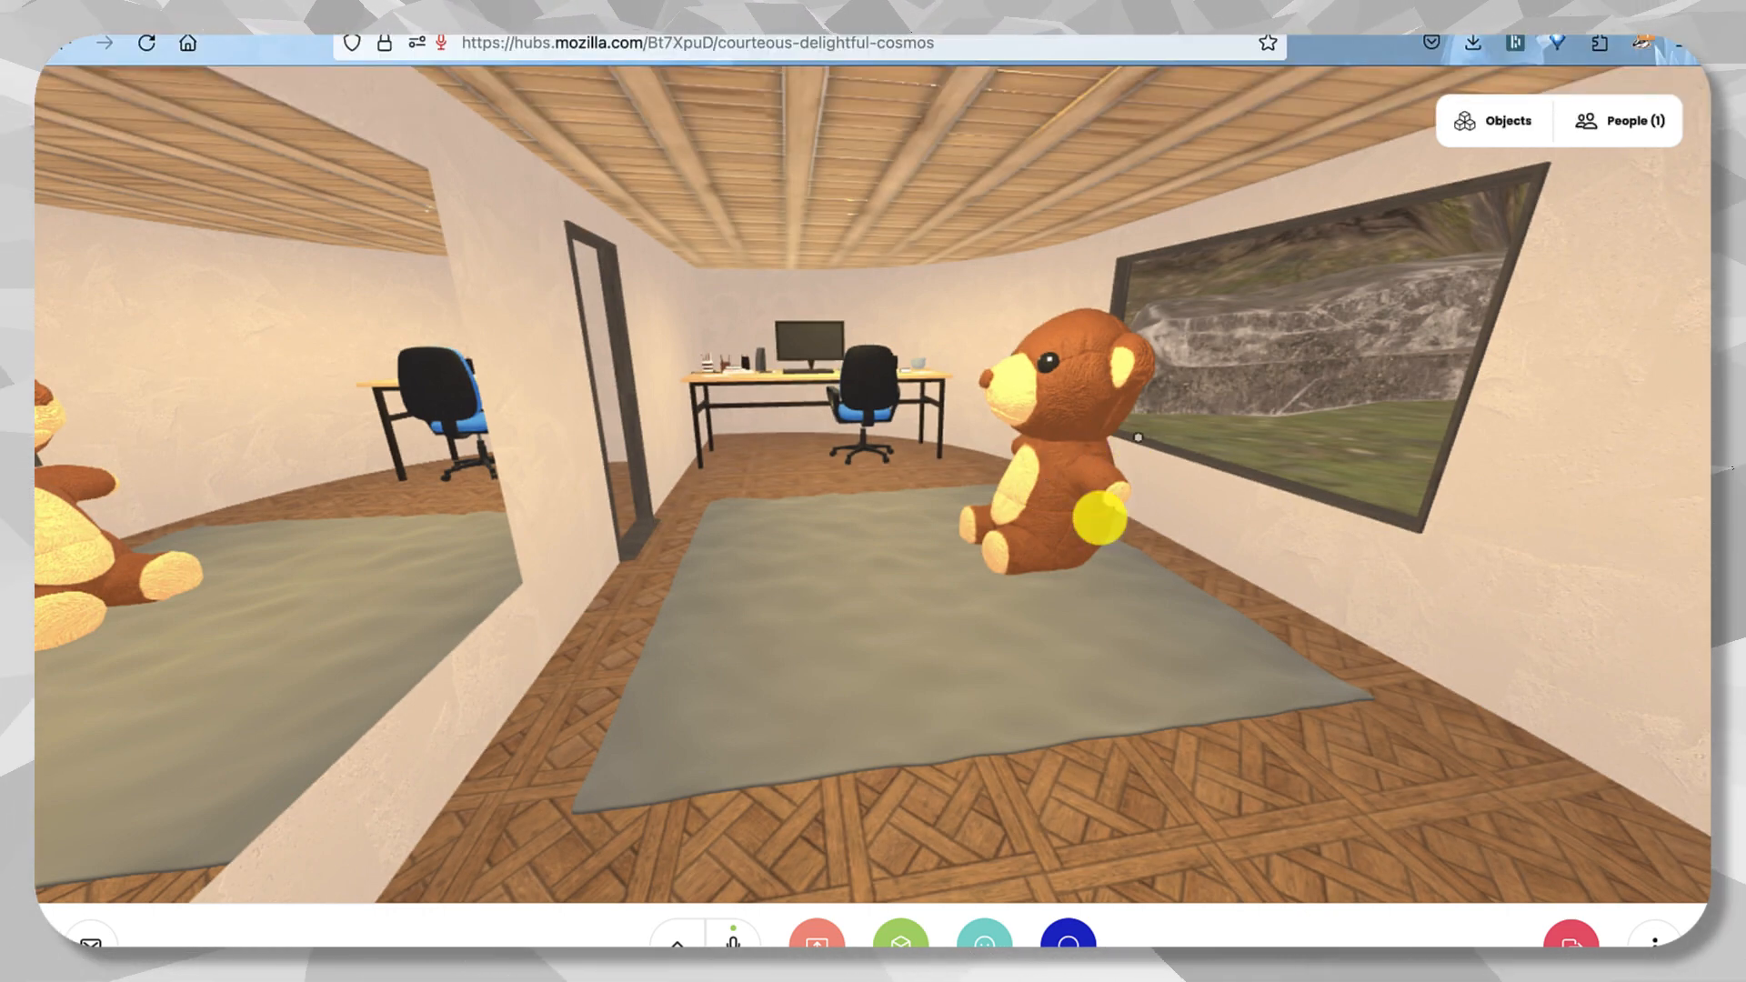
Consult the valence–arousal slide on illumination, colour and geometry, and return to the Hubs room in the browser.
key(ctrl+Right)
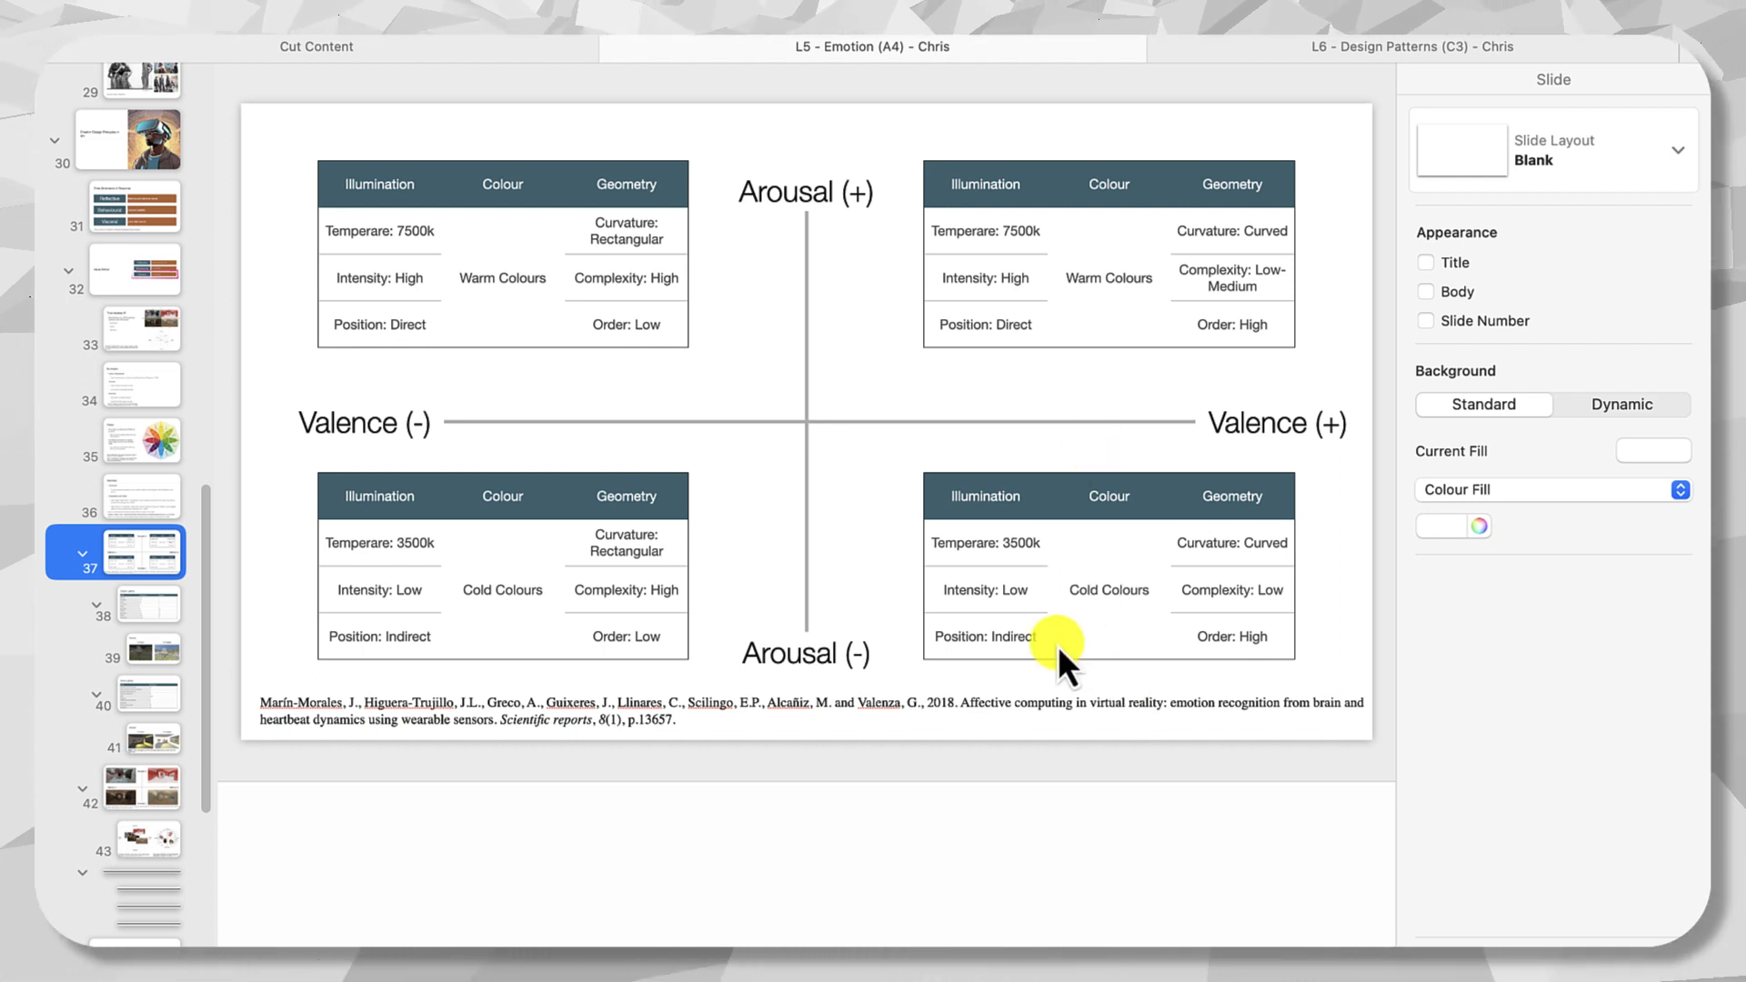
key(ctrl+Left)
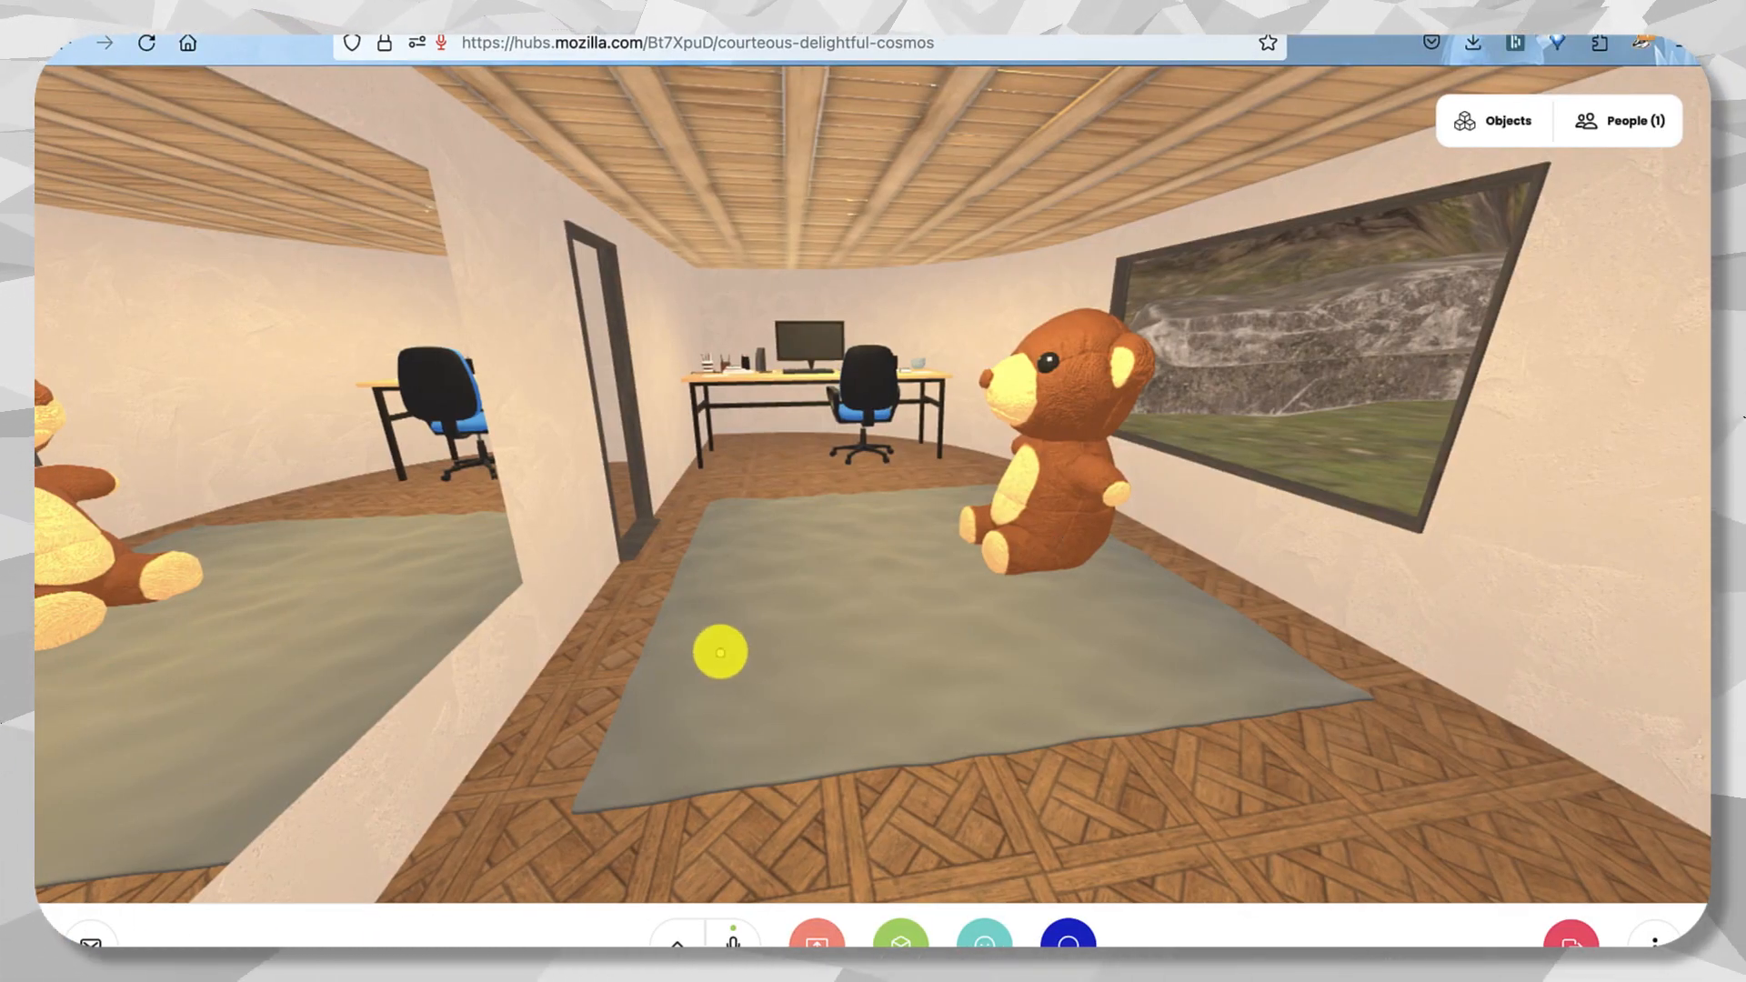
Explore the Hubs room by looking around and walking past the teddy bear towards the desk.
mouse_move(790, 611)
mouse_down()
mouse_move(795, 539)
mouse_move(728, 554)
mouse_move(741, 613)
mouse_move(819, 601)
mouse_up()
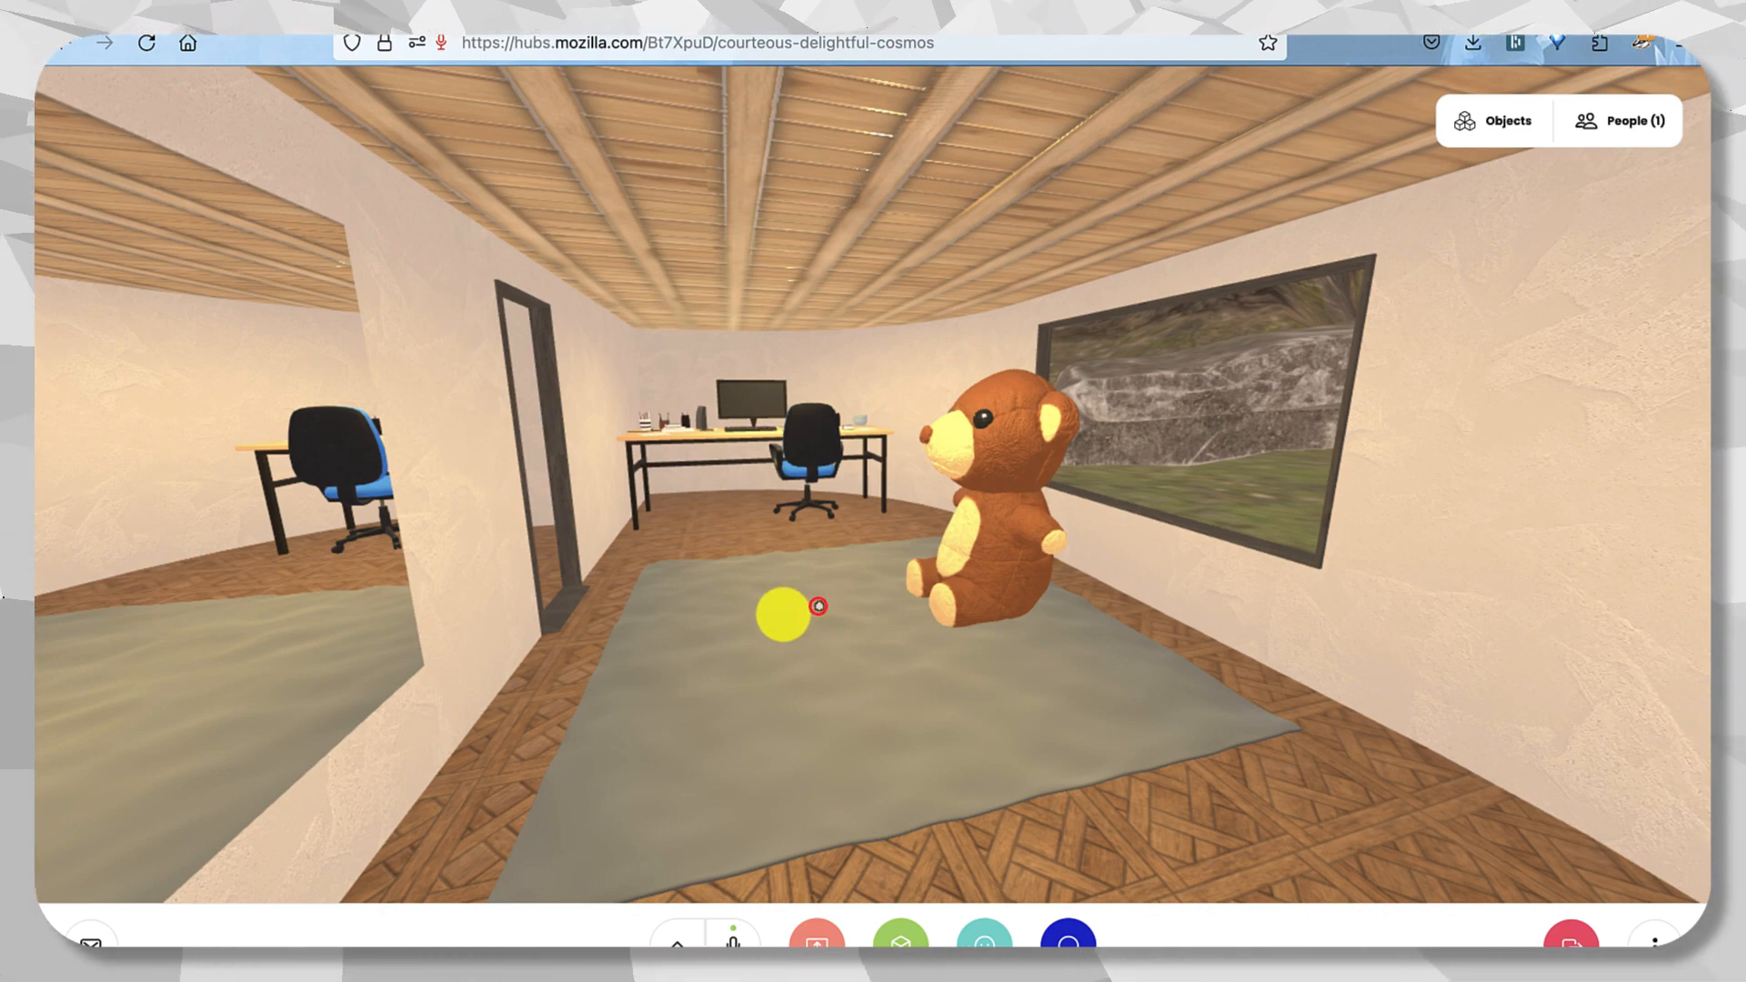
drag(819, 606, 746, 626)
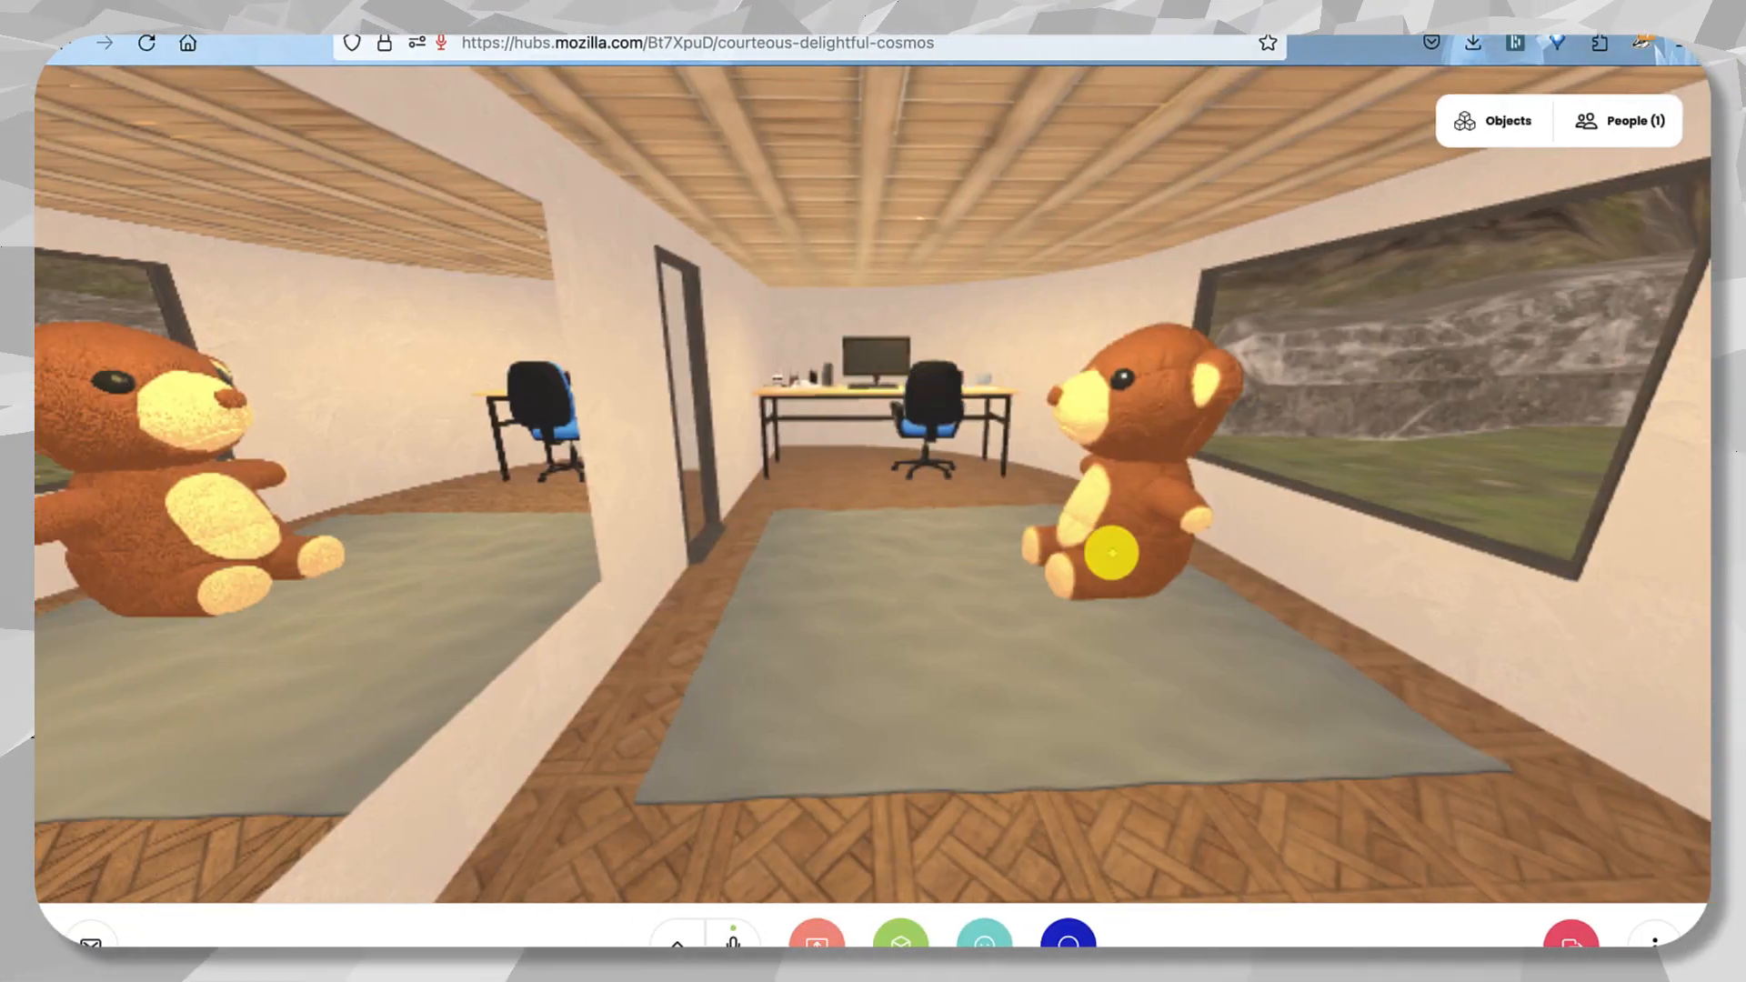
mouse_move(1061, 569)
mouse_down()
mouse_move(1450, 565)
mouse_move(1434, 500)
mouse_move(878, 488)
mouse_move(955, 499)
mouse_move(1052, 550)
mouse_move(1192, 530)
mouse_move(1076, 523)
mouse_move(1084, 542)
mouse_move(1317, 531)
mouse_move(1298, 531)
mouse_move(1340, 512)
mouse_move(1307, 523)
mouse_move(1461, 530)
mouse_move(1604, 449)
mouse_move(1448, 542)
mouse_move(1698, 454)
mouse_move(1739, 518)
mouse_move(1612, 545)
mouse_move(1571, 538)
mouse_move(1739, 537)
mouse_move(1356, 538)
mouse_move(1458, 543)
mouse_move(1423, 546)
mouse_move(1220, 510)
mouse_move(1022, 505)
mouse_move(959, 473)
mouse_move(965, 530)
mouse_move(858, 527)
mouse_move(881, 522)
mouse_up()
key(w)
key(w)
key(s)
key(a)
key(w)
key(w)
key(a)
key(w)
key(s)
key(w)
key(w)
key(w)
key(s)
key(w)
key(s)
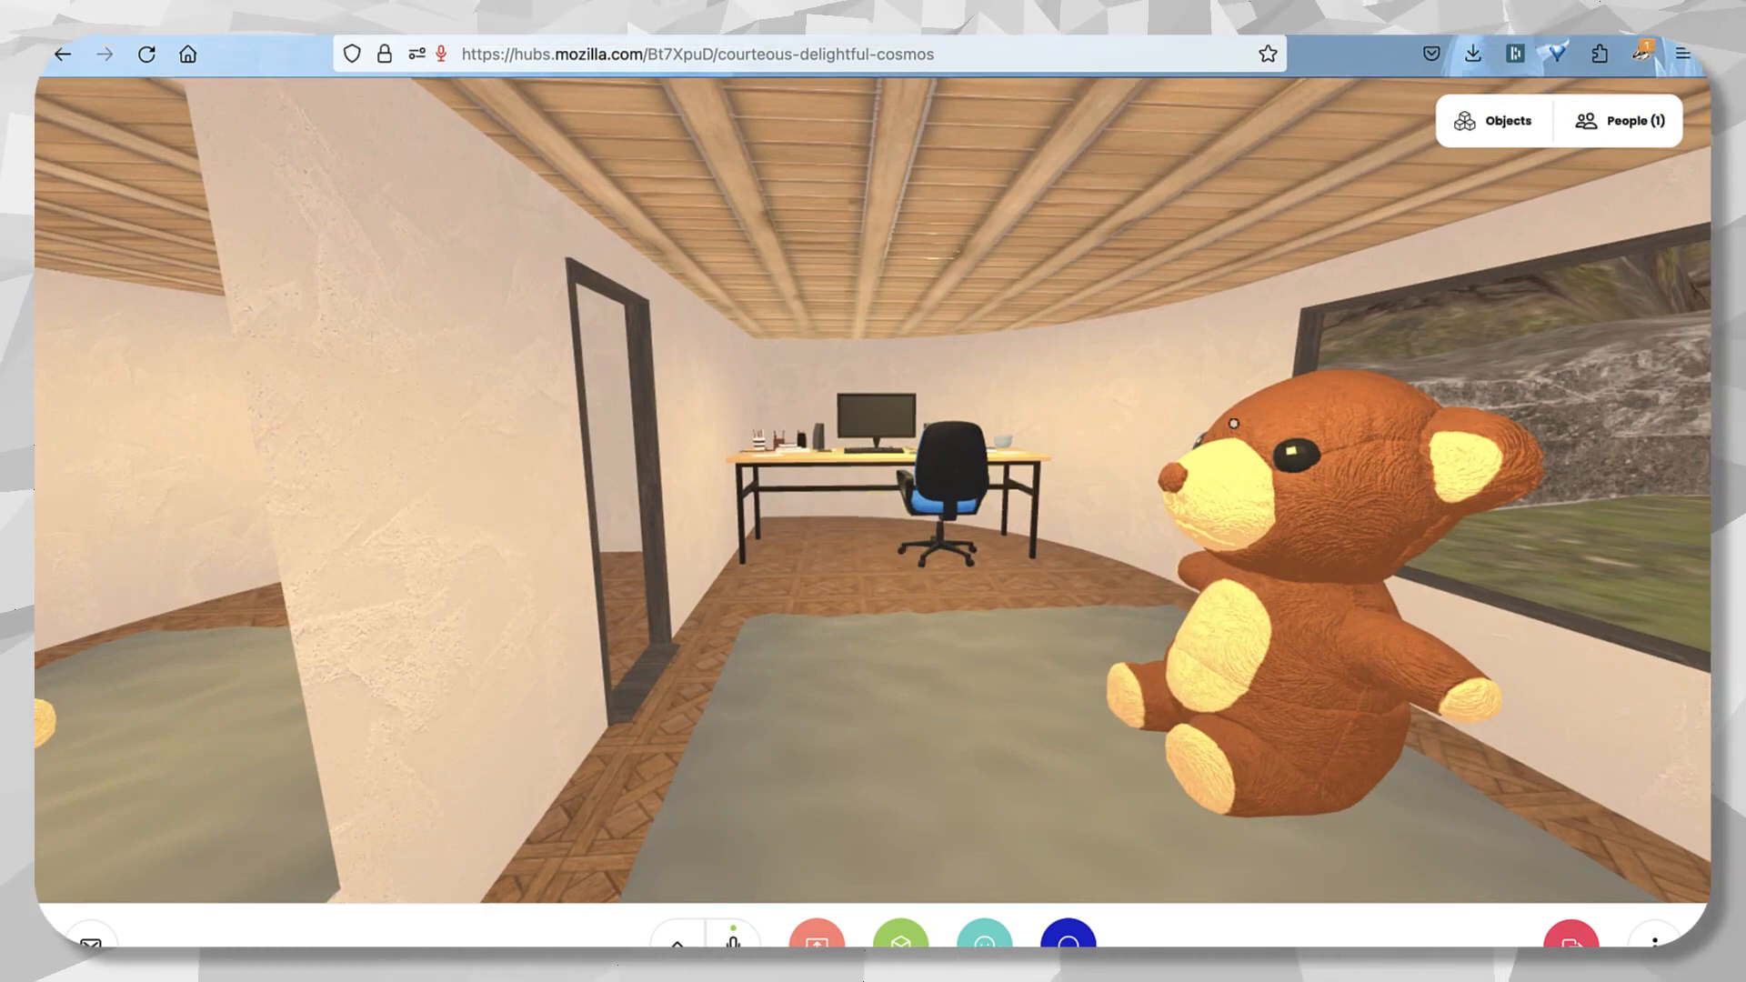
Switch to the Emotion - Calm project in Spoke and set the Skybox's time of day to 19 h.
mouse_move(1061, 31)
click(1004, 46)
click(1063, 57)
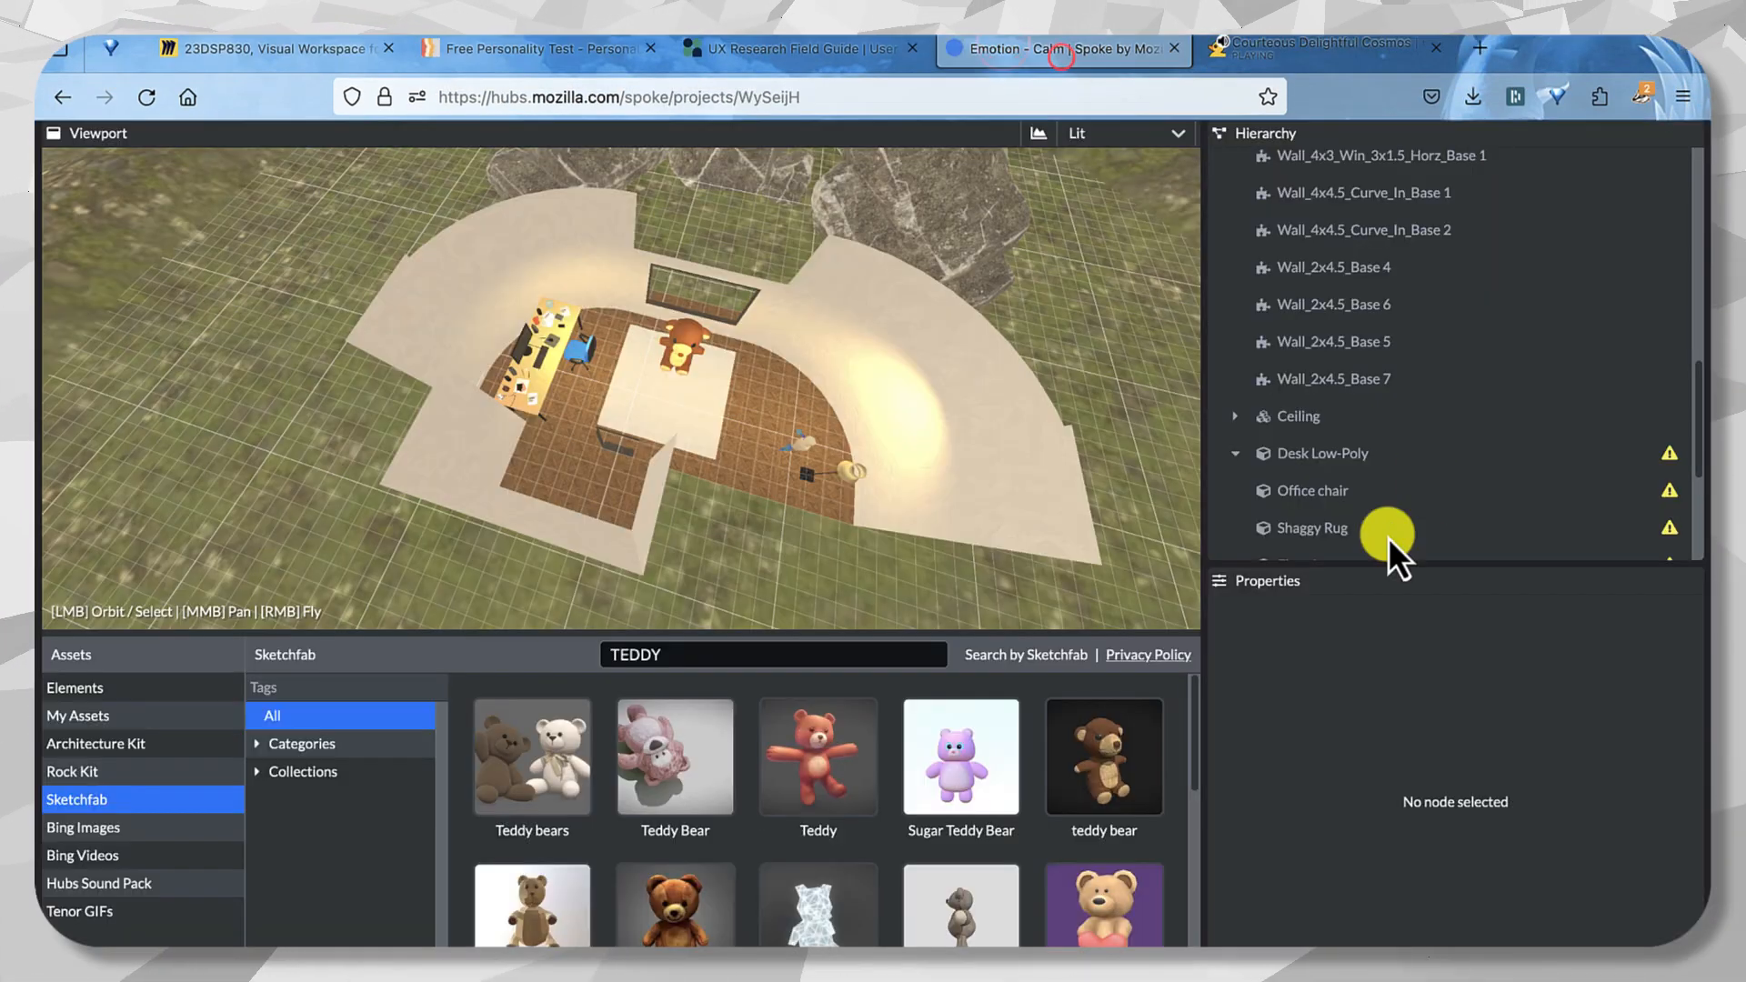
drag(734, 395, 533, 289)
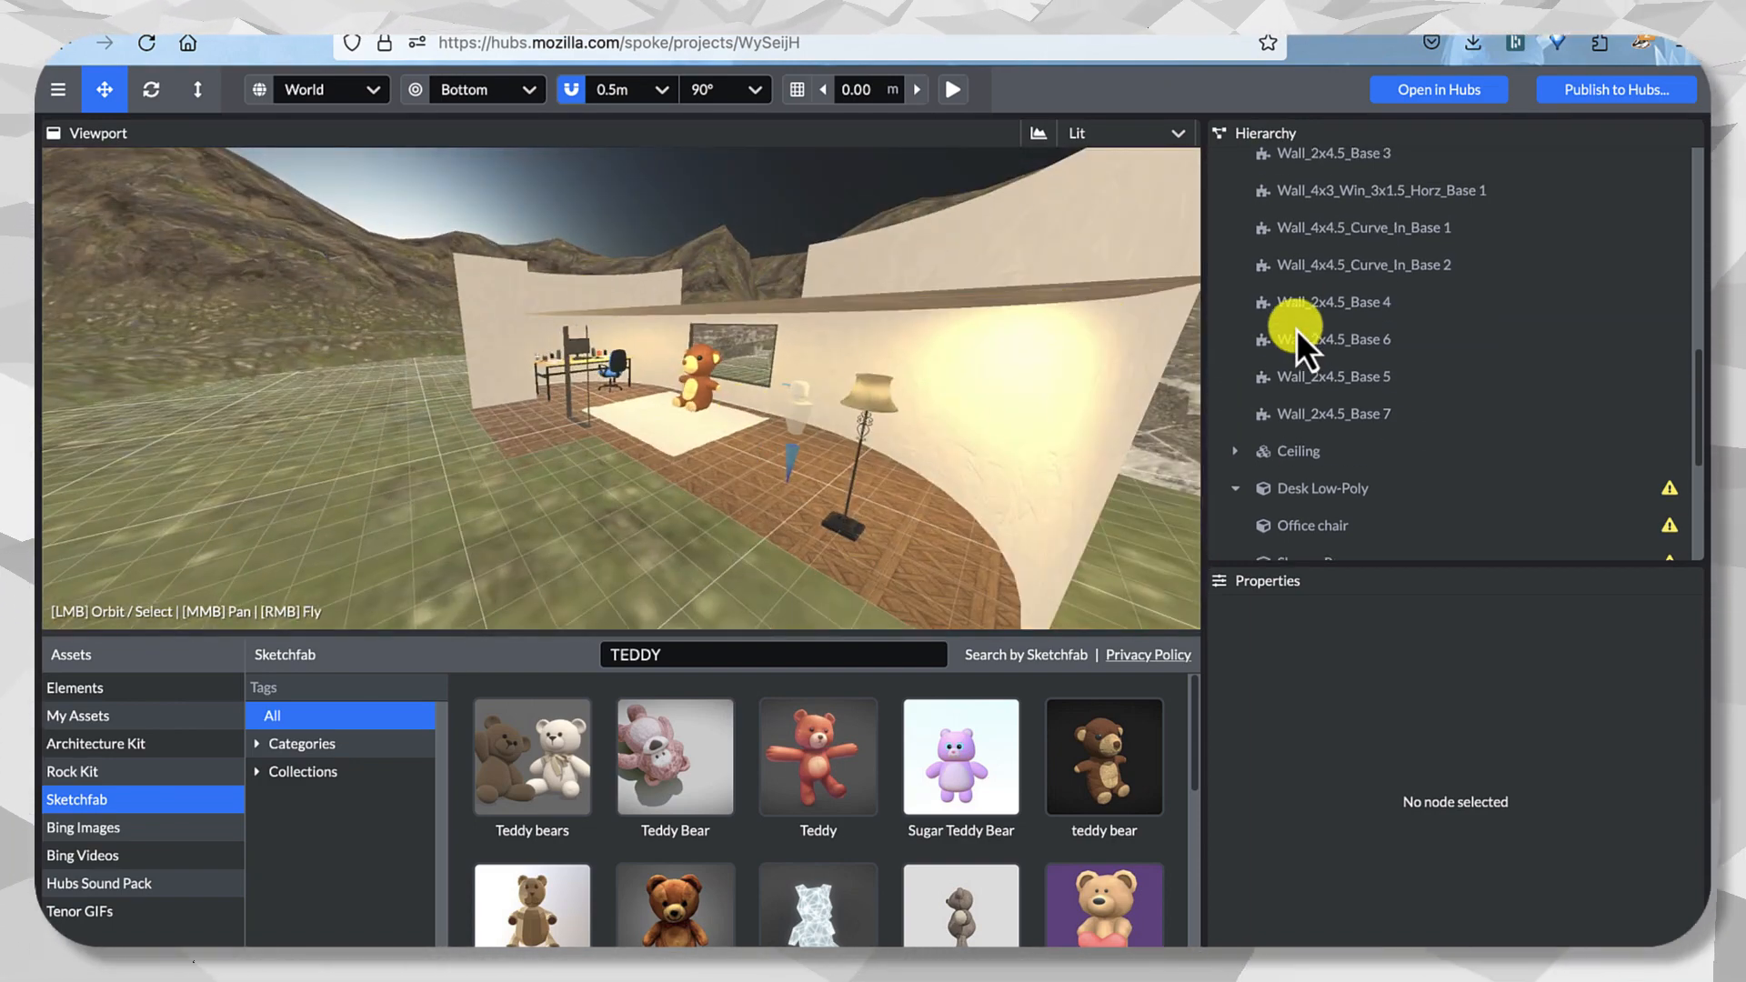
scroll(1299, 330, up, 8)
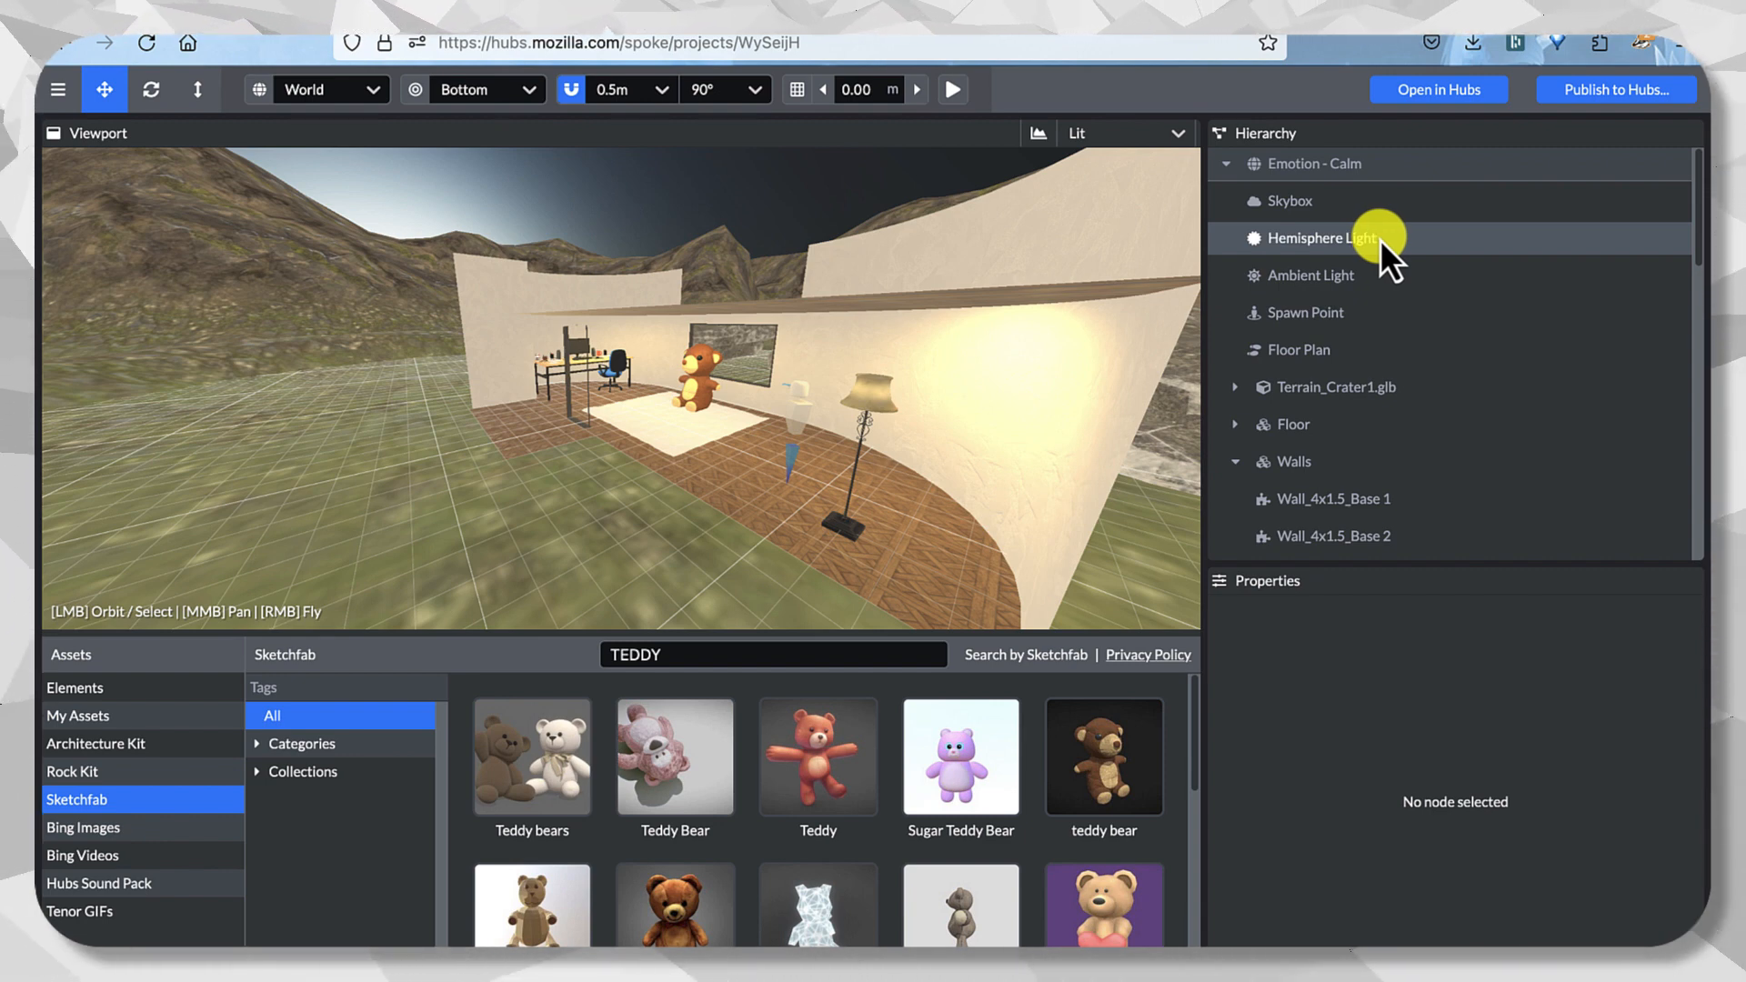
click(1351, 211)
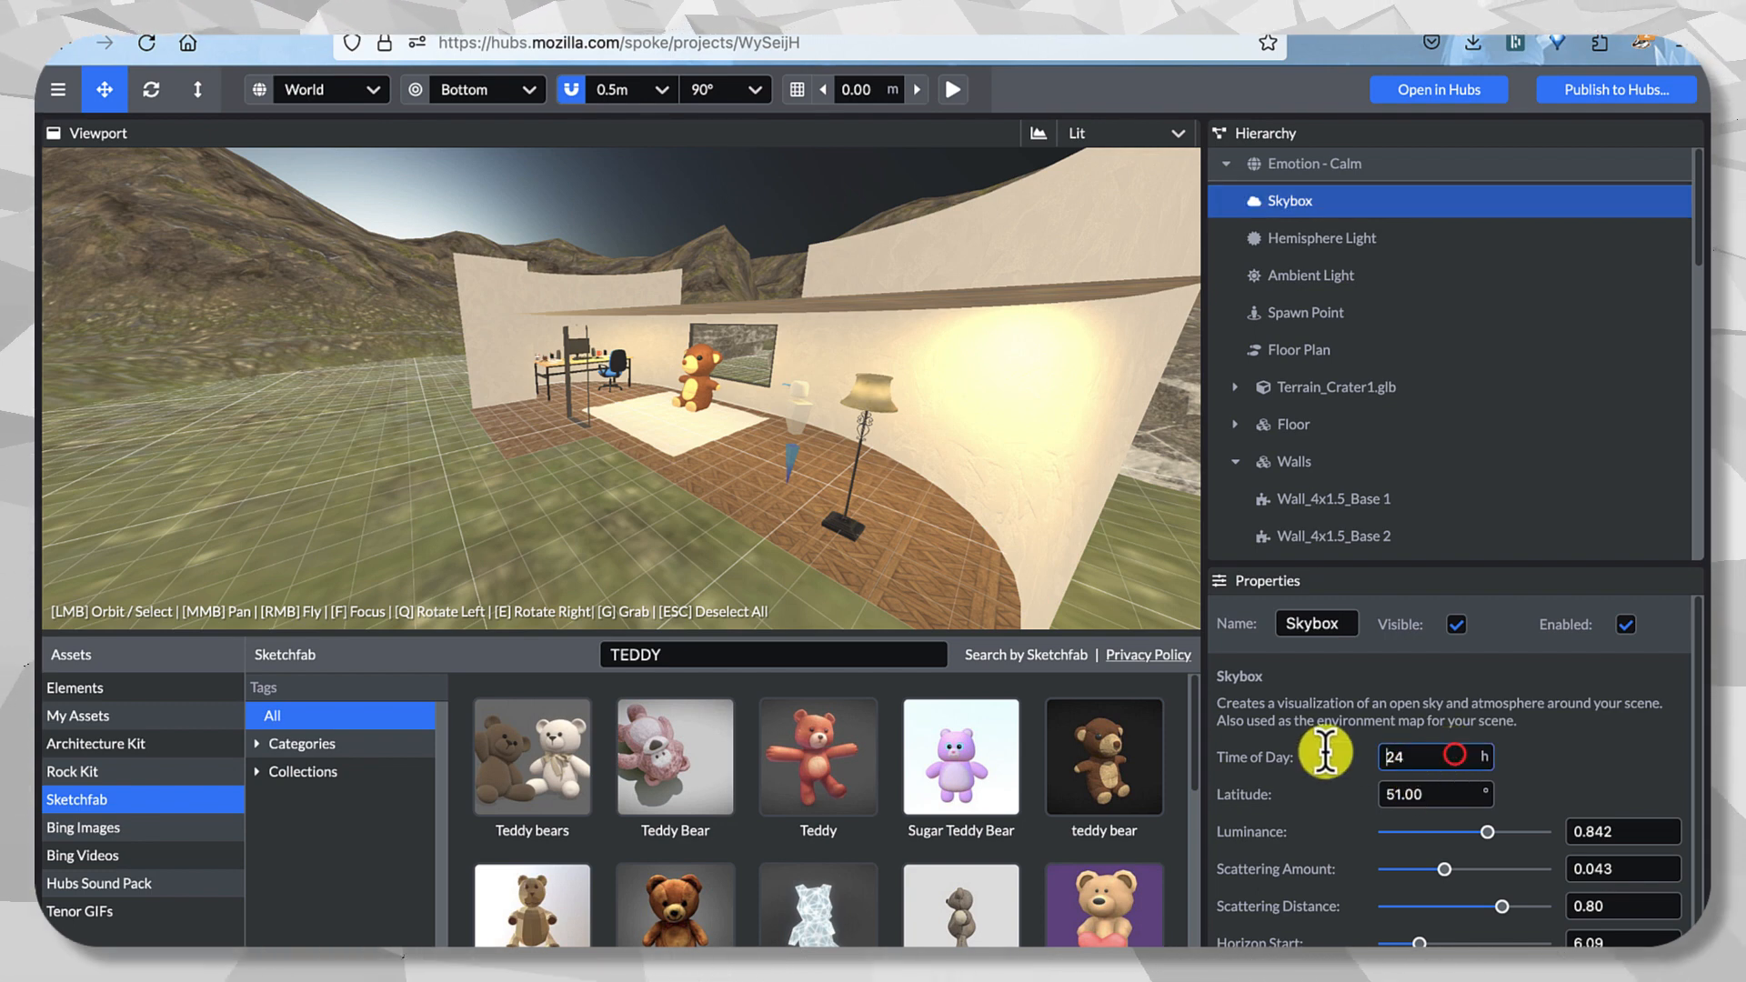
click(1416, 757)
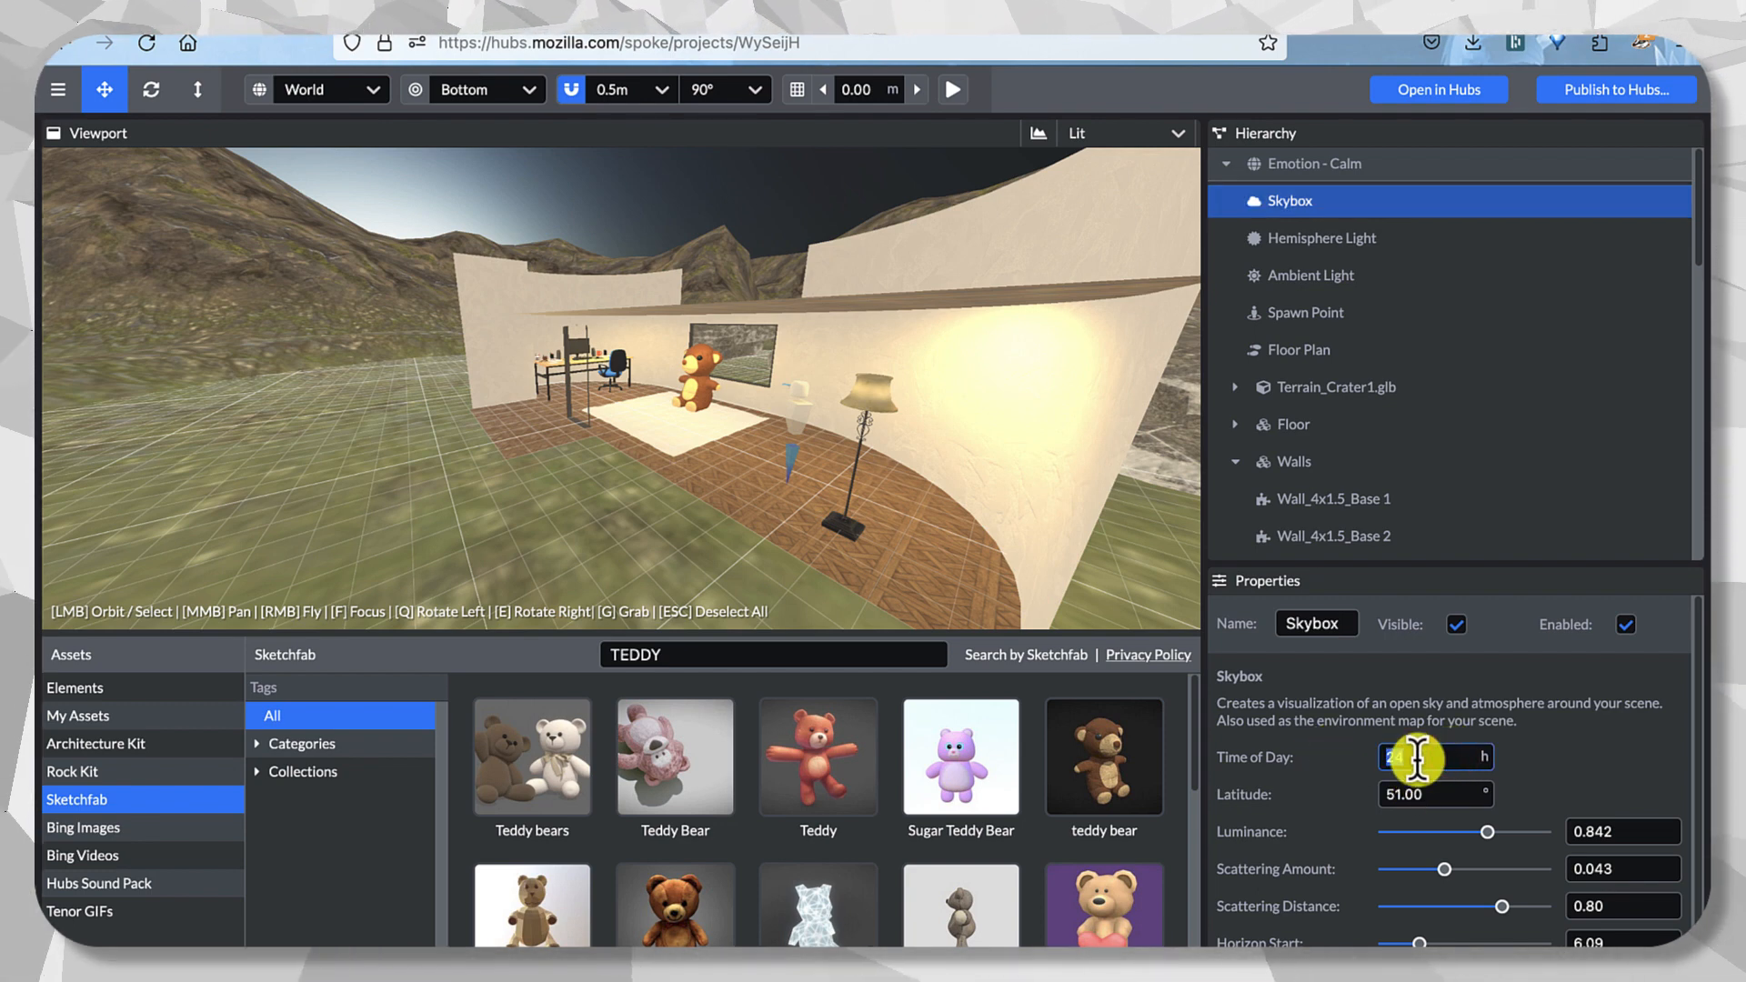
text(19)
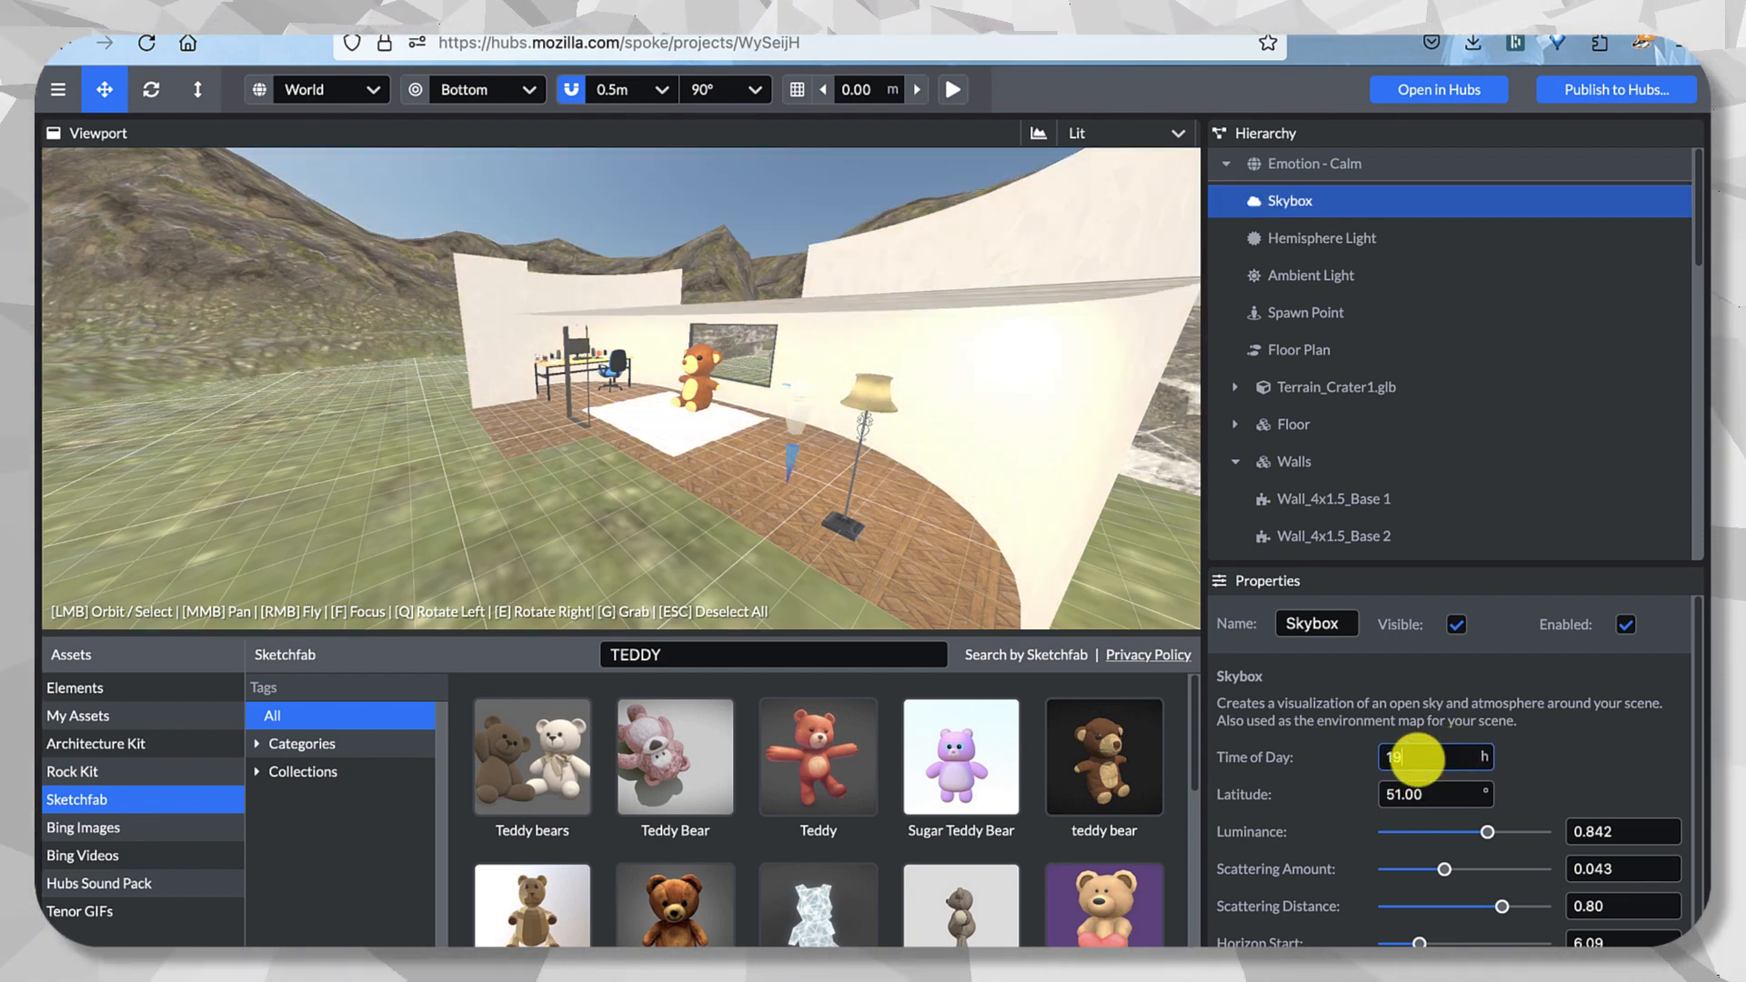
drag(876, 339, 963, 435)
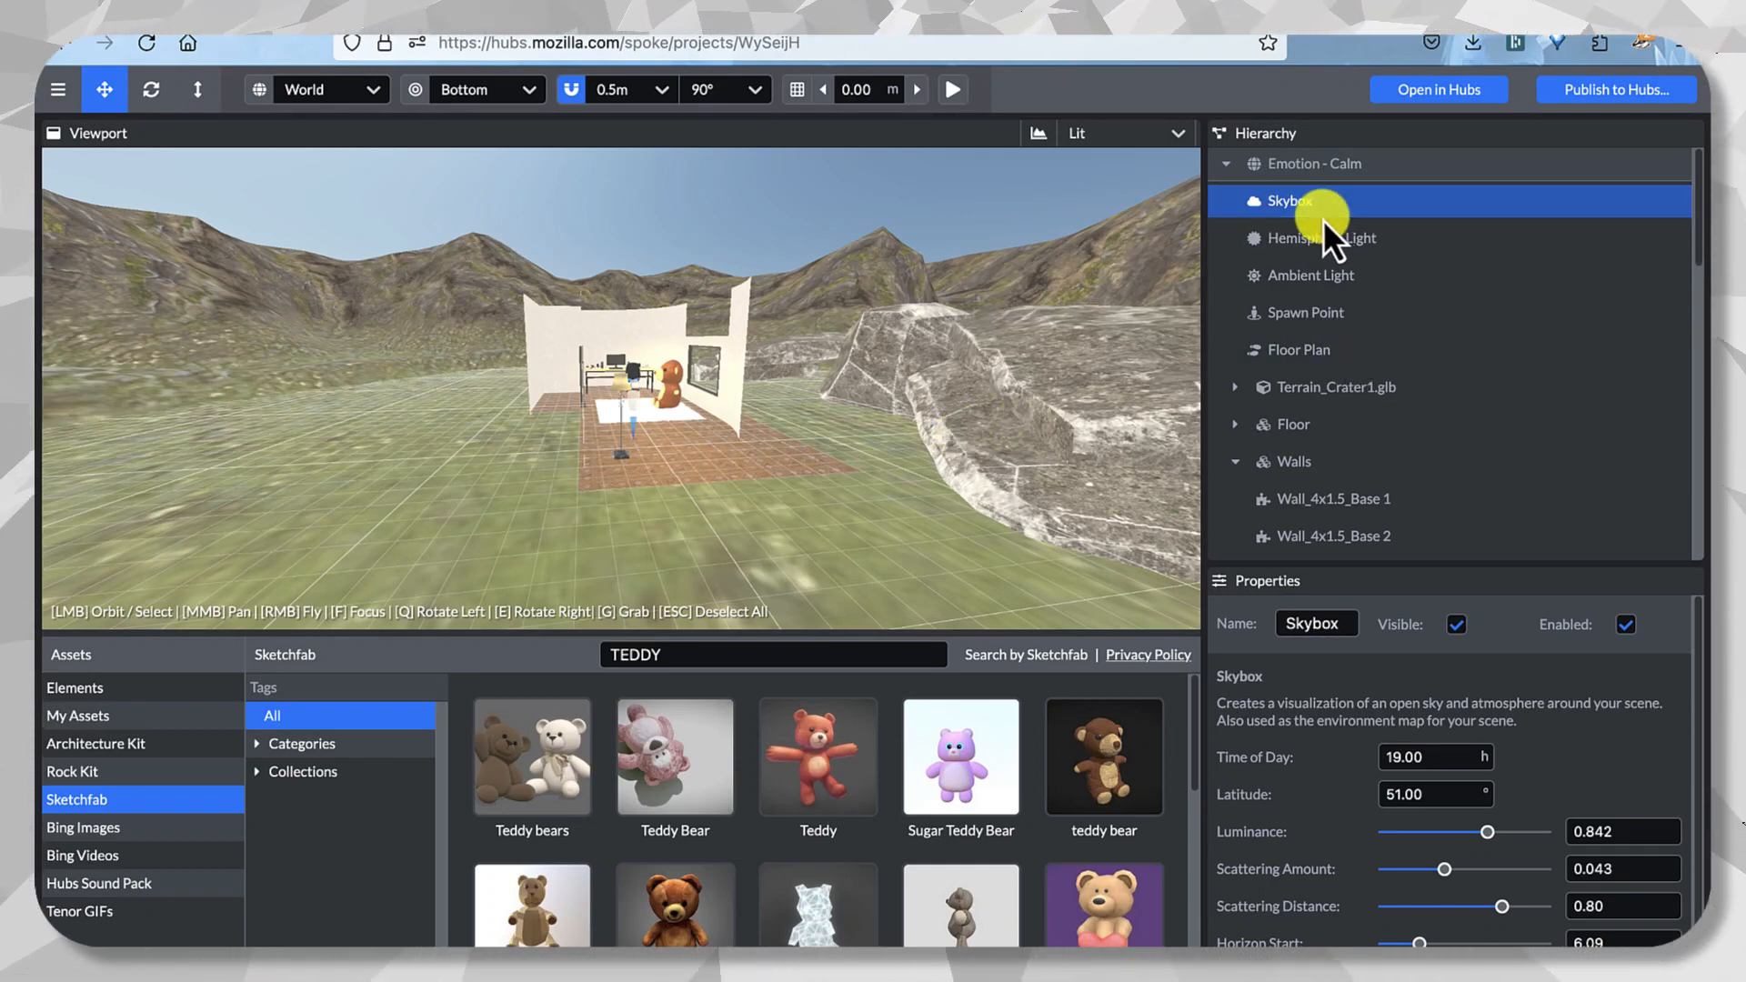
Change the Ambient Light's colour to pale blue #9FC5F7.
click(1279, 233)
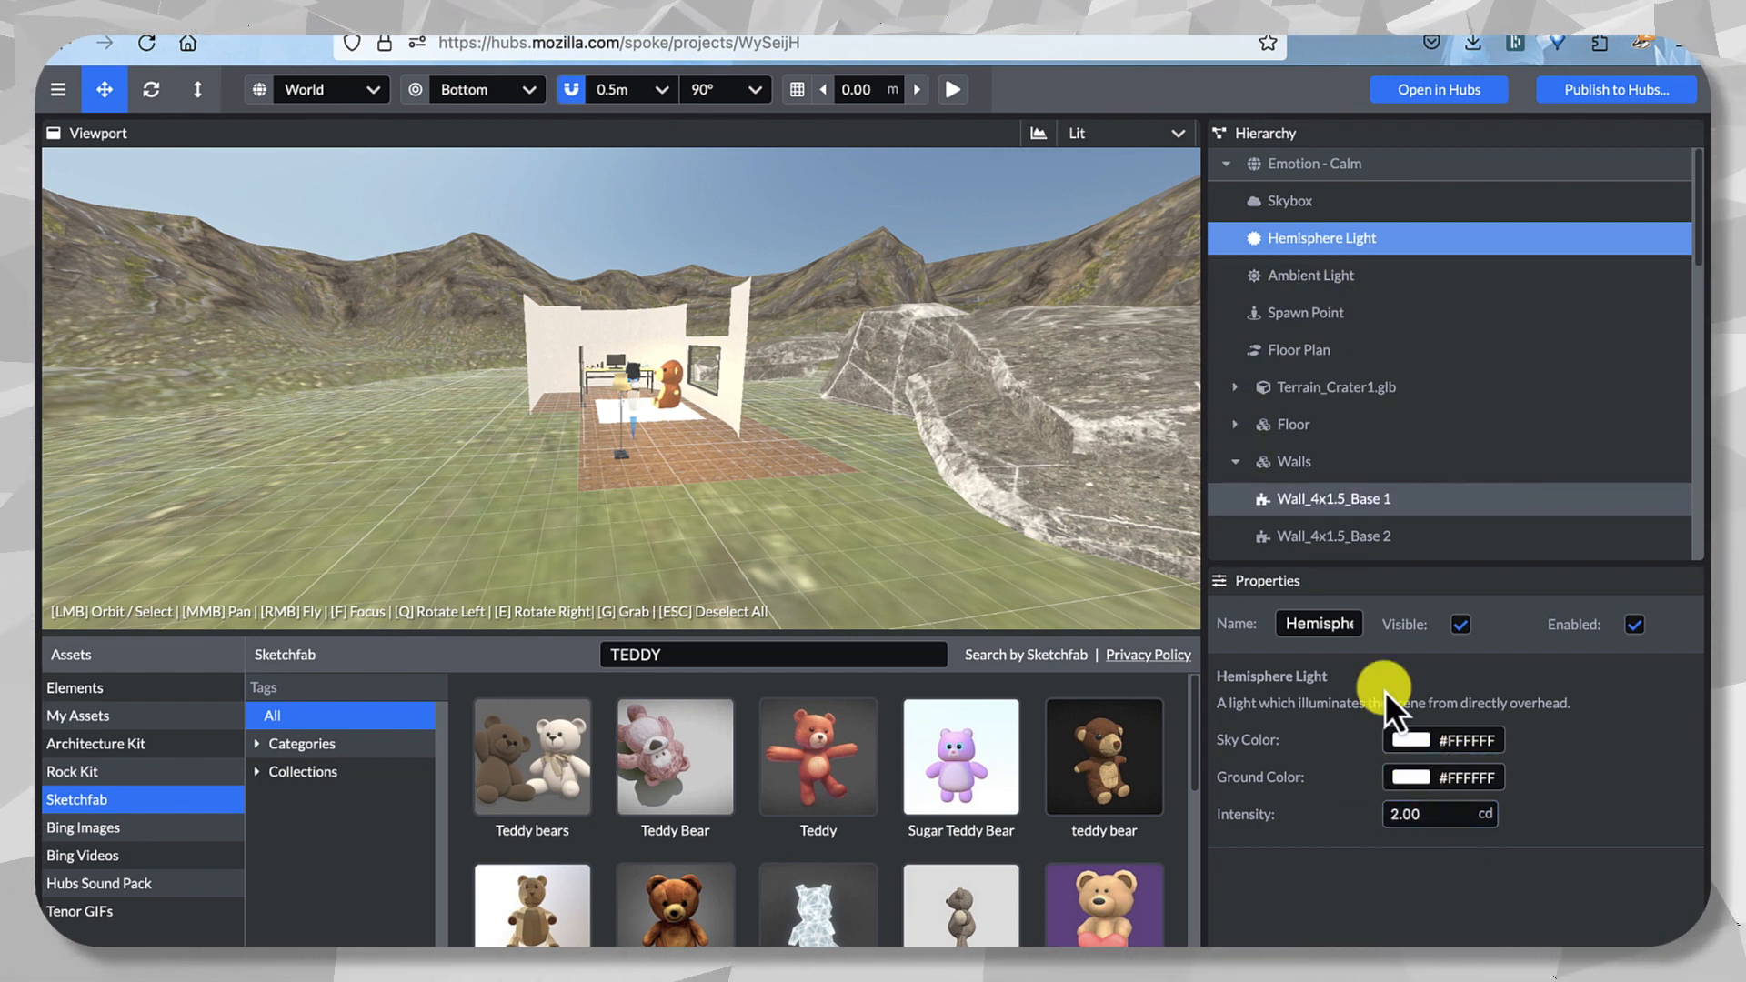
click(1304, 272)
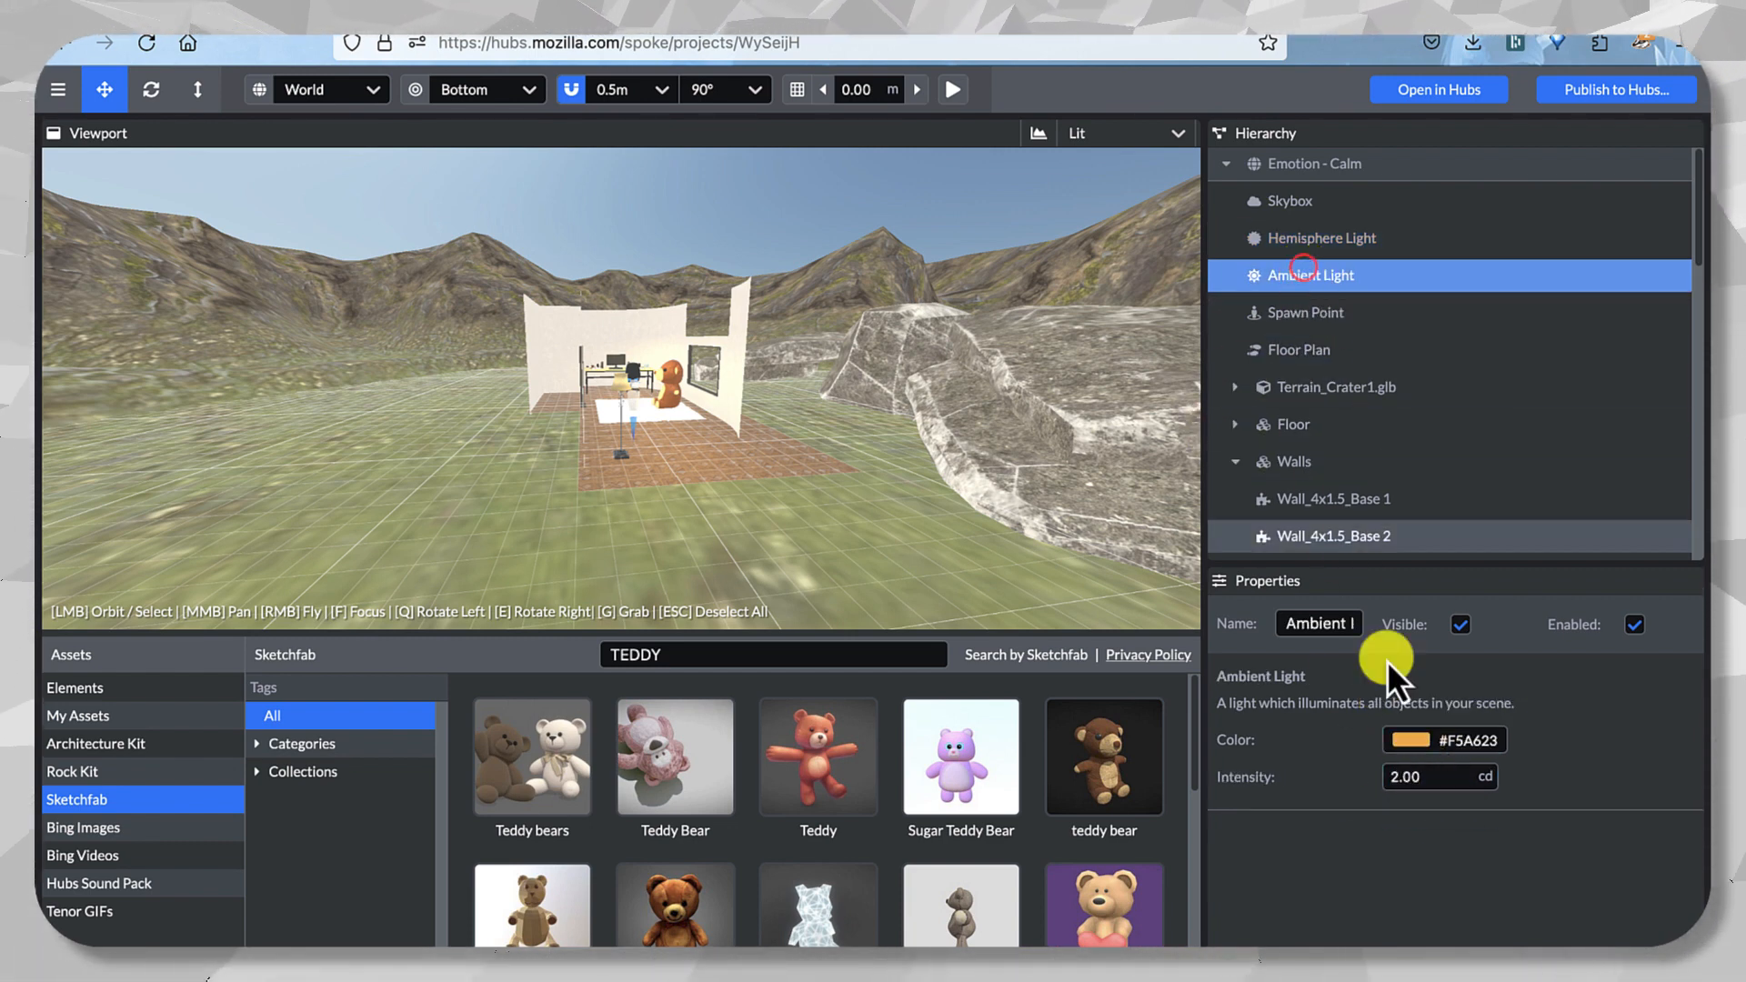
click(1414, 742)
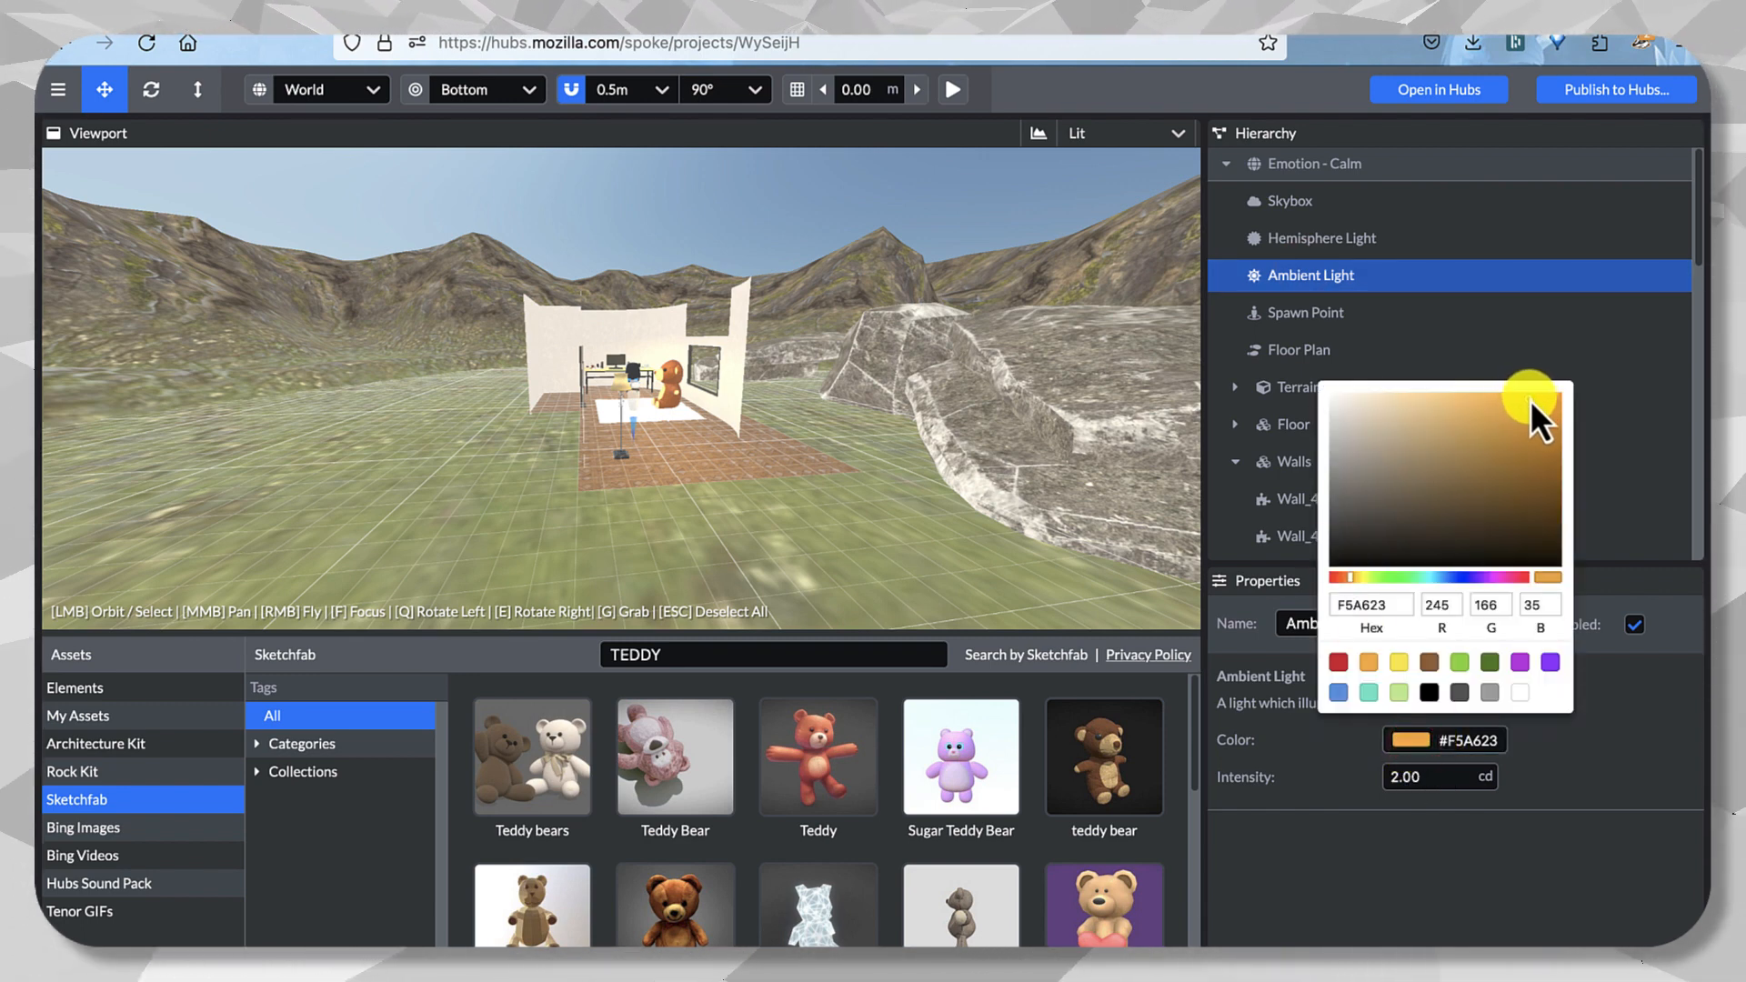
mouse_move(1531, 400)
mouse_down()
mouse_move(1365, 406)
mouse_move(1506, 399)
mouse_up()
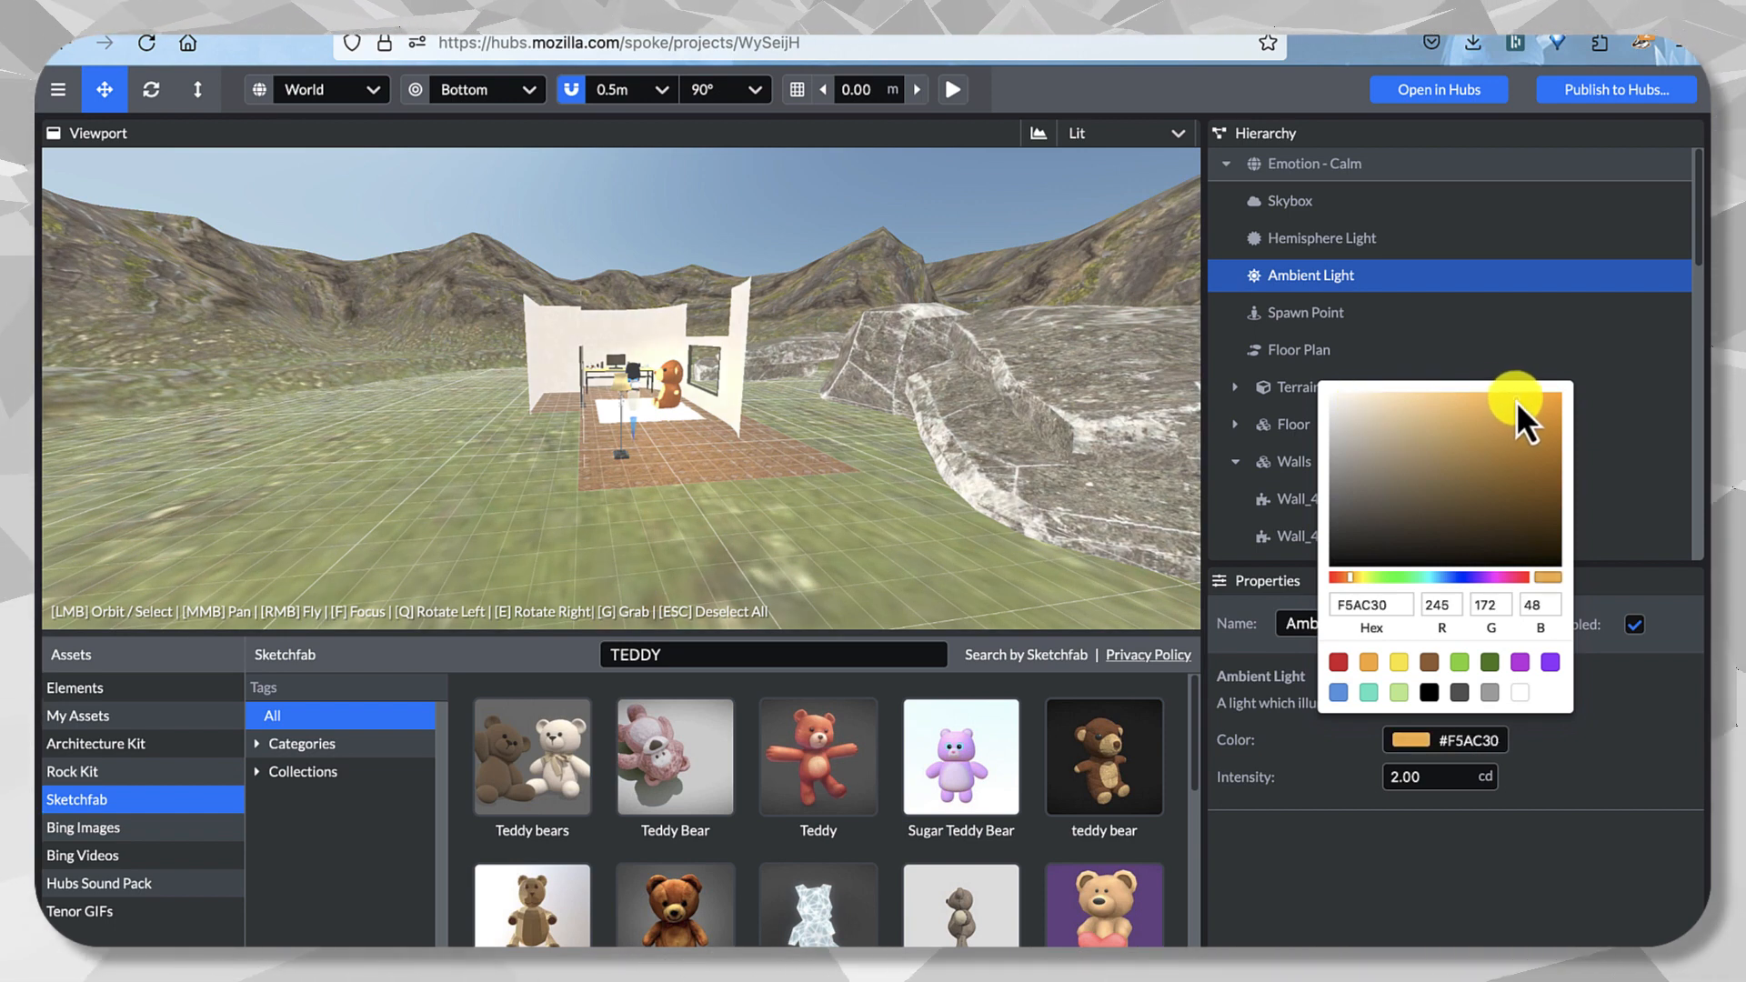
click(1449, 578)
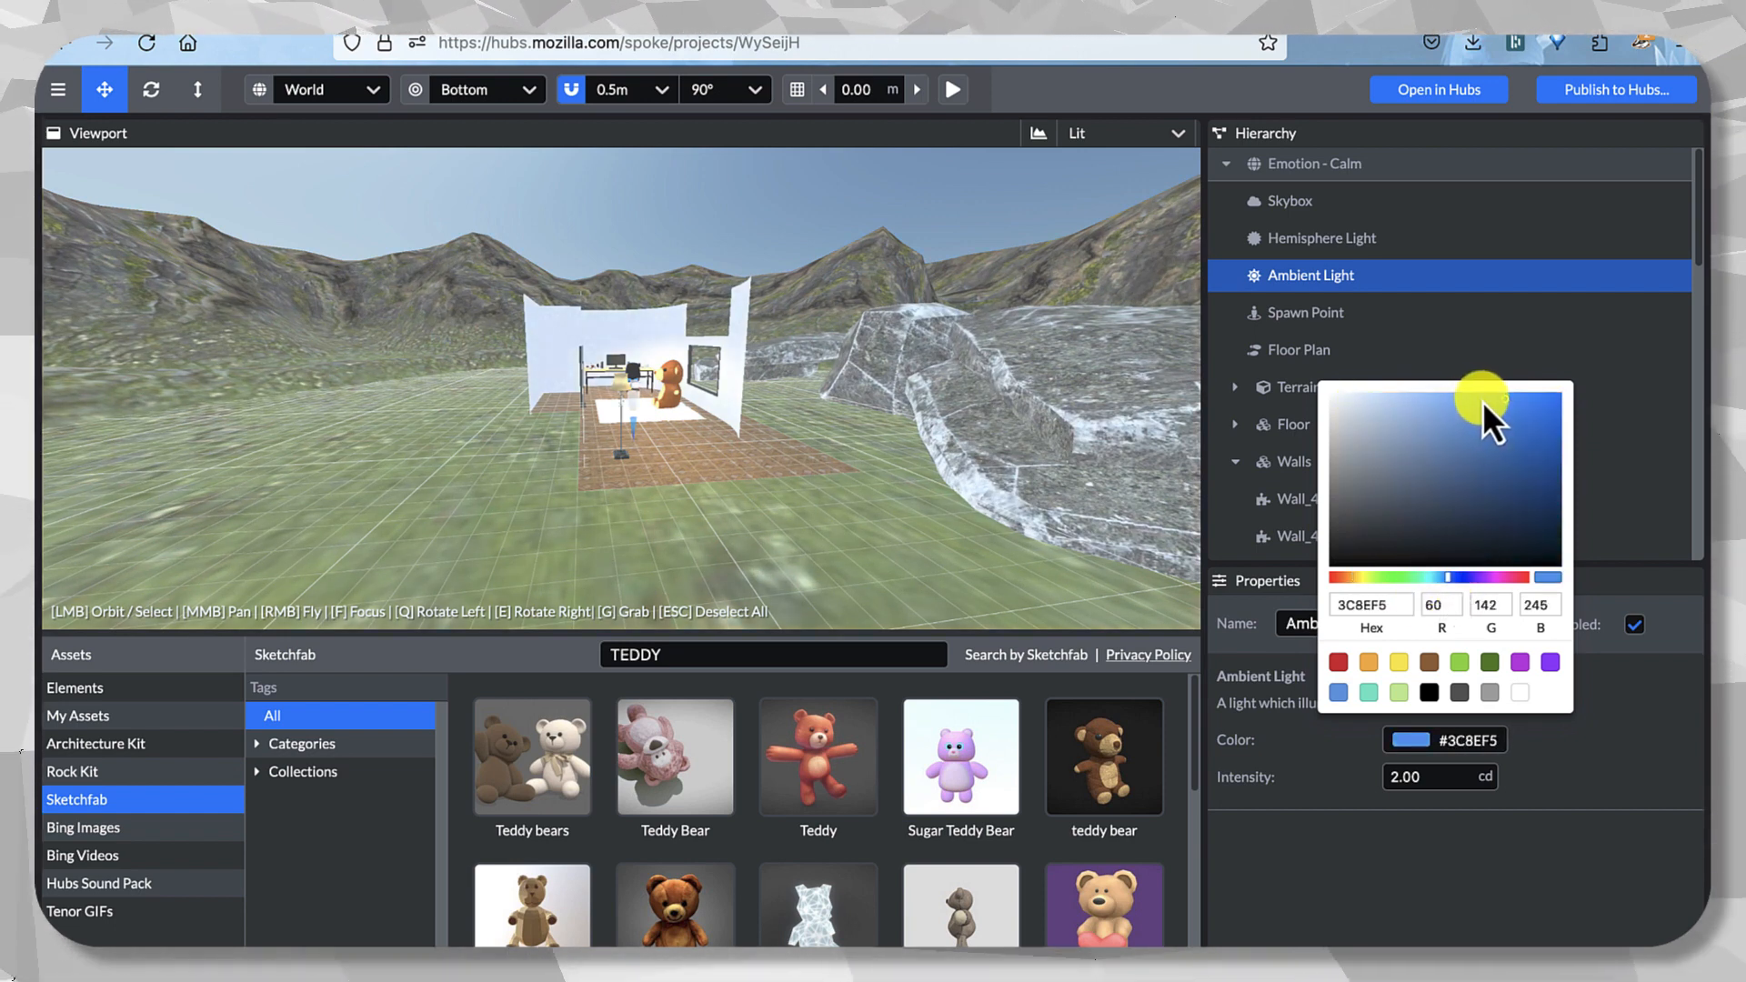
drag(1482, 401, 1416, 400)
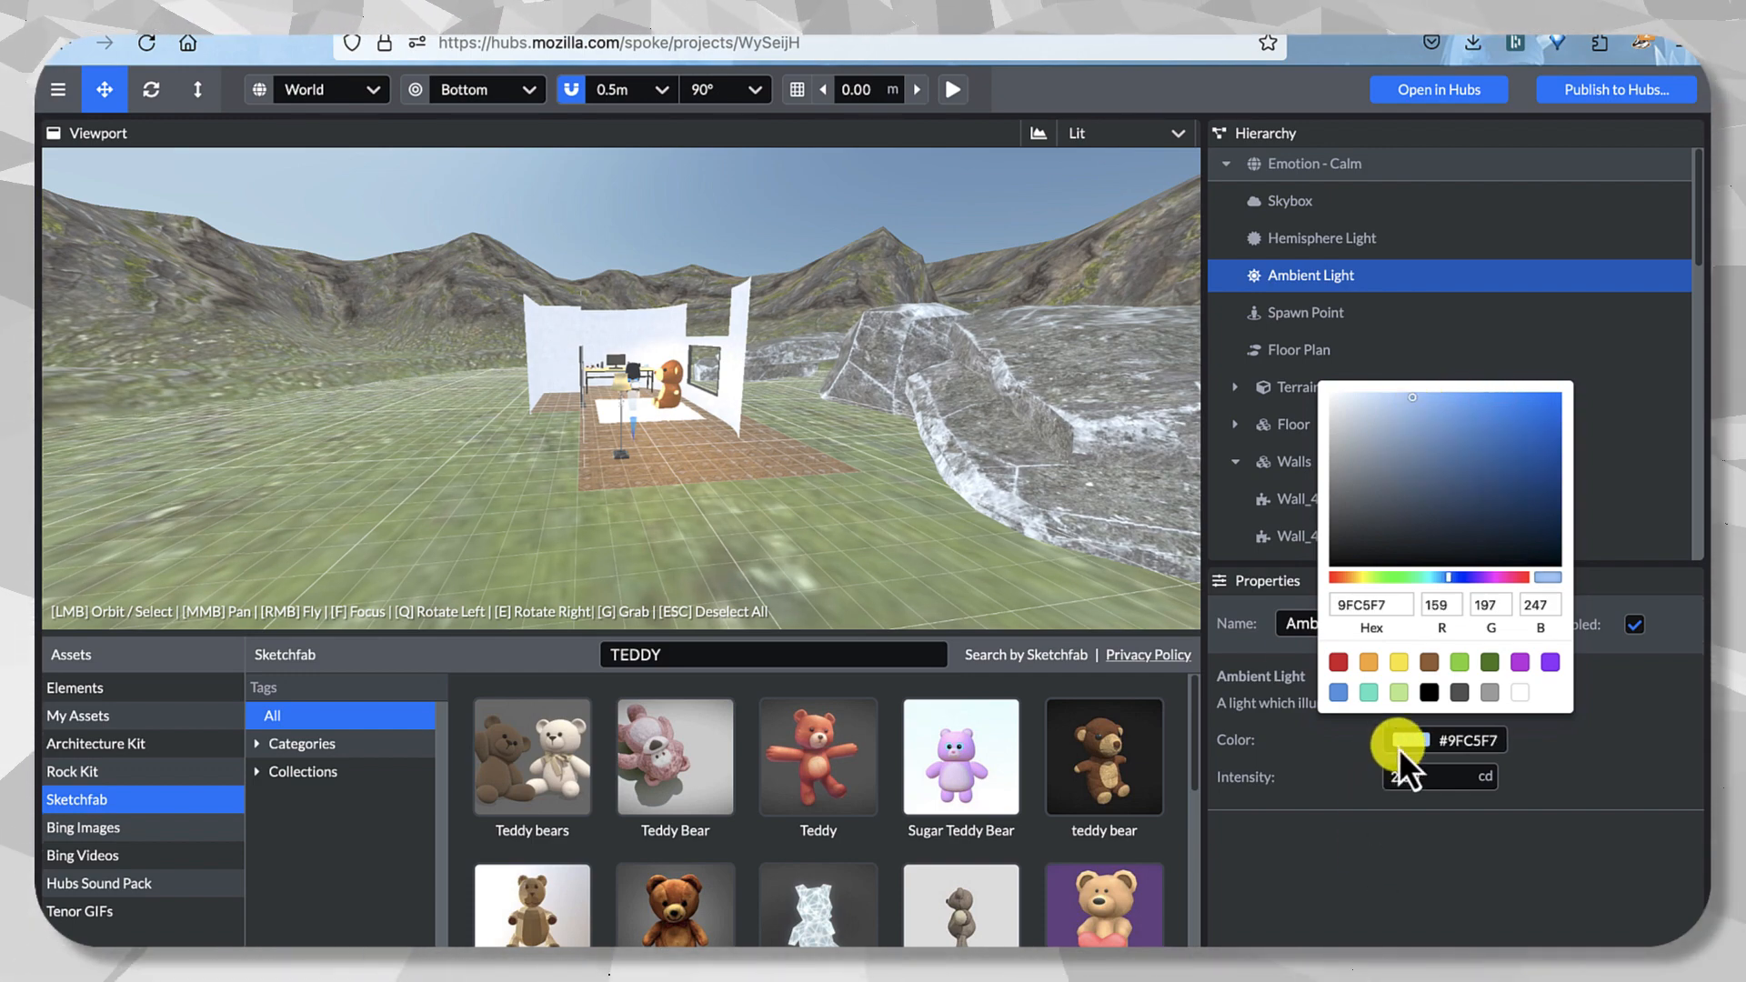
Set the Ambient Light's intensity to 1 cd while viewing the inside of the room.
drag(1060, 499, 543, 298)
scroll(728, 335, up, 5)
scroll(723, 386, up, 5)
drag(635, 337, 779, 378)
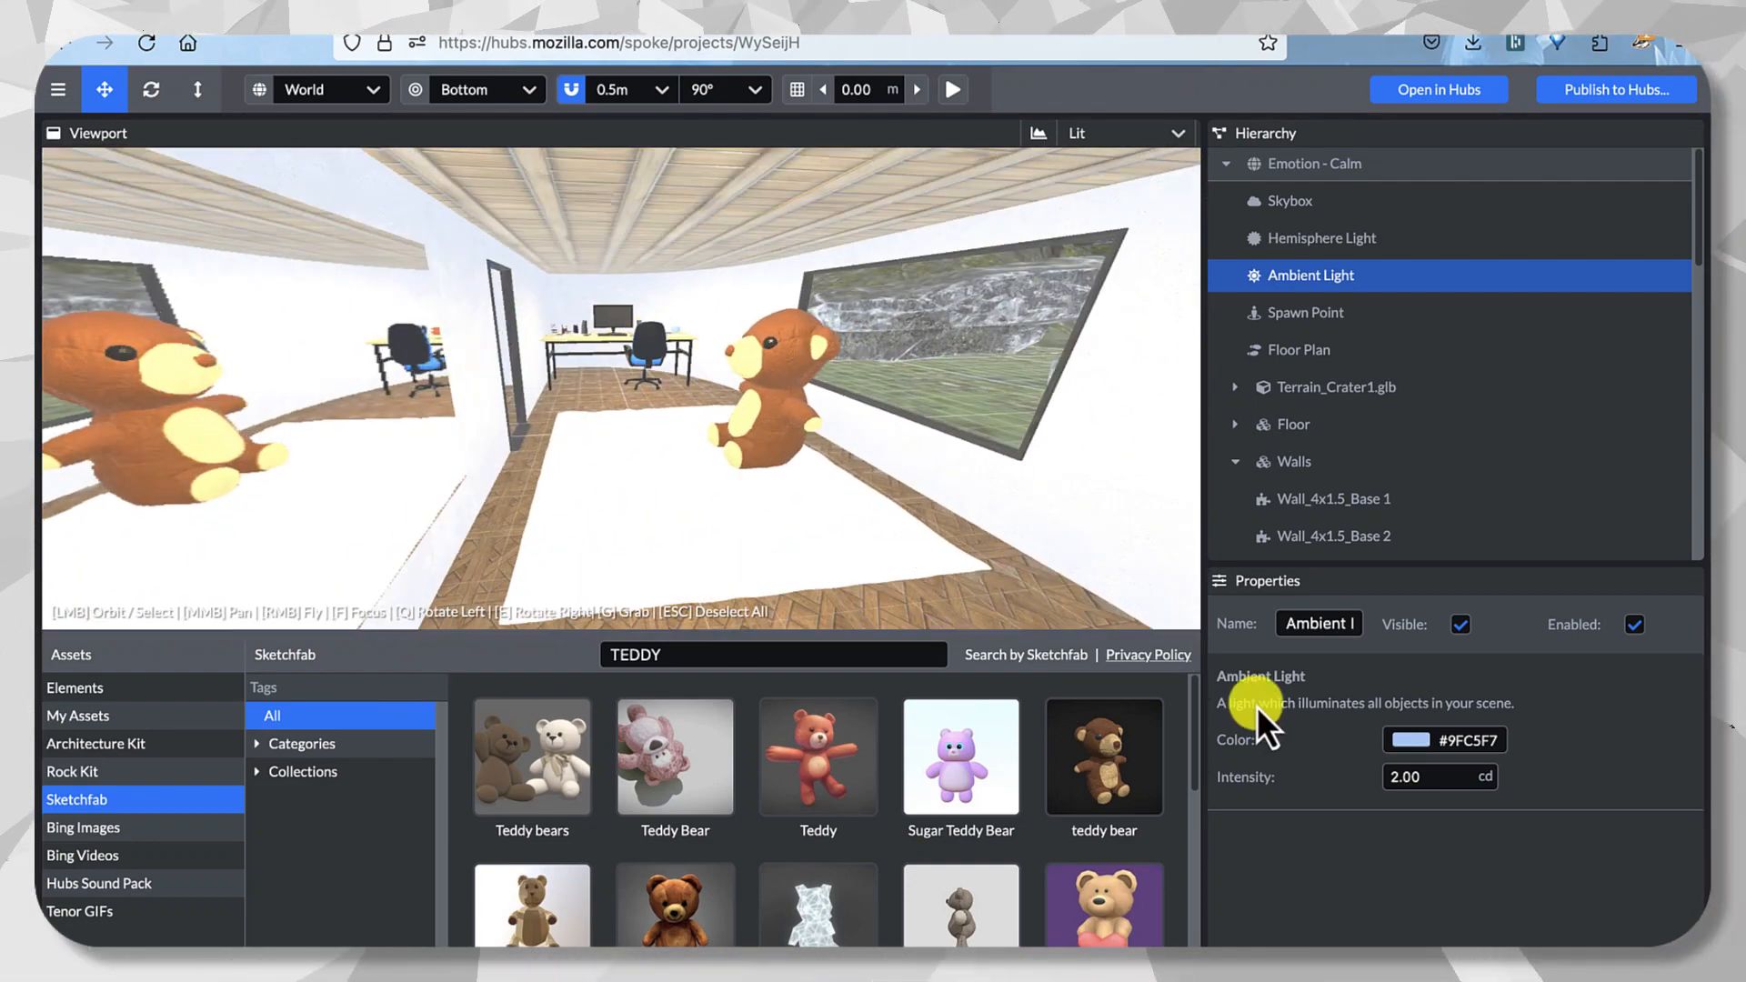
text(1)
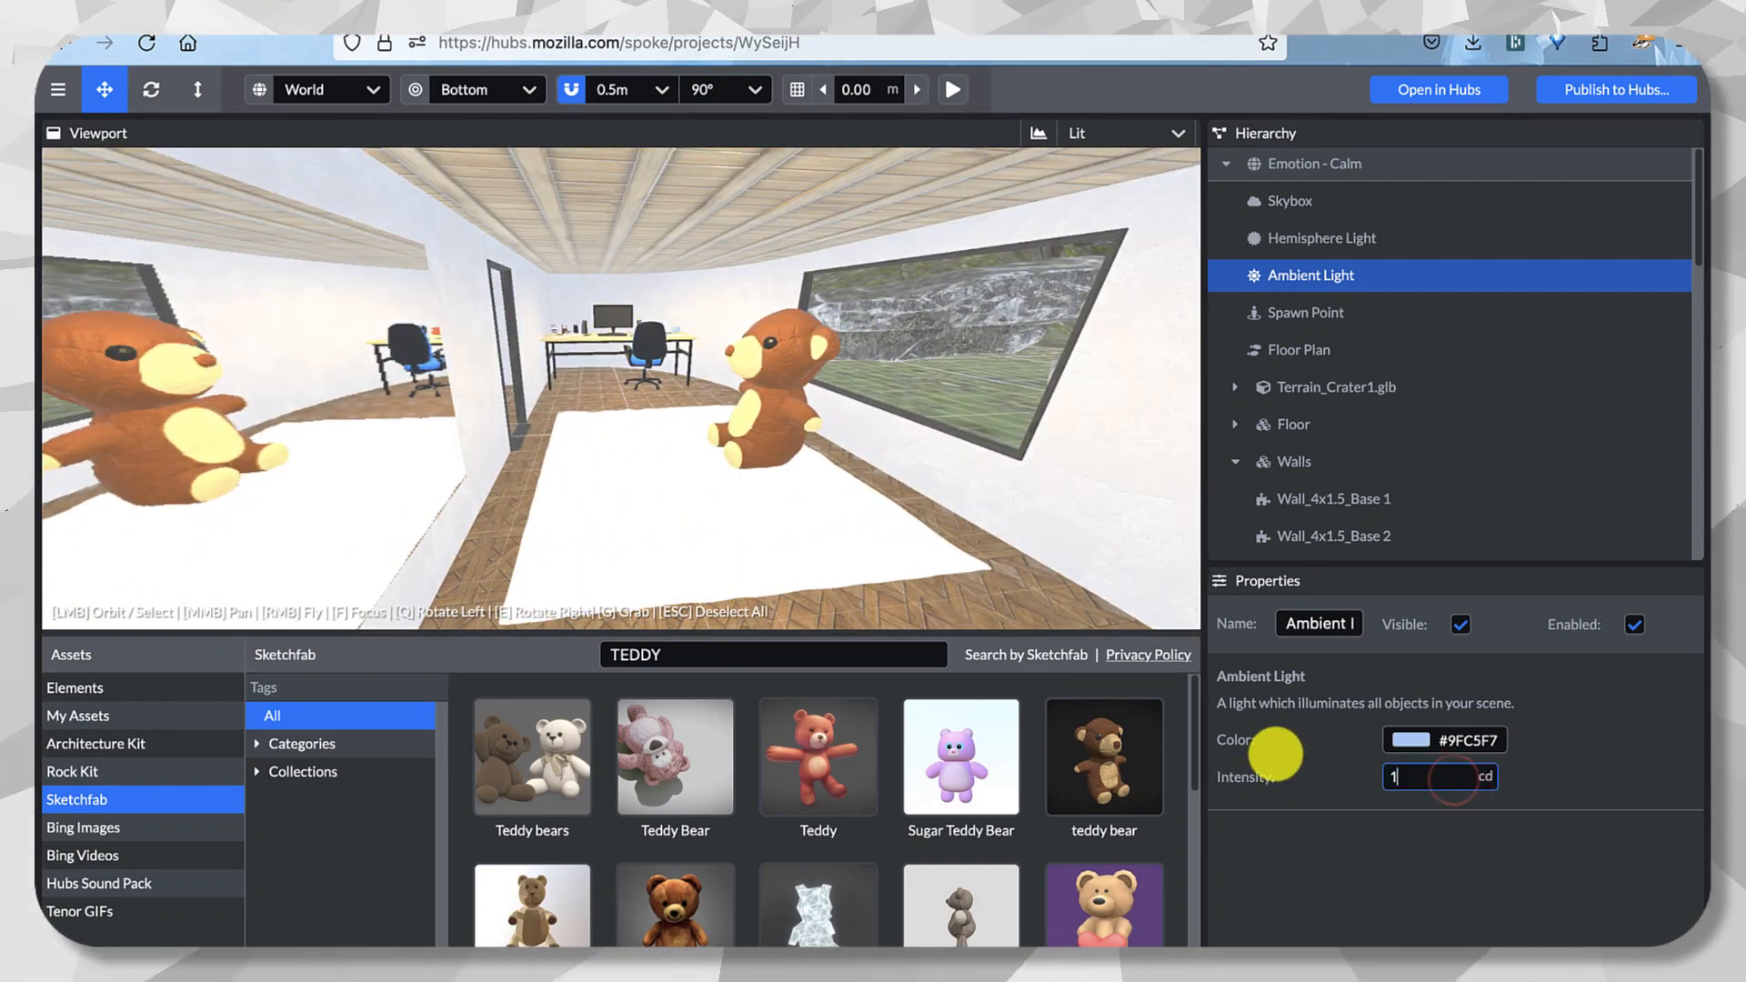
click(1618, 744)
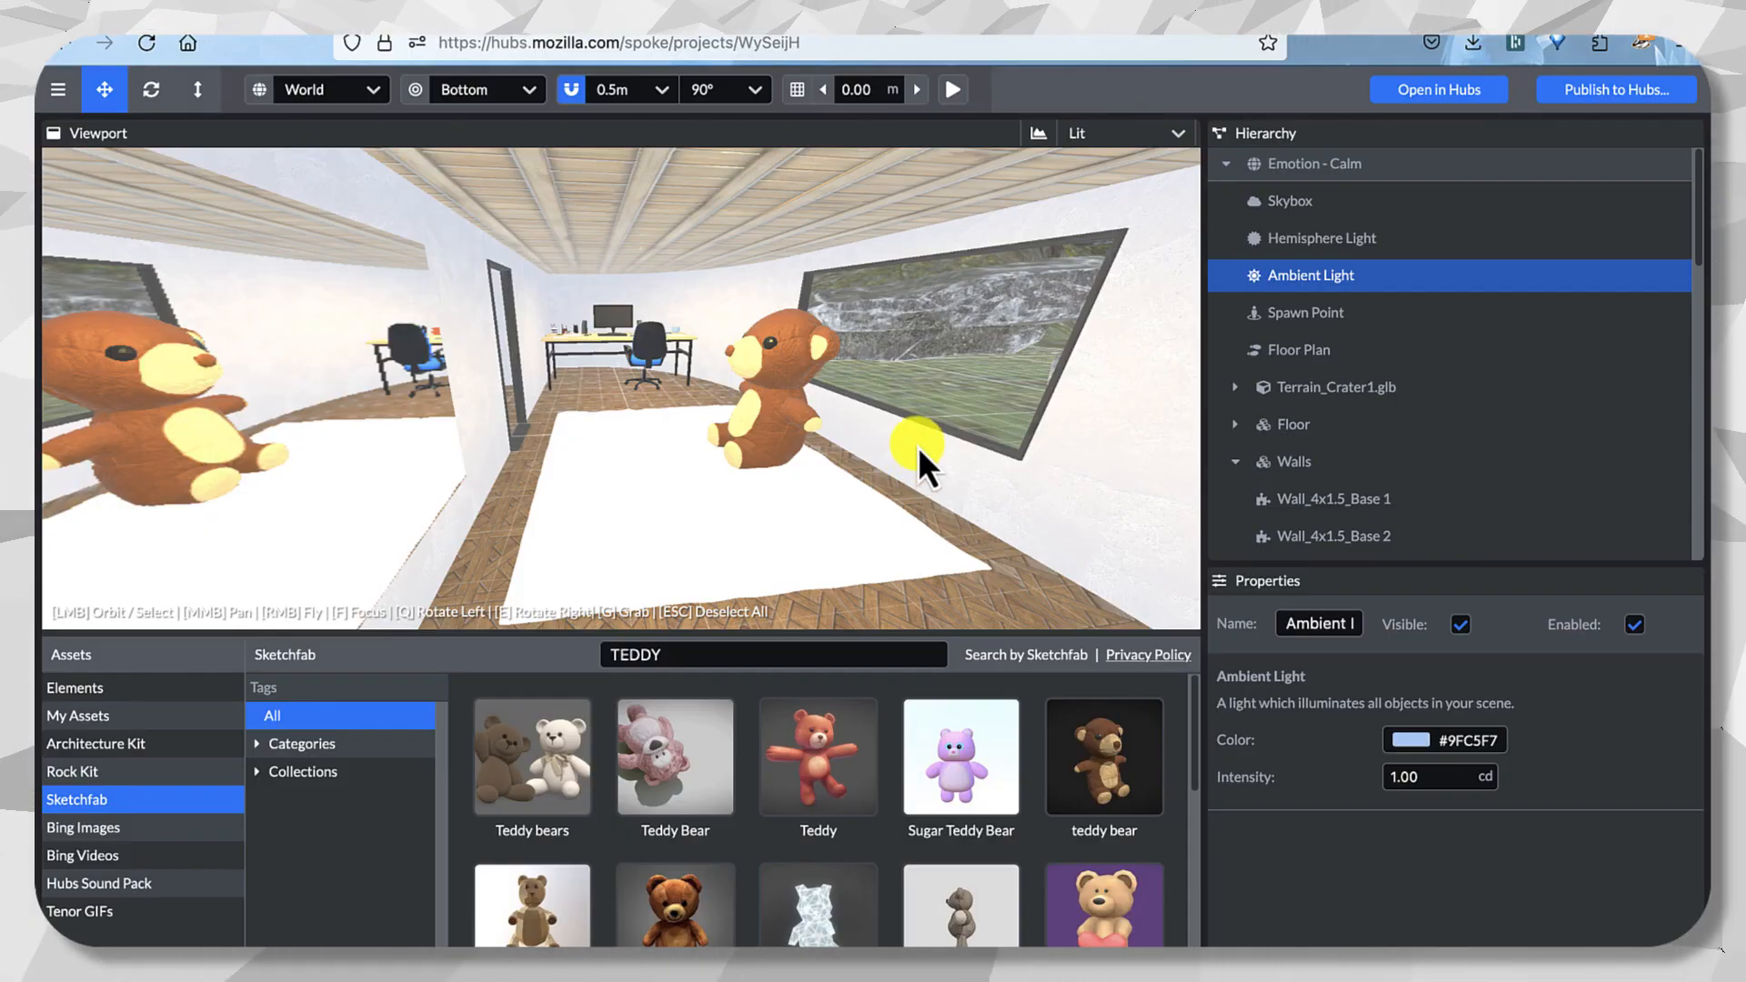
Set the Ambient Light's colour to orange #F5A623 and its intensity to 2 cd.
click(1427, 739)
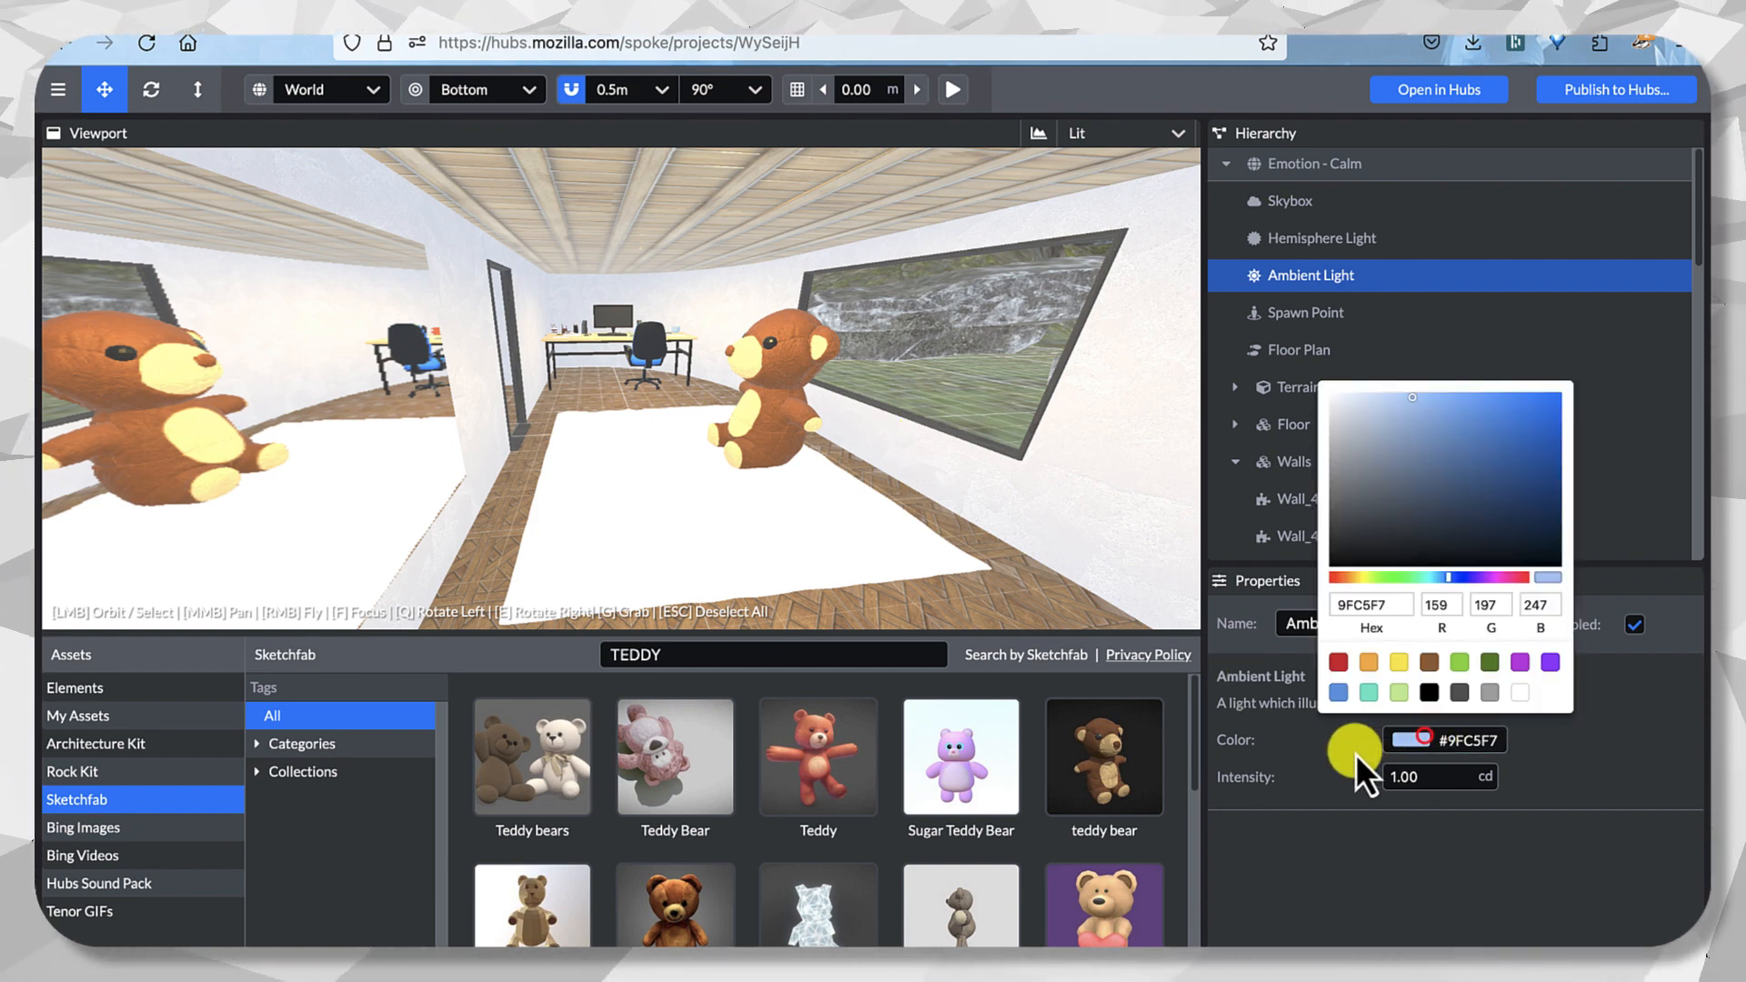
click(1371, 661)
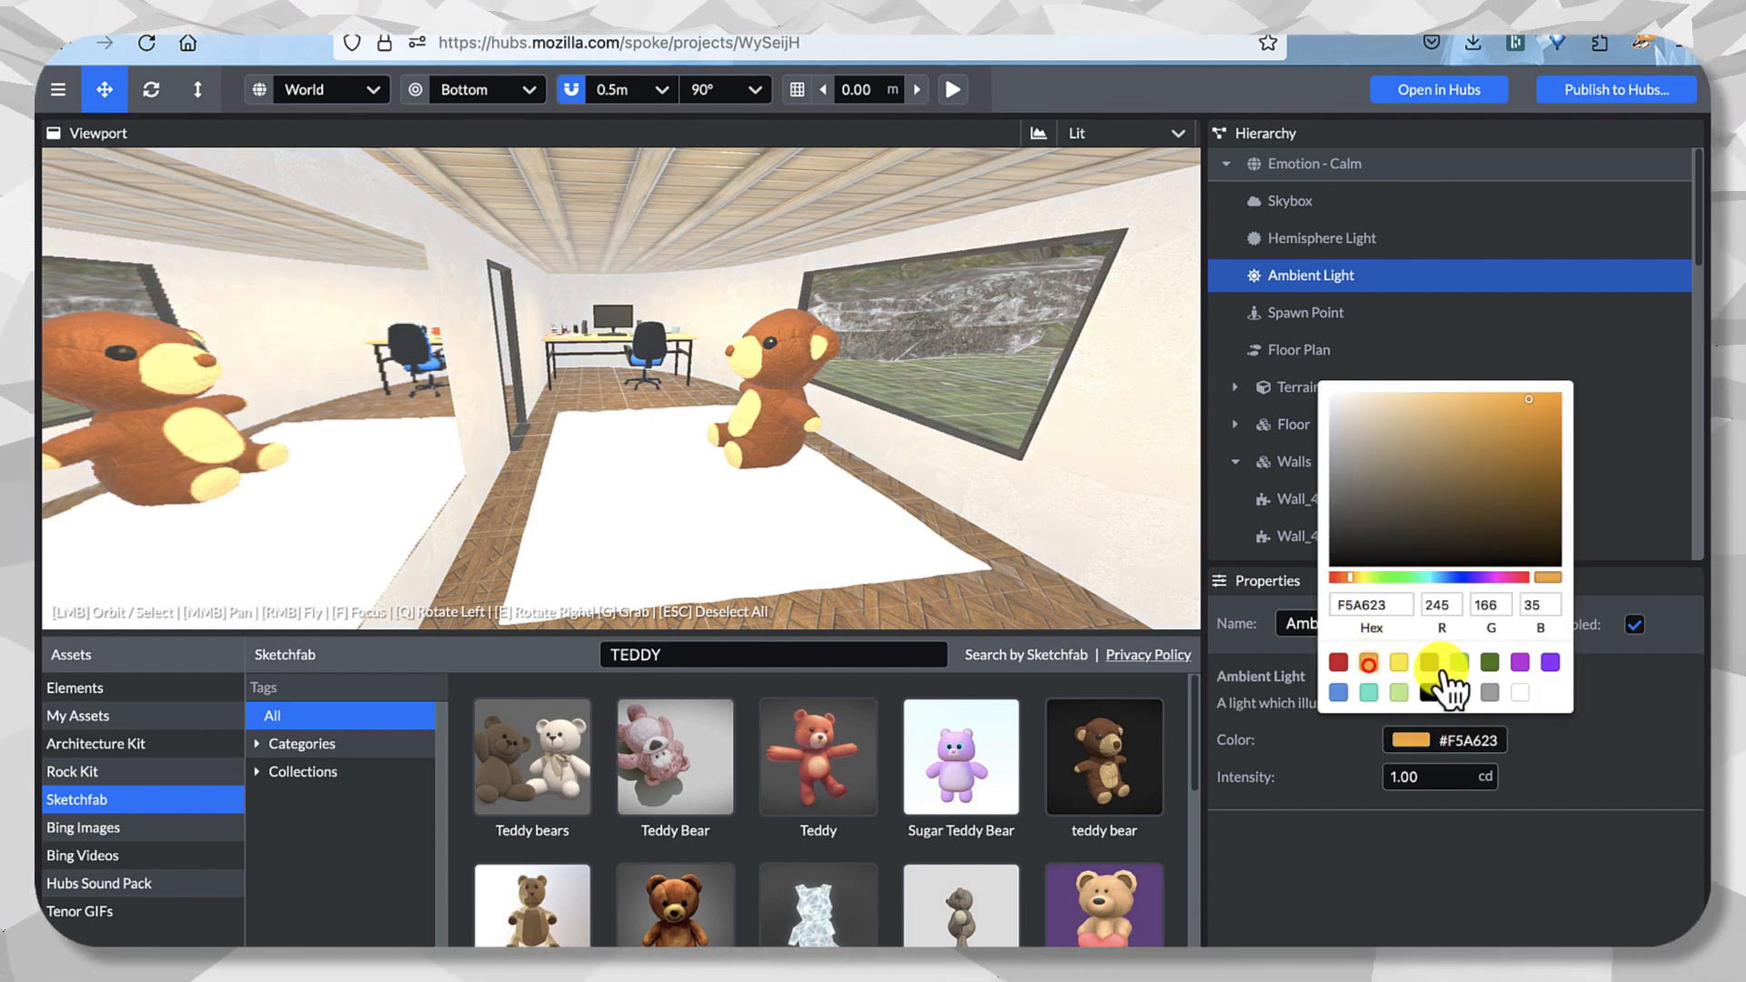
click(1452, 873)
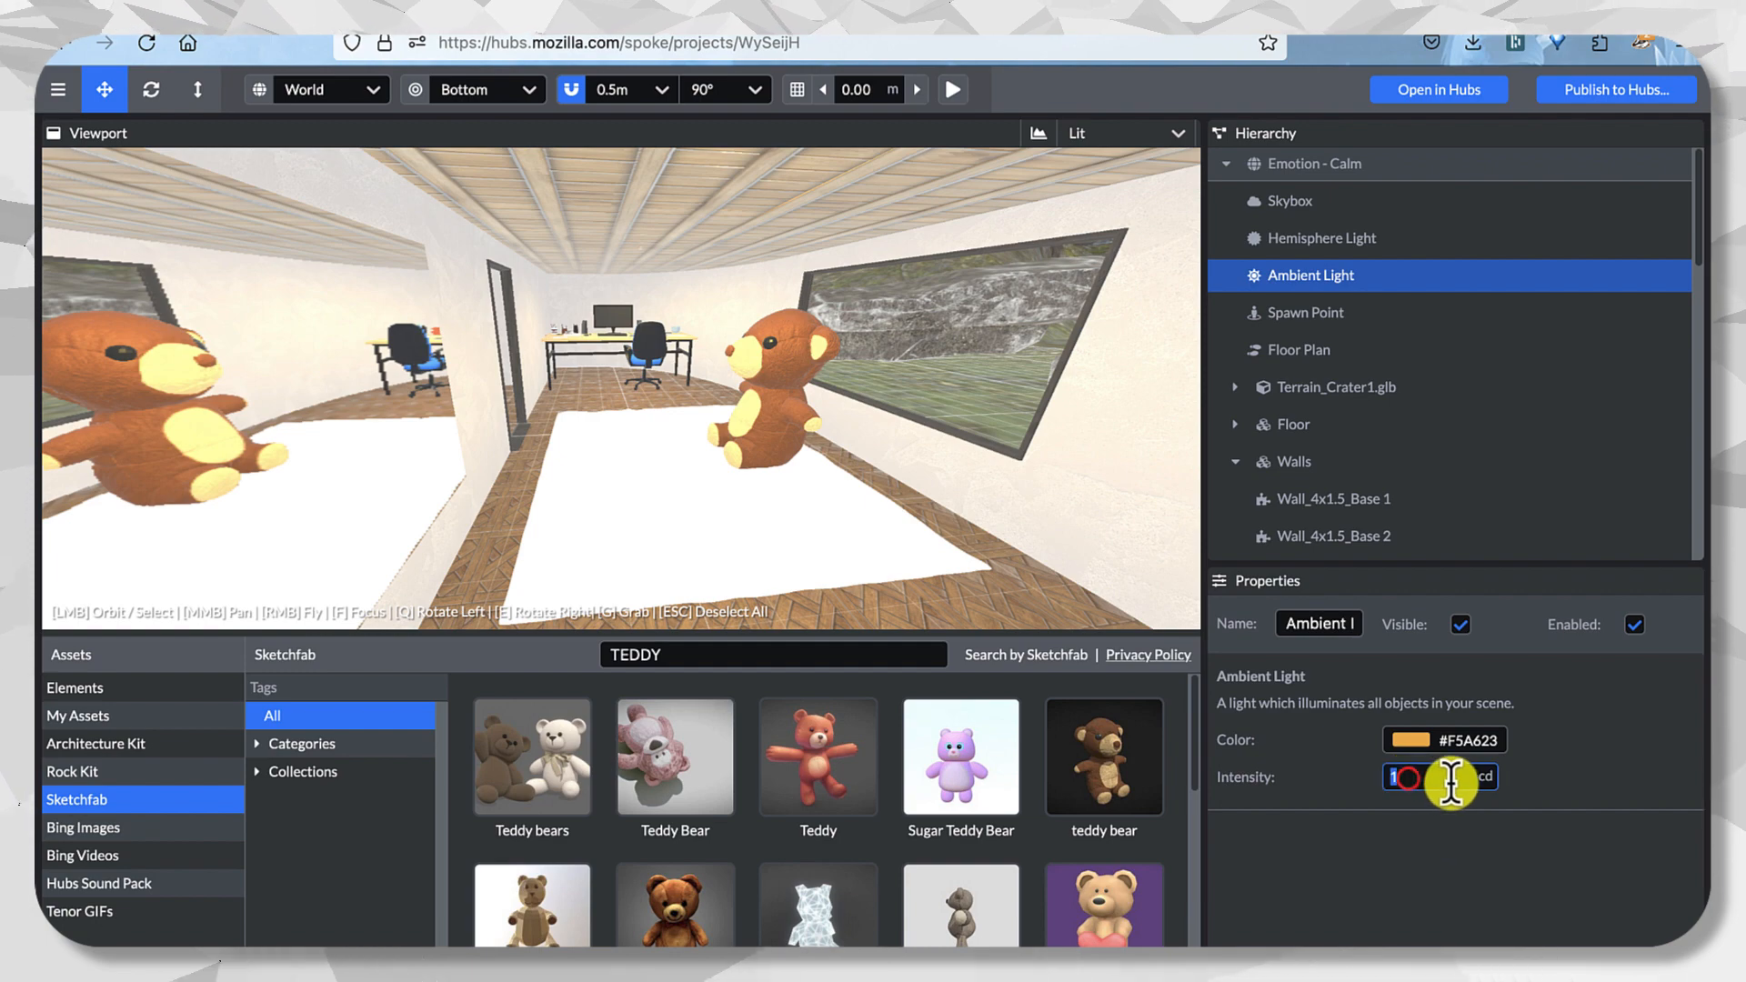
text(2)
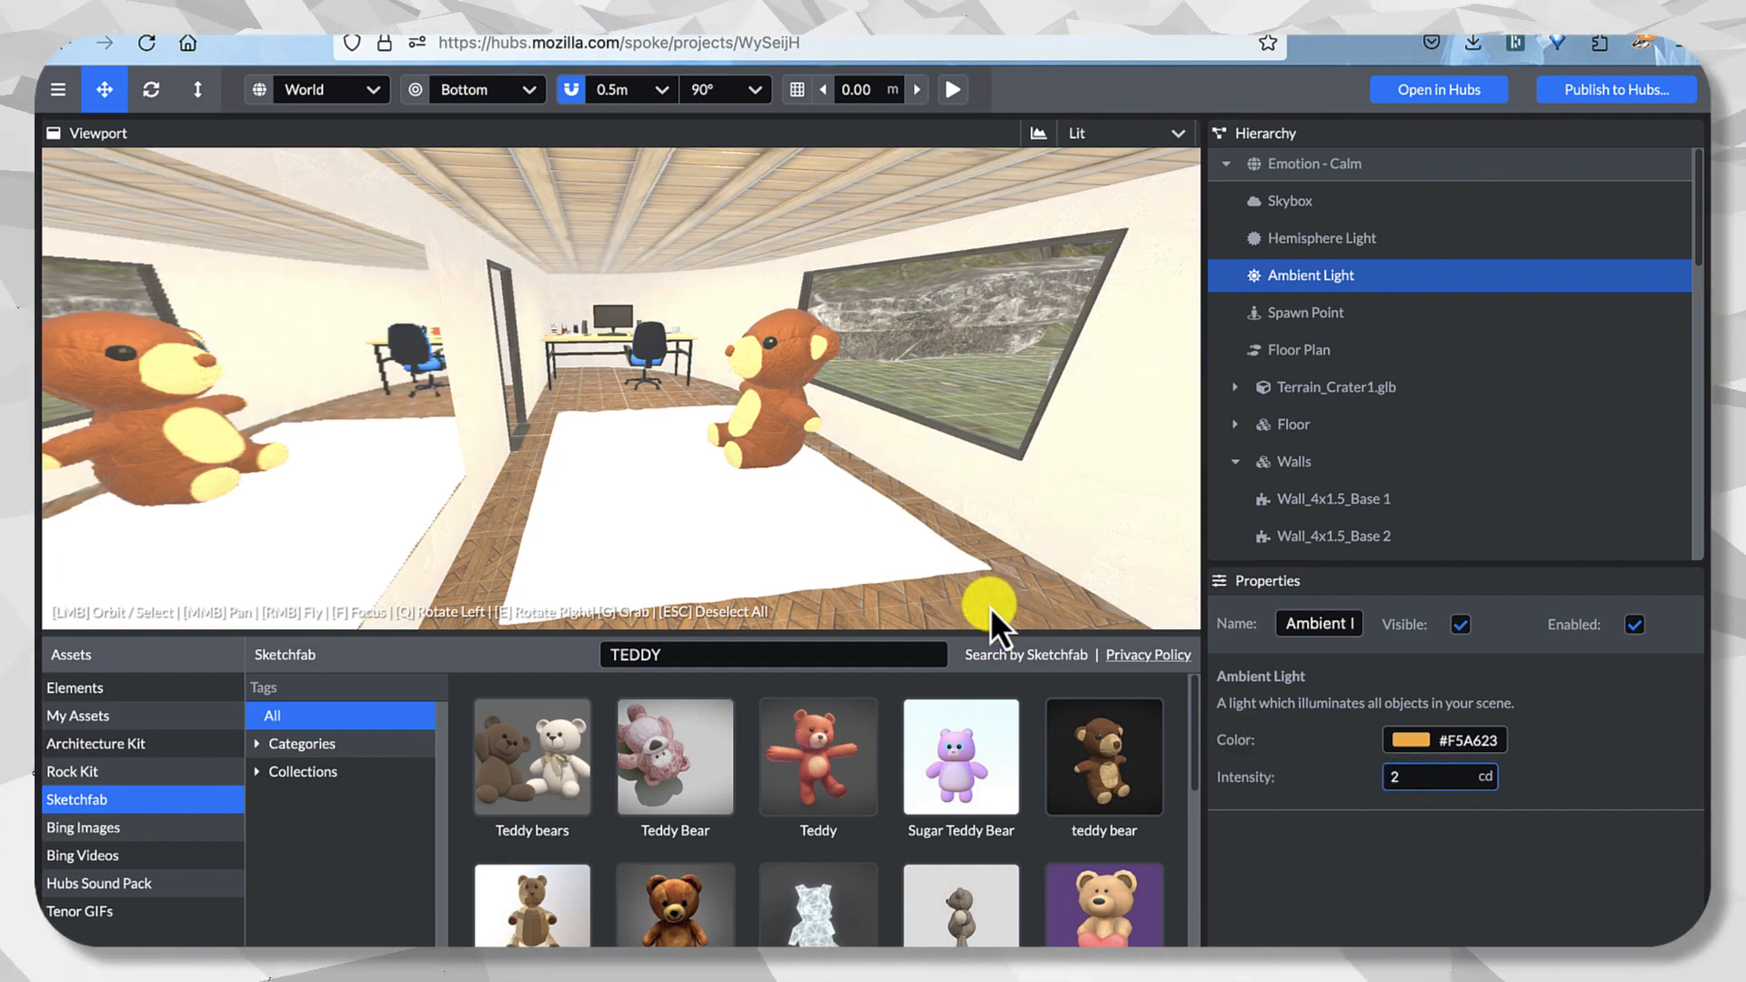
Review the Hemisphere Light and Ambient Light settings and examine how the lighting looks inside the room.
click(936, 554)
drag(882, 382, 795, 405)
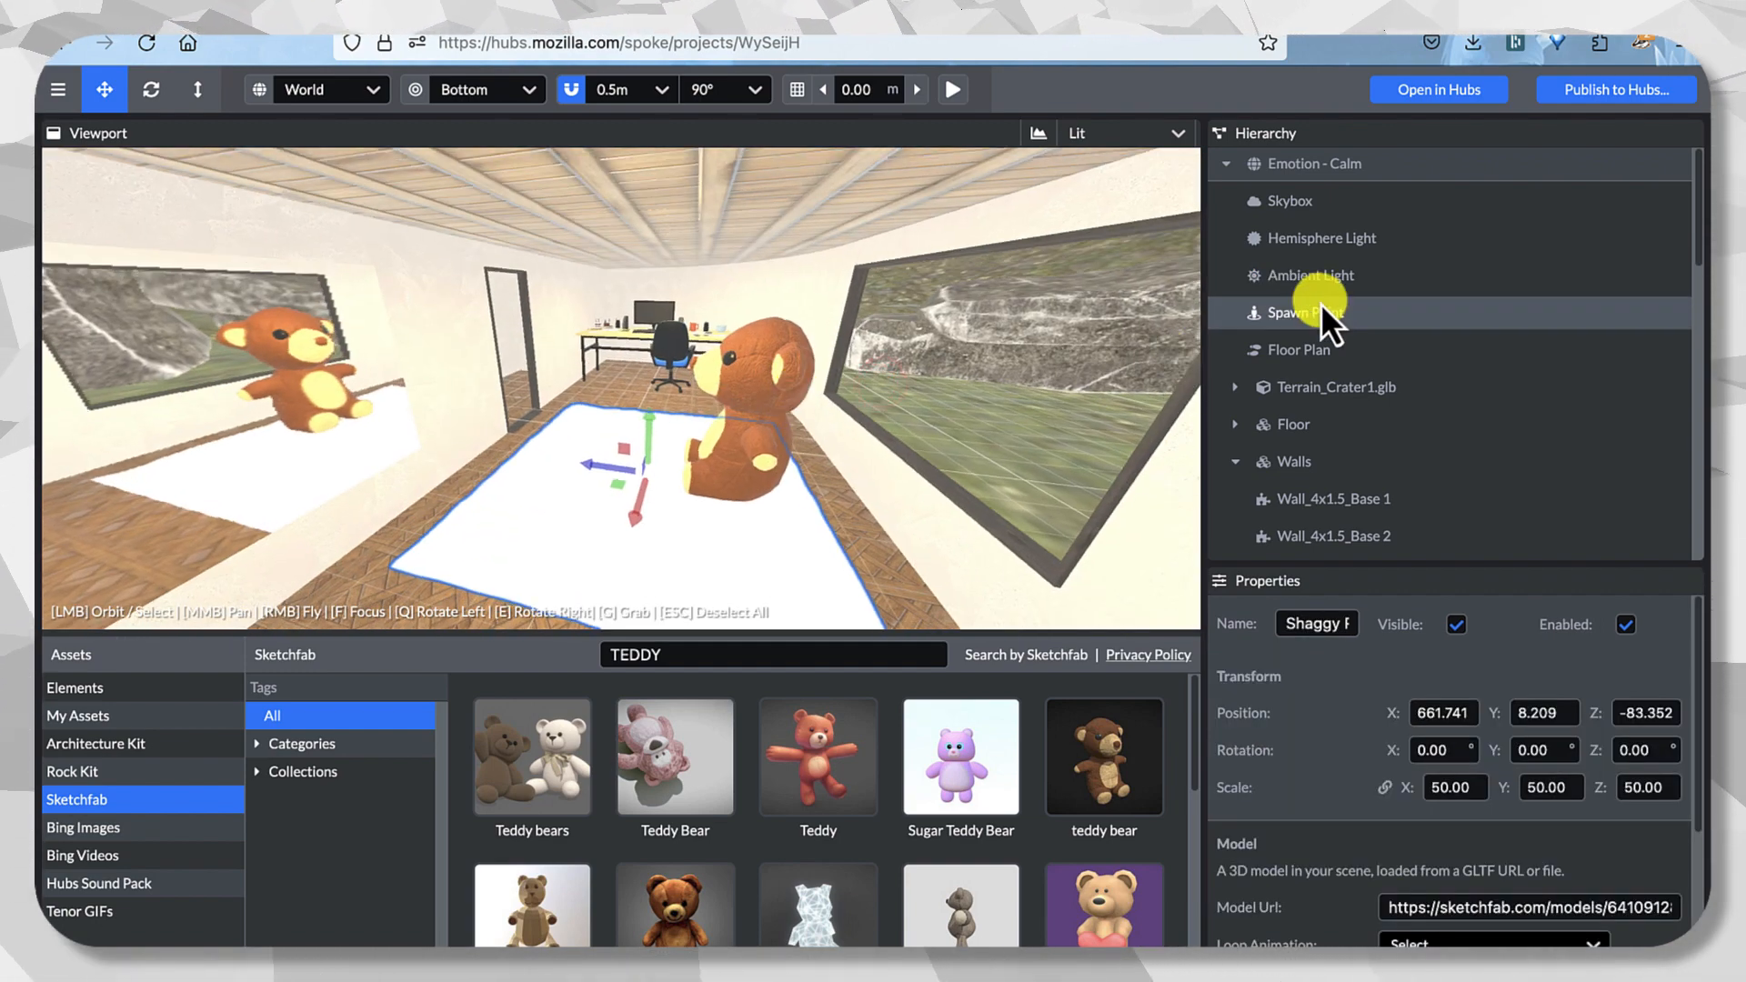
click(1318, 238)
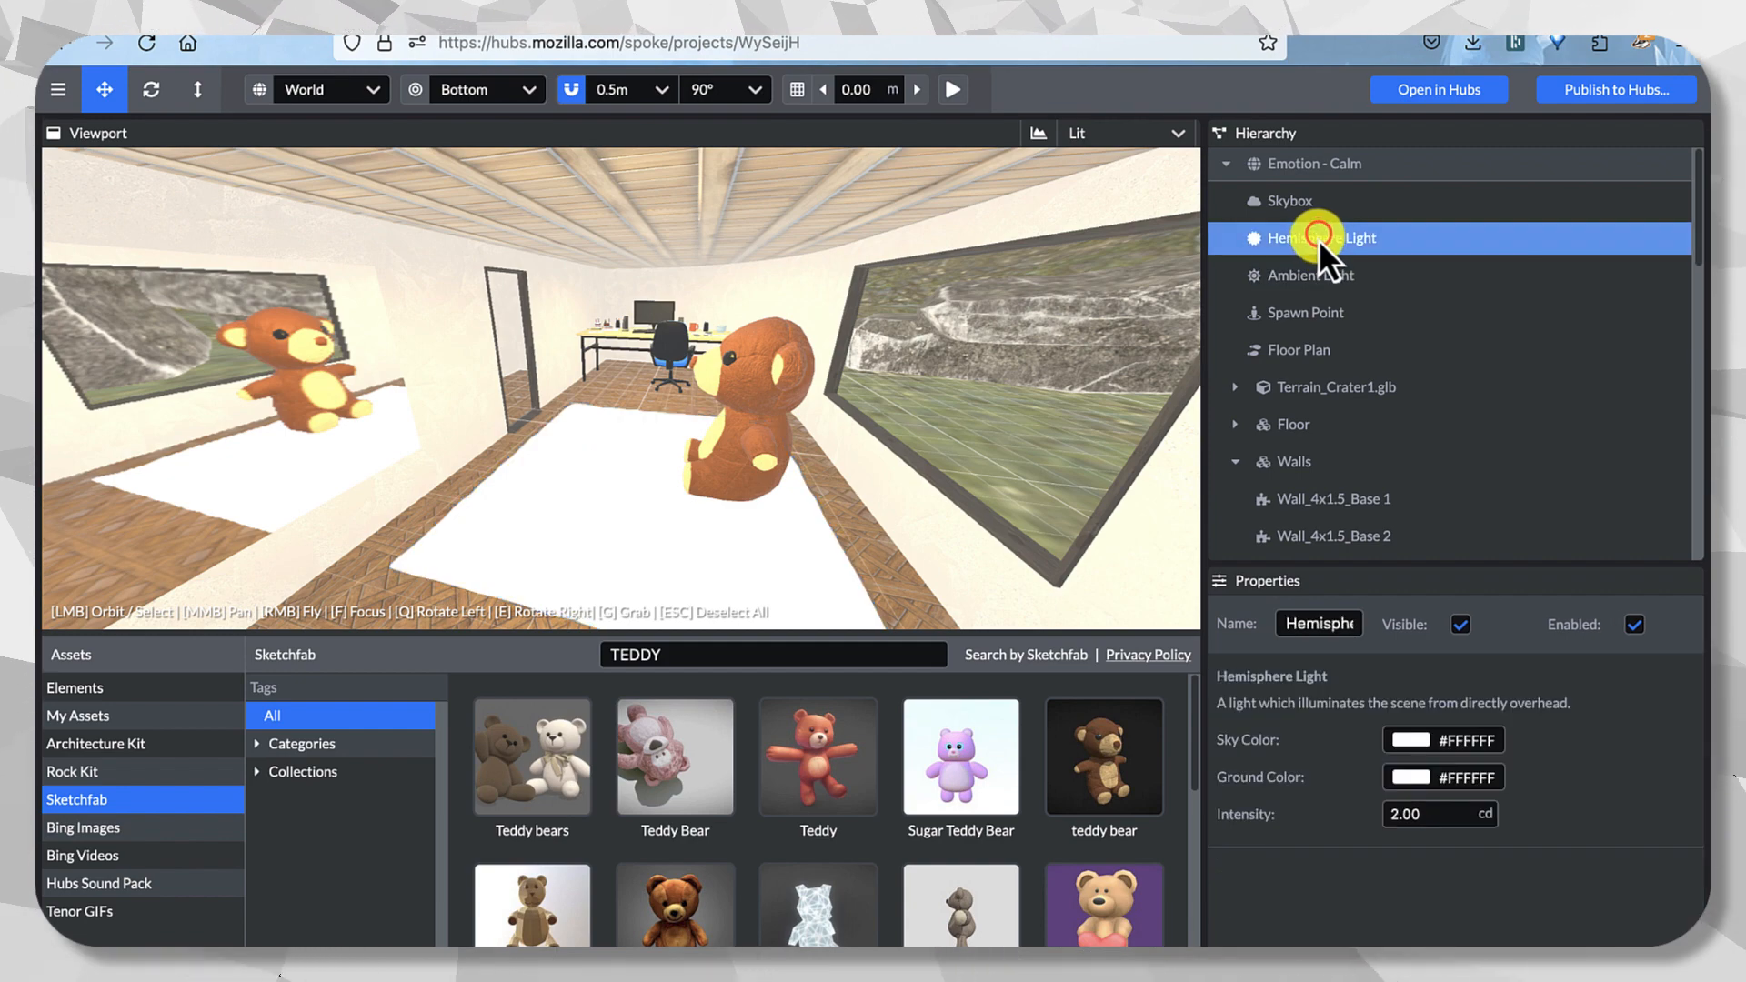
click(1310, 305)
click(1325, 288)
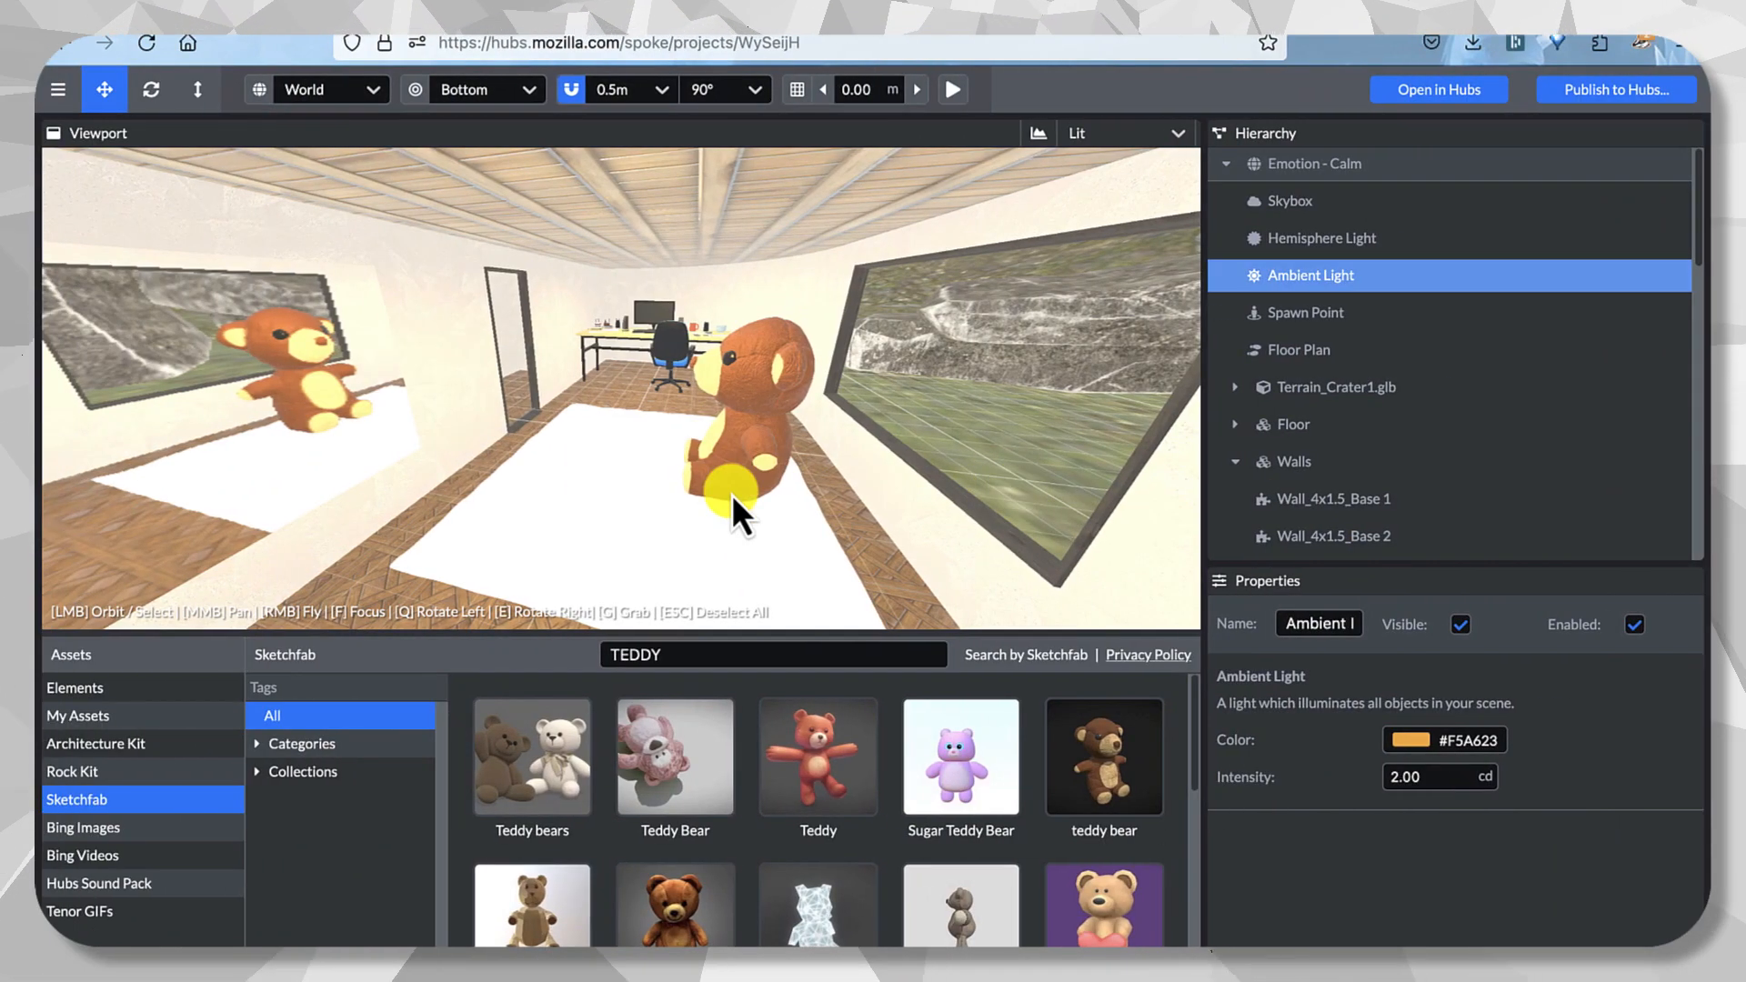
right_drag(731, 491, 788, 473)
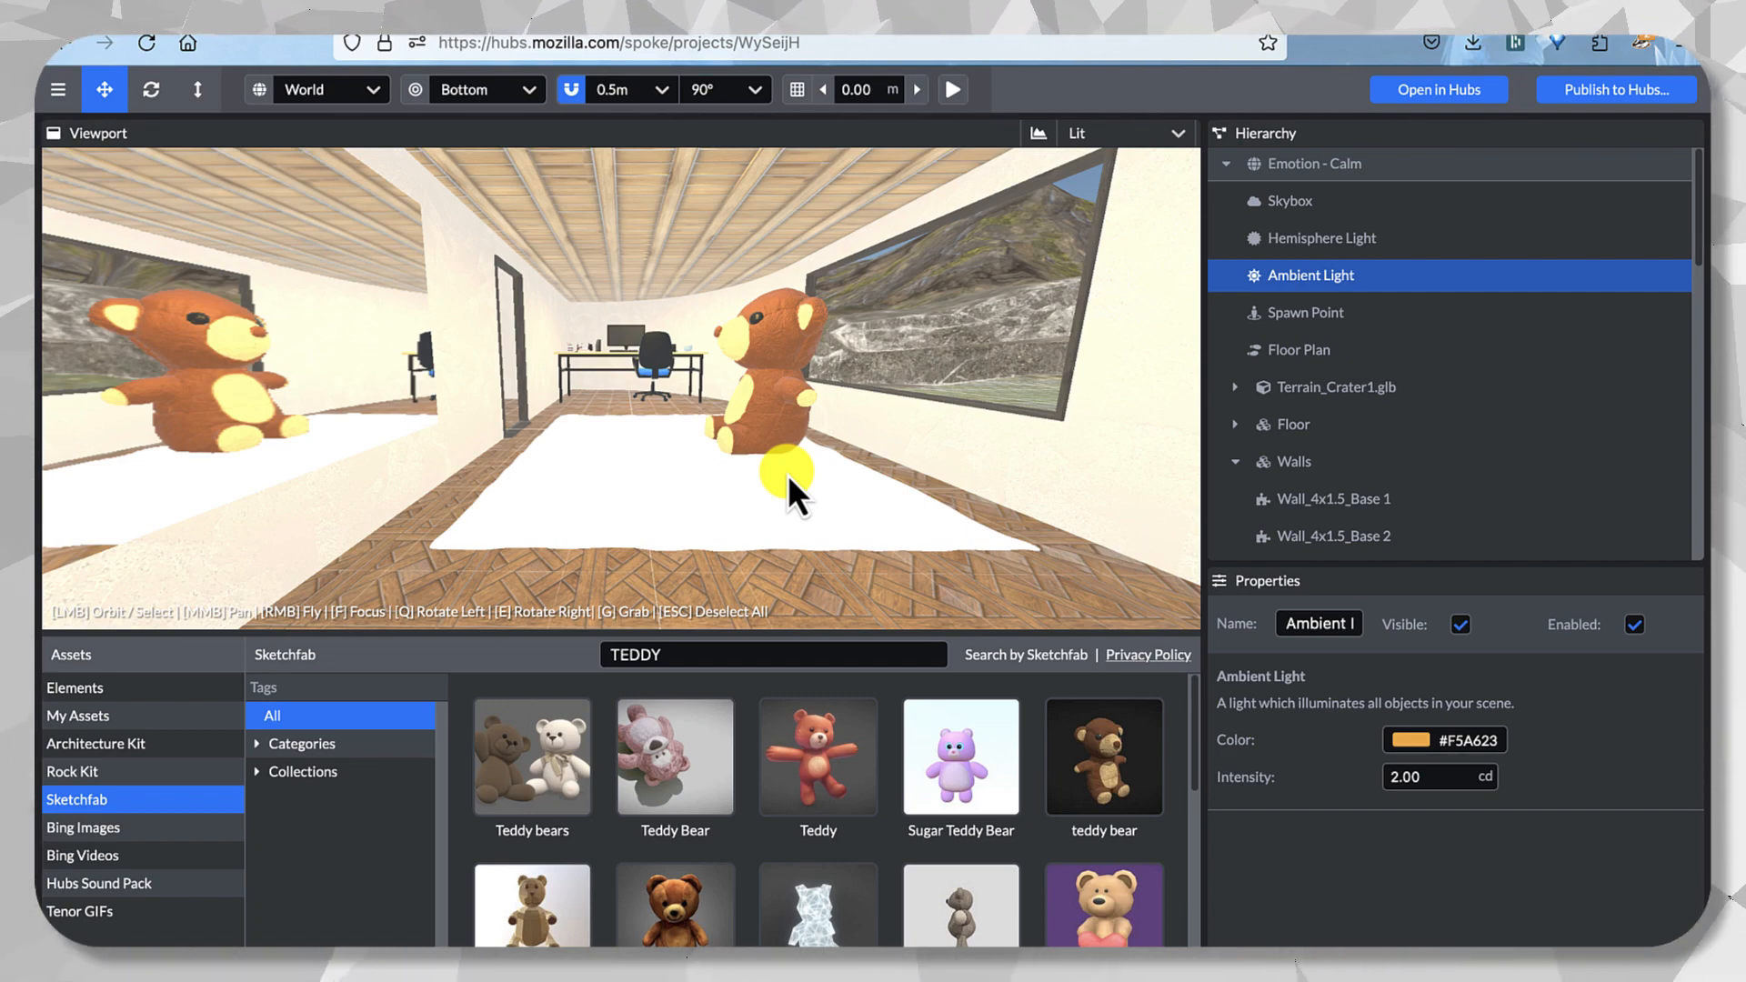
right_drag(788, 473, 745, 532)
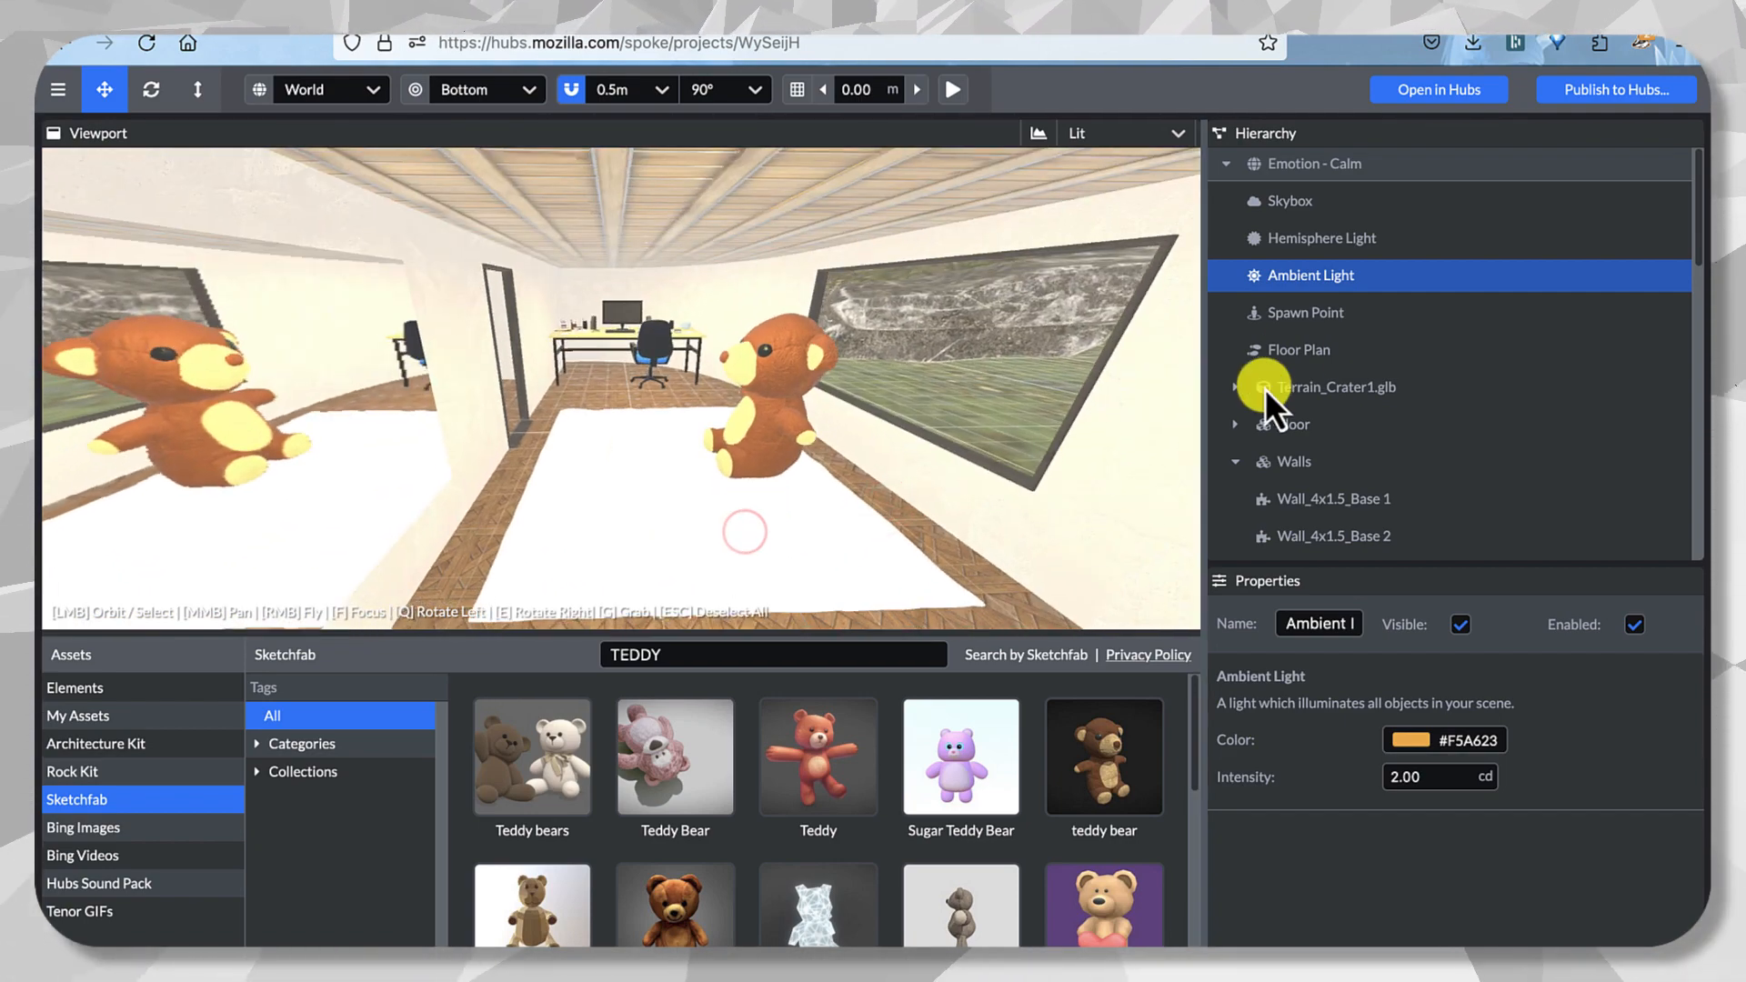
Raise the Skybox's luminance to 0.869 and check the lighting inside the room.
click(1321, 240)
click(1290, 204)
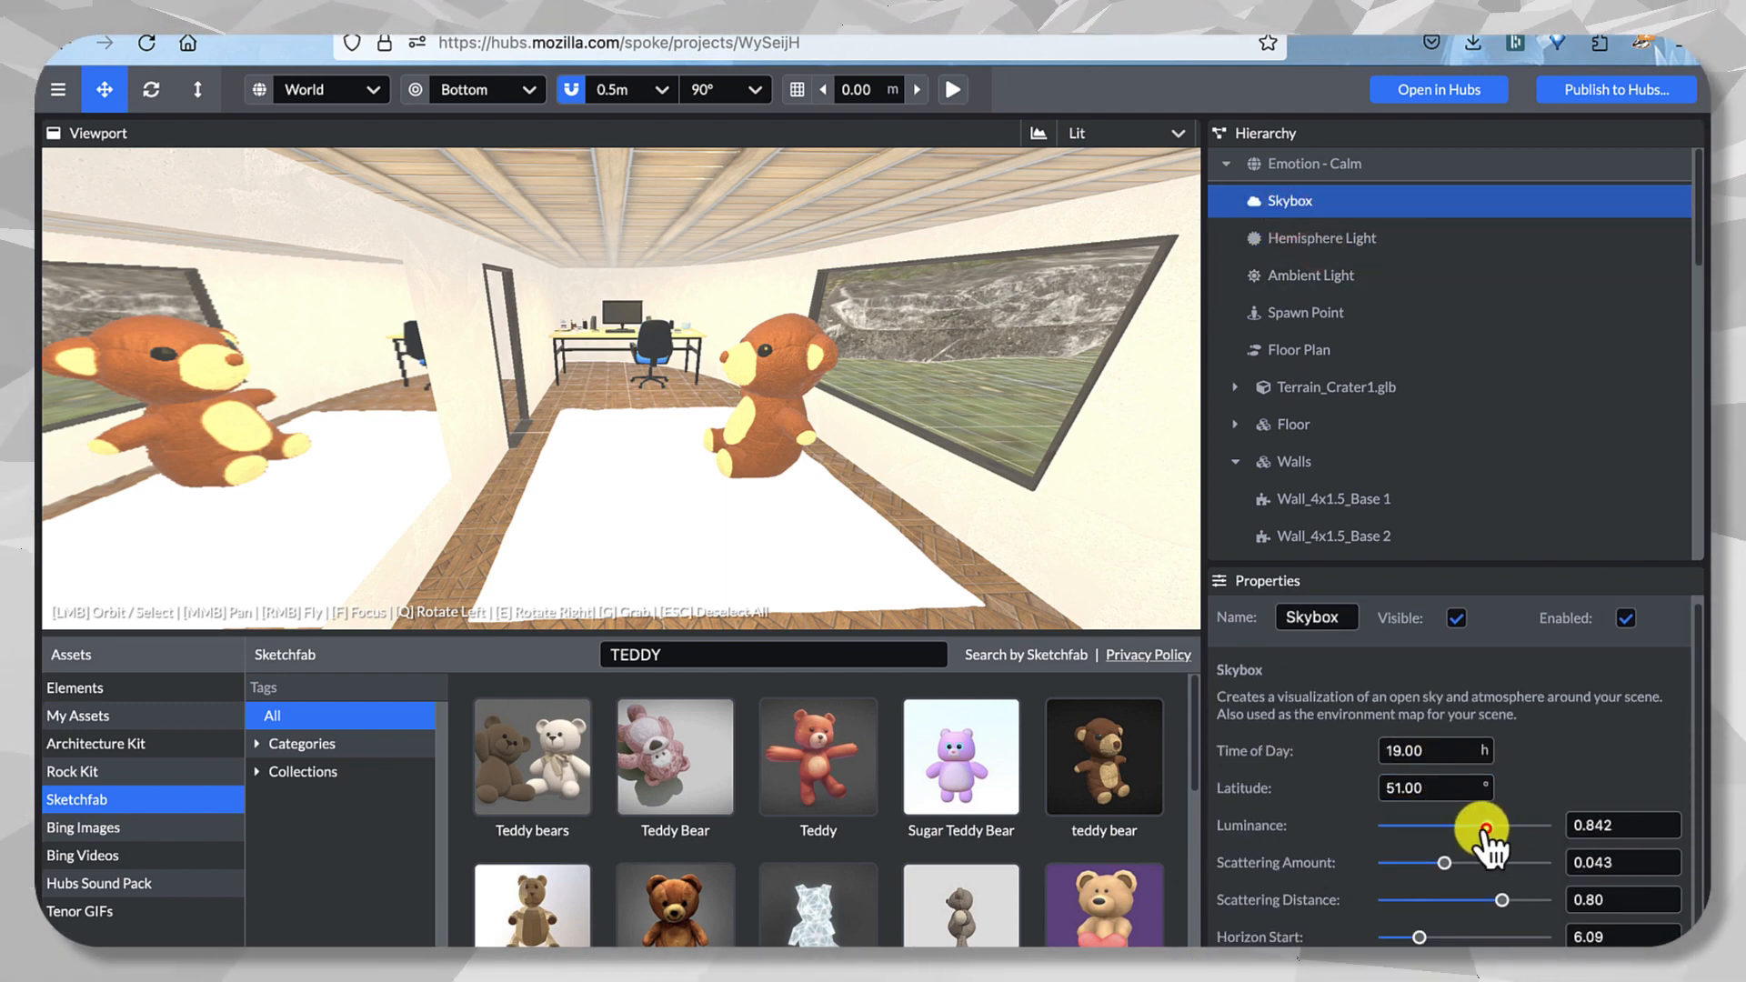
mouse_move(1487, 826)
mouse_down()
mouse_move(1430, 828)
mouse_move(1492, 826)
mouse_up()
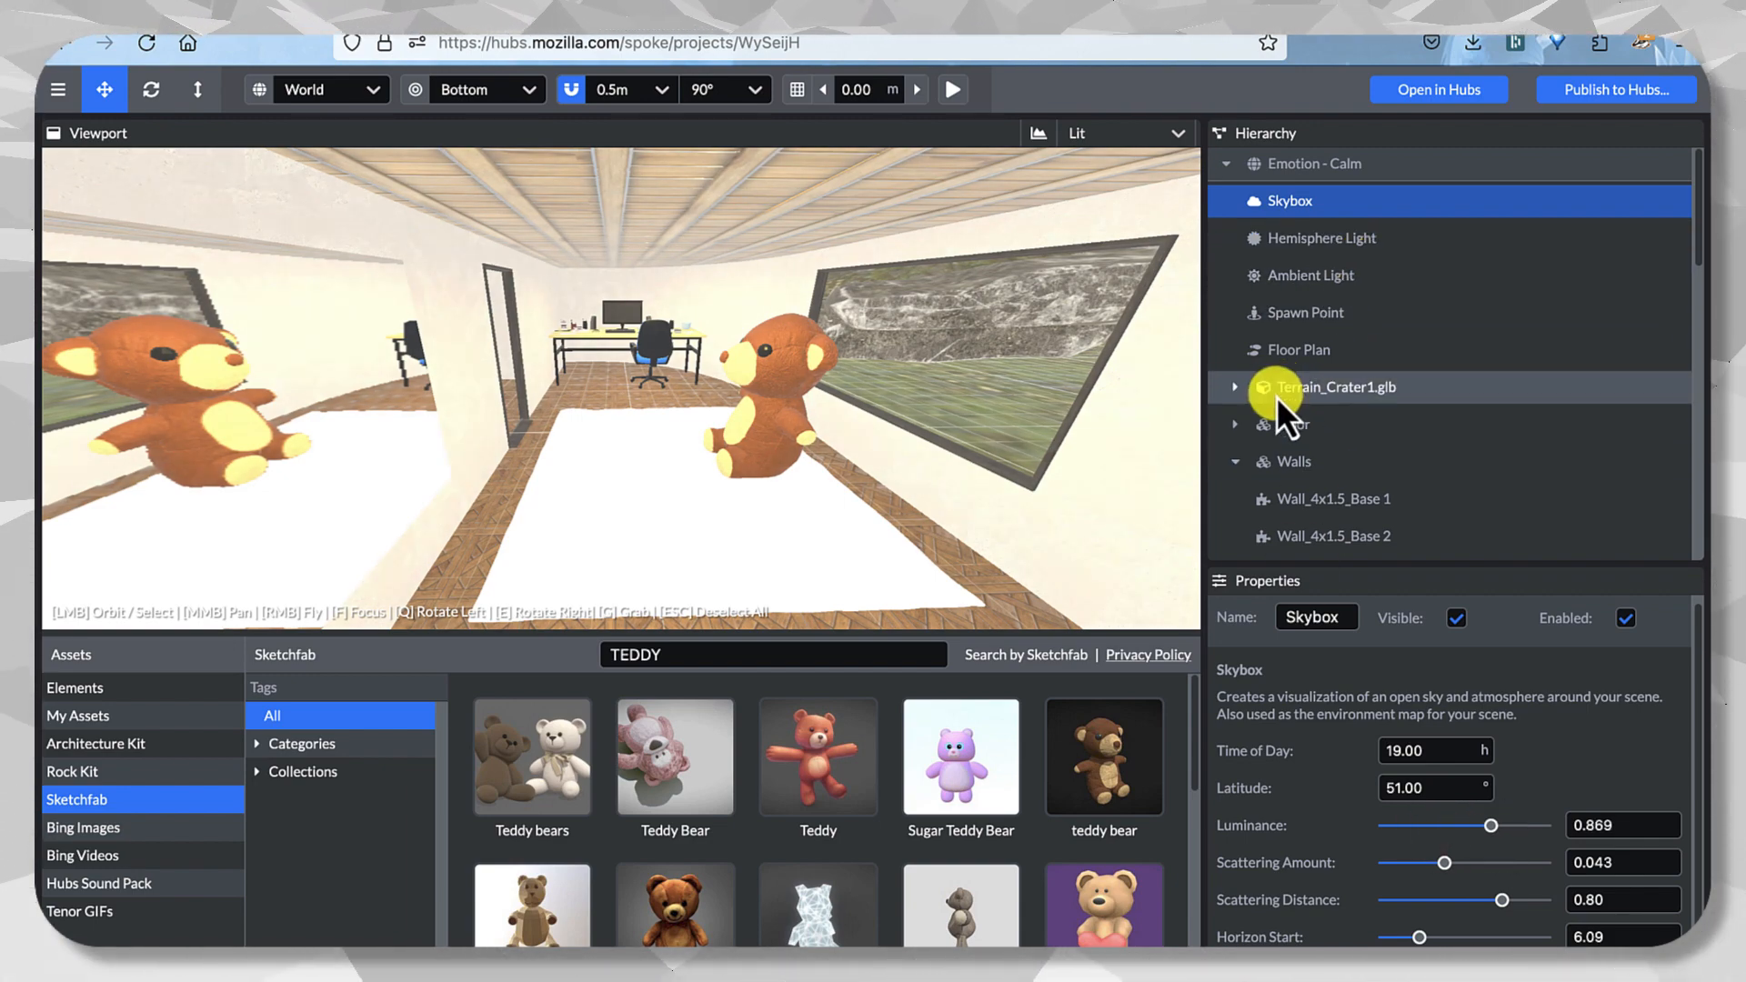
drag(931, 364, 899, 351)
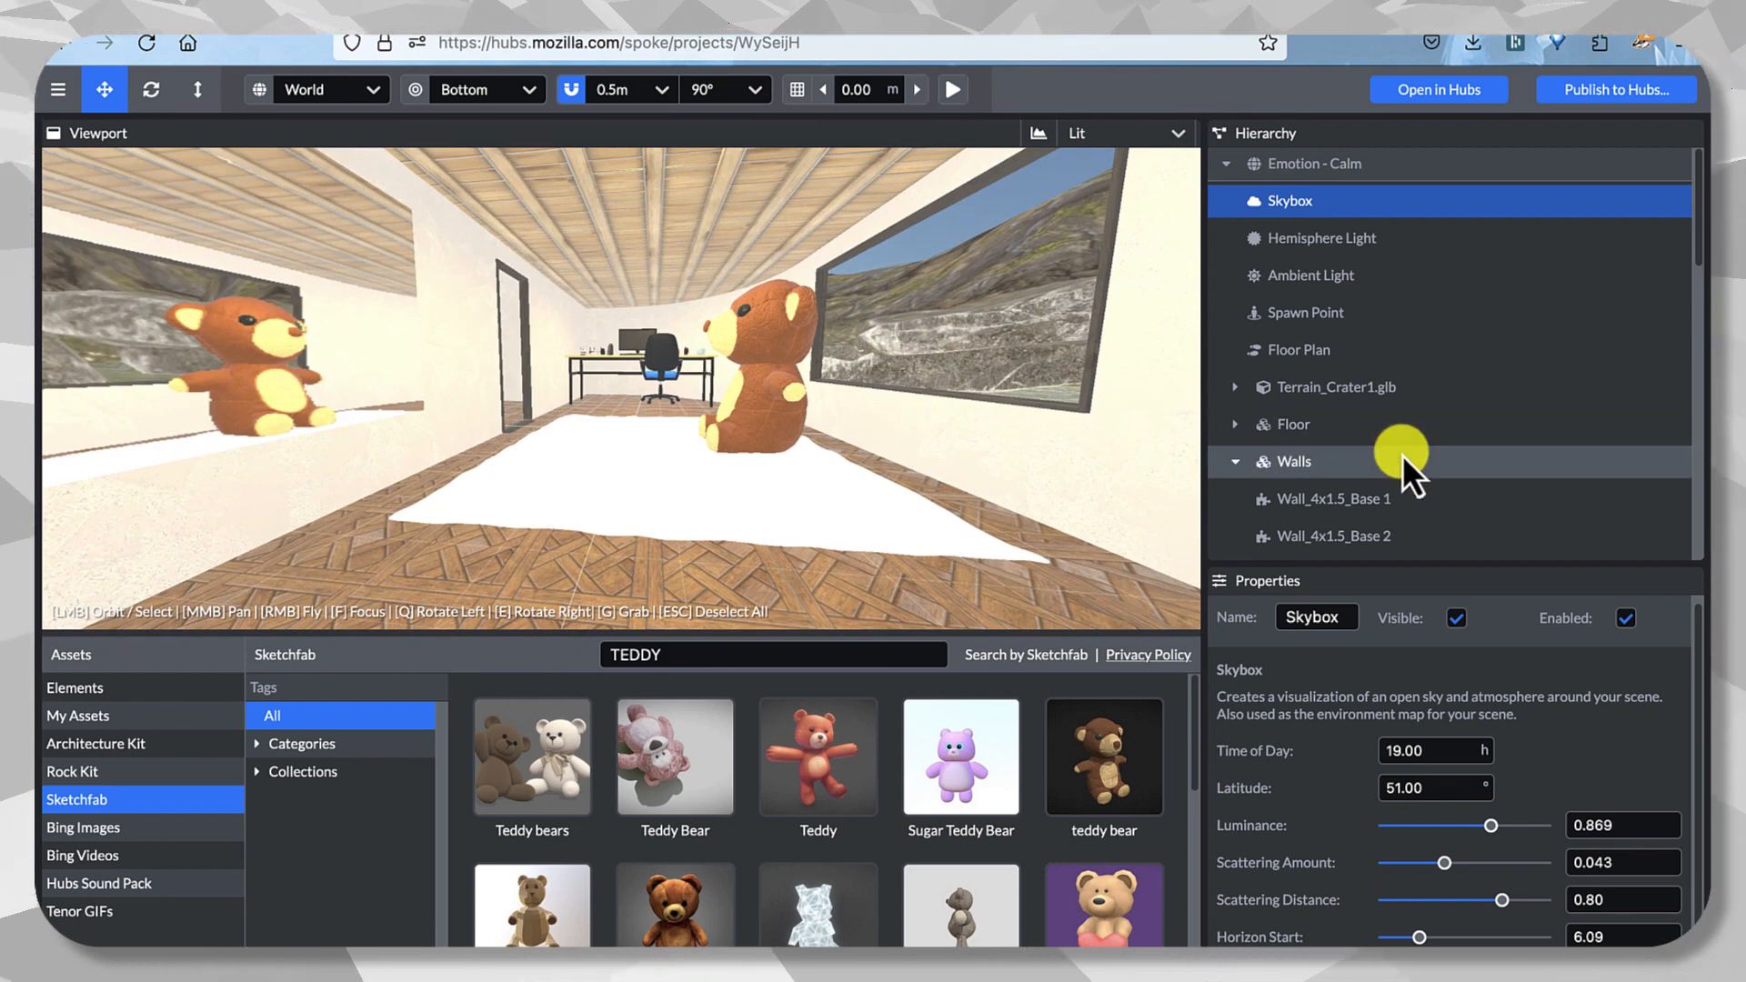
Collapse the Walls group in the scene hierarchy.
scroll(1403, 455, down, 6)
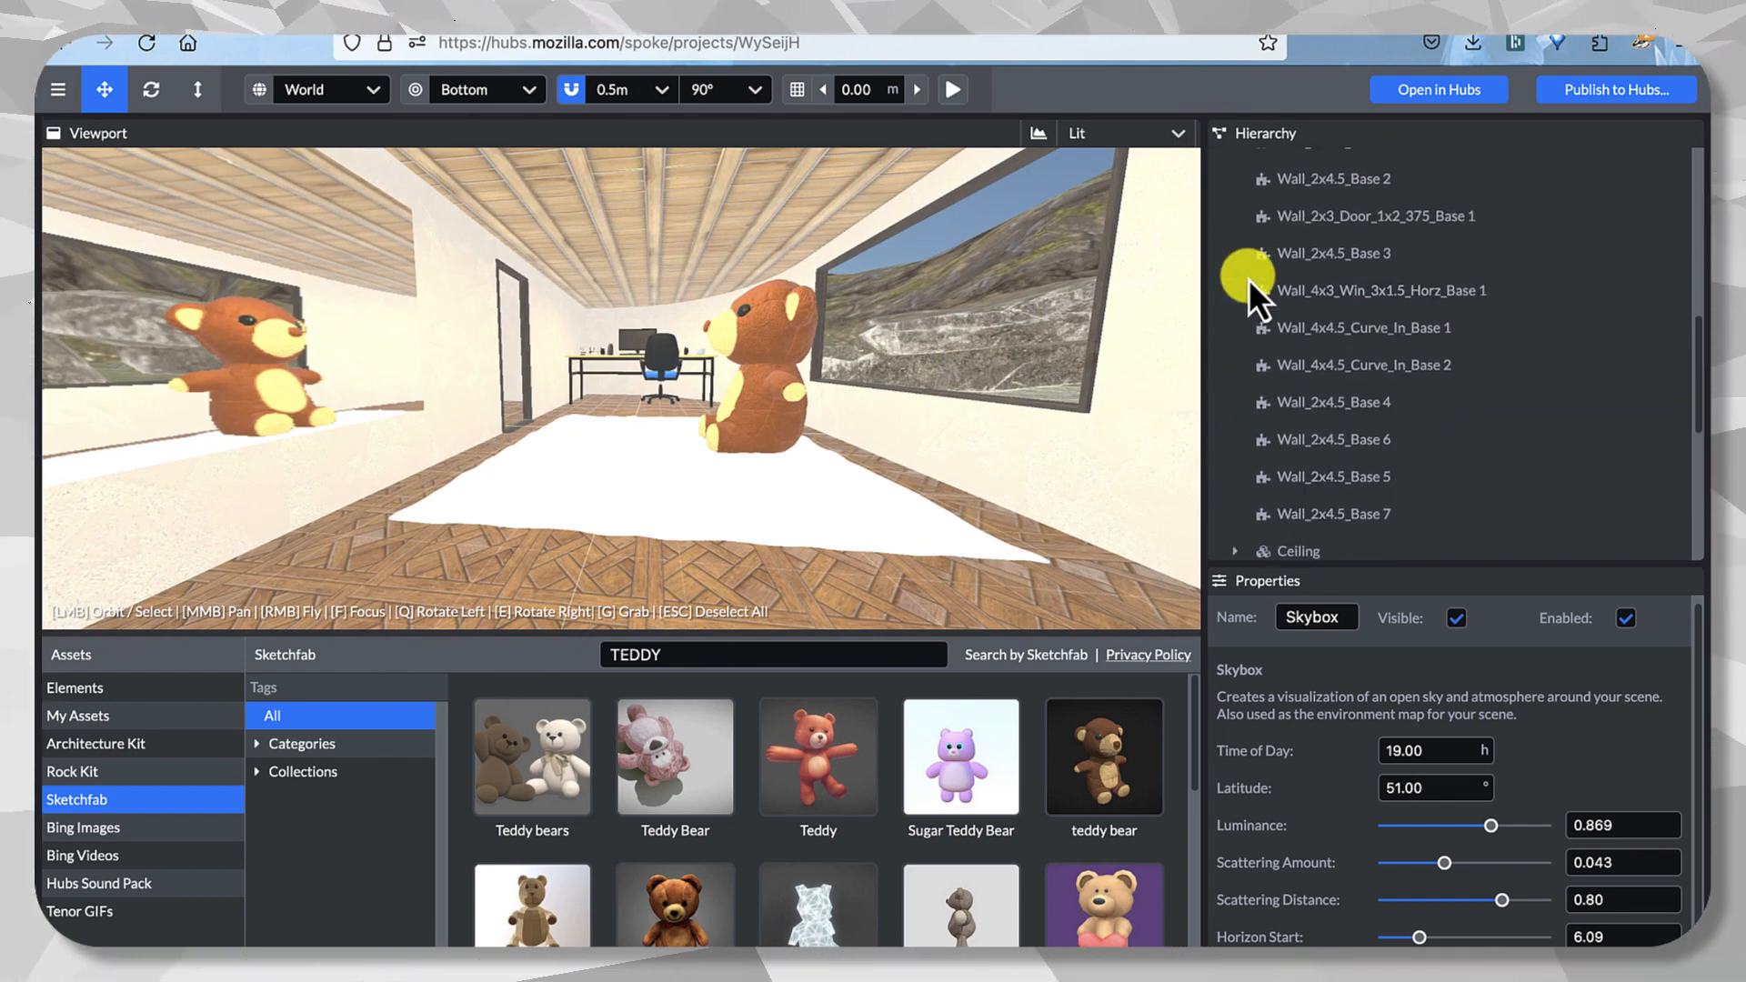
scroll(1251, 280, up, 6)
click(1235, 463)
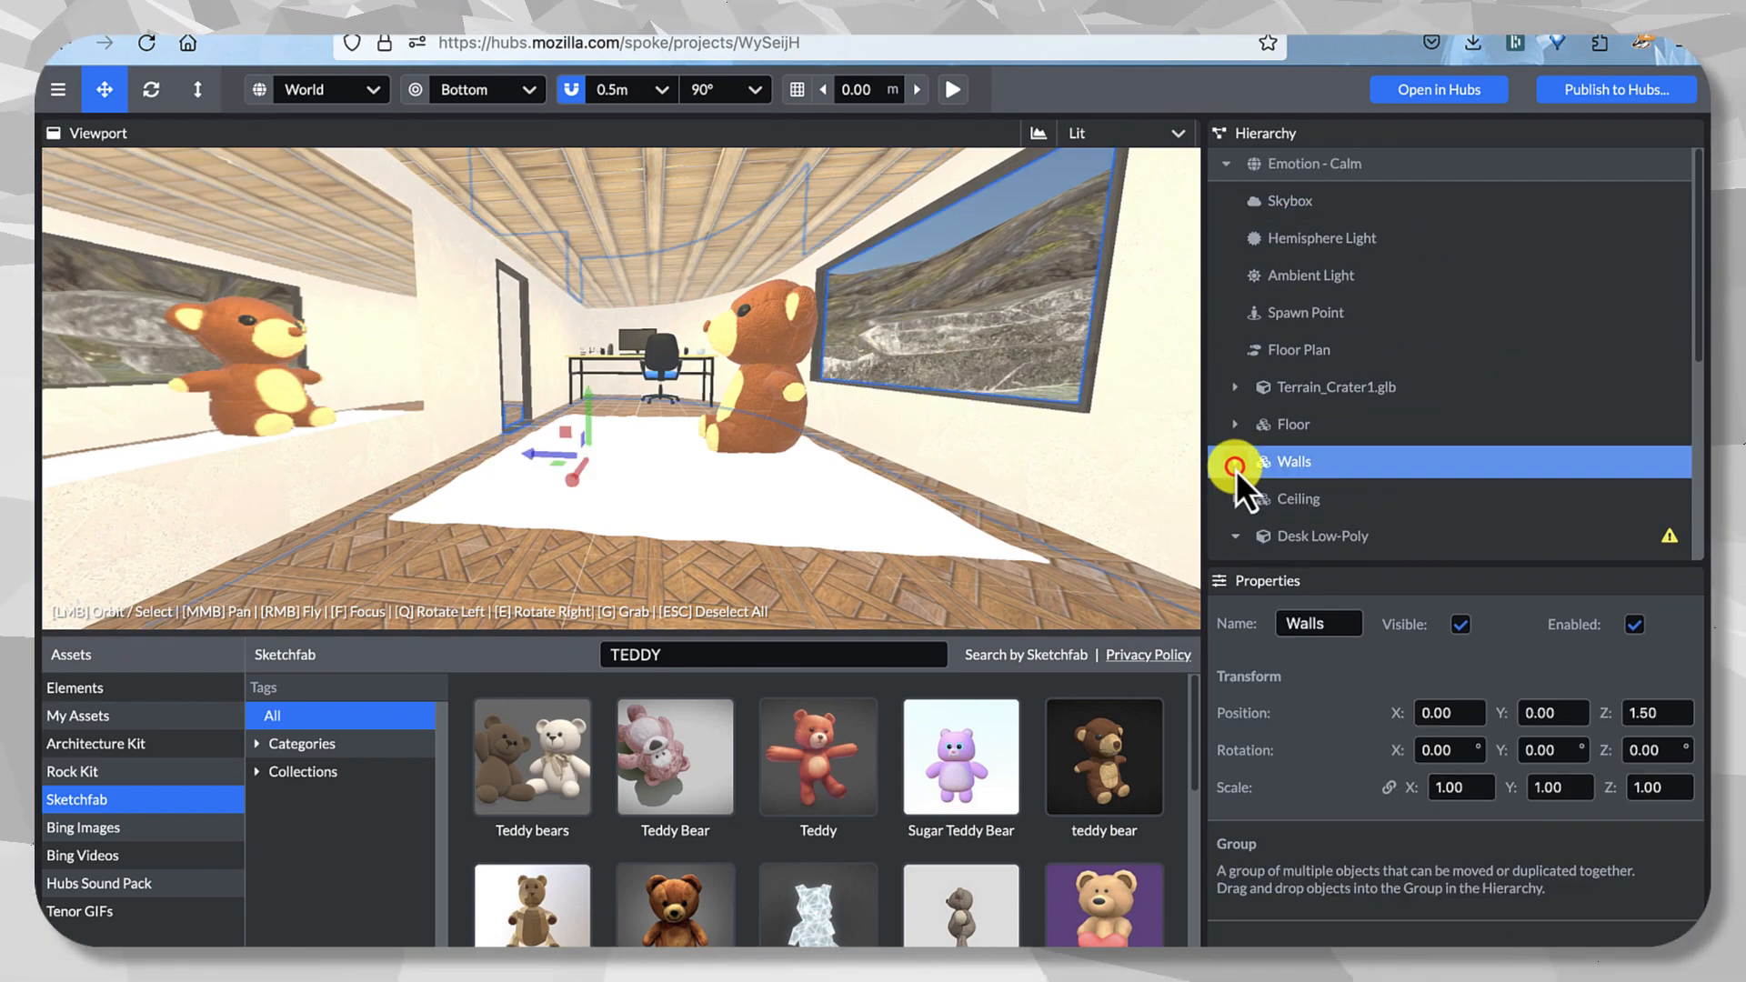
Hide and disable Ceiling Lights, Spot Light 1 and Spot Light 2, and check the room without them.
scroll(1283, 418, down, 3)
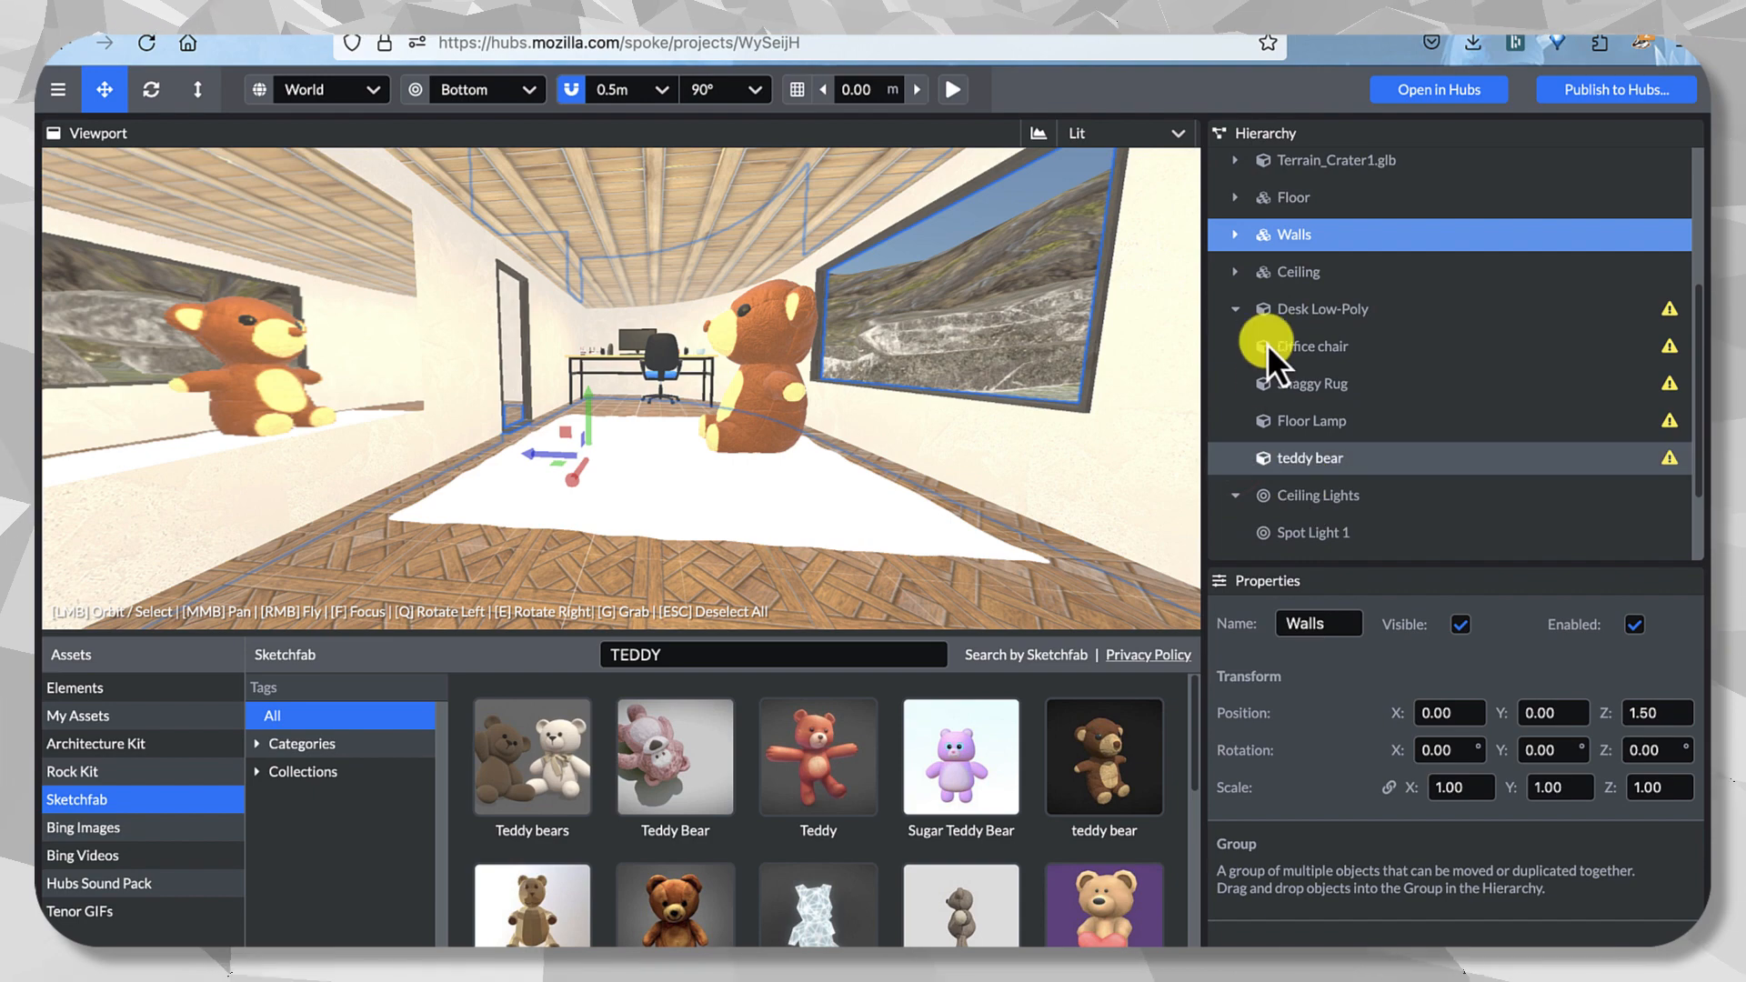
click(1235, 309)
click(1321, 399)
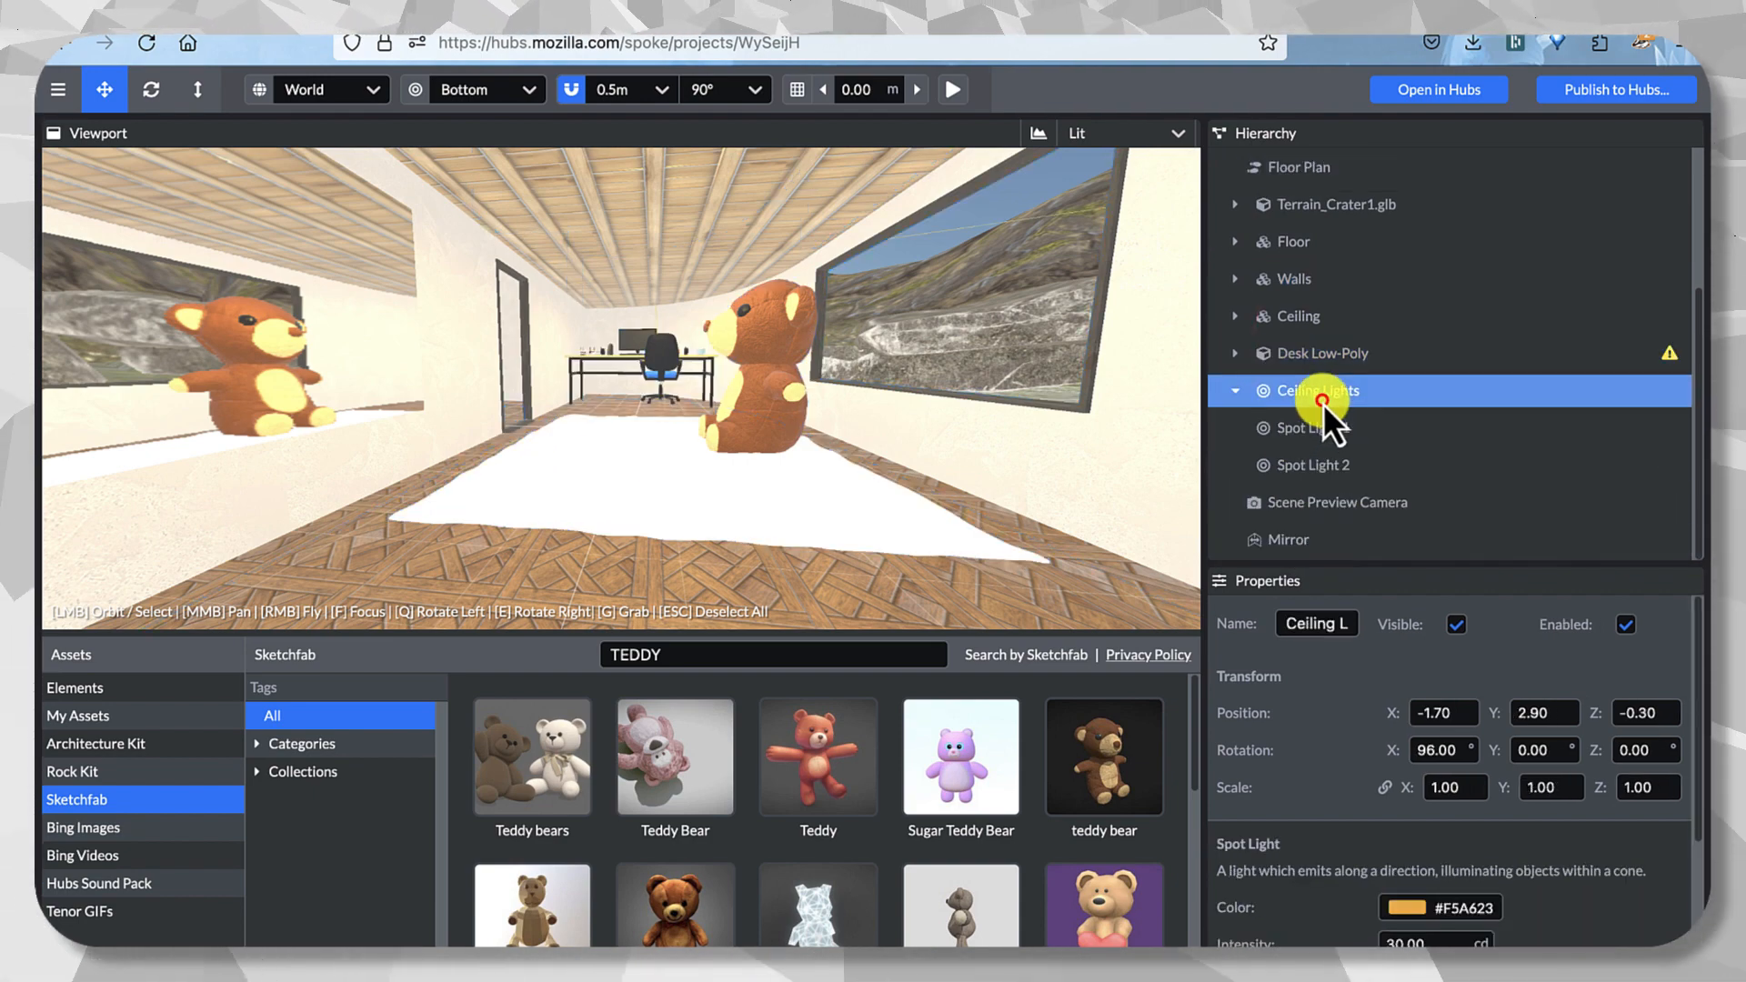
shift+click(1322, 435)
shift+click(1316, 465)
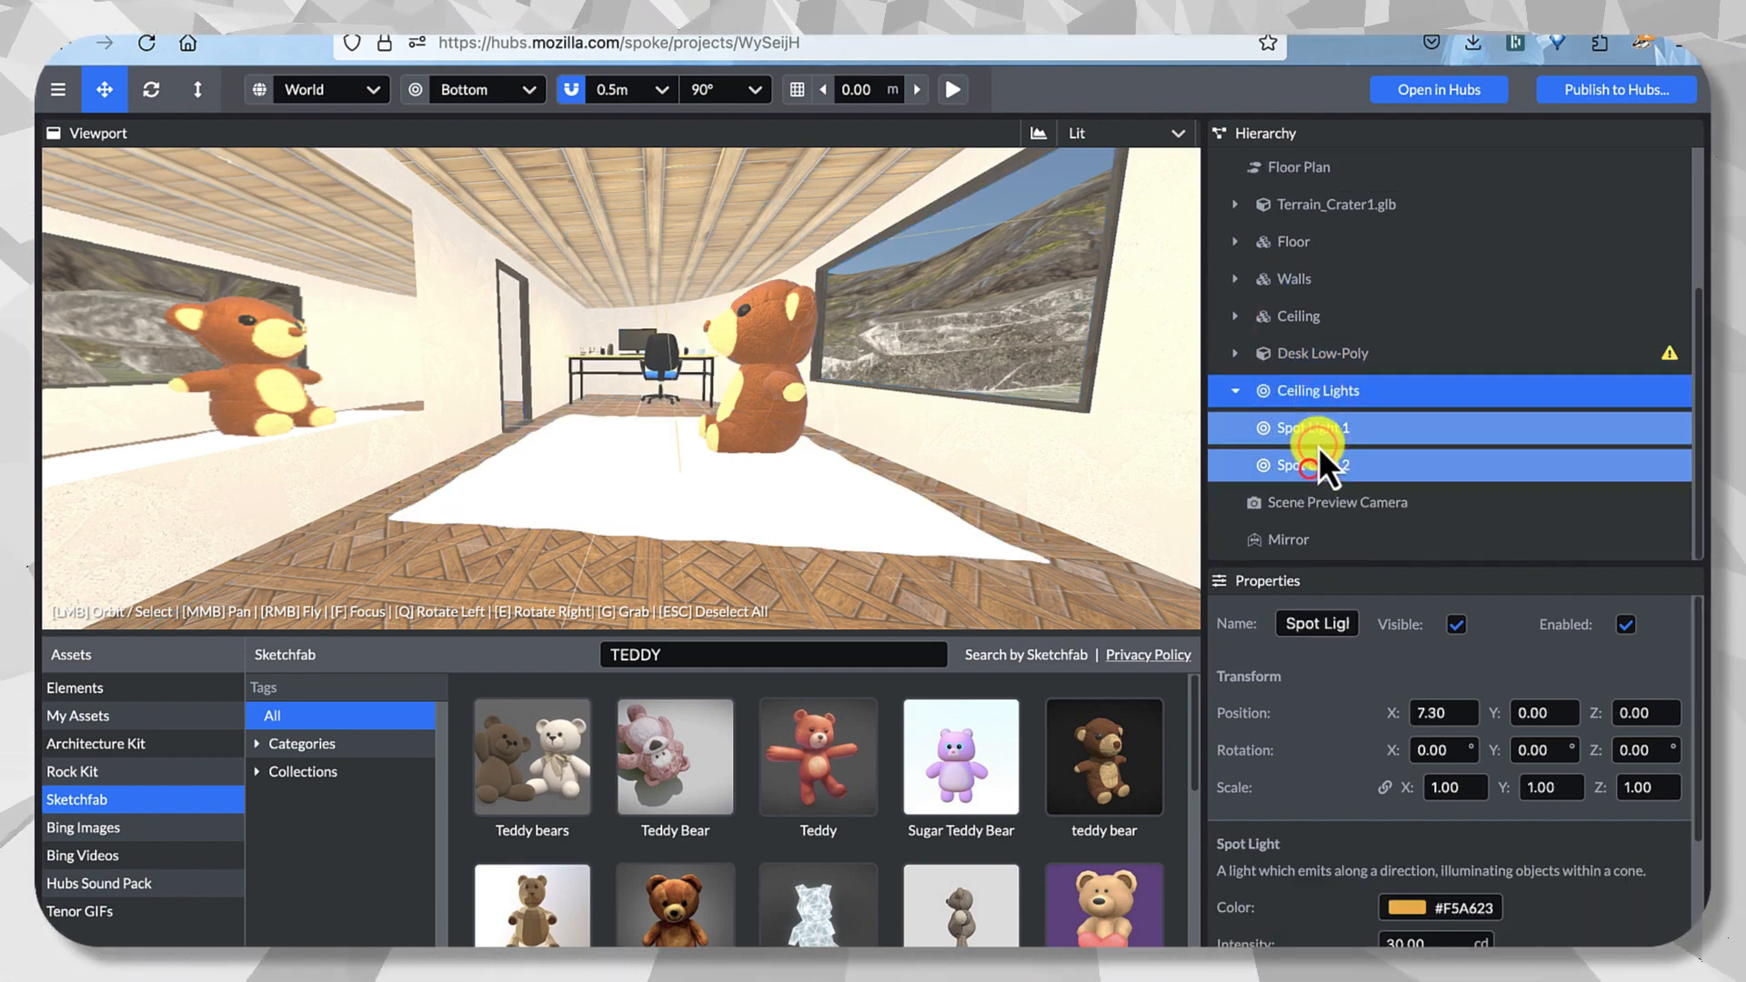
click(1458, 624)
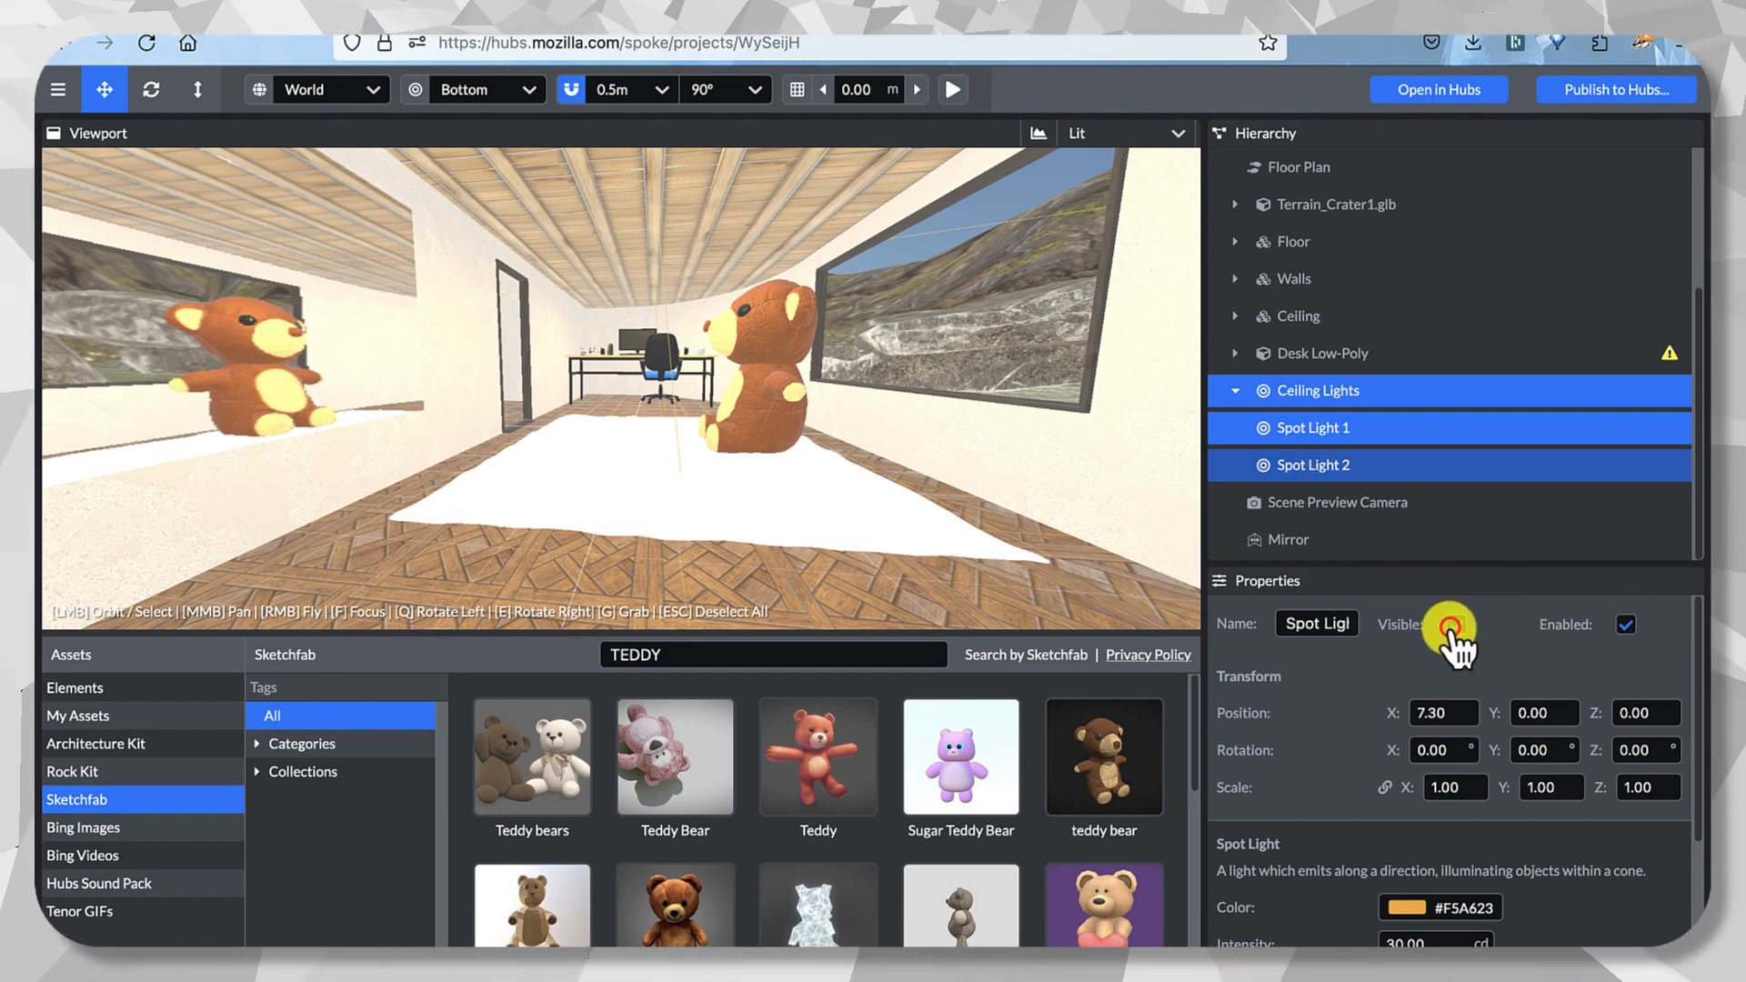
drag(942, 406, 1073, 469)
click(1624, 626)
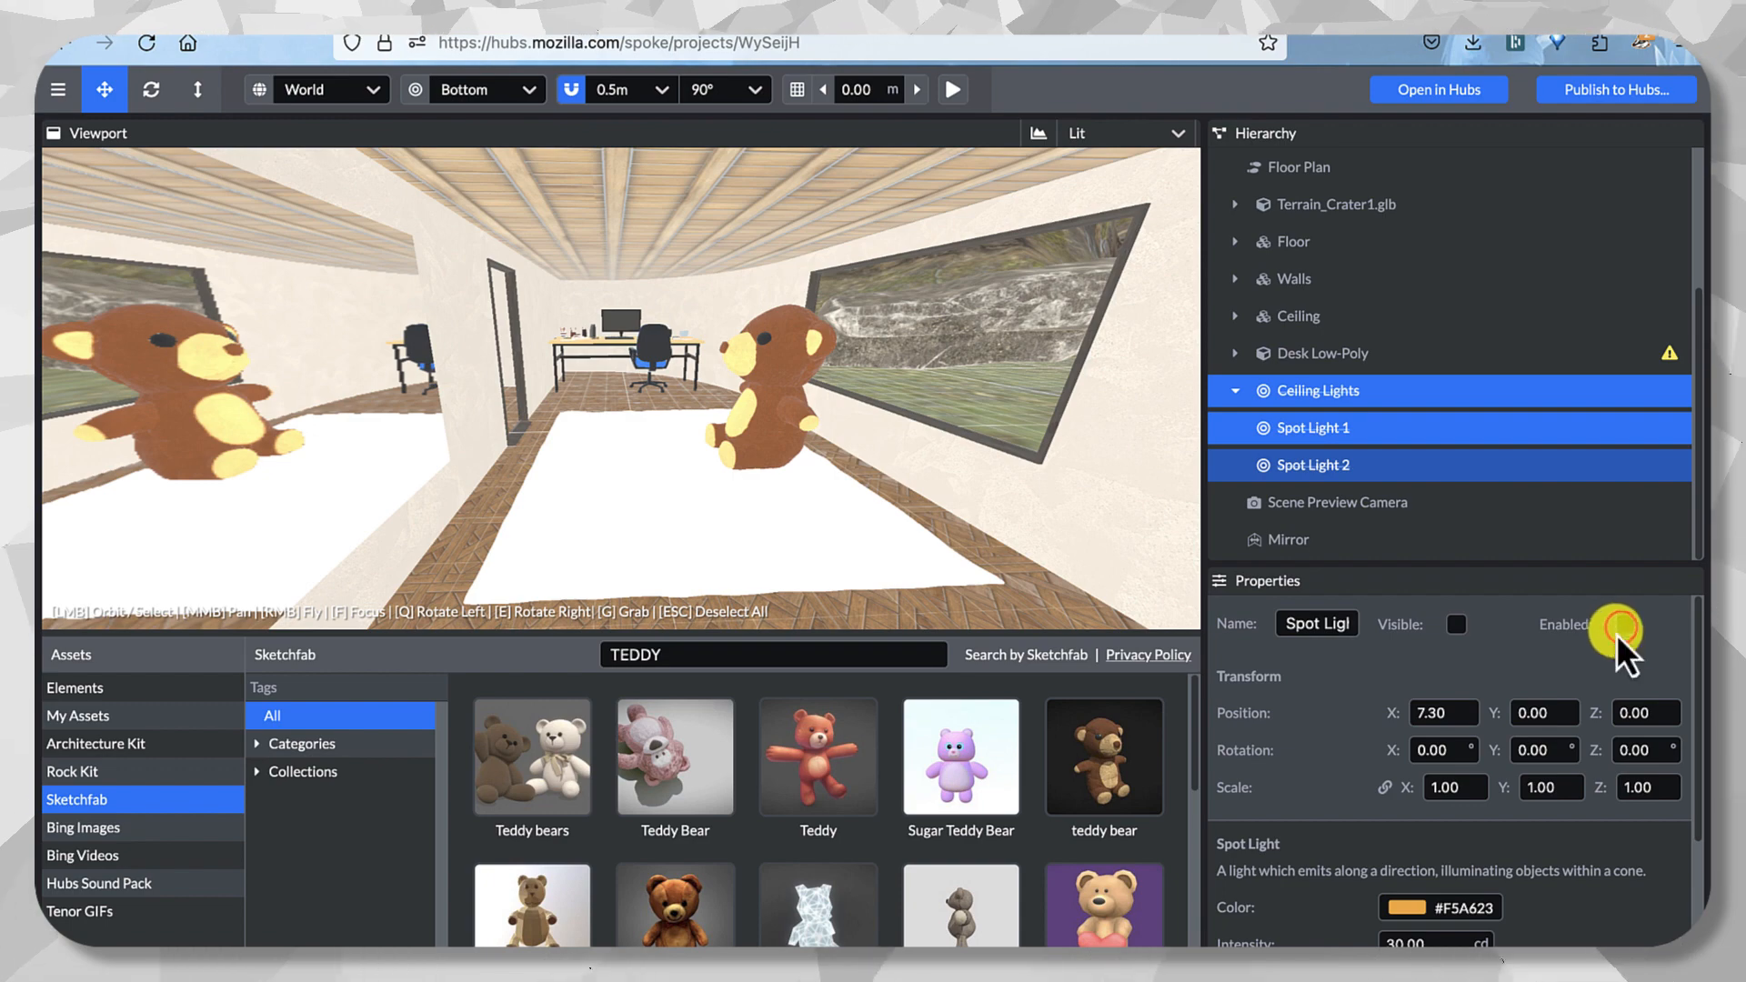
drag(1025, 532, 1045, 515)
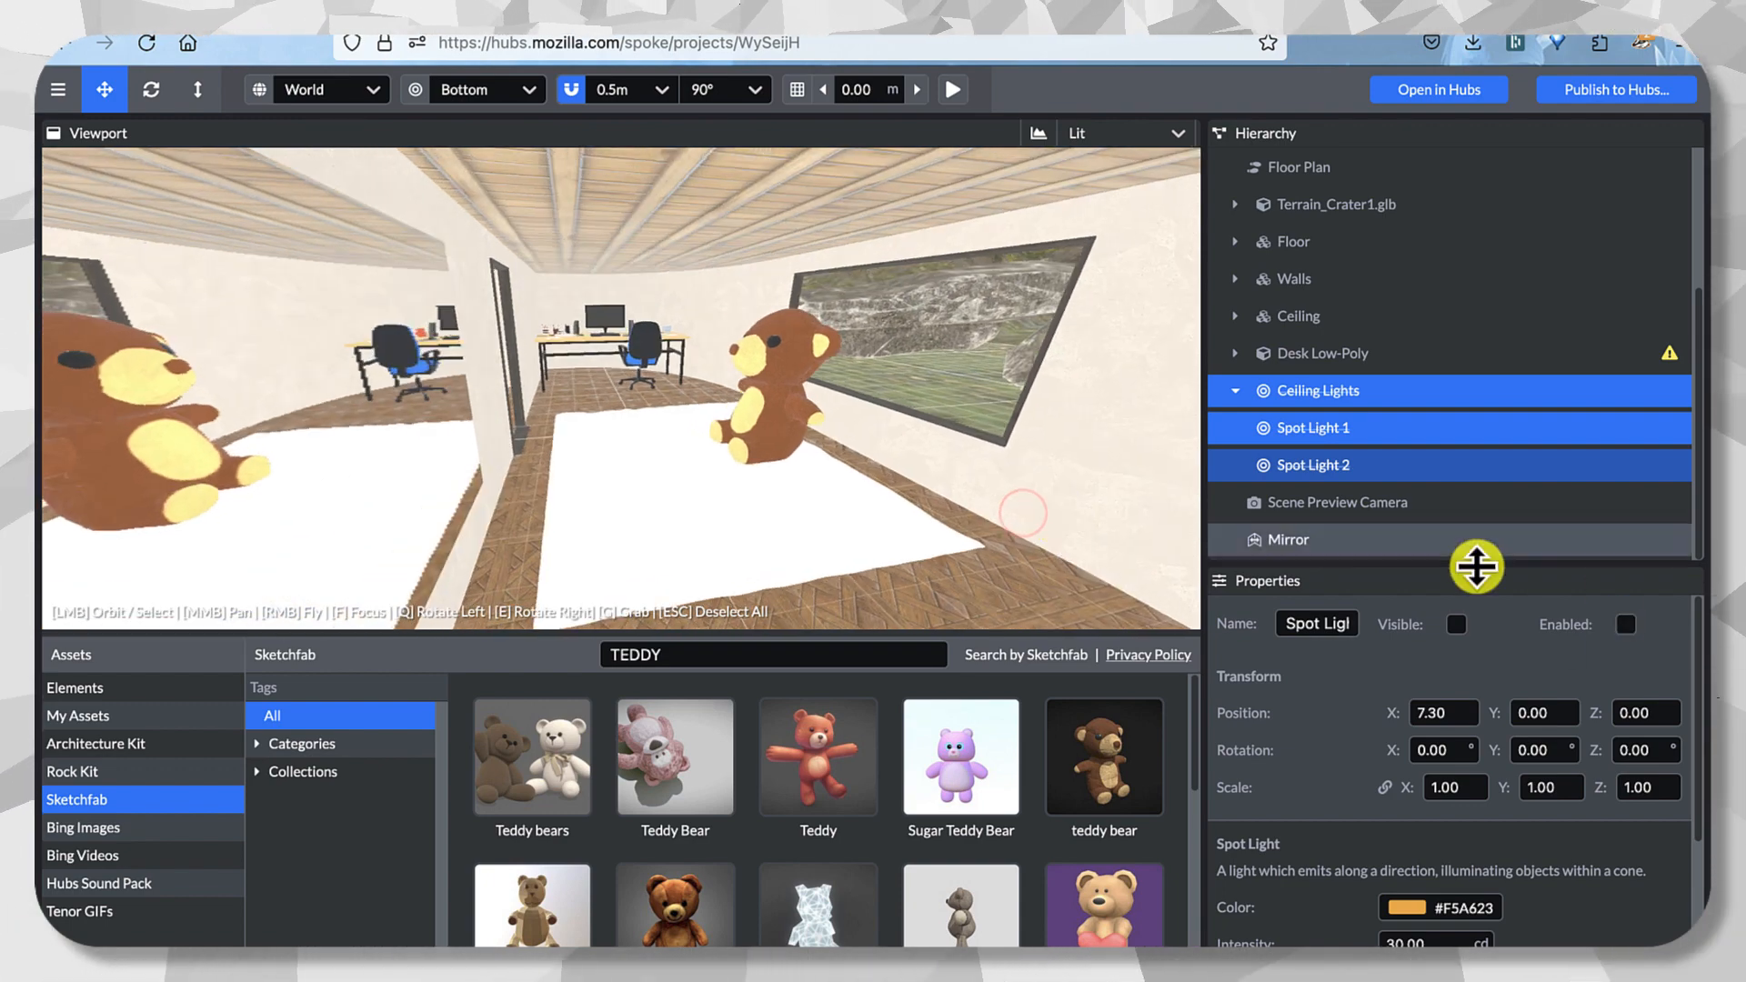
Re-enable the three ceiling spot lights and make them visible again.
click(1622, 627)
click(1456, 625)
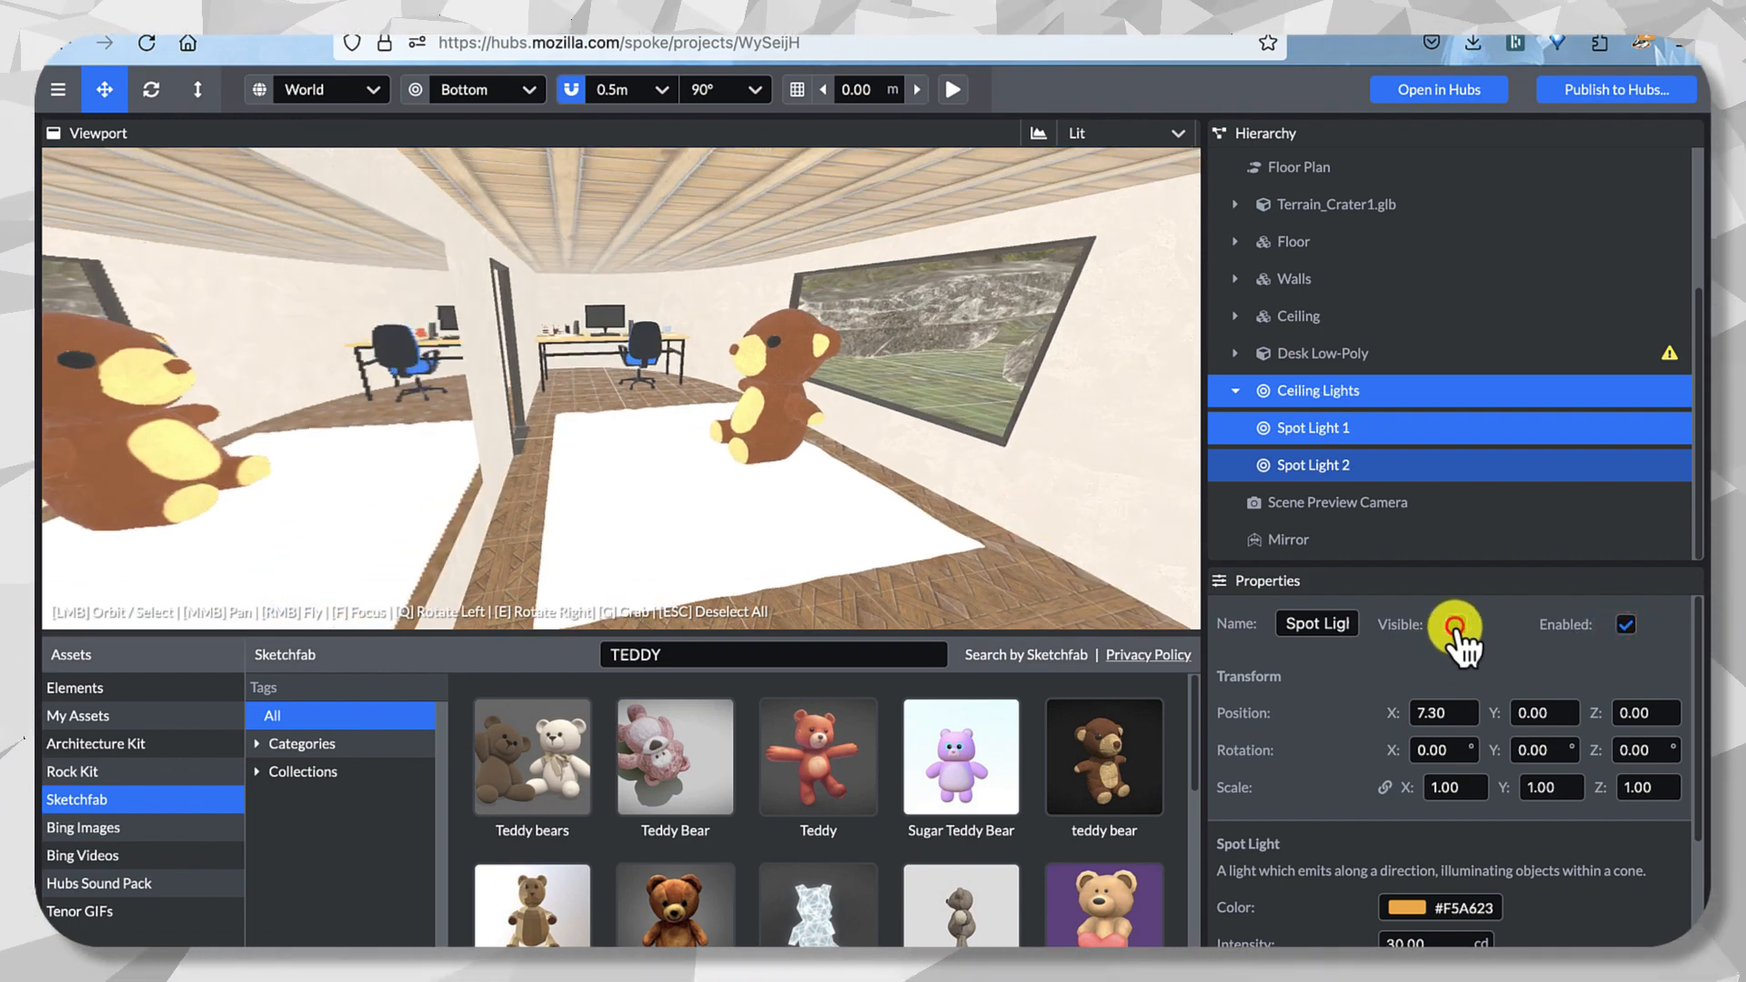
drag(755, 452, 820, 448)
Review the spot lights' colour, intensity, cone angle and range settings, and focus the view on Spot Light 1.
scroll(1455, 932, down, 3)
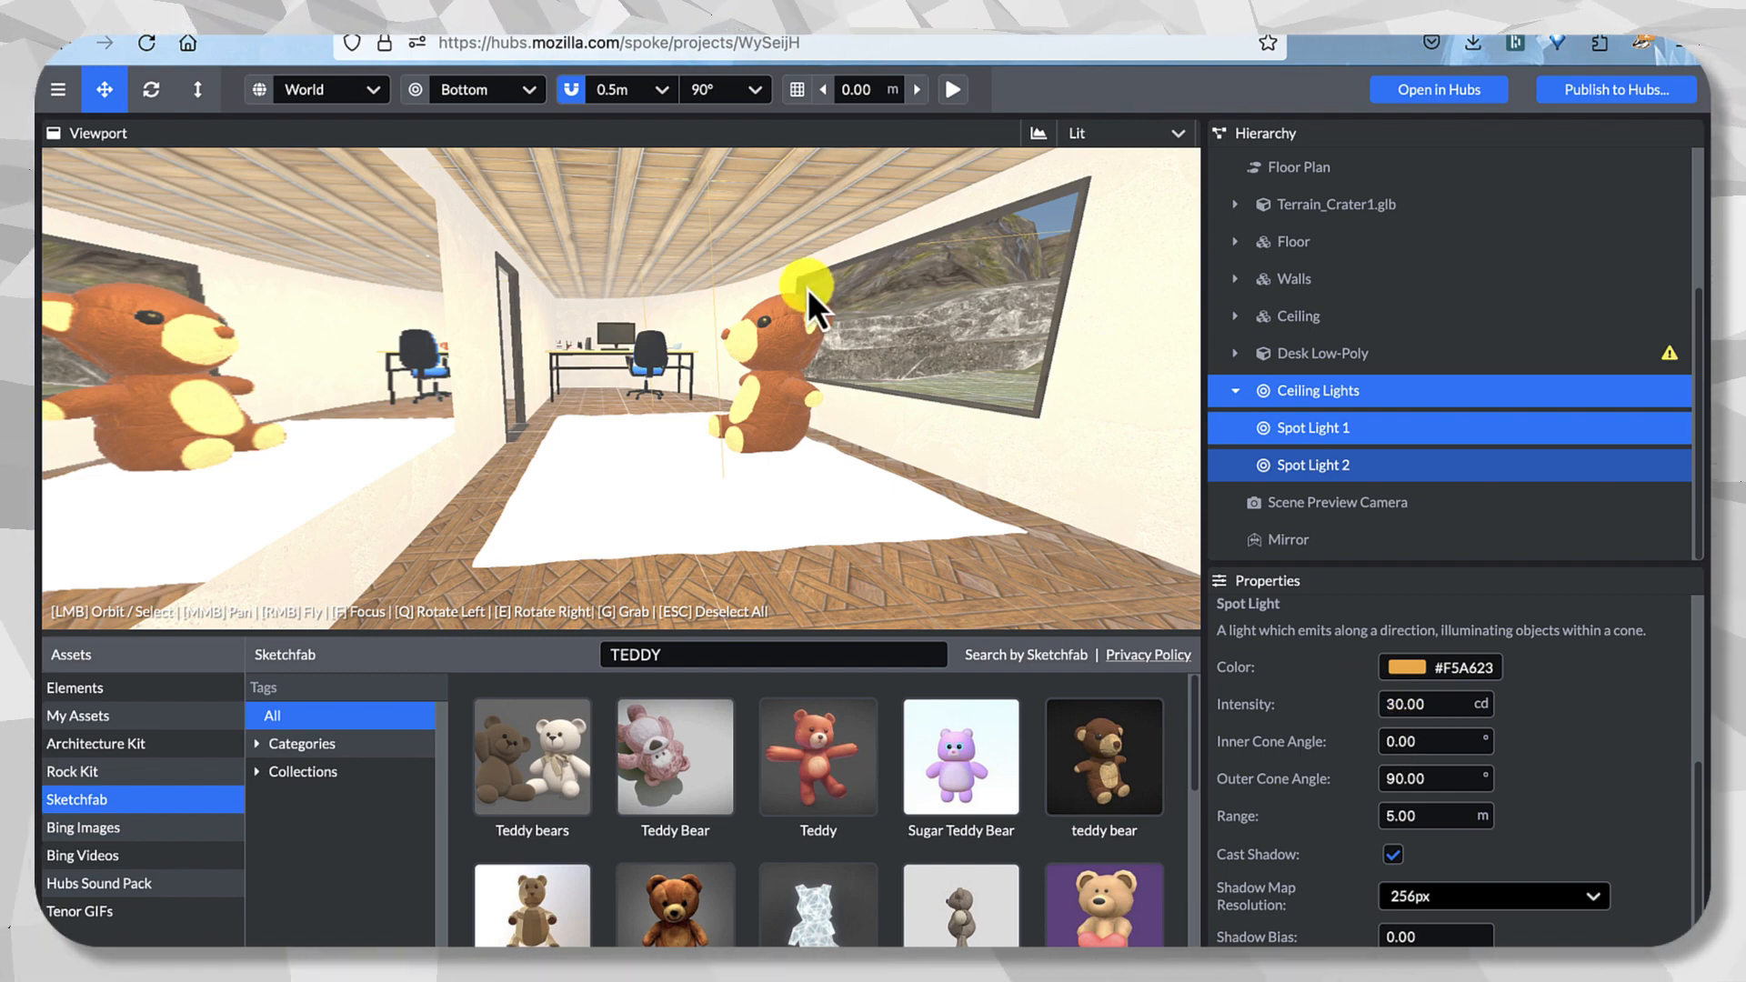
click(1219, 390)
click(1265, 427)
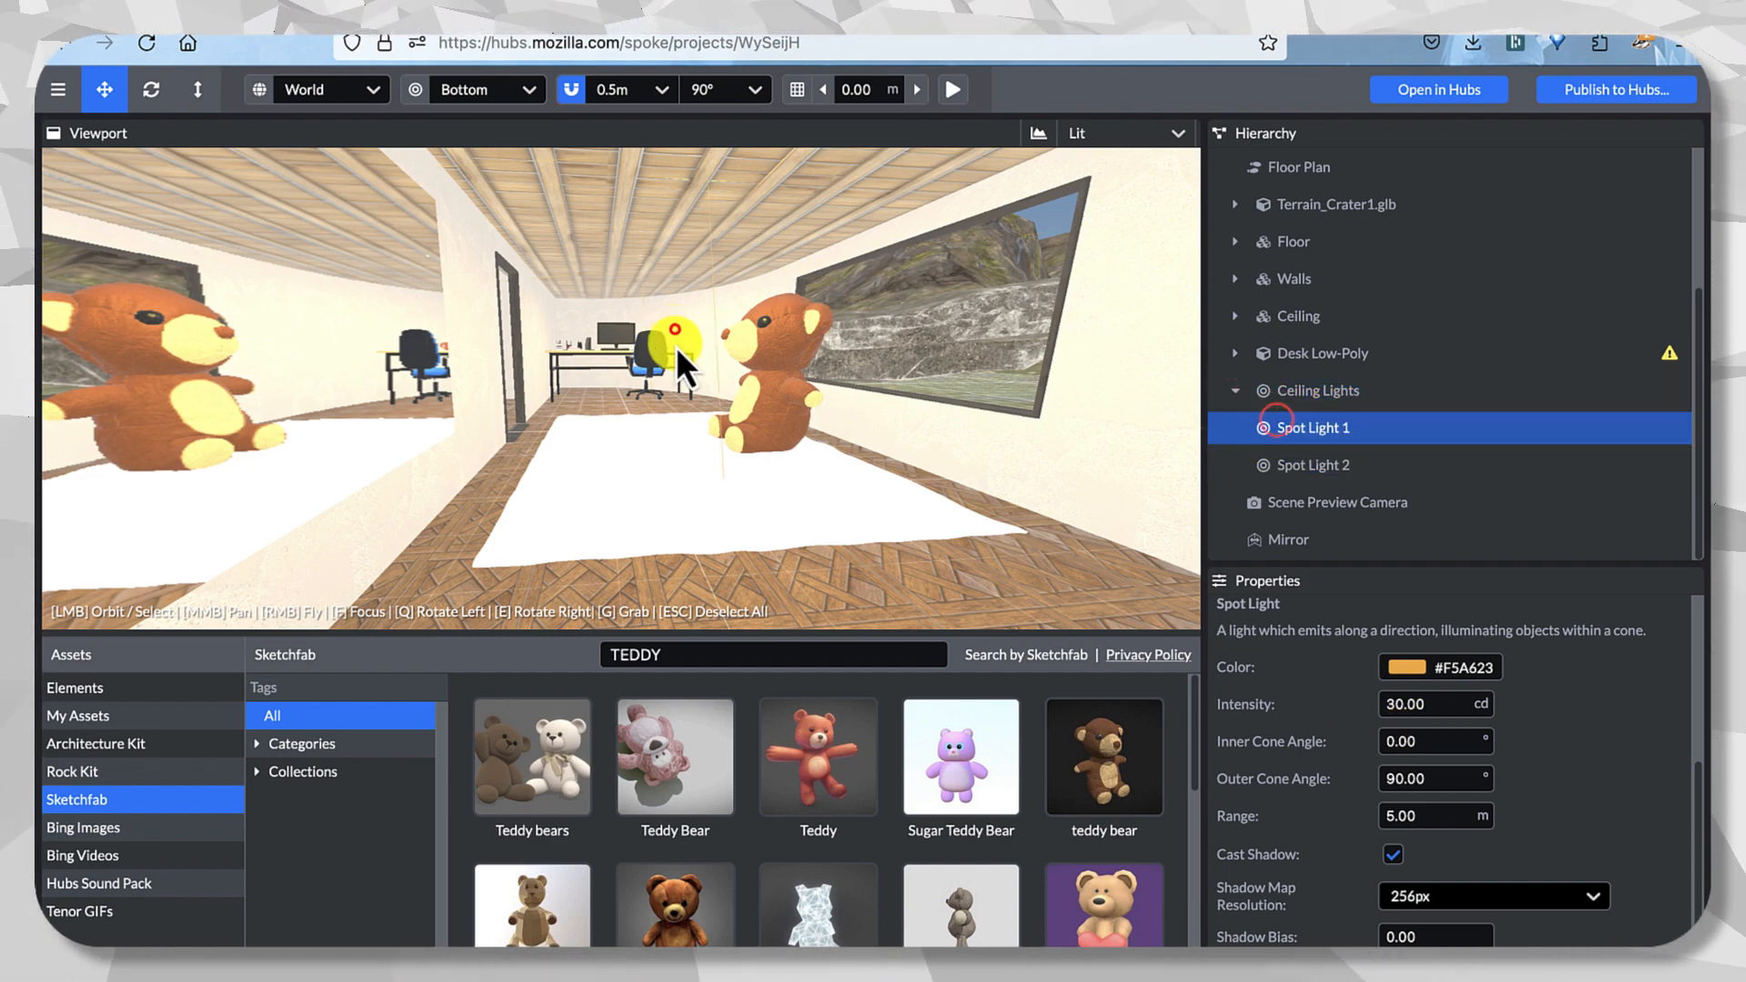
key(f)
drag(679, 368, 1001, 68)
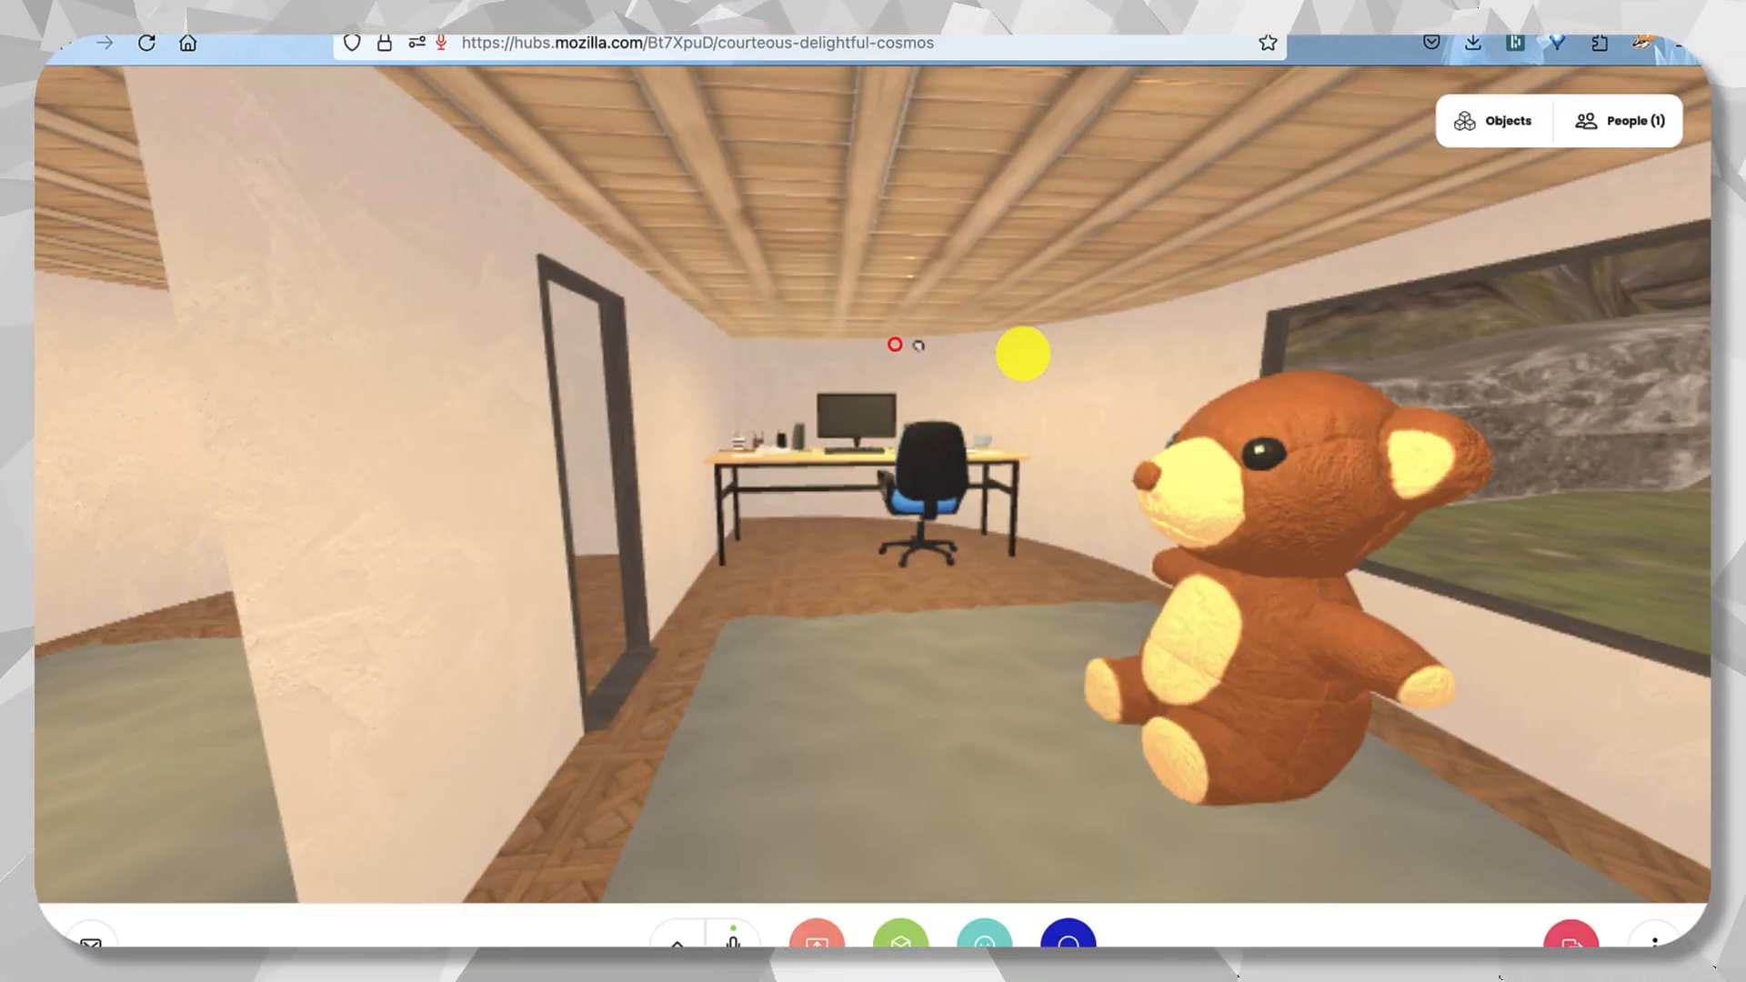
Walk around the room in Hubs and examine how the lighting falls on the teddy bear, desk and walls.
key(s)
key(w)
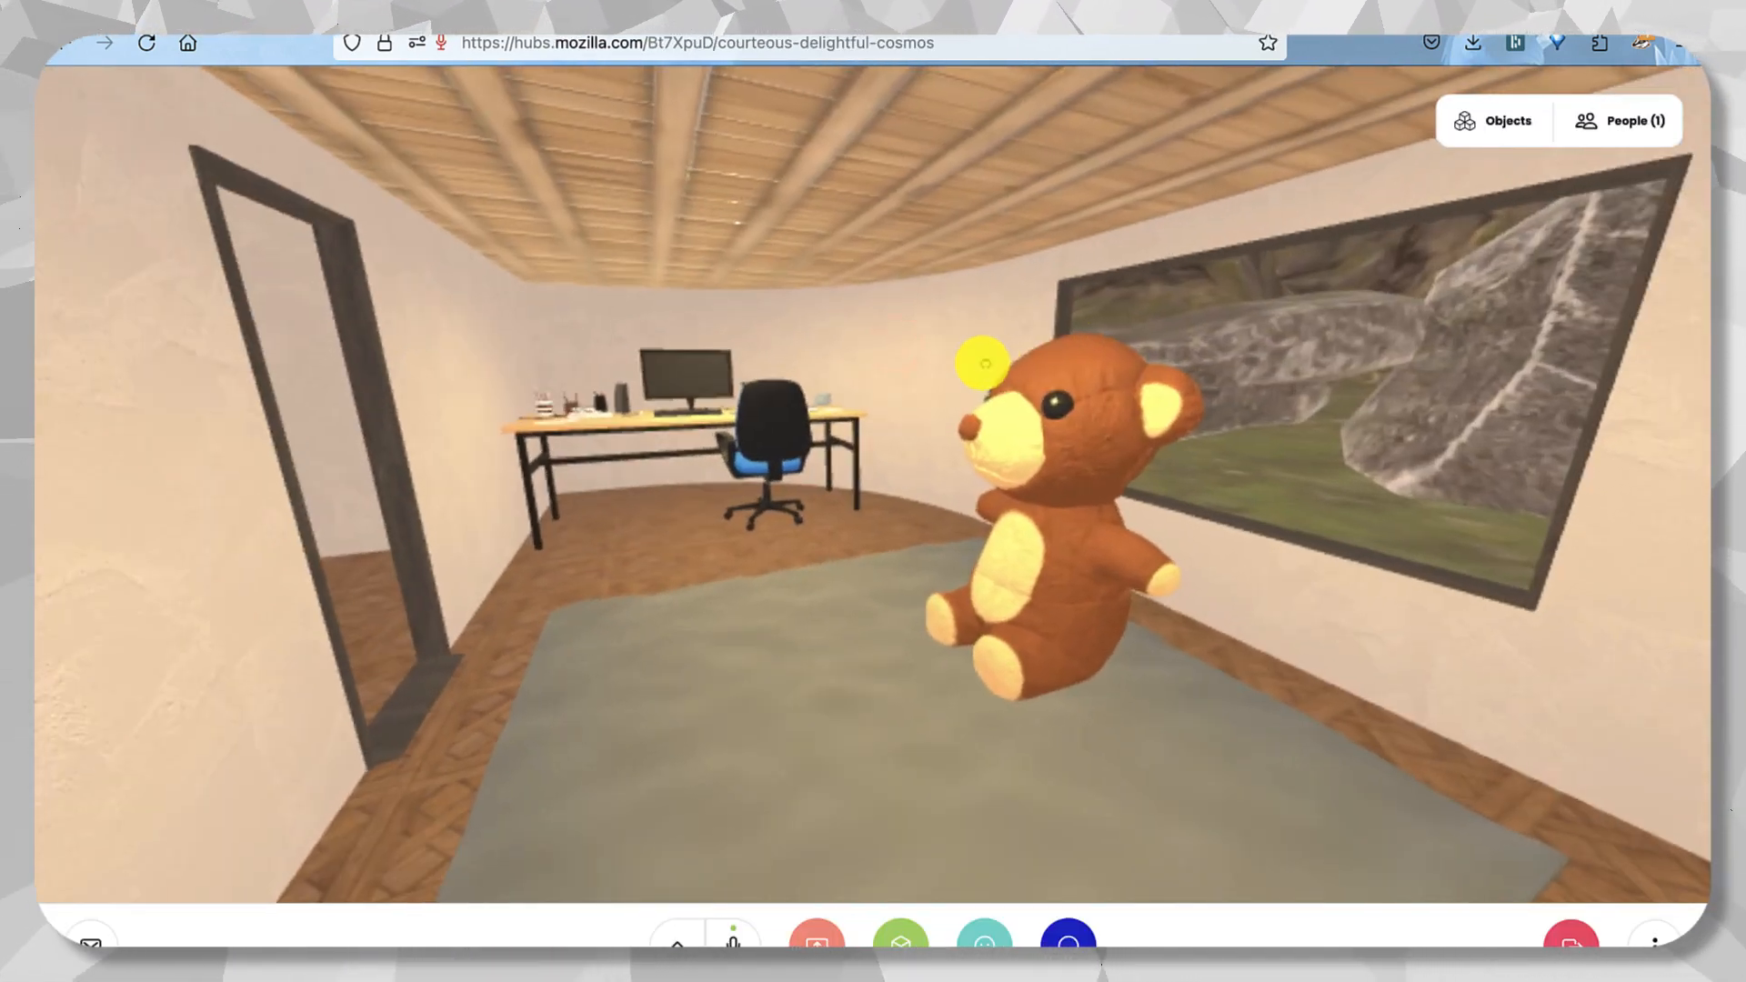
drag(983, 363, 980, 355)
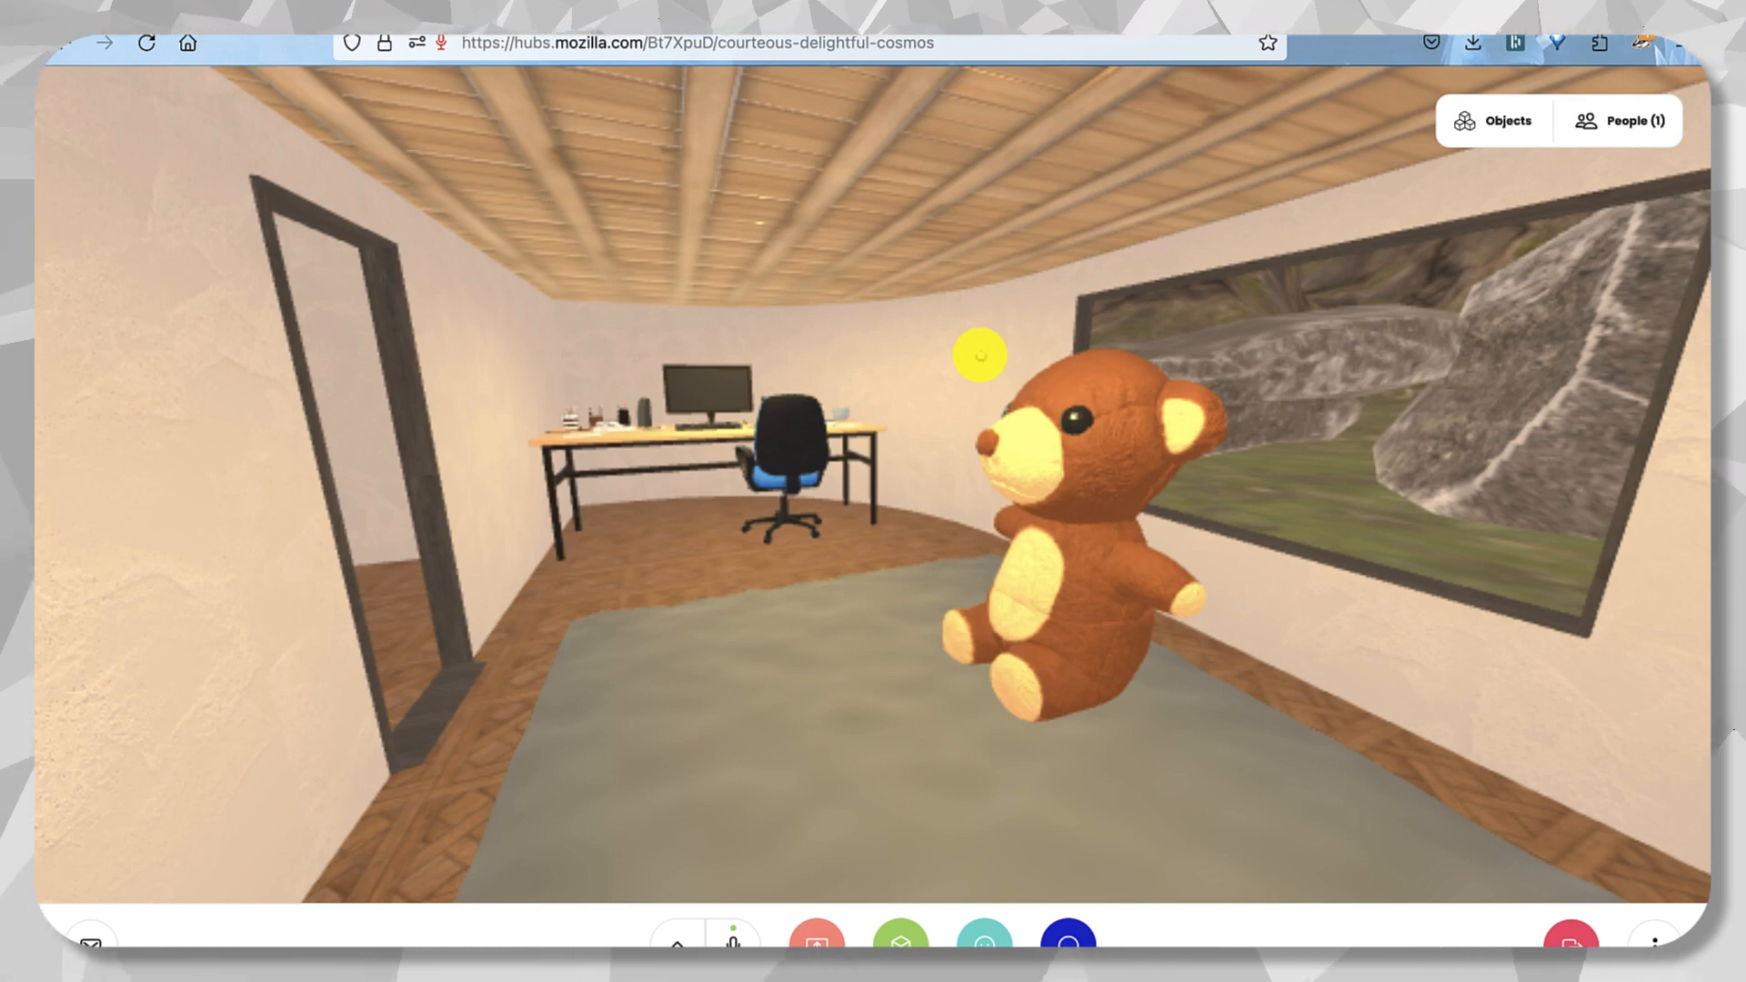
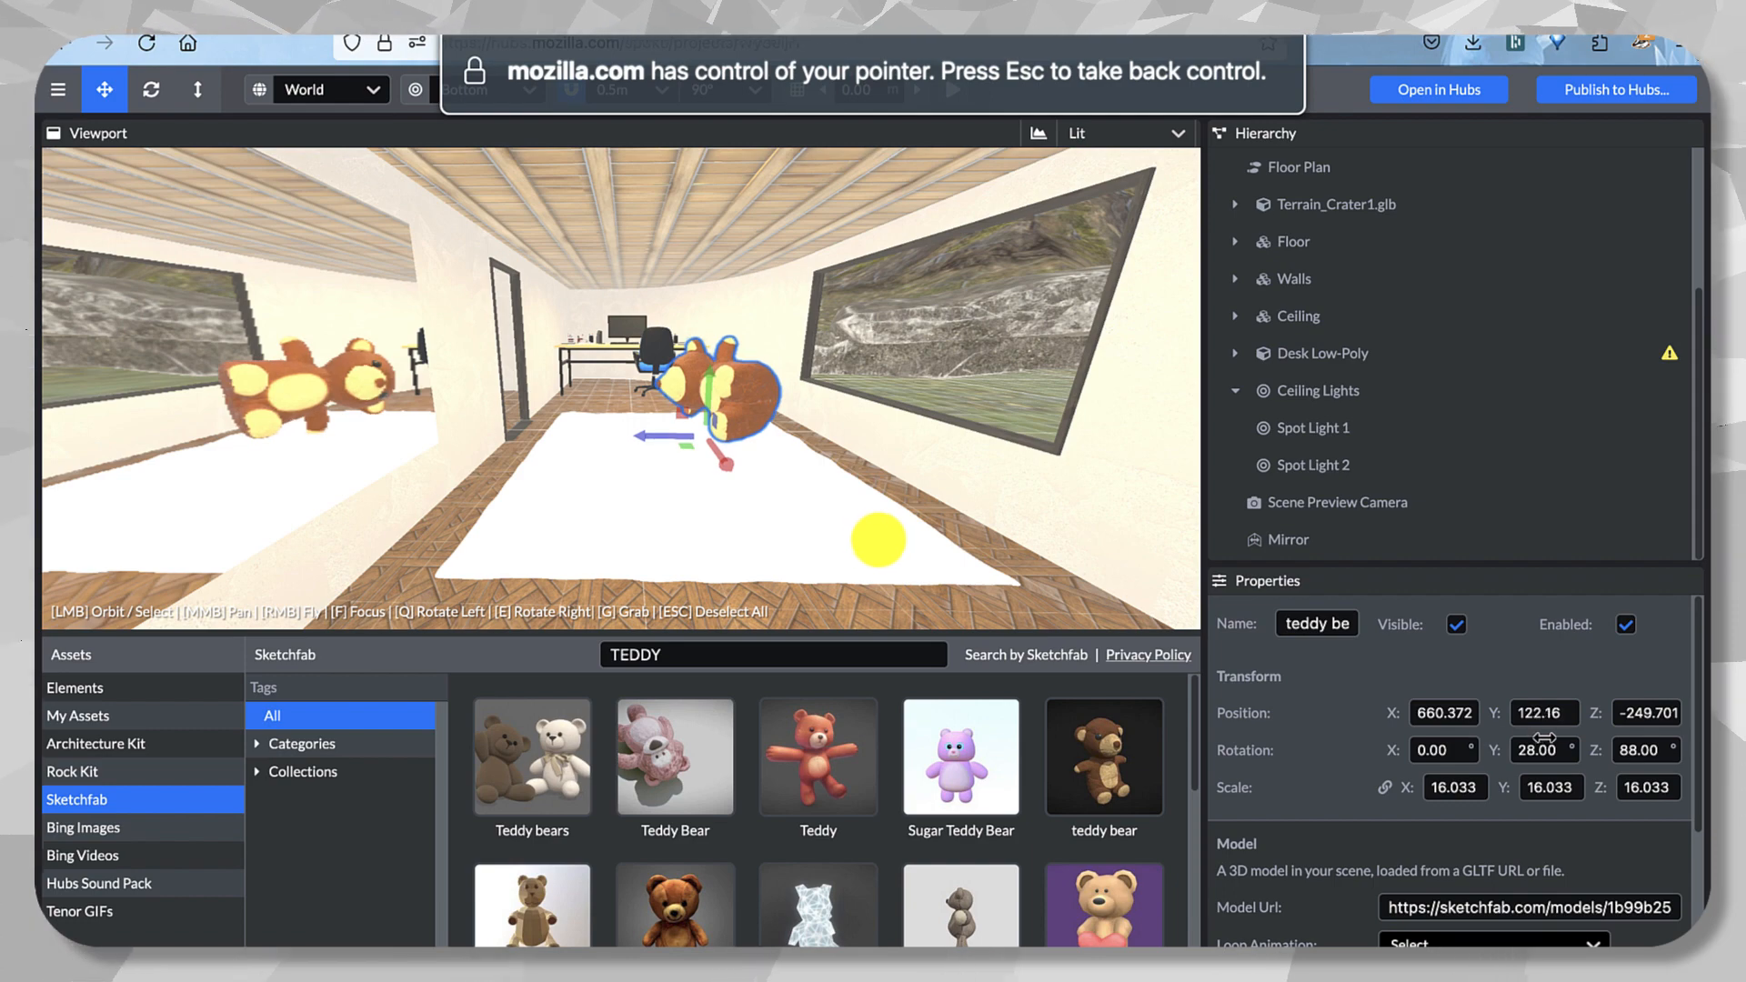
Scale the teddy bear uniformly to 10.733 and lower it onto the rug at Y position 81.311.
drag(1545, 737, 1605, 738)
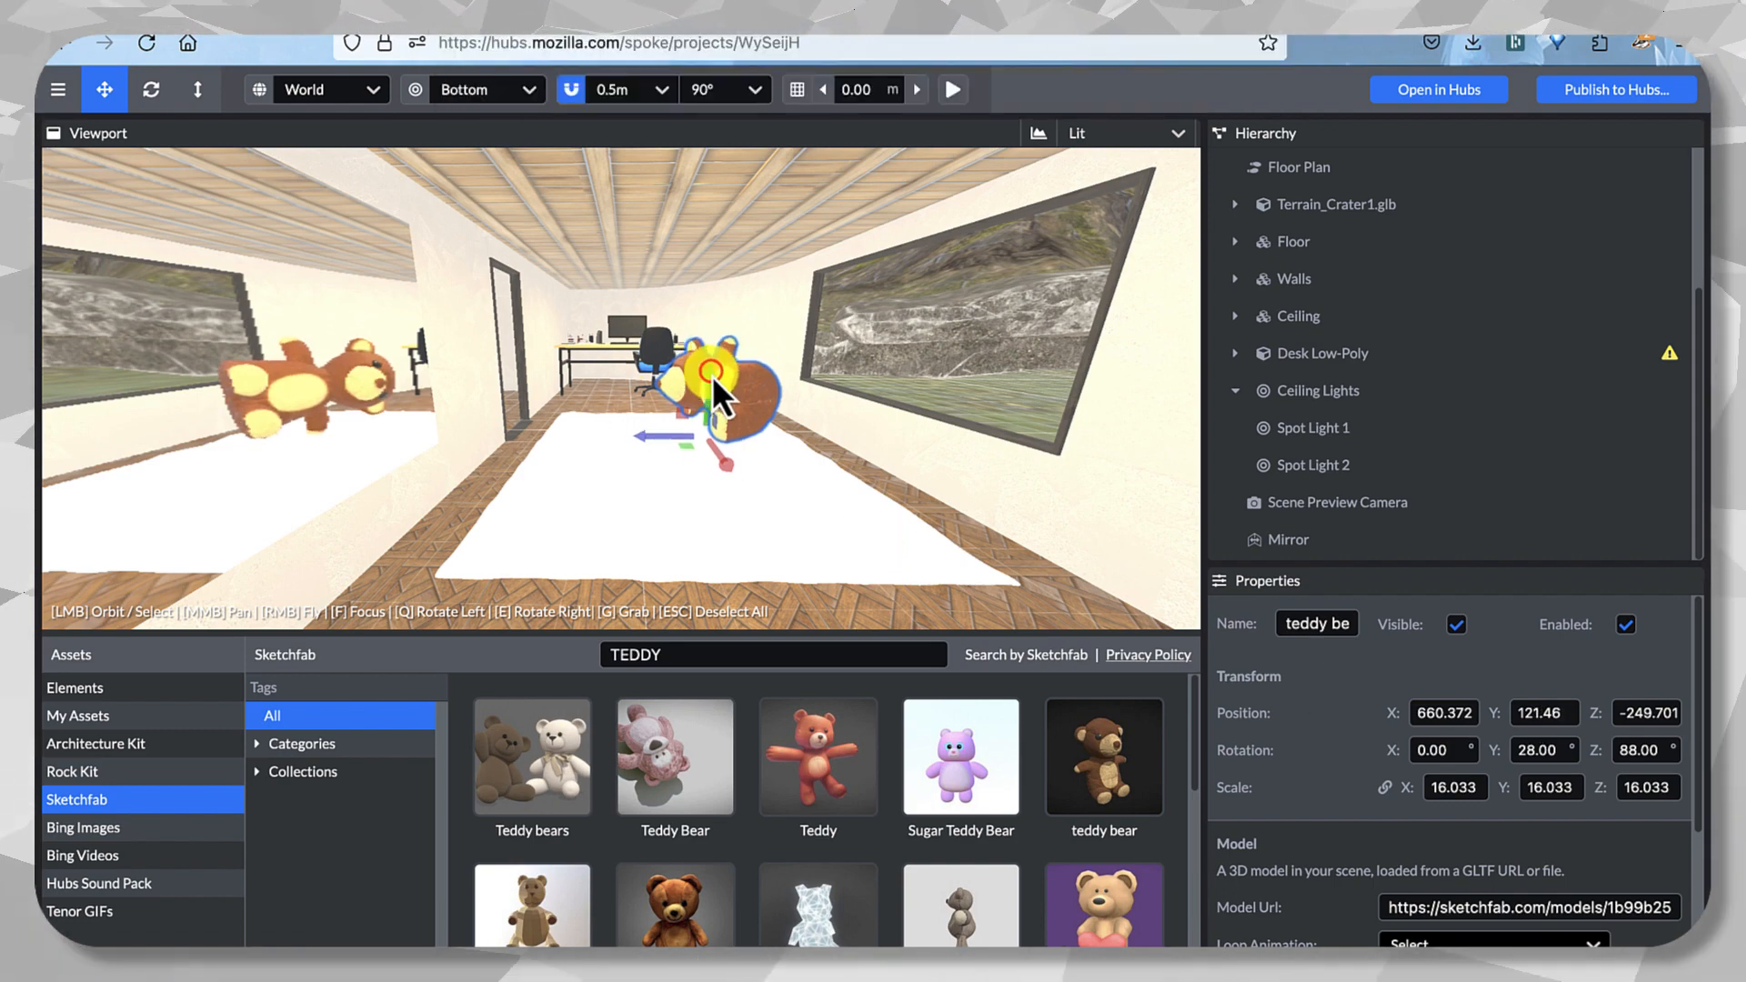
drag(713, 375, 815, 406)
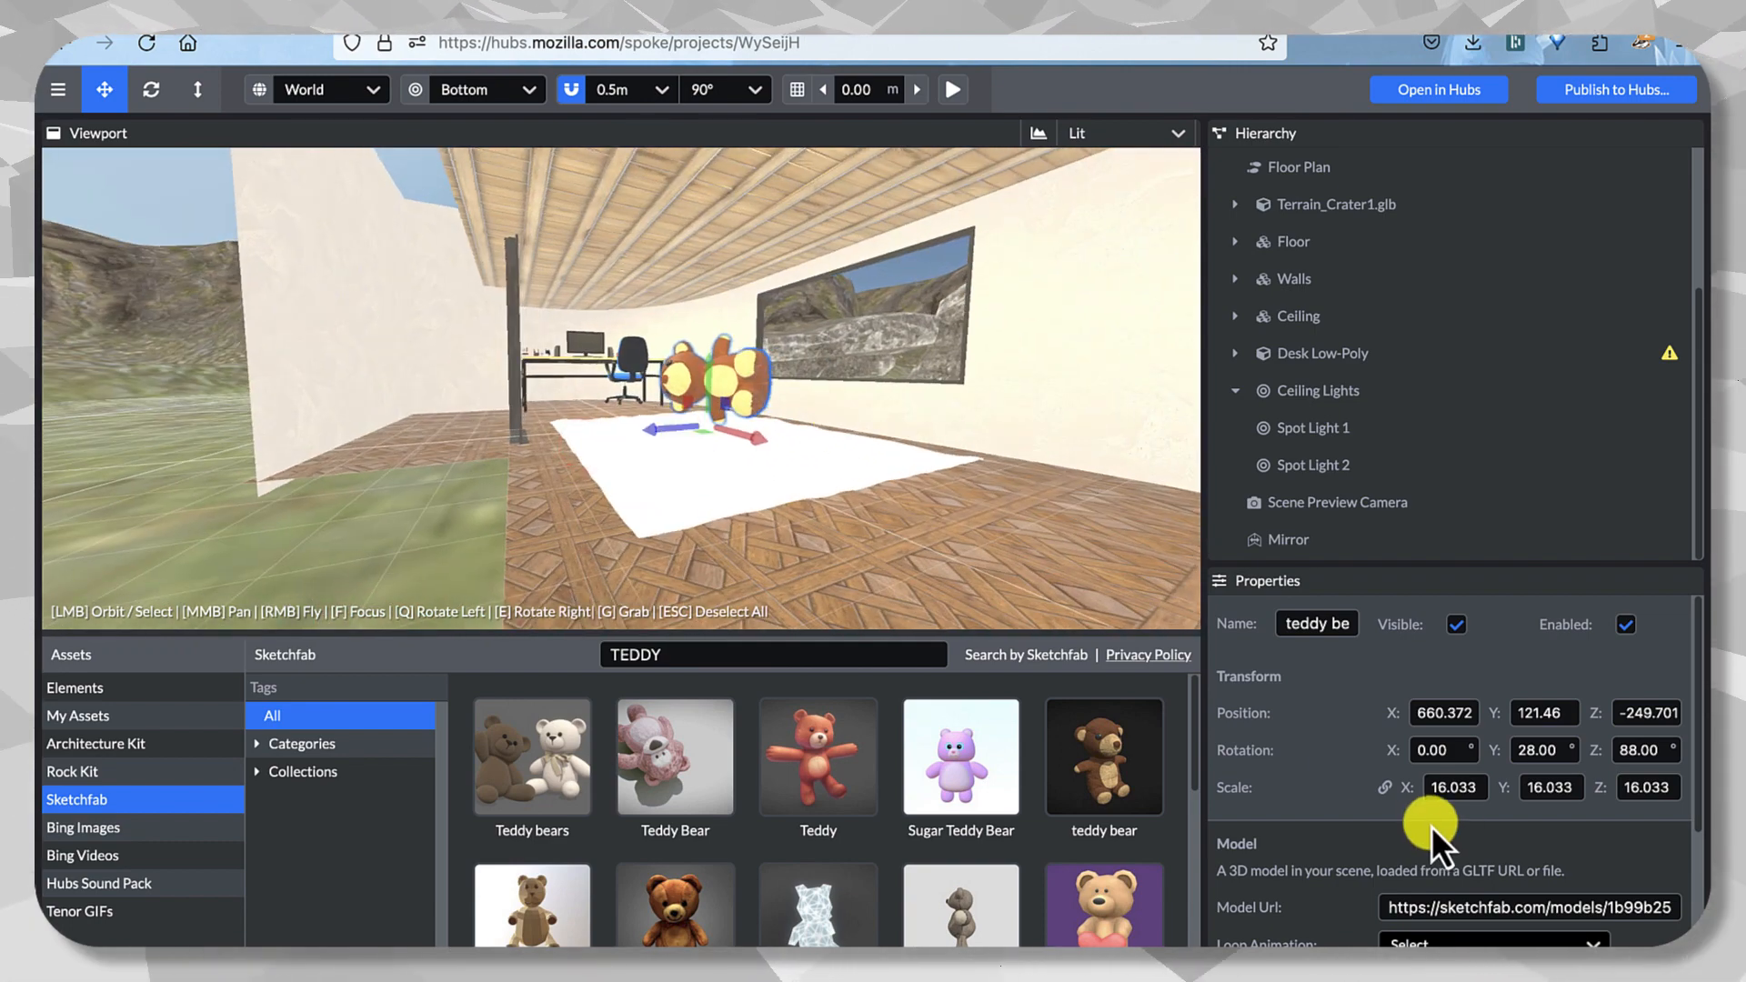
drag(1401, 788, 1032, 482)
scroll(778, 482, up, 5)
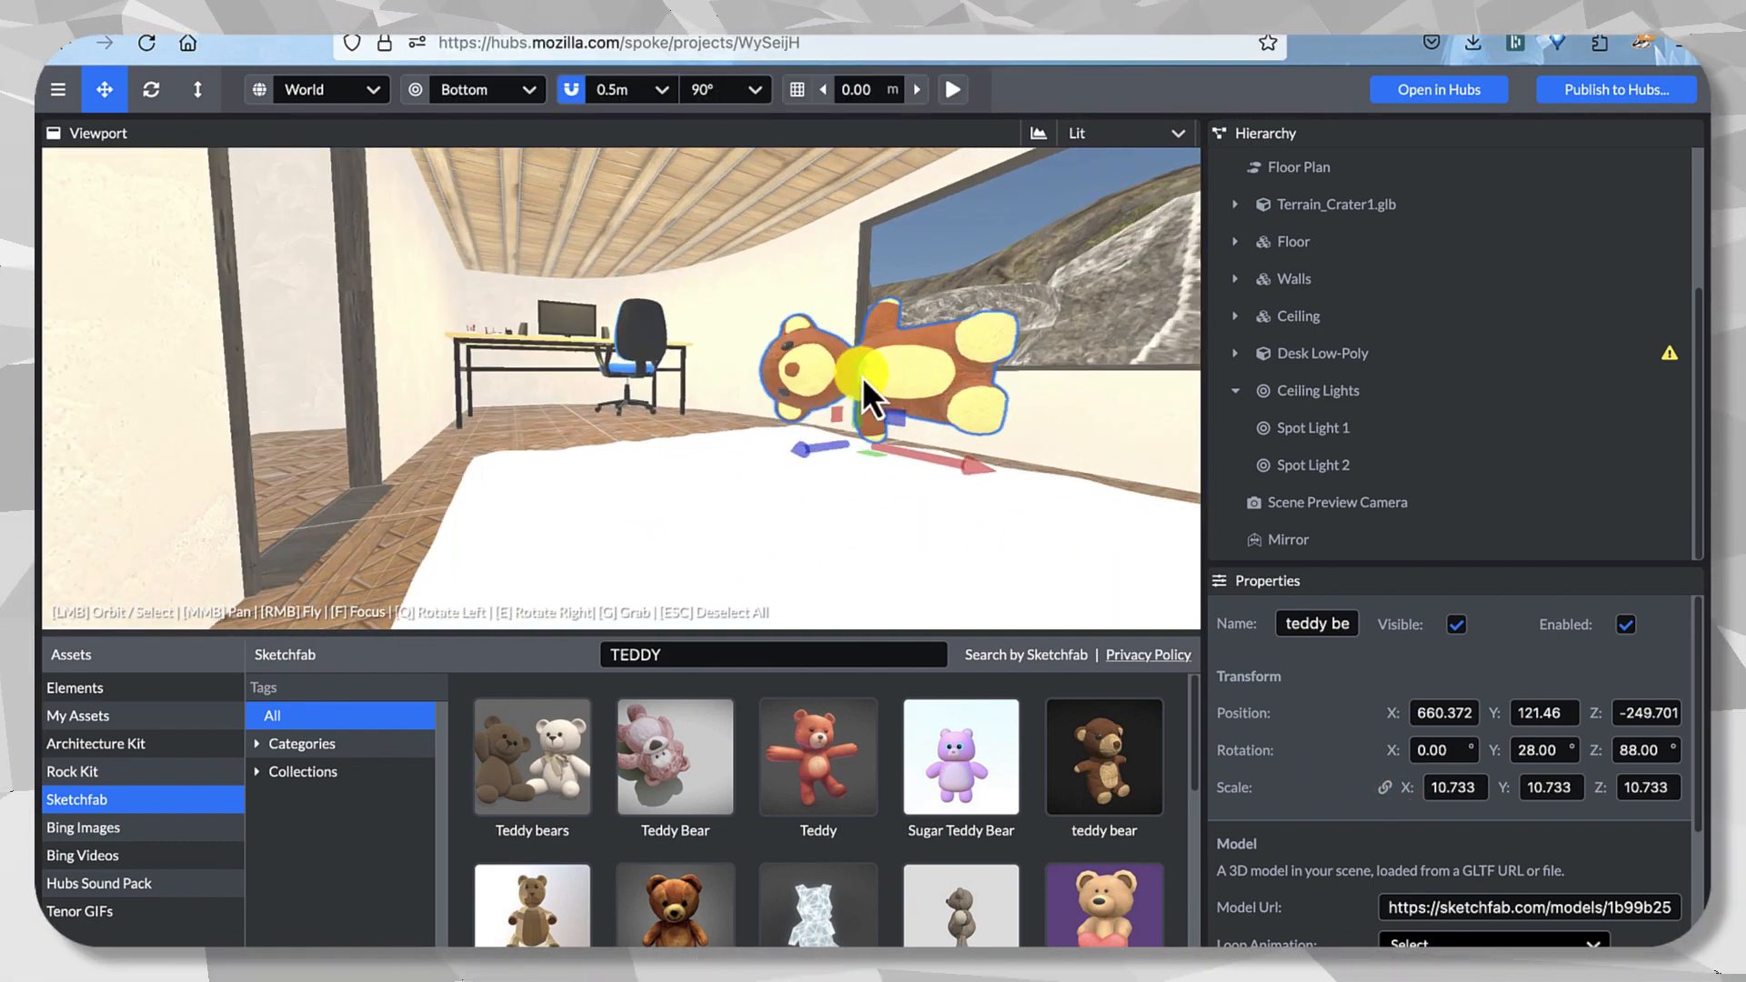
mouse_move(855, 373)
mouse_down()
mouse_move(846, 498)
mouse_move(850, 418)
mouse_up()
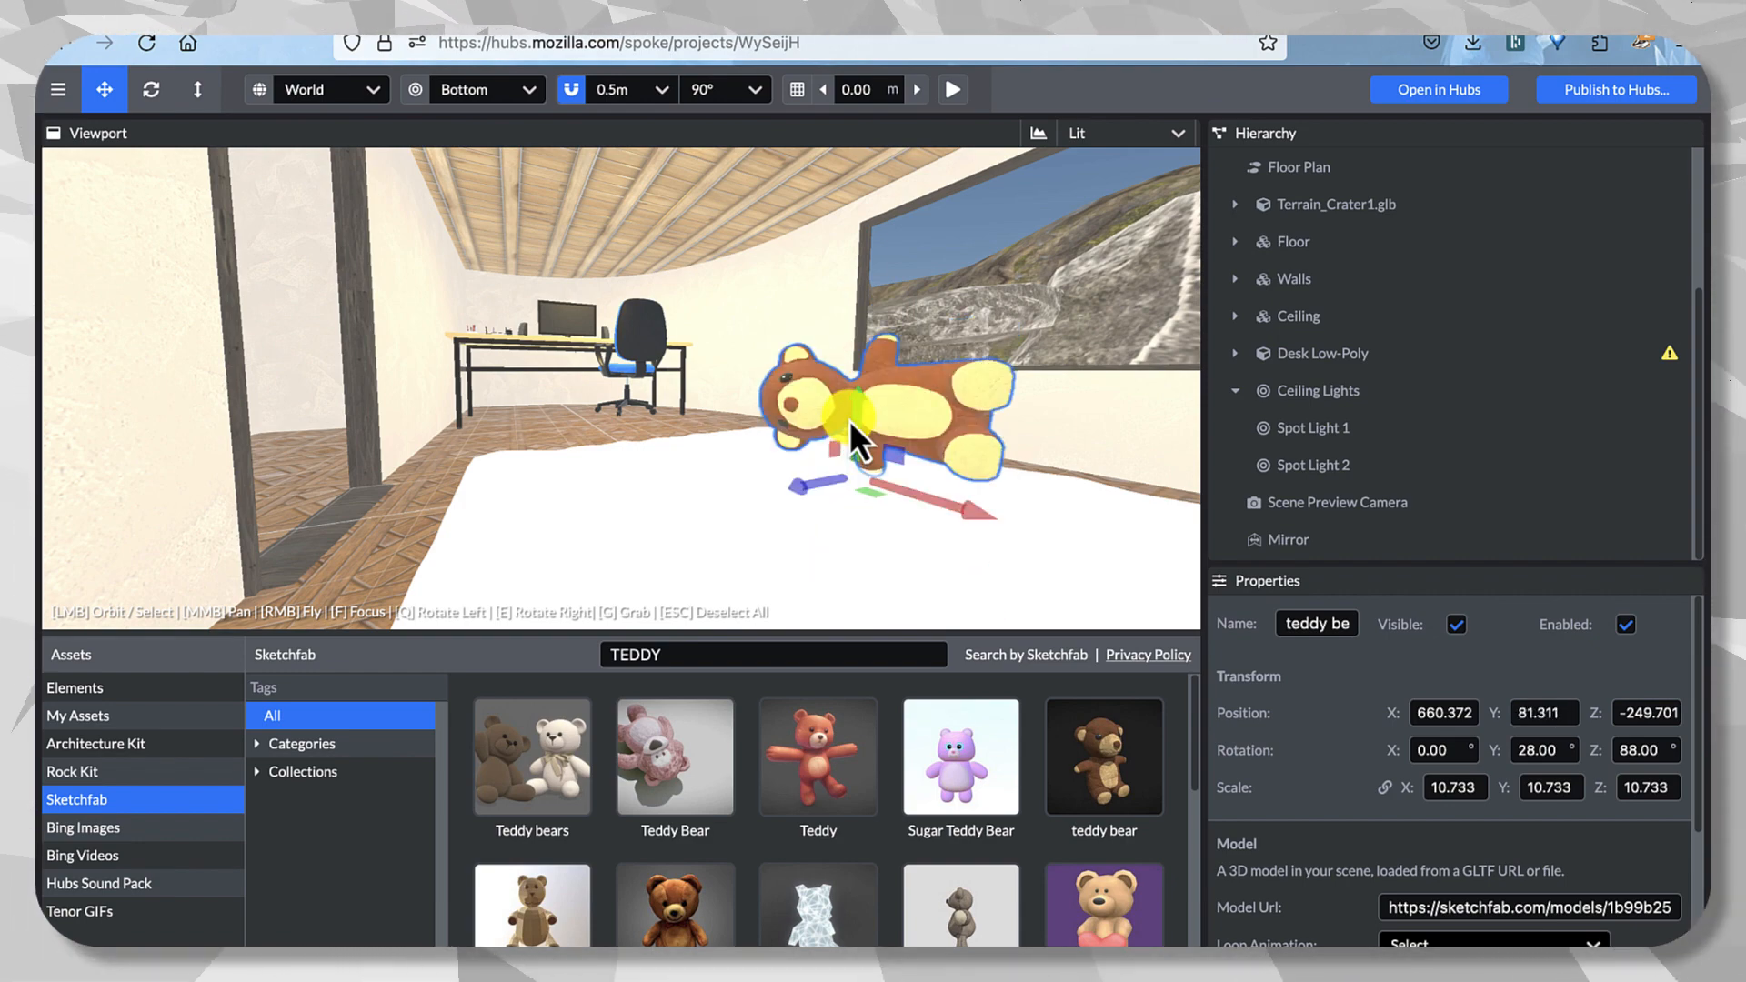
mouse_move(1010, 424)
mouse_down()
mouse_move(877, 486)
mouse_move(843, 482)
mouse_up()
scroll(839, 482, down, 5)
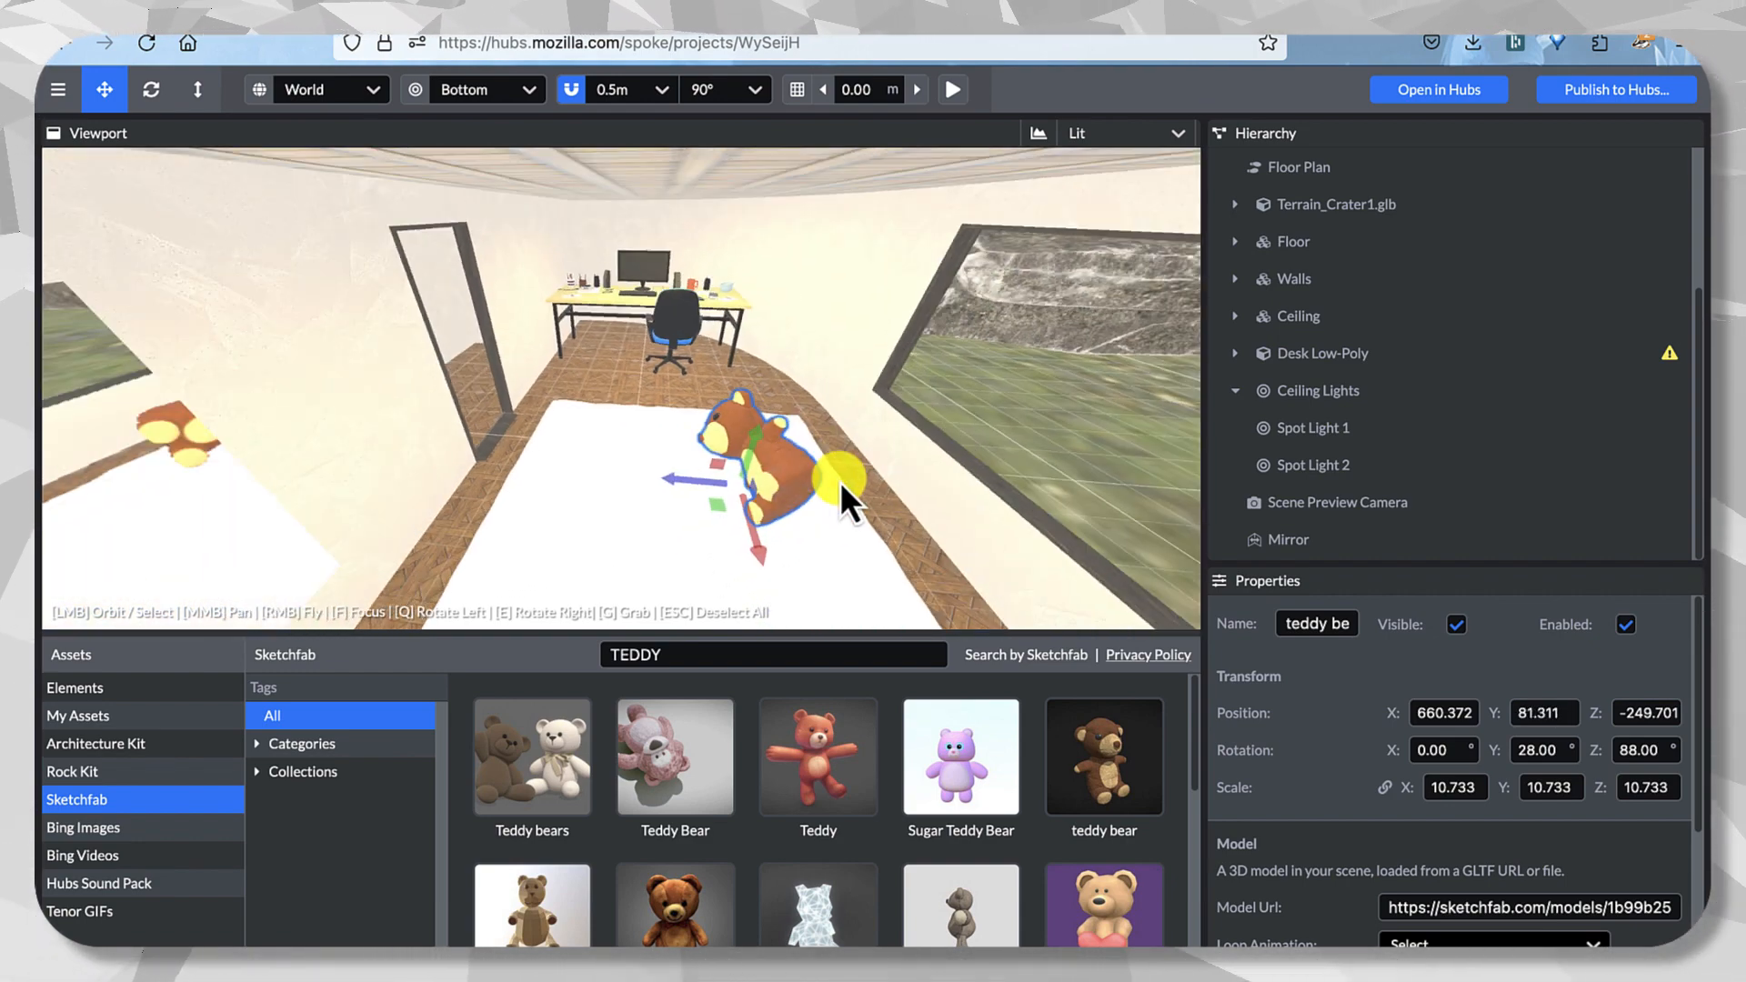
Tip over the Office chair under Desk Low-Poly with rotation Y -263° and Z -71°, and move it away from the desk to the rug's edge.
drag(670, 361, 675, 362)
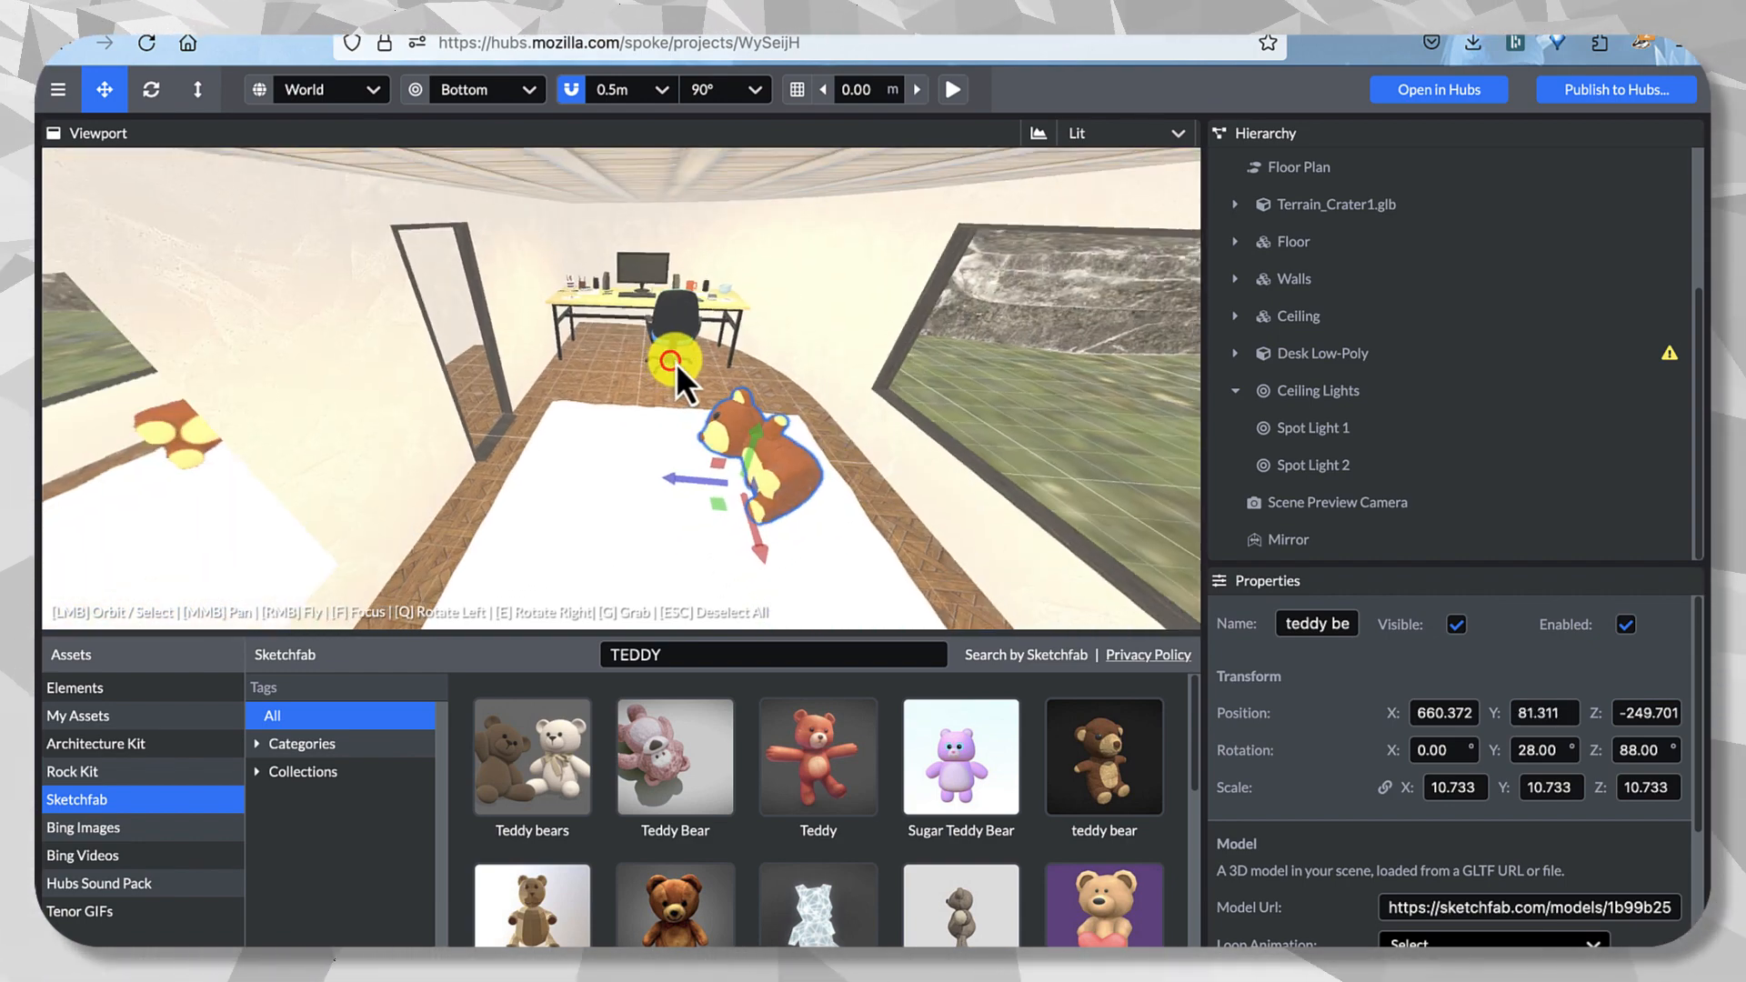
scroll(675, 363, up, 5)
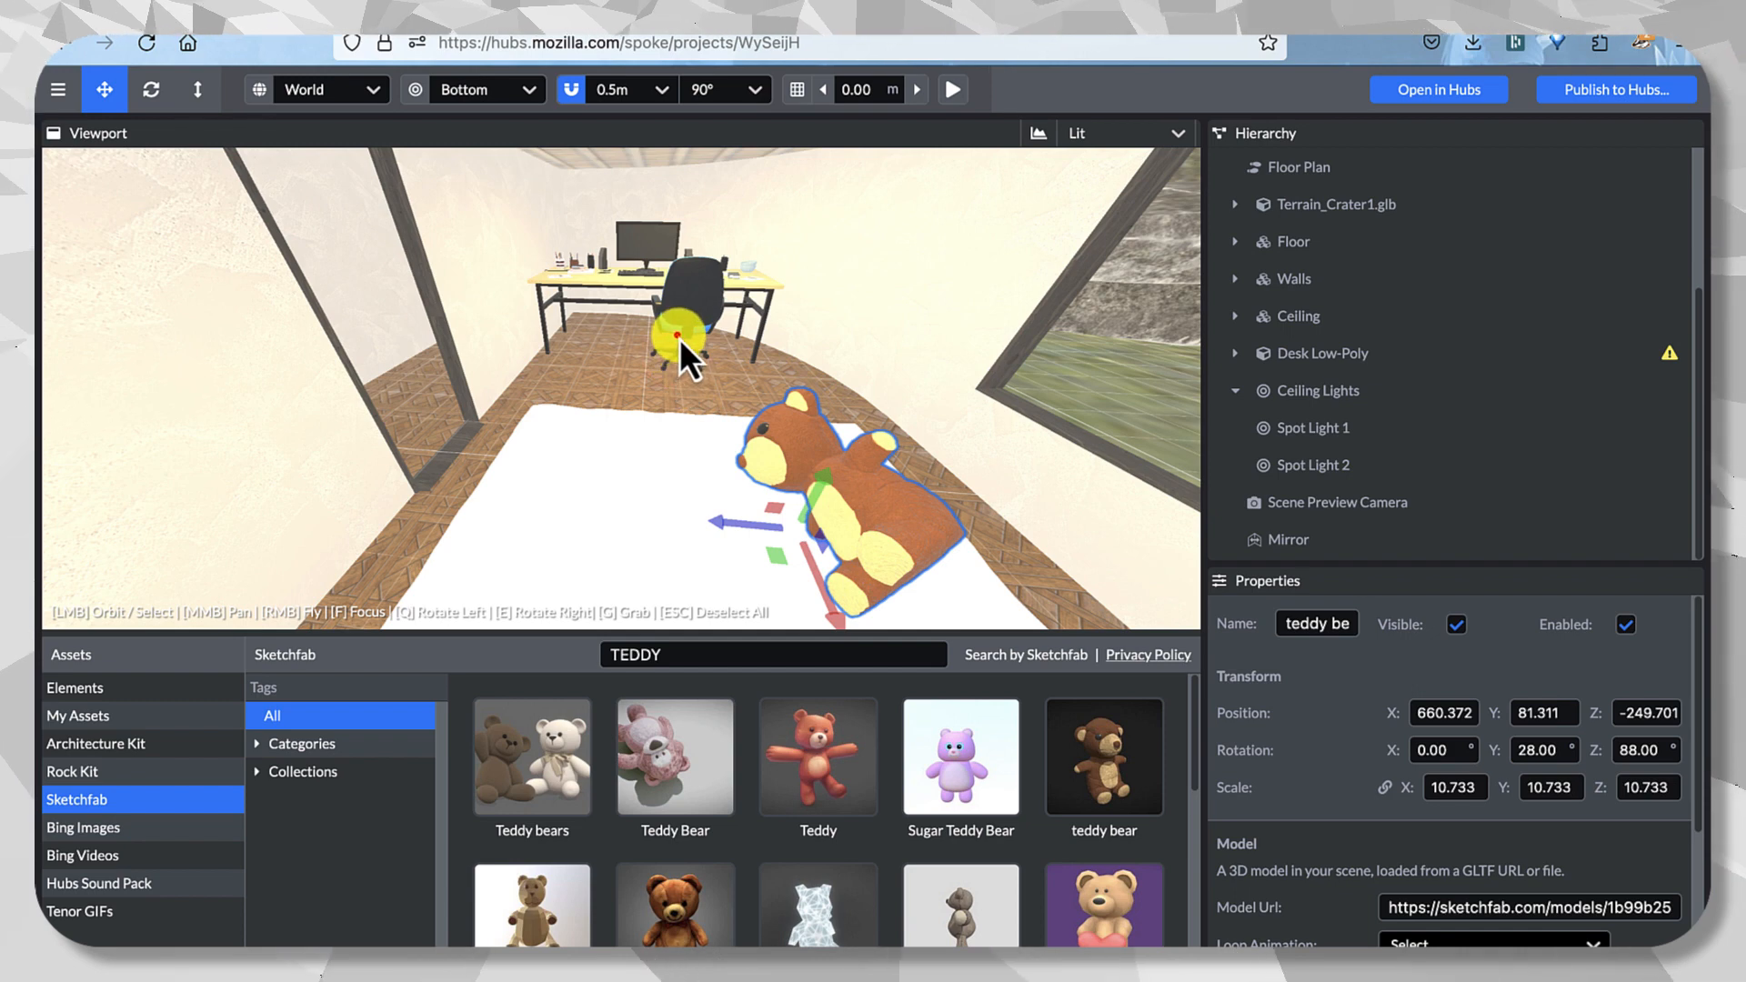
click(687, 322)
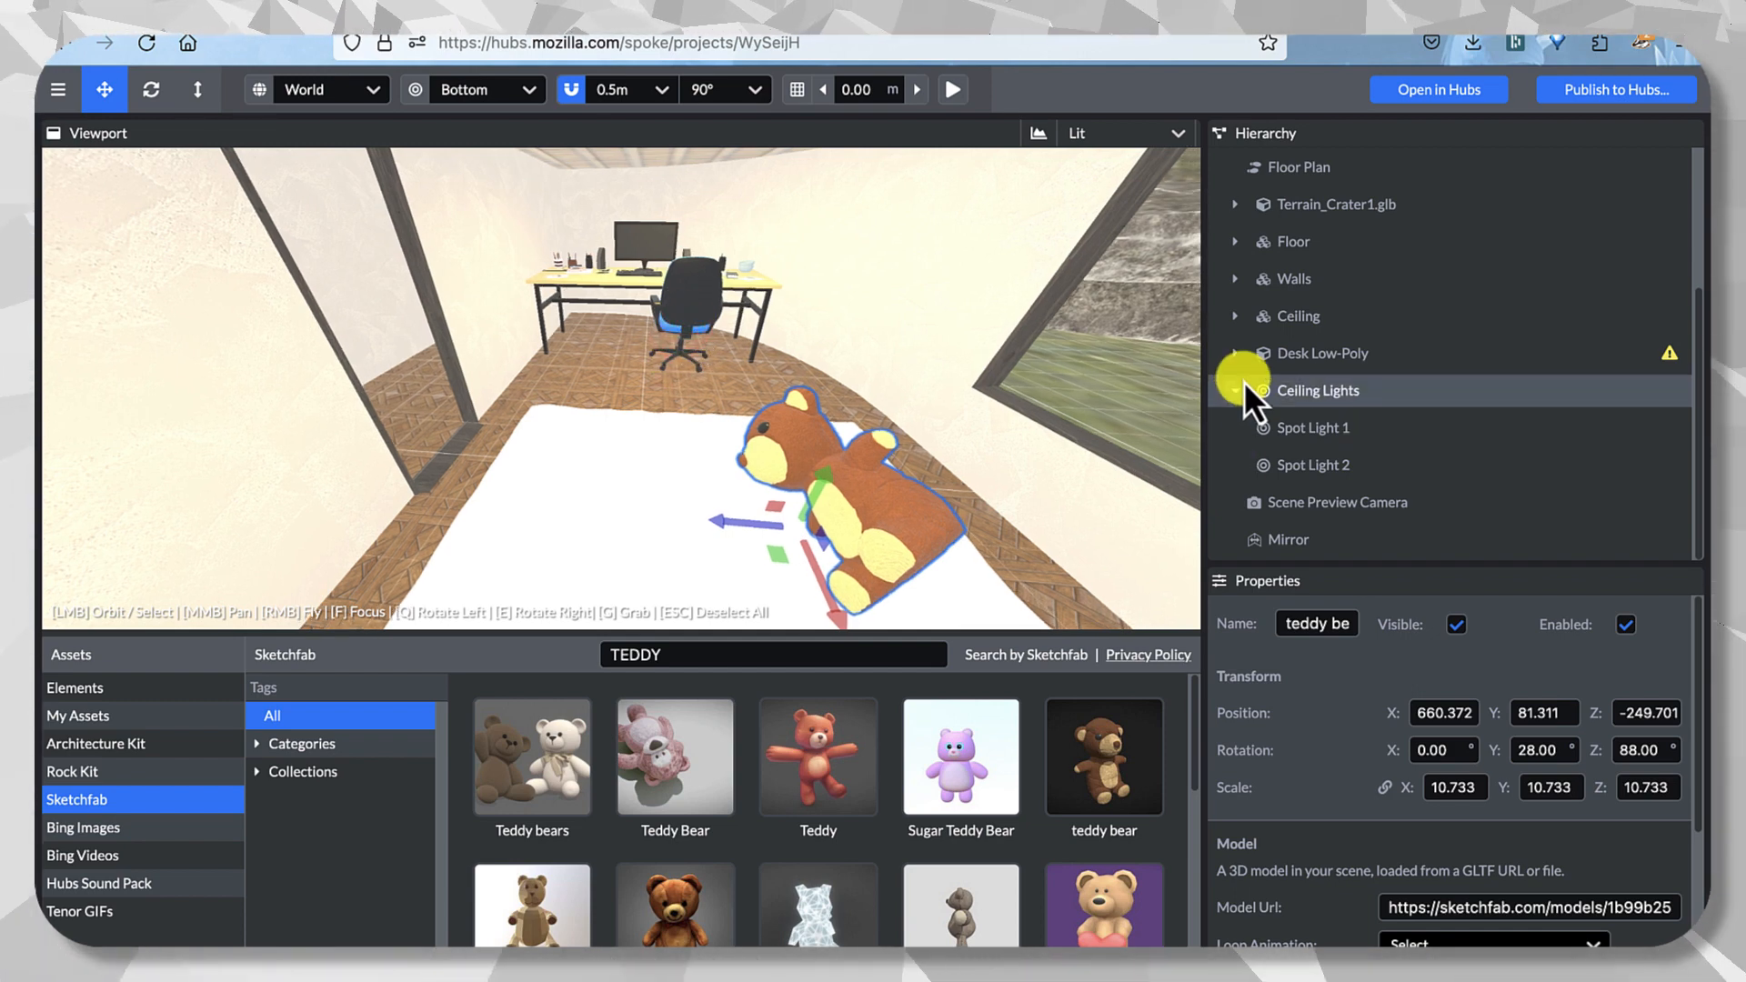
click(1232, 352)
click(1277, 393)
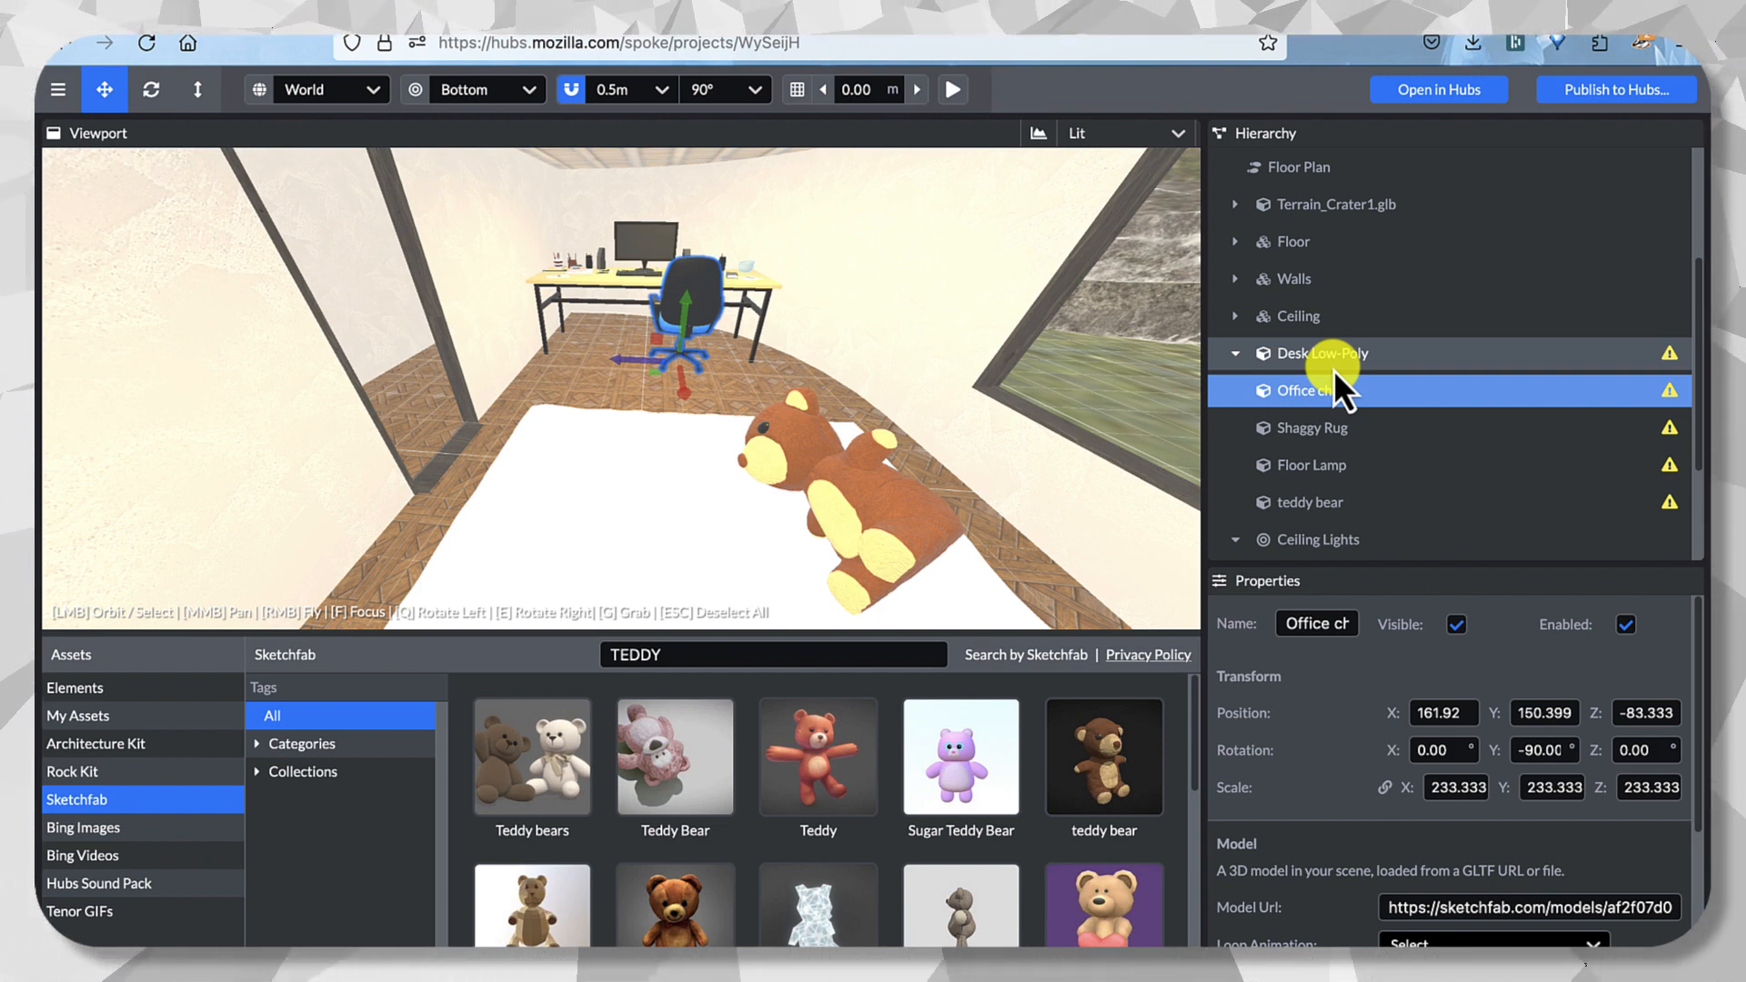
click(1335, 420)
click(1387, 397)
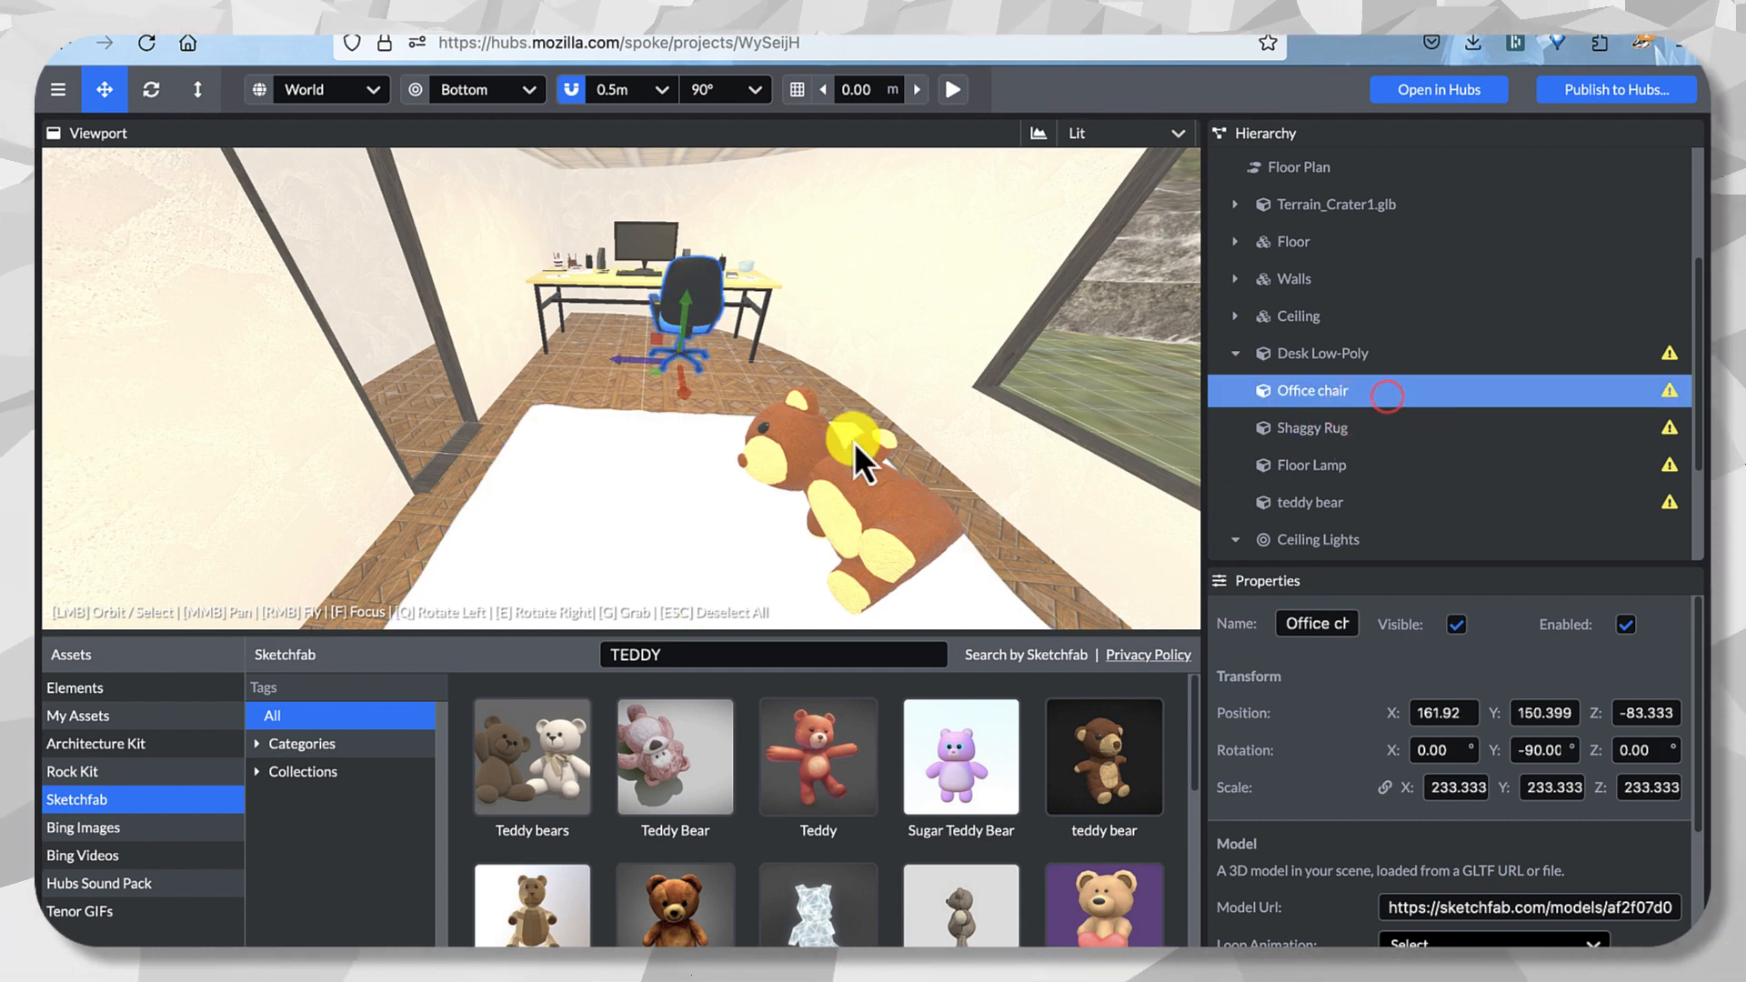
drag(1495, 751, 1338, 720)
drag(1073, 619, 1172, 472)
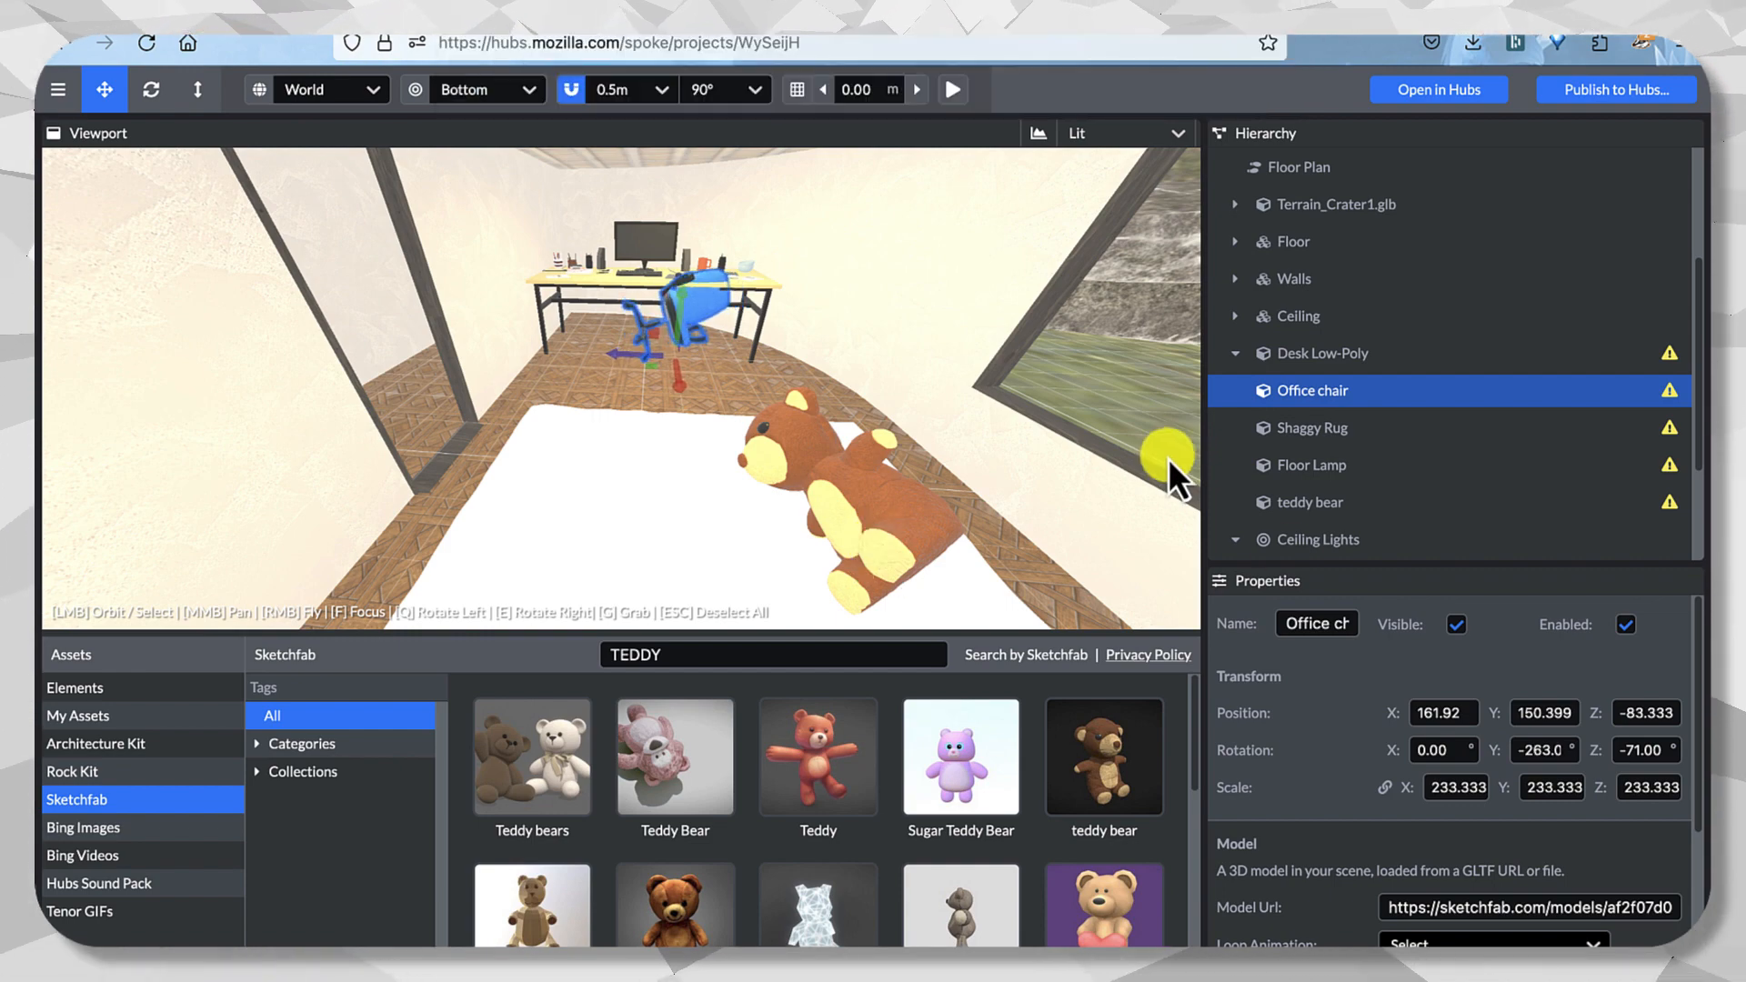
drag(684, 306, 569, 453)
drag(779, 376, 742, 451)
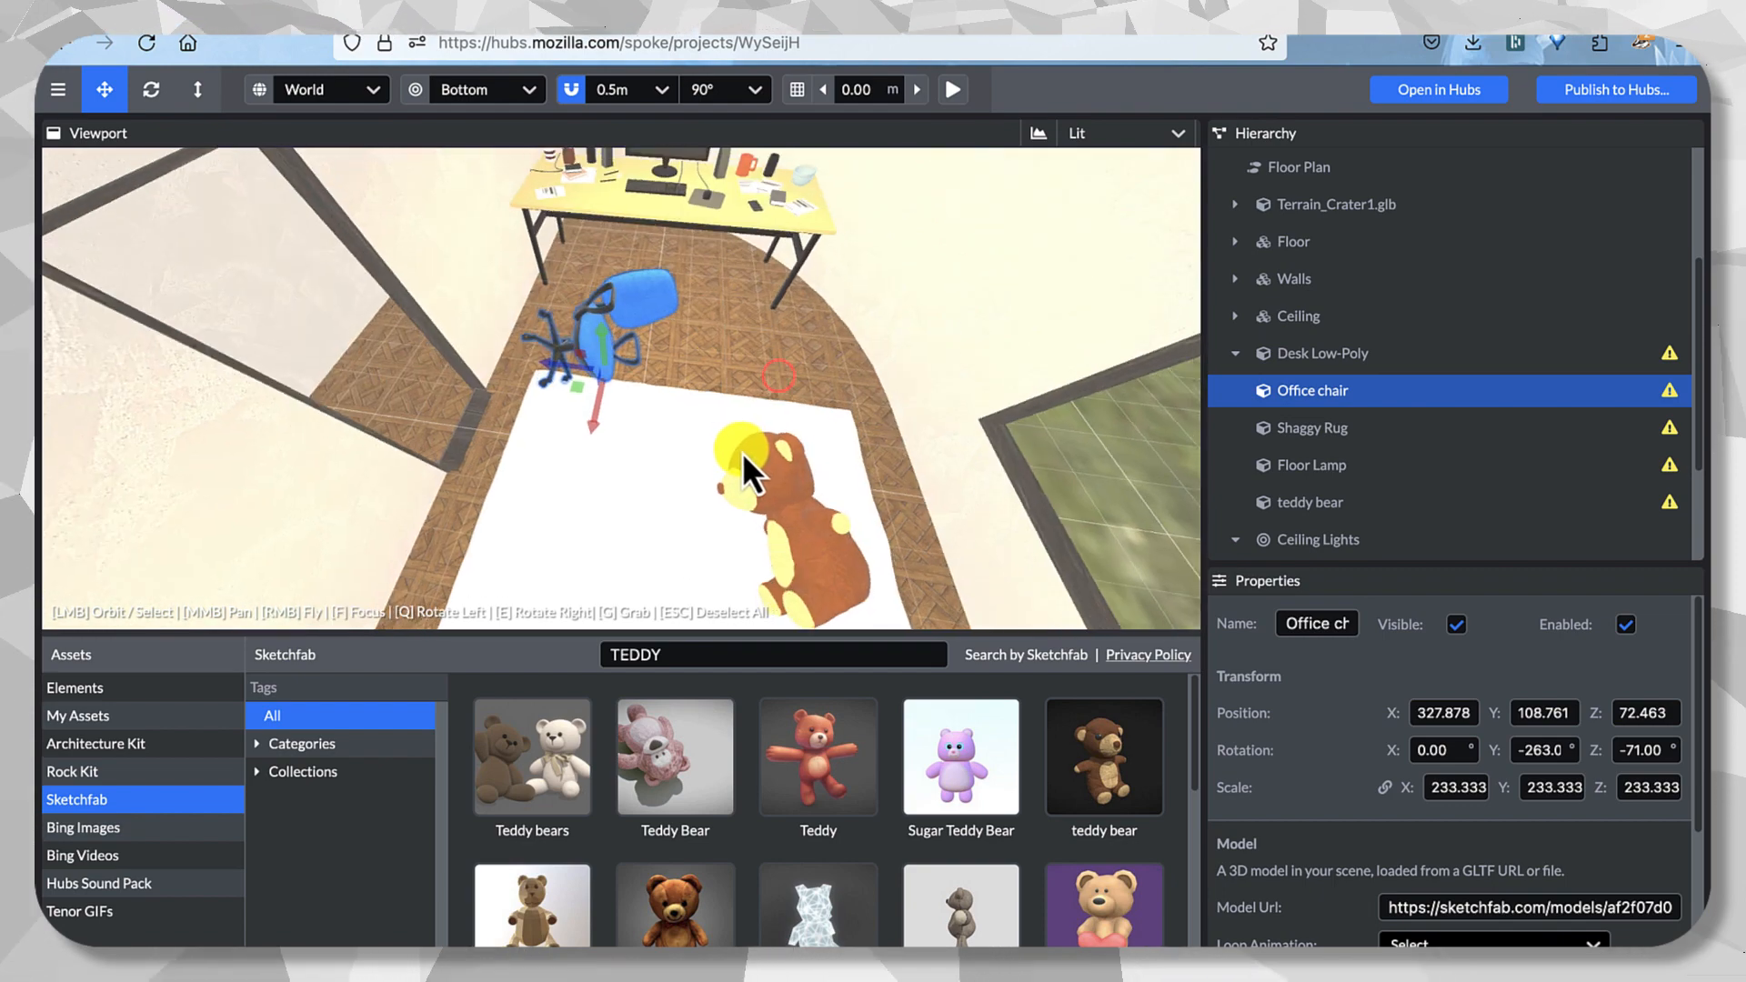
Try to rotate the Desk Low-Poly model.
click(700, 177)
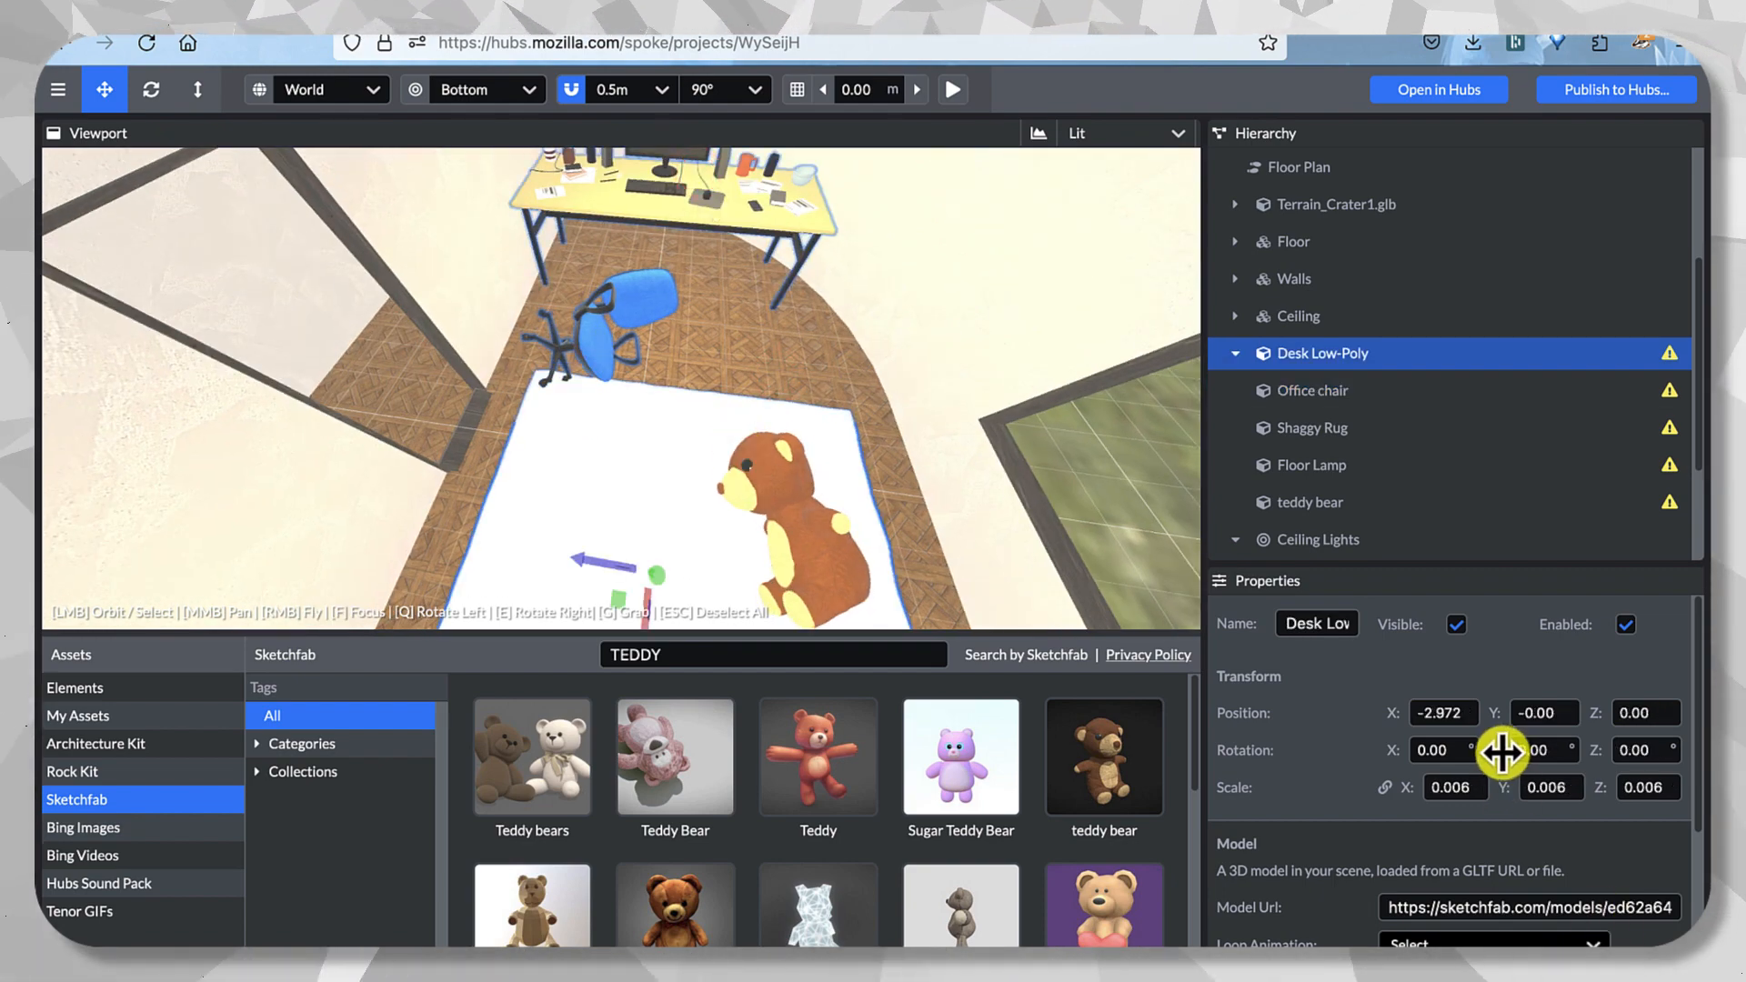
mouse_move(1502, 753)
mouse_down()
mouse_move(872, 546)
mouse_move(1501, 753)
mouse_up()
key(super+z)
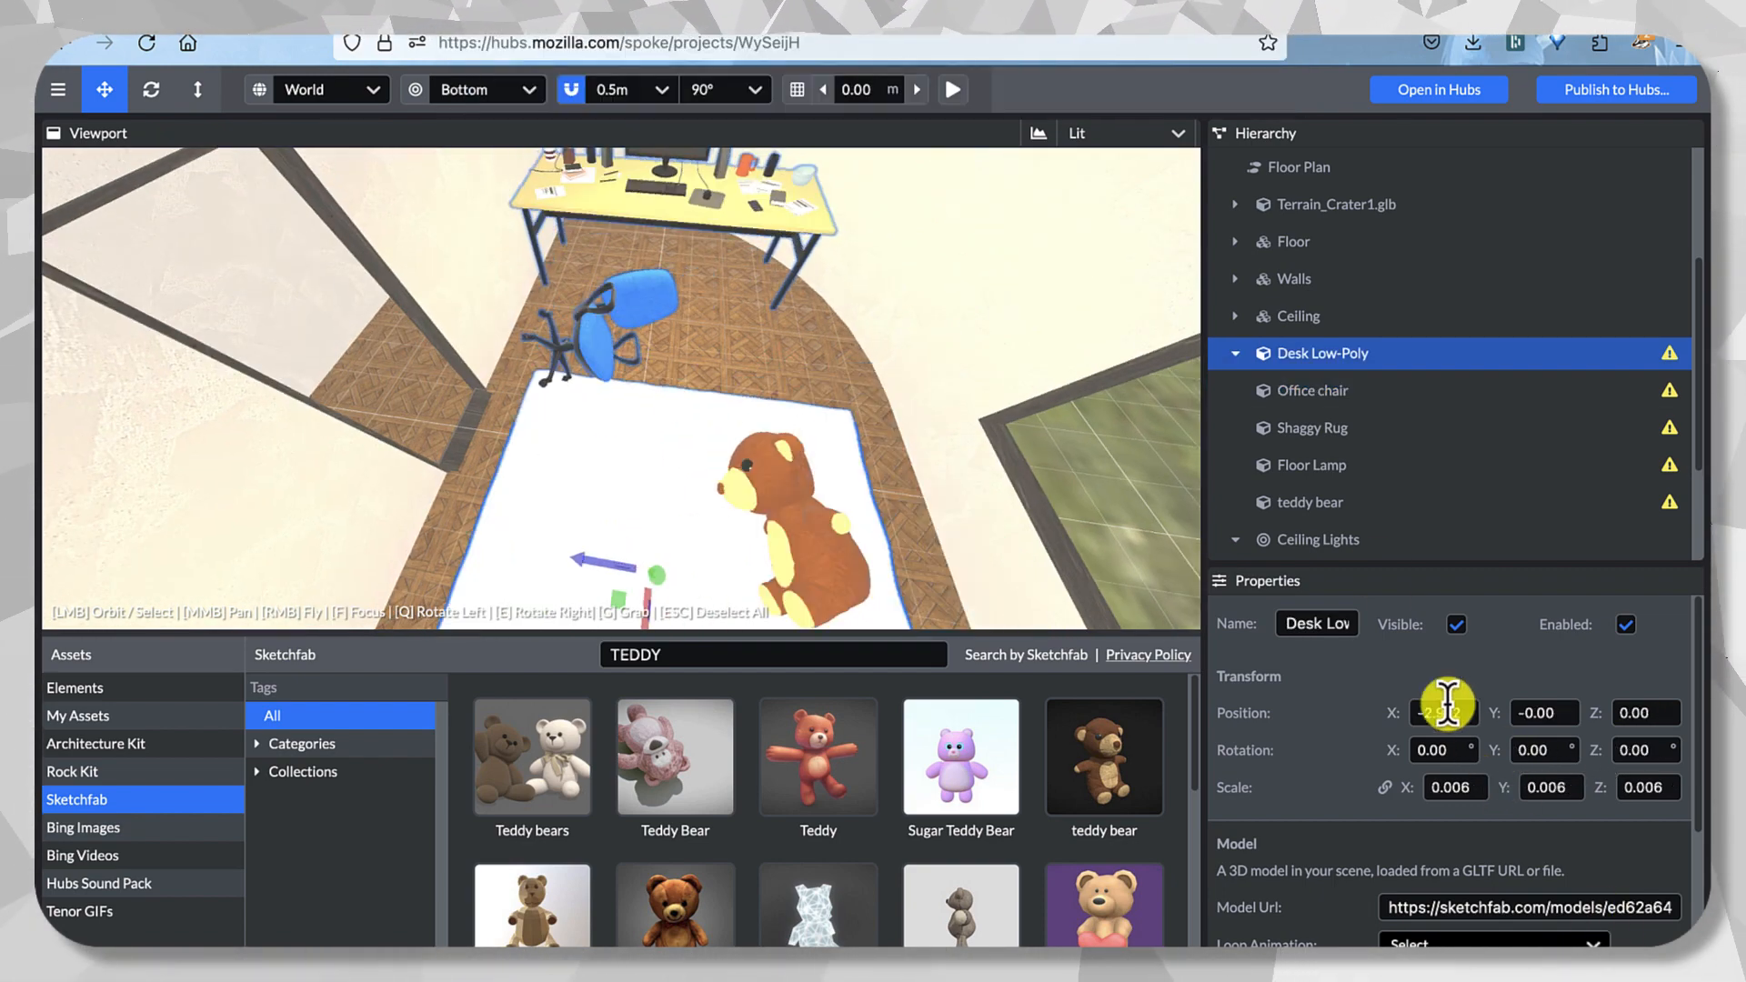
Examine which objects are nested under Desk Low-Poly by selecting the desk, Office chair, Shaggy Rug and Floor Lamp in turn.
click(1306, 390)
click(1332, 364)
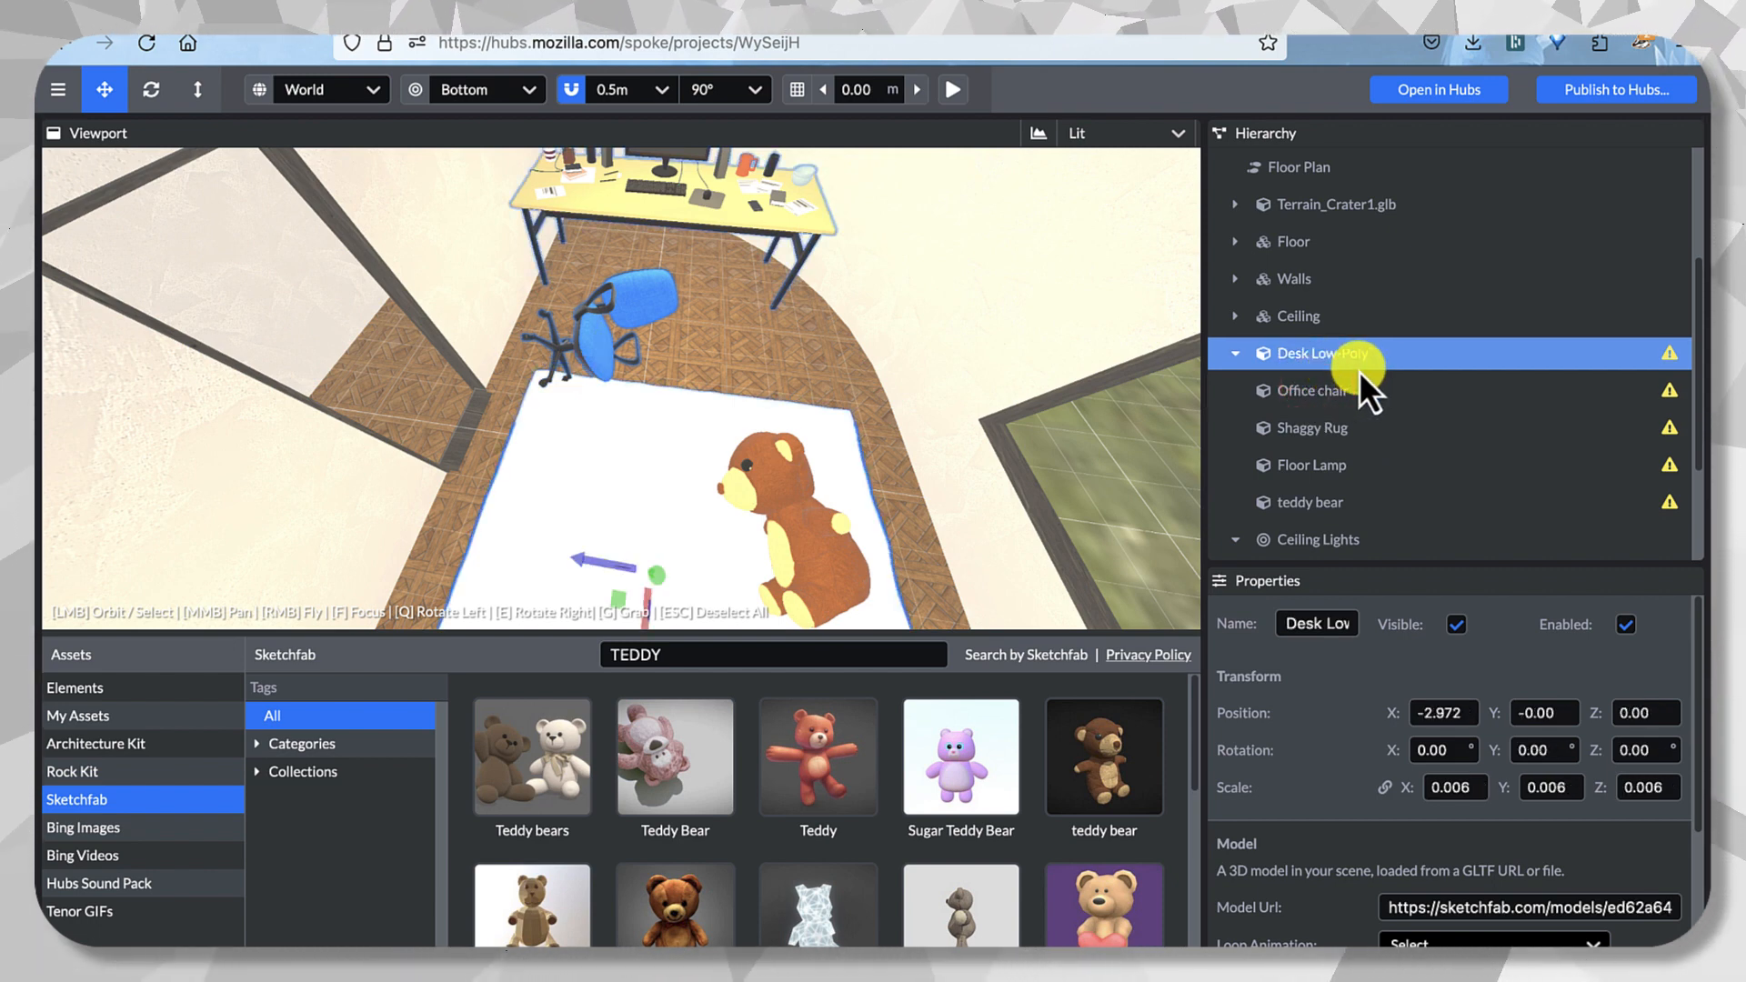
click(1346, 390)
click(1334, 428)
click(1328, 466)
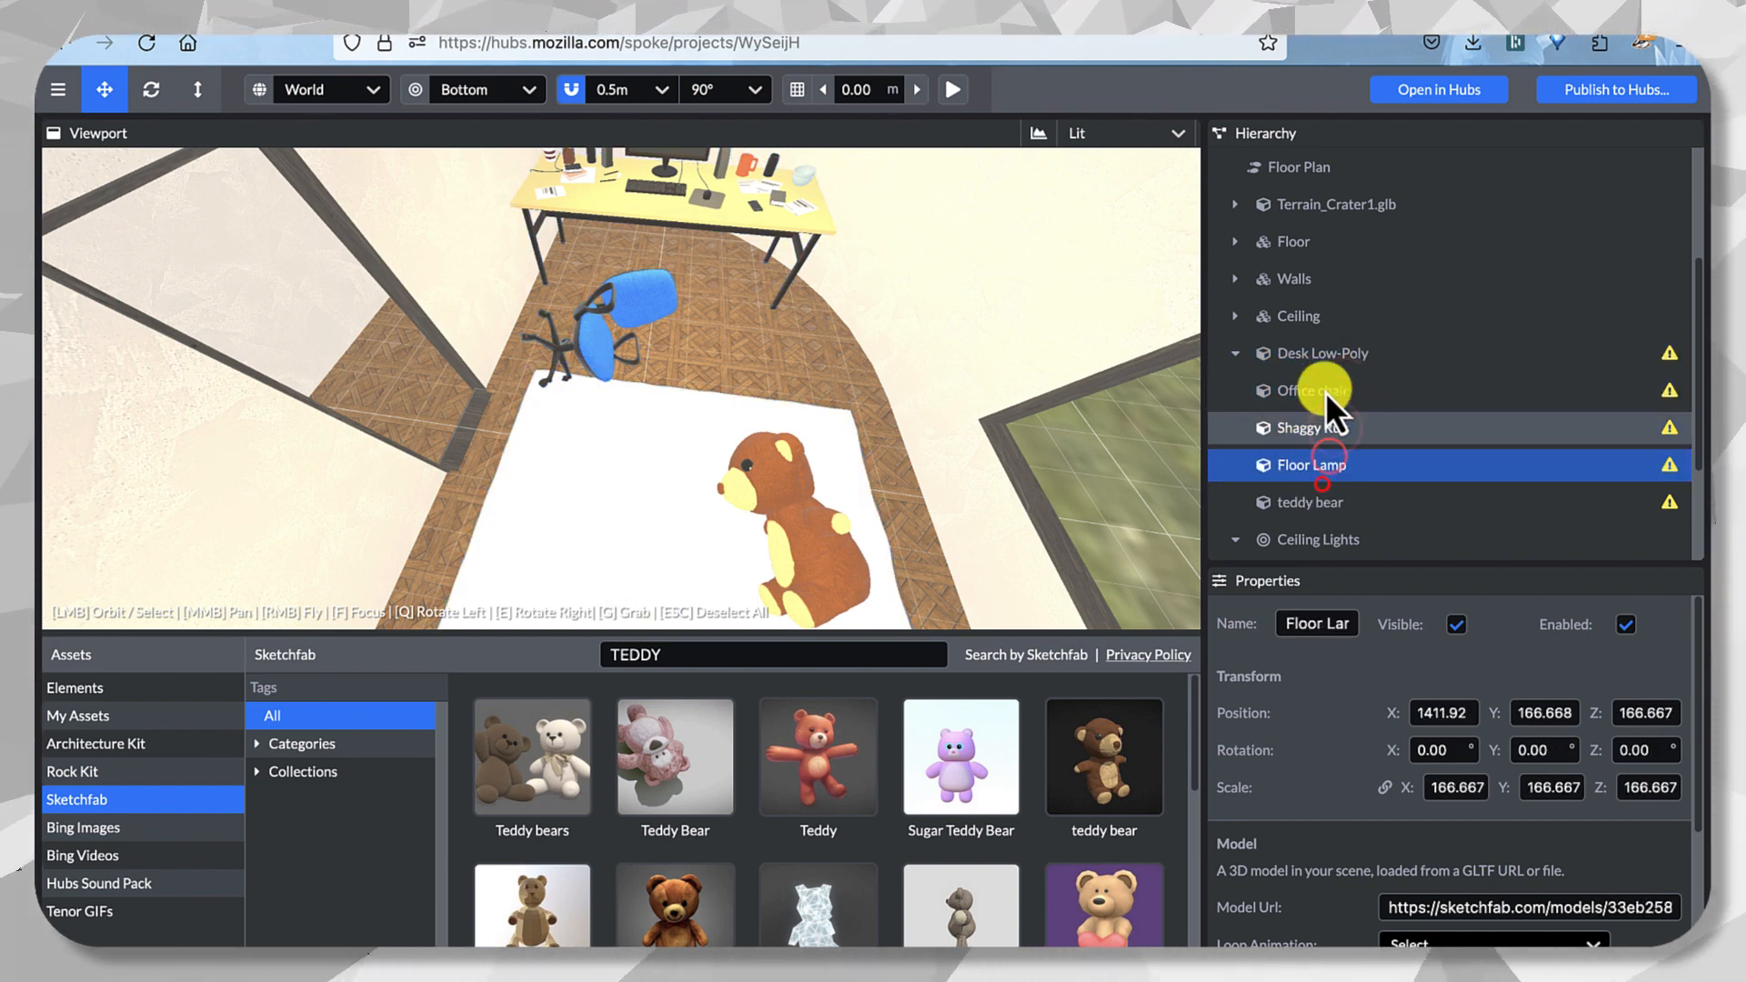
click(1324, 364)
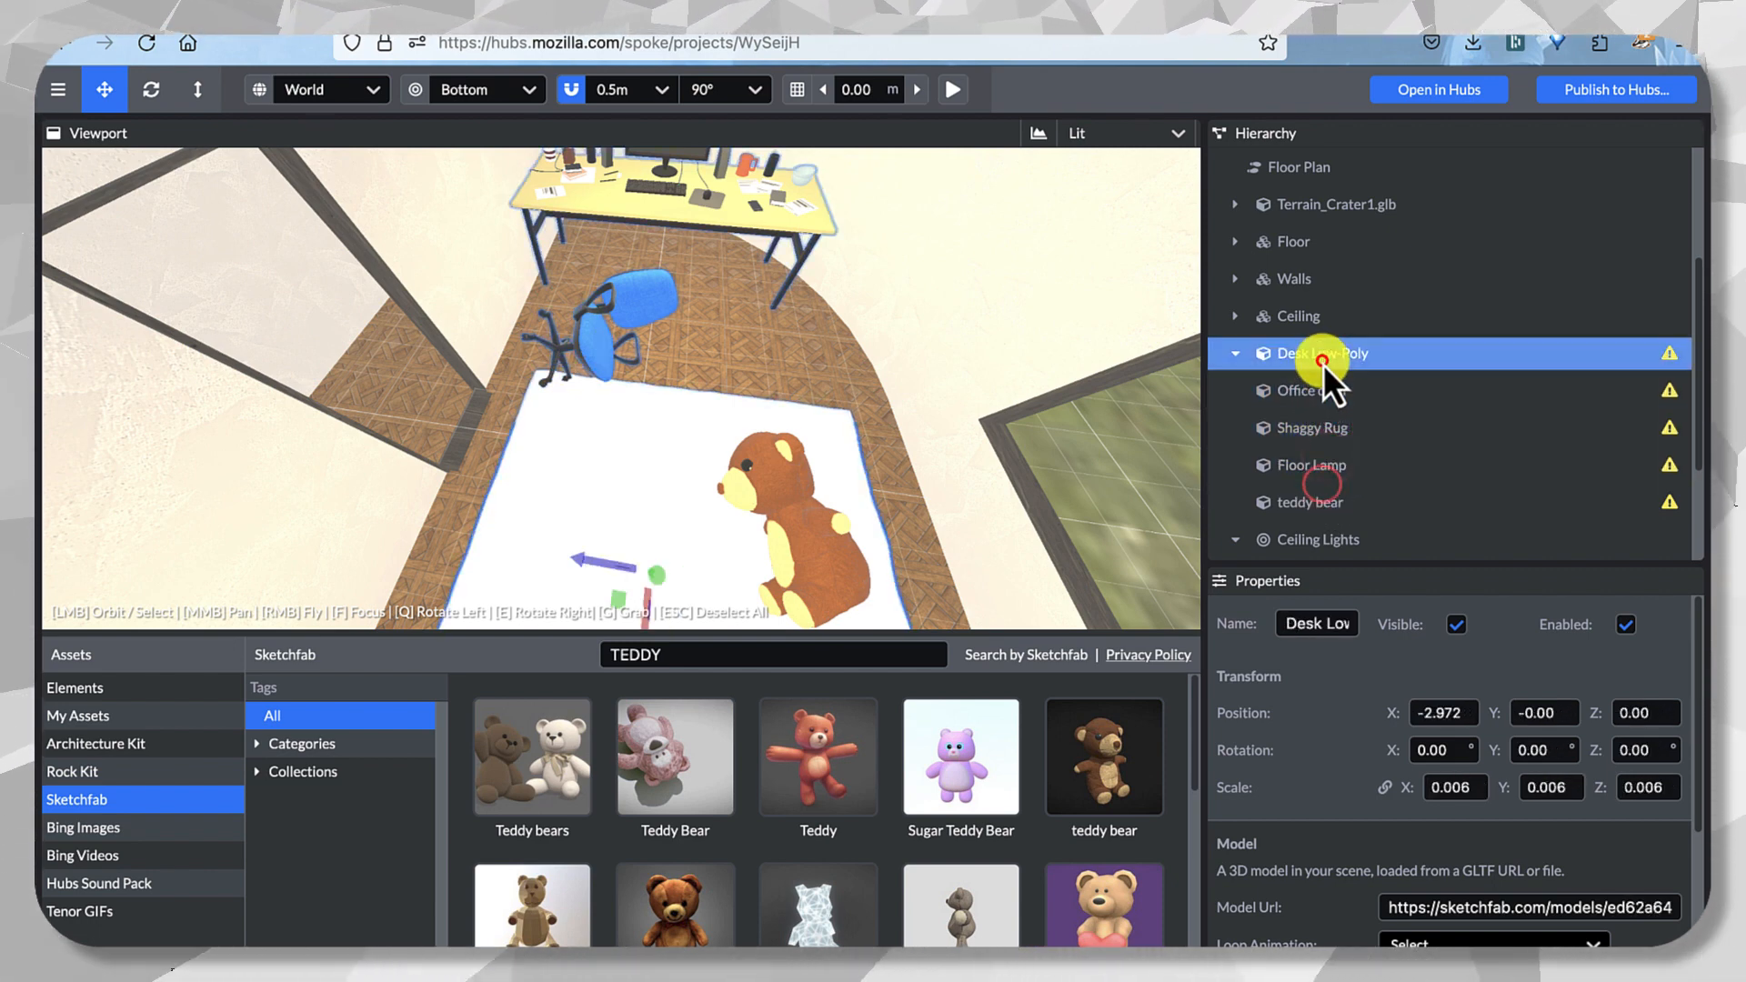
click(1234, 358)
click(1233, 358)
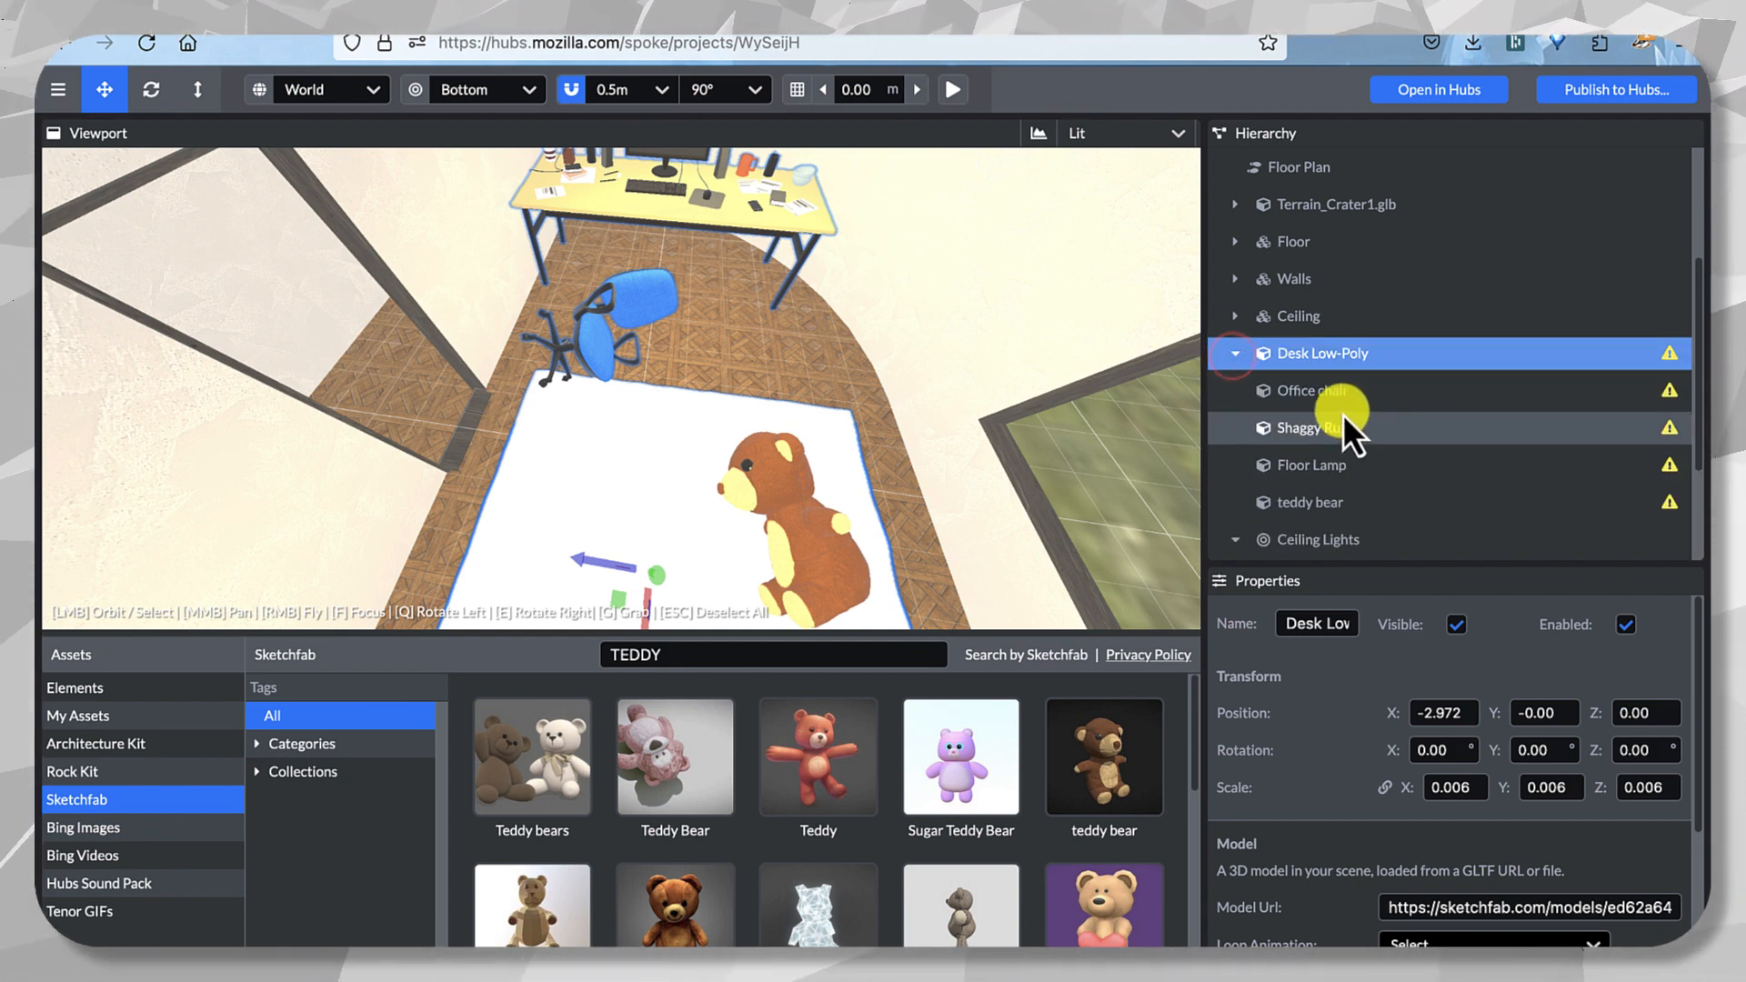
Group the Office chair, Shaggy Rug, Floor Lamp and teddy bear separately from the desk, and select Desk Low-Poly on its own.
click(1331, 393)
shift+click(1325, 498)
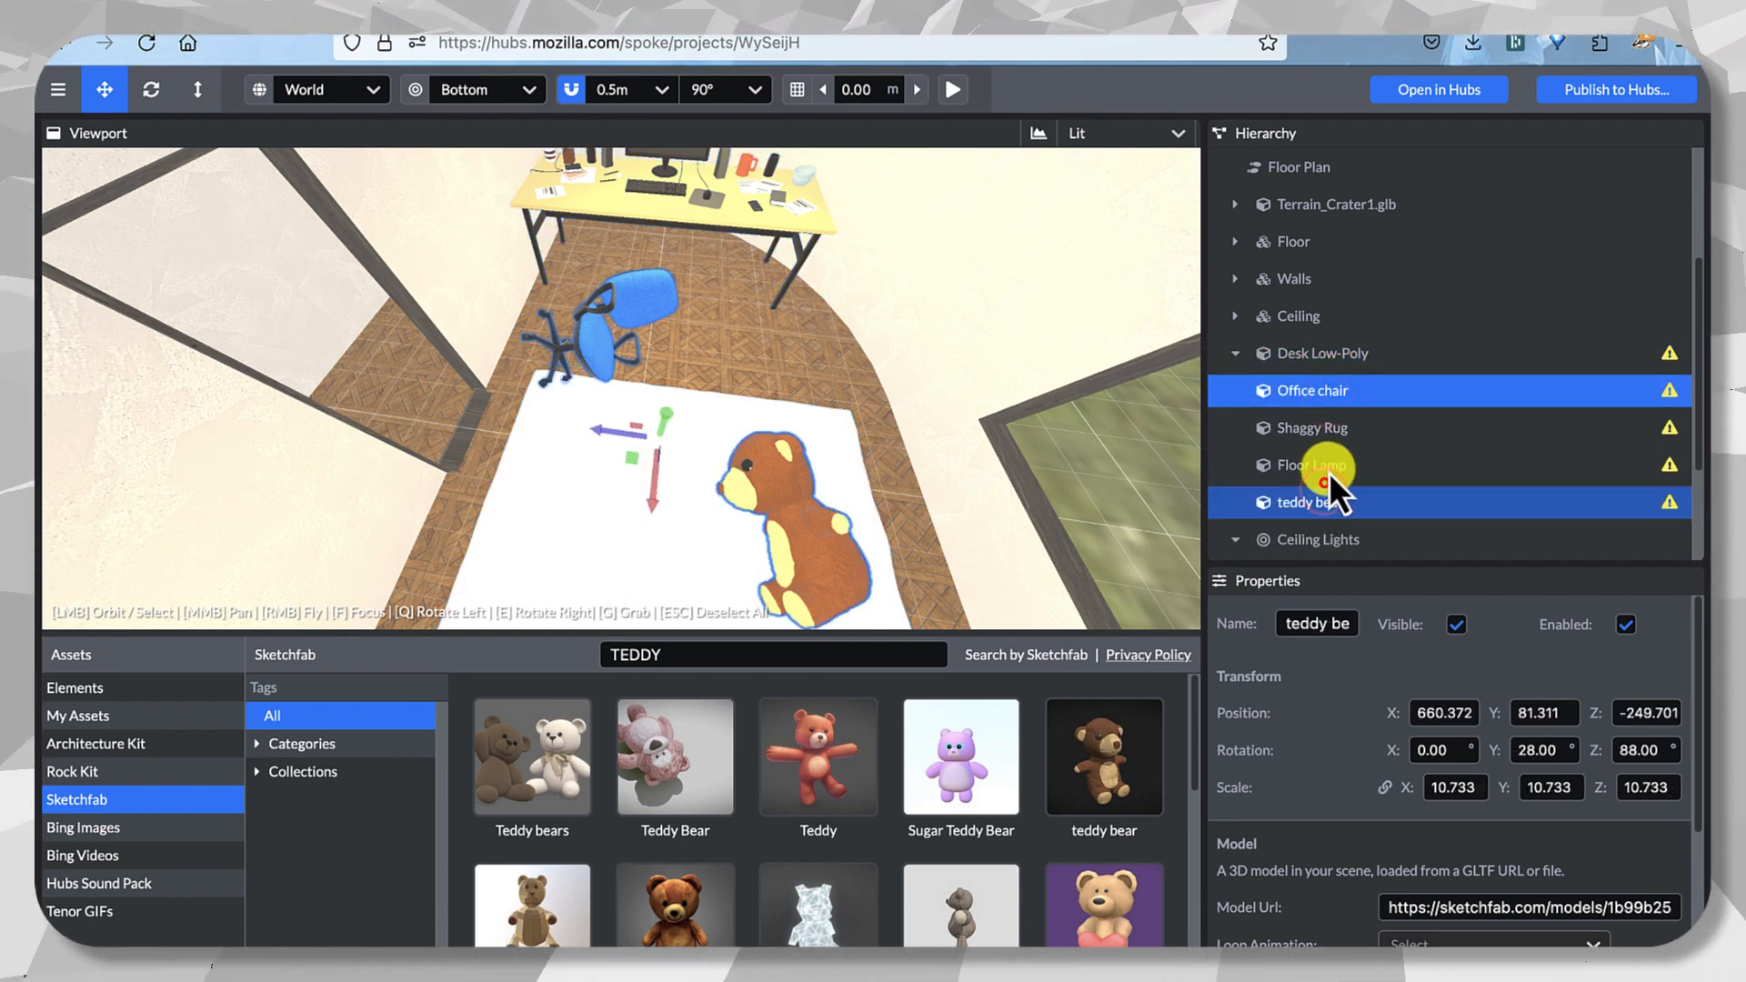
shift+click(1328, 468)
shift+click(1330, 435)
right_click(1326, 433)
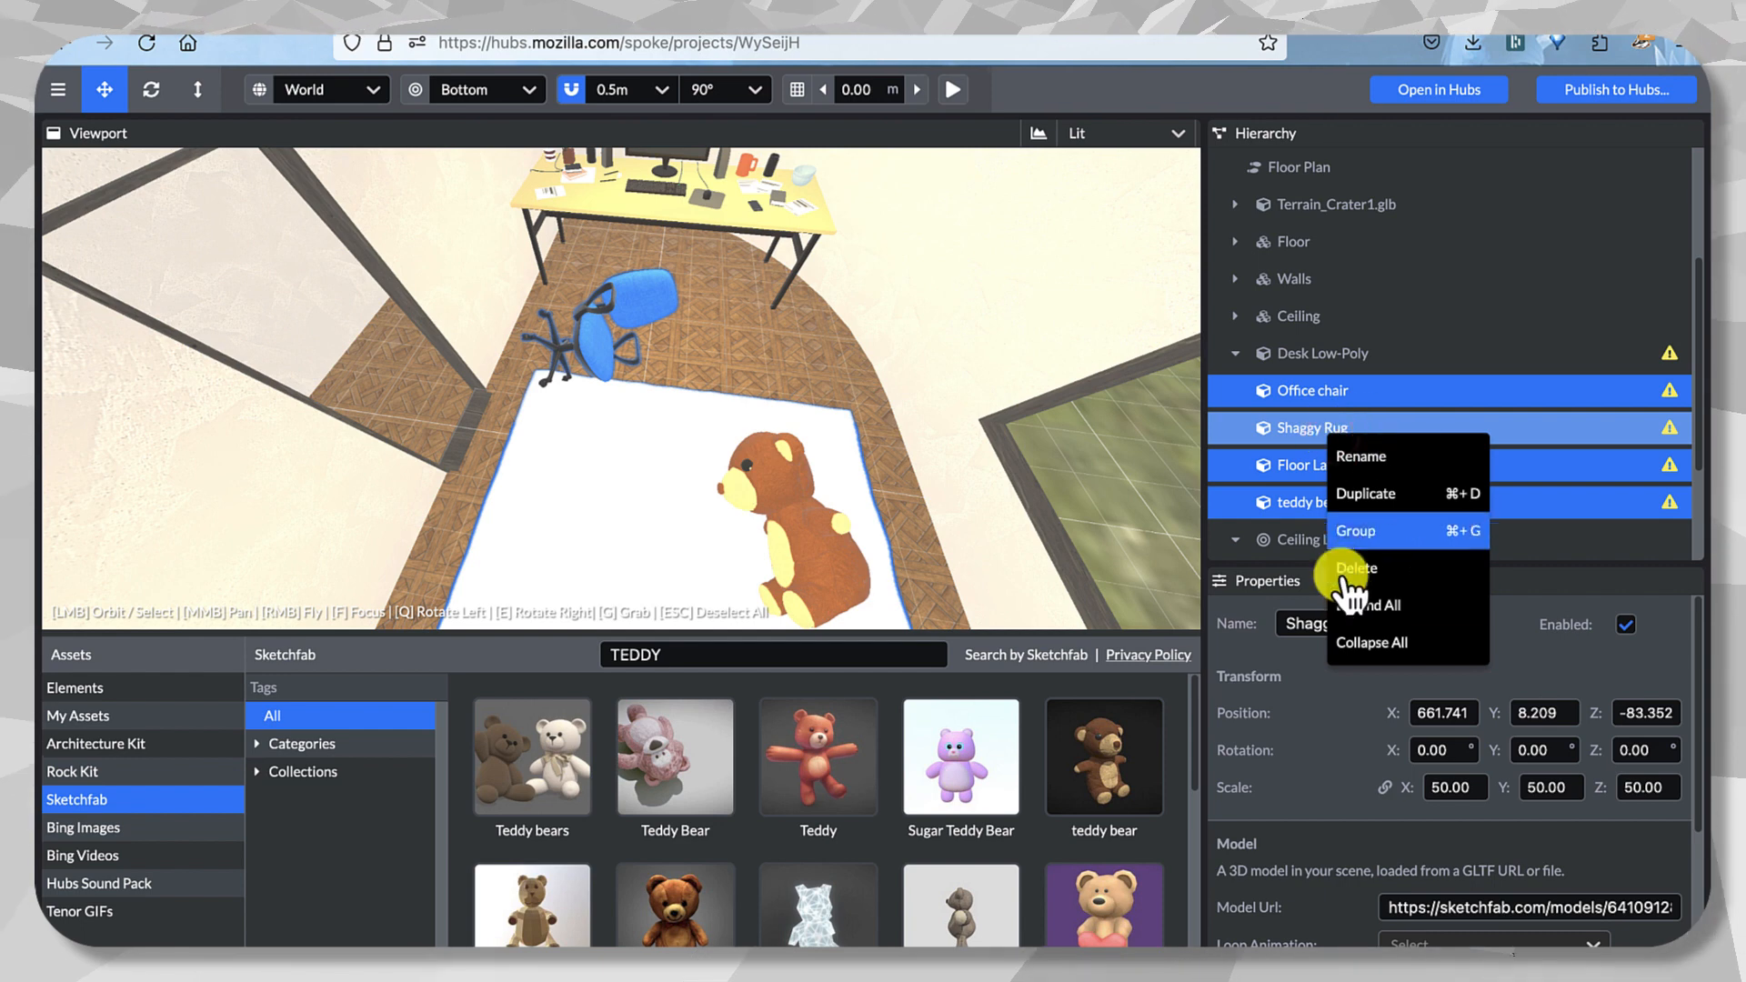
click(1350, 531)
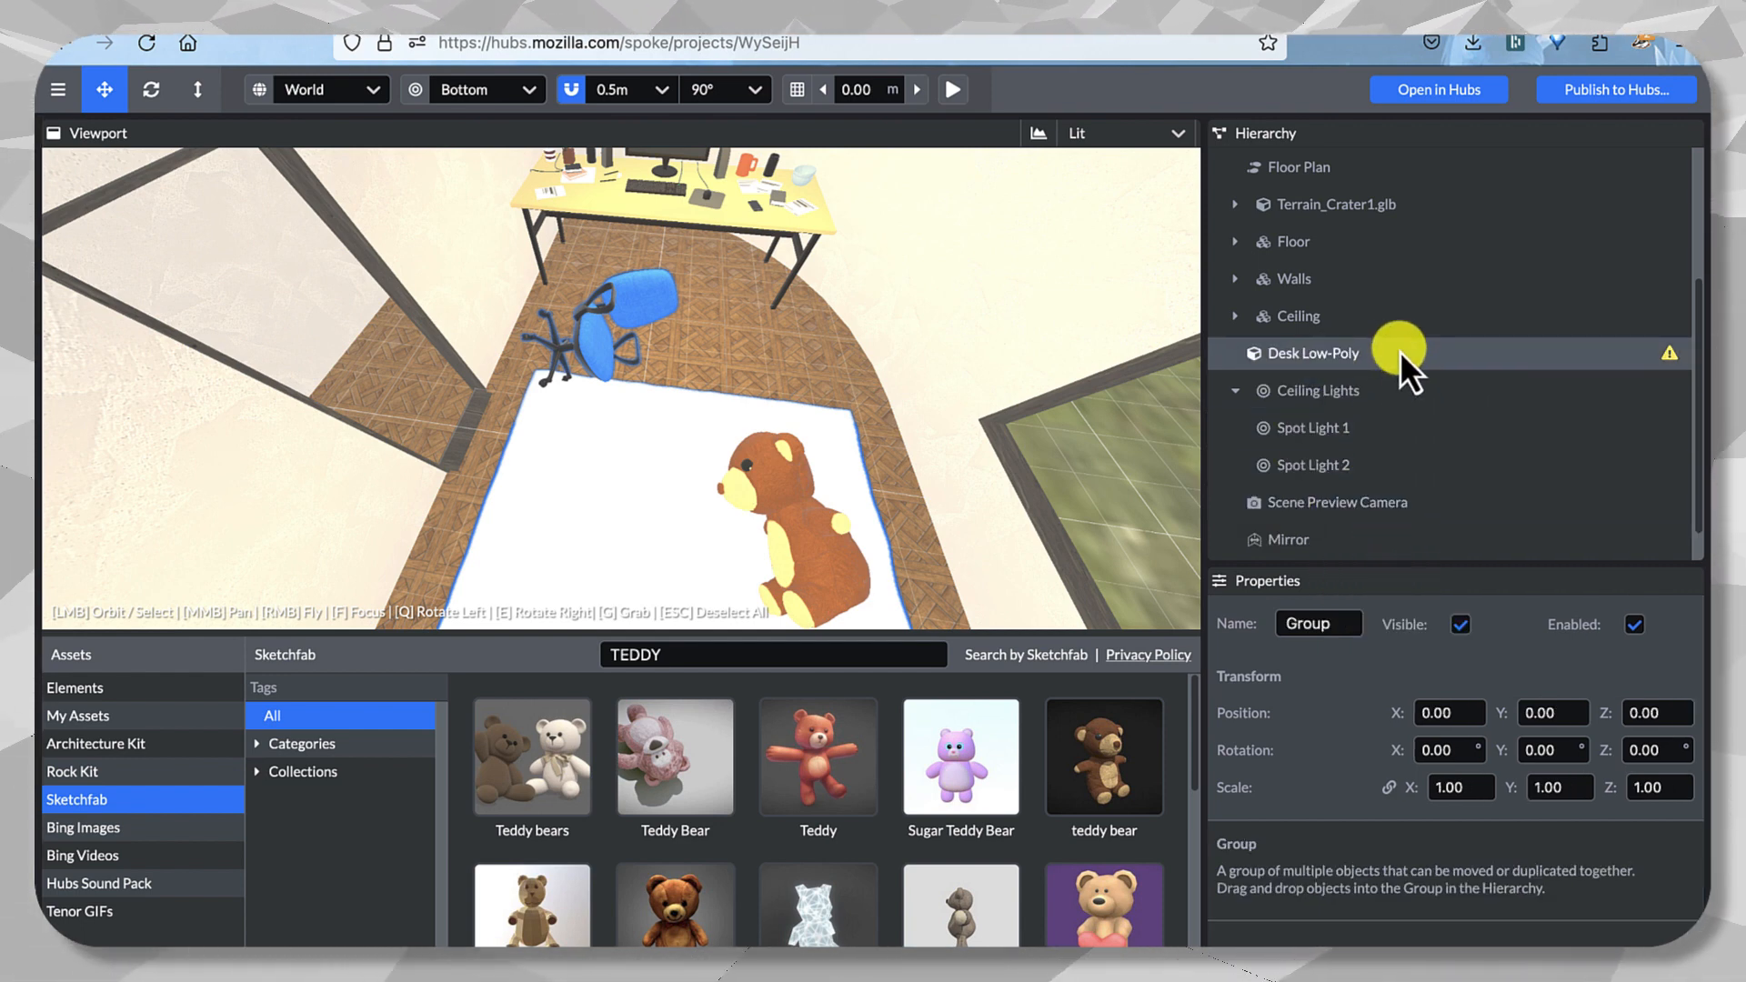
click(1319, 362)
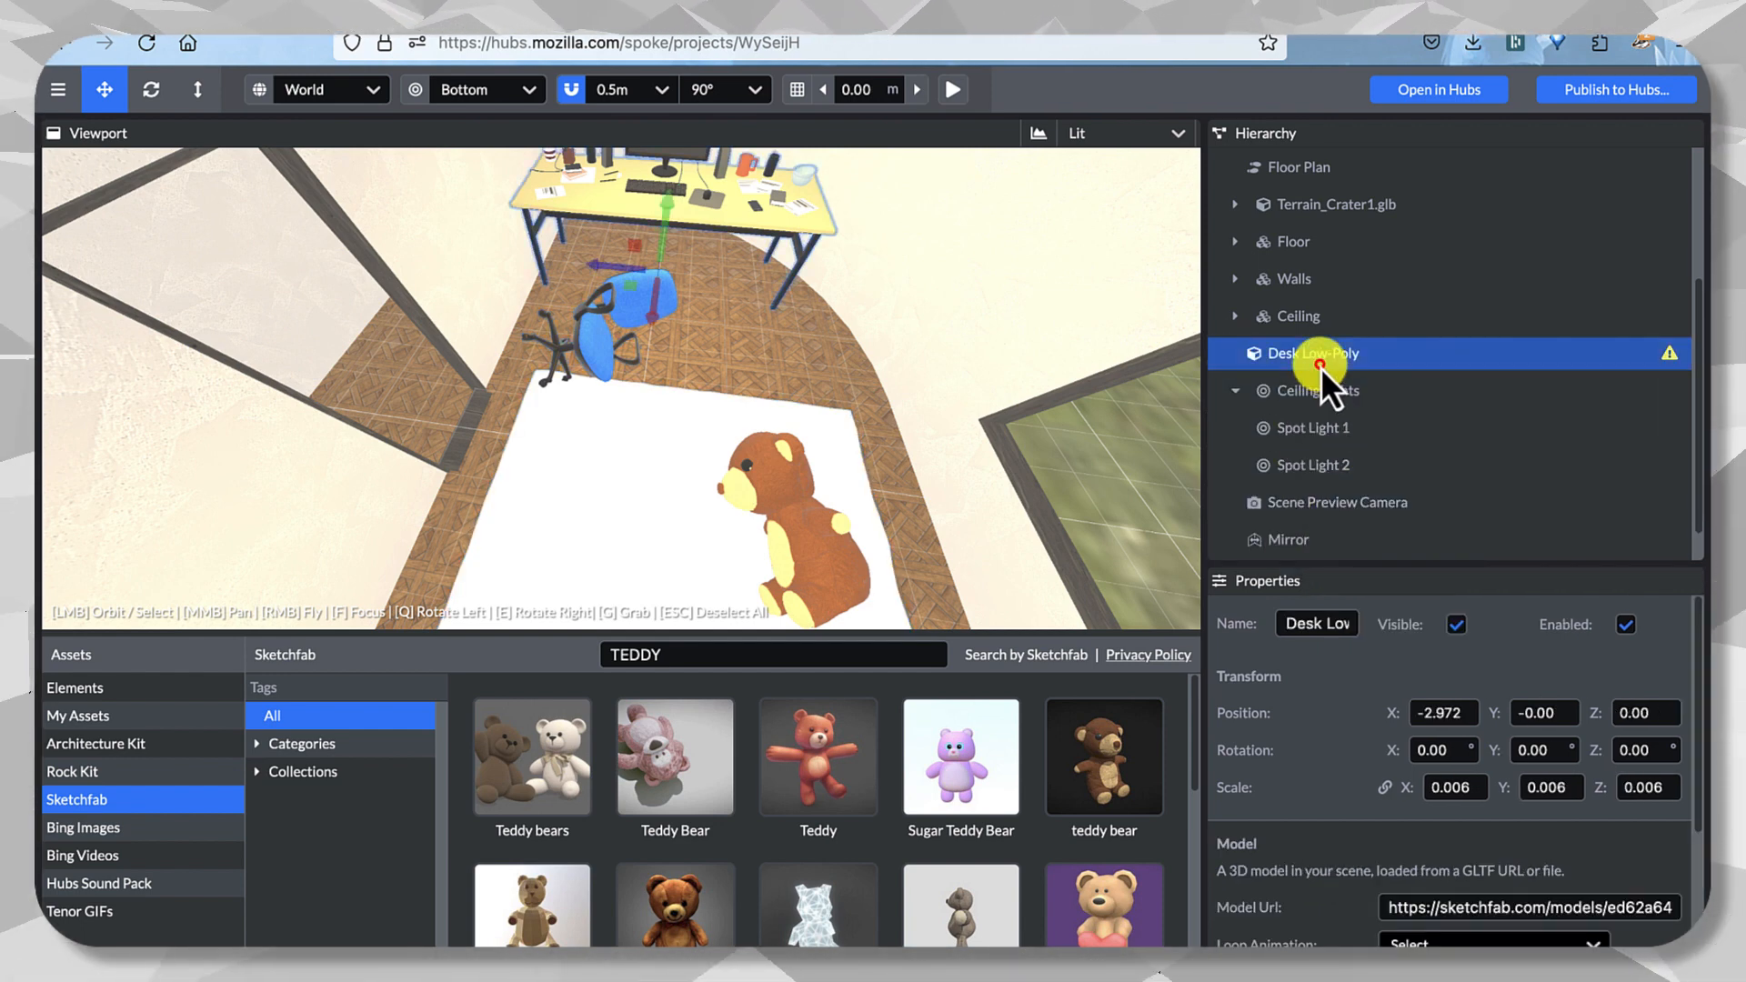
Move Desk Low-Poly into the group with the other furniture and rename that group Furnature.
click(1235, 391)
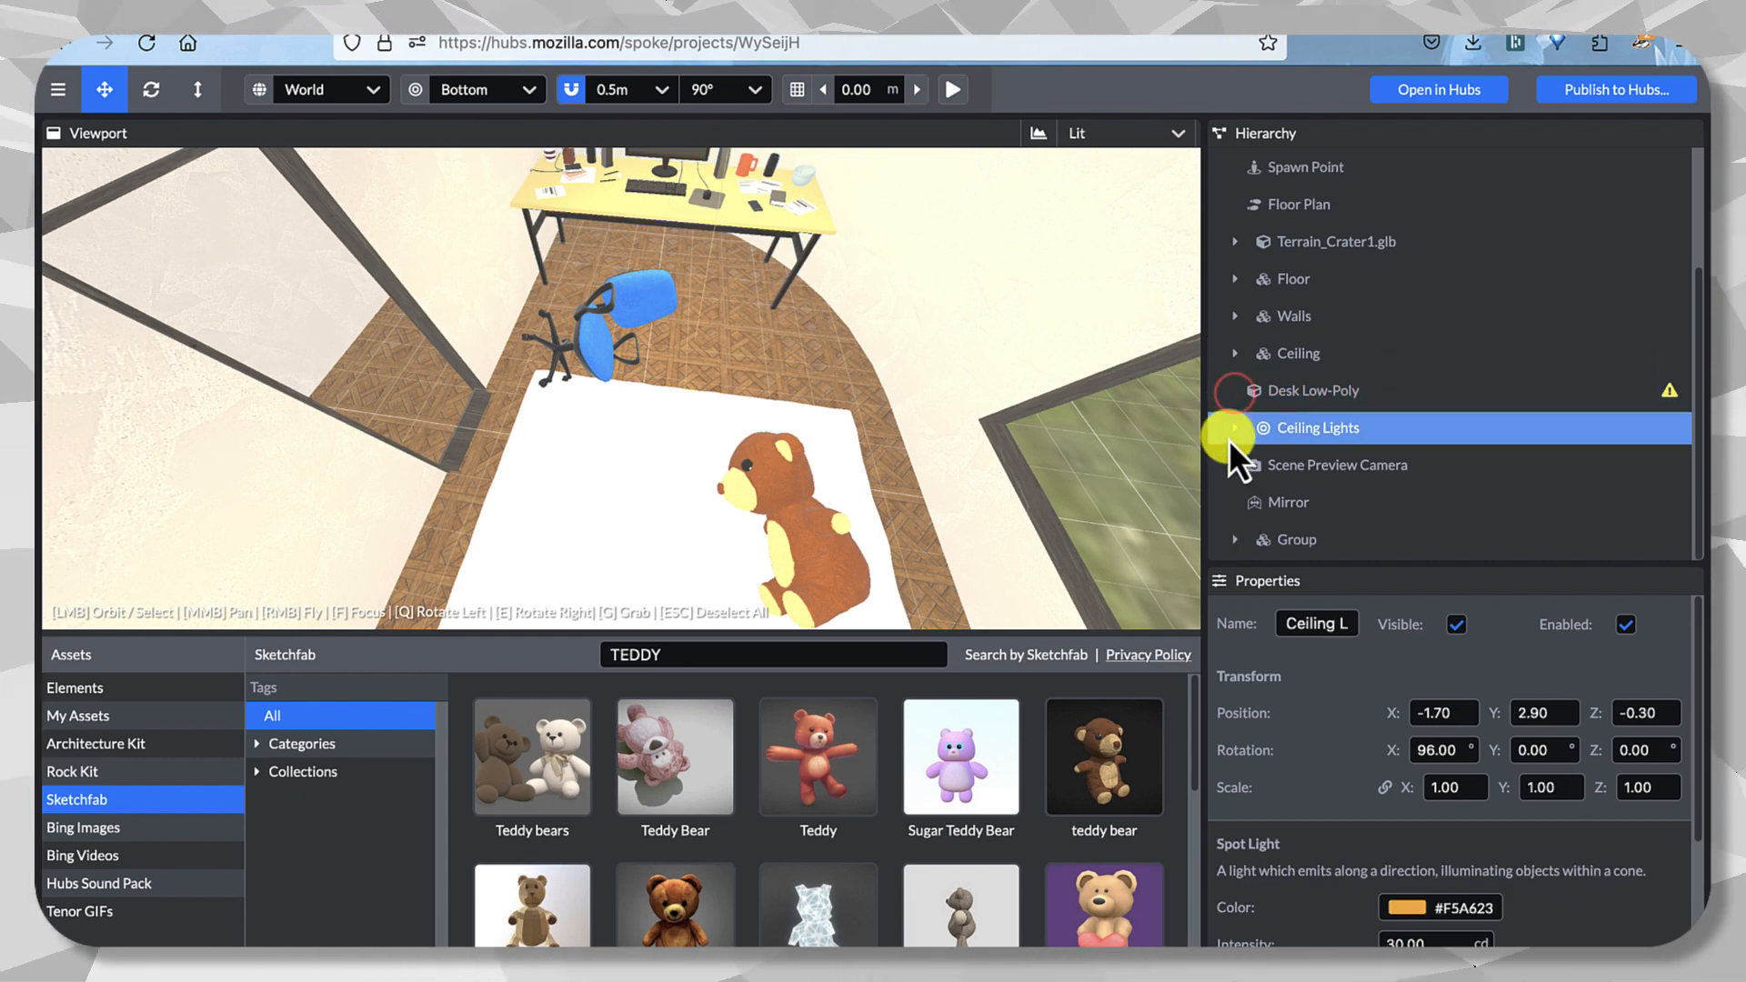
click(1298, 543)
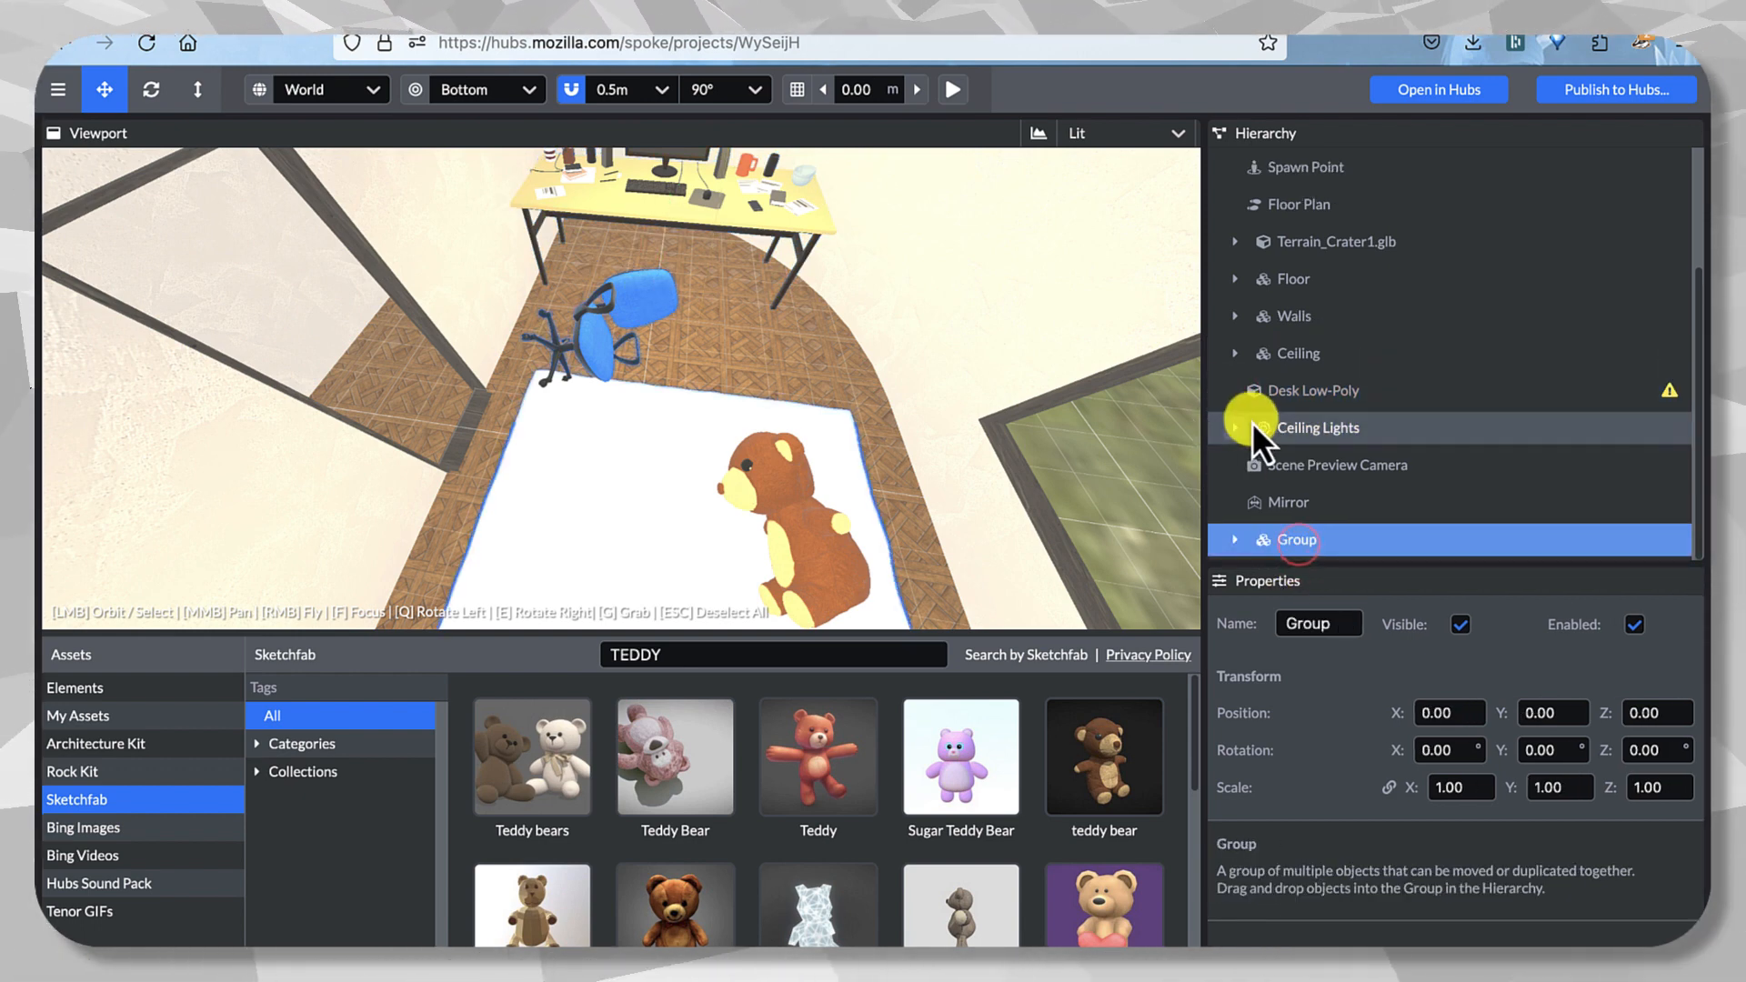
click(1283, 393)
drag(1270, 401, 1270, 530)
right_click(1300, 543)
click(1365, 559)
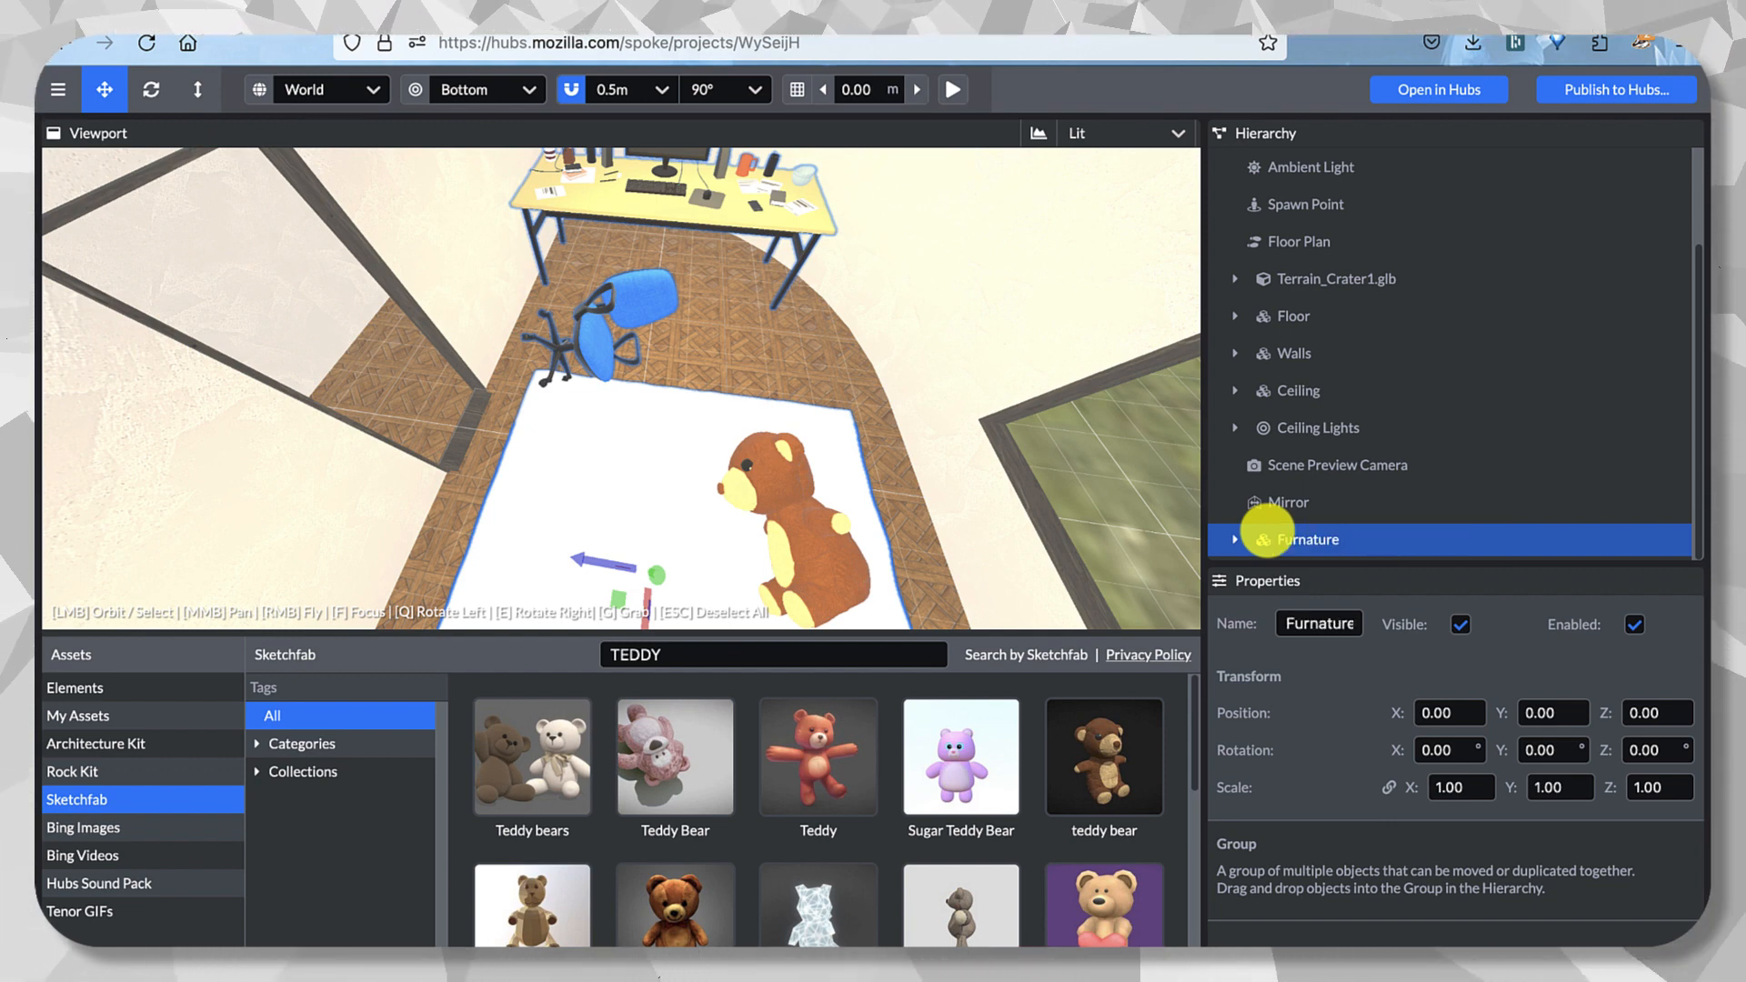
Turn Desk Low-Poly in the Furnature group to a Y rotation of -39°.
click(1235, 539)
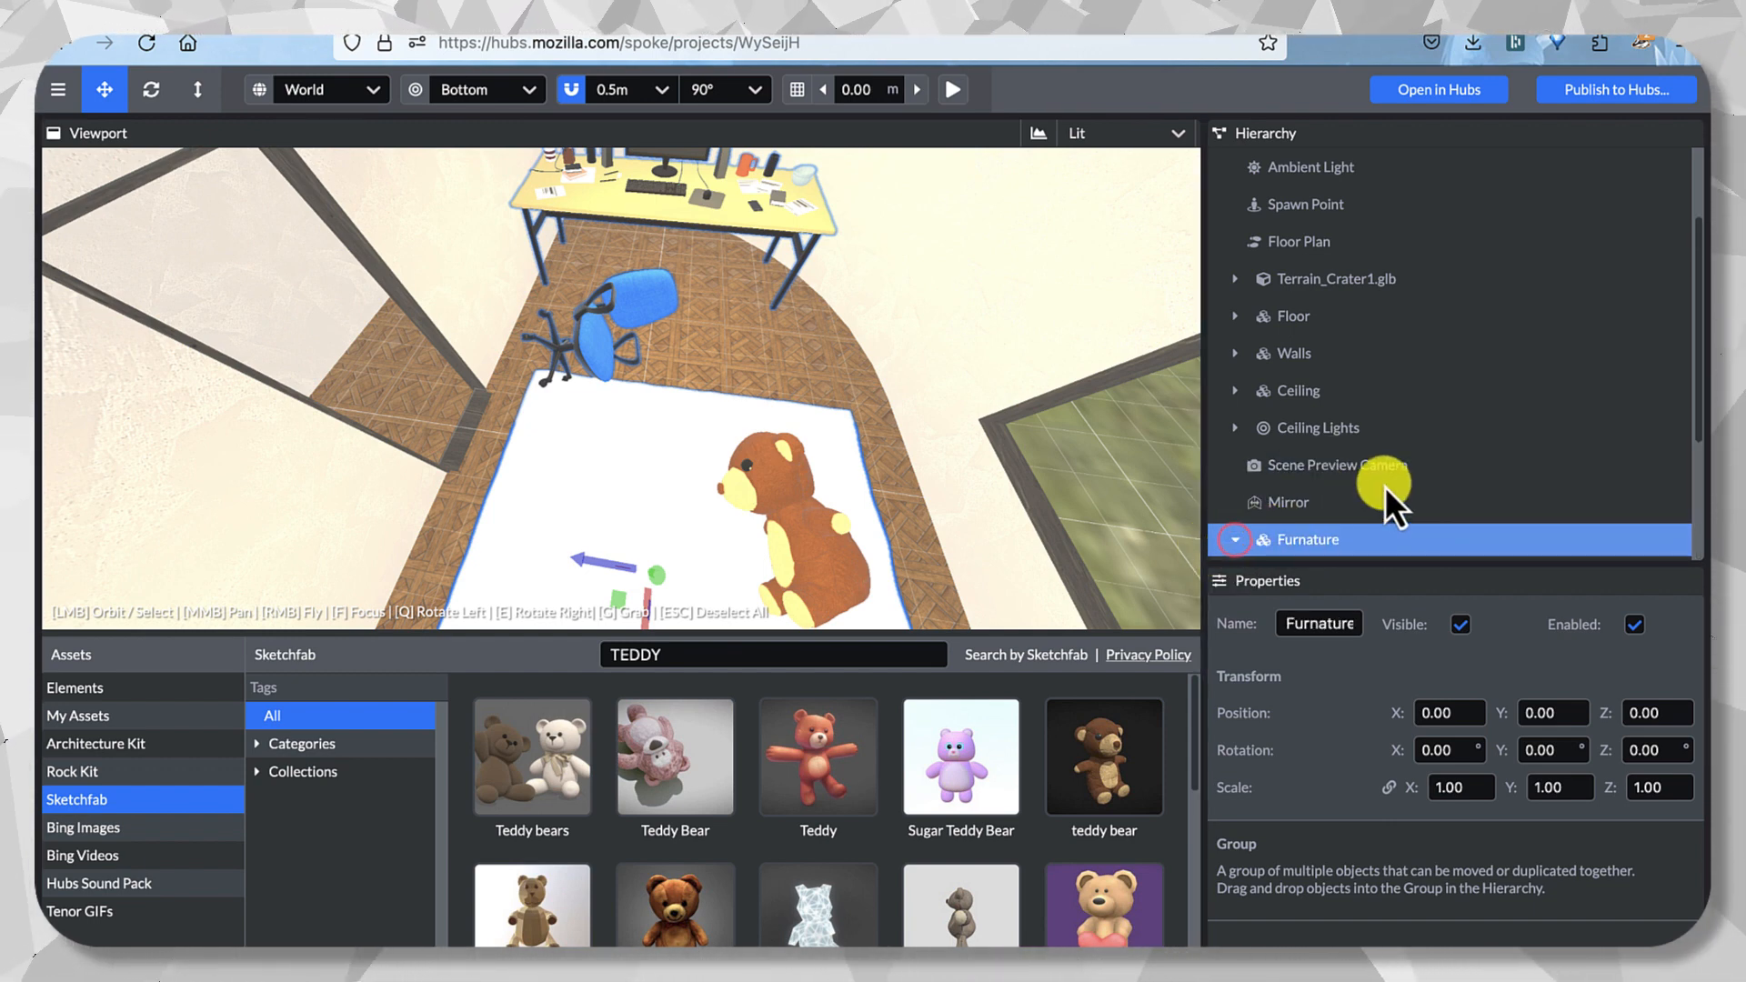
scroll(1383, 477, down, 2)
click(1336, 397)
click(1335, 425)
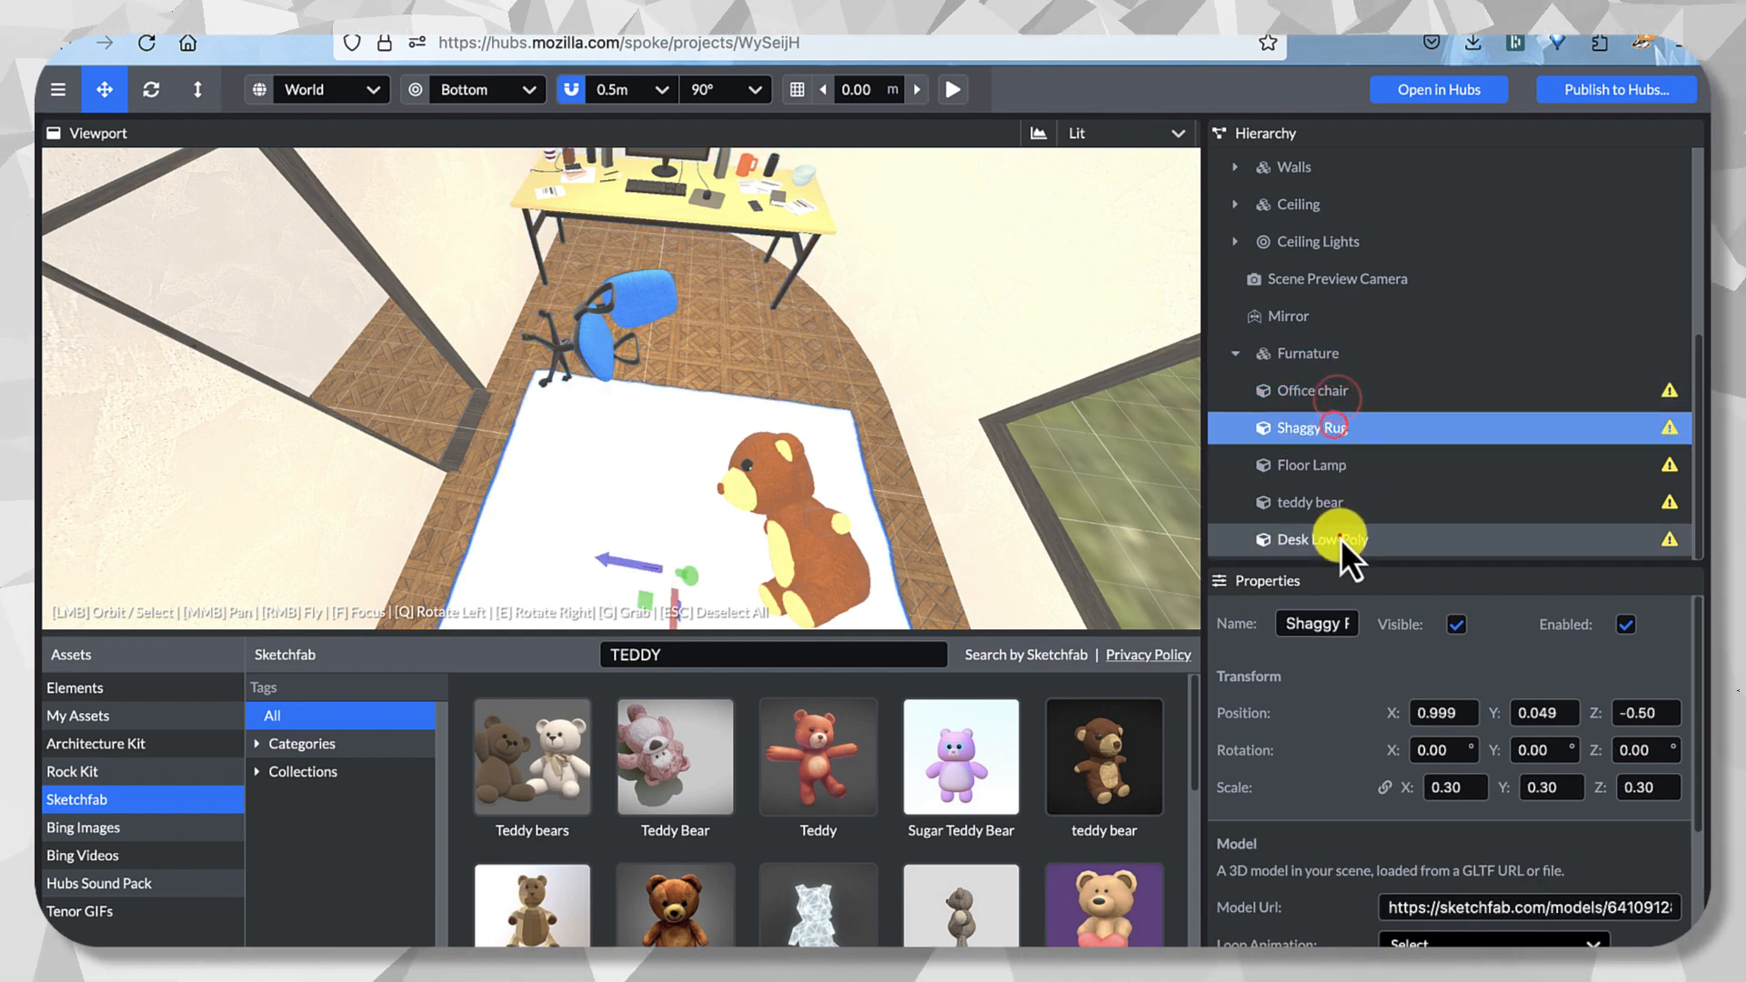
click(1341, 538)
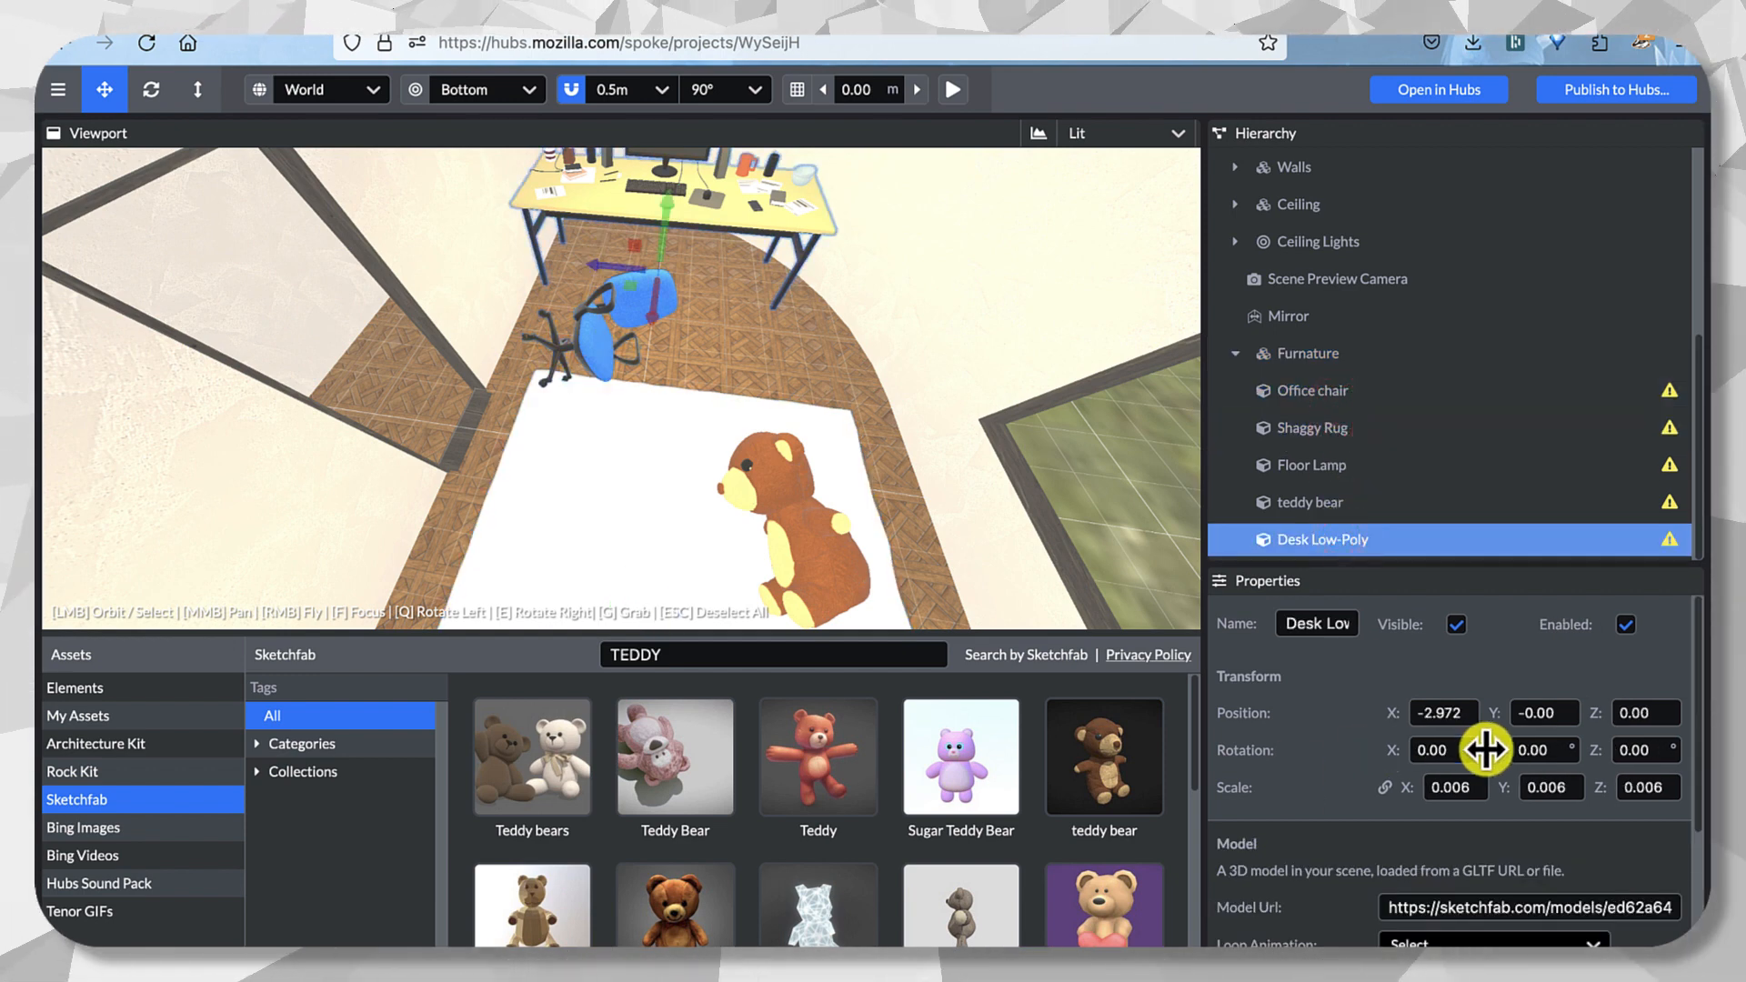
drag(1492, 751, 1278, 717)
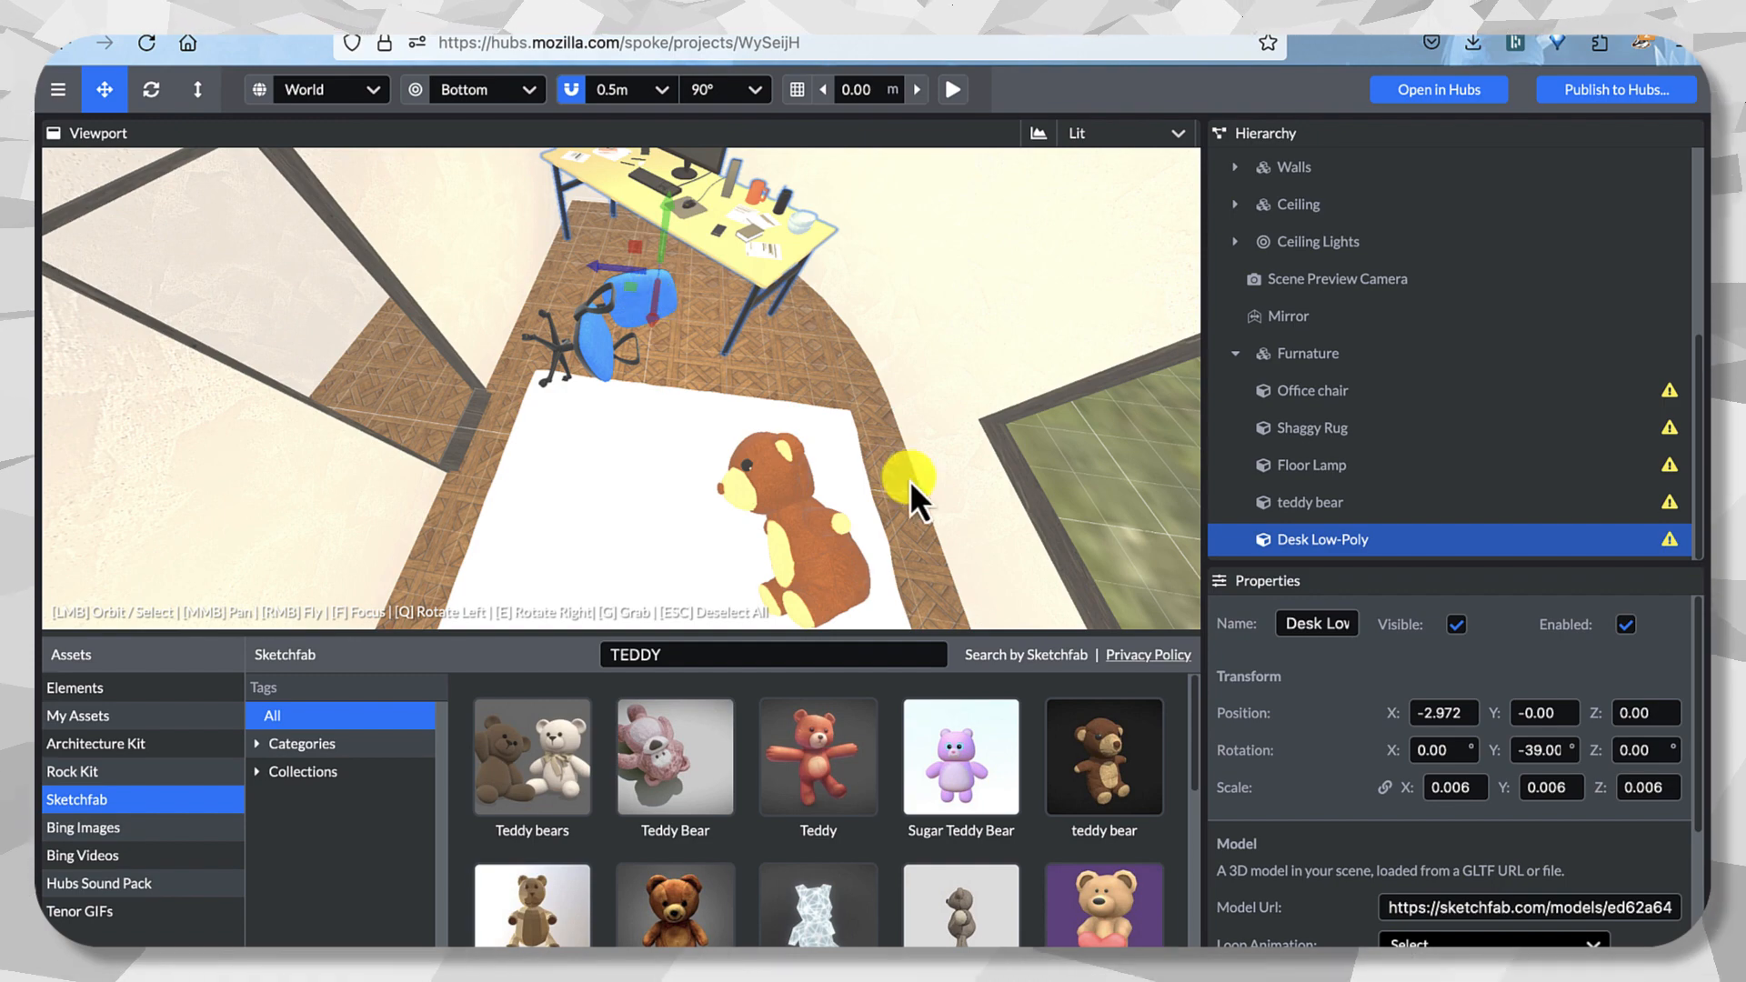
mouse_move(910, 480)
mouse_down()
mouse_move(887, 337)
mouse_move(858, 357)
mouse_move(661, 381)
mouse_move(1006, 434)
mouse_up()
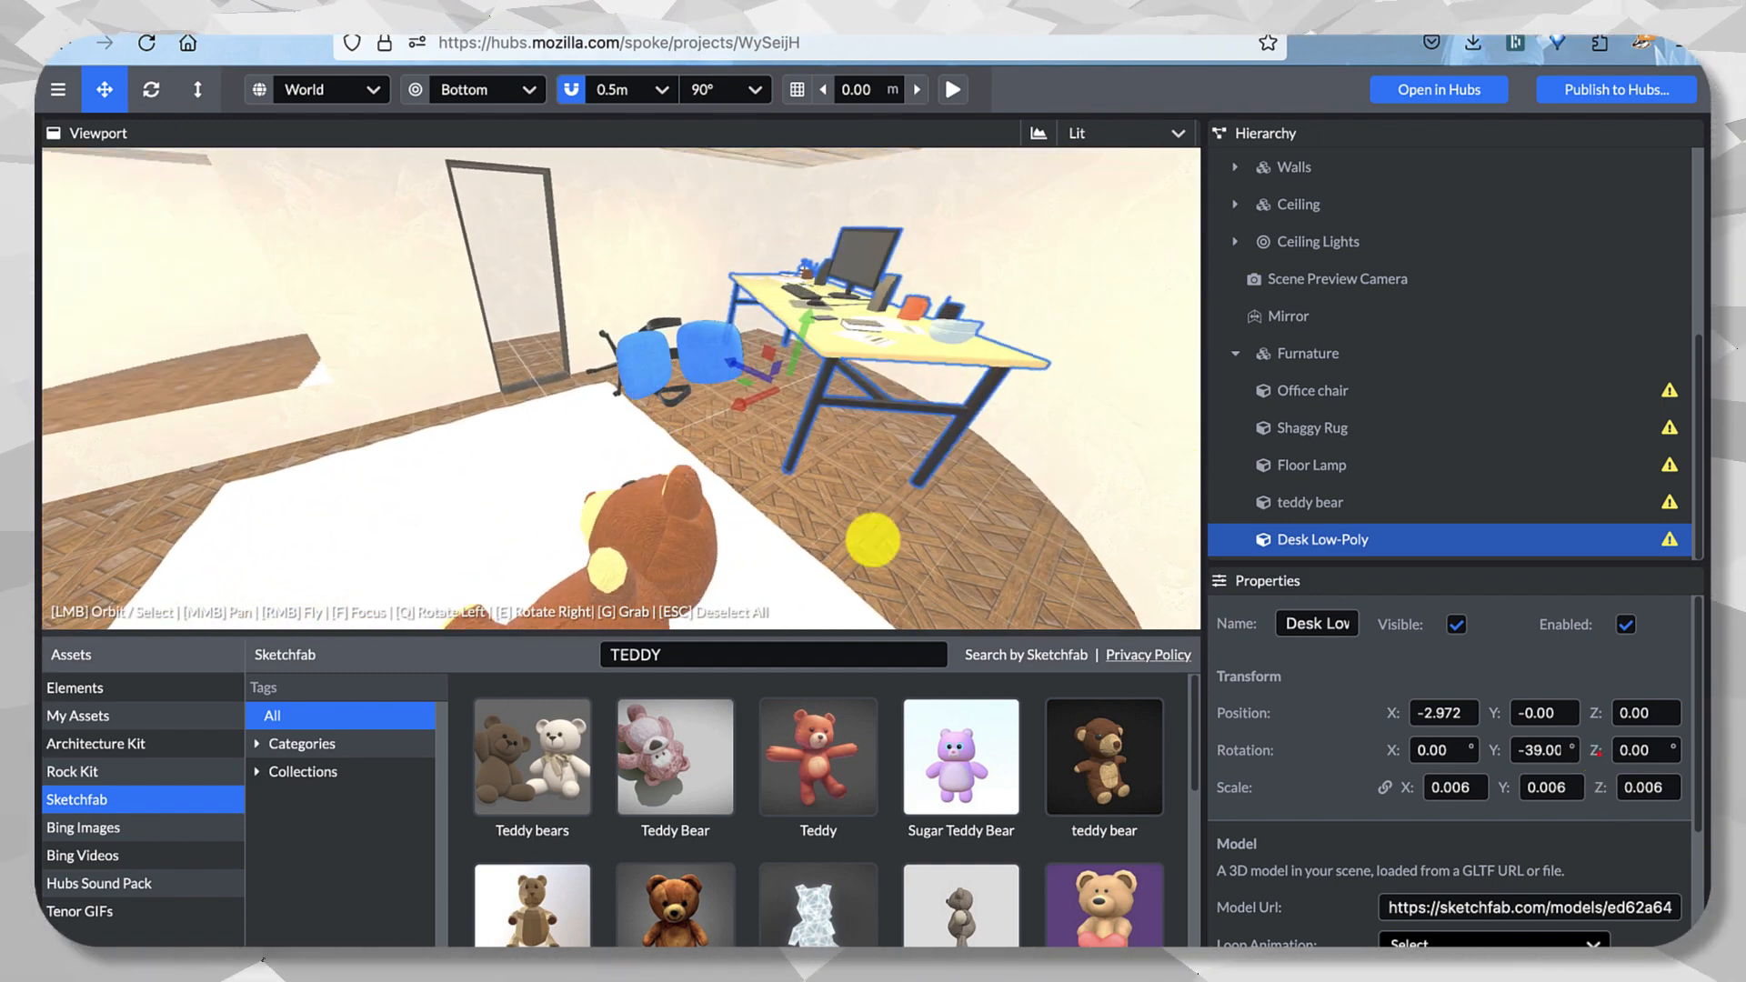
Shift Desk Low-Poly to X -3.467 and Z -0.474, and tilt it to a Z rotation of 17°.
mouse_move(1598, 752)
mouse_down()
mouse_move(1742, 772)
mouse_move(1537, 748)
mouse_move(1624, 746)
mouse_up()
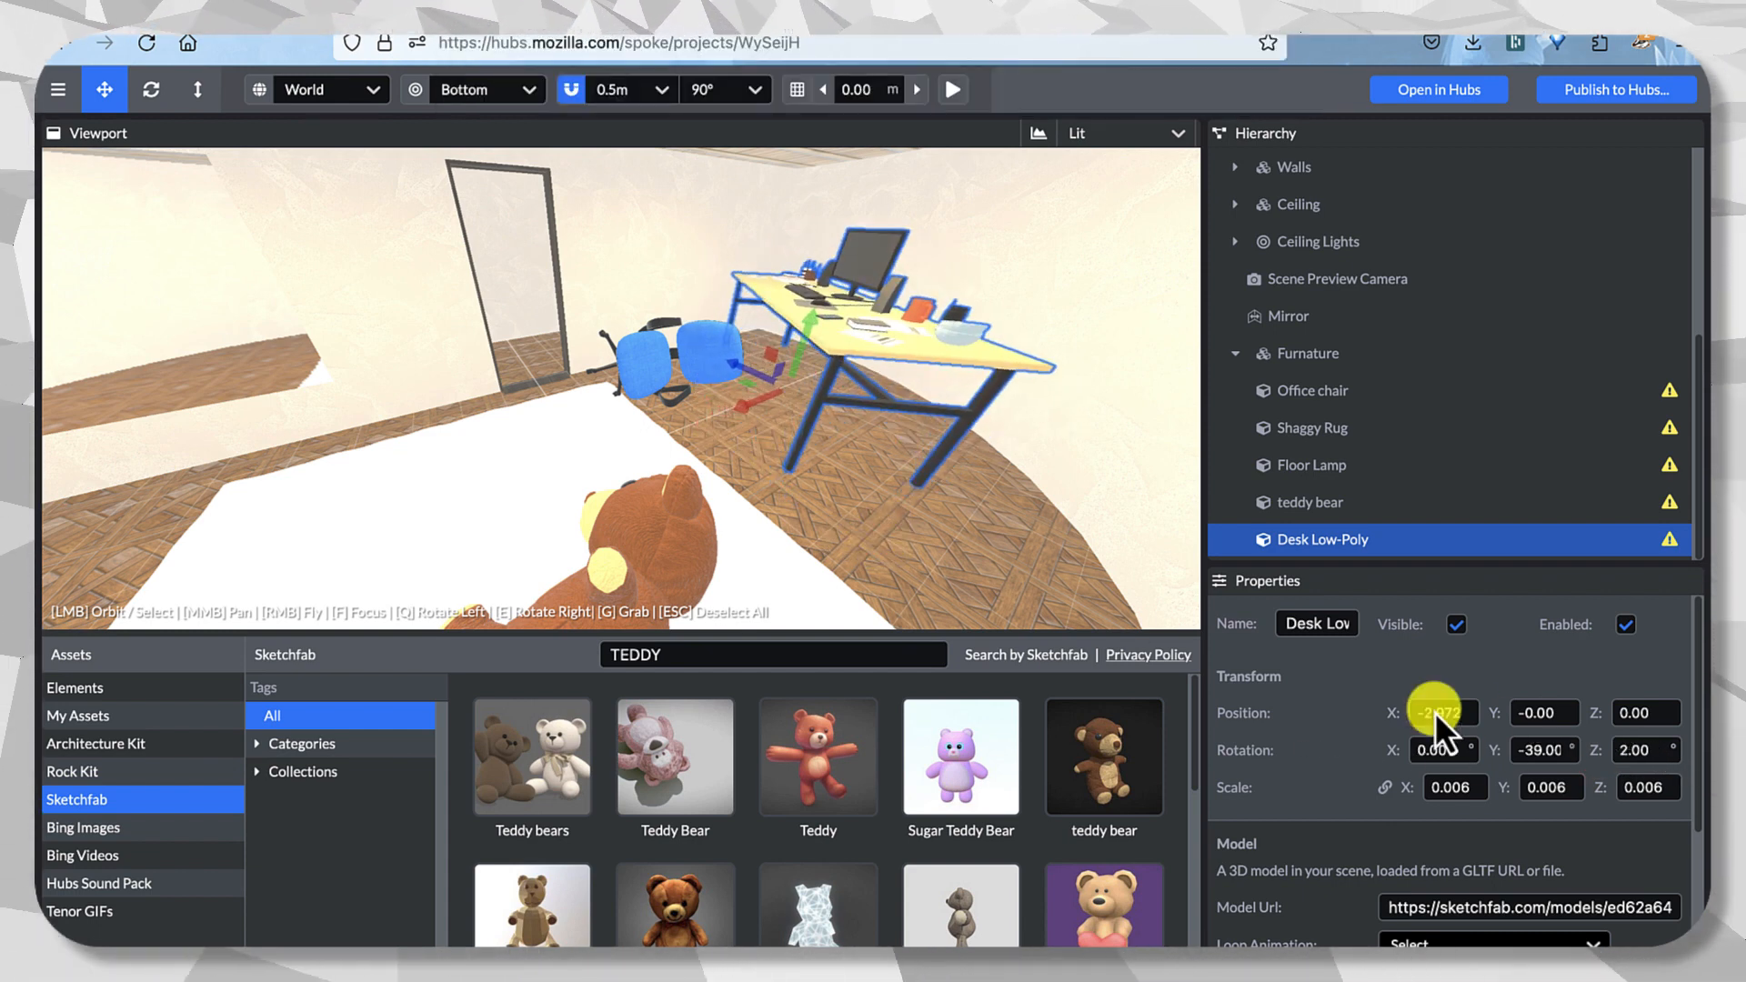
drag(737, 385, 801, 386)
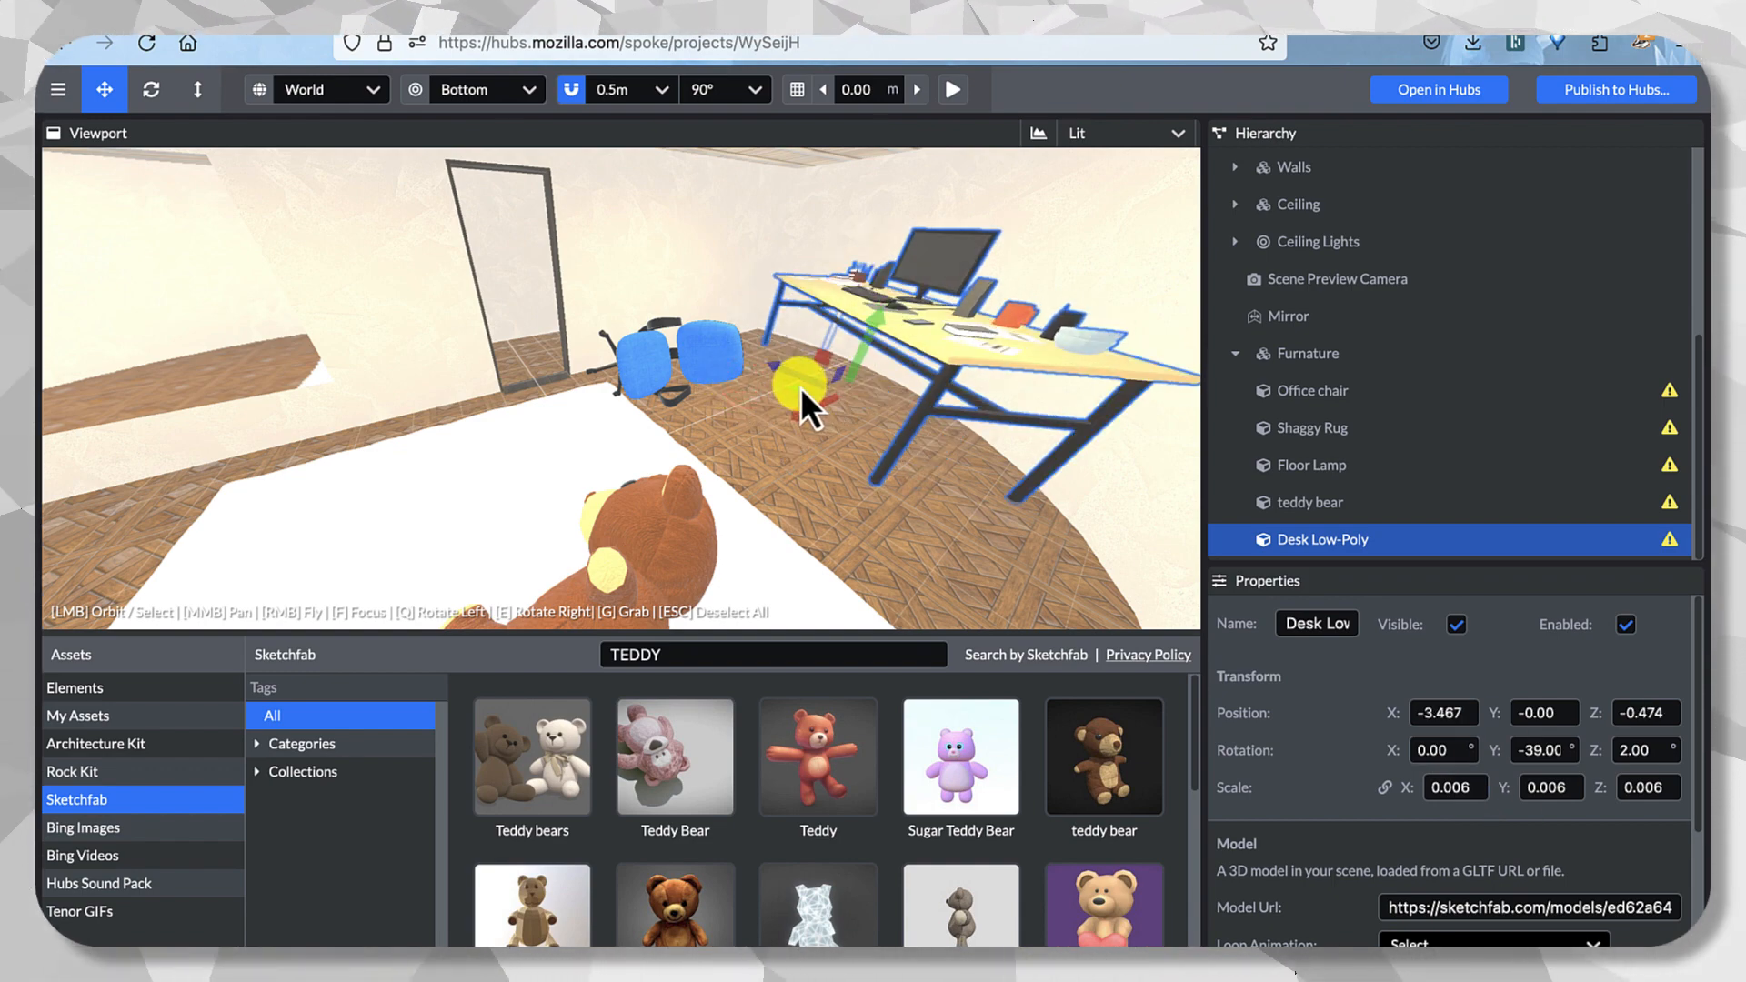
mouse_move(728, 319)
mouse_down()
mouse_move(904, 298)
mouse_move(695, 329)
mouse_up()
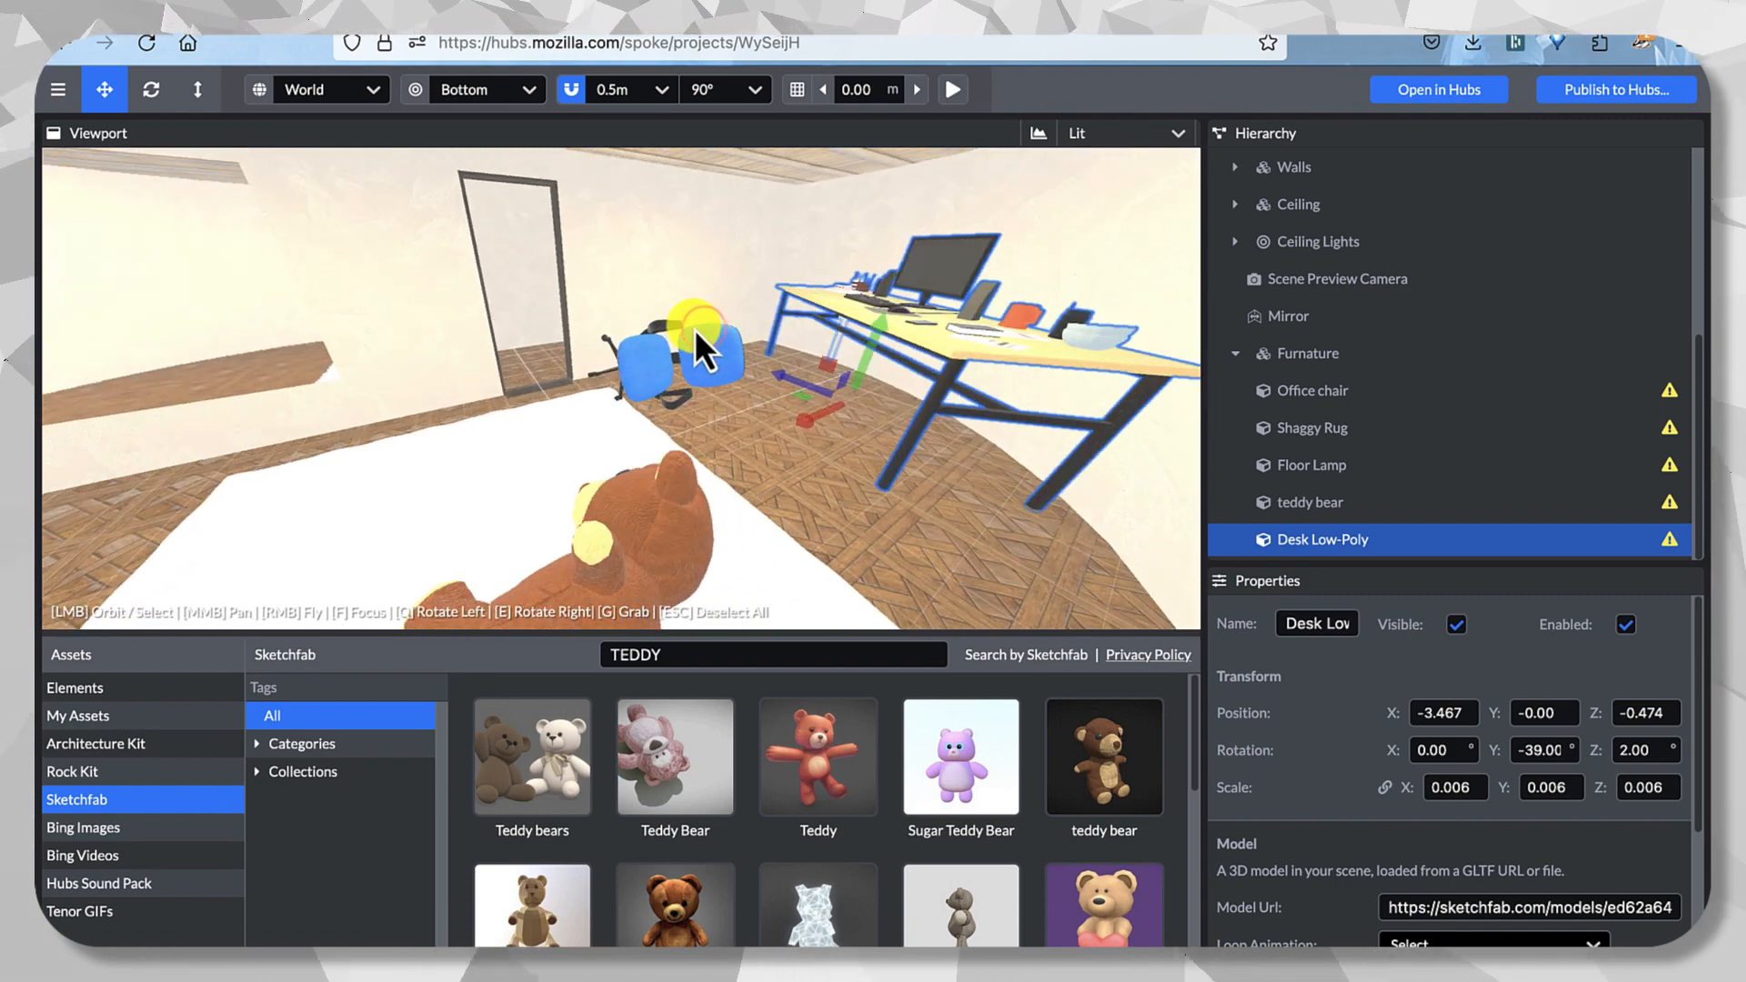
drag(1594, 751, 1674, 765)
drag(1165, 577, 920, 444)
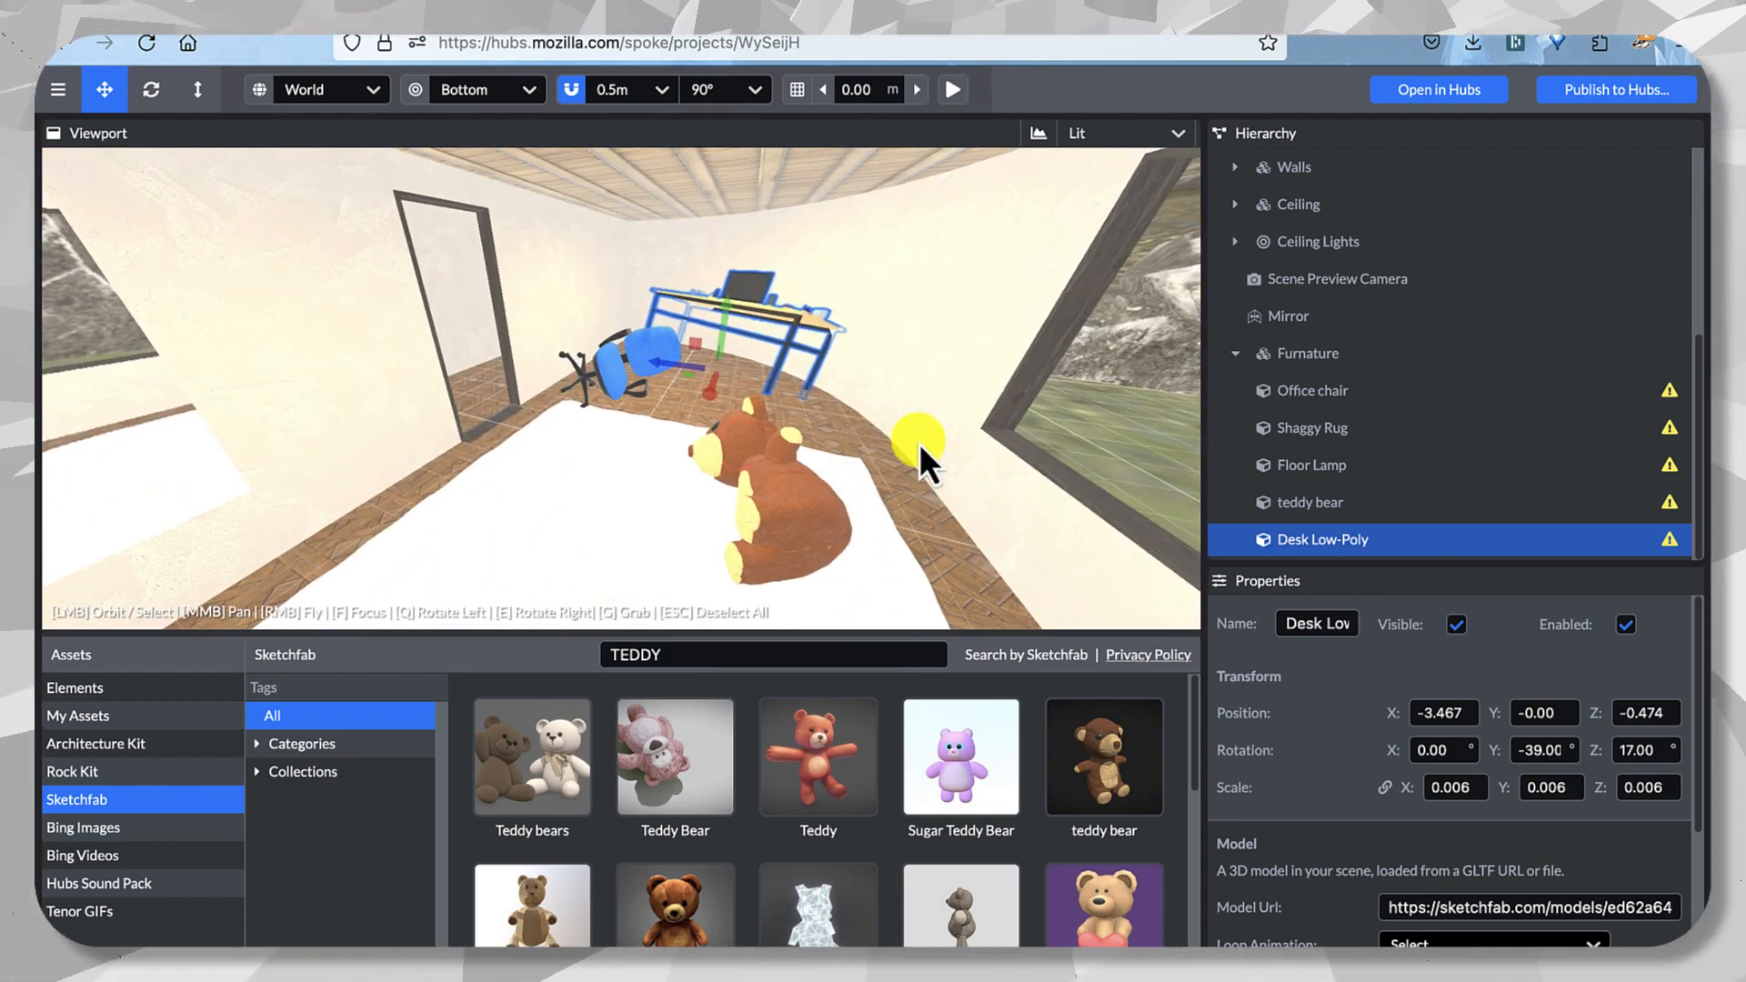
Turn the Shaggy Rug to a Y rotation of -18° so it lies askew in the room.
click(1340, 435)
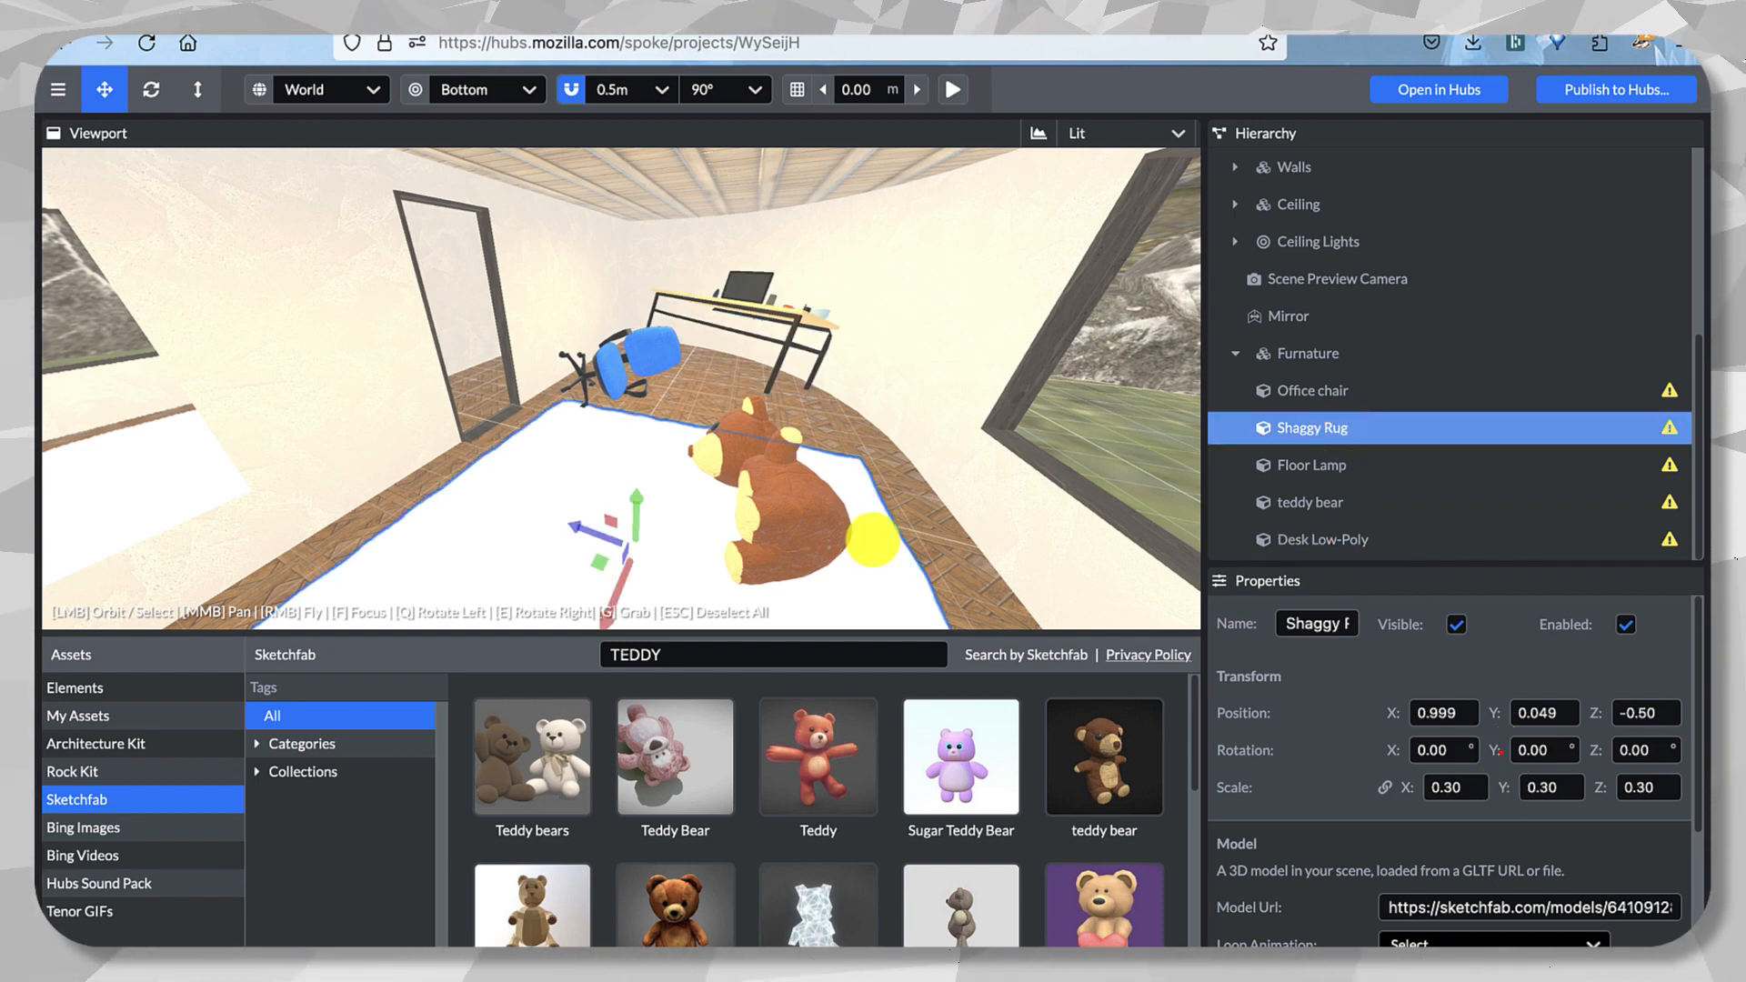
drag(1499, 753, 1412, 728)
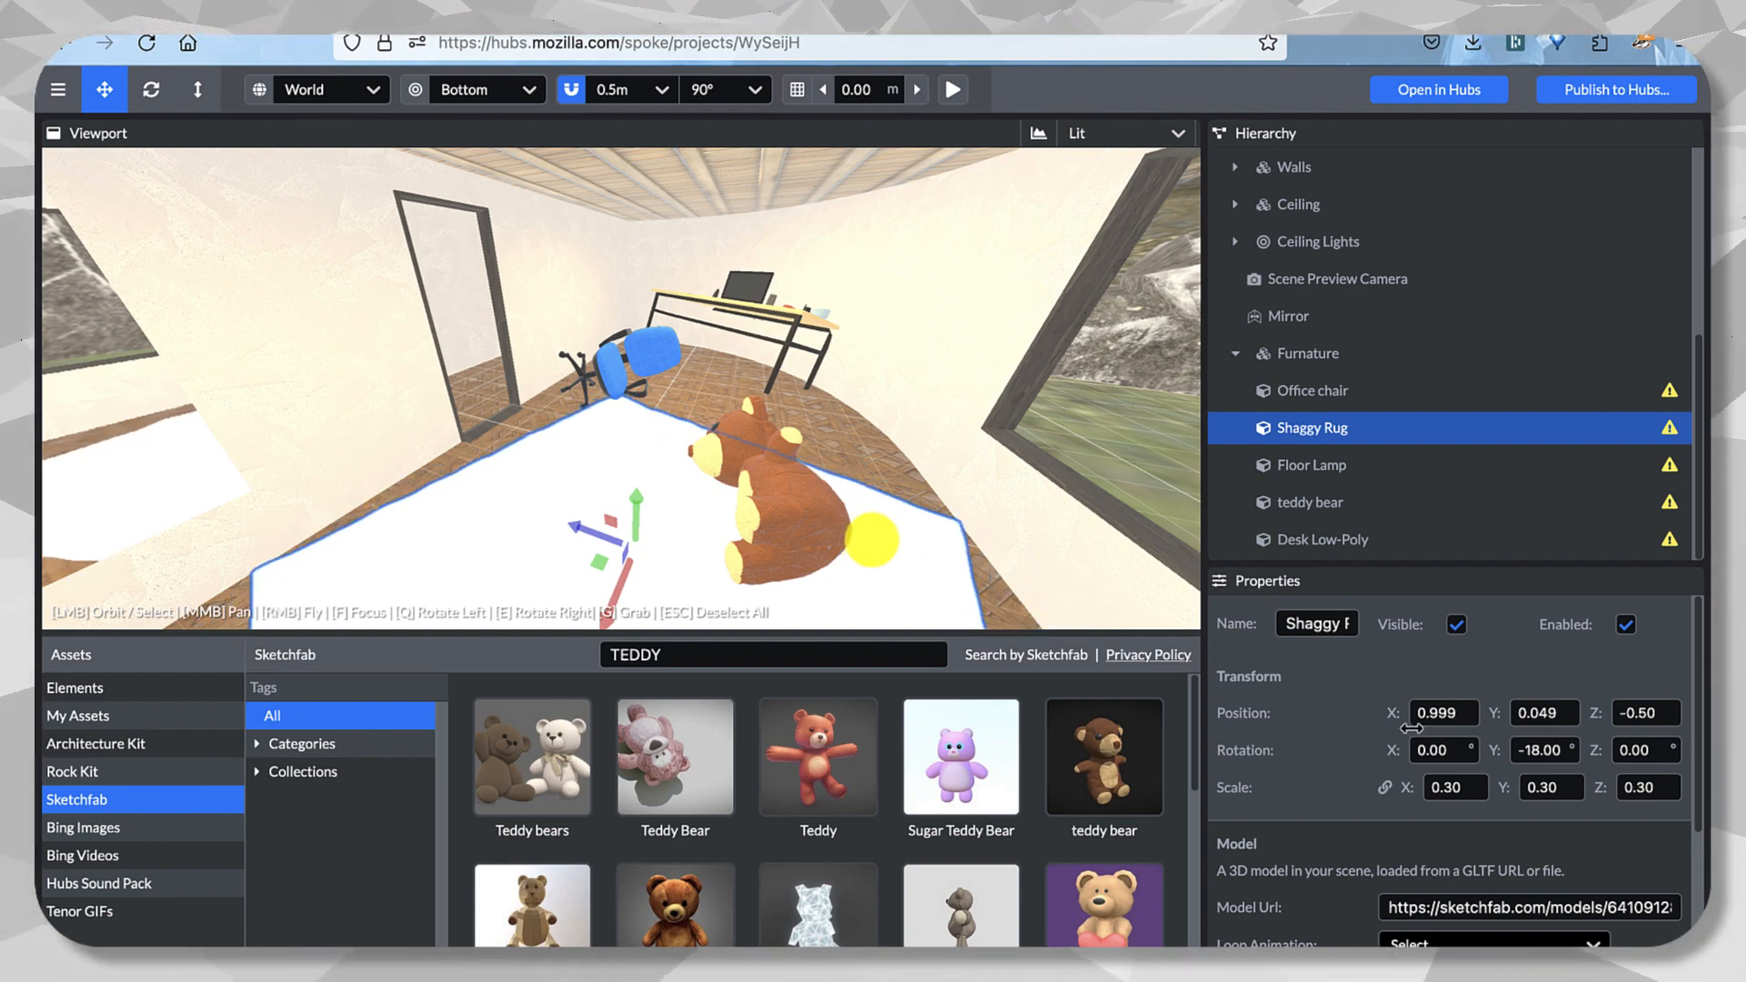
drag(858, 461, 1308, 427)
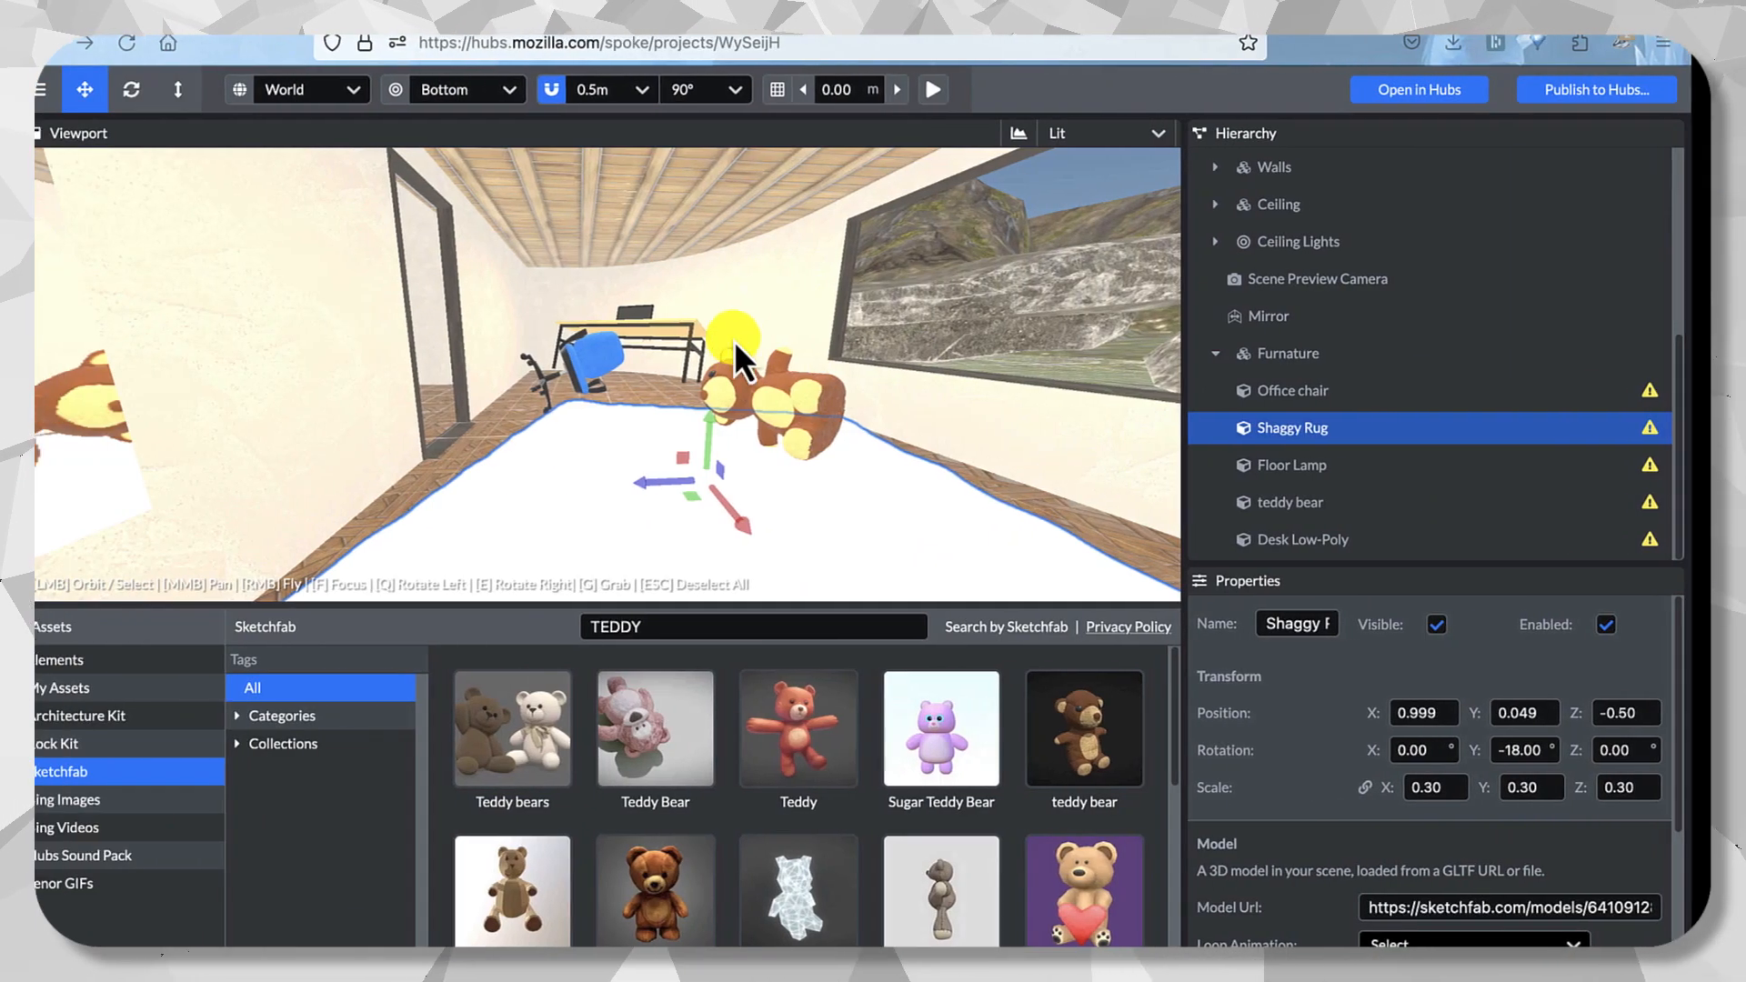
Set the Hemisphere Light's intensity to 5 cd.
scroll(1322, 264, up, 3)
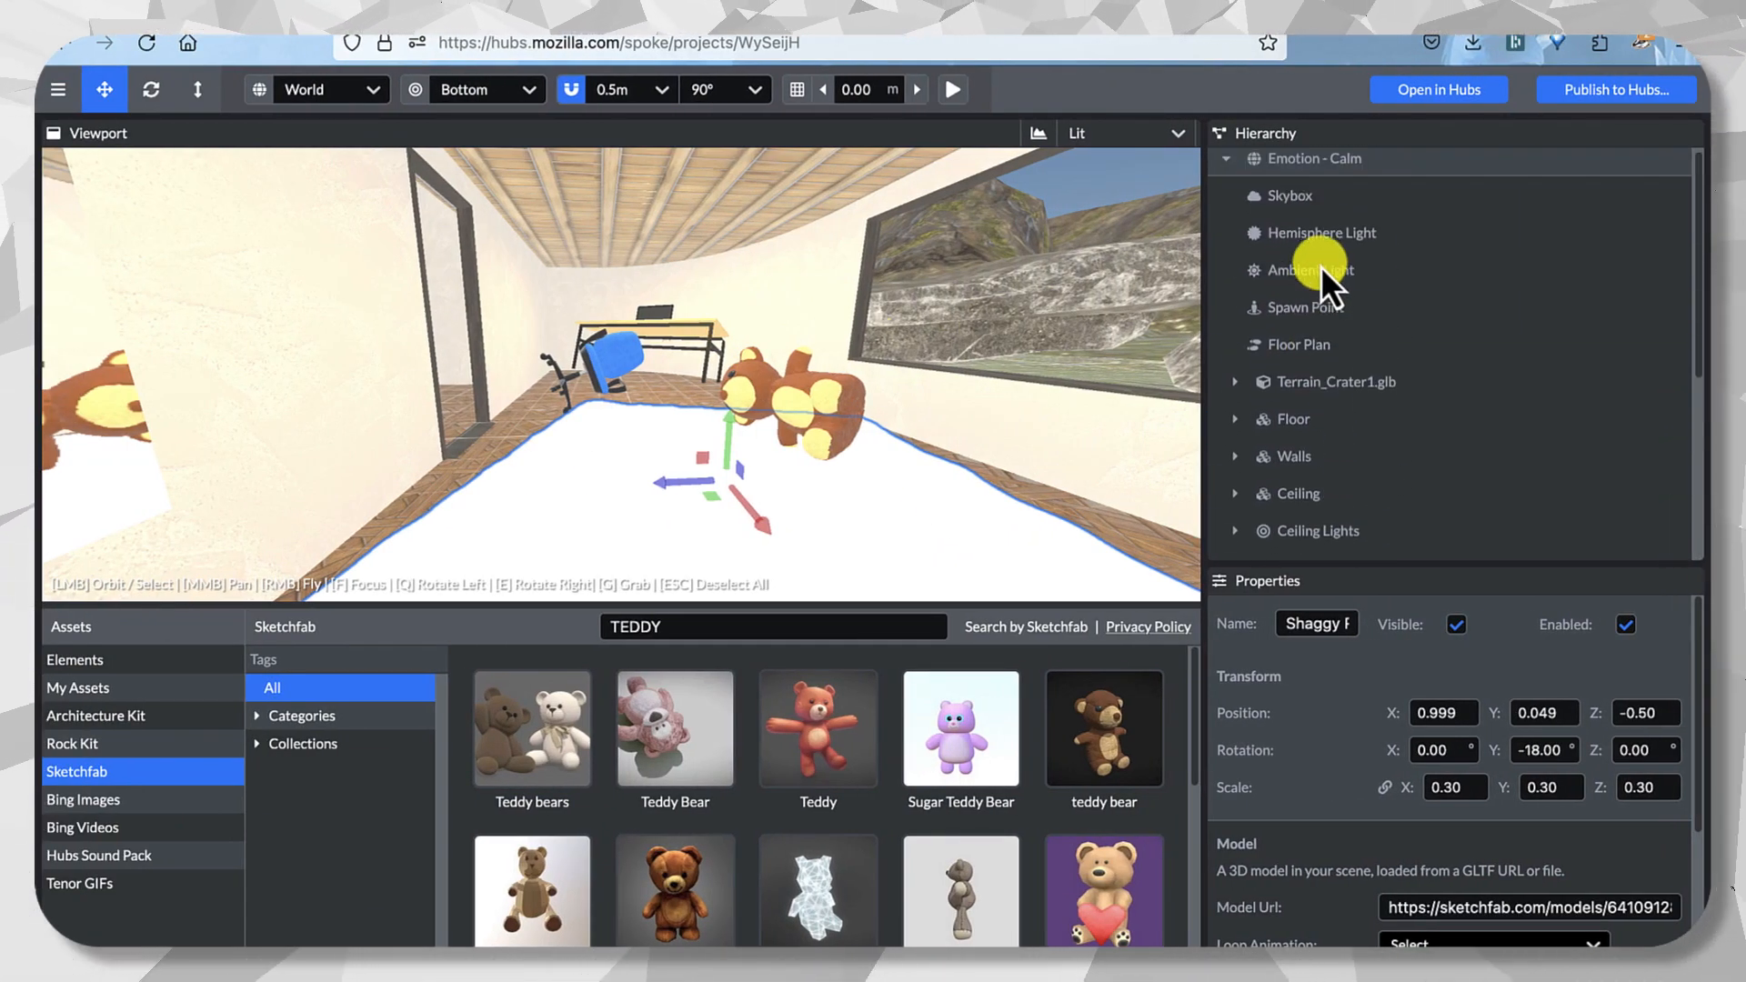
click(1359, 239)
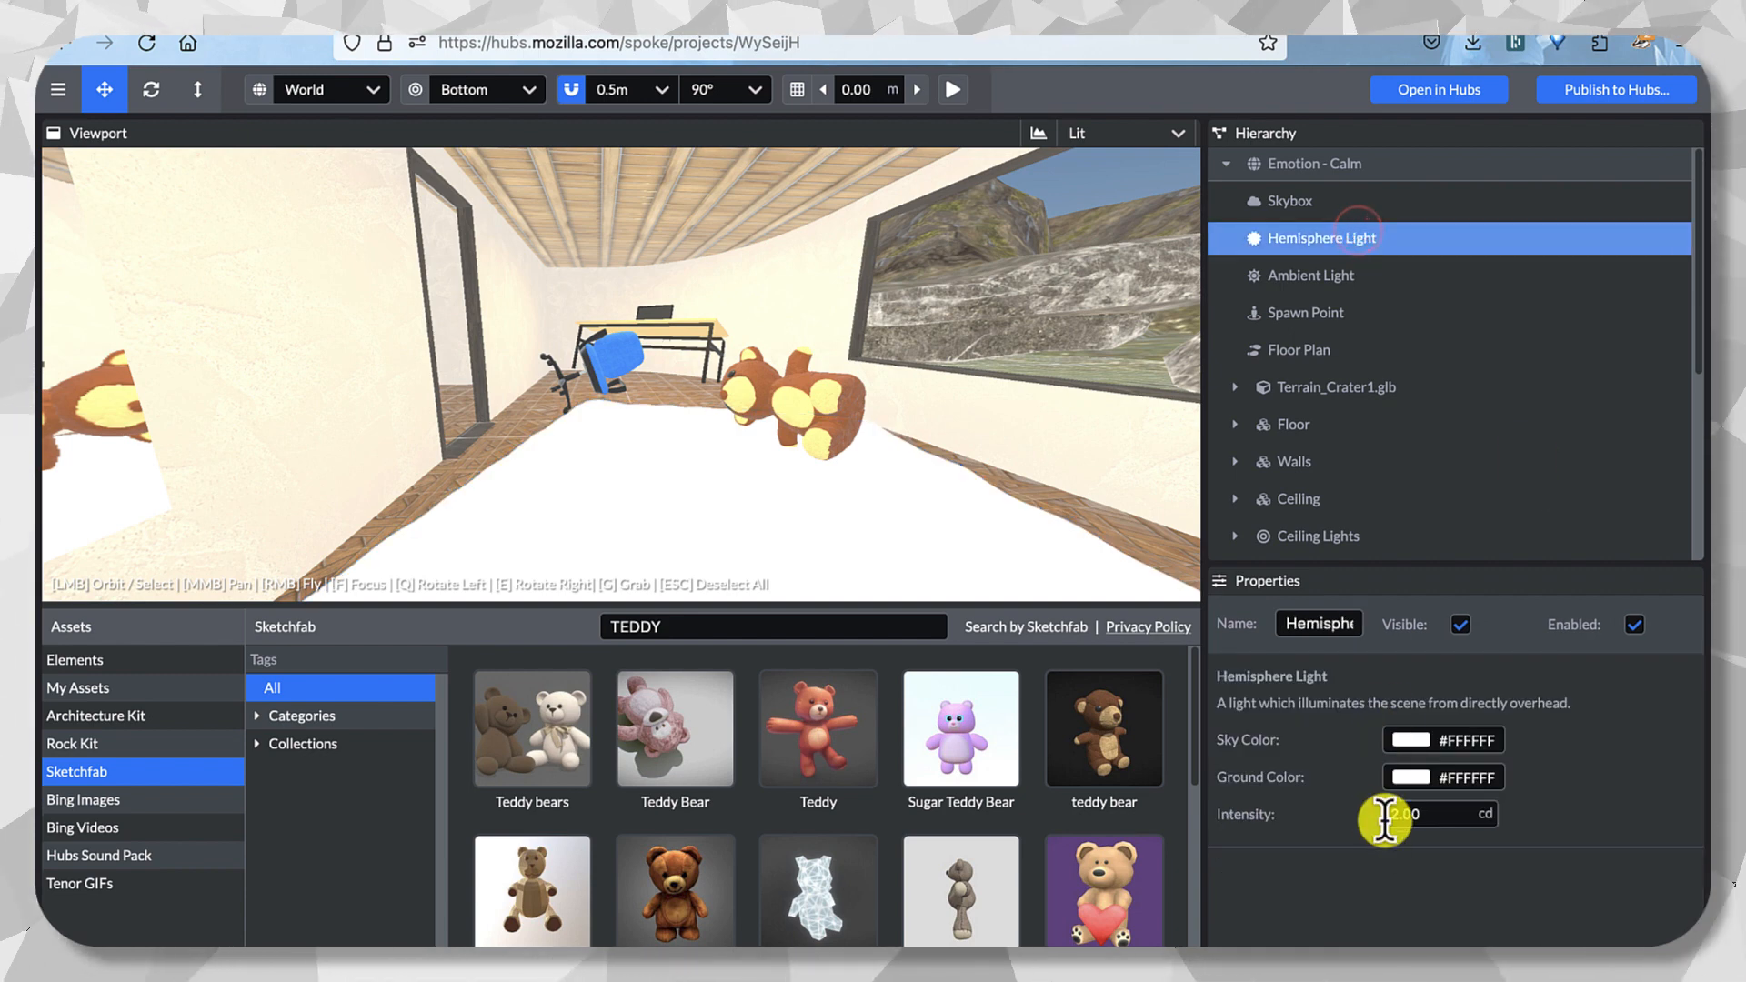
click(1419, 813)
key(BackSpace)
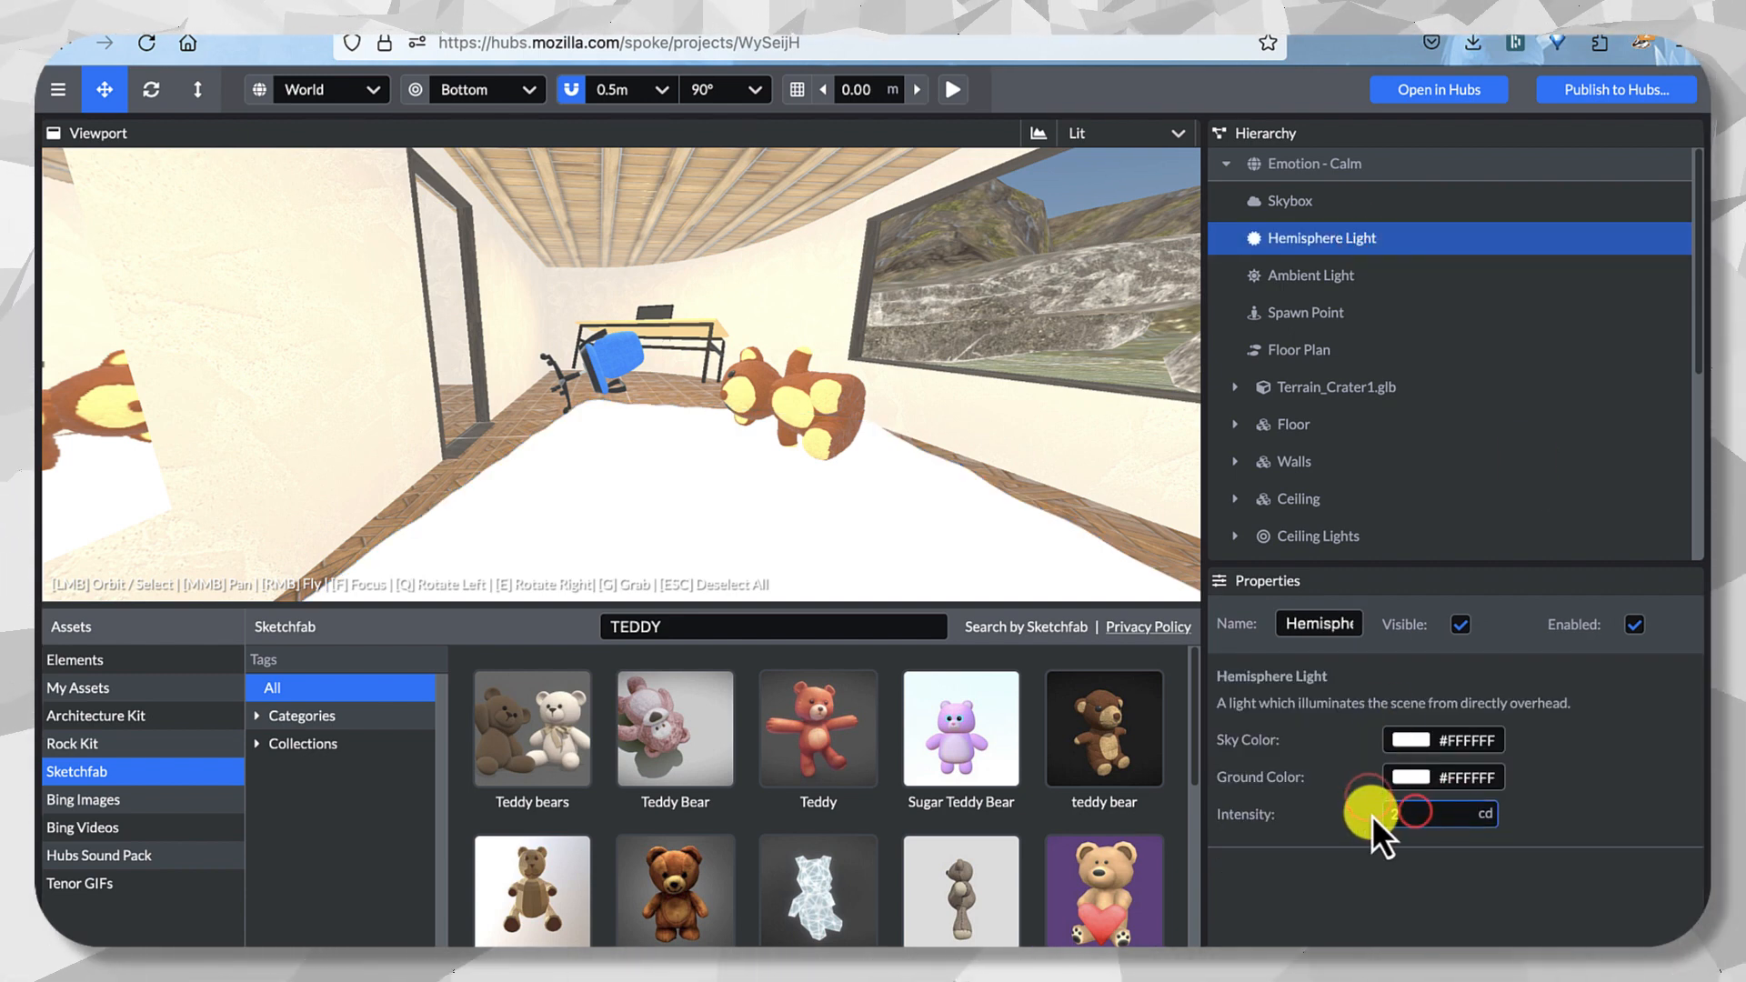
text(5)
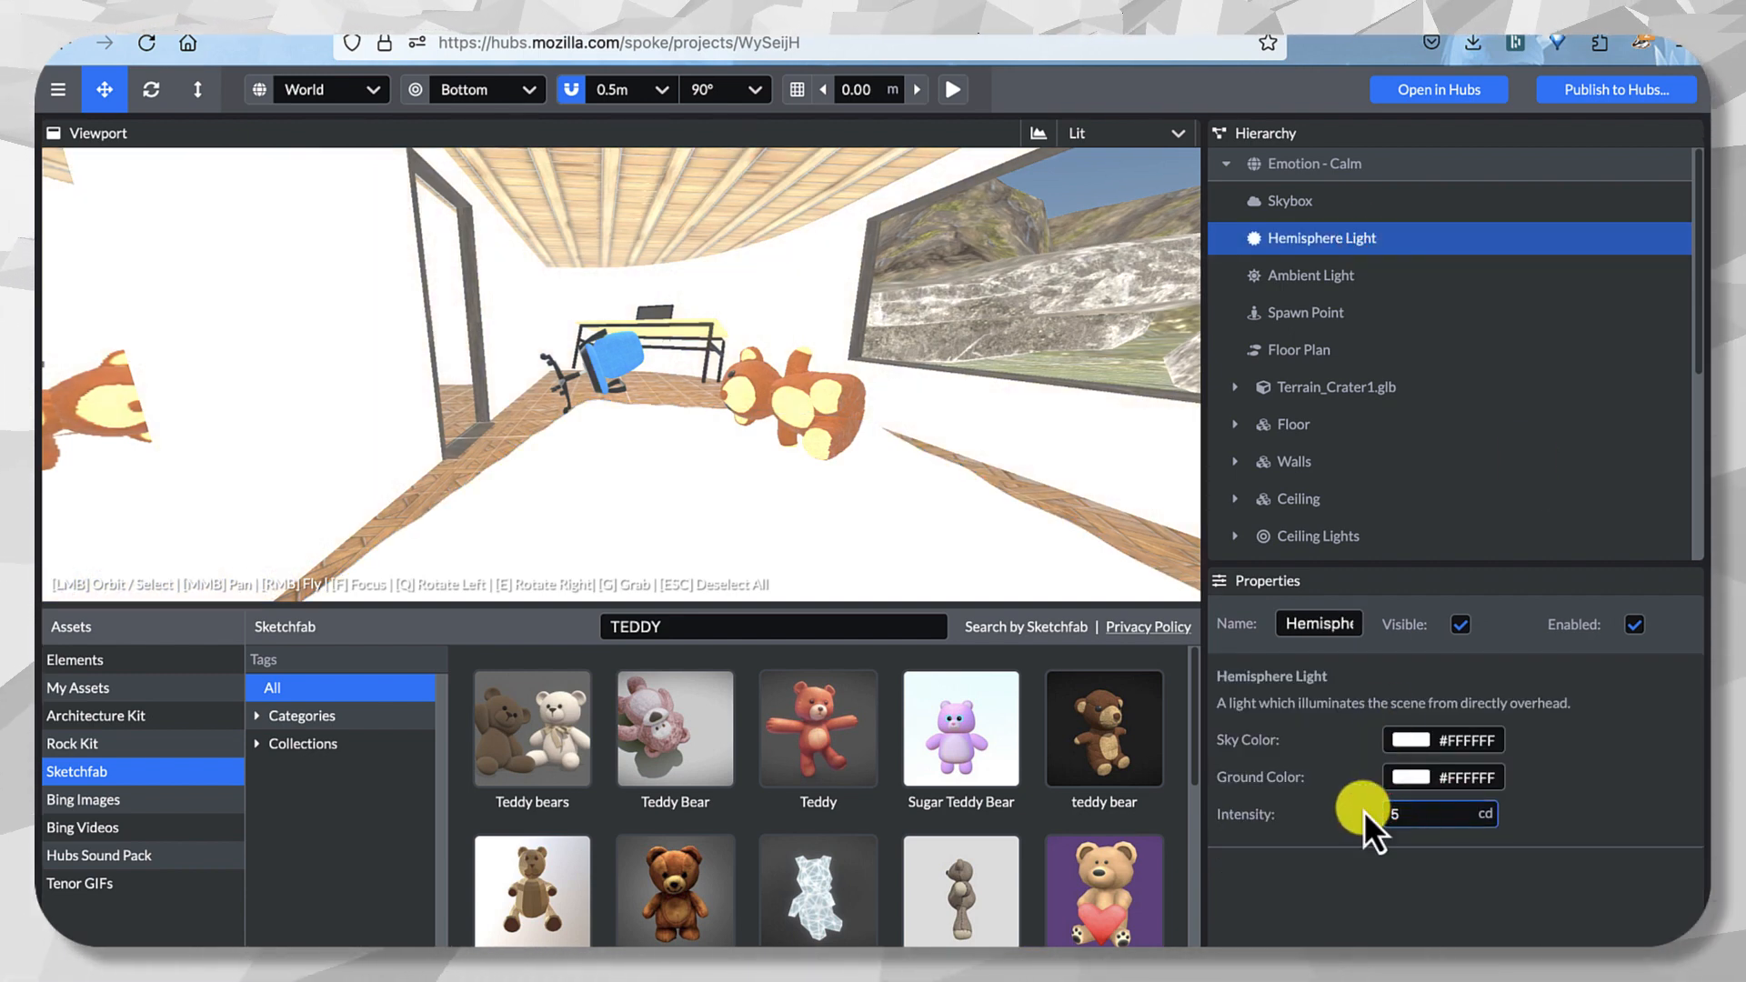
Set the Ambient Light's intensity to 5 cd.
click(1429, 278)
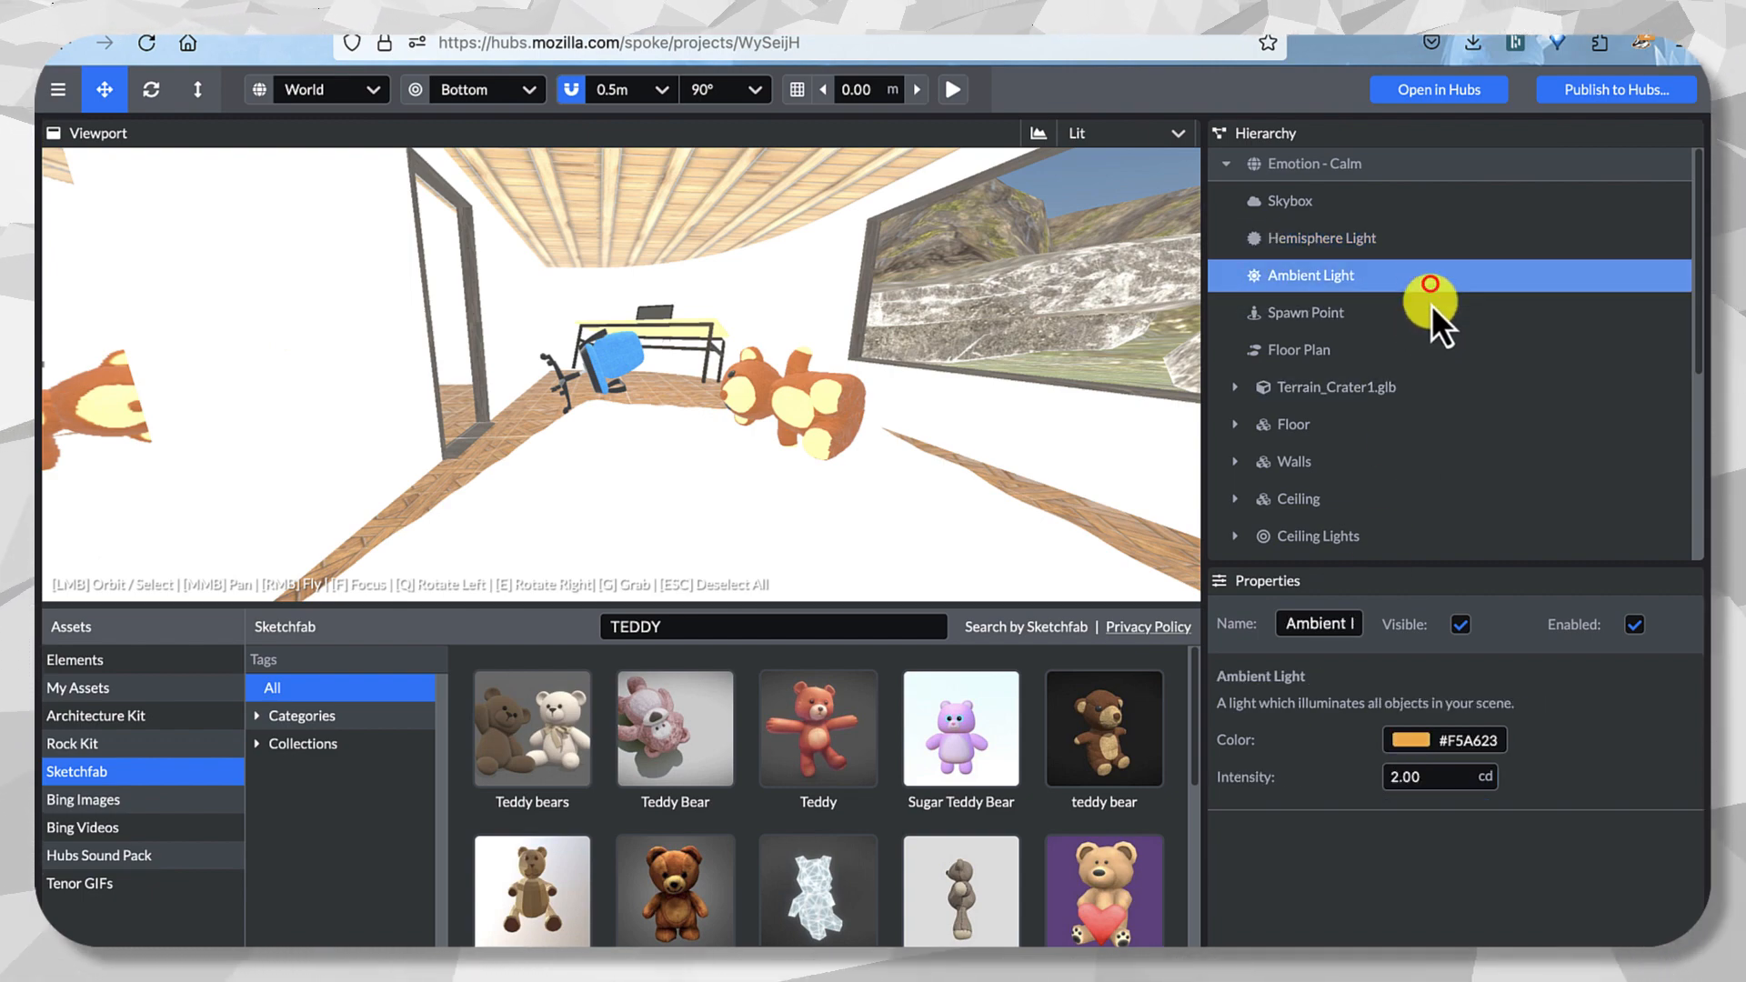
click(1445, 782)
text(5)
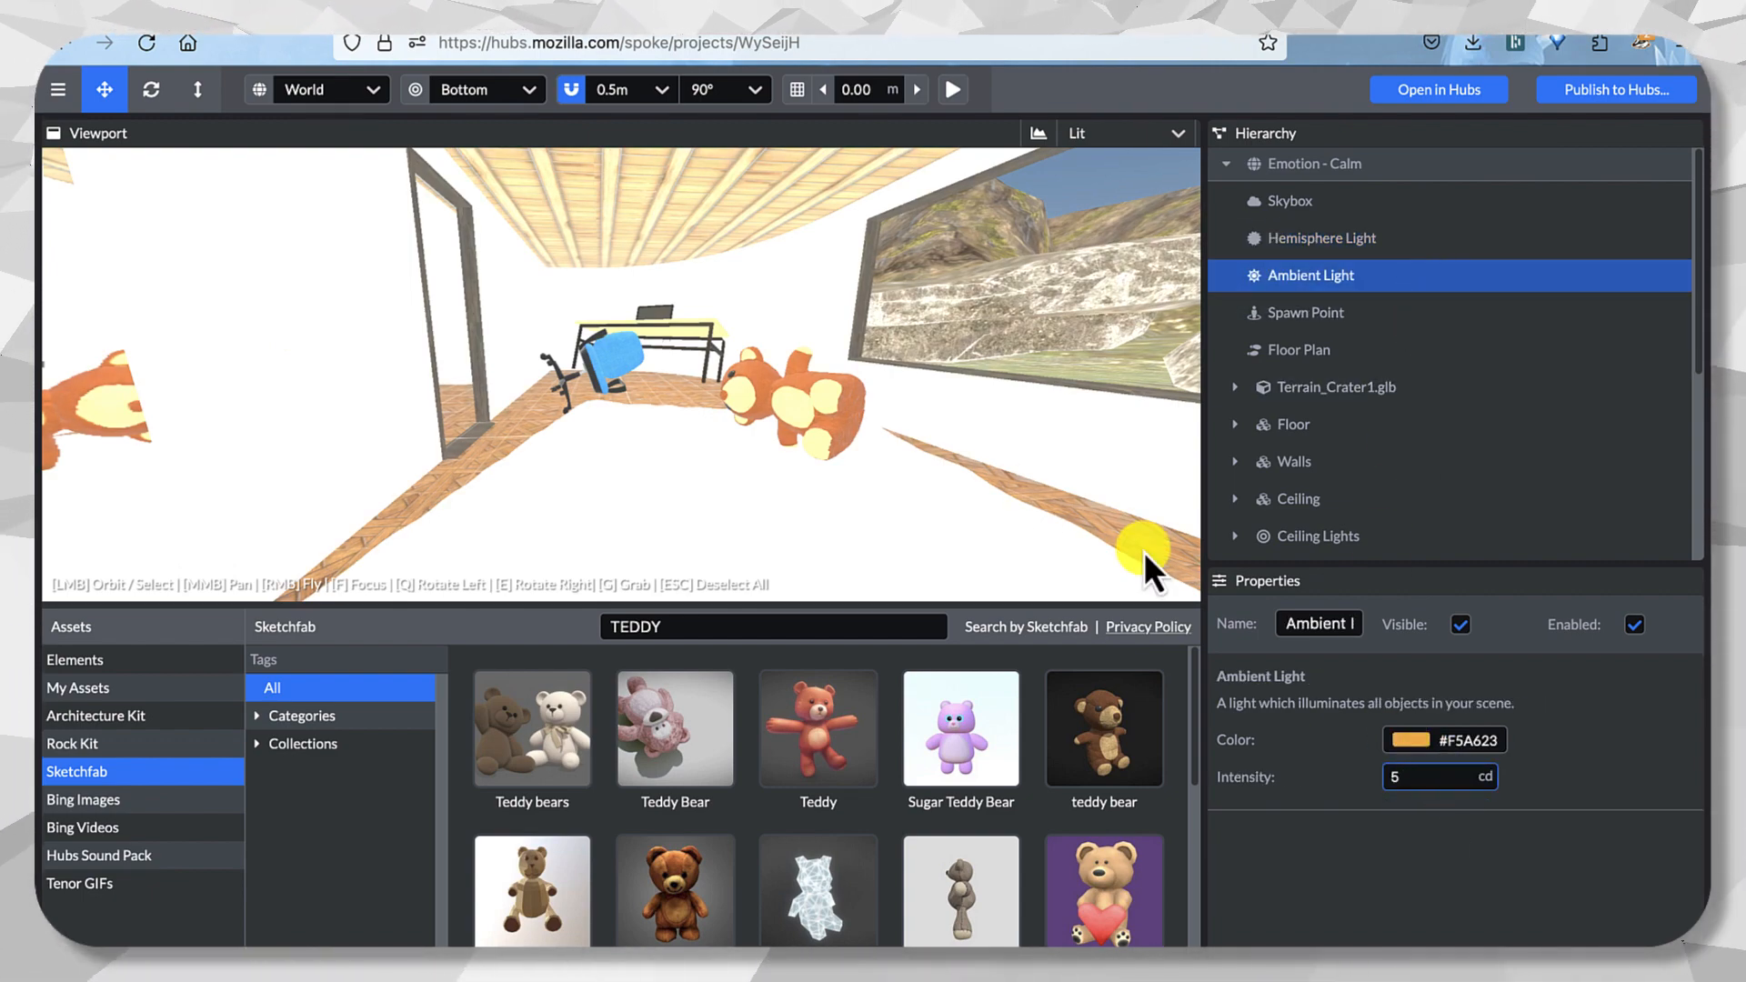
drag(1144, 552, 1028, 455)
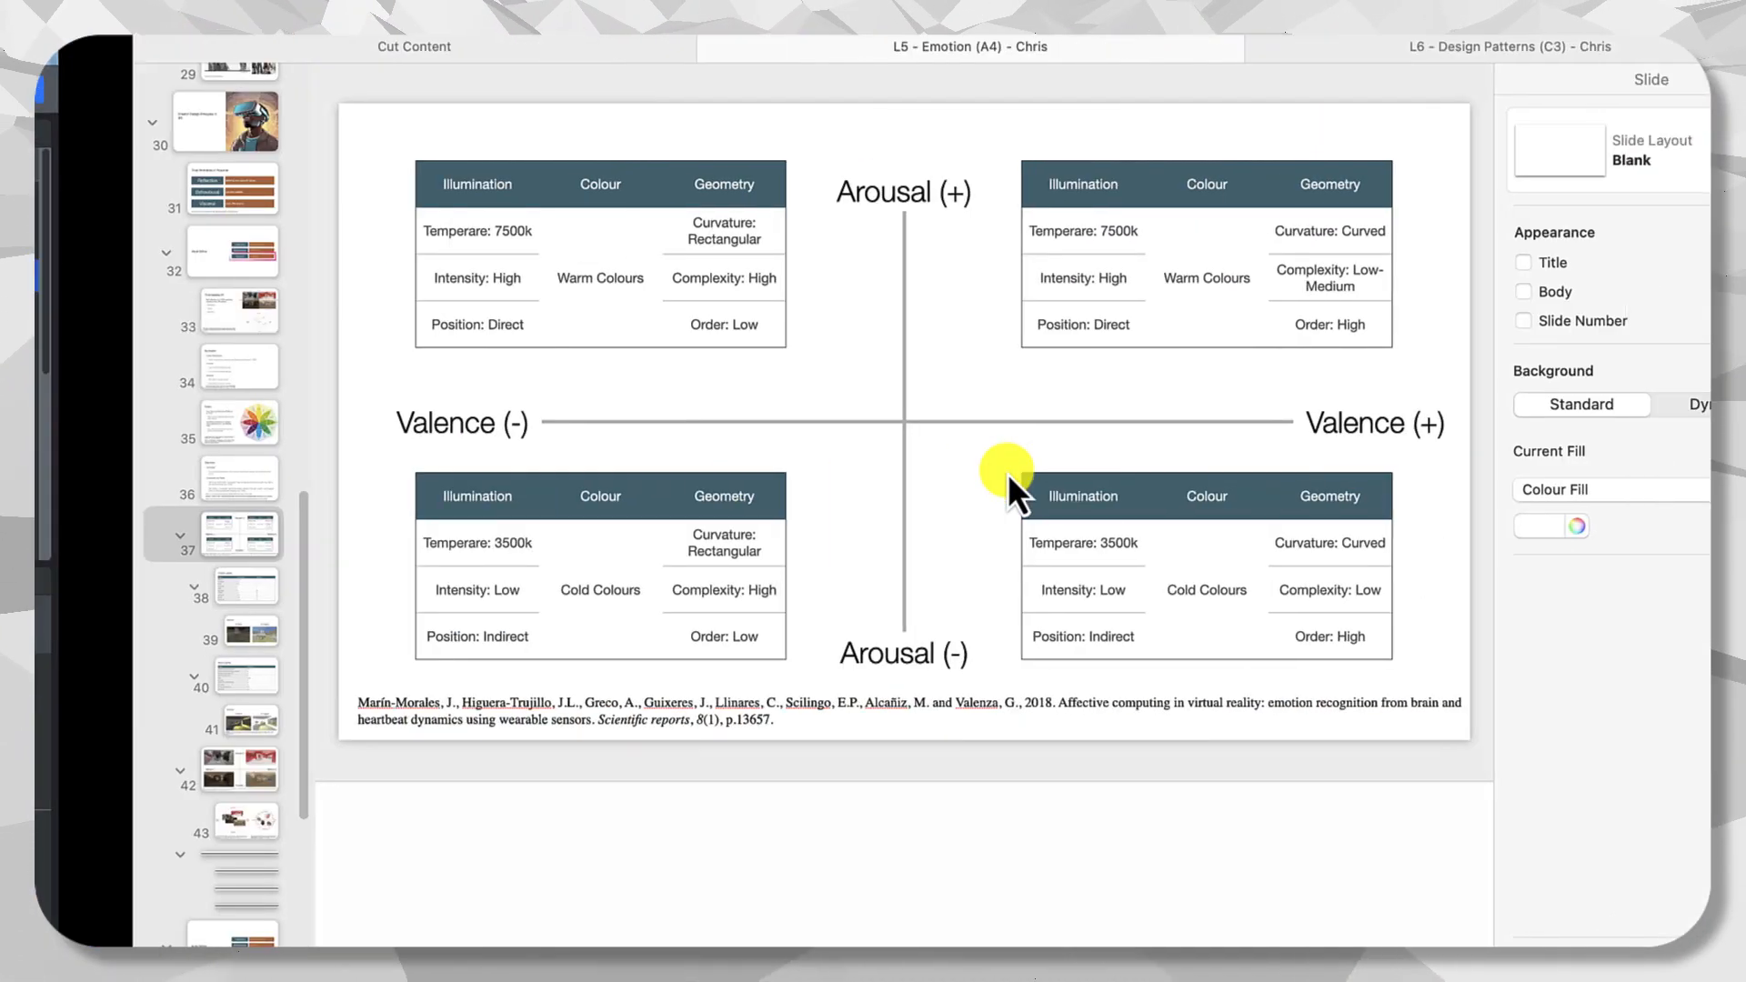
Consult the Outdoor Lighting and Interior Lighting tables in the L5 - Emotion slides, and return to the Spoke scene.
click(132, 591)
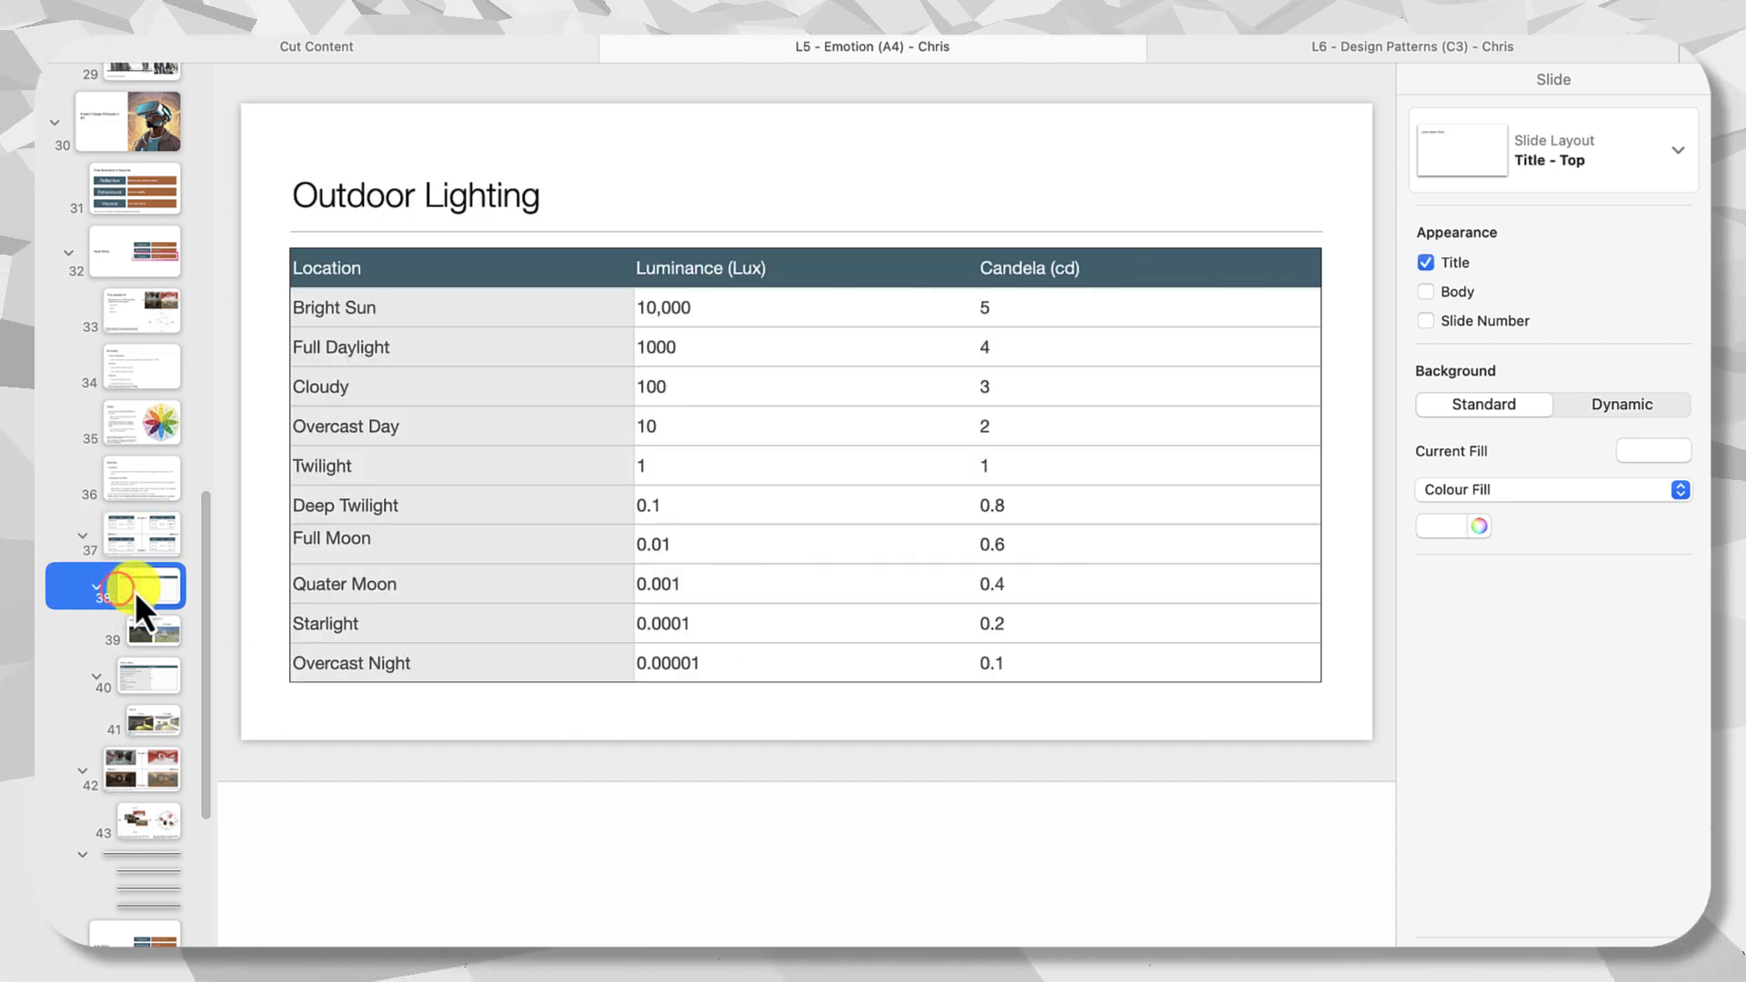
click(141, 664)
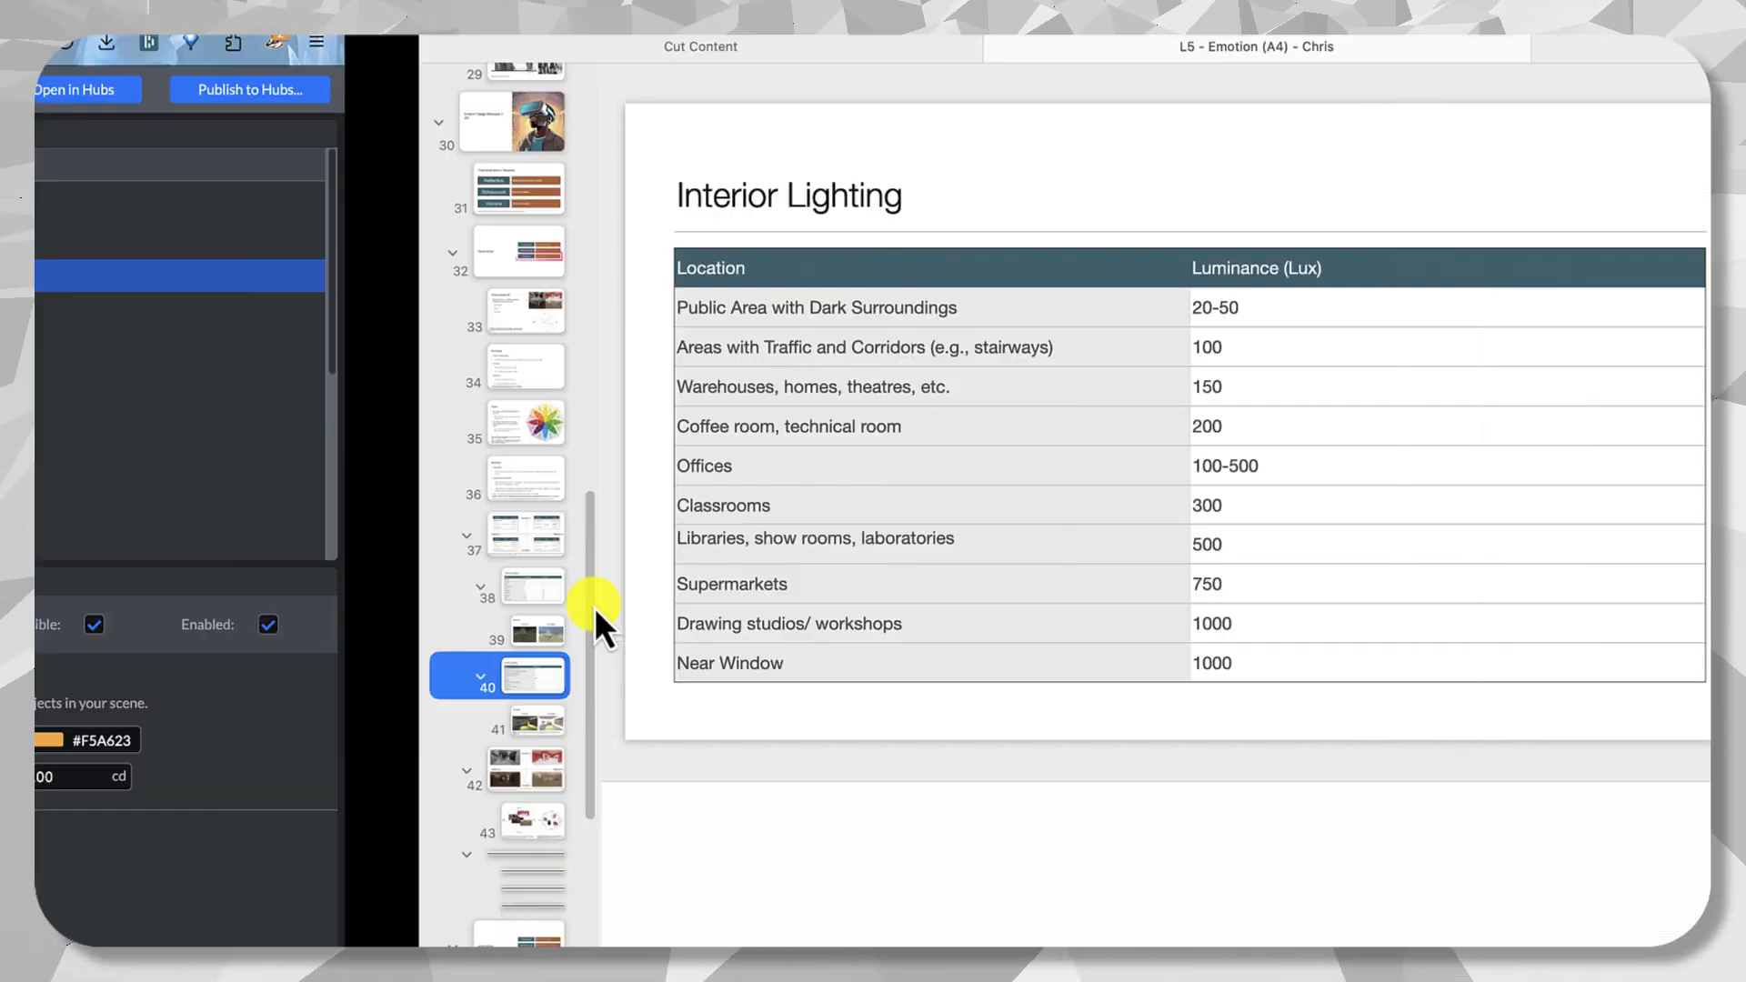
drag(800, 455, 689, 441)
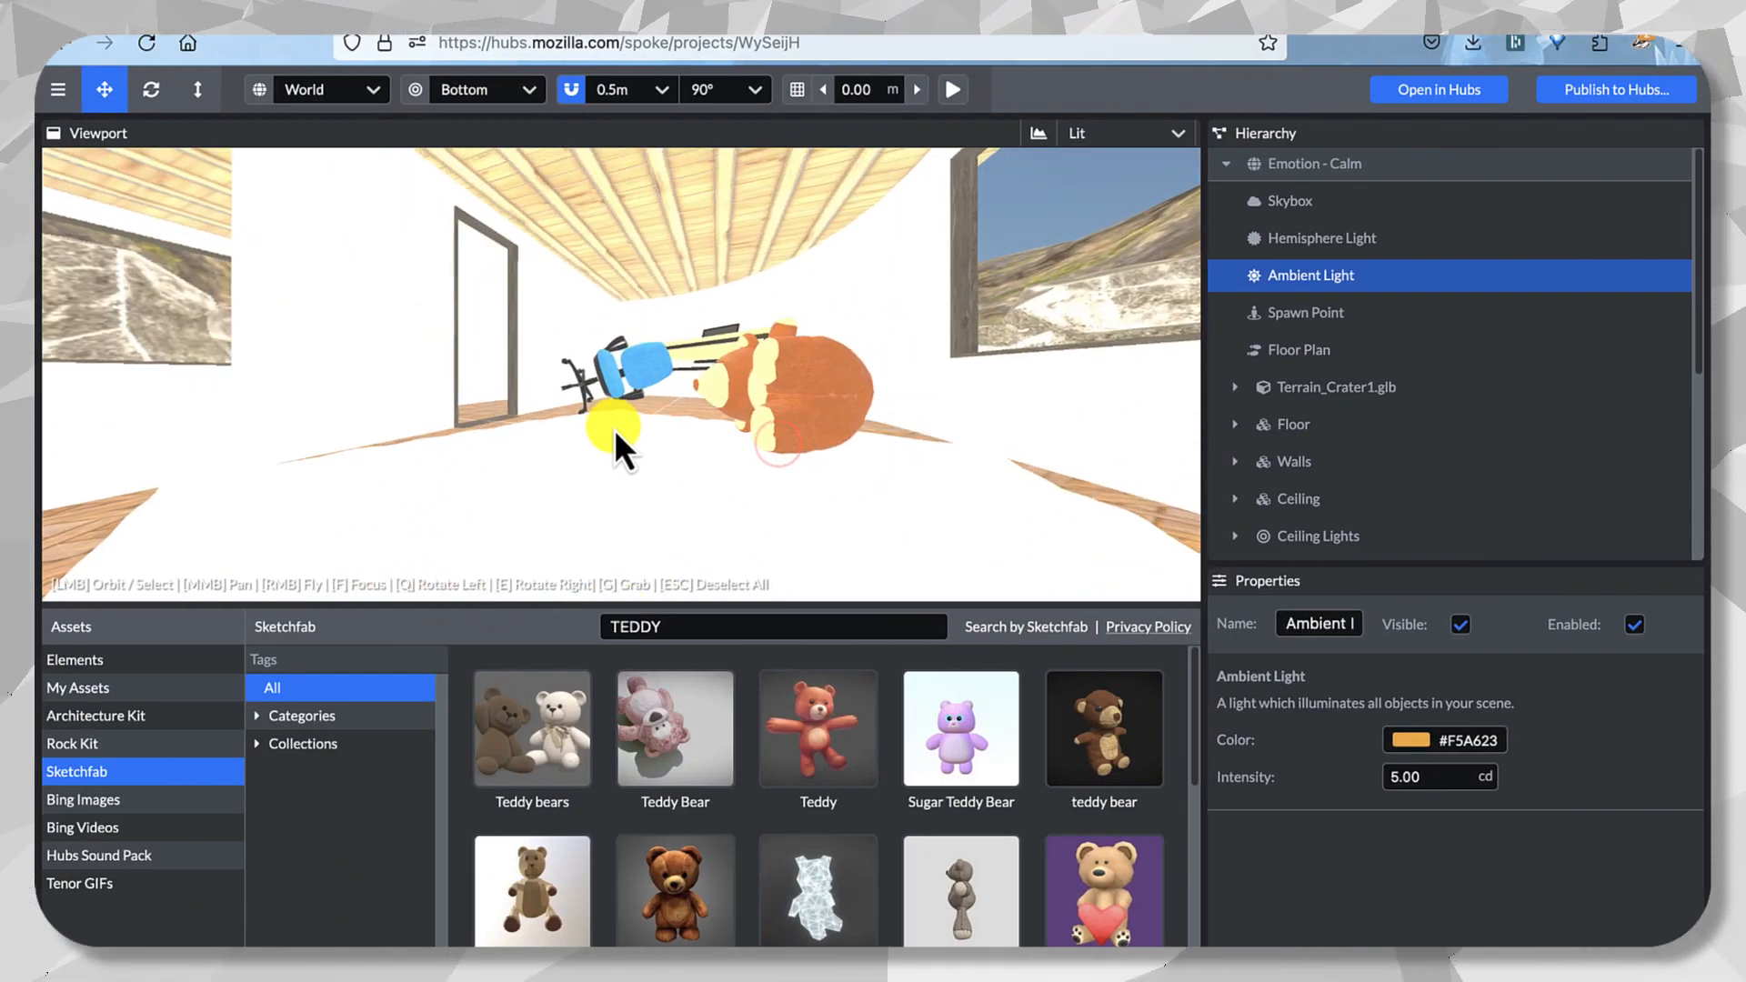
Lower the Skybox luminance to 0.001 with the whole crater landscape in view.
click(1362, 207)
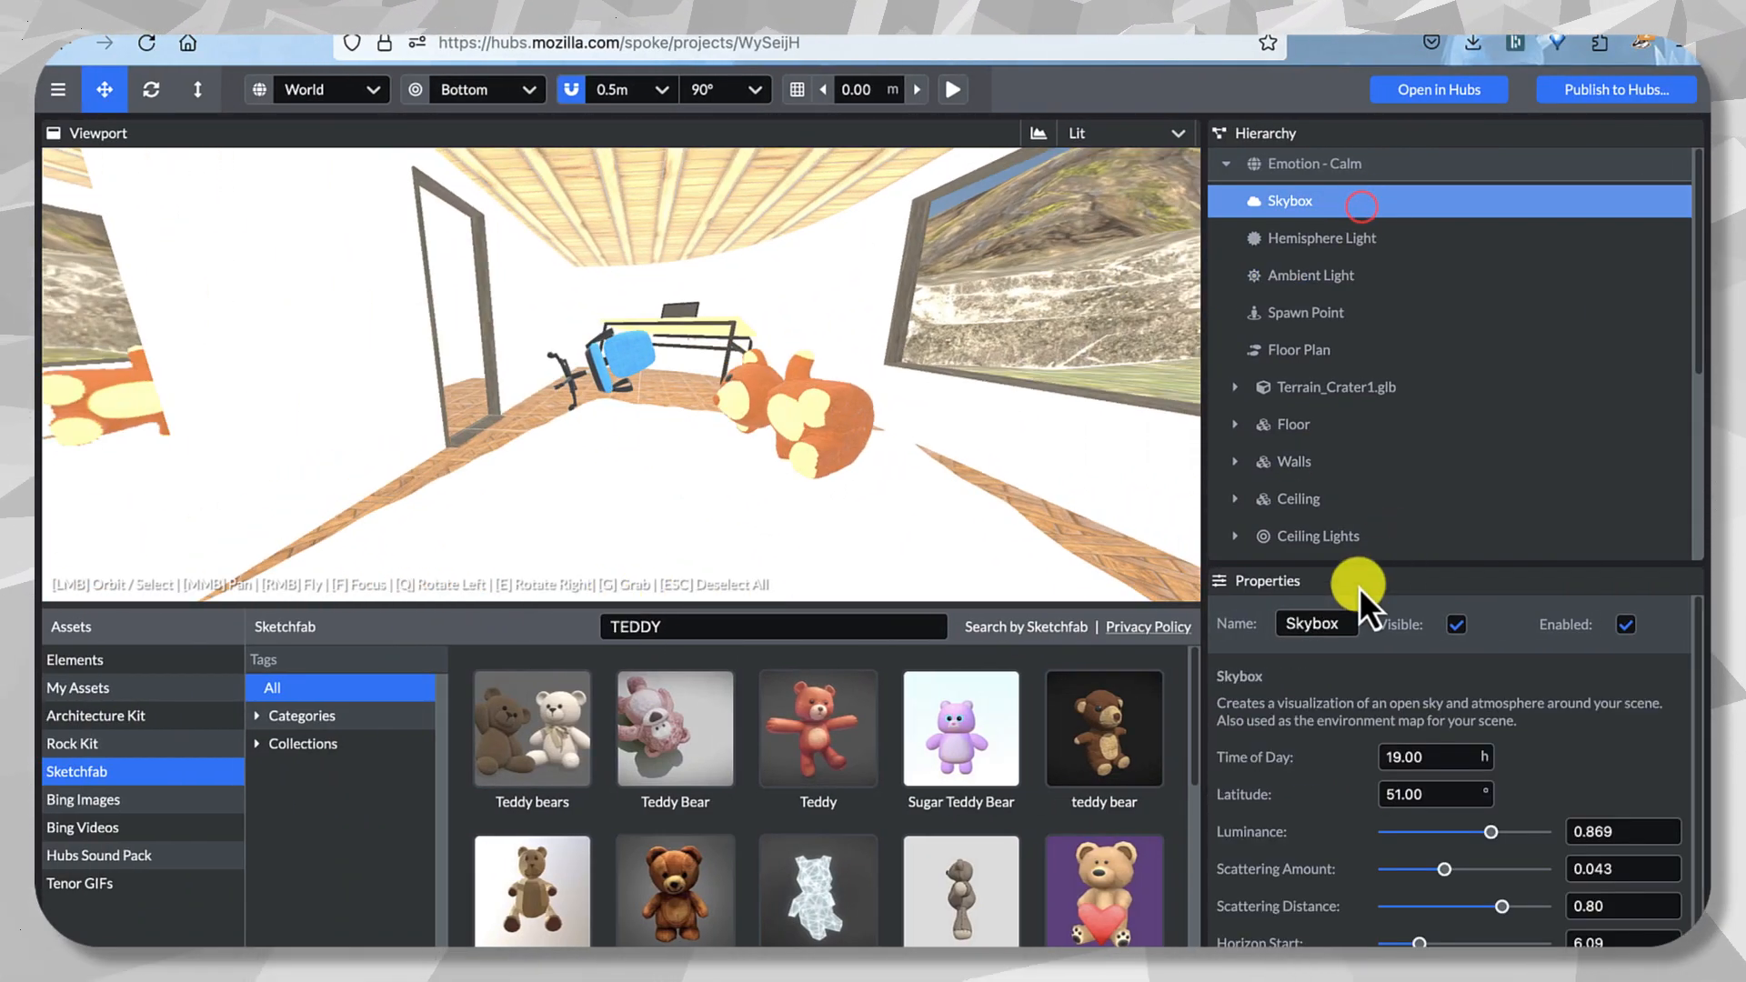
scroll(735, 400, up, 3)
scroll(737, 434, down, 10)
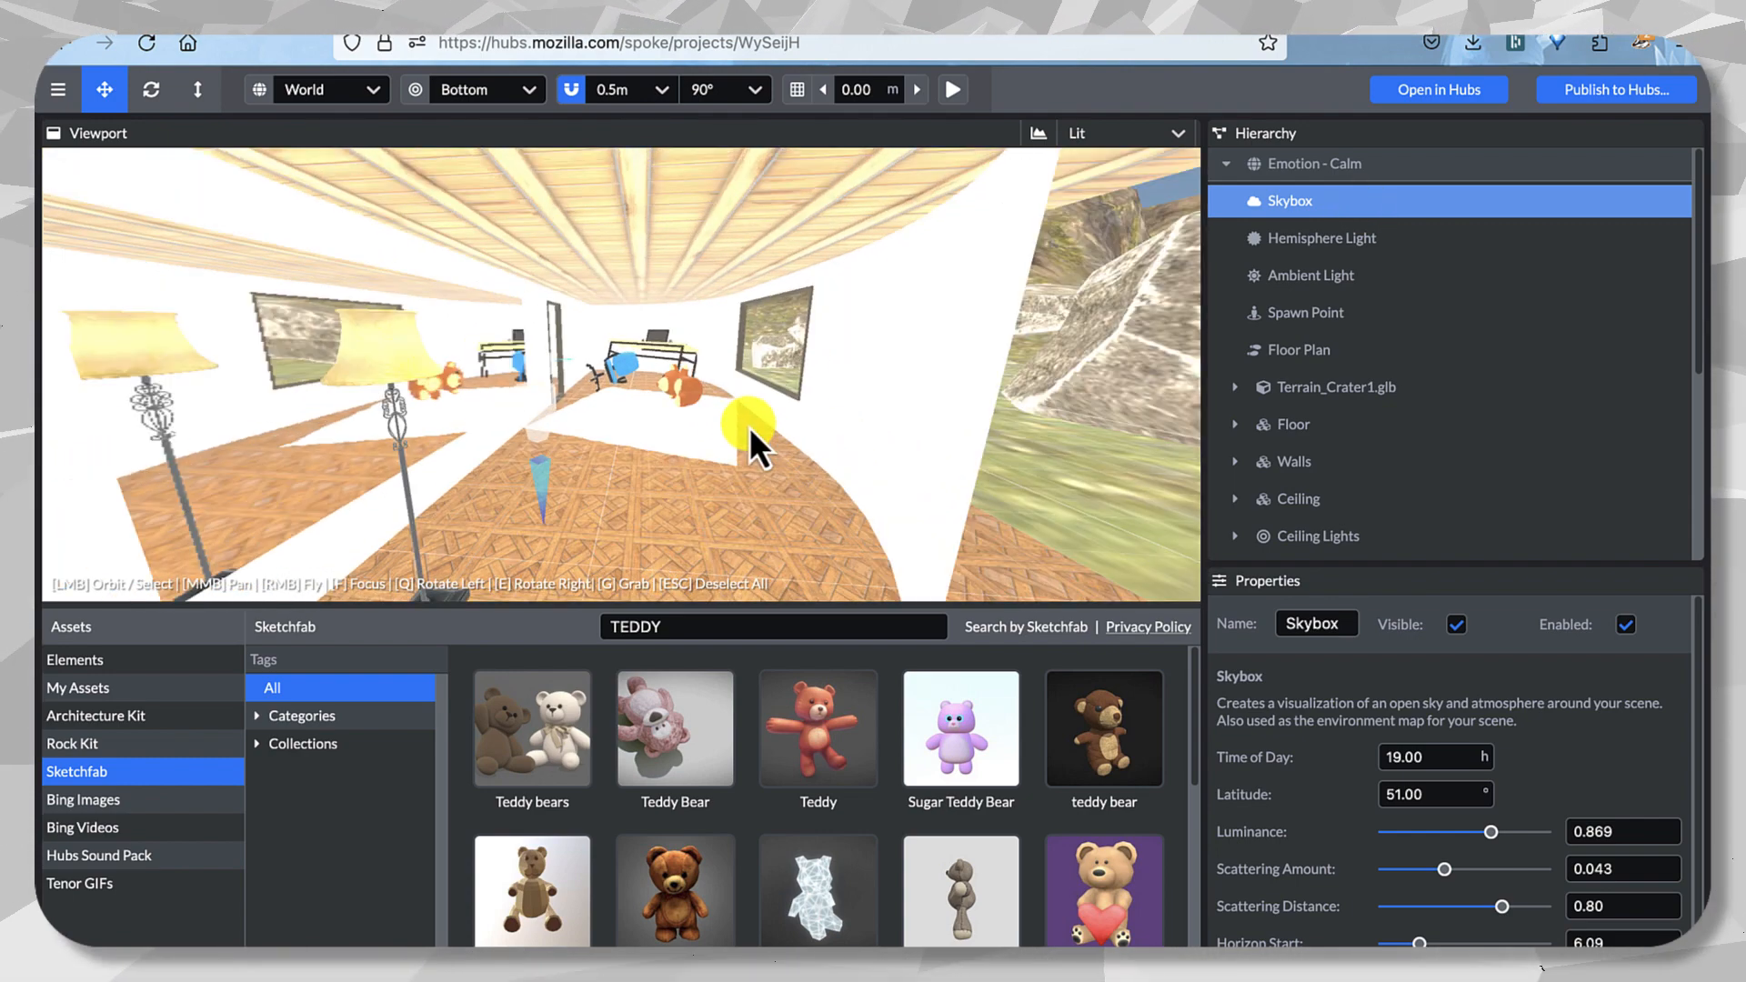
scroll(749, 427, down, 5)
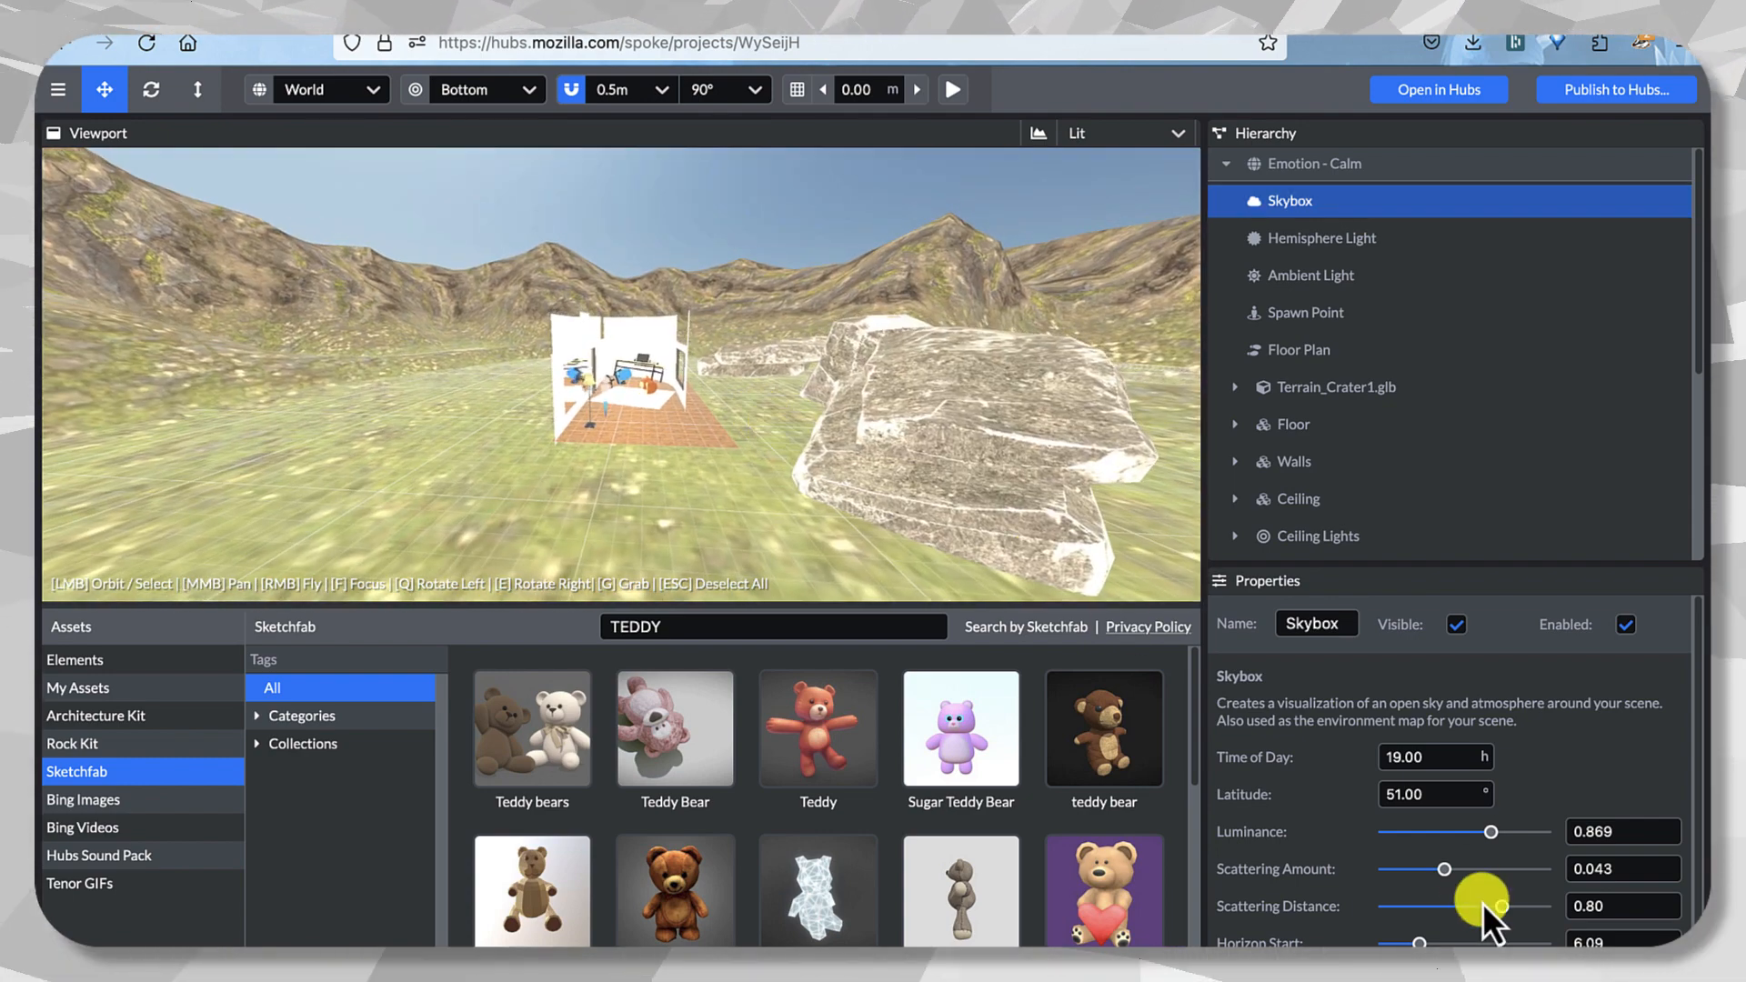
drag(1489, 830, 1246, 837)
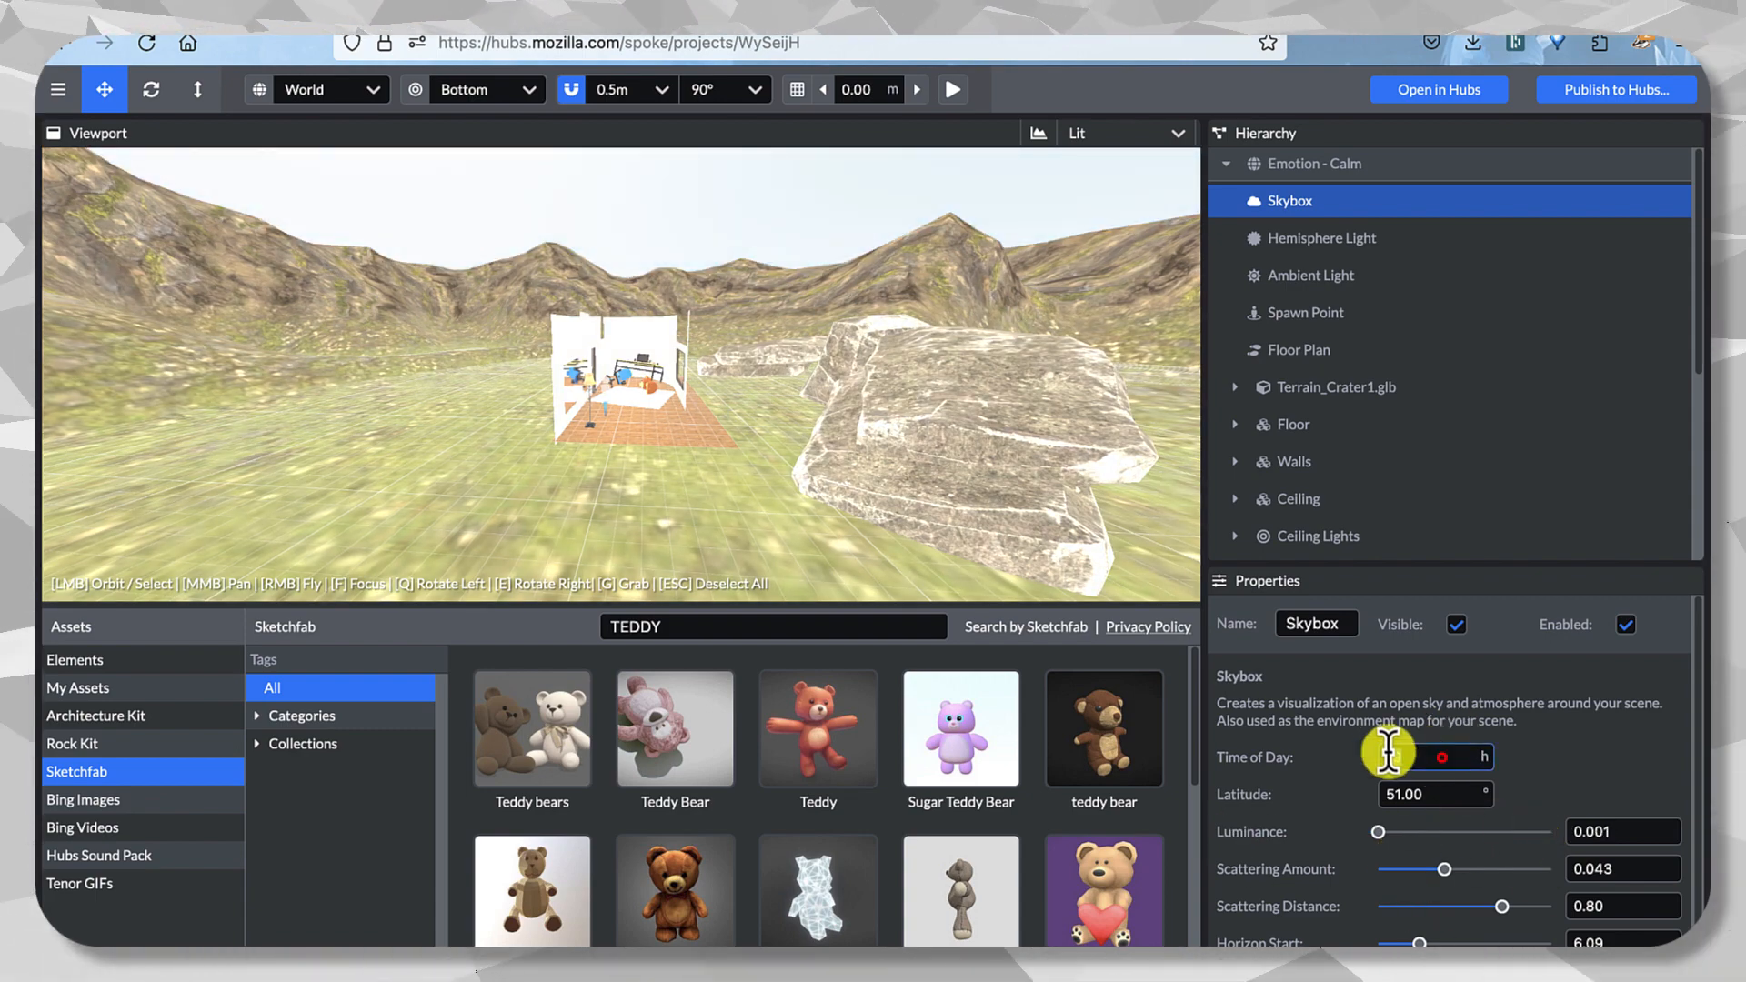
Try Skybox times of day of 16 and 18 h, settle on 17 h, and inspect the room from above.
text(16)
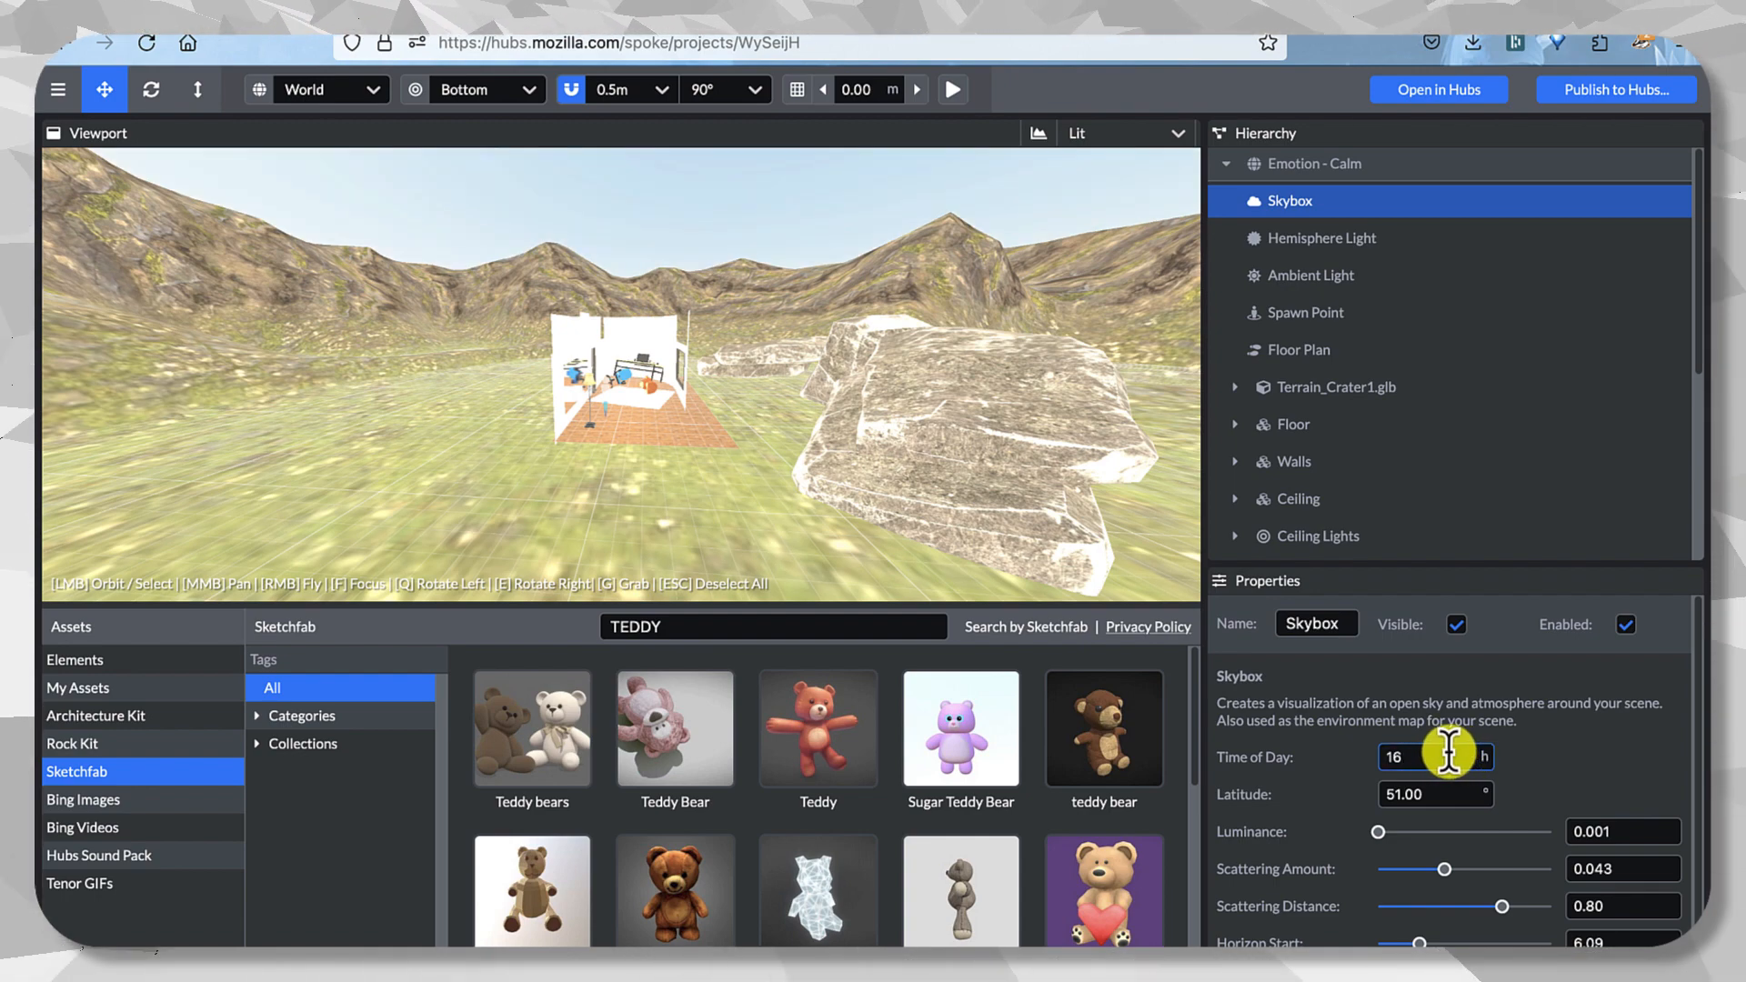
drag(1447, 756, 1339, 754)
text(7)
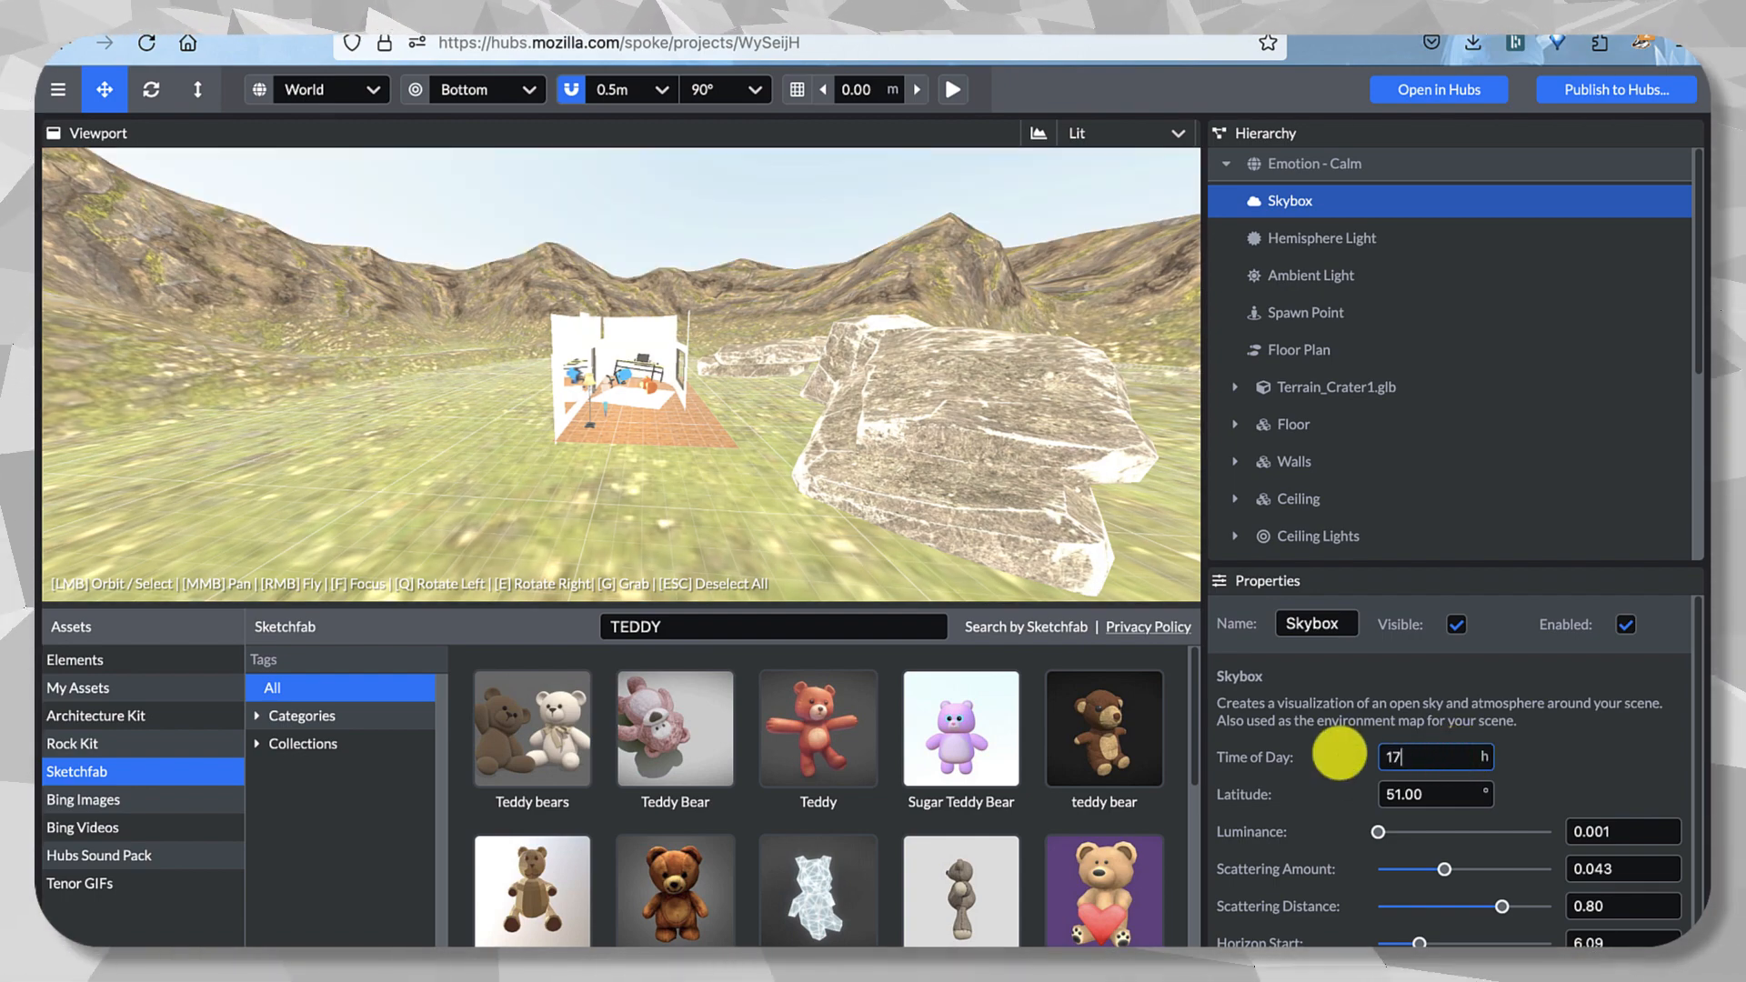
key(BackSpace)
text(8)
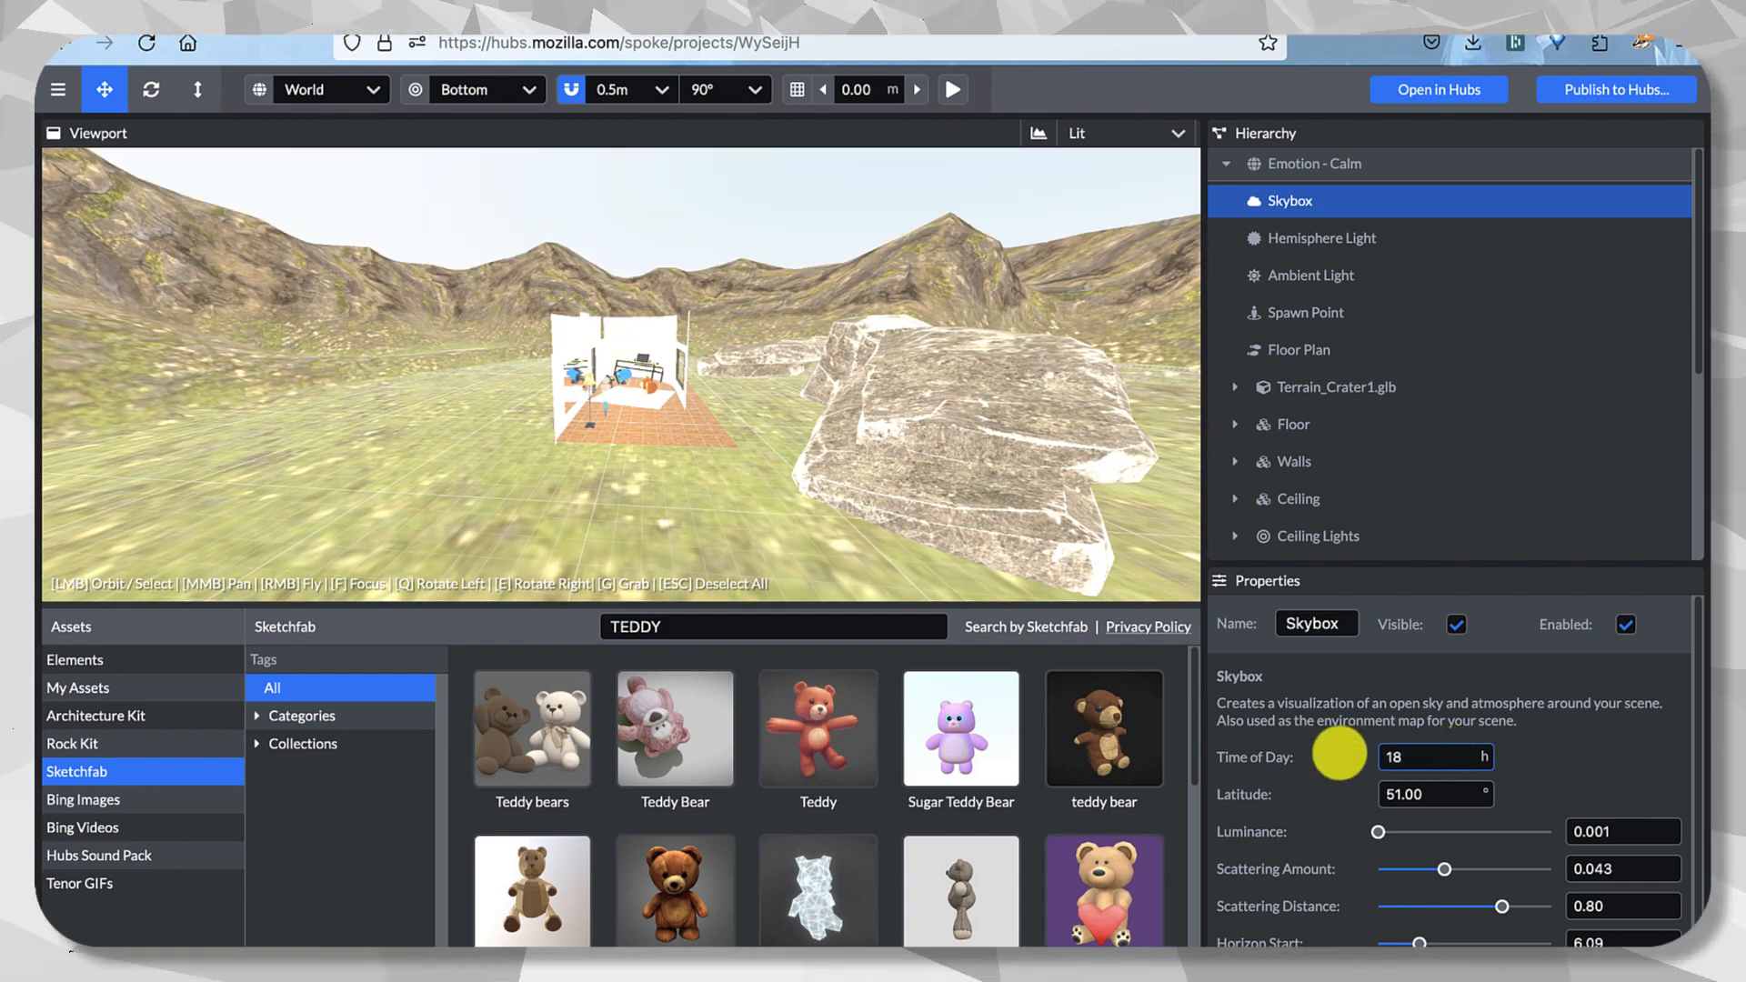
key(BackSpace)
text(7)
drag(1164, 364, 676, 373)
scroll(677, 373, up, 5)
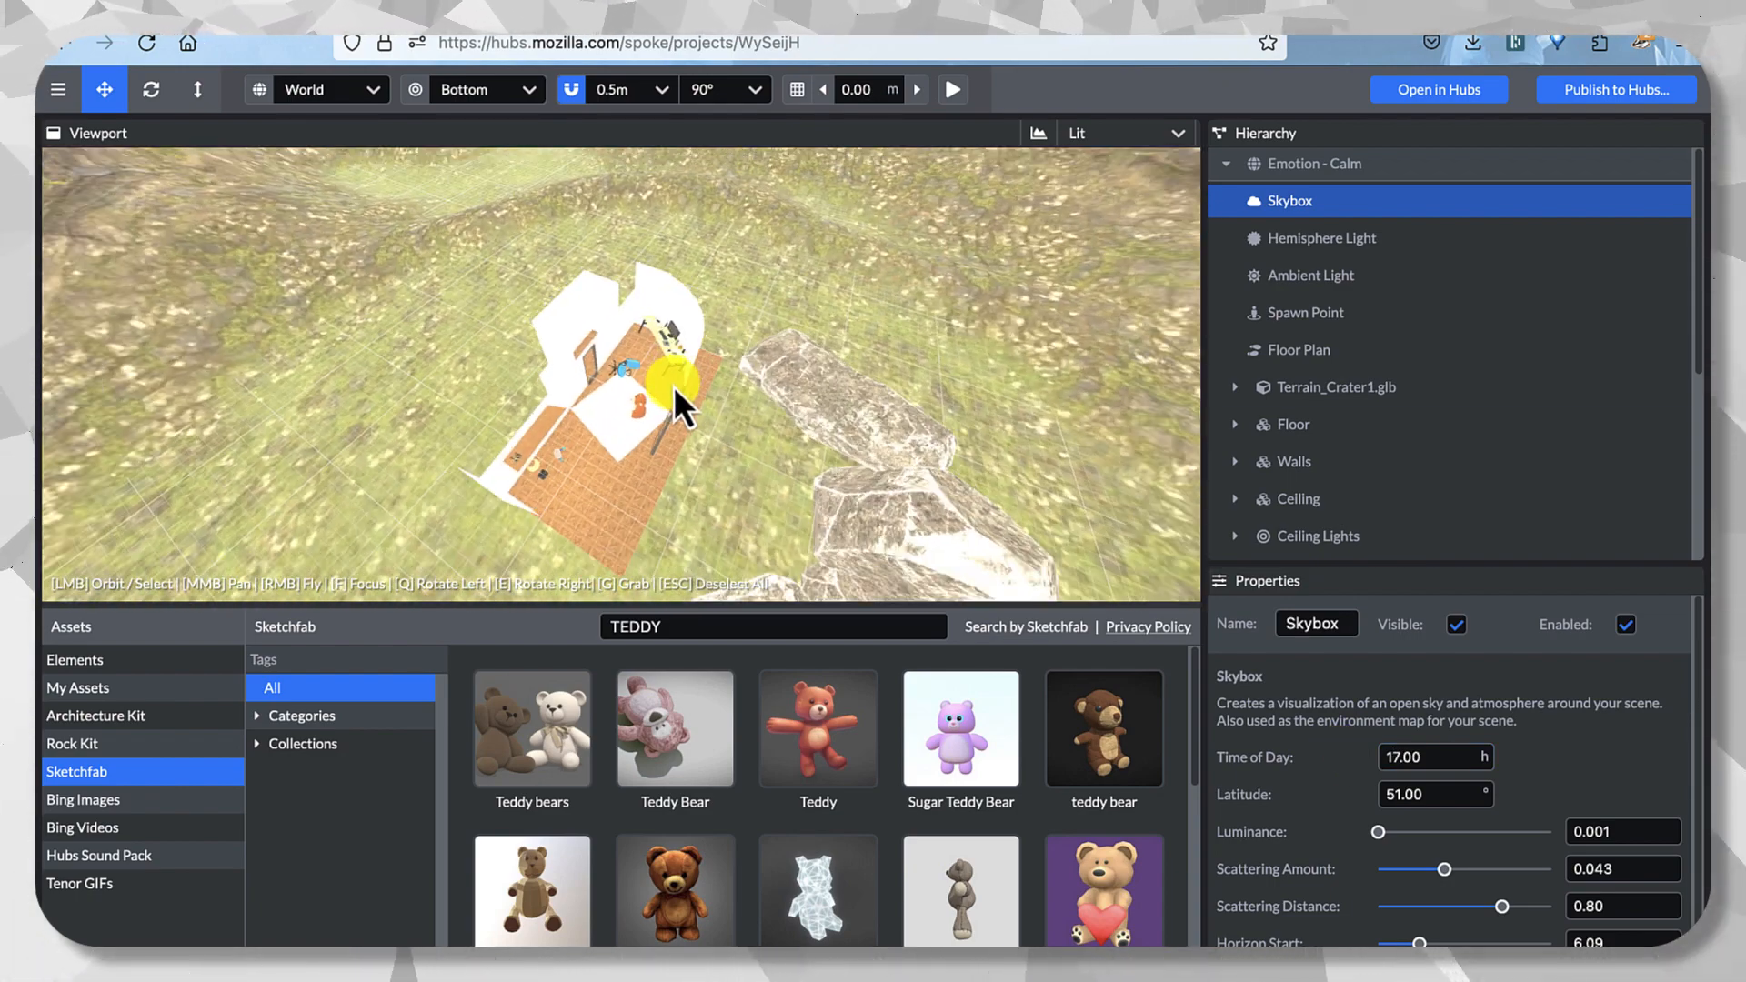
Save the scene as a new project named Emotion - Stress.
click(55, 93)
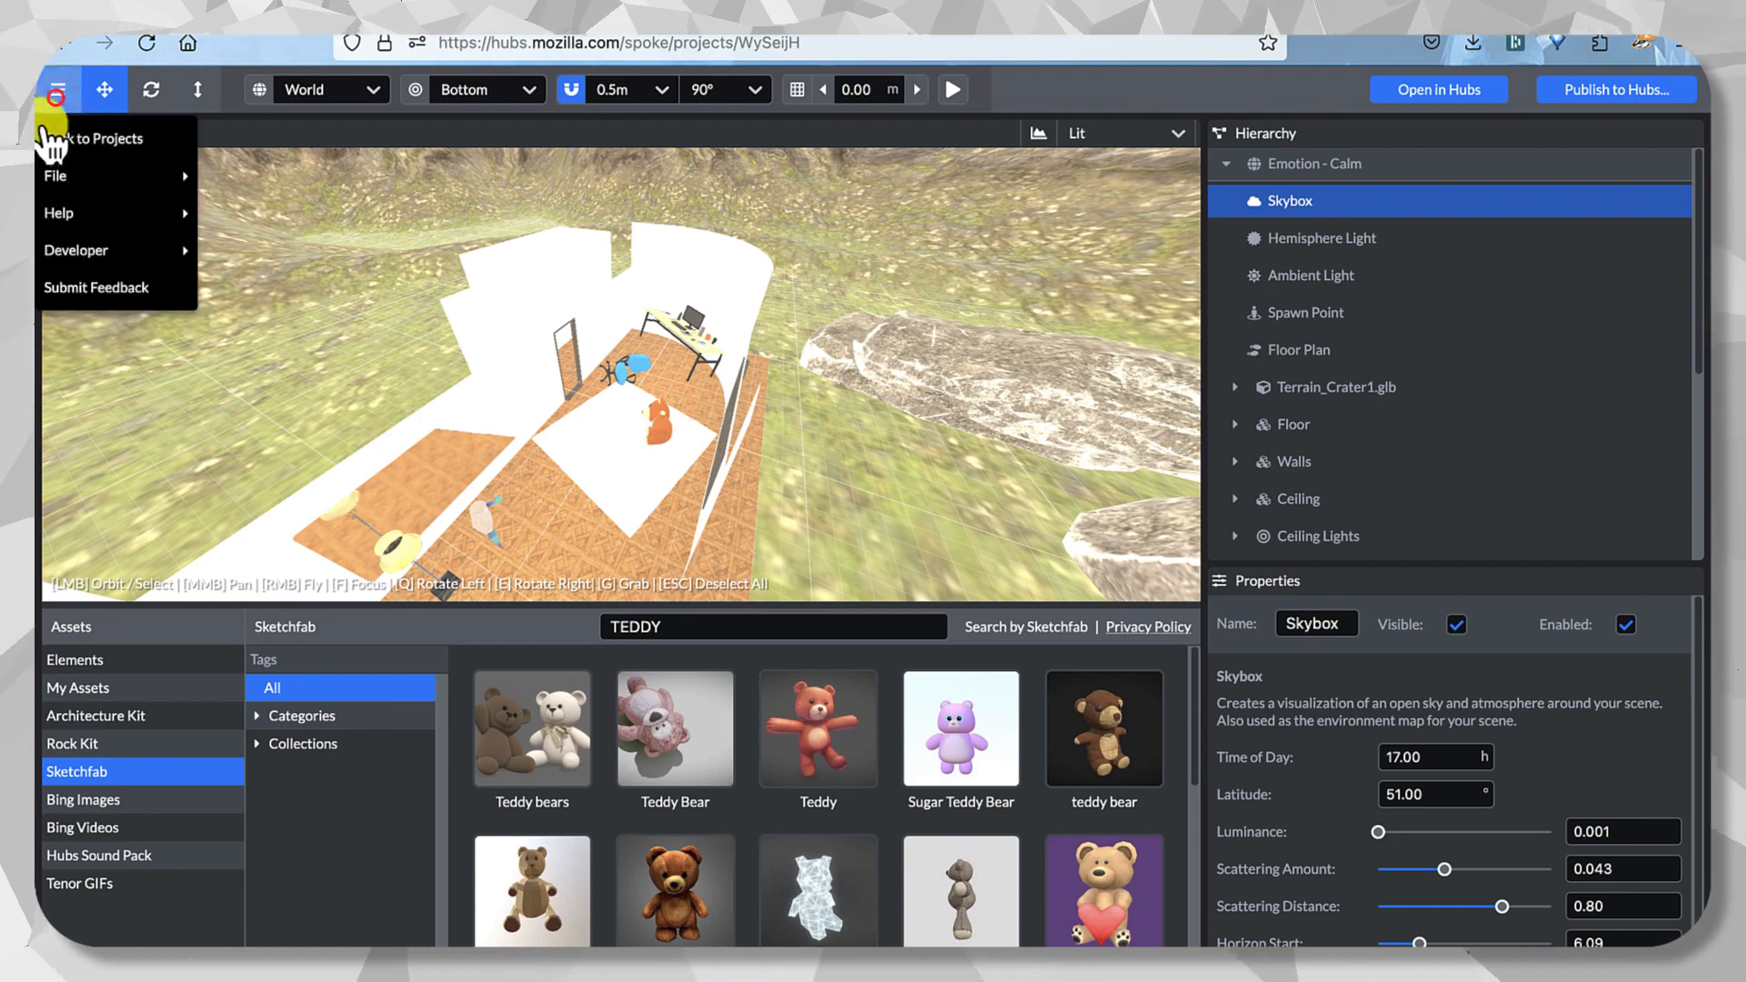
mouse_move(54, 176)
click(288, 259)
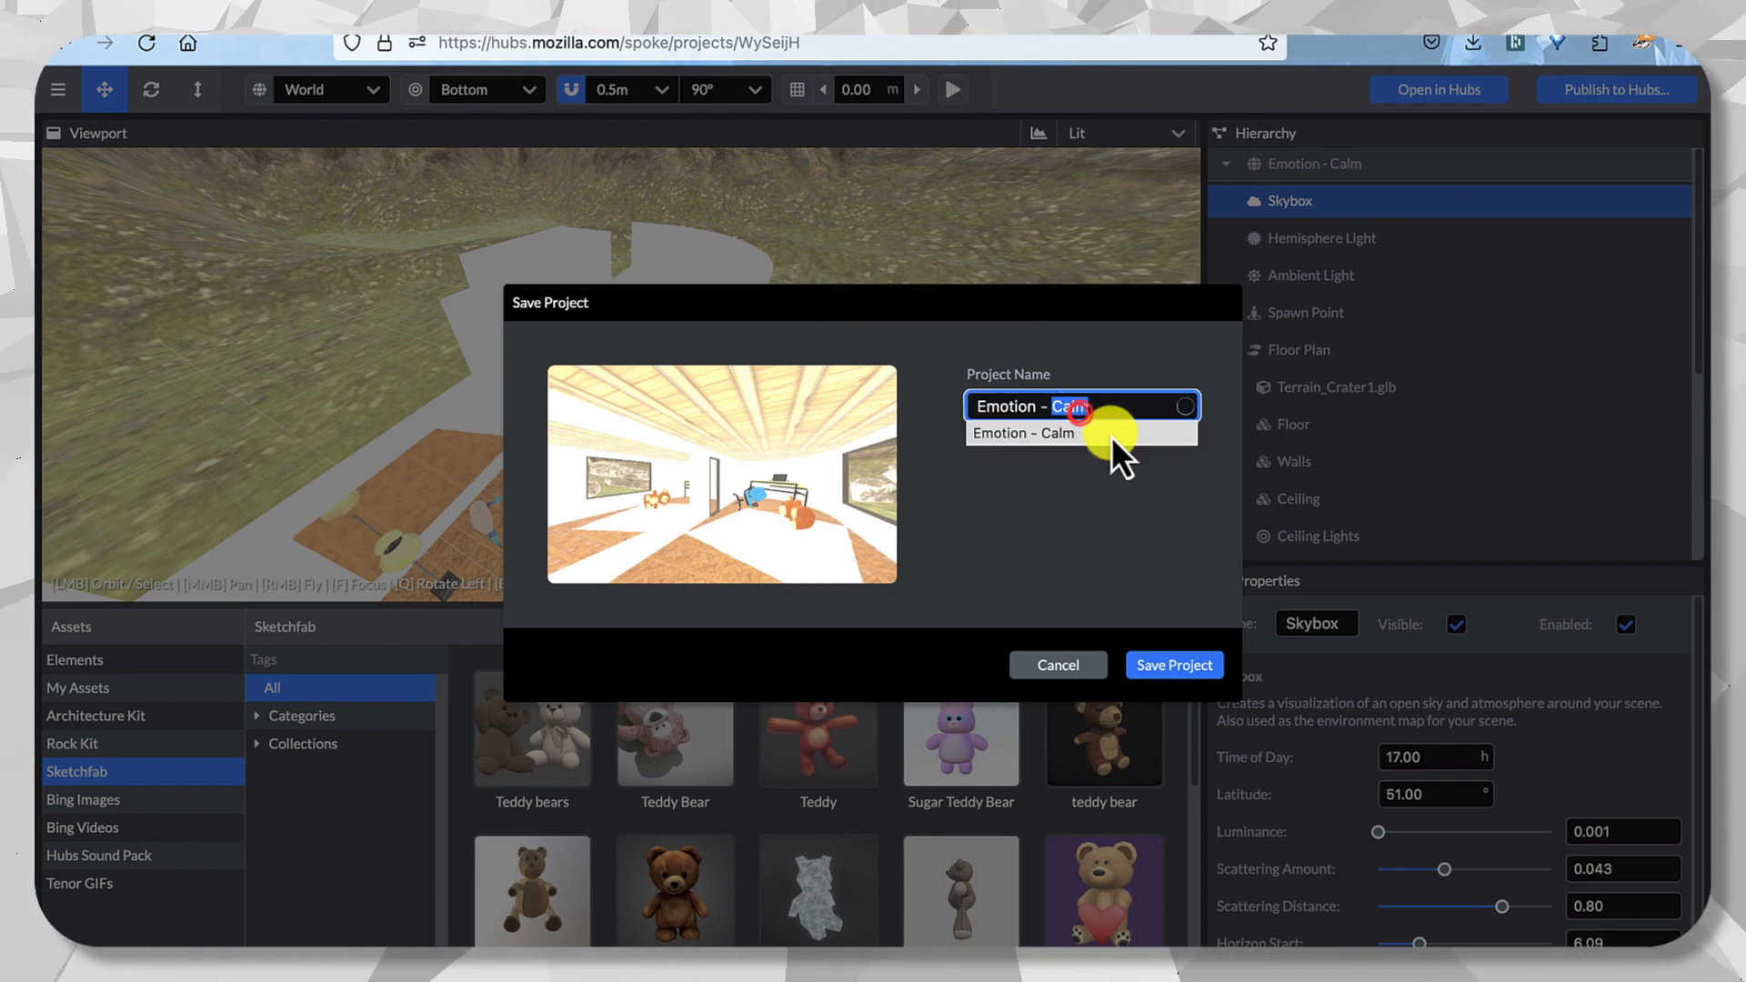
text(Stress)
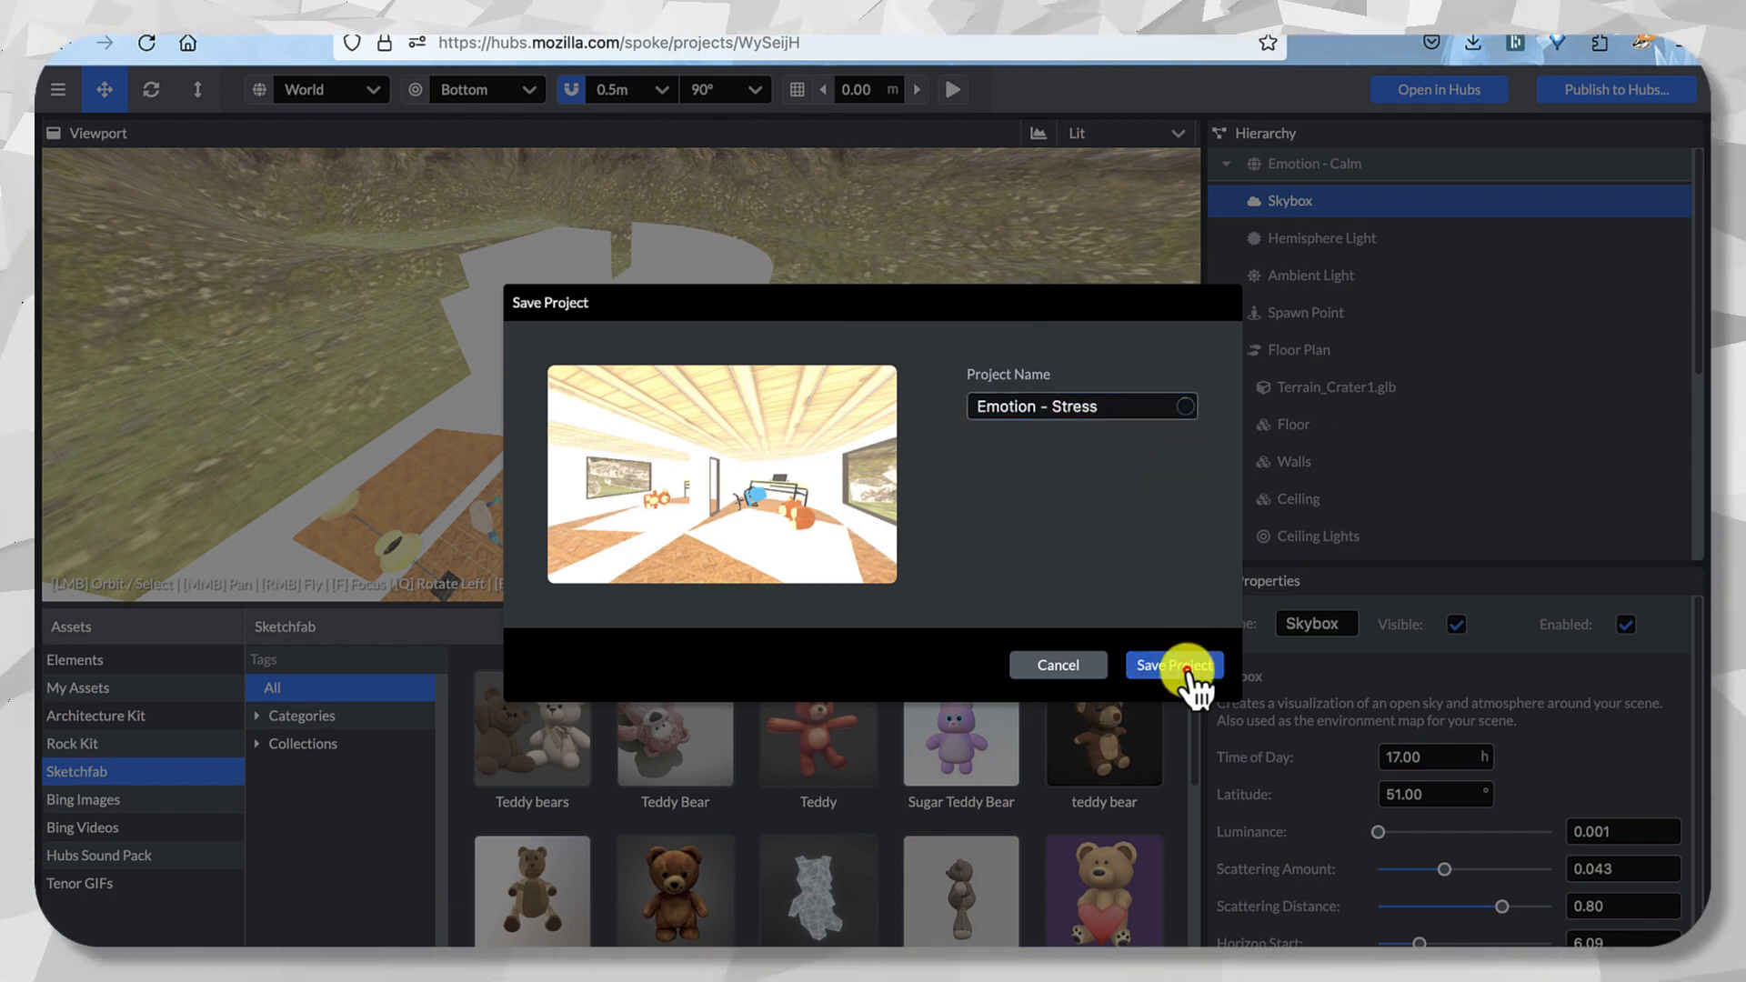
click(1188, 670)
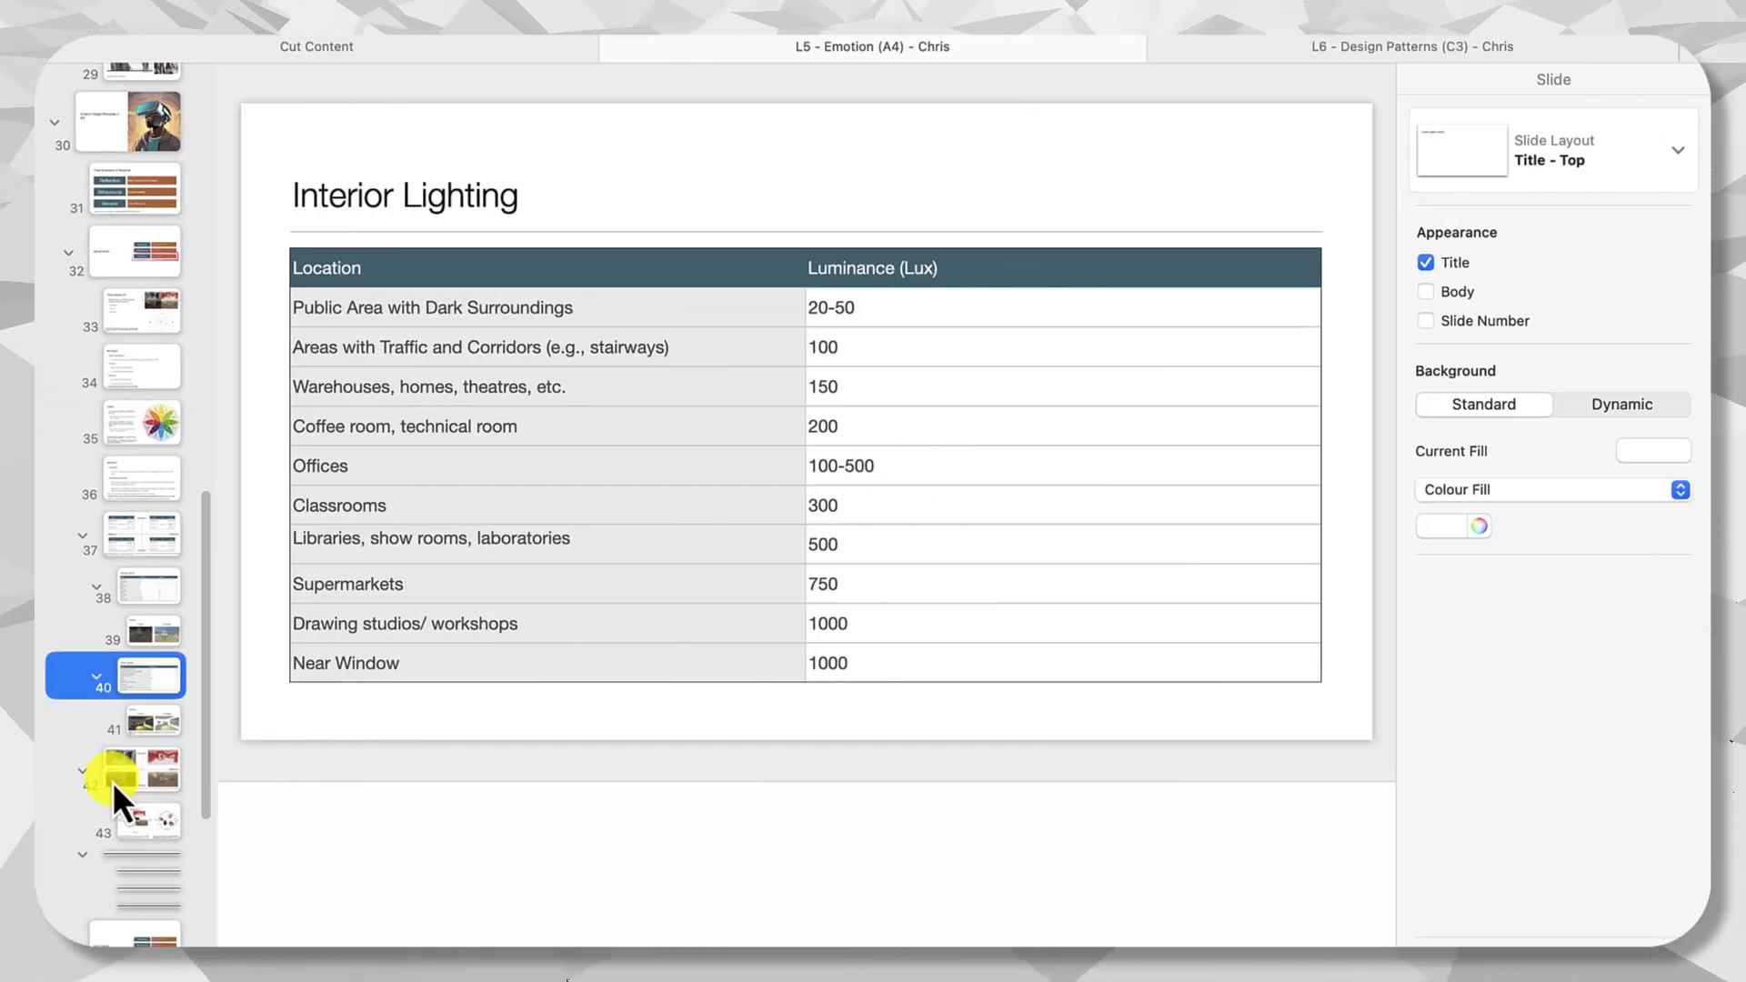
Review the valence-arousal room images and the circumplex model of affect in the L5 - Emotion slides, and return to the Spoke scene.
click(114, 781)
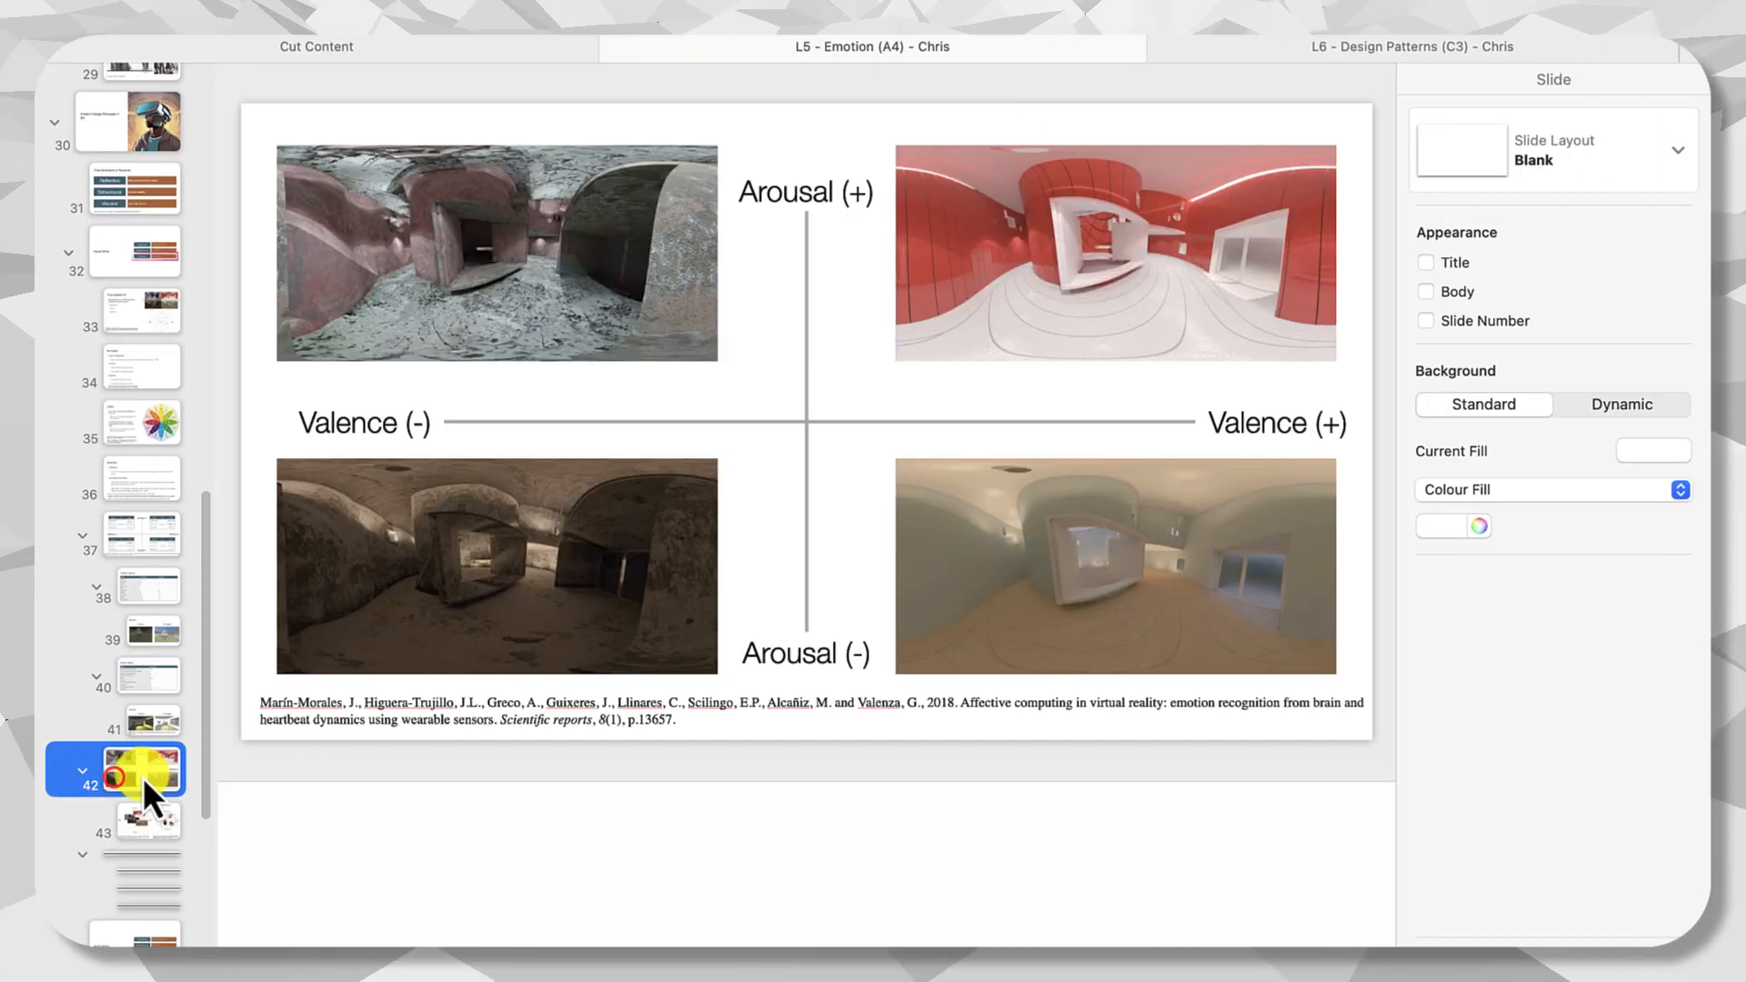
click(150, 820)
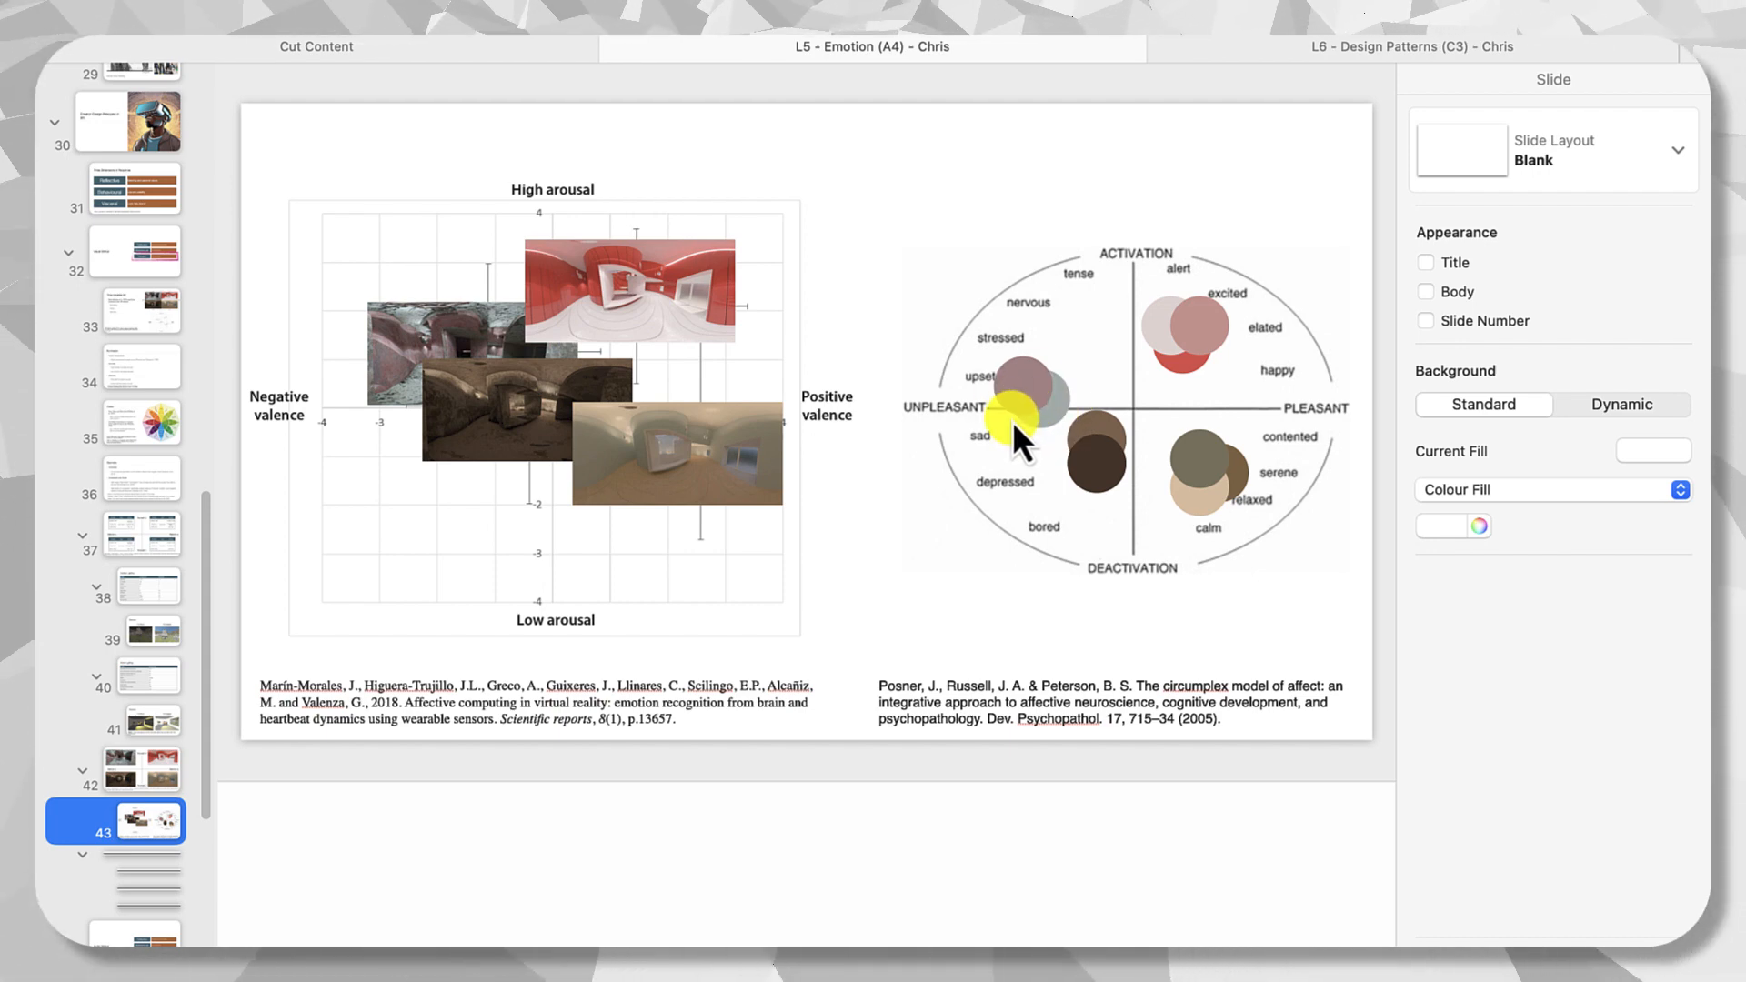
key(ctrl+Left)
Inspect the Emotion - Stress room from outside and inside, and compare it with the valence-arousal slides.
drag(784, 319, 1030, 337)
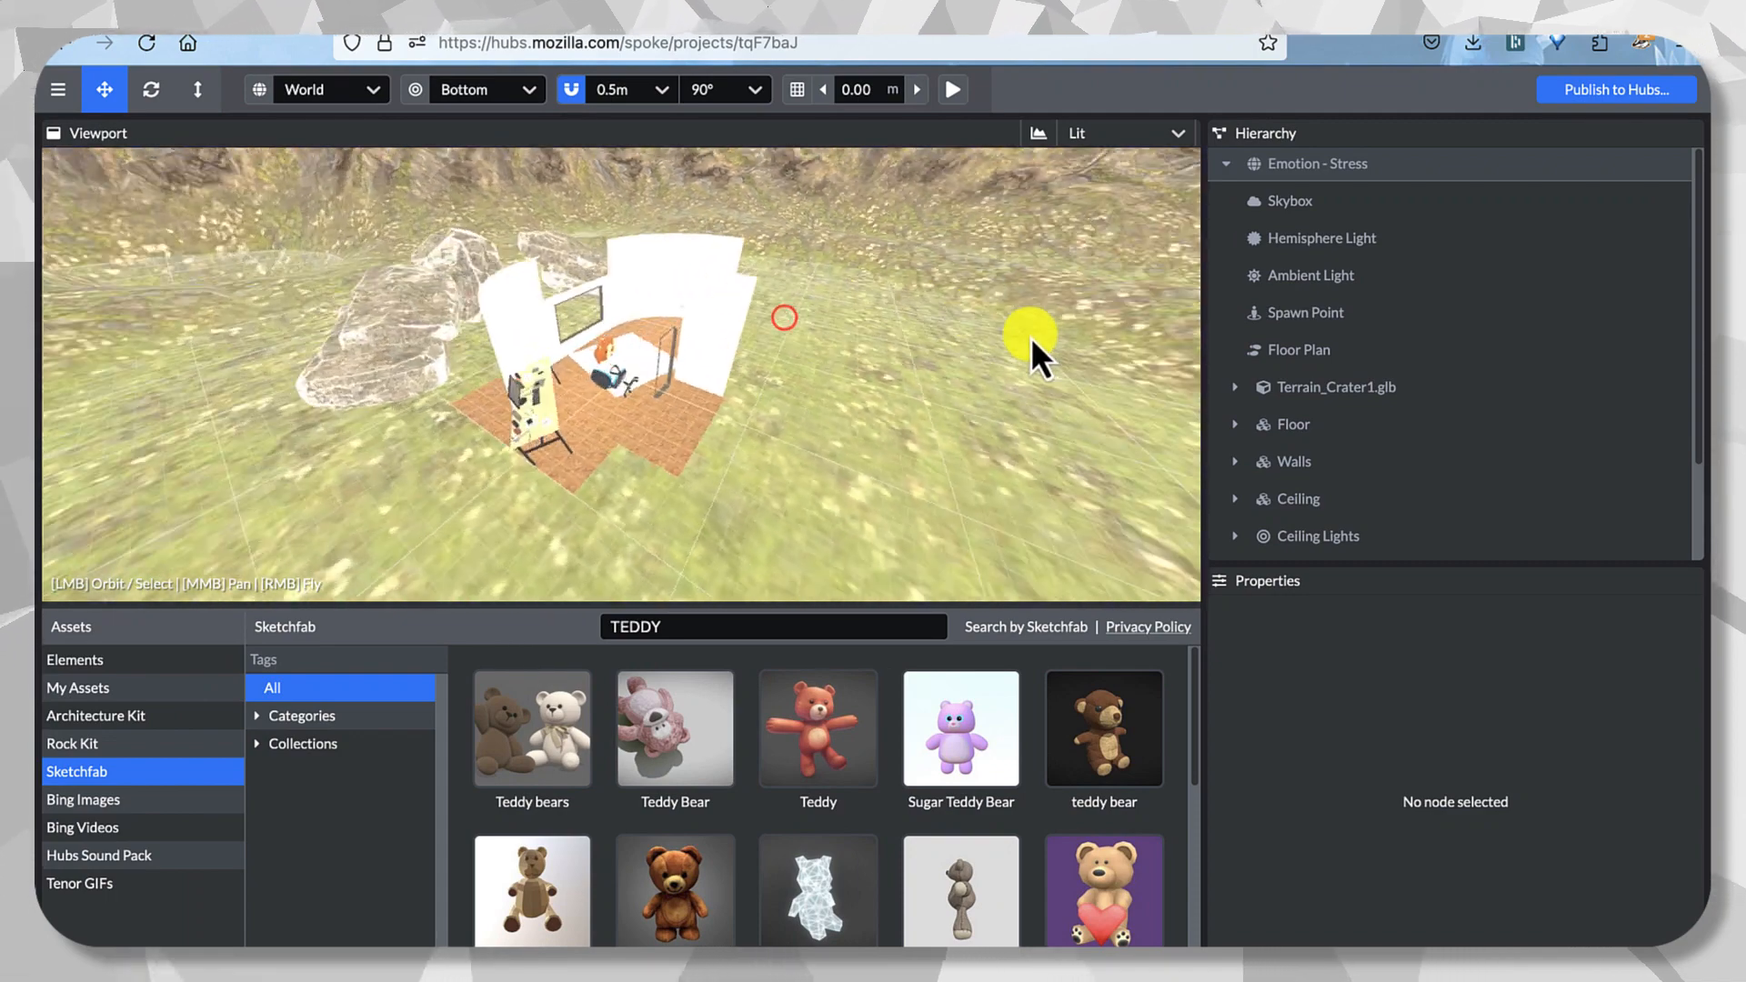
scroll(732, 279, up, 5)
drag(731, 278, 684, 331)
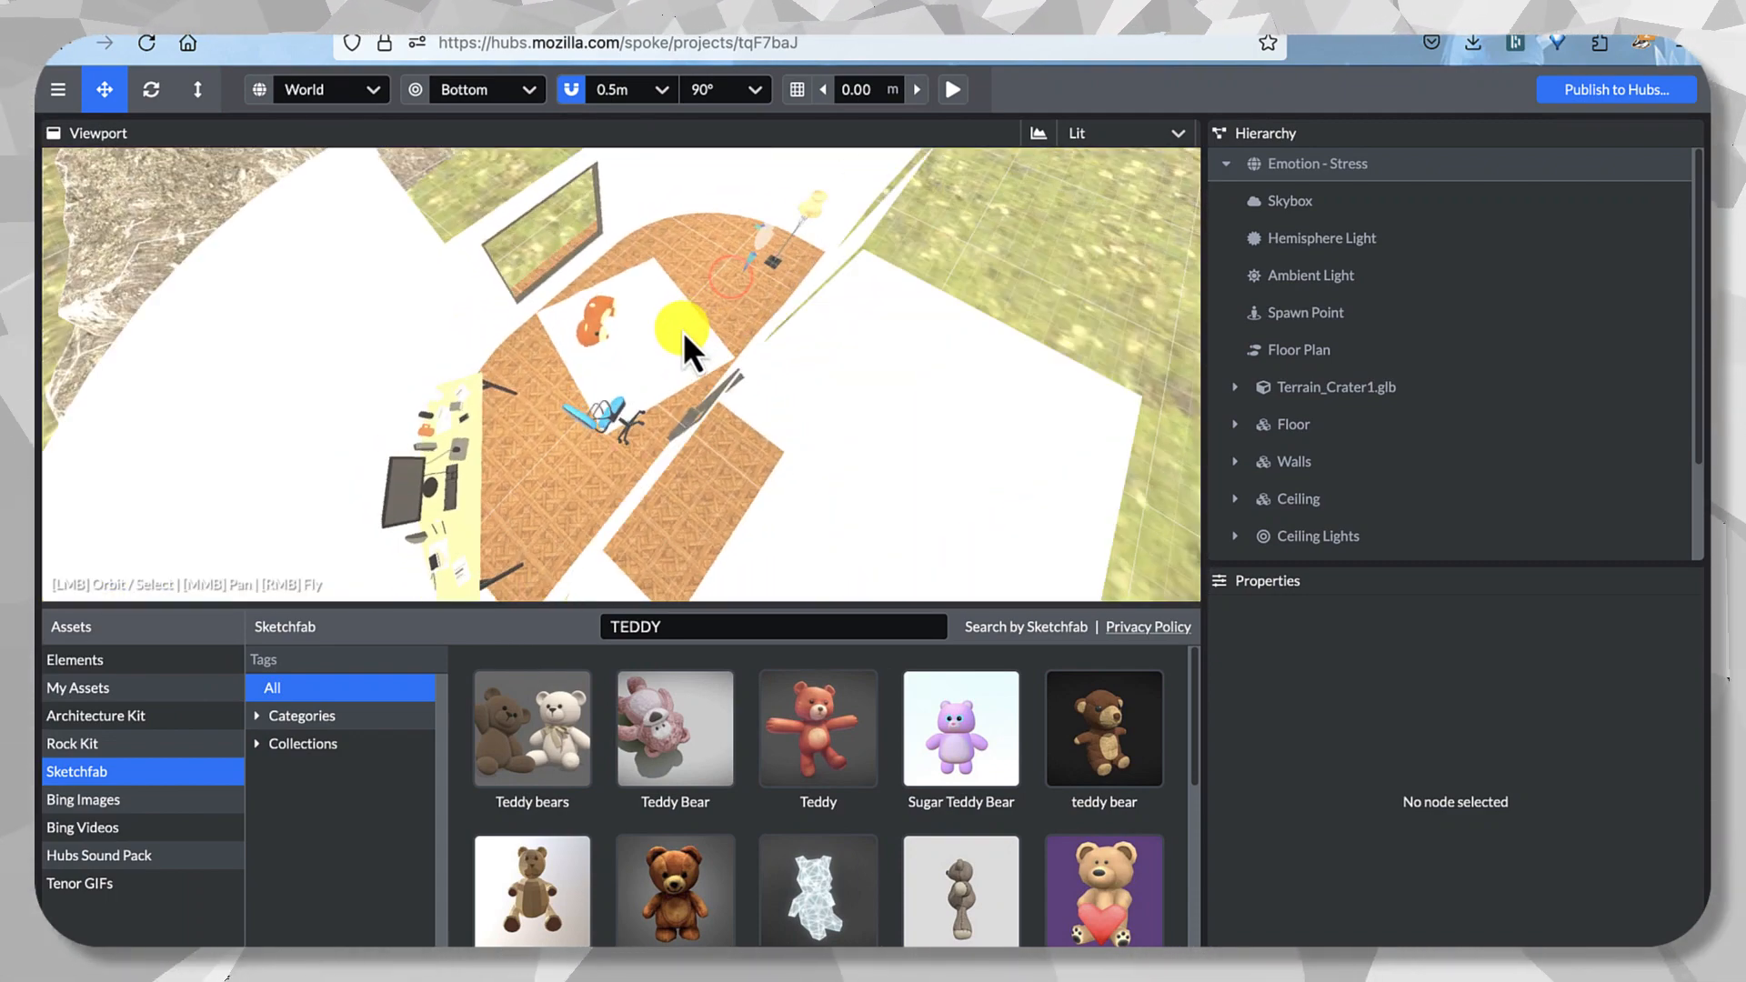
scroll(686, 321, up, 5)
scroll(728, 300, down, 5)
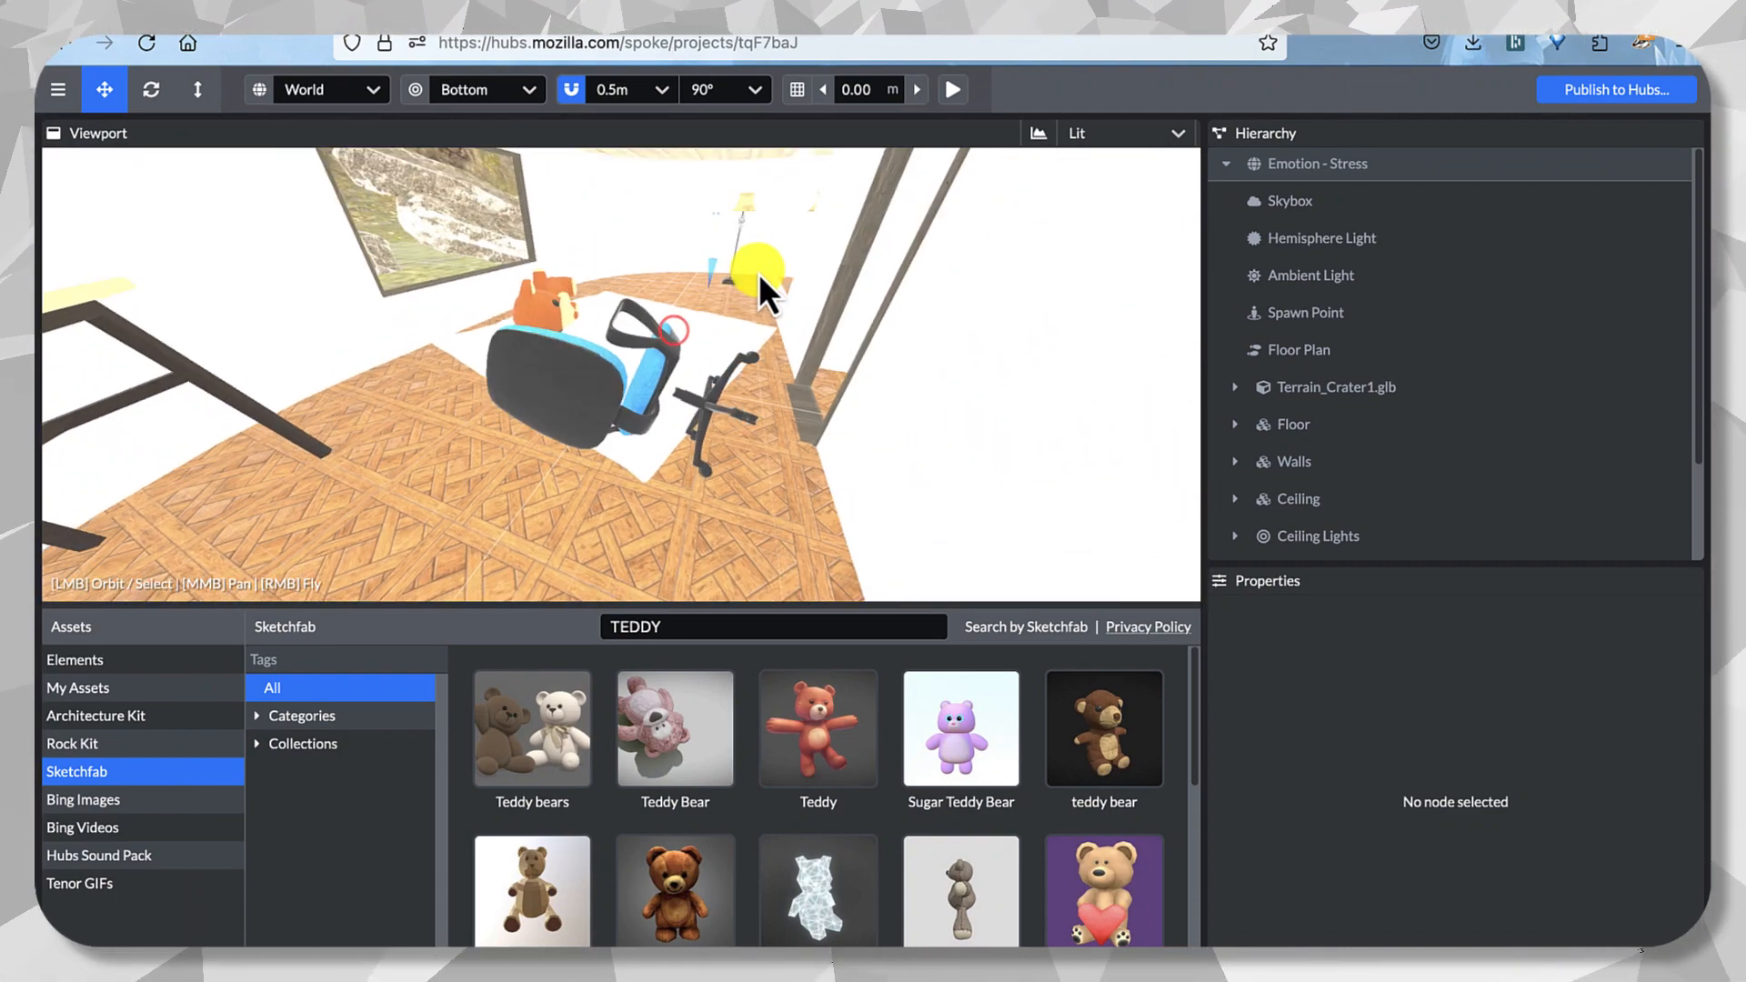
mouse_move(772, 253)
mouse_down()
mouse_move(509, 297)
mouse_move(297, 293)
mouse_move(168, 222)
mouse_move(810, 324)
mouse_up()
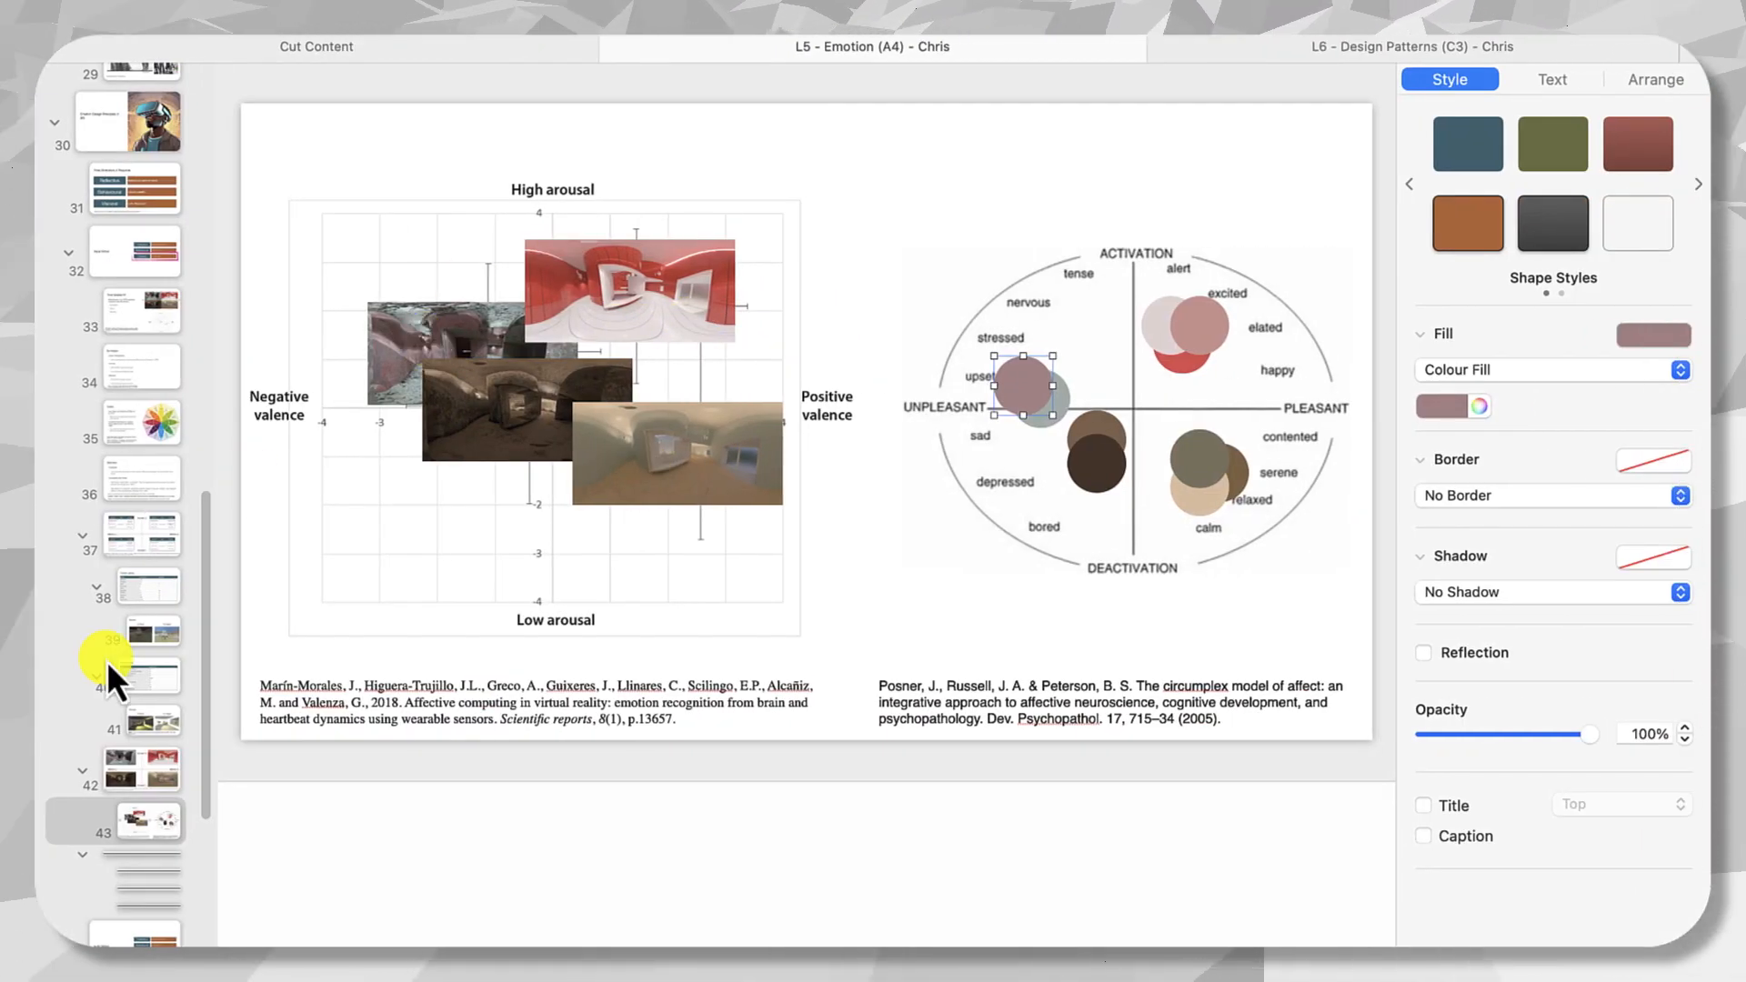
click(110, 764)
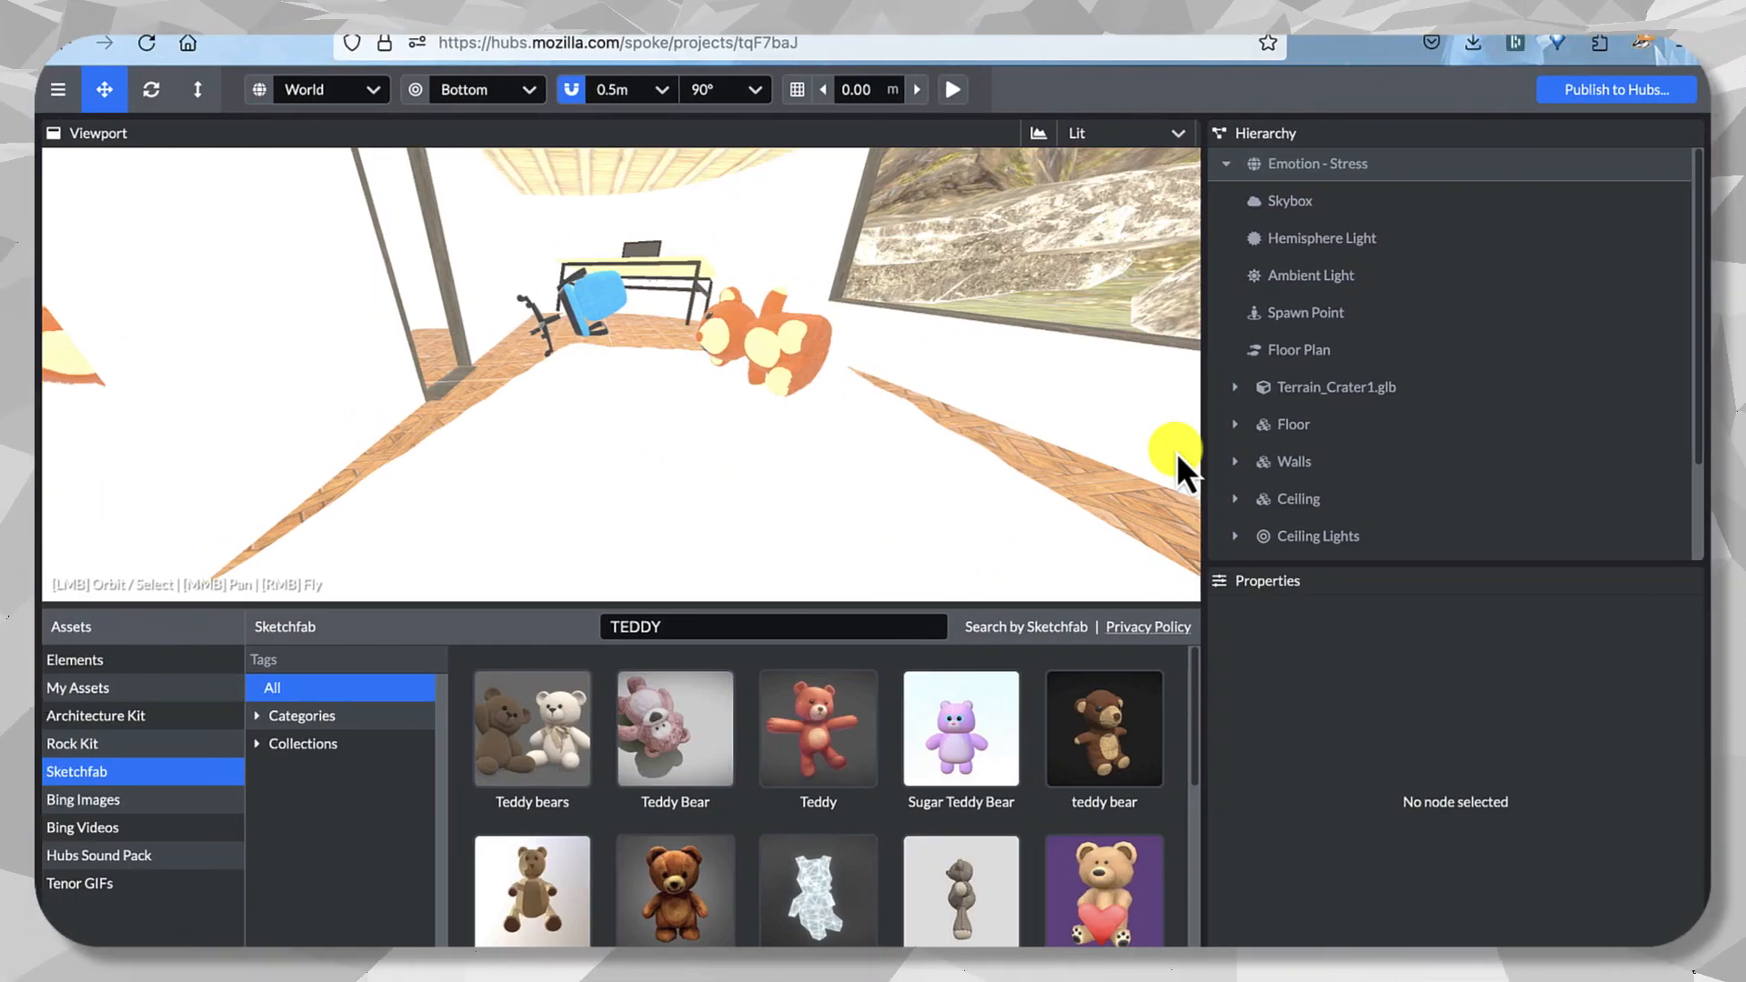
Select all the floor pieces in the Floor group, from Floor_OneSided_2x2_Base 2 through Floor_OneSided_2x2_Base 44.
click(1233, 421)
click(1301, 451)
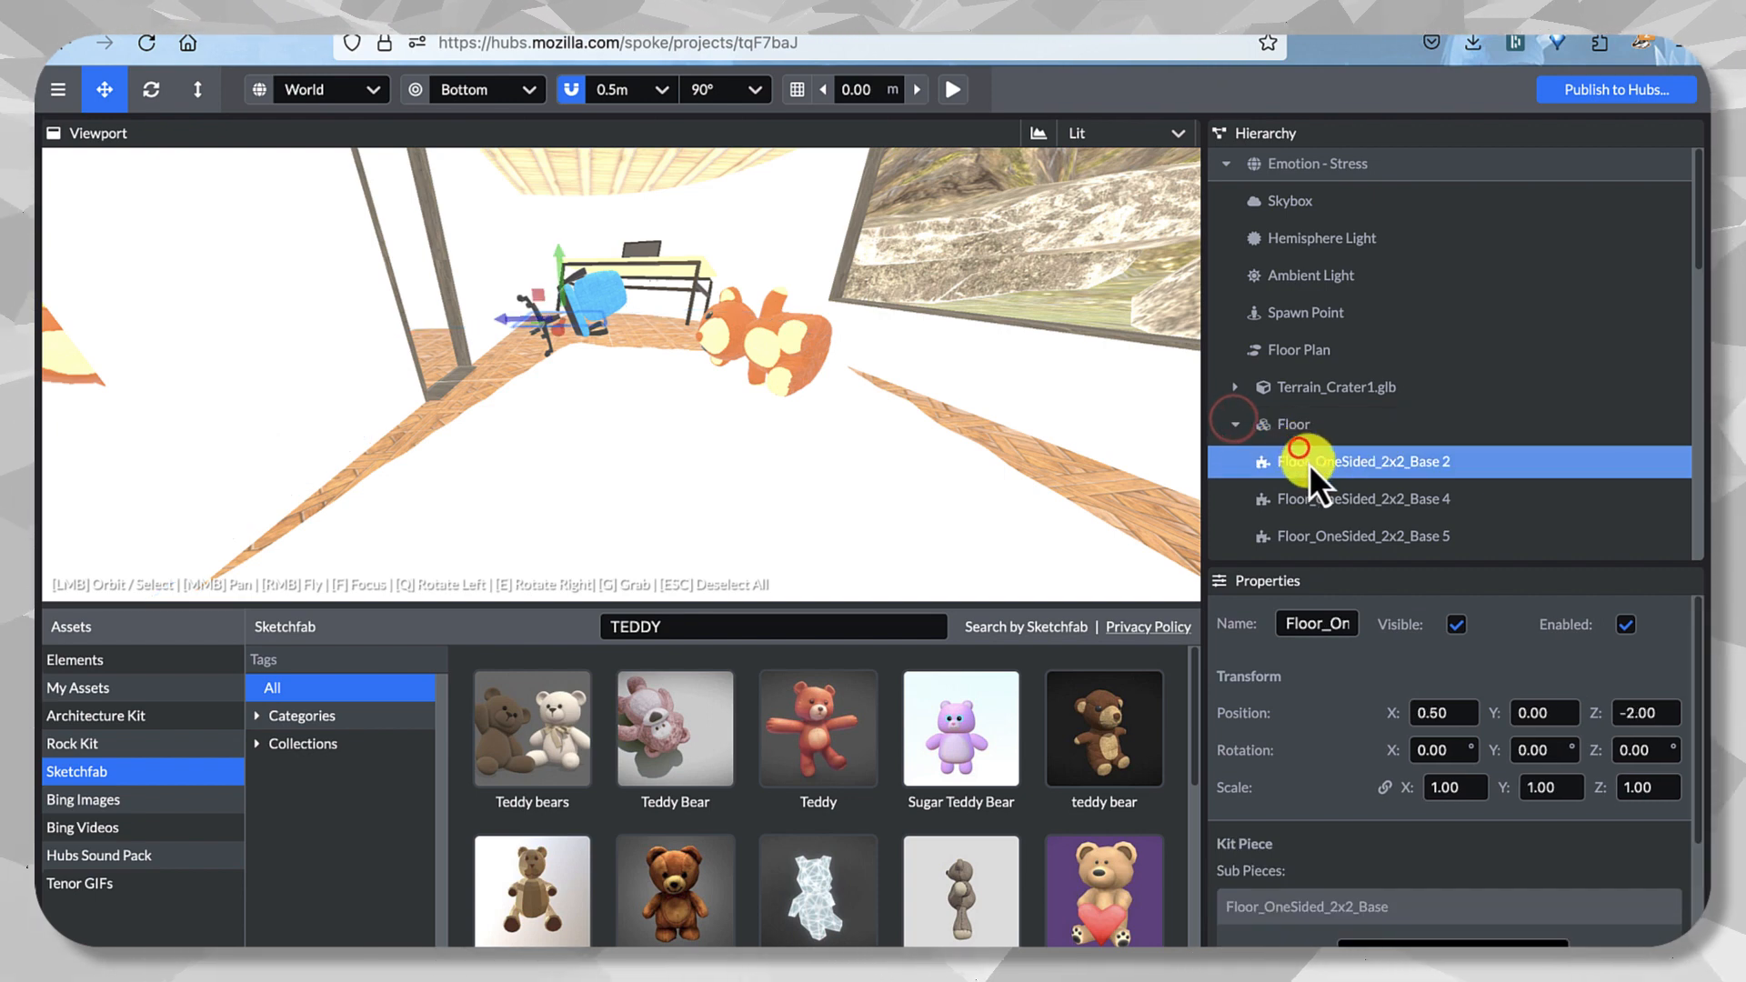
click(1318, 499)
click(1319, 475)
shift+click(1326, 496)
shift+click(1330, 533)
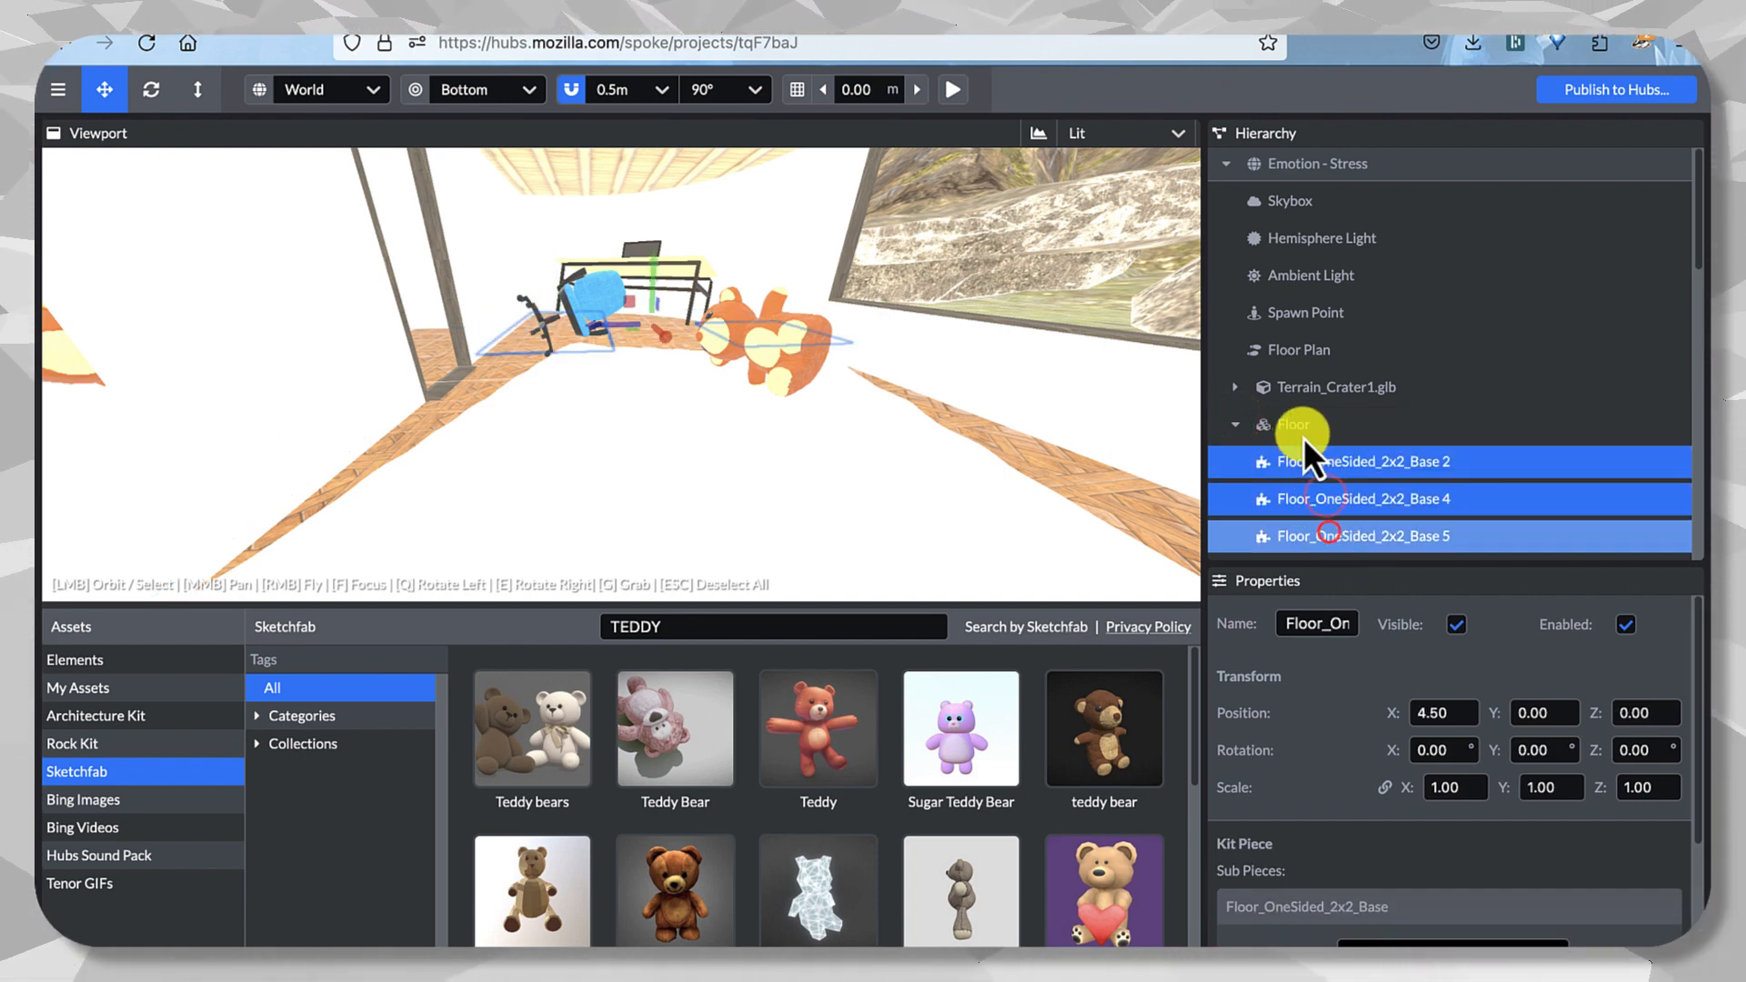
scroll(1308, 436, down, 5)
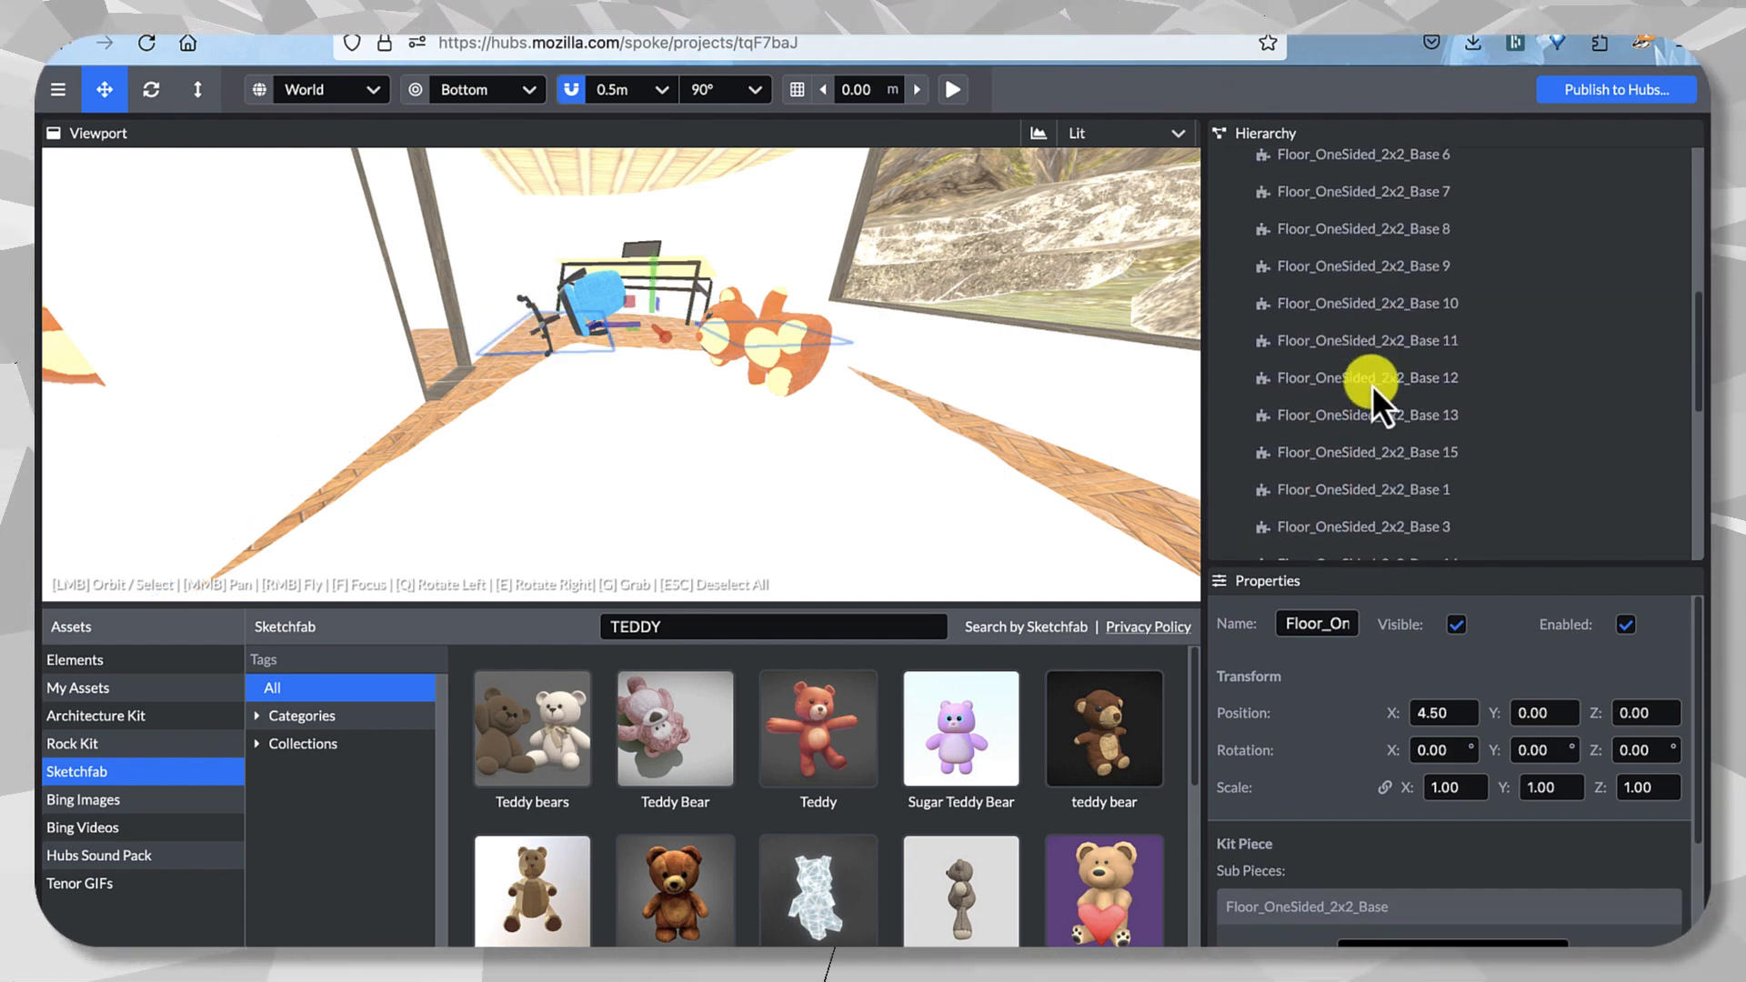
scroll(1373, 386, up, 3)
shift+click(1408, 215)
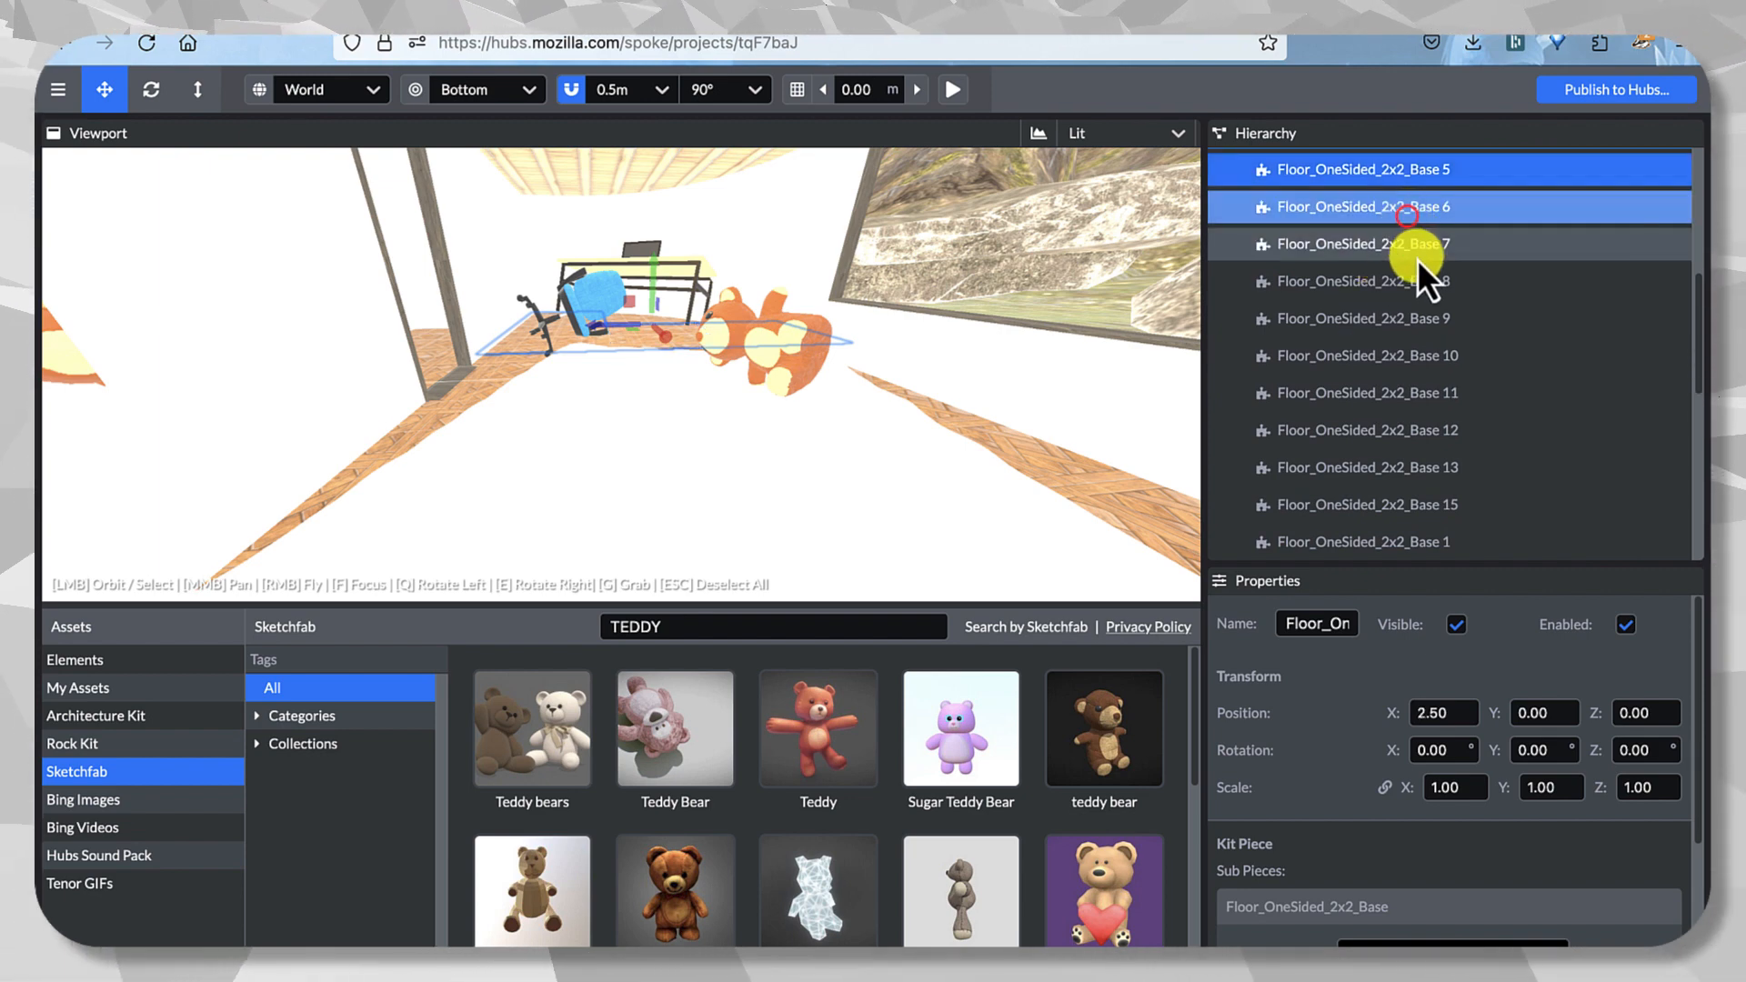
shift+click(1417, 251)
shift+click(1424, 281)
shift+click(1437, 323)
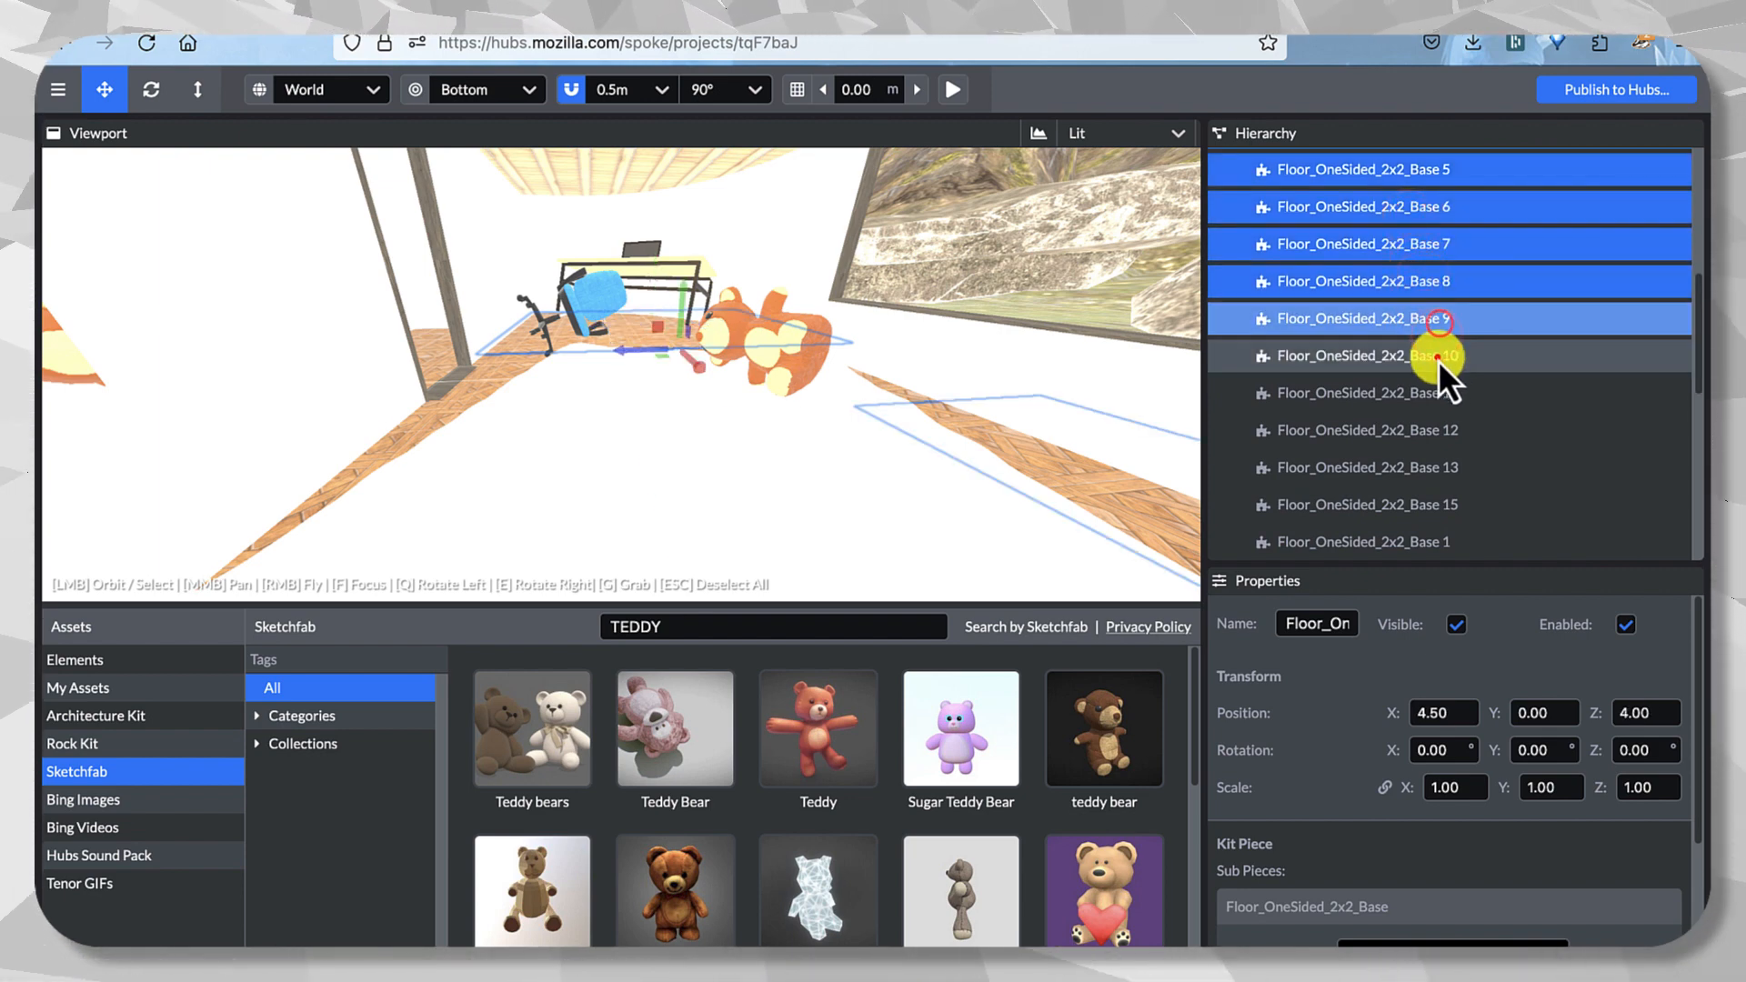
shift+click(1437, 359)
shift+click(1421, 393)
shift+click(1427, 434)
shift+click(1445, 471)
shift+click(1441, 506)
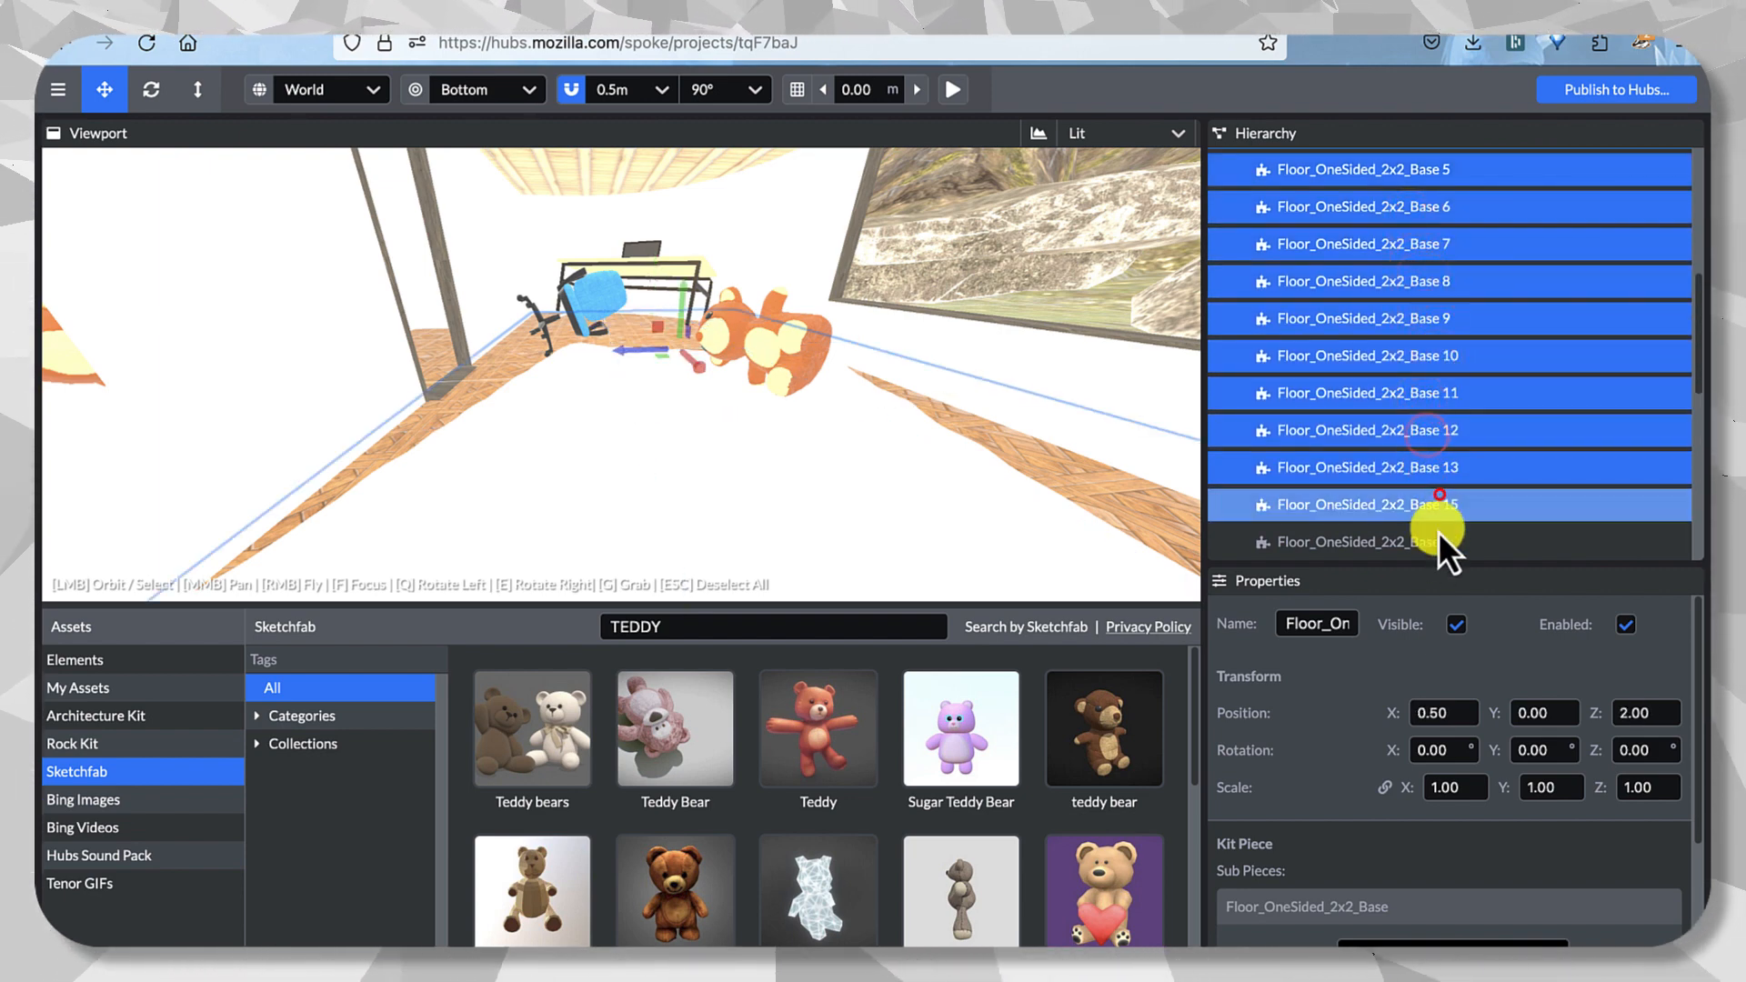
shift+click(1438, 540)
scroll(1415, 435, down, 3)
shift+click(1412, 422)
shift+click(1415, 455)
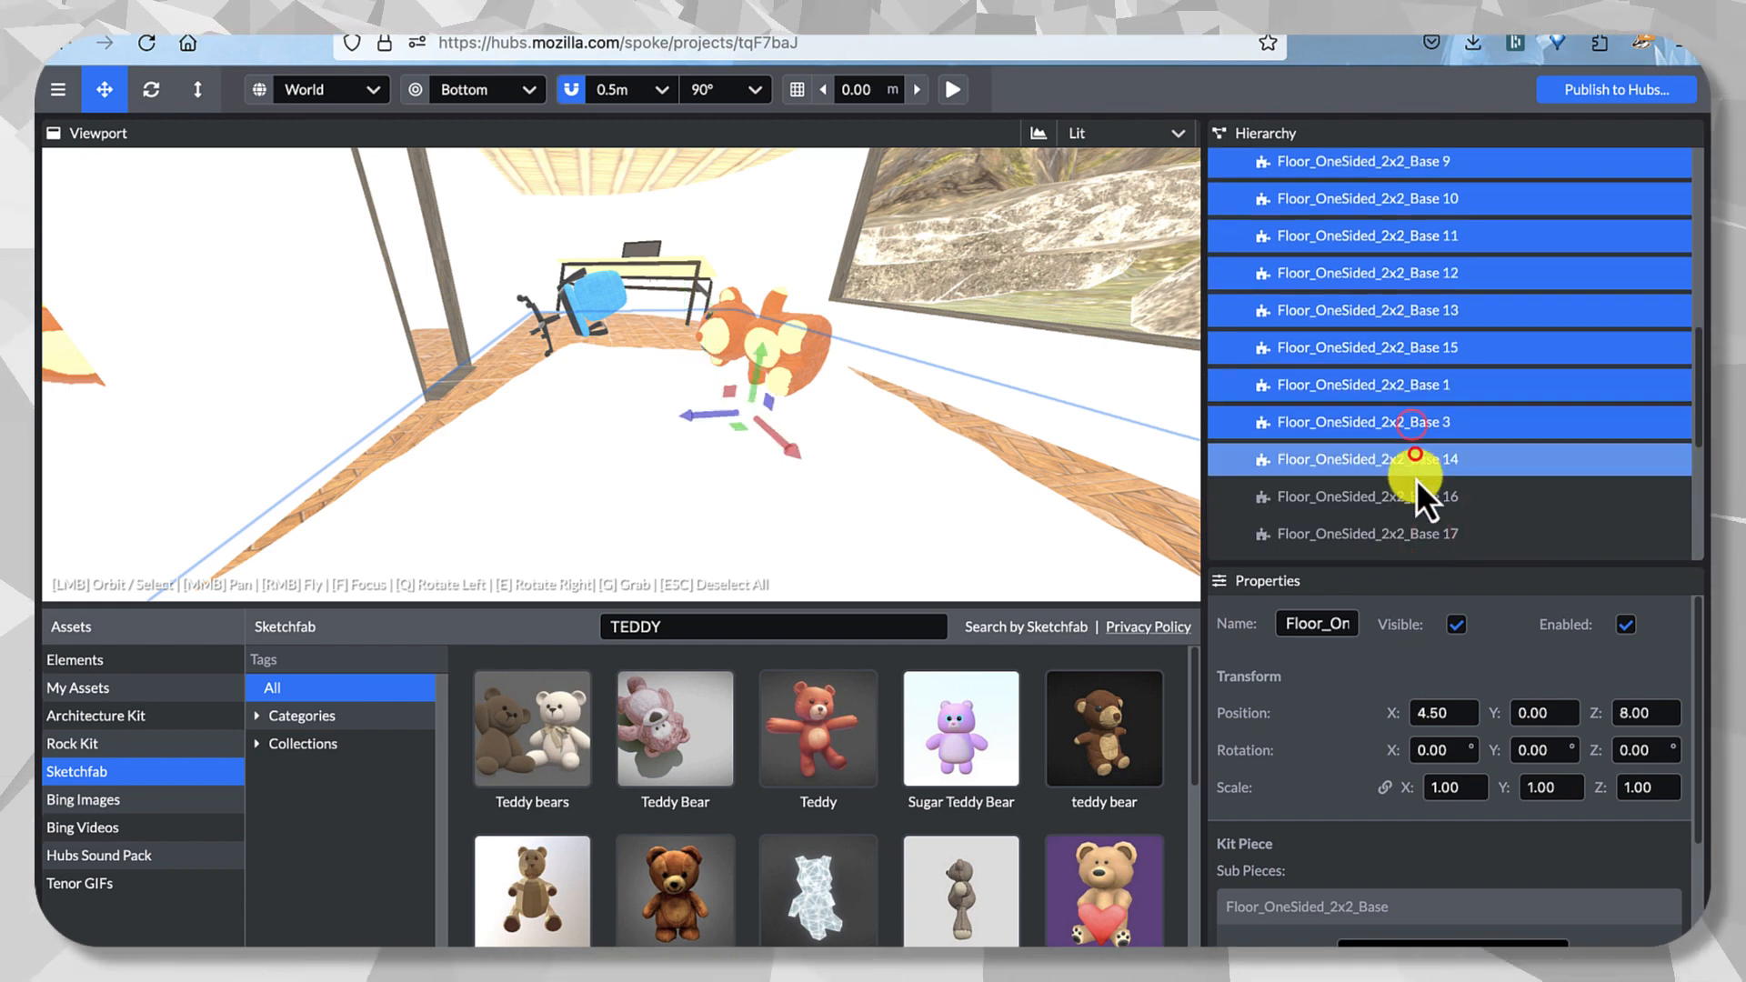
shift+click(1412, 482)
shift+click(1406, 531)
scroll(1406, 531, down, 2)
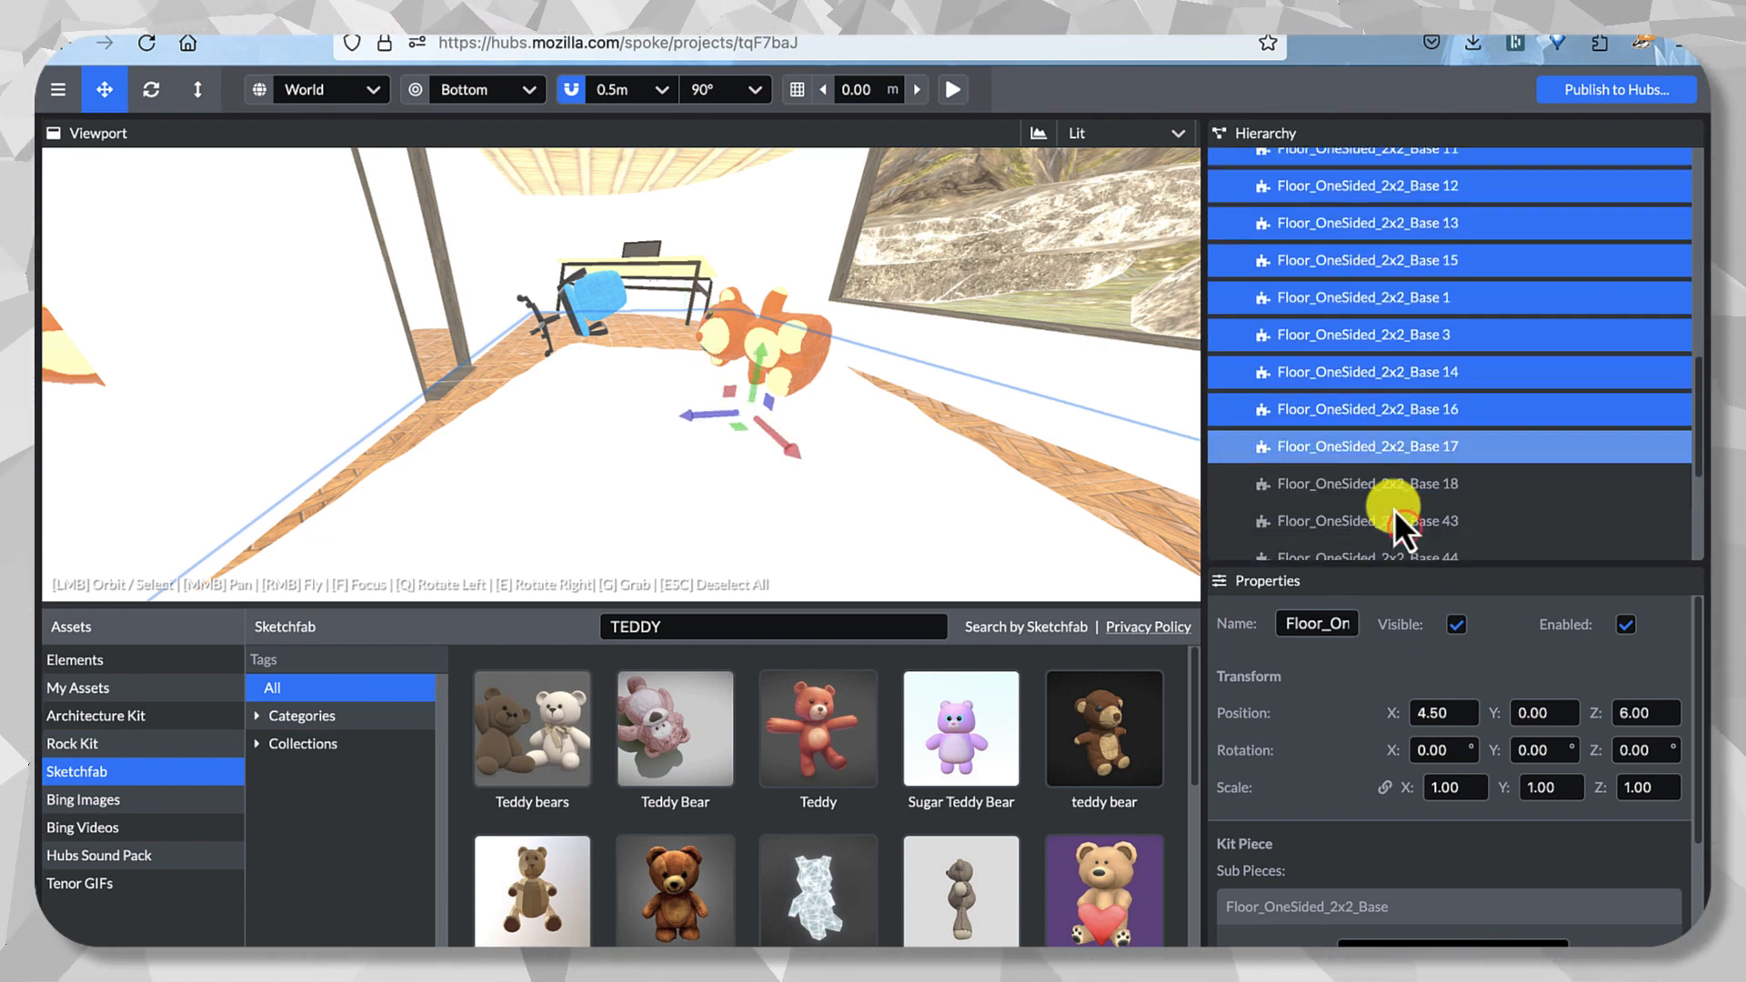
shift+click(1395, 499)
shift+click(1408, 525)
shift+click(1414, 550)
scroll(1400, 519, down, 3)
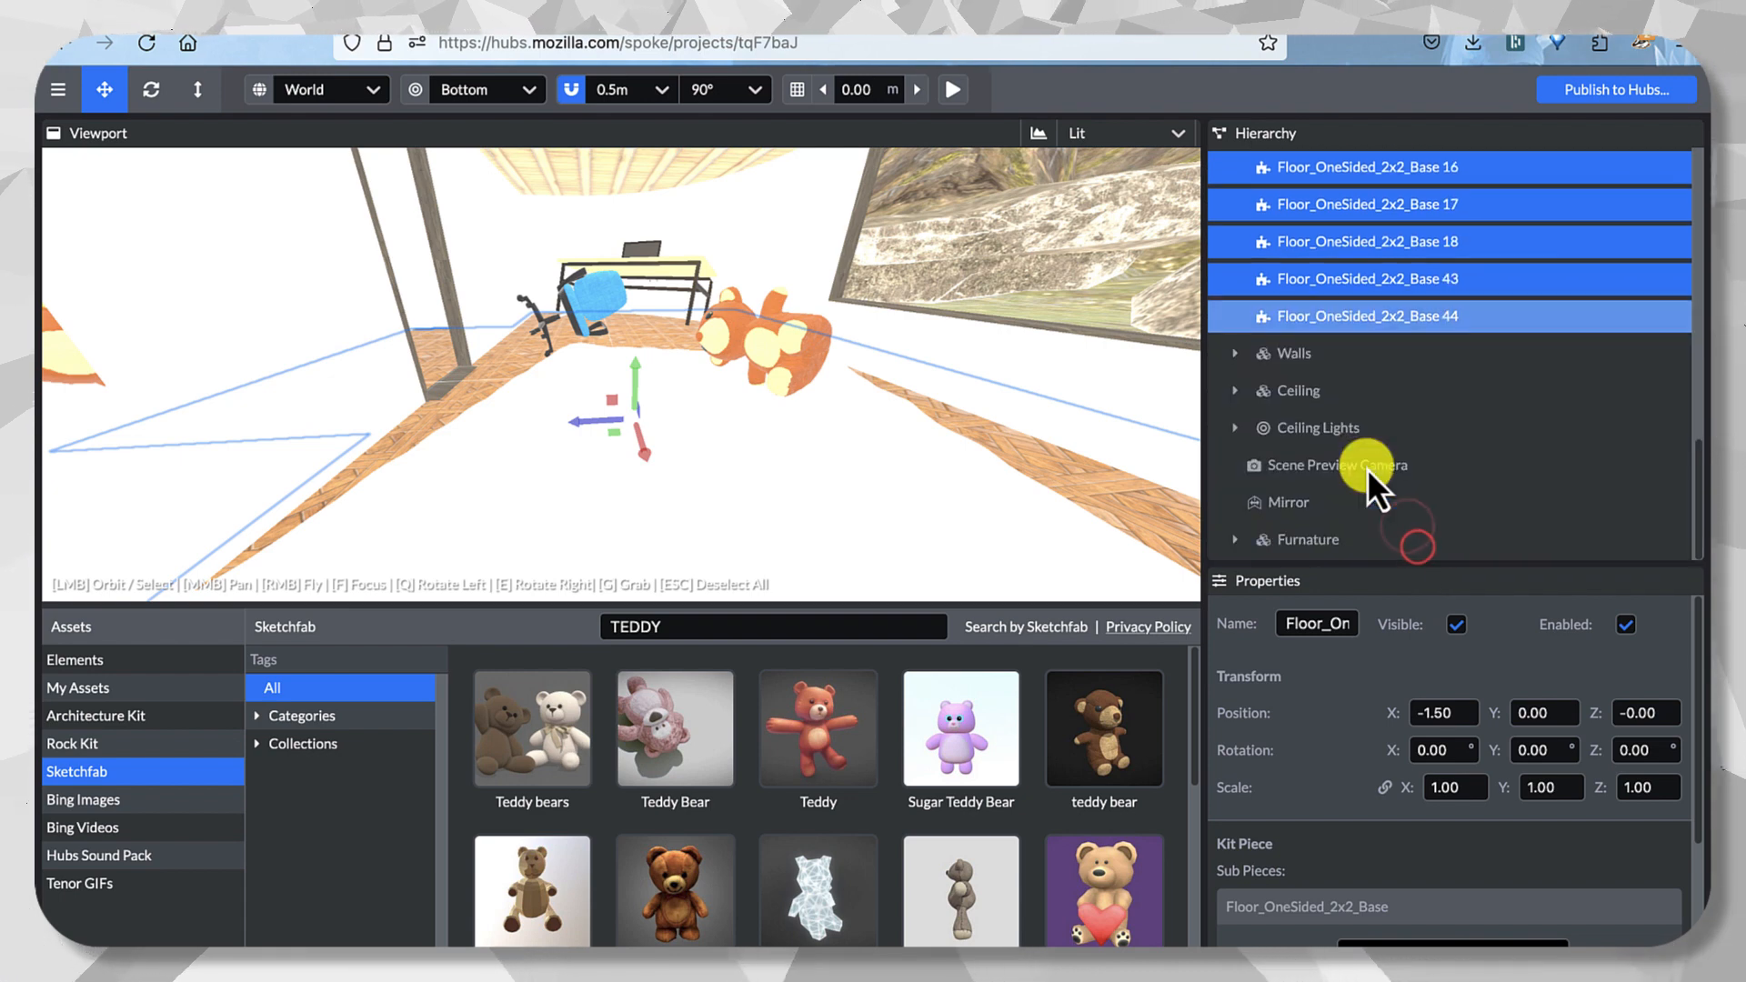
Show the Architecture Kit assets, try the CarpetHashed floor material on the selected floor pieces, and view the floor from above.
scroll(1416, 795, down, 2)
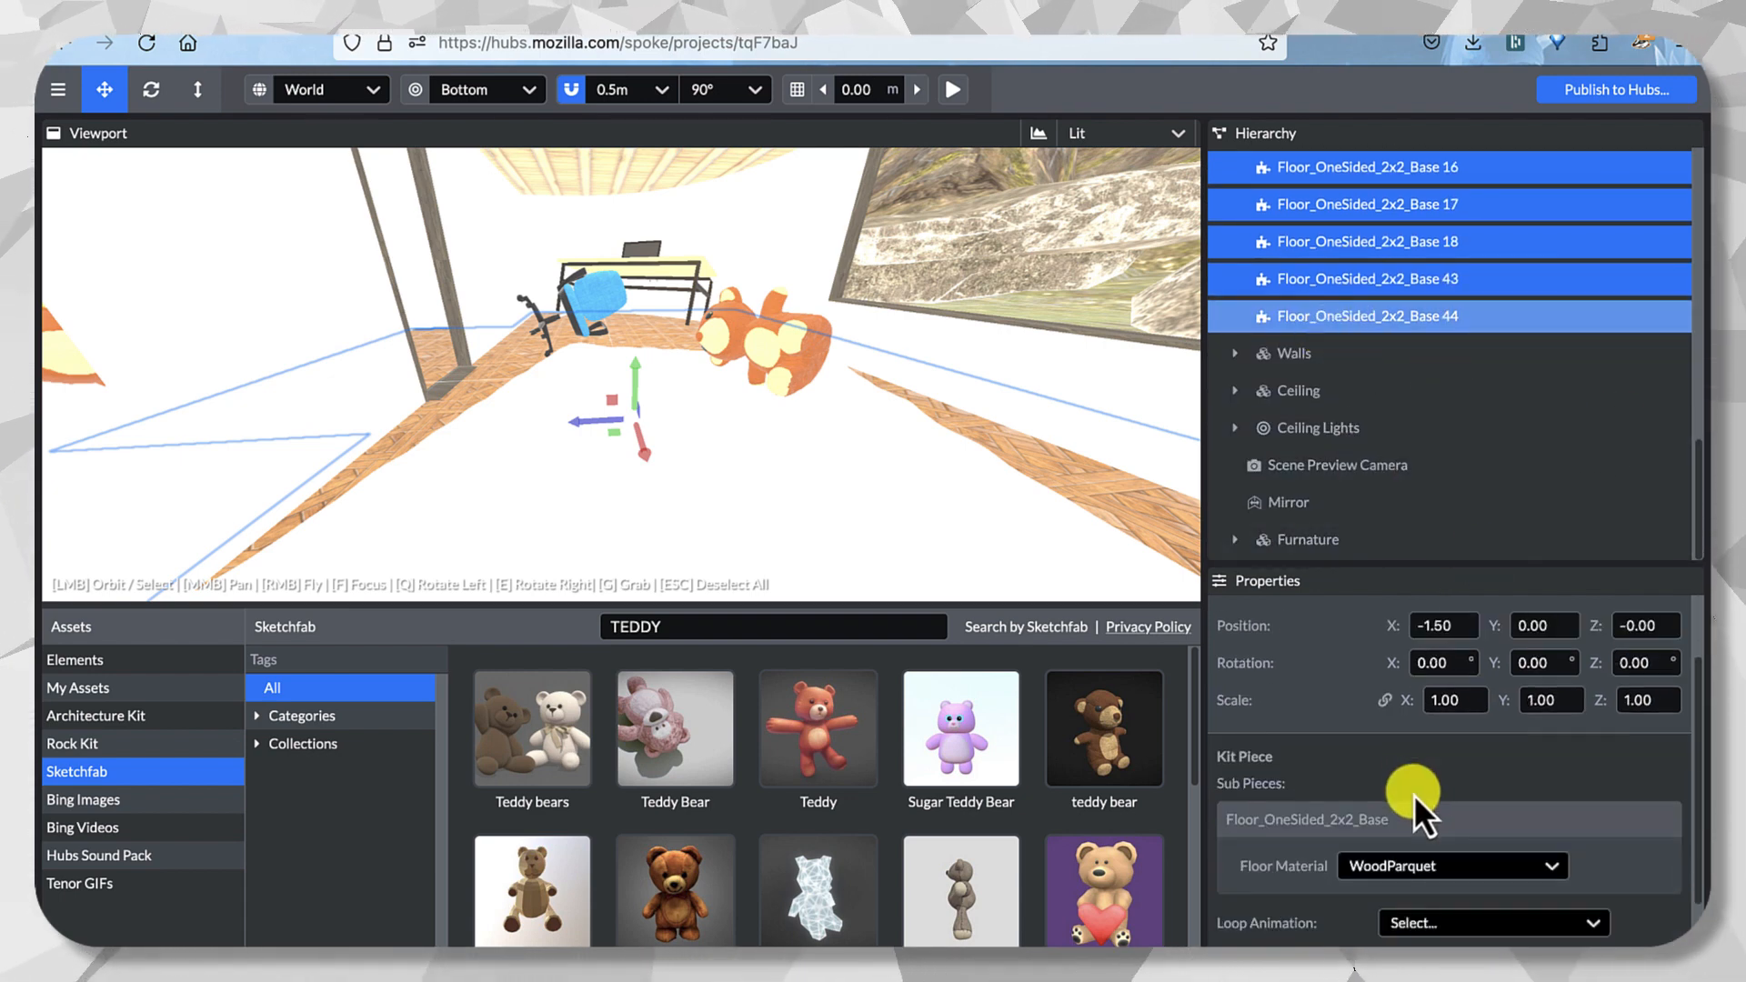
scroll(1388, 827, down, 2)
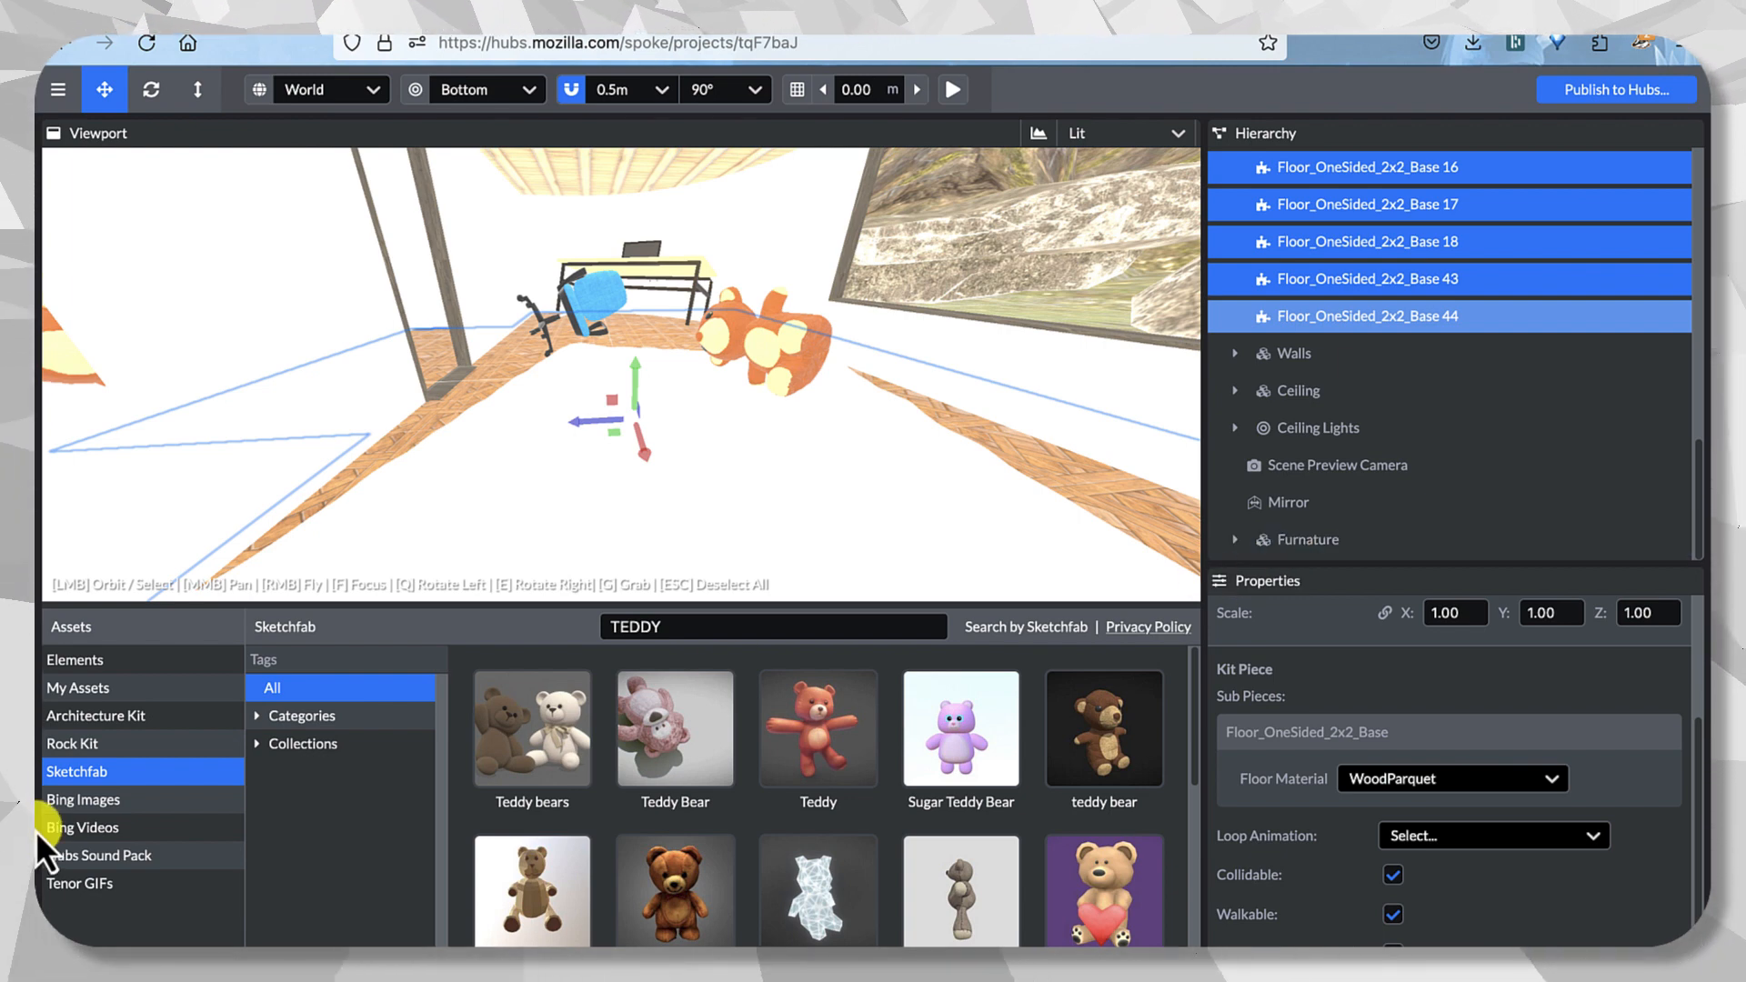
click(150, 718)
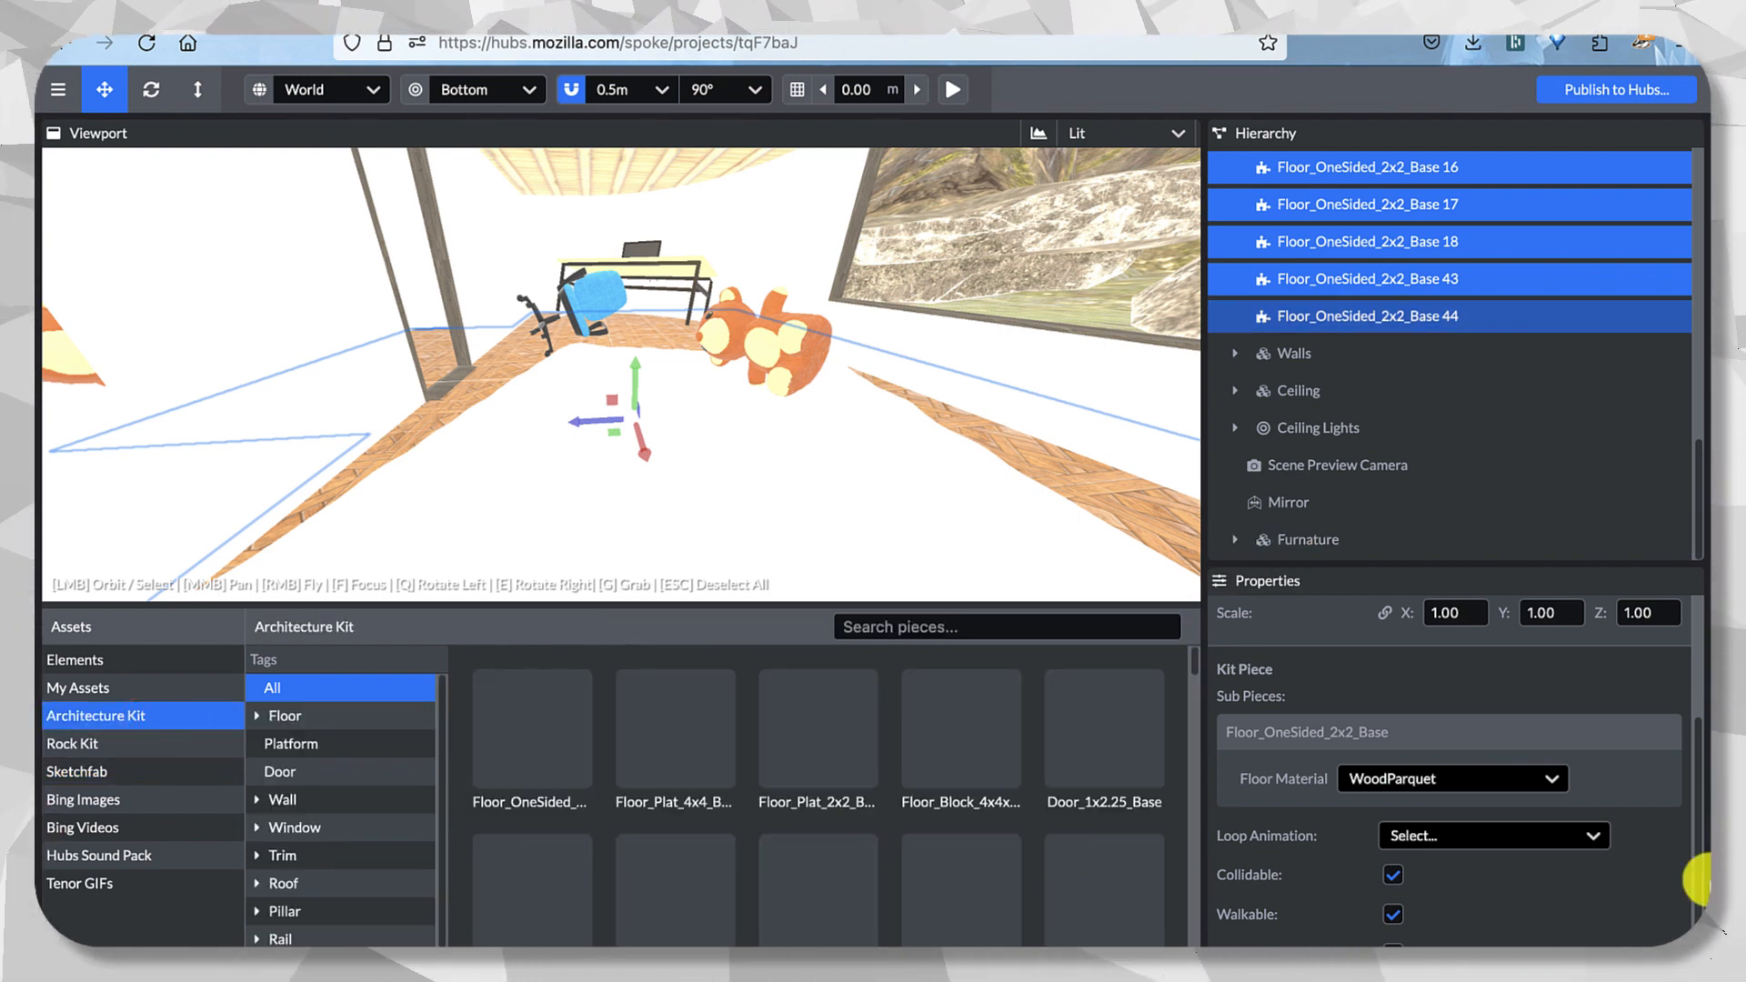
click(1459, 775)
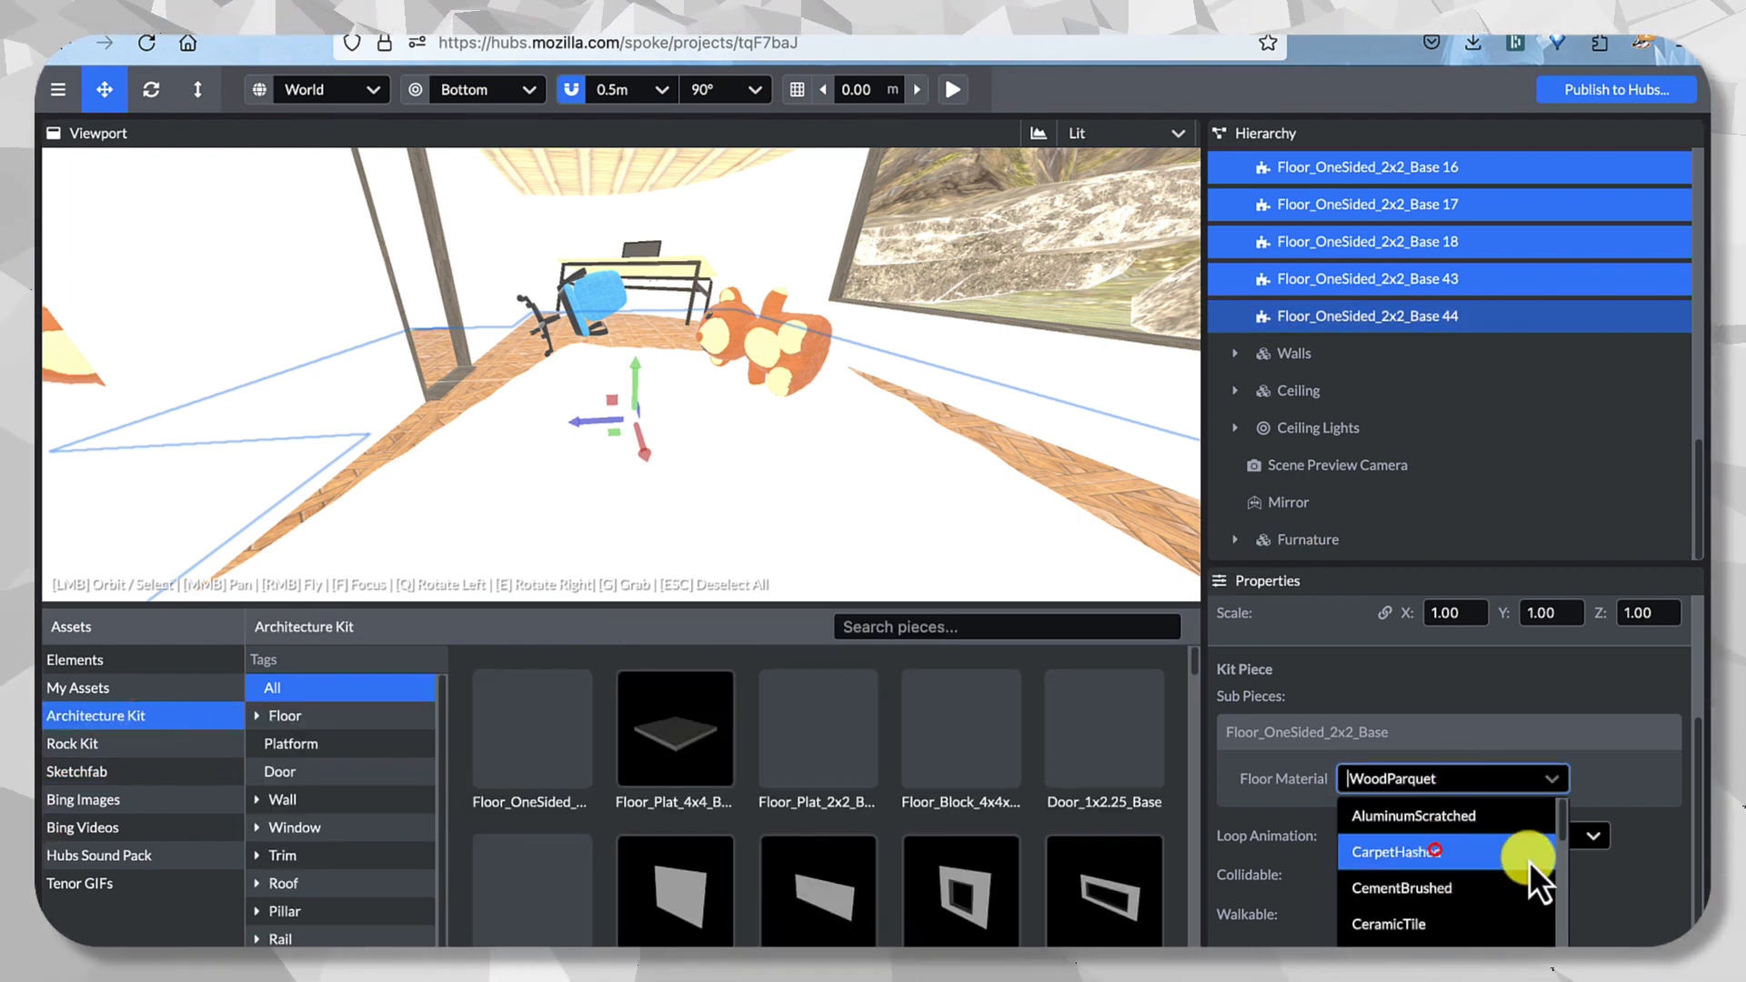
click(1419, 852)
drag(919, 449, 619, 454)
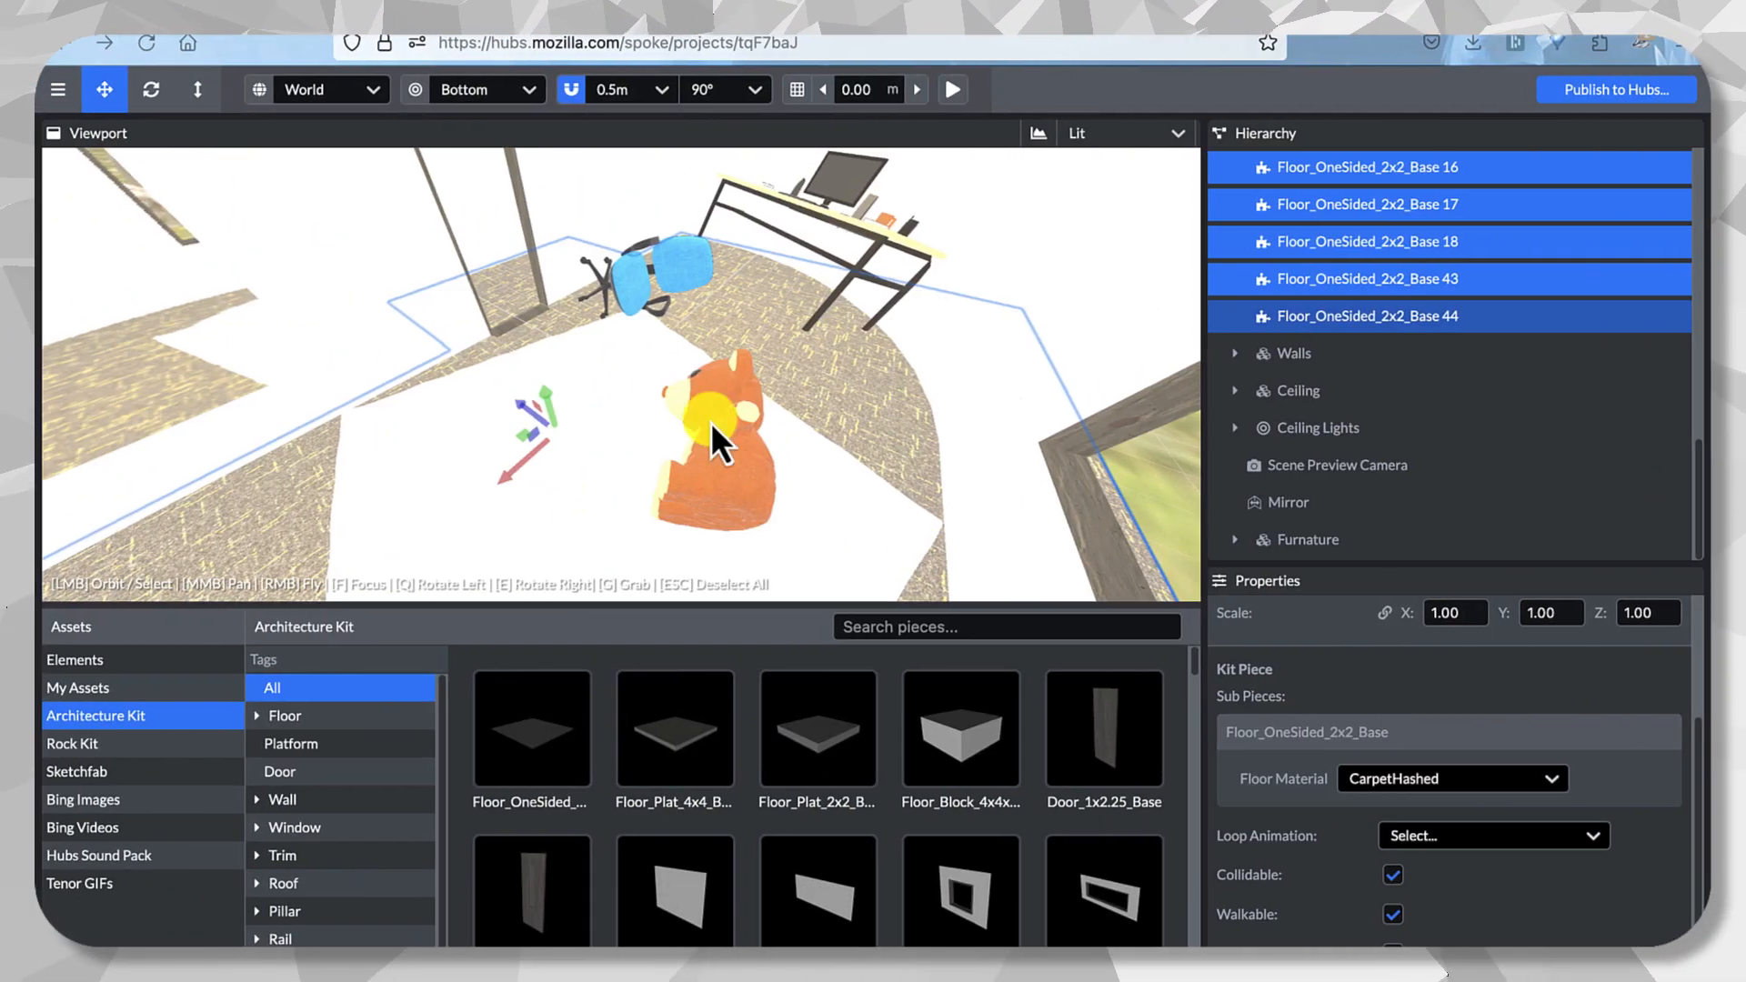
Try the CementBrushed floor material on the selected floor pieces and check the floor around the teddy bear.
click(1371, 776)
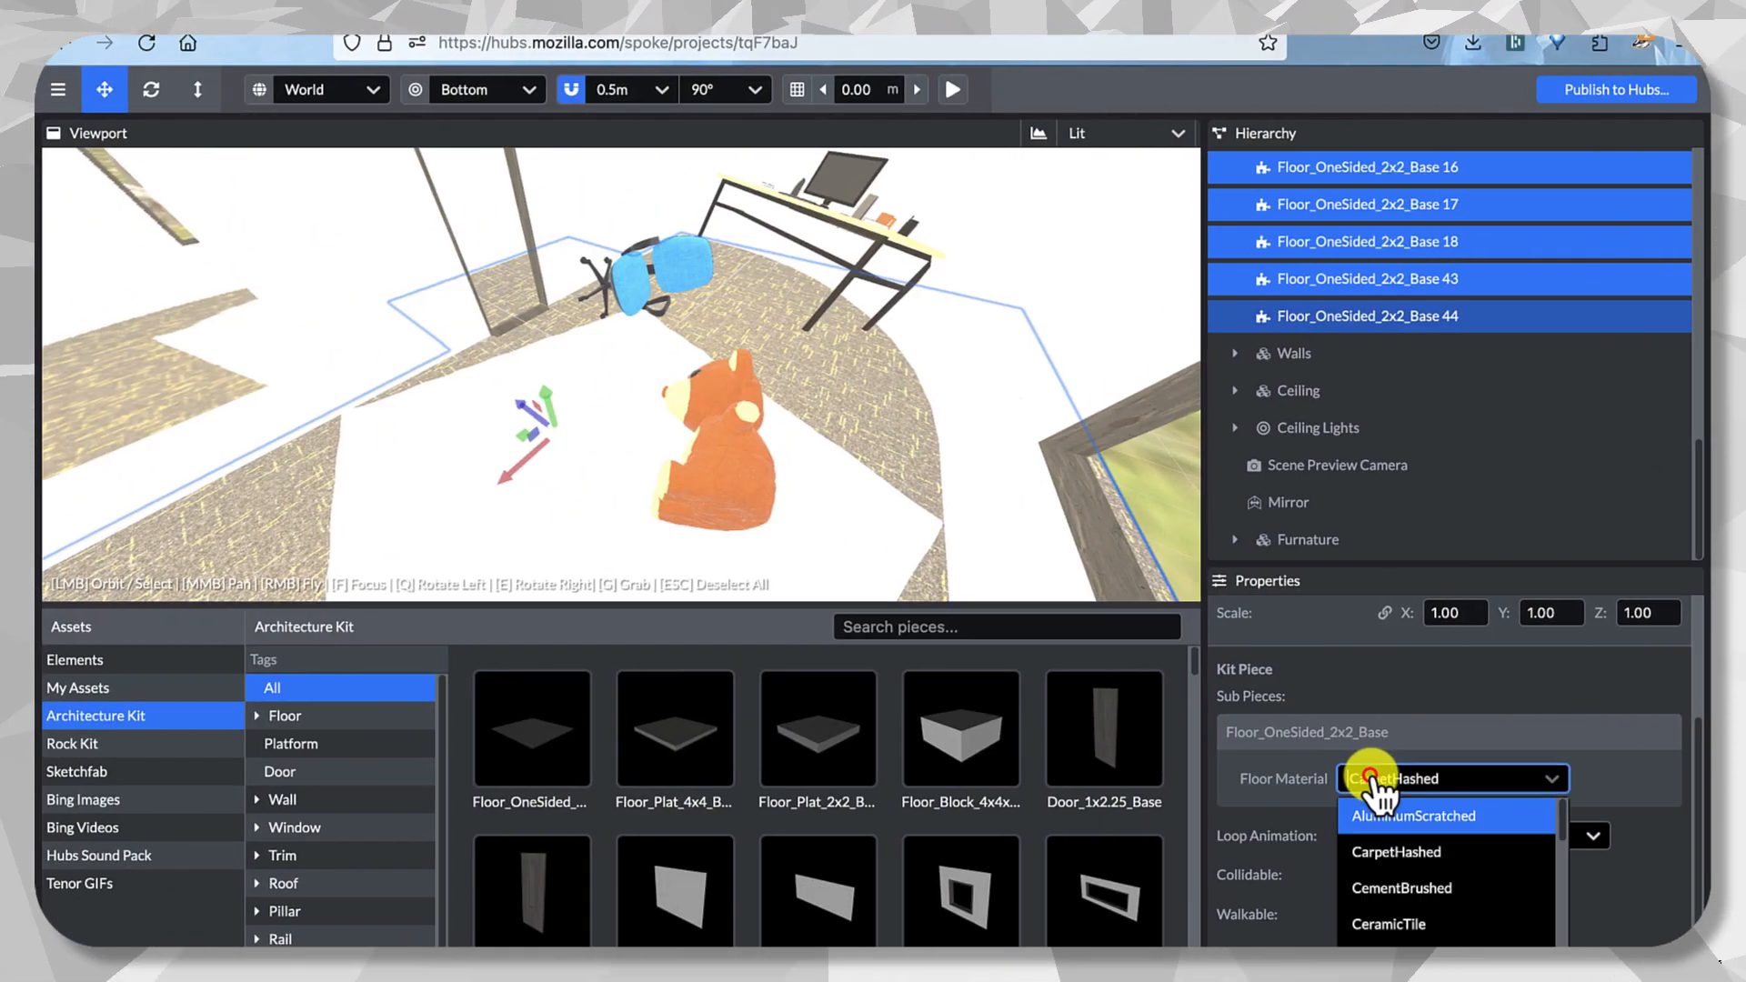
click(1480, 885)
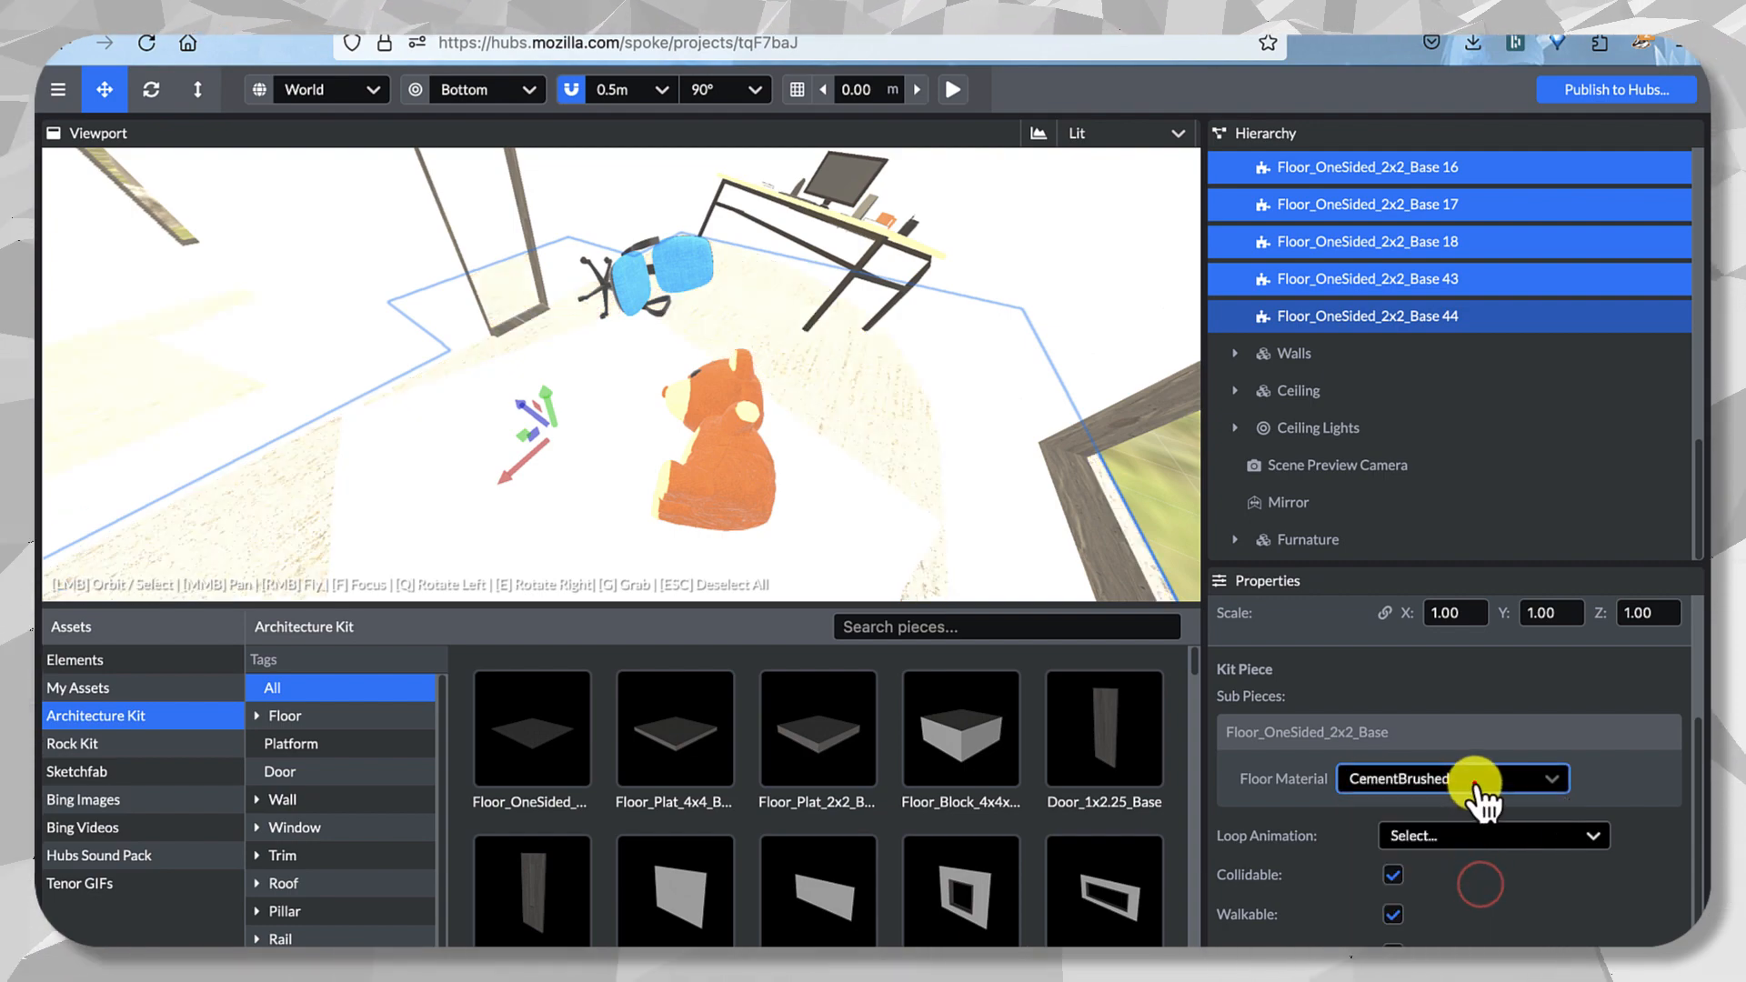
click(1474, 782)
drag(979, 582, 1037, 555)
click(1437, 780)
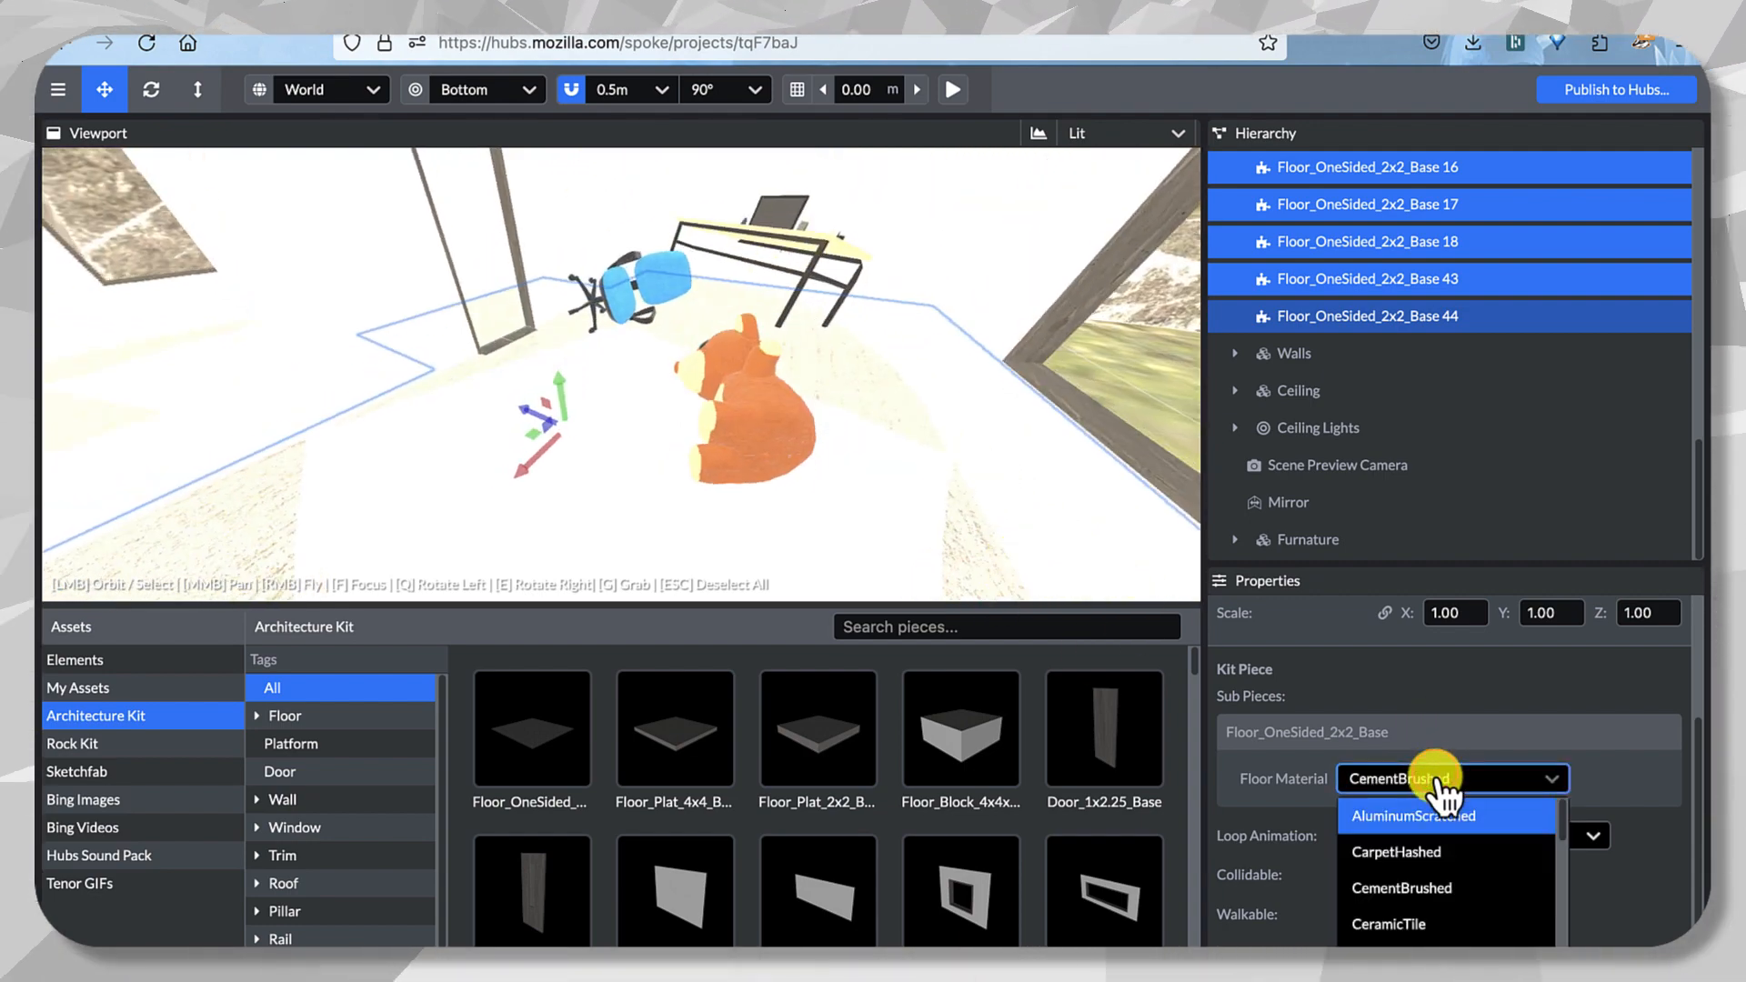
click(1439, 782)
click(1439, 782)
click(1449, 887)
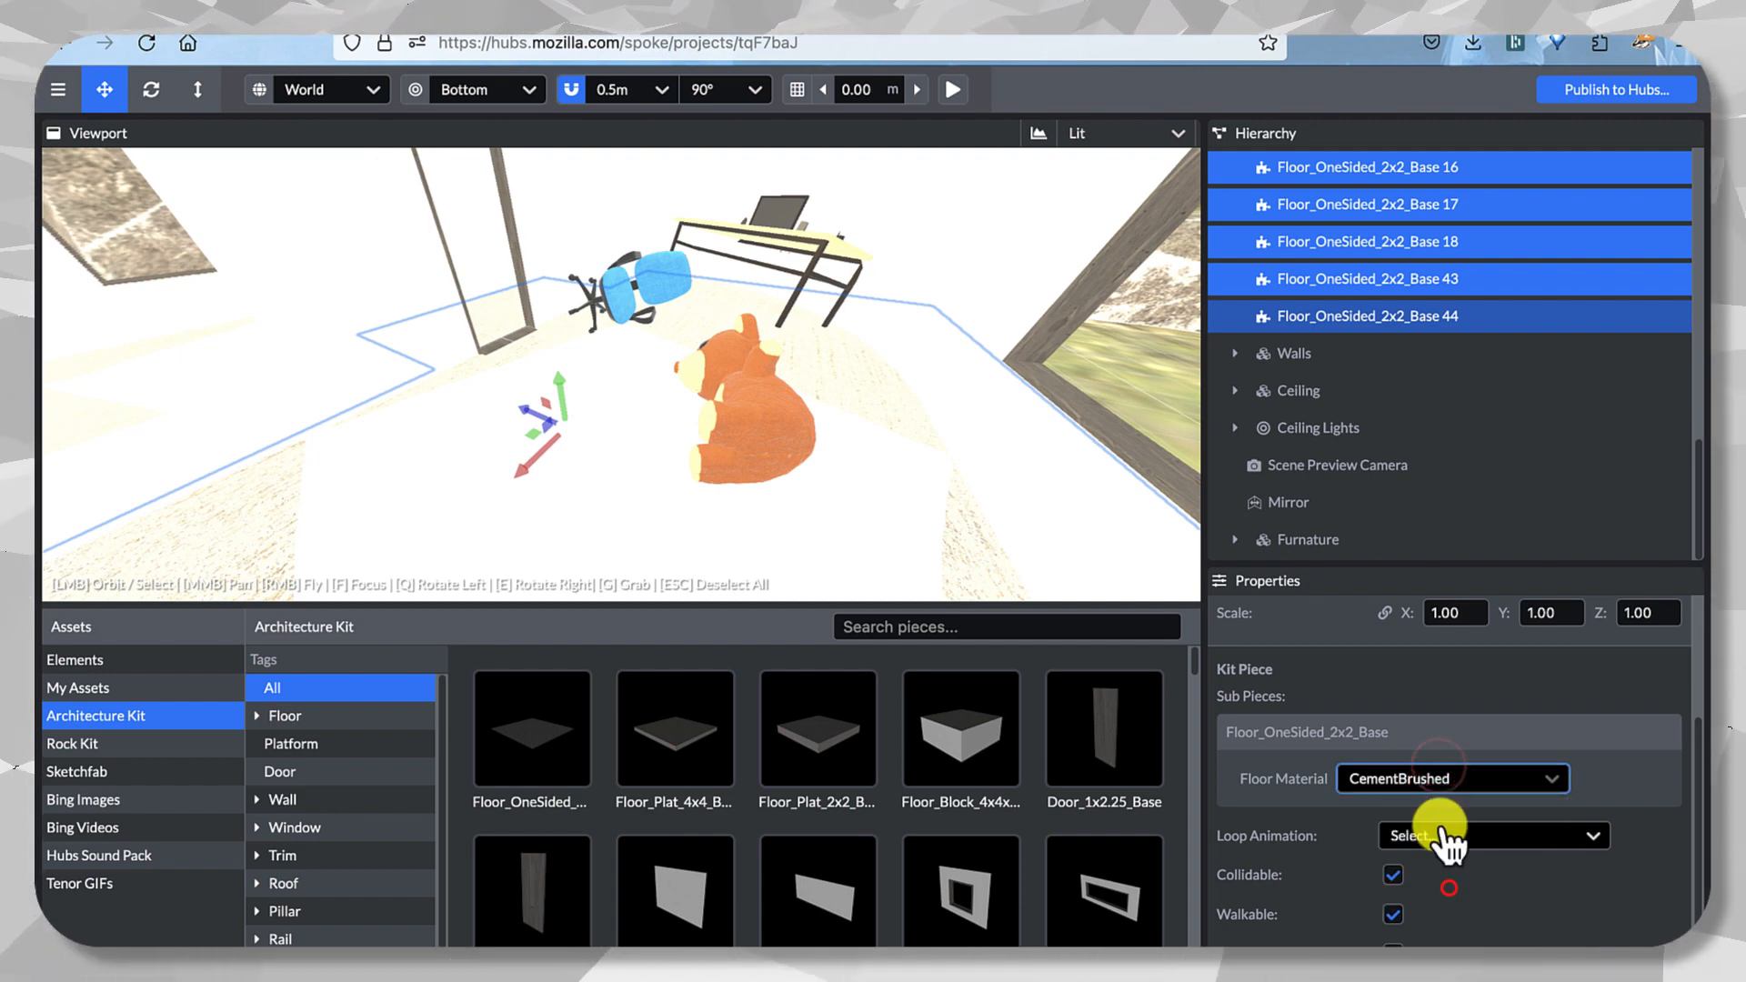
Compare CeramicTile and ConcreteBlock_Line on the selected floor pieces, set the floor material to CeramicTile, and inspect the room.
click(1446, 778)
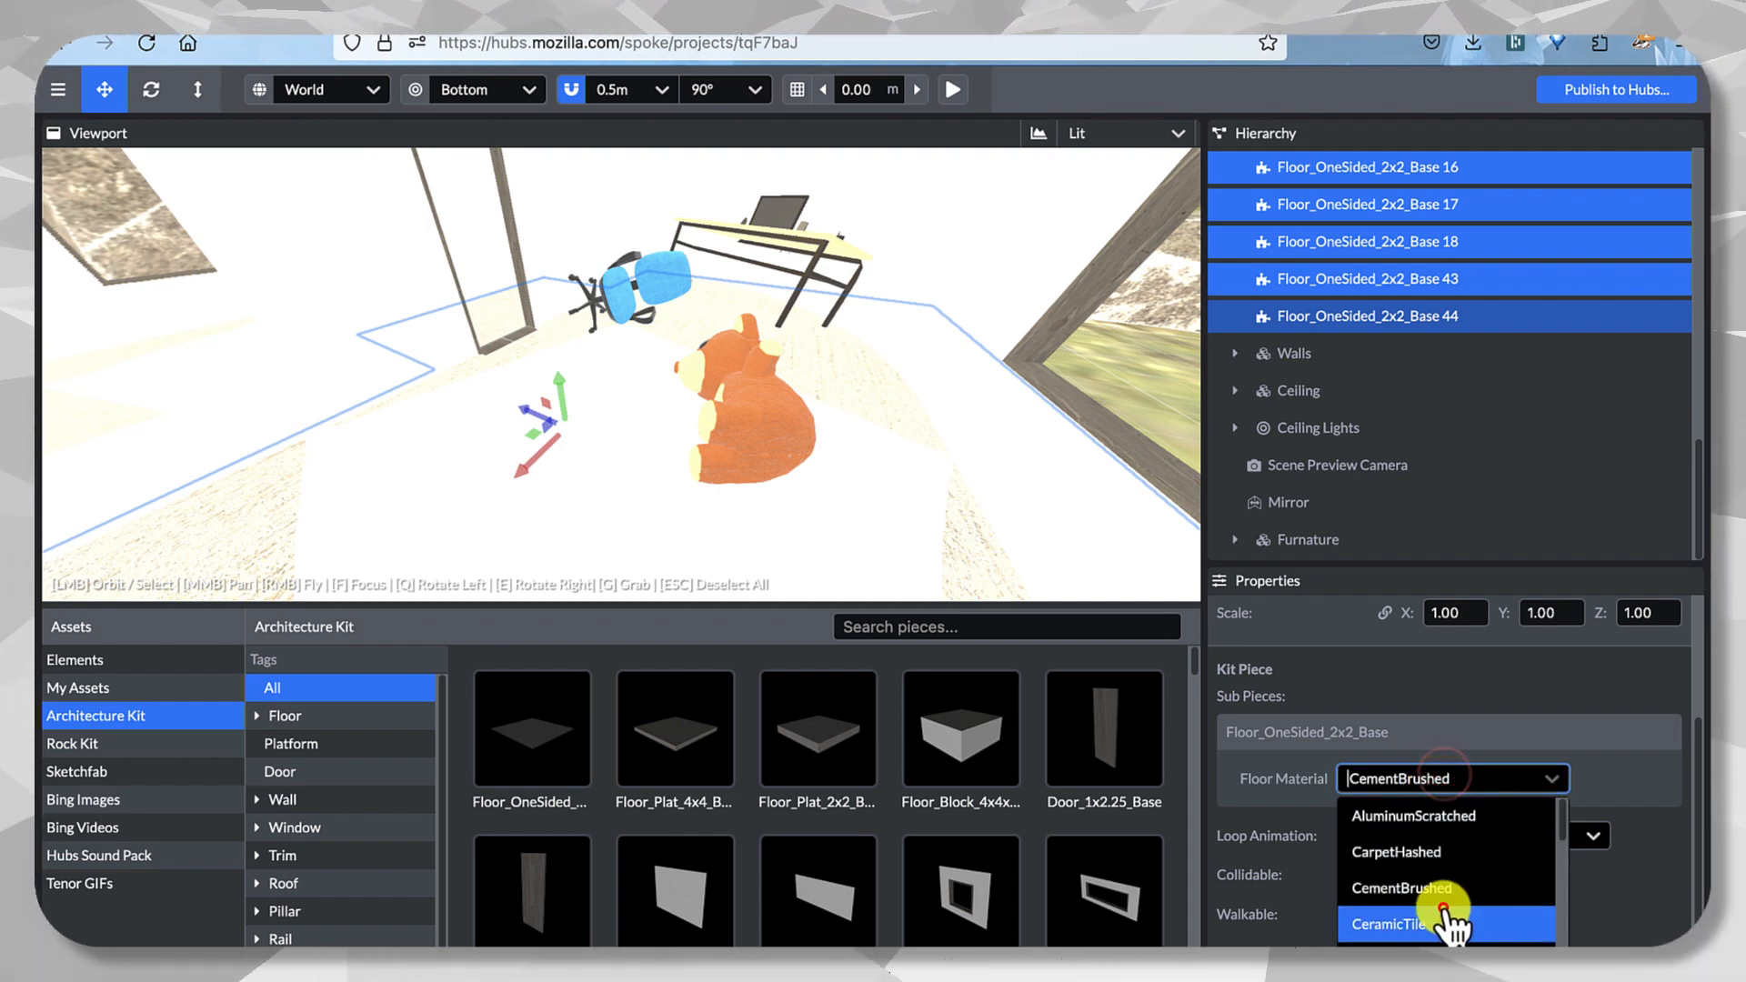
click(1443, 908)
click(1419, 778)
scroll(1426, 878, down, 2)
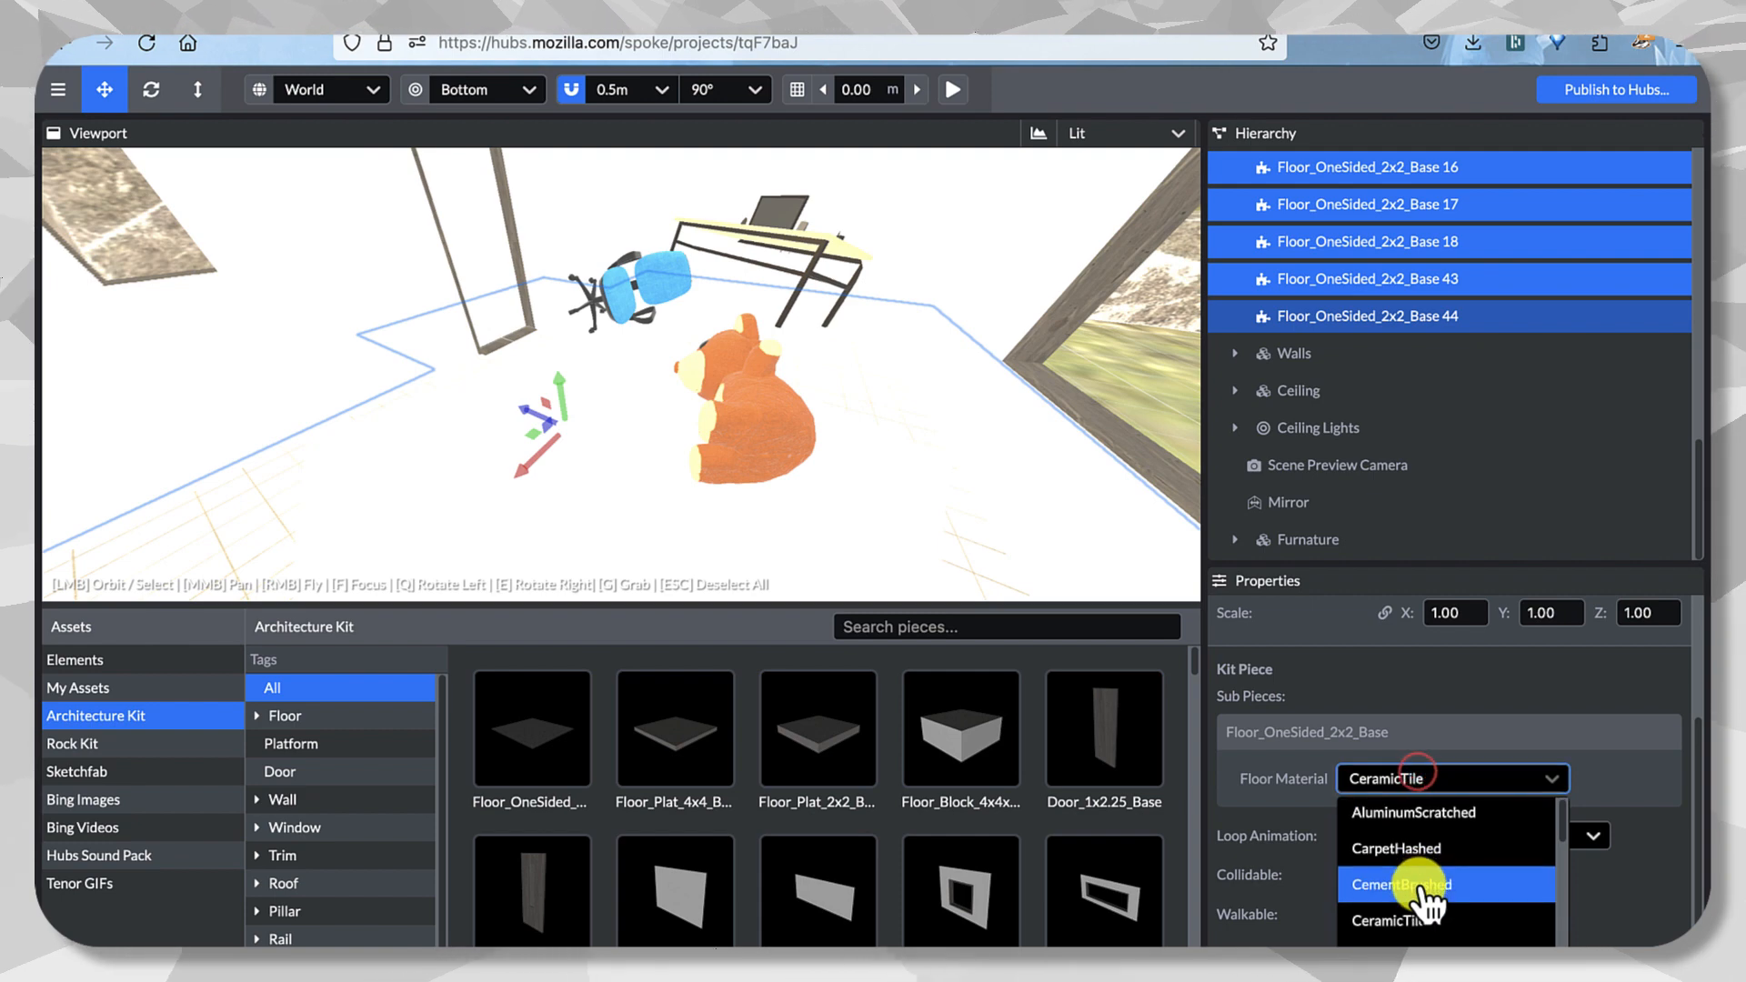
click(1430, 882)
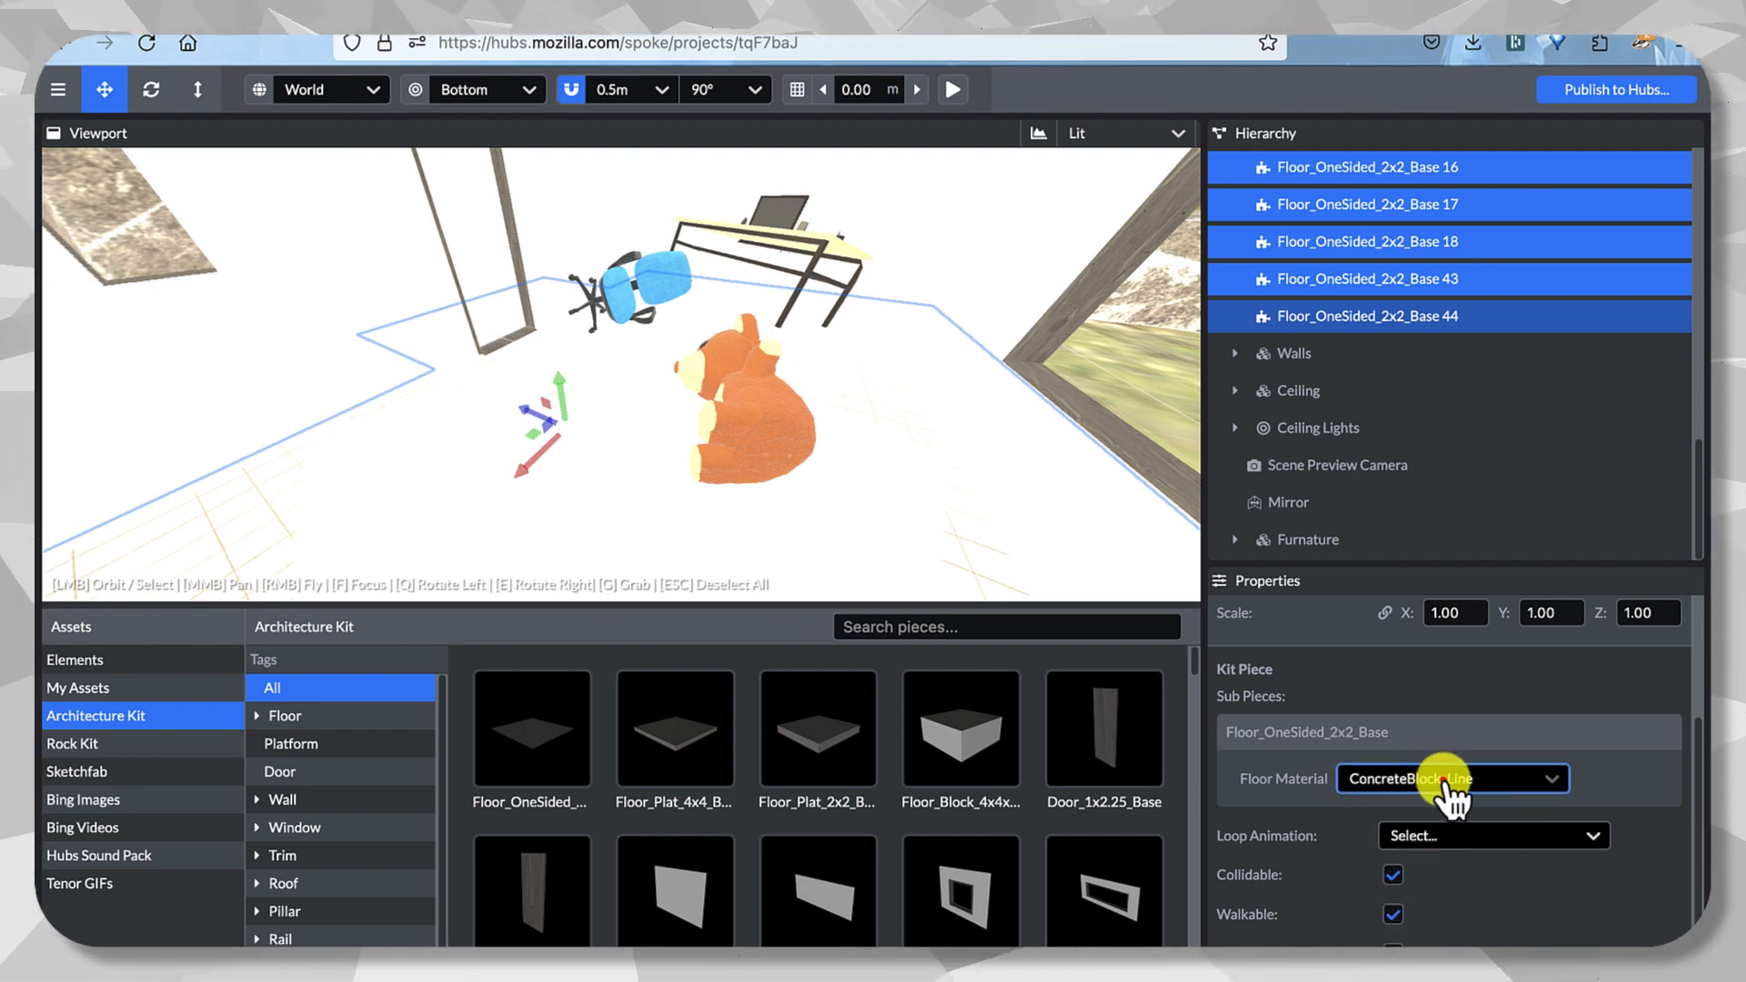
click(1443, 780)
click(1465, 908)
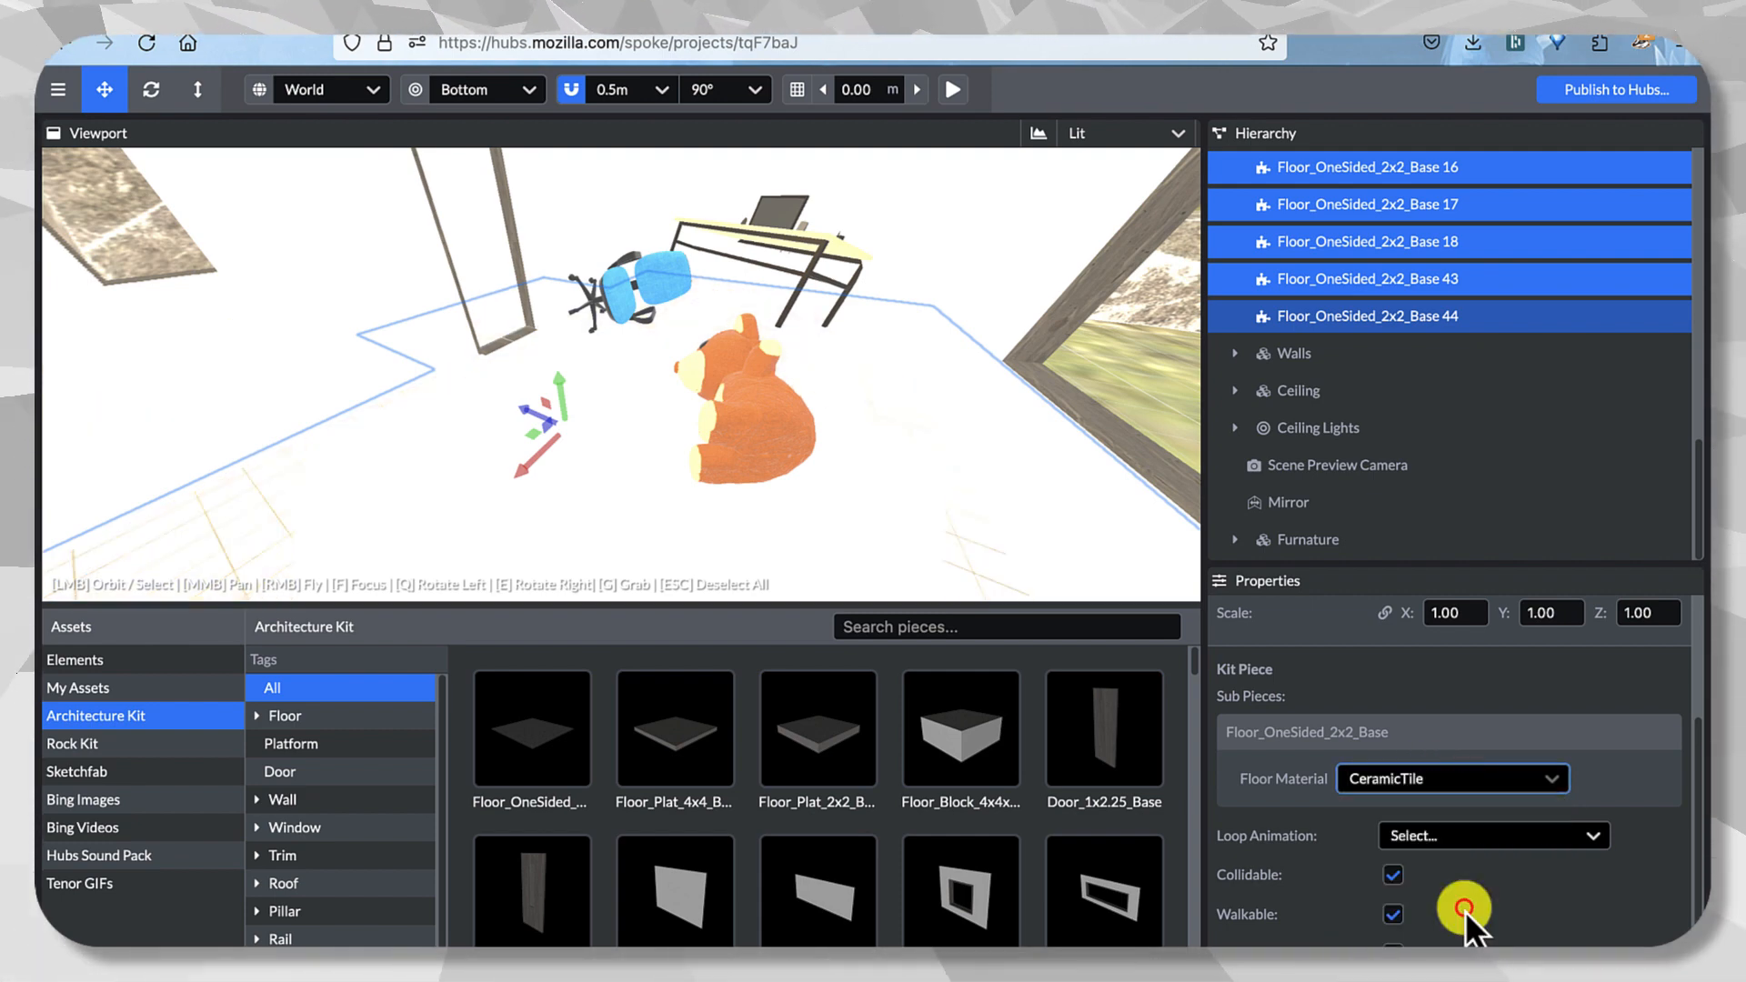
drag(729, 451, 904, 450)
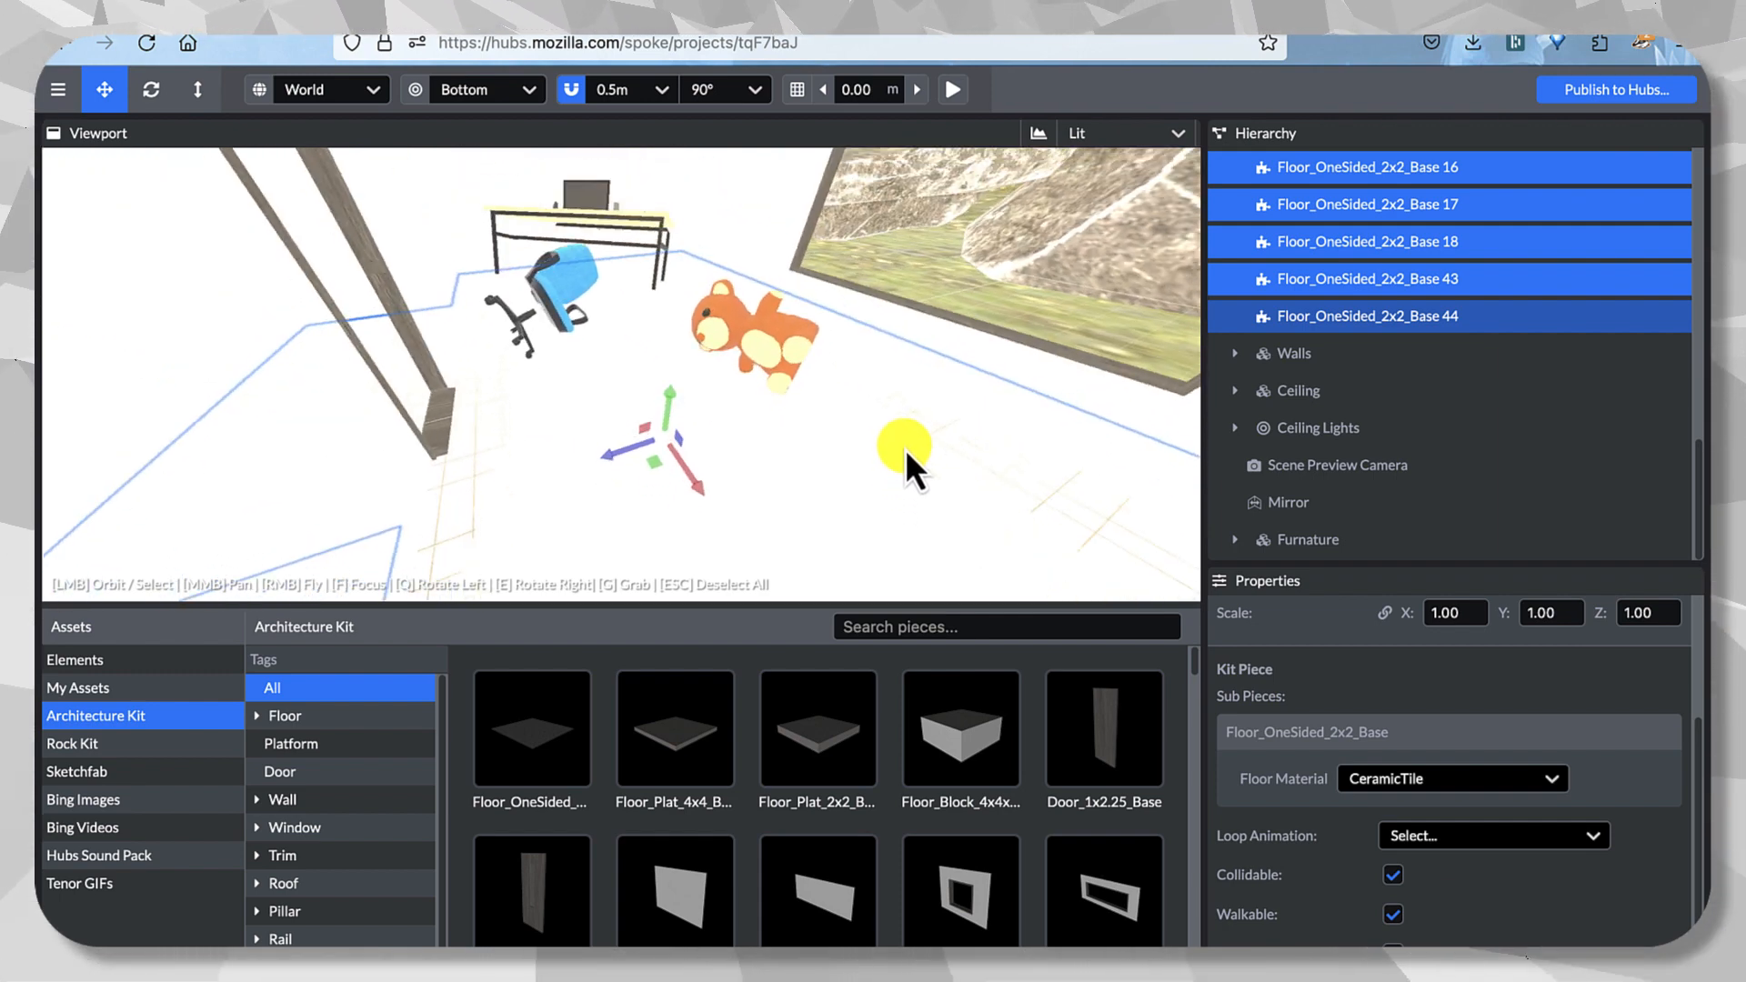
Try the PaintSatin floor material on the selected floor pieces.
click(1365, 781)
scroll(1441, 841, down, 1)
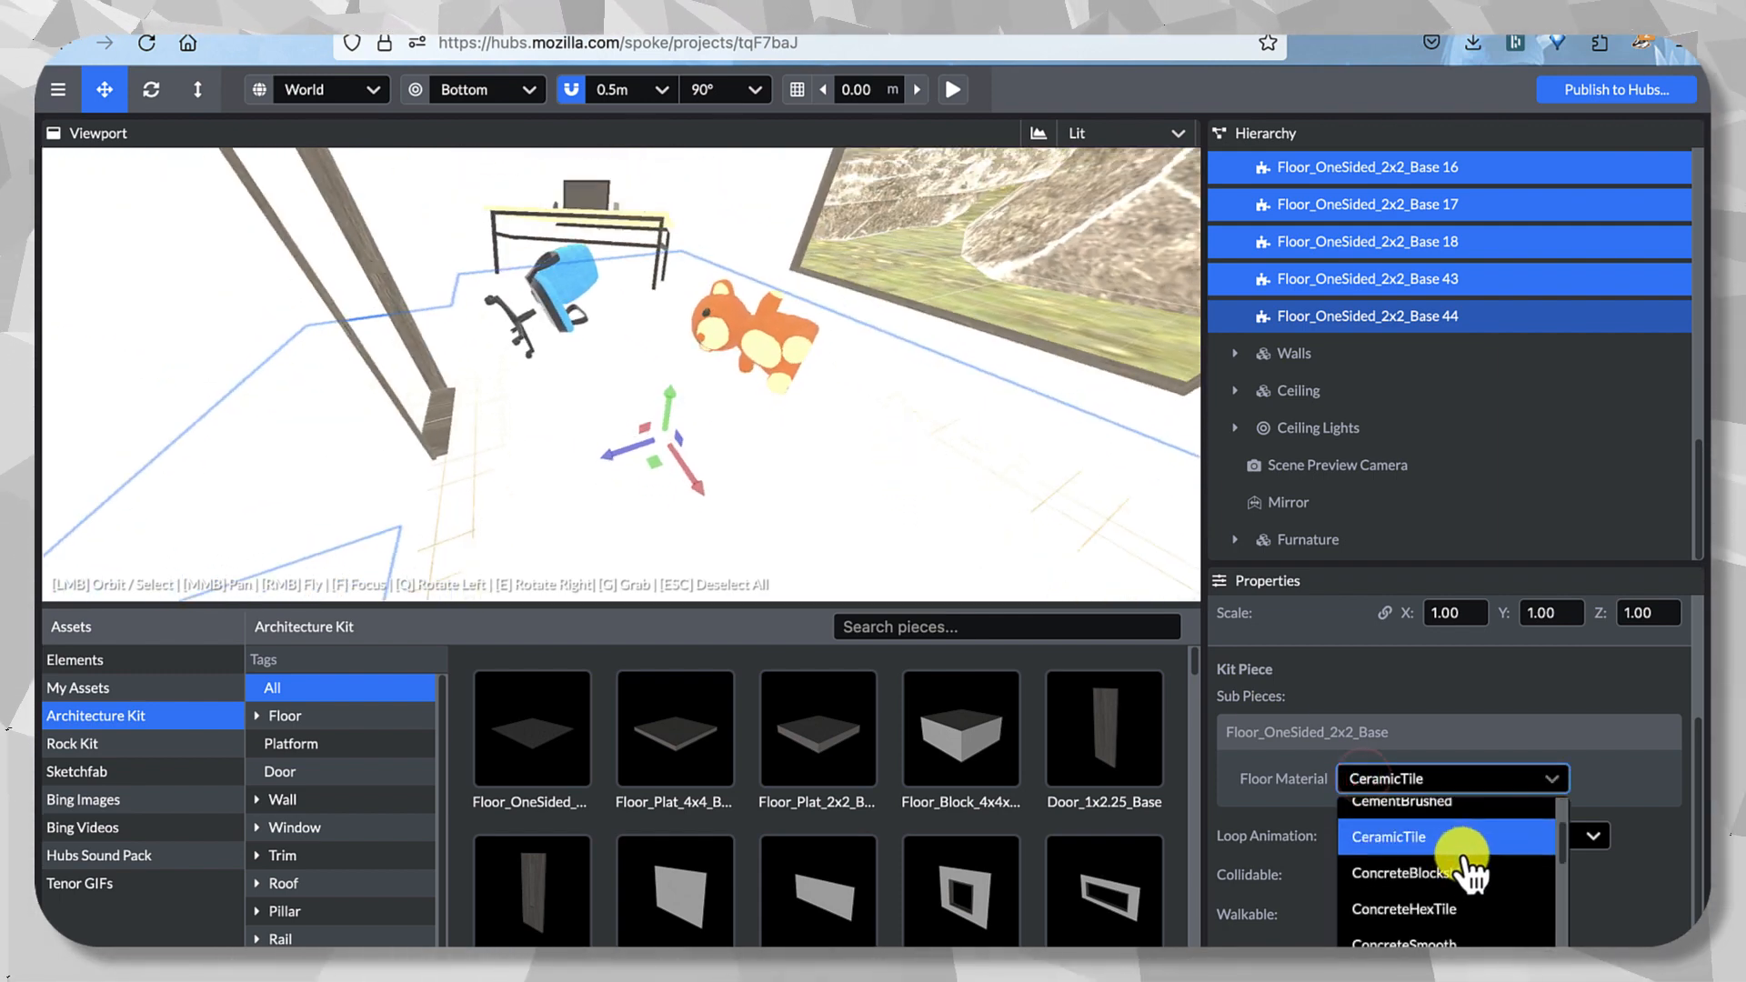
drag(617, 440, 550, 427)
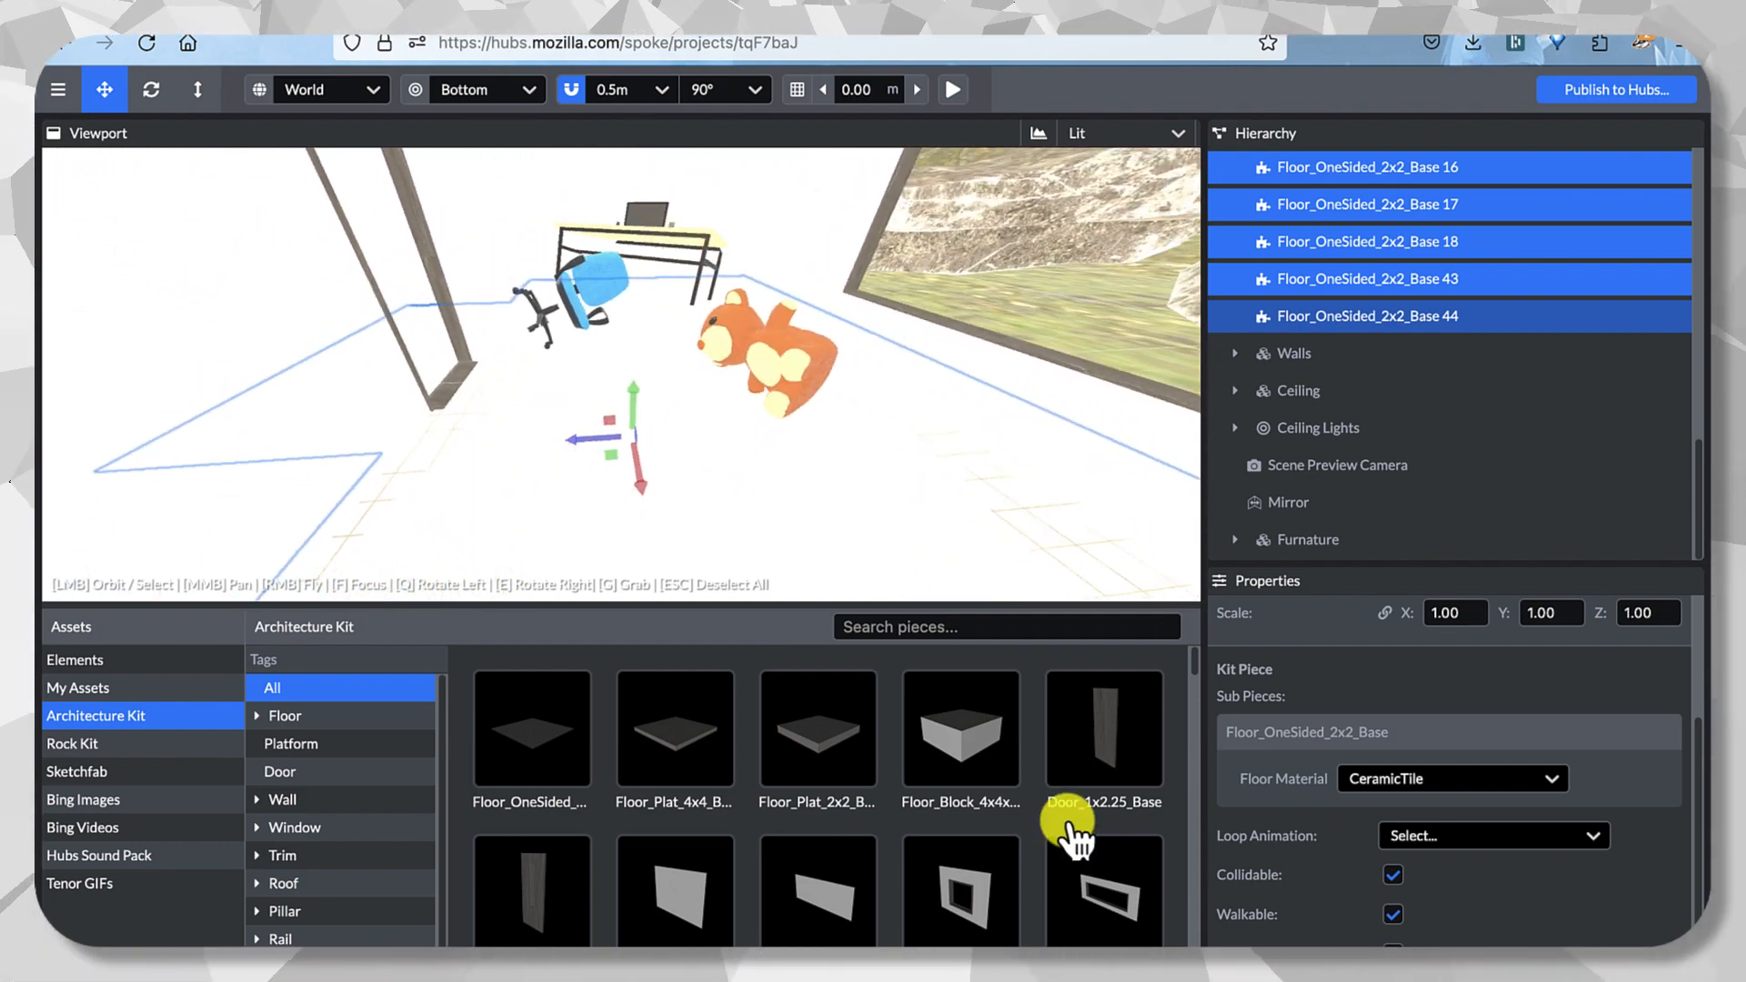
click(1433, 780)
scroll(1419, 873, down, 2)
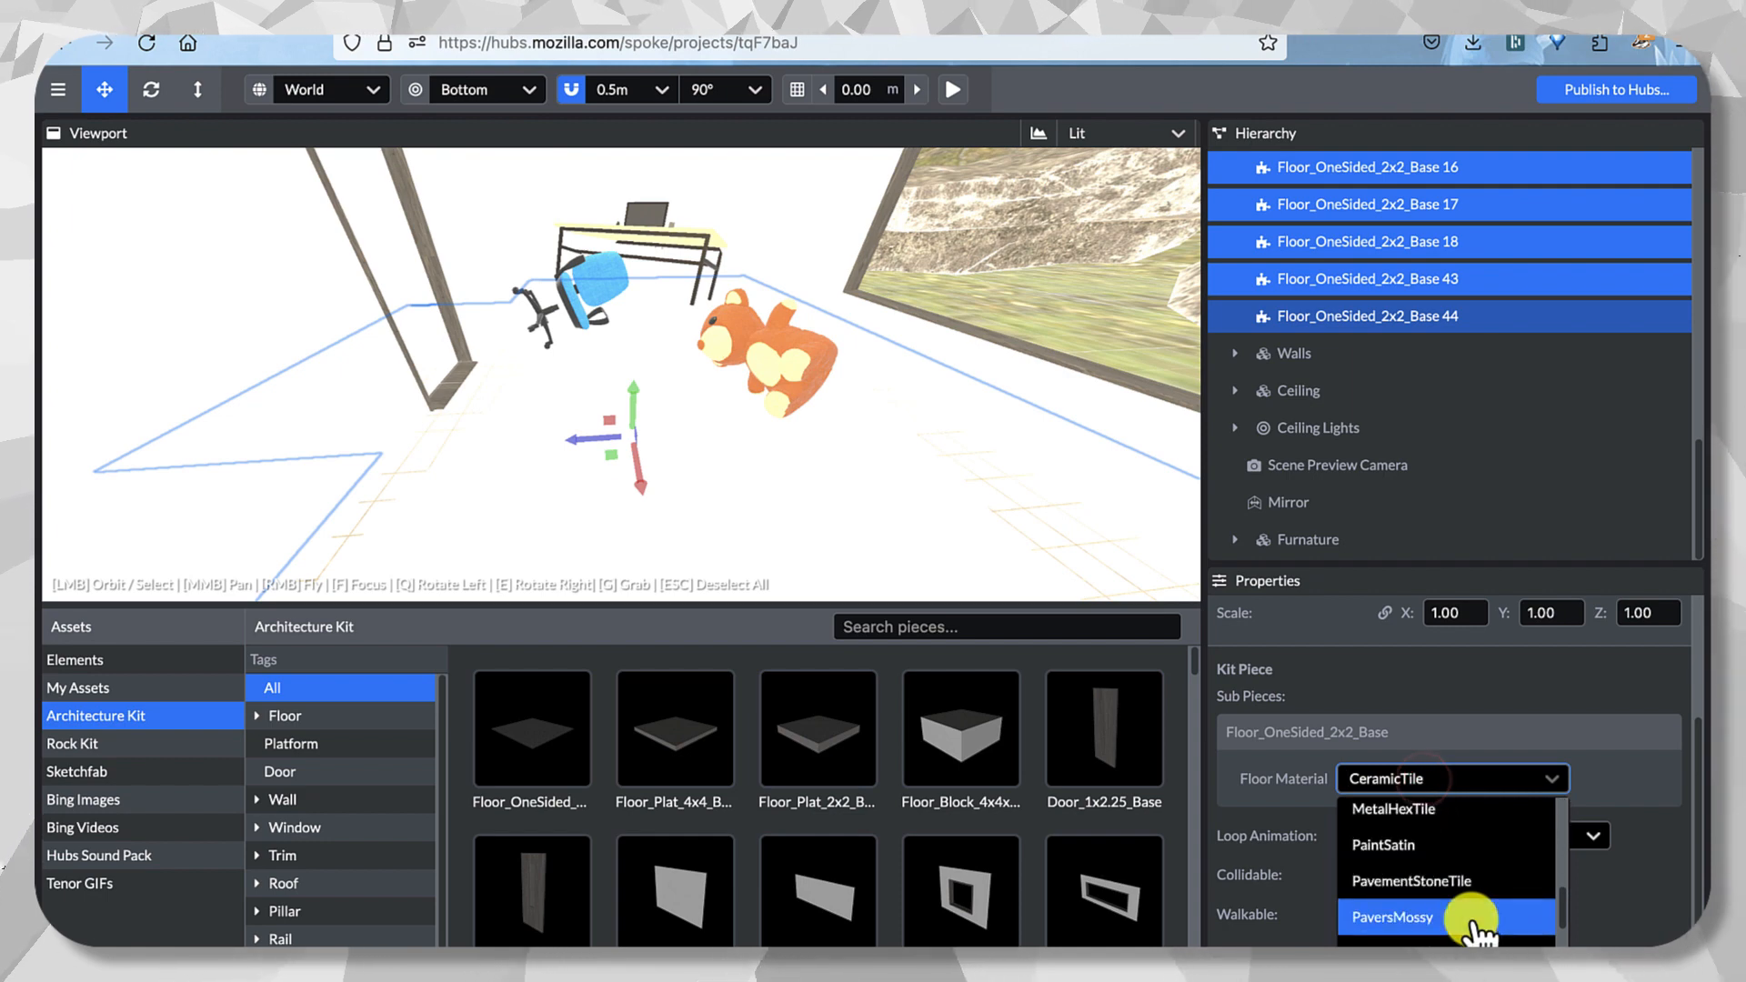
click(1396, 848)
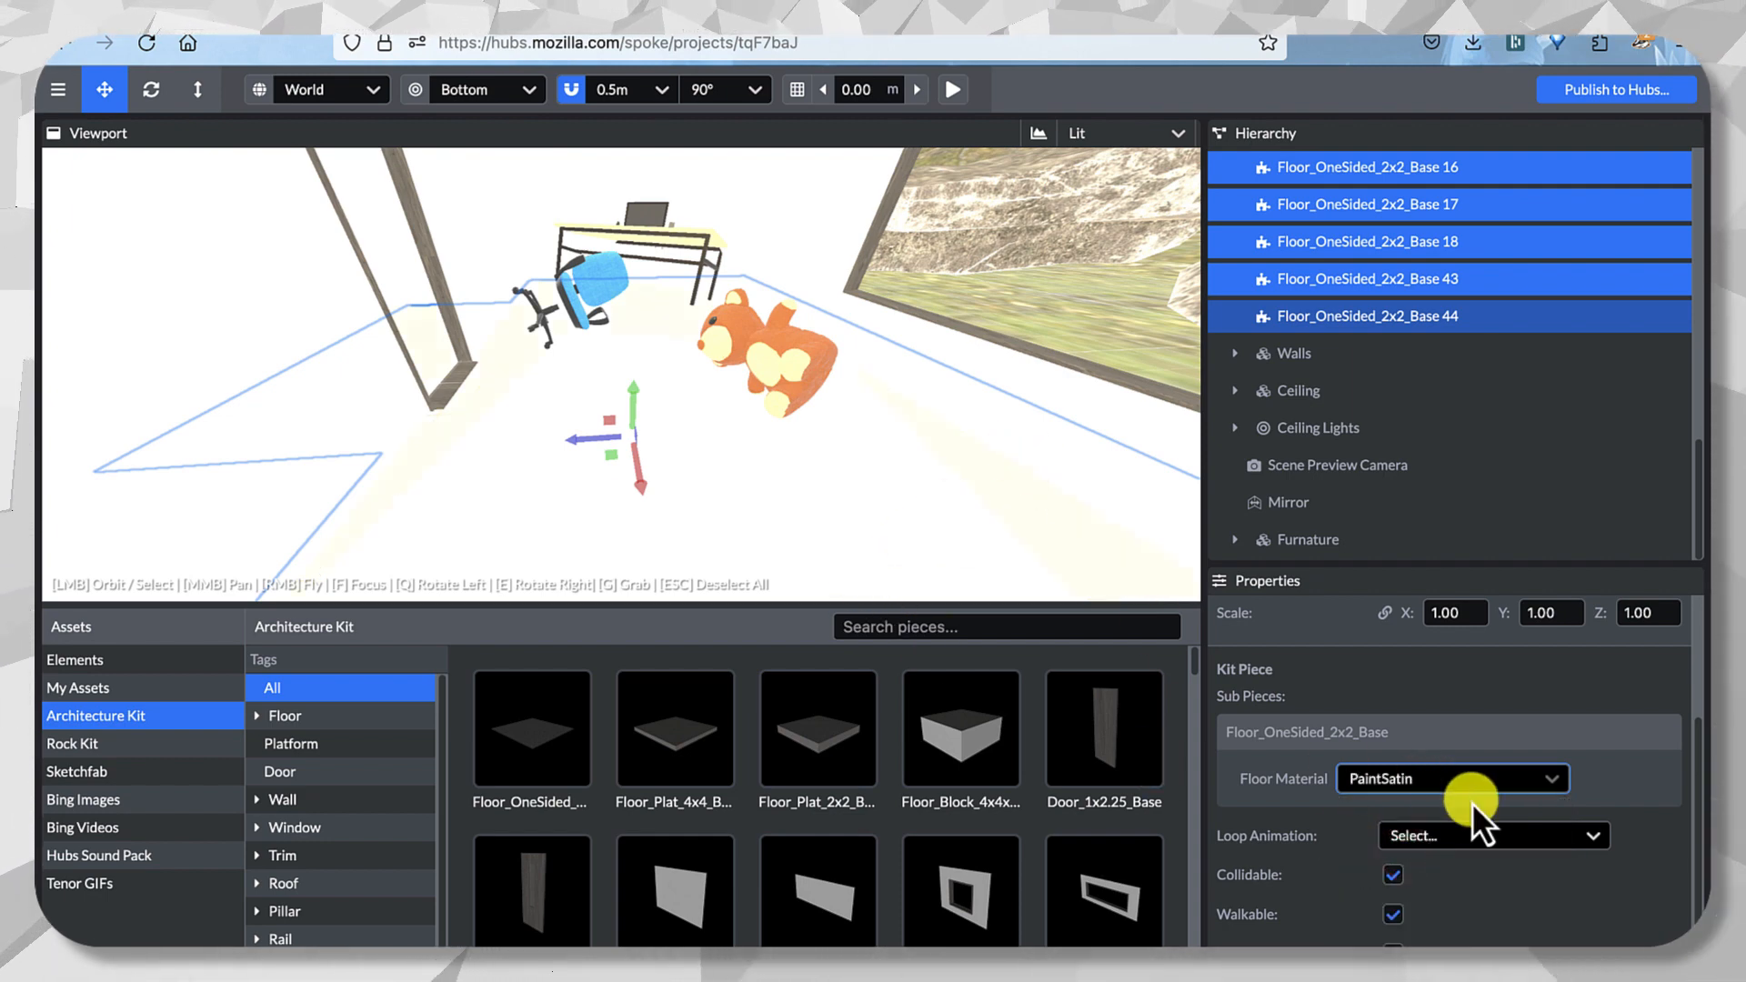
Compare CementBrushed and CeramicTile as the floor material on the selected floor pieces, viewing the tiled floor from above.
click(1496, 784)
click(1468, 887)
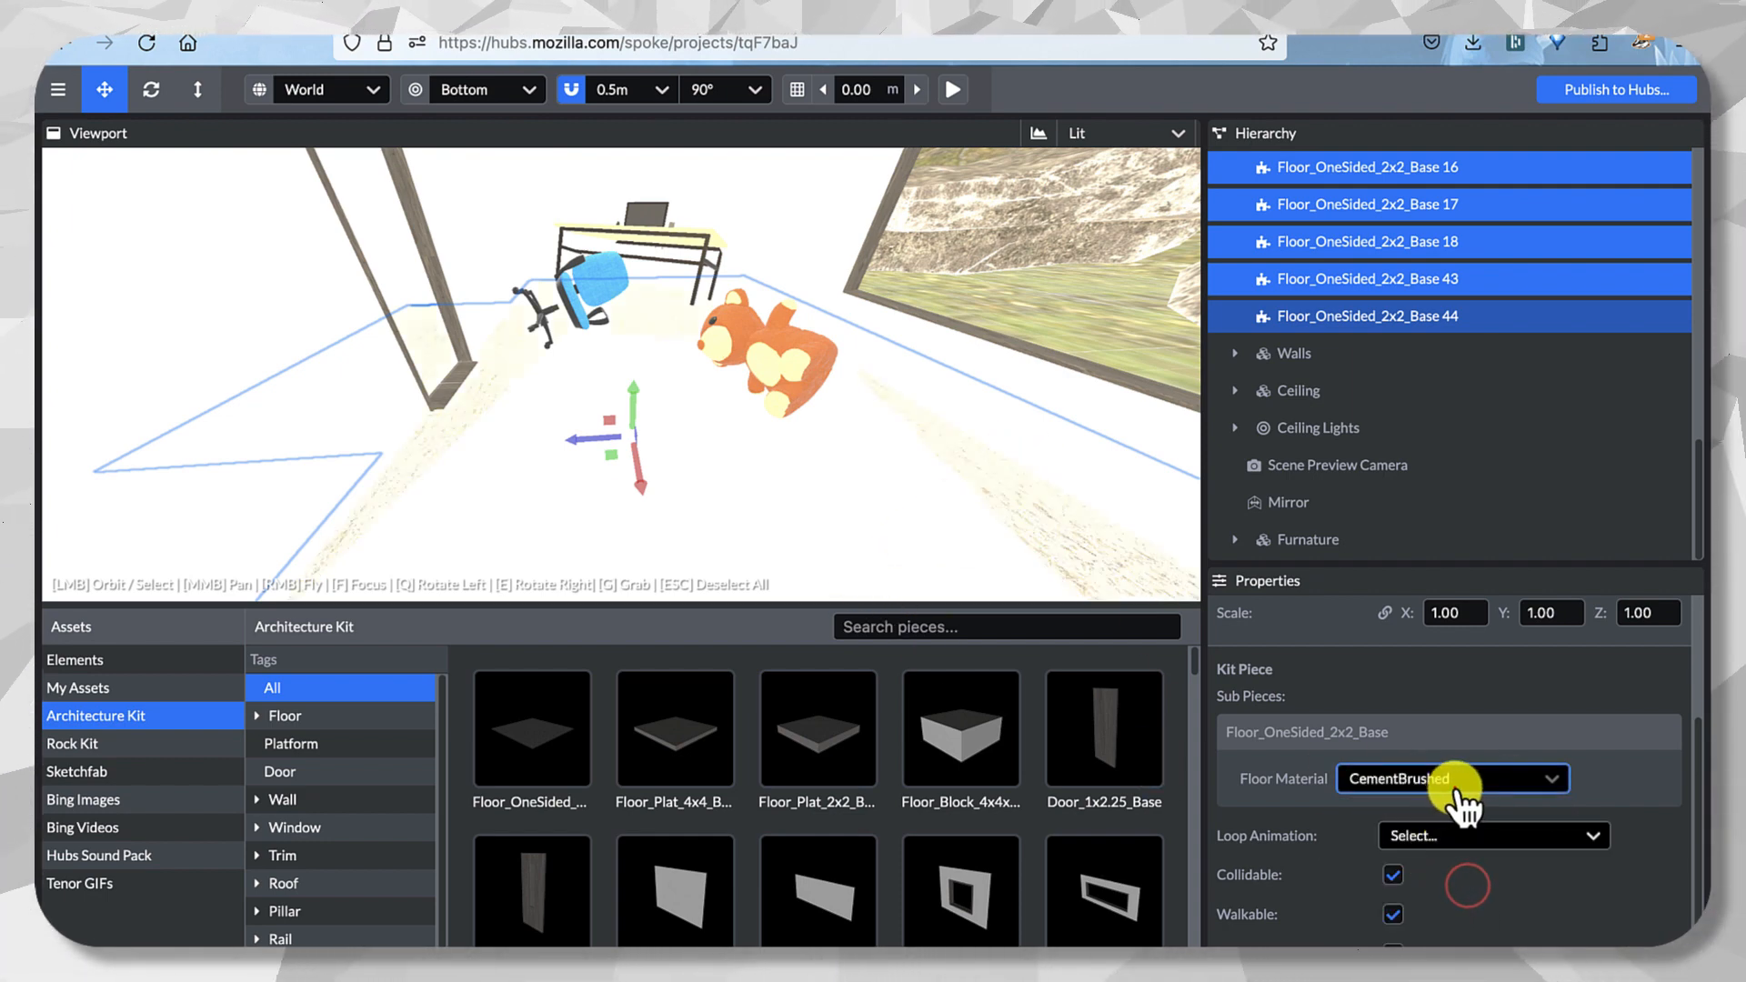
click(1459, 788)
click(1466, 926)
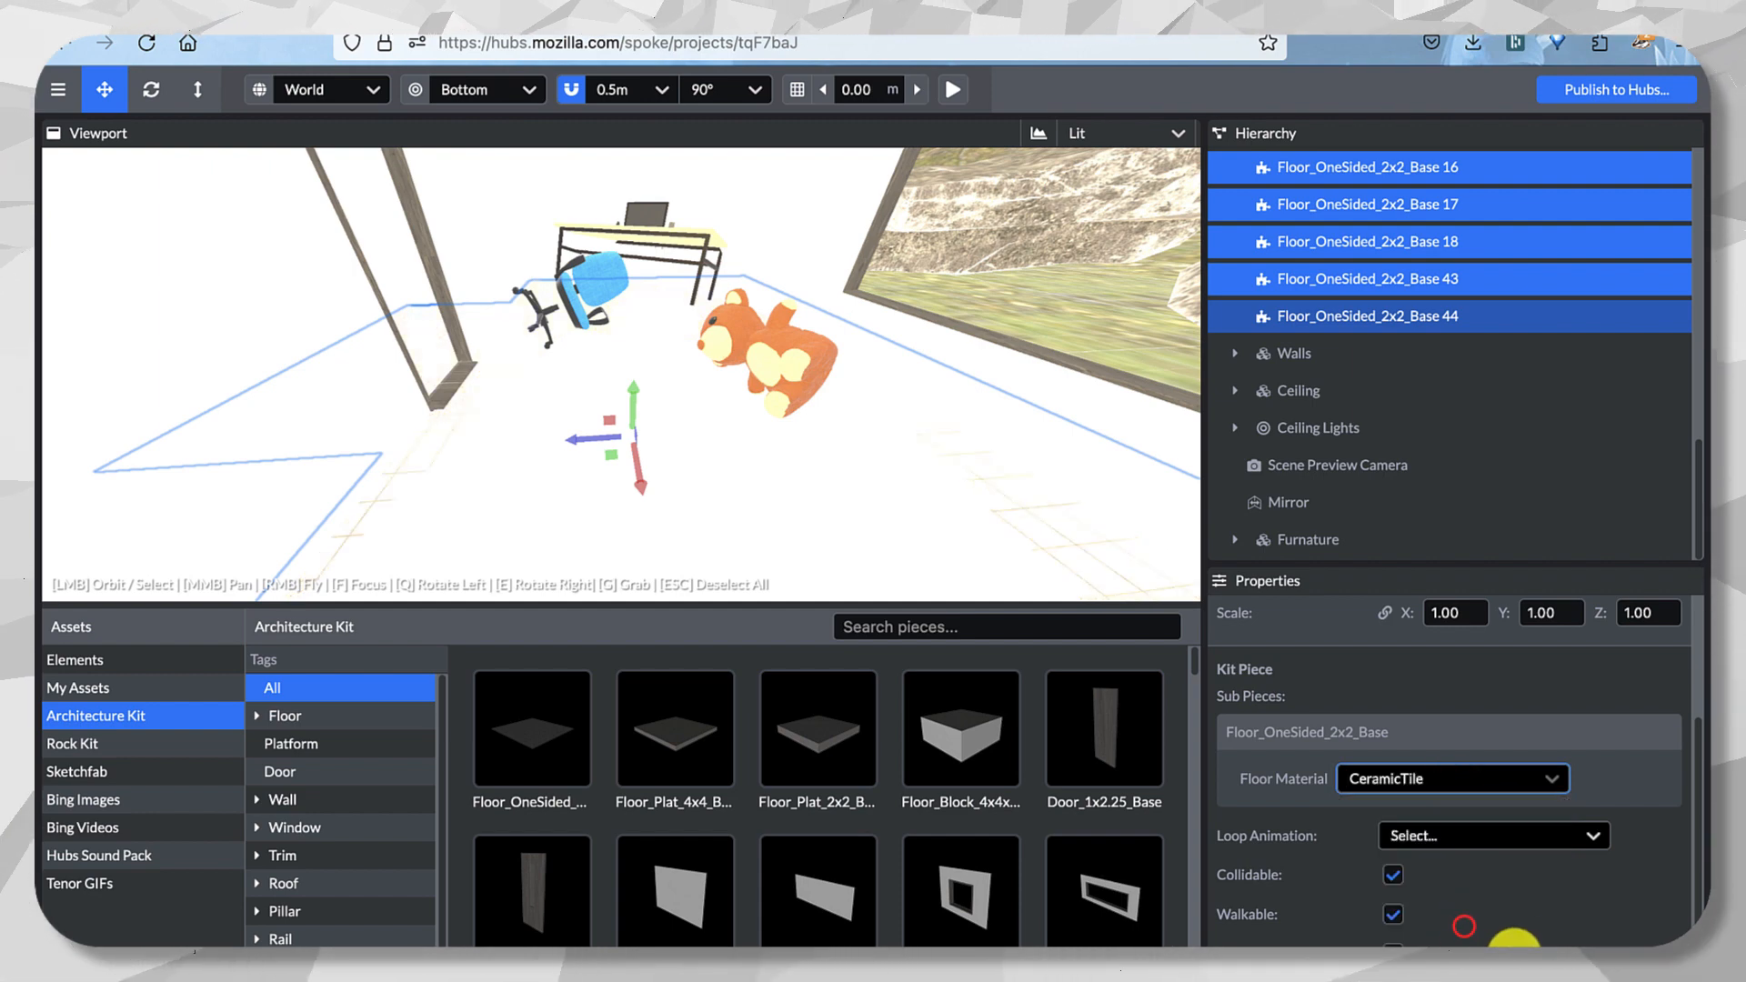
drag(884, 357, 963, 434)
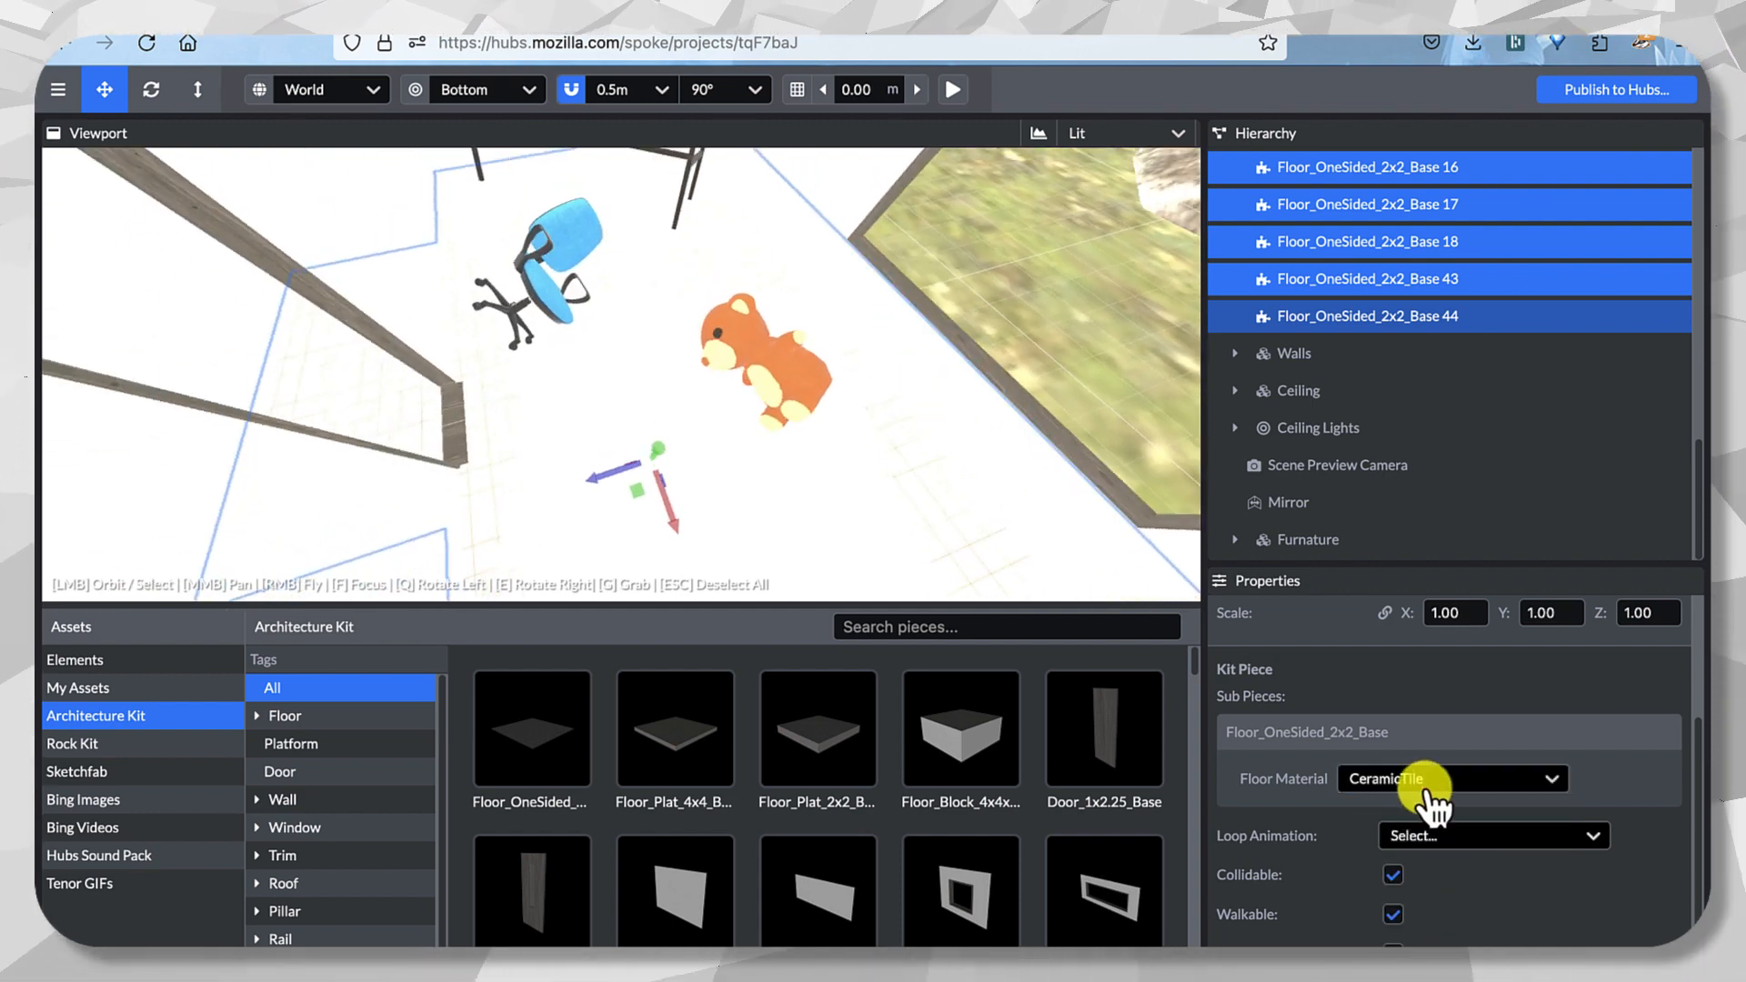
Try PaintSatin on the selected floor pieces again and check the floor around the teddy bear and desk.
click(1426, 789)
scroll(1442, 910, down, 2)
click(1432, 932)
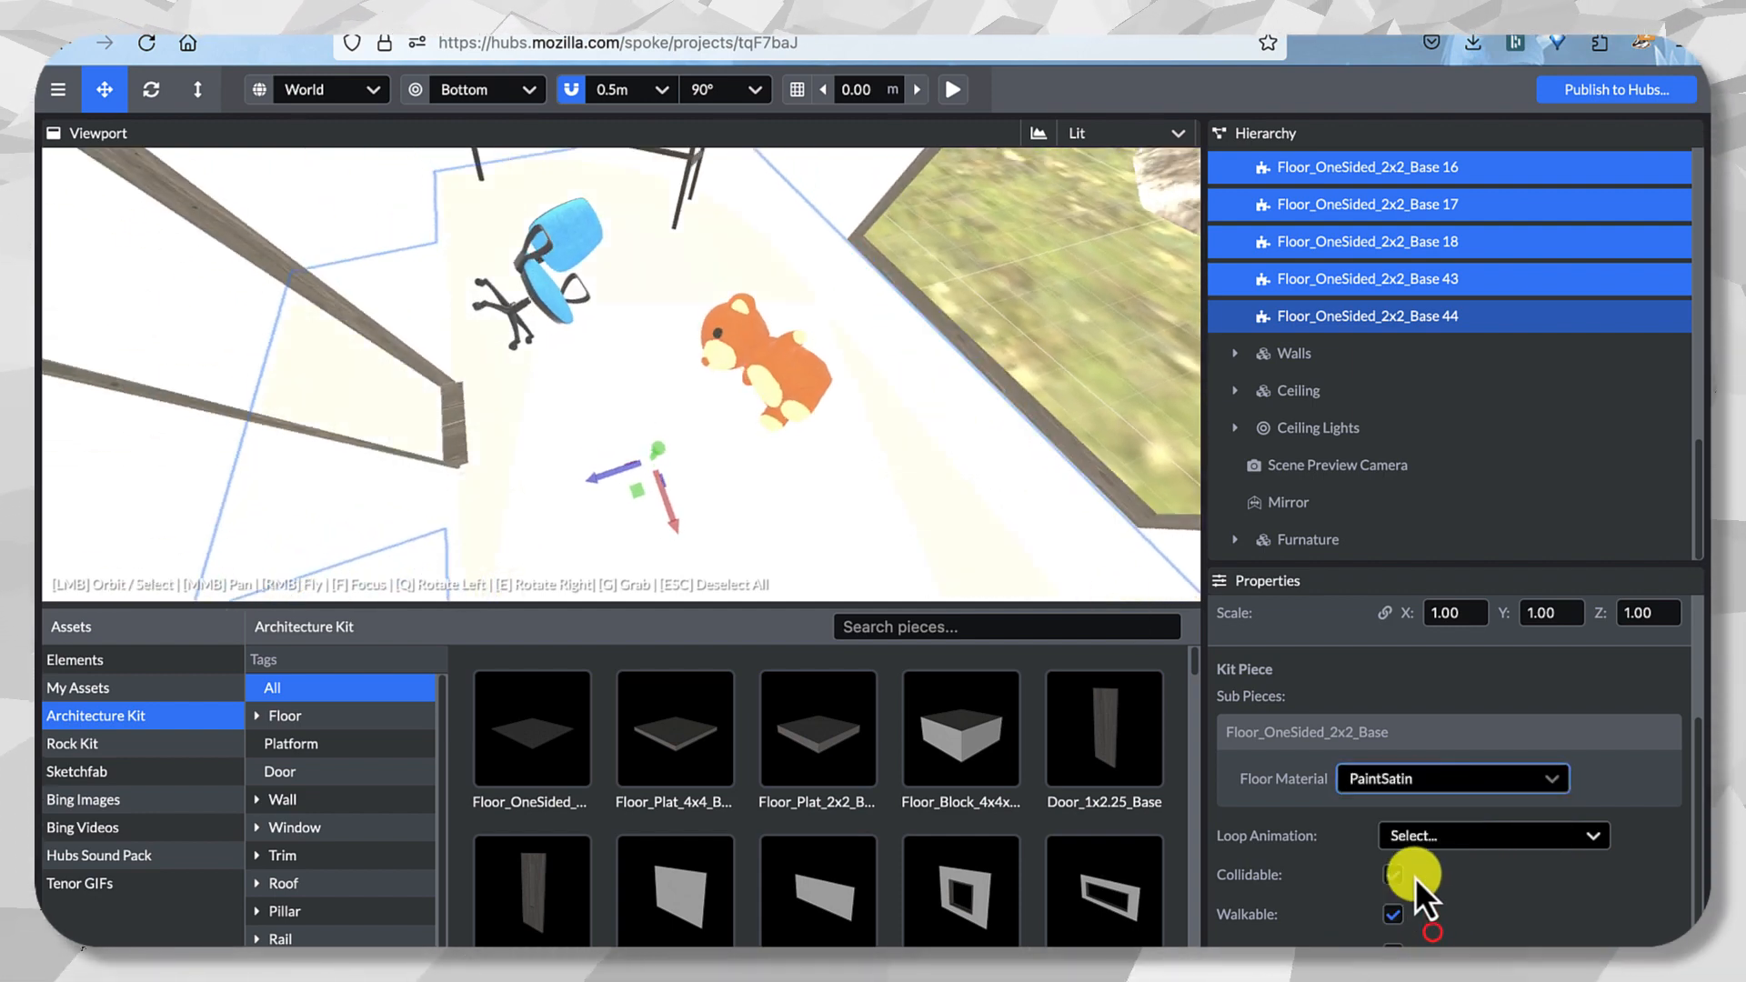
drag(873, 487, 782, 446)
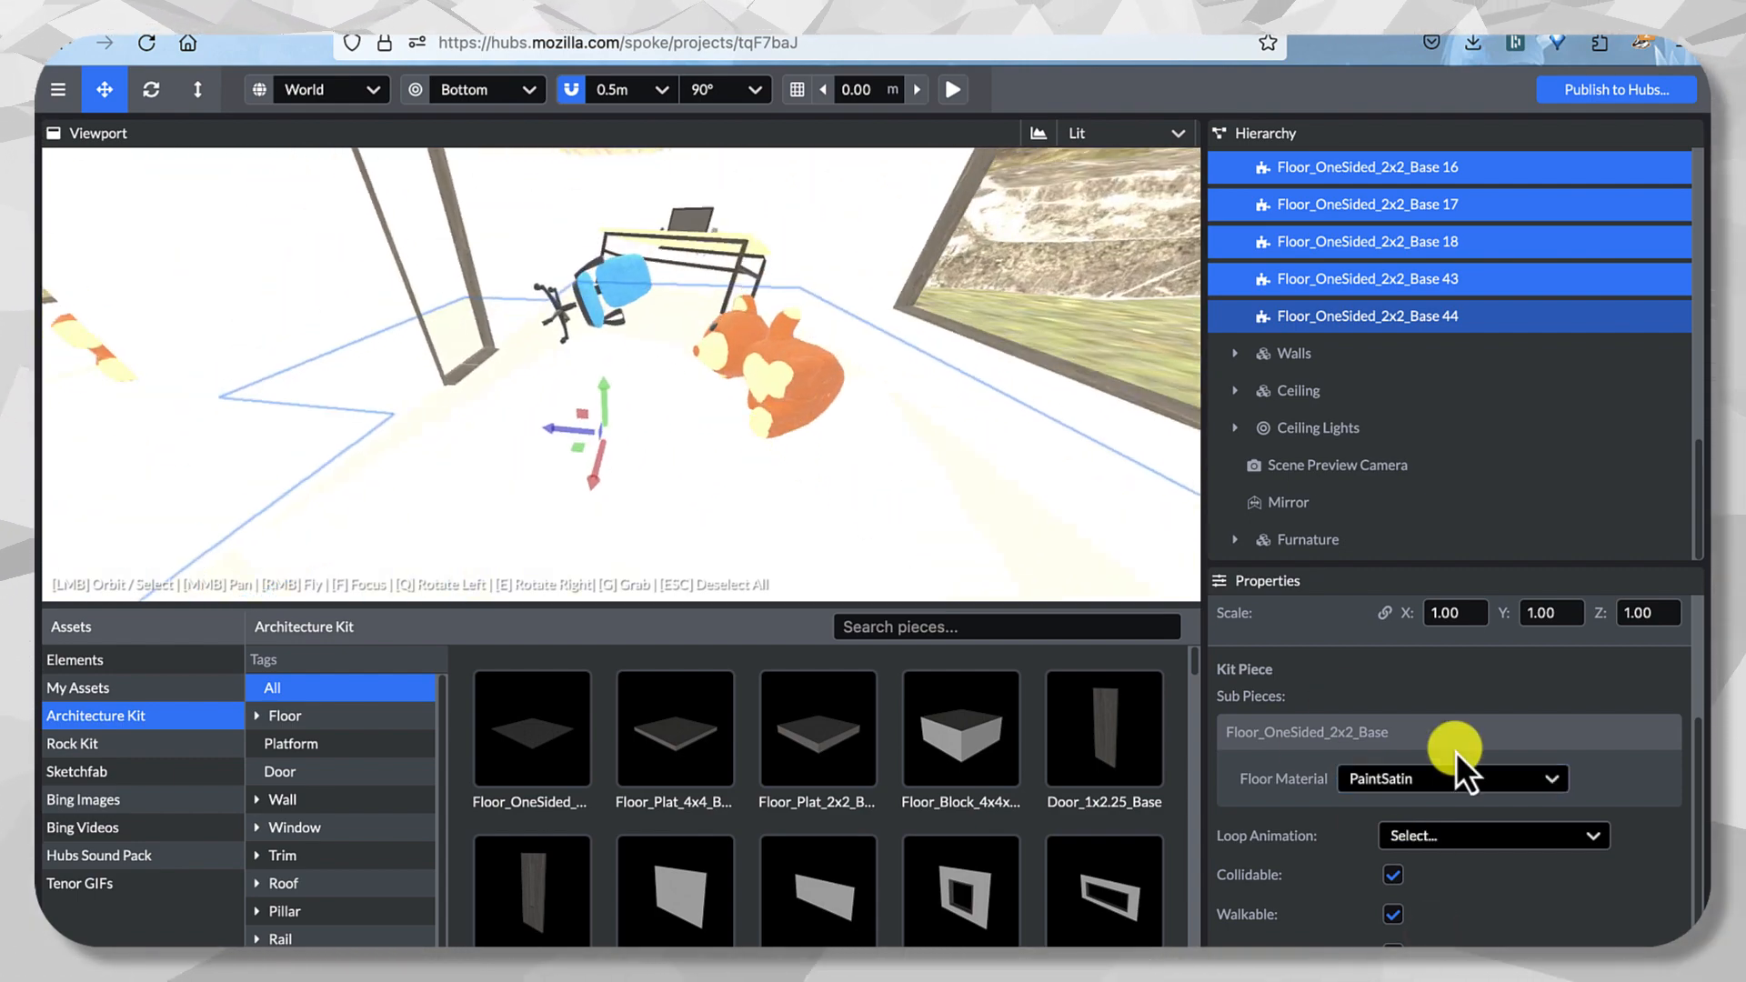
Set the floor material of the selected floor pieces to ConcreteBlocksLine and inspect the room.
click(1454, 781)
click(1469, 946)
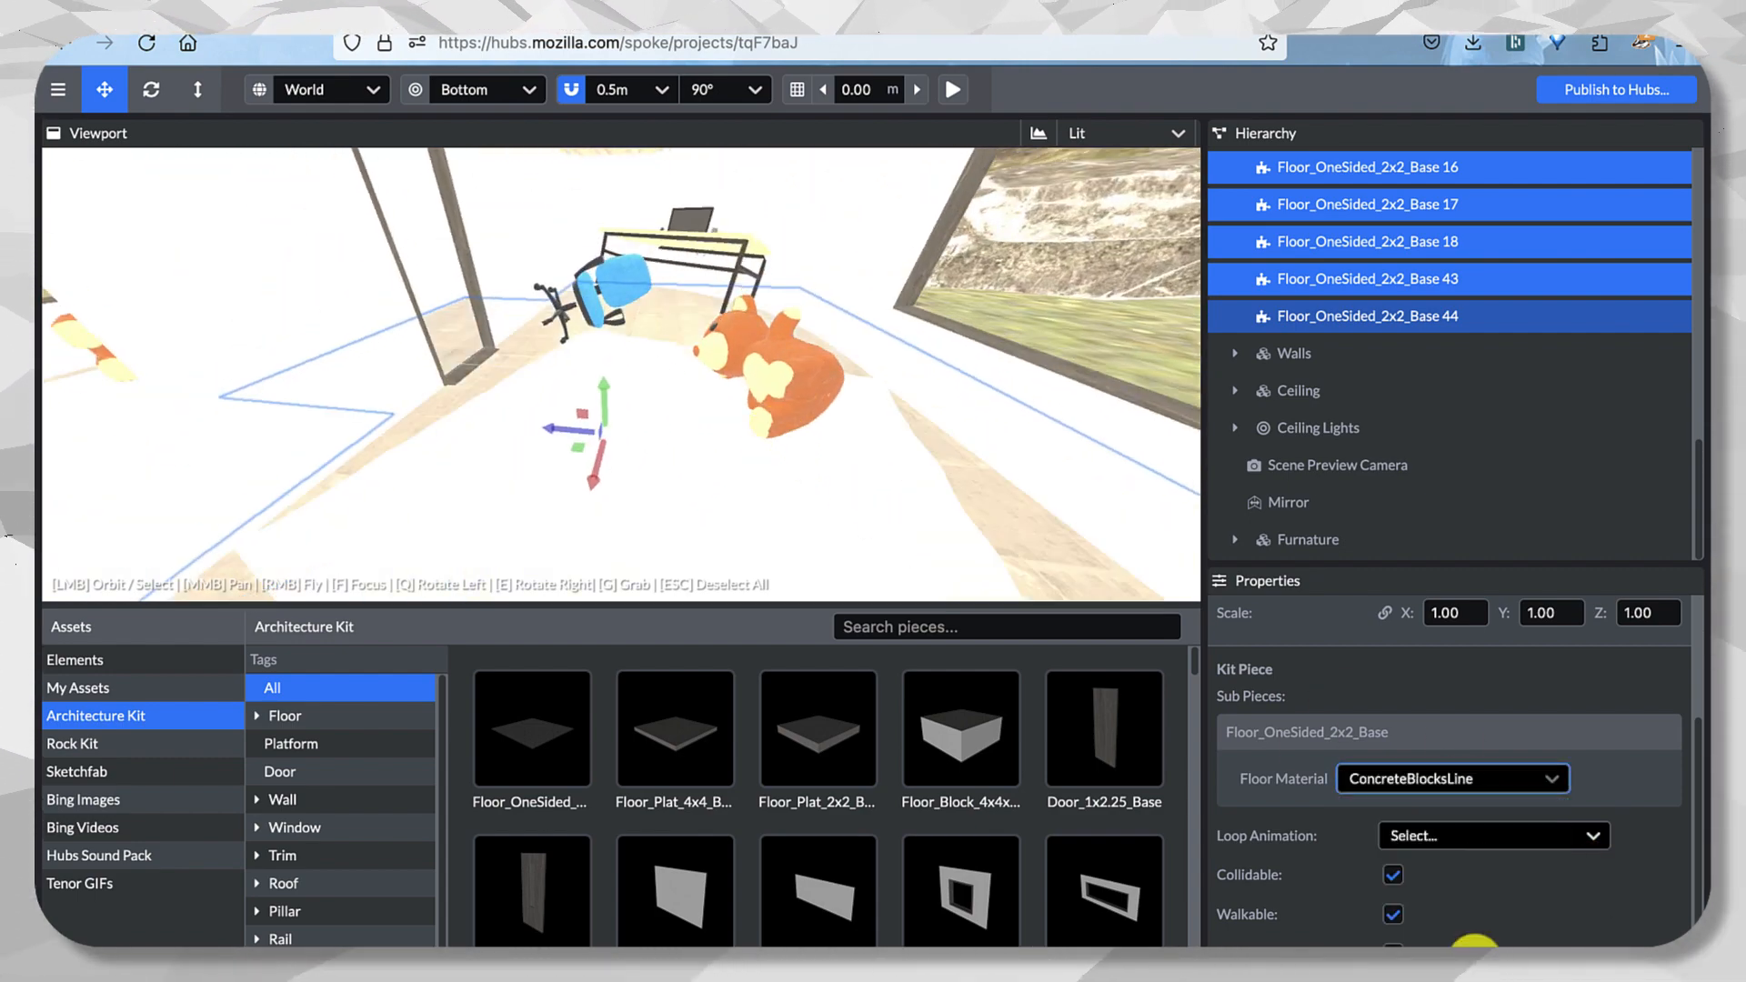
drag(936, 413, 813, 411)
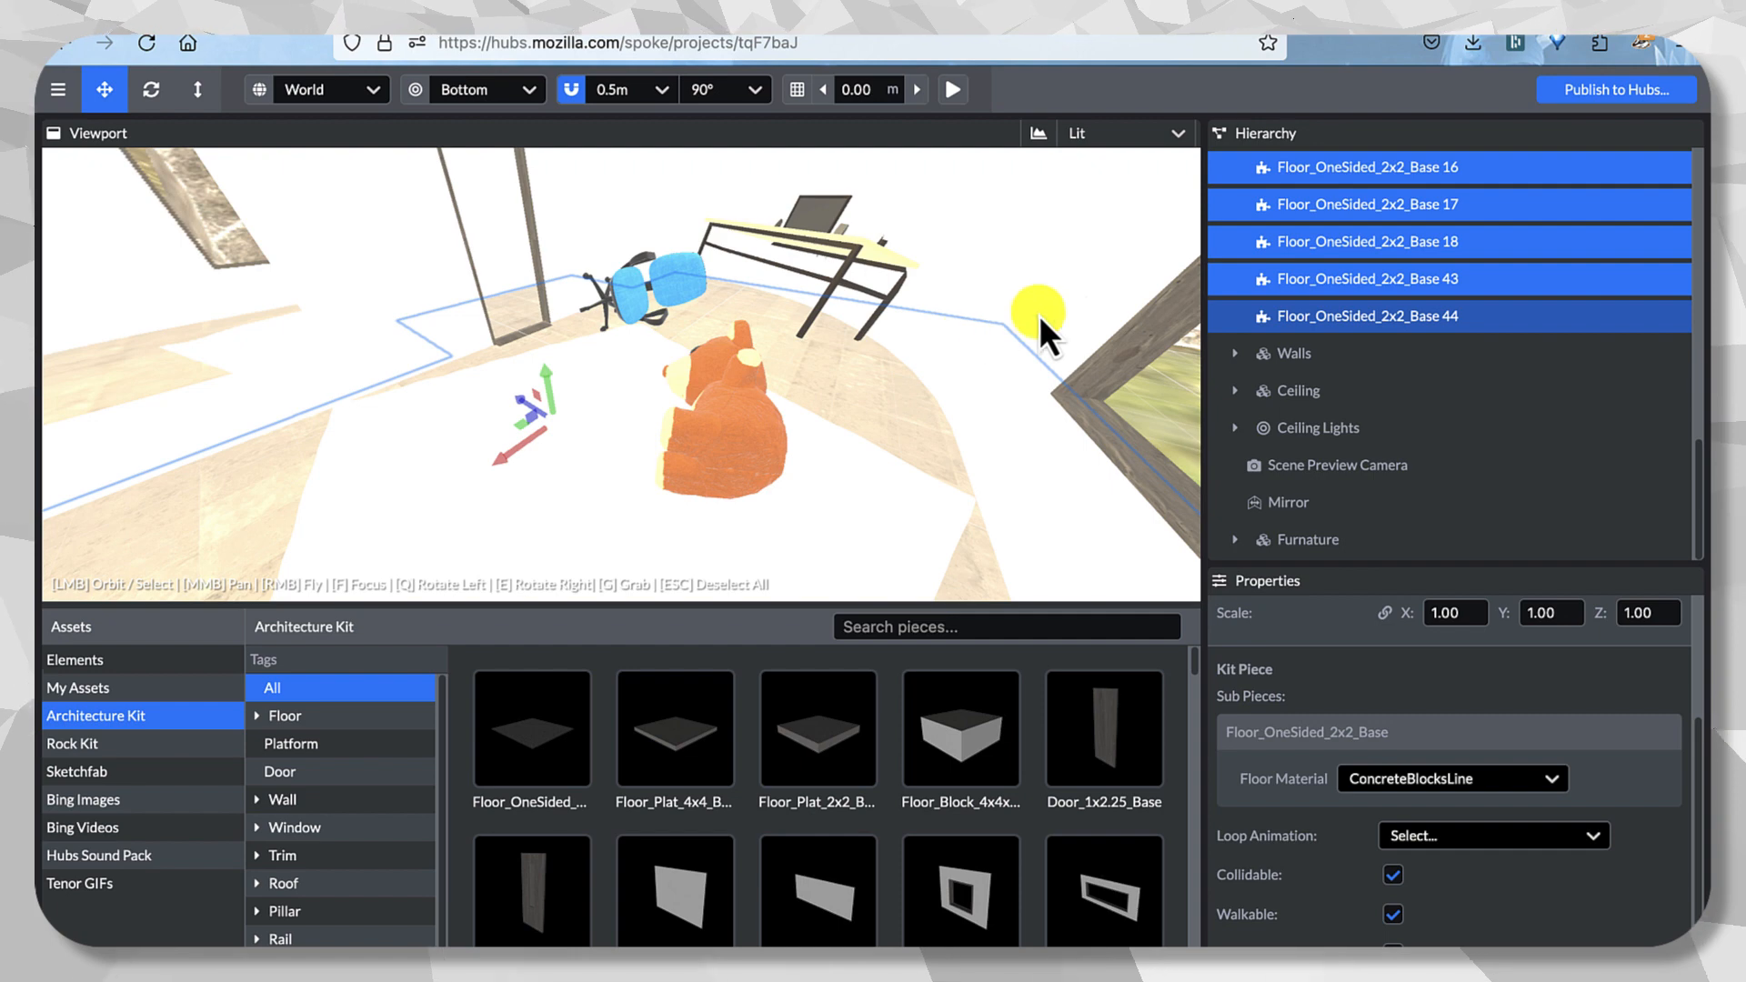
Expand the Walls group and select all its wall pieces, from Wall_4x1.5_Base 1 through Wall_2x4.5_Base 7.
click(1291, 353)
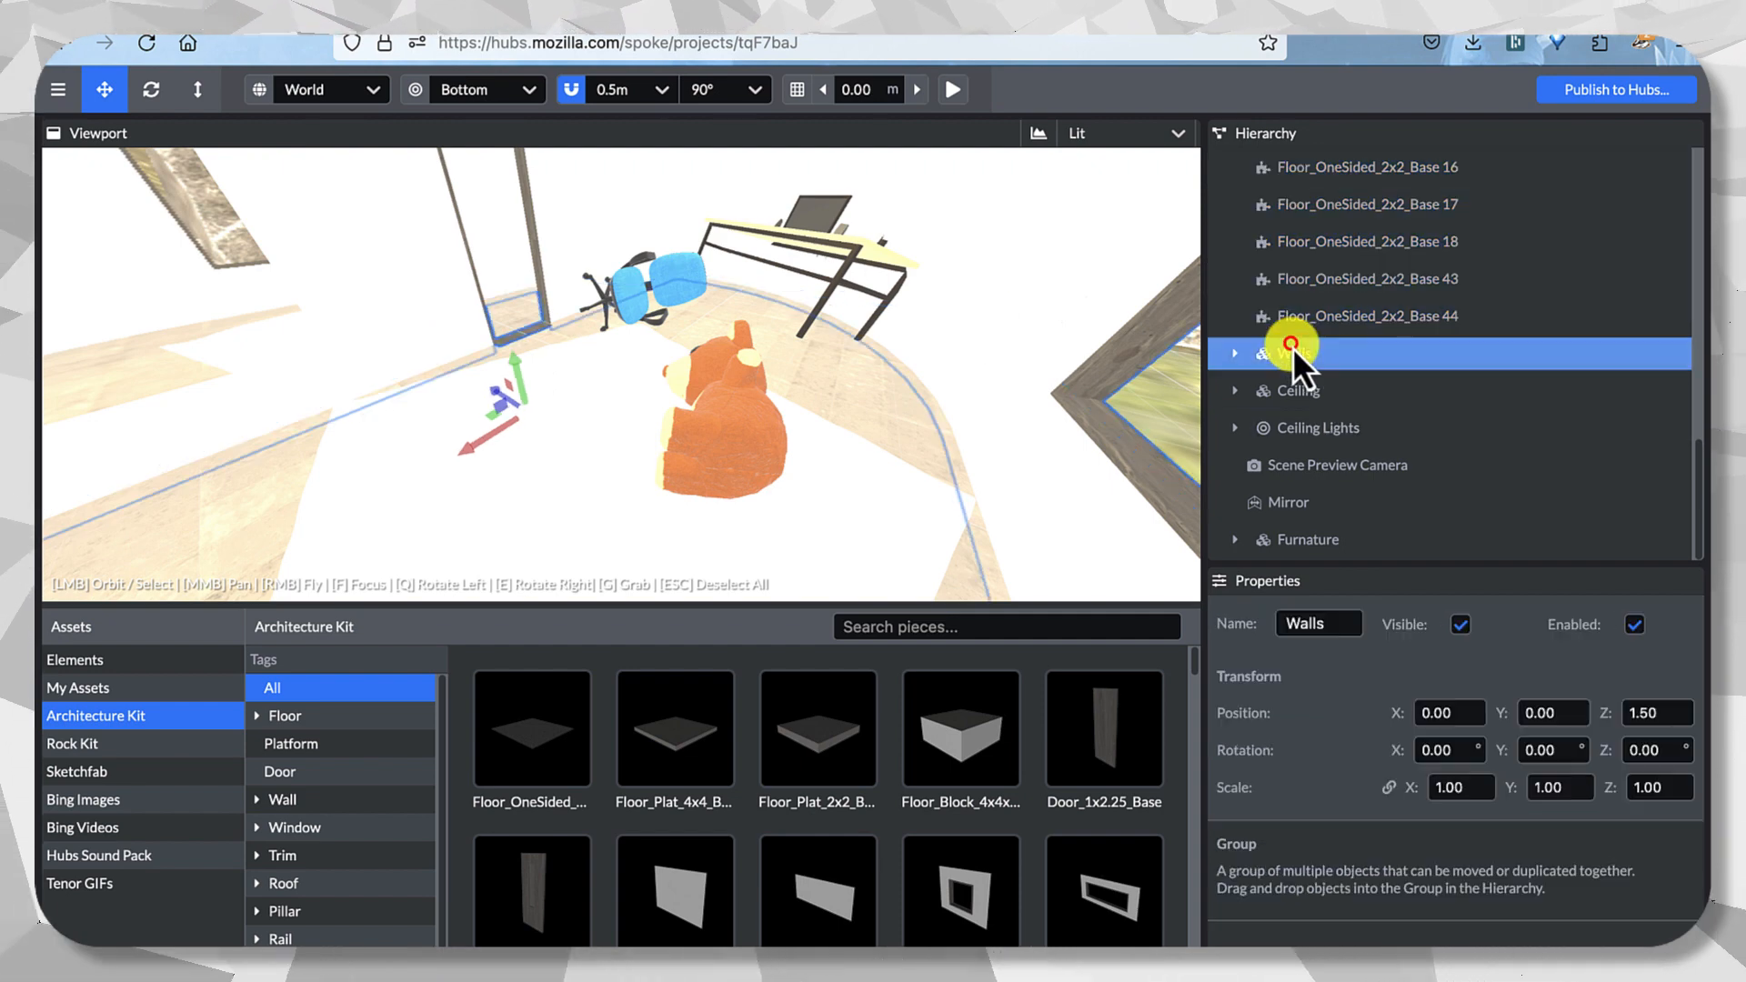
click(1237, 353)
click(1296, 394)
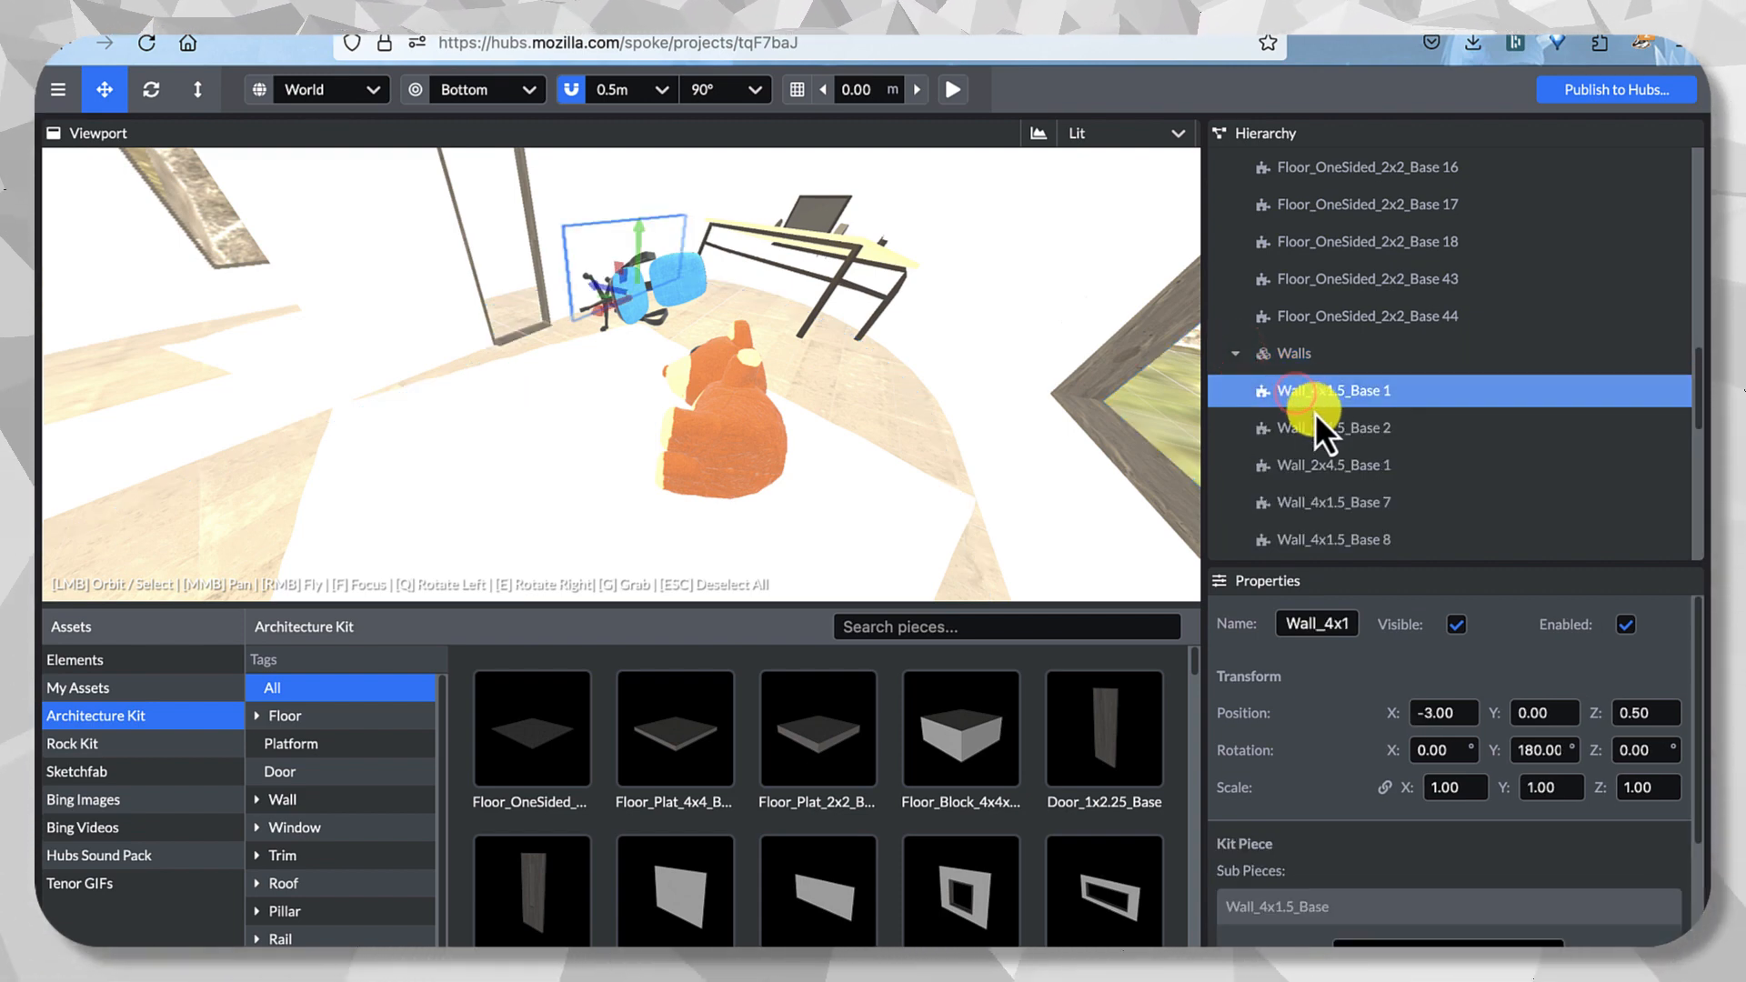
shift+click(1353, 426)
shift+click(1344, 459)
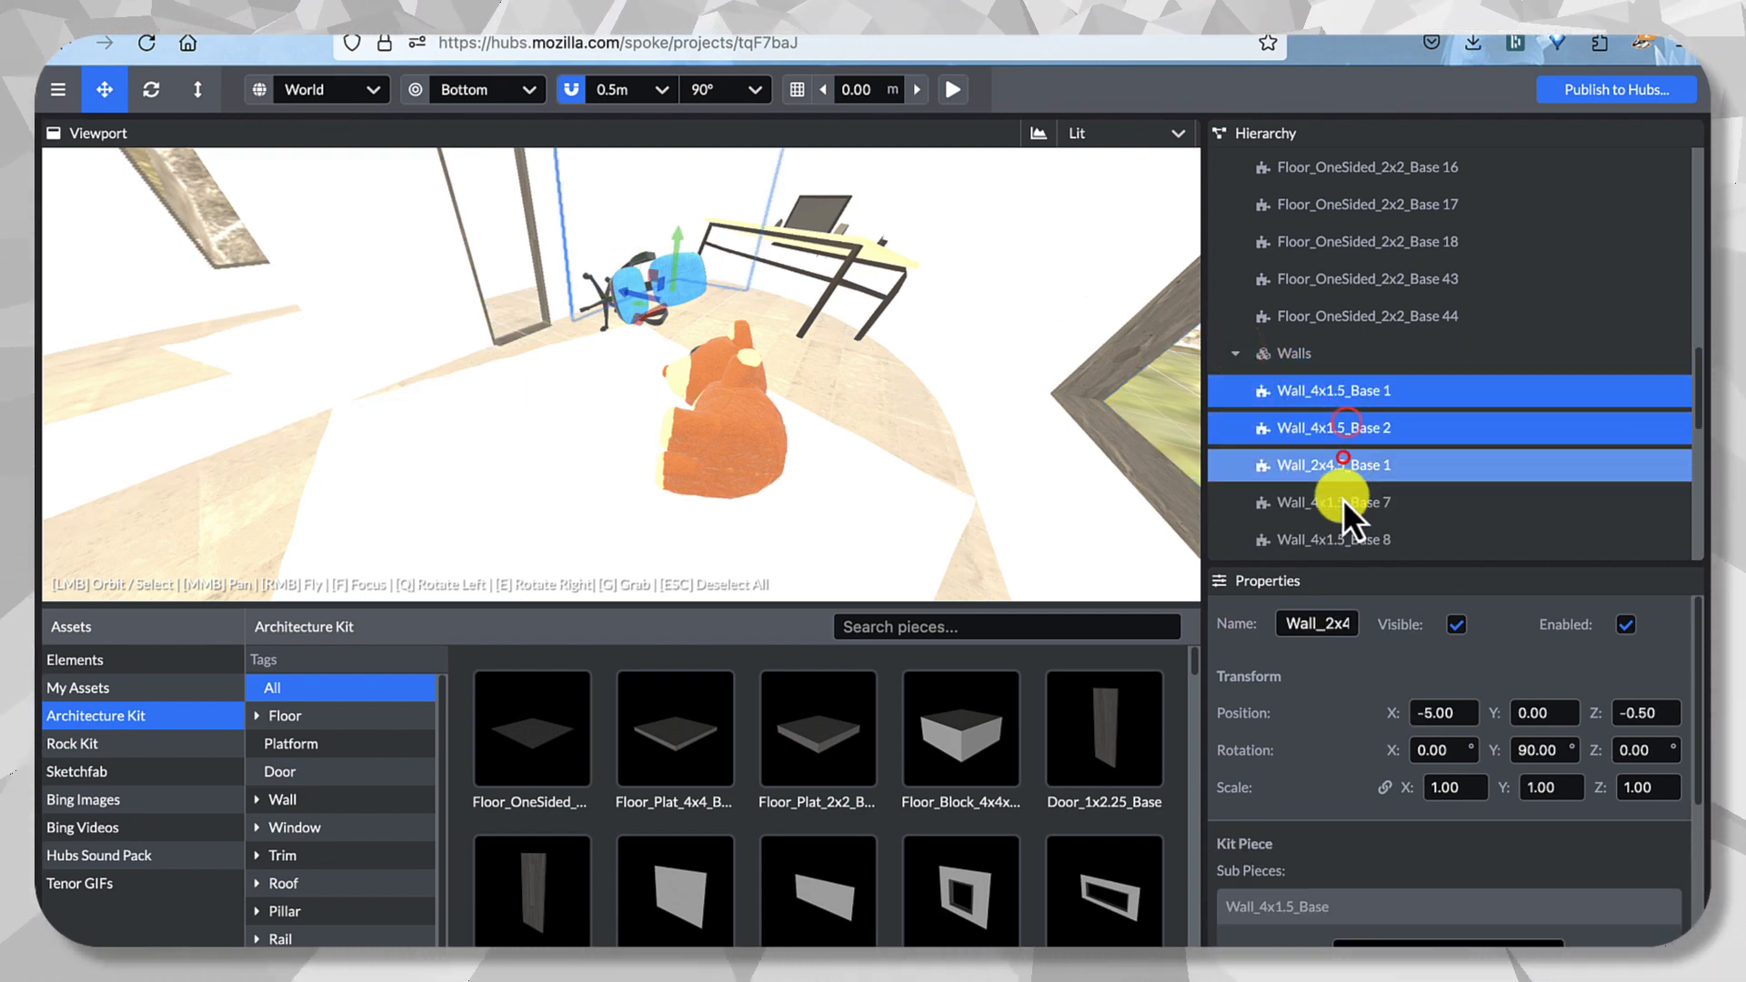
shift+click(1342, 501)
shift+click(1348, 535)
scroll(1354, 496, down, 5)
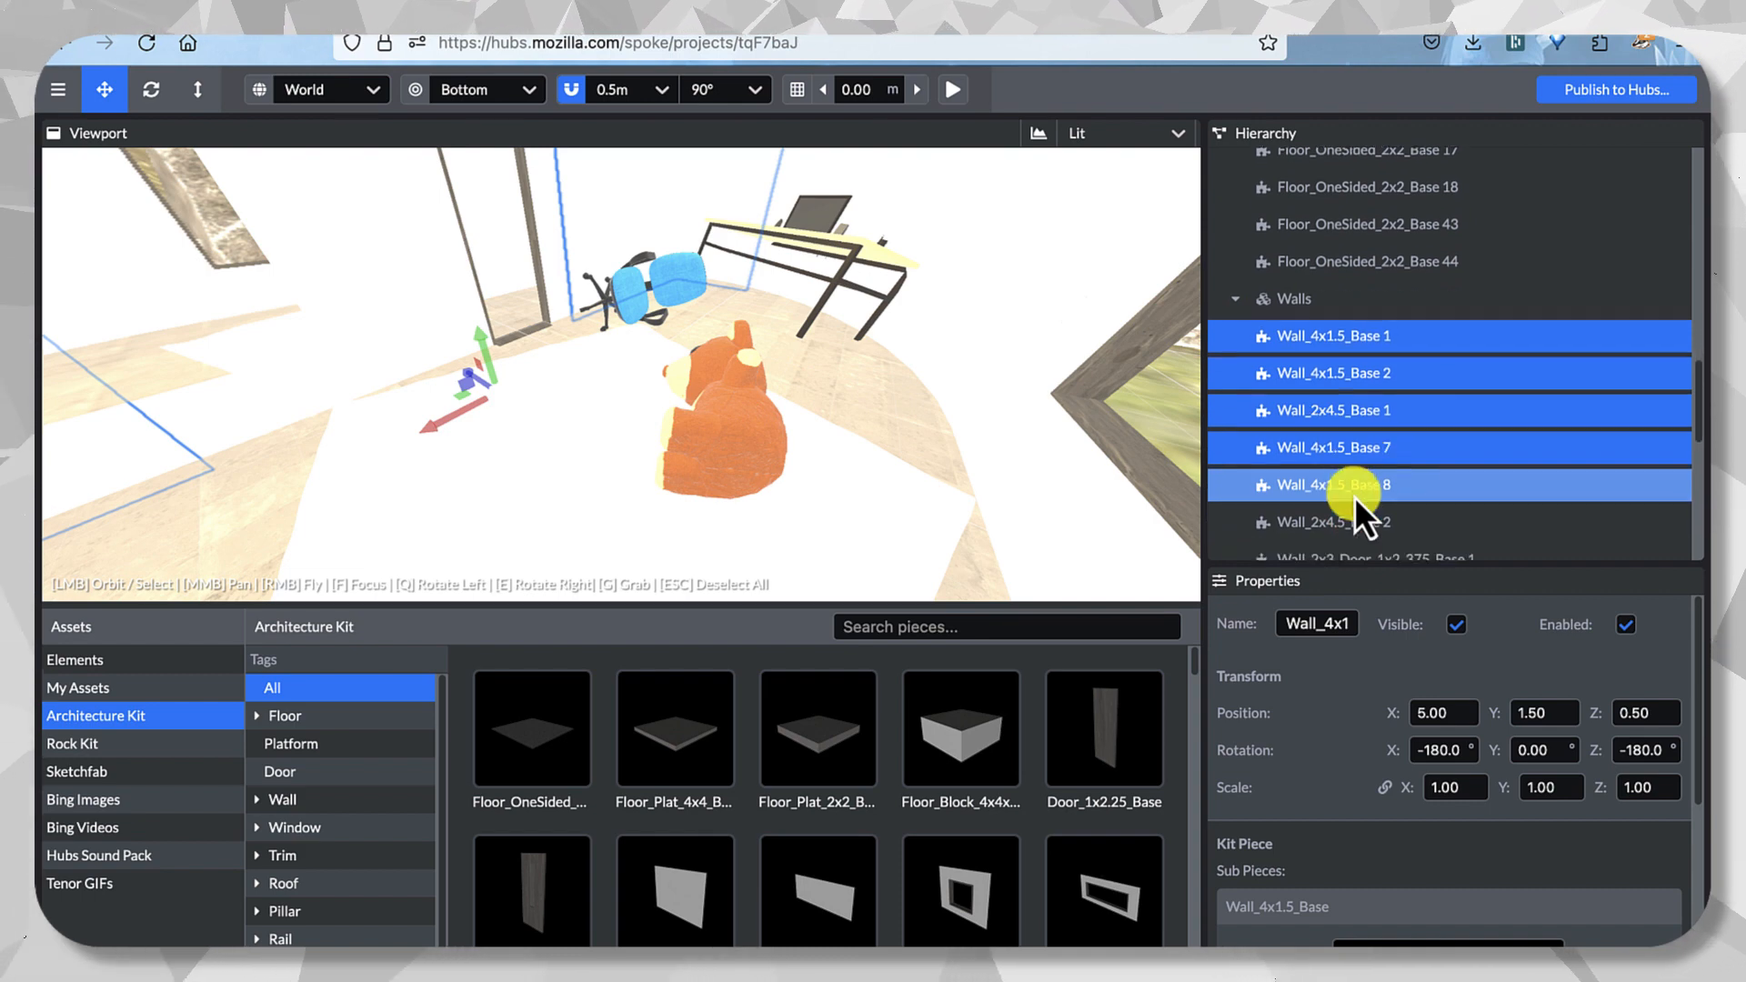
shift+click(1341, 332)
shift+click(1329, 370)
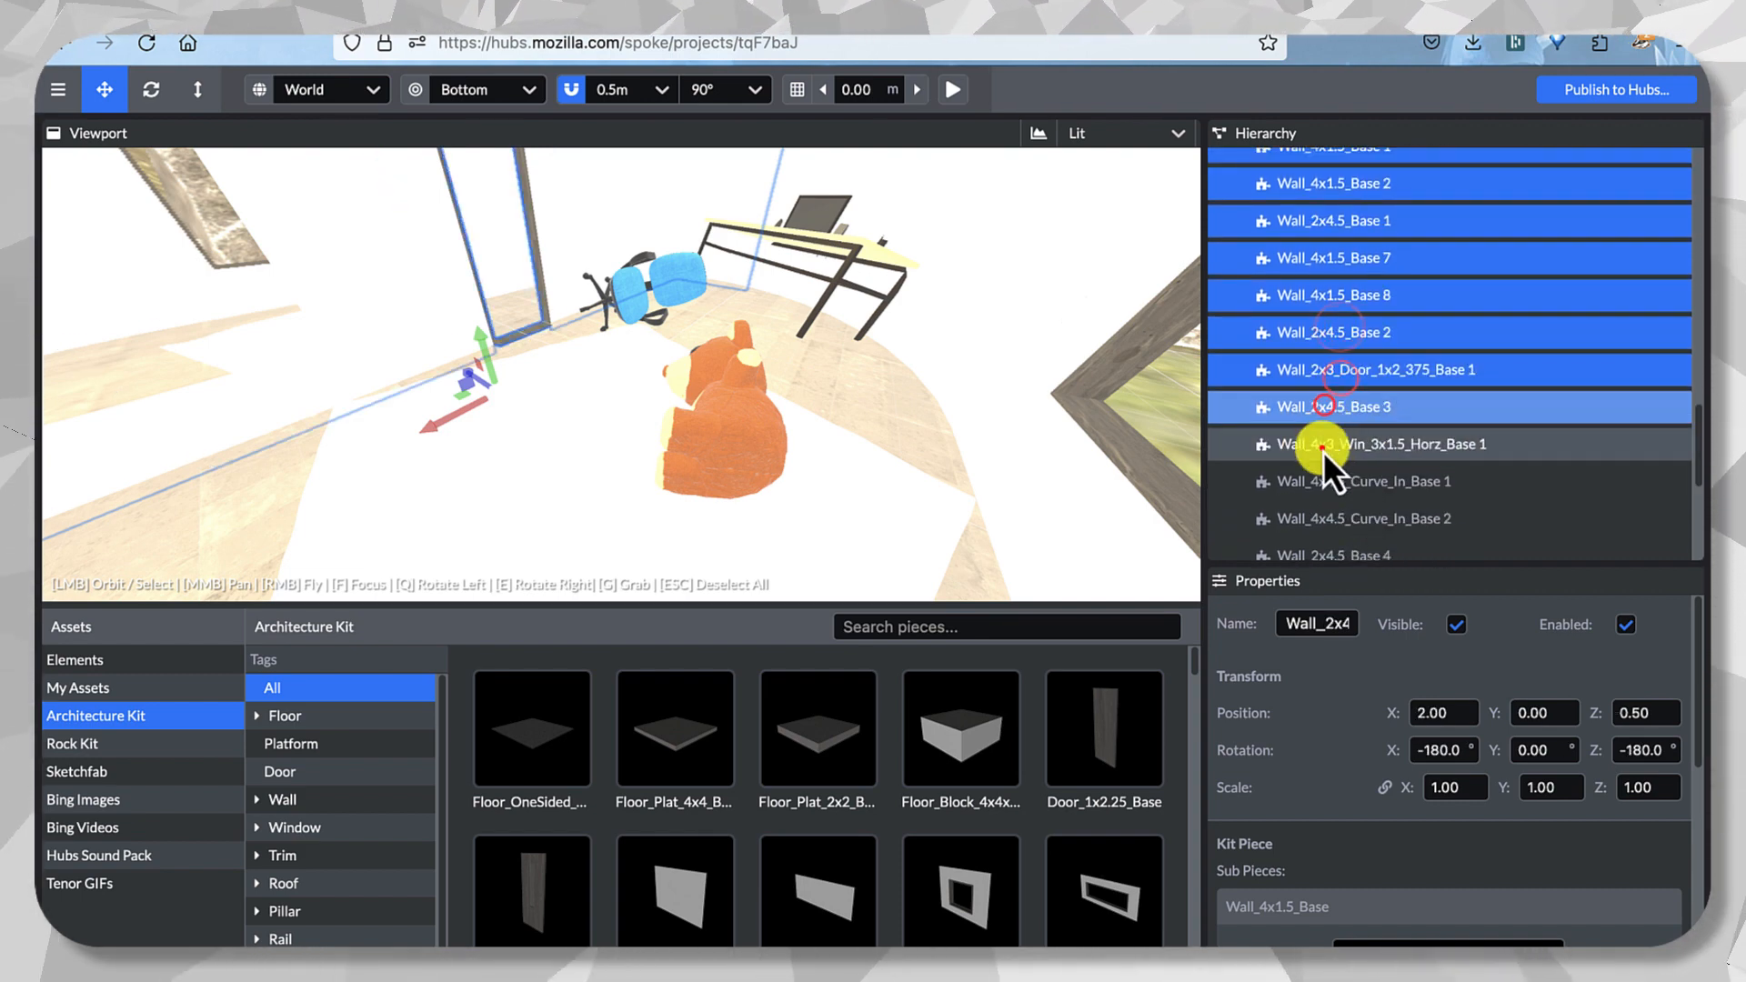
shift+click(1325, 406)
shift+click(1323, 445)
shift+click(1369, 487)
shift+click(1375, 518)
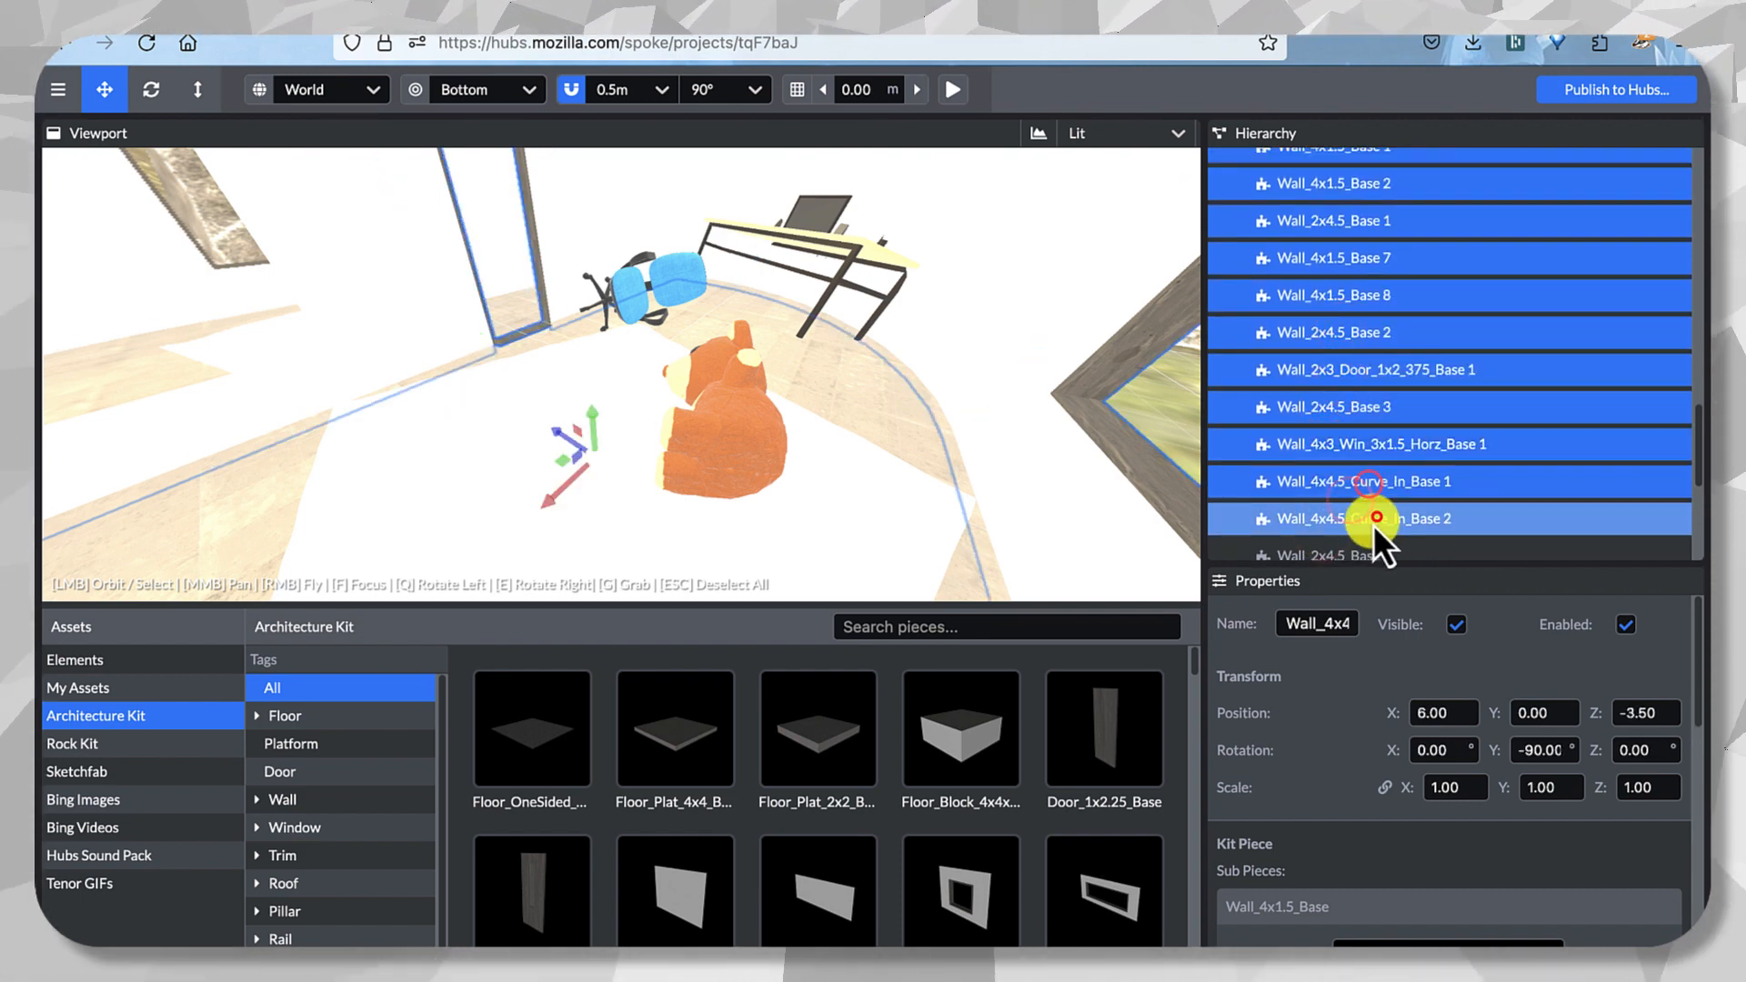
scroll(1335, 515, down, 5)
shift+click(1332, 317)
shift+click(1334, 350)
shift+click(1354, 385)
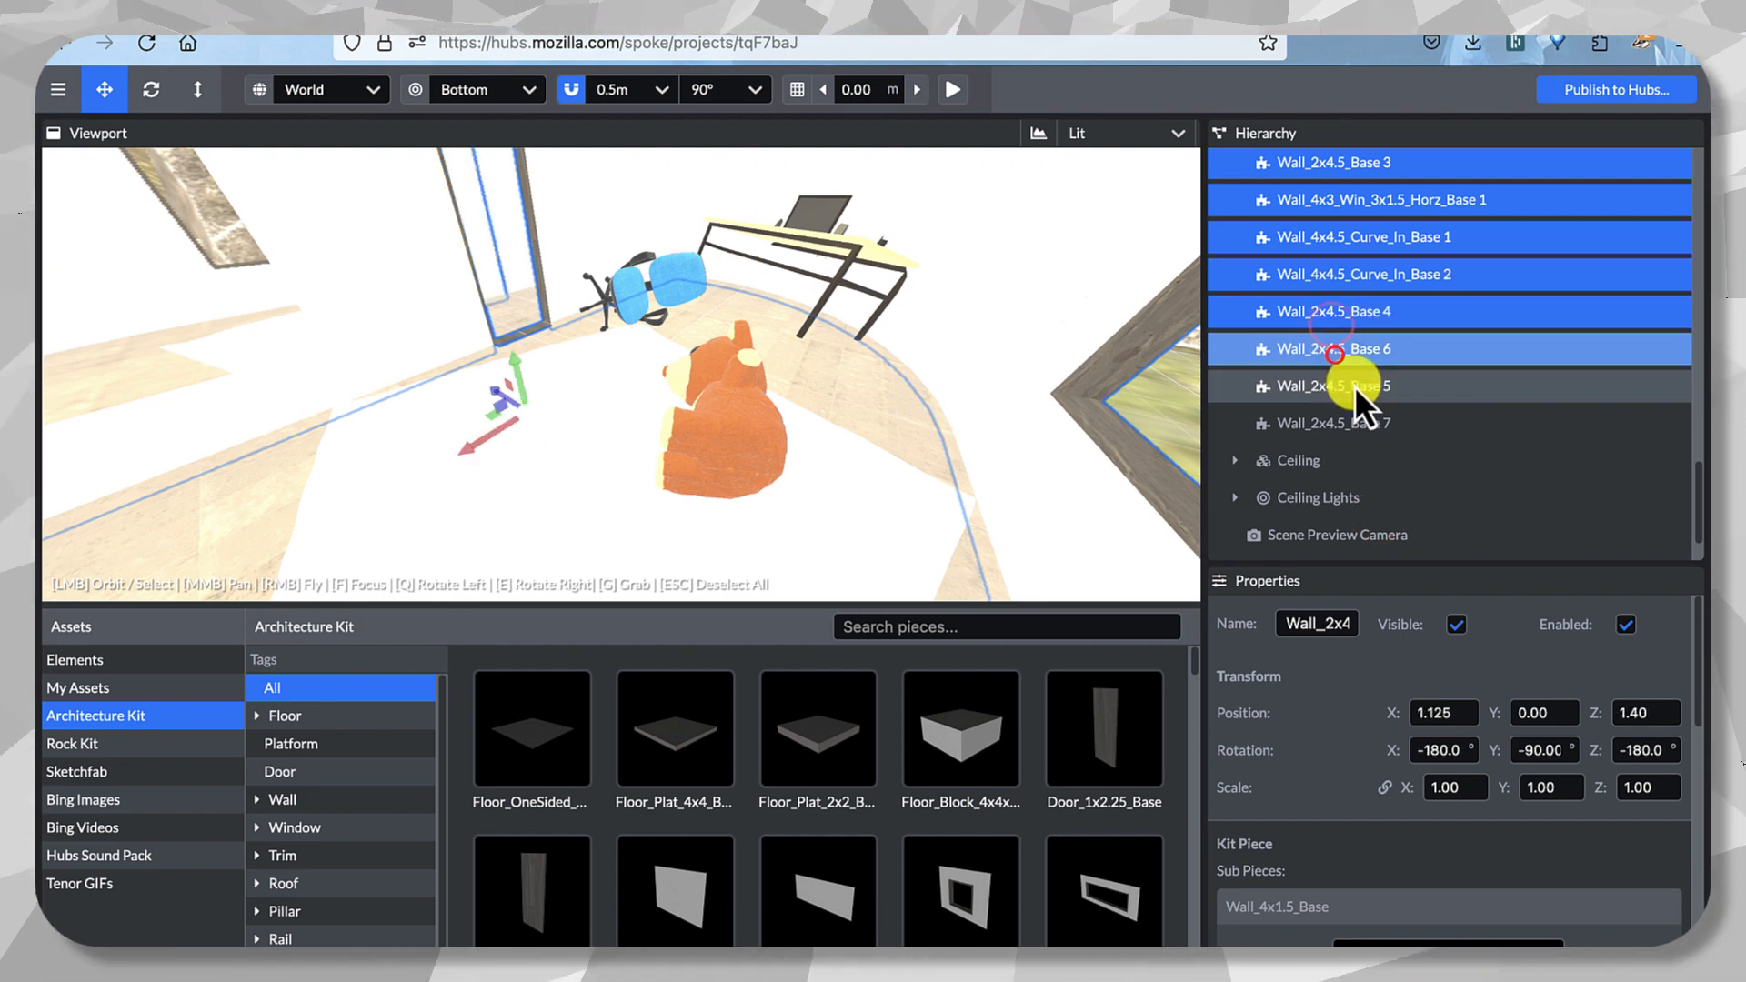
shift+click(1348, 423)
scroll(1276, 428, up, 5)
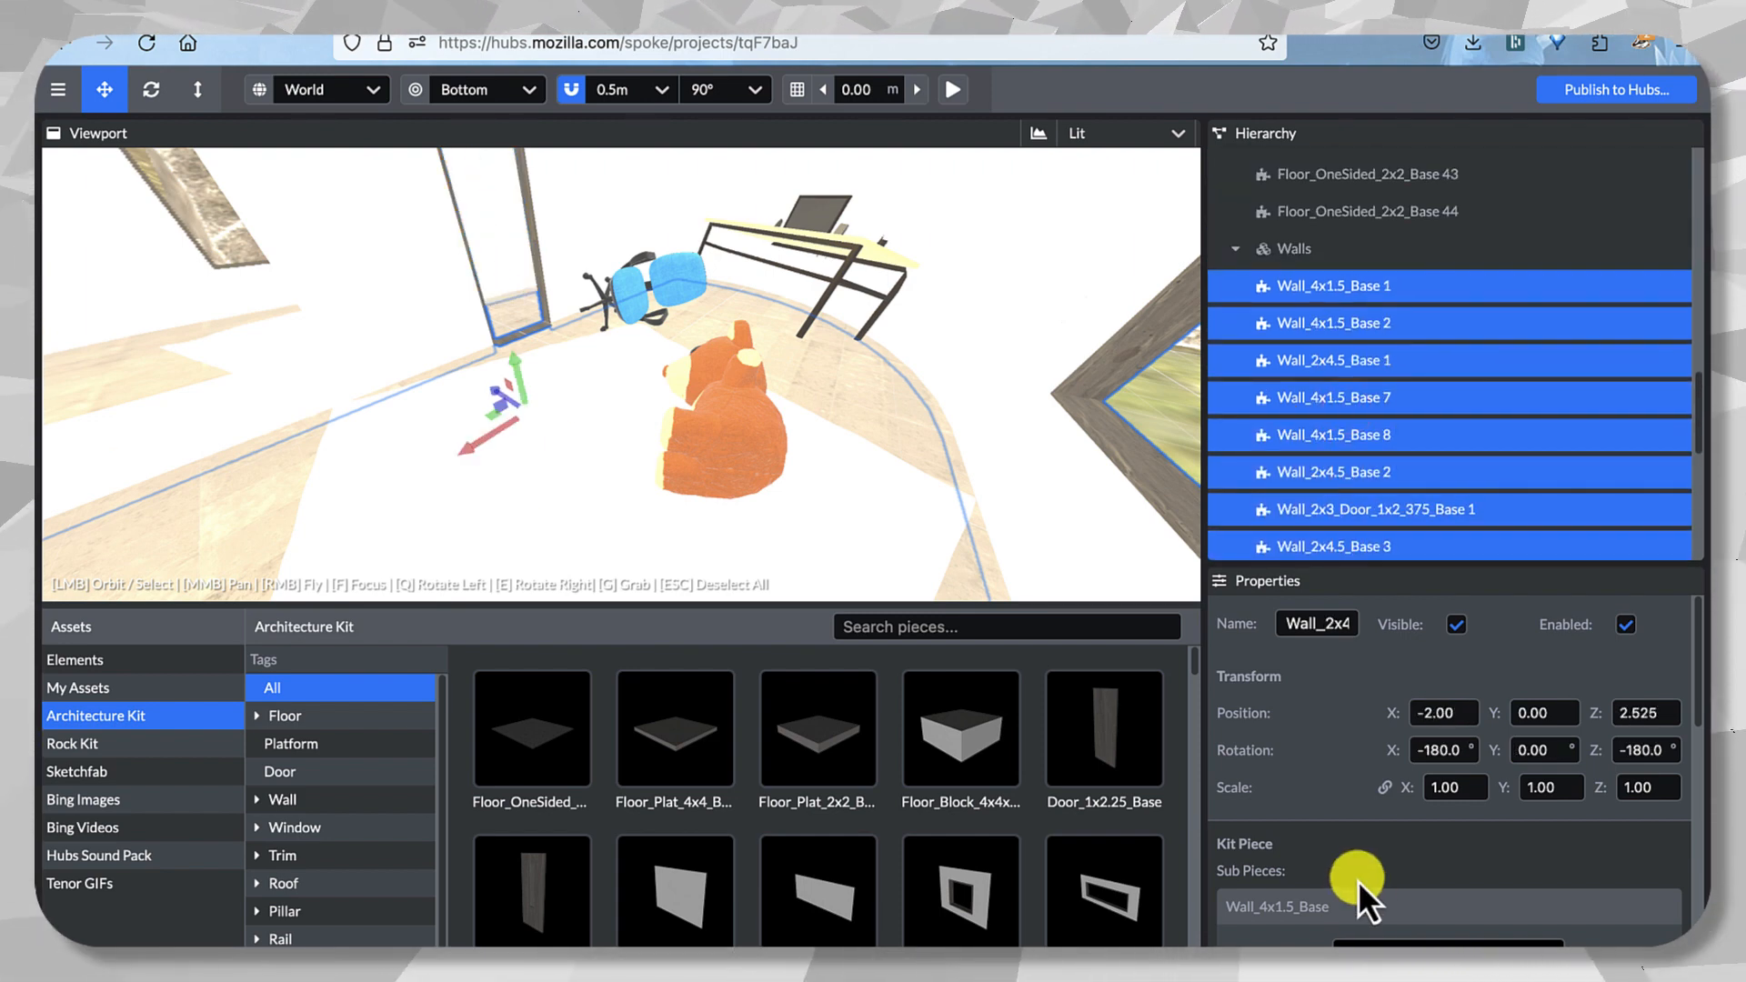
Try the BricksLight wall material on the Wall_4x1.5_Base sub-piece and look at the walls around the room.
scroll(1337, 855, down, 3)
scroll(794, 369, down, 3)
drag(793, 369, 1208, 544)
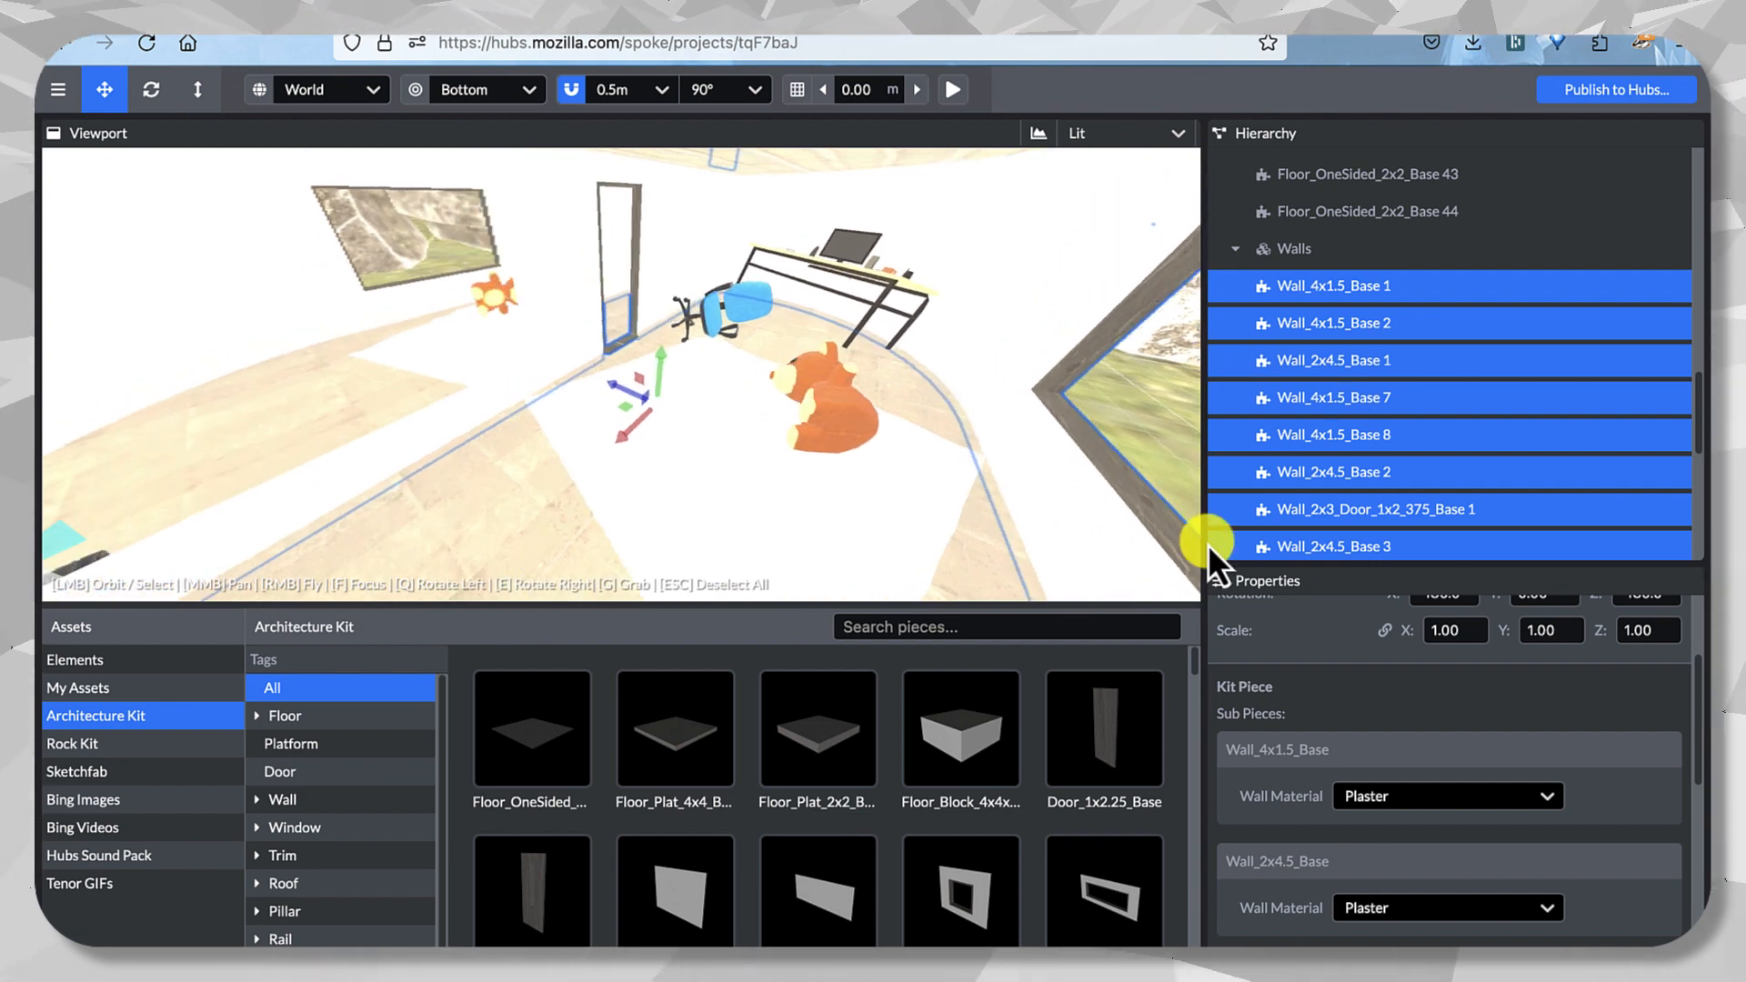
click(1464, 805)
click(1467, 879)
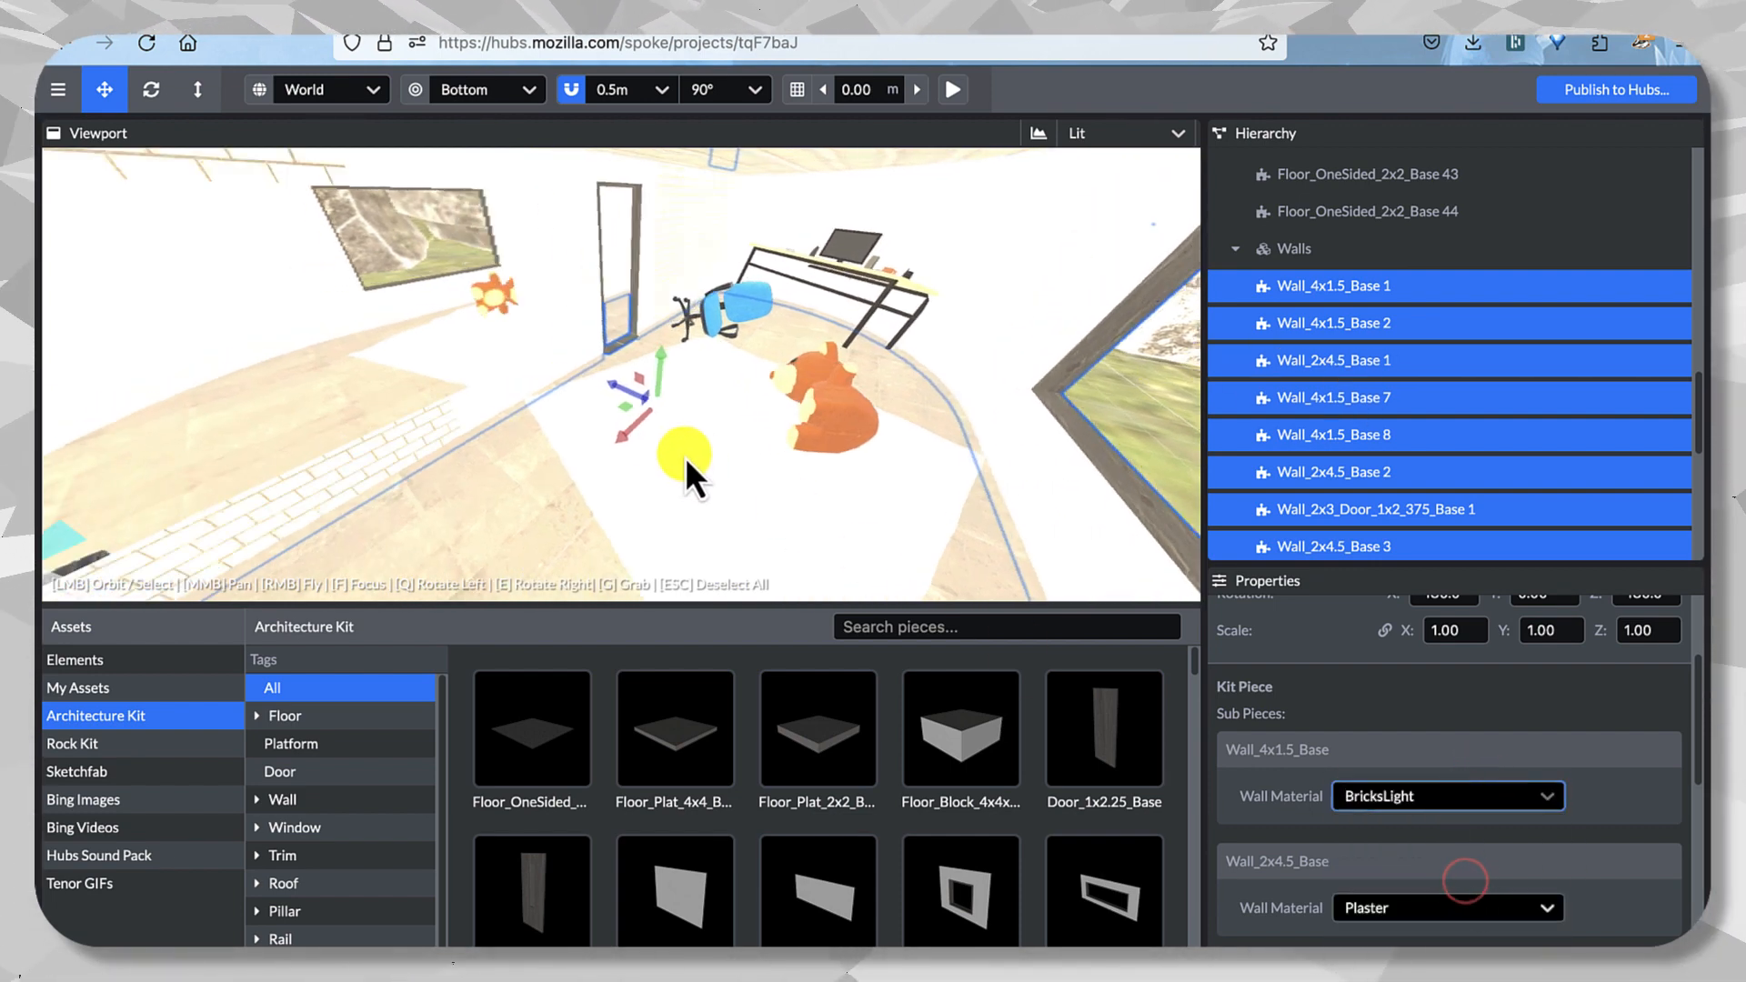
drag(685, 457, 1246, 669)
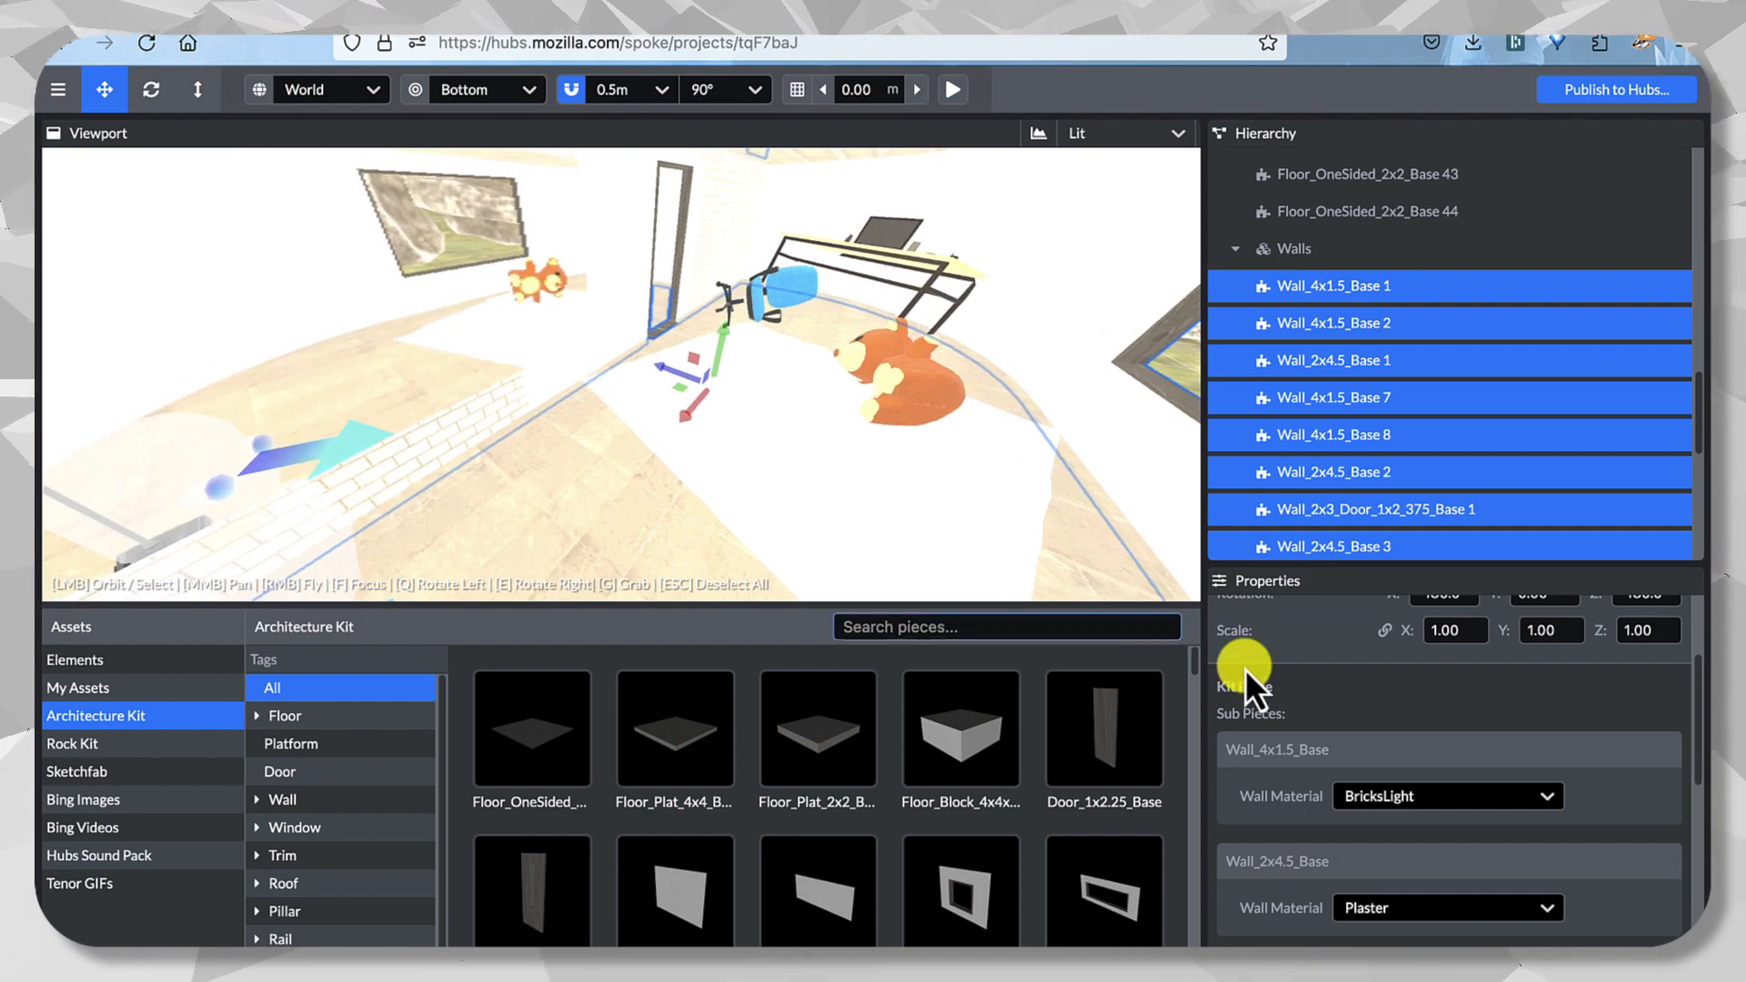
Try the CementBrushed wall material on the Wall_4x1.5_Base sub-piece and inspect the walls near the door.
click(1446, 803)
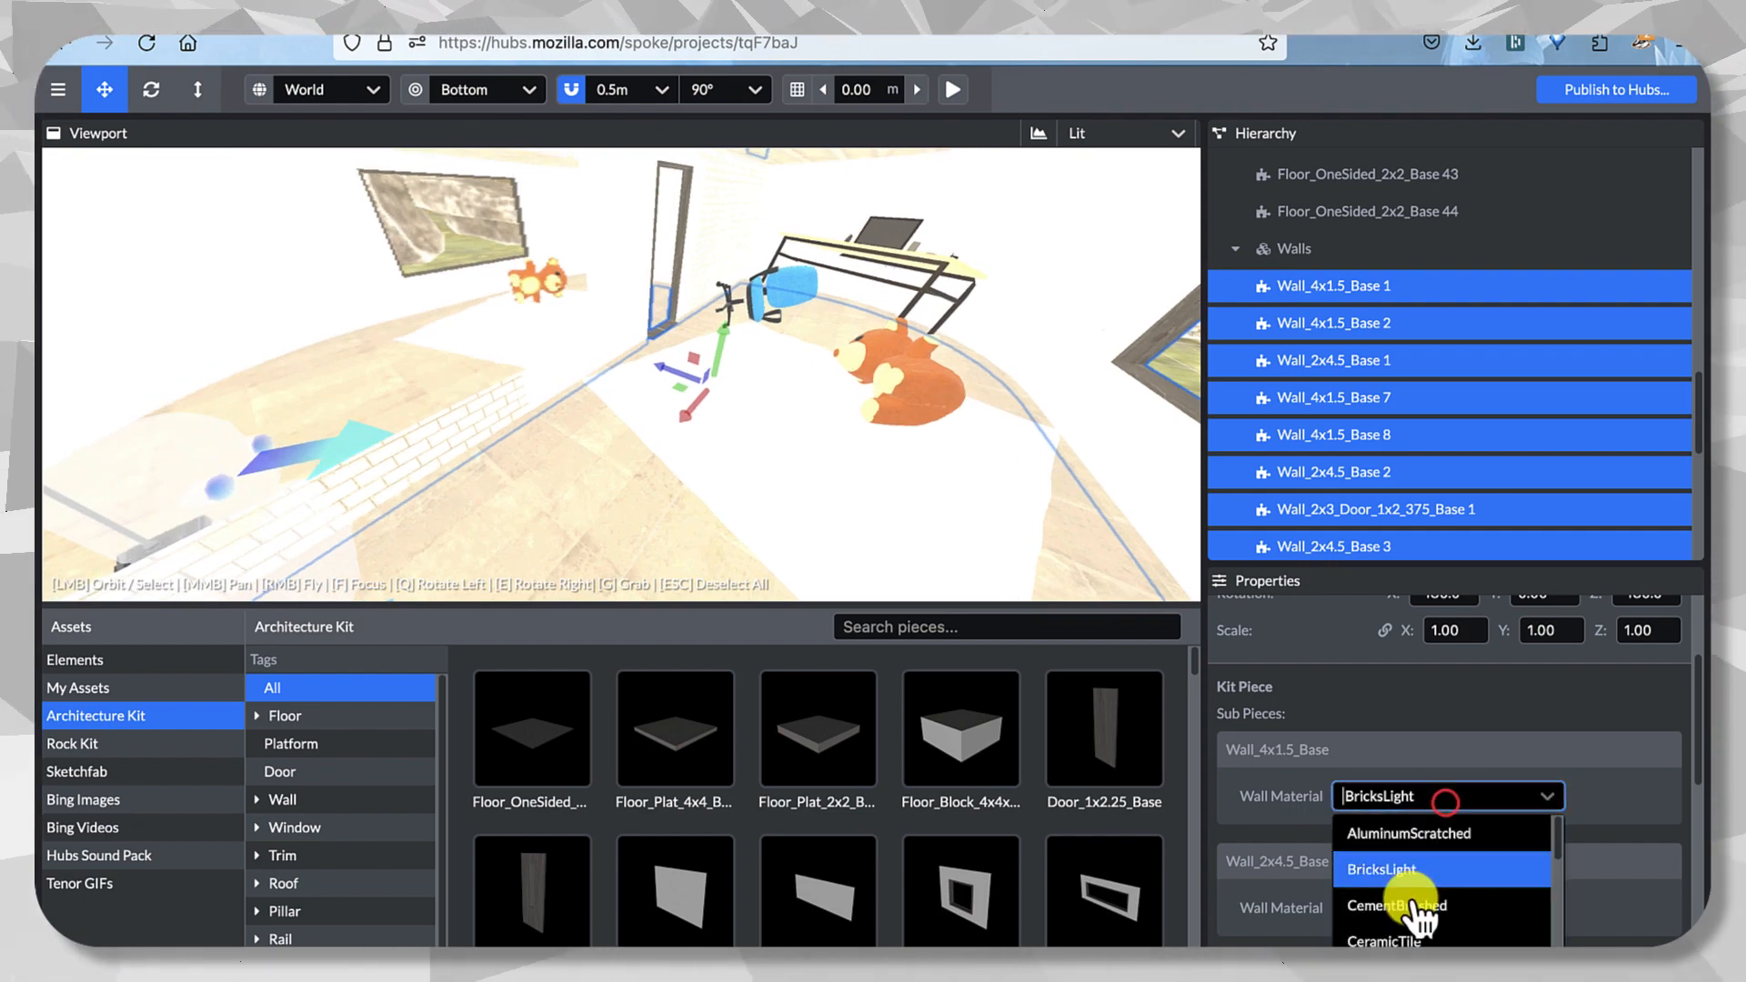
click(1515, 908)
drag(744, 507, 735, 567)
click(631, 298)
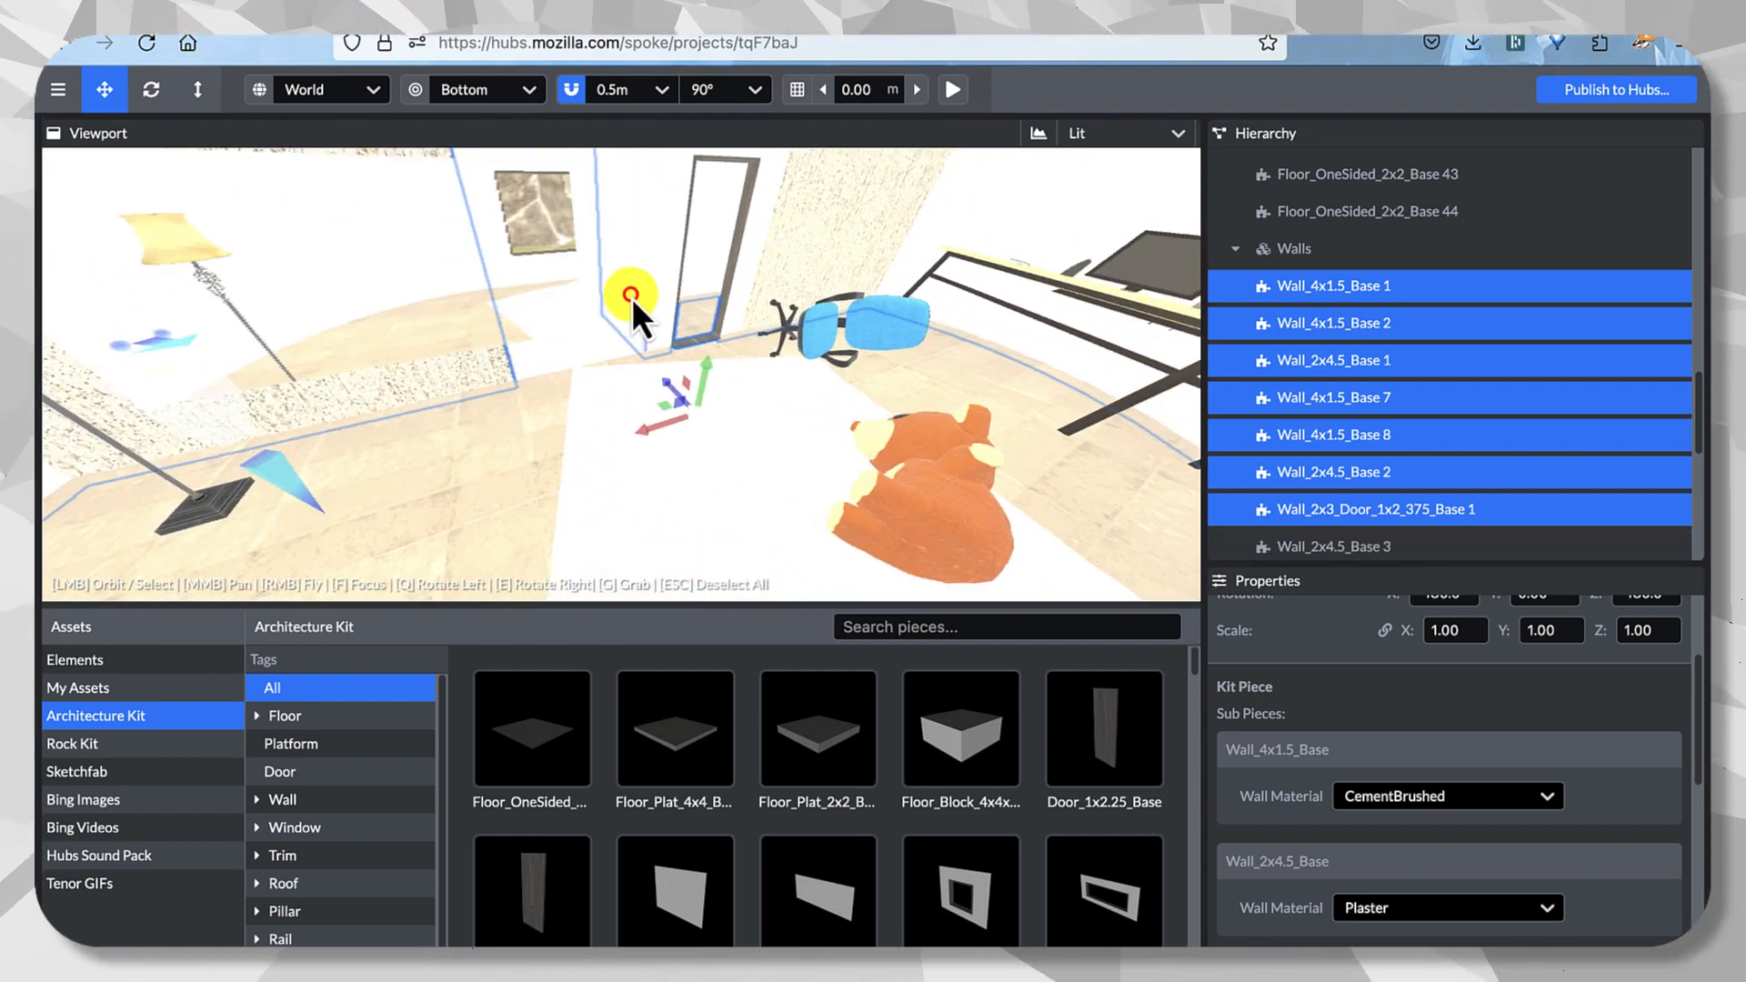
Reselect every wall piece in the Walls group, from Wall_4x1.5_Base 1 through Wall_2x4.5_Base 7.
click(1357, 298)
shift+click(1352, 322)
shift+click(1352, 358)
shift+click(1345, 407)
shift+click(1344, 435)
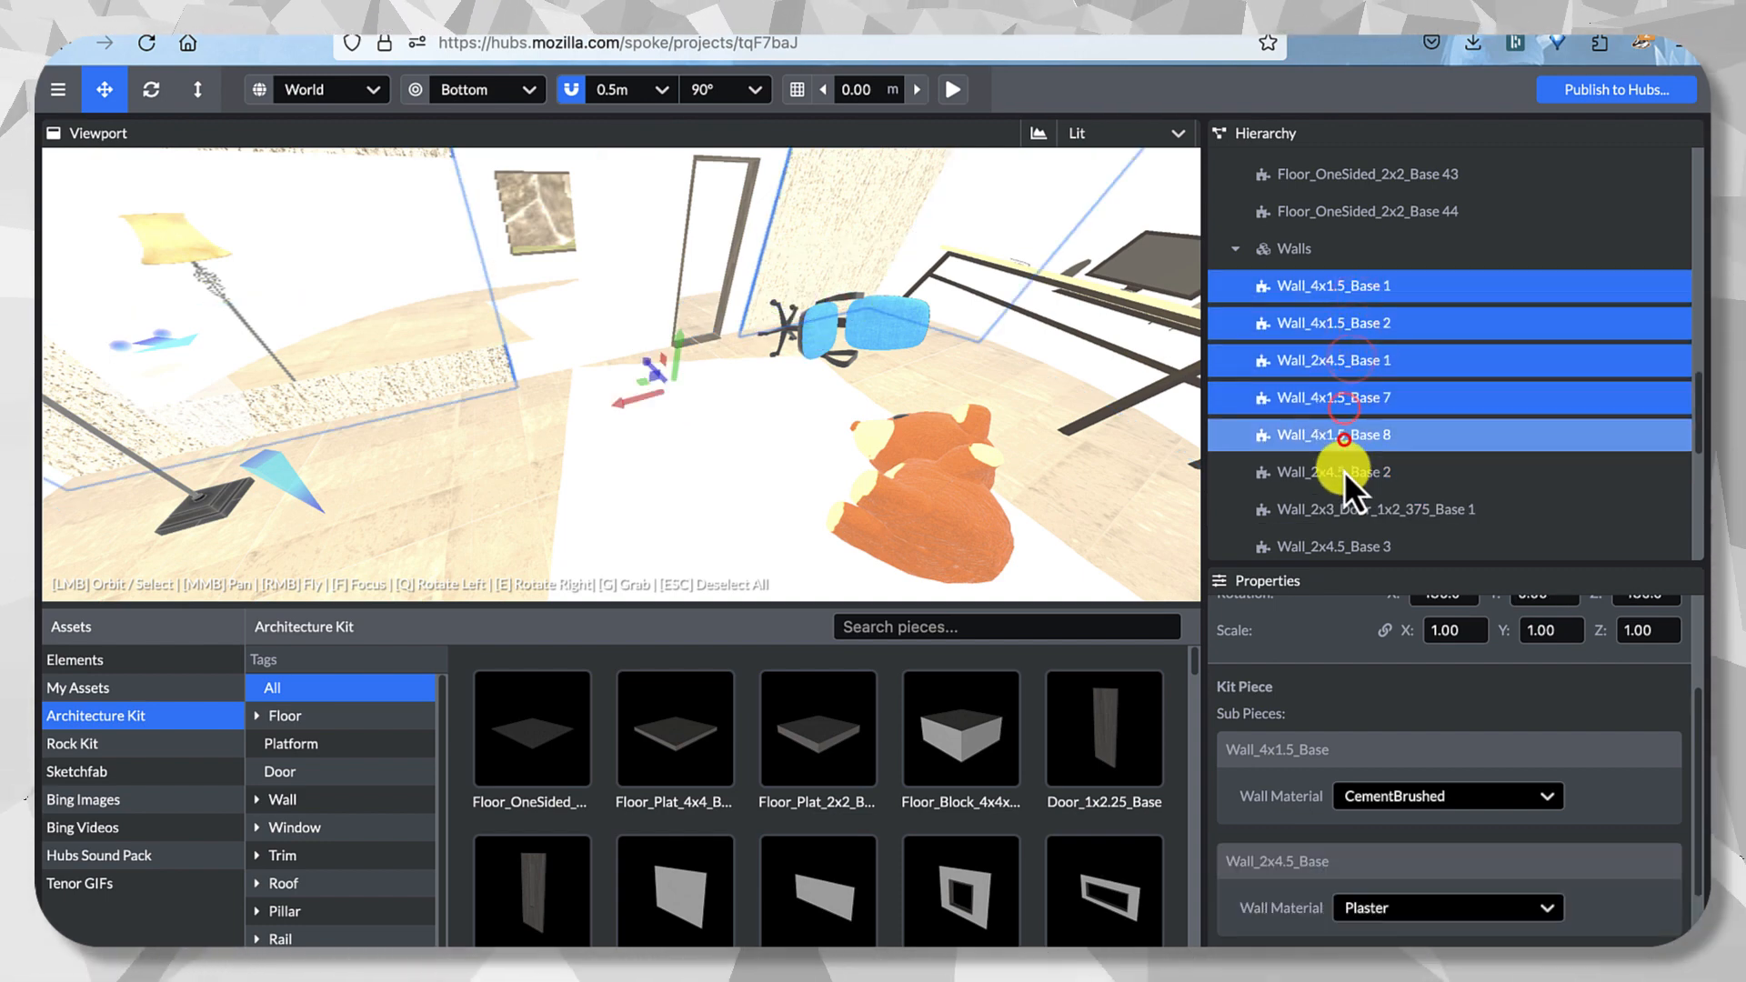
shift+click(1343, 473)
shift+click(1342, 516)
shift+click(1338, 555)
scroll(1375, 477, down, 3)
scroll(1375, 477, down, 1)
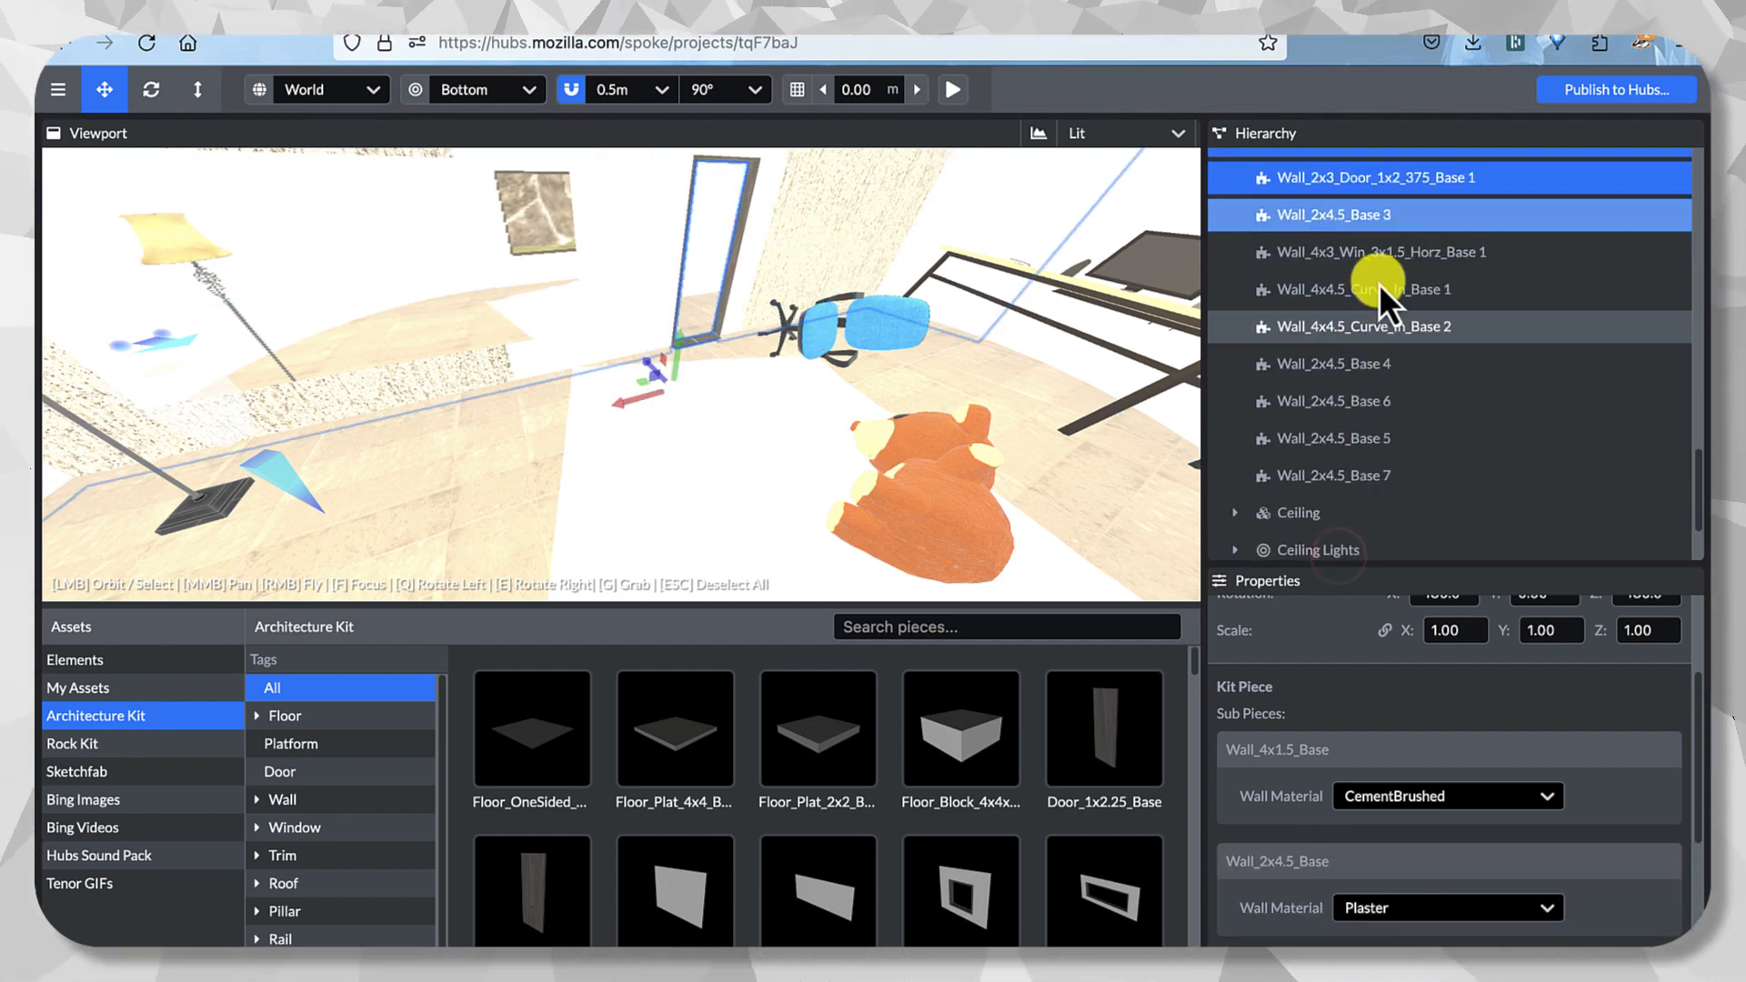
shift+click(1391, 264)
shift+click(1374, 364)
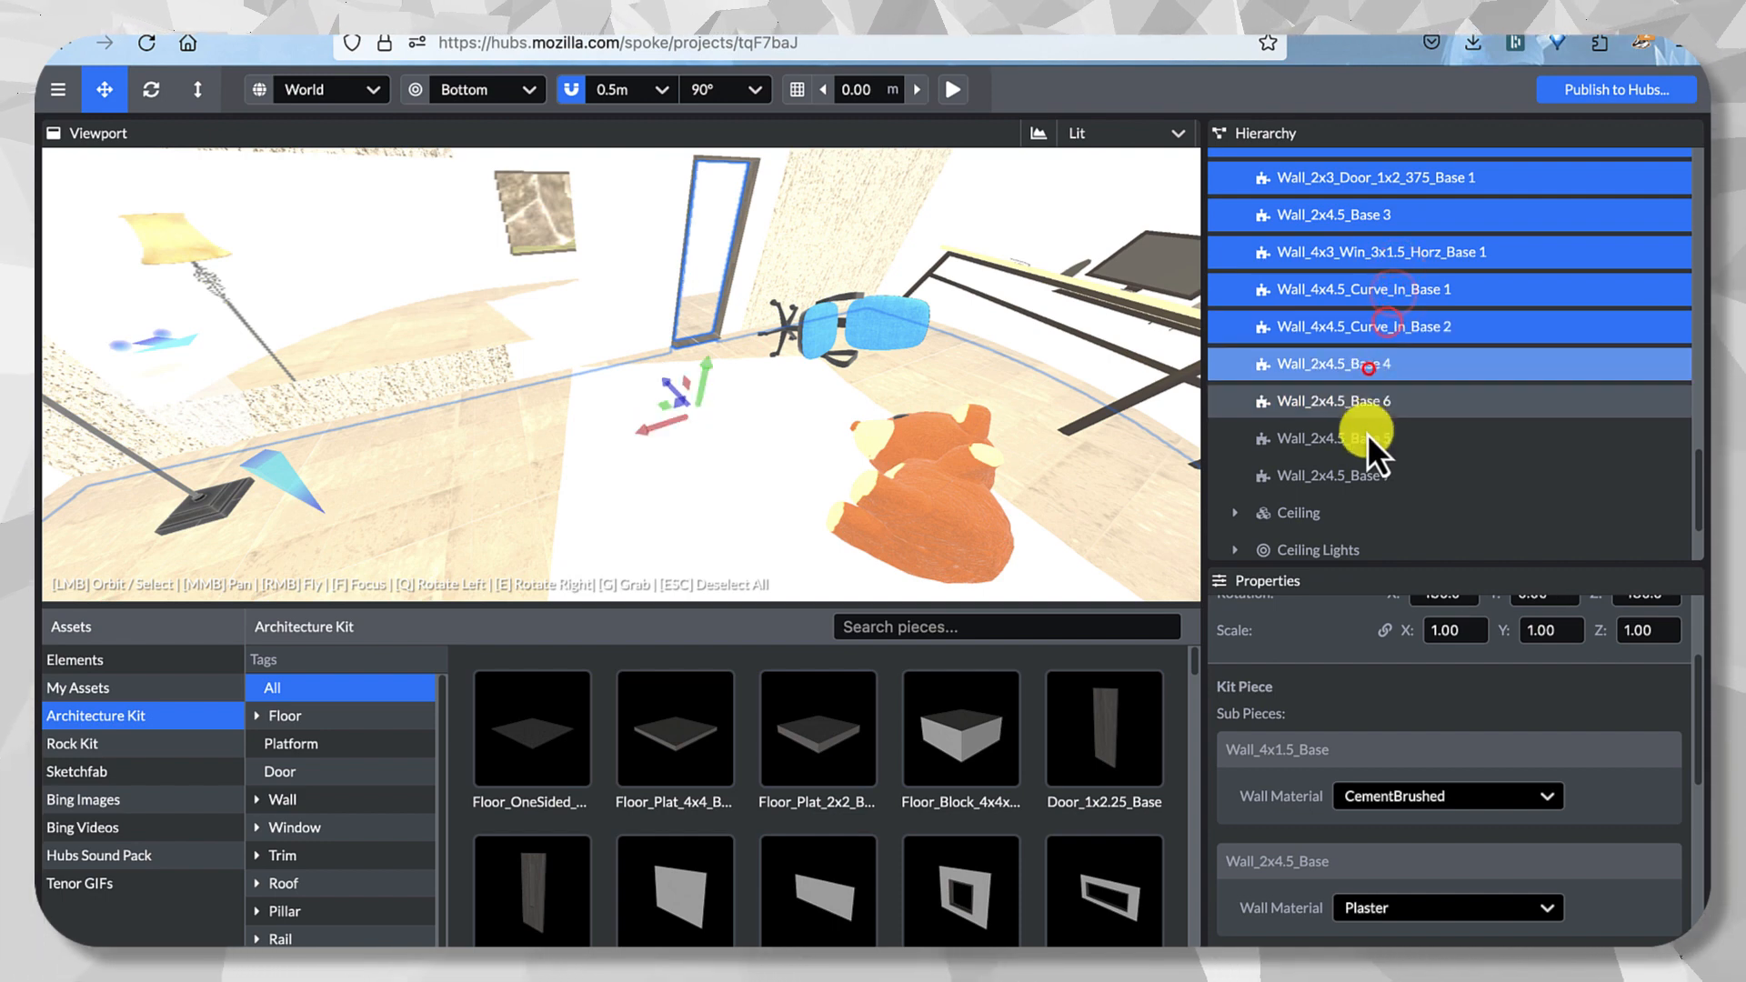
shift+click(1372, 405)
shift+click(1375, 442)
shift+click(1376, 475)
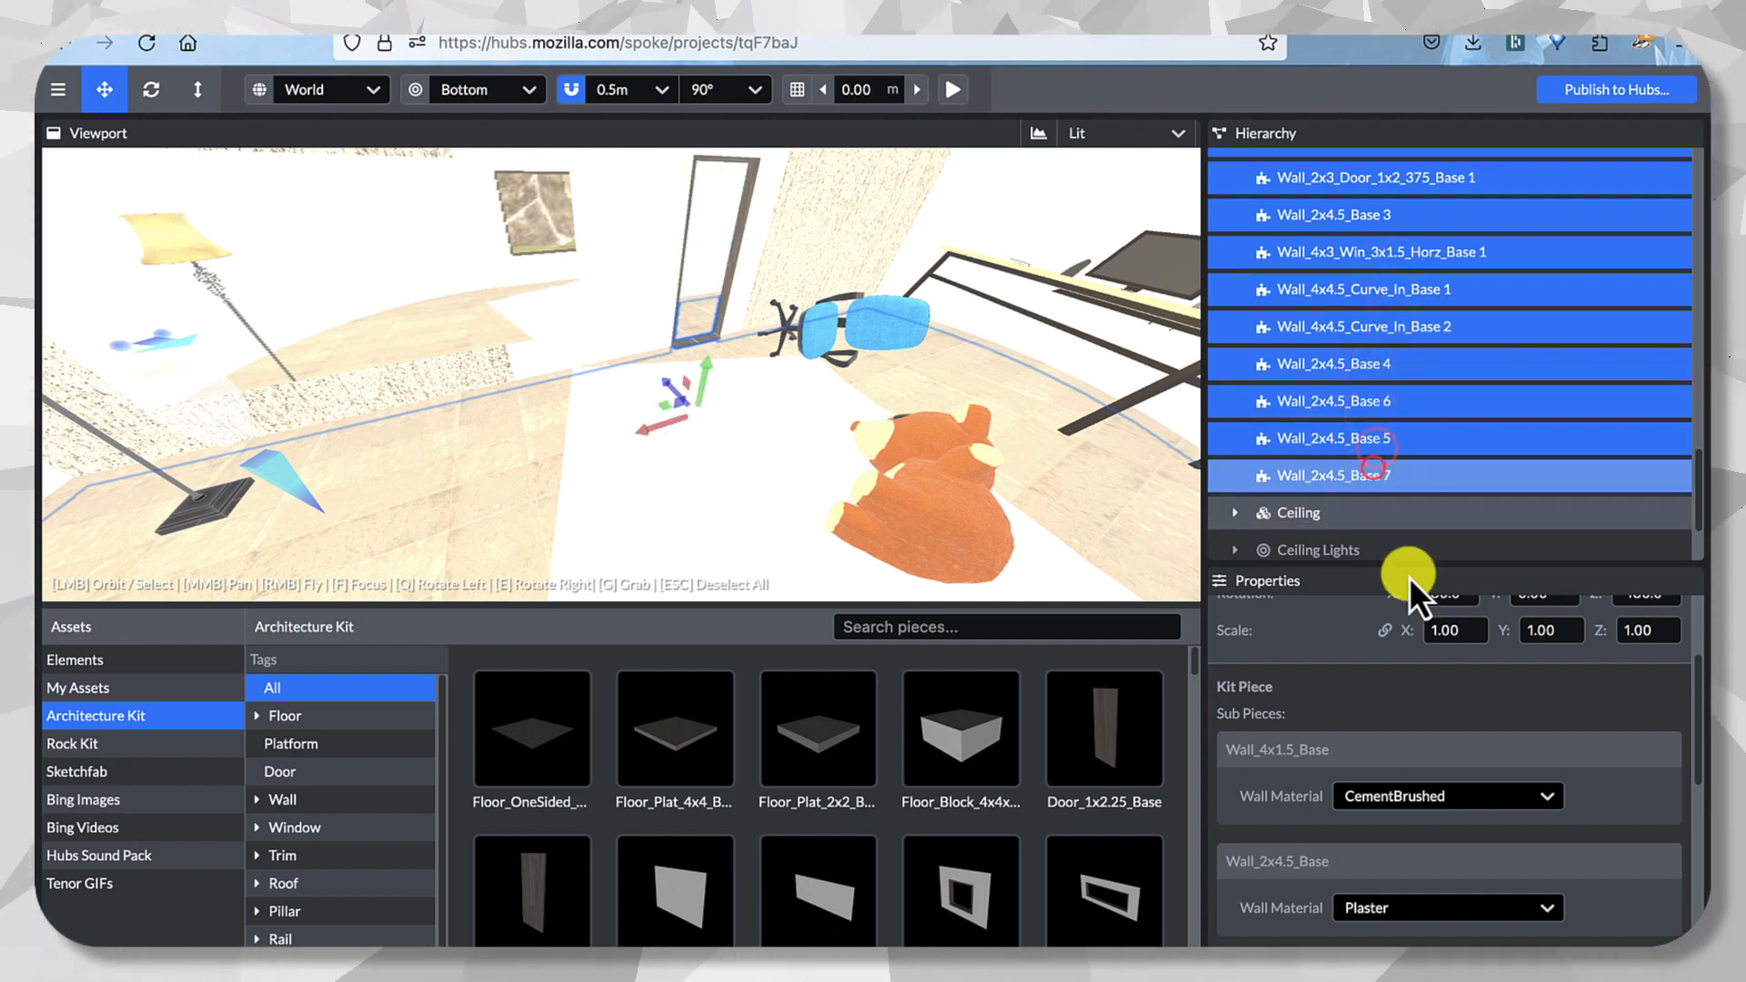
Try the Plaster wall material on the Wall_4x1.5_Base sub-piece of the selected walls.
click(1397, 791)
scroll(1490, 910, down, 2)
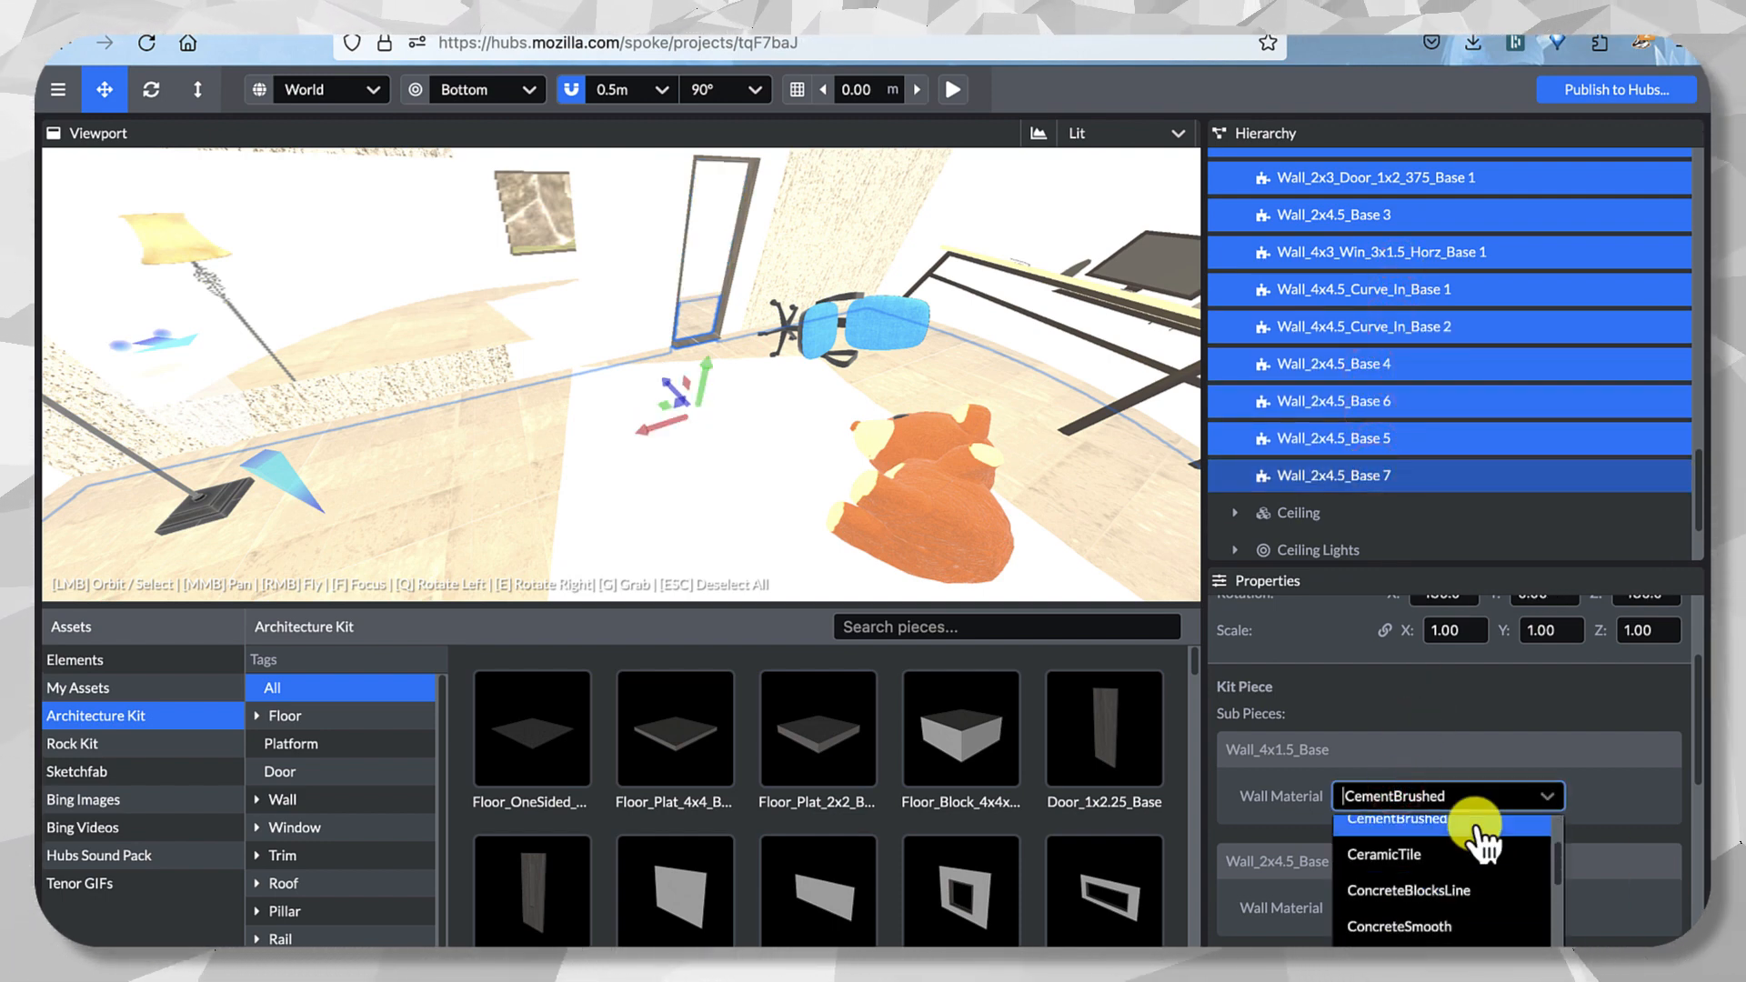
scroll(1488, 936, down, 1)
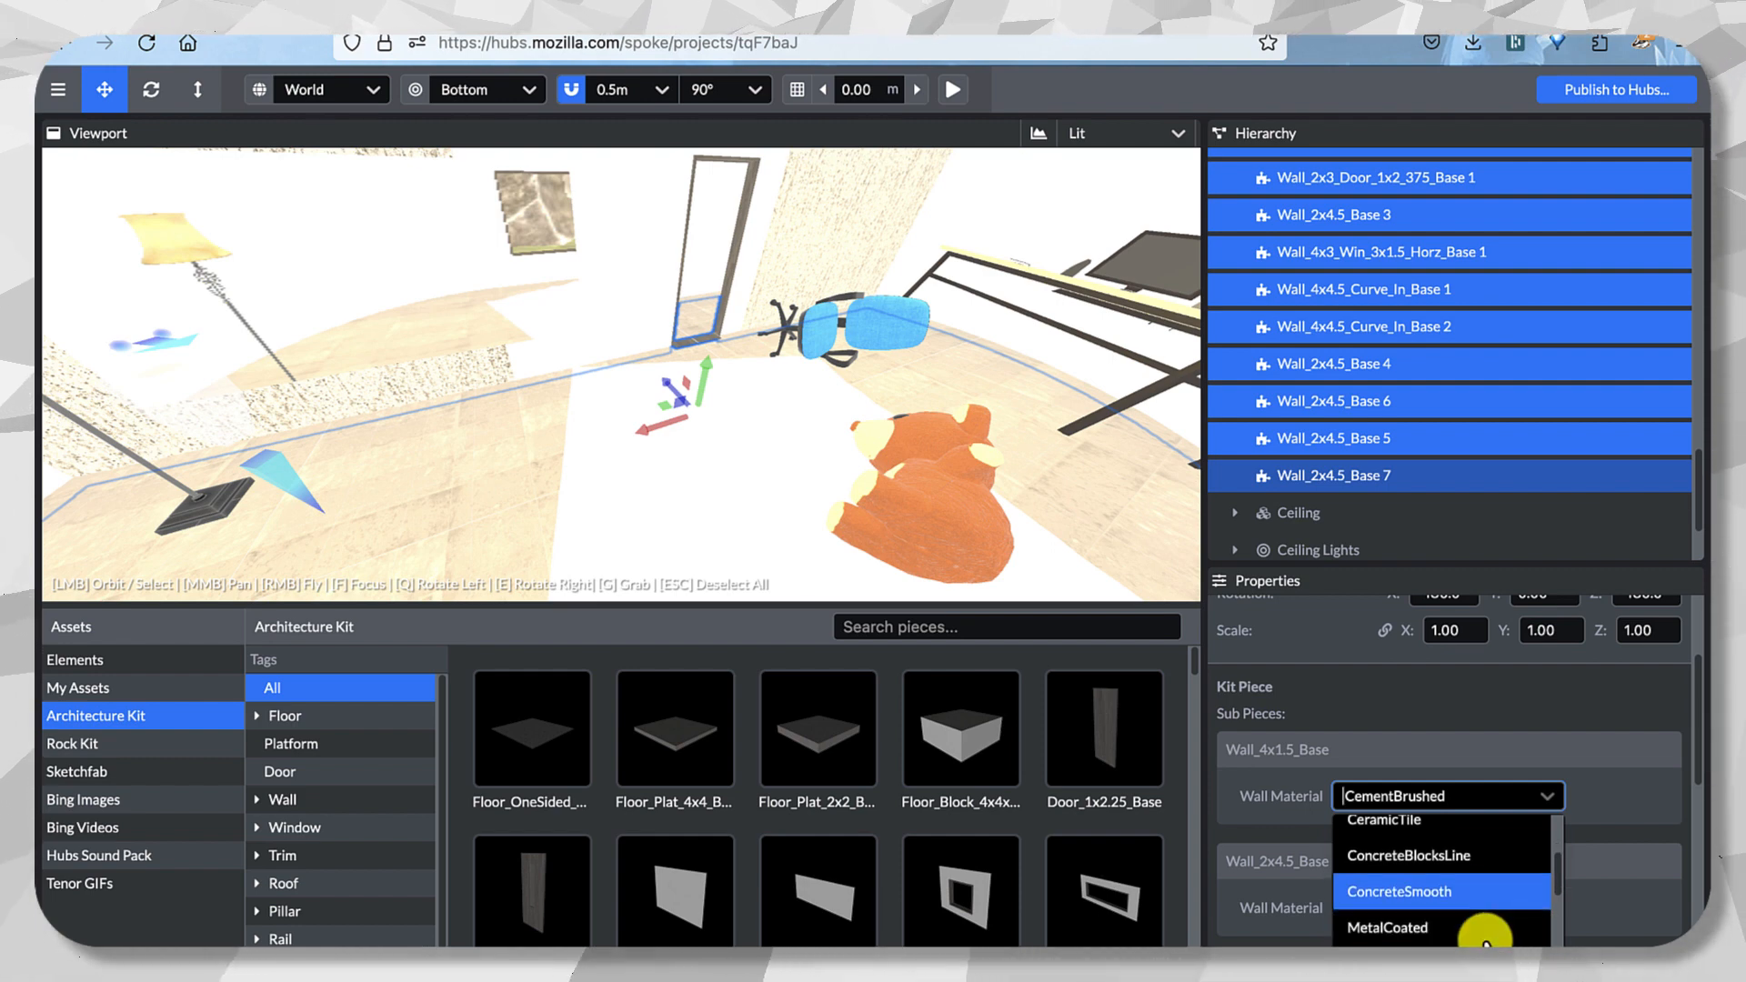
click(1441, 939)
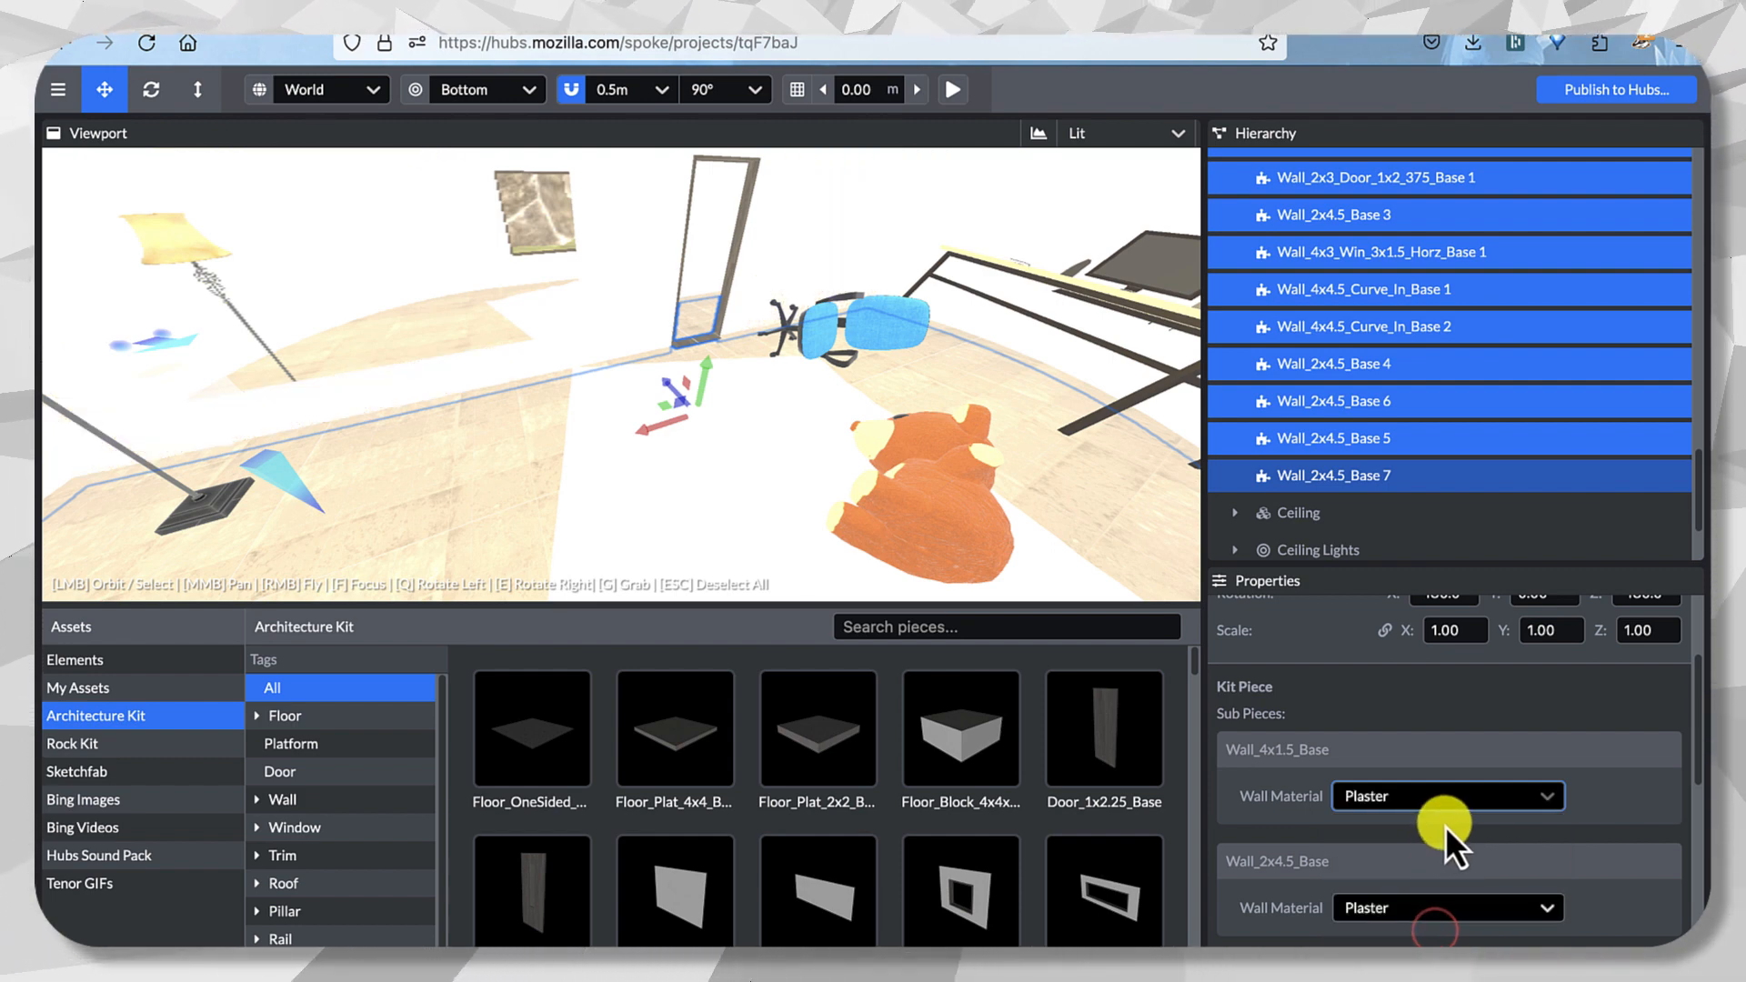
Compare PaintSatin with AluminumScratched on the Wall_4x1.5_Base sub-piece and set its wall material to AluminumScratched.
click(1460, 796)
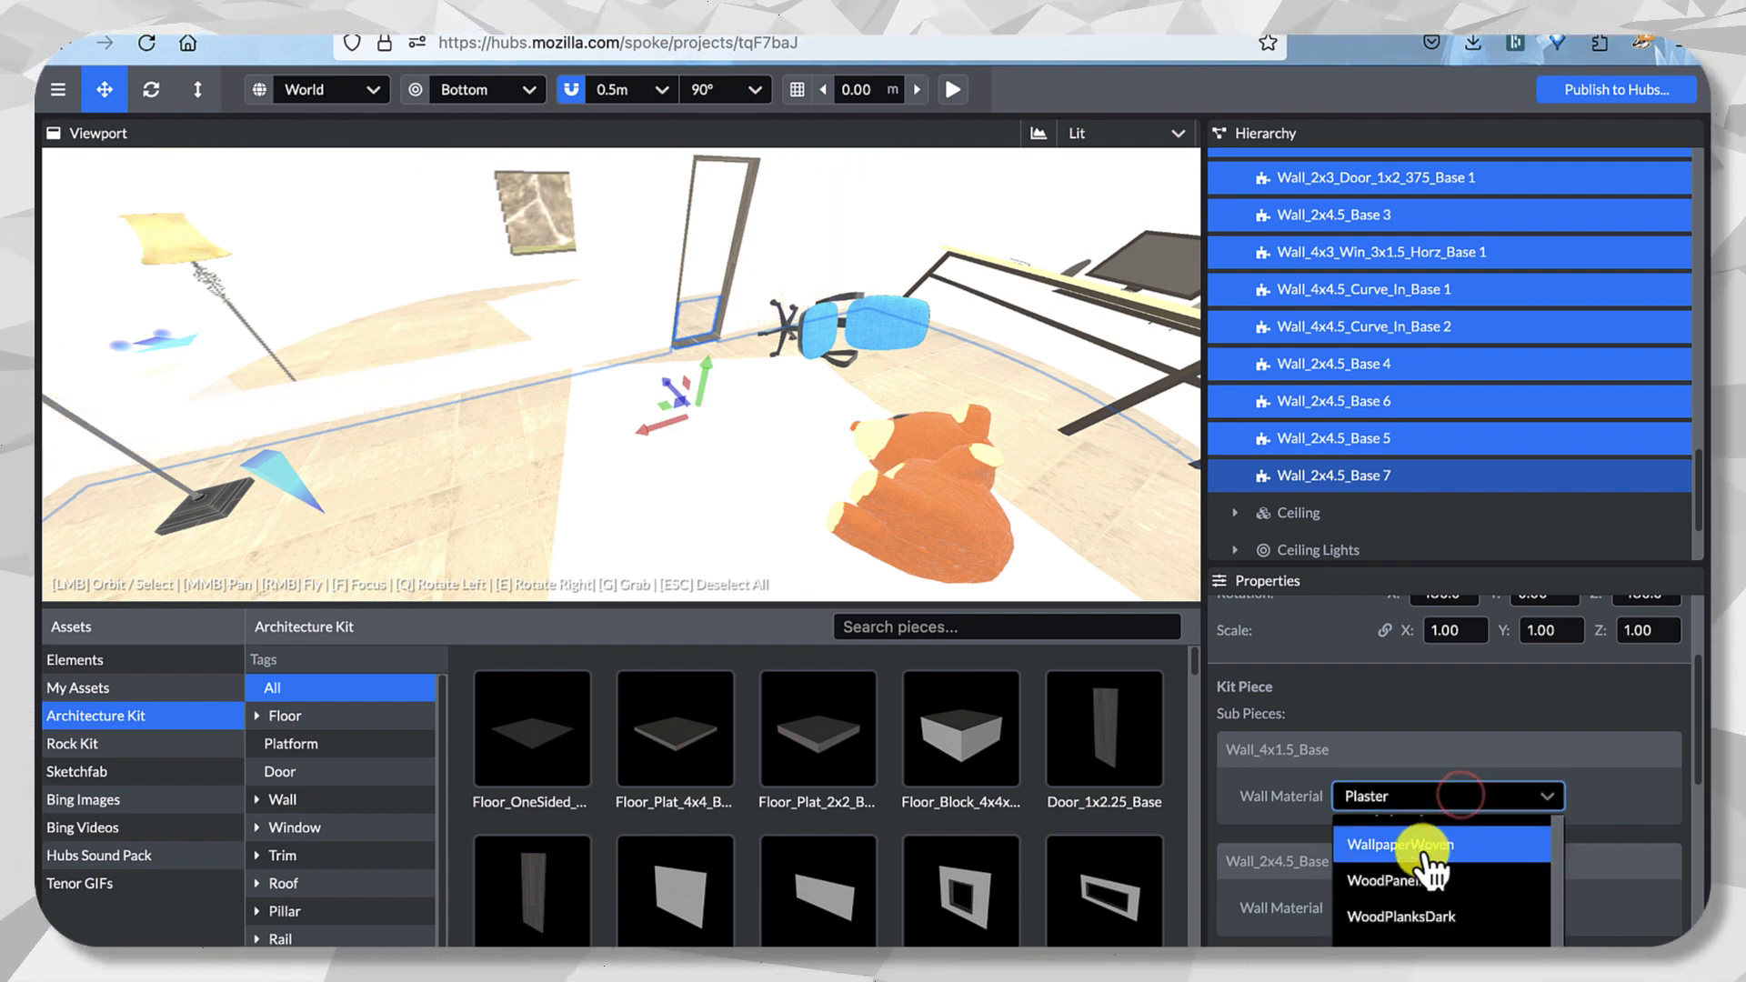
click(1469, 964)
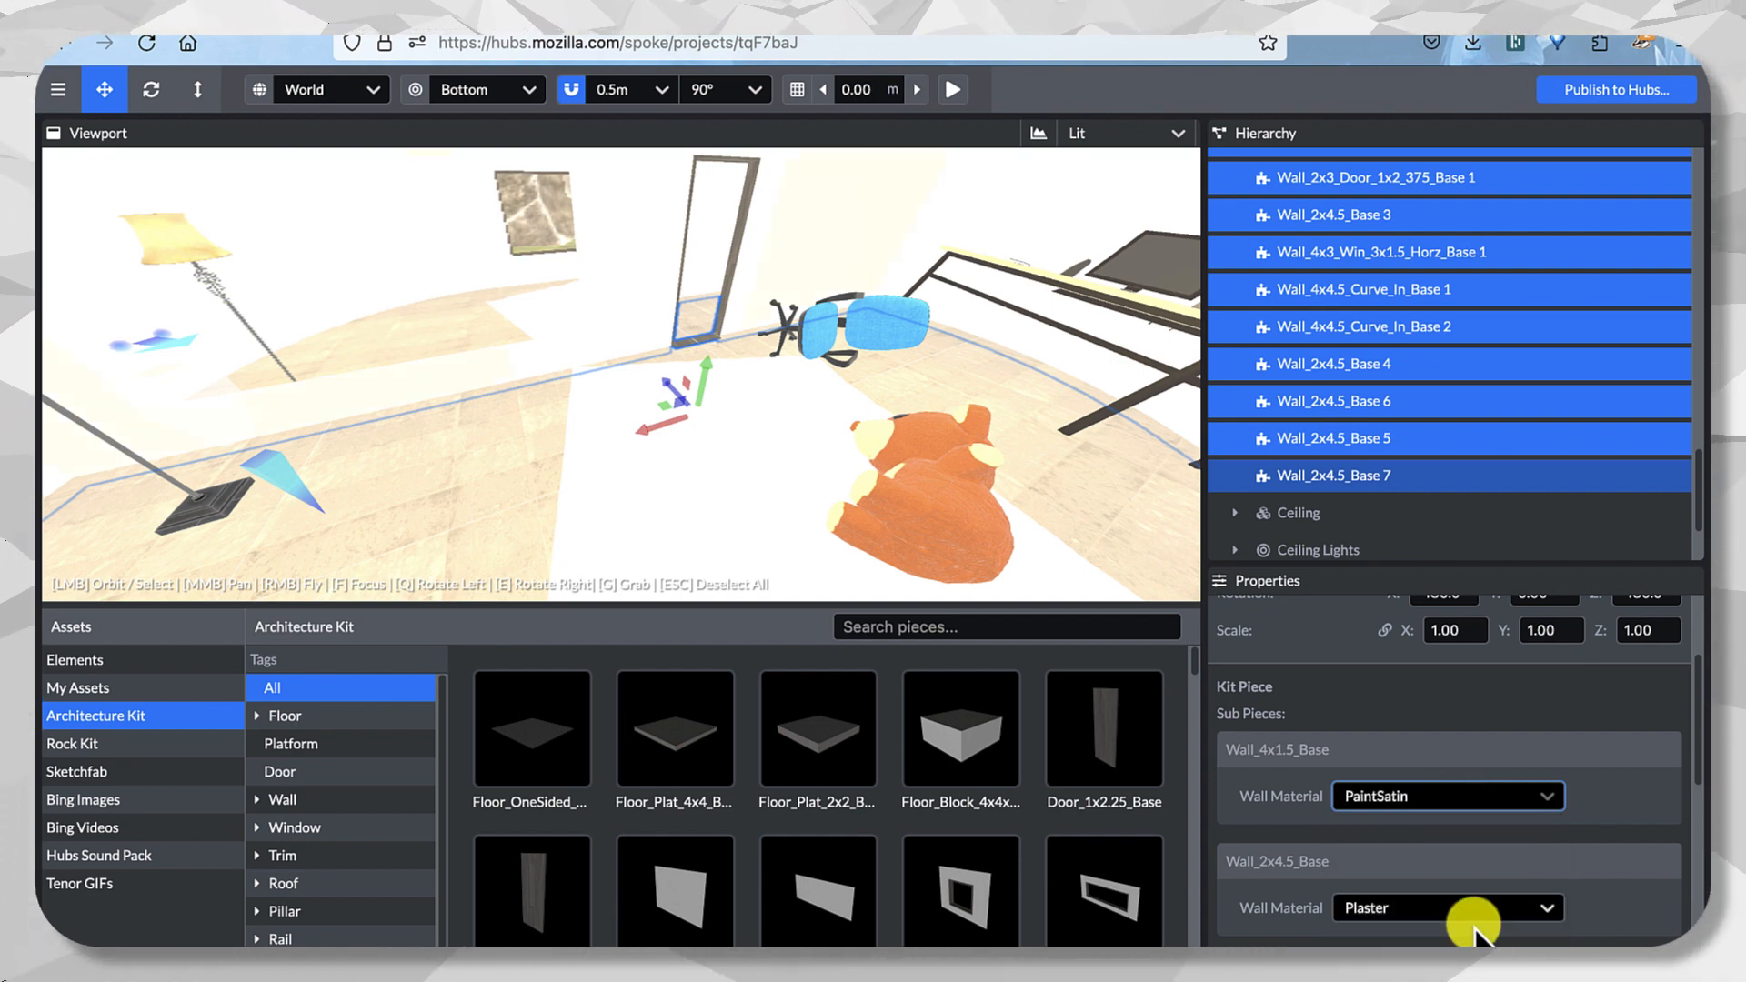
click(1433, 808)
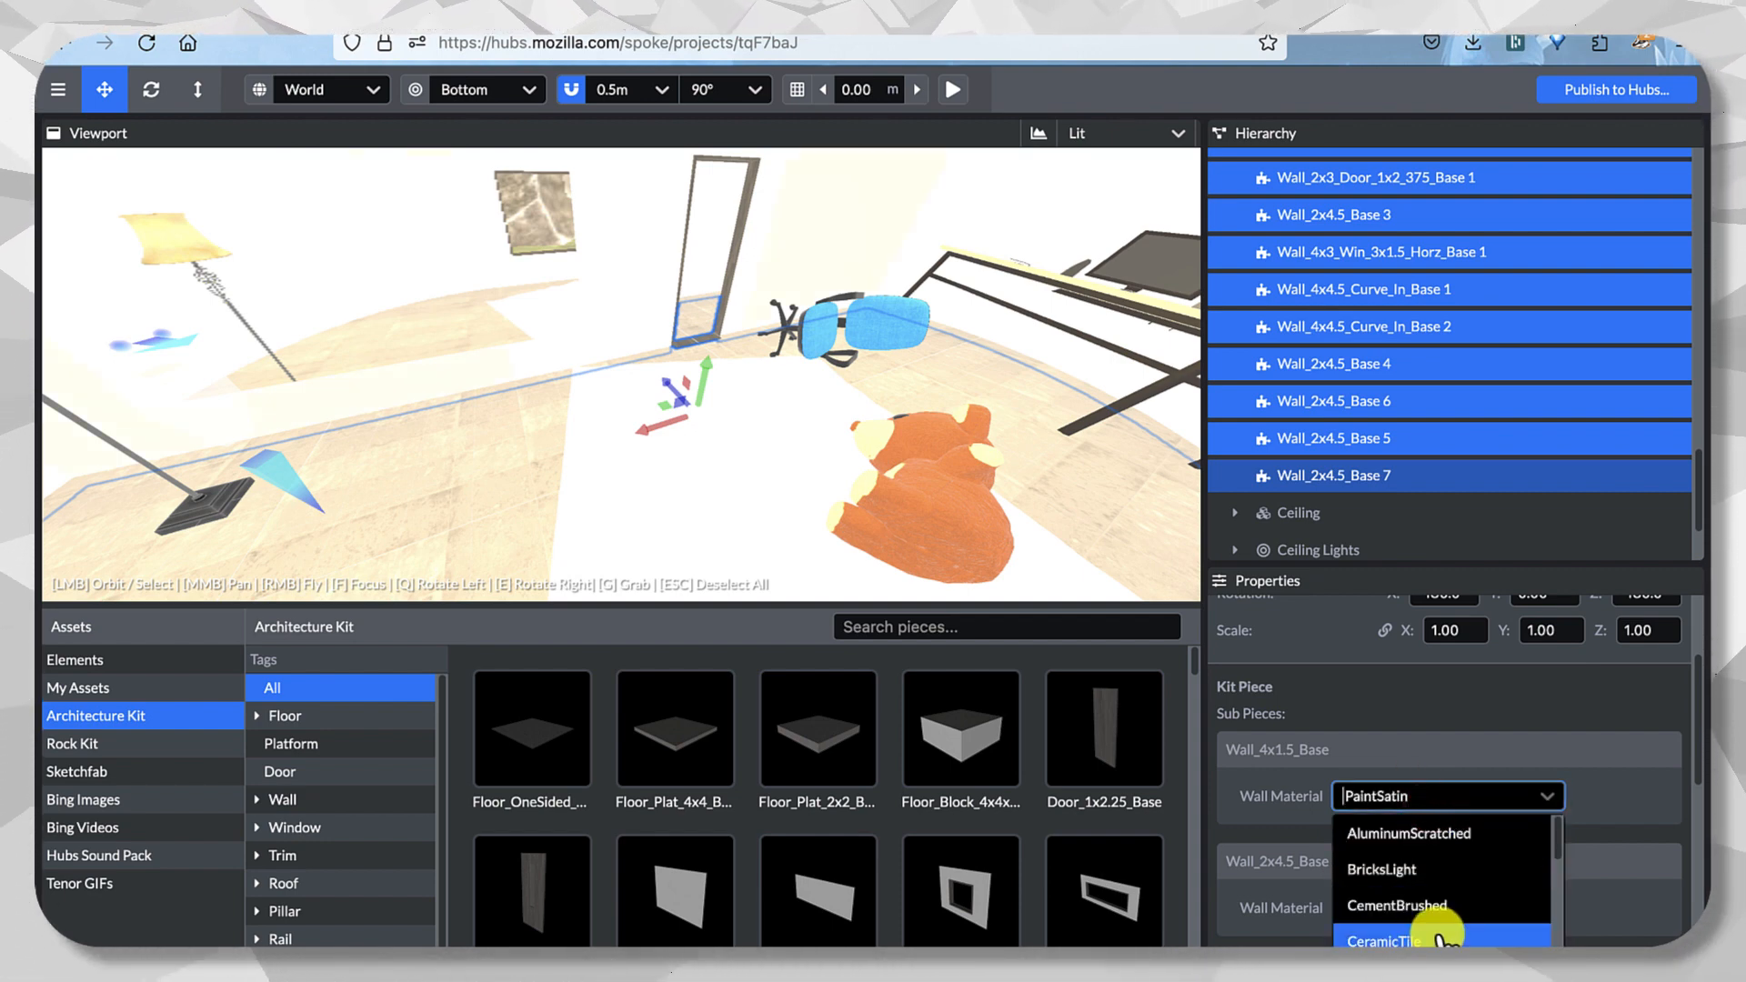
click(1442, 832)
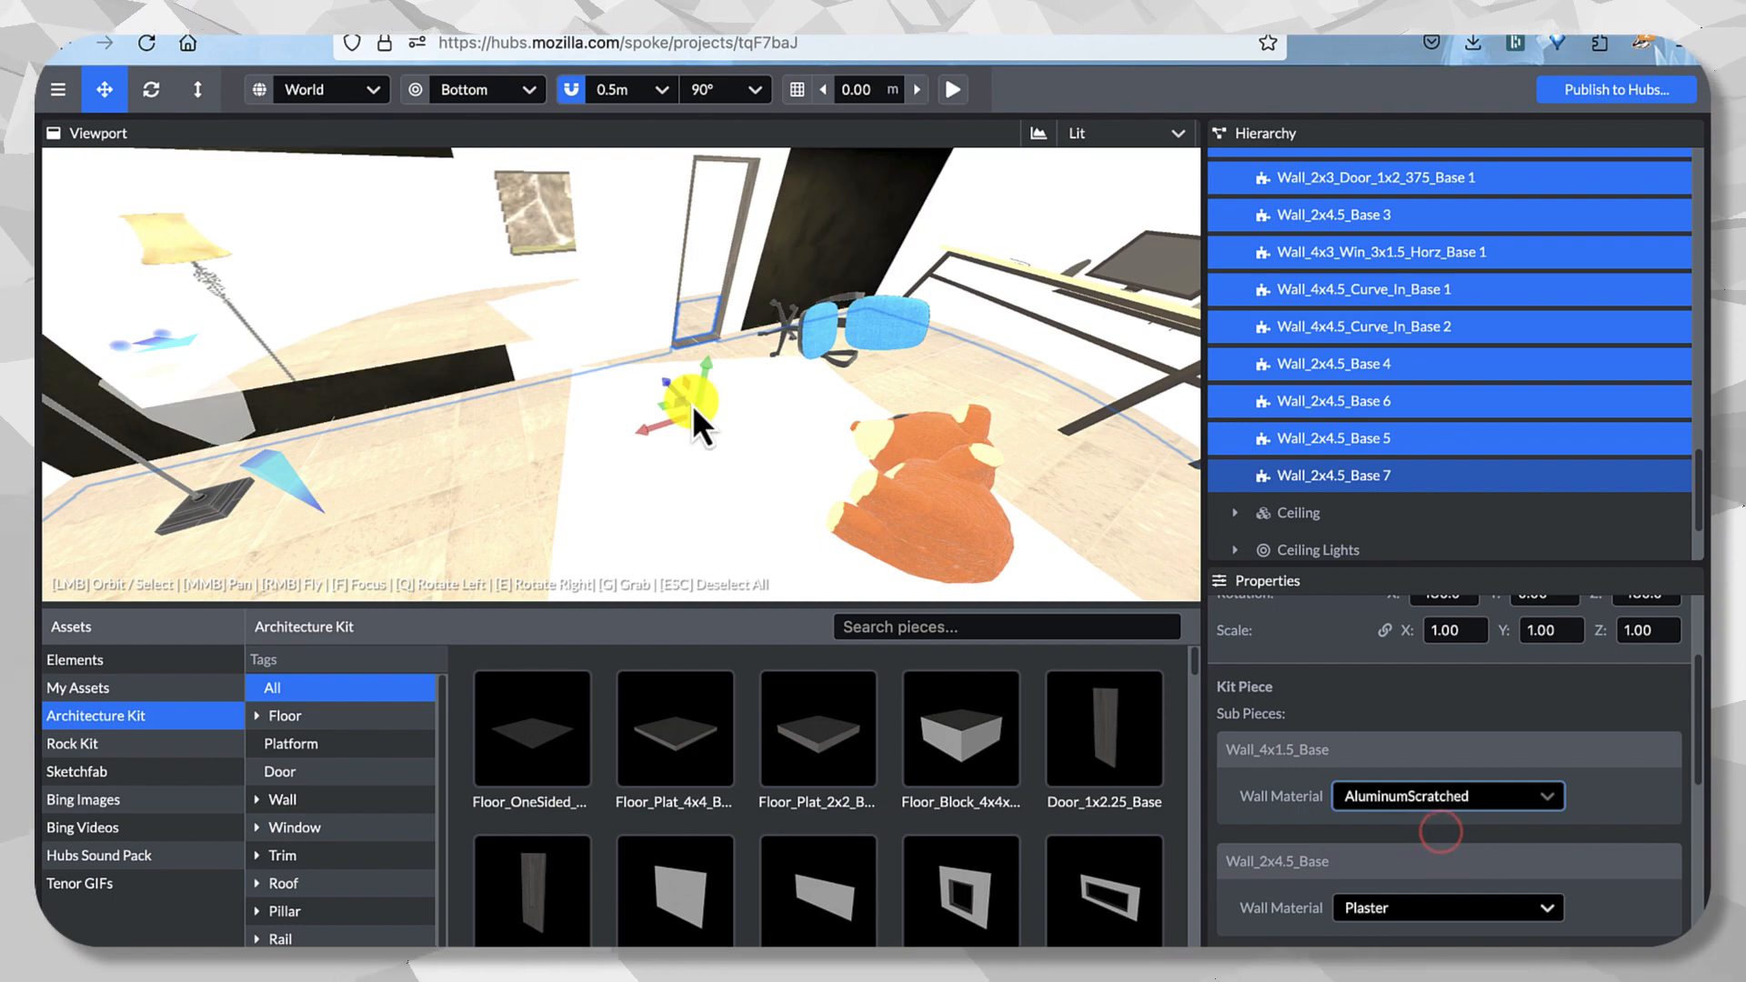
Compare CeramicTile with WoodPlanksDark on the Wall_4x1.5_Base sub-piece of the selected walls and set its wall material to WoodPlanksDark.
mouse_move(694, 407)
mouse_down()
mouse_move(859, 405)
mouse_move(905, 465)
mouse_move(715, 417)
mouse_move(706, 394)
mouse_up()
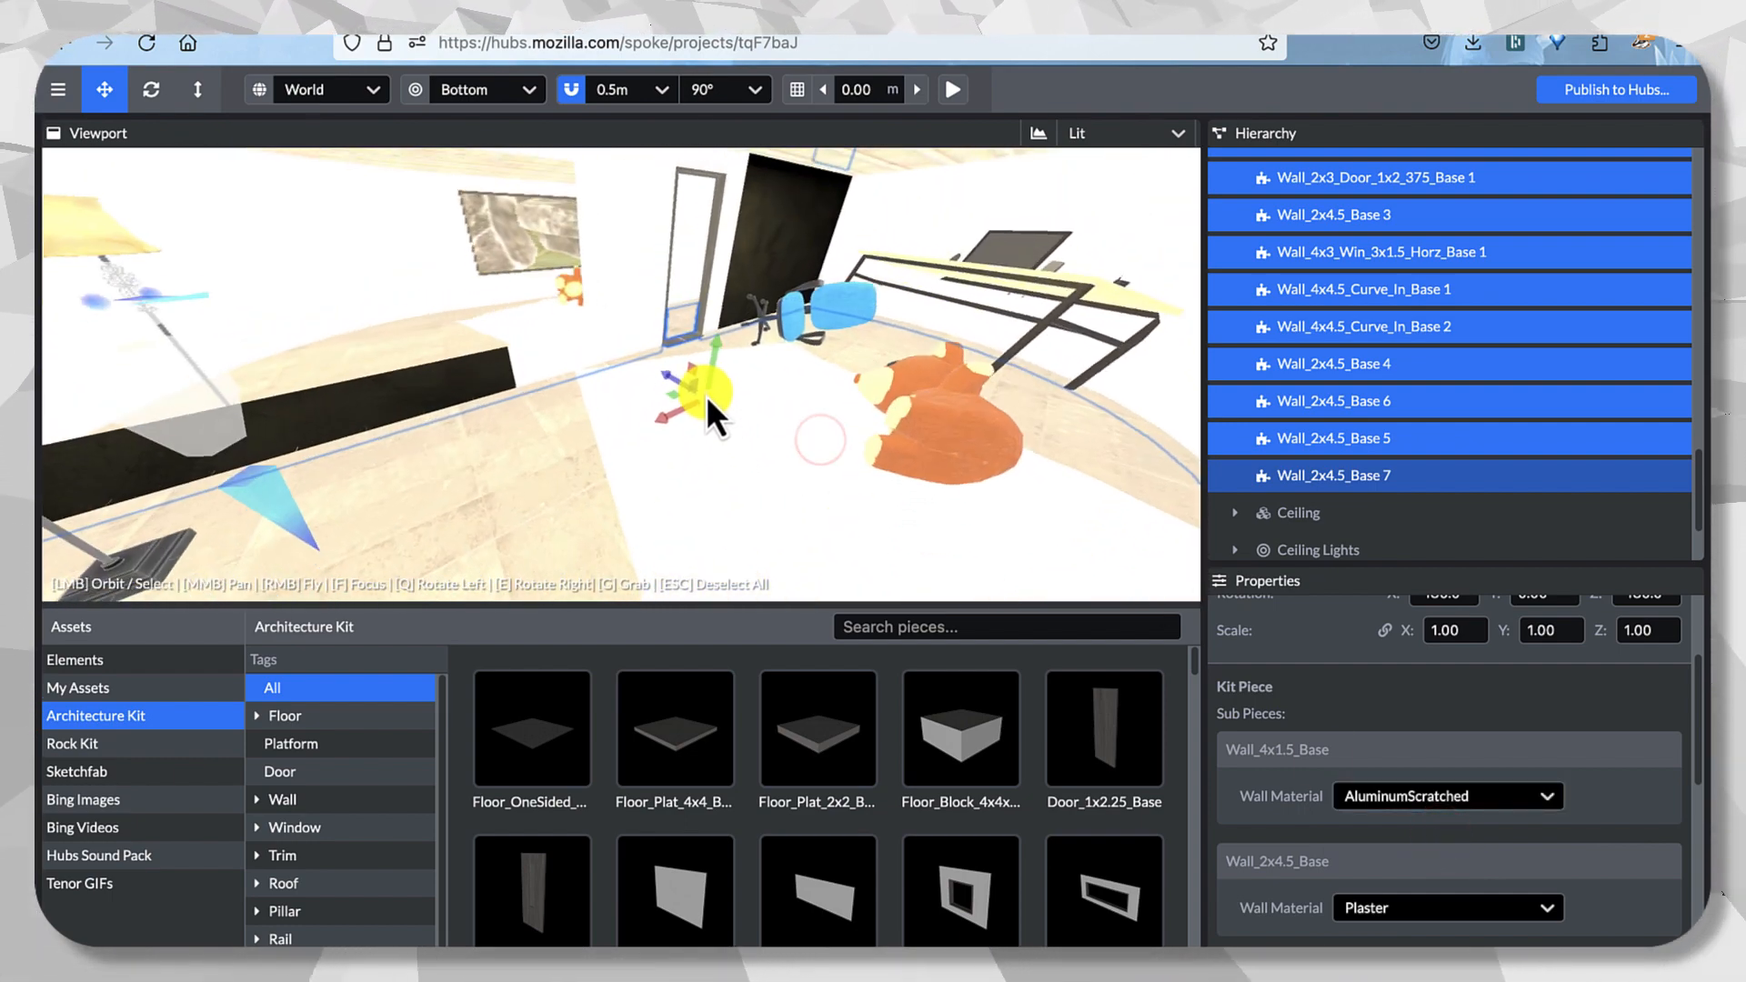
click(1357, 797)
click(1420, 937)
mouse_move(846, 400)
mouse_down()
mouse_move(777, 373)
mouse_move(399, 400)
mouse_move(411, 409)
mouse_up()
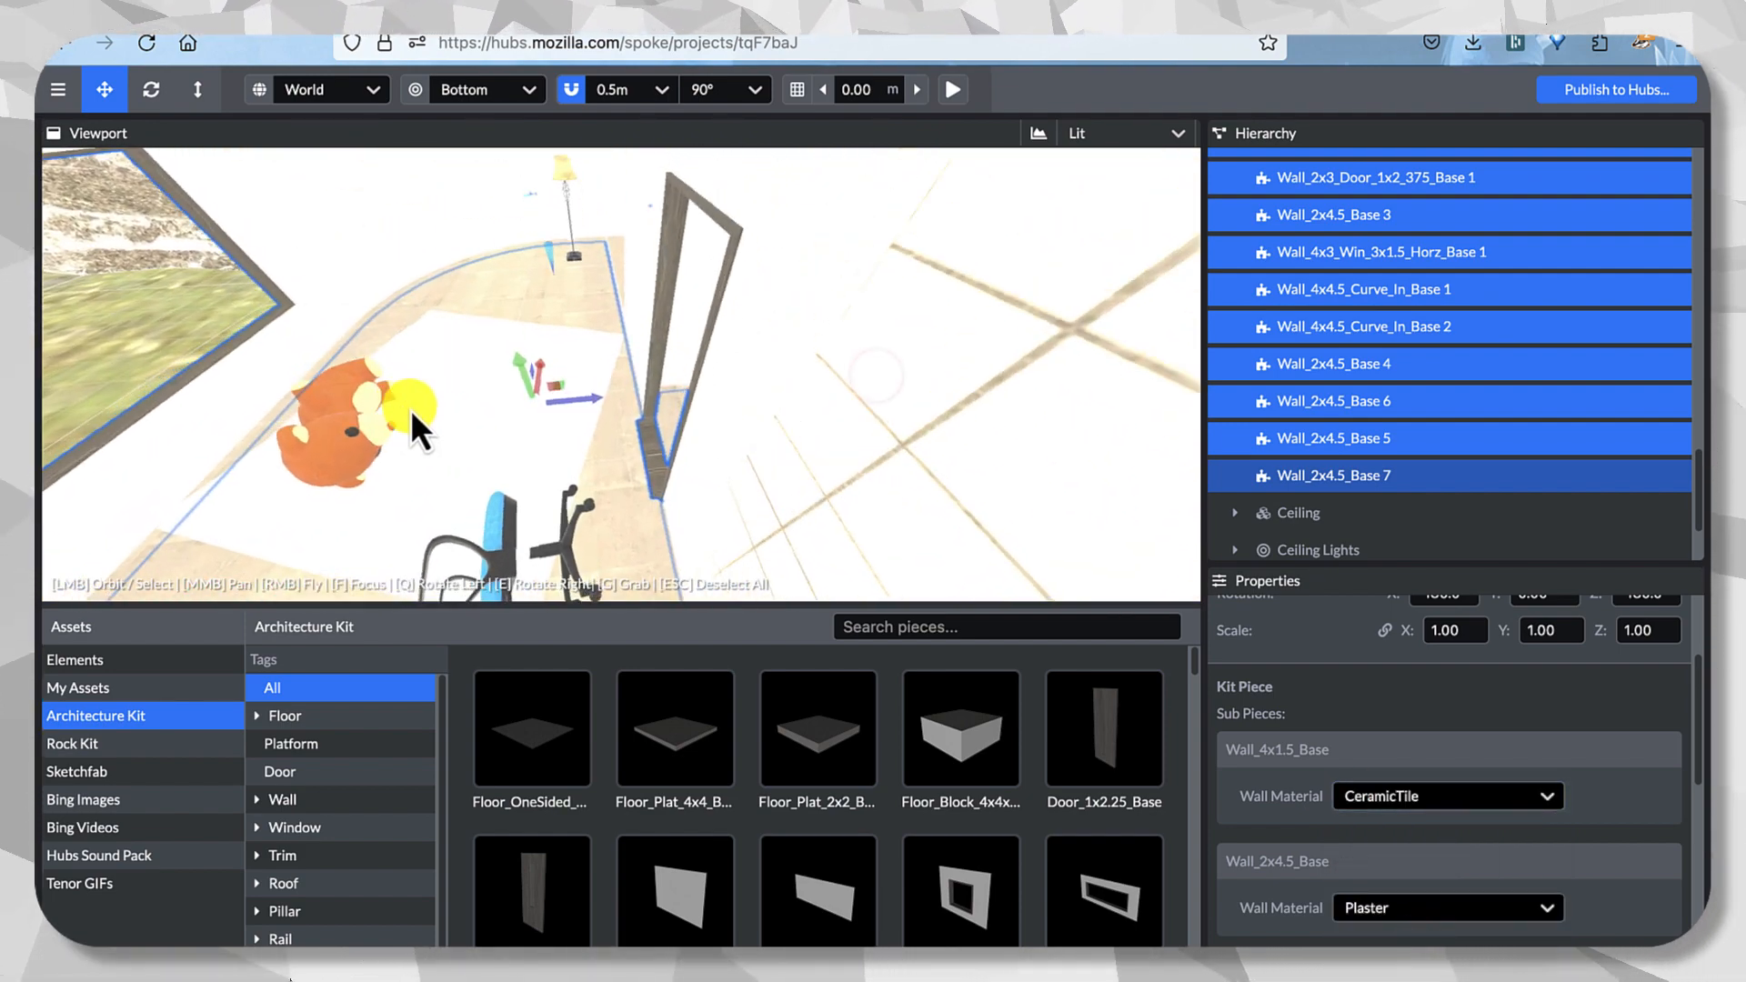
click(1474, 815)
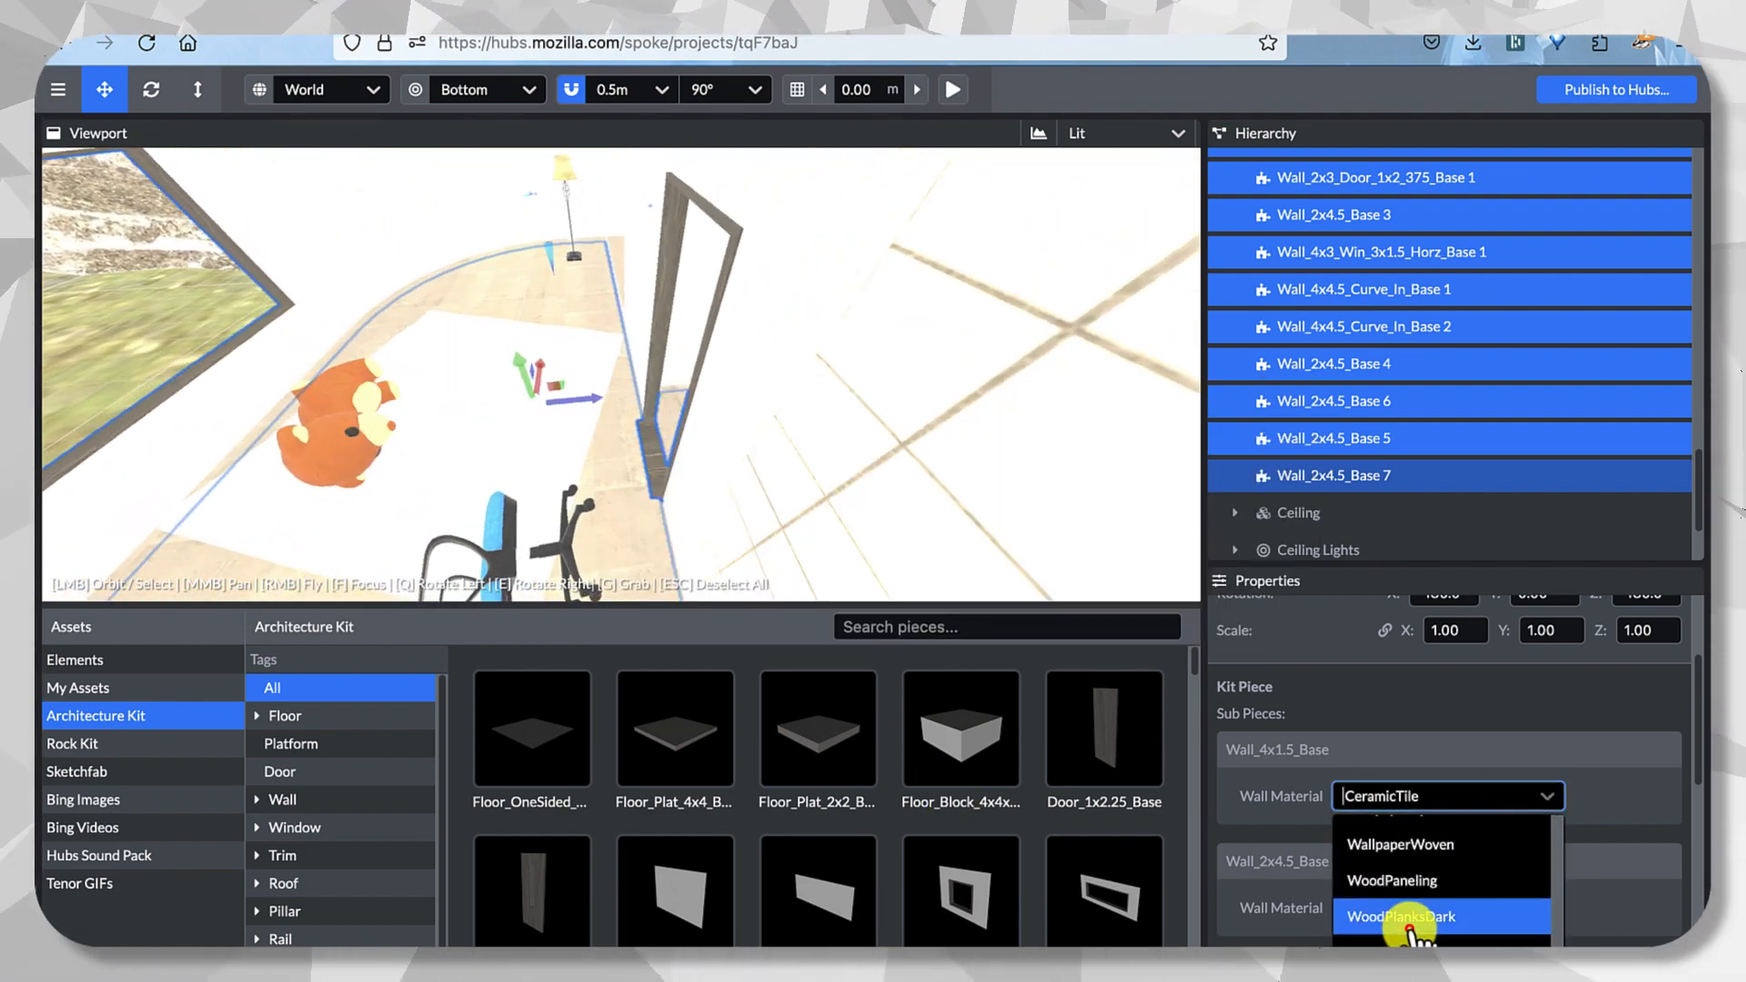
click(1408, 920)
mouse_move(510, 305)
mouse_down()
mouse_move(711, 322)
mouse_move(1126, 544)
mouse_up()
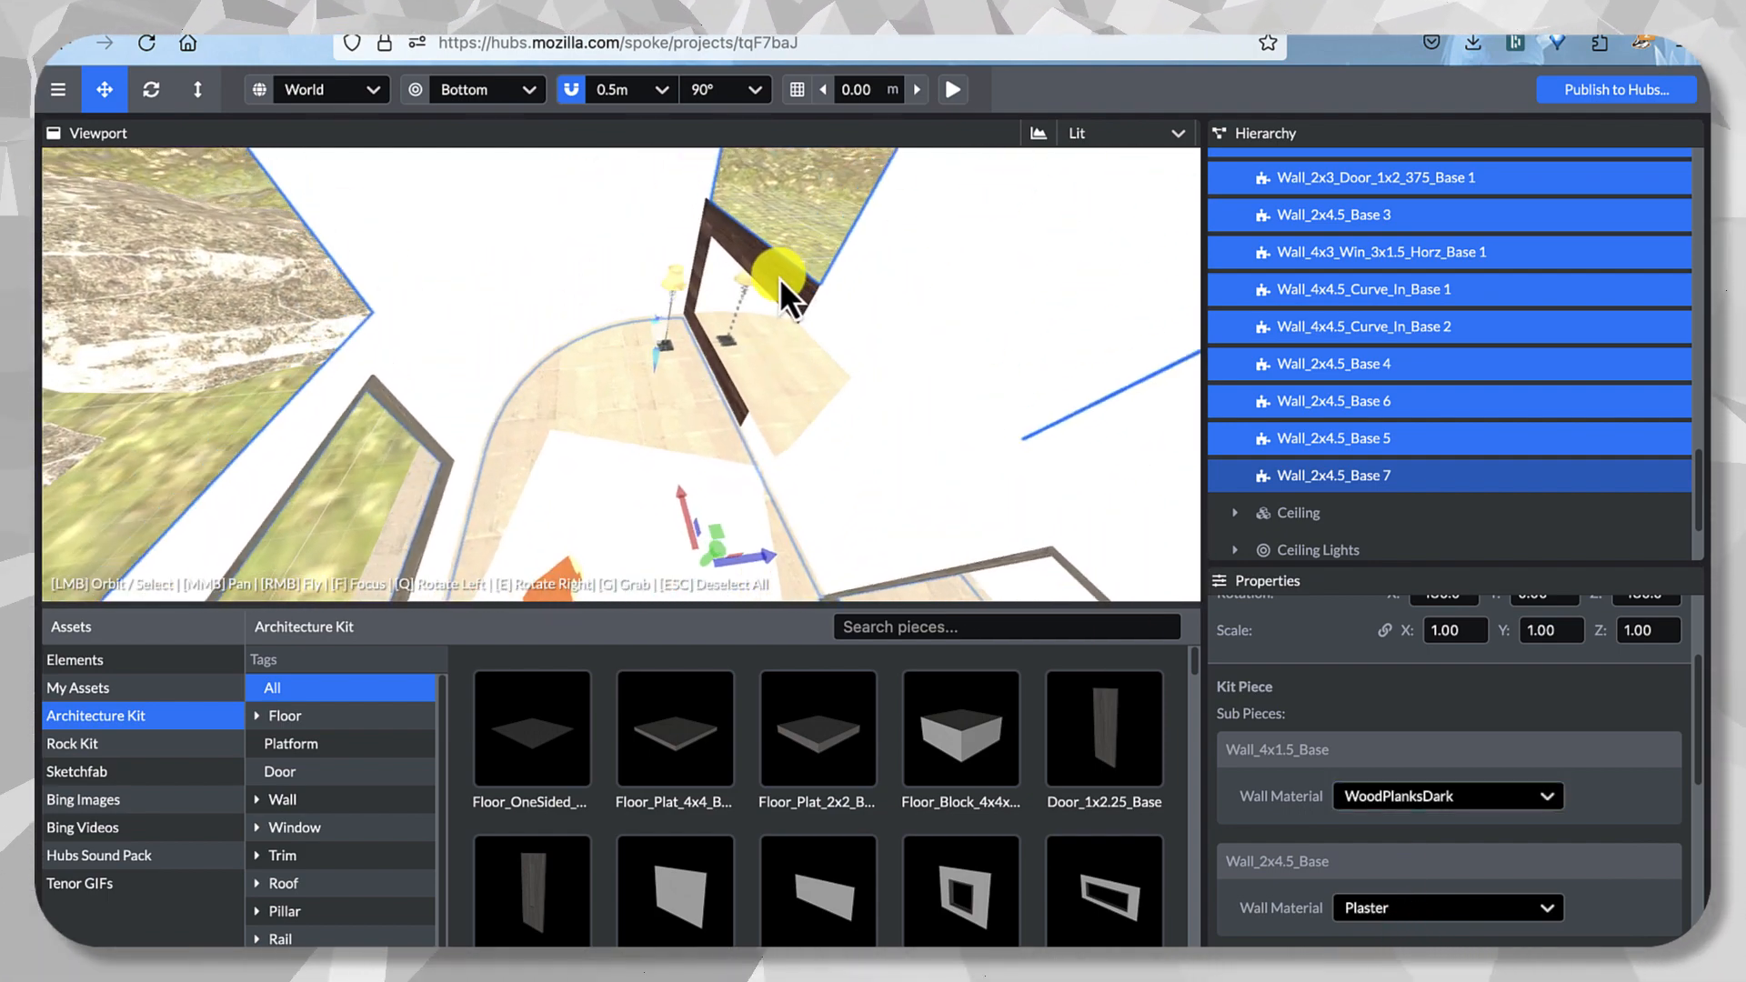
Select only Wall_2x4.5_Base 5, 6 and 7 and set their wall material to StoneBlocks.
click(1441, 477)
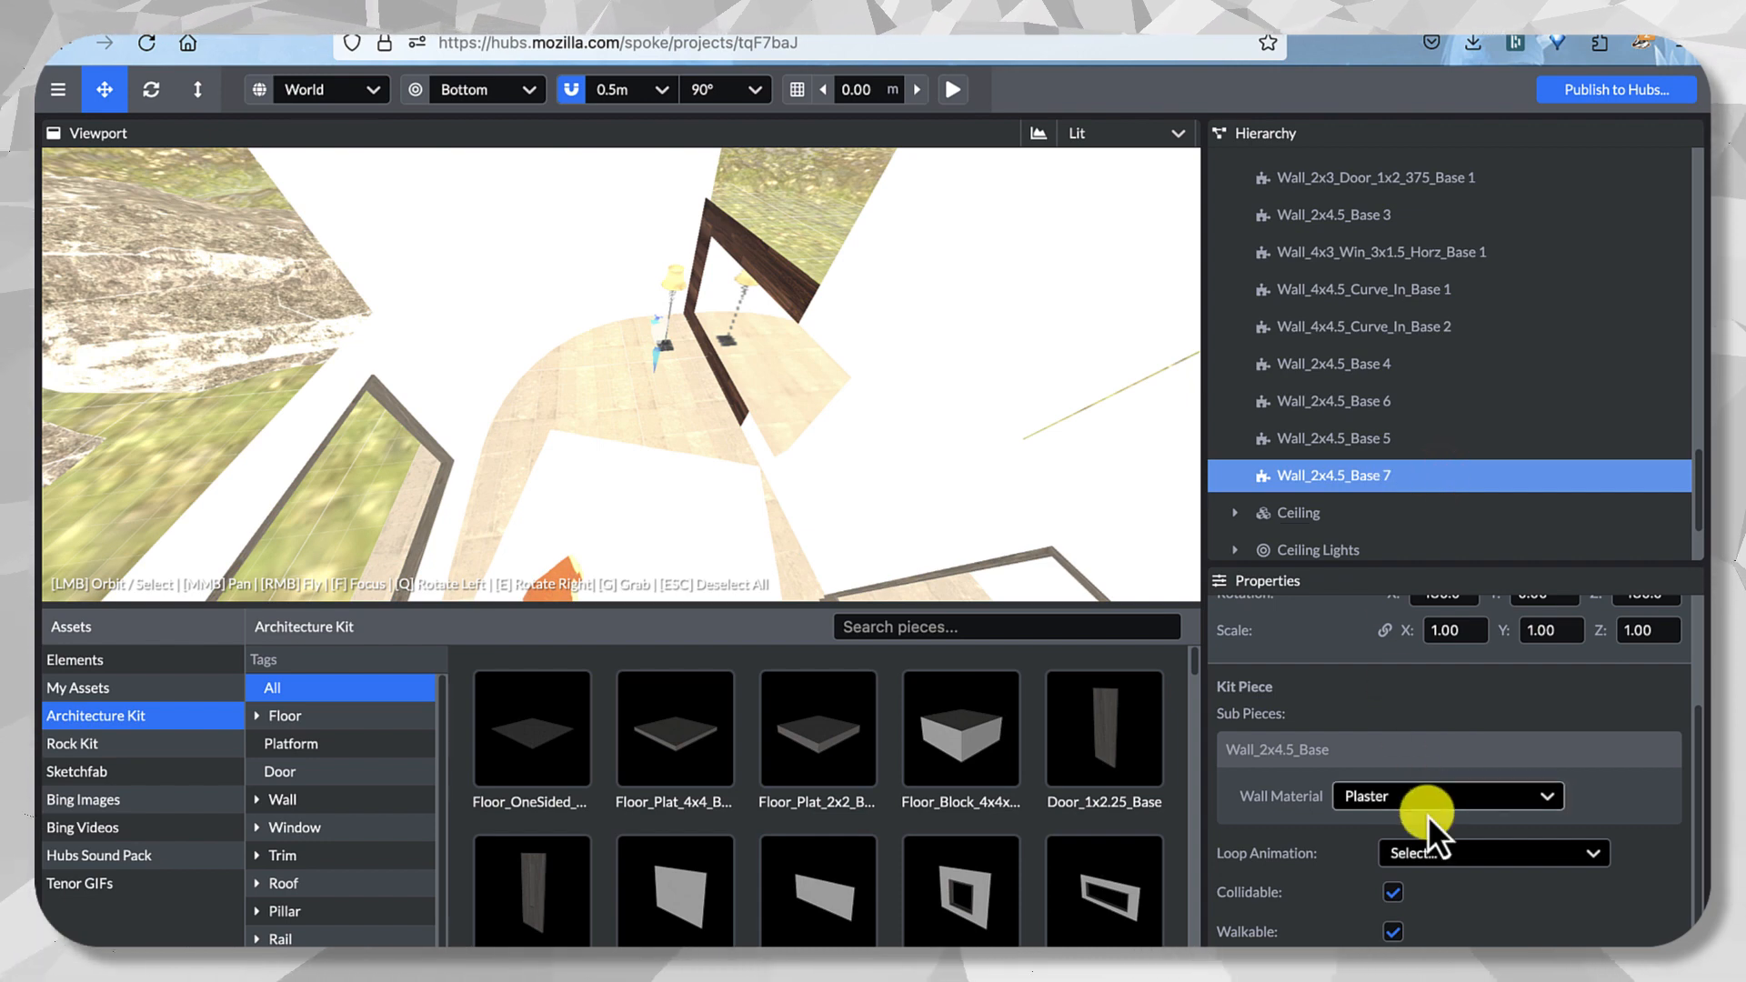
shift+click(1410, 437)
shift+click(1391, 401)
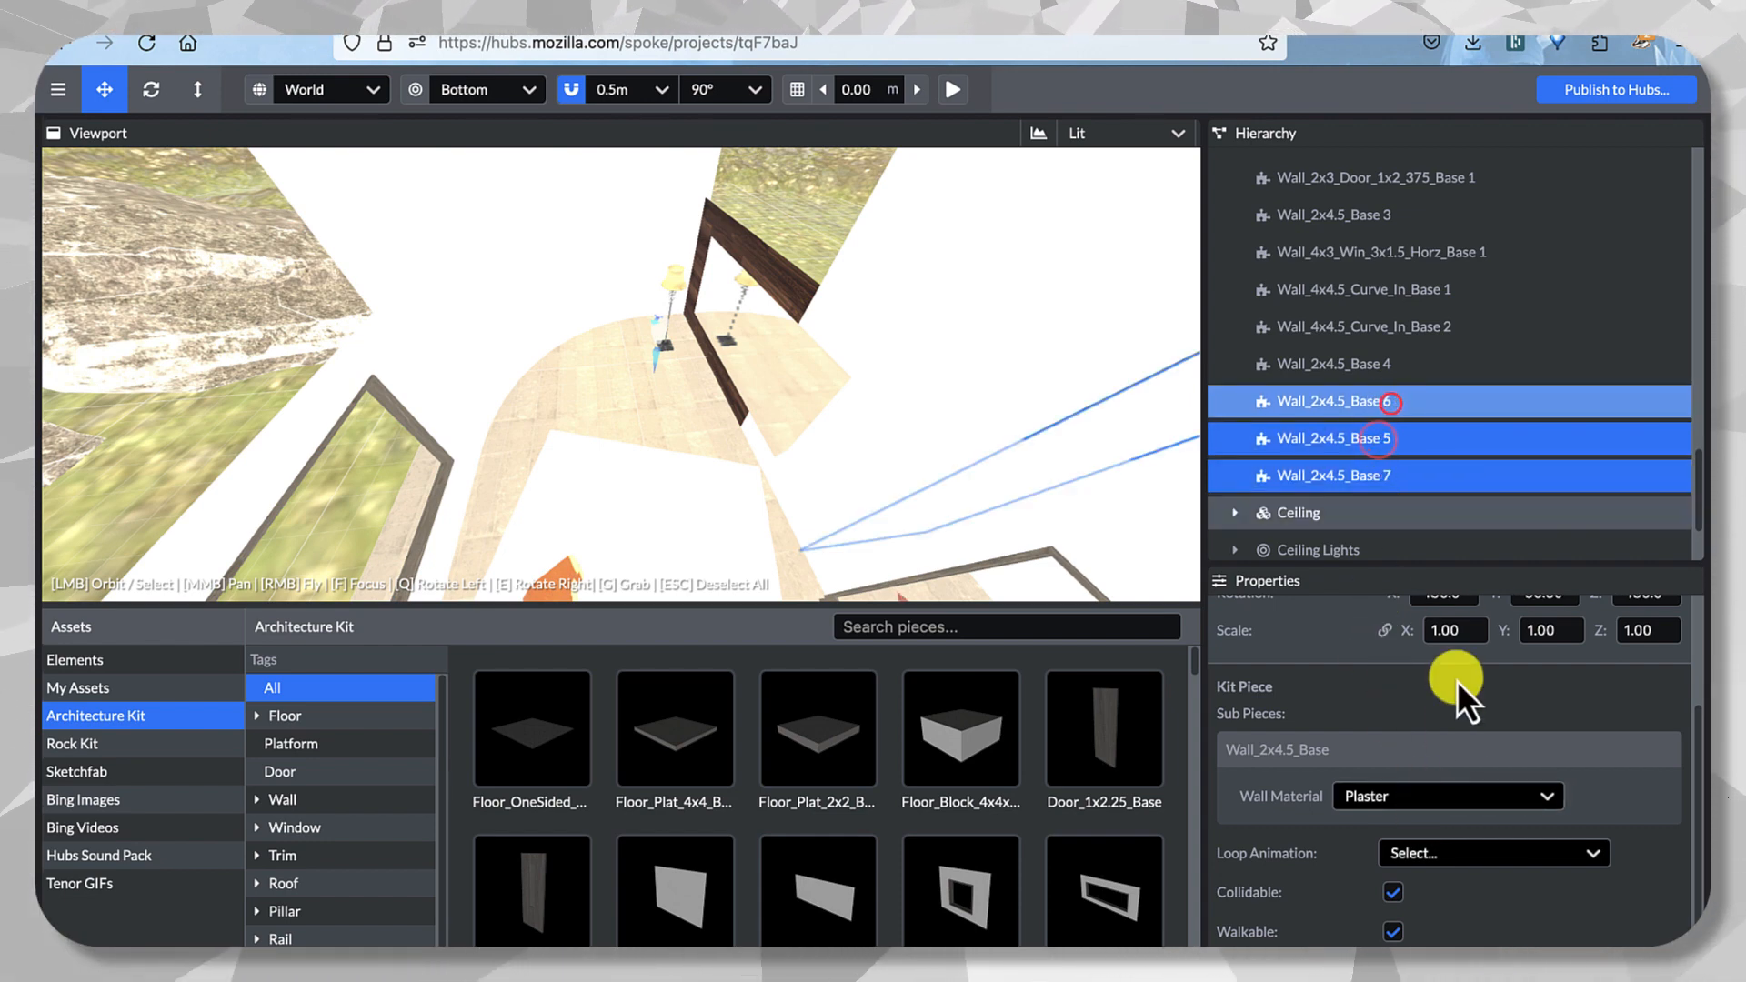
click(1458, 789)
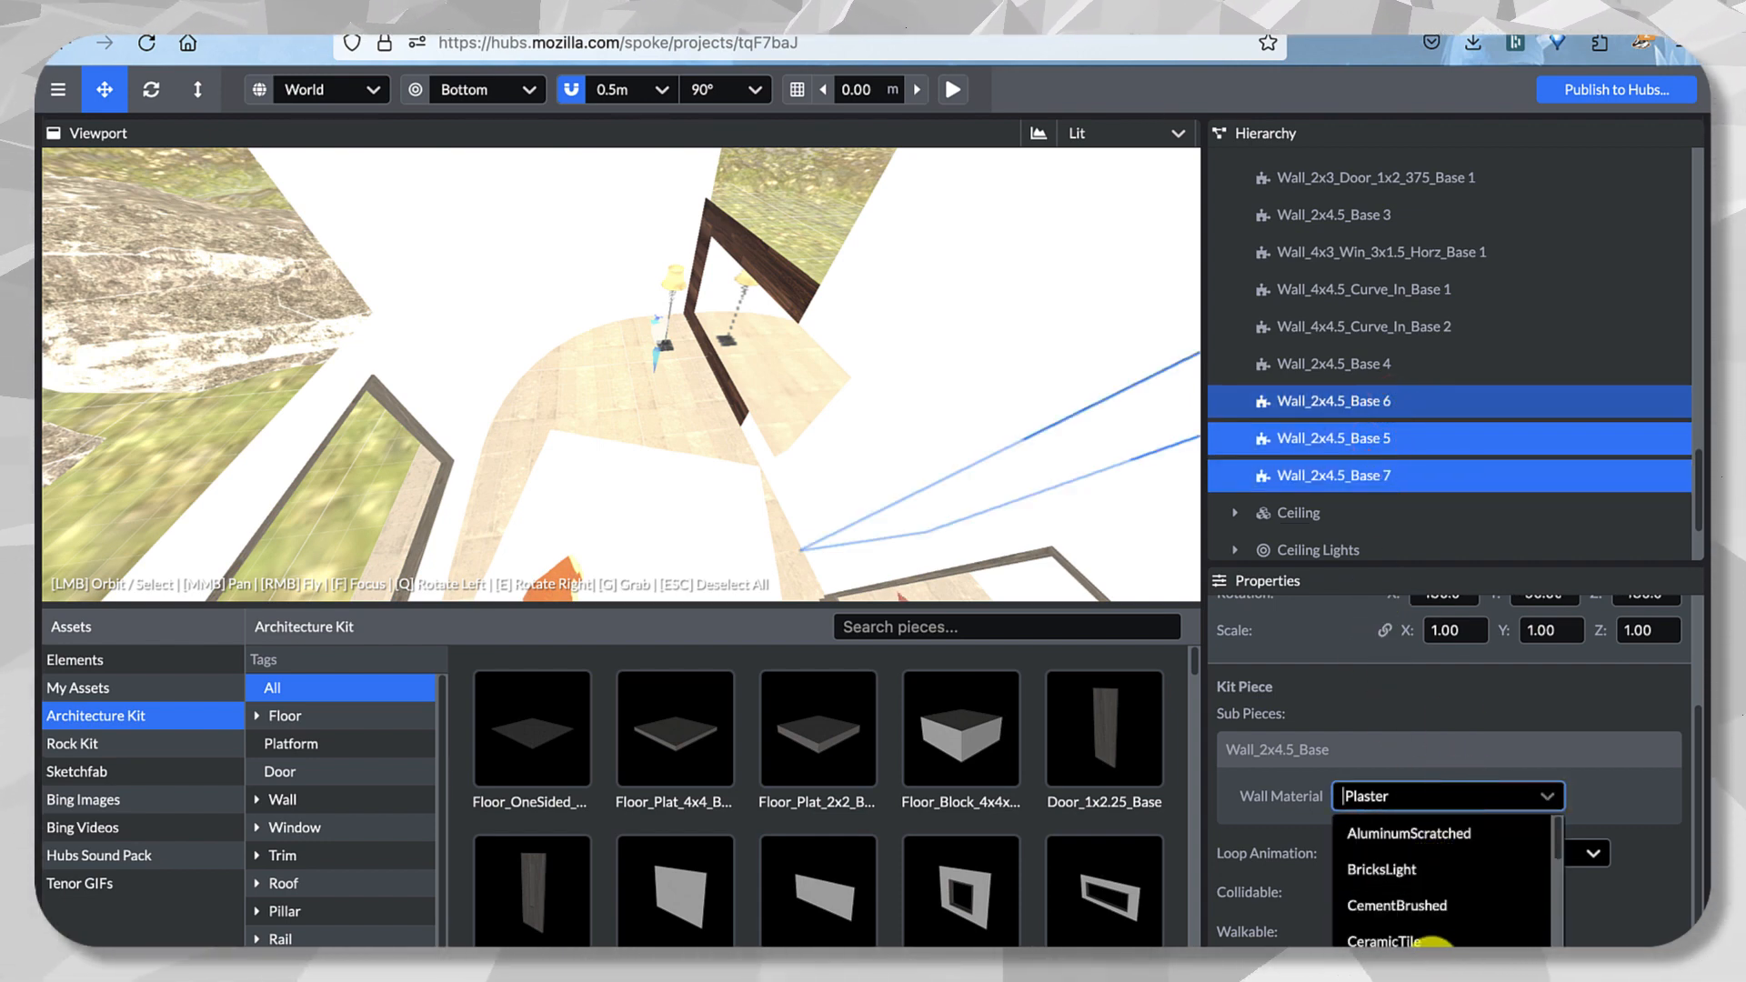
scroll(1435, 937, down, 5)
click(1429, 890)
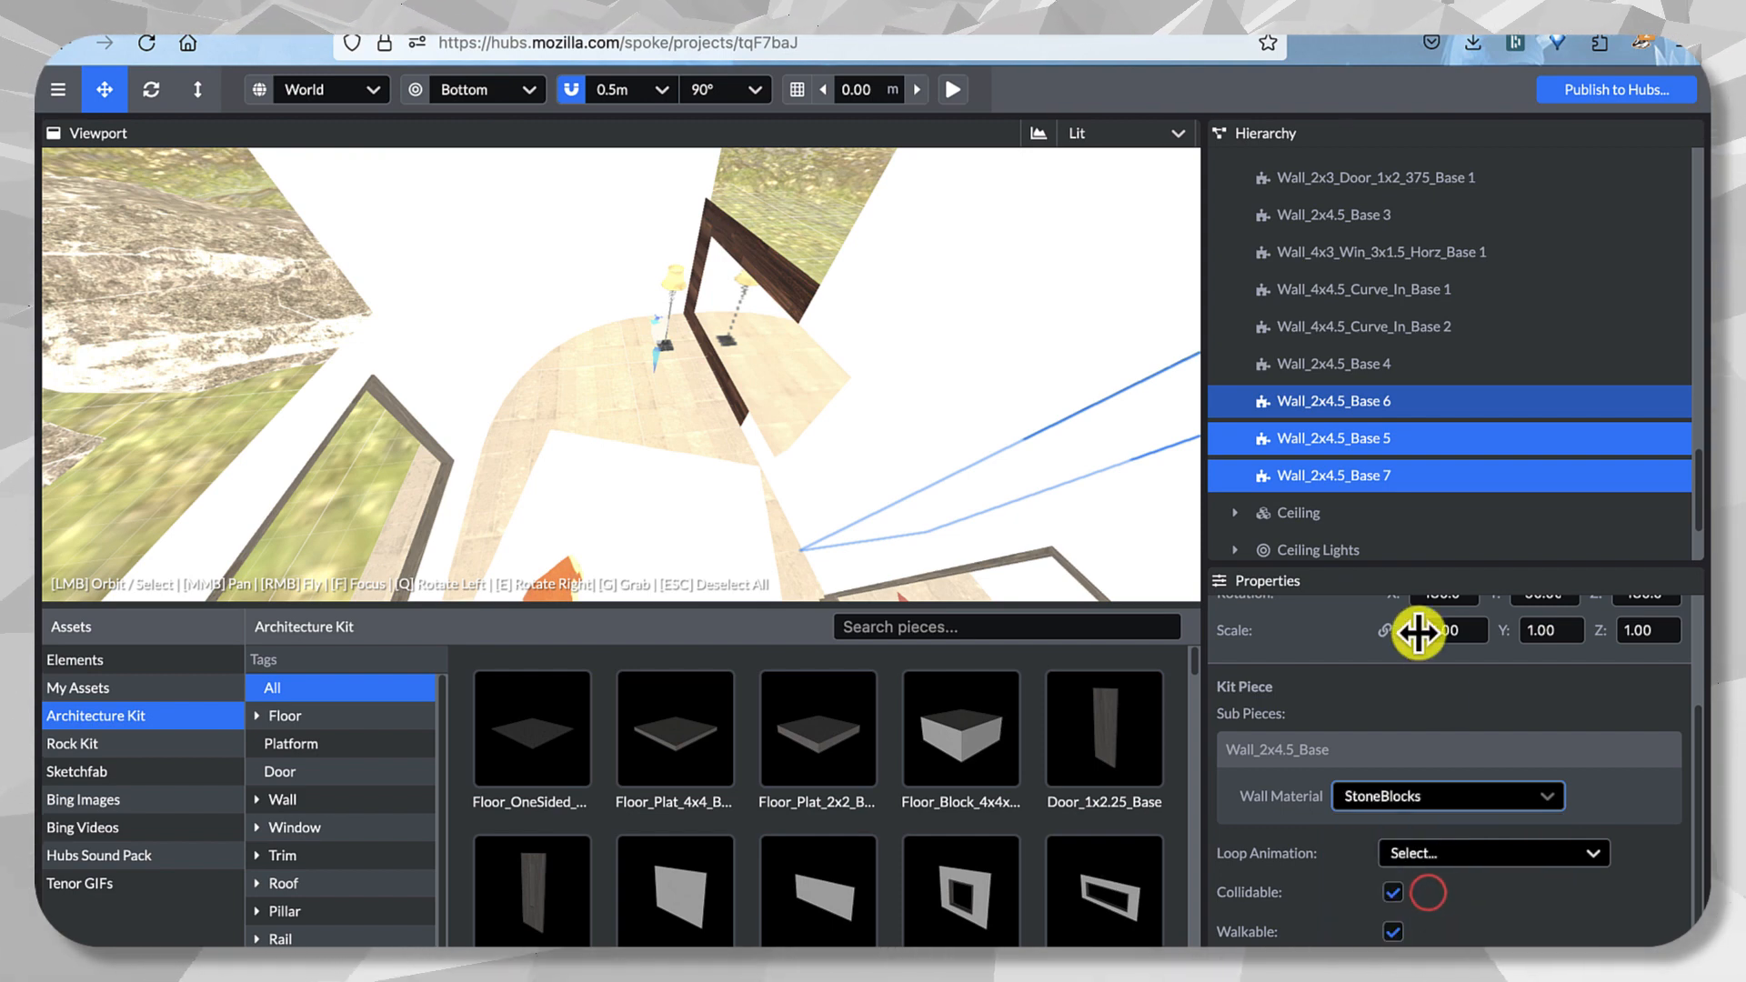
Select the curved wall Wall_4x4.5_Curve_In_Base 2, apply the CementBrushed wall material and enlarge the viewport to inspect it closely.
click(557, 242)
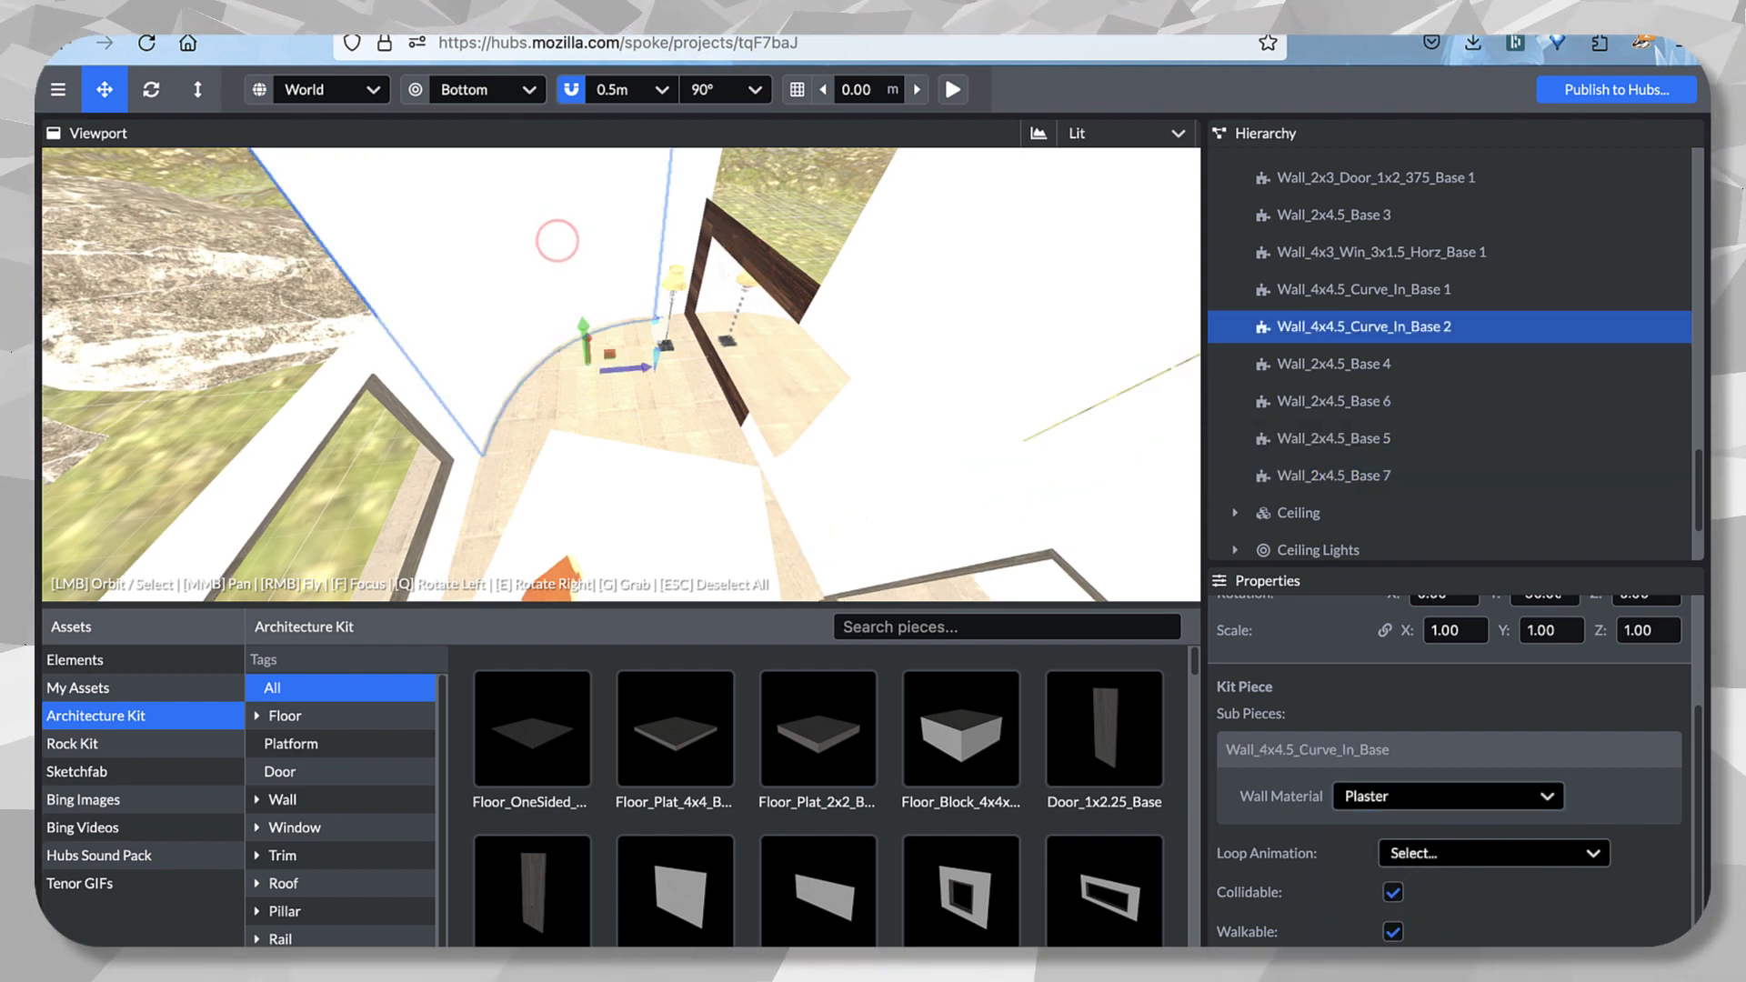
click(1456, 794)
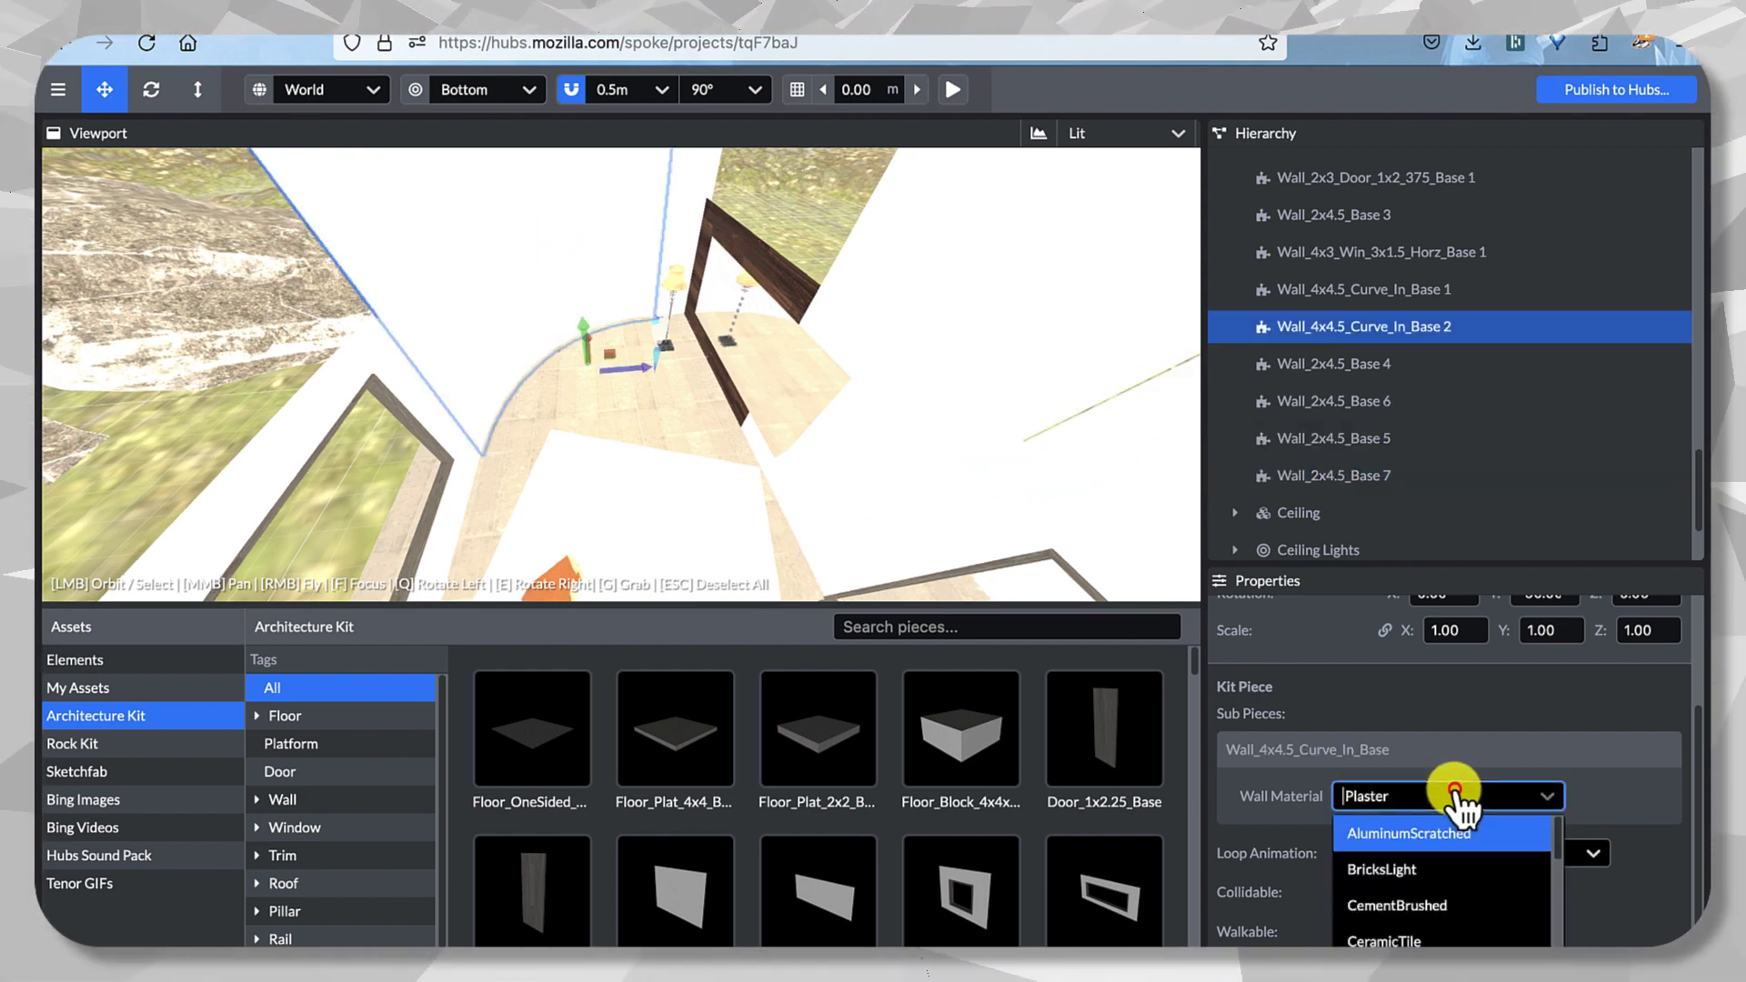
click(1419, 903)
click(1420, 809)
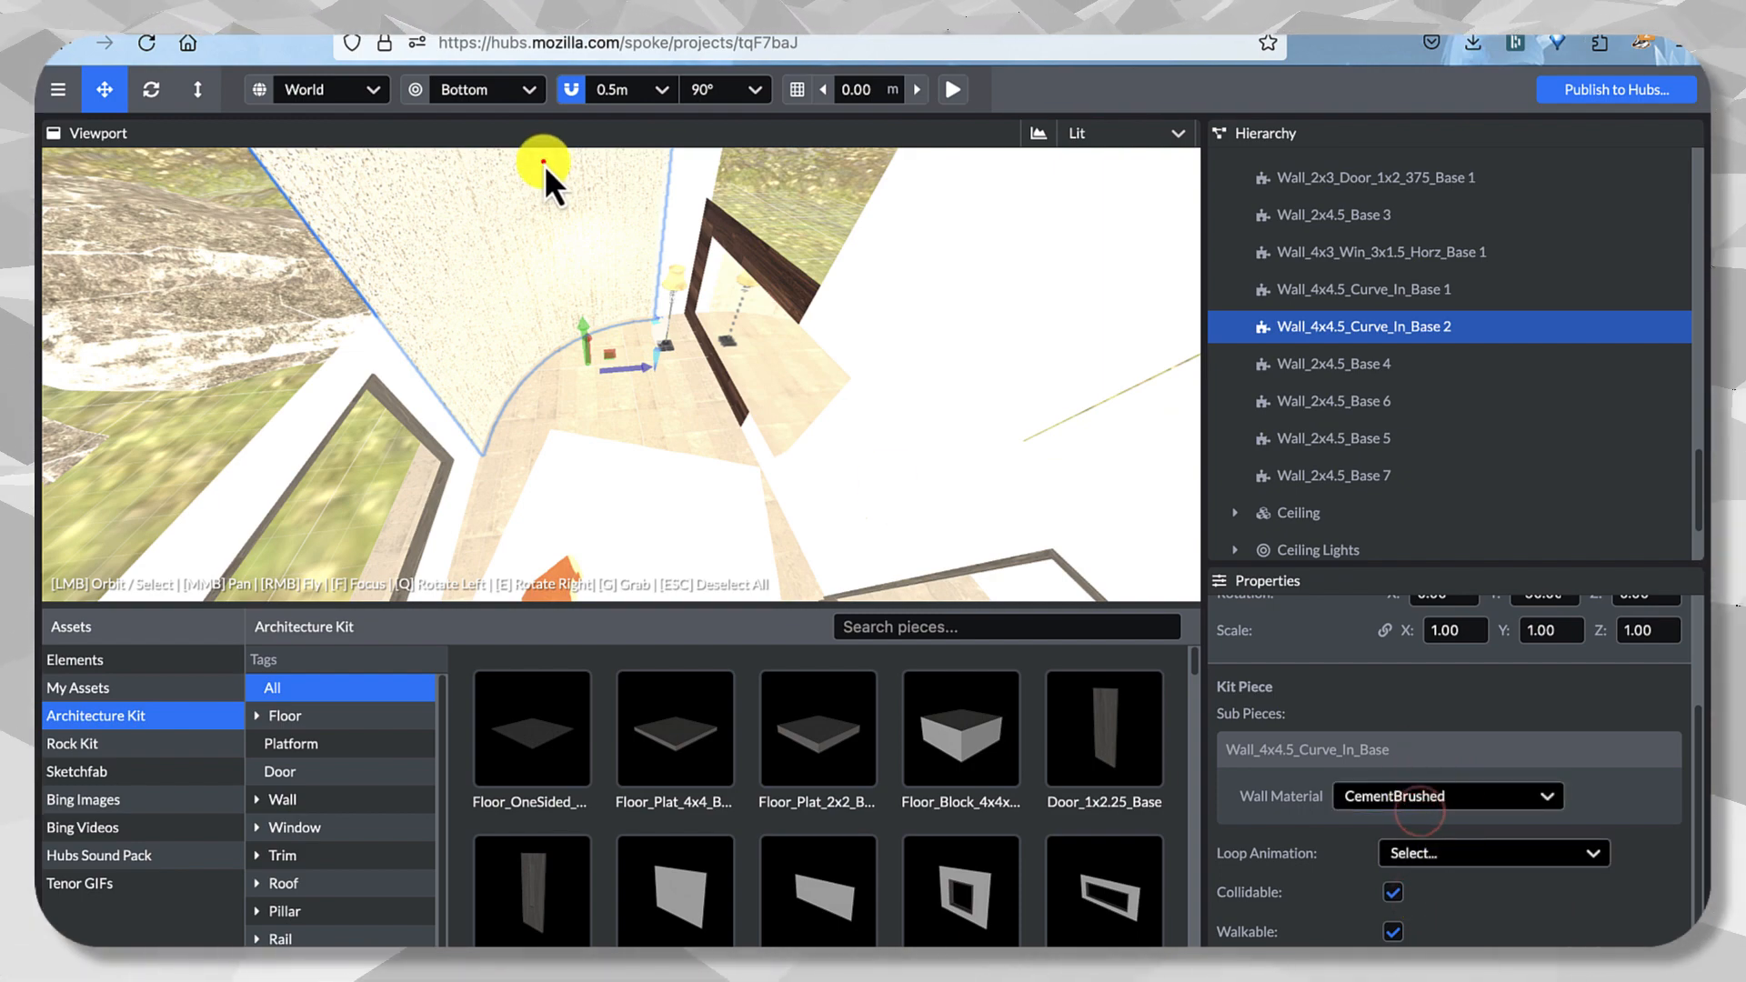
drag(544, 166, 543, 162)
drag(630, 336, 733, 406)
drag(740, 603, 791, 862)
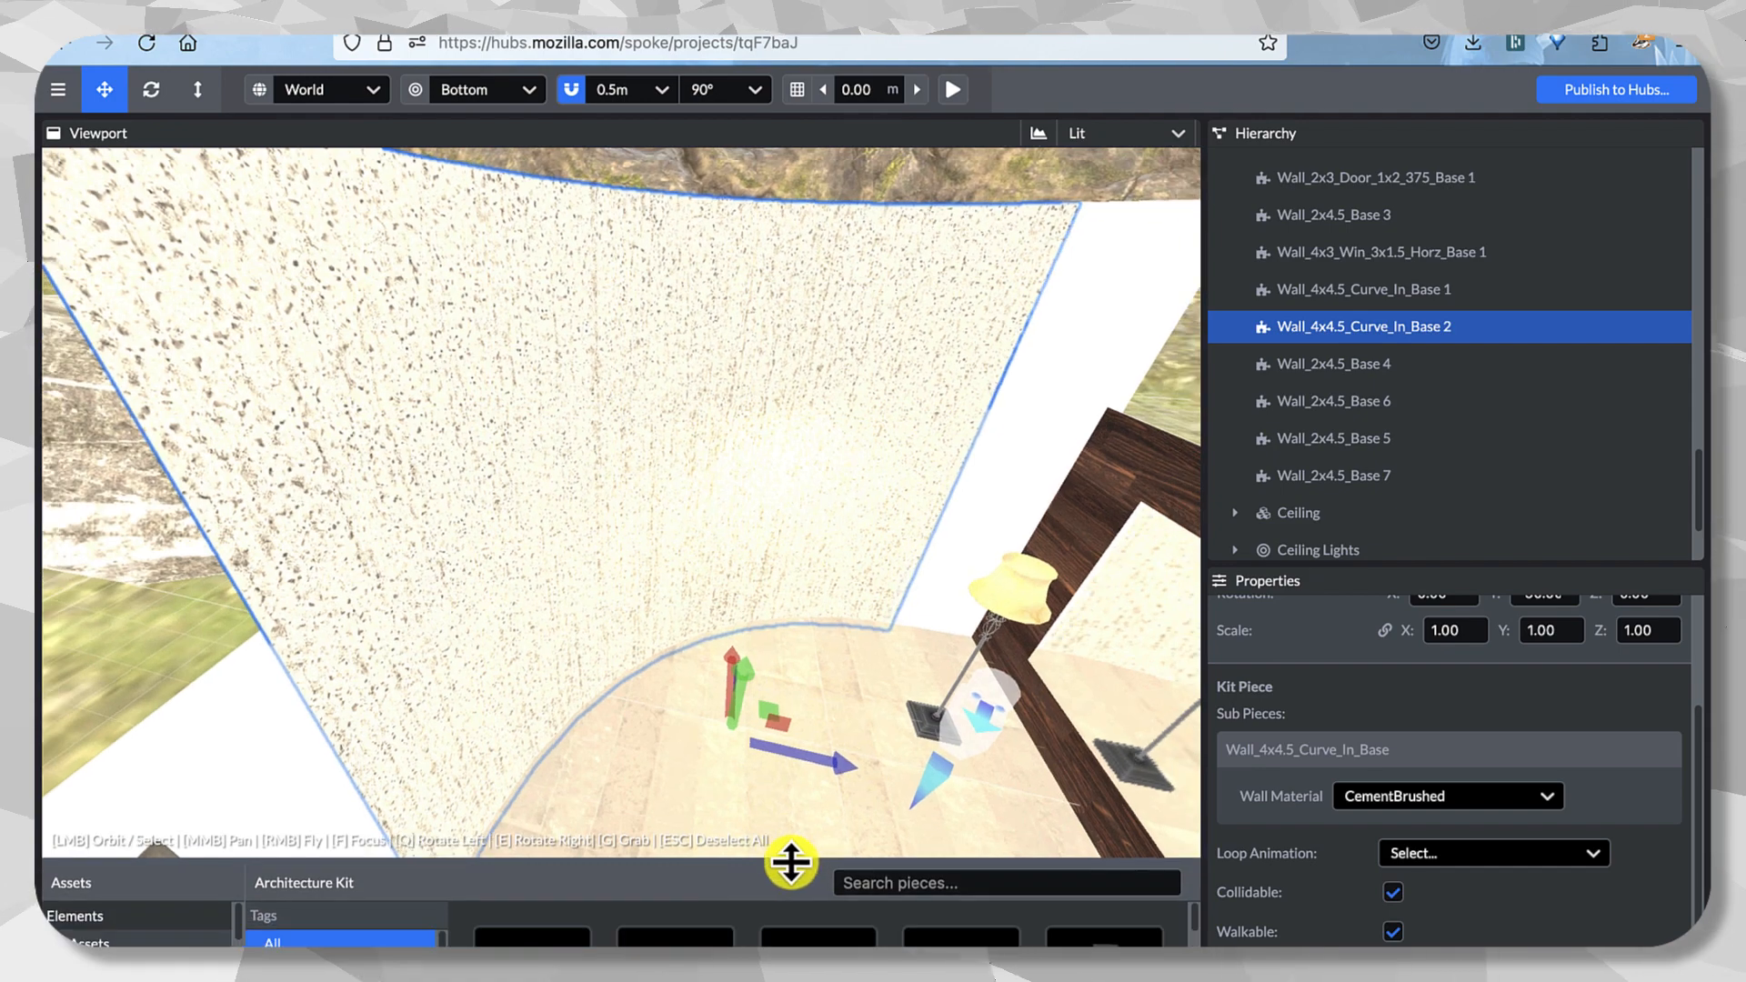
Try BricksLight, CementBrushed and CeramicTile in turn as the wall material of the curved wall.
click(1329, 798)
click(1375, 871)
click(1392, 805)
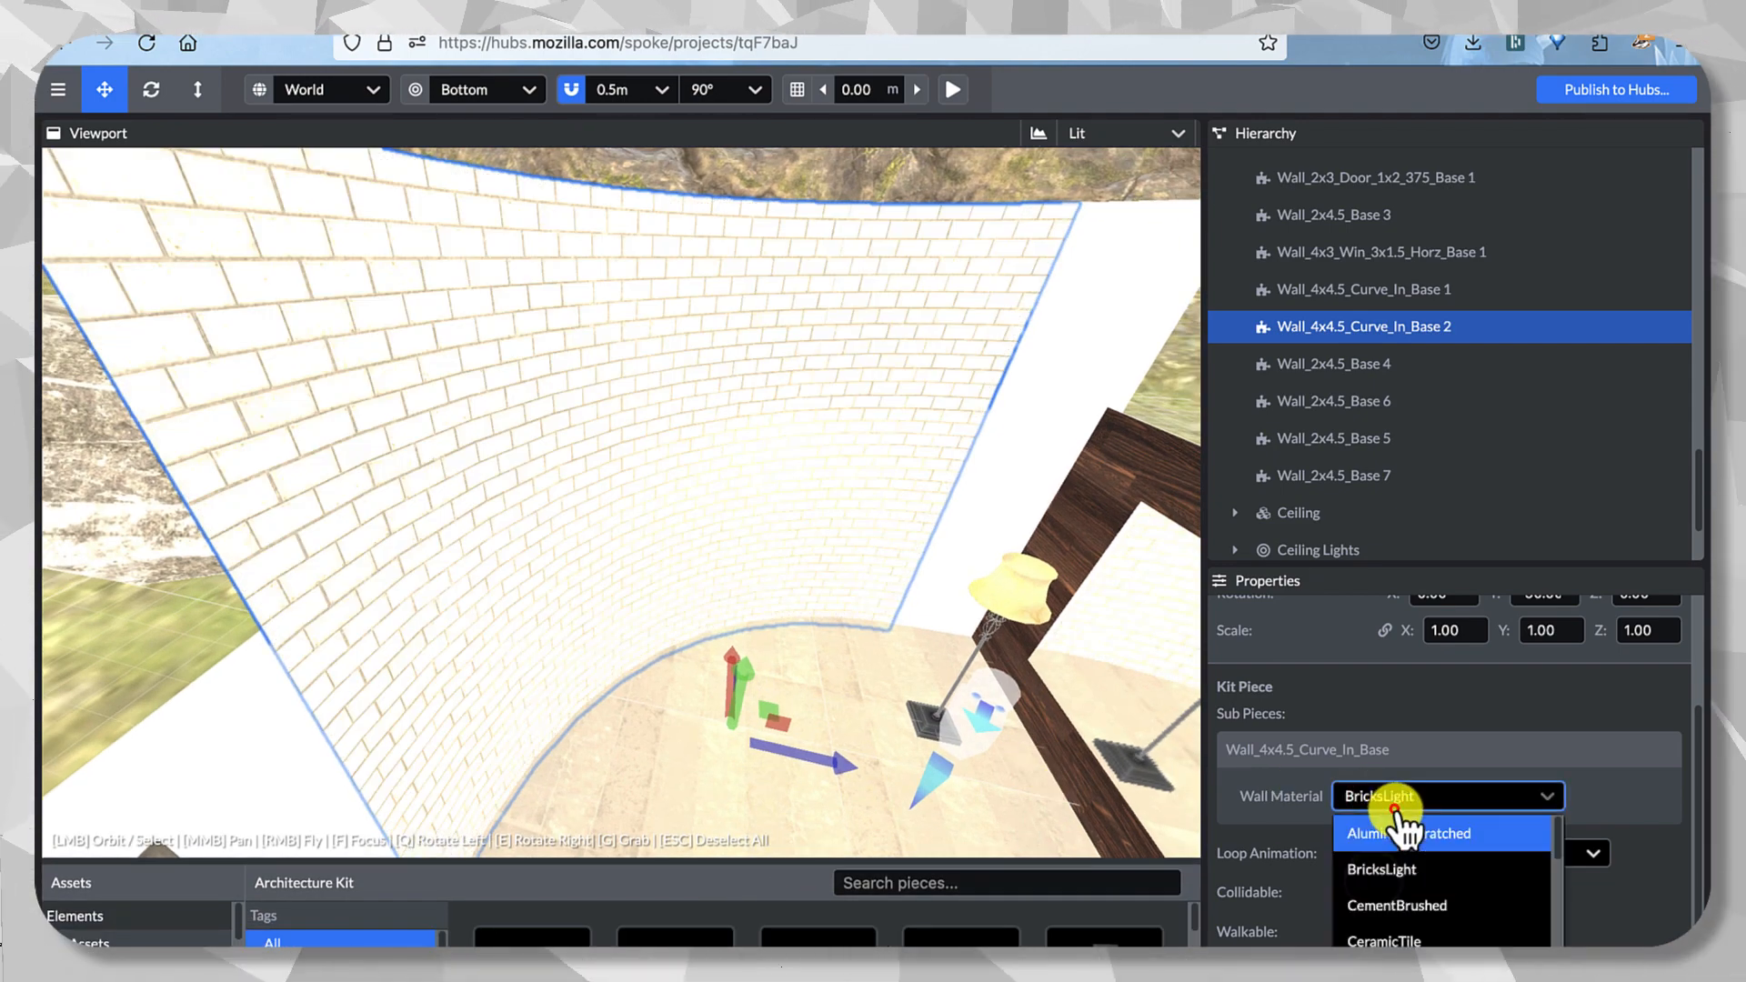
click(1397, 906)
click(1397, 794)
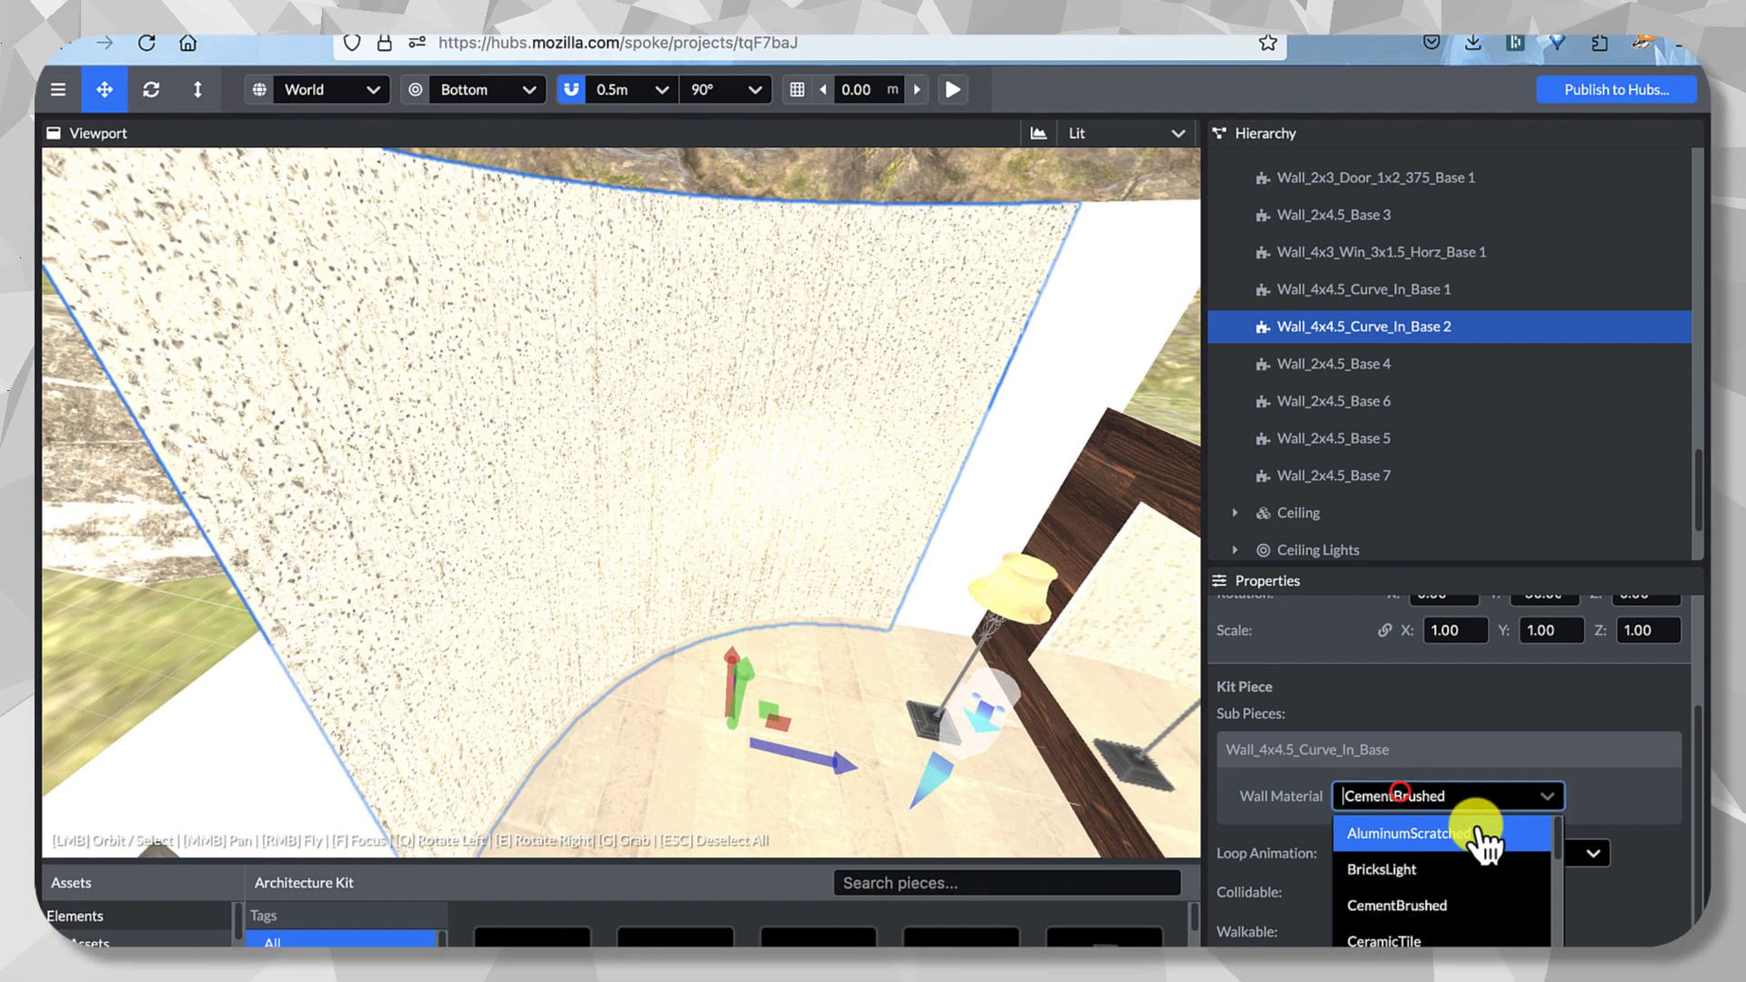
click(1415, 939)
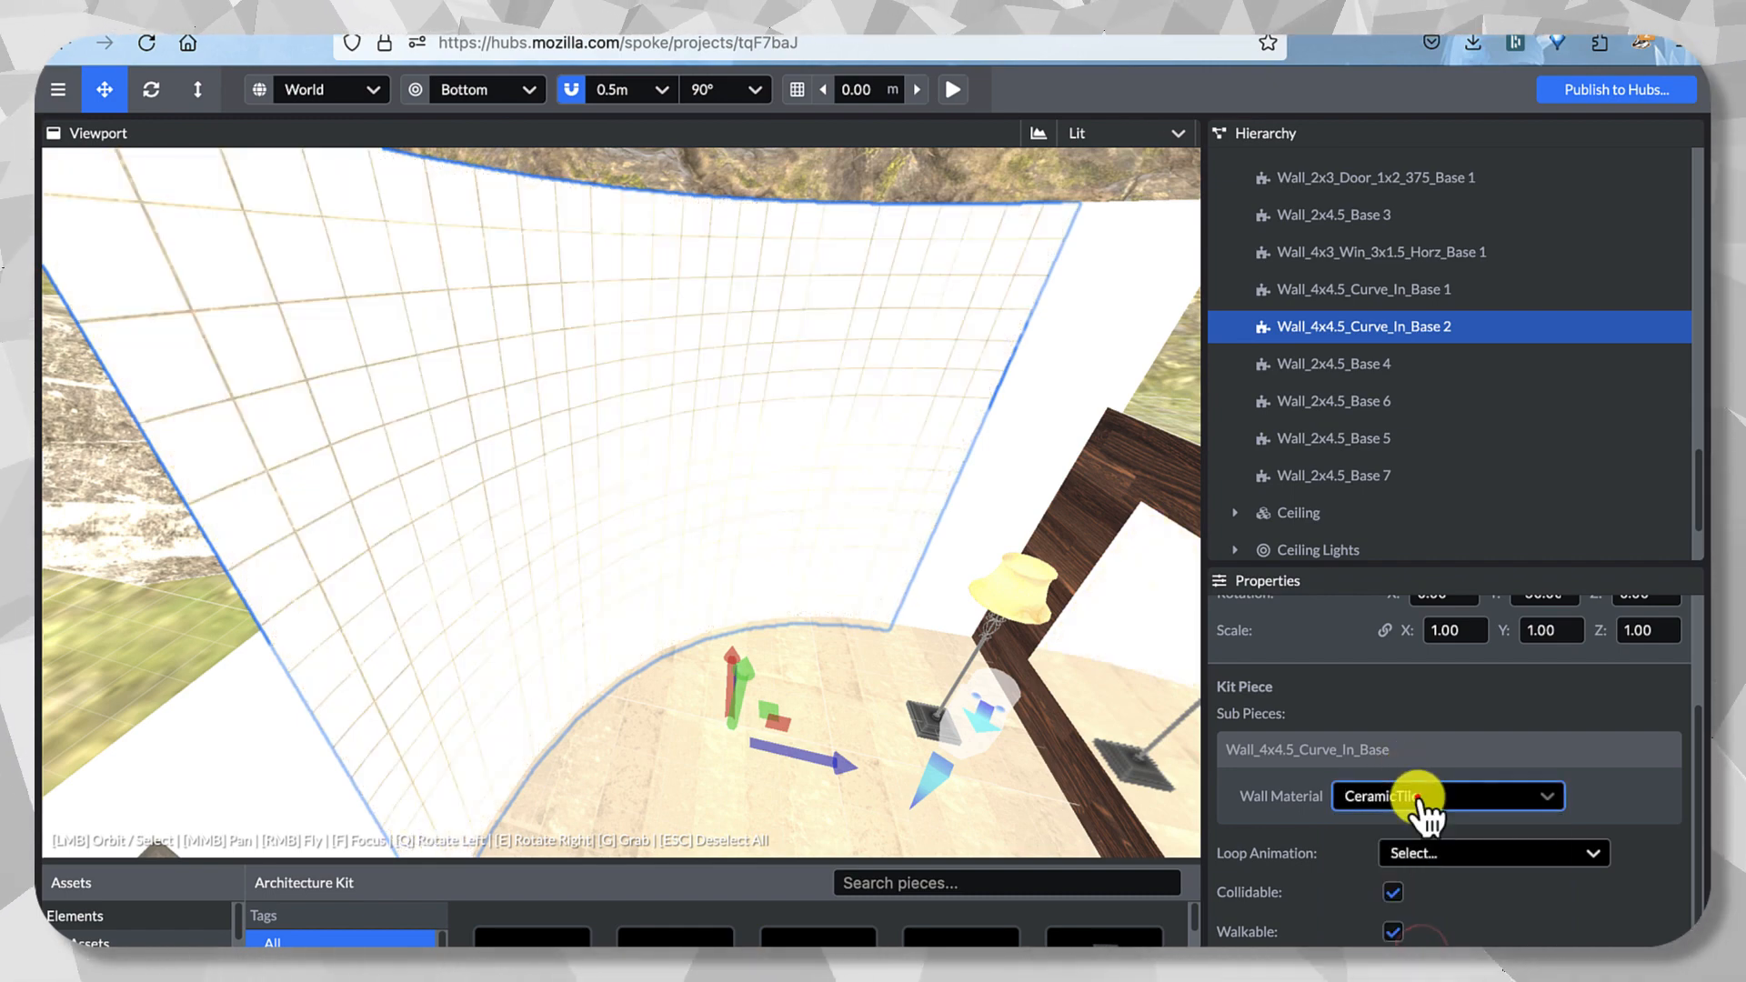
Set the curved wall's material to ConcreteBlocksLine and inspect it from several angles.
click(1419, 798)
click(1421, 971)
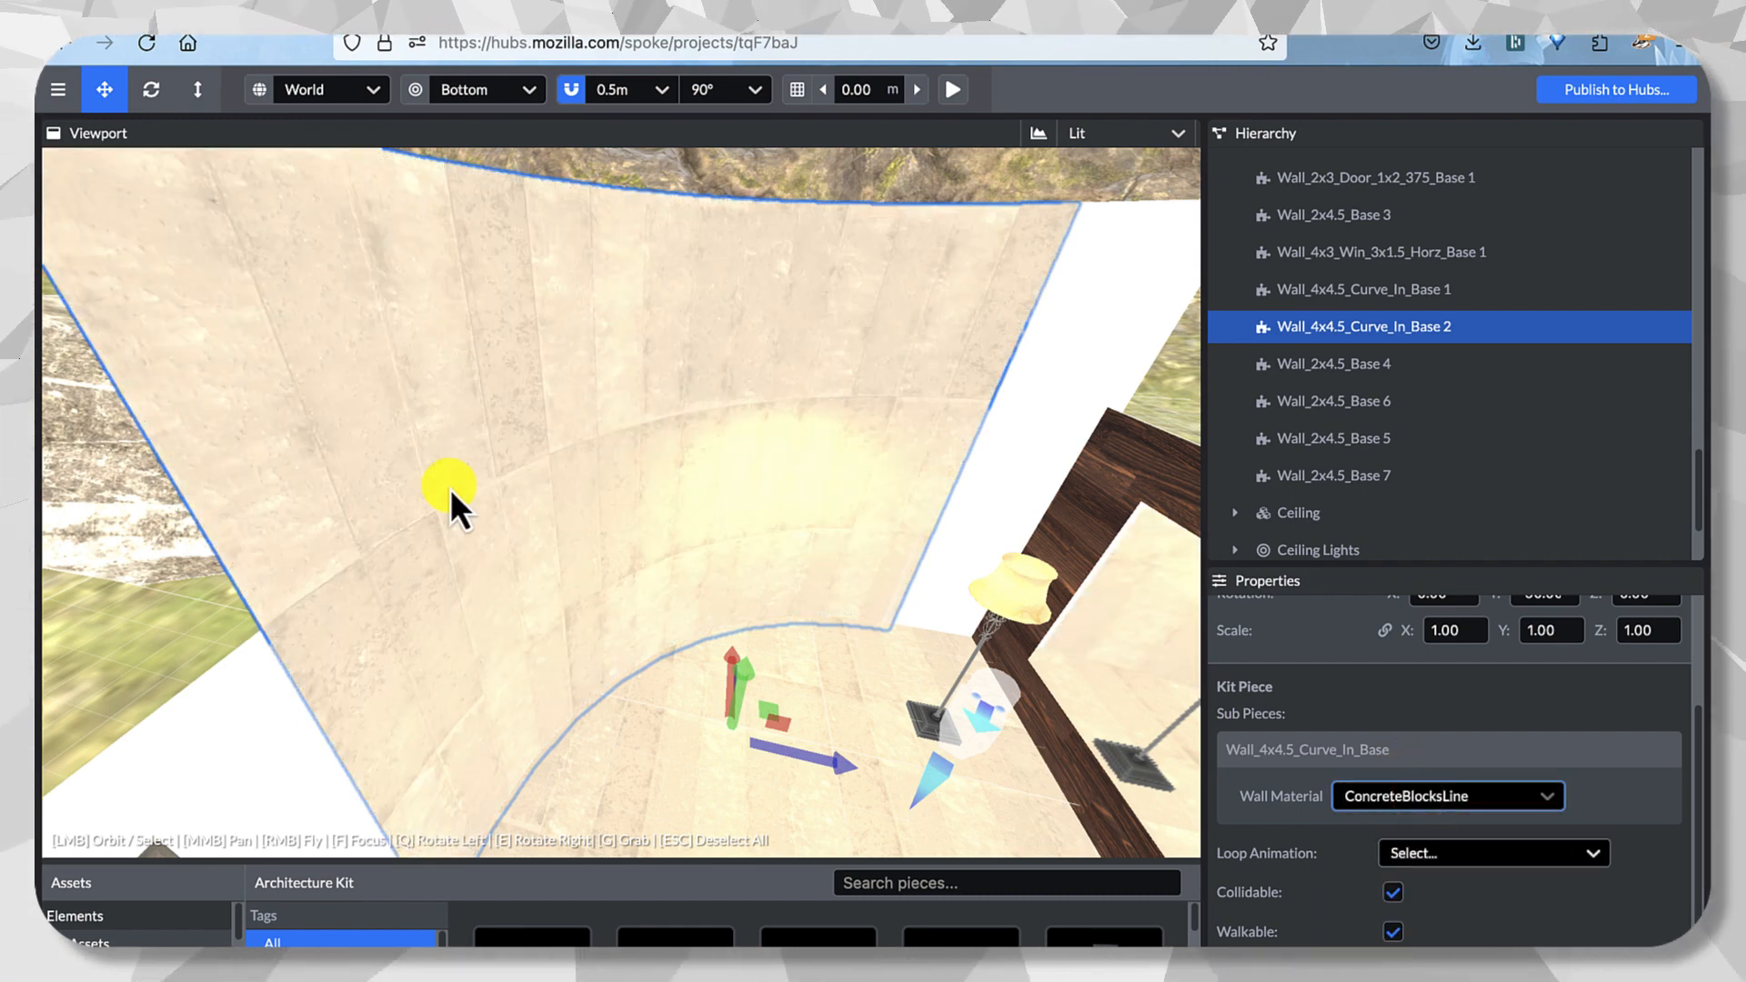
drag(450, 488, 628, 328)
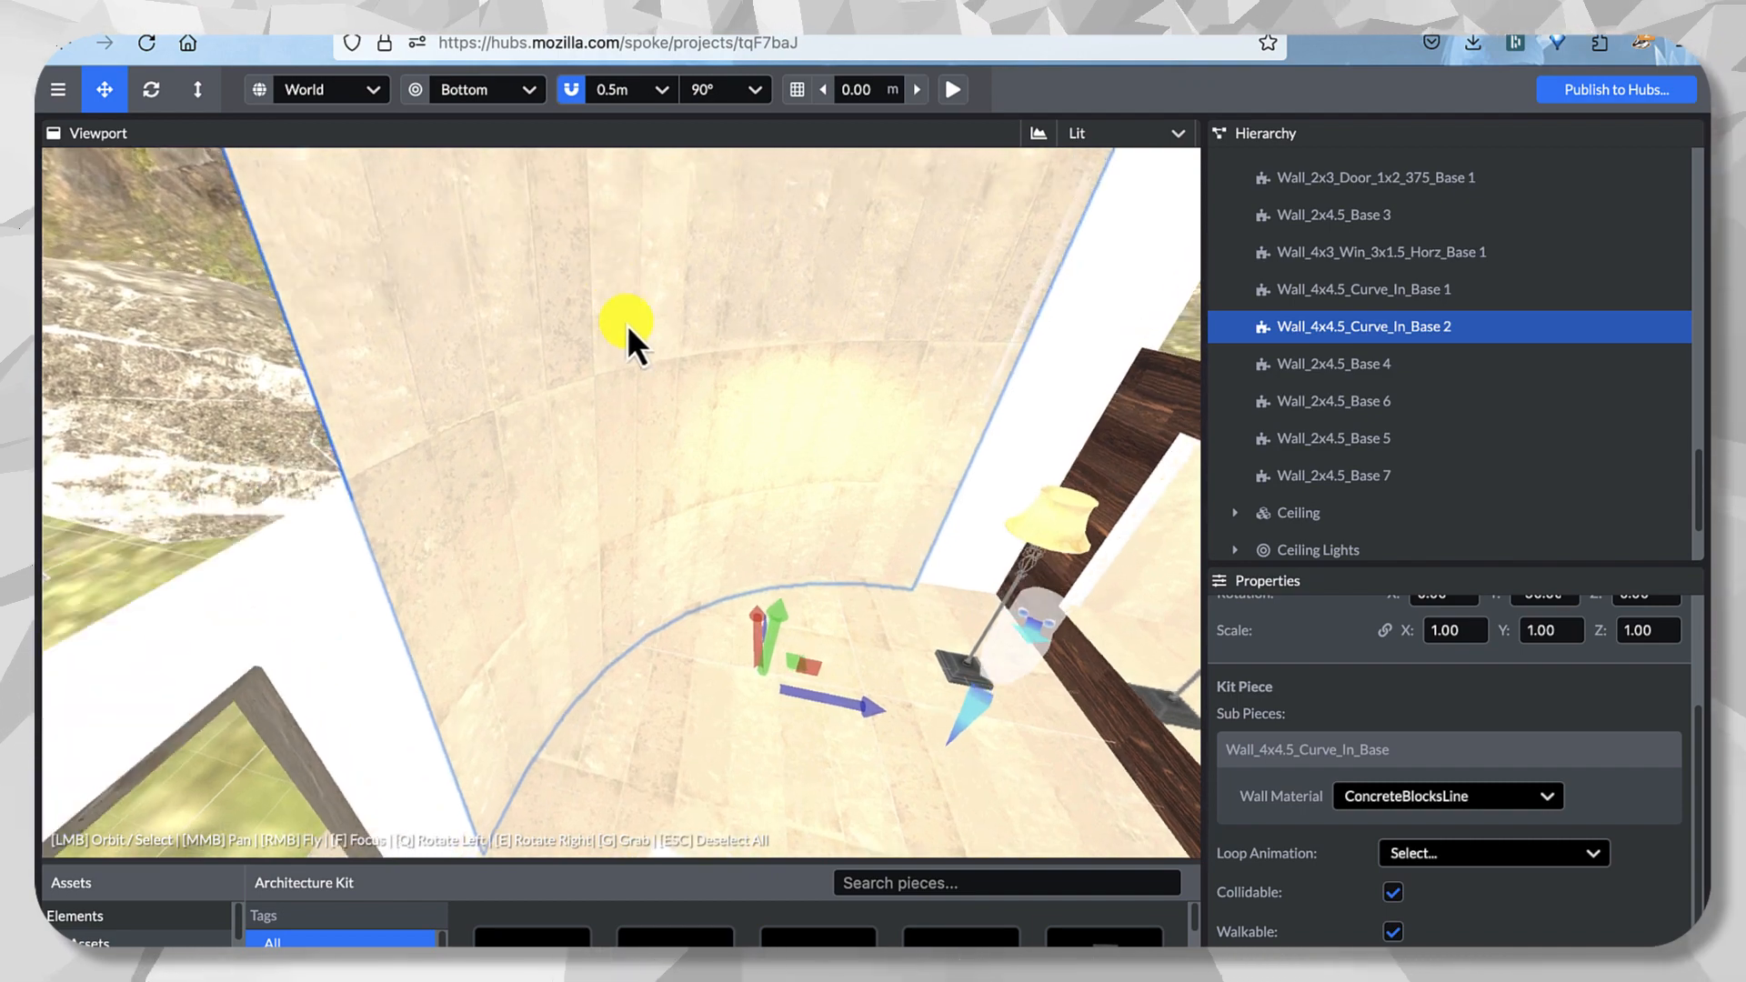
drag(888, 671, 929, 684)
drag(1002, 245, 1053, 318)
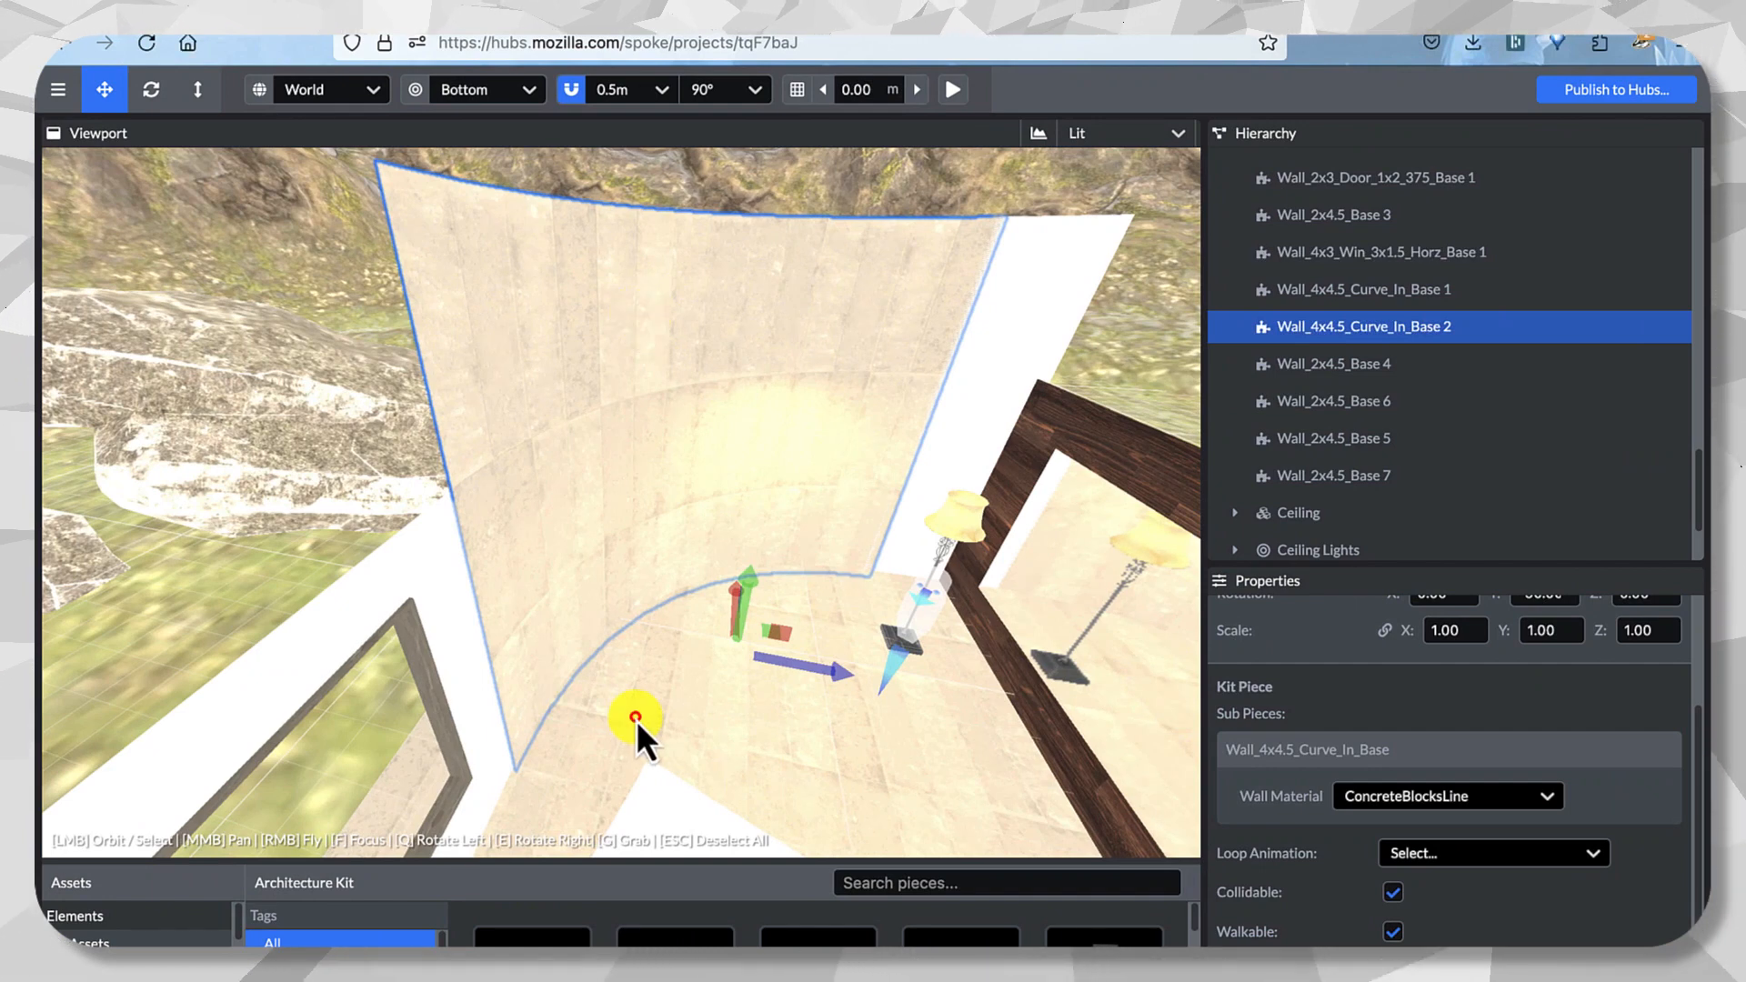
Select the 2x2 floor piece beside the curved wall and try CementBrushed and CeramicTile as its floor material.
click(635, 718)
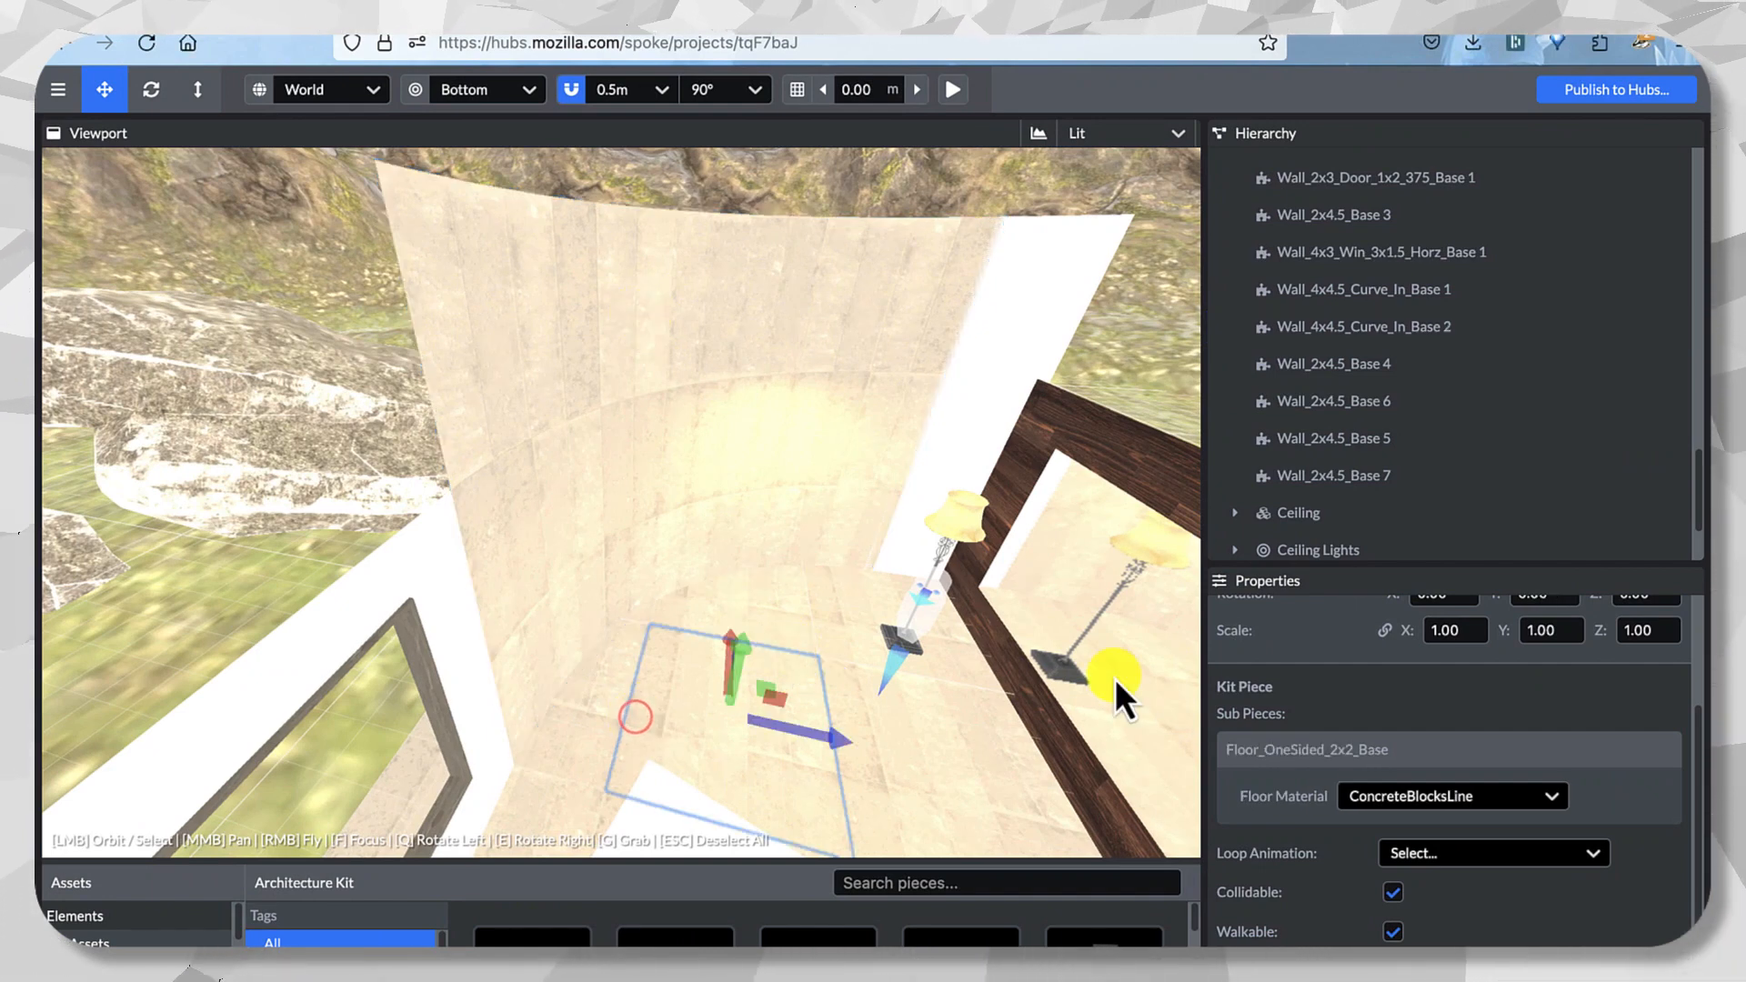
click(1526, 816)
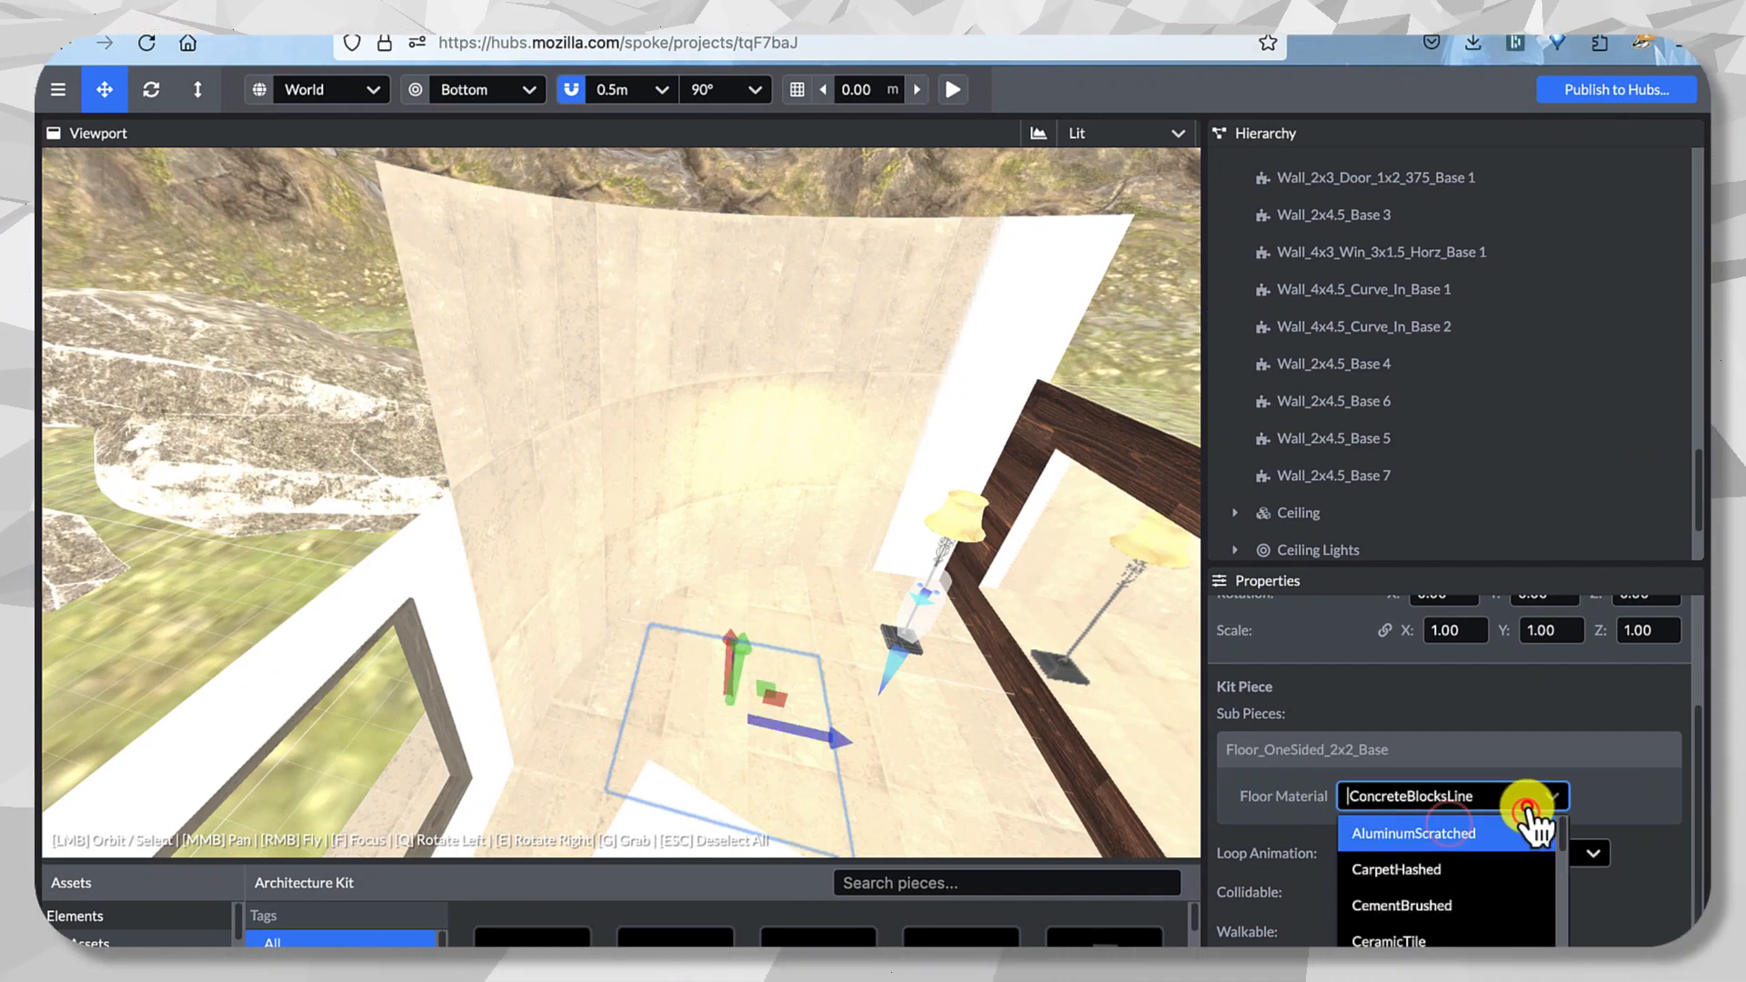
click(1441, 913)
click(1441, 784)
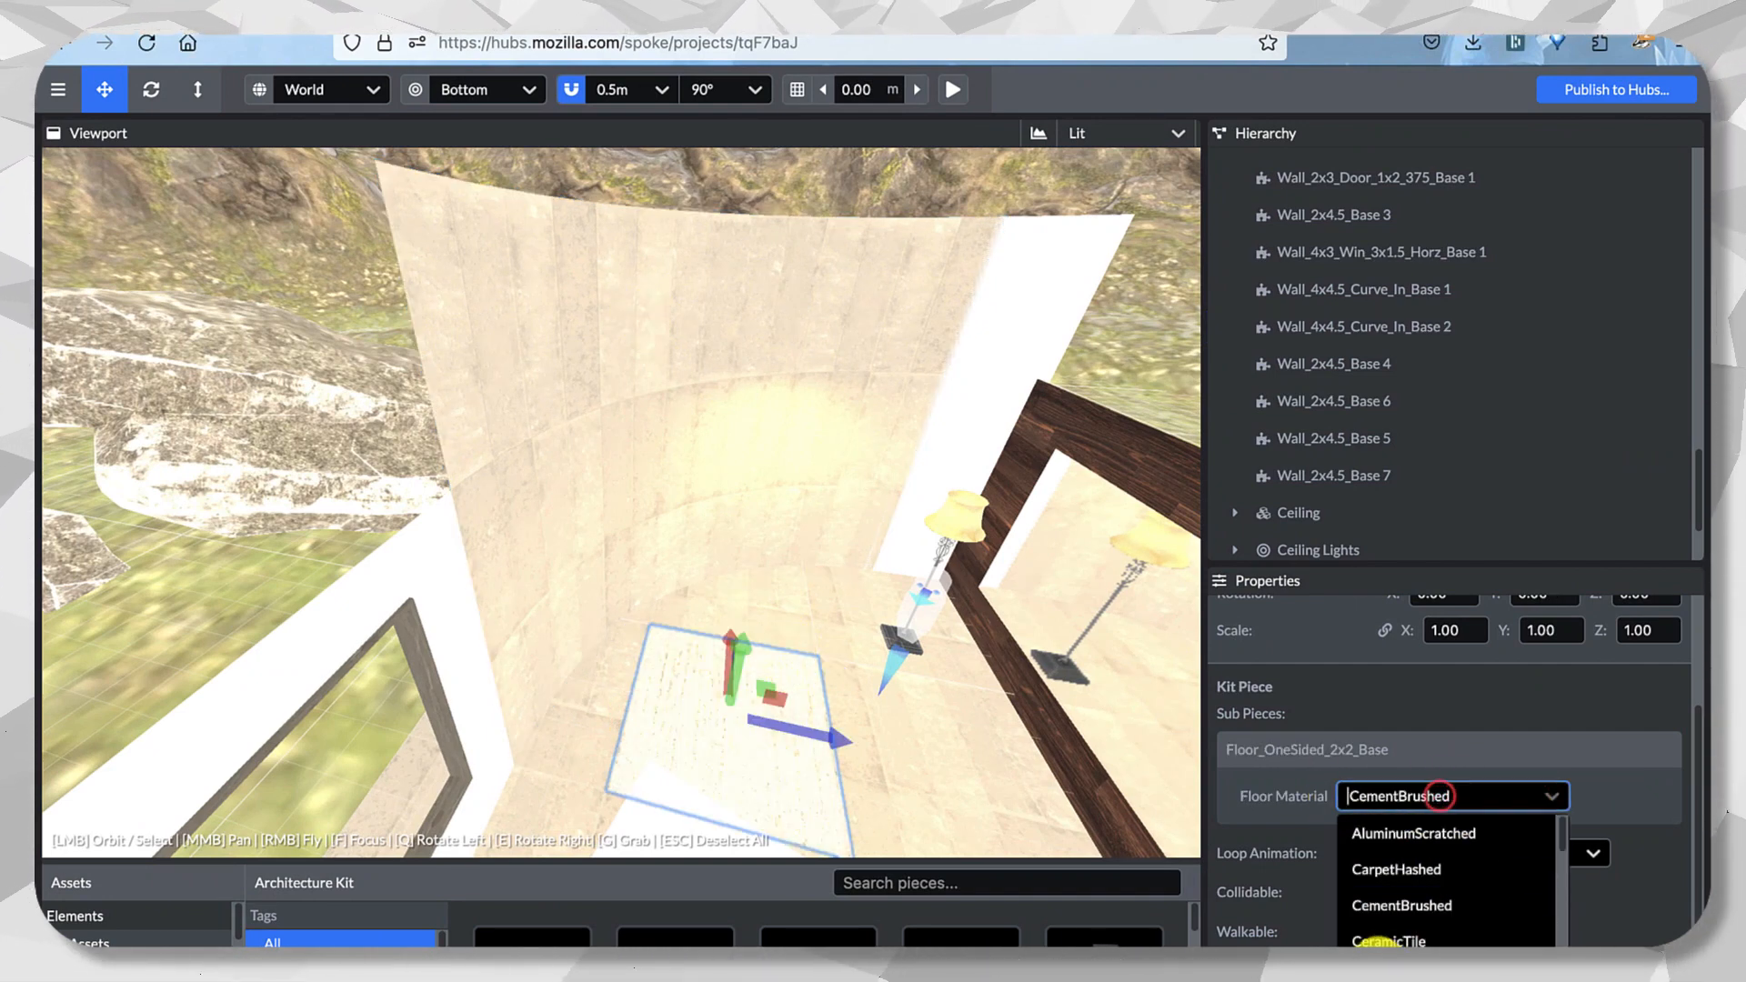
click(1419, 937)
Set the 2x2 floor piece's material to ConcreteHexTile and look through the remaining floor material options.
click(1490, 782)
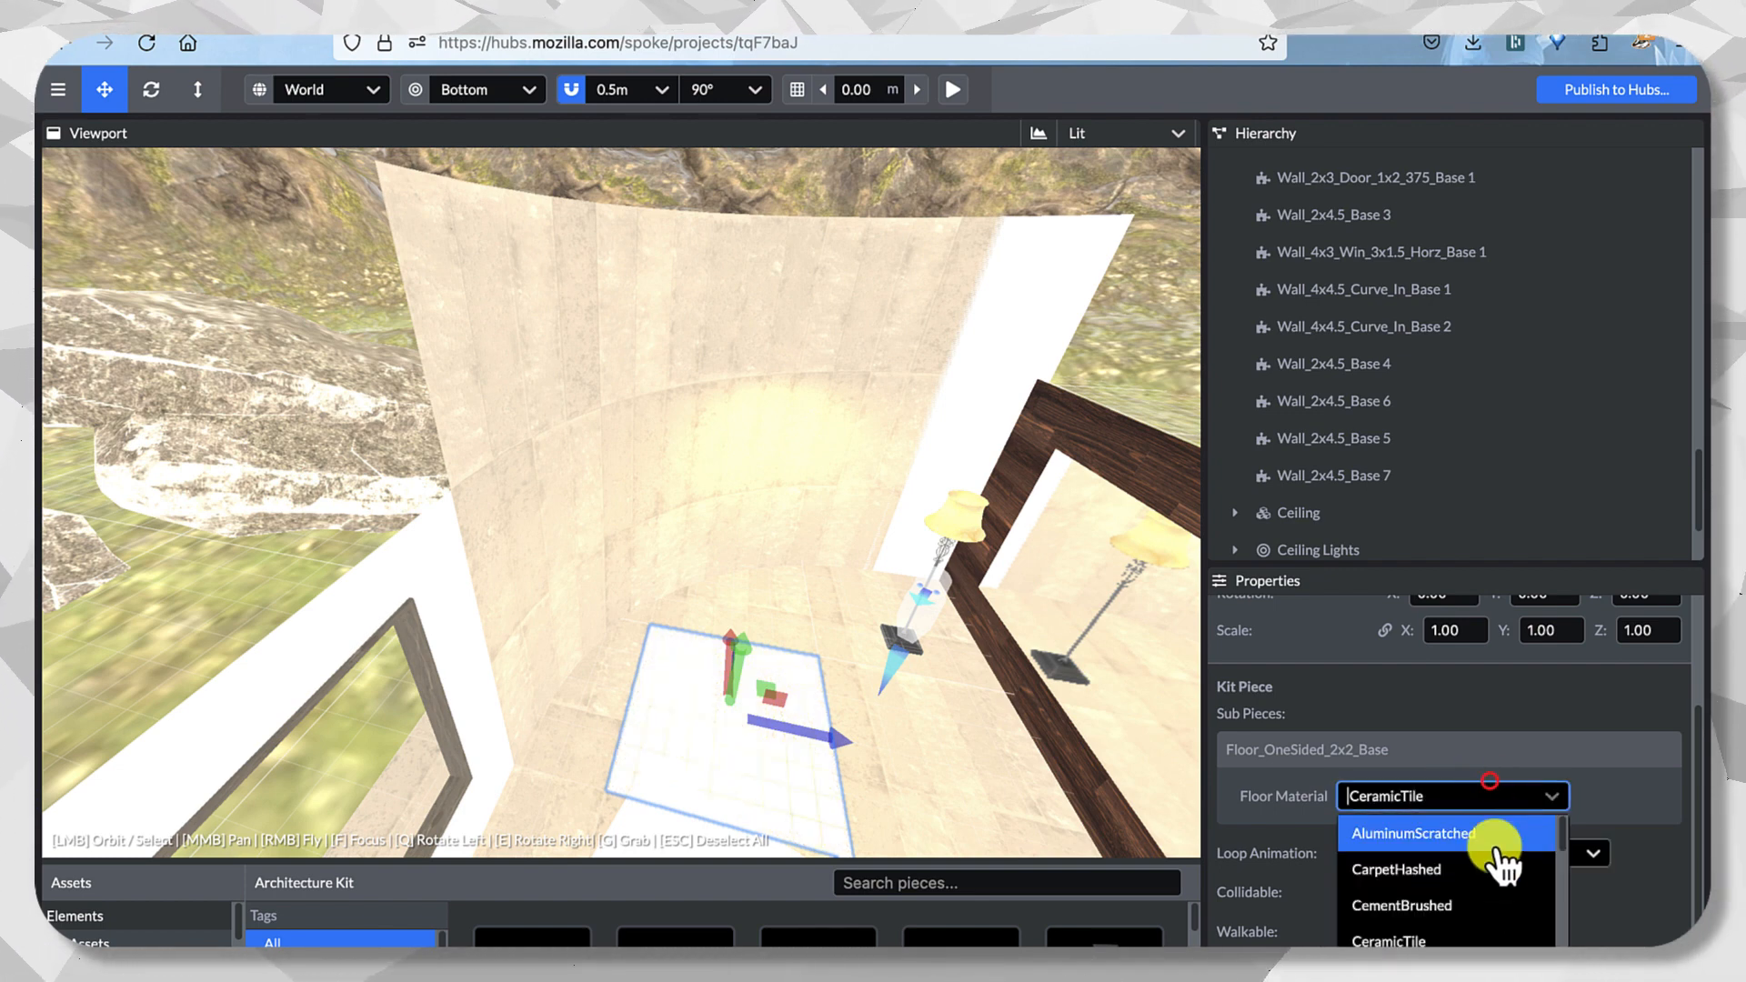
click(1463, 951)
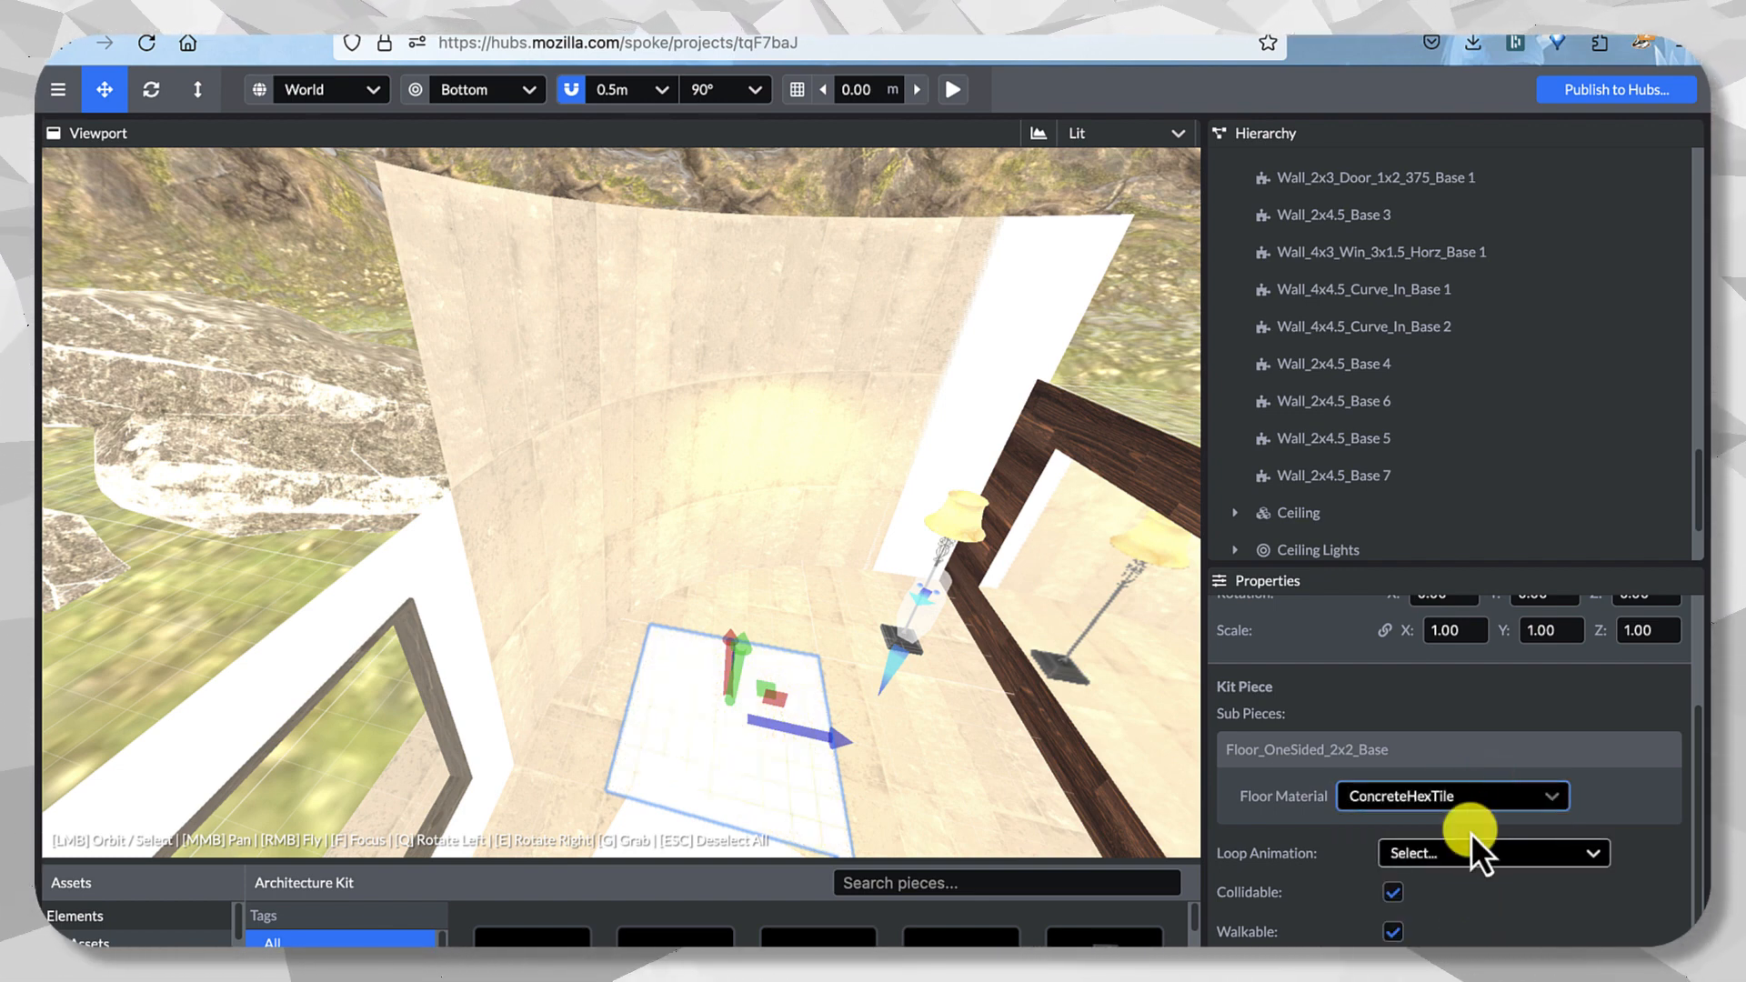
click(1474, 798)
scroll(1446, 874, down, 3)
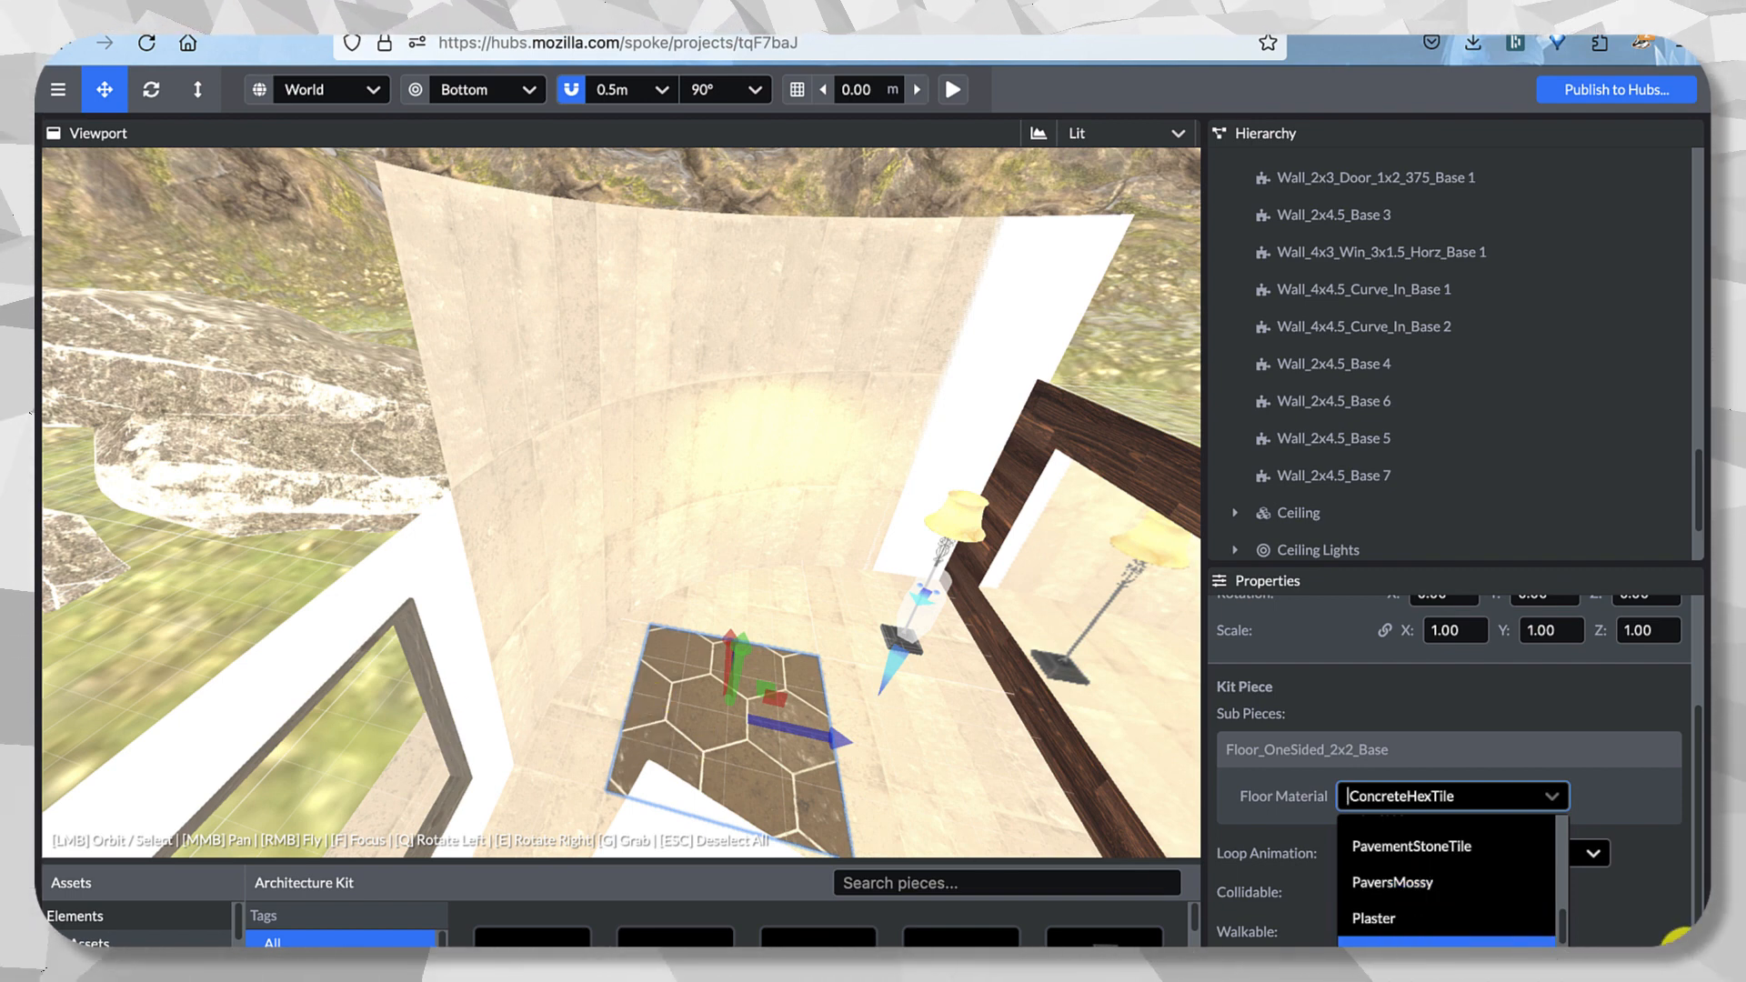
click(1585, 869)
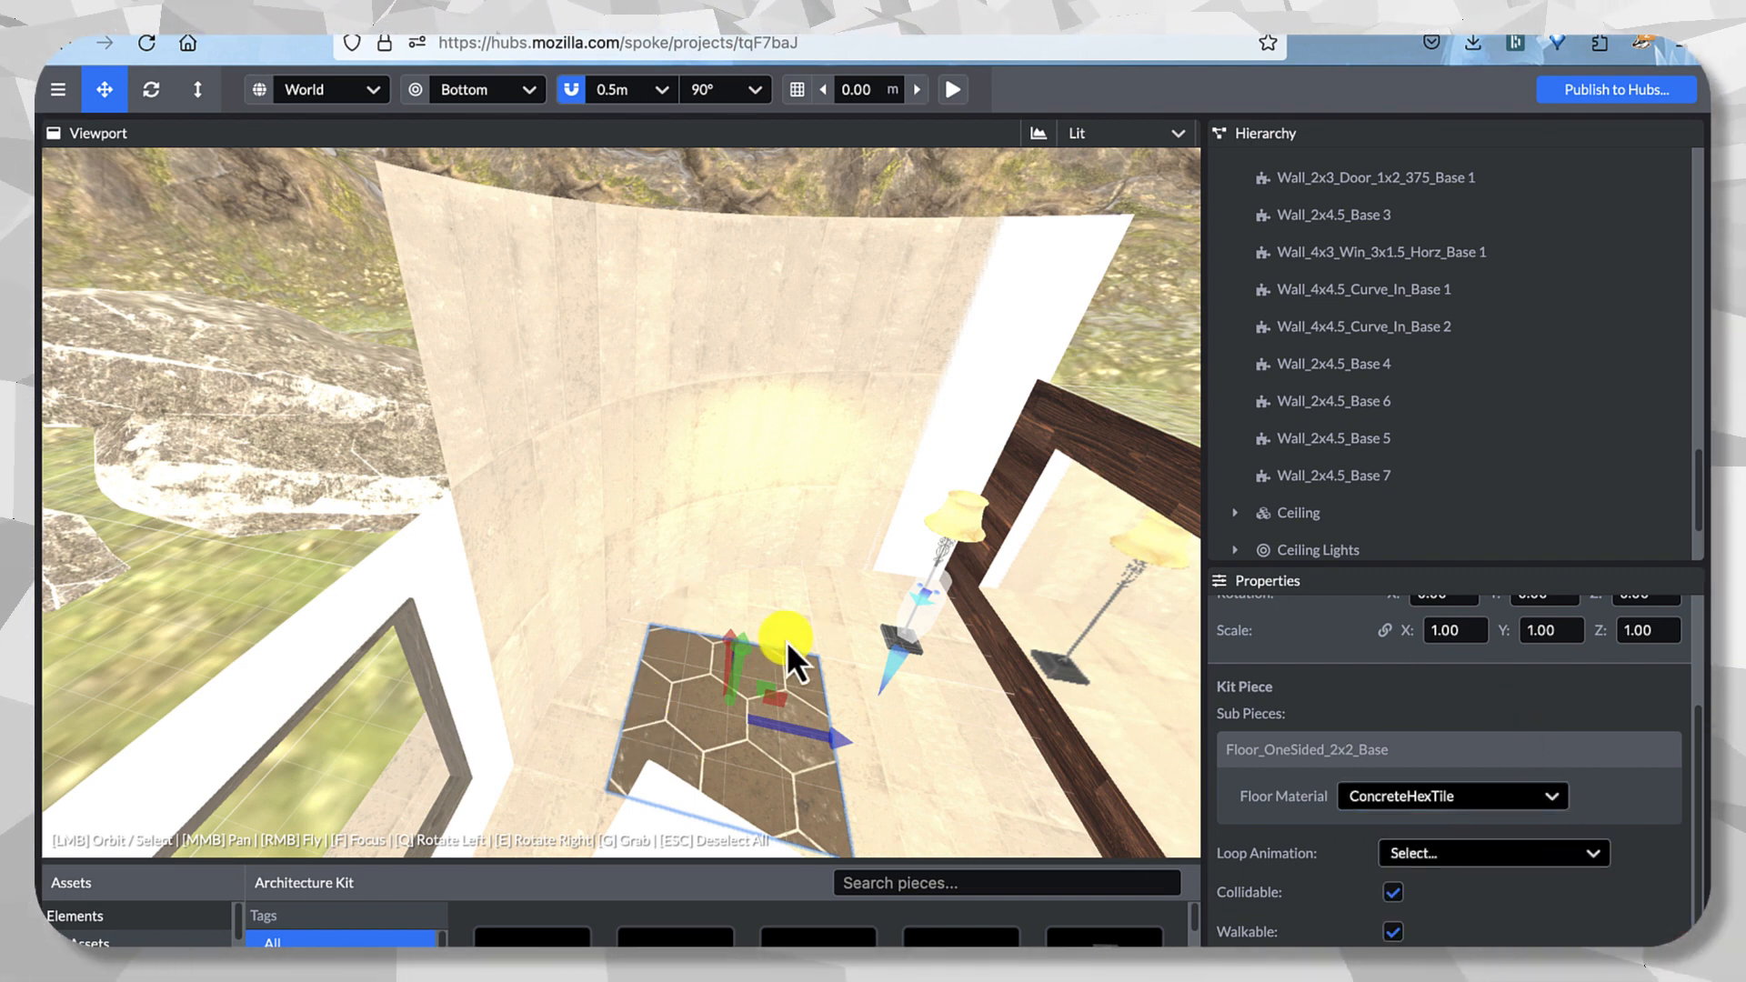
Switch to the presentation and view the slide following the arousal and valence room comparison.
click(265, 484)
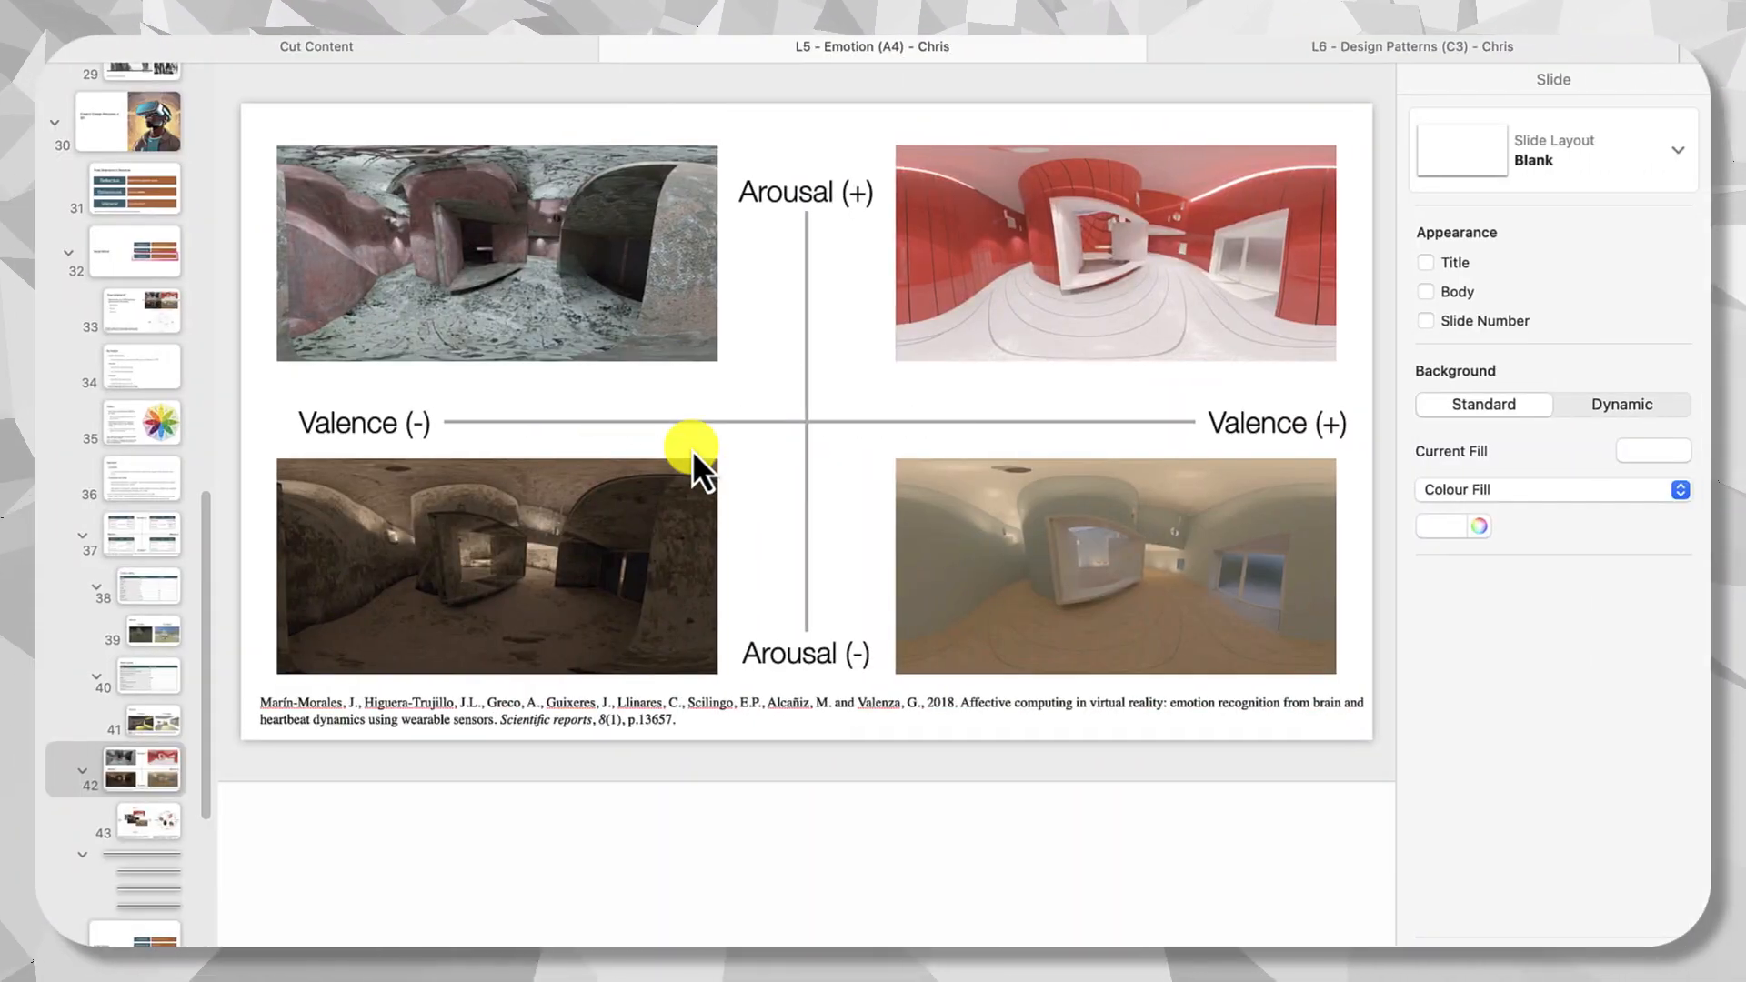
click(153, 821)
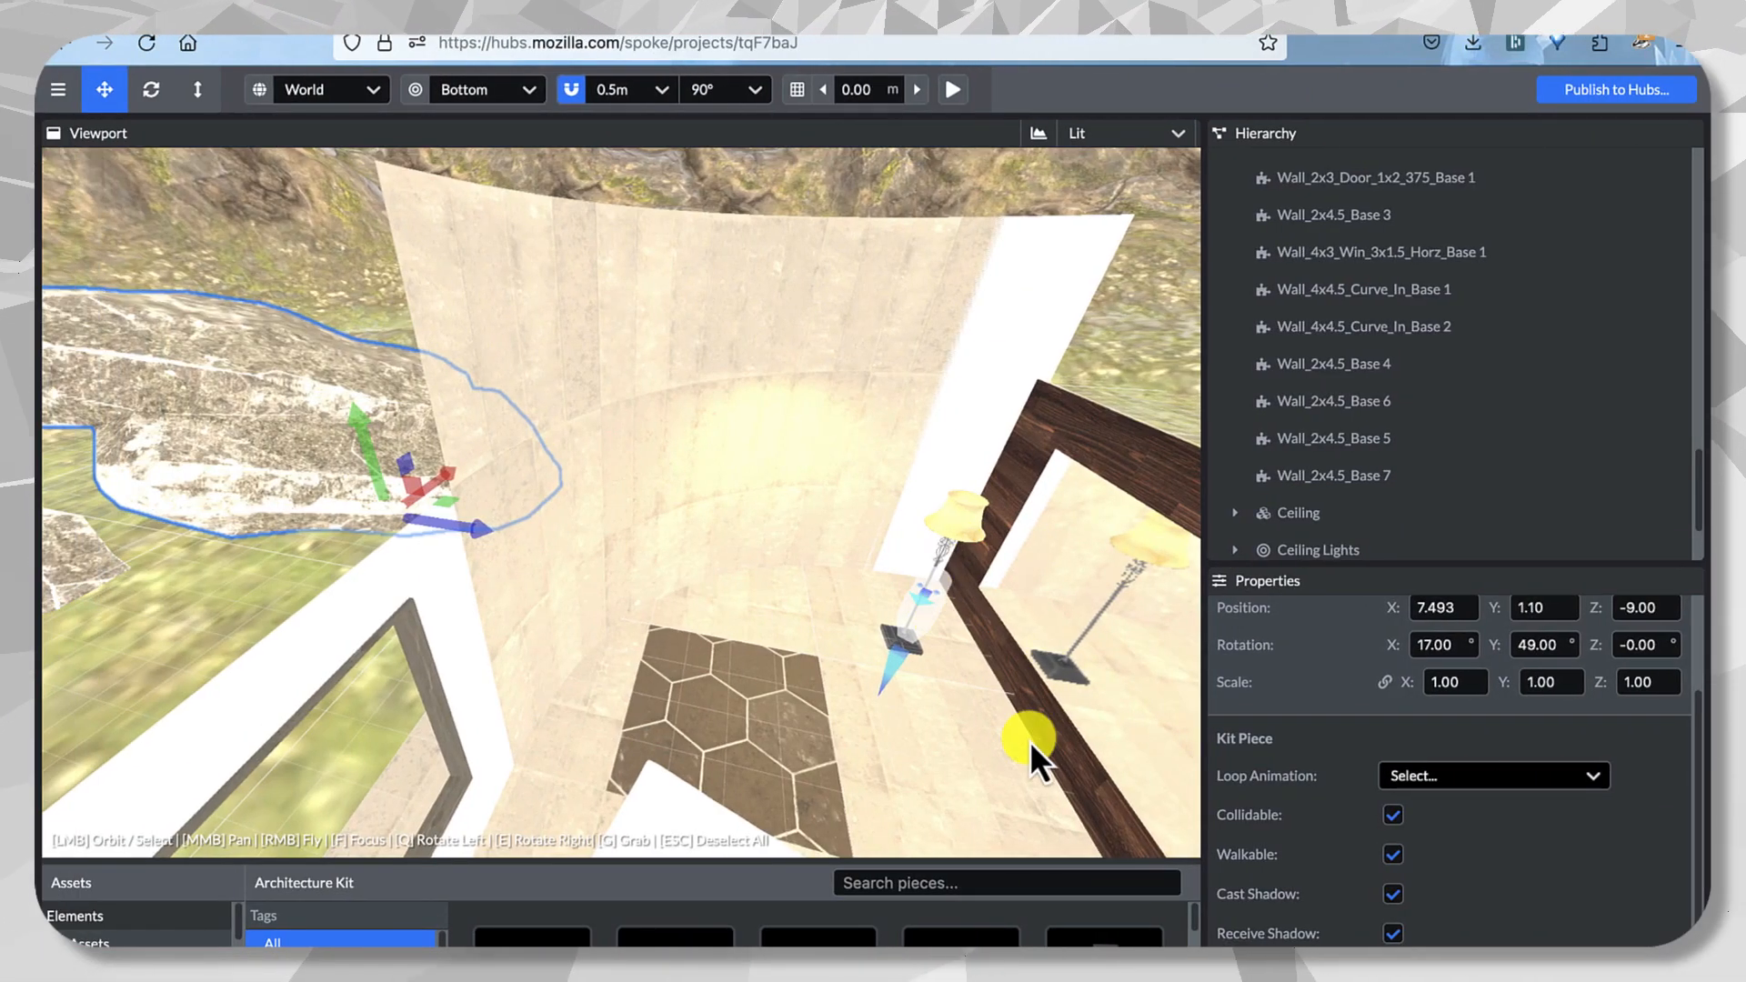
Return to Spoke, reselect the 2x2 floor piece and compare ConcreteBlocksLine with ConcreteHexTile as its floor material.
click(765, 722)
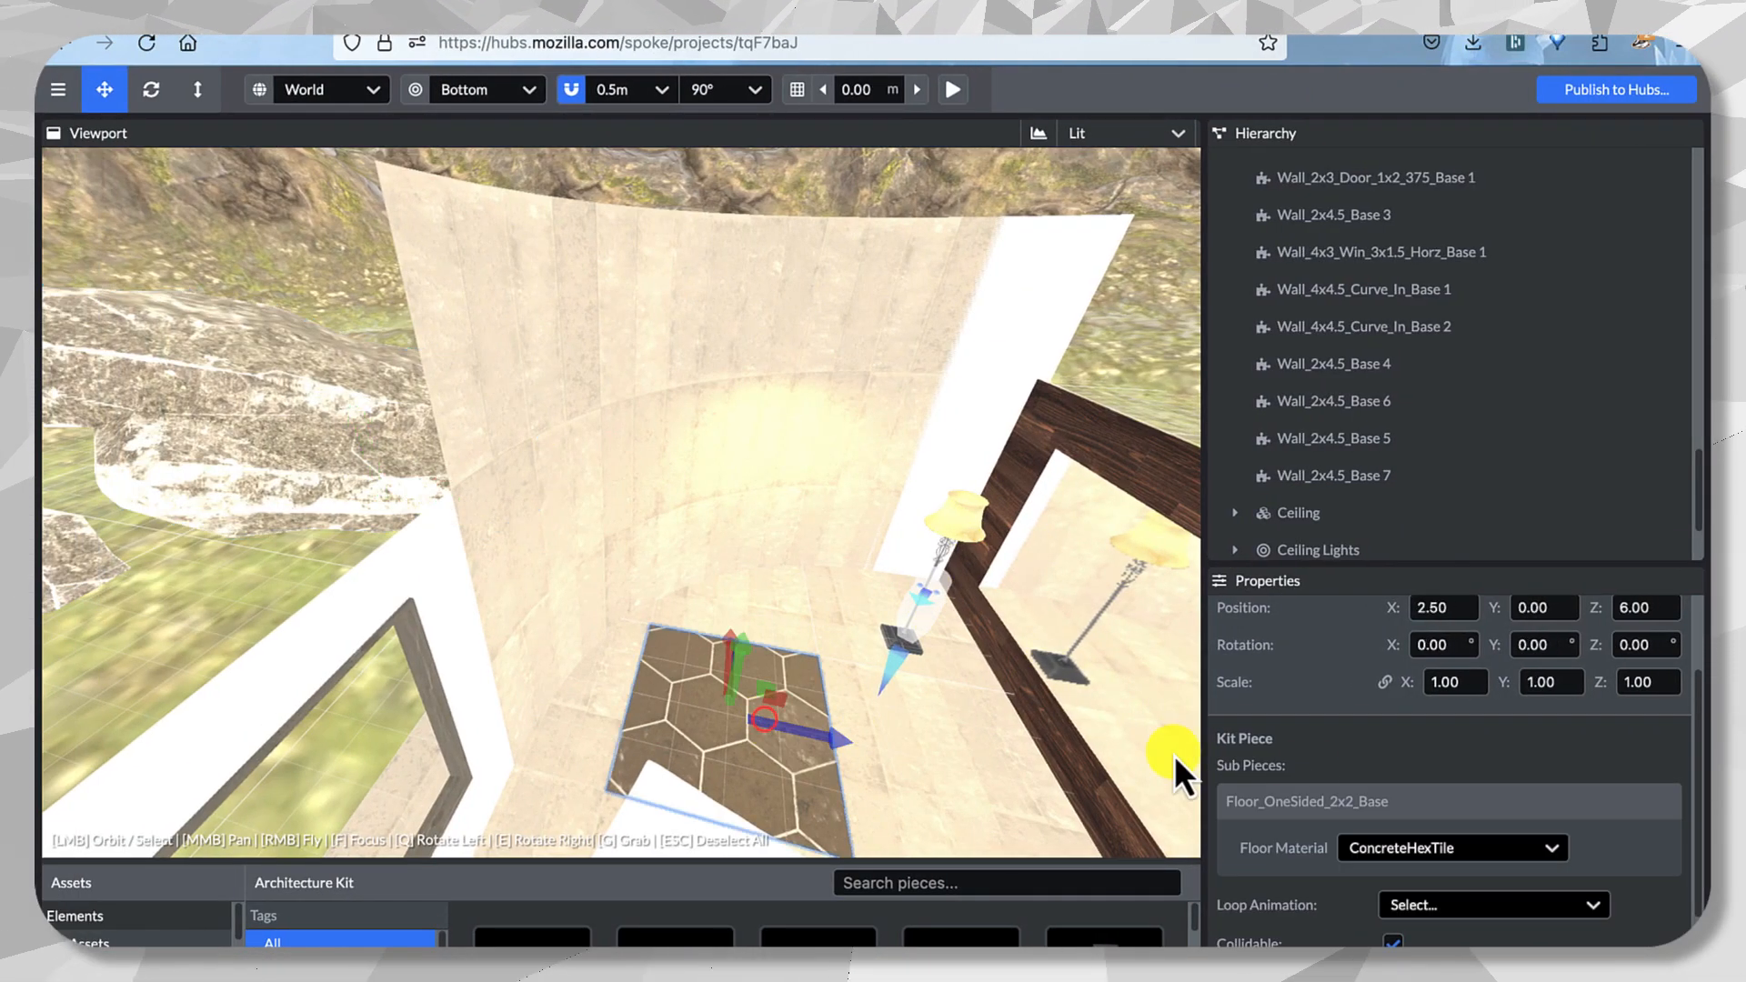
click(1368, 833)
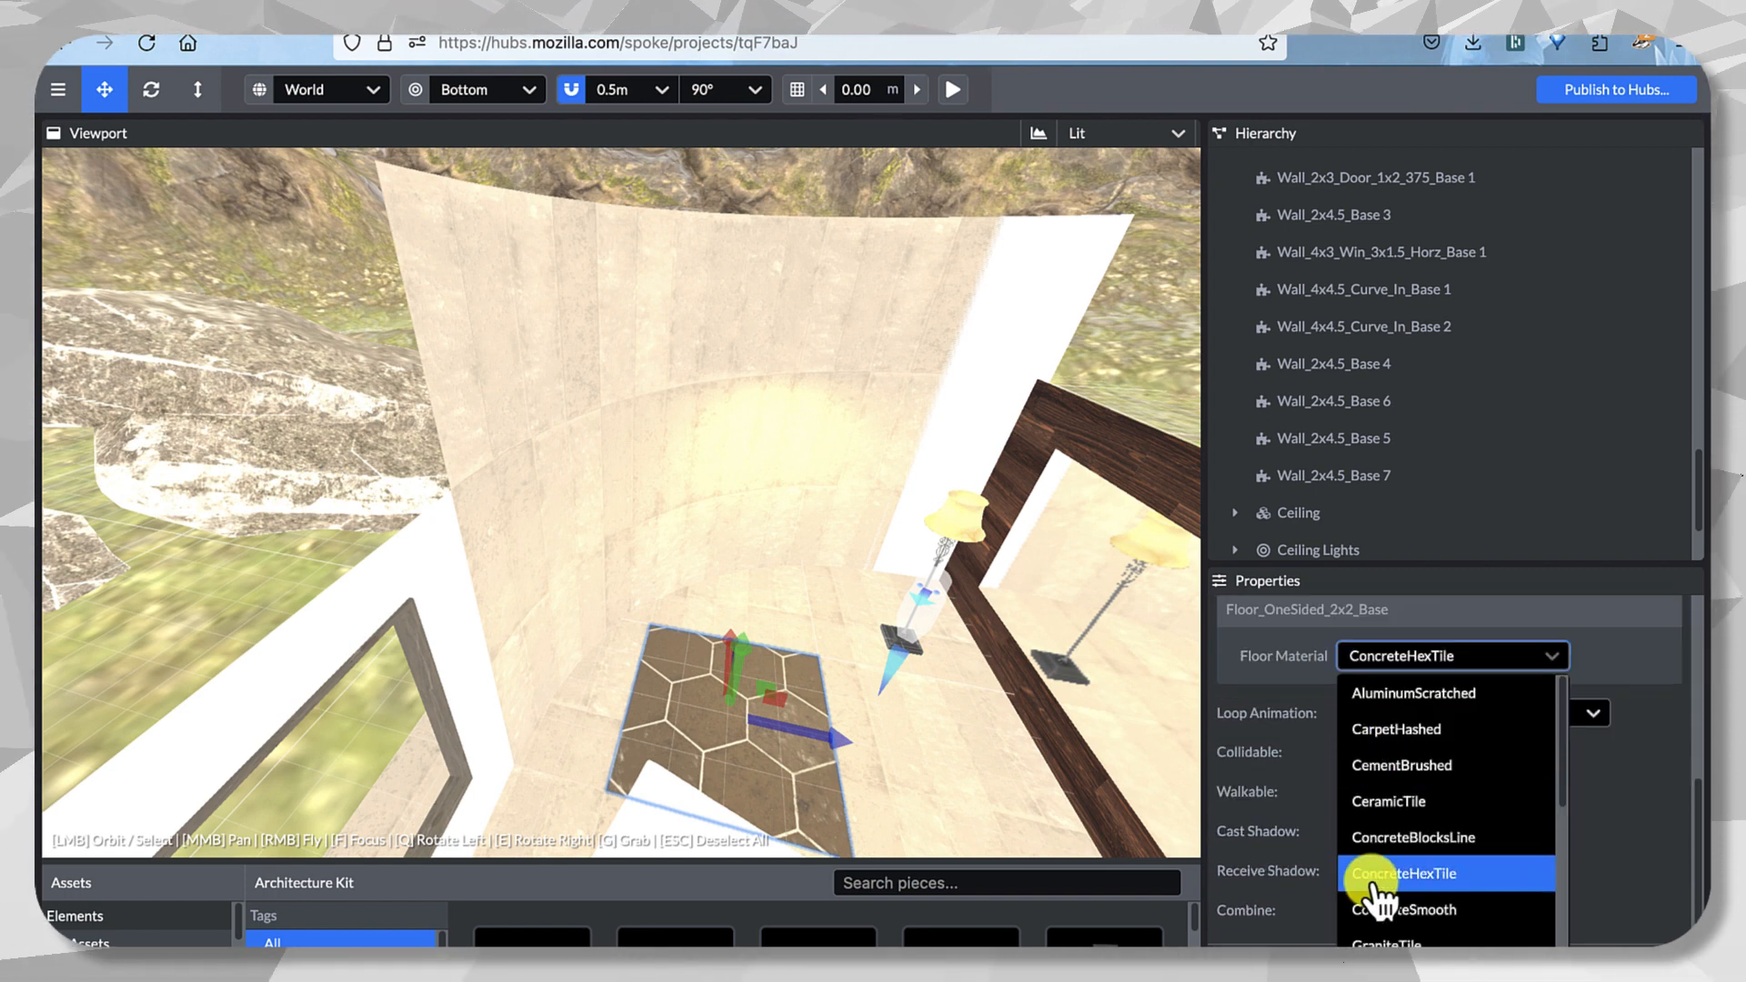
click(1402, 844)
click(1441, 723)
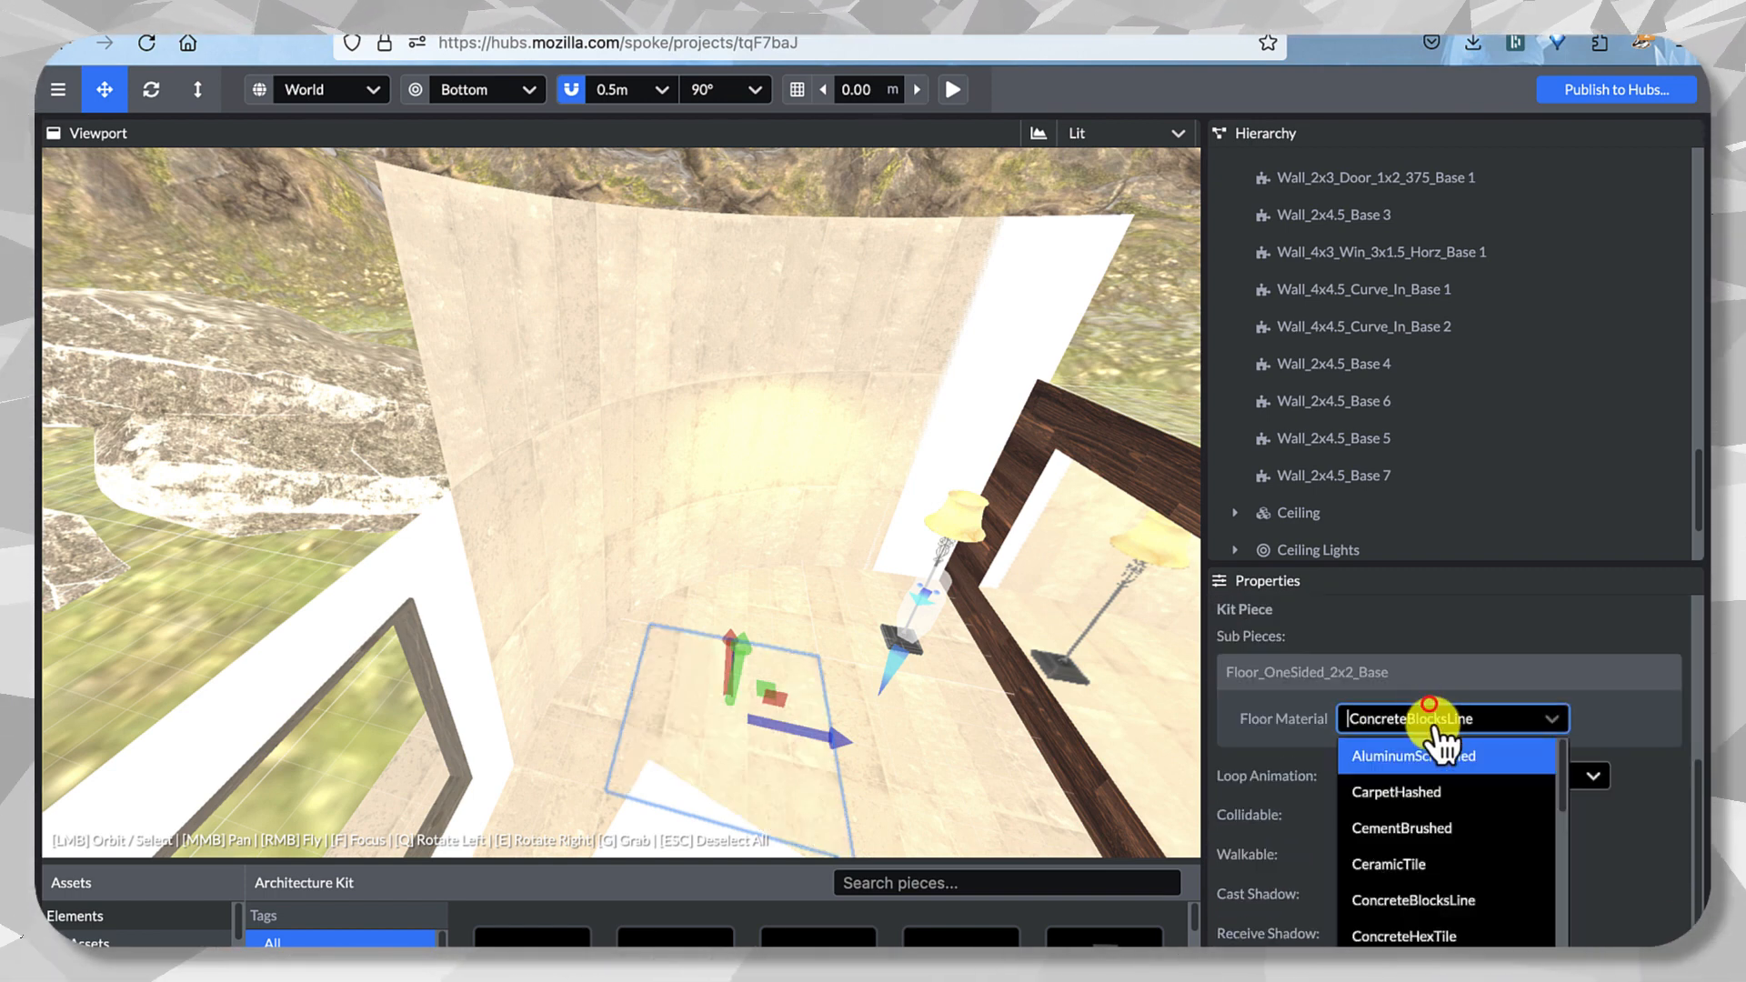
click(1373, 935)
Try ConcreteHexTile, ConcreteSmooth and LinoleumTile as the floor material of the 2x2 floor piece beside the curved wall.
click(1435, 723)
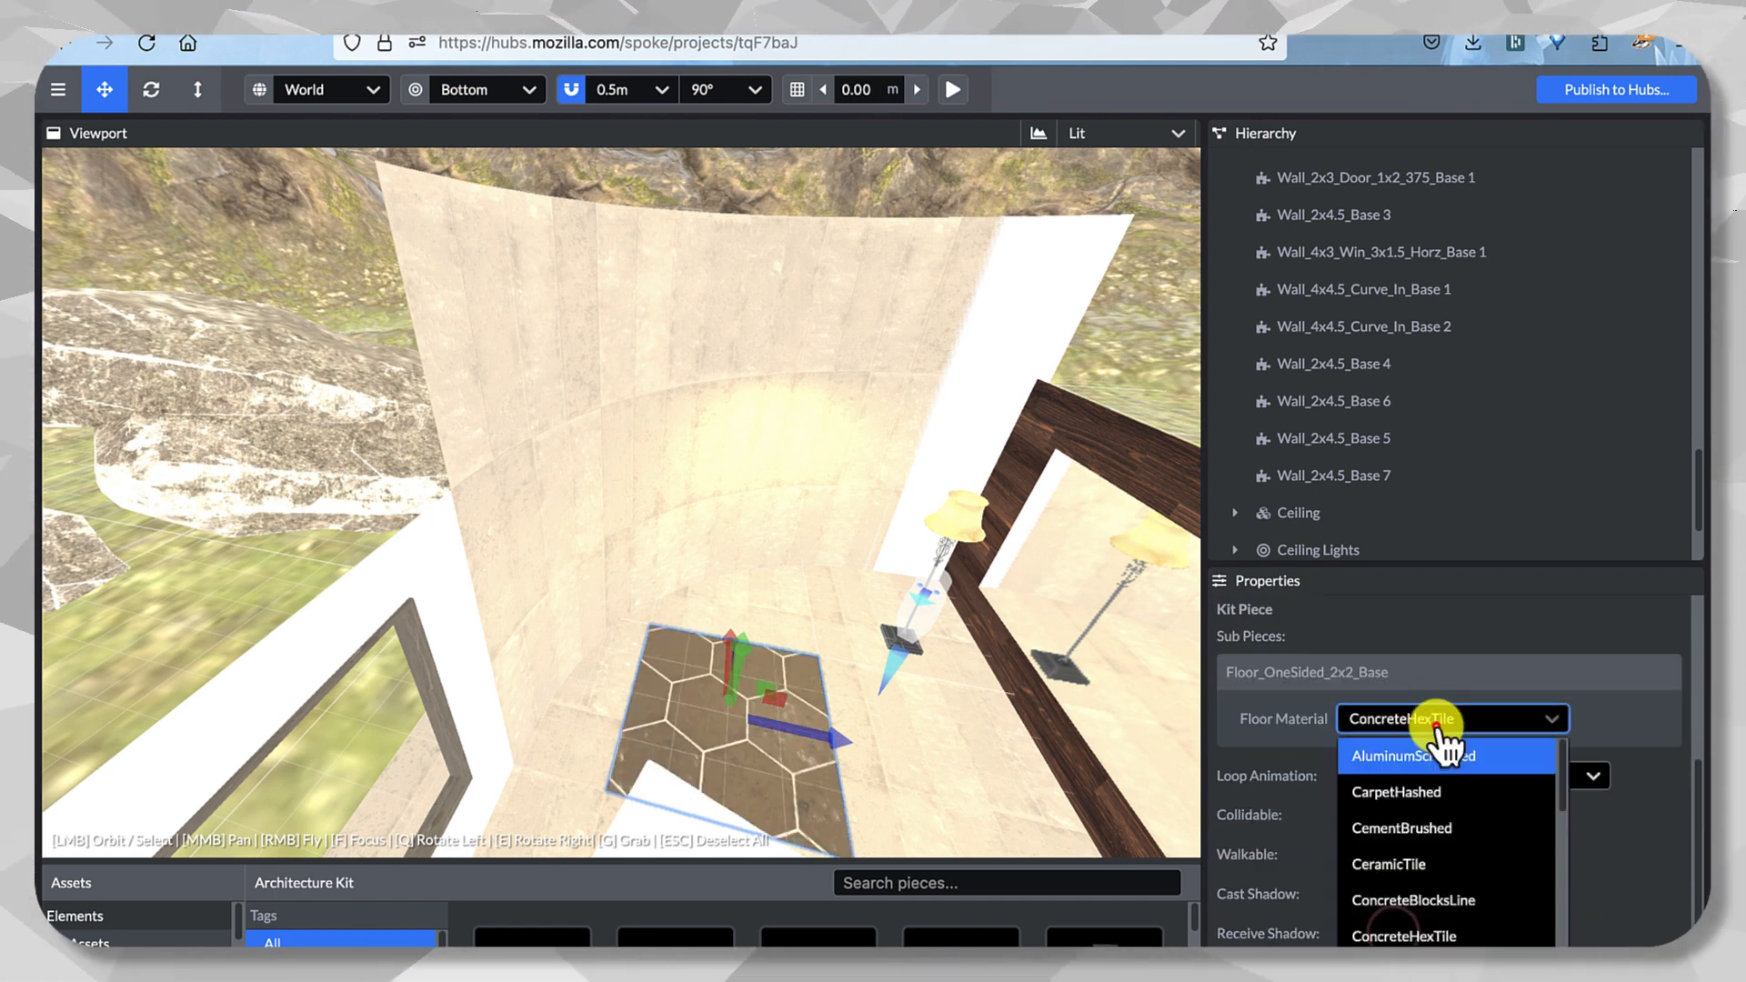
click(1410, 955)
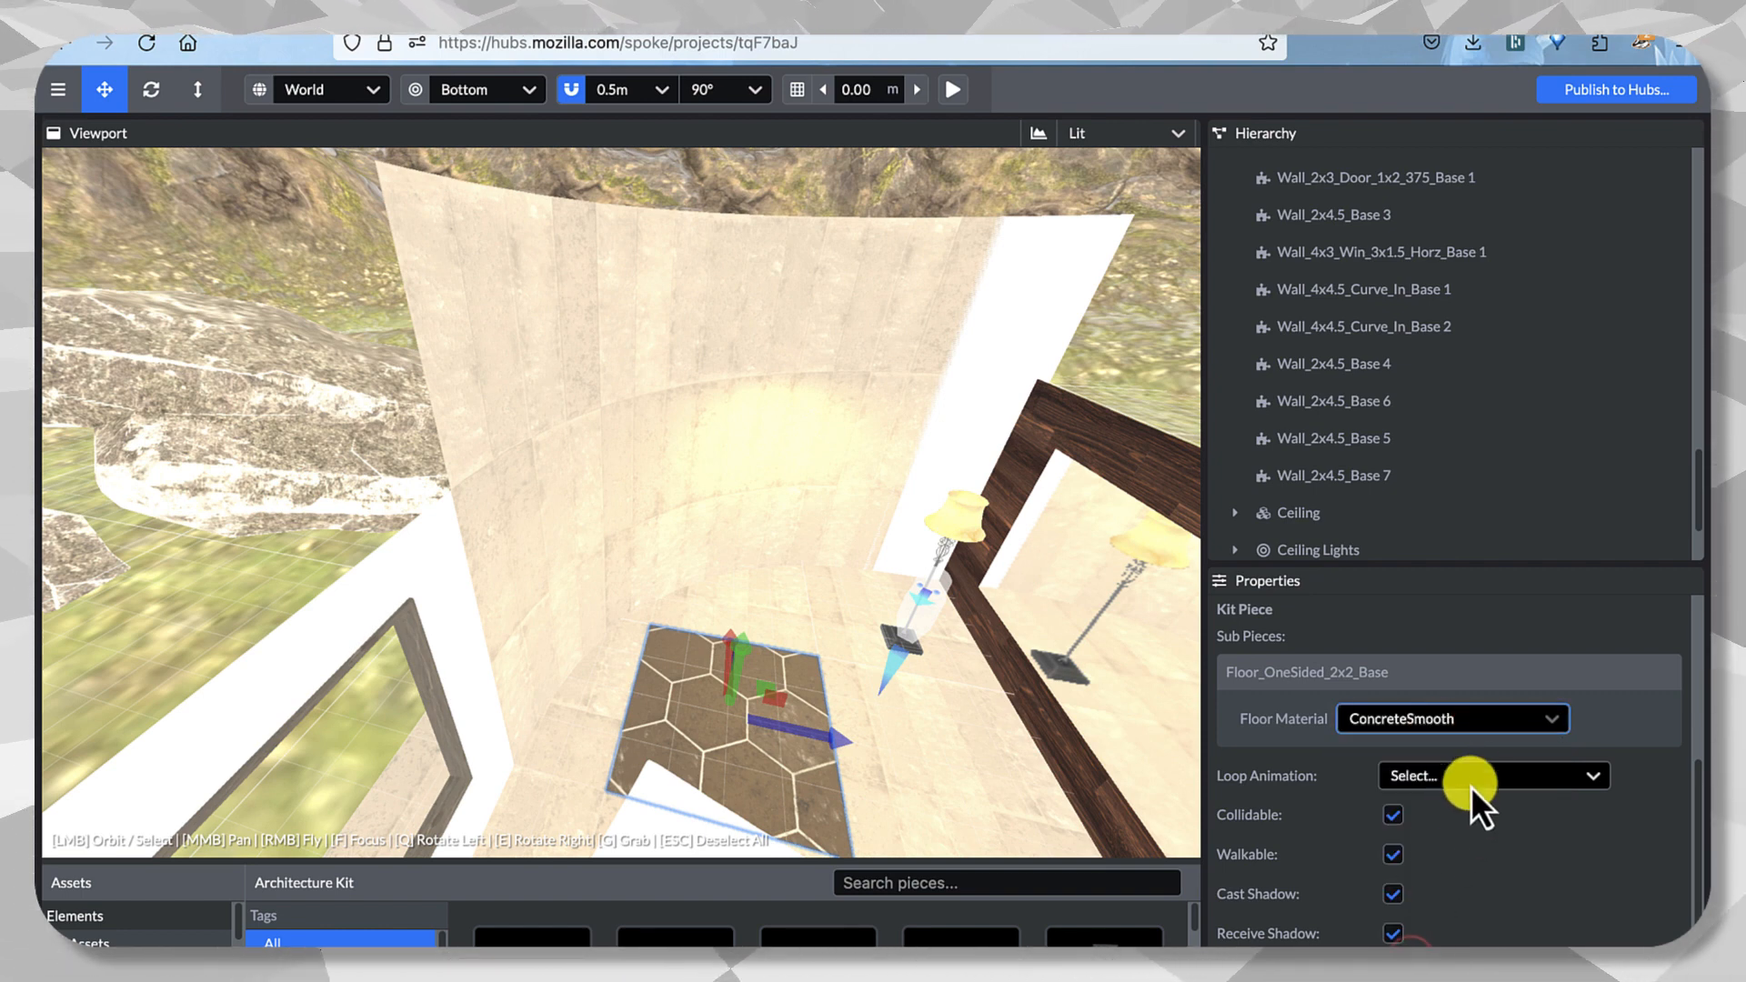
click(1460, 715)
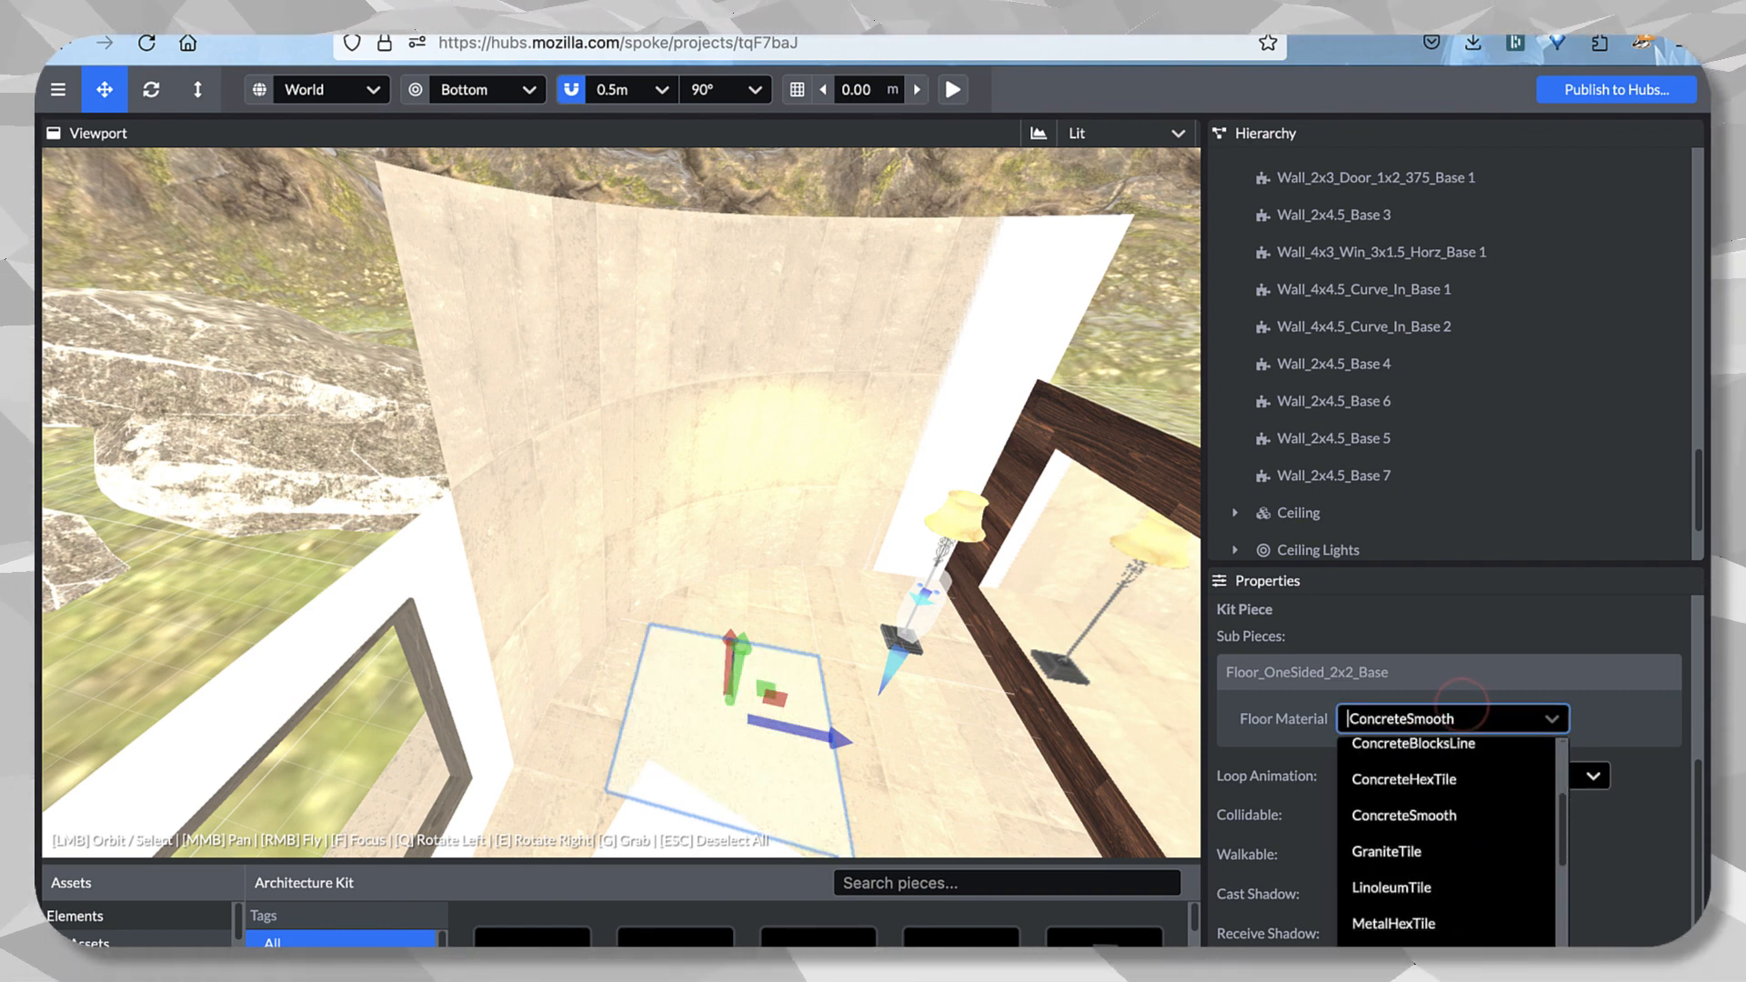
click(1449, 889)
Try GraniteTile and MetalHexTile as the 2x2 floor piece's material.
click(1440, 721)
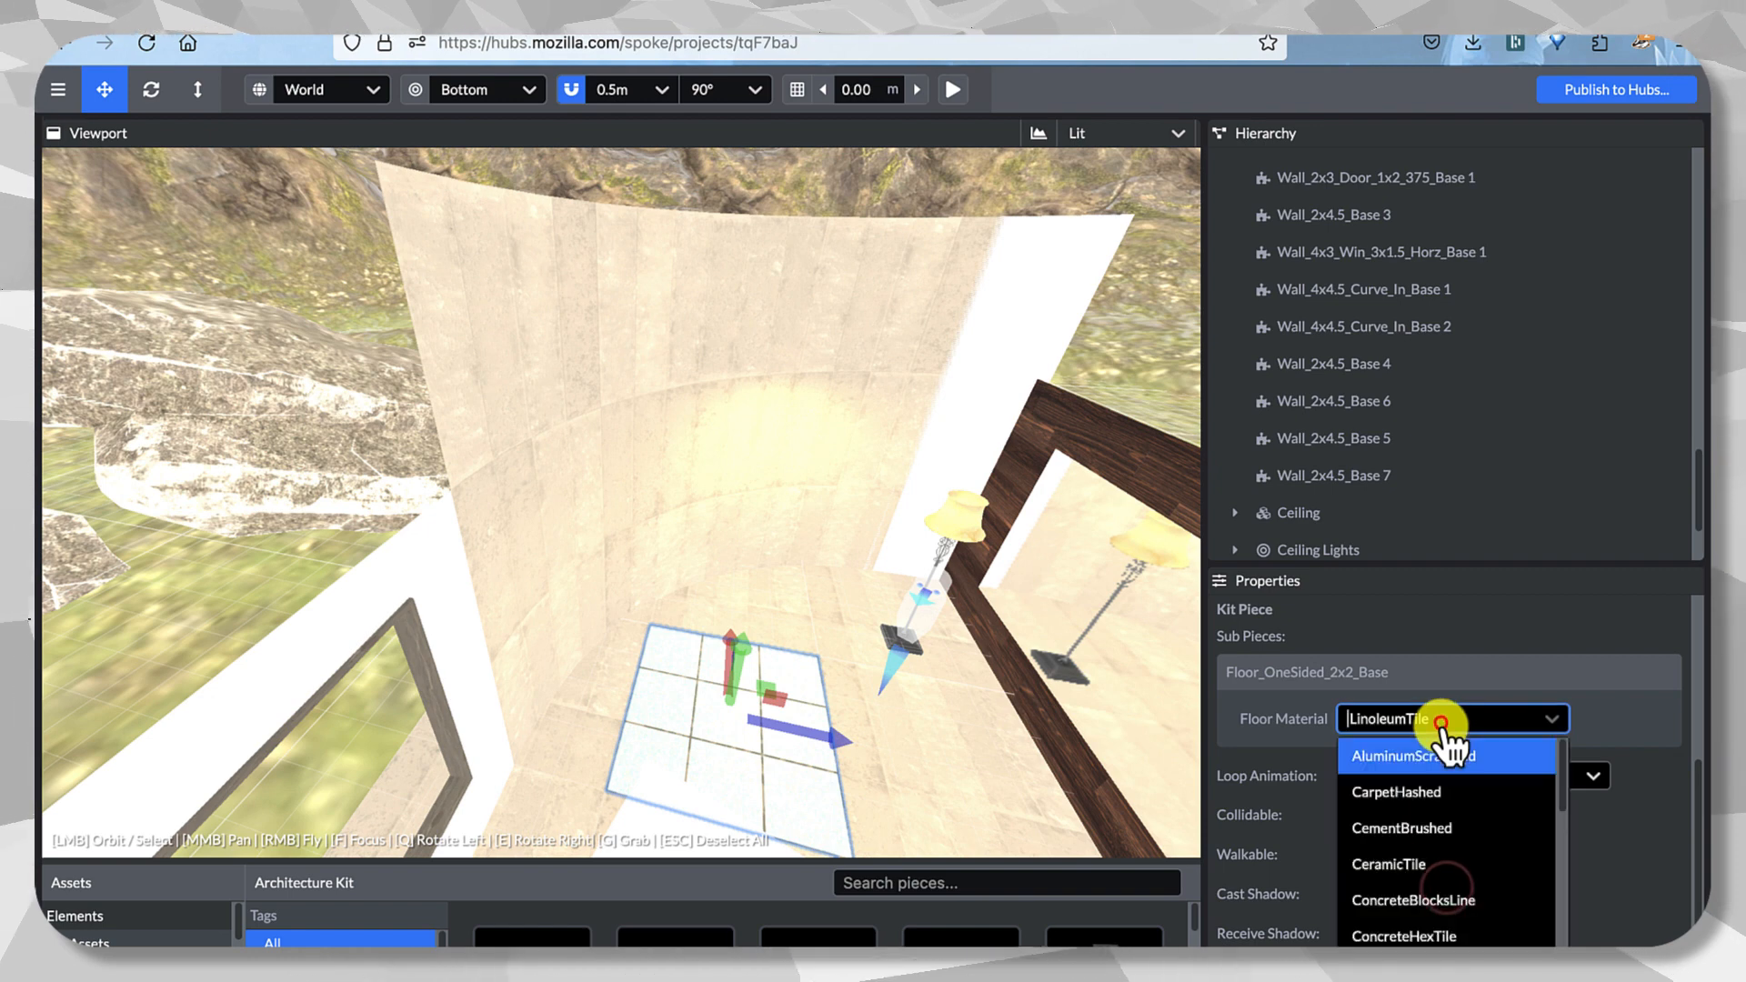
scroll(1446, 921, down, 1)
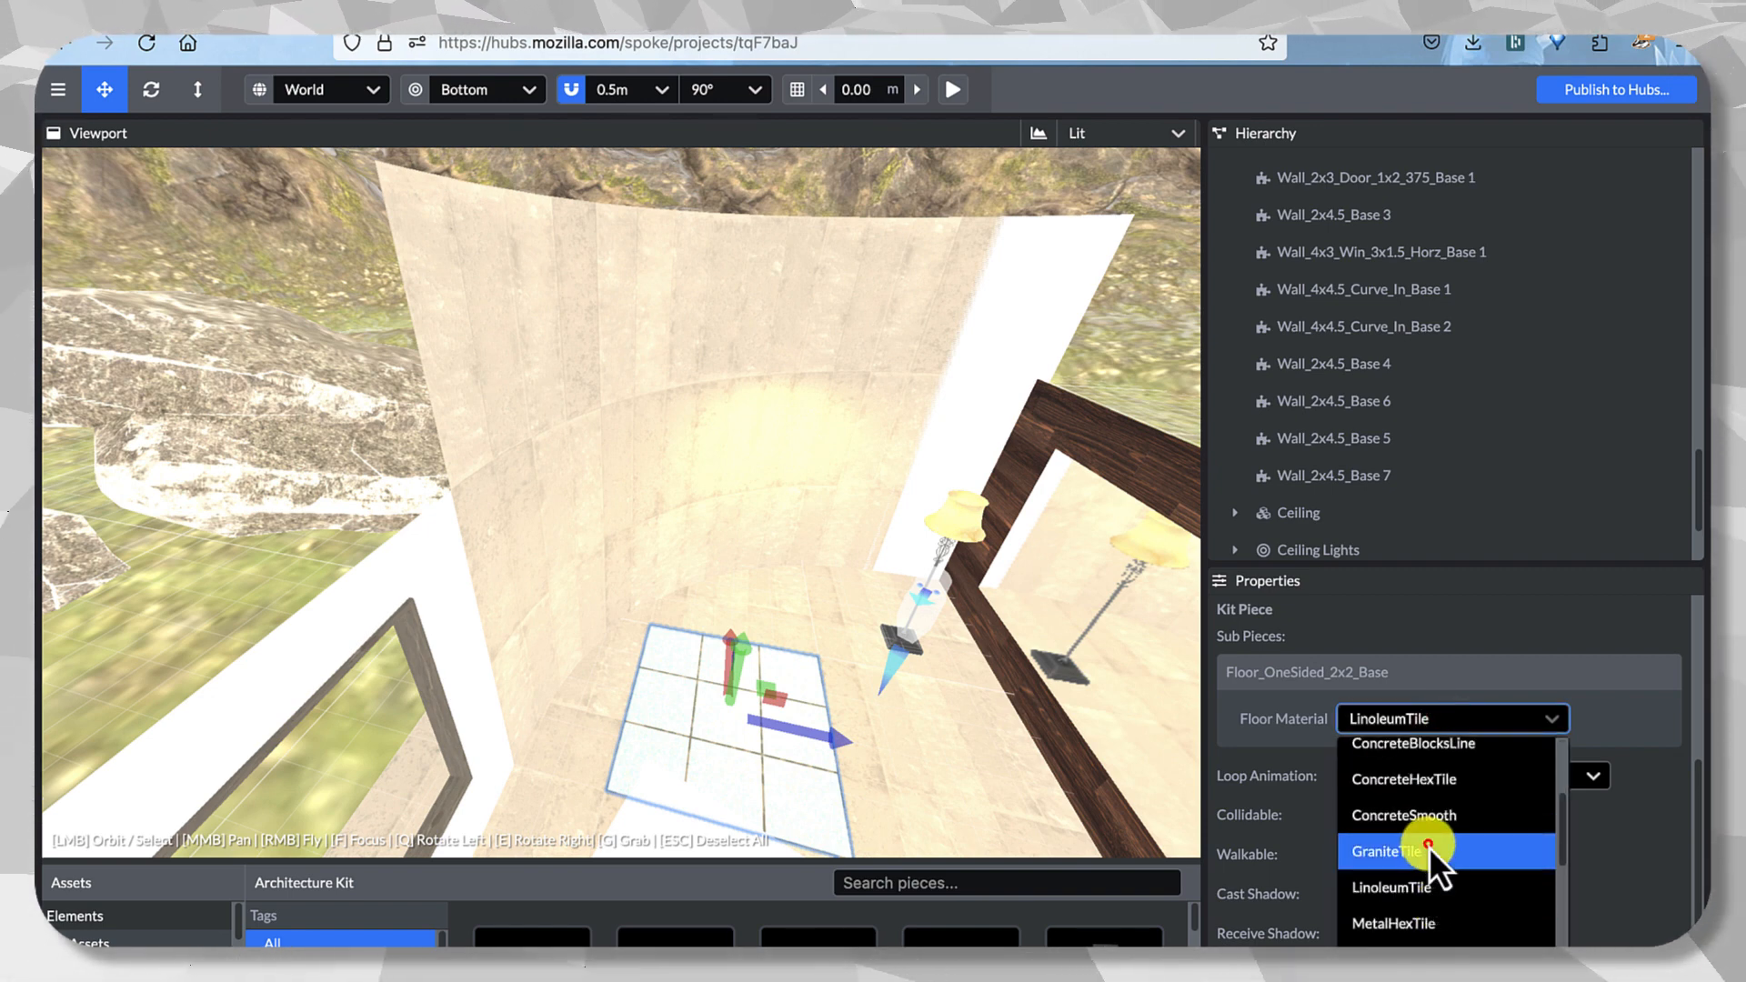
click(1426, 849)
click(1422, 728)
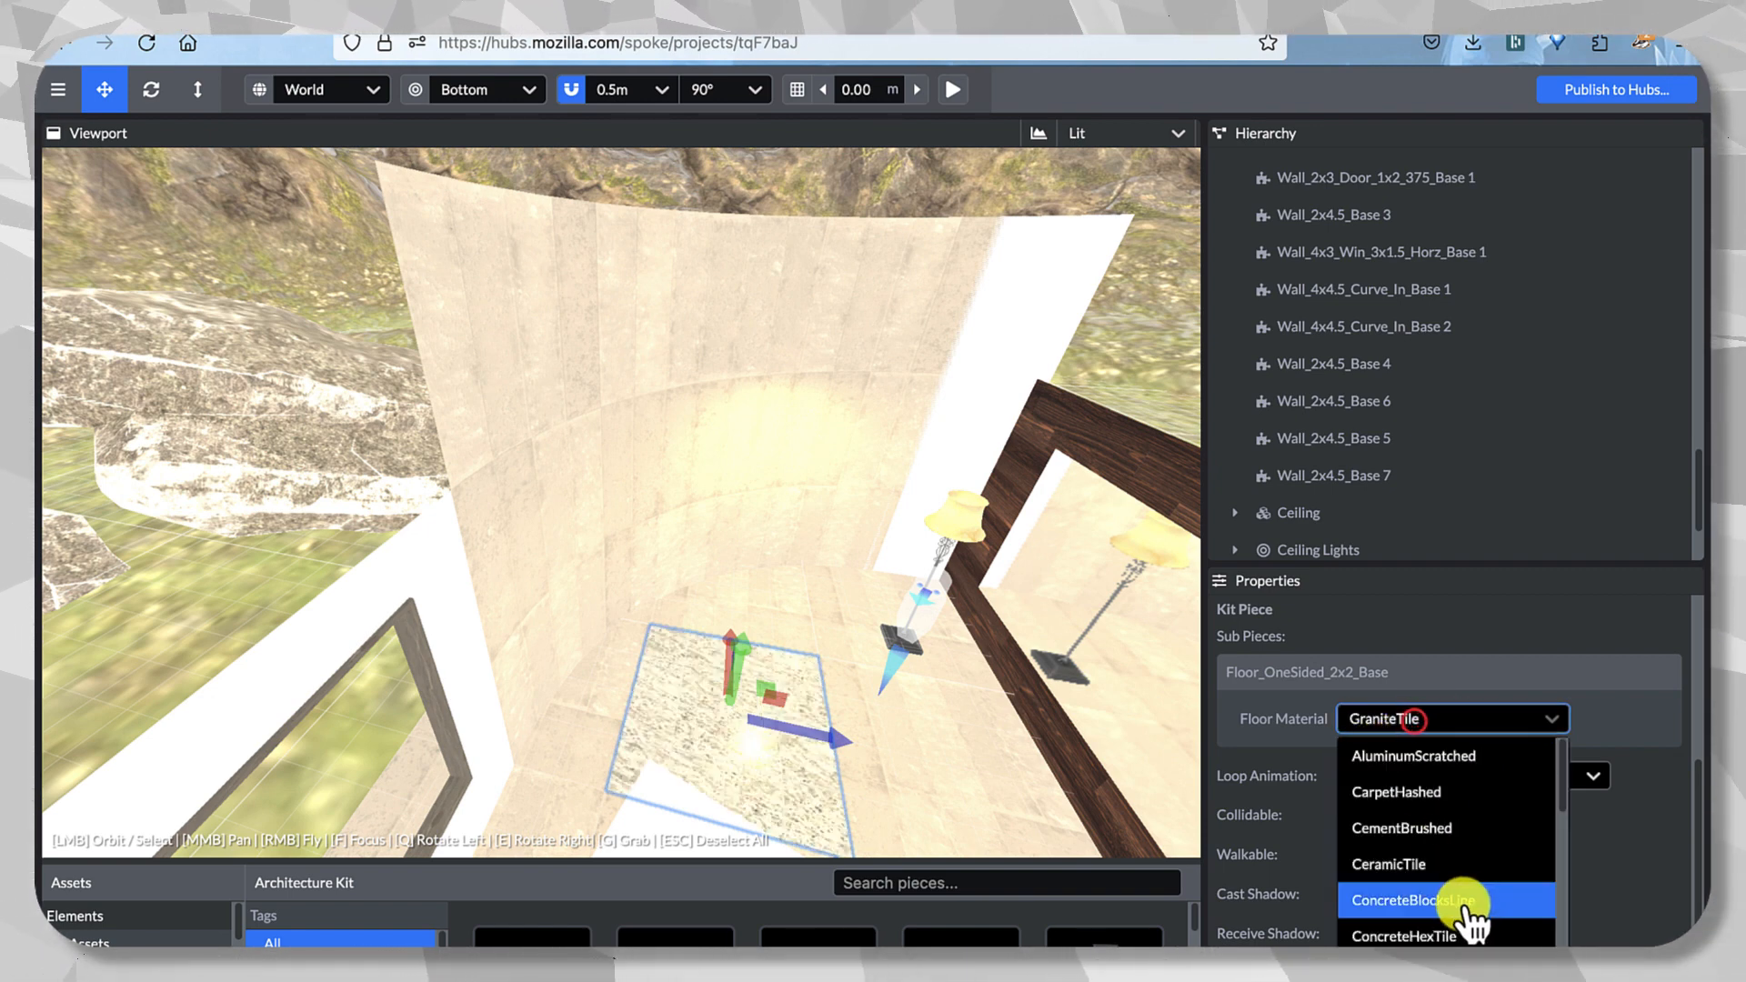
scroll(1455, 910, down, 5)
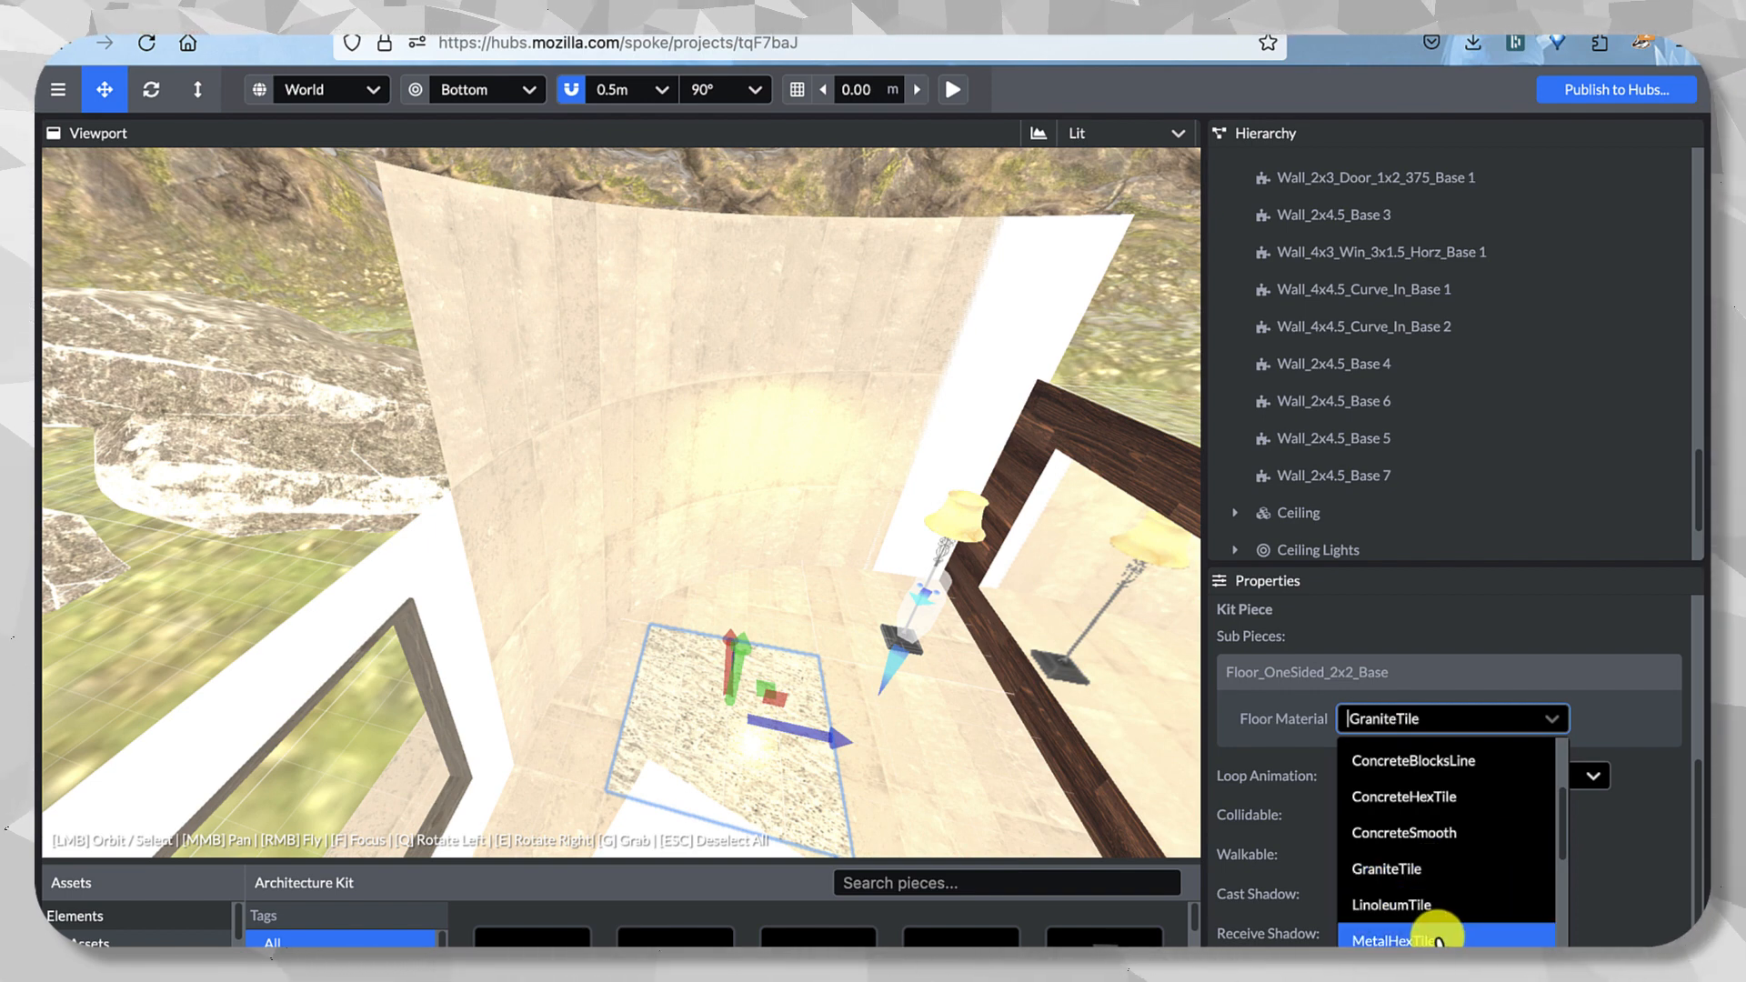
click(1438, 940)
Try PaintSatin and StoneBlocks as the 2x2 floor piece's material.
click(1450, 735)
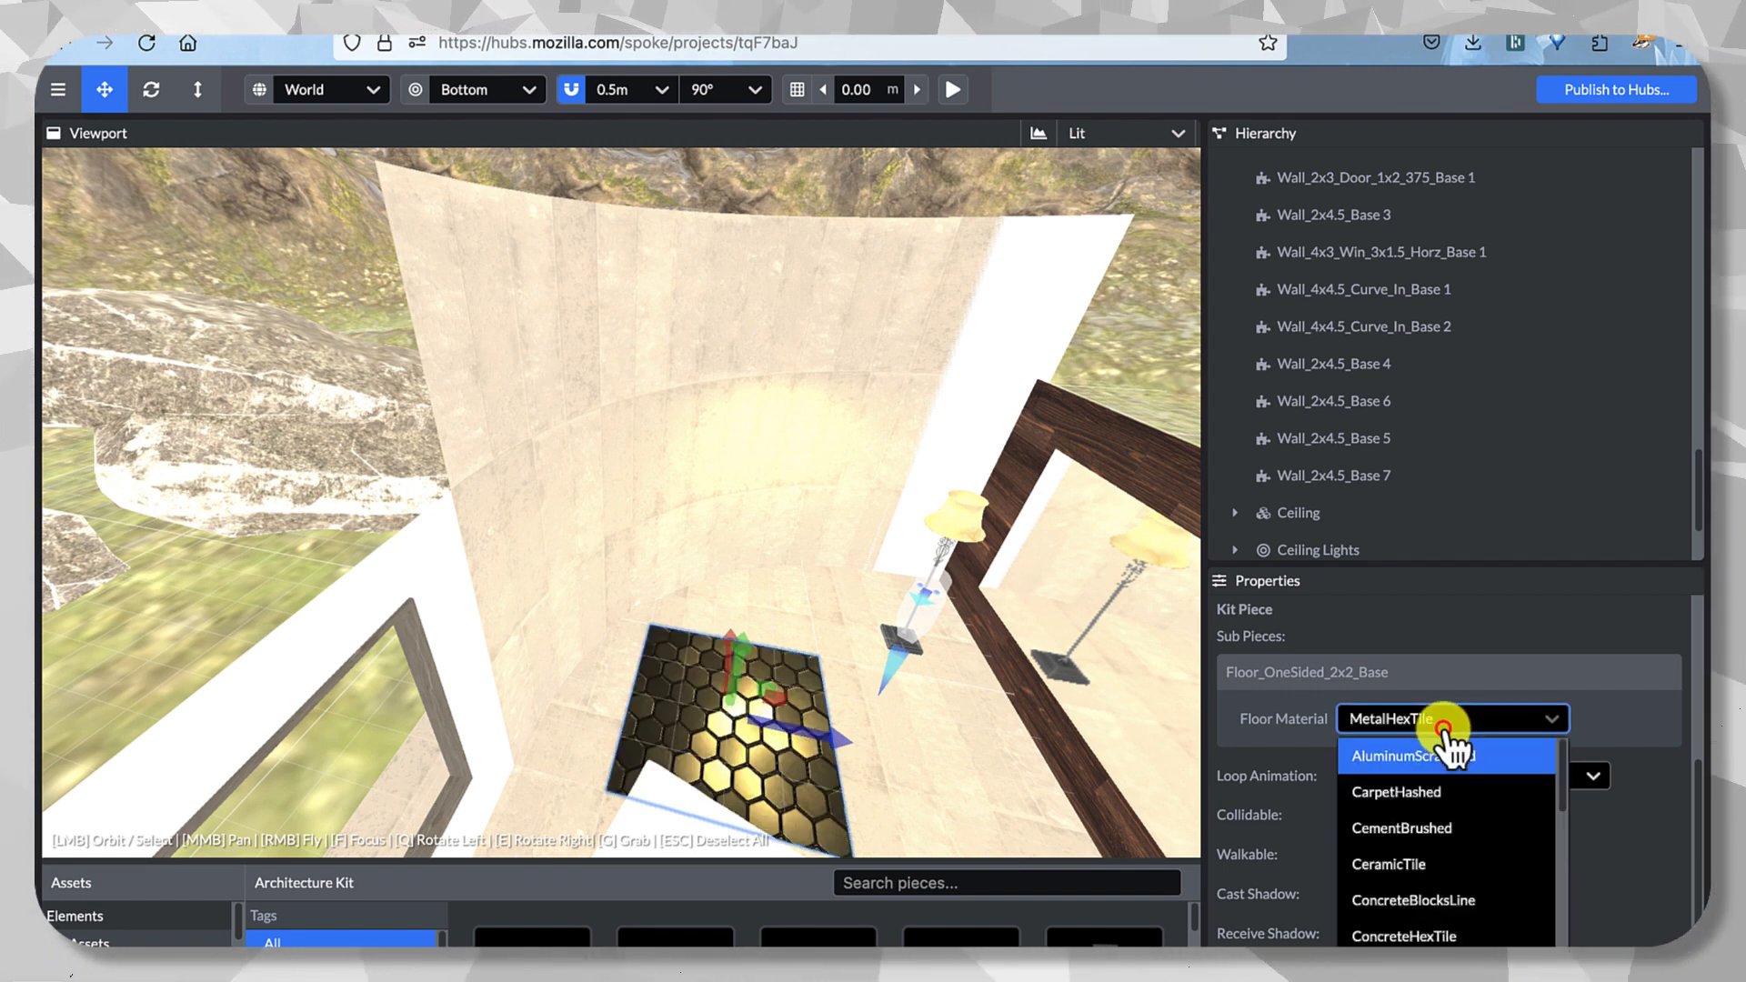
scroll(1453, 933, down, 5)
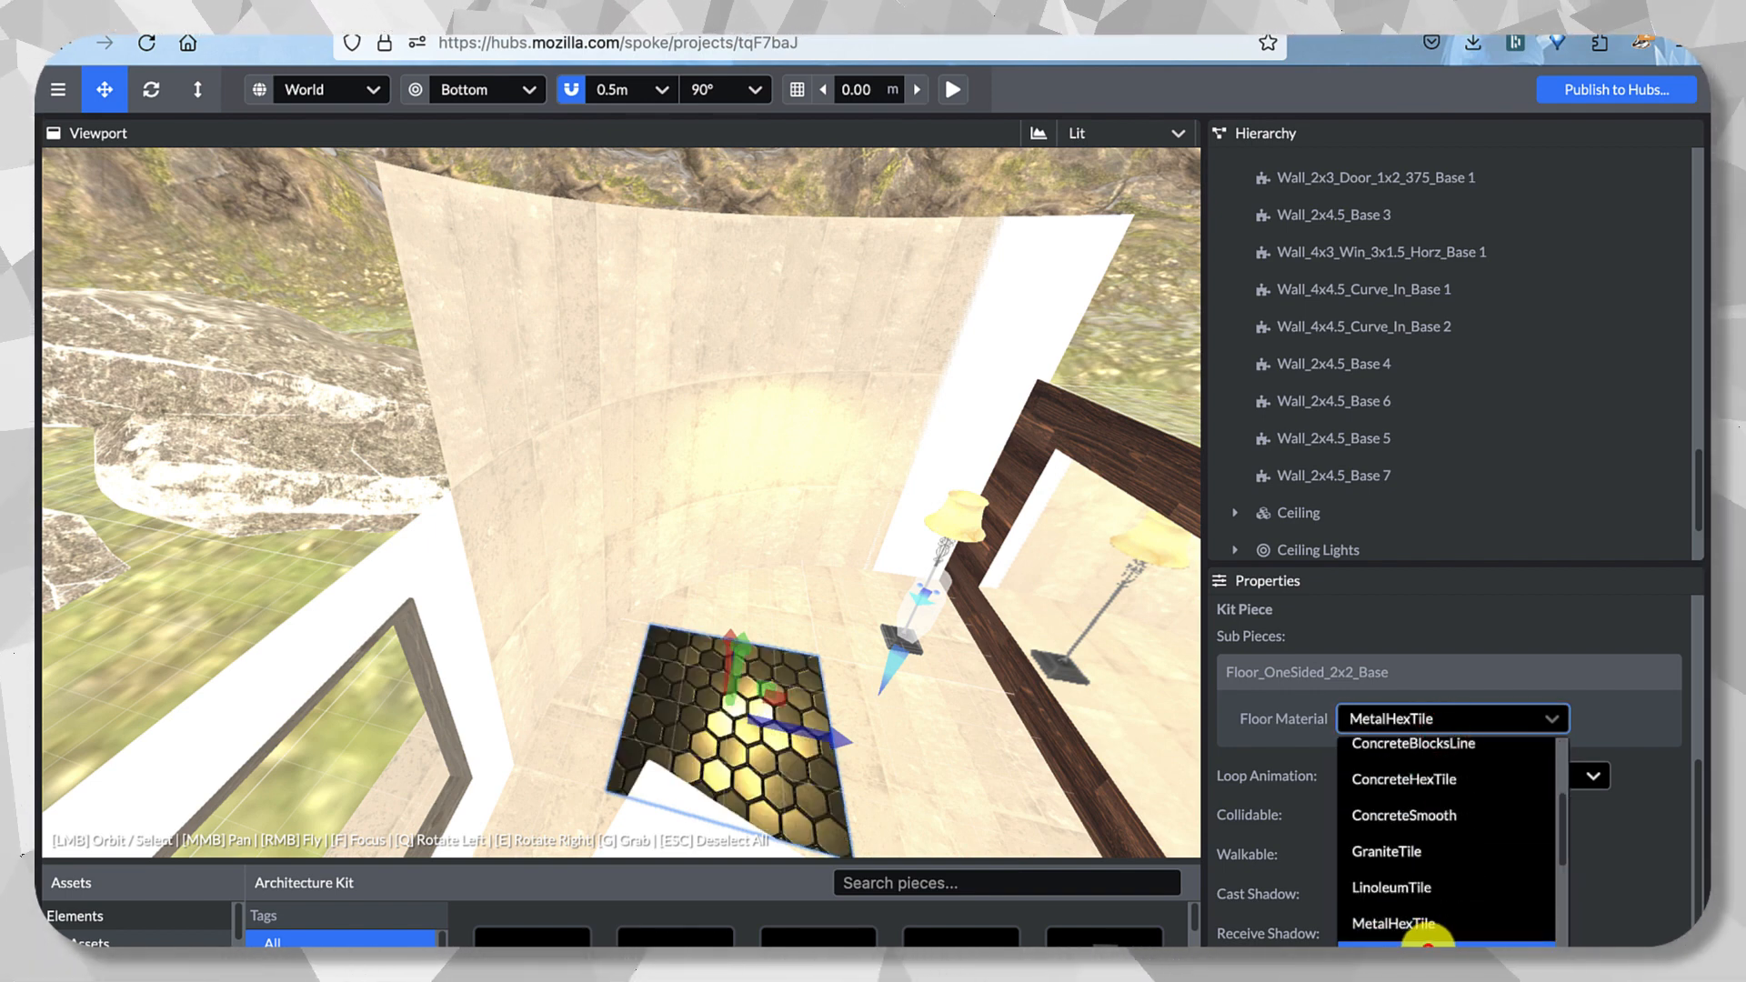
click(1428, 941)
click(1453, 720)
scroll(1455, 932, down, 8)
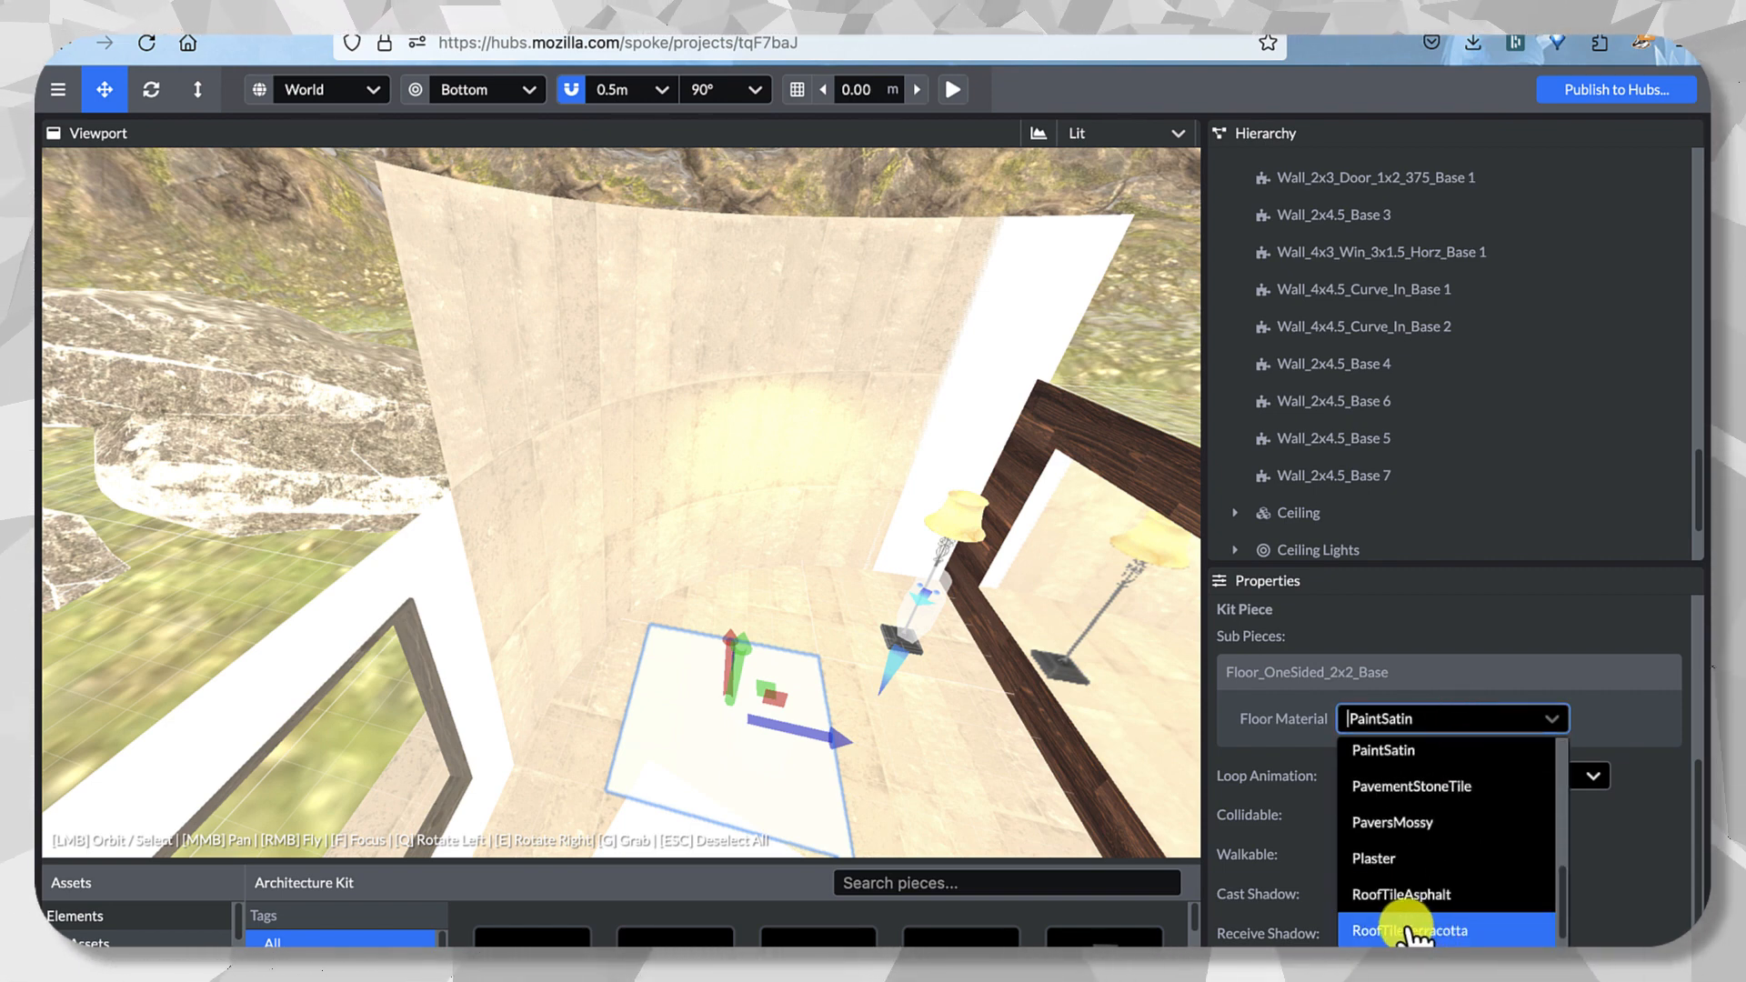
click(1412, 964)
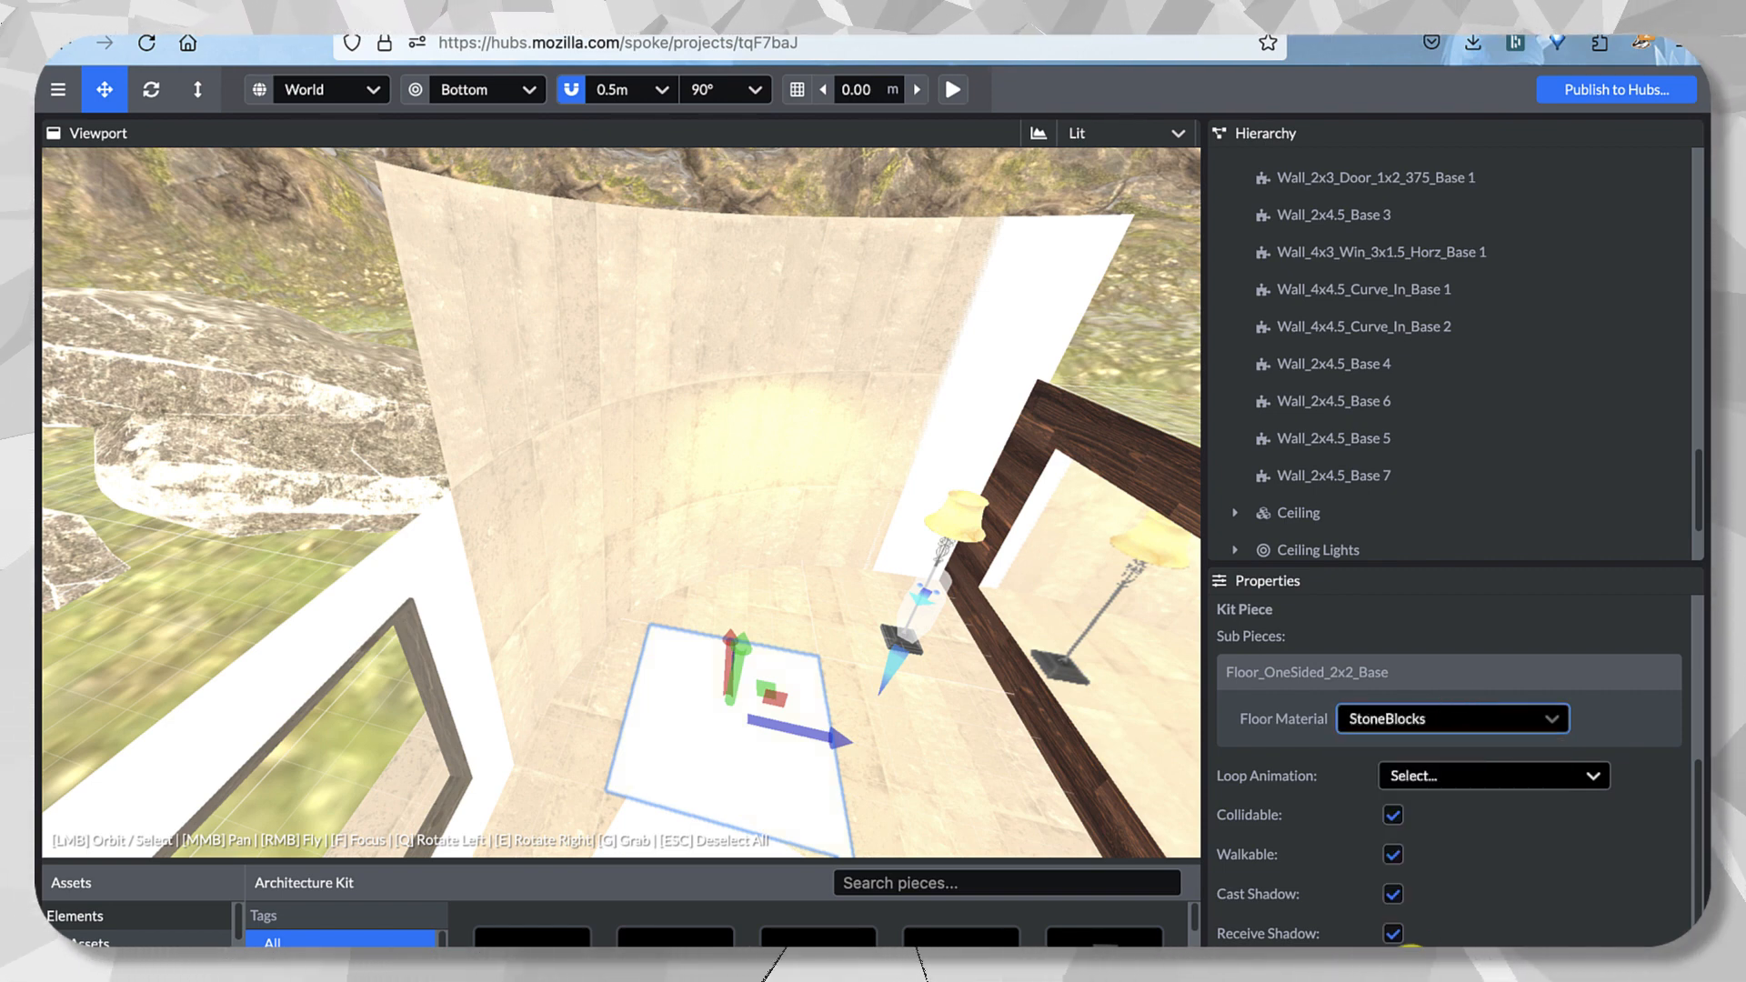
Try TerazzoFieryTile as the 2x2 floor piece's material and close the material options.
click(1460, 723)
scroll(1460, 919, down, 8)
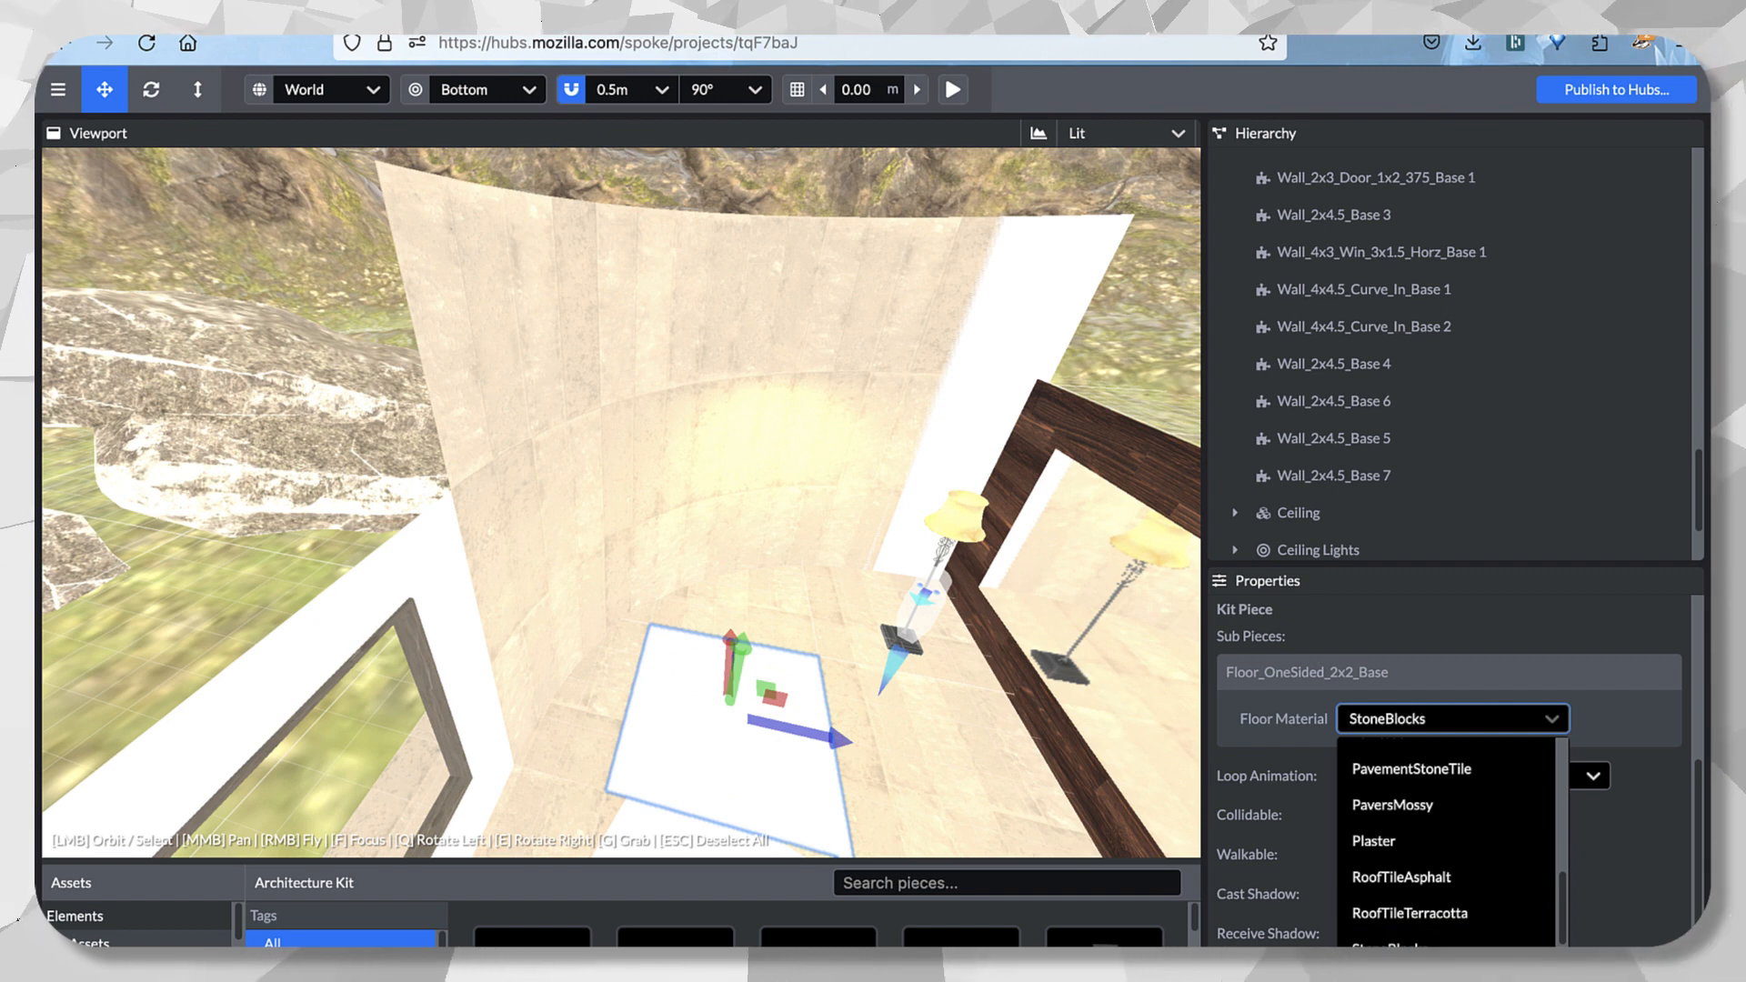
click(1419, 979)
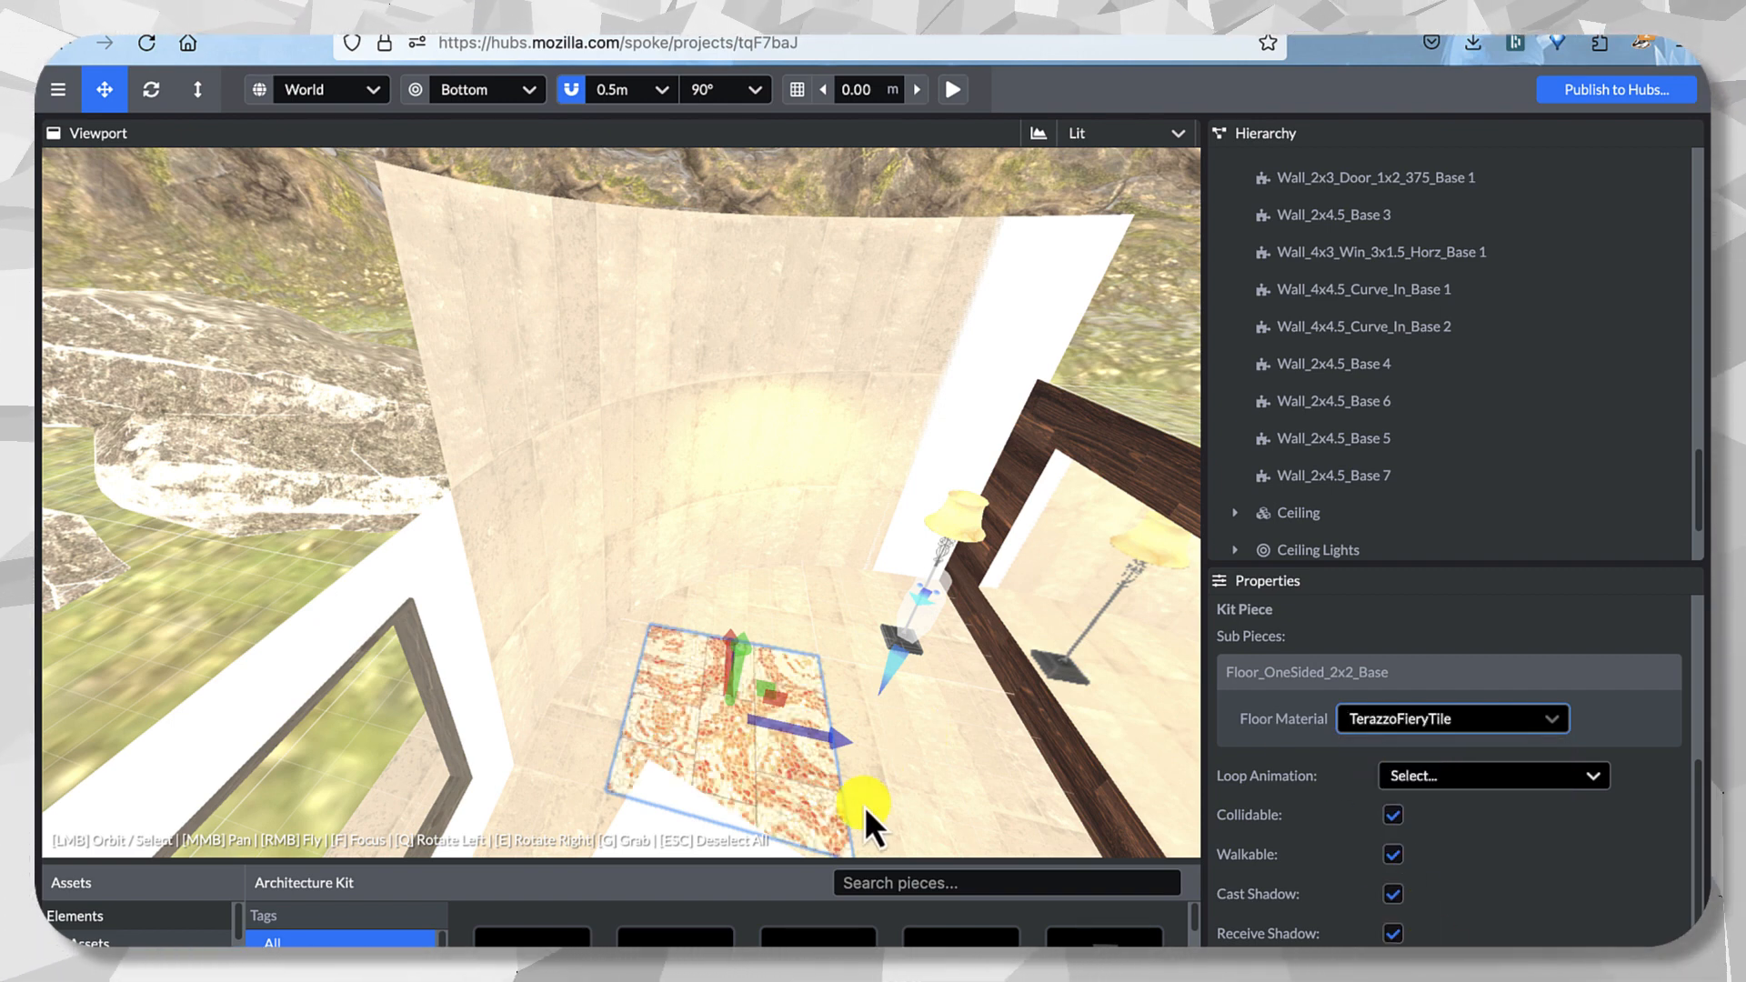
click(1460, 723)
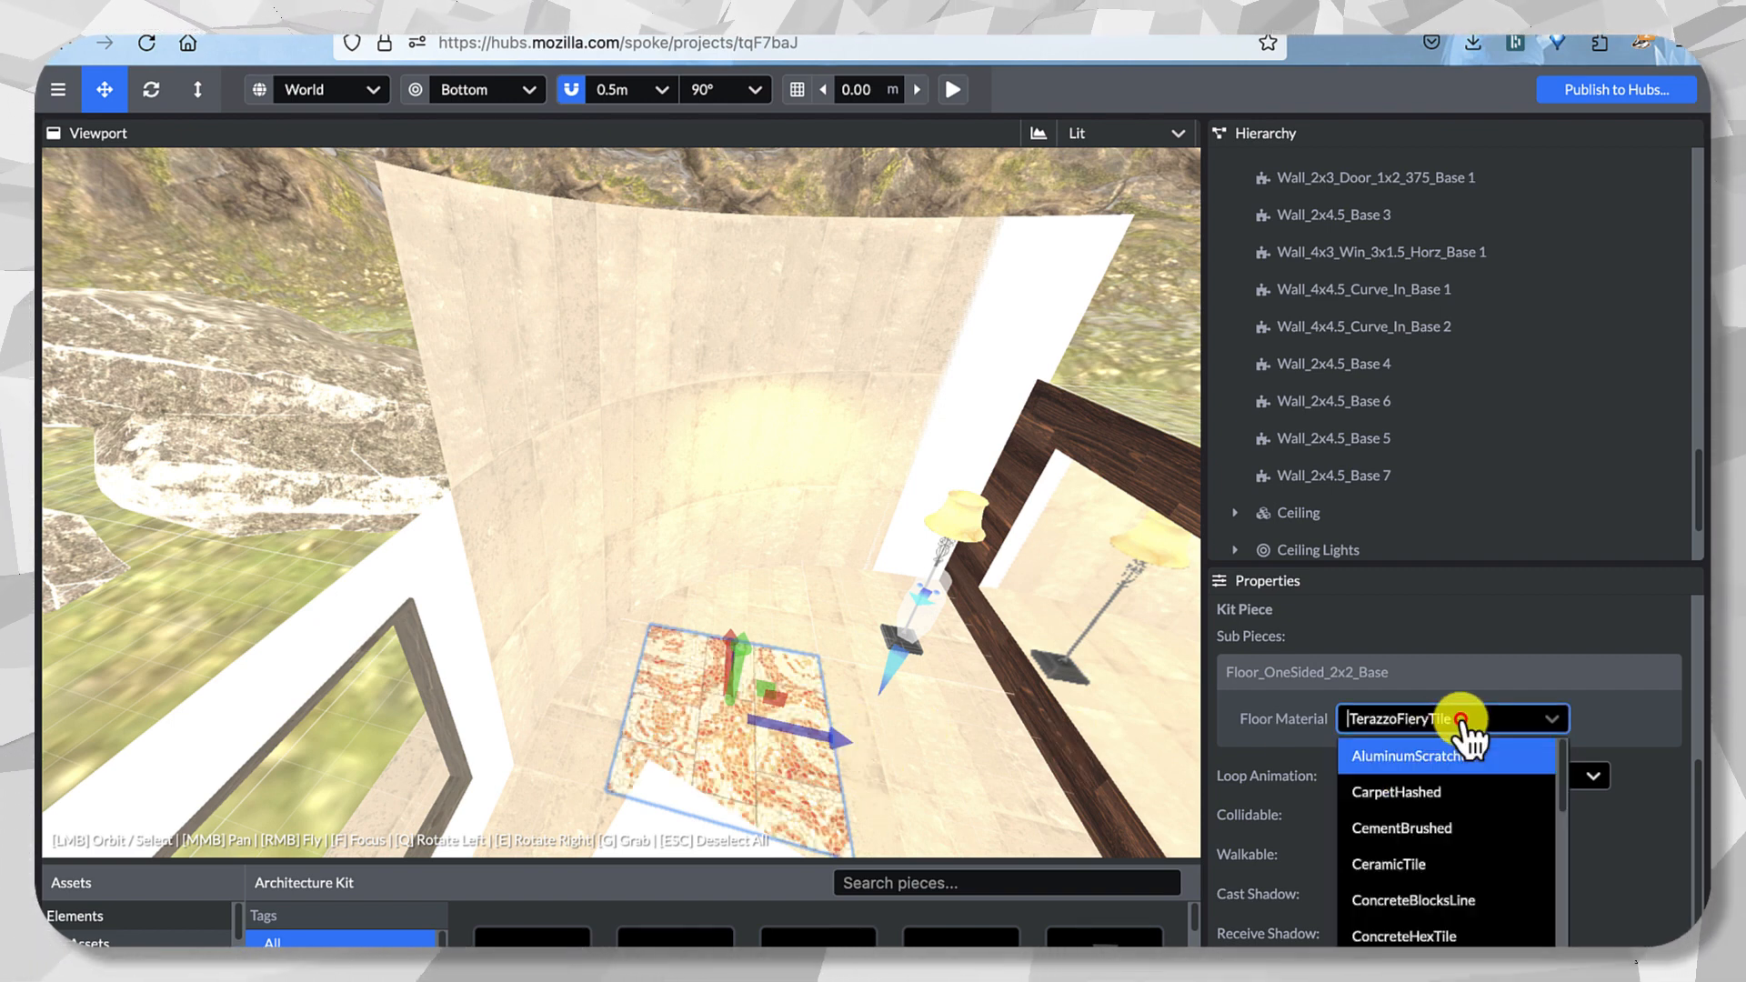
click(1613, 897)
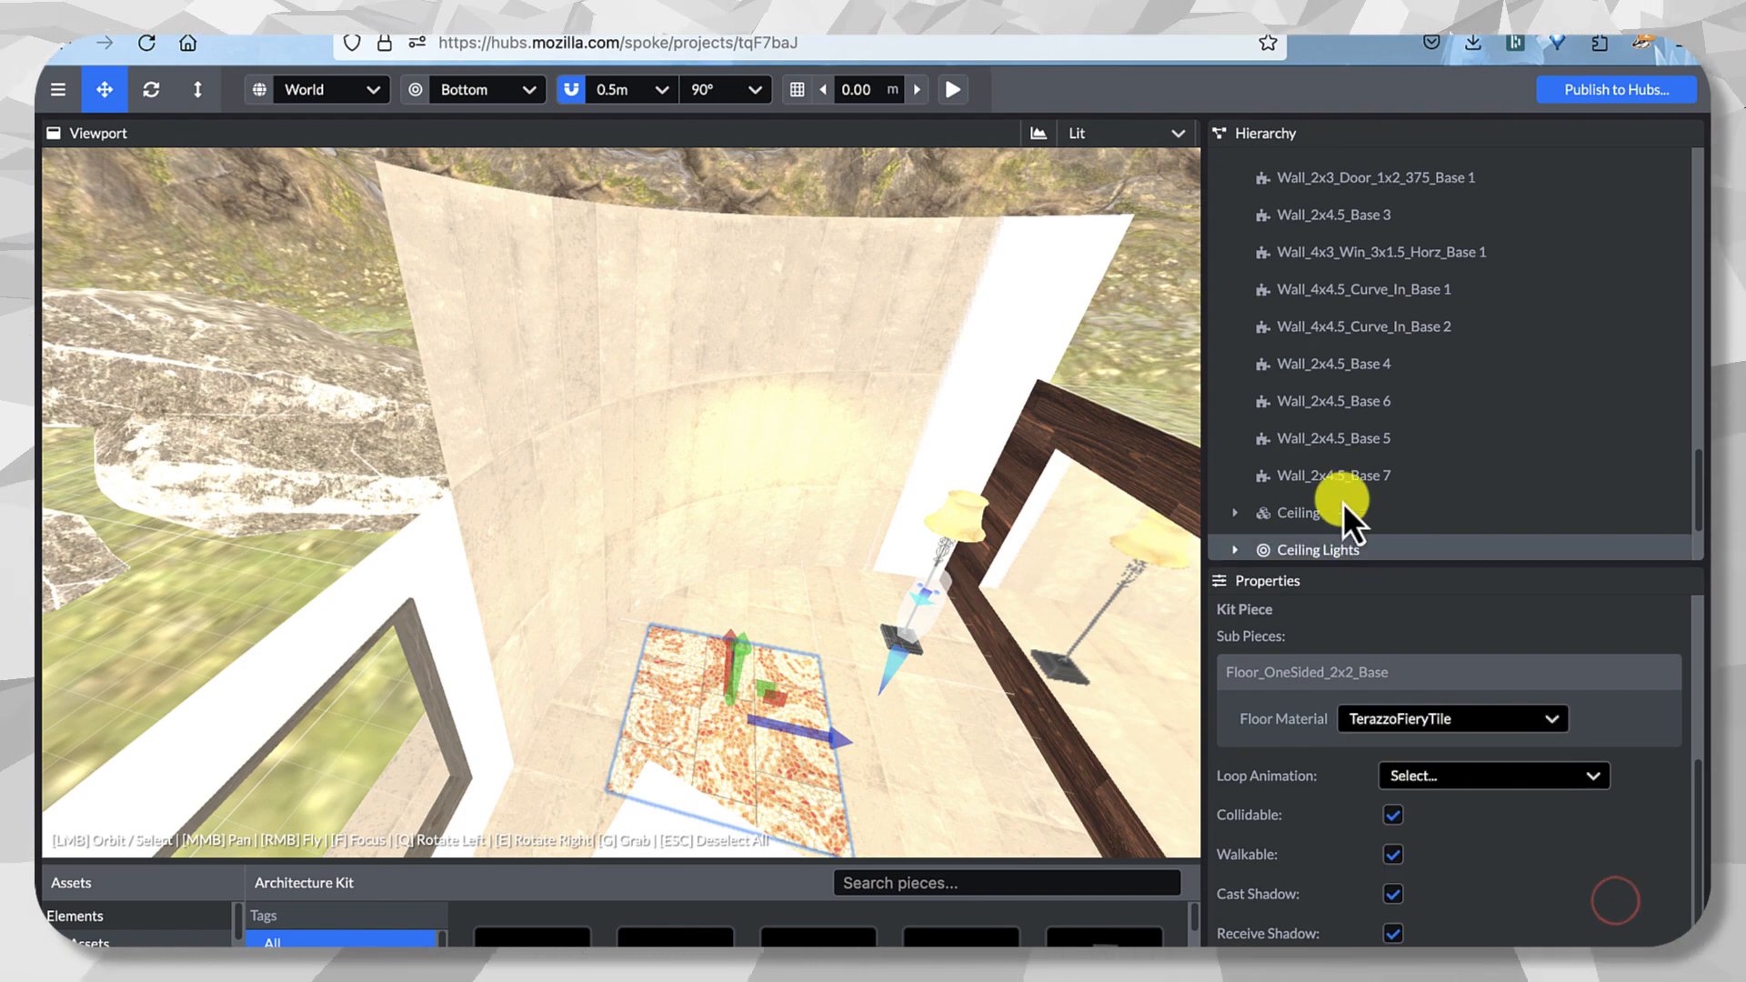
Collapse the Walls group and select the 2x2 floor pieces Base 44, 43, 18, 17, 16 and 14.
scroll(1301, 400, up, 5)
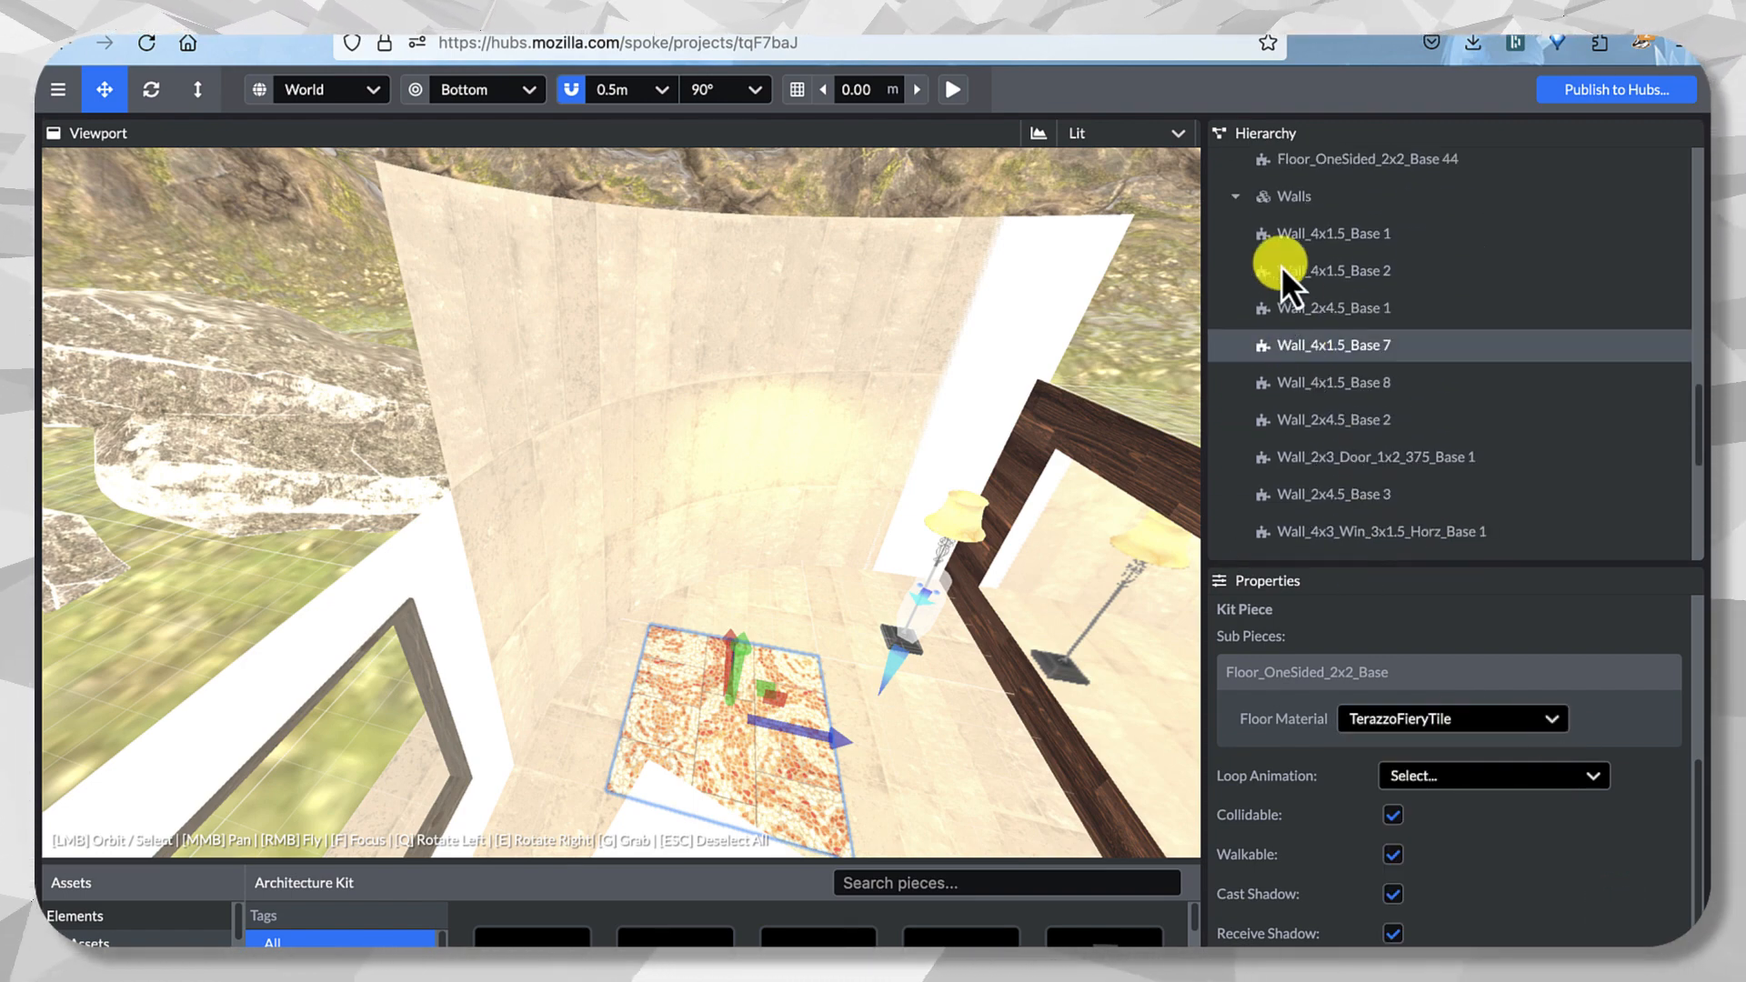
click(1236, 198)
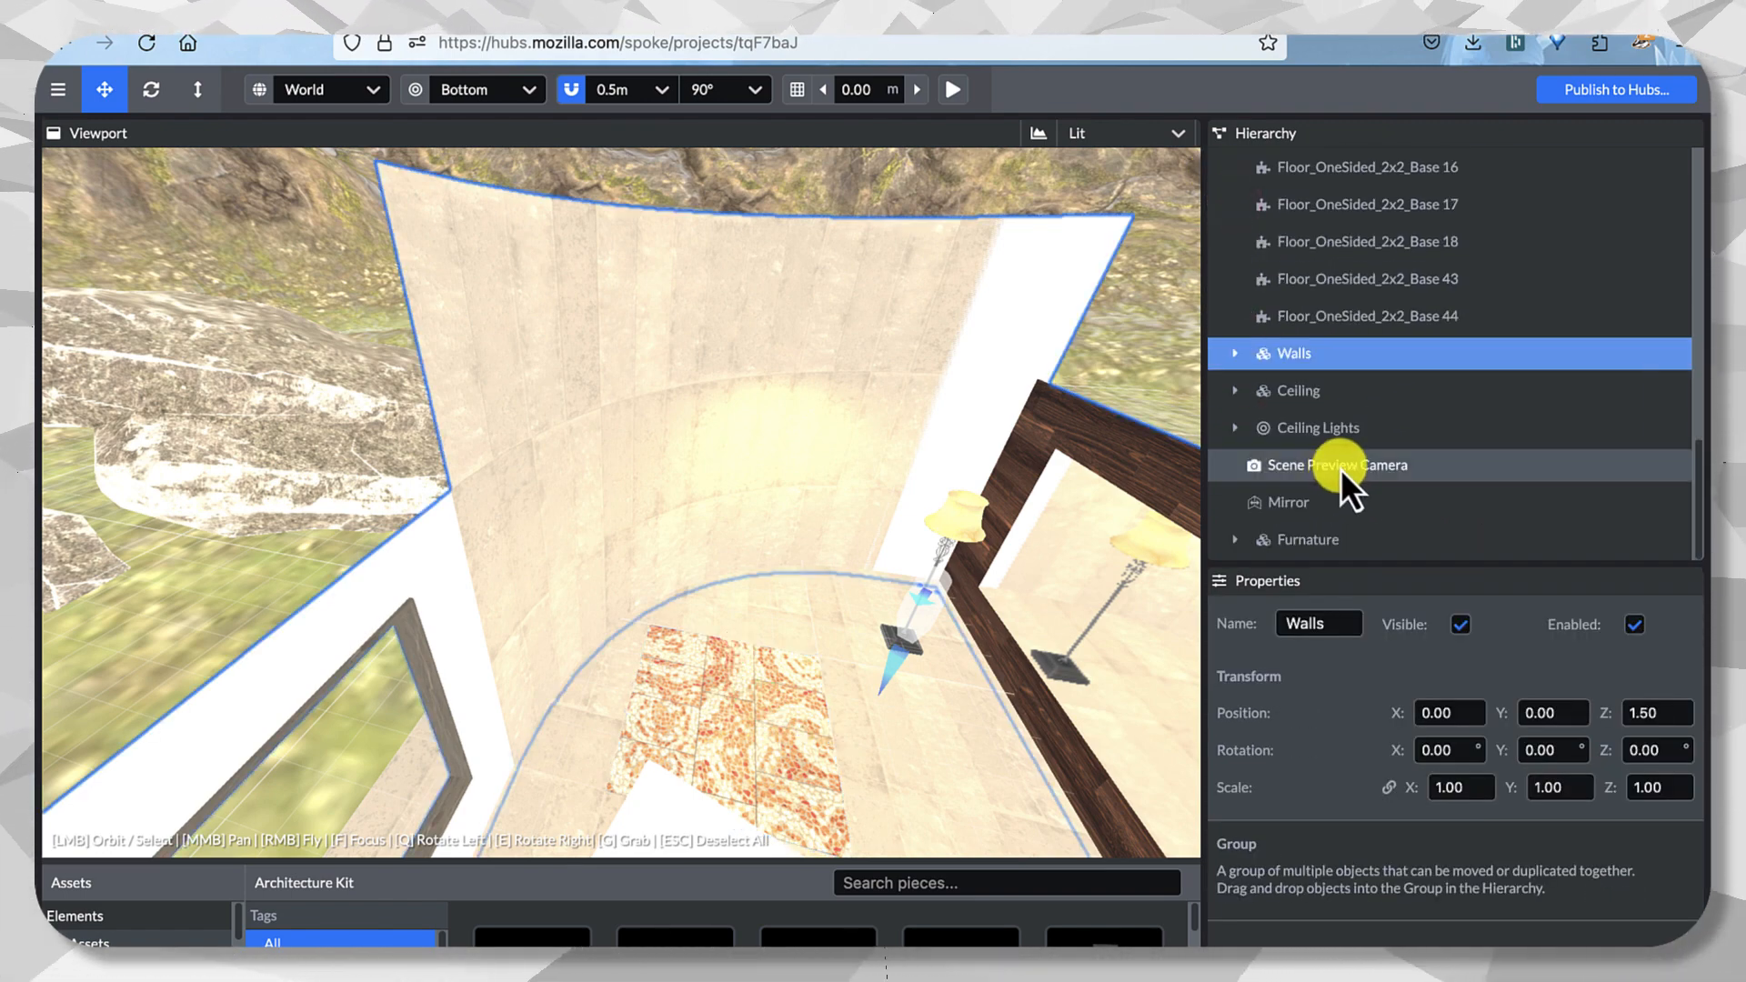
click(1334, 320)
scroll(1310, 346, up, 1)
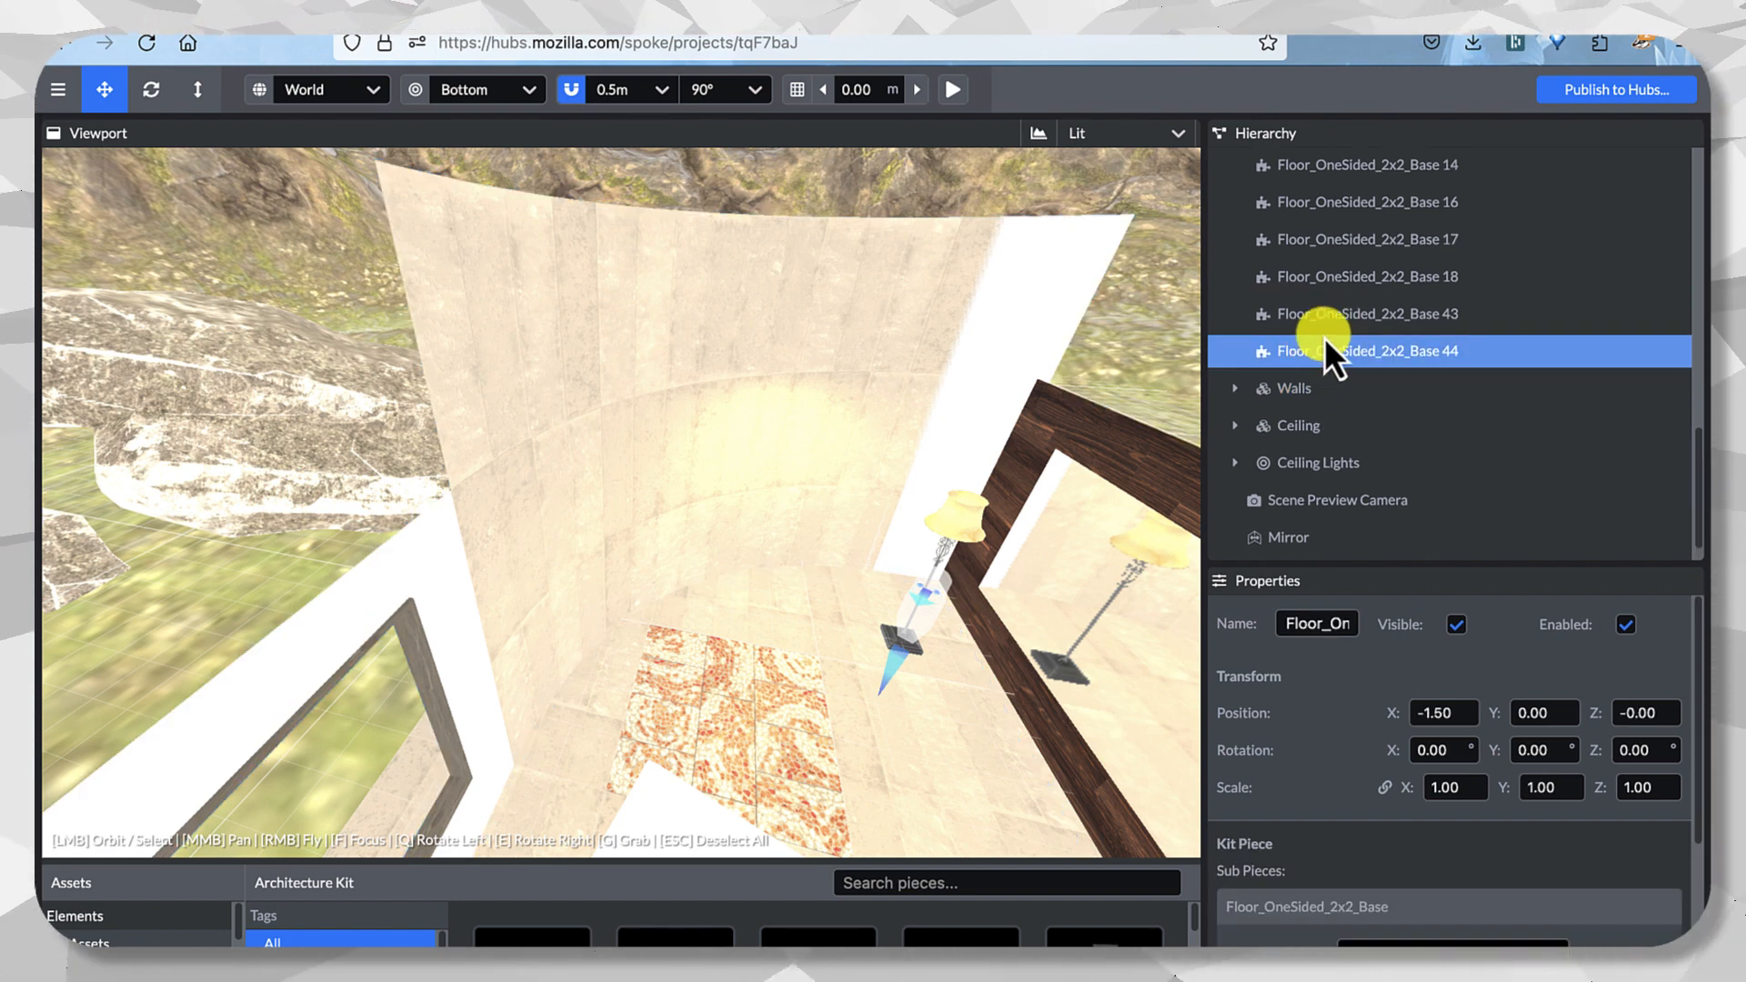
shift+click(1340, 318)
shift+click(1348, 288)
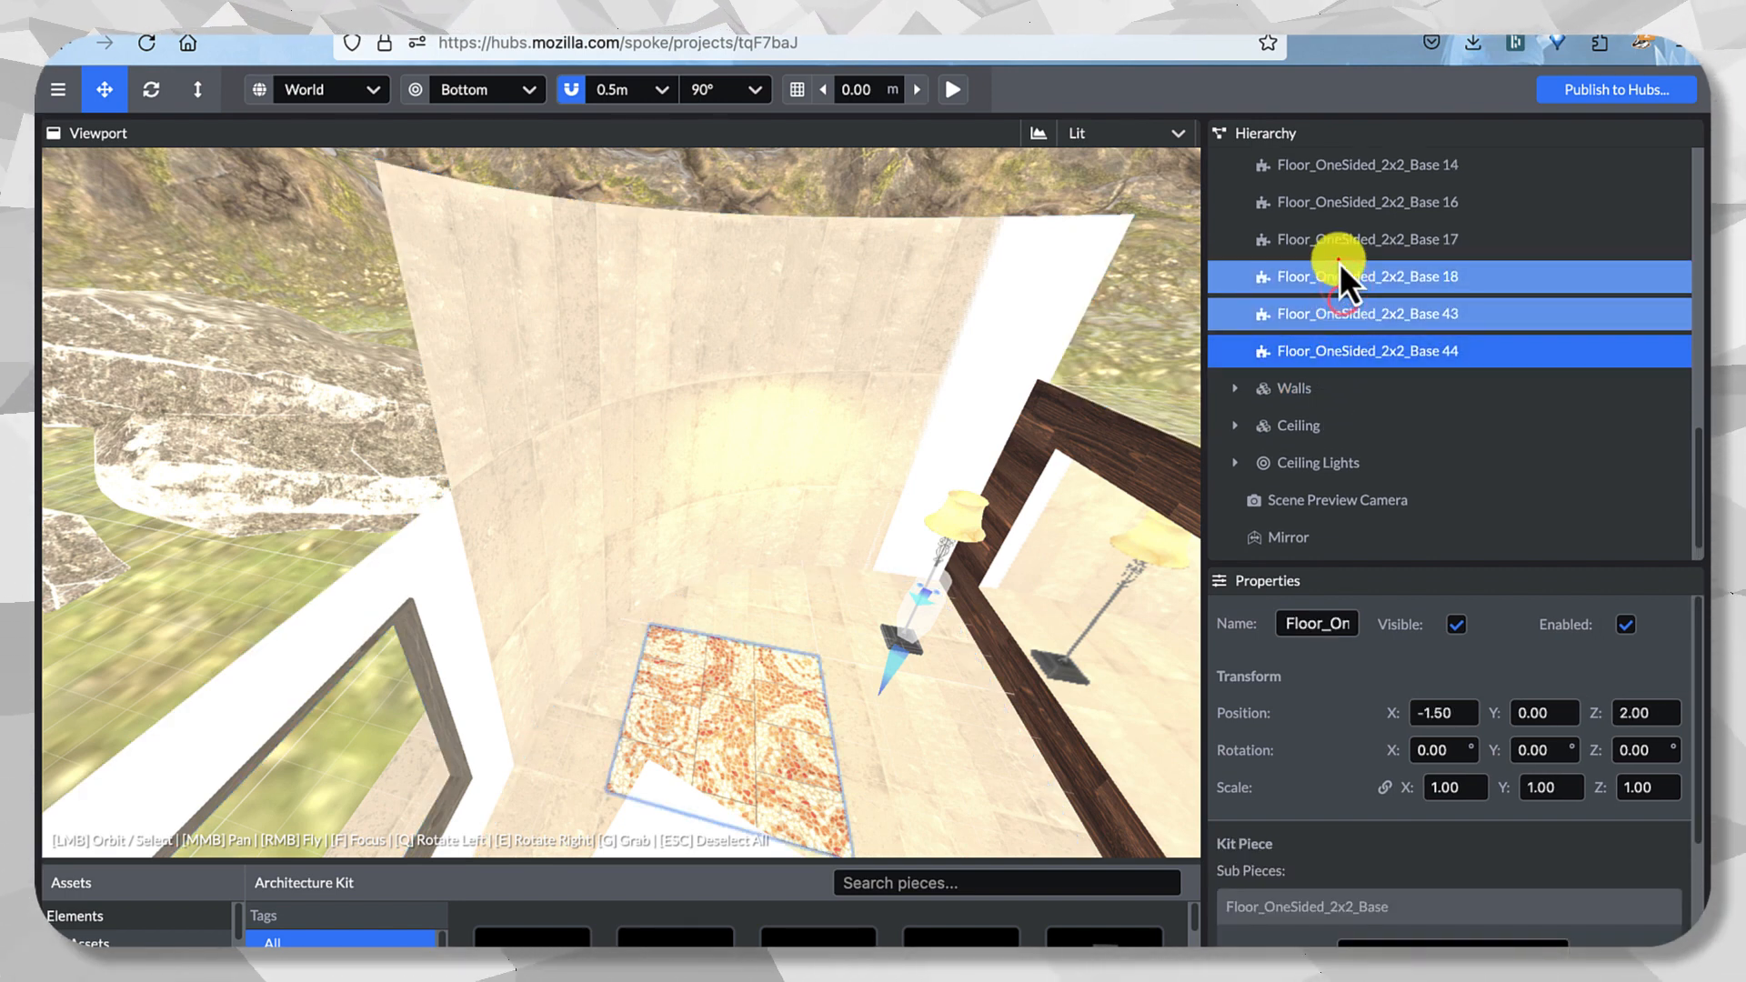
shift+click(1342, 242)
shift+click(1334, 198)
shift+click(1335, 175)
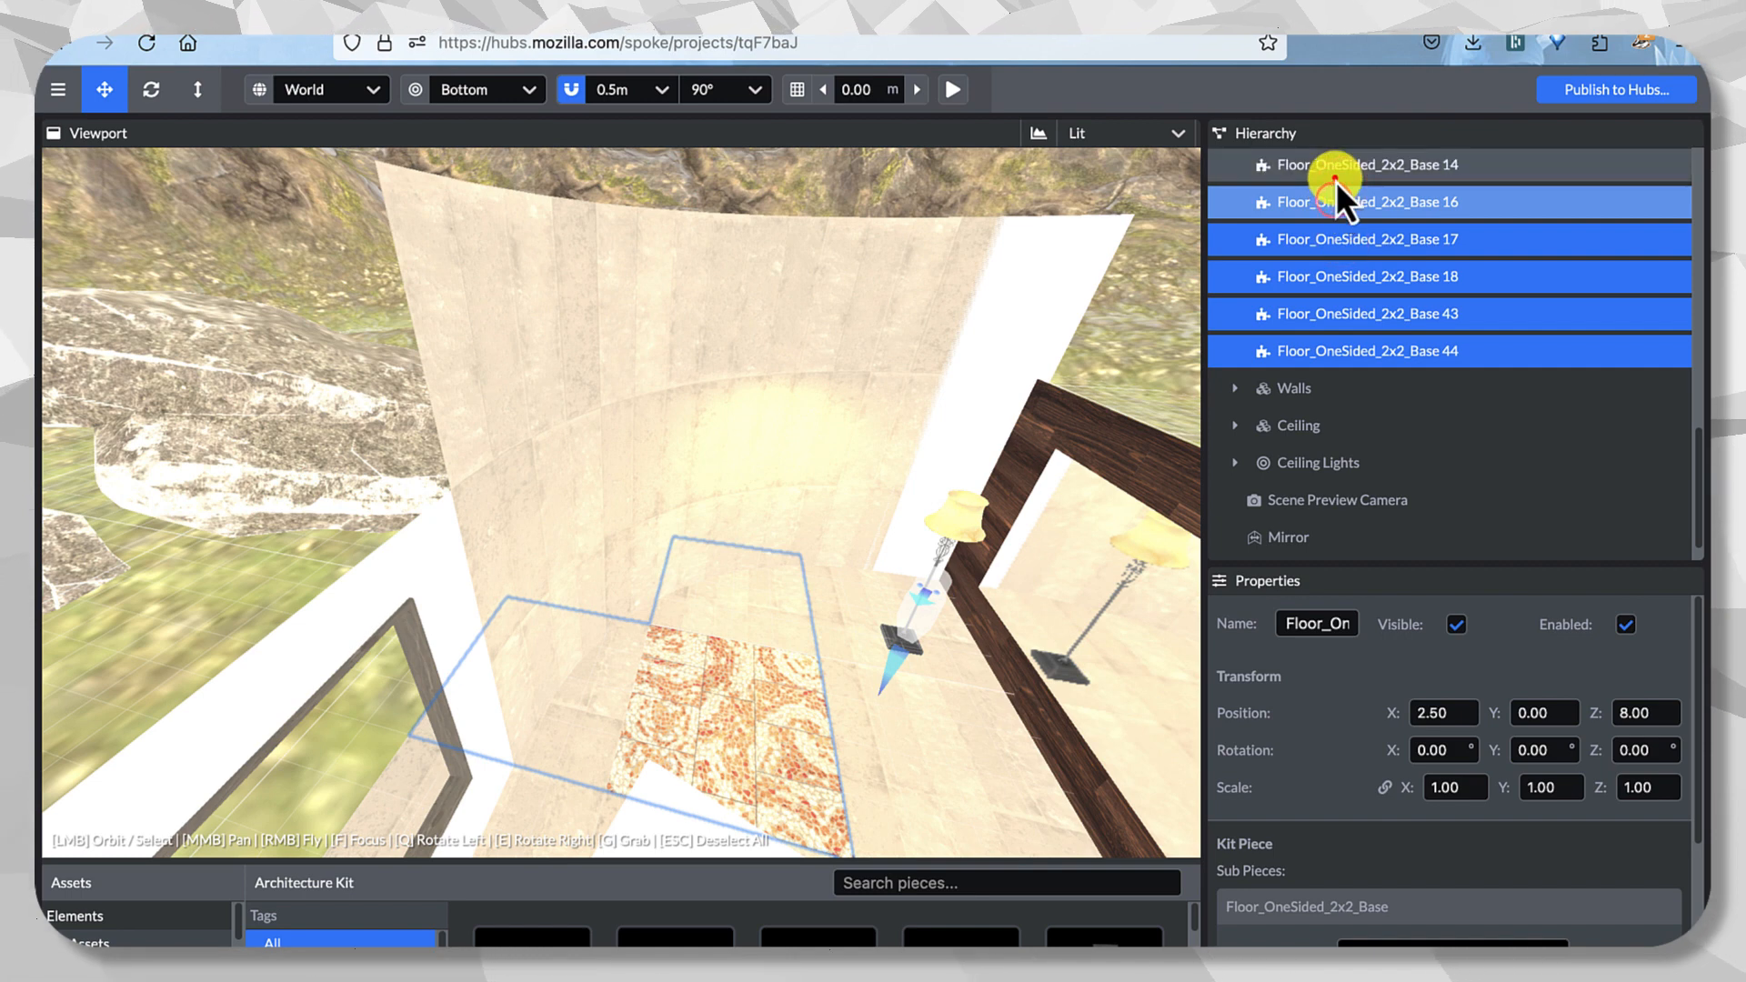
Add the 2x2 floor pieces Base 3, 1, 15, 13, 12, 11 and 10 to the selection.
scroll(1317, 319, up, 5)
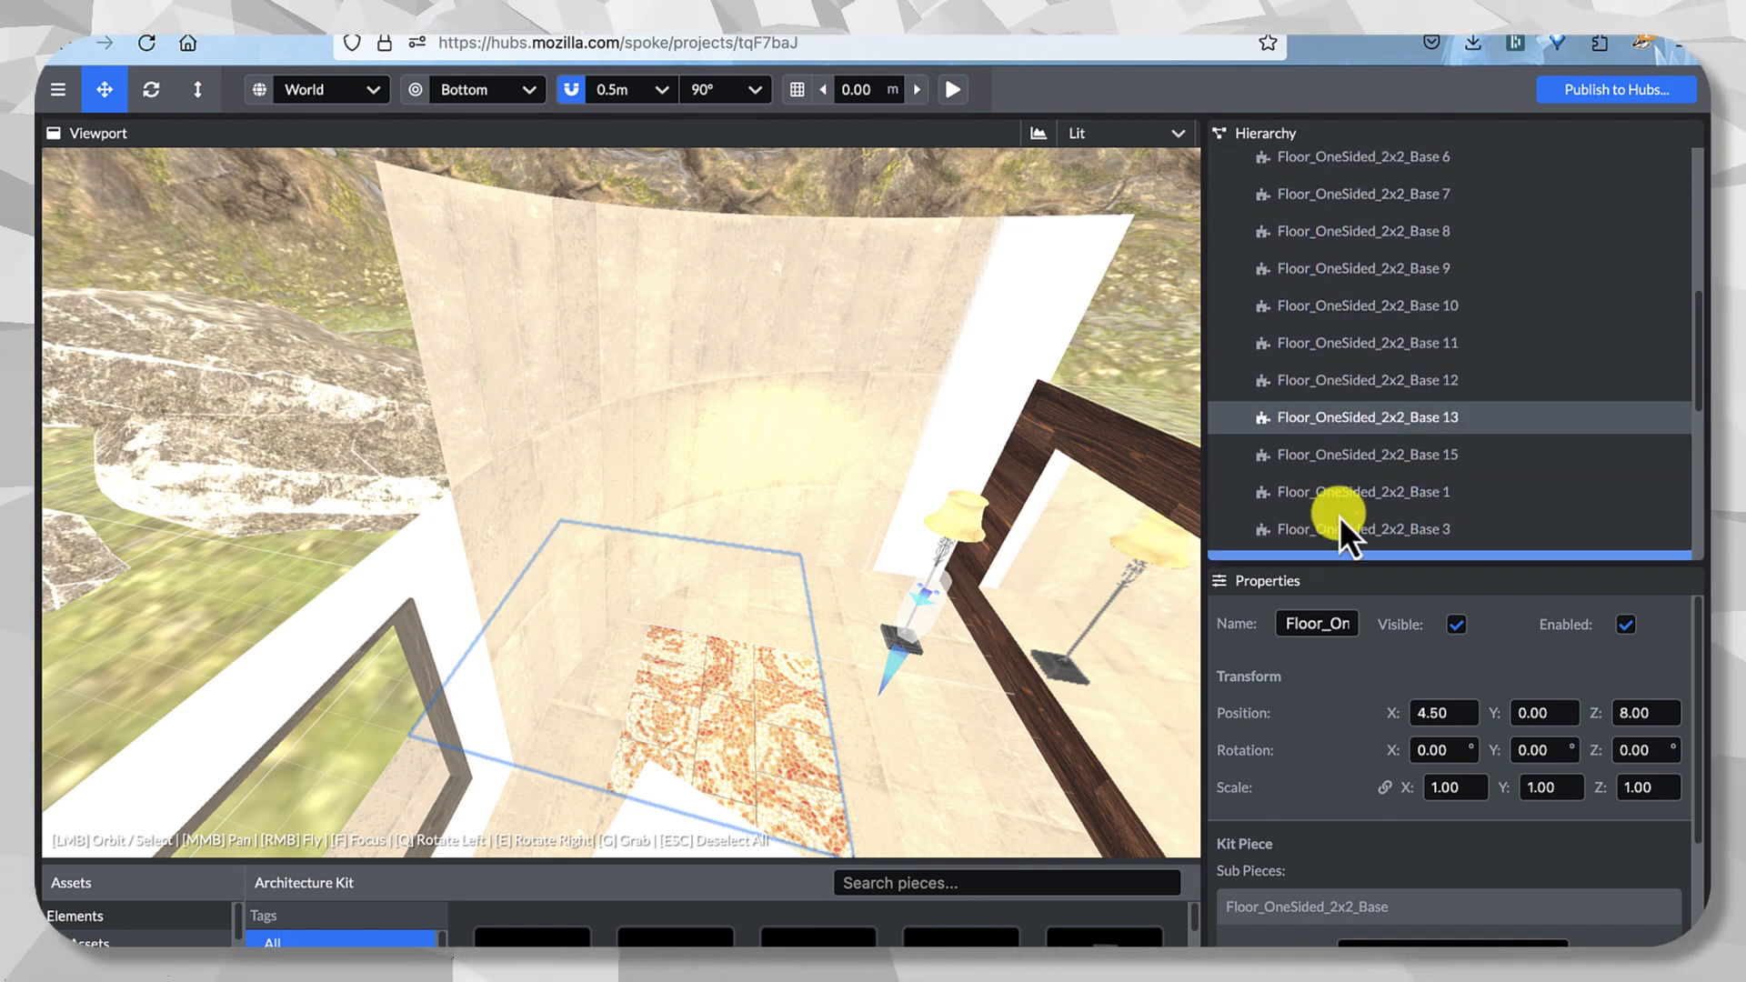
scroll(1341, 516, down, 2)
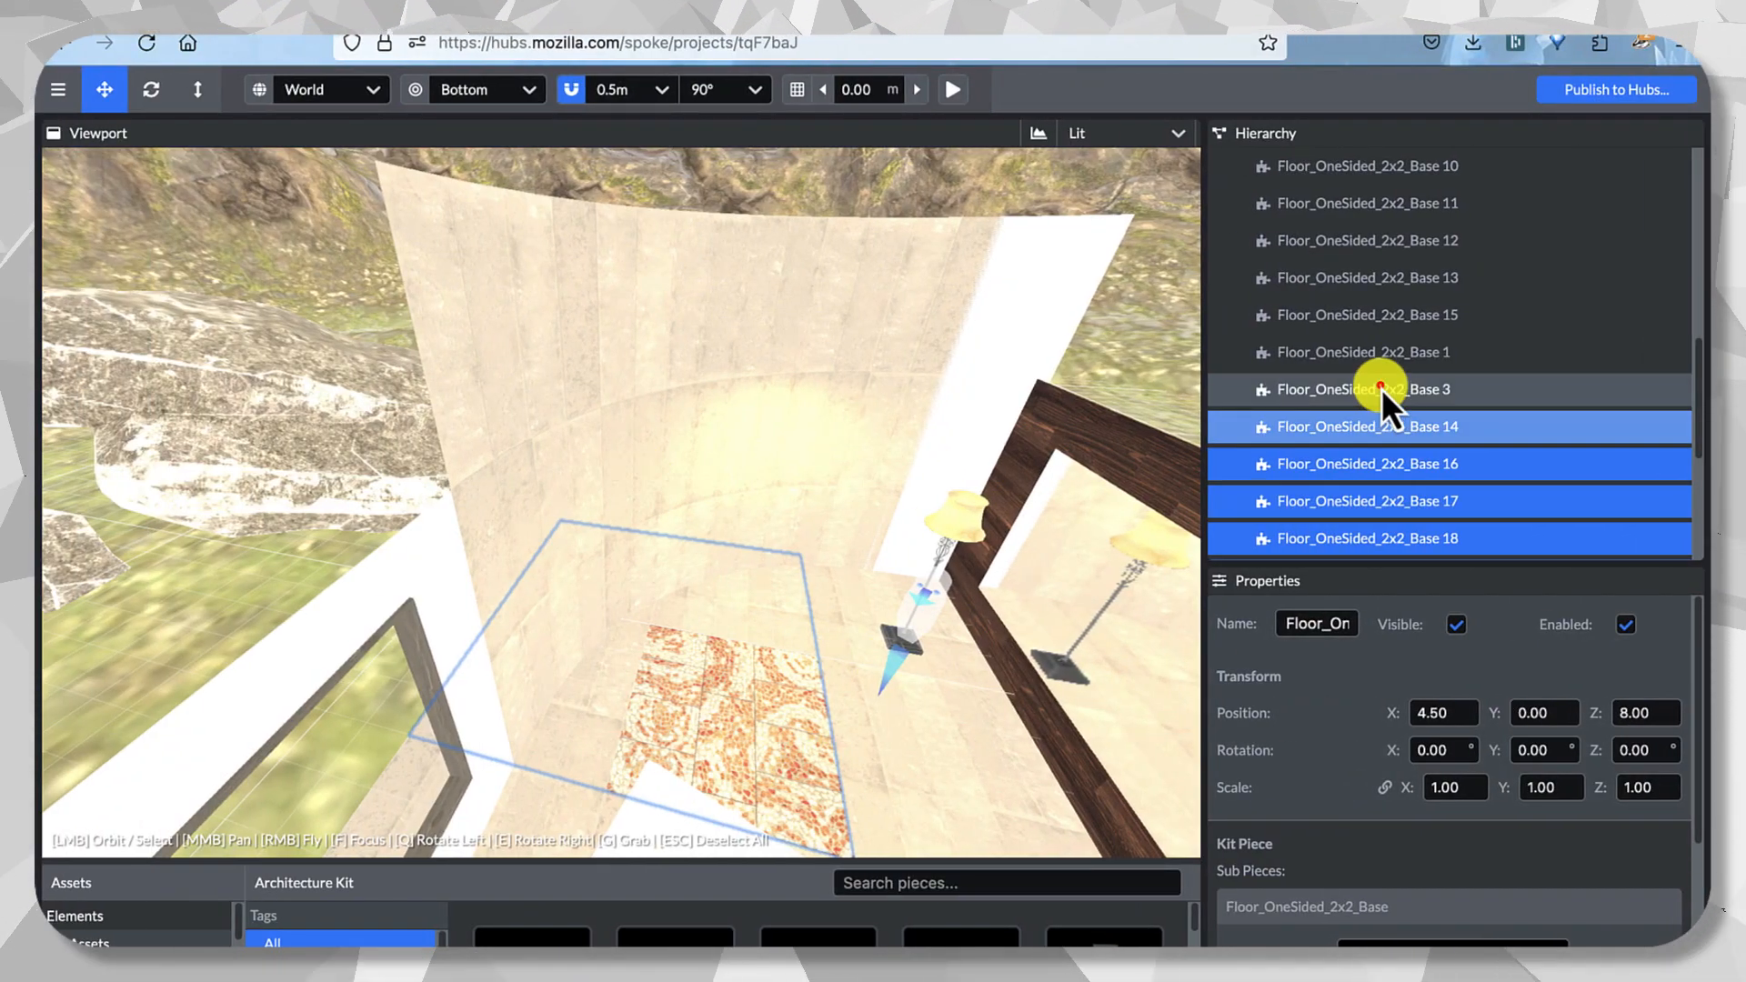
shift+click(1383, 389)
shift+click(1388, 352)
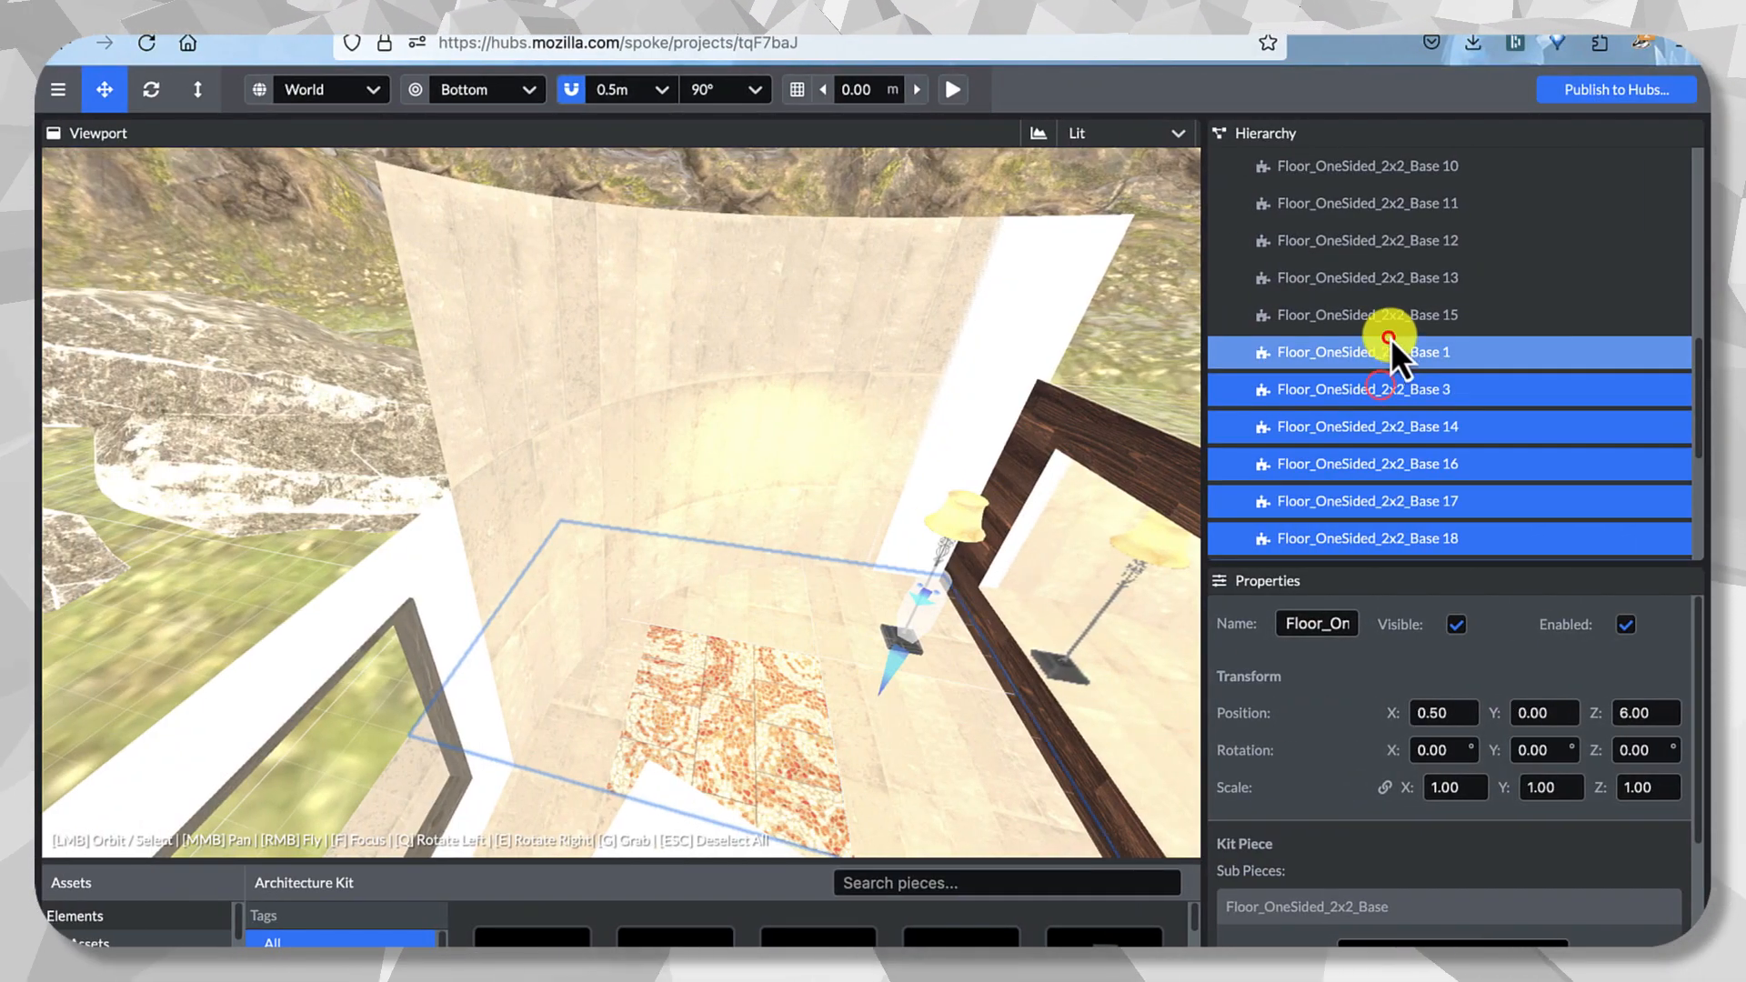
shift+click(1396, 324)
shift+click(1424, 277)
shift+click(1435, 248)
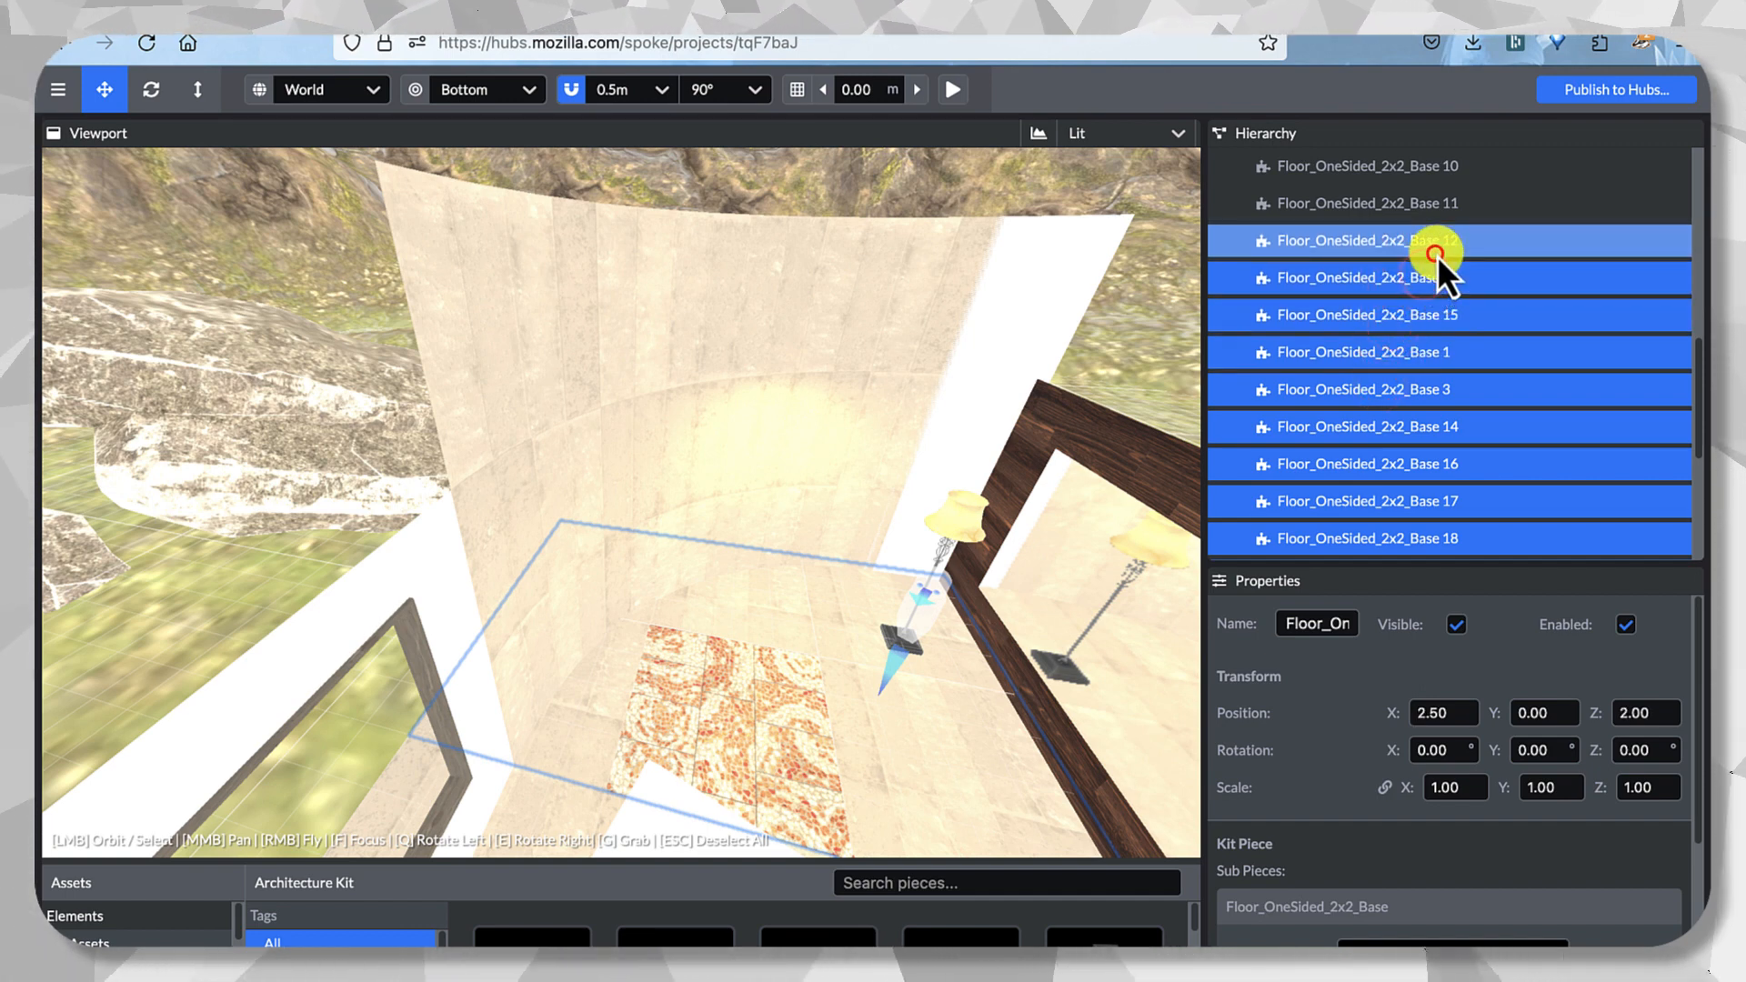
shift+click(1448, 200)
shift+click(1439, 168)
Extend the selection with the remaining 2x2 floor pieces, Base 9, 8, 7, 6, 5, 4 and 2.
scroll(1428, 332, up, 1)
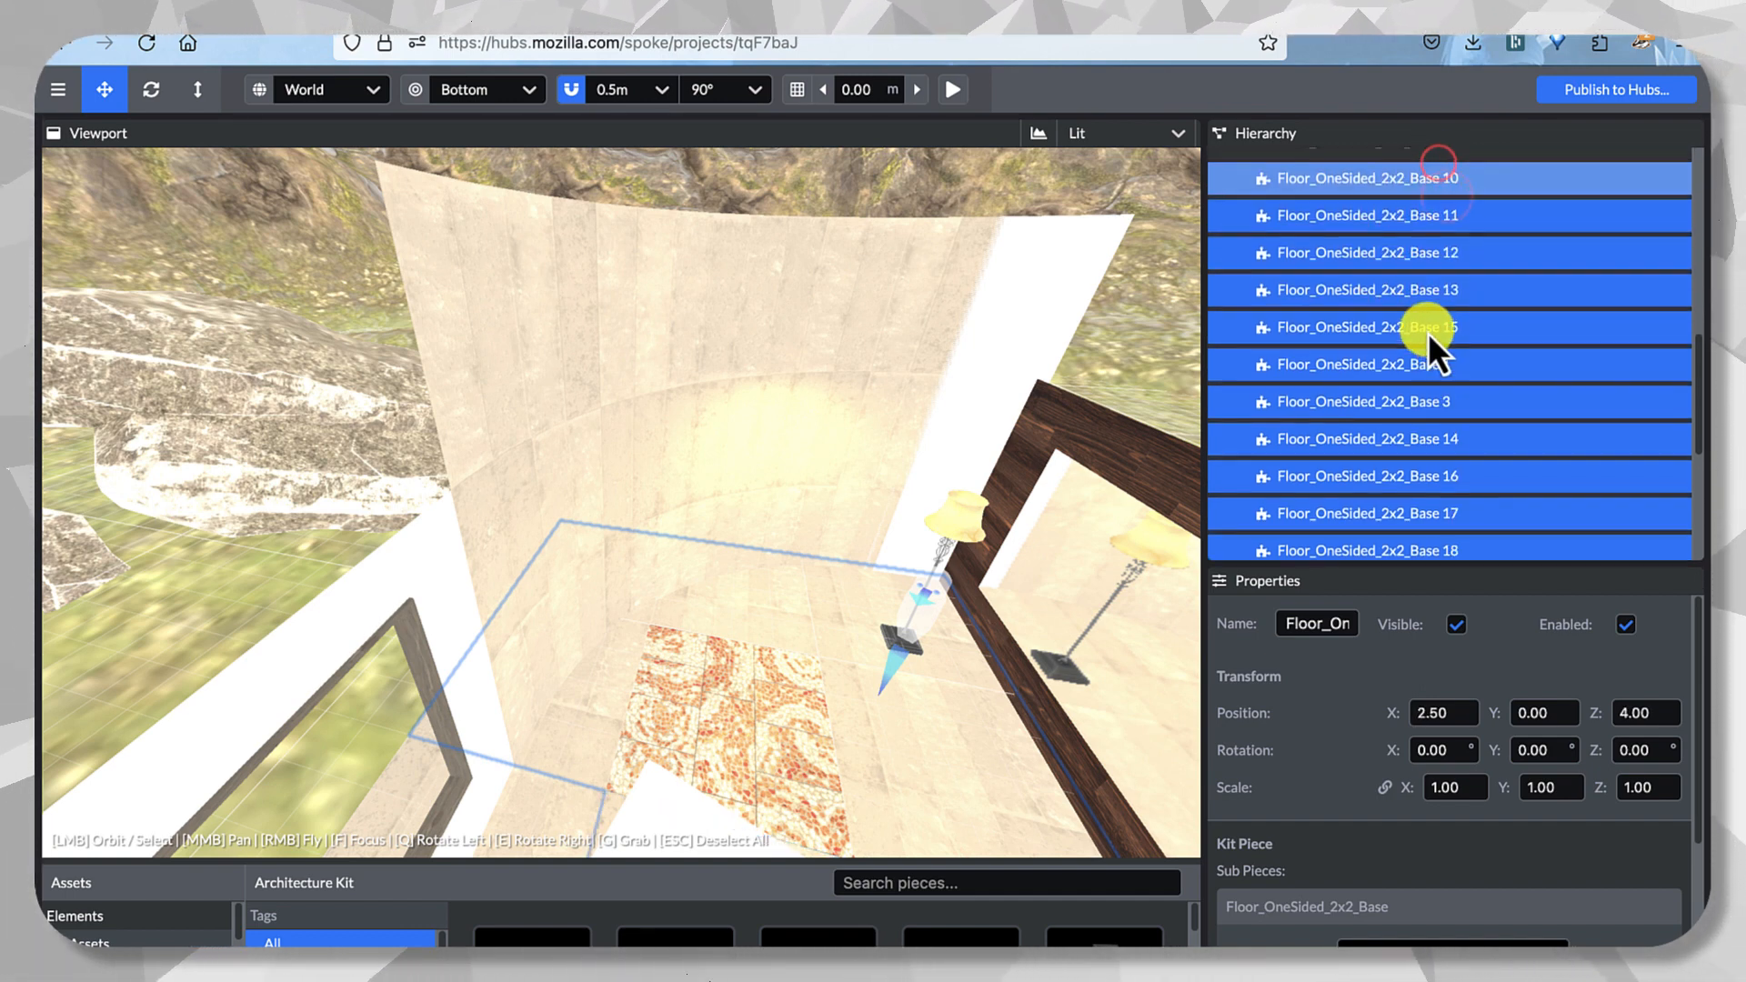
scroll(1428, 334, up, 2)
shift+click(1405, 254)
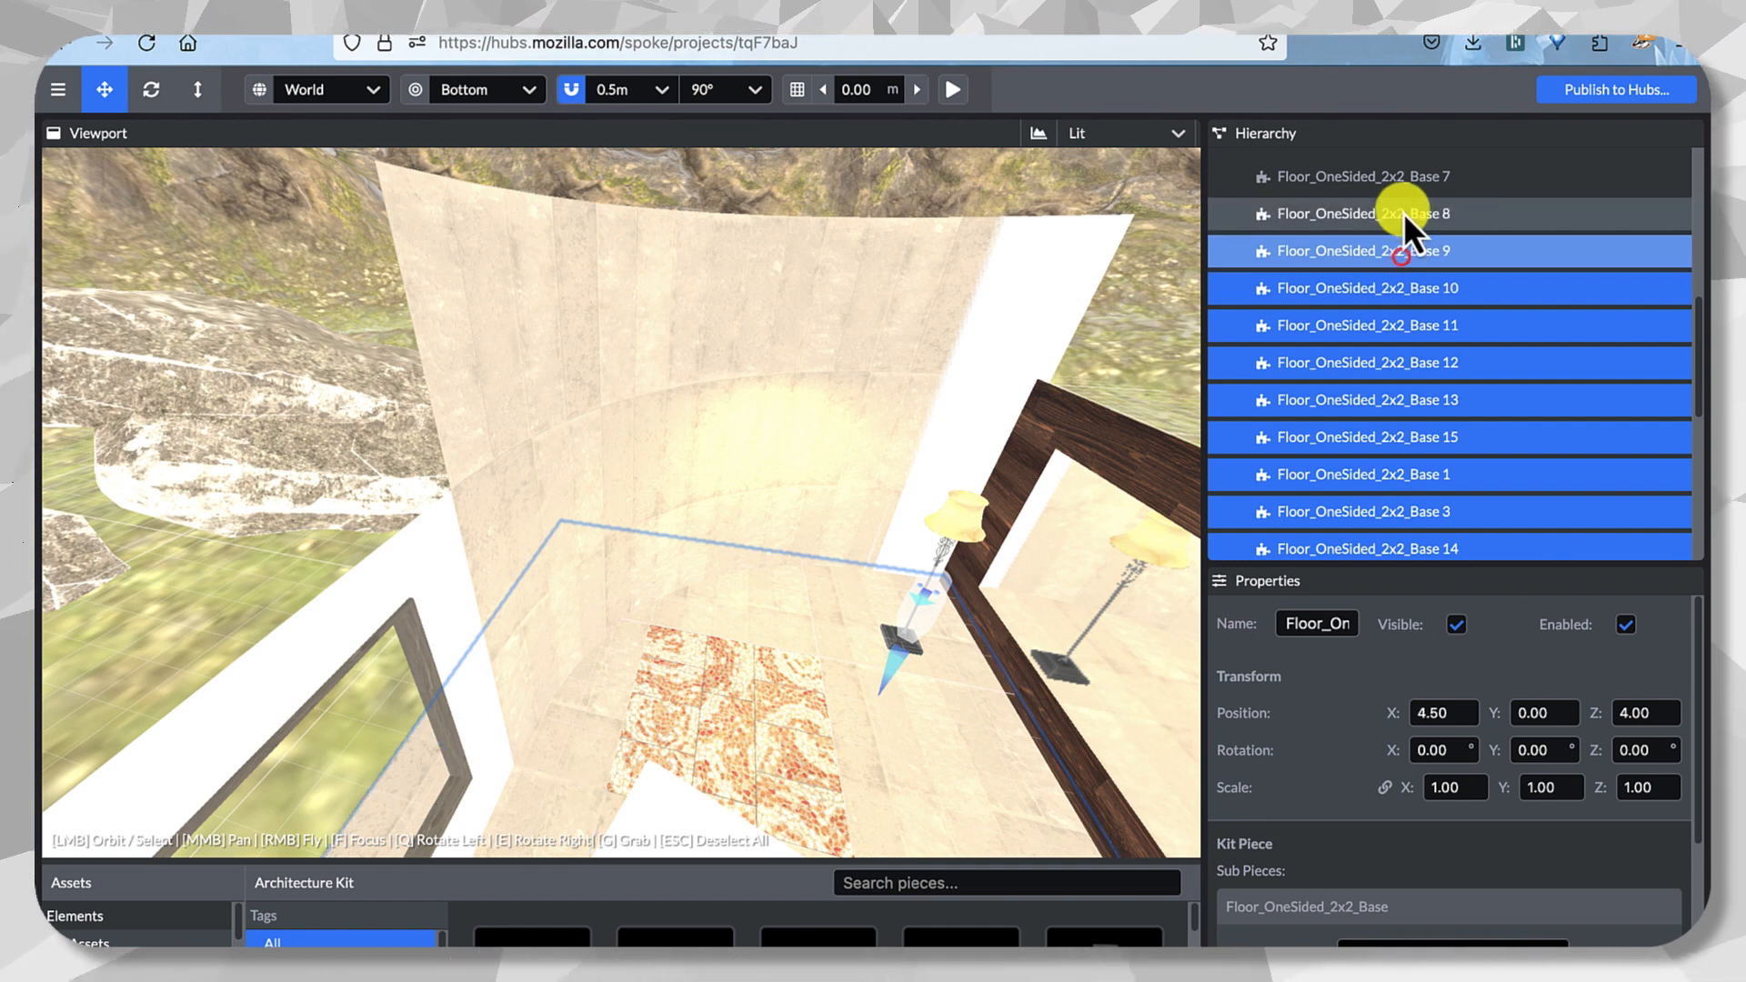
shift+click(1404, 213)
shift+click(1409, 186)
scroll(1394, 302, up, 5)
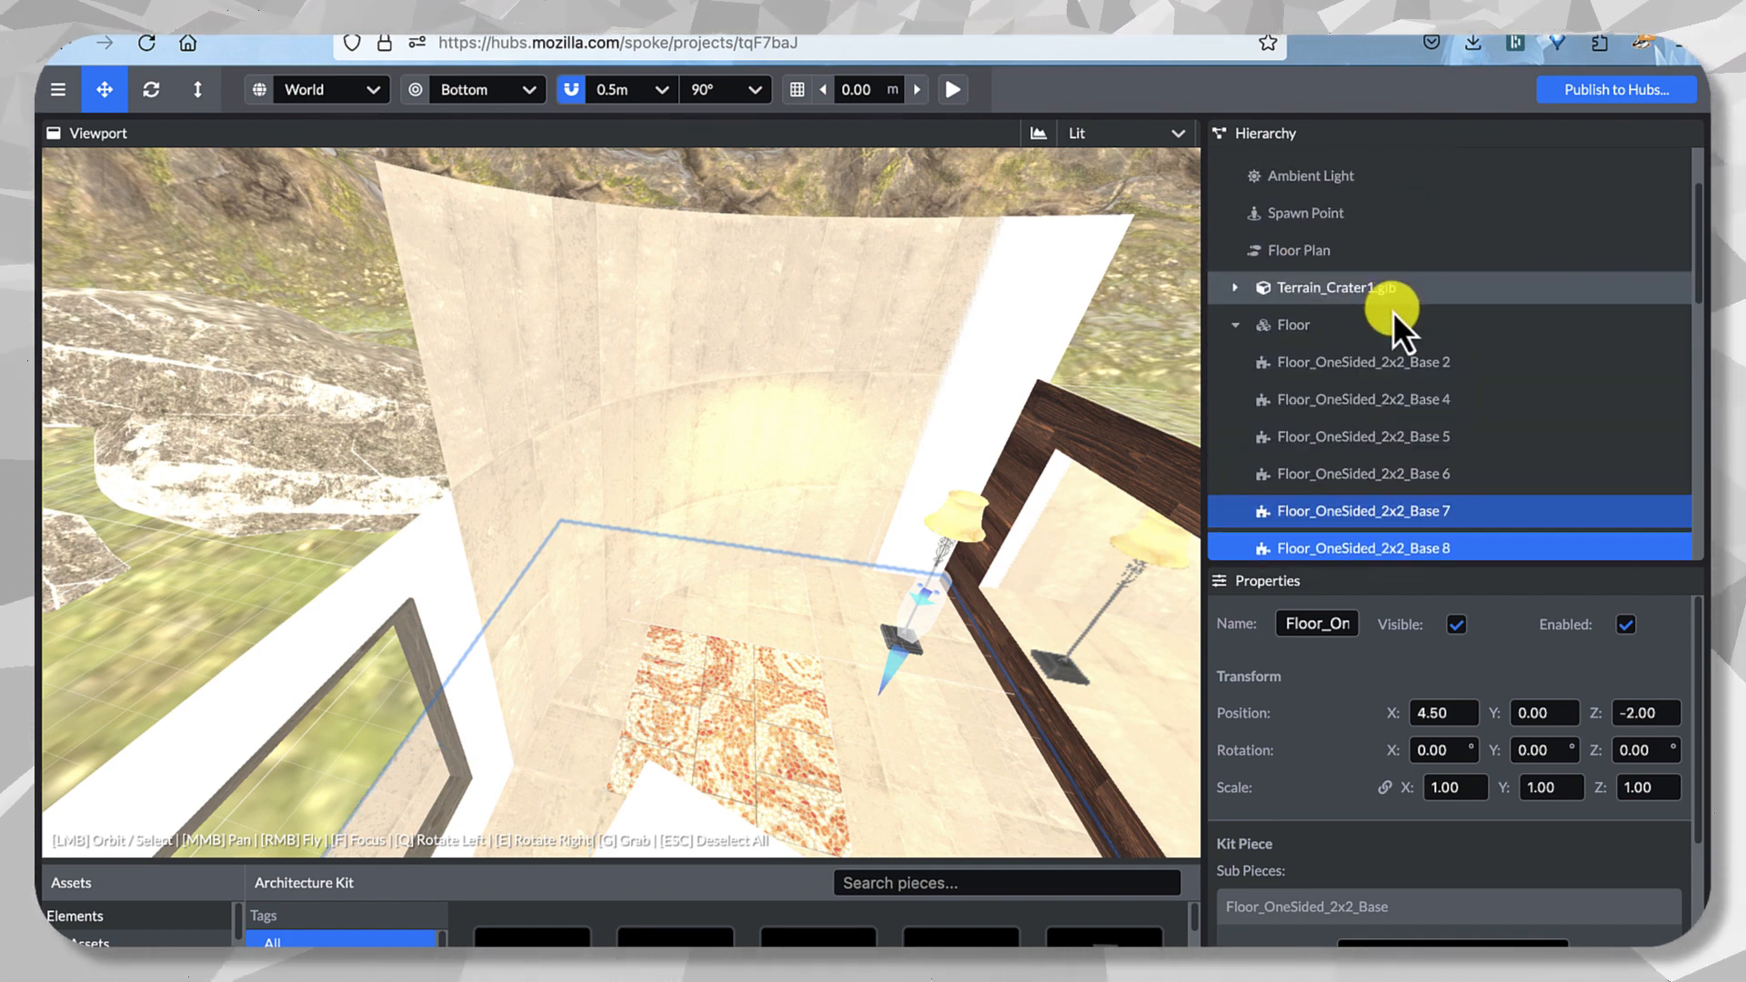
shift+click(1366, 466)
shift+click(1374, 441)
shift+click(1397, 400)
shift+click(1408, 364)
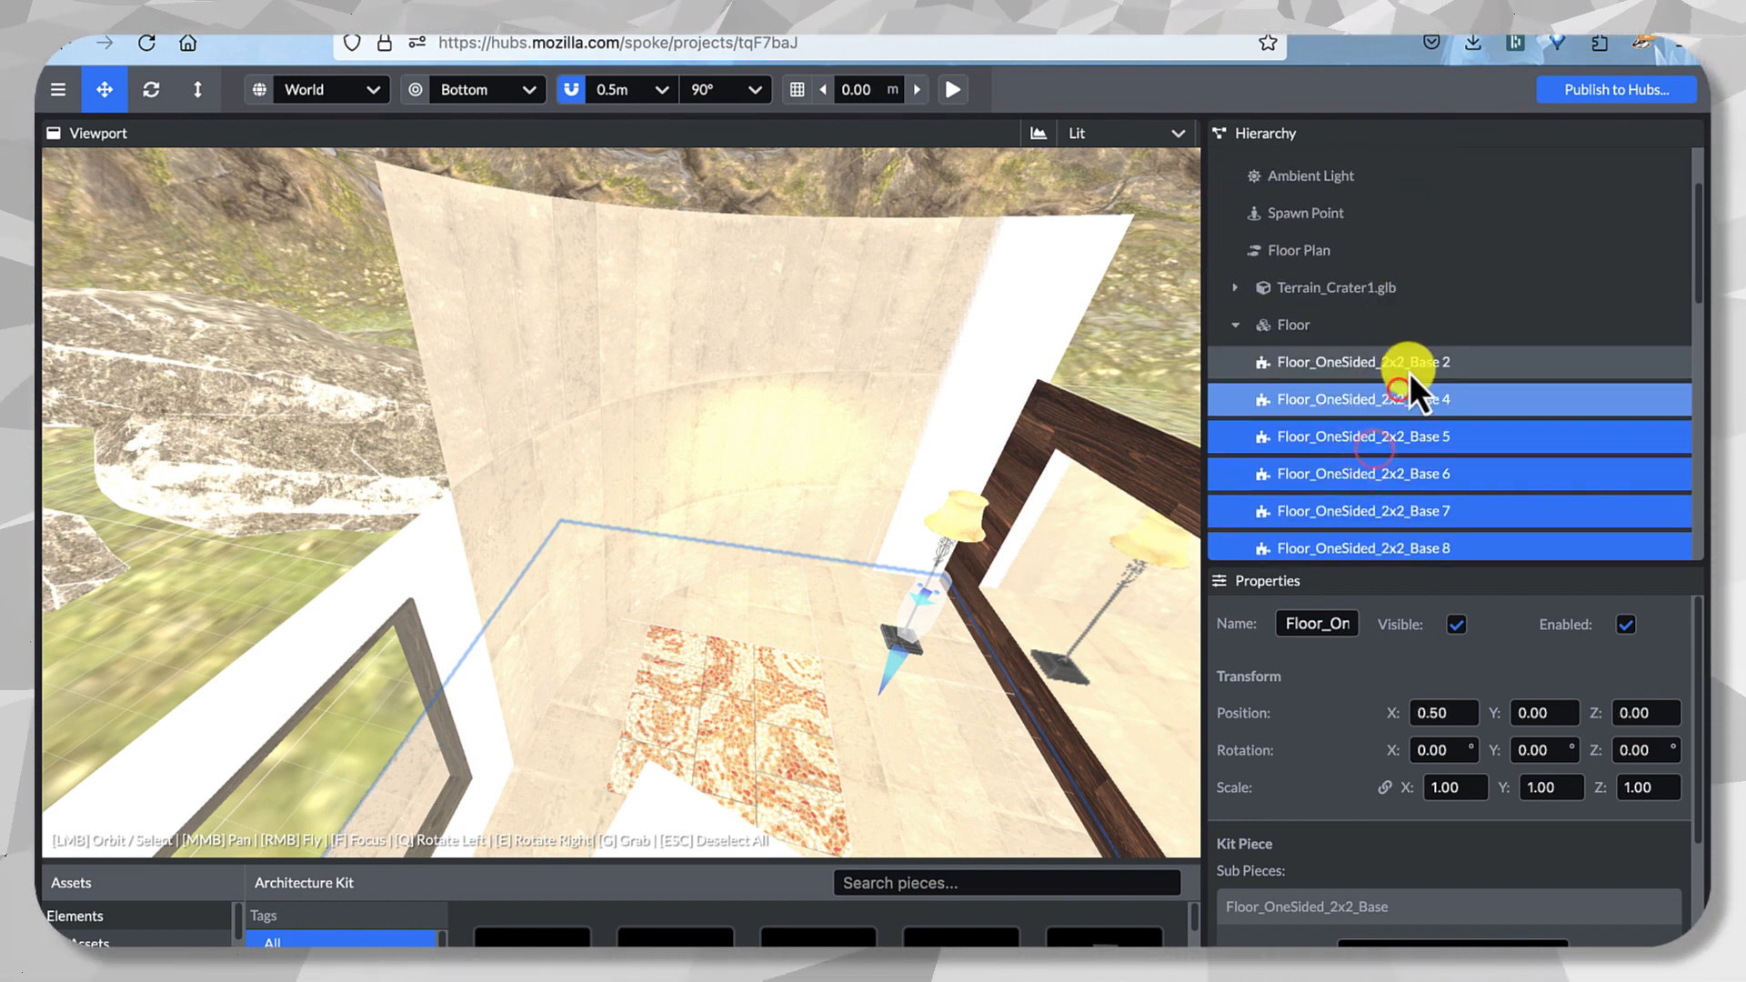
Set the floor material of all selected 2x2 floor pieces to WoodPlanksDark.
scroll(1482, 538, down, 10)
scroll(1437, 868, down, 3)
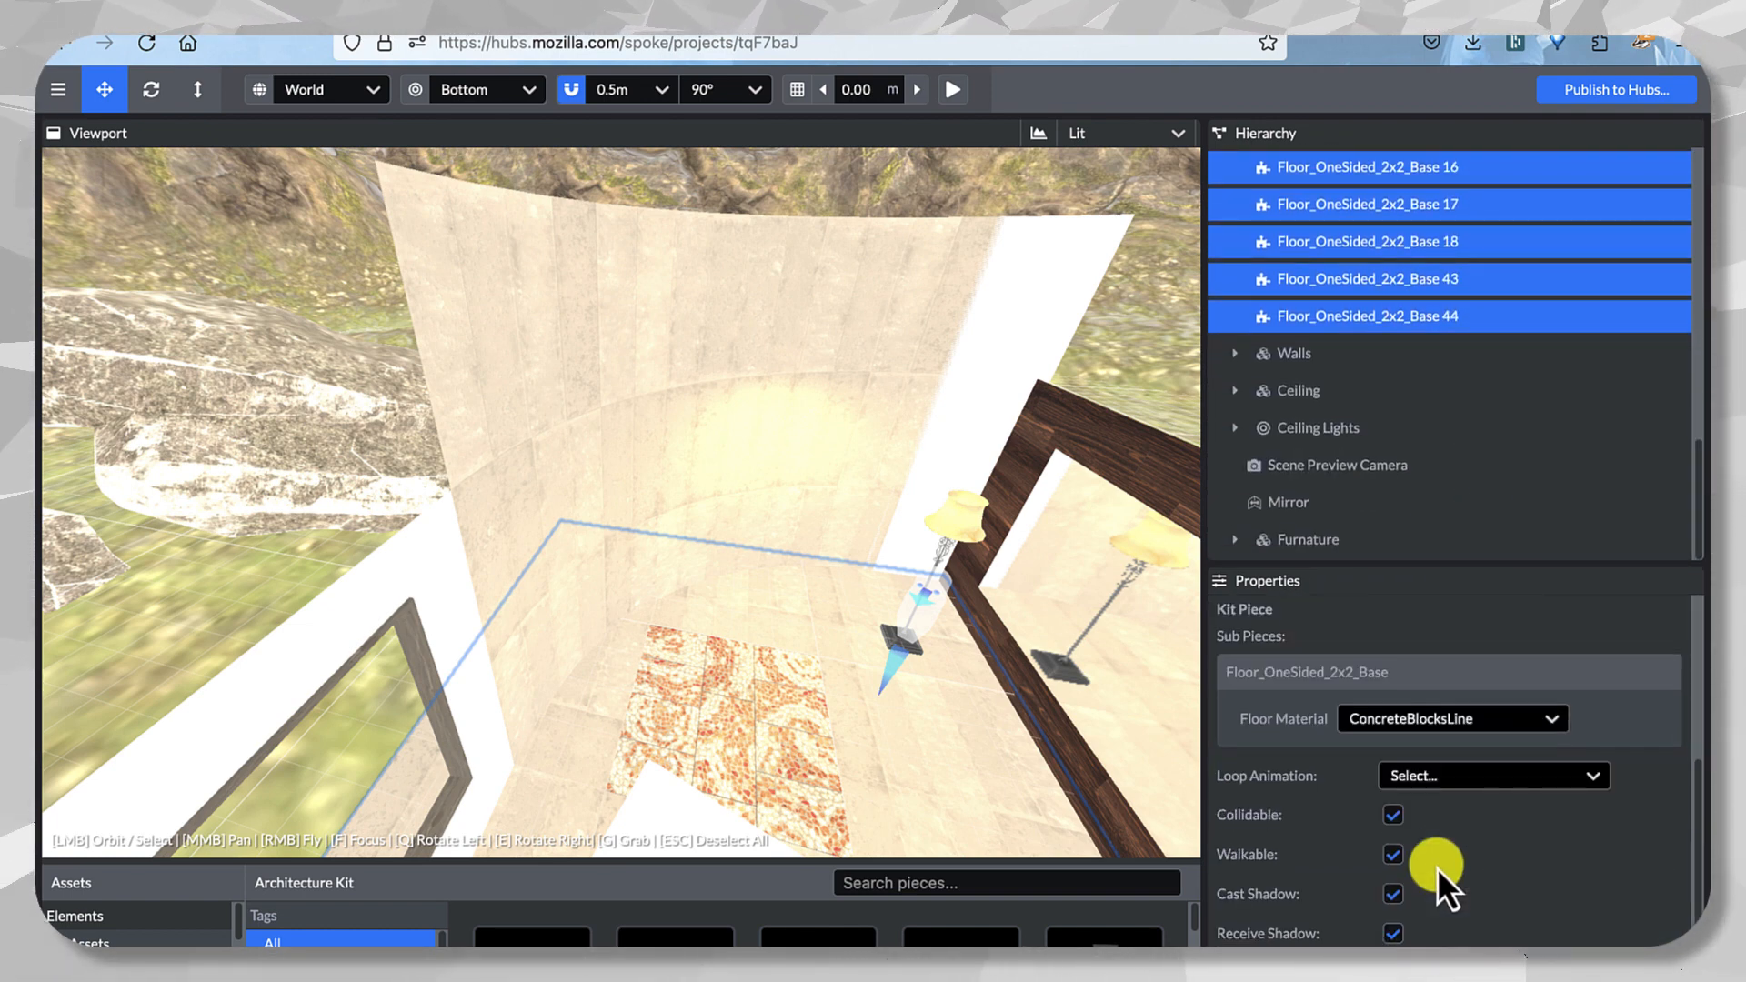
click(1504, 728)
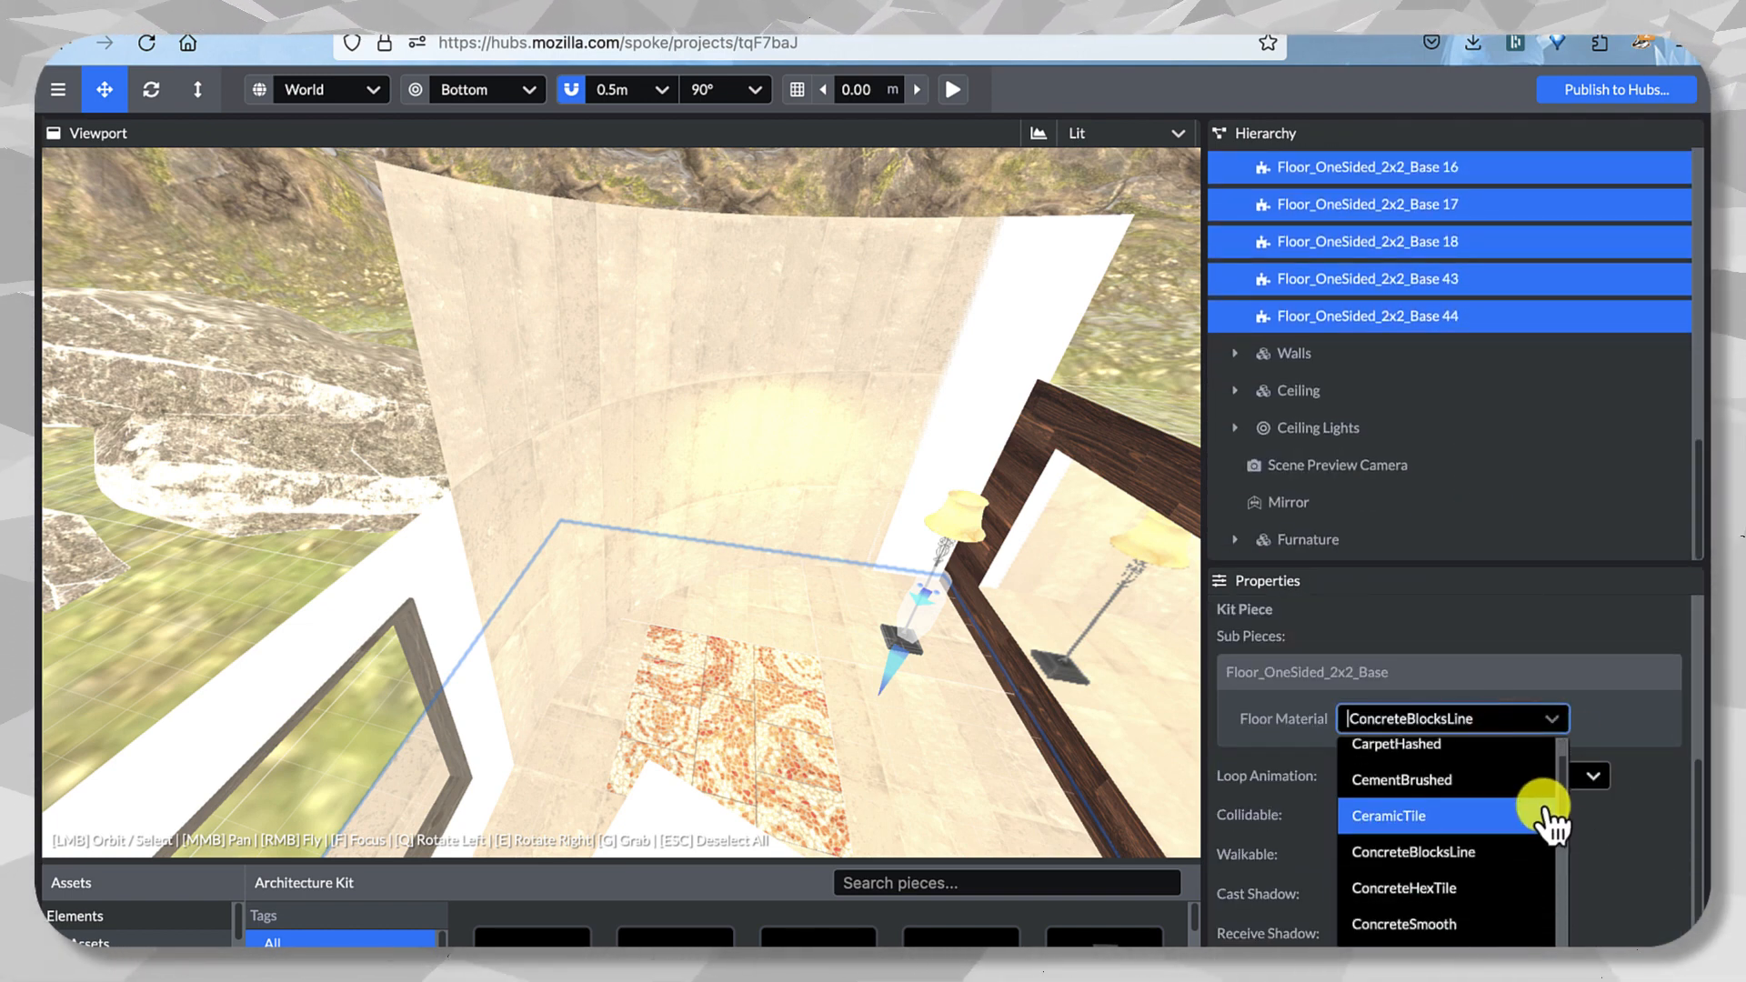
scroll(1549, 932, down, 5)
scroll(1549, 937, up, 2)
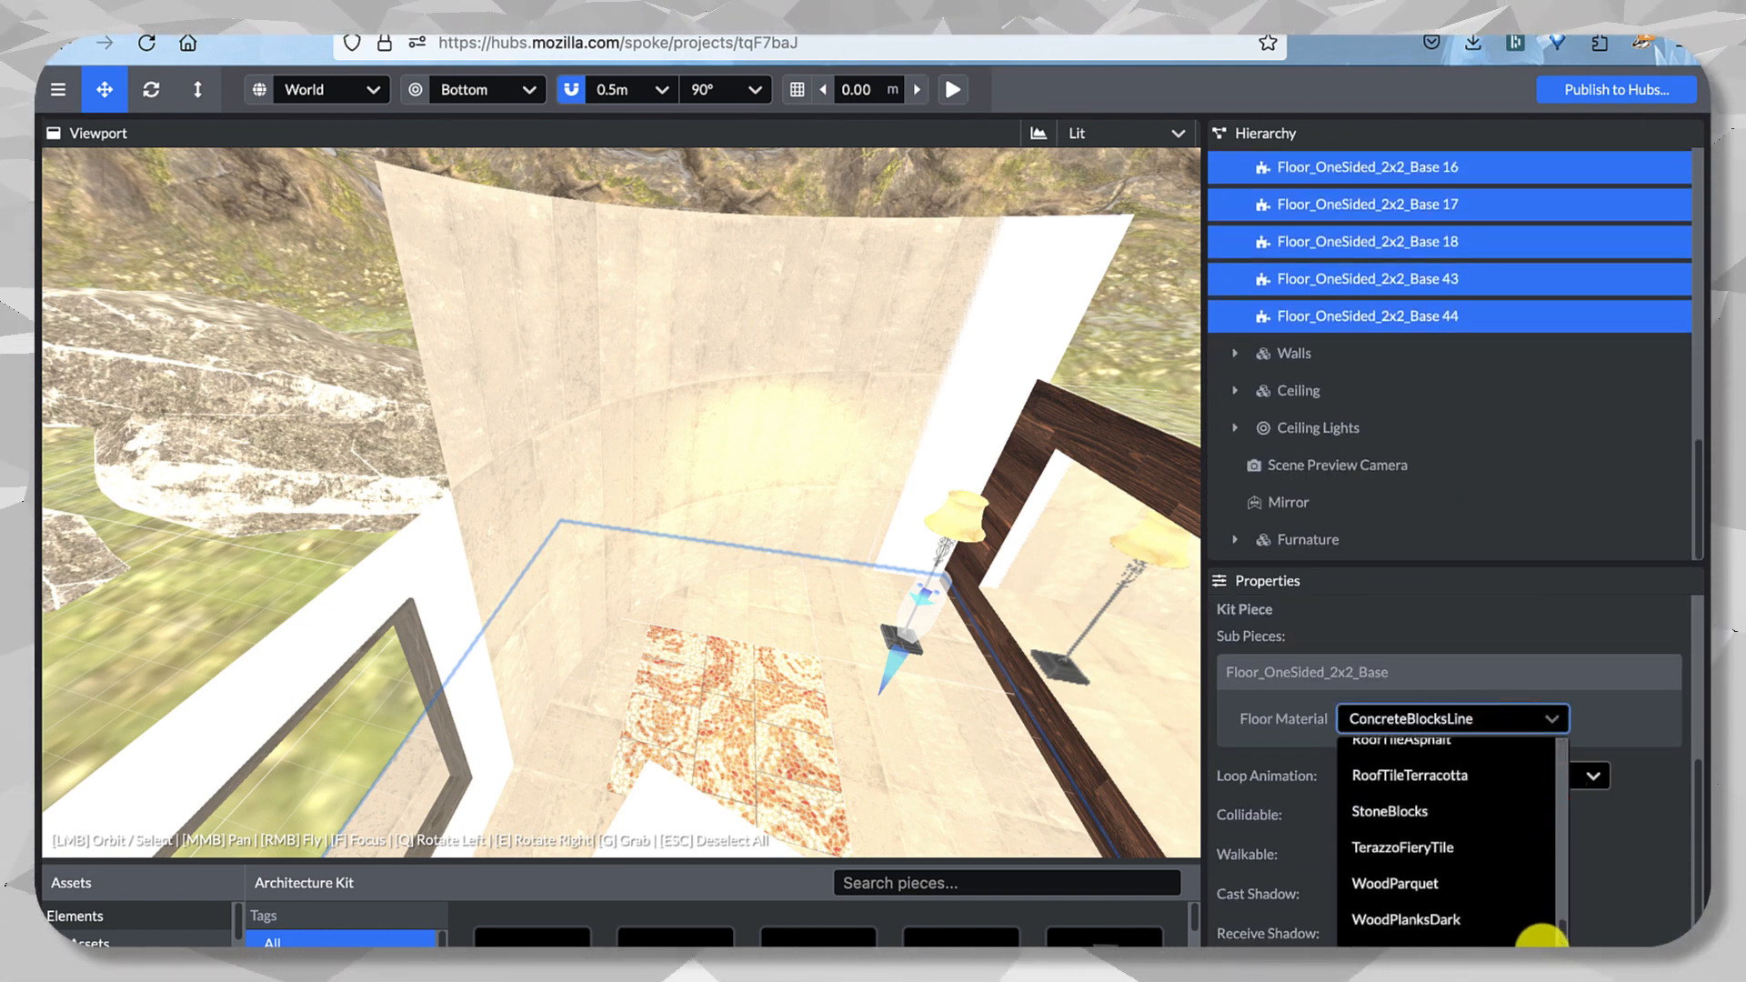
scroll(1550, 919, up, 3)
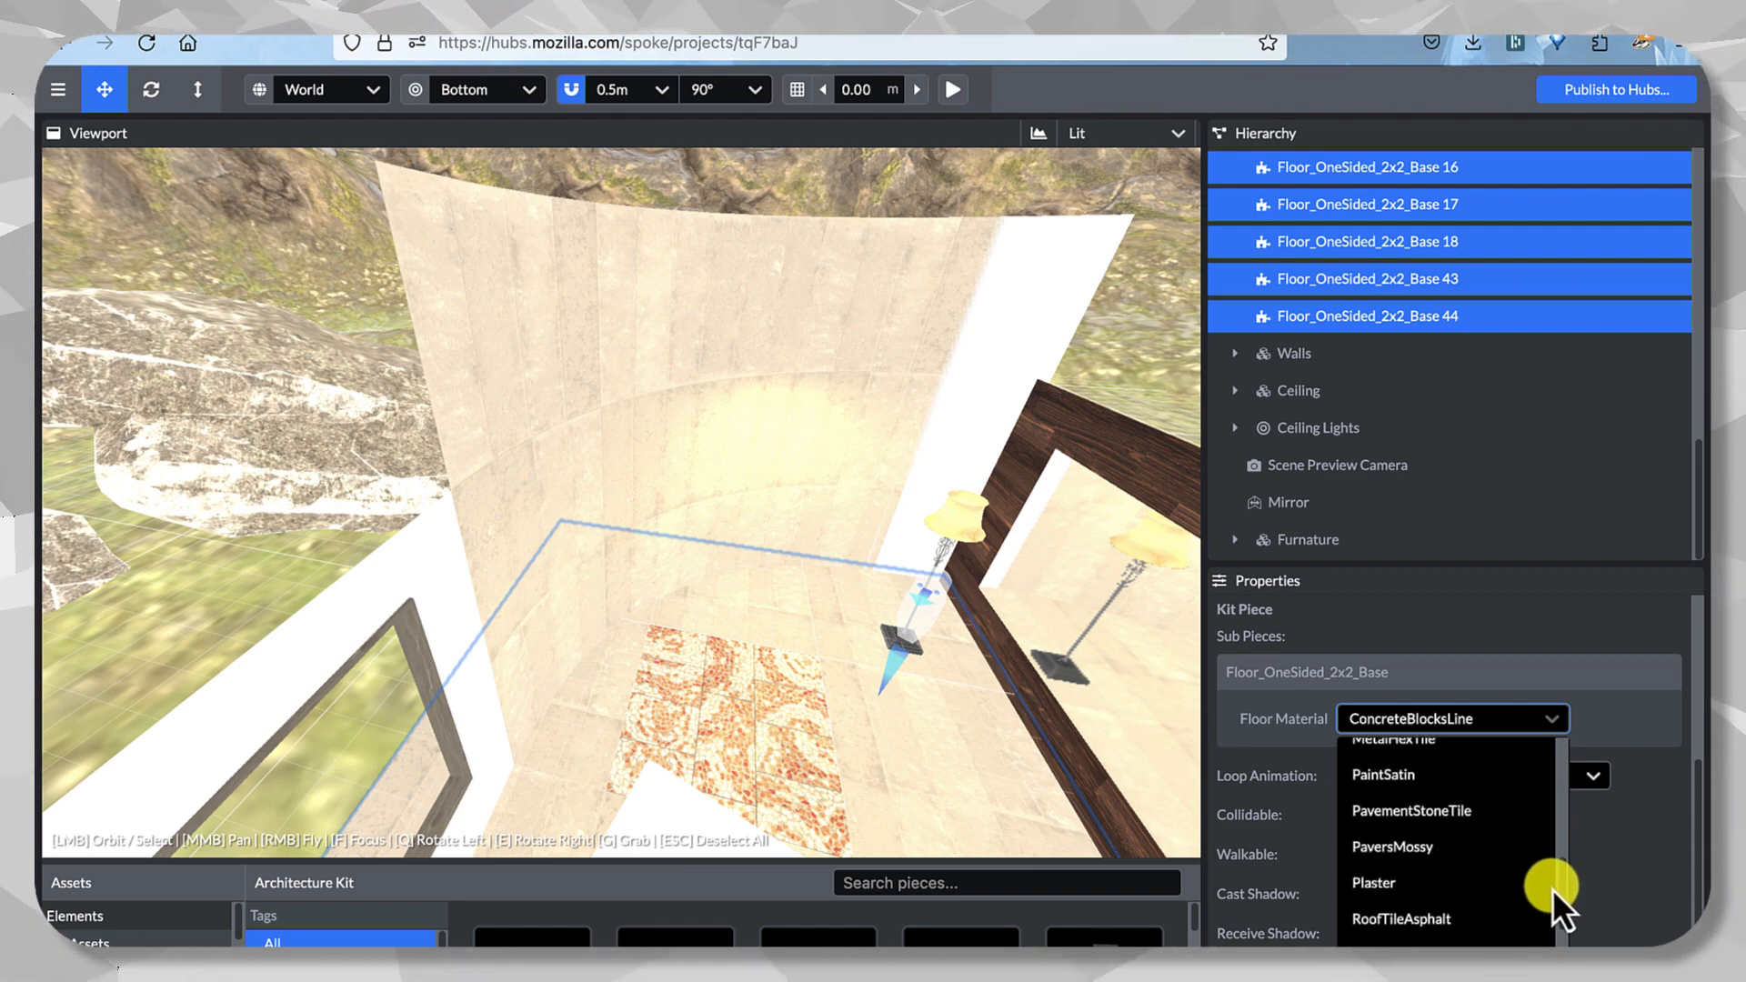
scroll(1556, 855, up, 1)
scroll(1546, 910, down, 3)
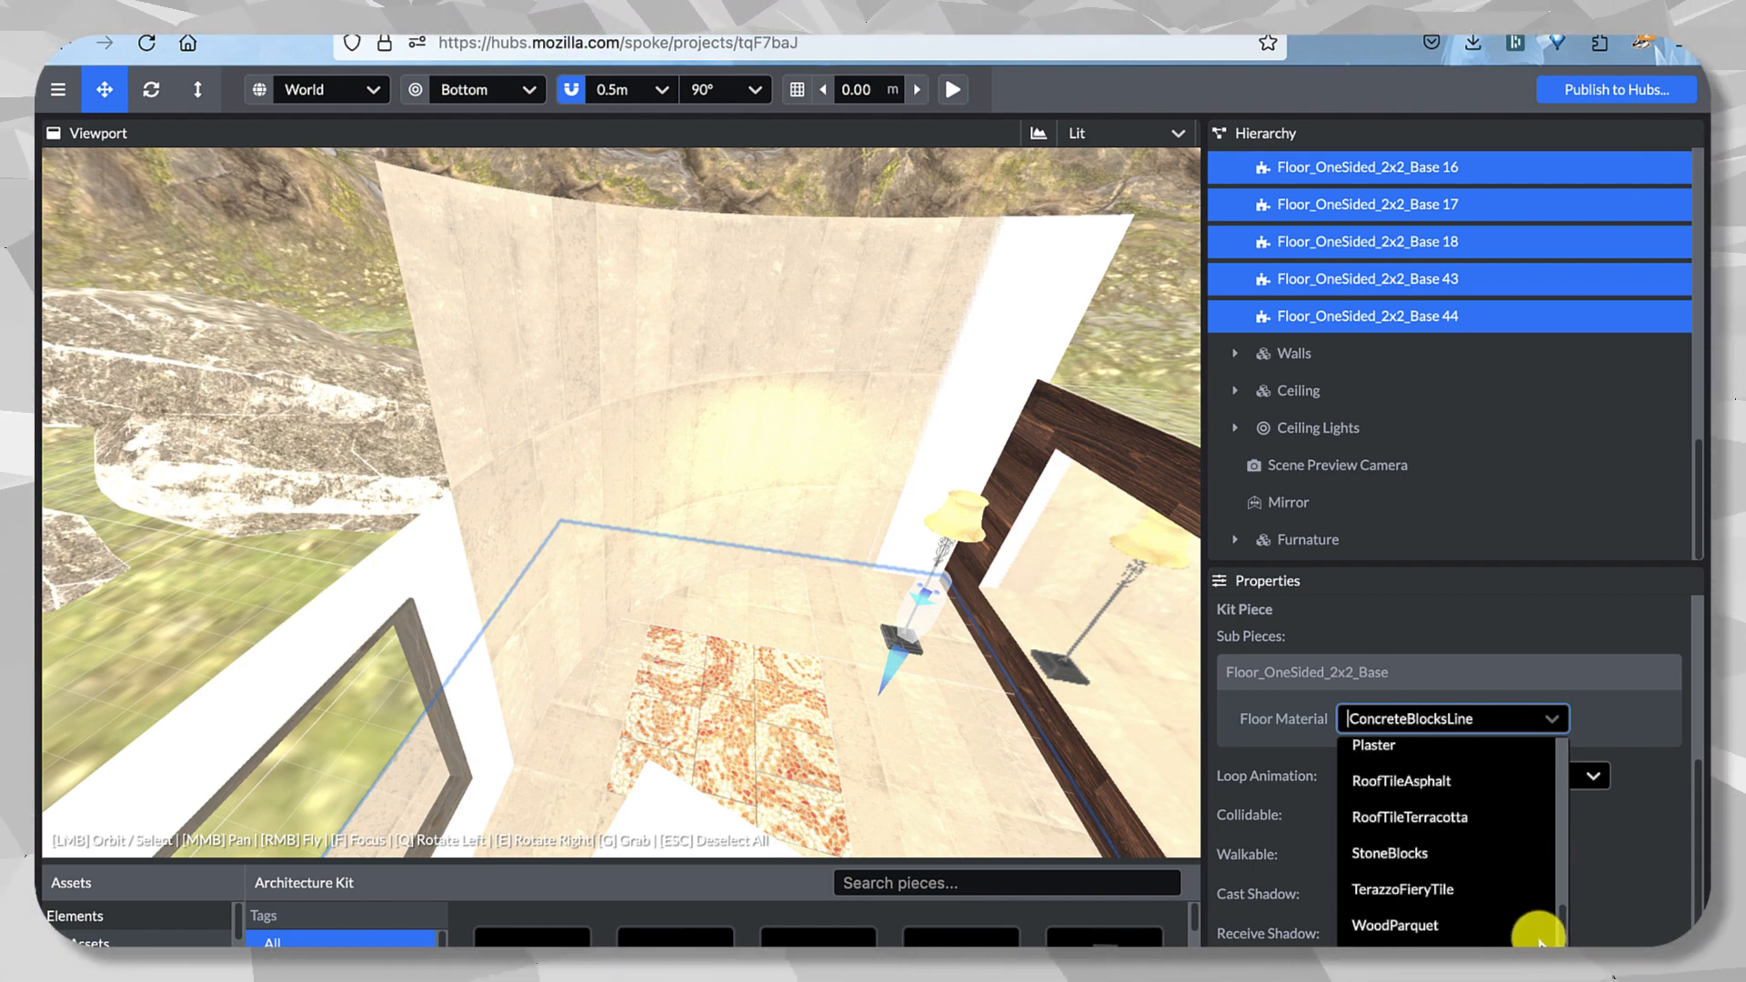
click(1539, 938)
Look through the floor material options again for the selected 2x2 floor pieces.
click(1513, 728)
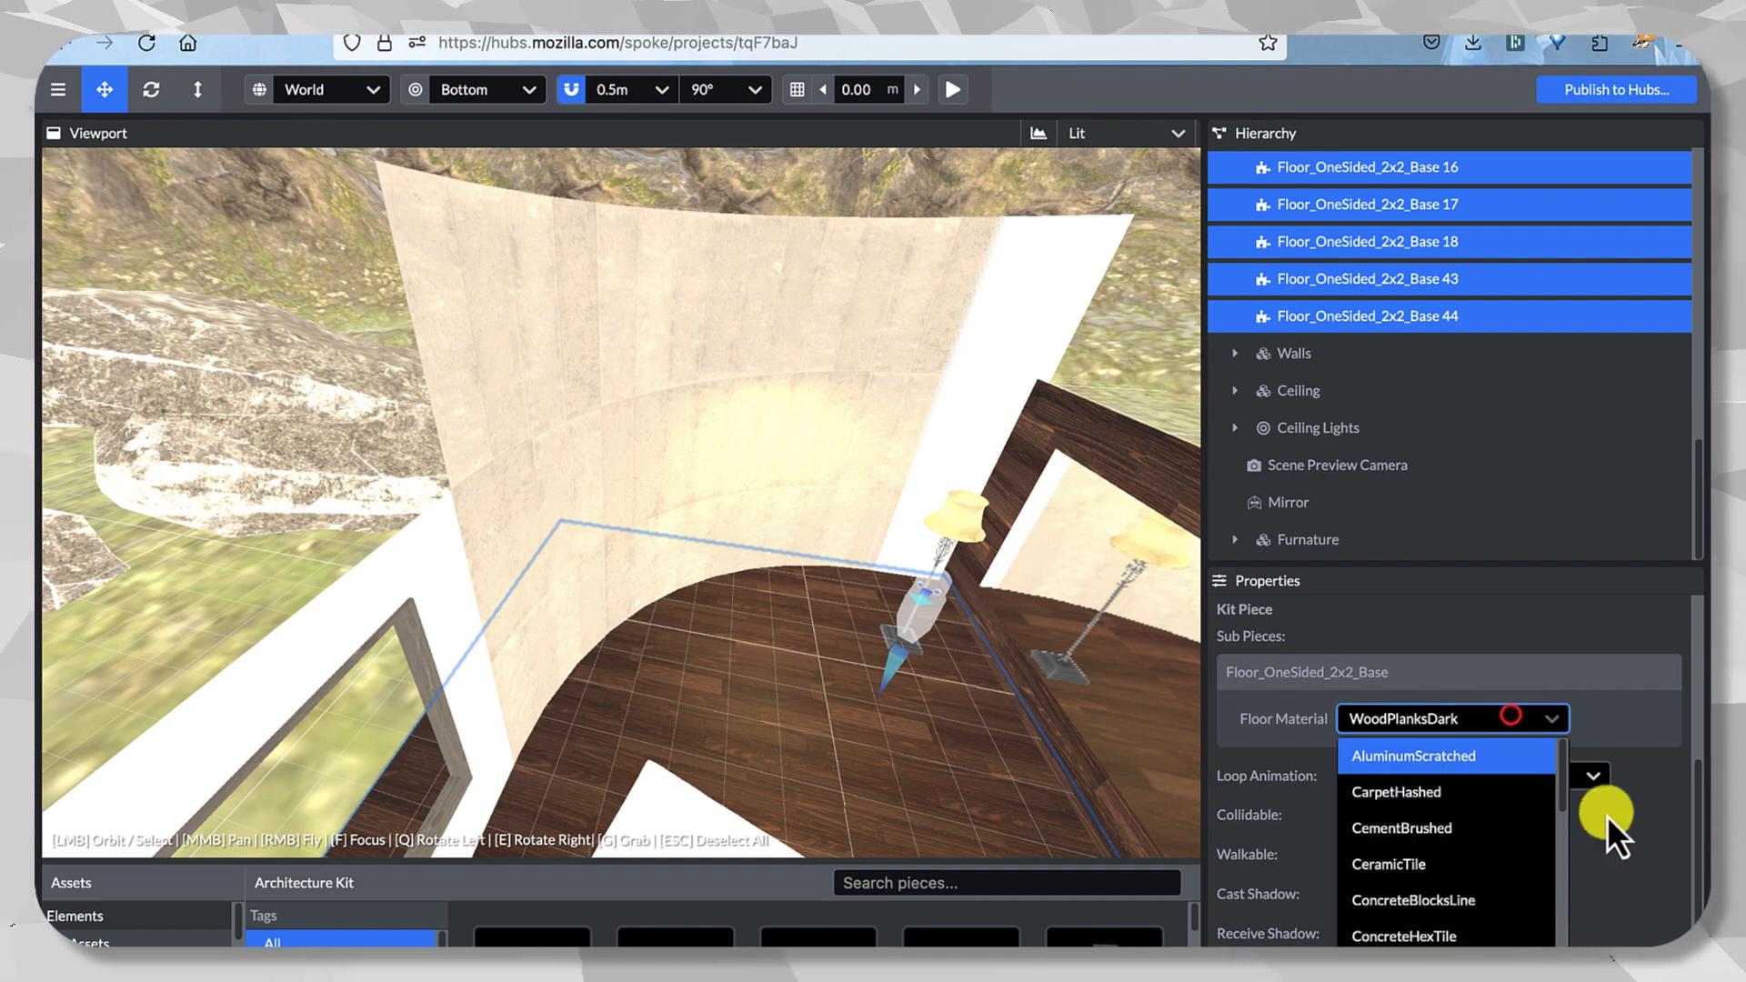
drag(1561, 800, 1558, 937)
scroll(1557, 937, down, 1)
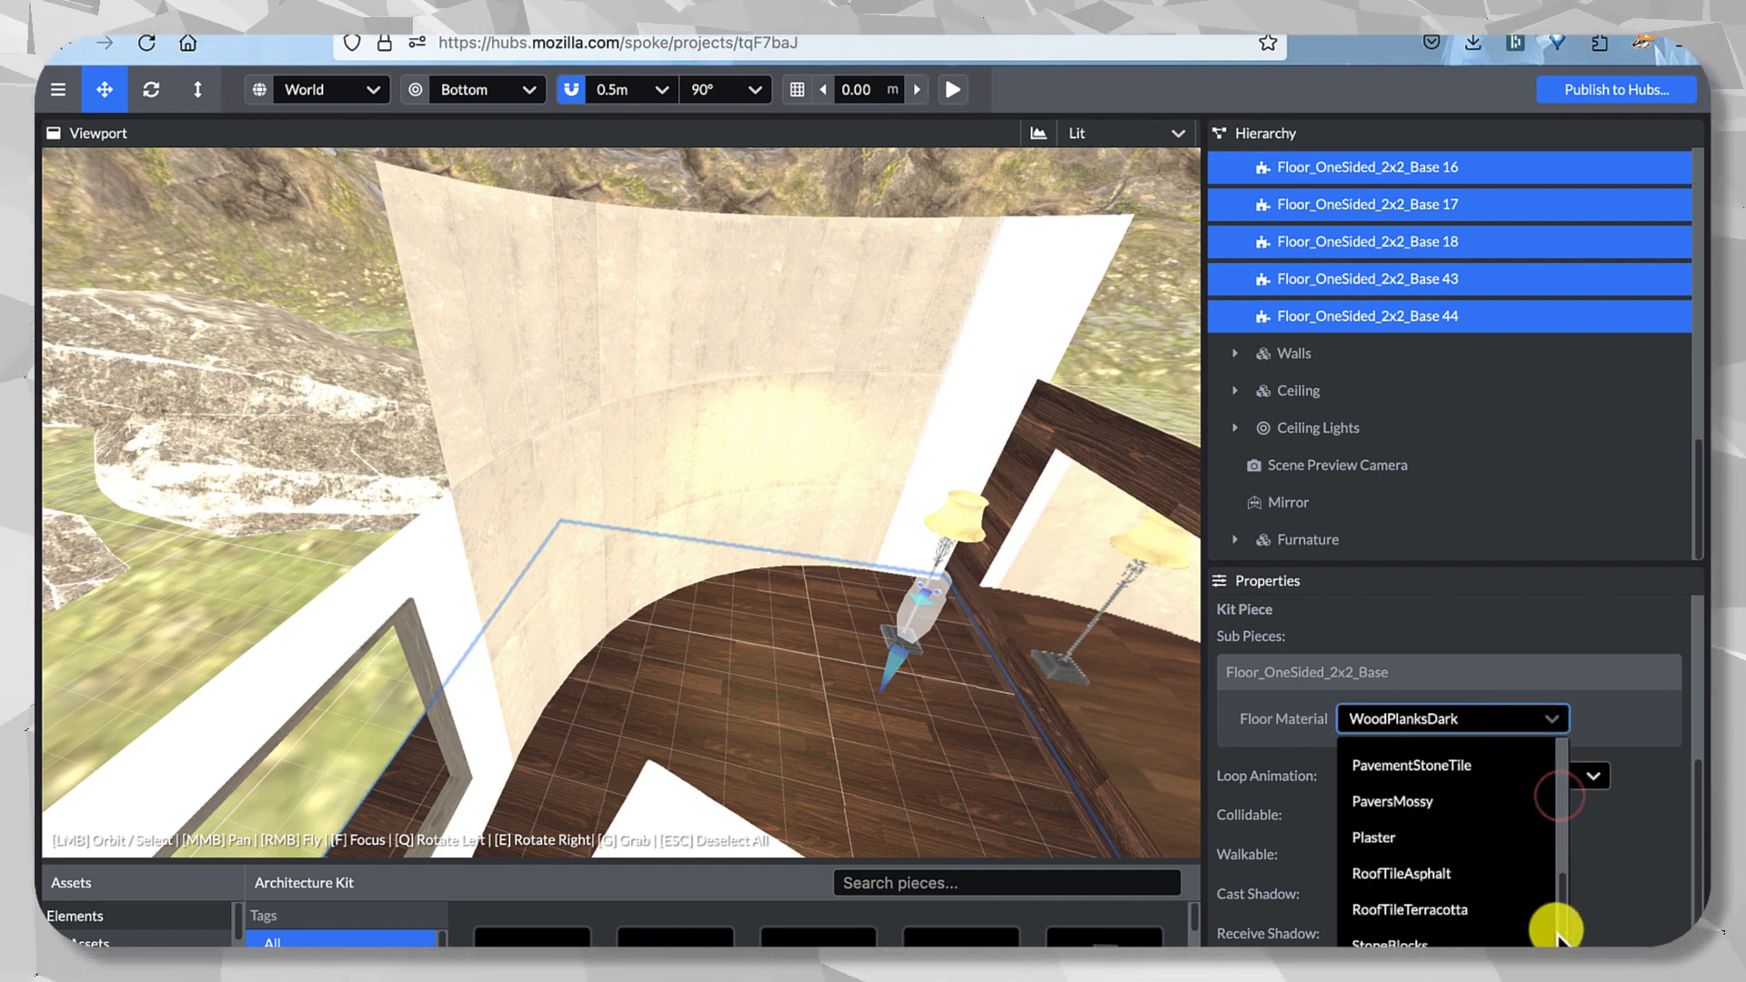
scroll(1558, 937, down, 3)
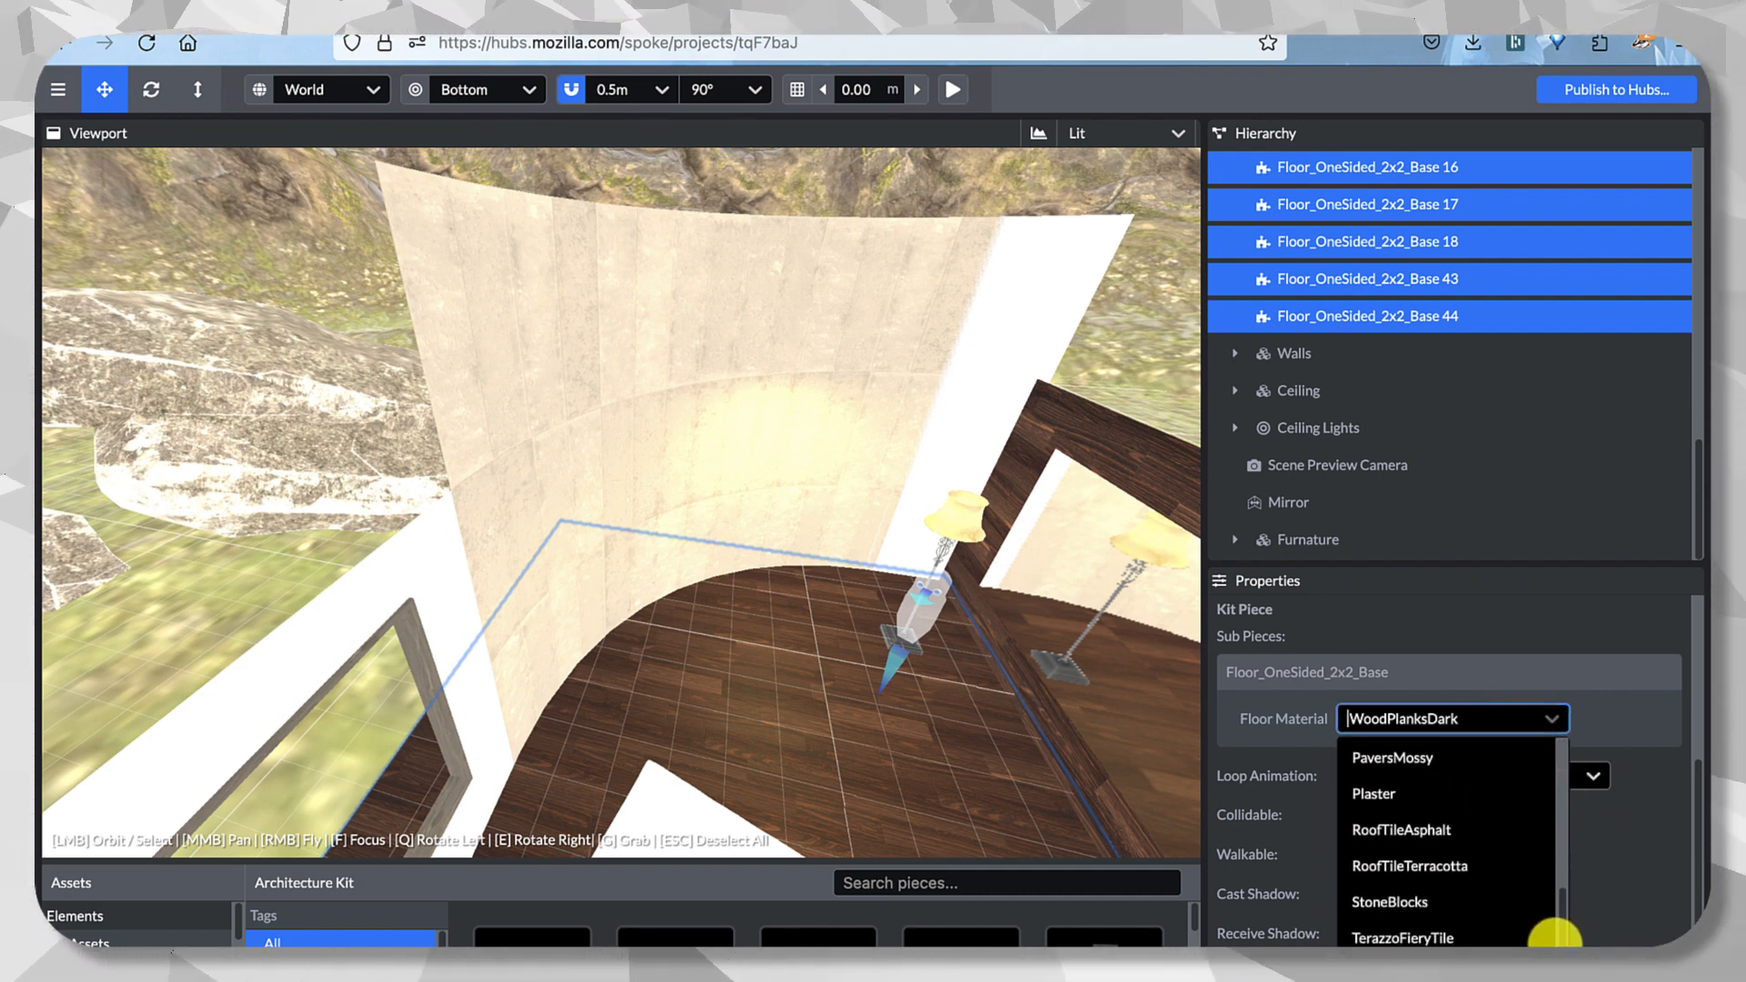
Set the selected floor pieces' material to TerazzoFieryTile and collapse the Floor group in the hierarchy.
click(1444, 886)
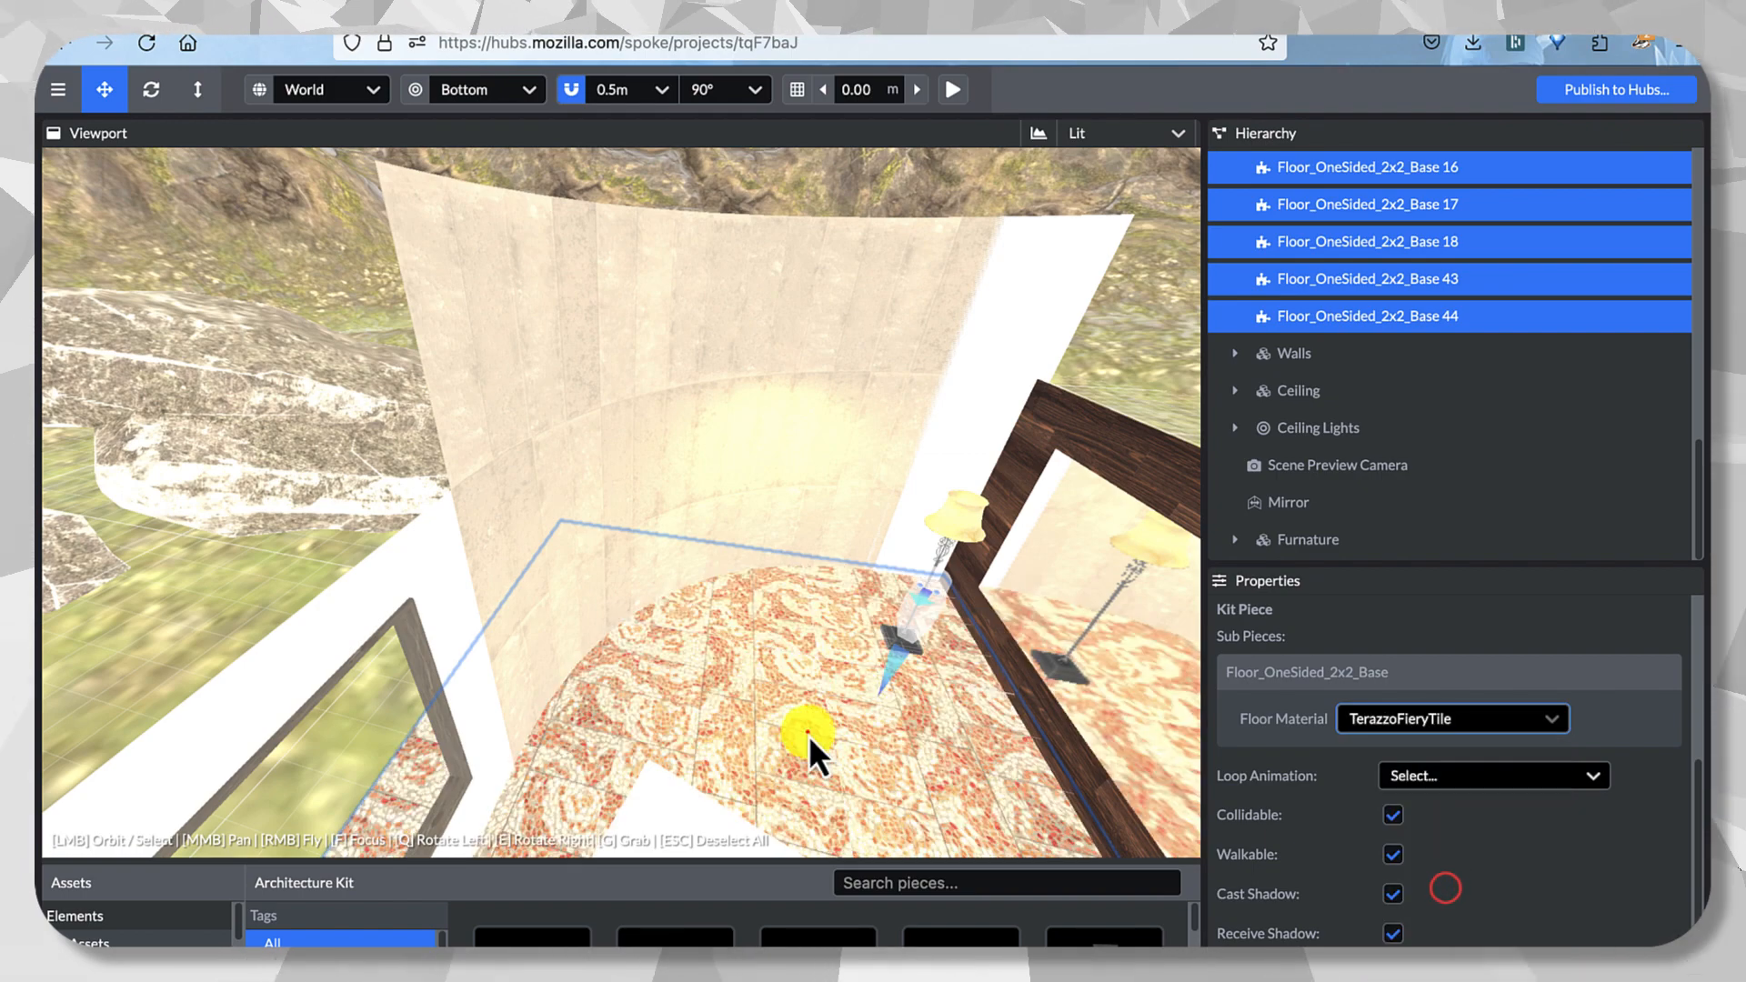
drag(810, 735, 1201, 478)
scroll(1365, 341, up, 5)
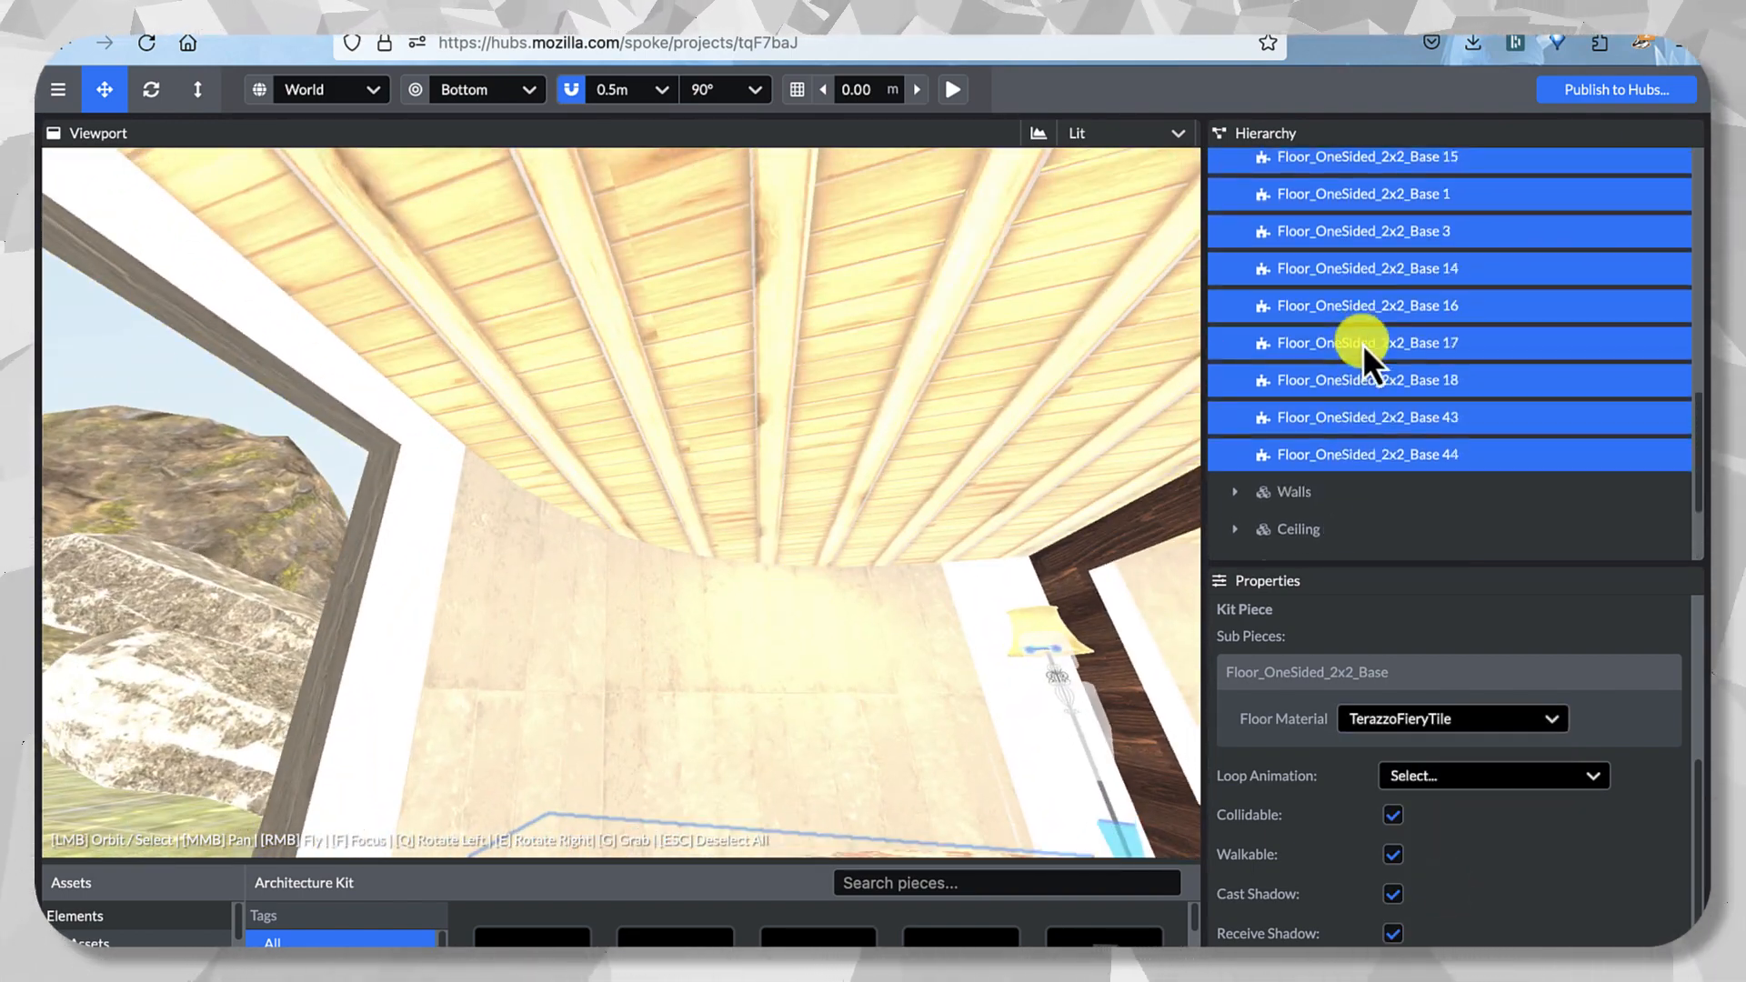
scroll(1355, 348, up, 3)
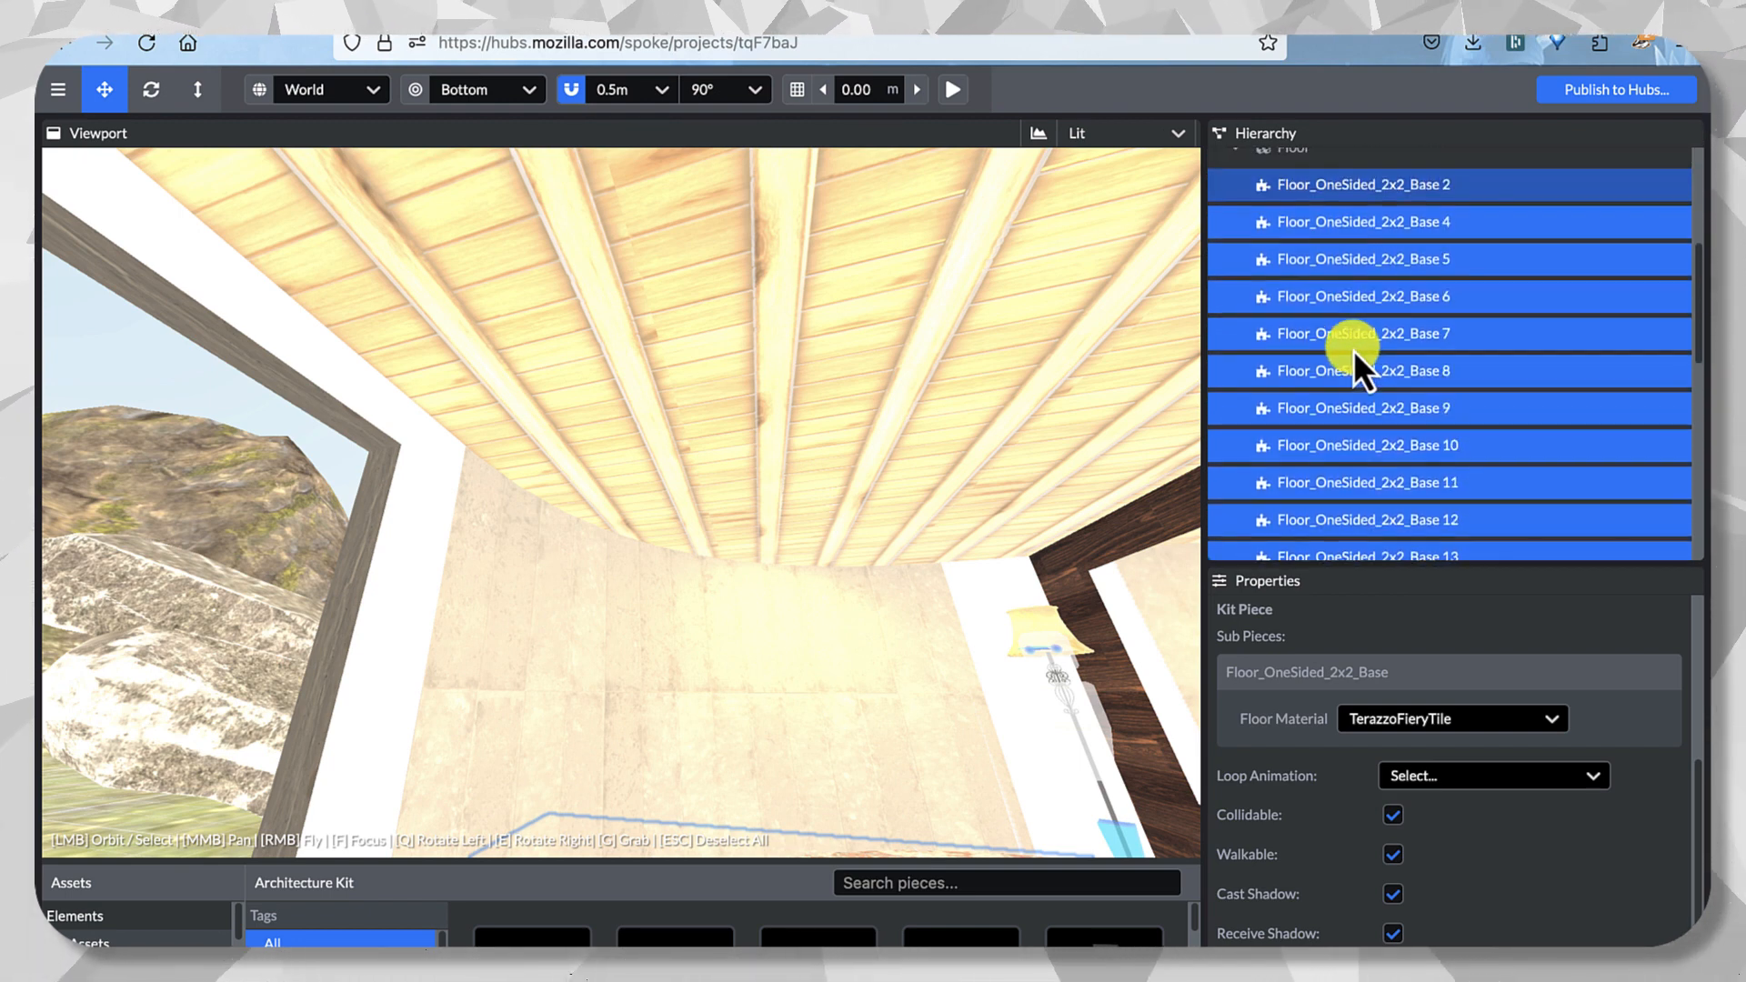
click(1254, 254)
click(1236, 252)
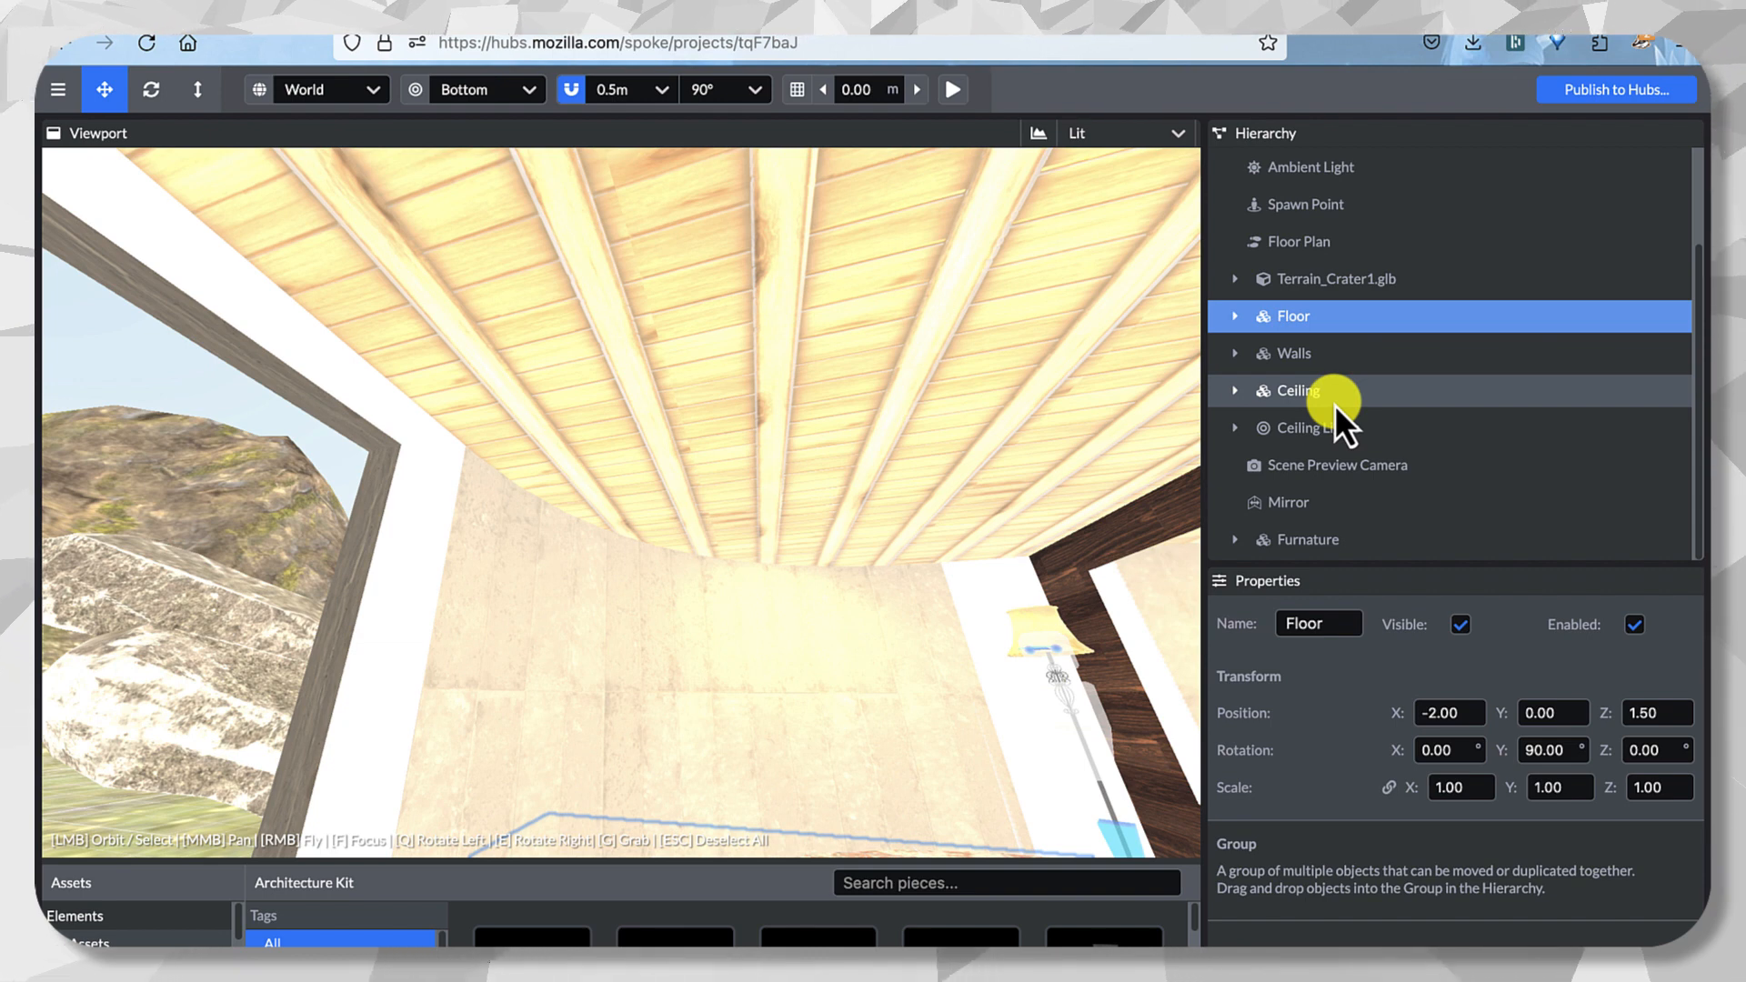
Expand the Ceiling group, select all its pieces from Floor_OneSided_2x2_Base 19 to 42, and set their floor material to TerazzoFieryTile.
click(1235, 391)
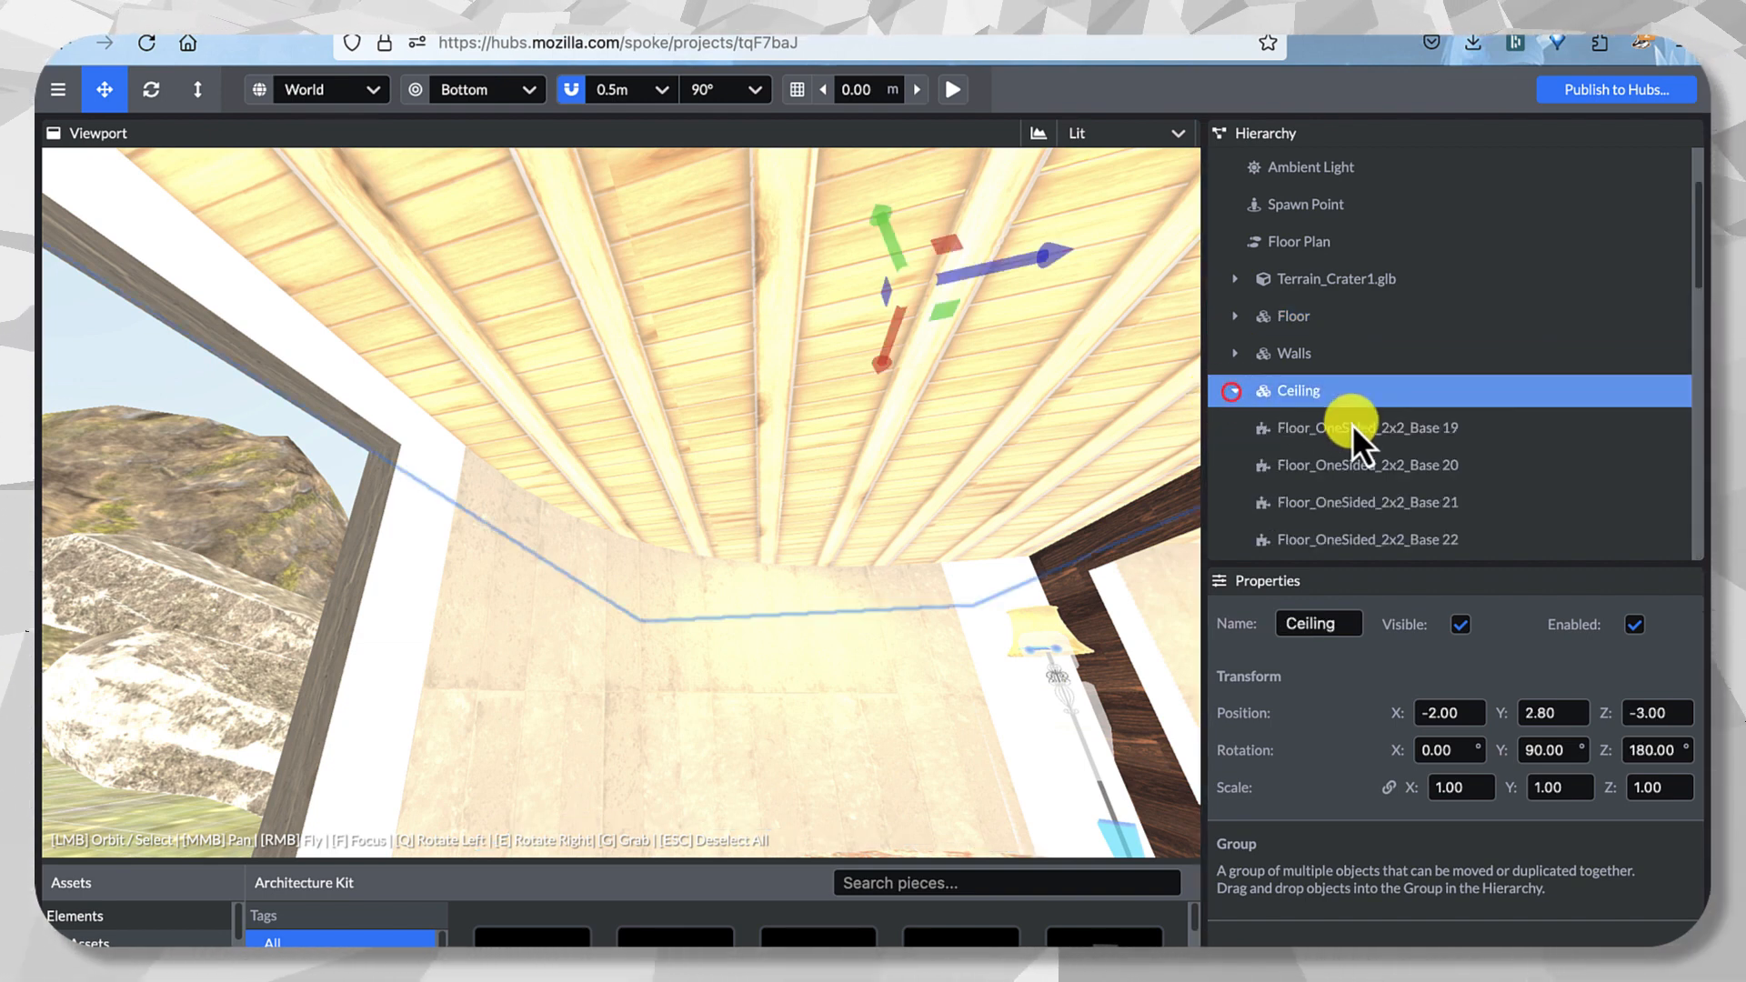
click(1354, 427)
scroll(1356, 451, down, 2)
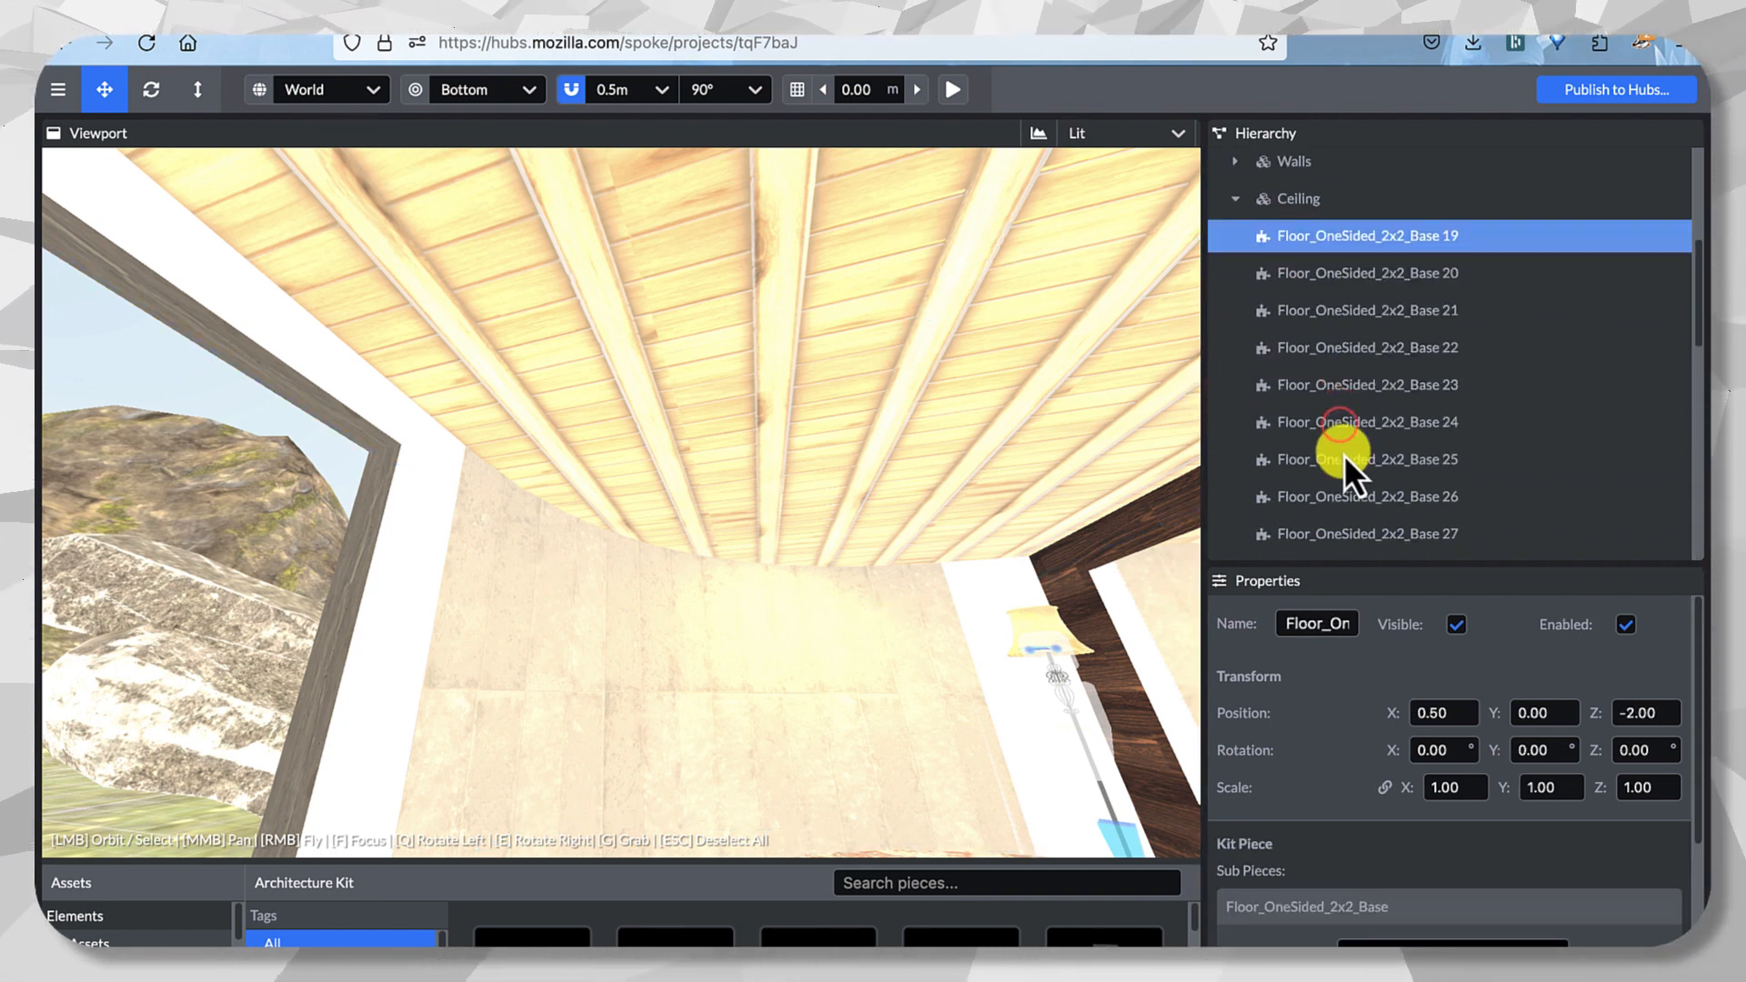
click(1346, 292)
click(1399, 293)
shift+click(1401, 284)
shift+click(1379, 314)
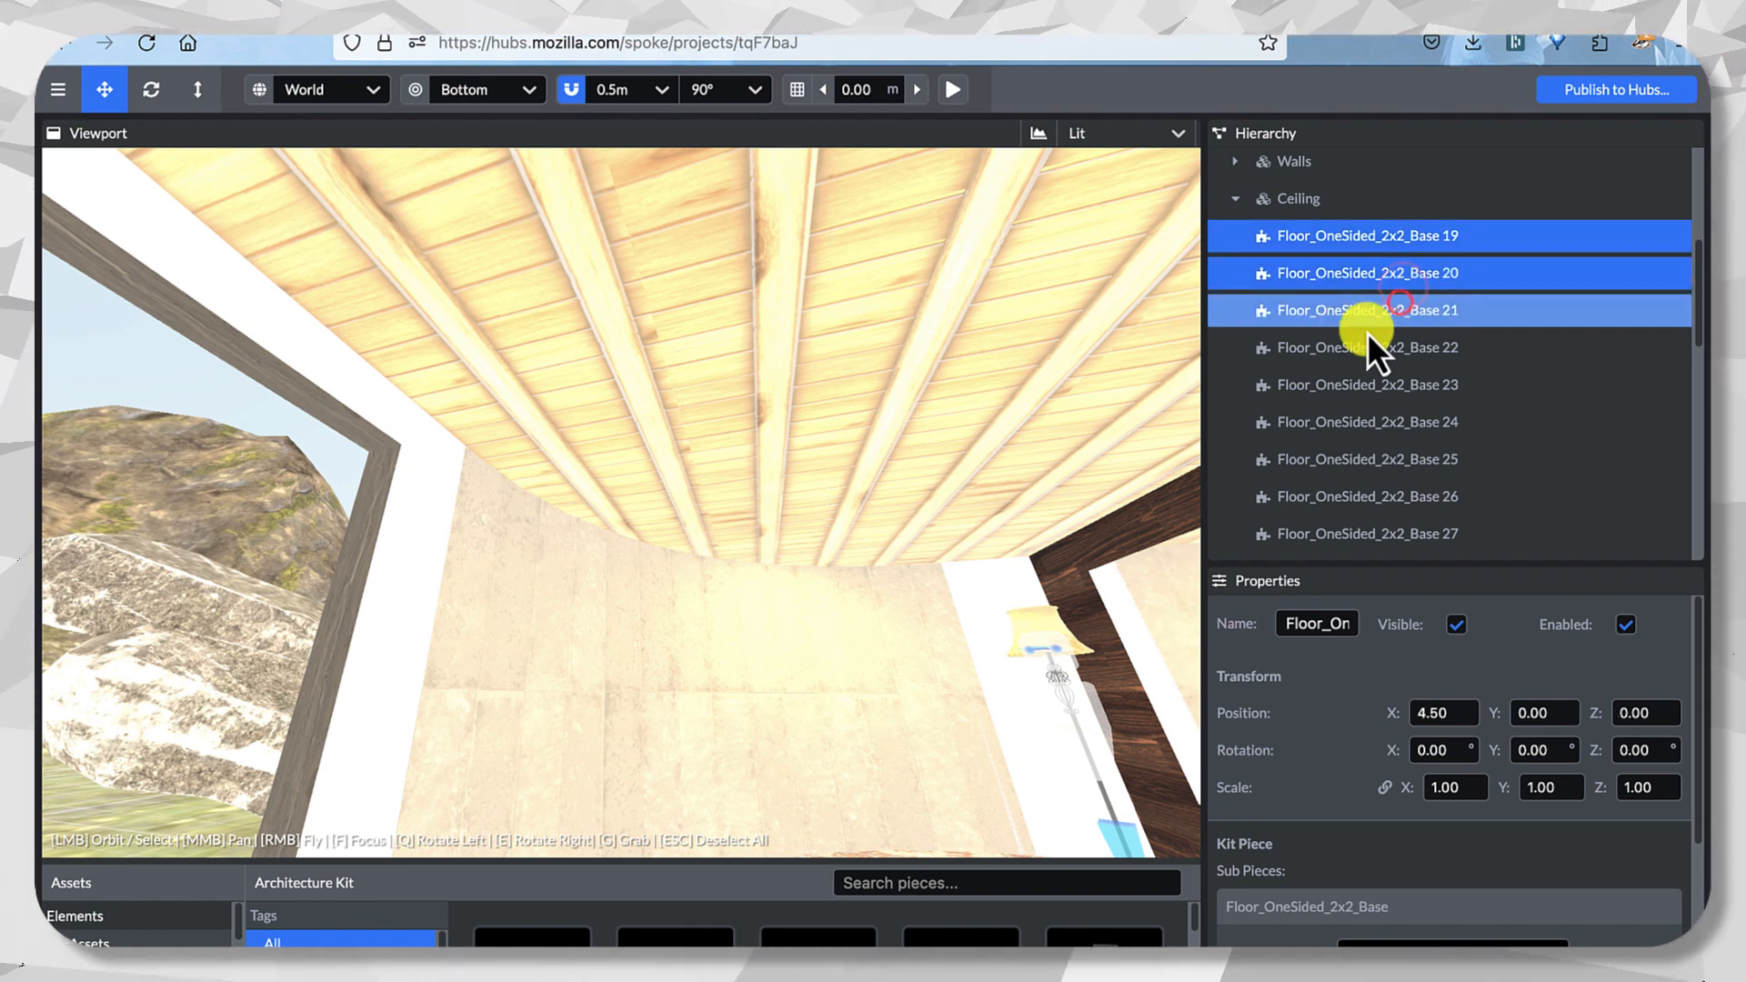
shift+click(1353, 350)
shift+click(1349, 371)
shift+click(1333, 459)
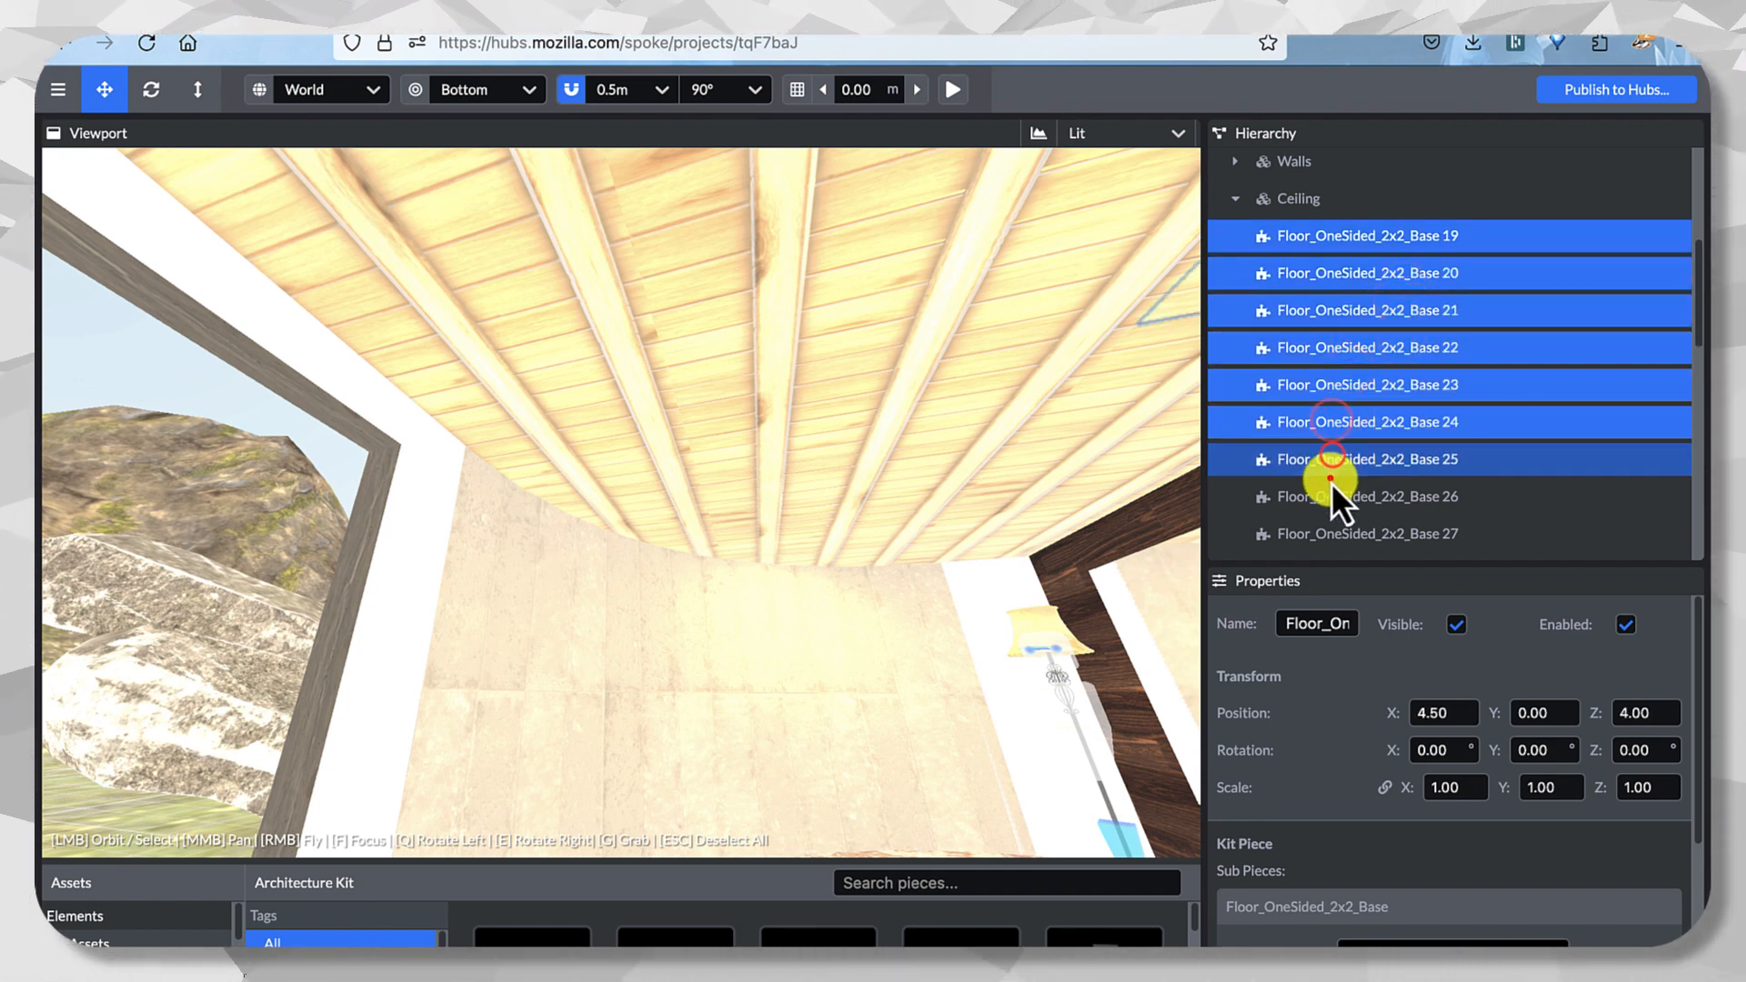
shift+click(1334, 499)
shift+click(1350, 538)
scroll(1381, 418, down, 3)
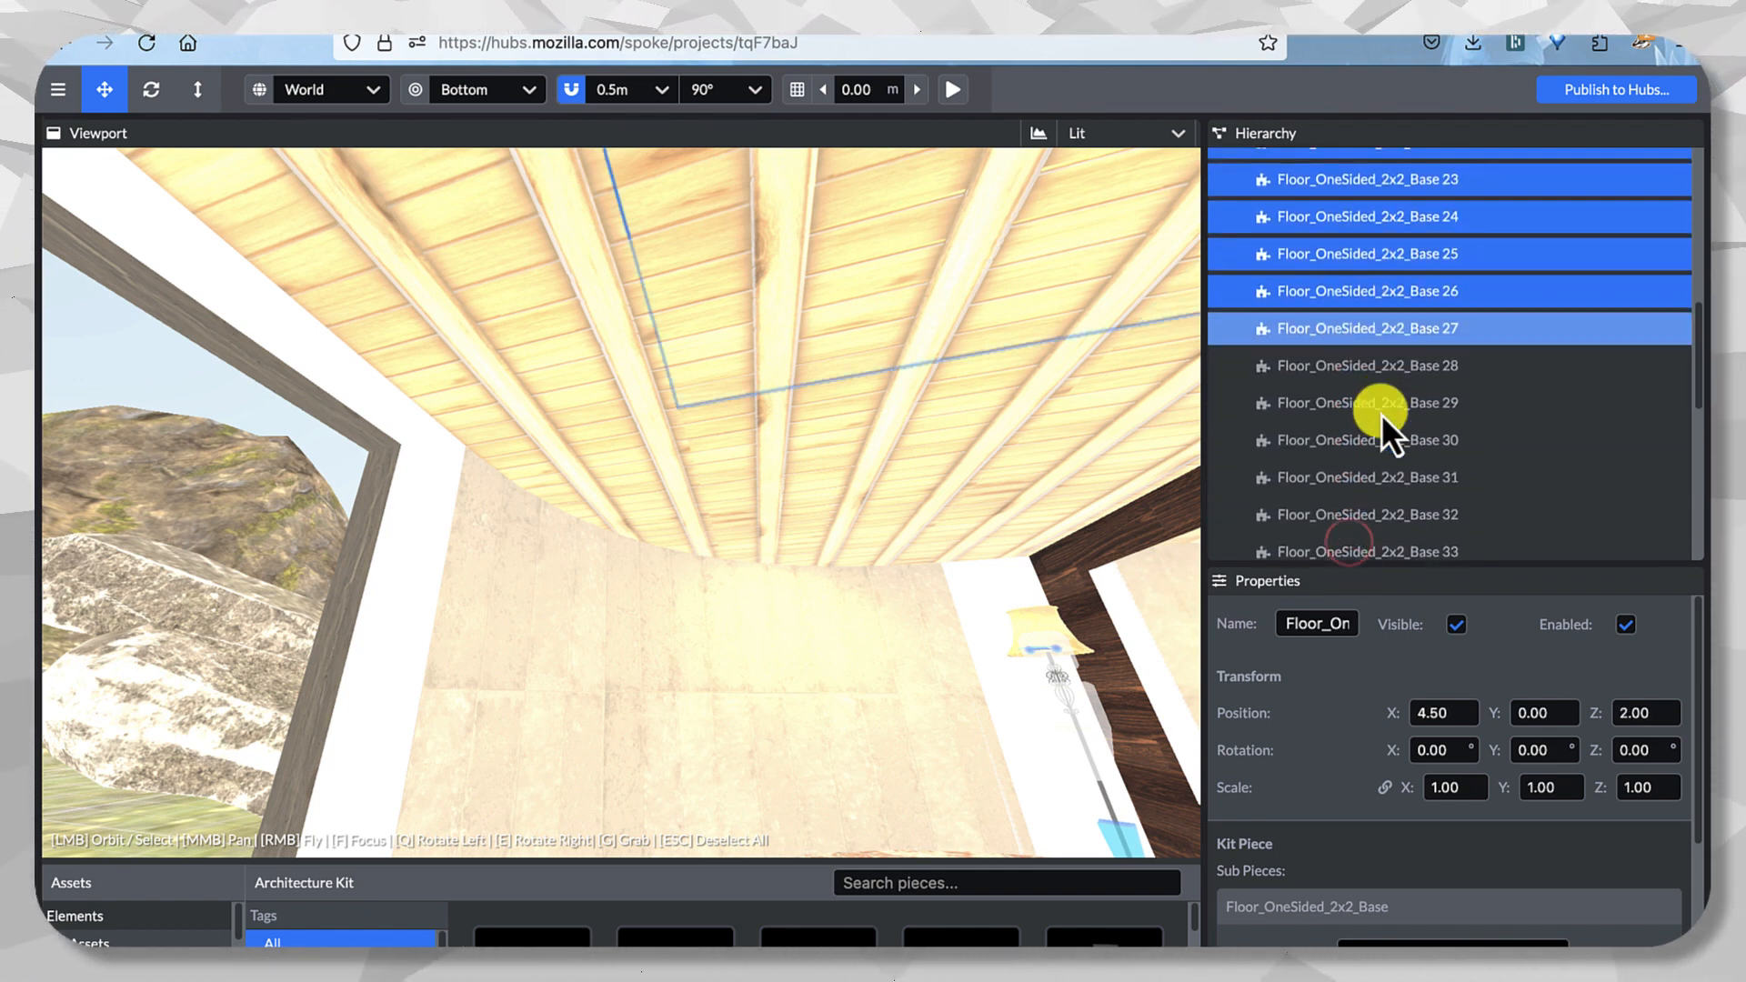
shift+click(1443, 317)
shift+click(1443, 344)
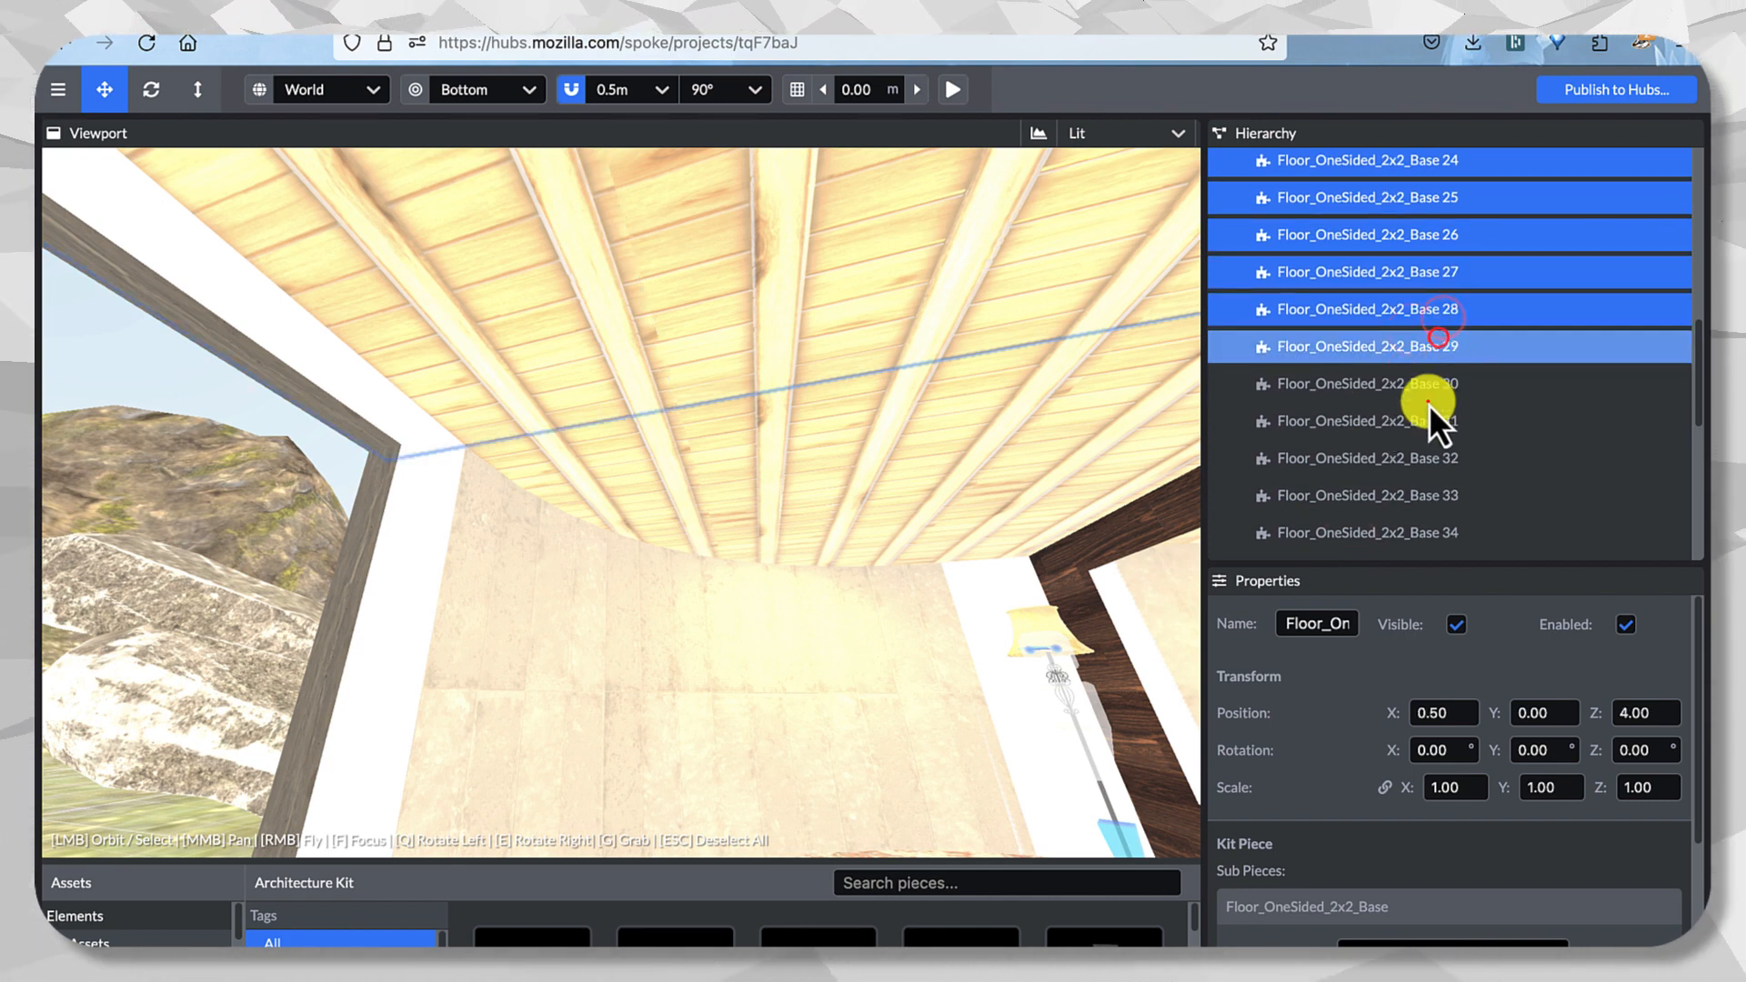
shift+click(1452, 387)
shift+click(1433, 422)
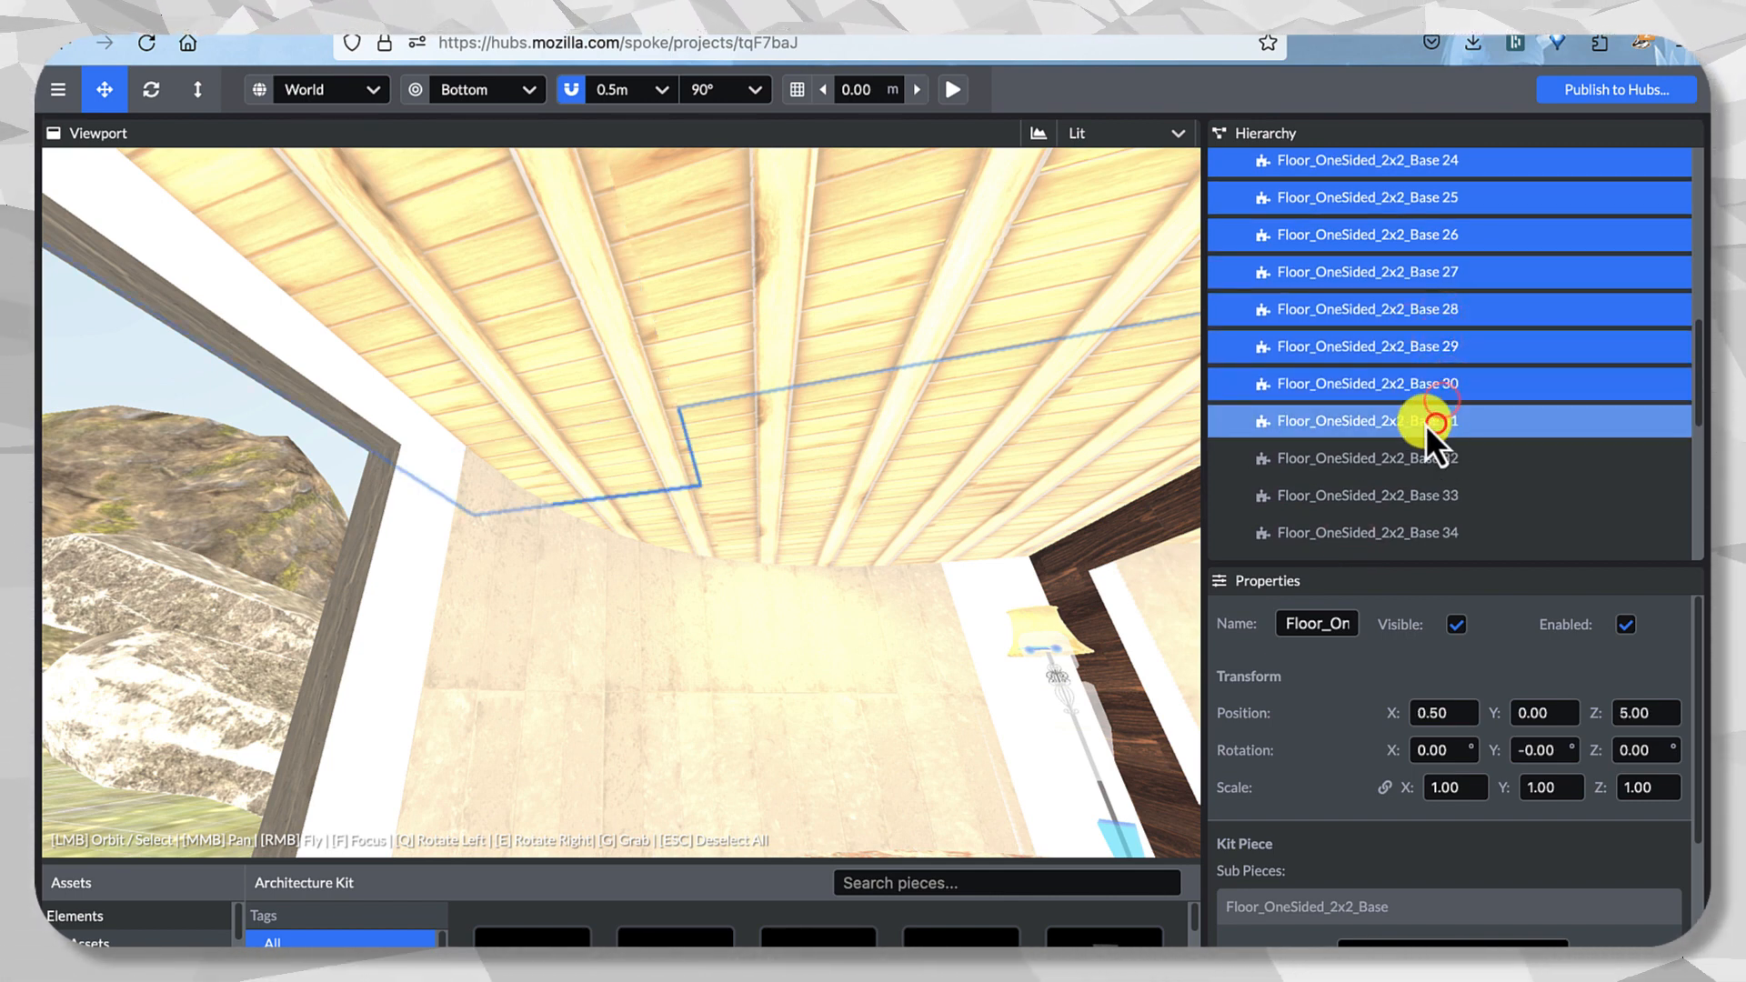
shift+click(1418, 454)
shift+click(1417, 497)
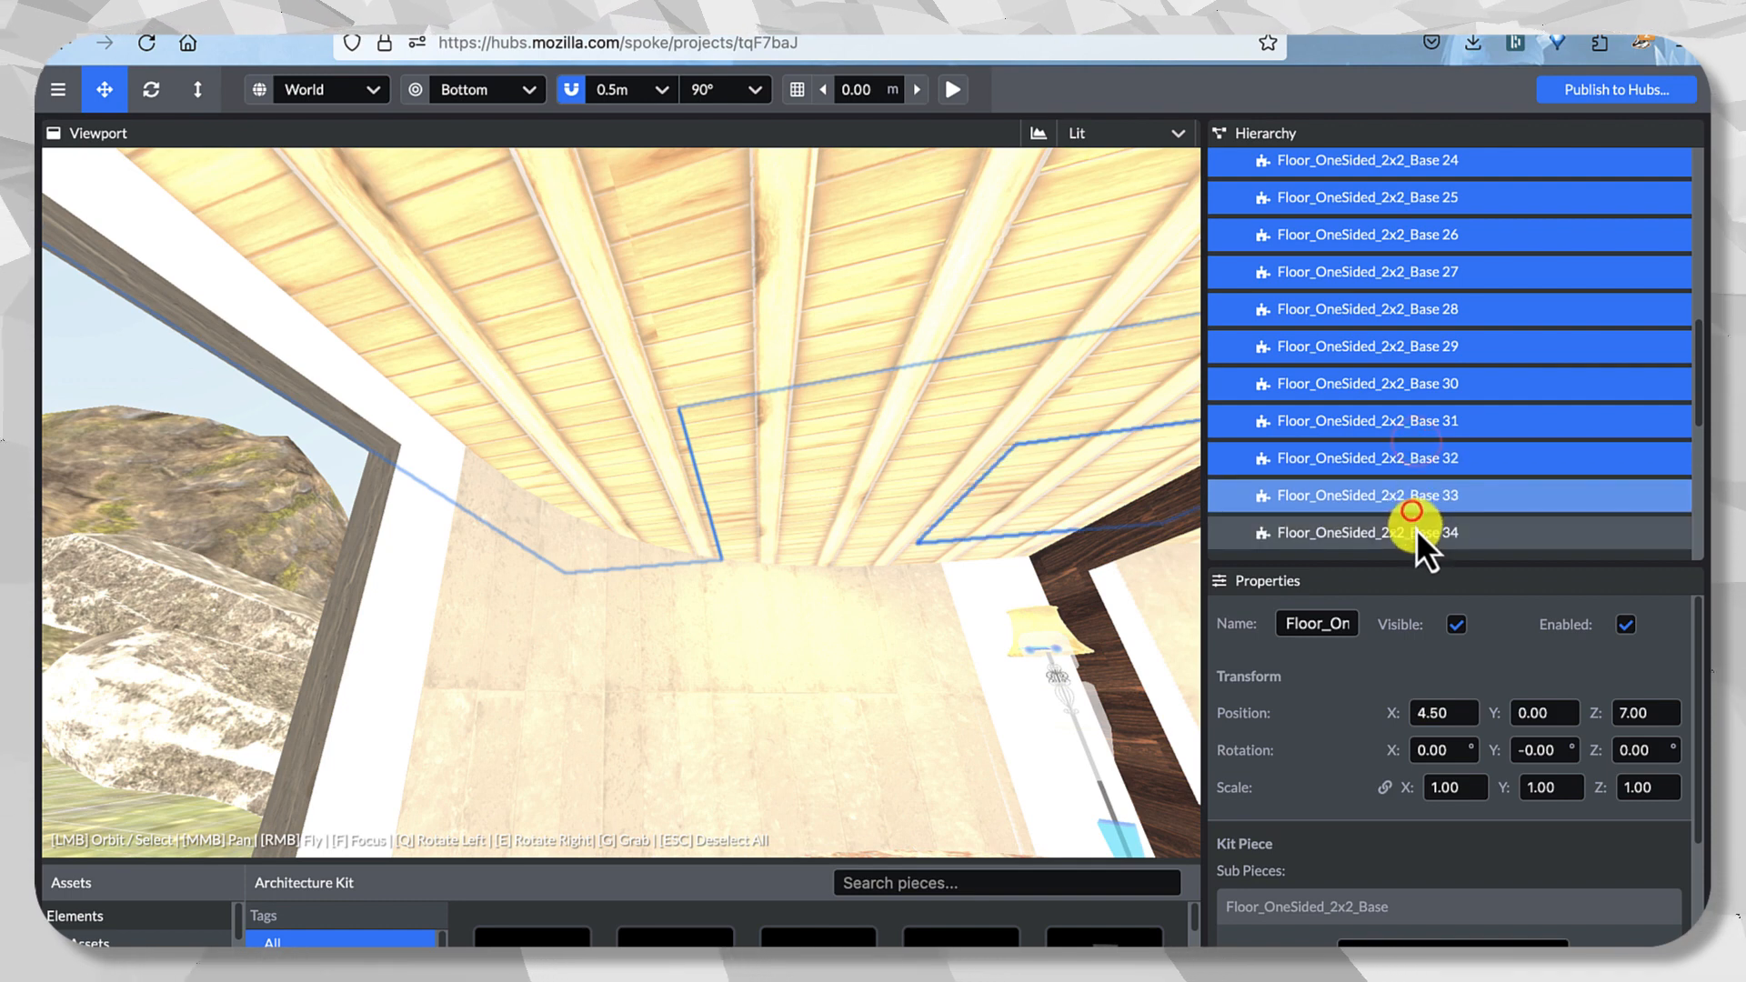
shift+click(1424, 531)
scroll(1403, 495, down, 3)
shift+click(1351, 332)
shift+click(1355, 358)
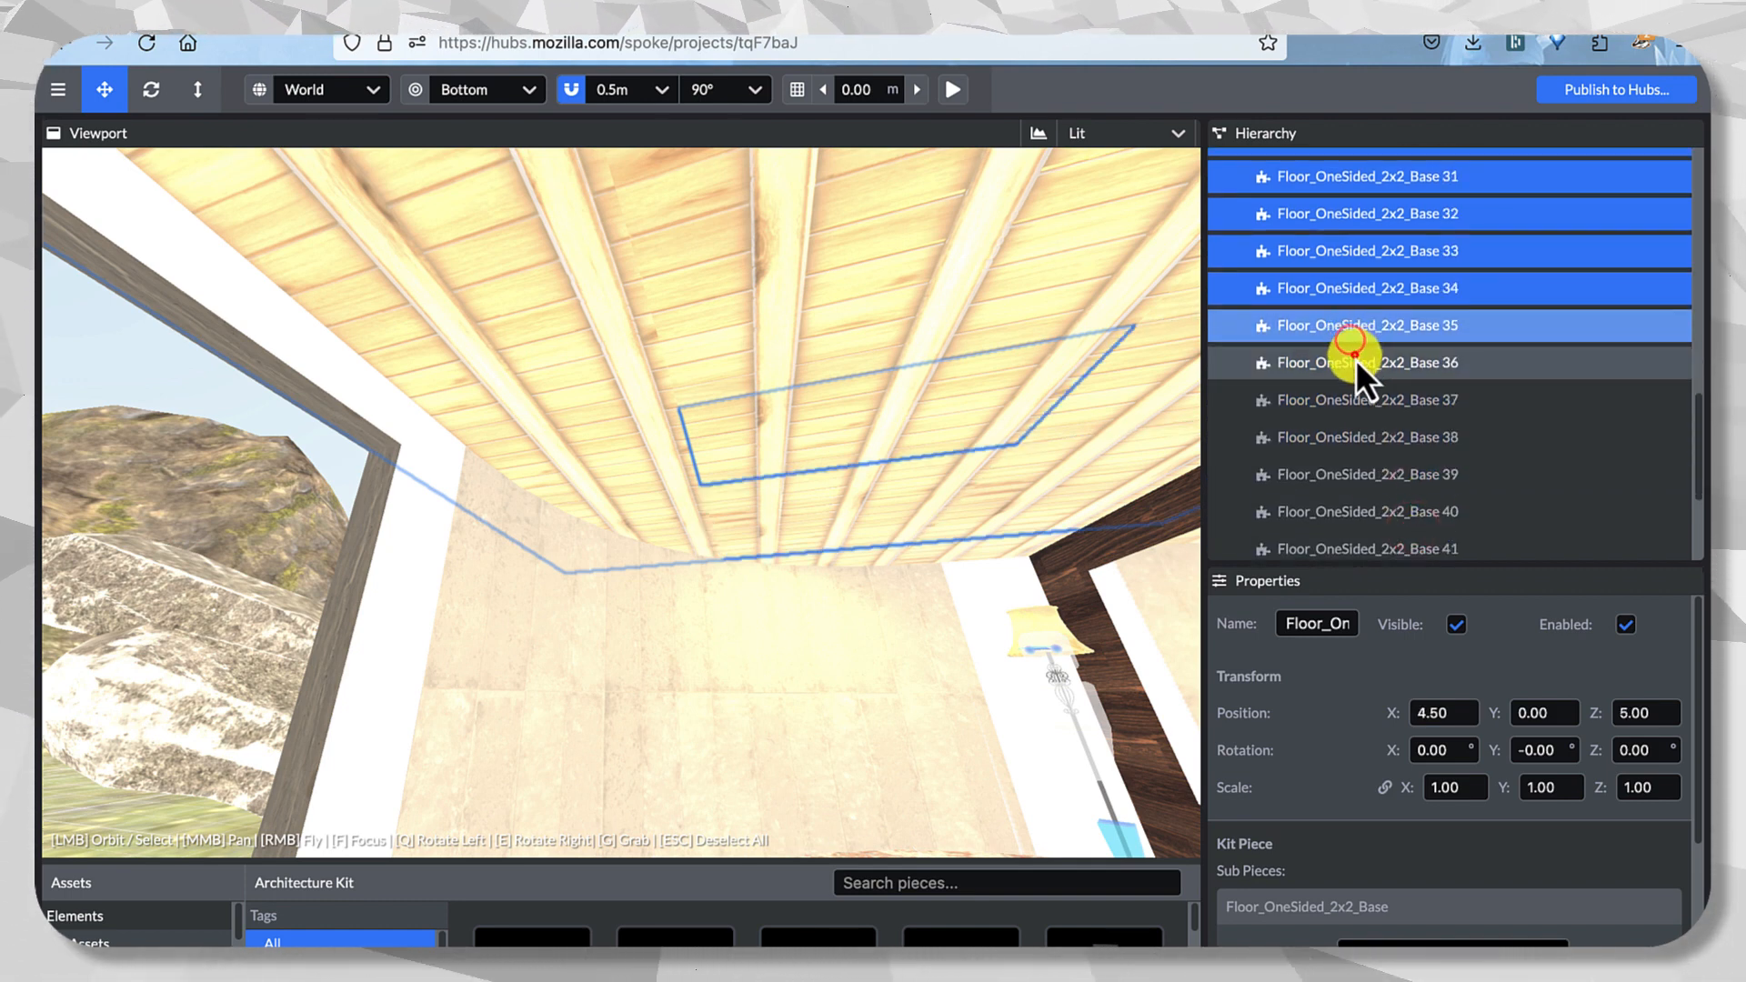
shift+click(1359, 404)
shift+click(1356, 437)
shift+click(1354, 466)
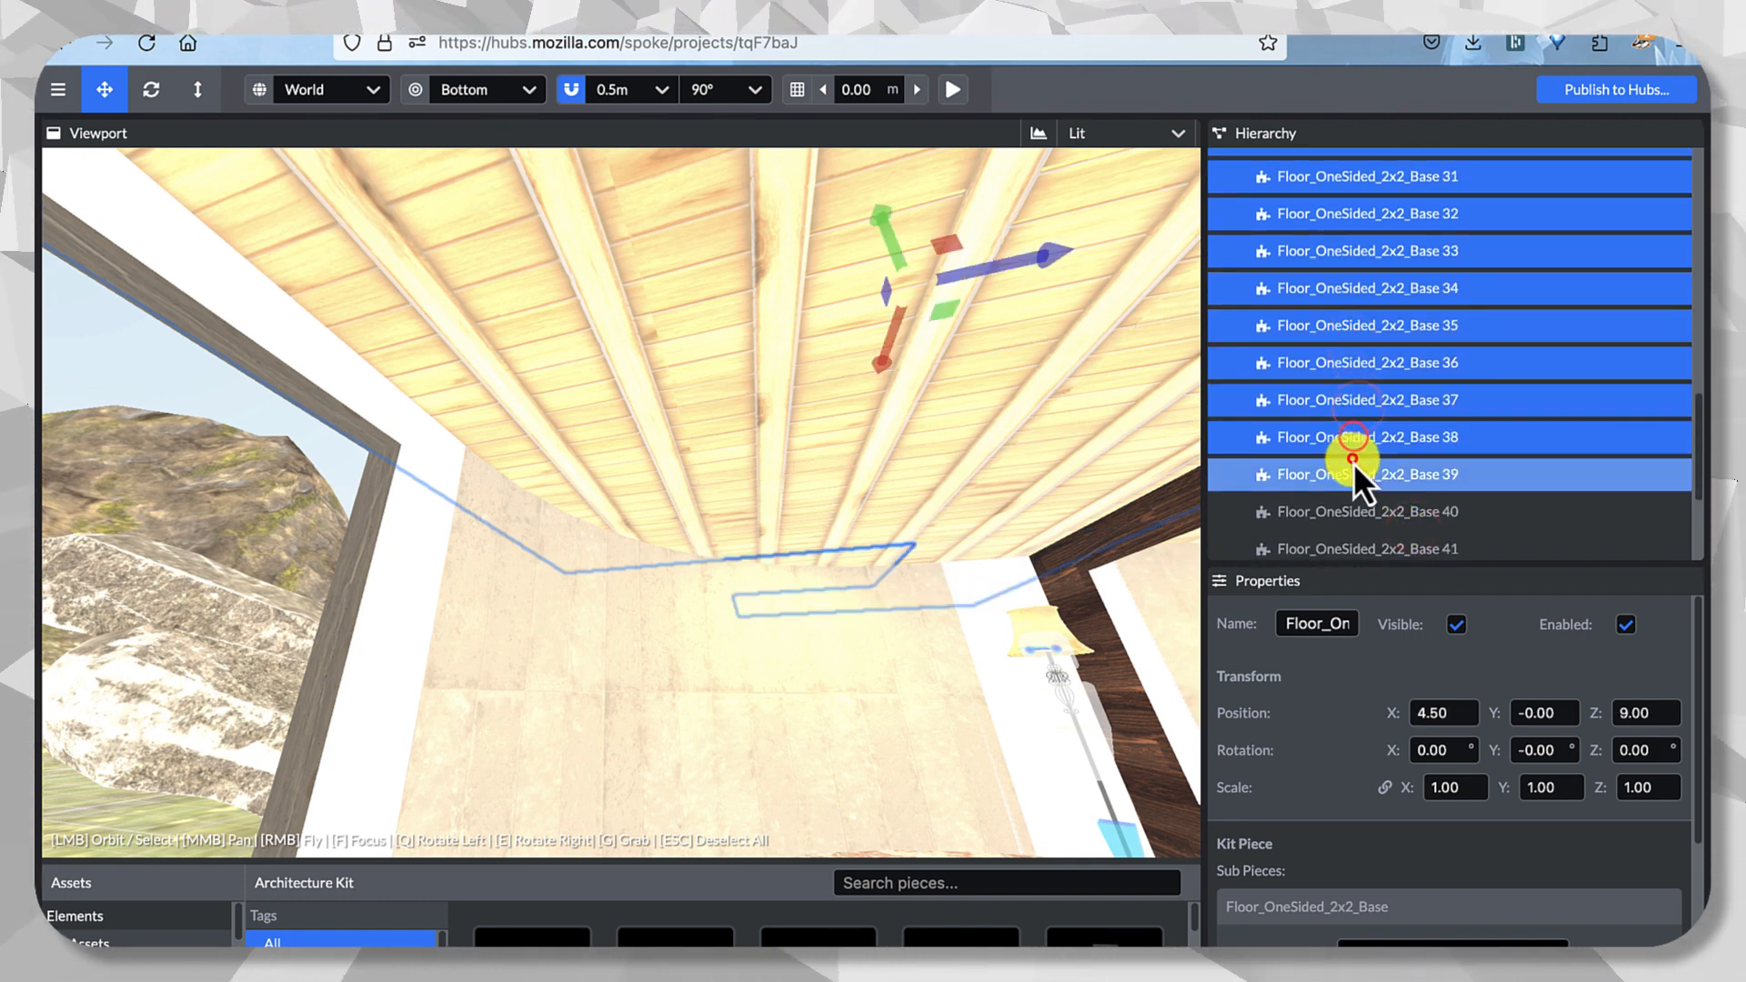
shift+click(1350, 505)
shift+click(1353, 550)
scroll(1355, 546, down, 3)
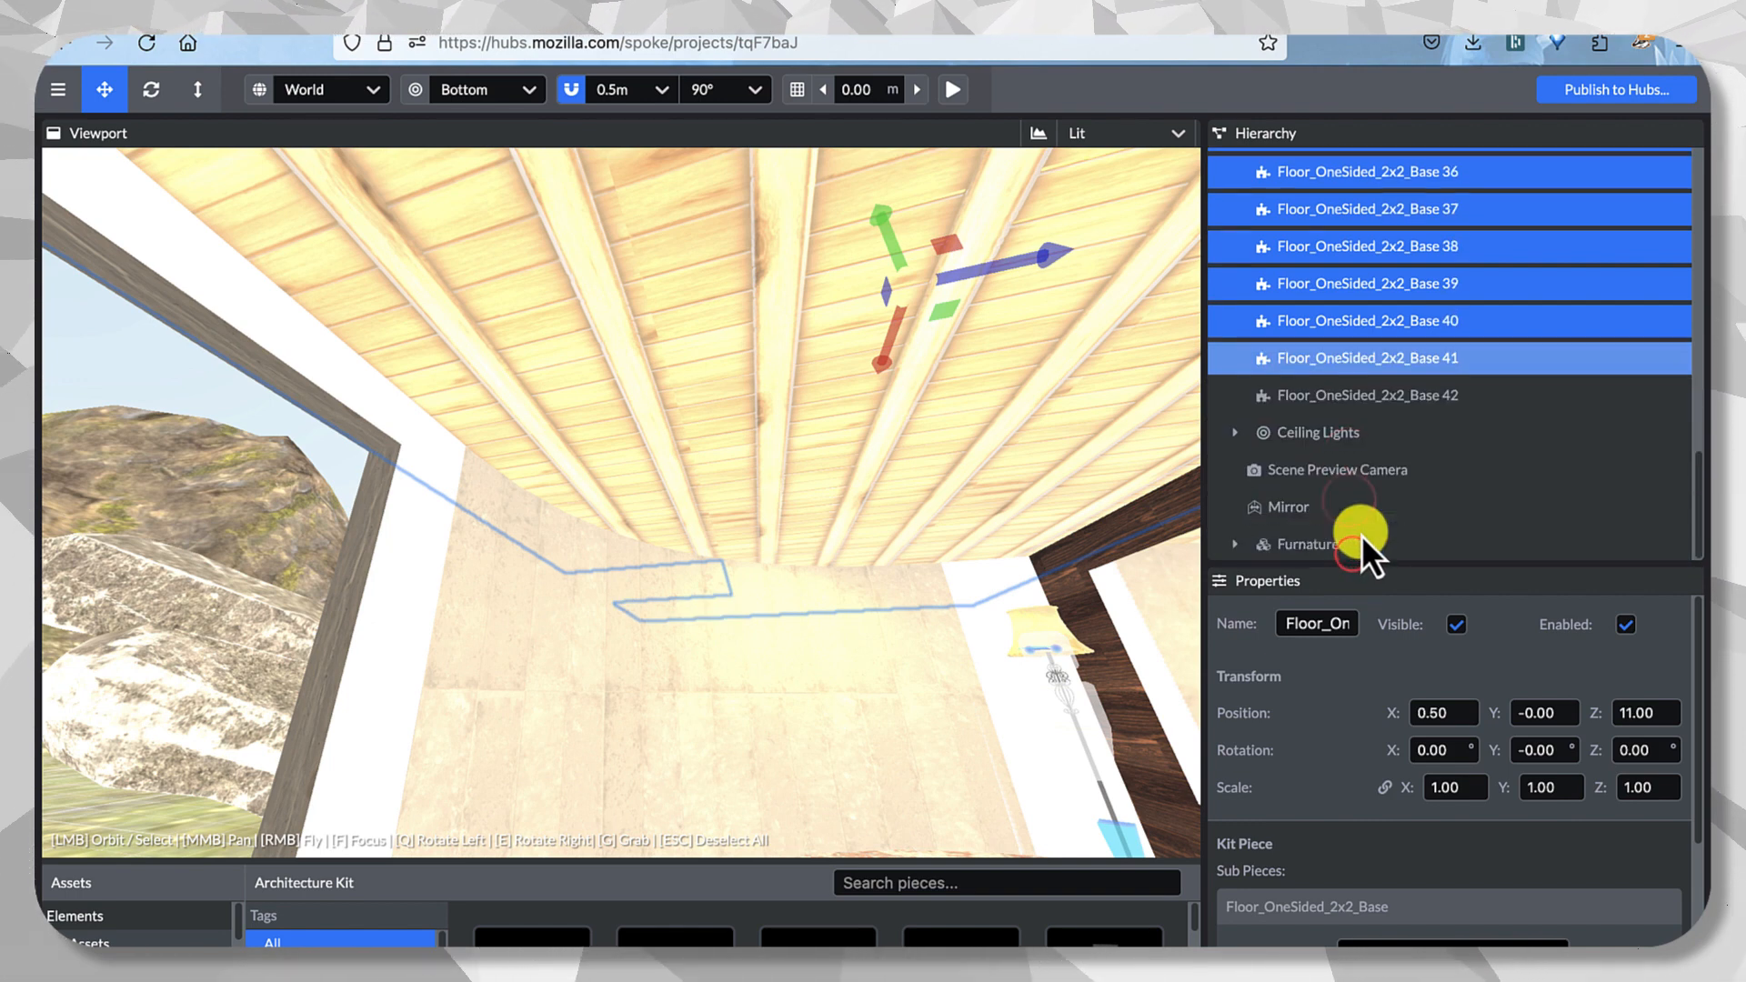
shift+click(1337, 399)
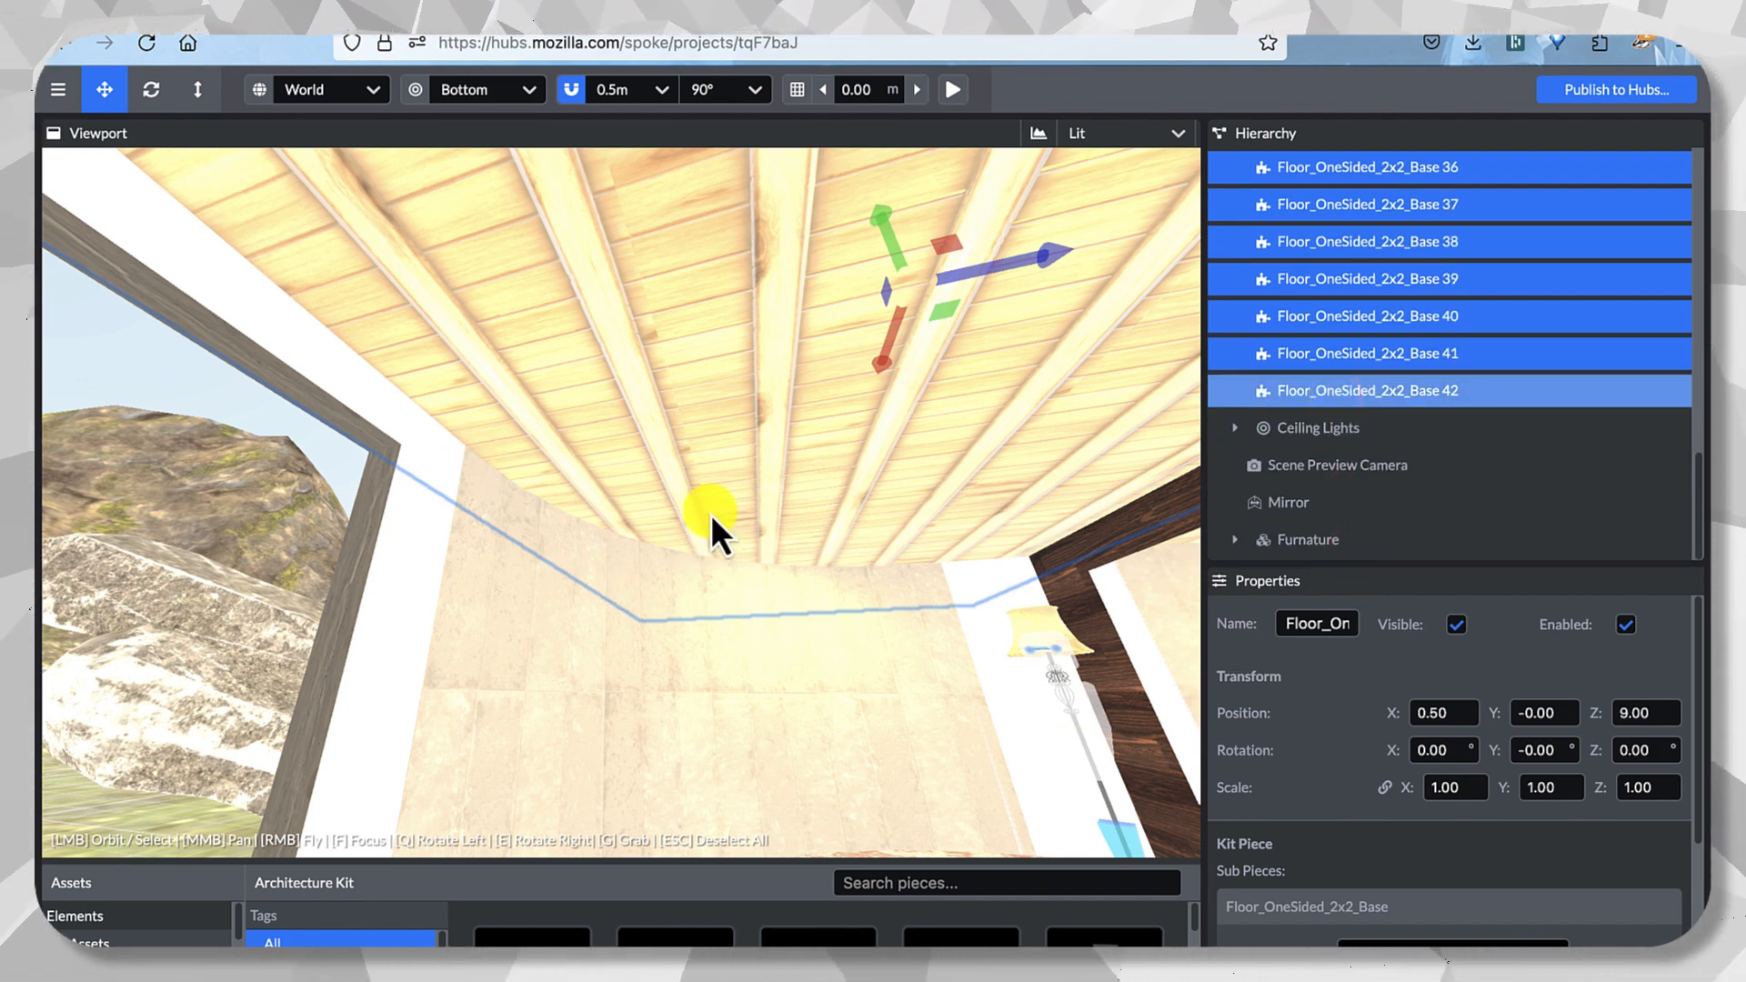
click(1496, 935)
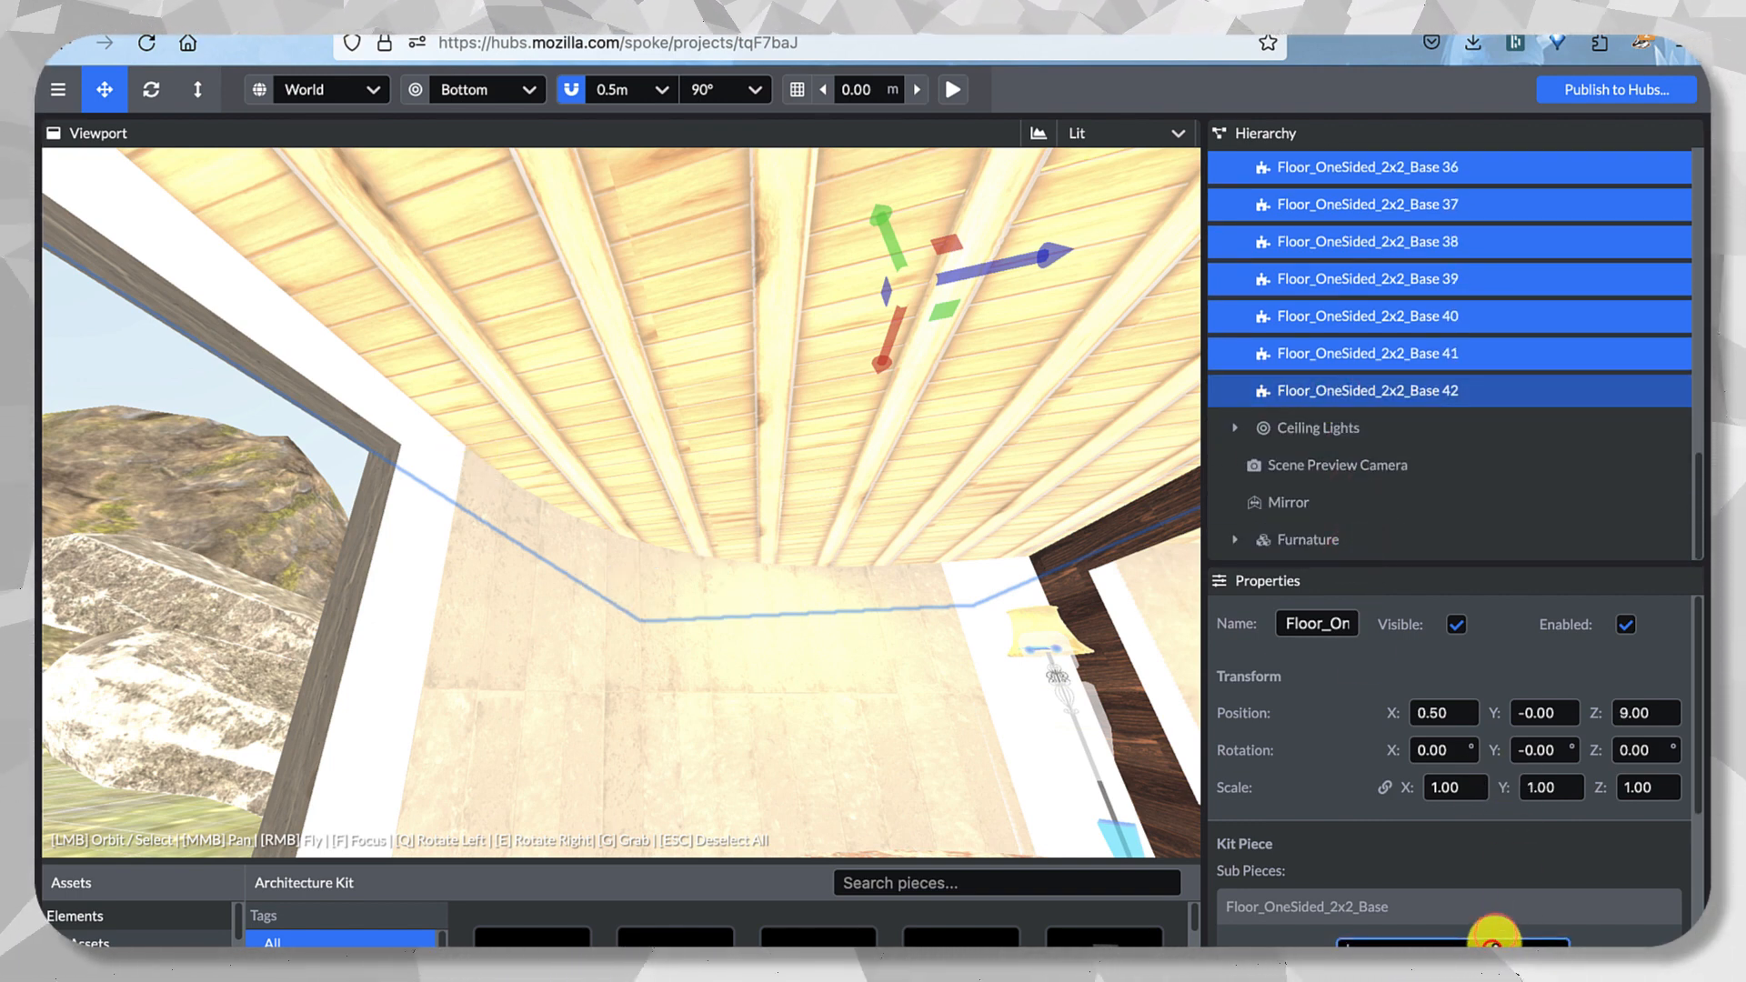
scroll(1448, 725, down, 4)
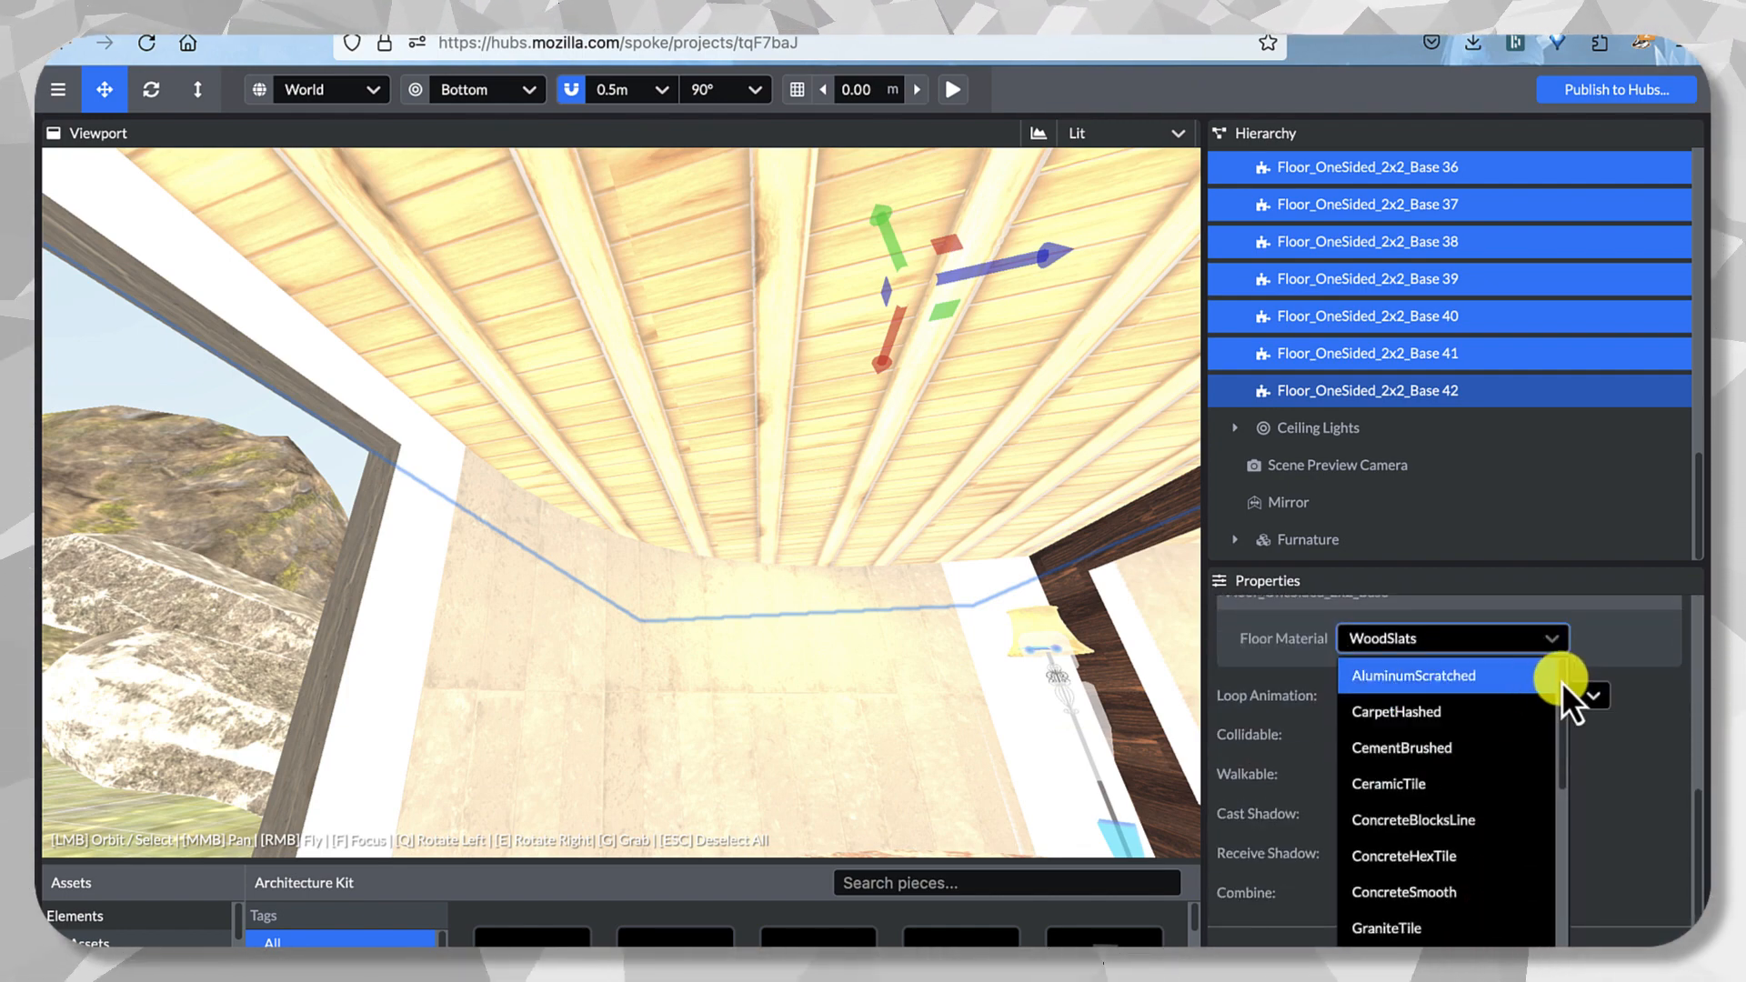
drag(1564, 700, 1559, 935)
click(1394, 806)
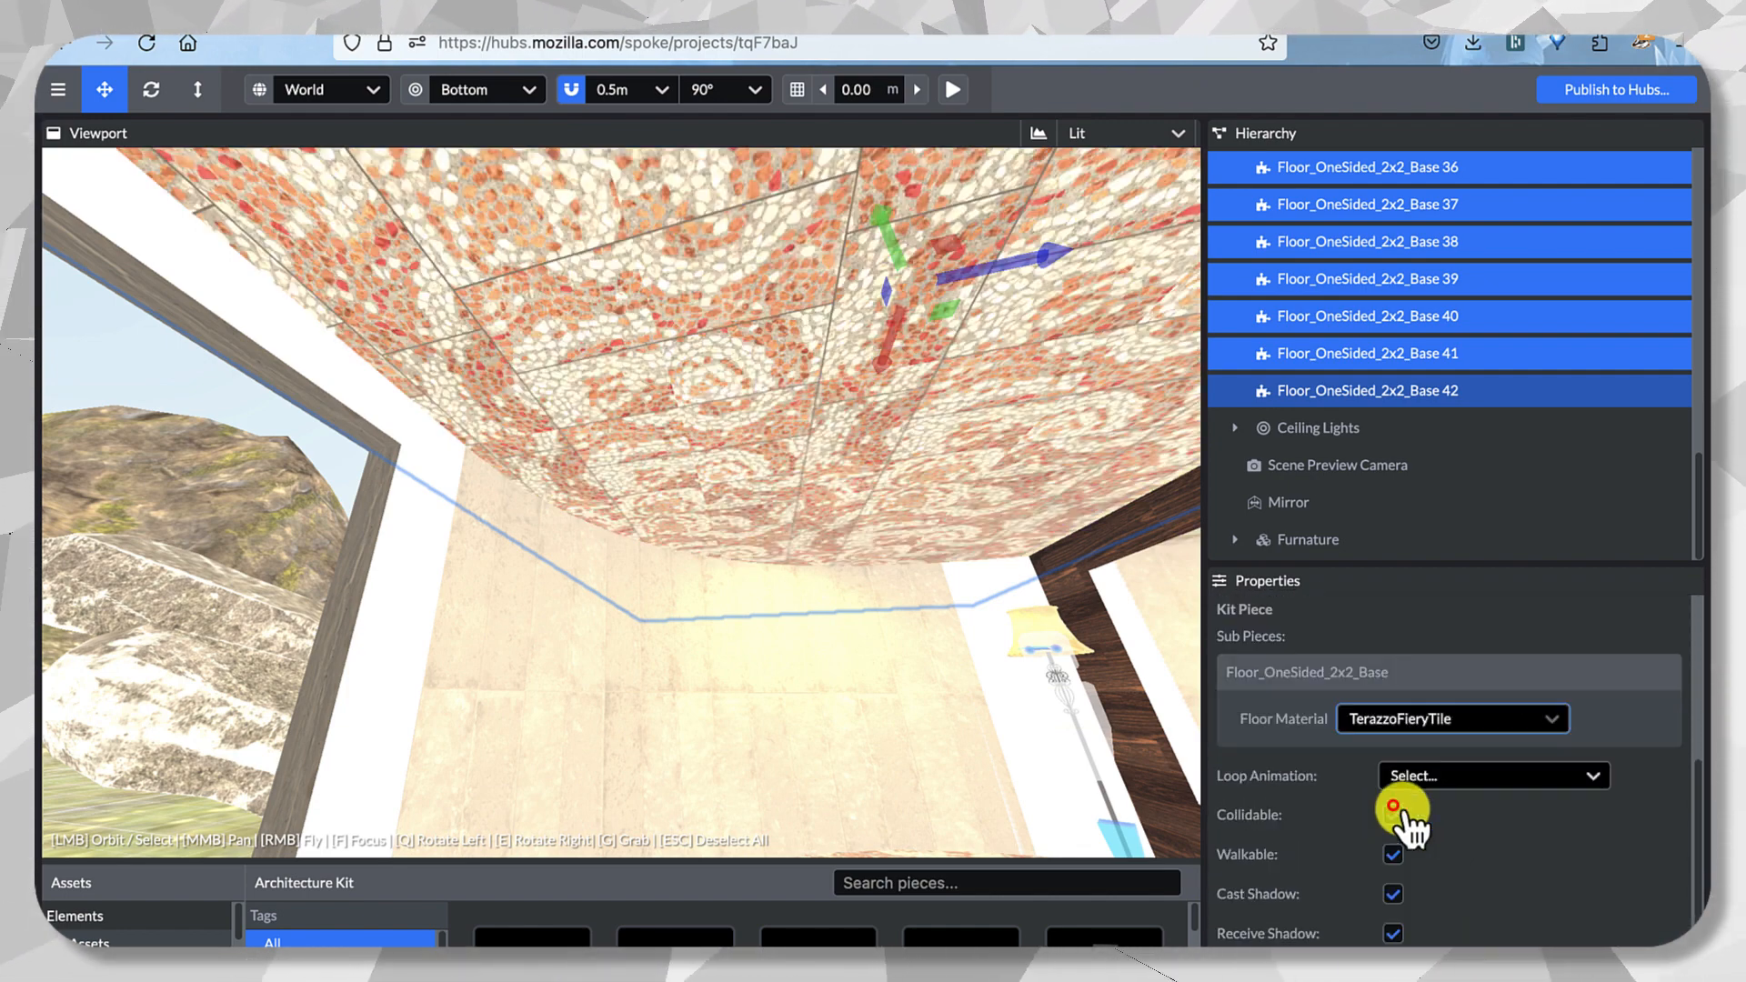
Check the wall materials of the white wall pieces and of the curved wall between them.
drag(943, 591, 877, 611)
click(964, 609)
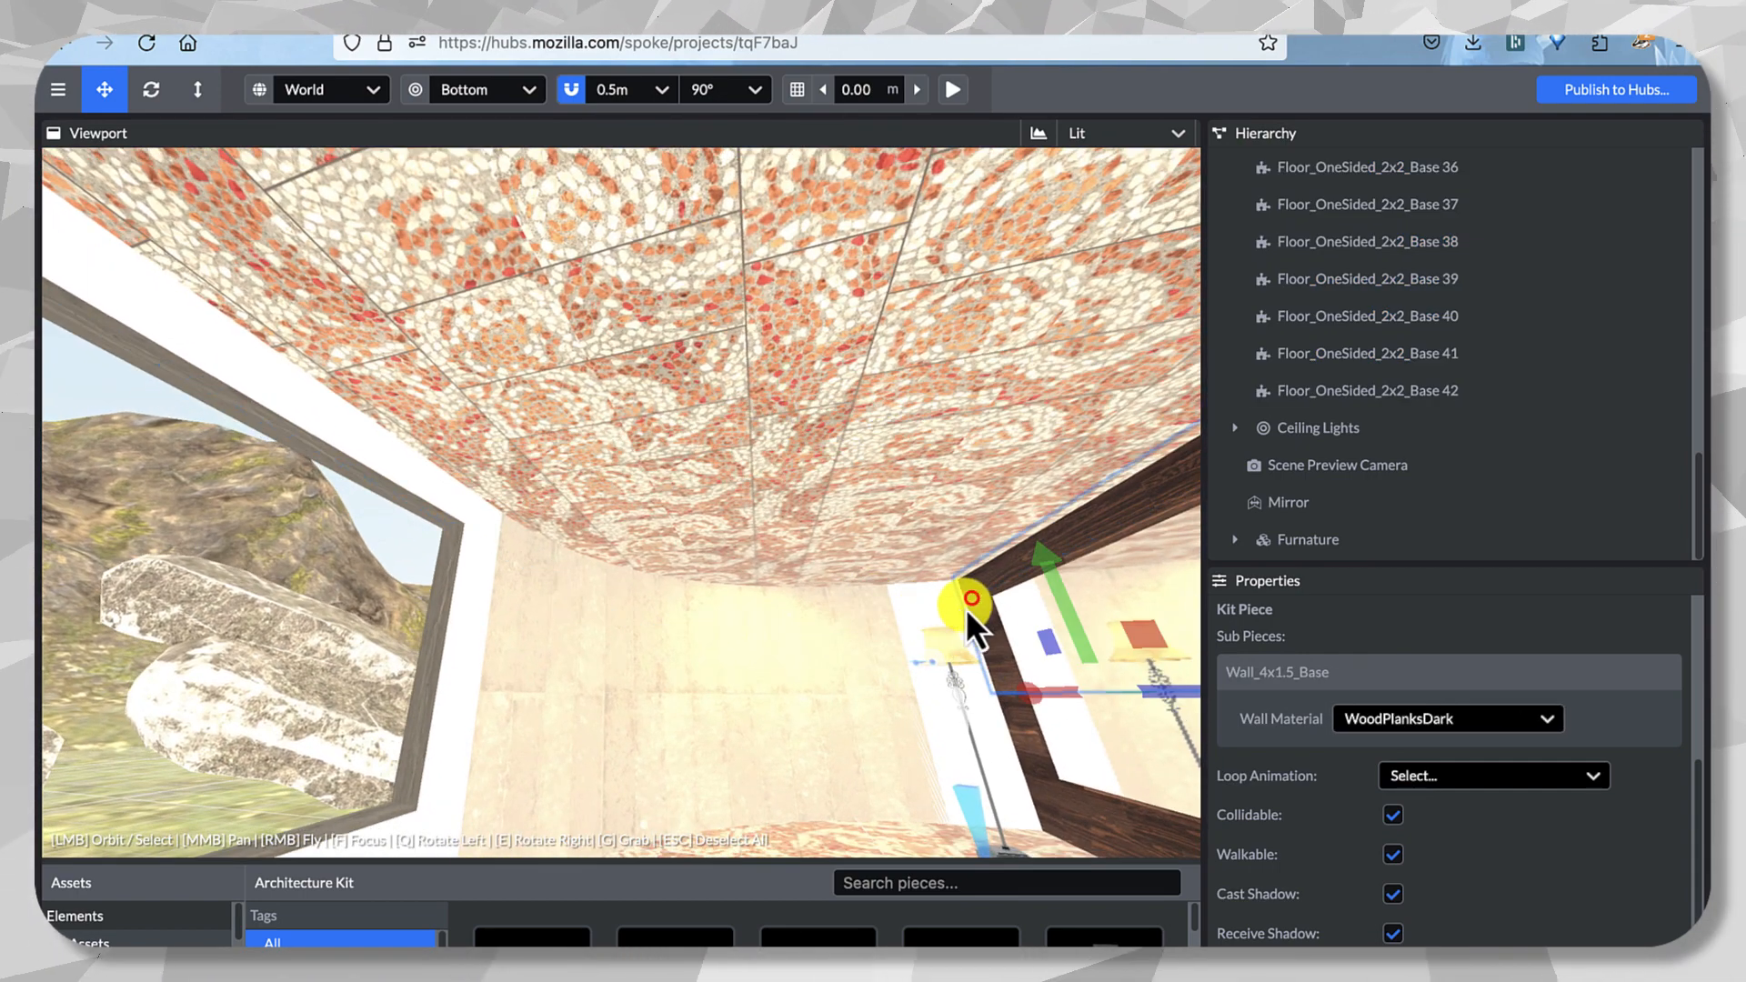
click(955, 611)
shift+click(464, 612)
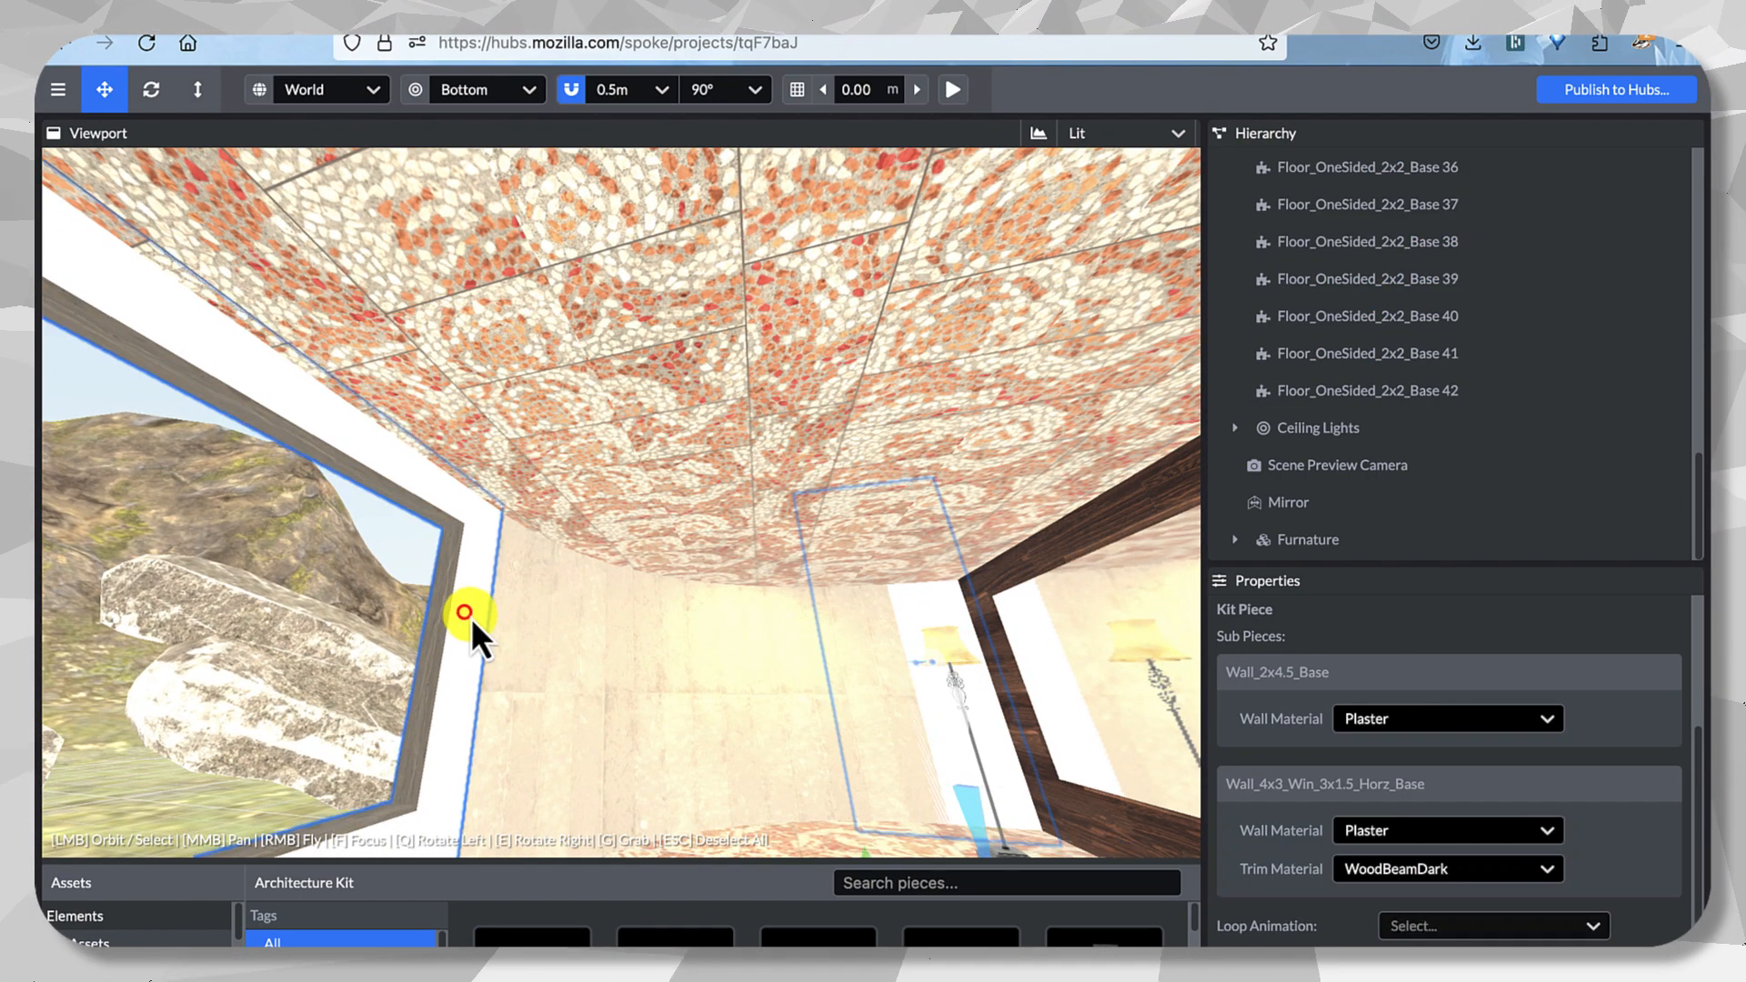
click(788, 690)
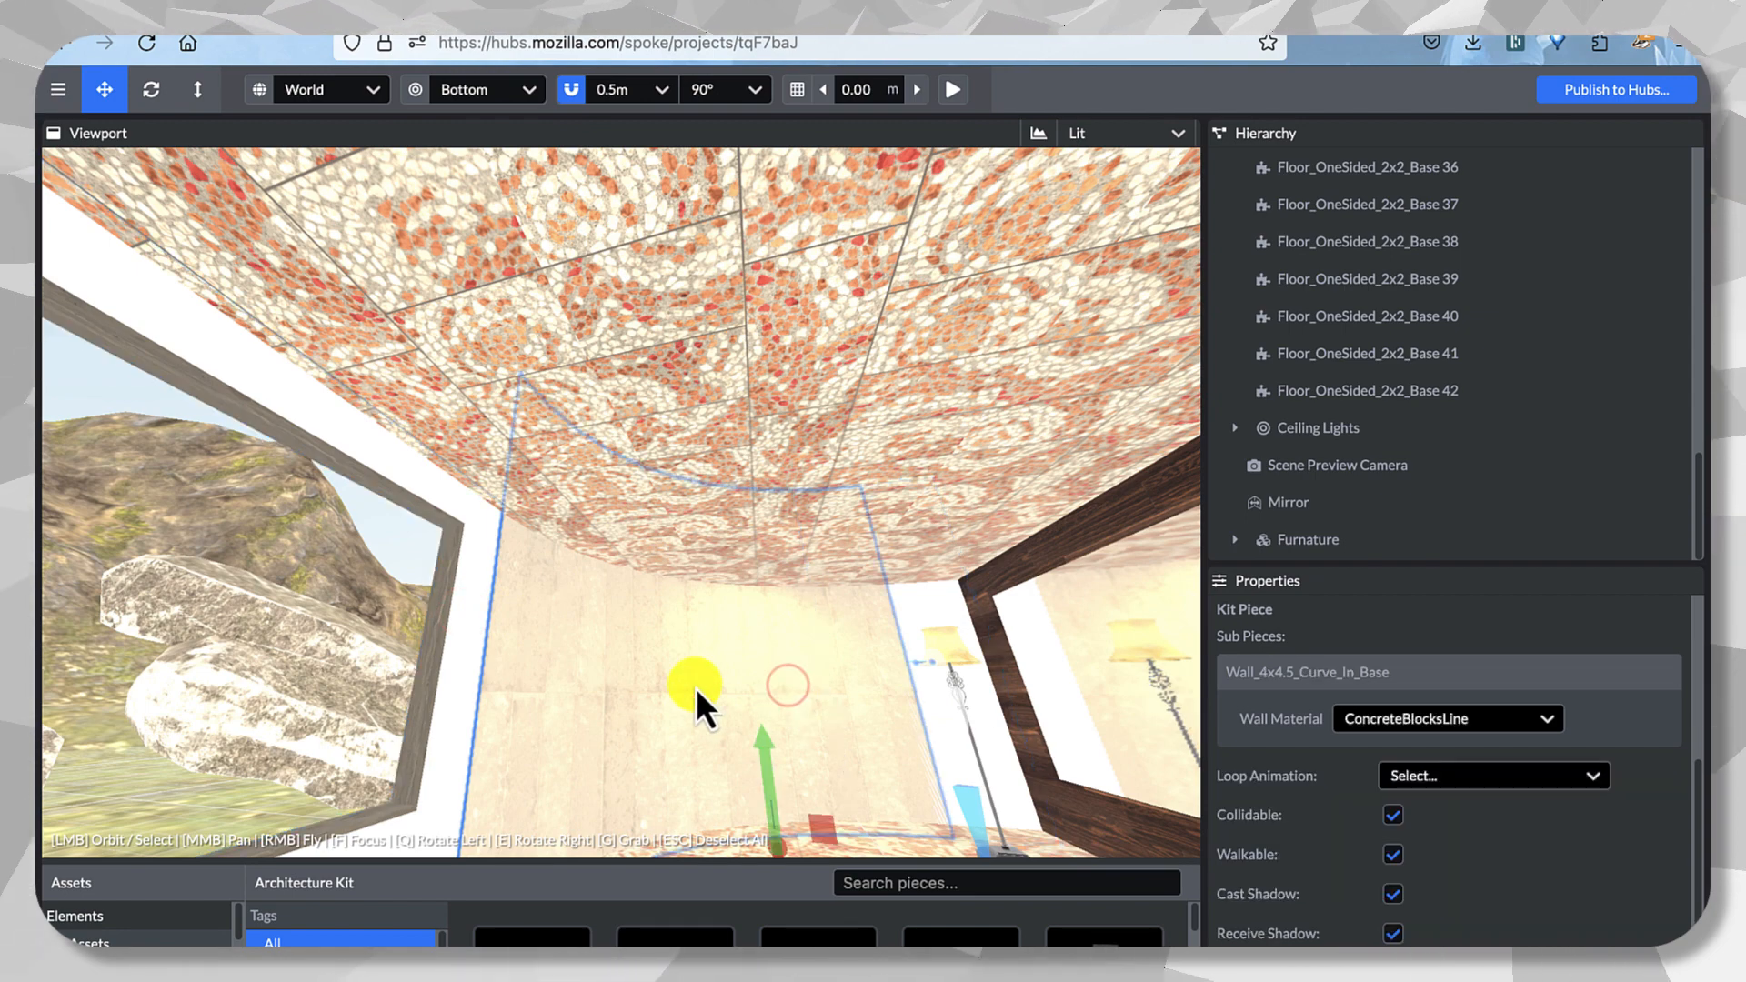
Select the window wall and the narrow white wall beside the lamp, and set both wall materials to ConcreteBlocksLine.
click(472, 560)
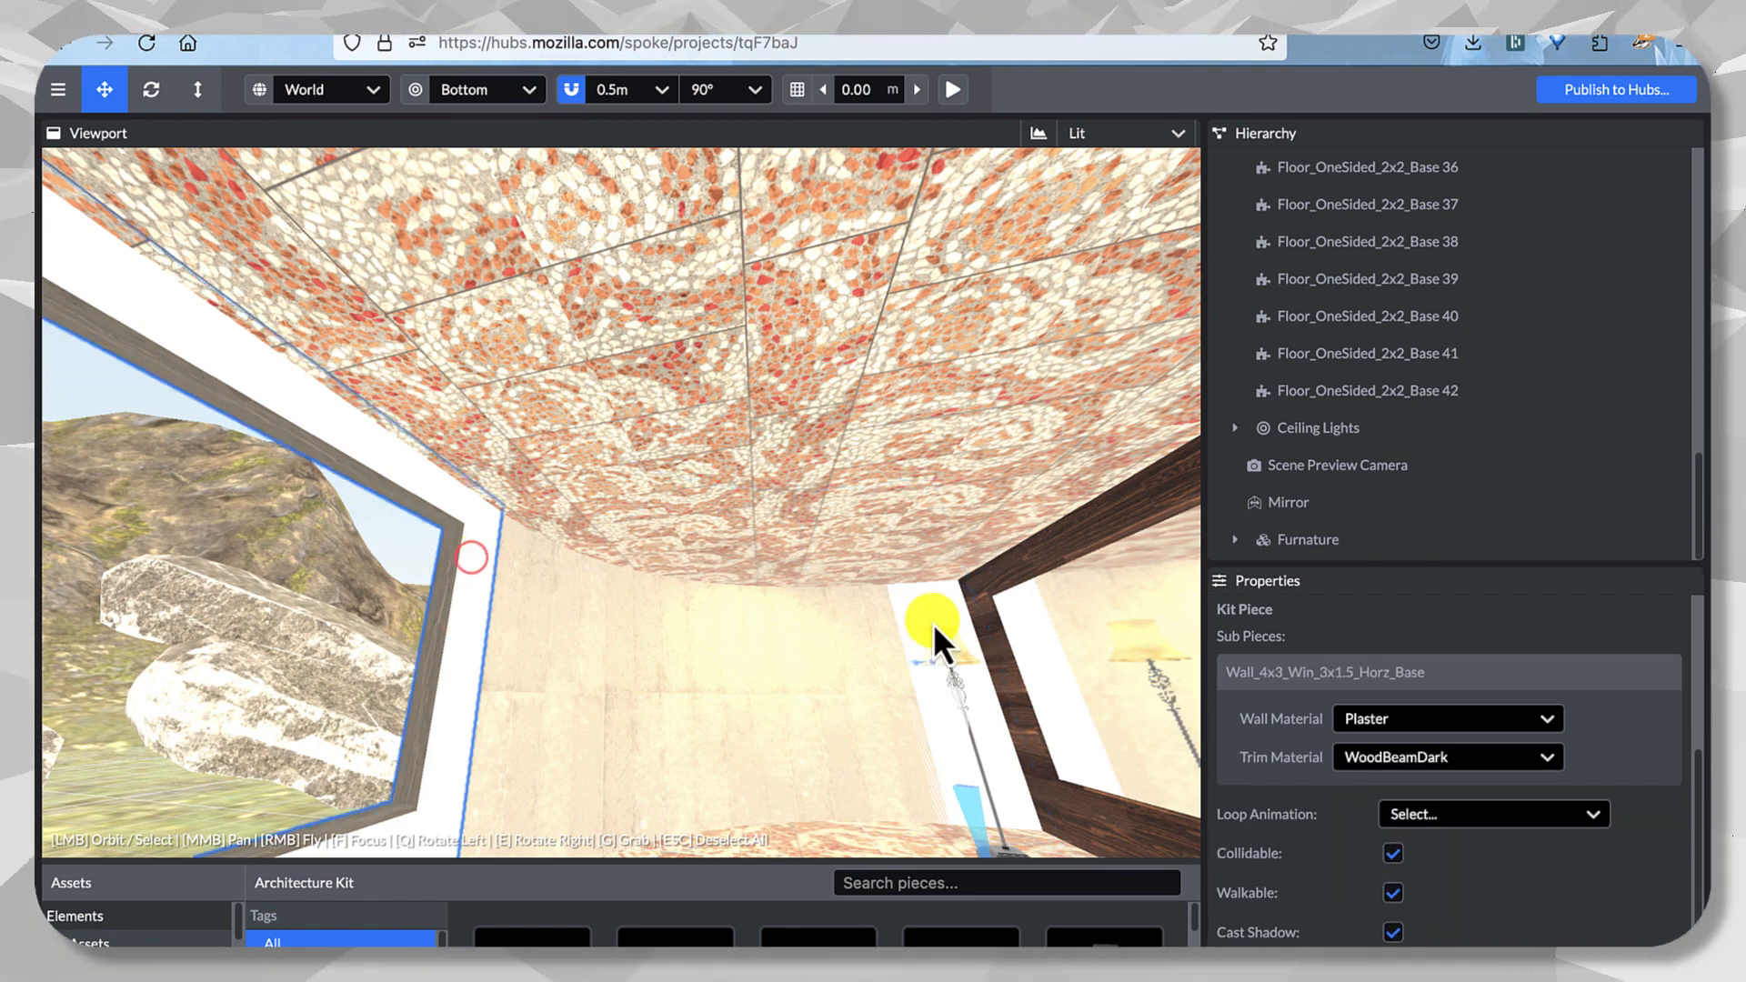
shift+click(938, 613)
click(1410, 719)
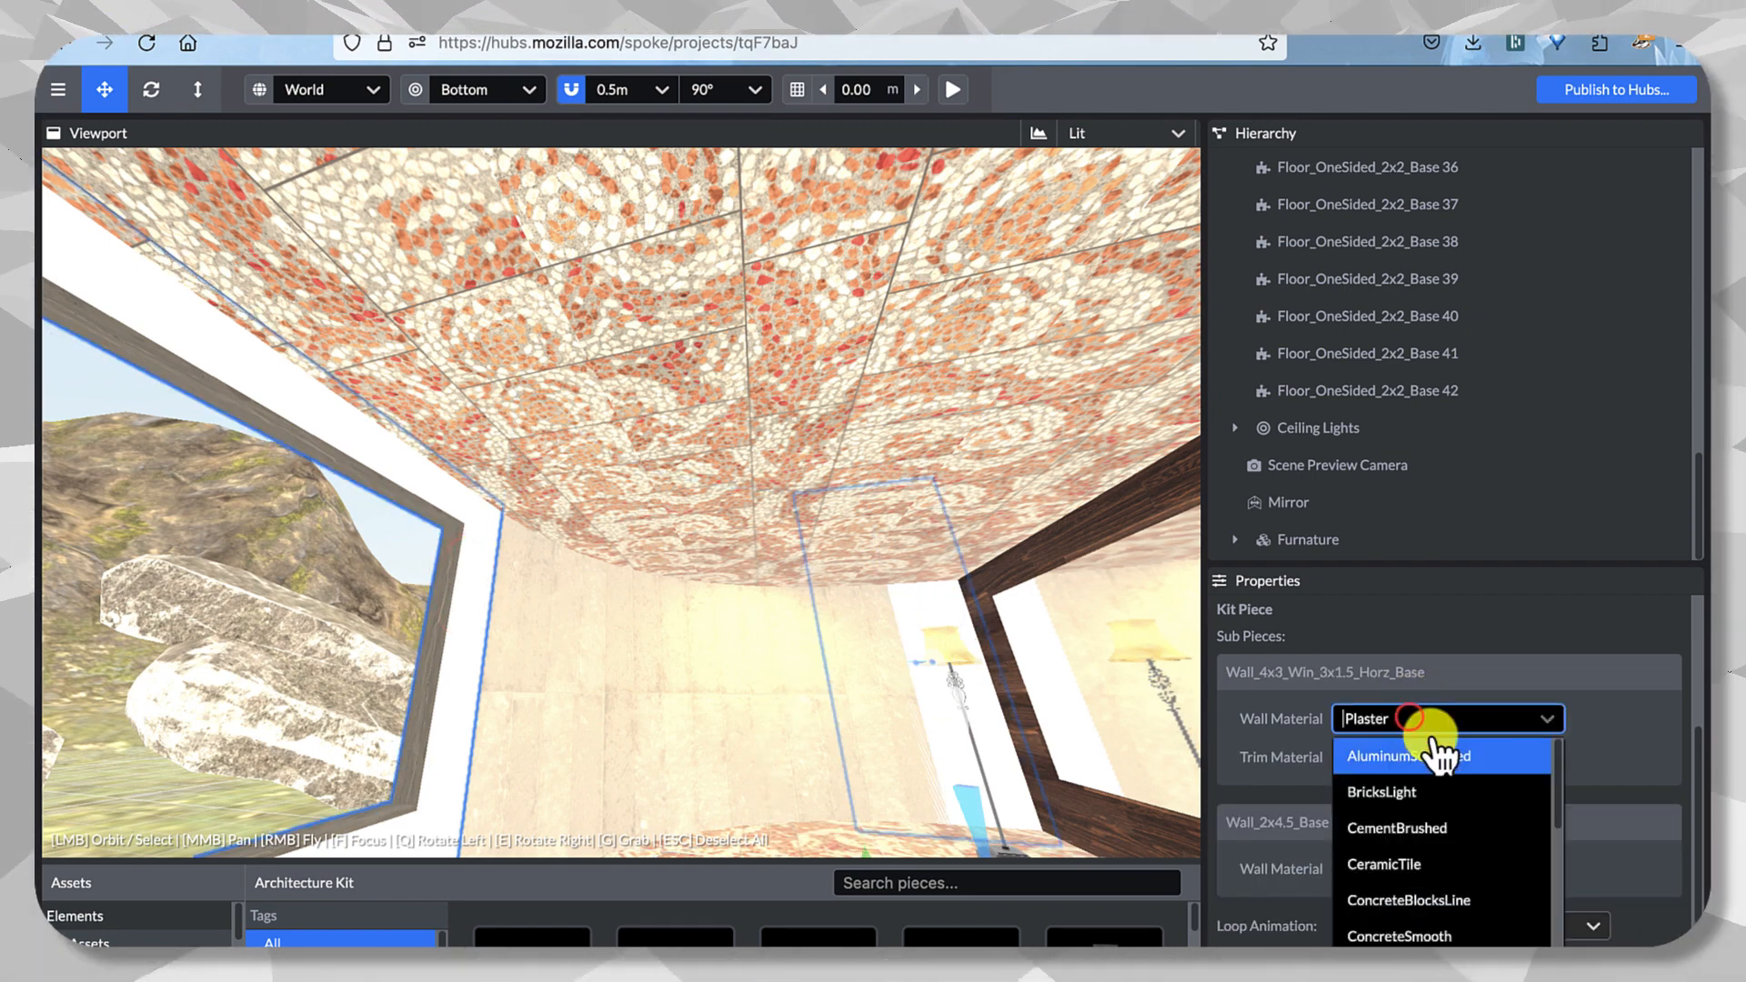
click(1458, 905)
click(1437, 871)
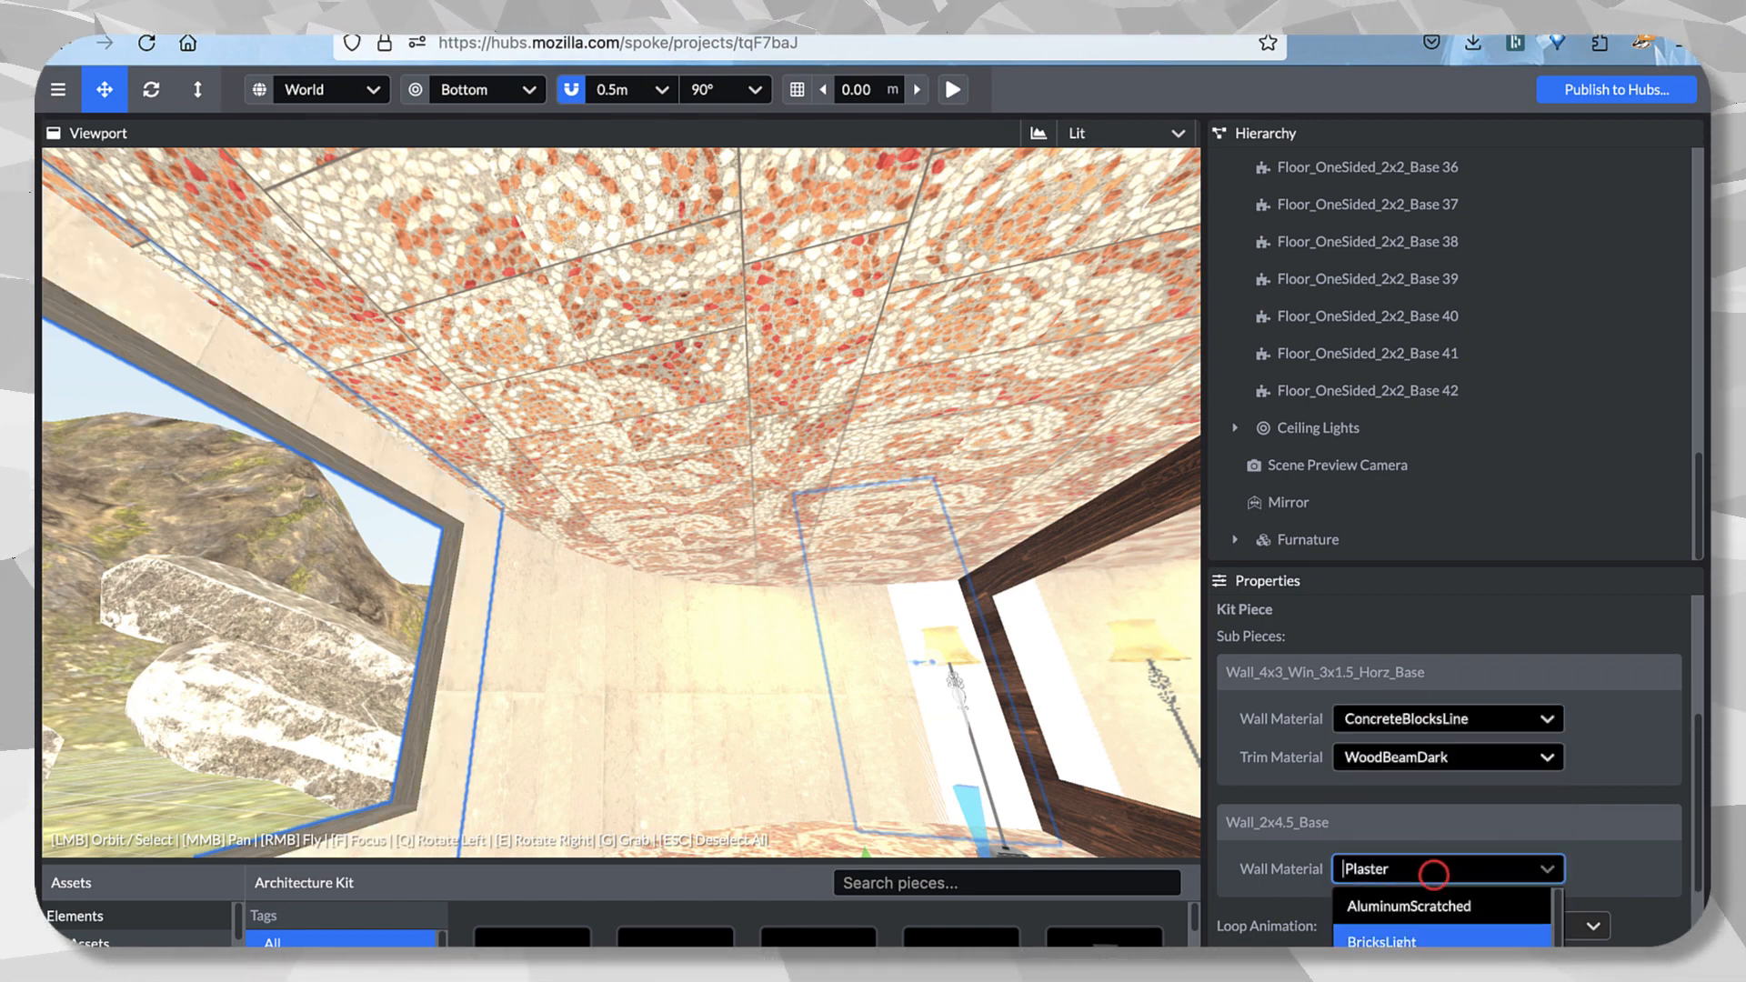
scroll(1440, 937, down, 2)
click(1499, 941)
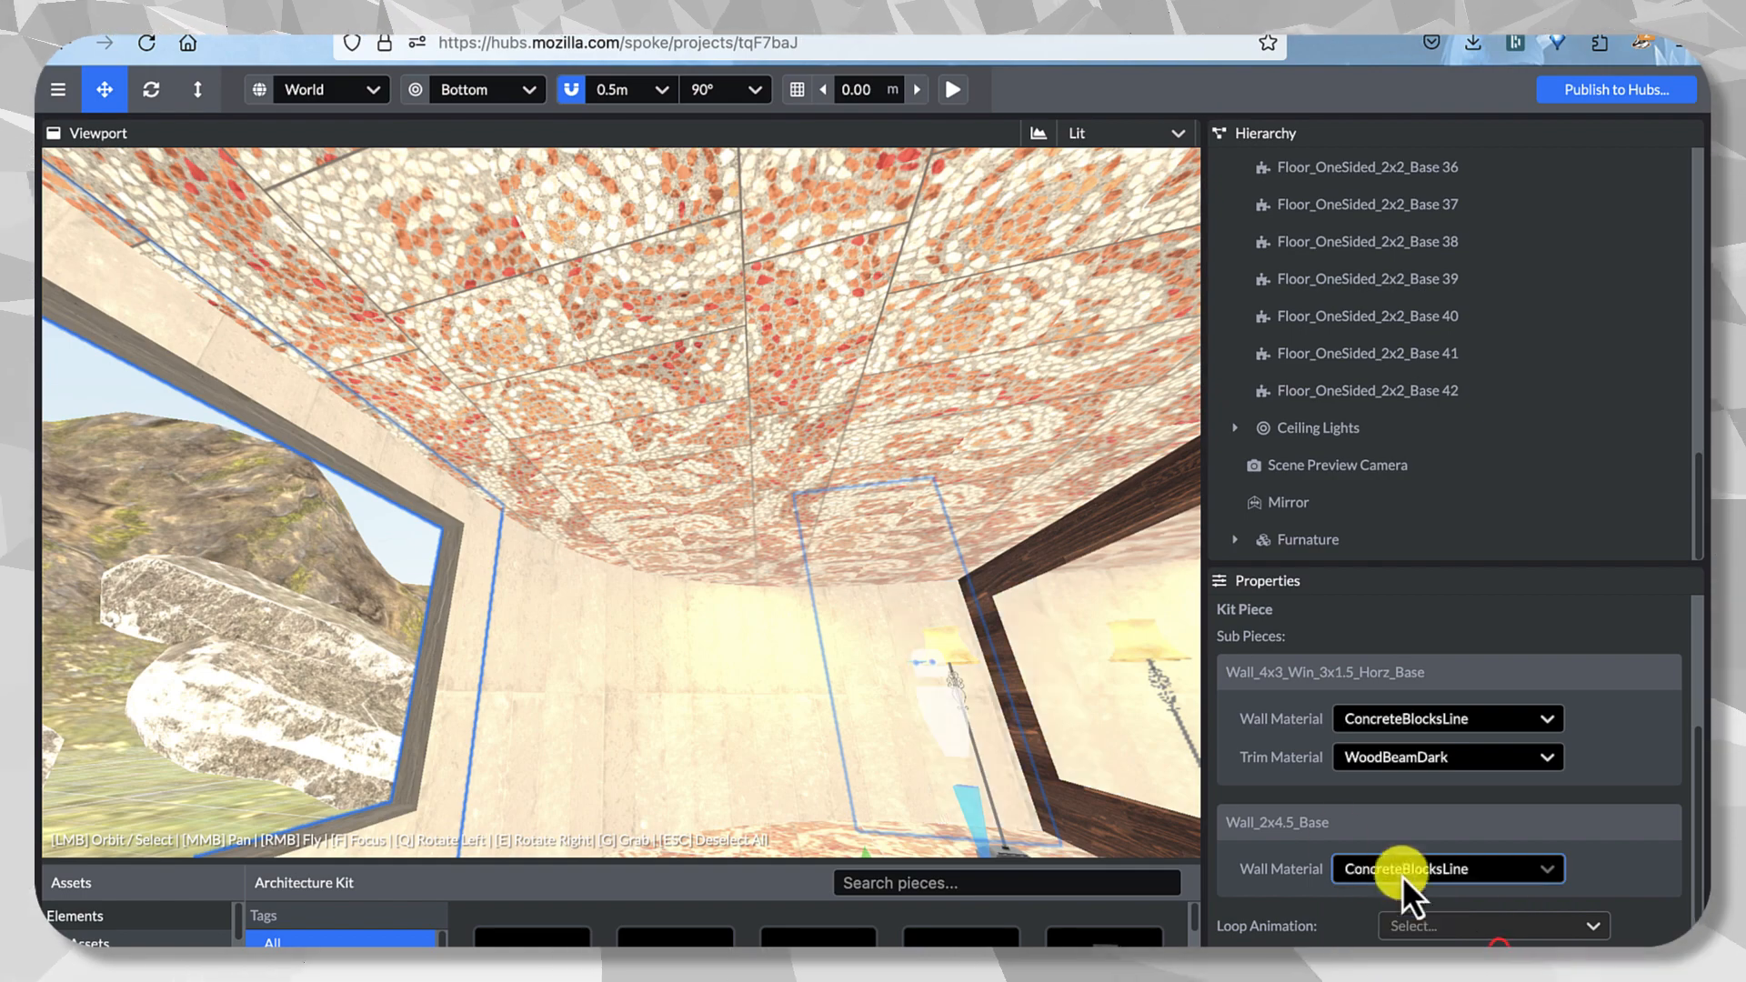
Set the wall material of the upper and lower dark wood wall pieces around the mirror to ConcreteBlocksLine.
mouse_move(908, 691)
mouse_down()
mouse_move(769, 728)
mouse_move(1003, 724)
mouse_up()
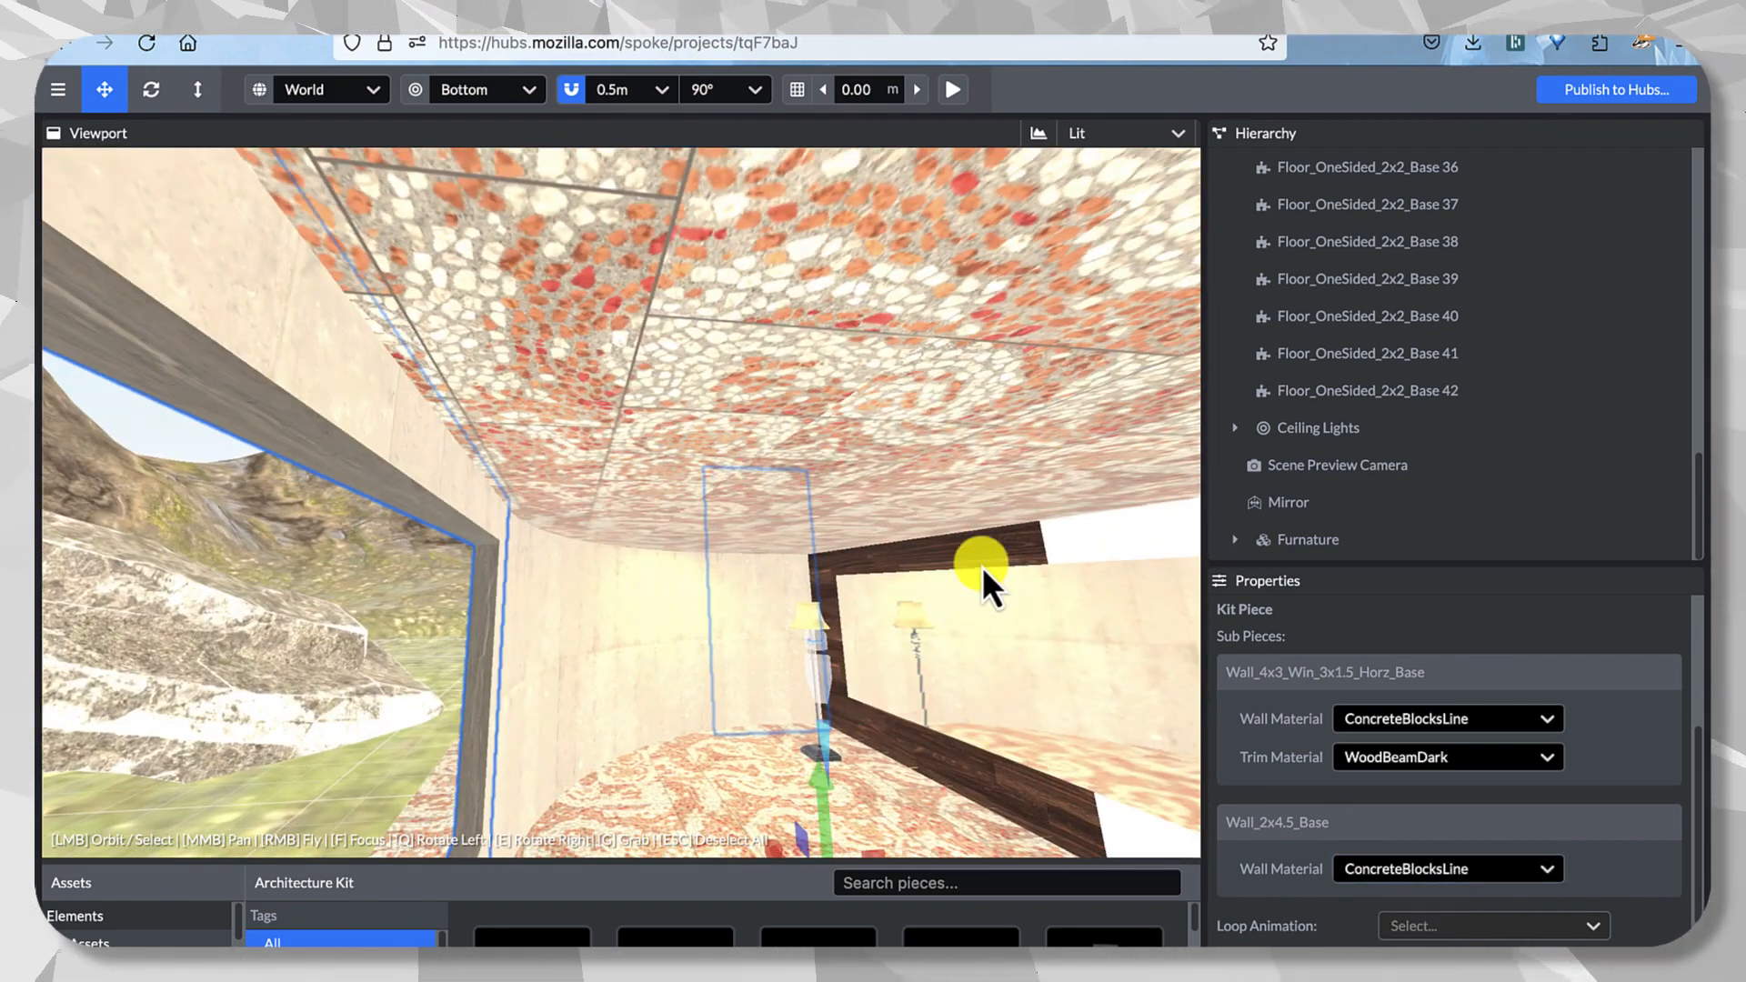
click(1024, 548)
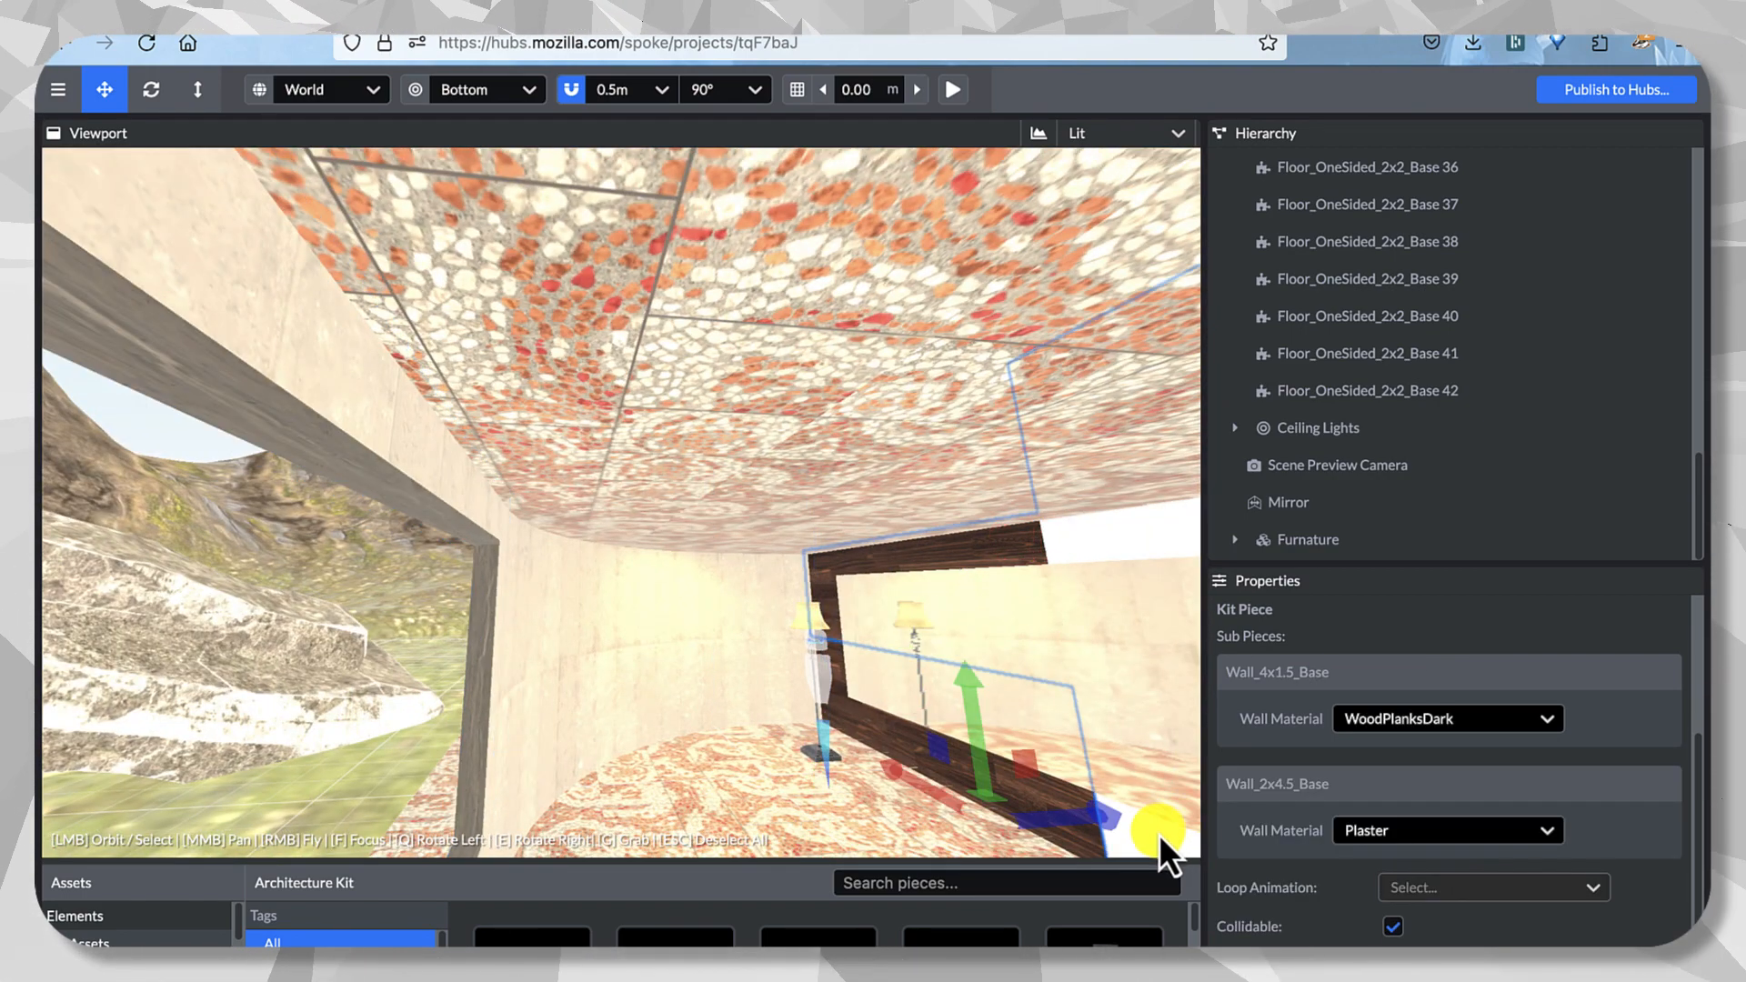
click(1381, 718)
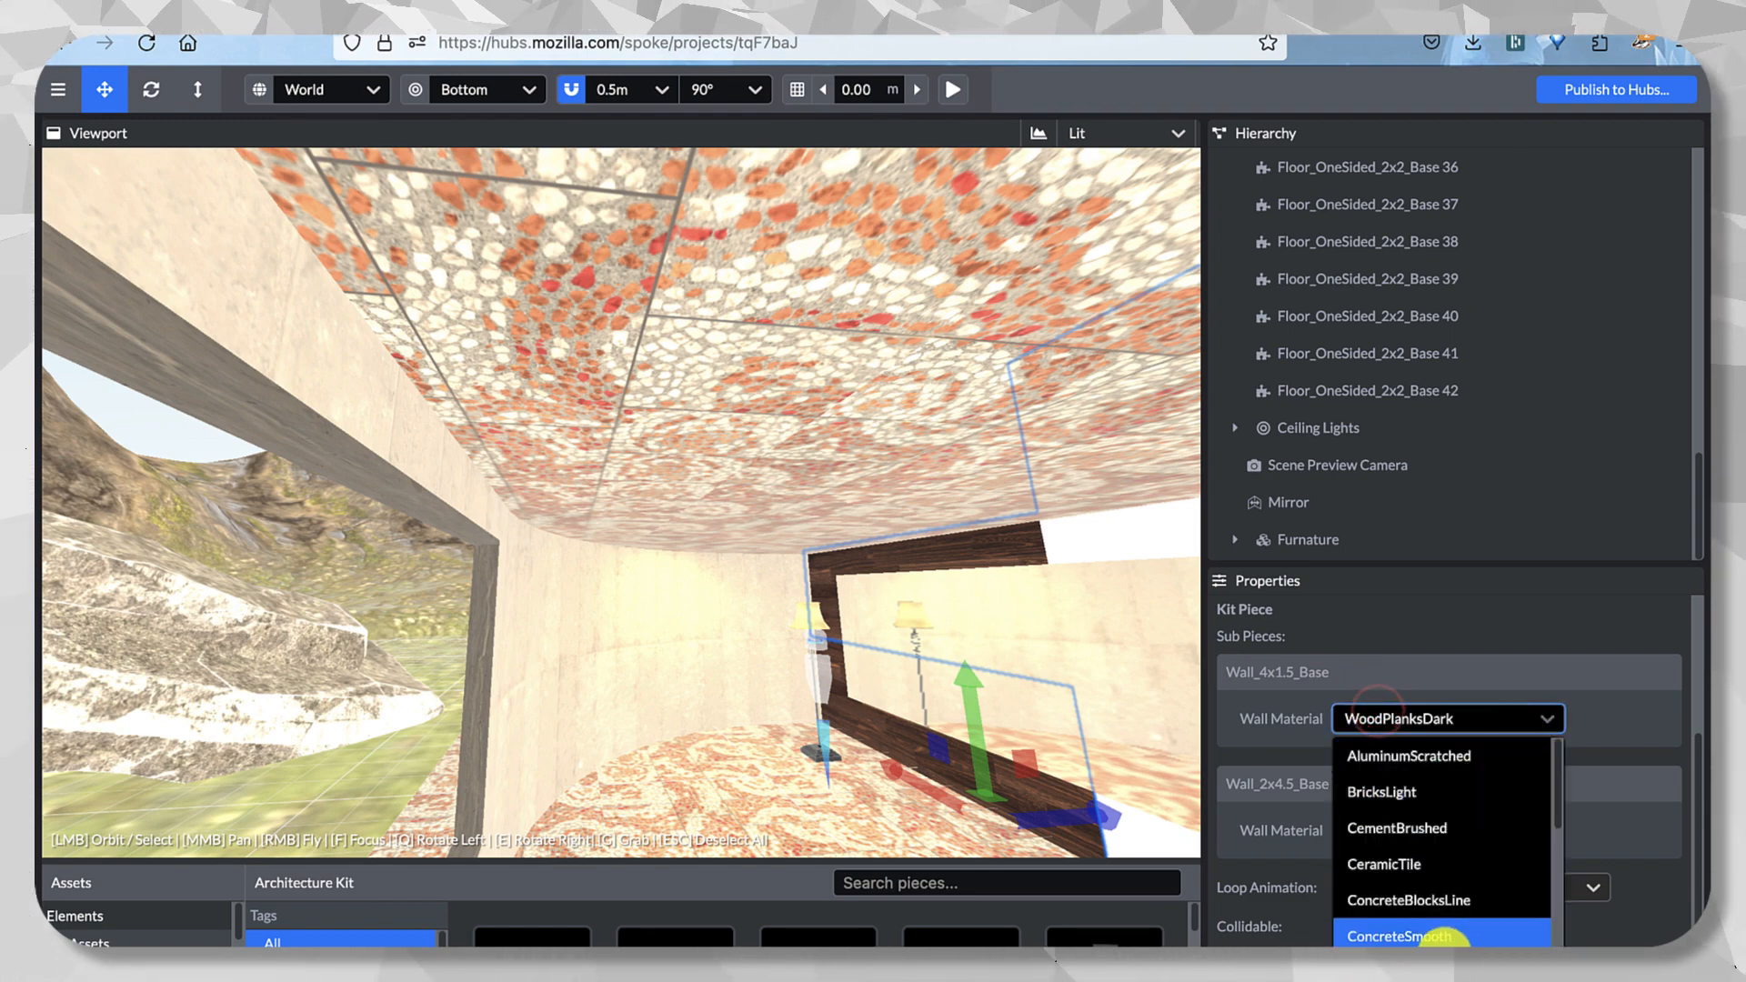
click(1449, 905)
click(1081, 863)
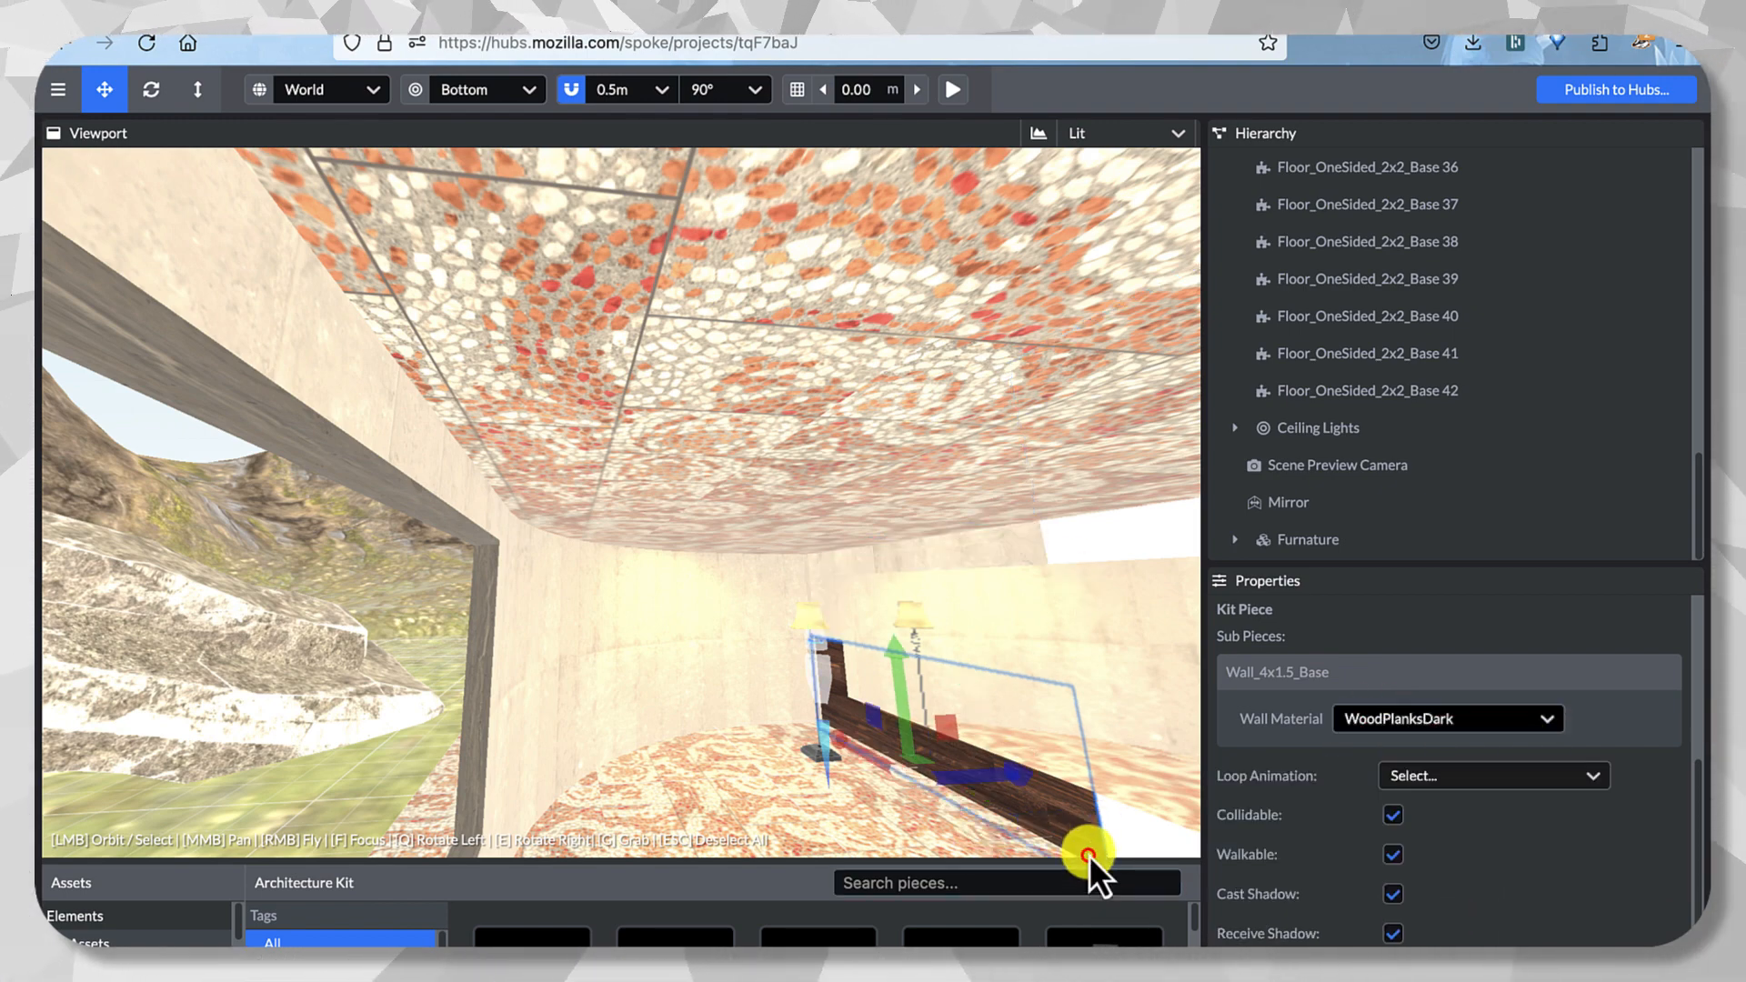
click(1431, 718)
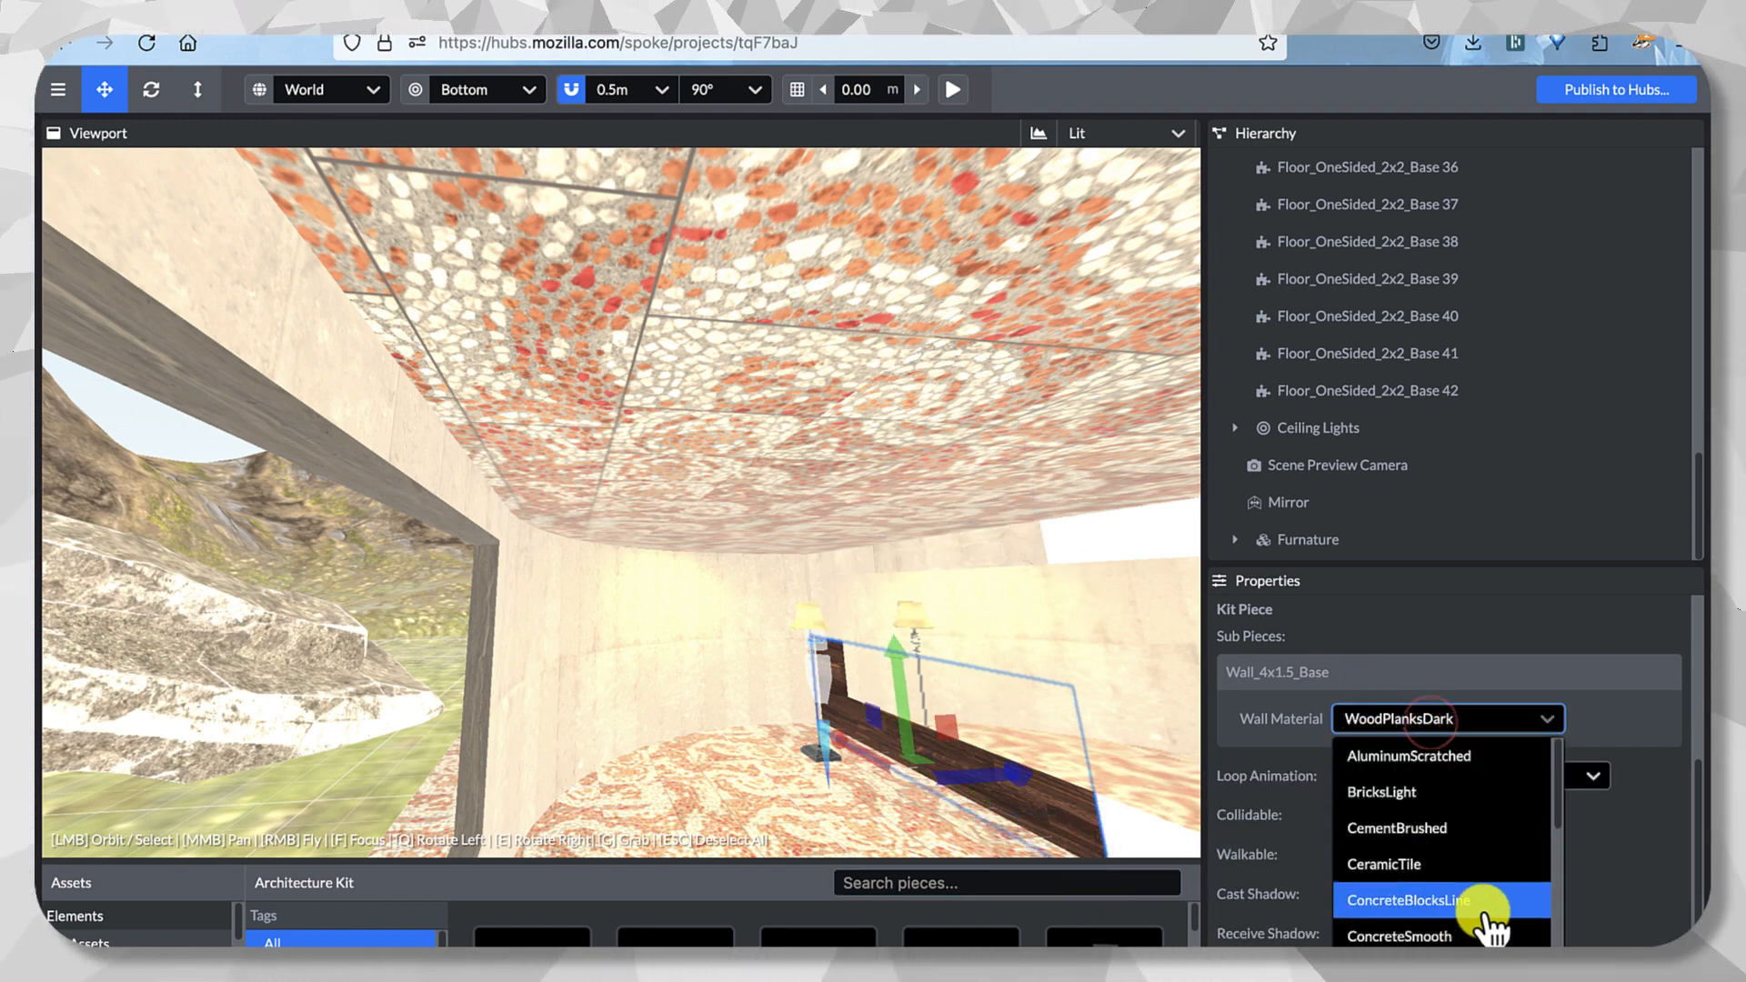
click(1483, 909)
Select the white wall, door wall and dark wood wall pieces in one row, and set the wall and door wall materials to ConcreteBlocksLine.
drag(983, 717, 1041, 668)
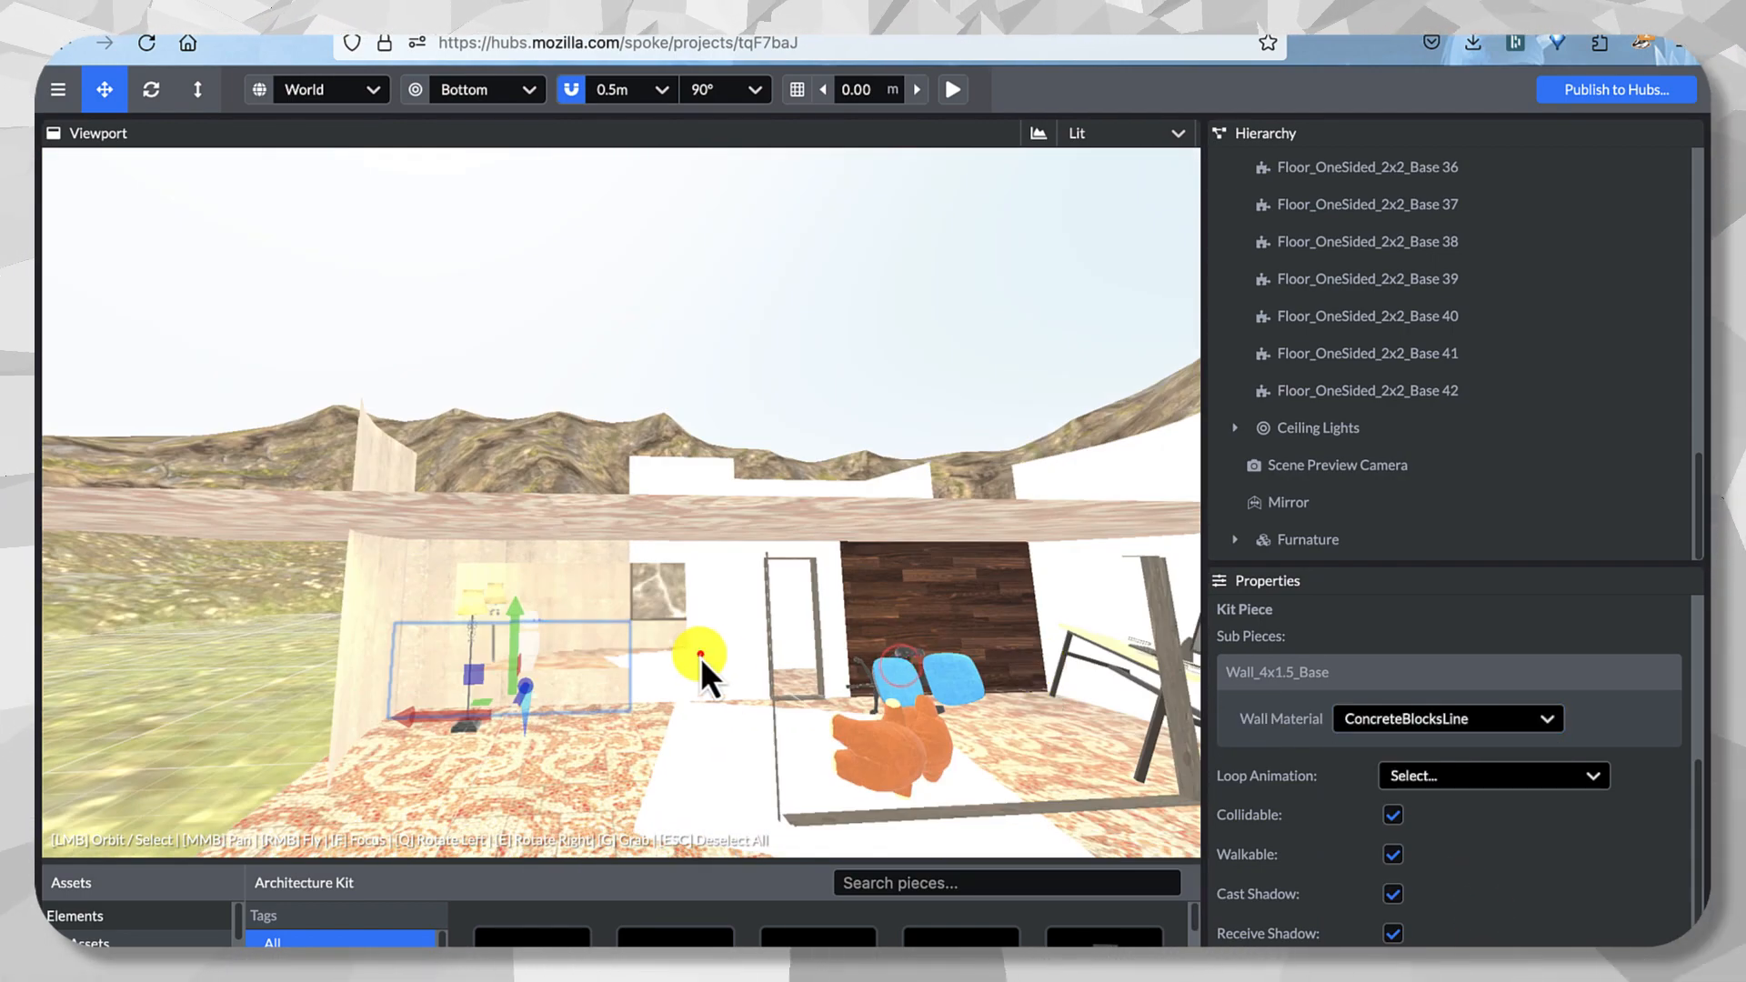
click(742, 651)
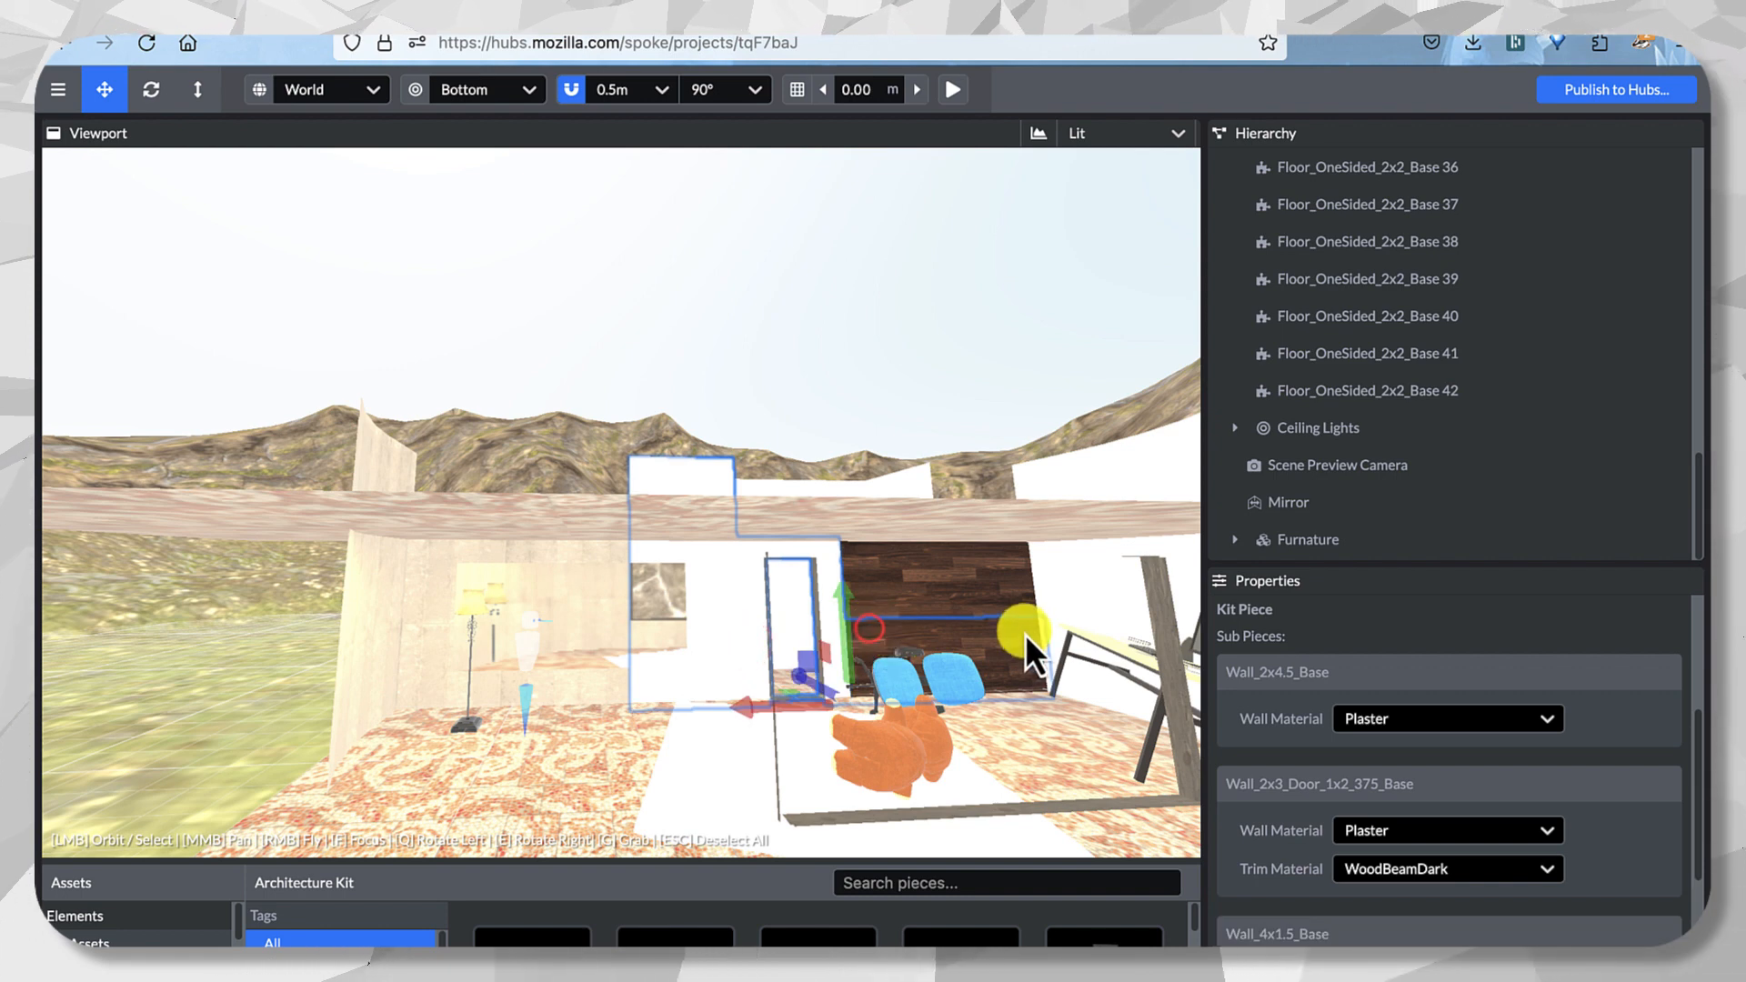
click(996, 587)
click(1378, 728)
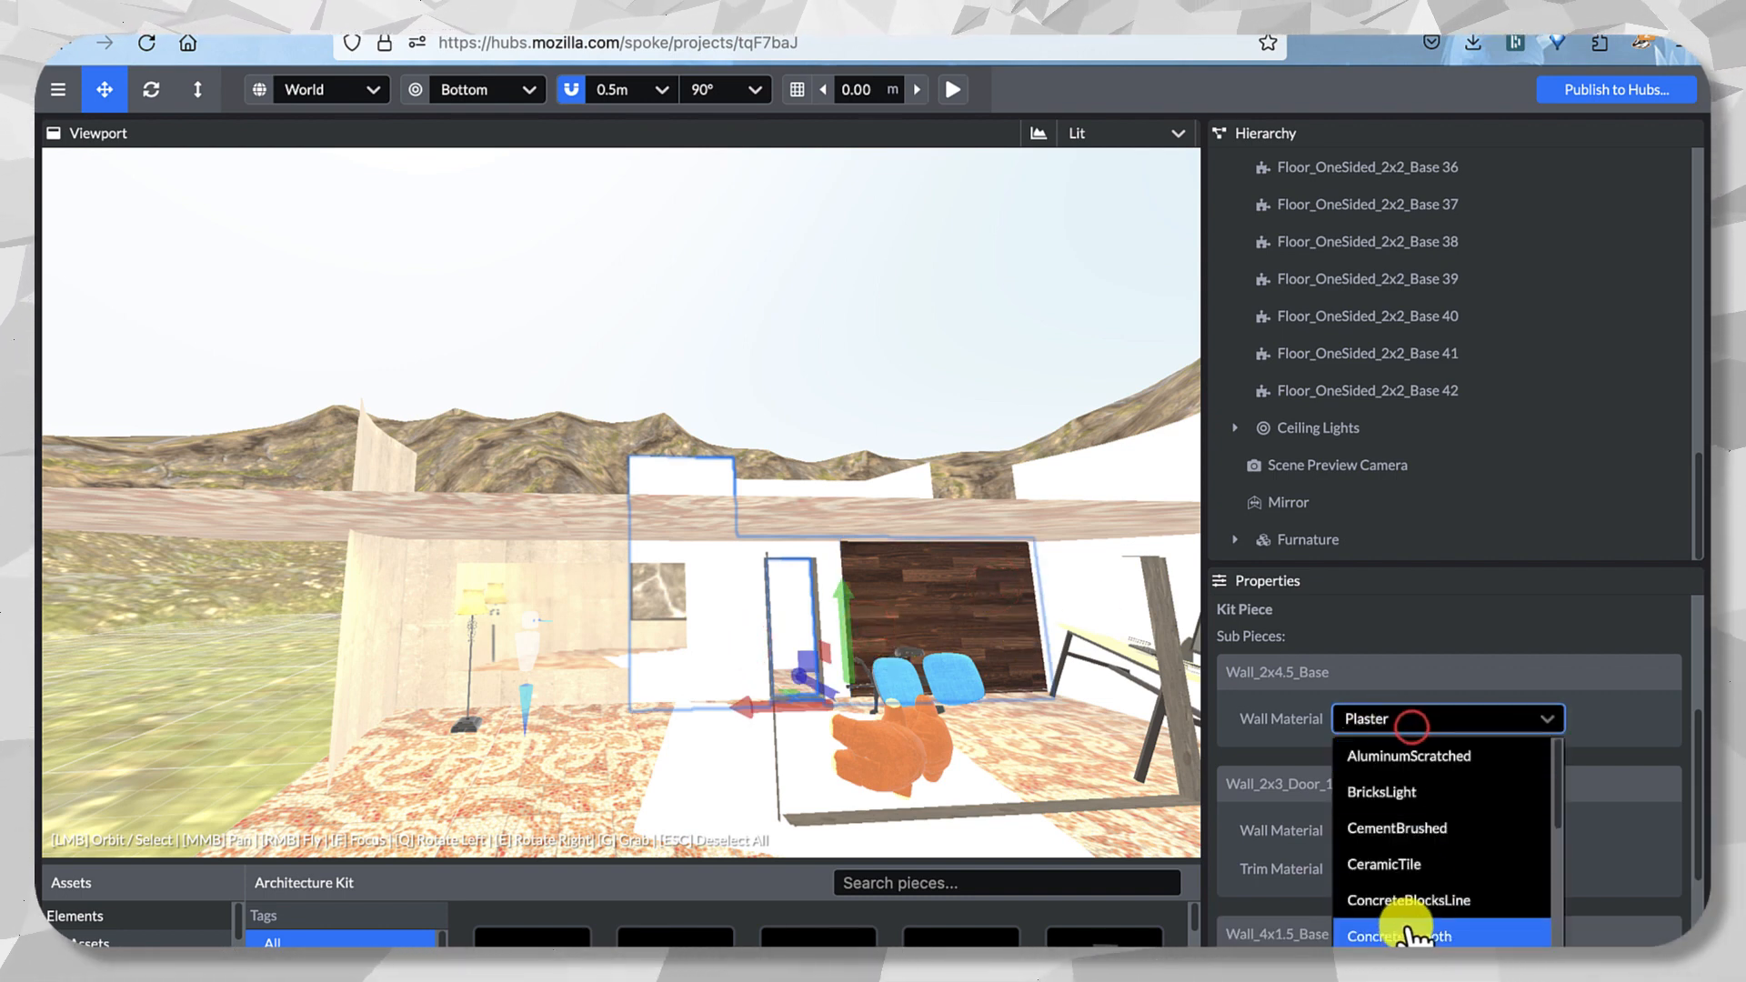
click(1492, 894)
click(1434, 832)
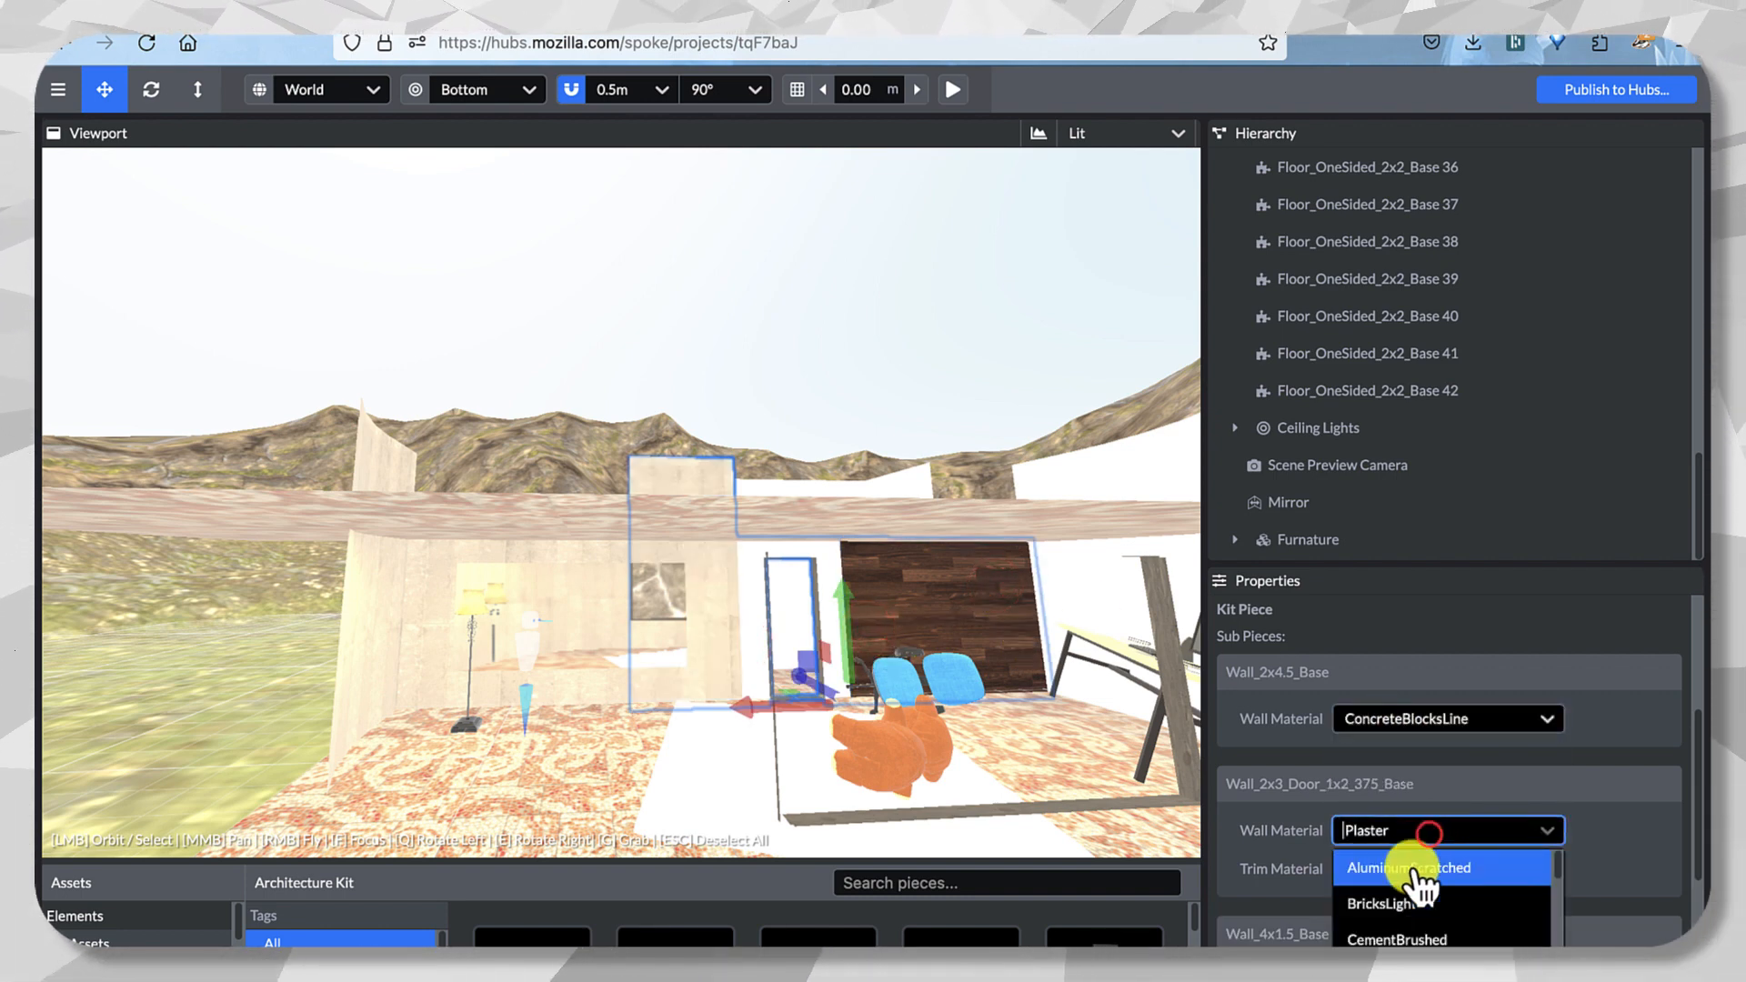
click(1469, 939)
click(1450, 833)
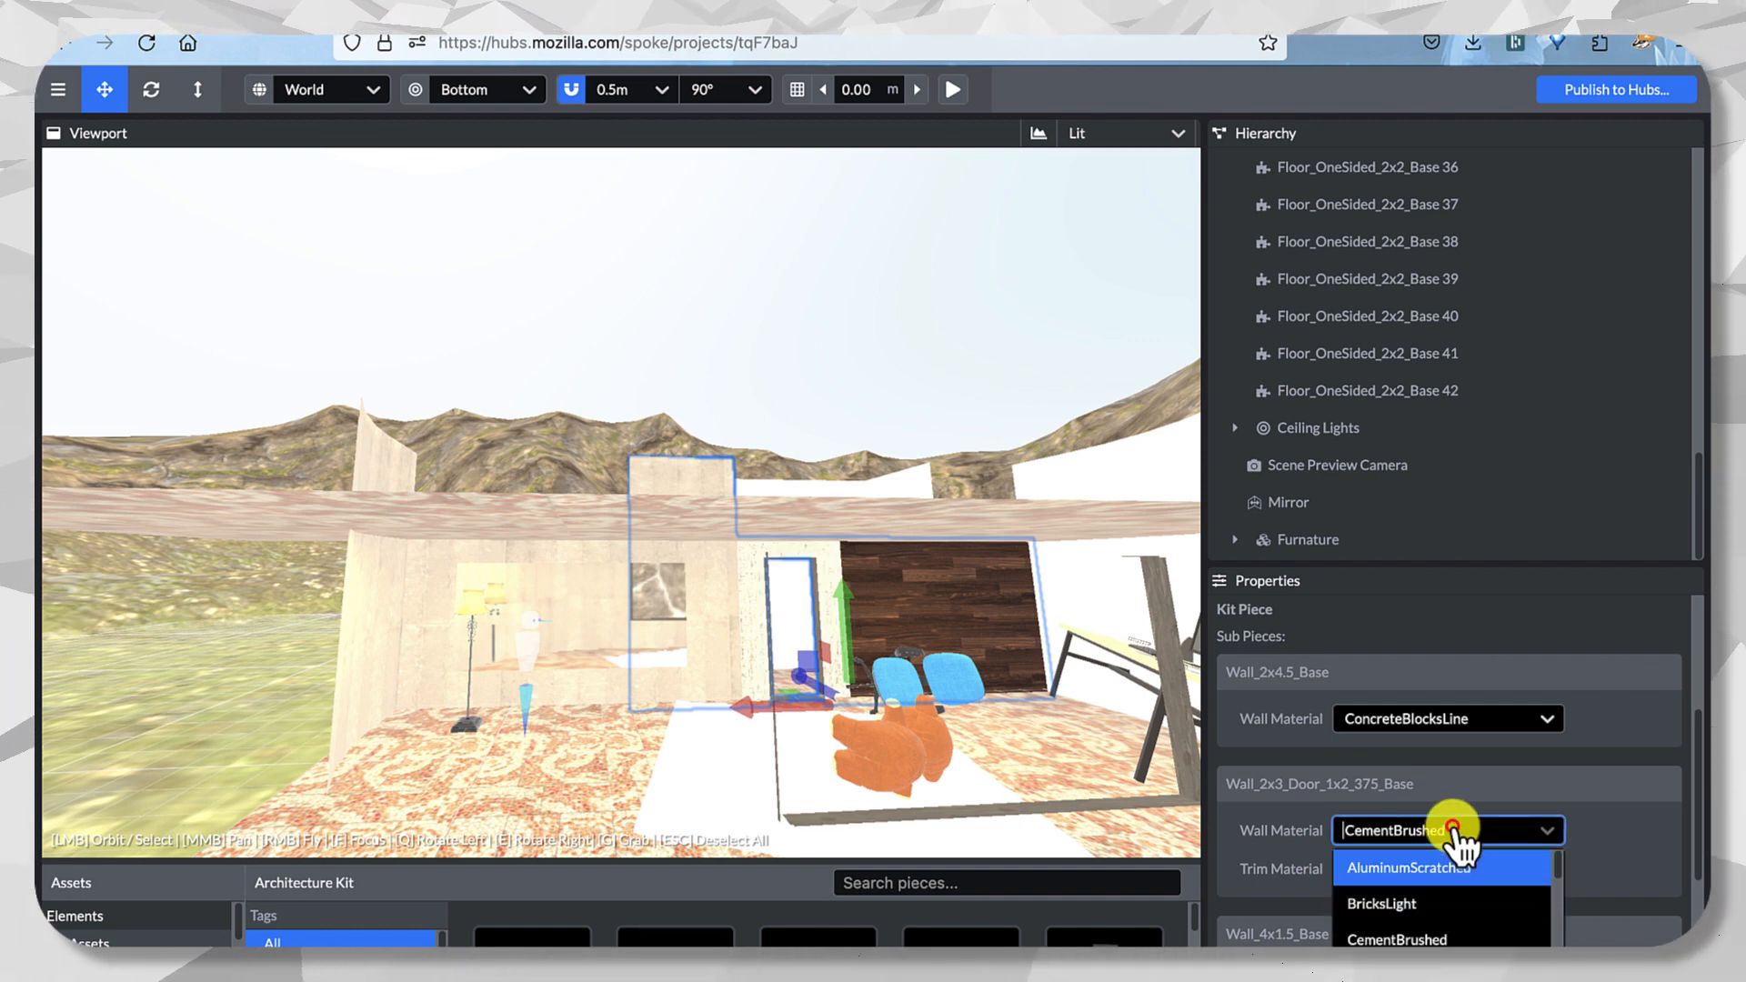
click(1442, 885)
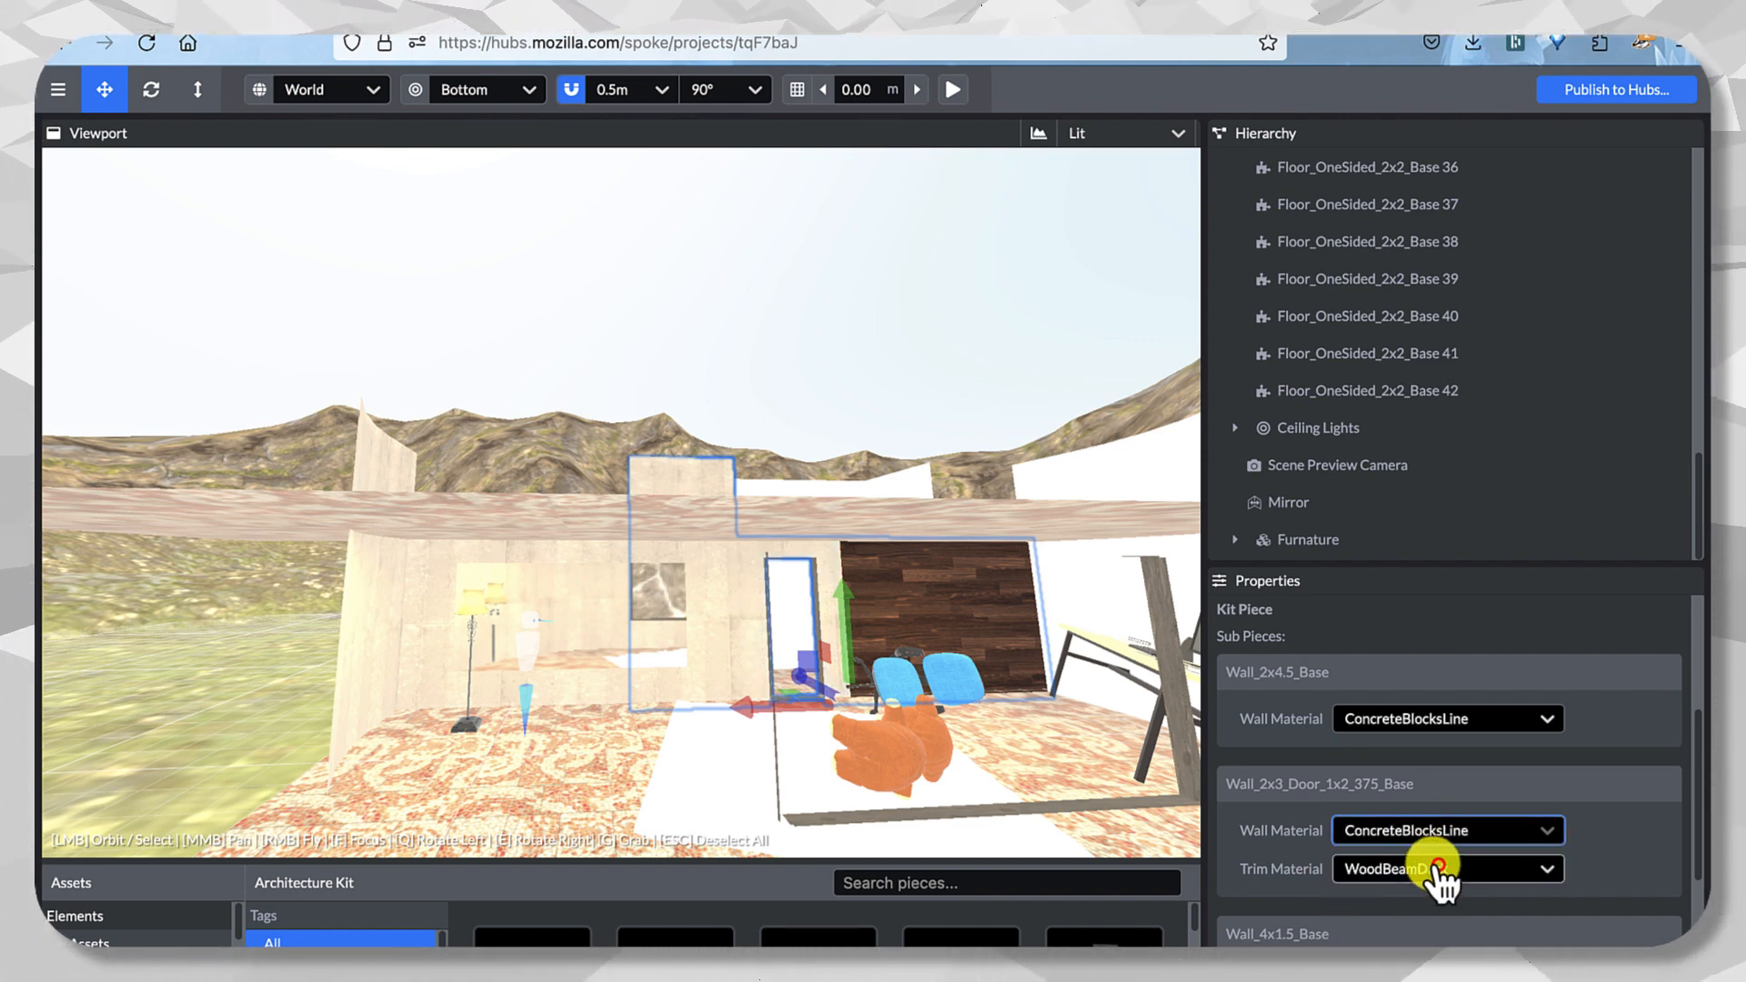
Set the wall material of the selected dark wood piece behind the blue chairs to ConcreteBlocksLine.
scroll(1278, 935, down, 1)
click(1392, 893)
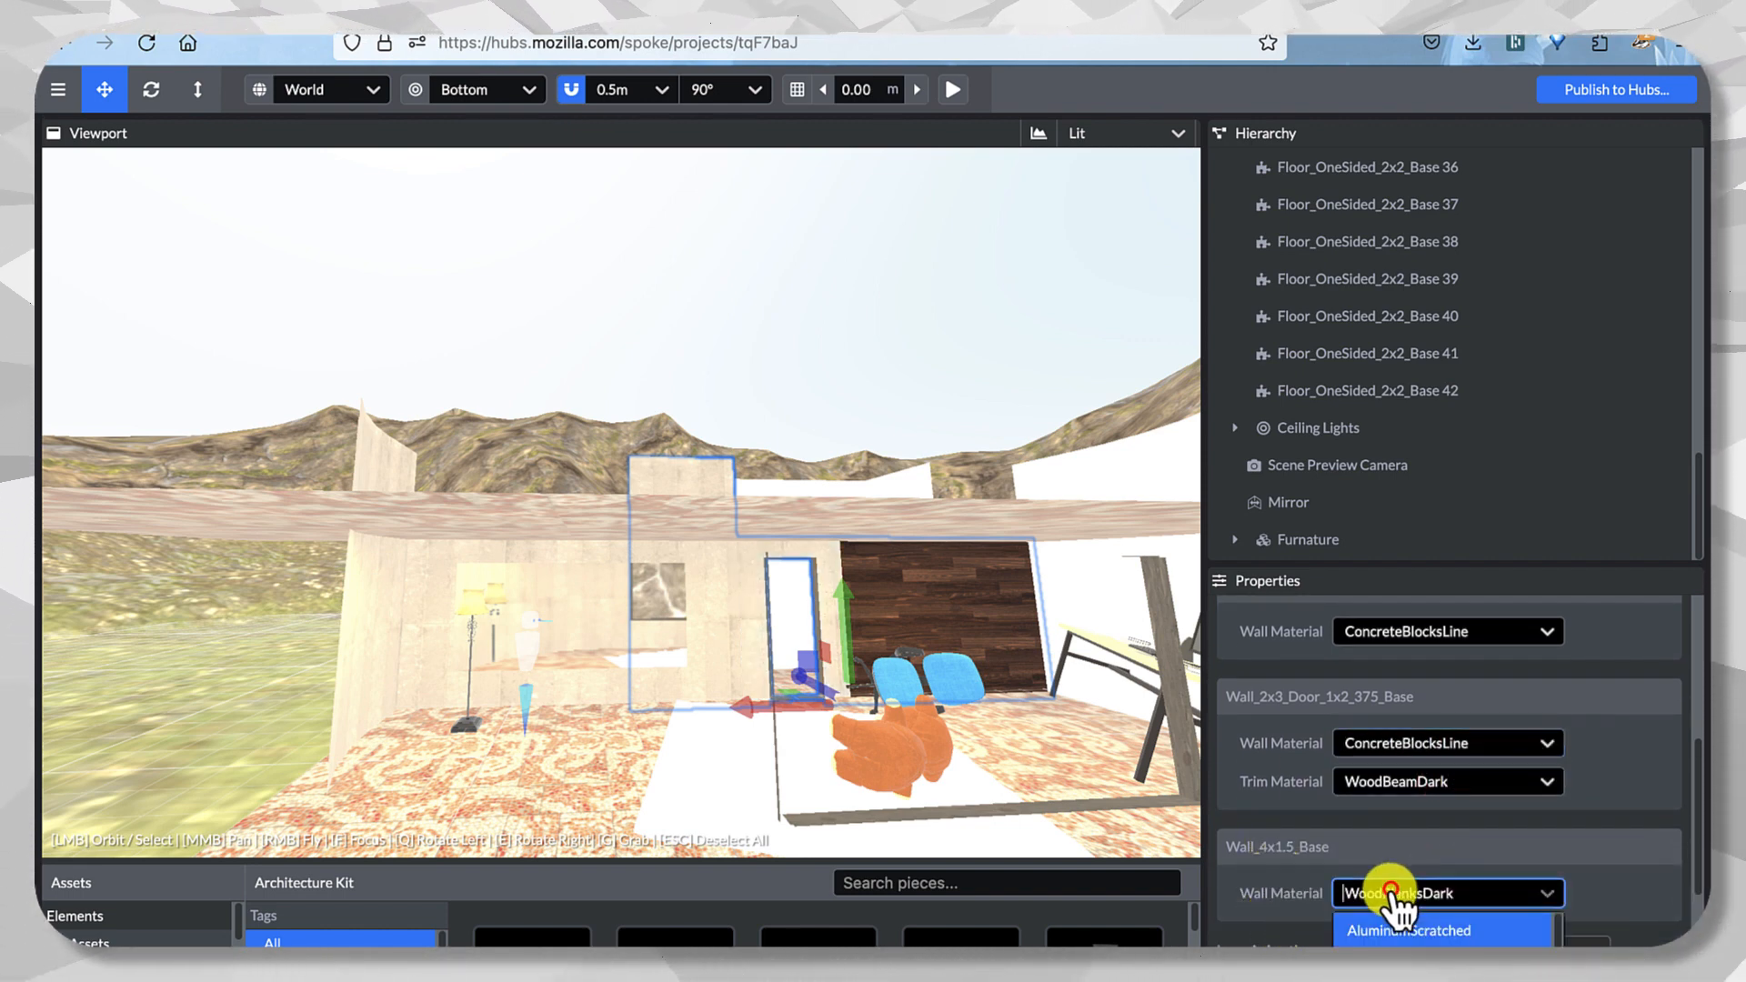
click(1422, 942)
Select the curved wall behind the desk and the narrow white wall next to it, and set both wall materials to ConcreteBlocksLine.
drag(784, 624, 768, 593)
click(704, 564)
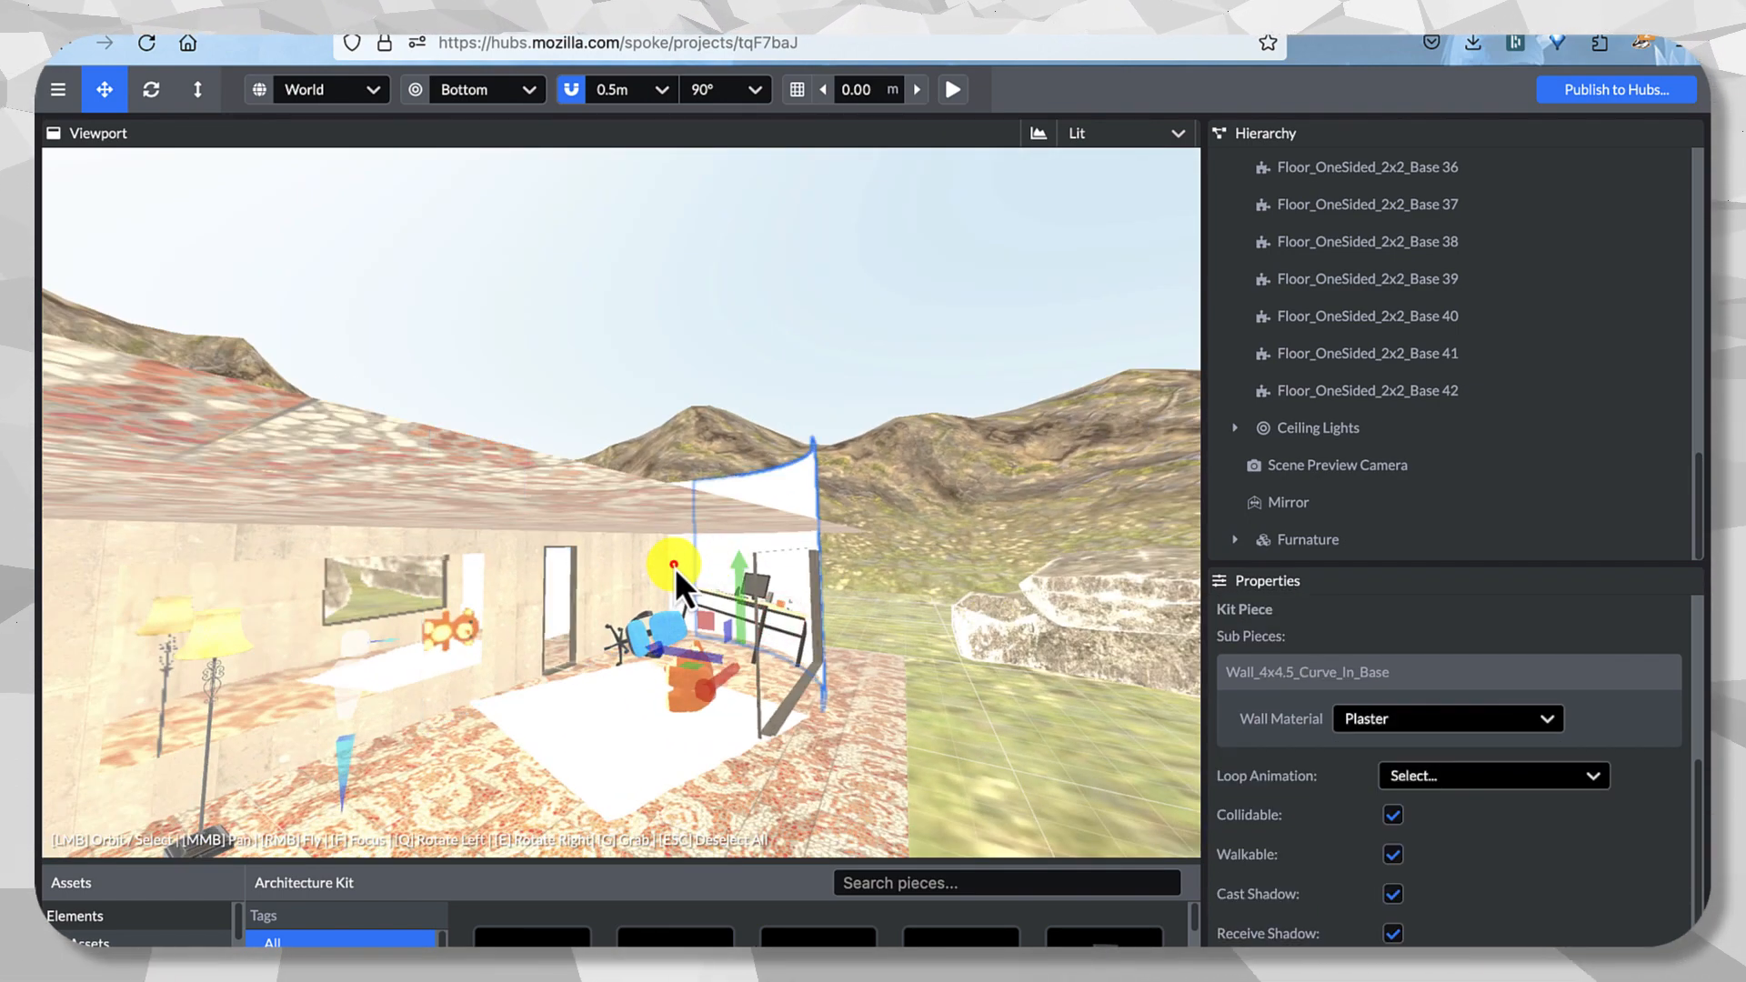
click(675, 567)
click(1455, 728)
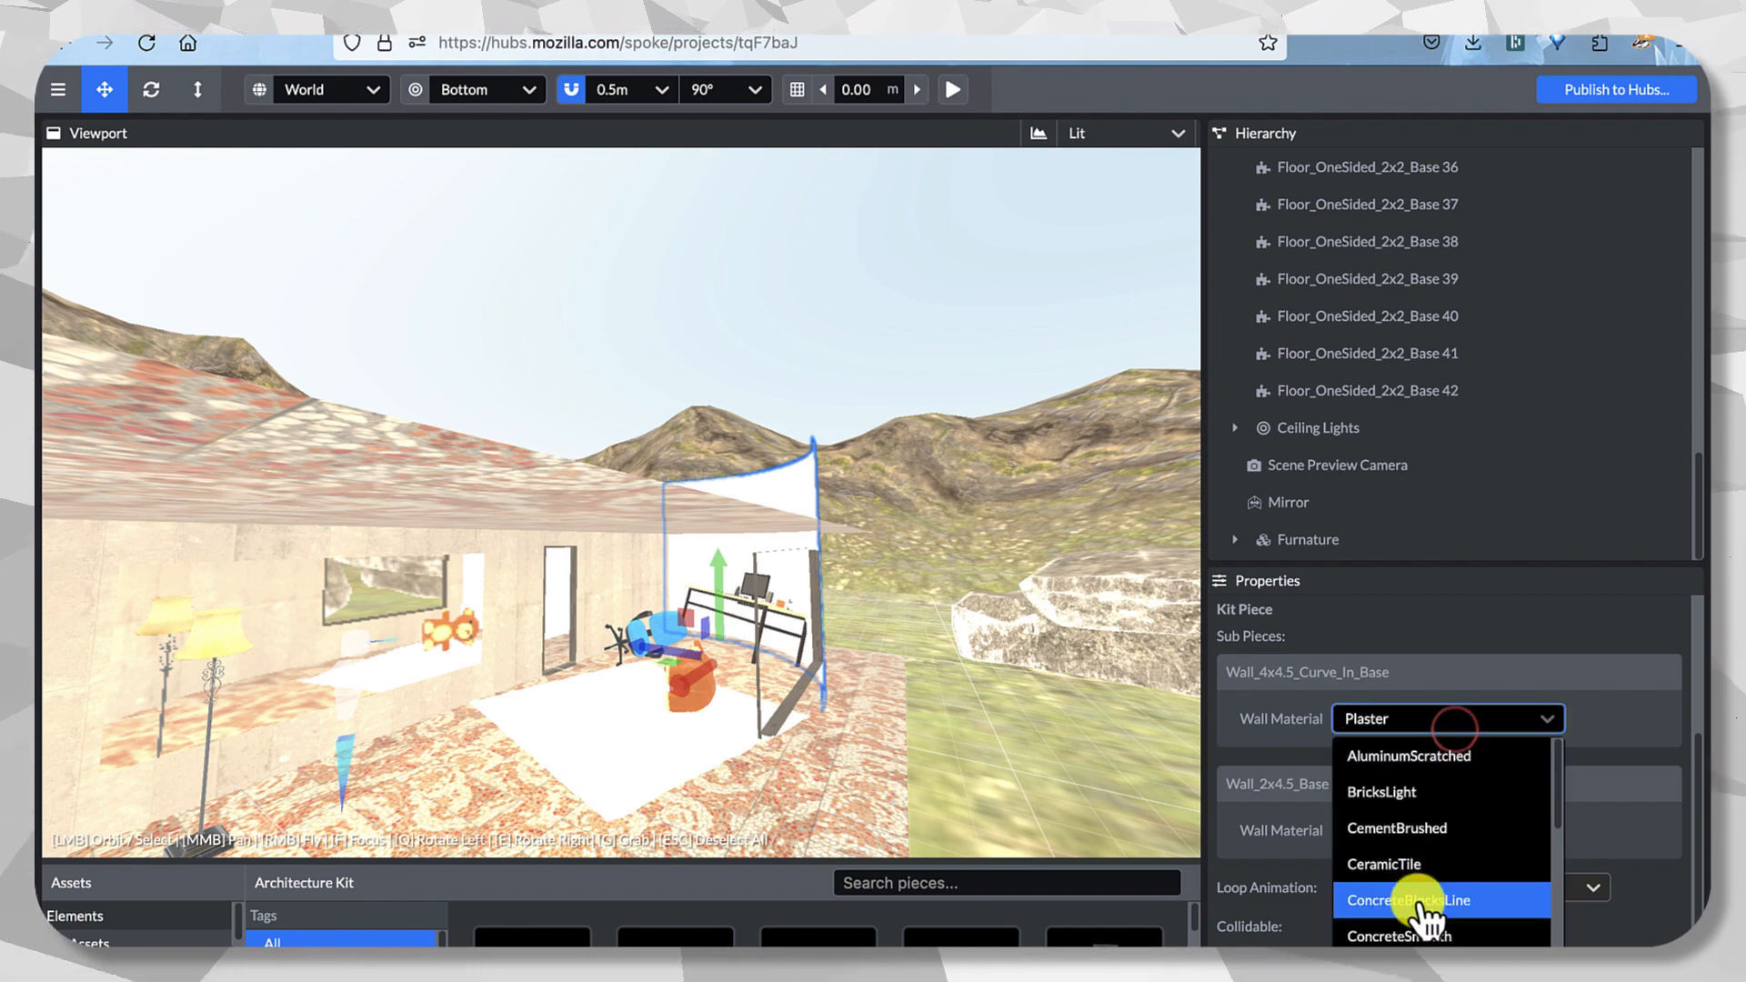
click(1410, 901)
click(1374, 823)
scroll(1455, 923, down, 2)
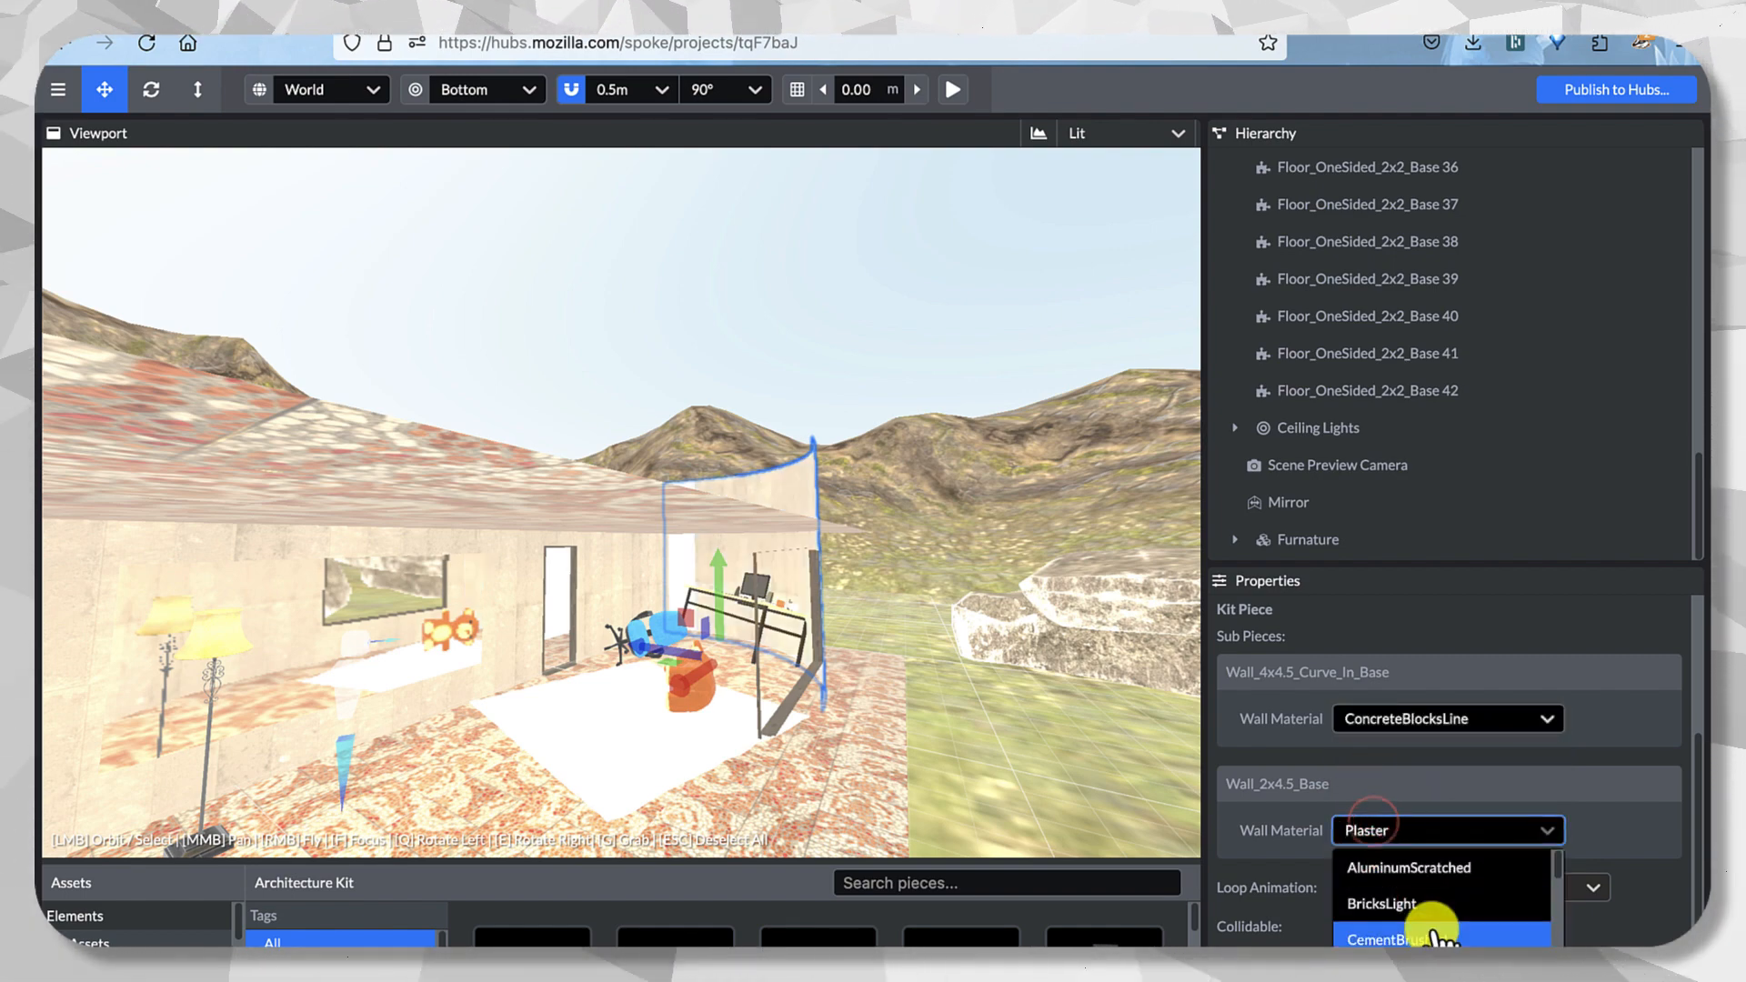
click(1456, 930)
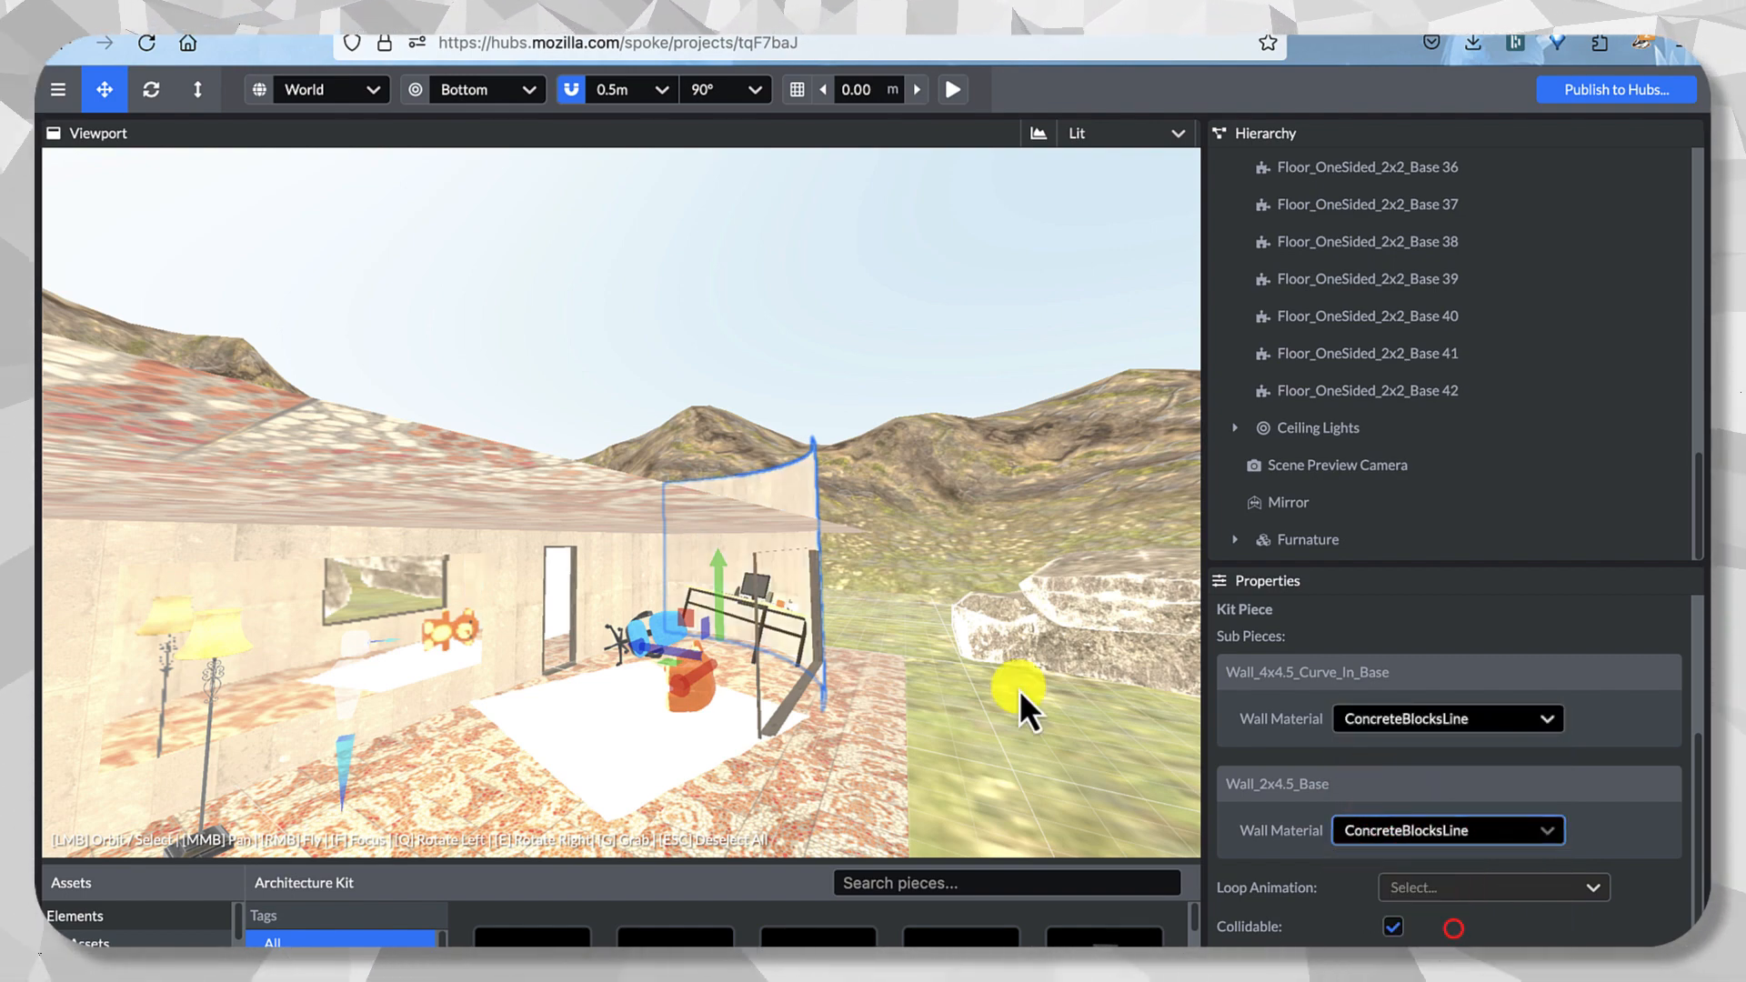
Collapse the Ceiling group, expand Ceiling Lights, and select Ceiling Lights together with Spot Light 1 and Spot Light 2.
drag(741, 555, 957, 565)
drag(643, 539, 559, 529)
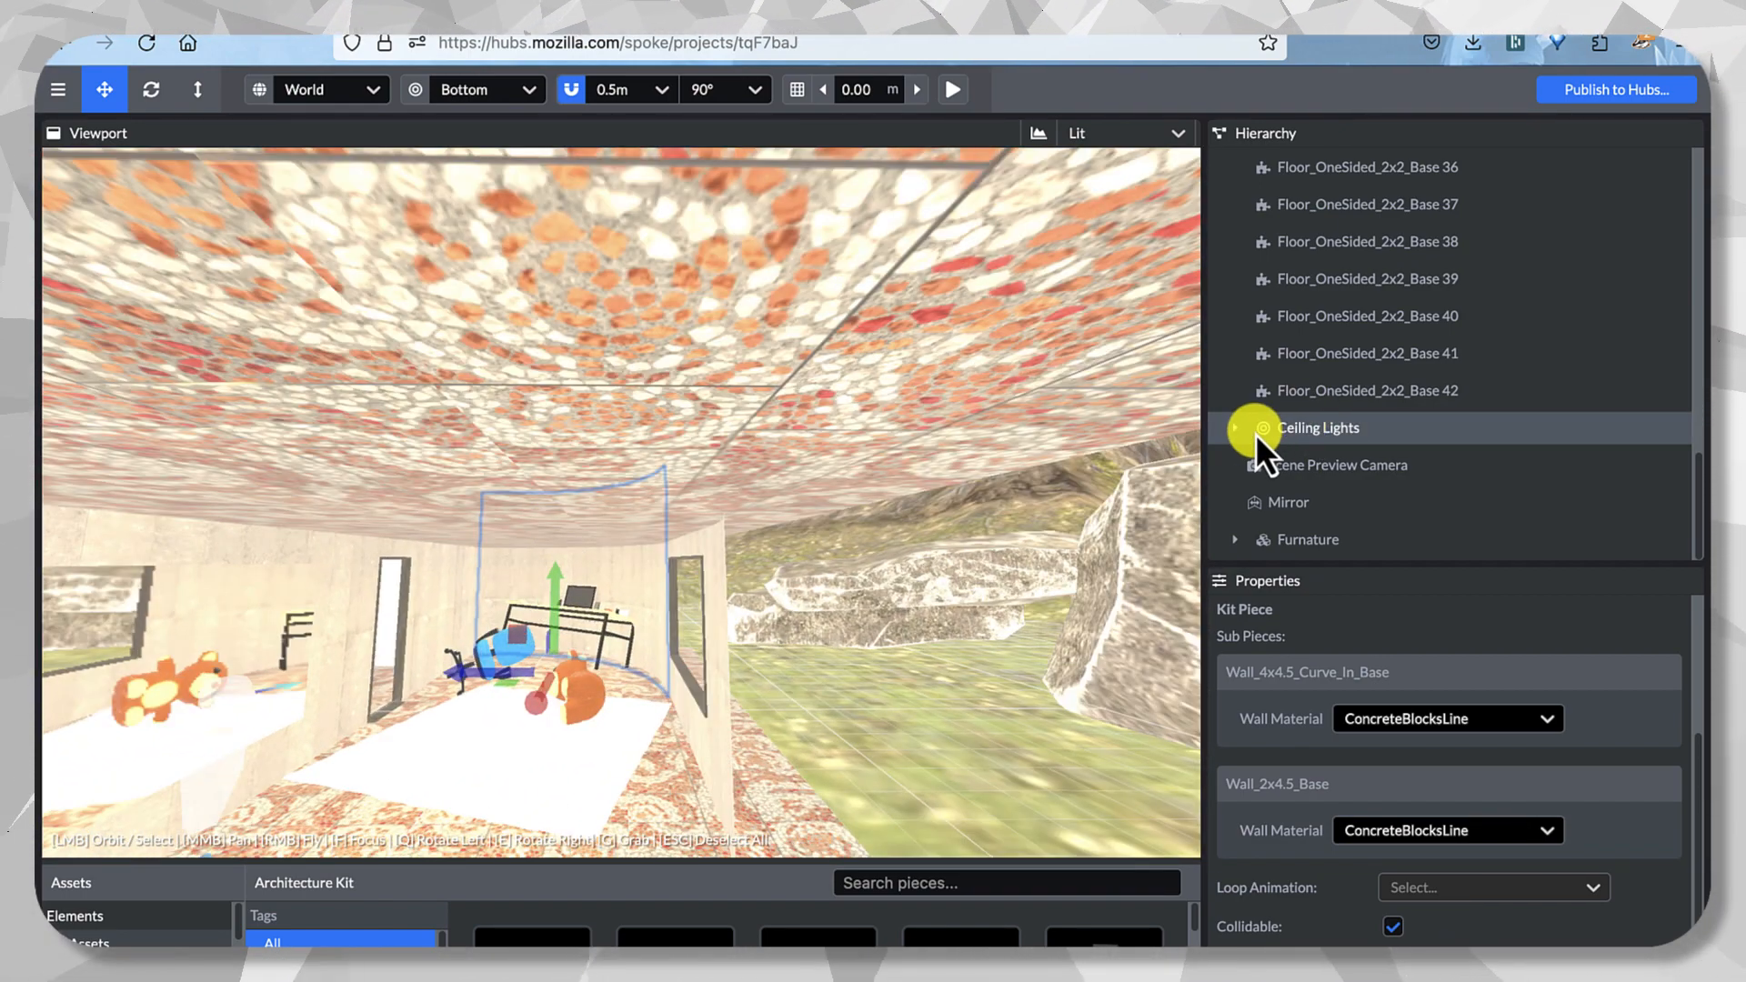
scroll(1250, 363, up, 5)
scroll(1258, 359, up, 8)
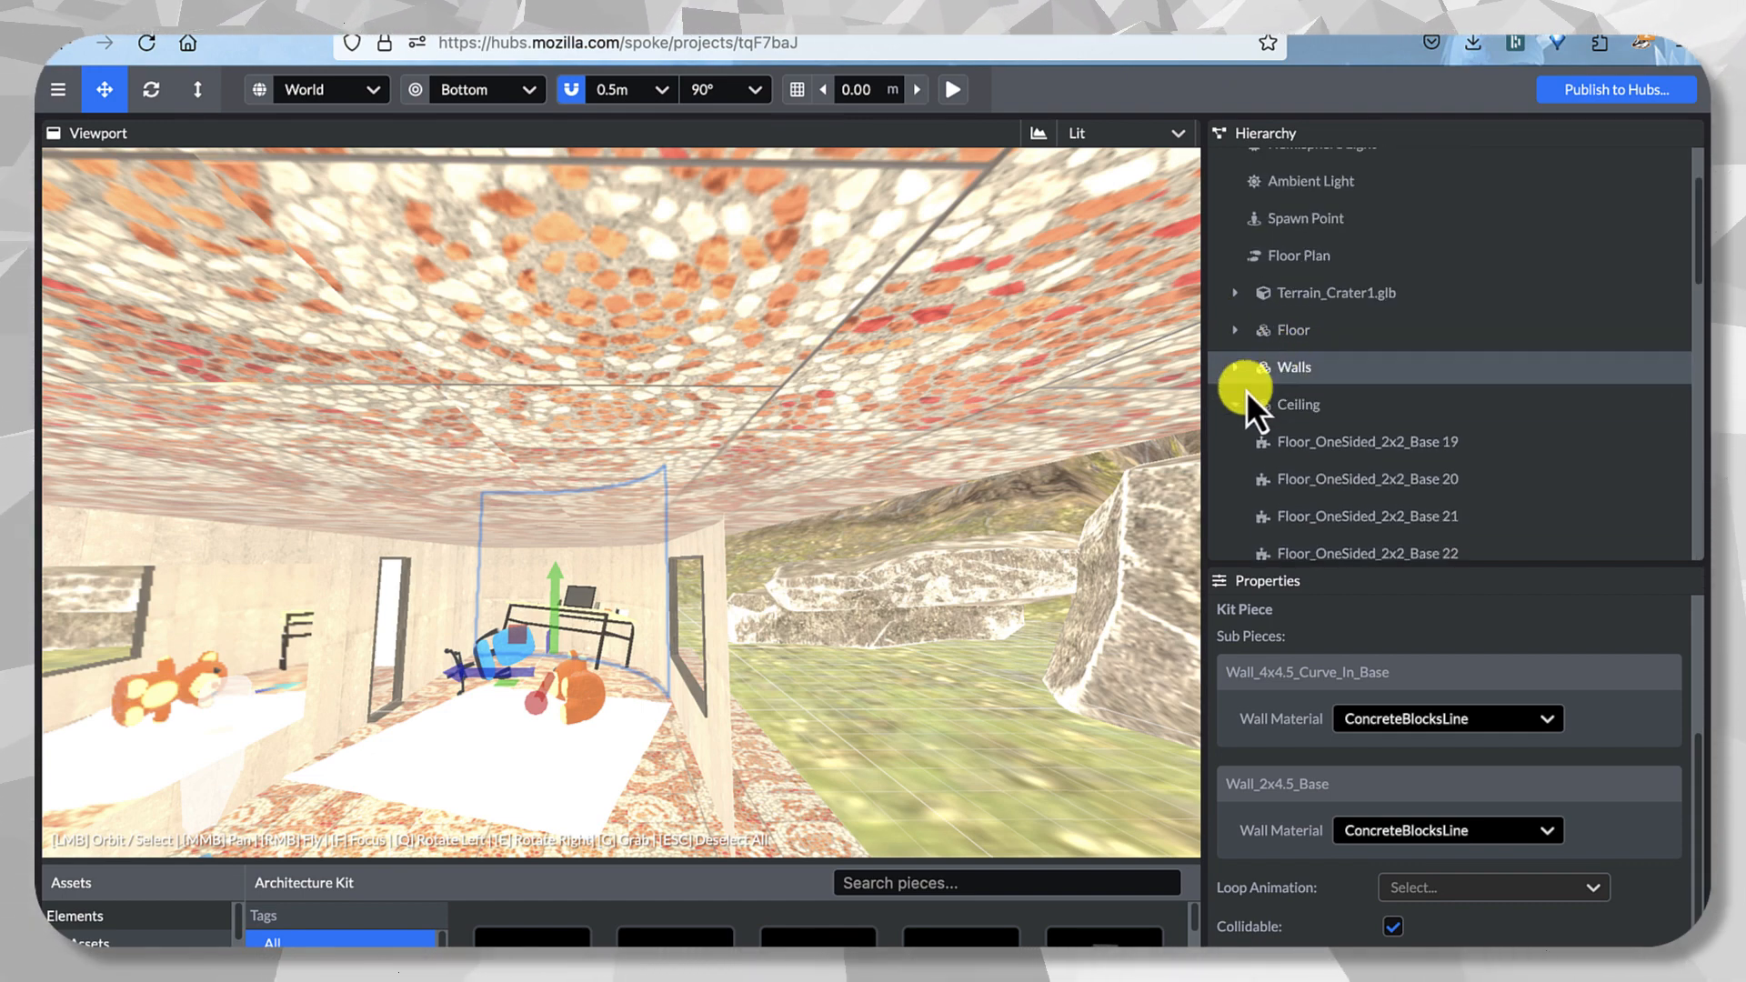
click(1236, 406)
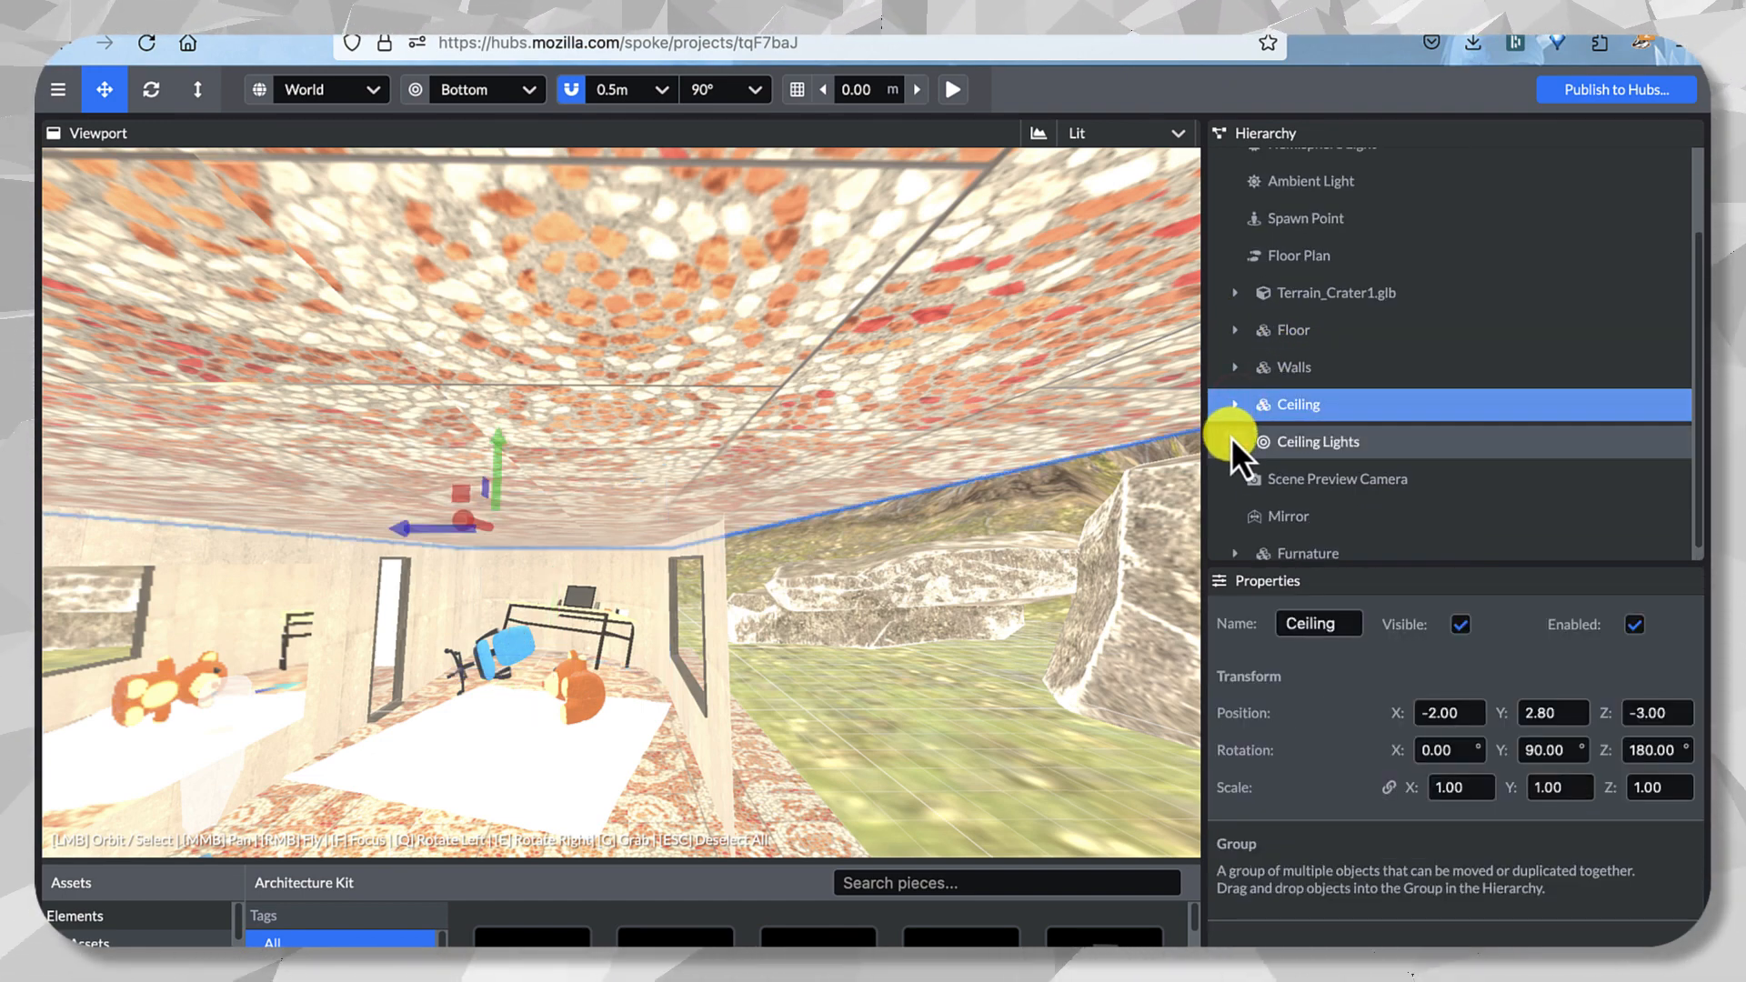
click(1237, 443)
shift+click(1330, 478)
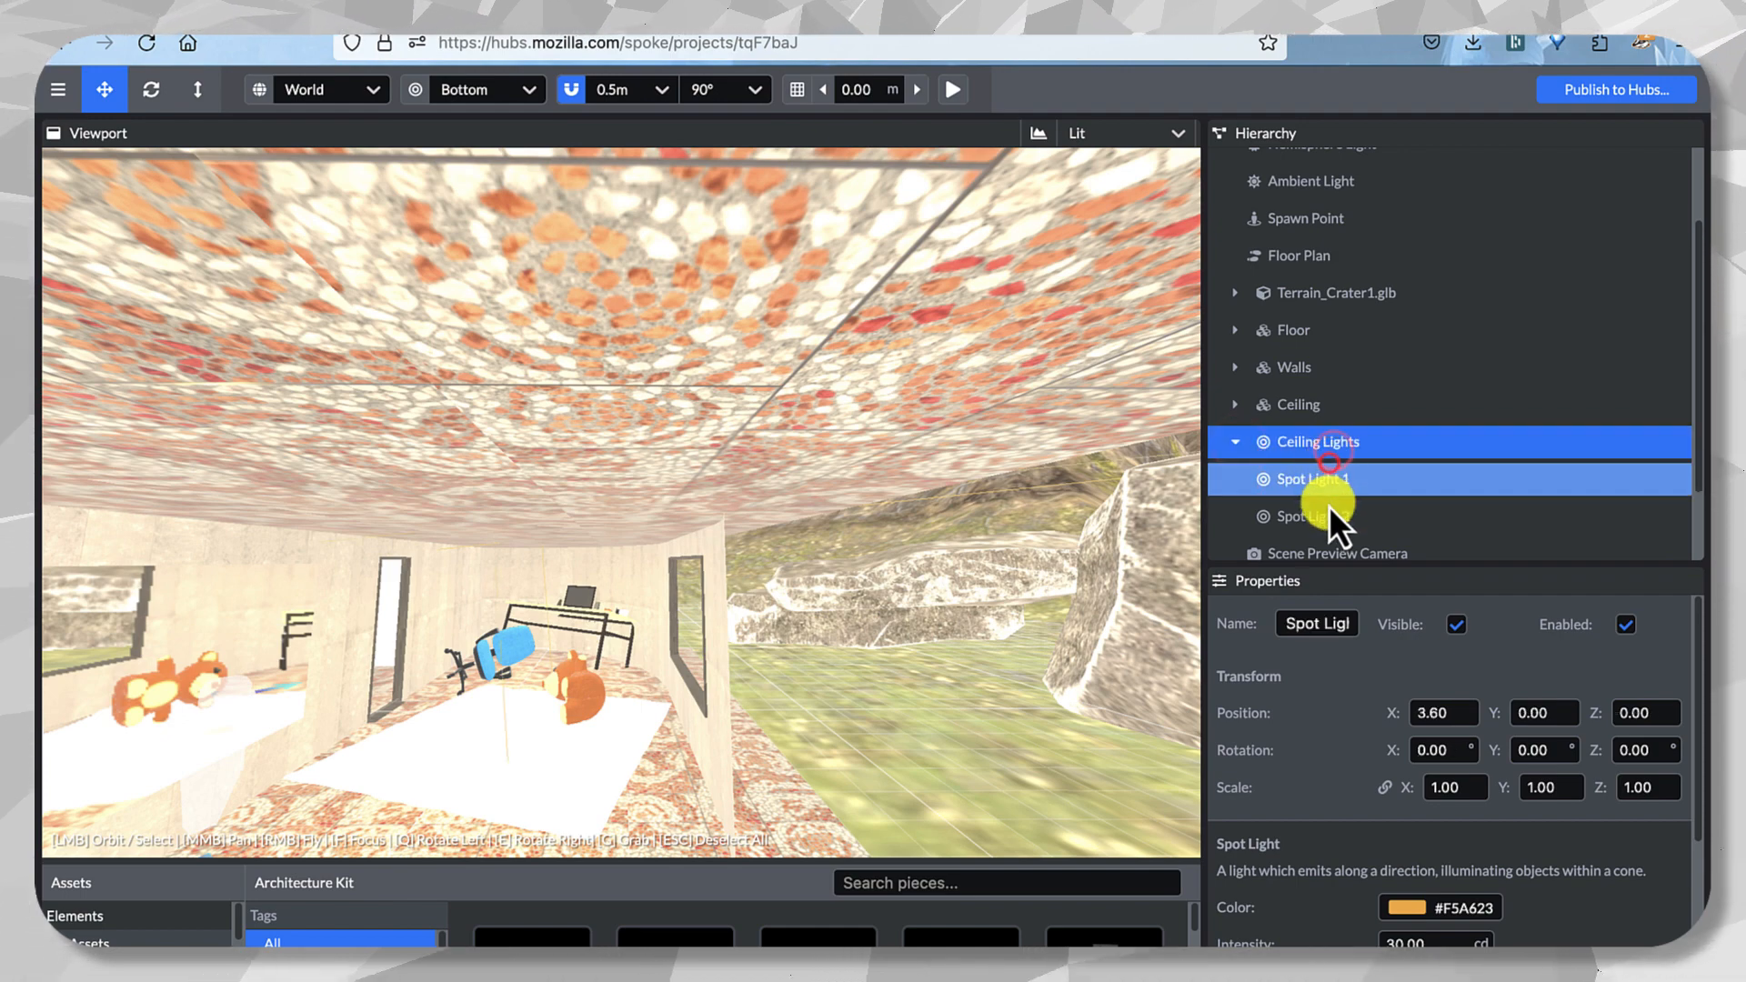
shift+click(1329, 509)
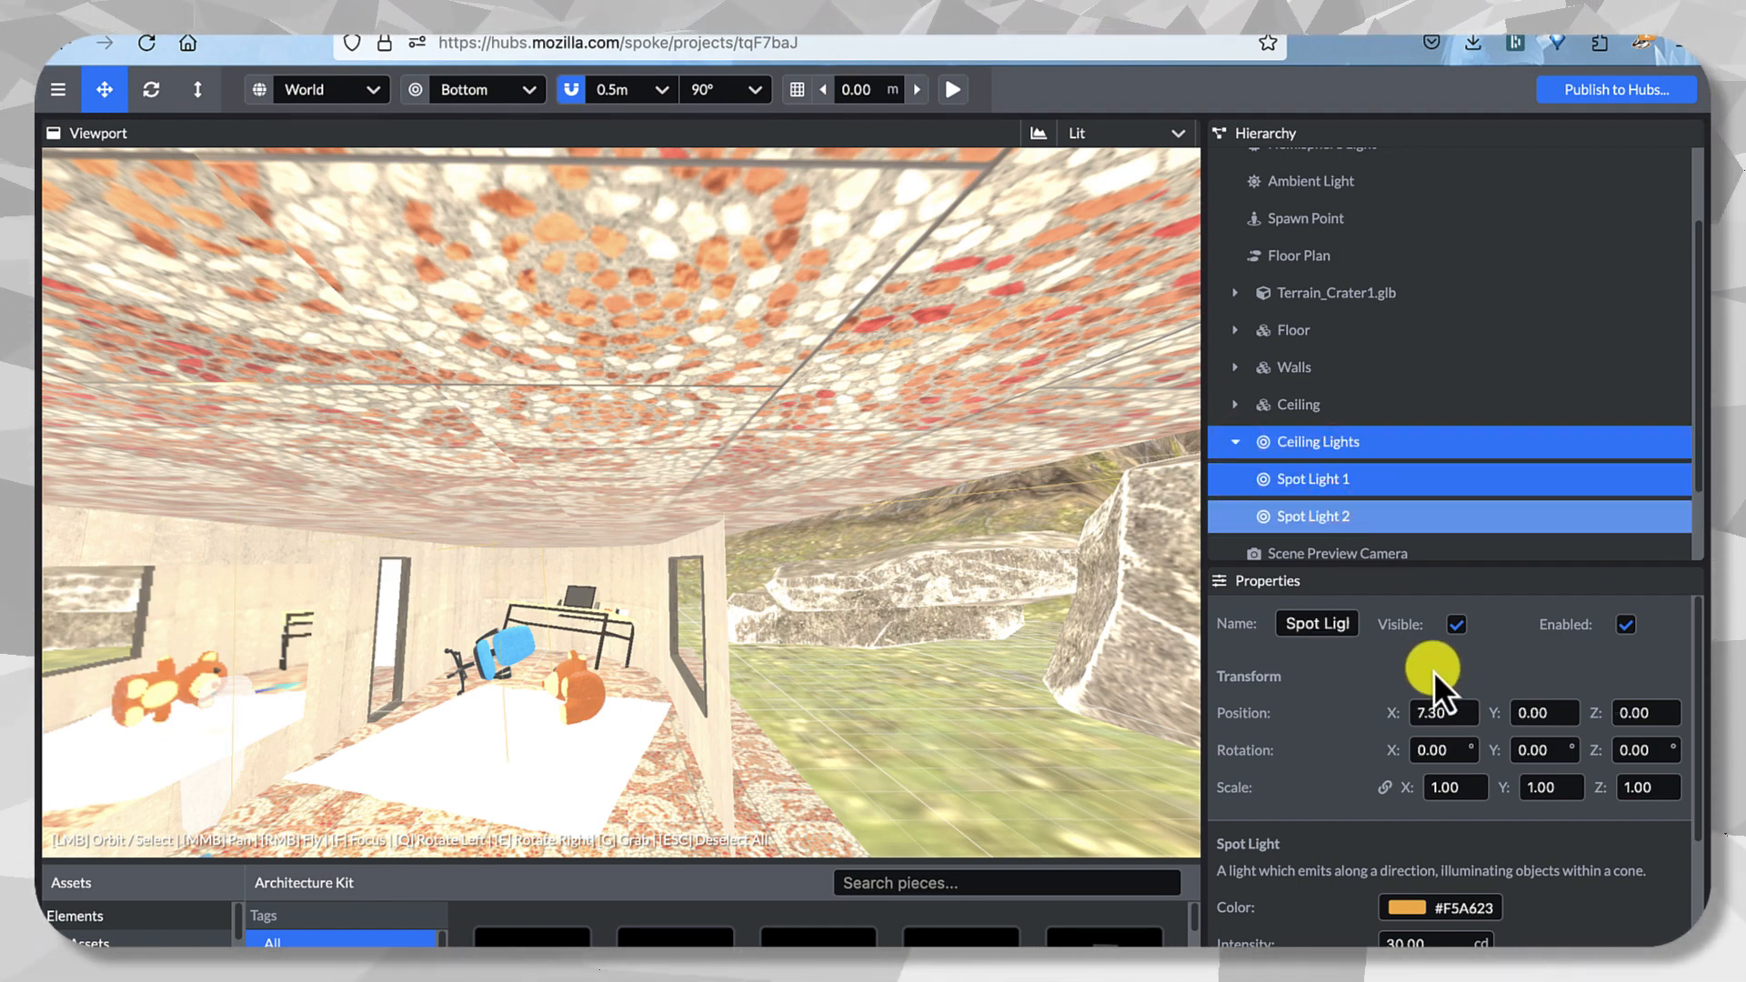
Set the intensity of the three selected ceiling spot lights to 100 cd.
click(1435, 931)
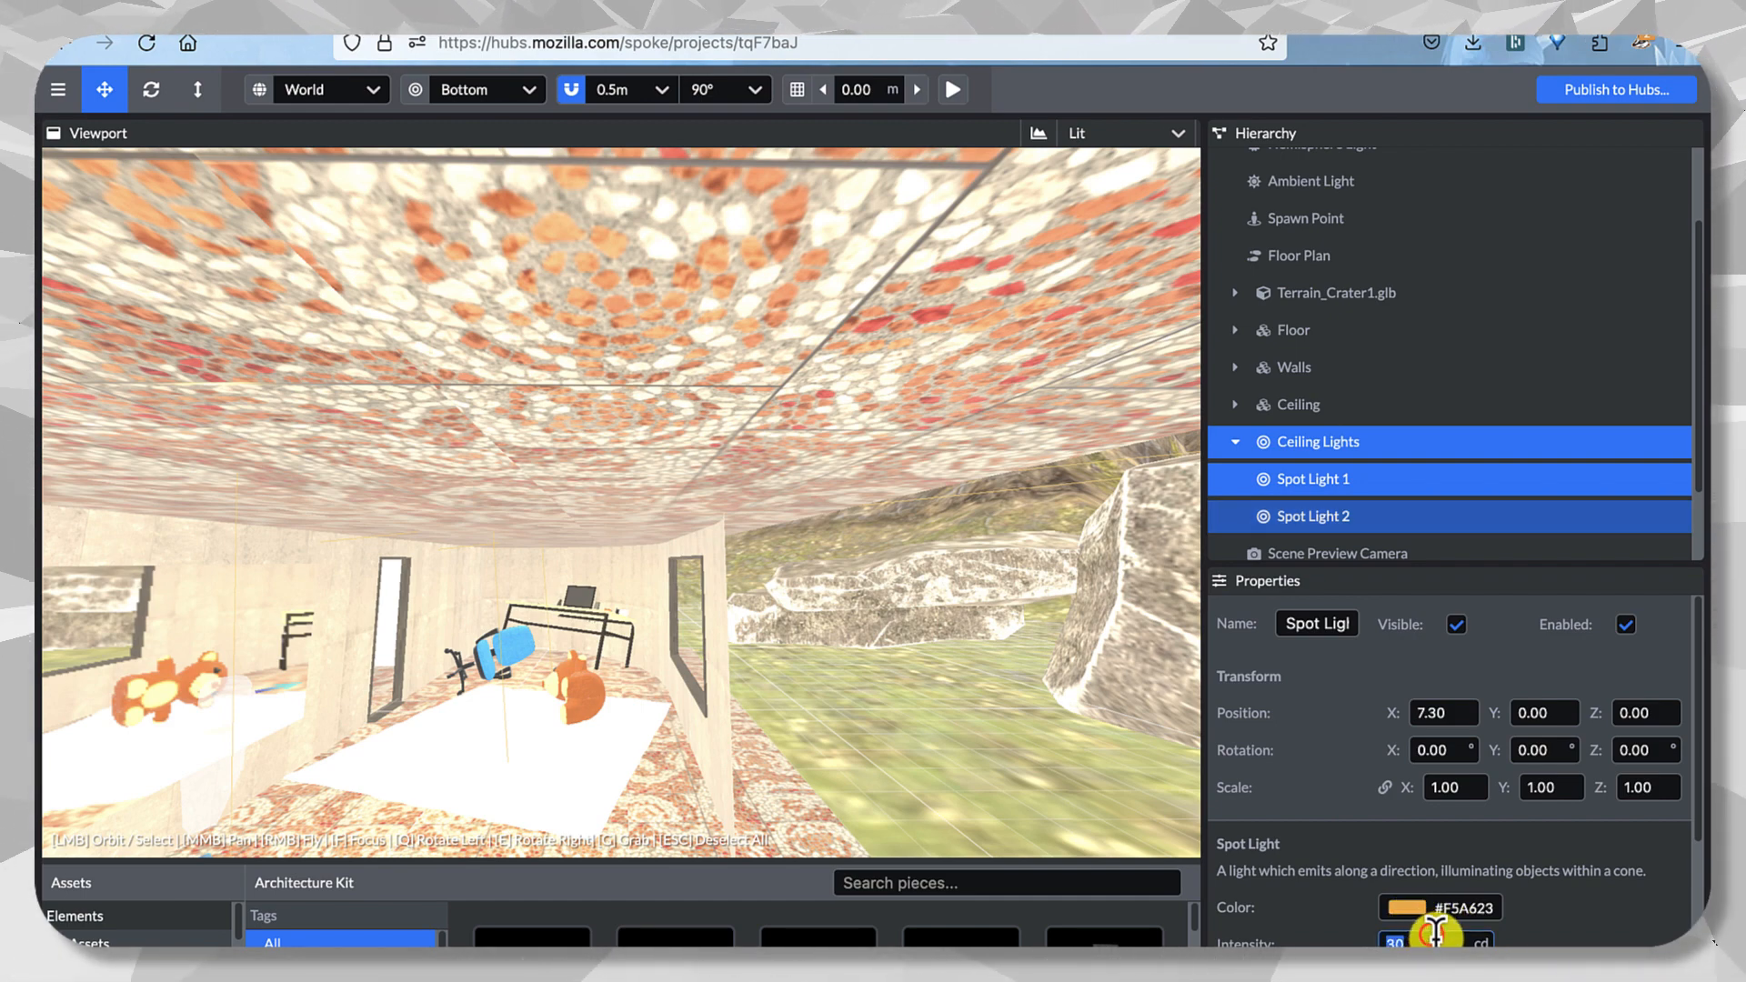
text(6)
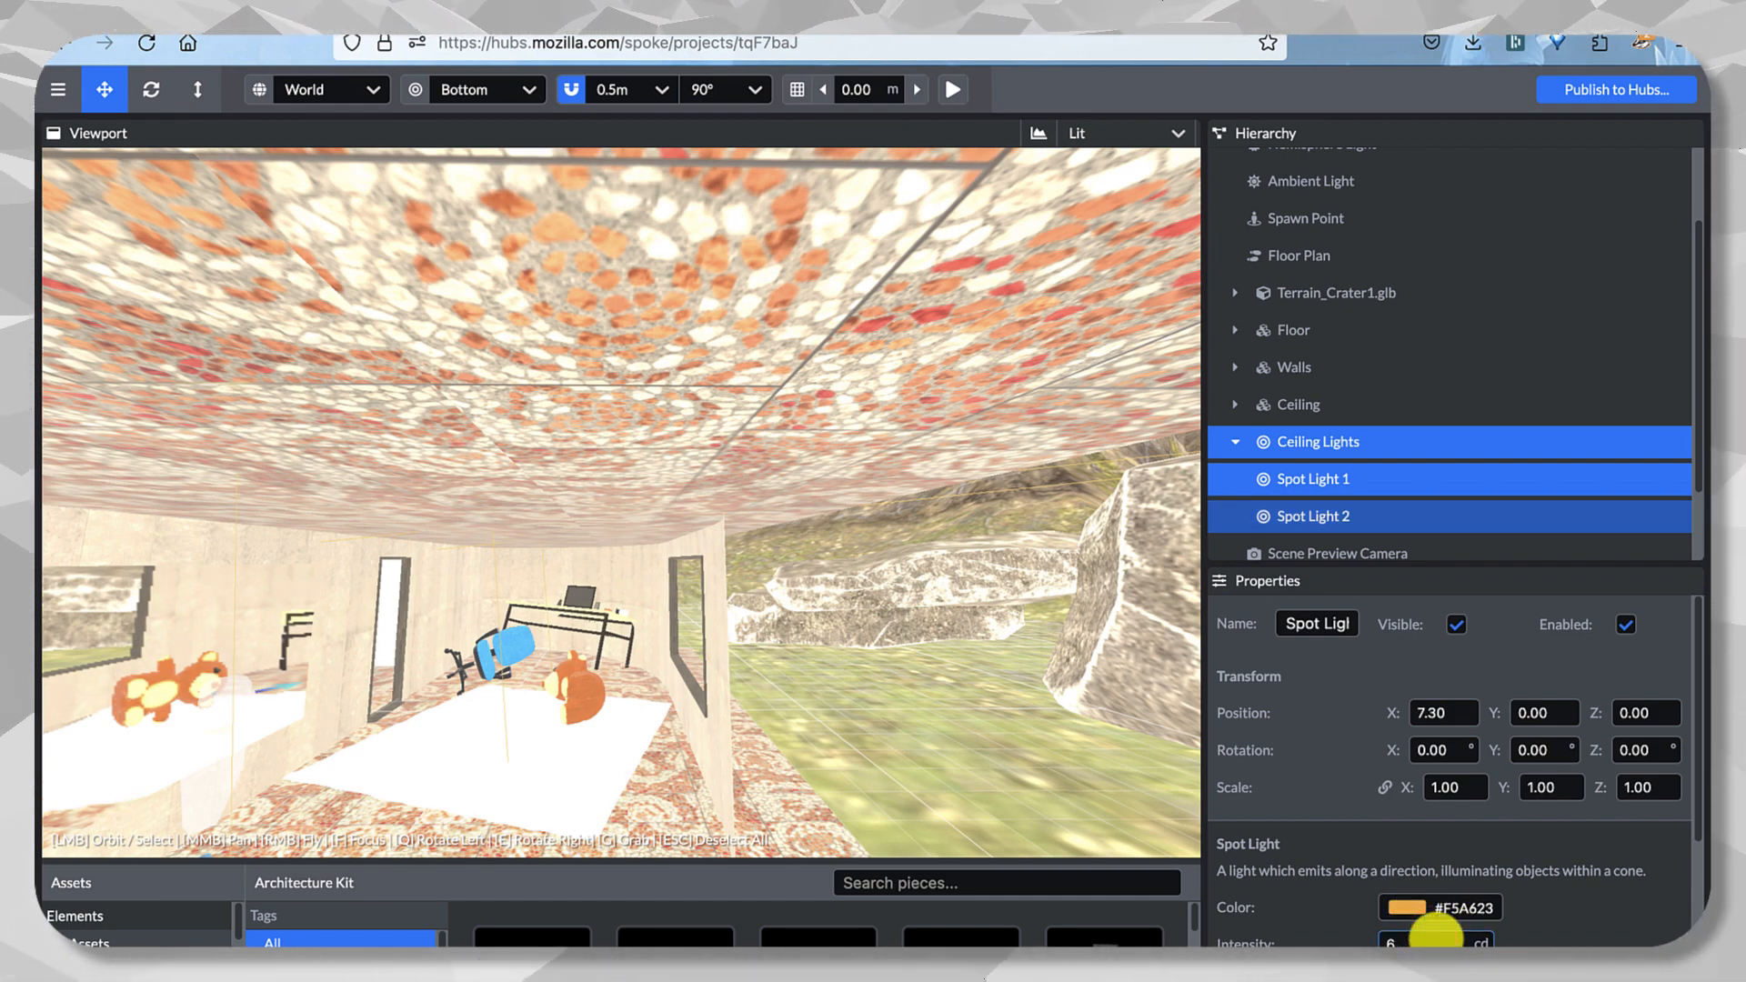
text(0)
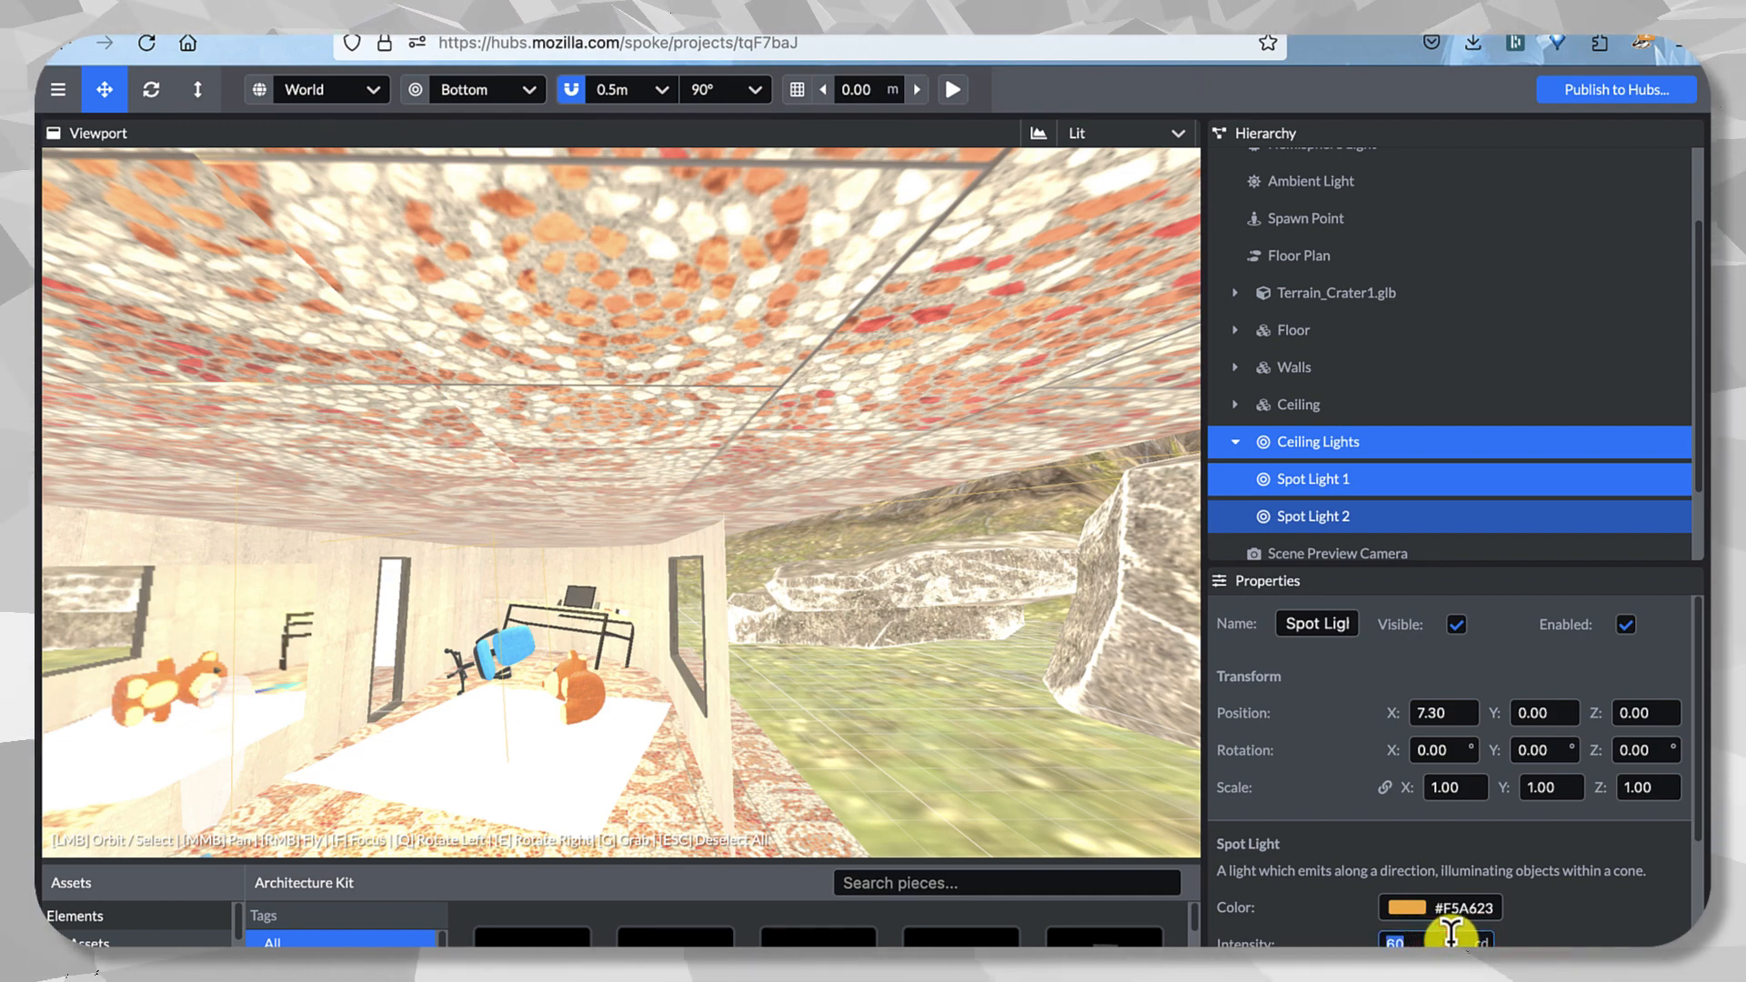
text(100)
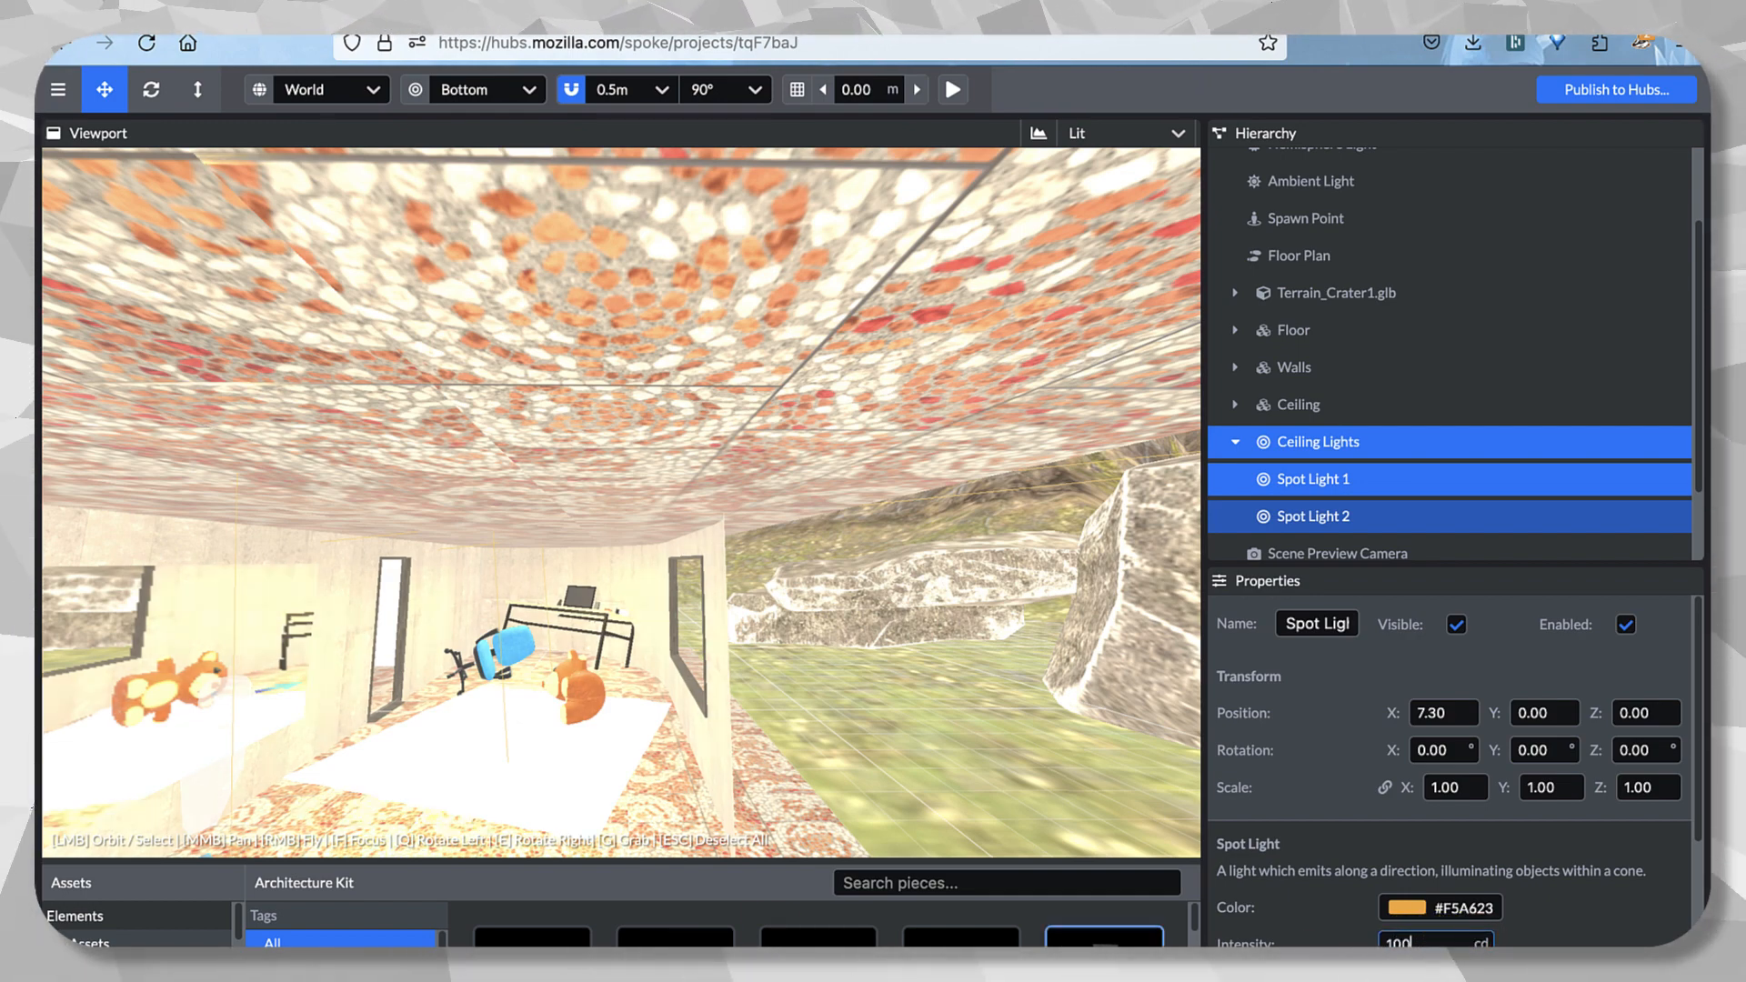
Move the teddy bear across the white rug to below the window, at about X 2.5 and Z -1.77.
drag(710, 713, 598, 497)
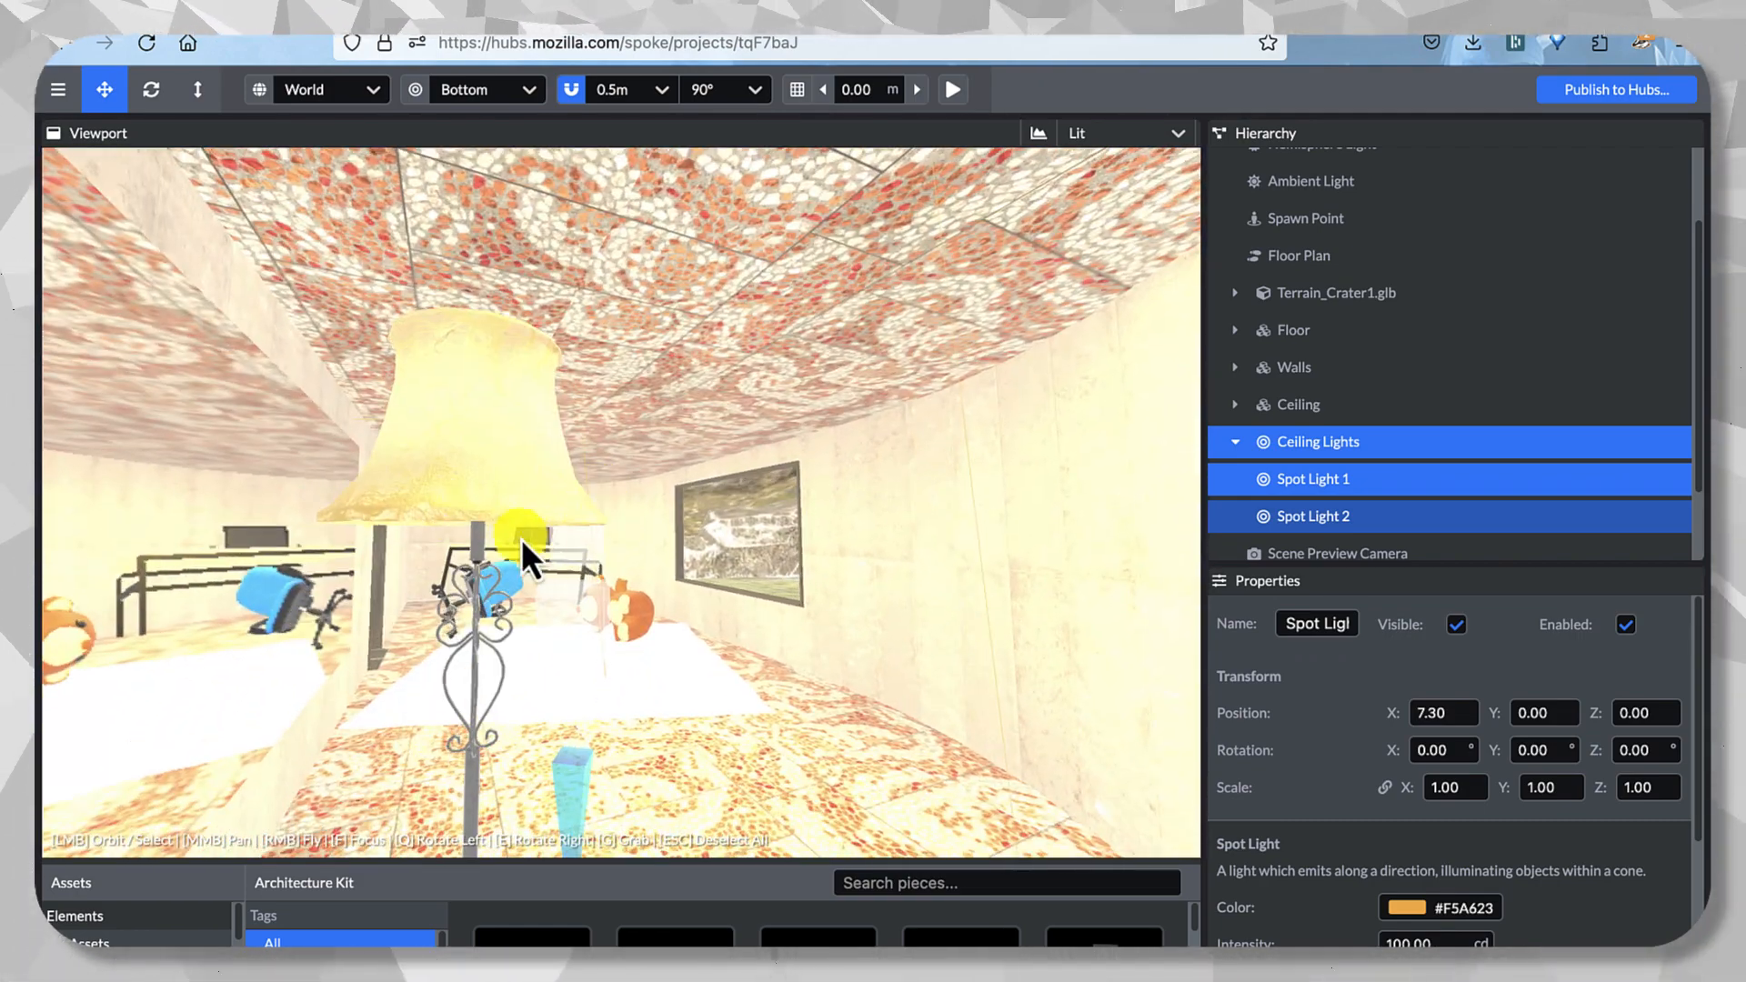
drag(521, 538, 719, 674)
click(698, 678)
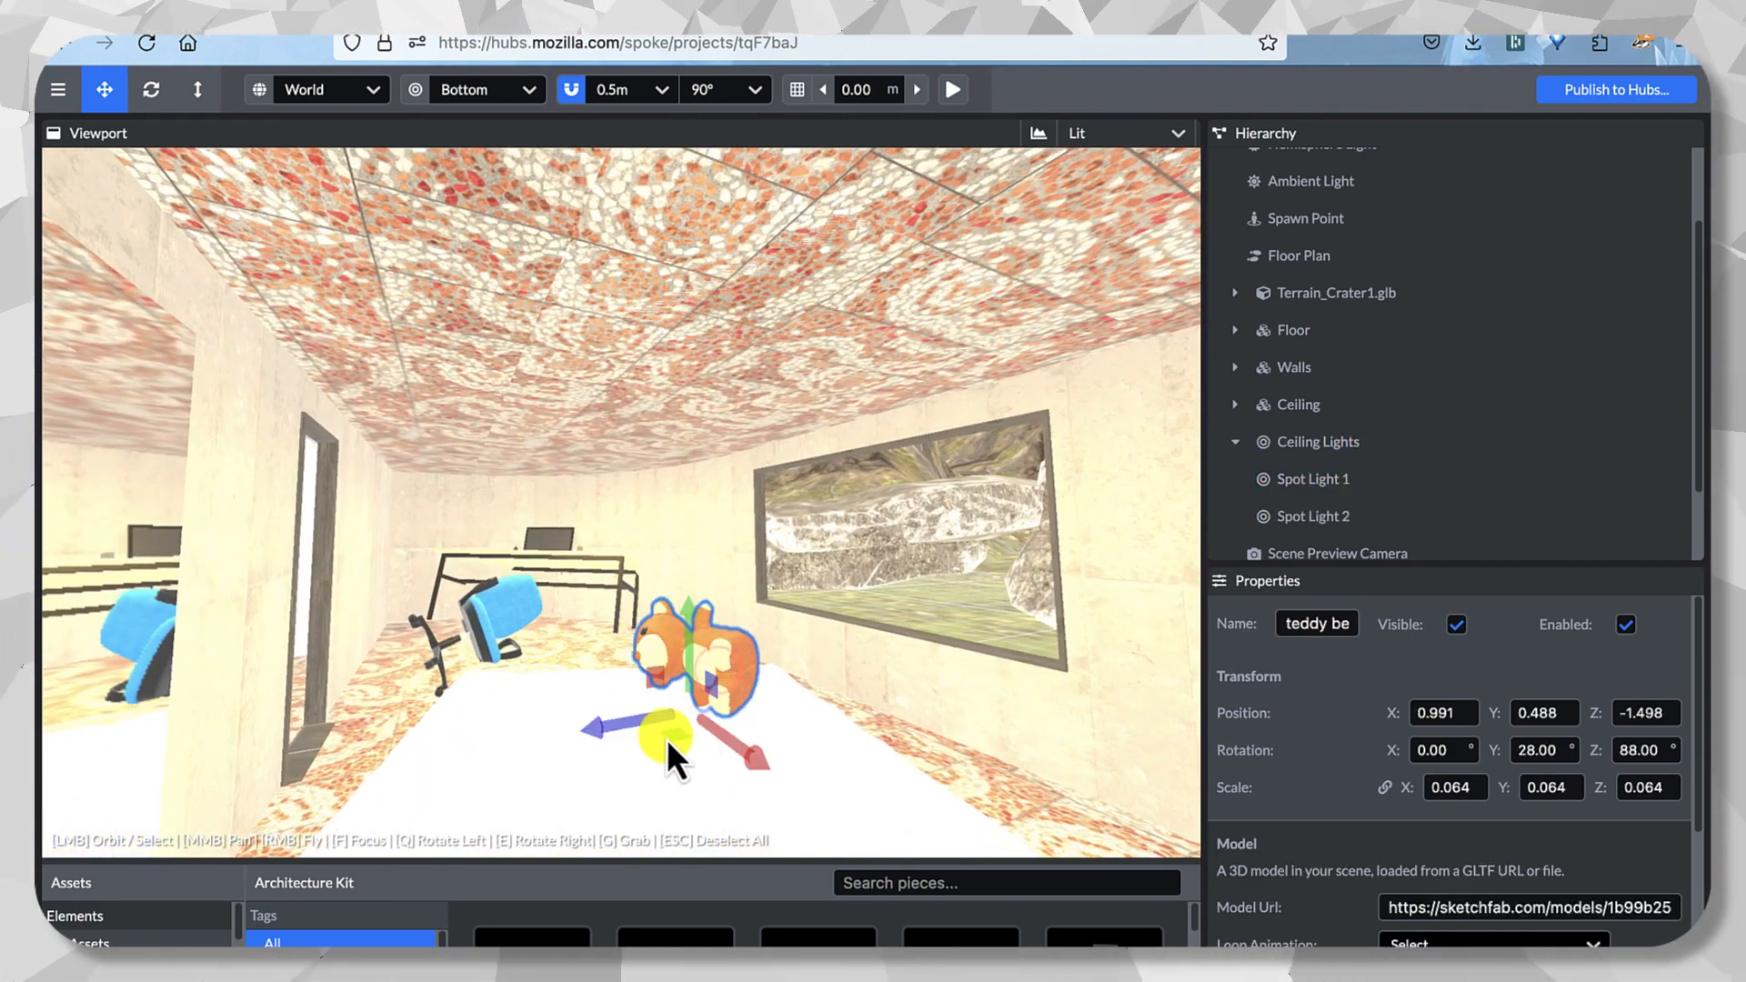
drag(668, 738, 827, 877)
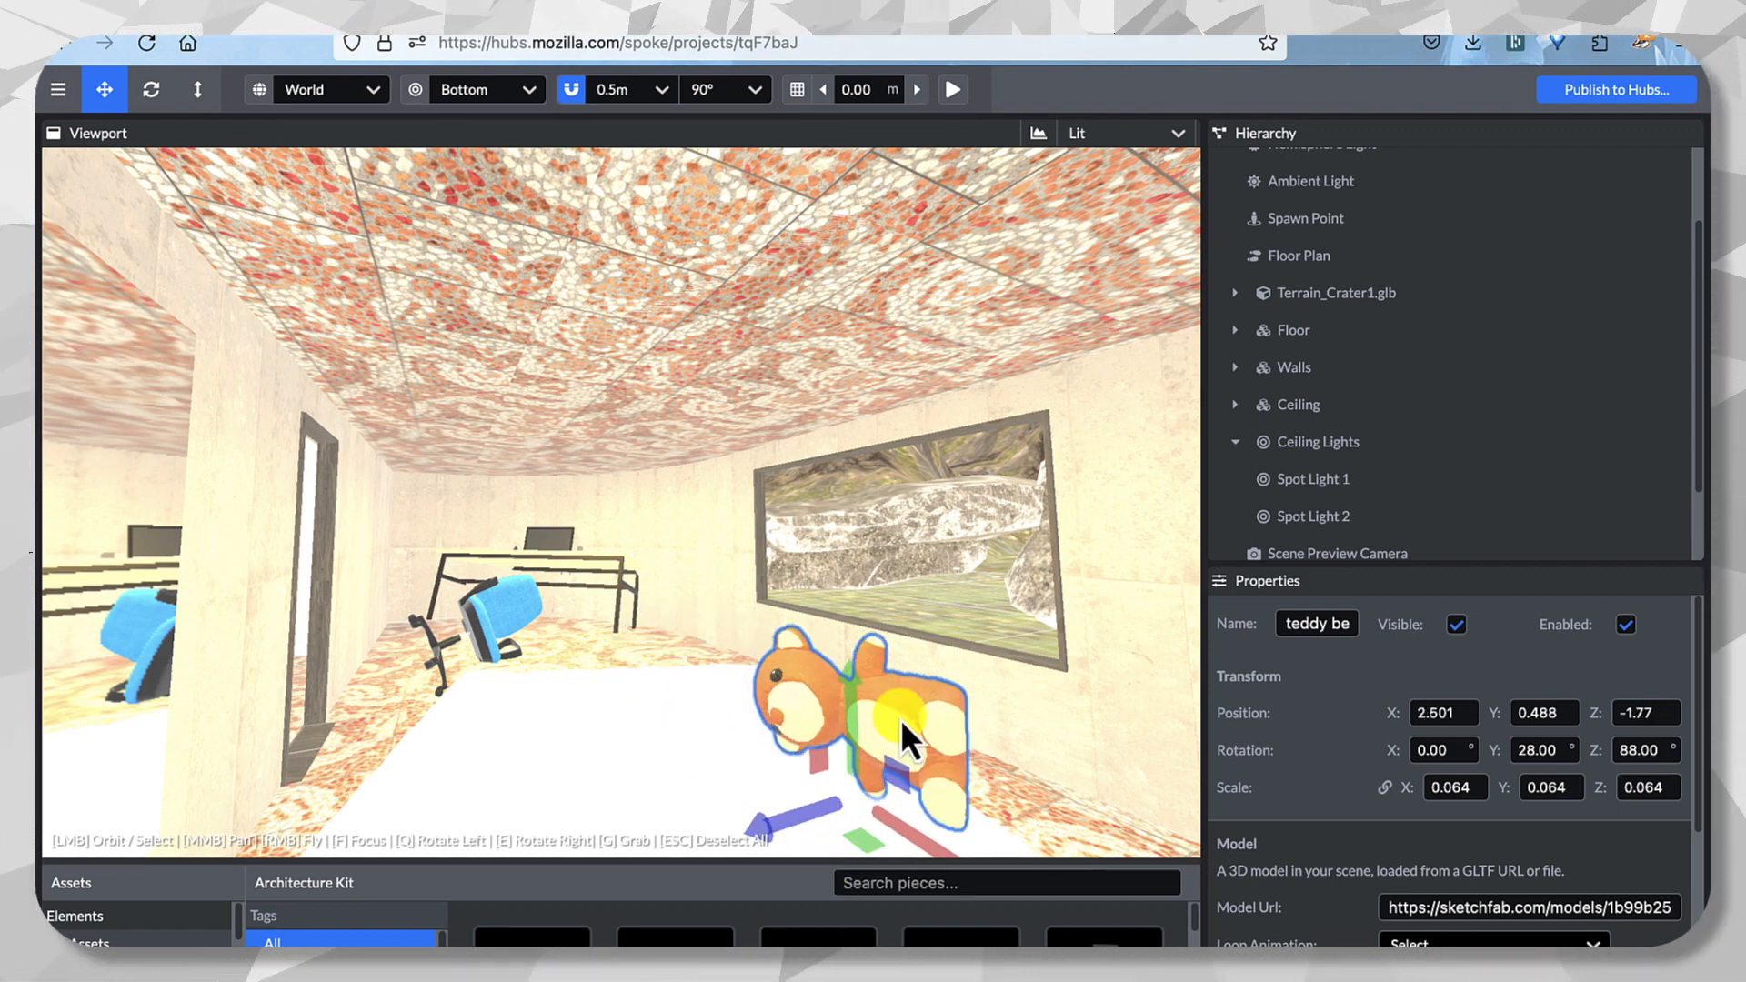
Move the tipped blue office chair away from the desk to X position -0.004.
click(495, 642)
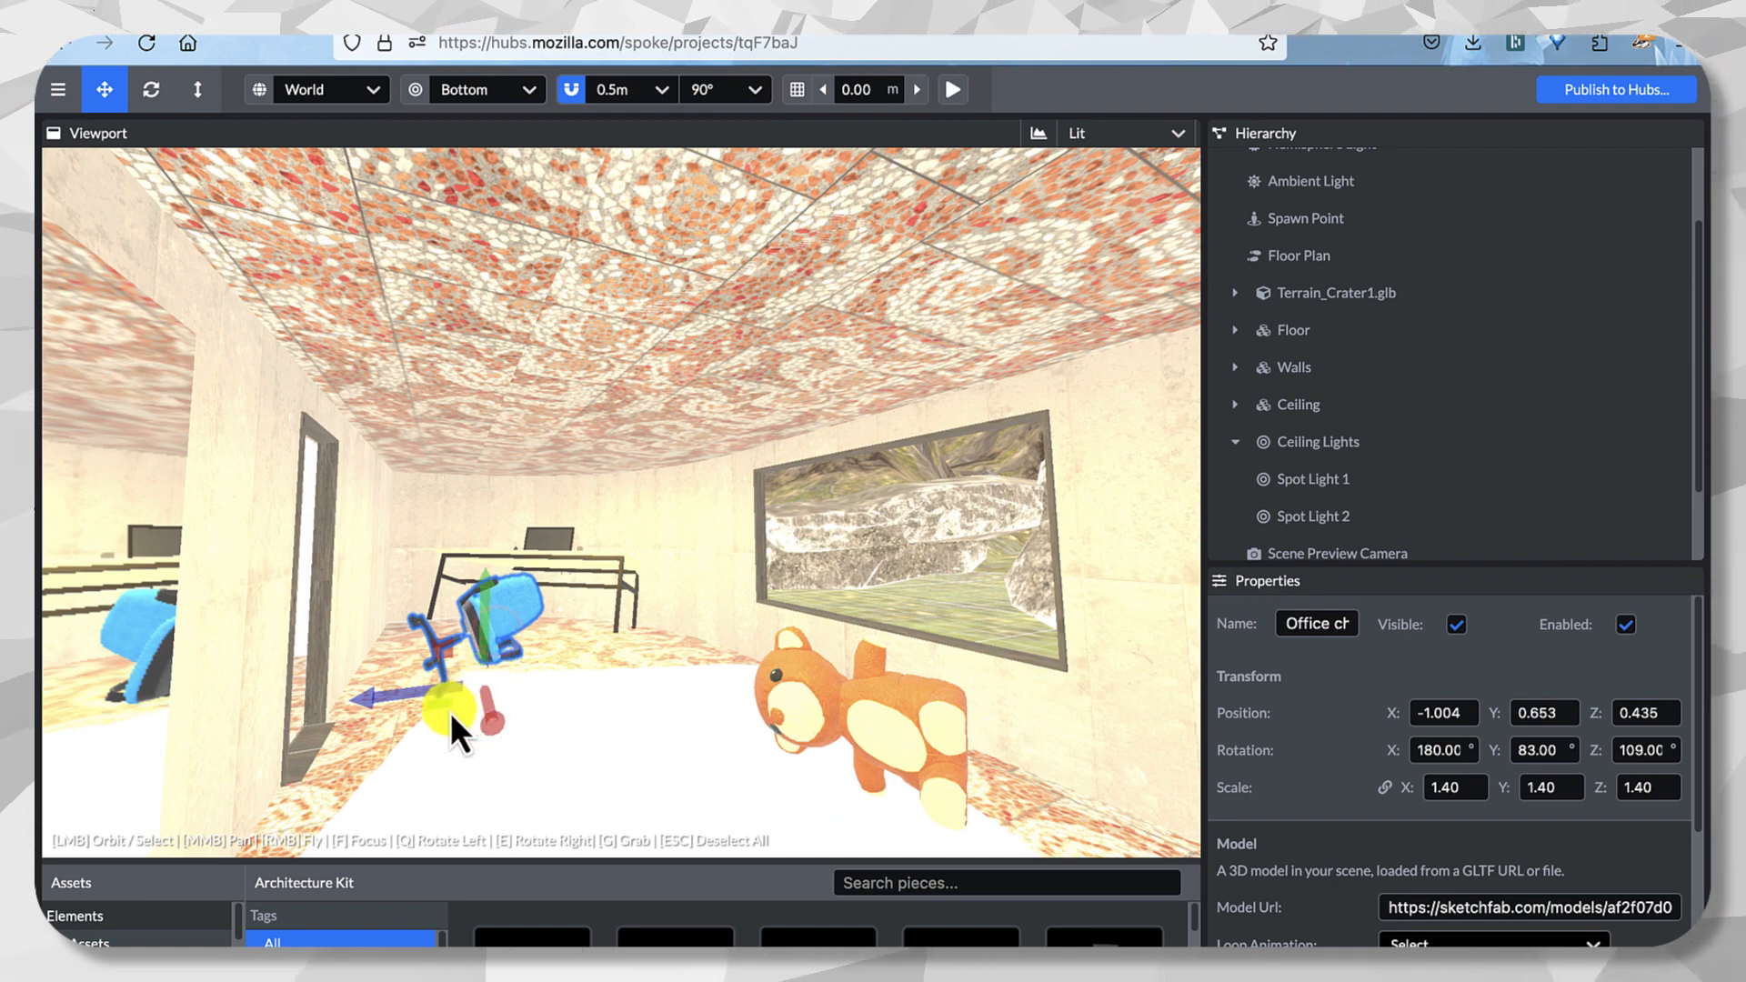
drag(442, 708, 453, 756)
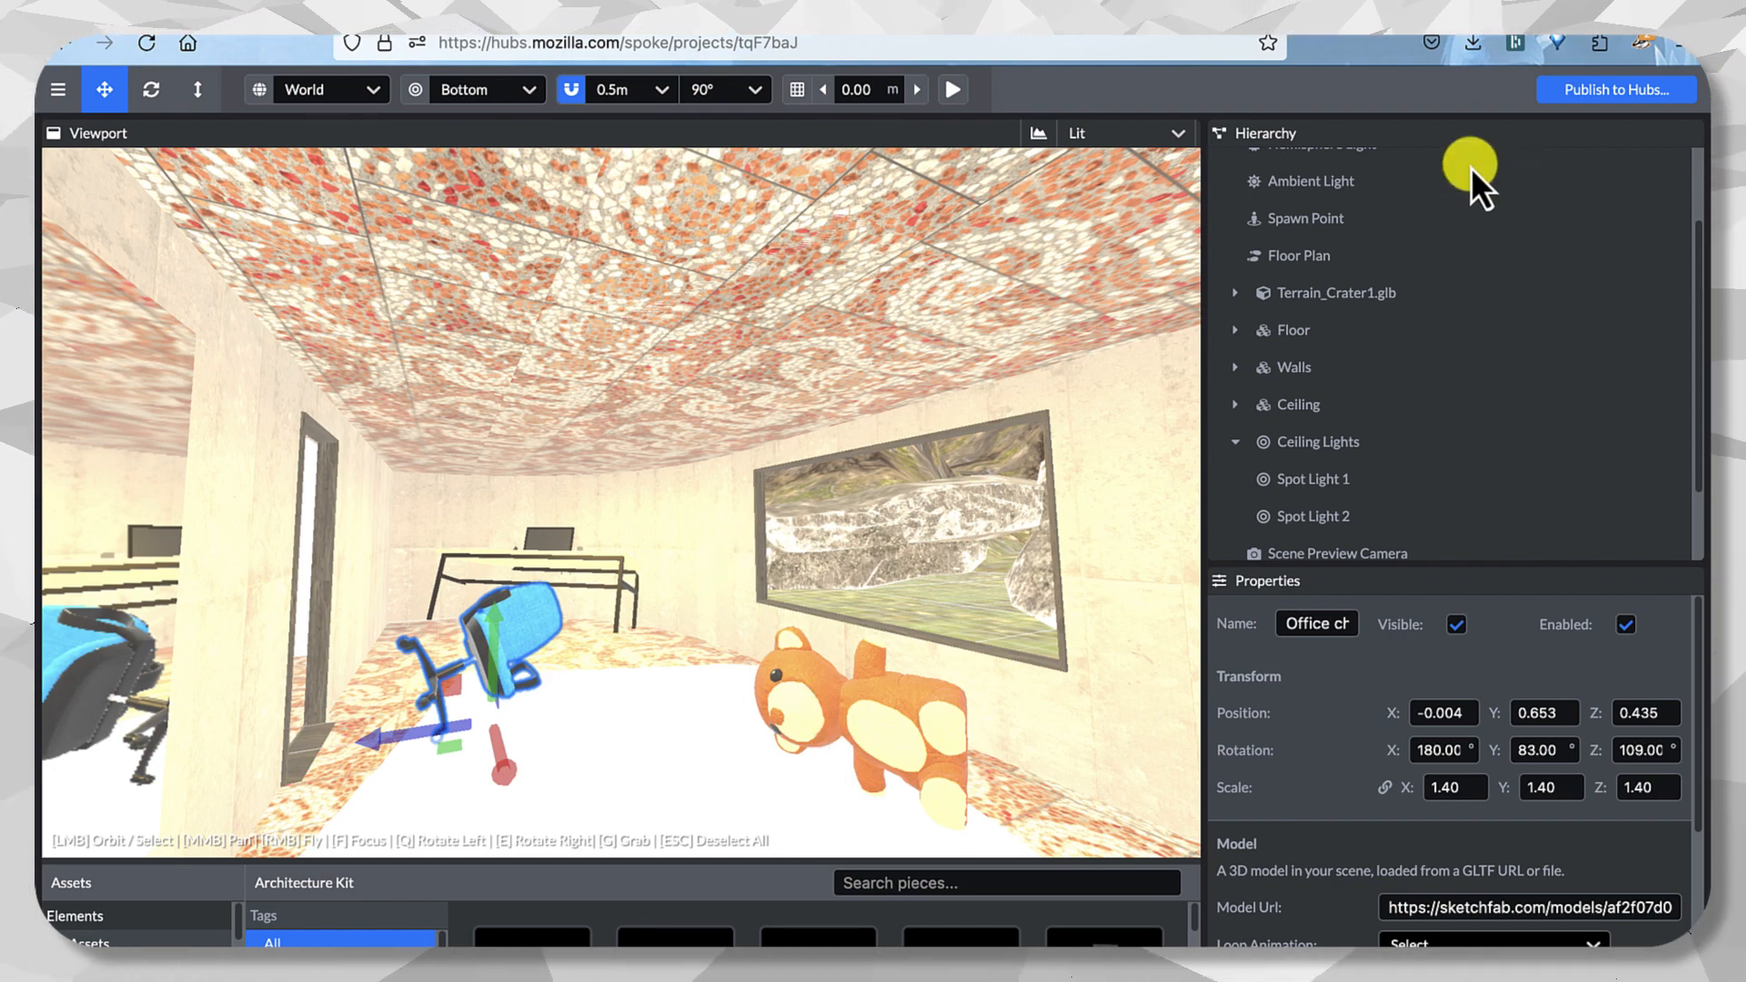
Switch to the Keynote lecture presentation and examine slide 37 on illumination, colour and geometry by arousal and valence.
key(ctrl+s)
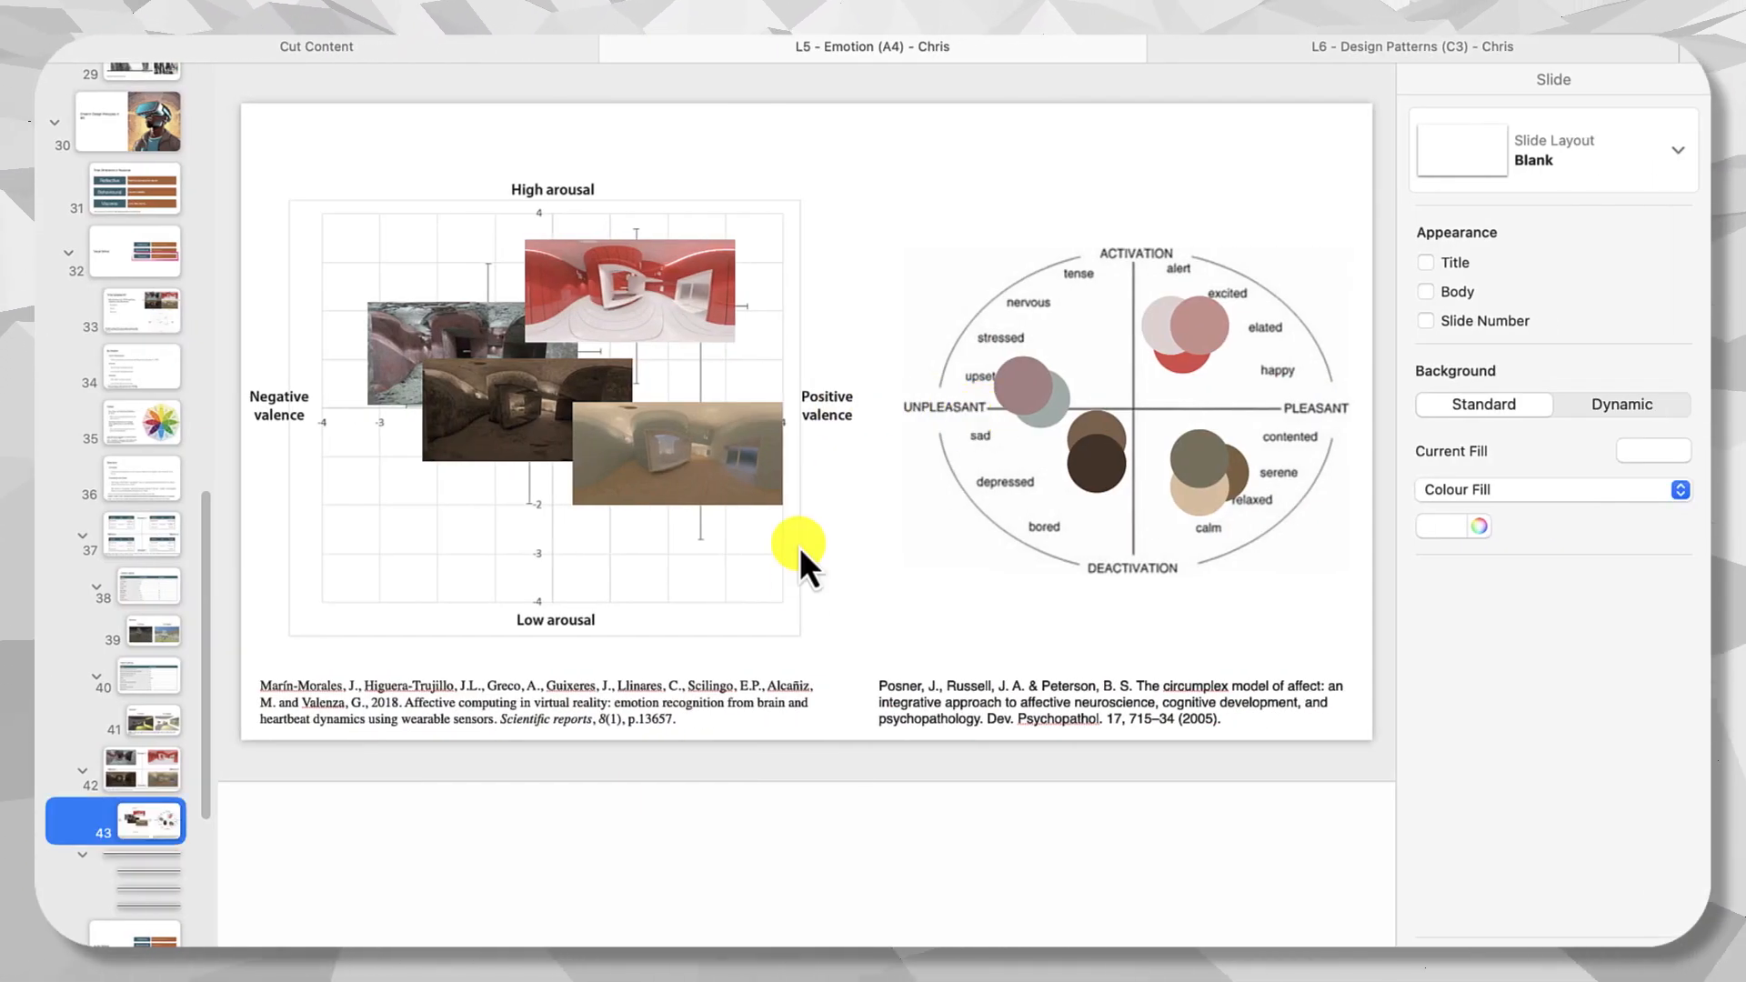
click(144, 523)
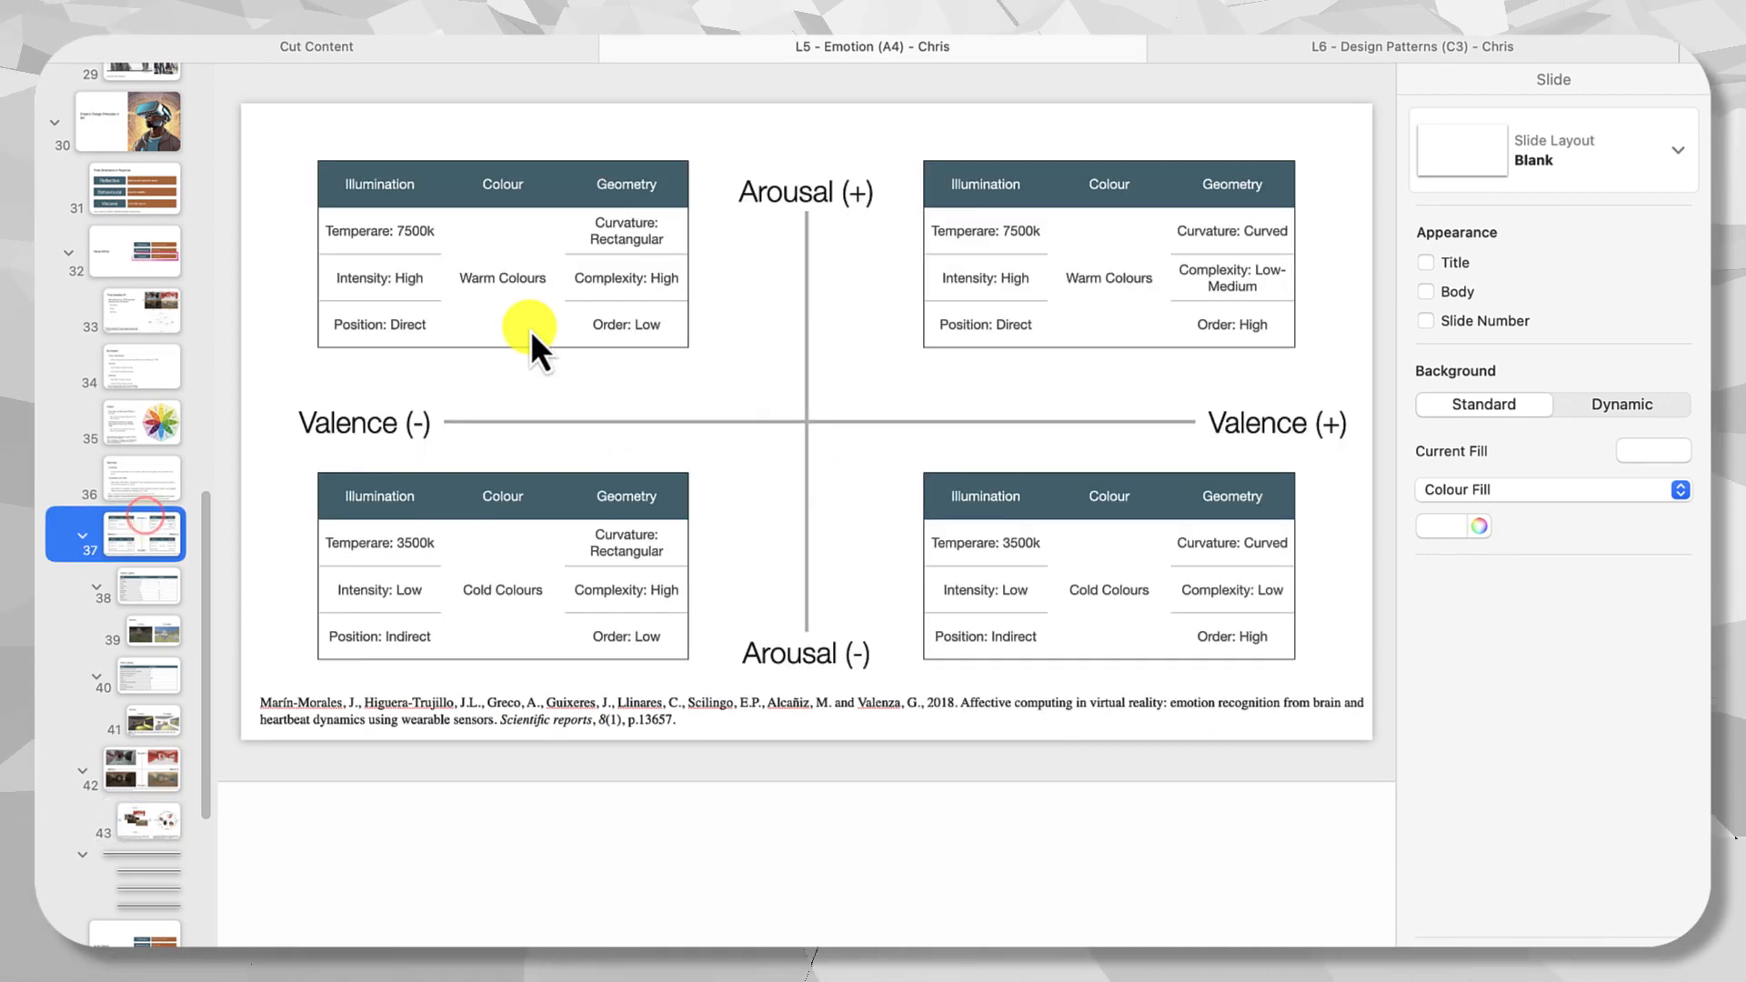
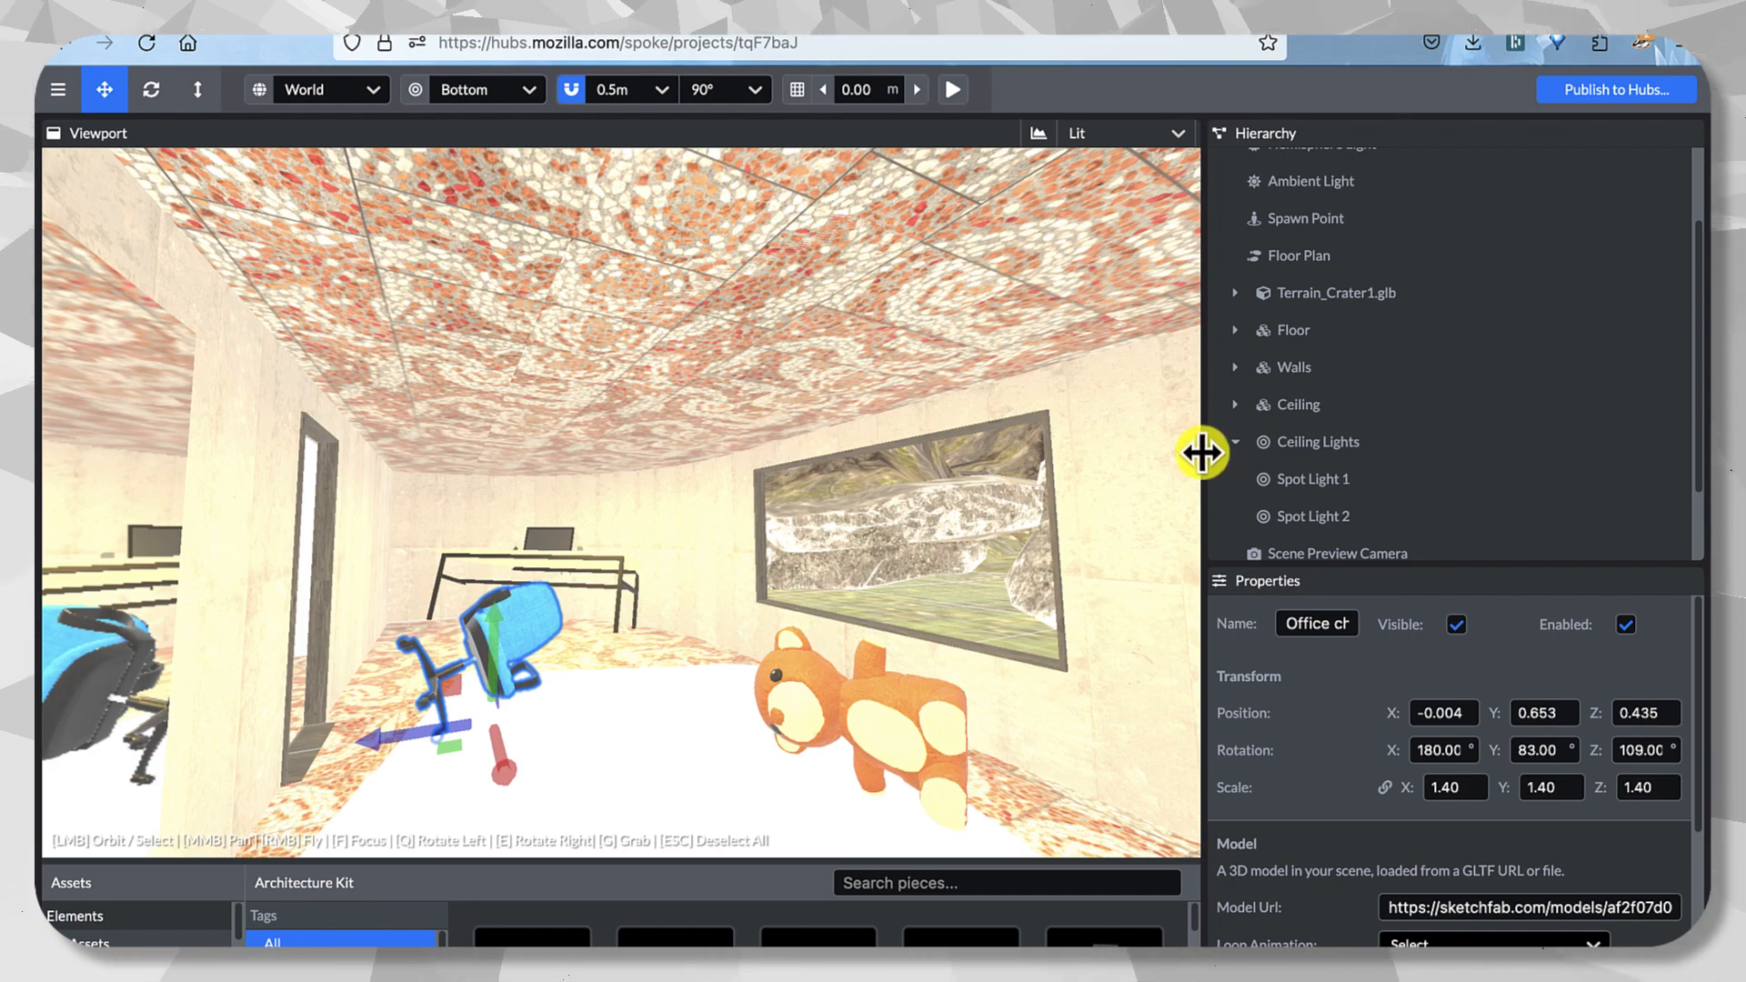
Back in Spoke, select Ceiling Lights, Spot Light 1 and Spot Light 2, and shift their position along Y to alter the room lighting.
scroll(1330, 455, down, 2)
click(1341, 356)
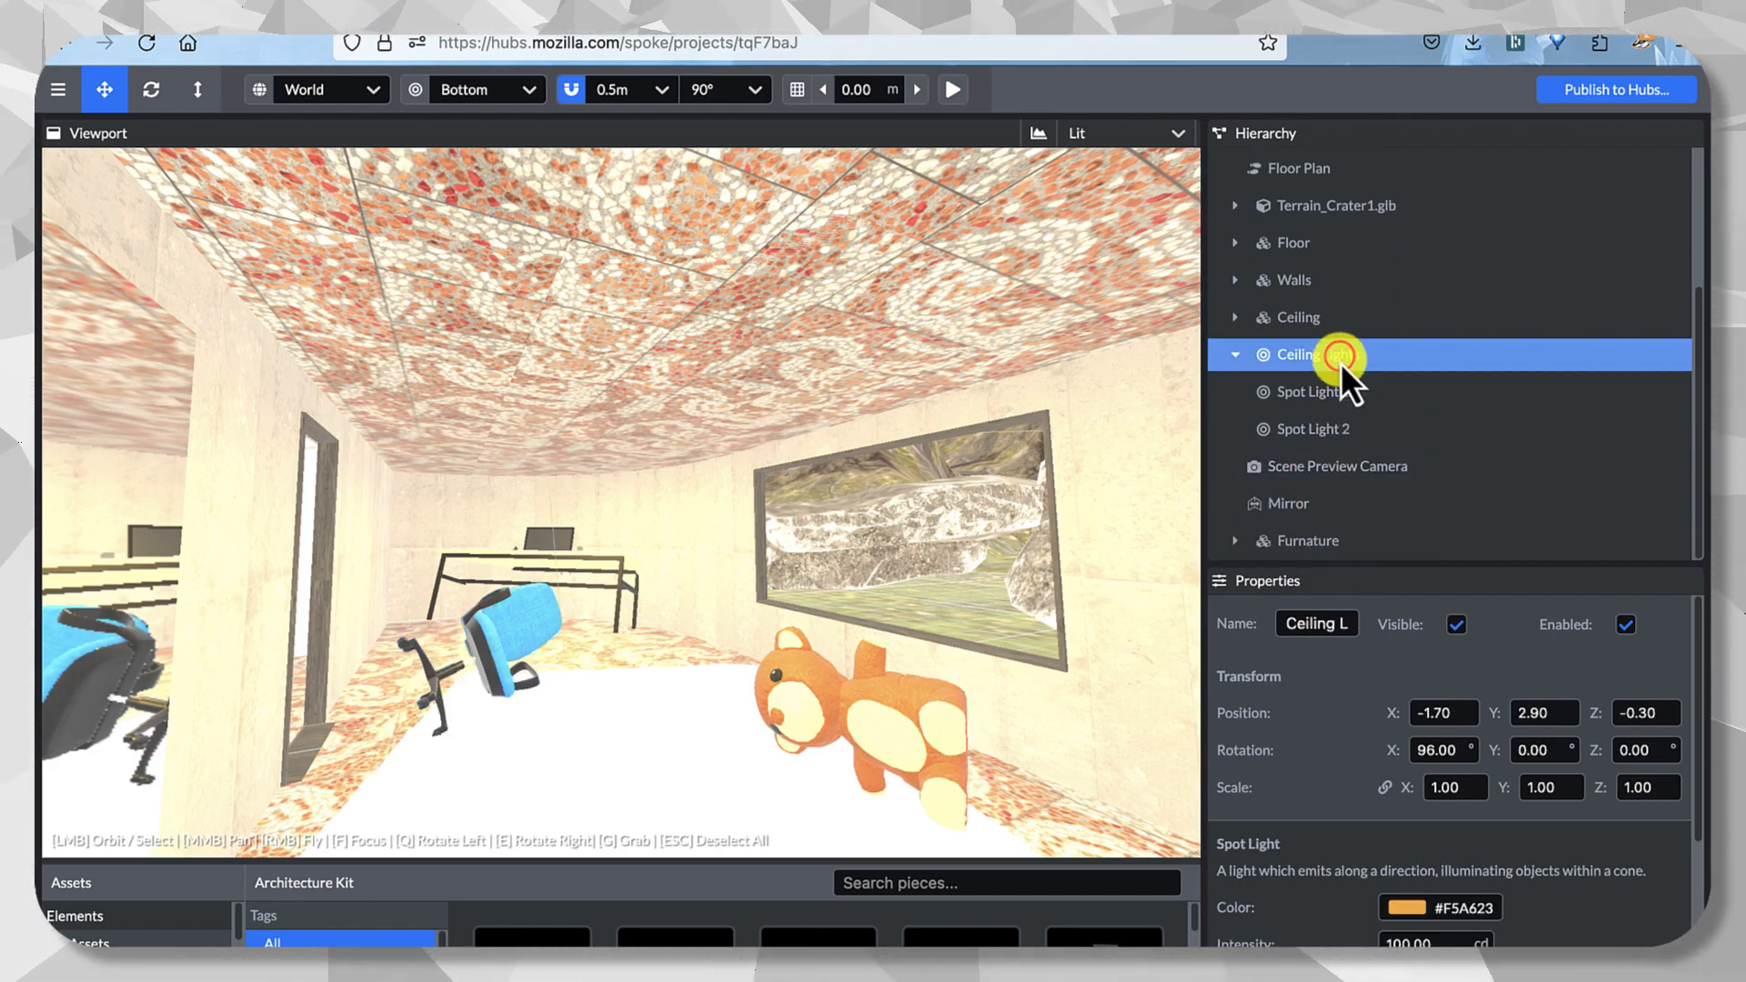
shift+click(1330, 391)
shift+click(1319, 433)
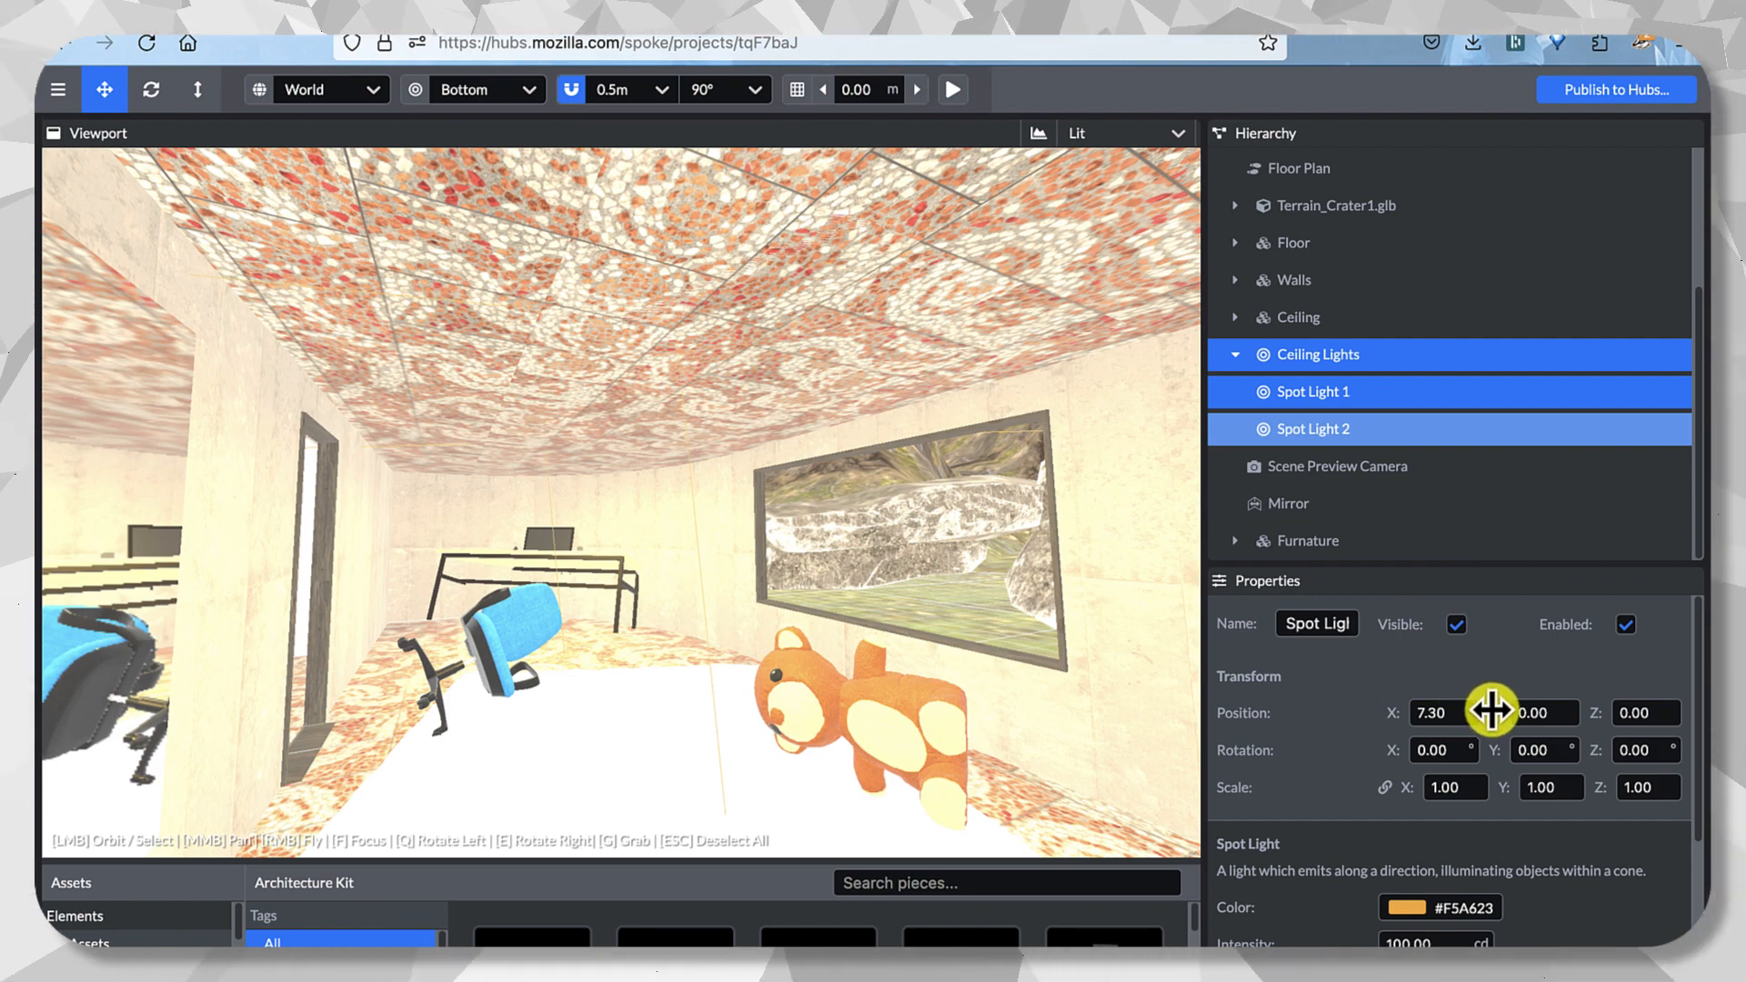
click(1444, 711)
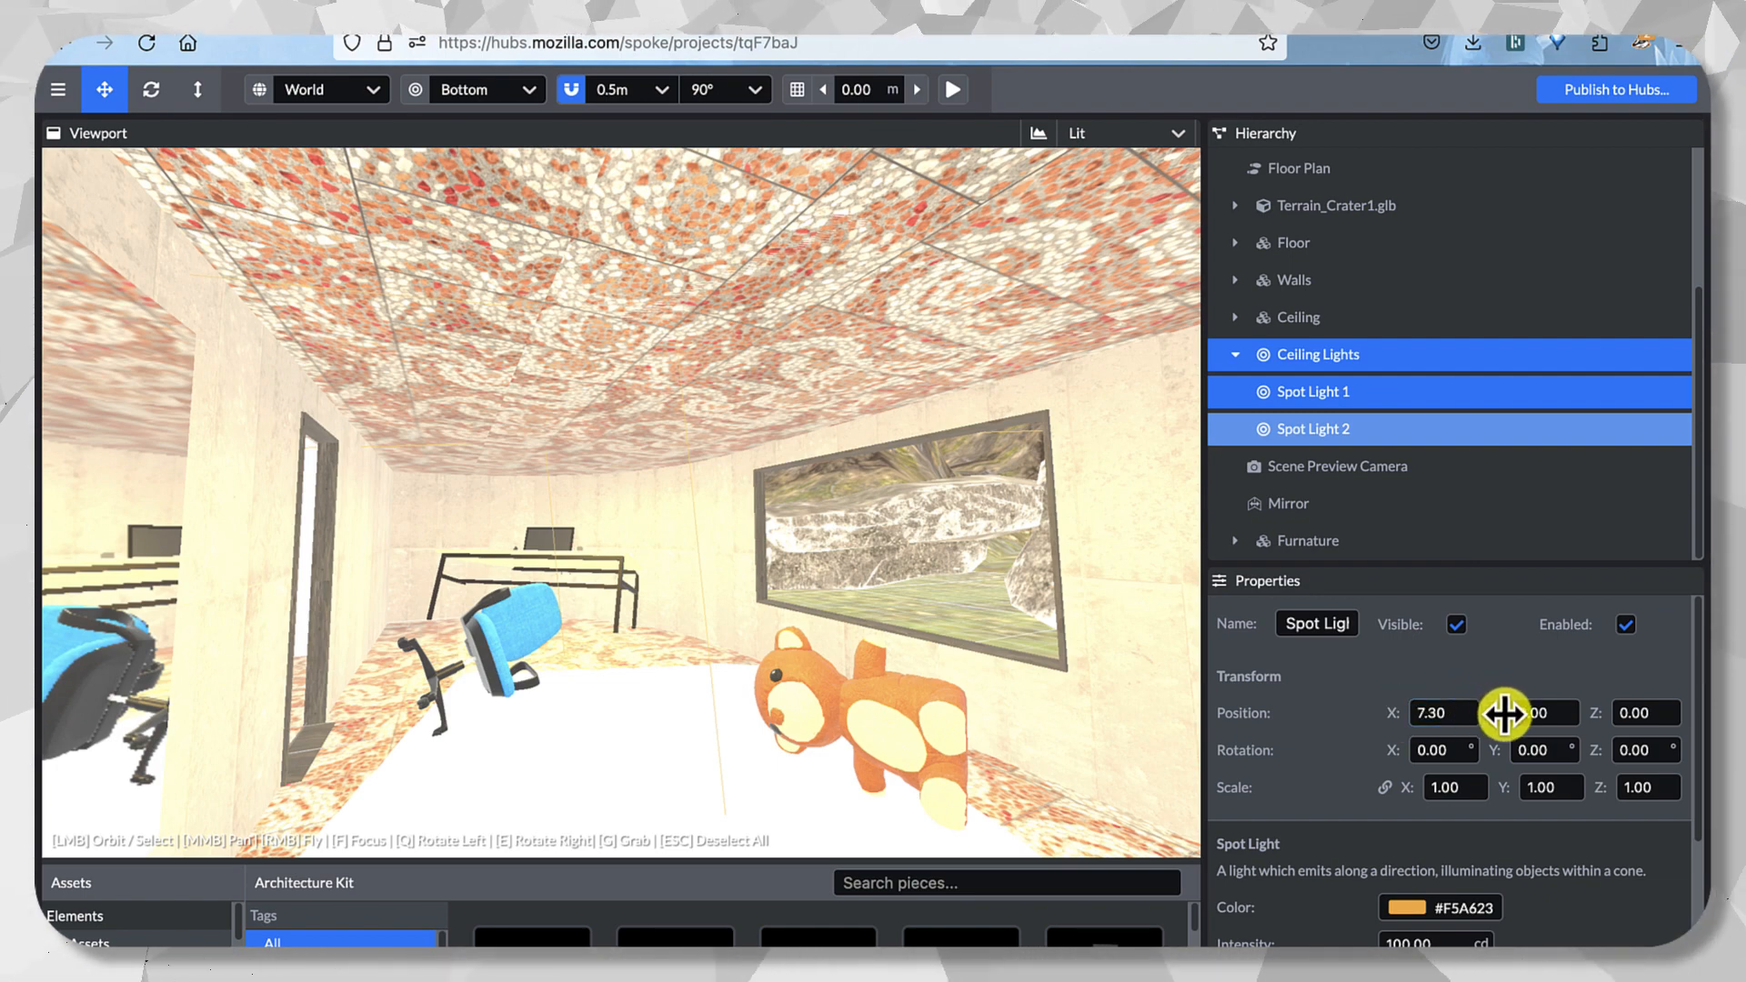
drag(1503, 714, 1573, 748)
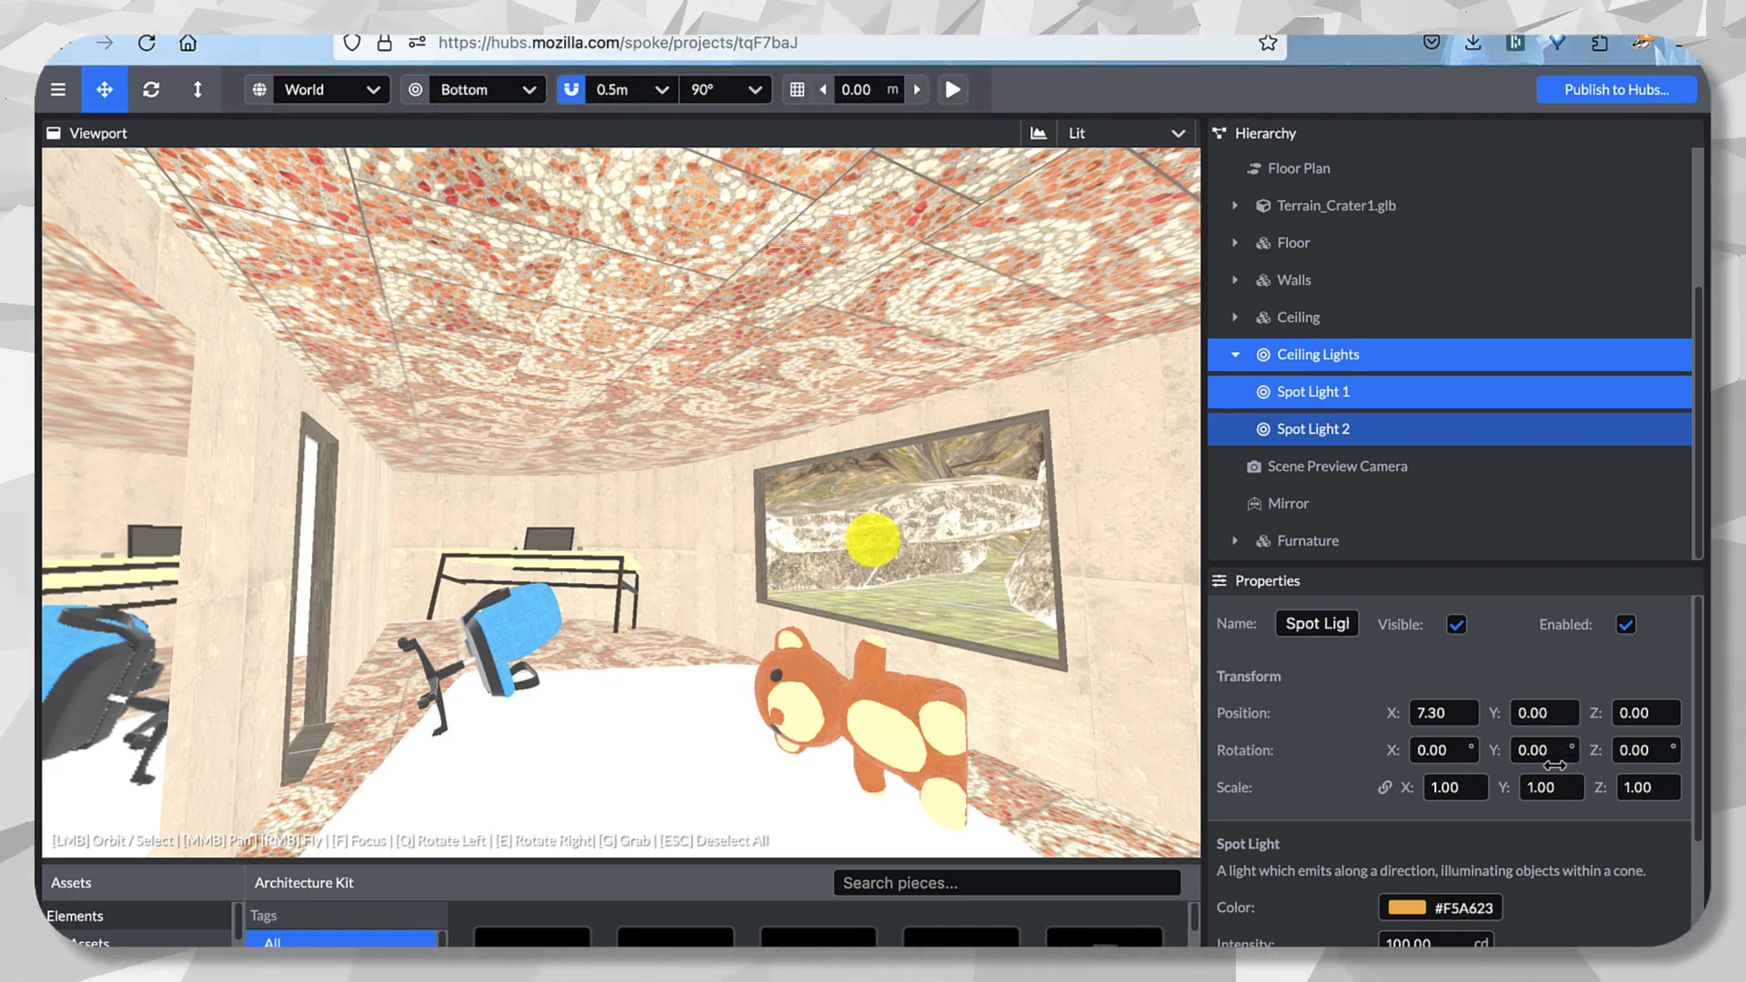
Shift the selected Ceiling Lights, Spot Light 1 and Spot Light 2 along Y and X to alter the room lighting.
click(1494, 712)
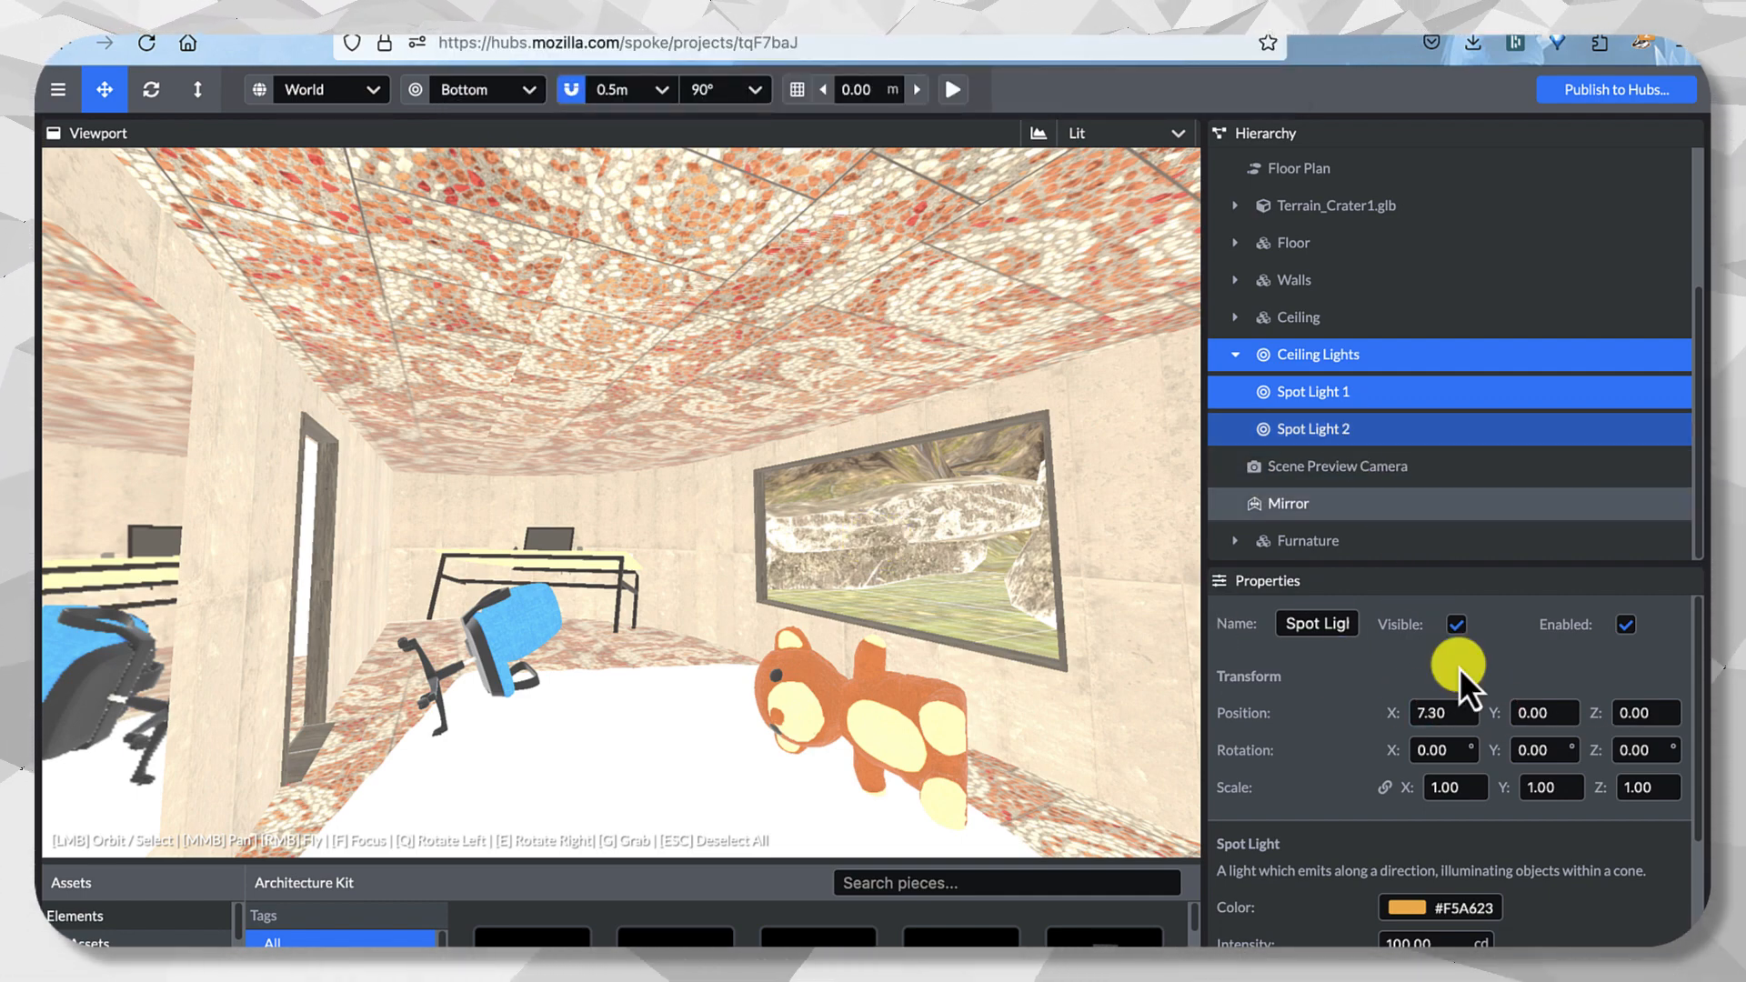
click(1401, 714)
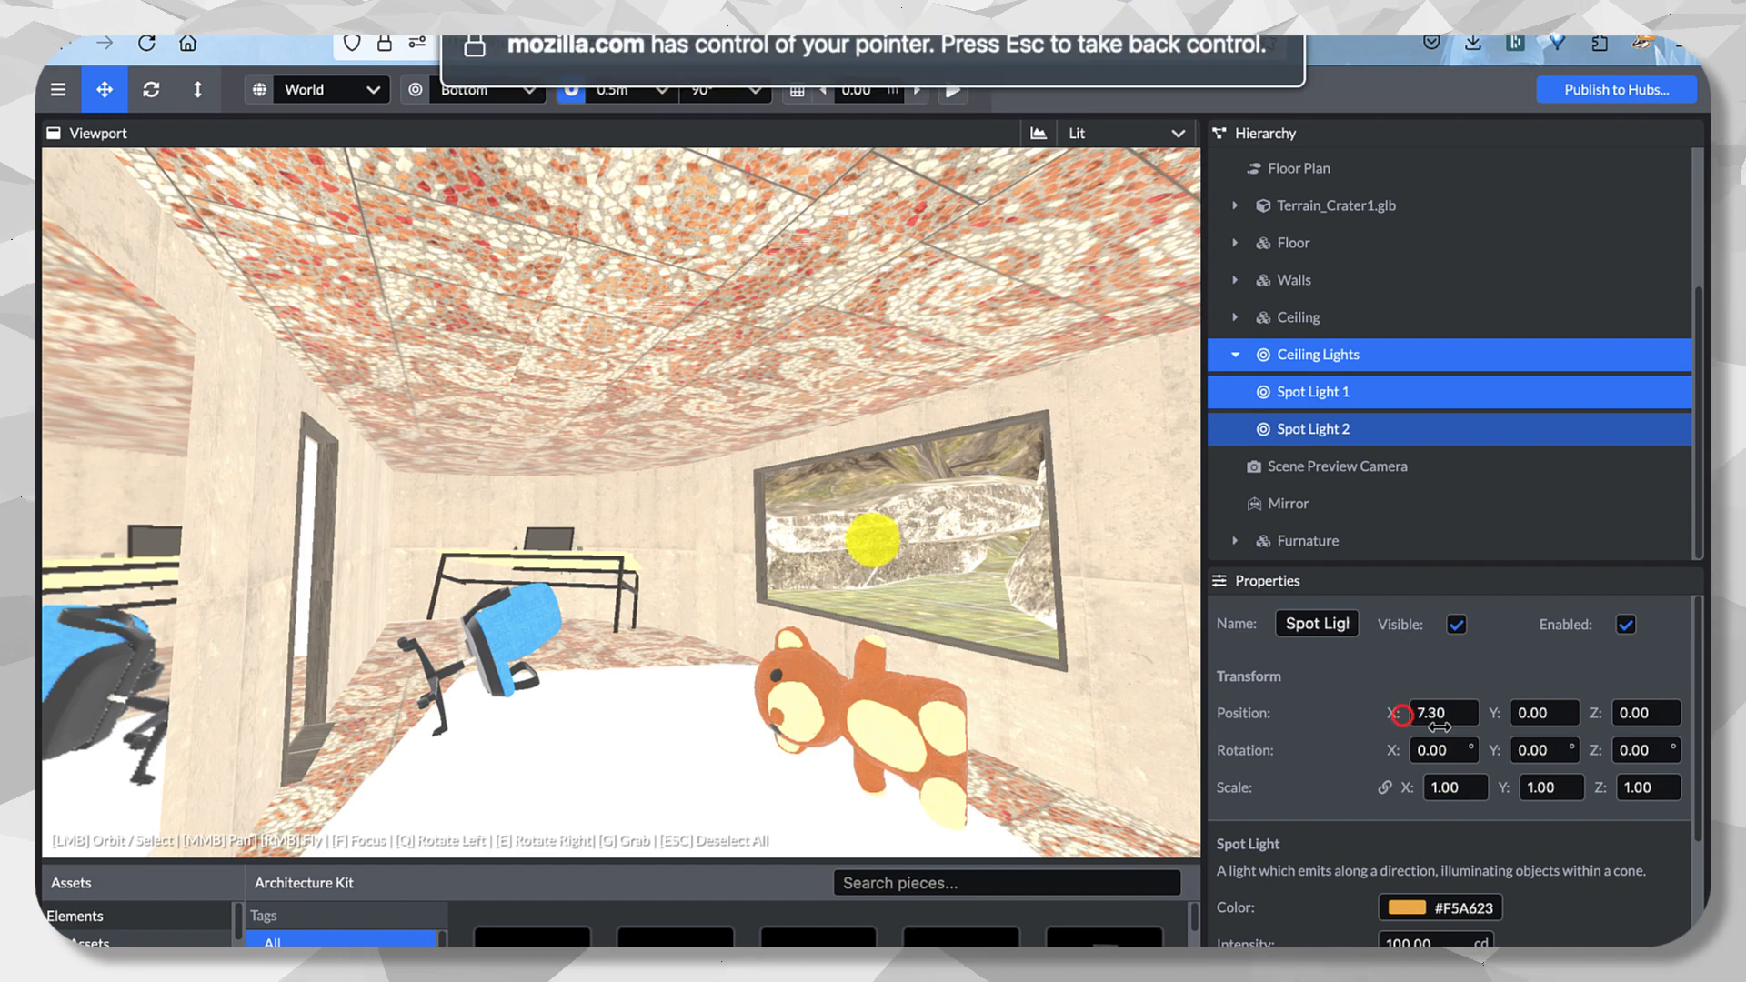
click(1395, 713)
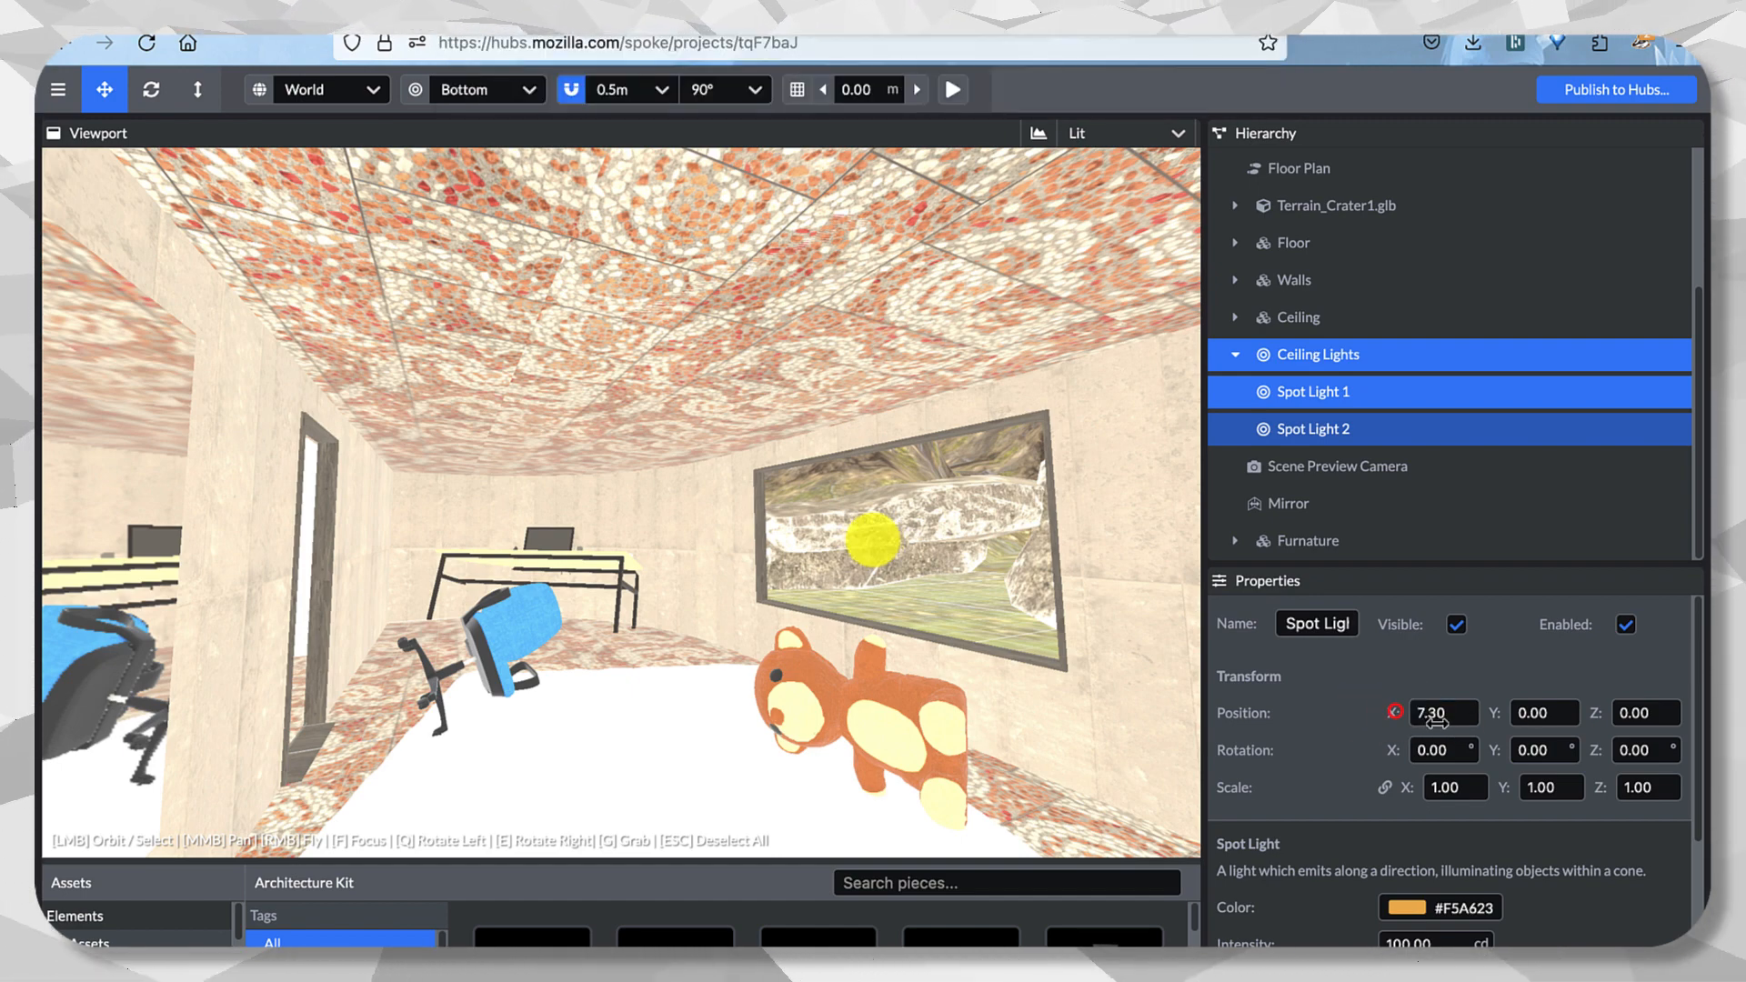
click(871, 548)
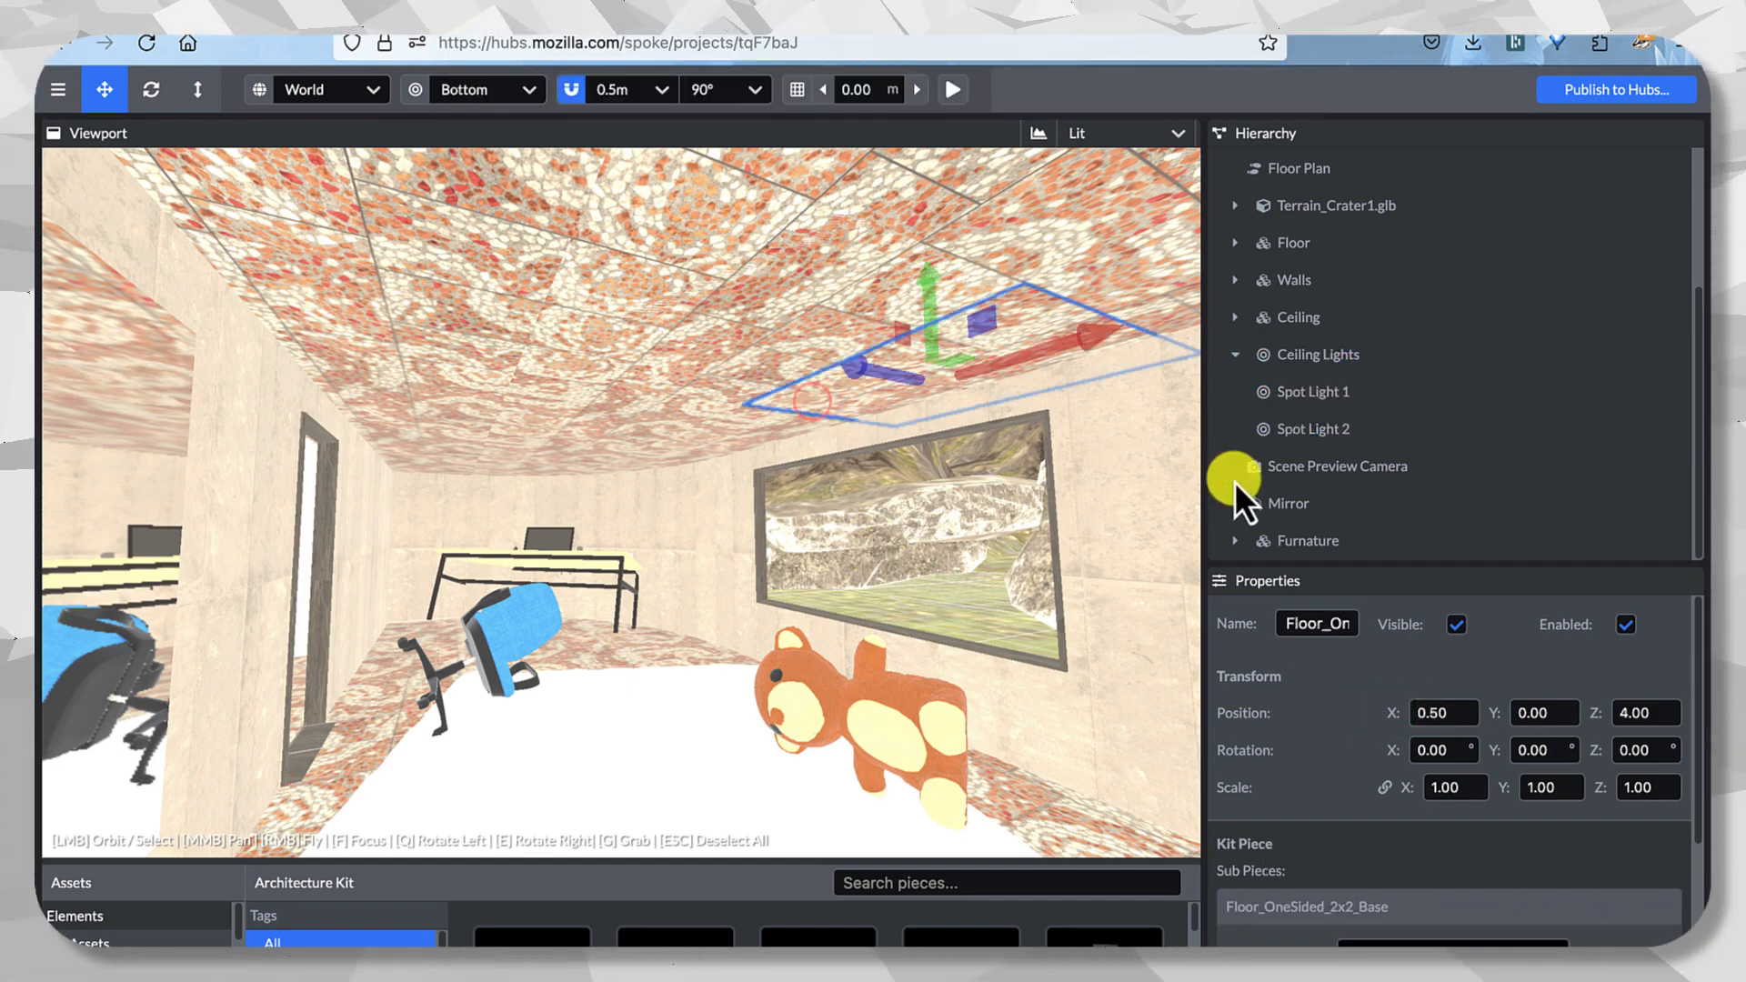
Reselect Ceiling Lights and both spot lights, shift their position along Y again, and clear the selection.
click(1335, 356)
click(1342, 392)
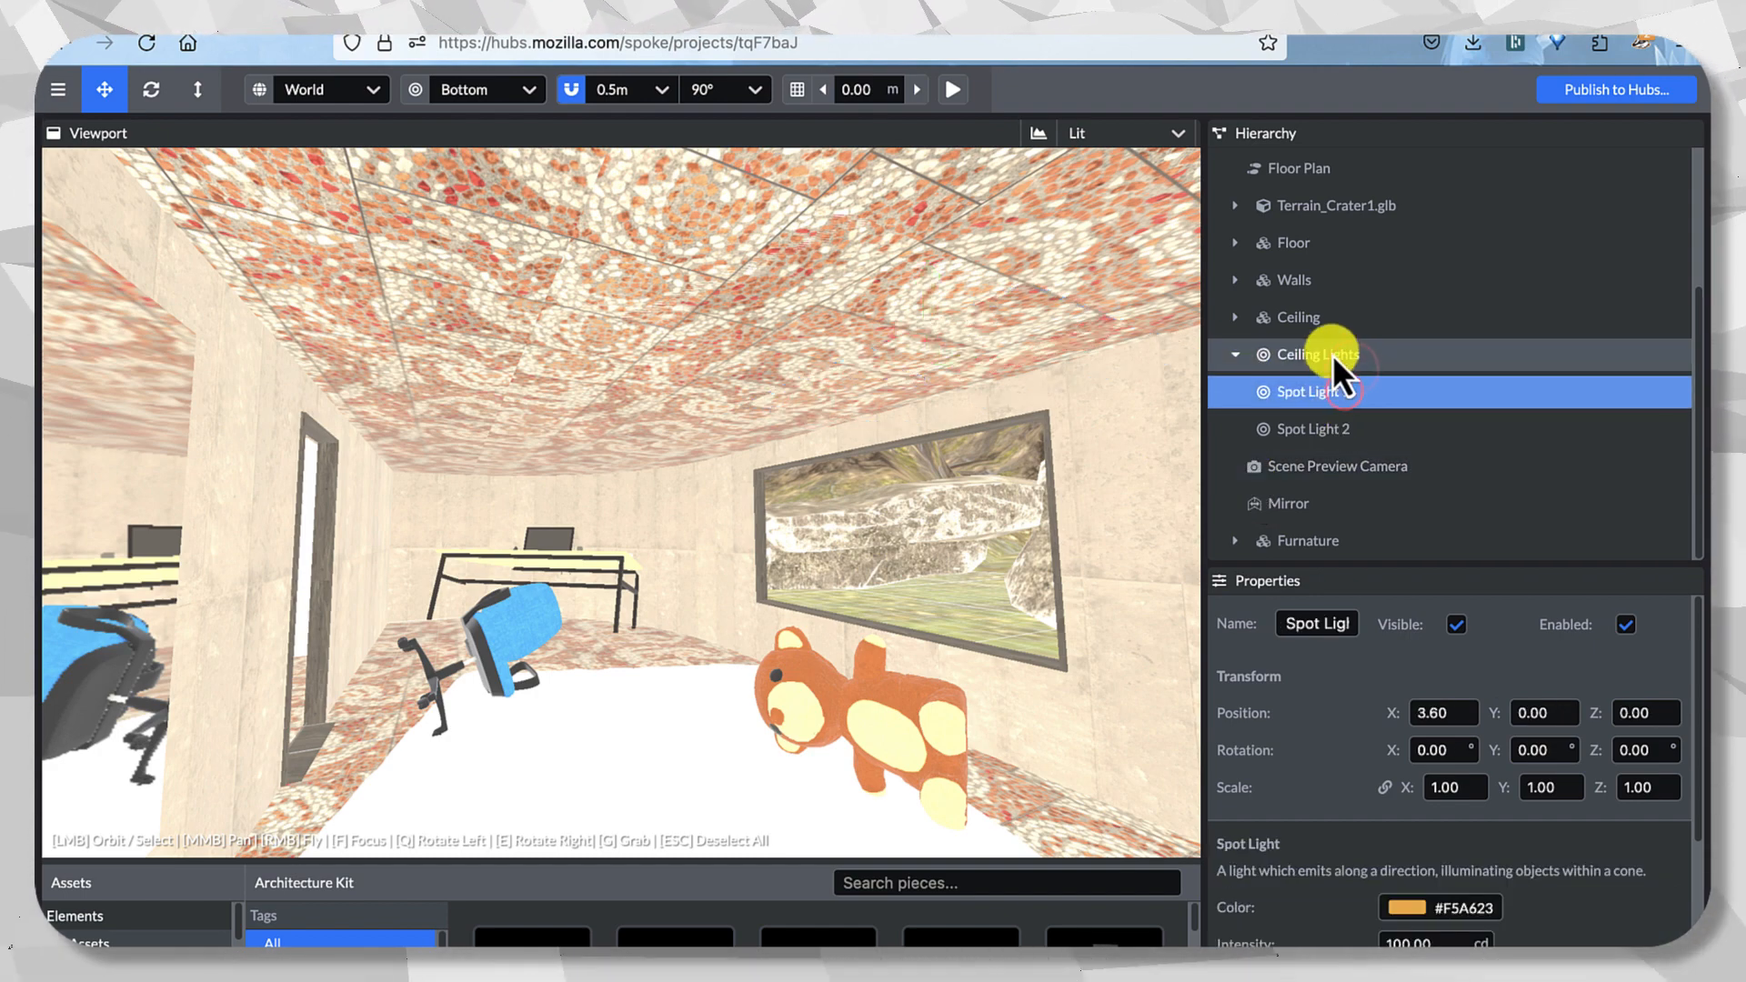
click(1334, 354)
shift+click(1325, 392)
shift+click(1333, 429)
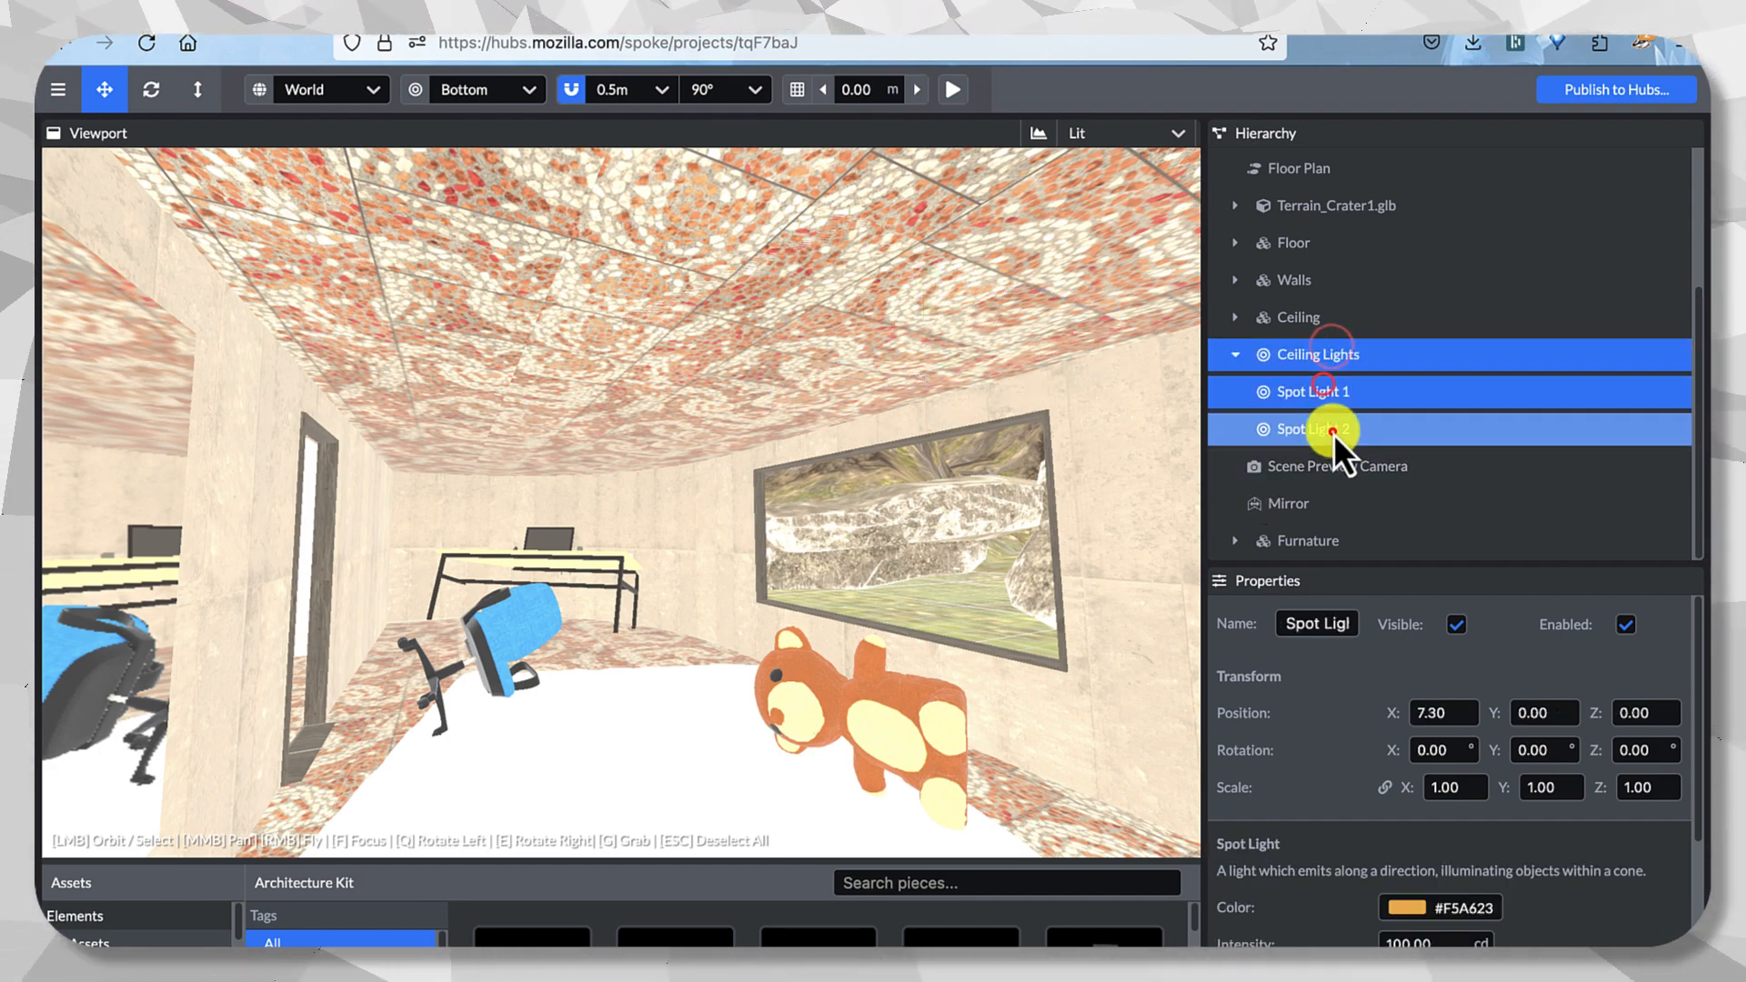
click(1493, 714)
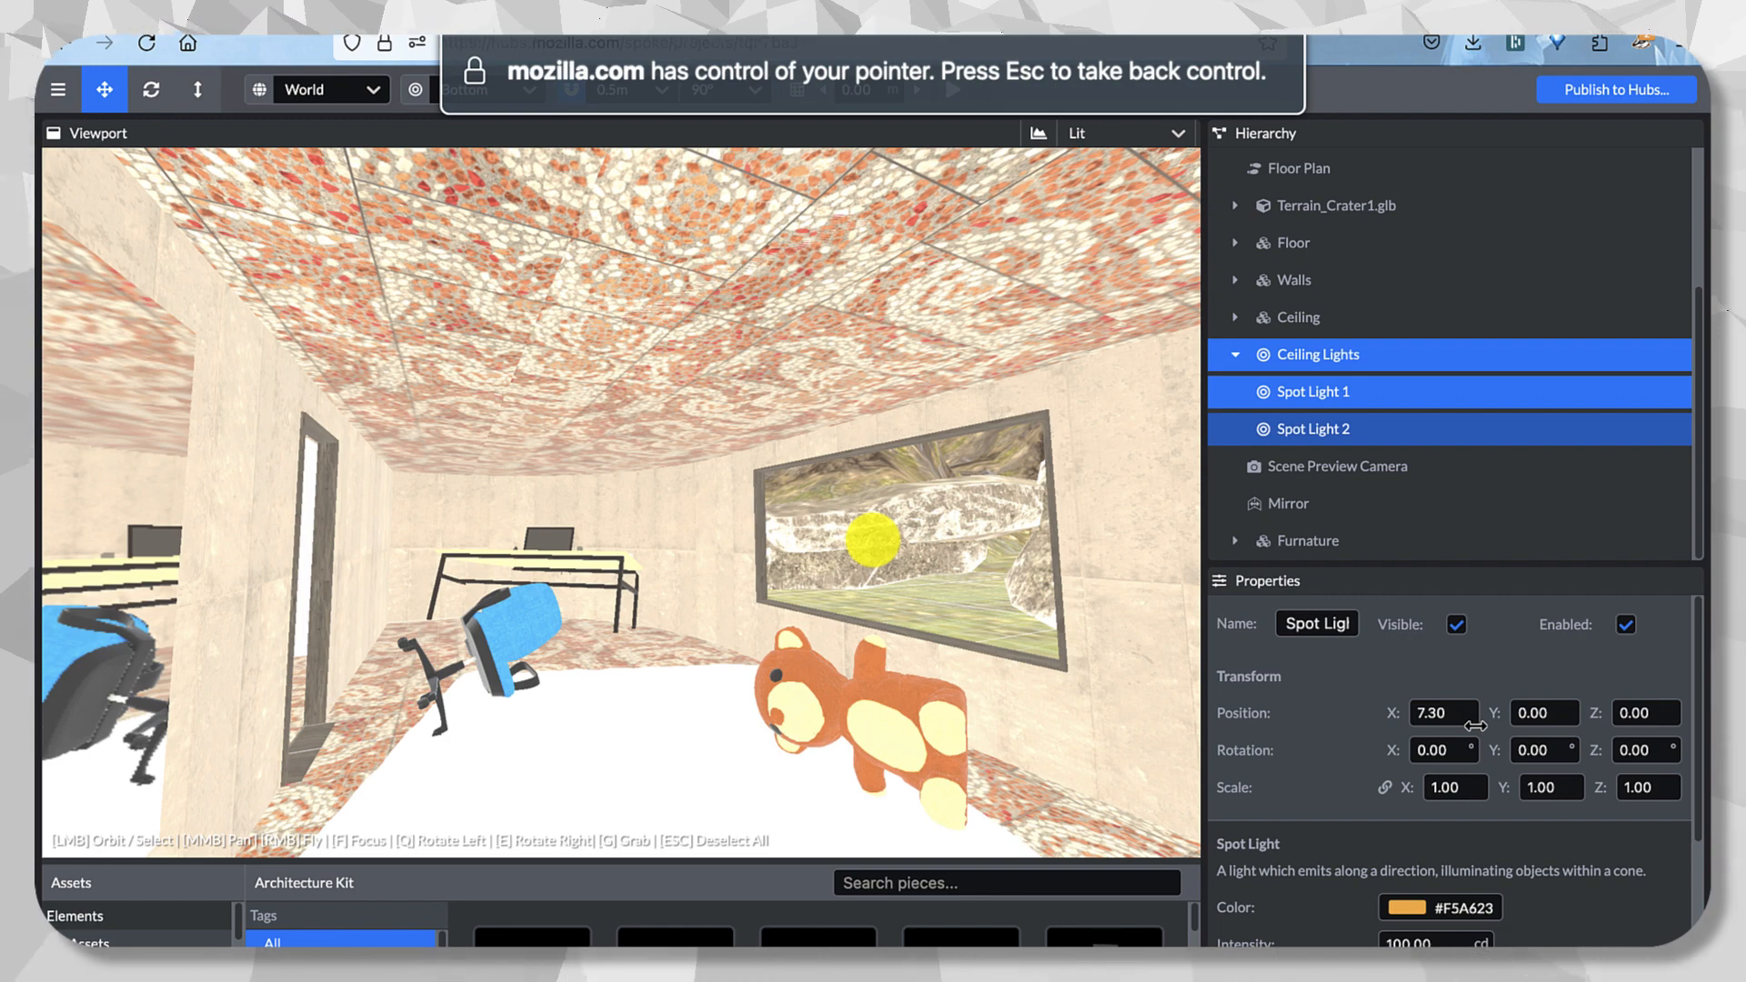
key(Escape)
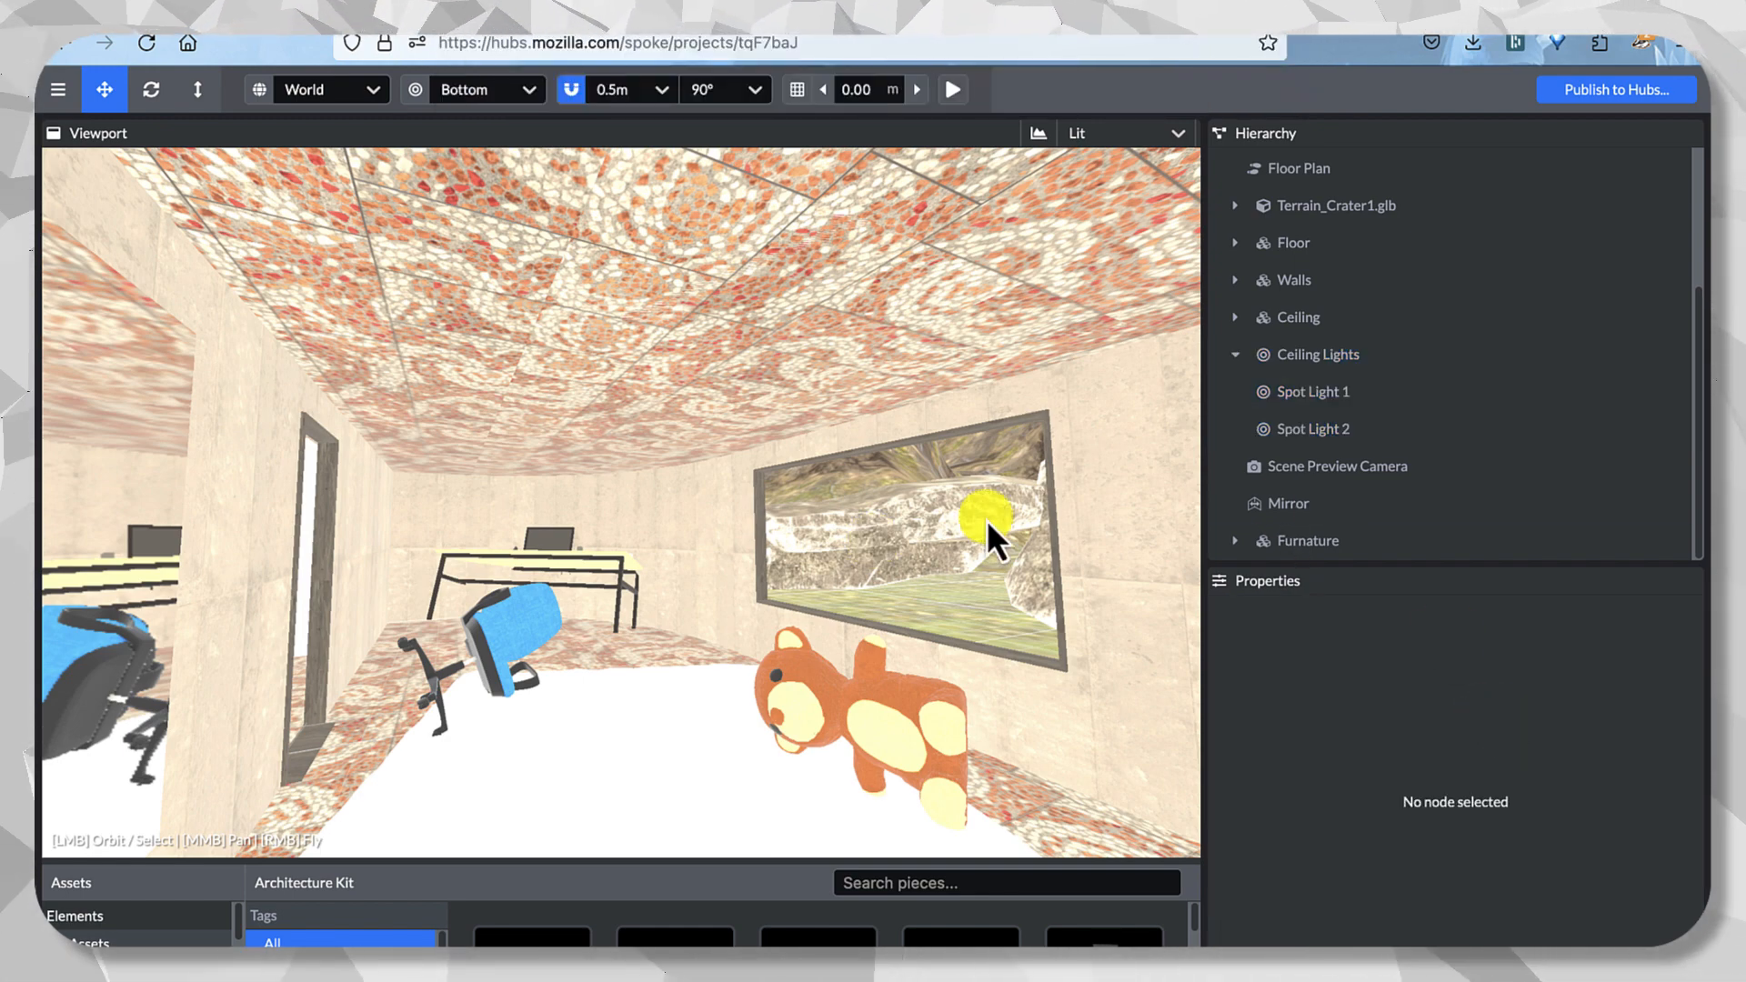
Try to reset the Y position of Ceiling Lights, Spot Light 1 and Spot Light 2 together, and undo the last change.
click(1326, 356)
shift+click(1323, 386)
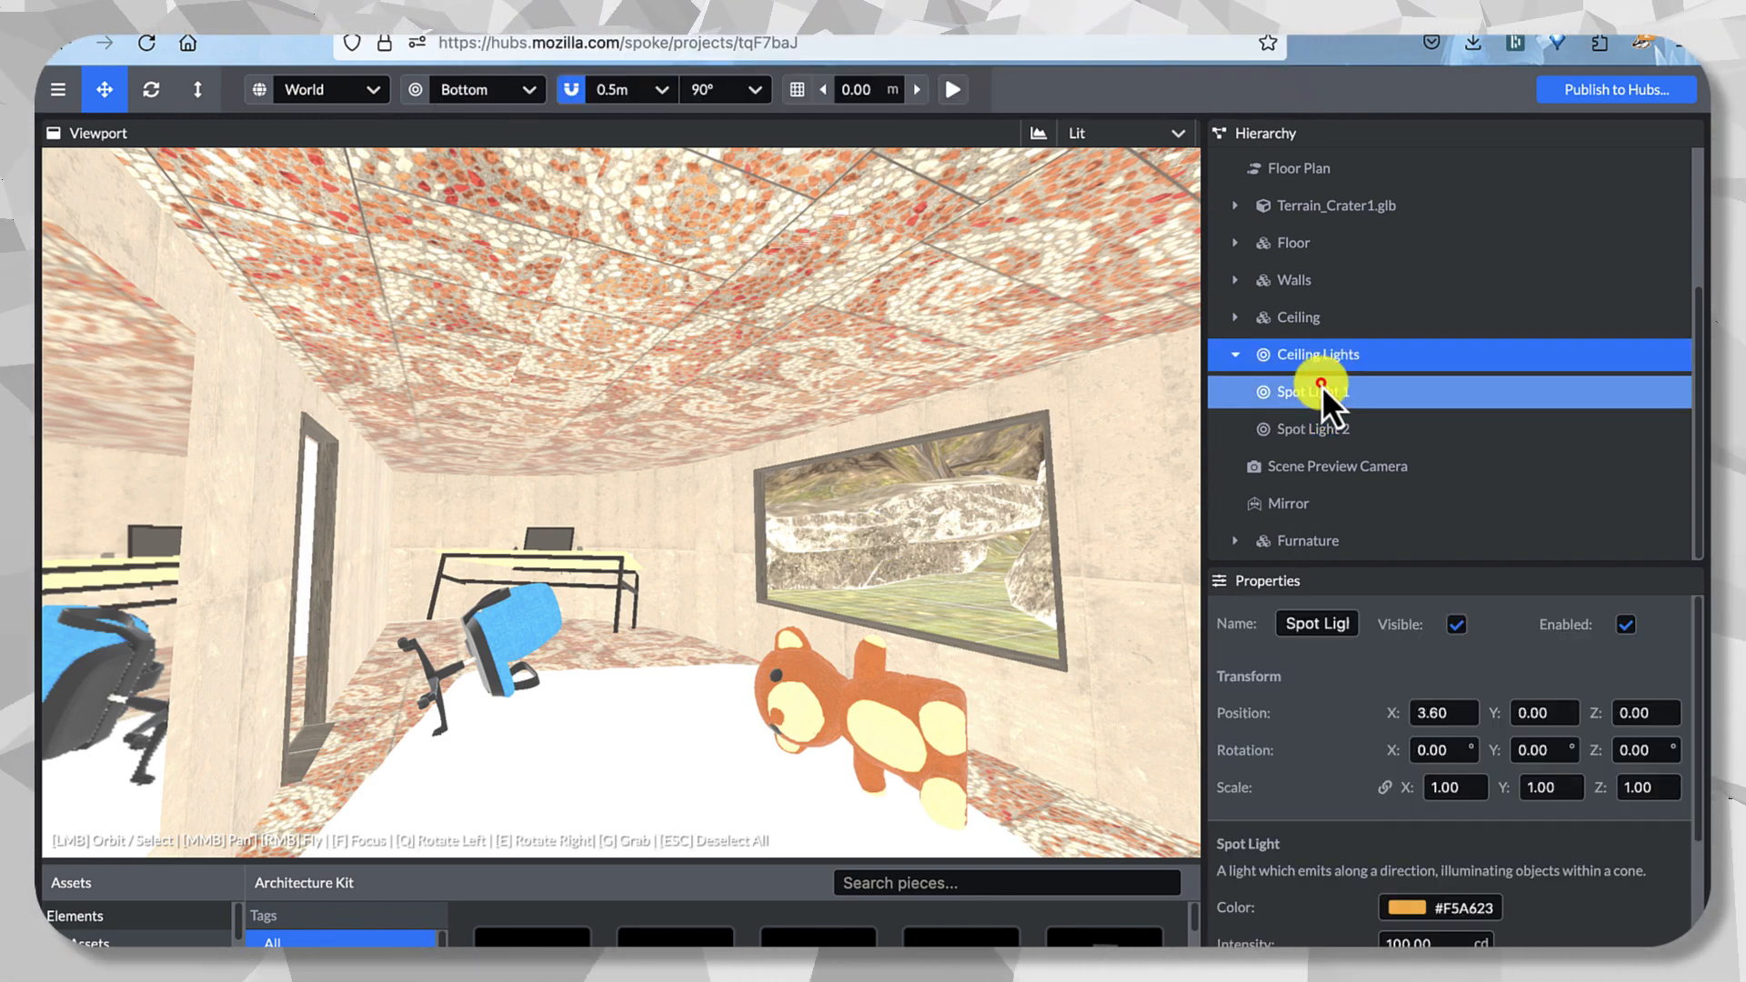
shift+click(1322, 386)
shift+click(1318, 435)
shift+click(1340, 398)
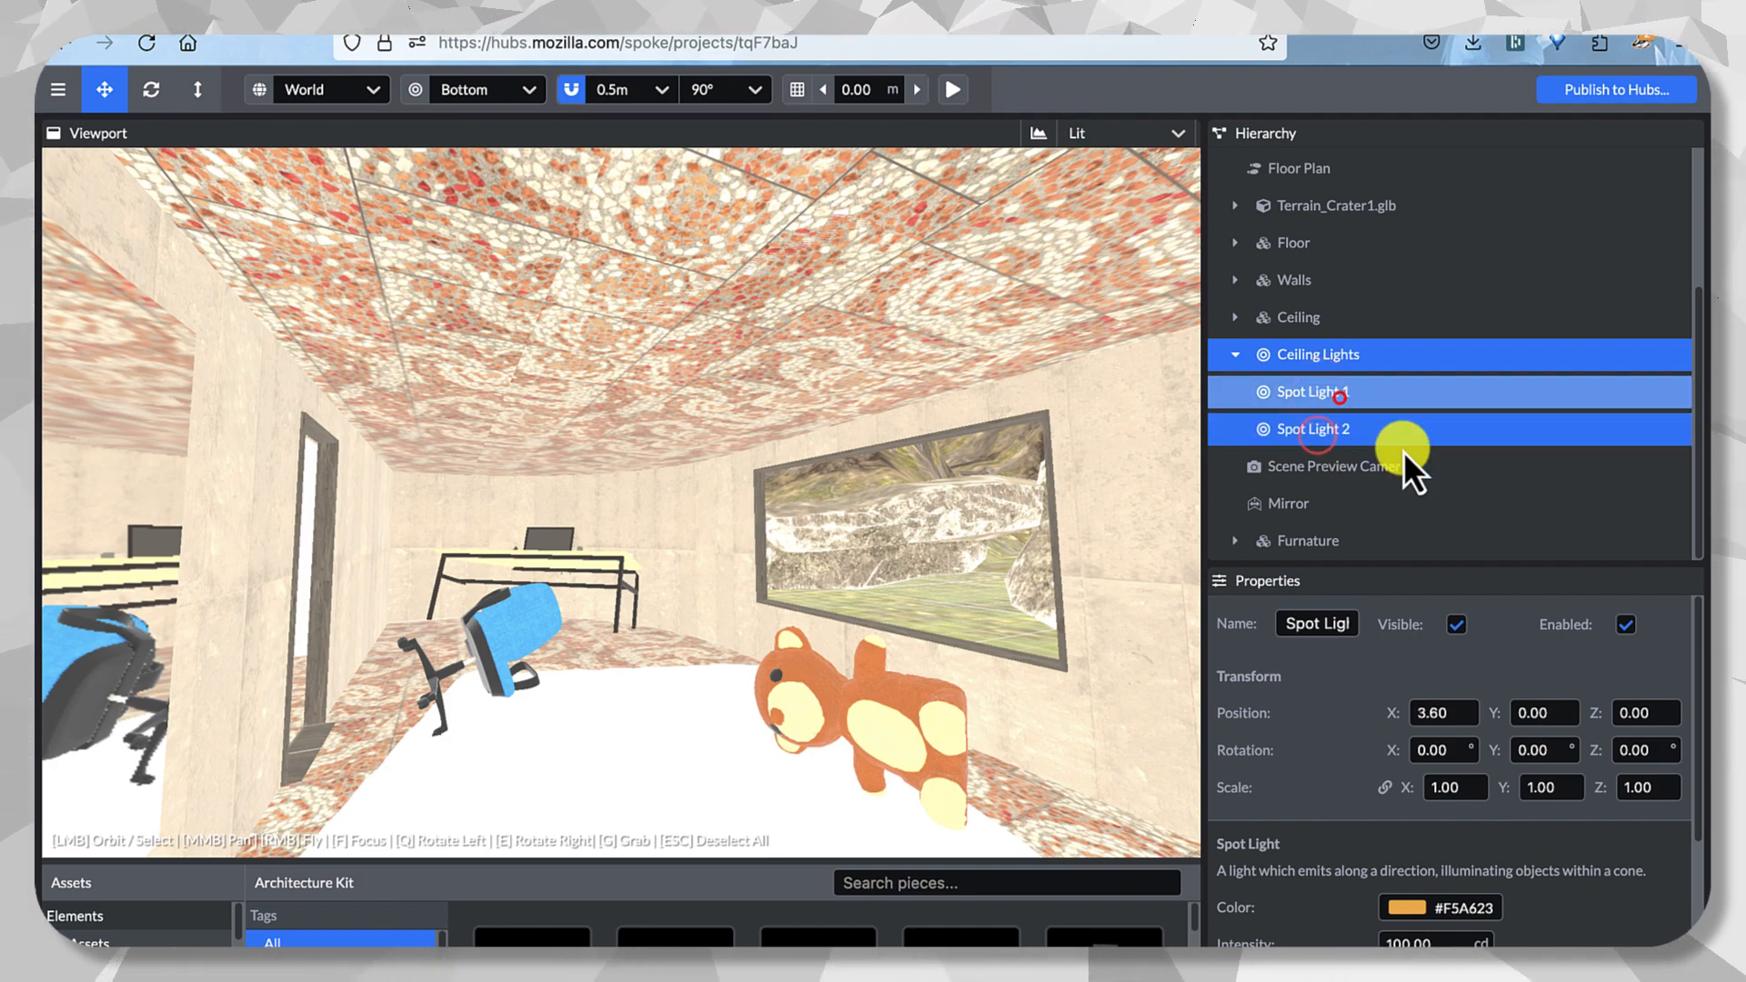
click(1508, 712)
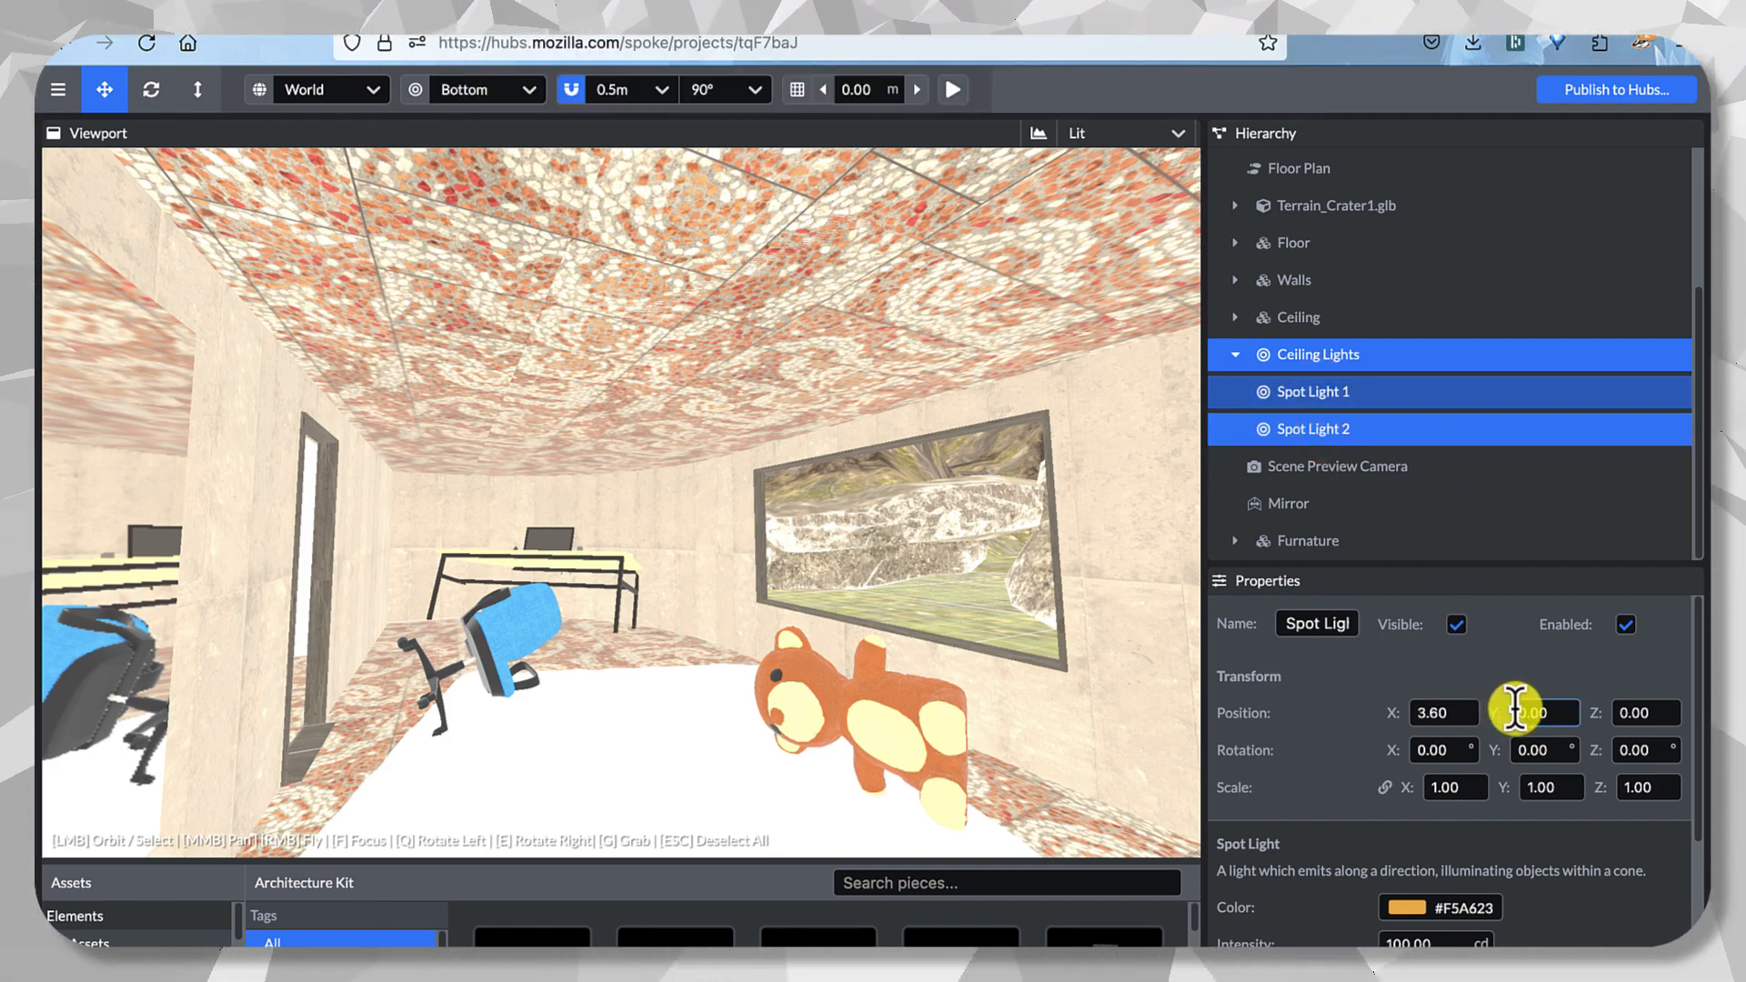
key(BackSpace)
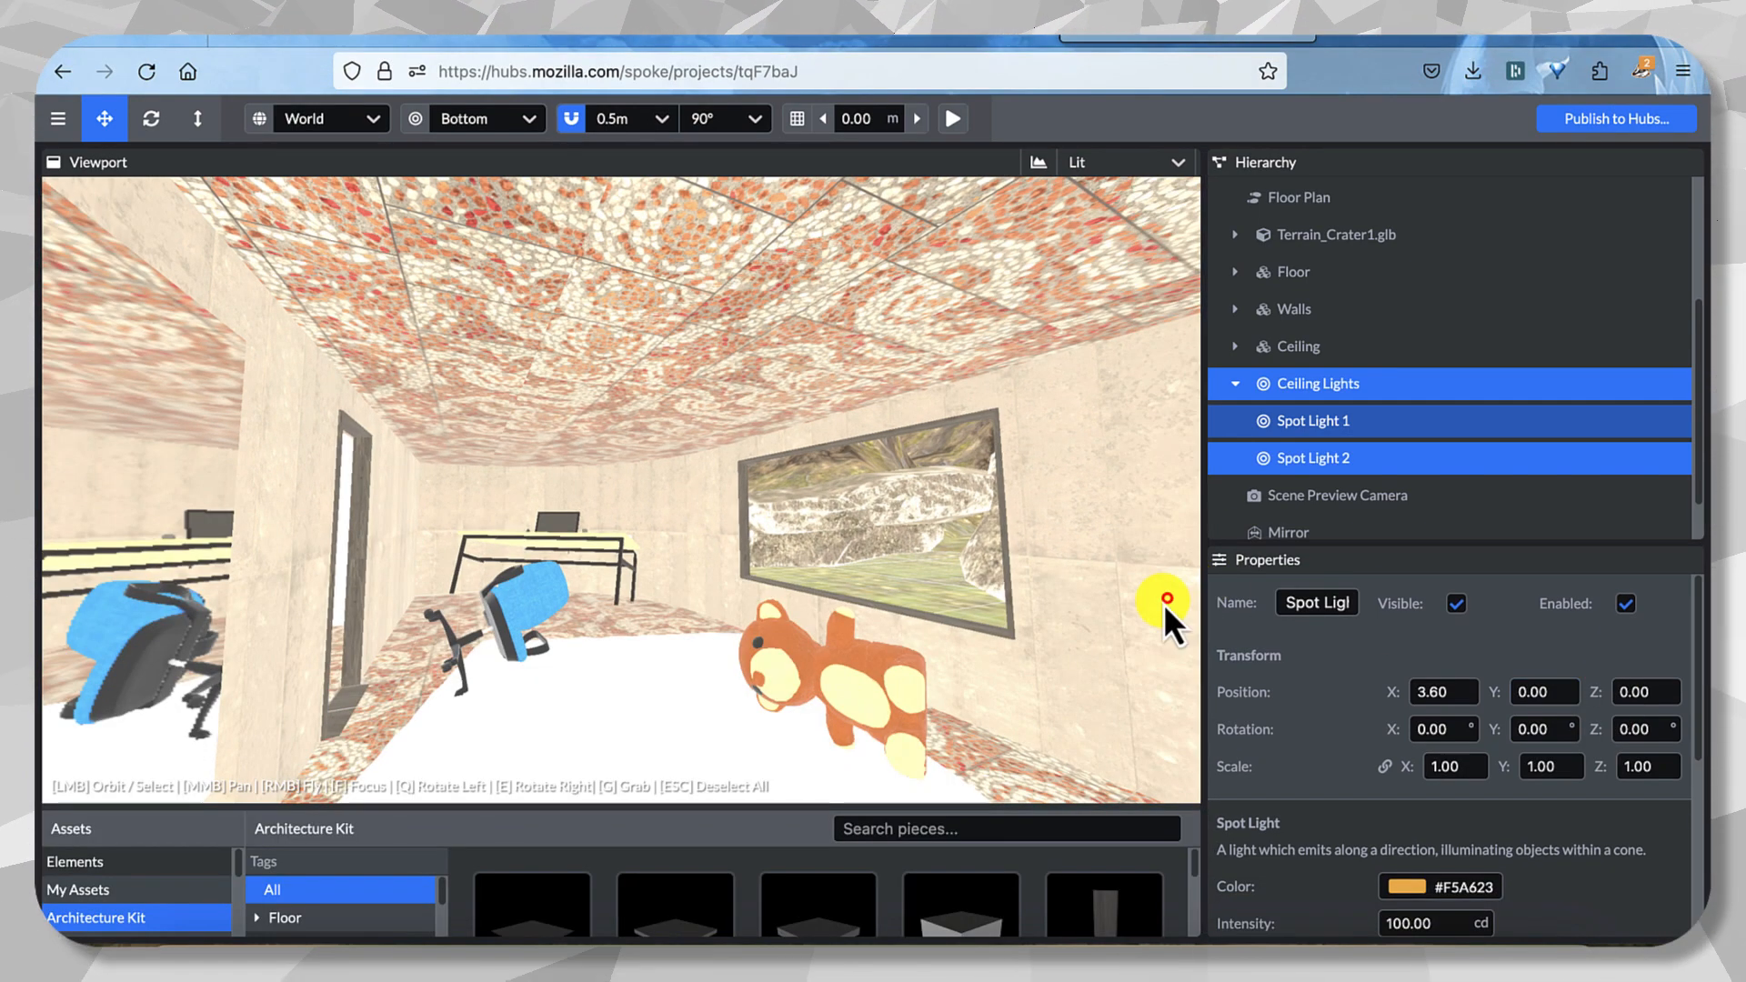
click(1166, 600)
key(super+z)
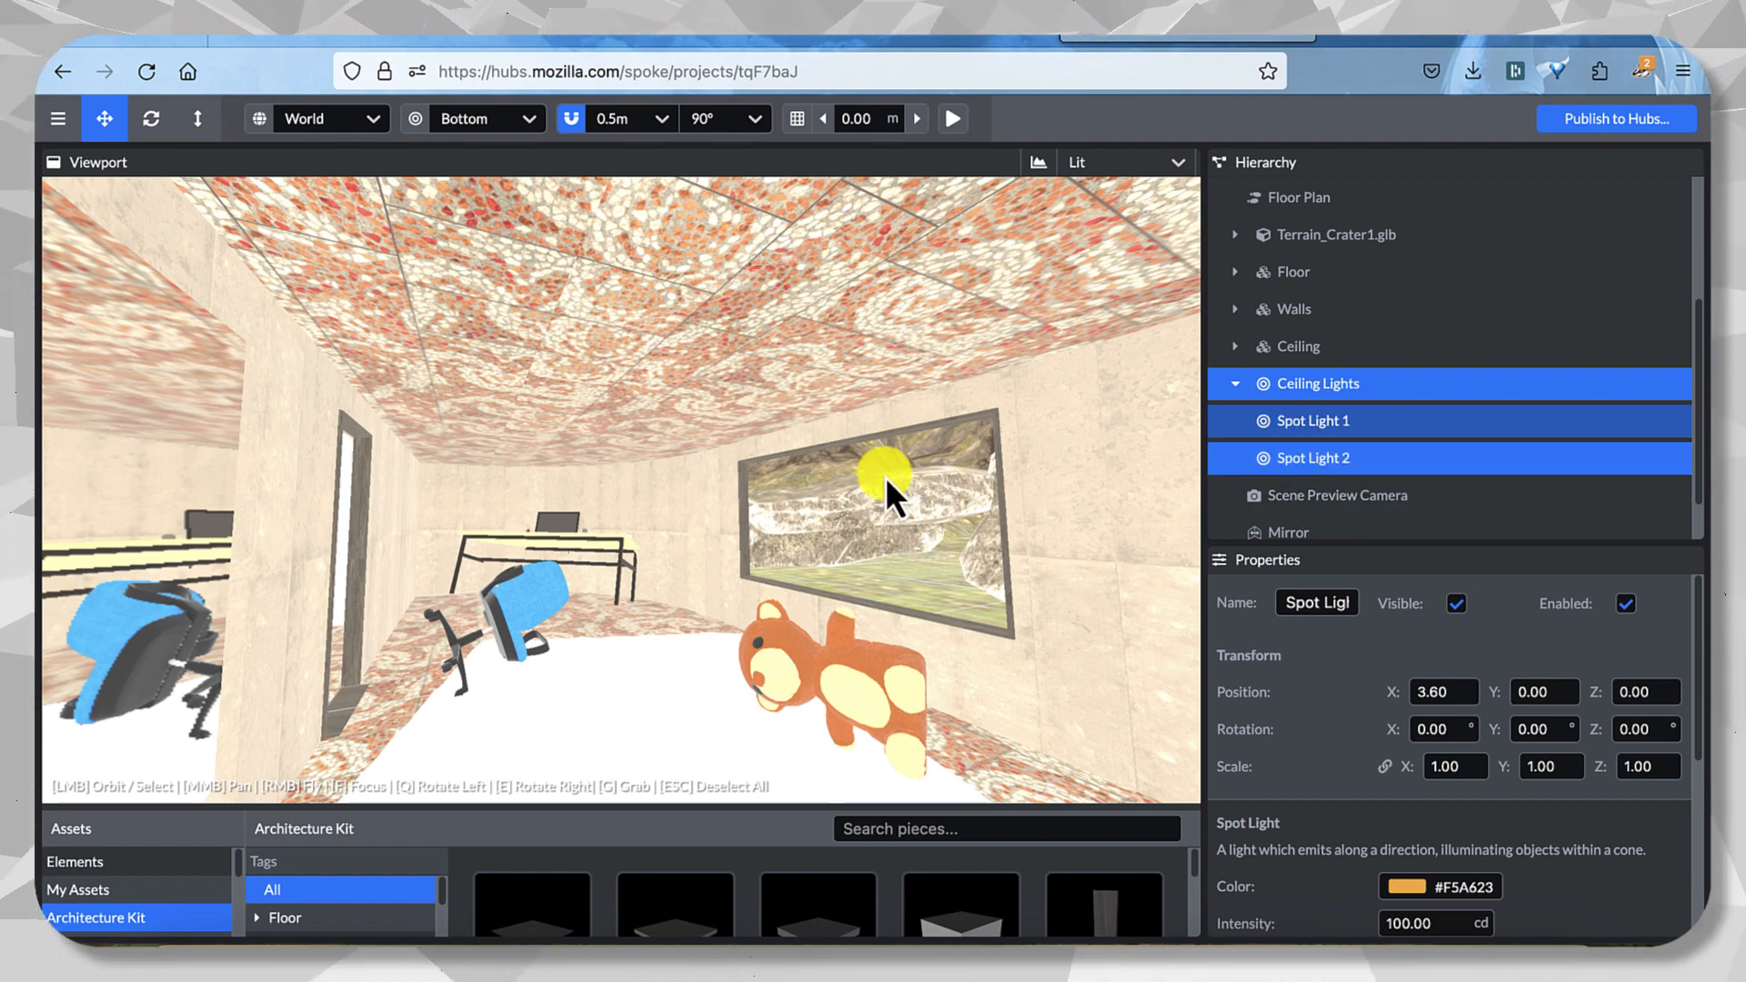
Check the transform values of Ceiling Lights and the spot lights individually, and open Ceiling Lights' Y position for editing.
click(817, 477)
click(1277, 398)
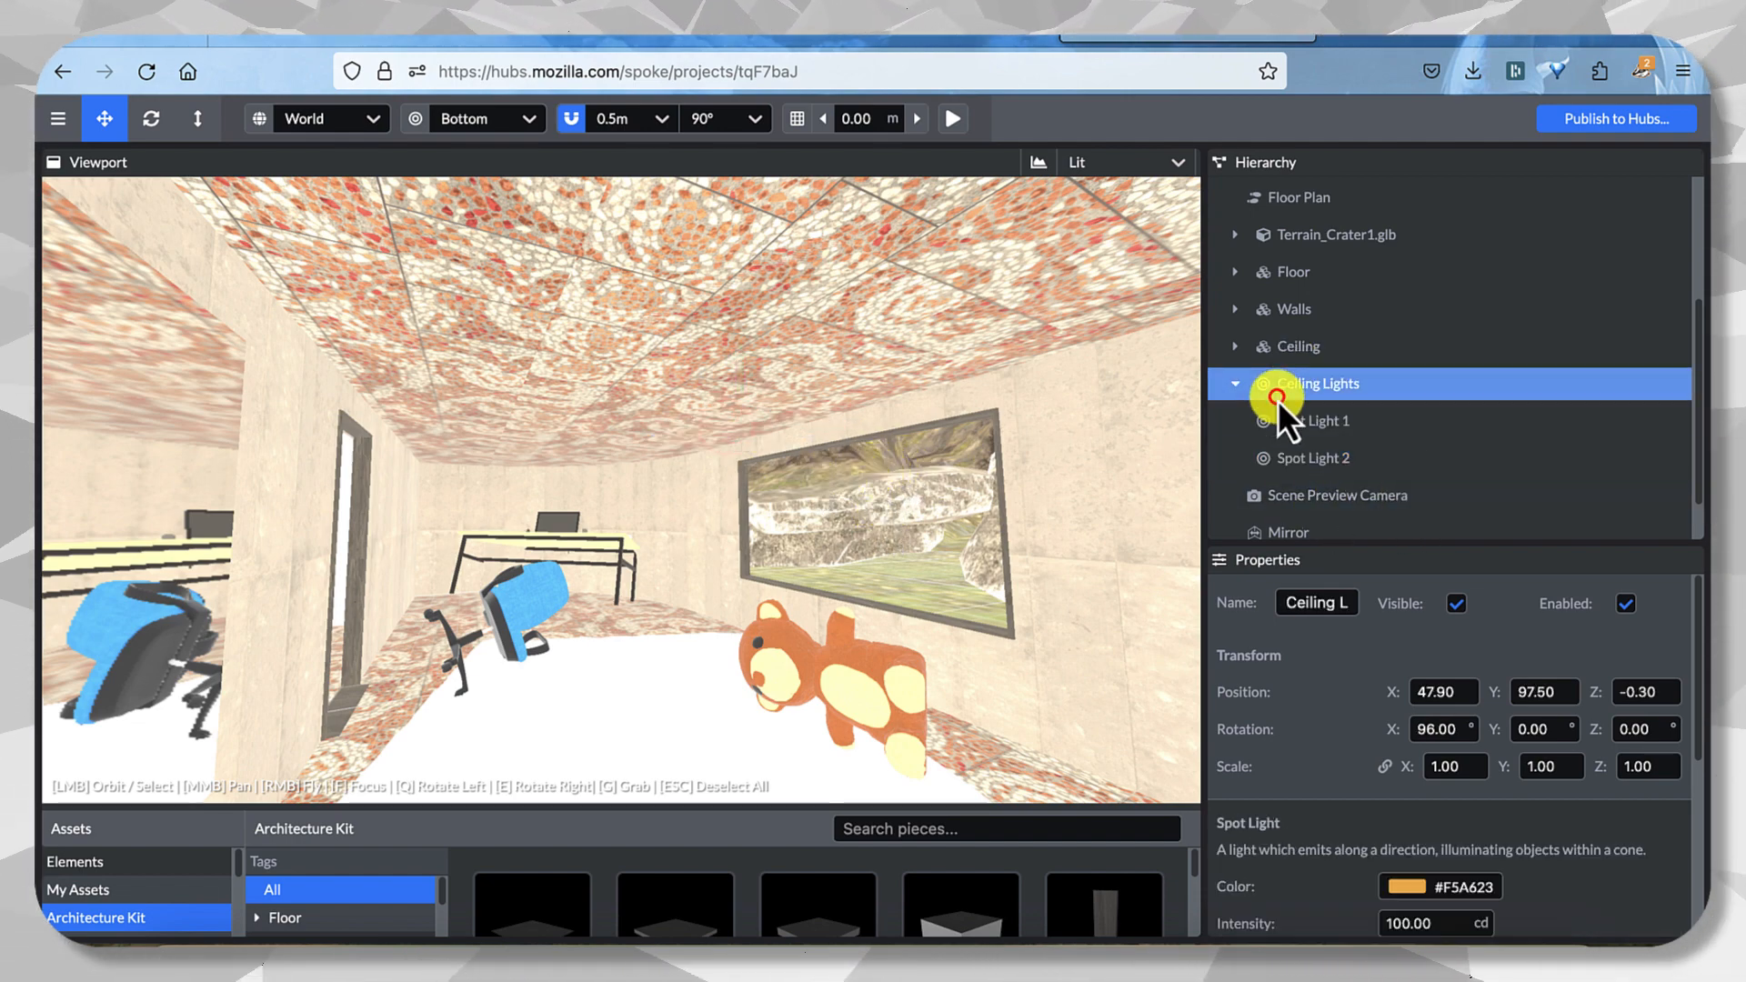
click(1319, 432)
click(1317, 453)
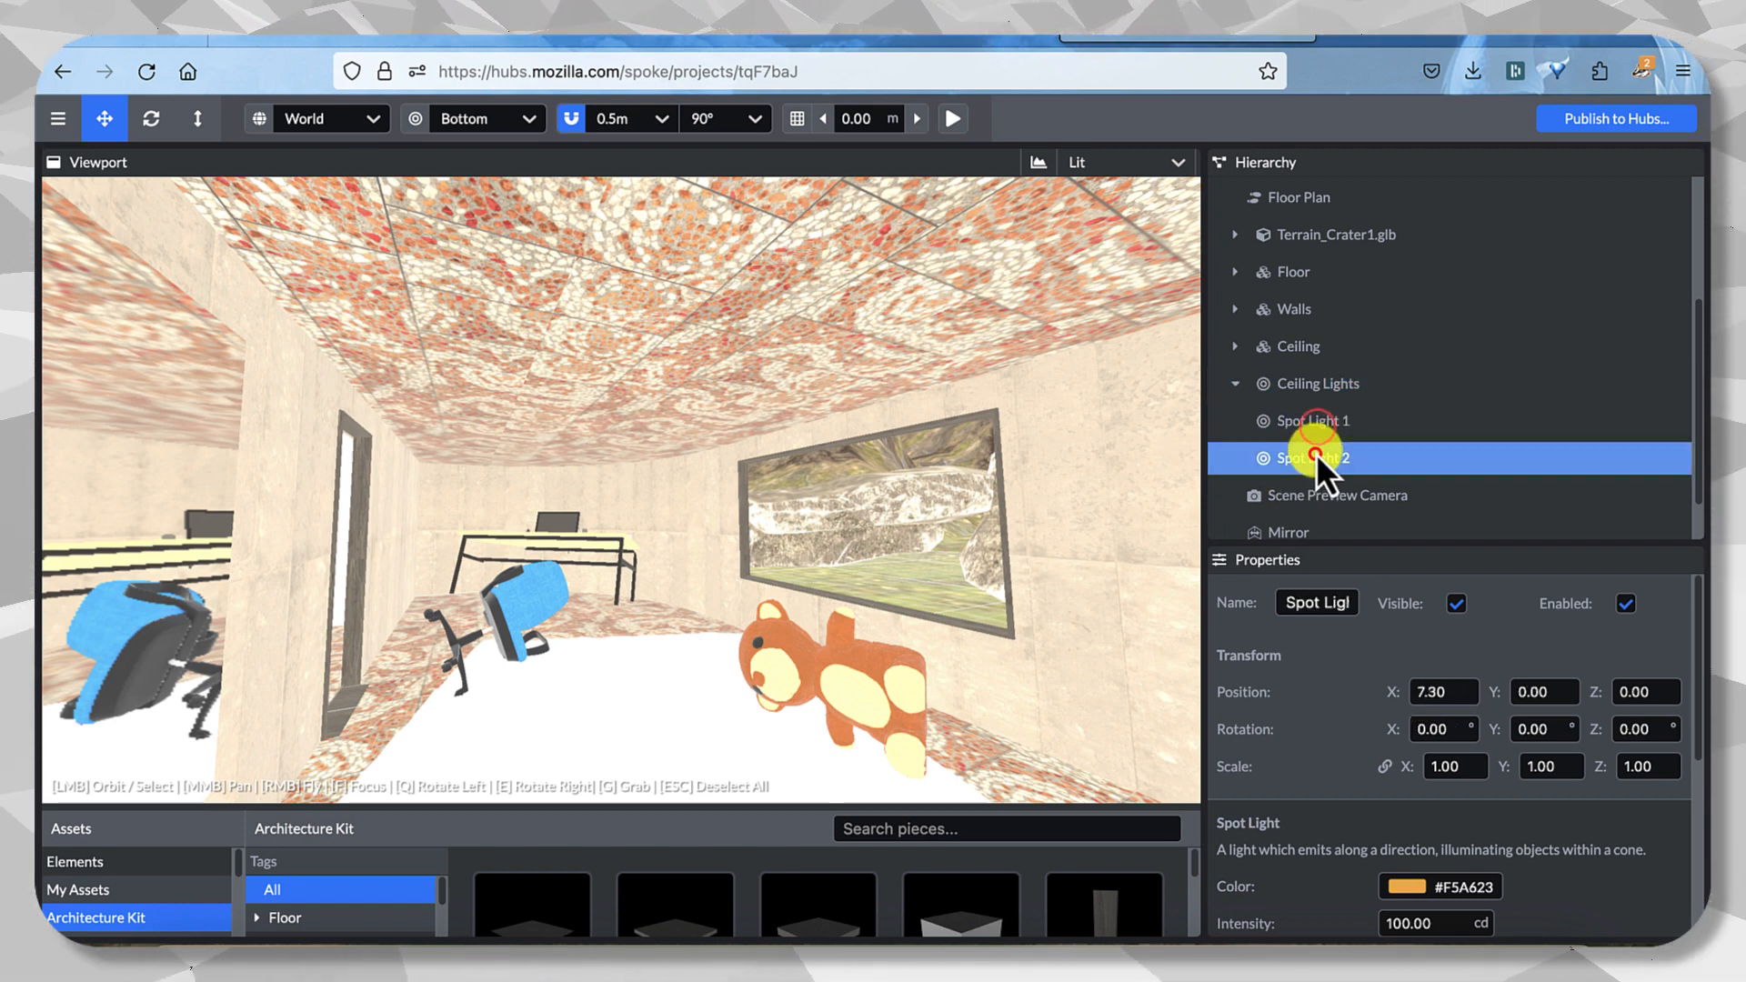
click(1317, 397)
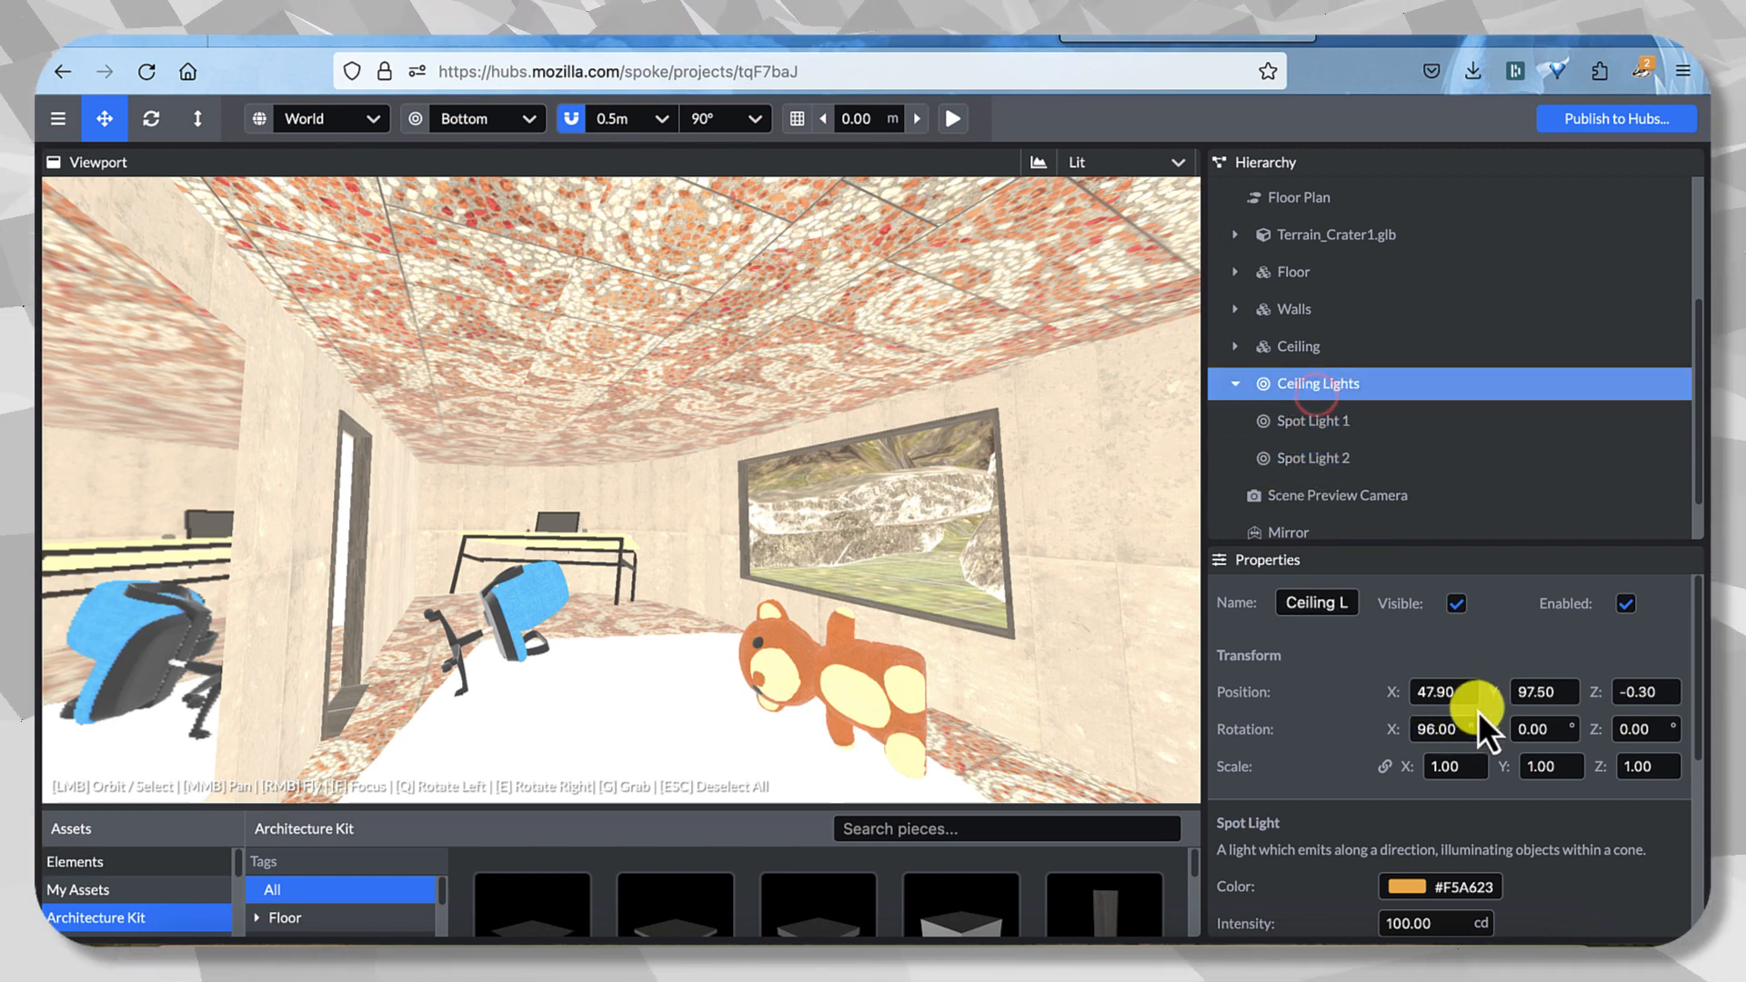
click(1563, 693)
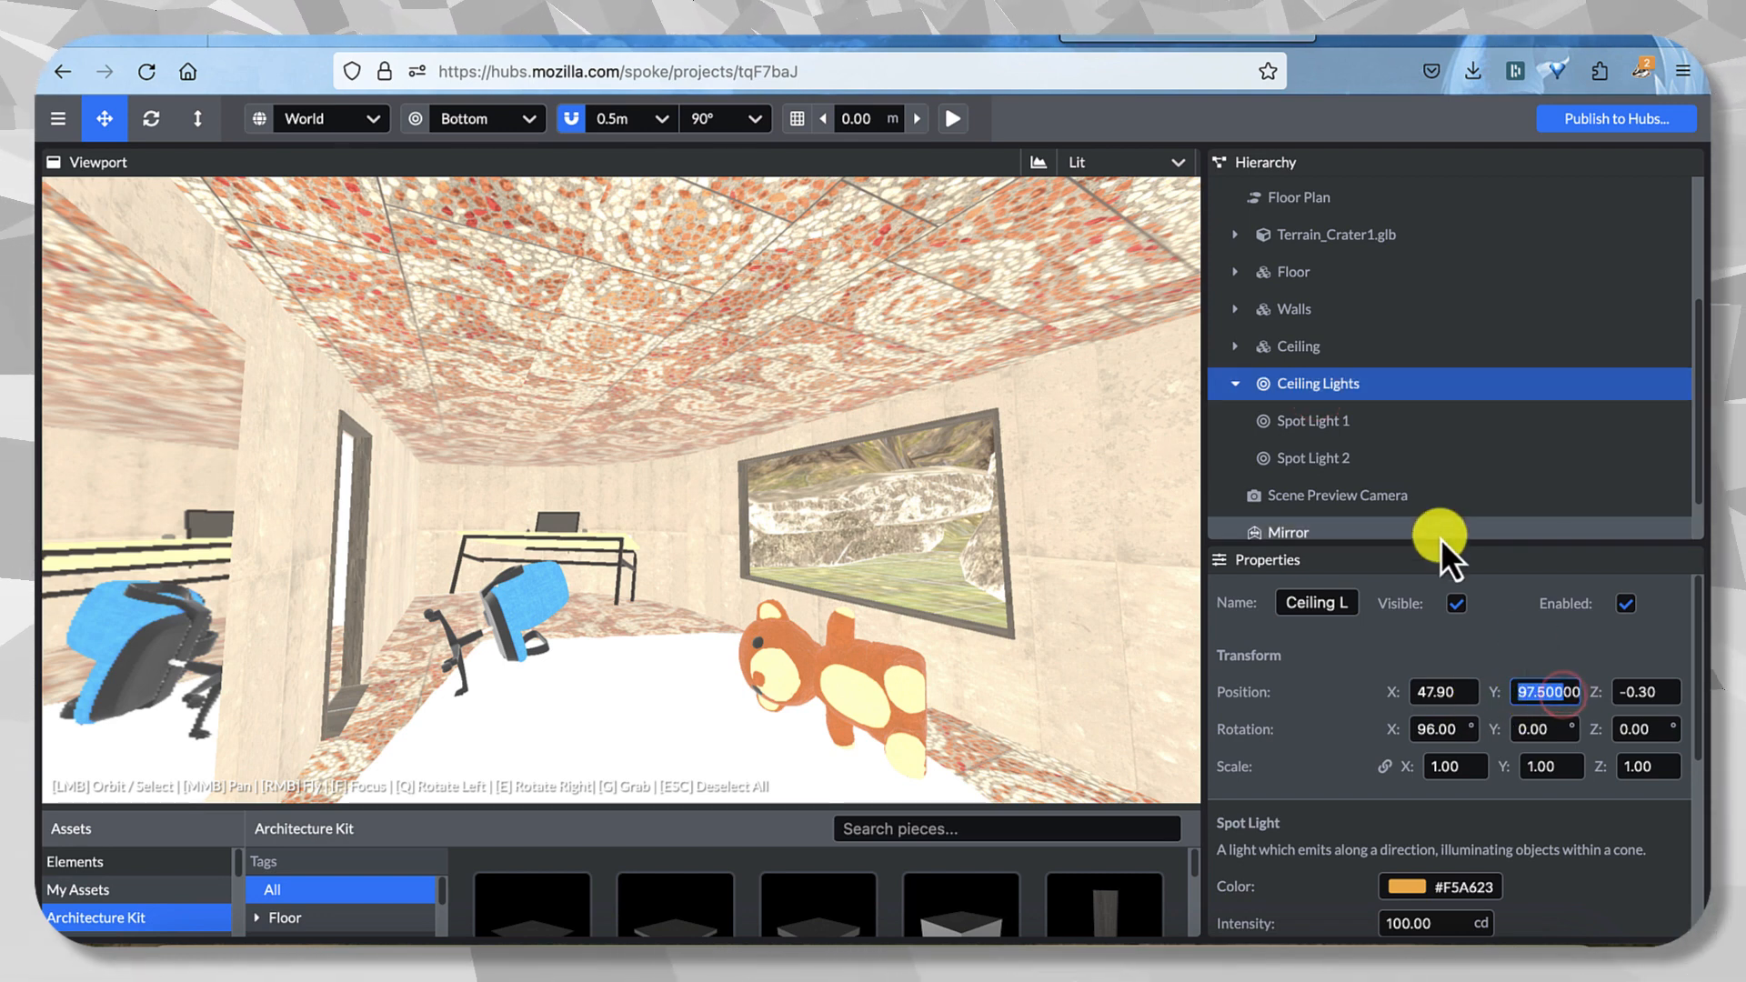
Select Ceiling Lights, Spot Light 1 and Spot Light 2 together and set the Y position to 0.
click(1340, 435)
click(1336, 387)
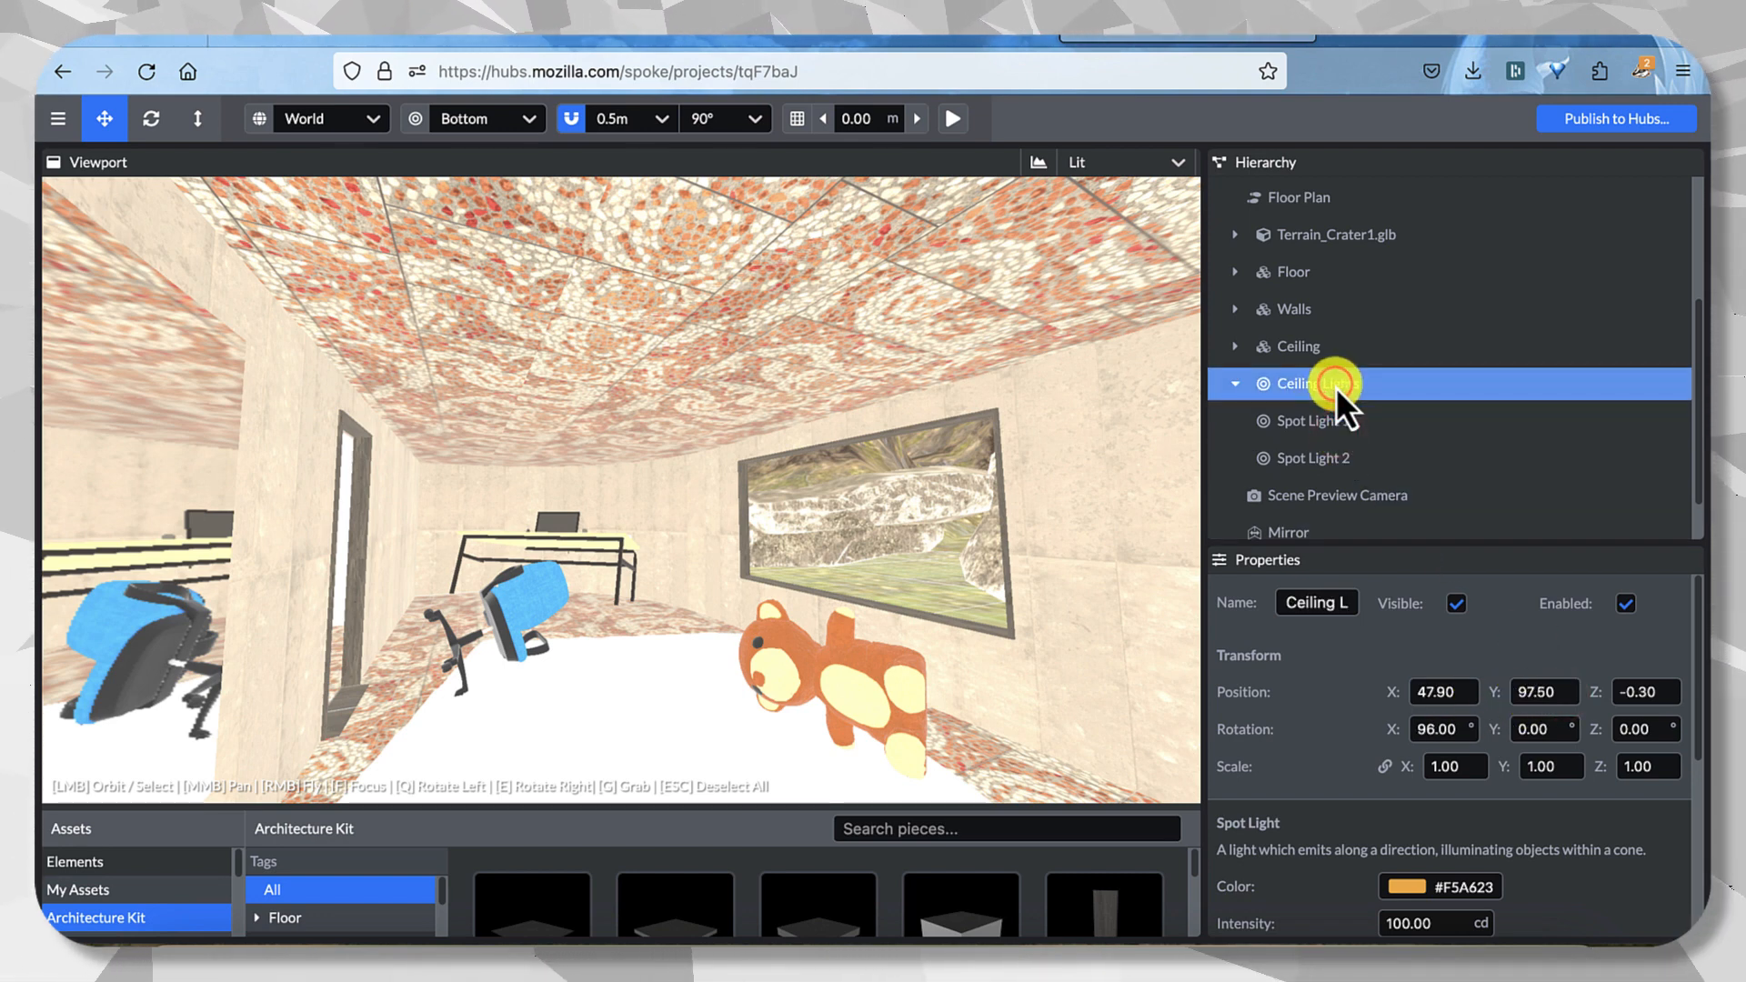
shift+click(1340, 438)
shift+click(1340, 450)
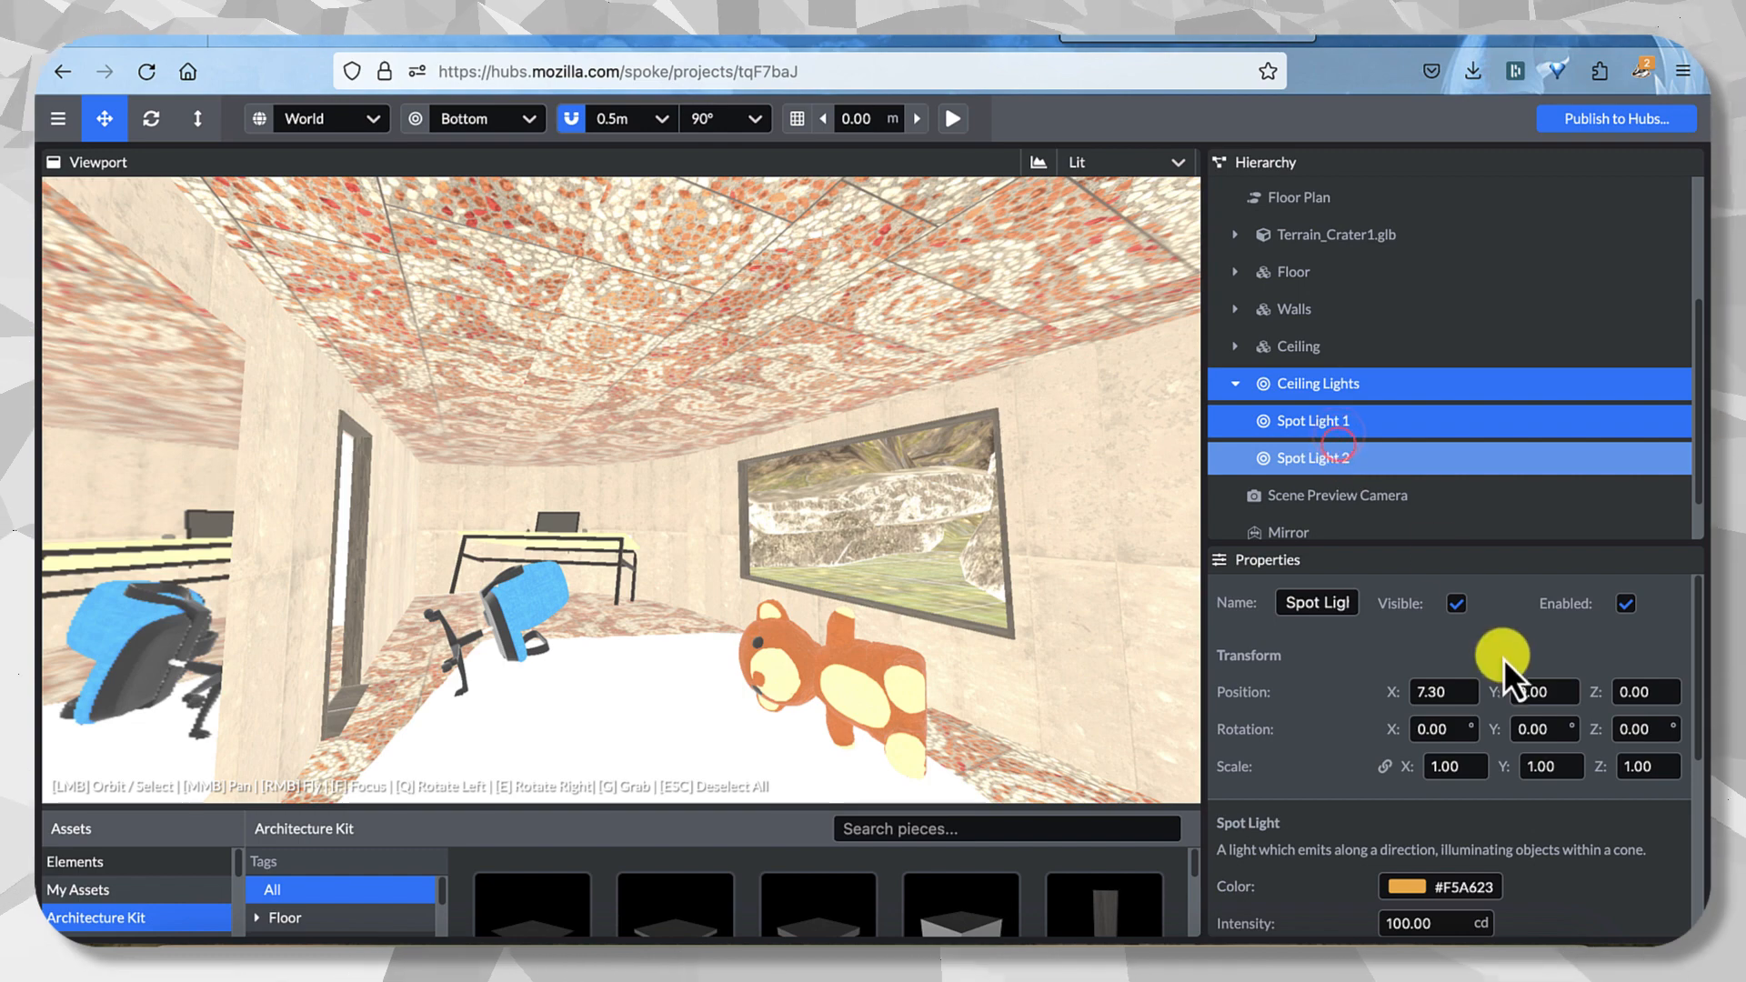
click(1574, 699)
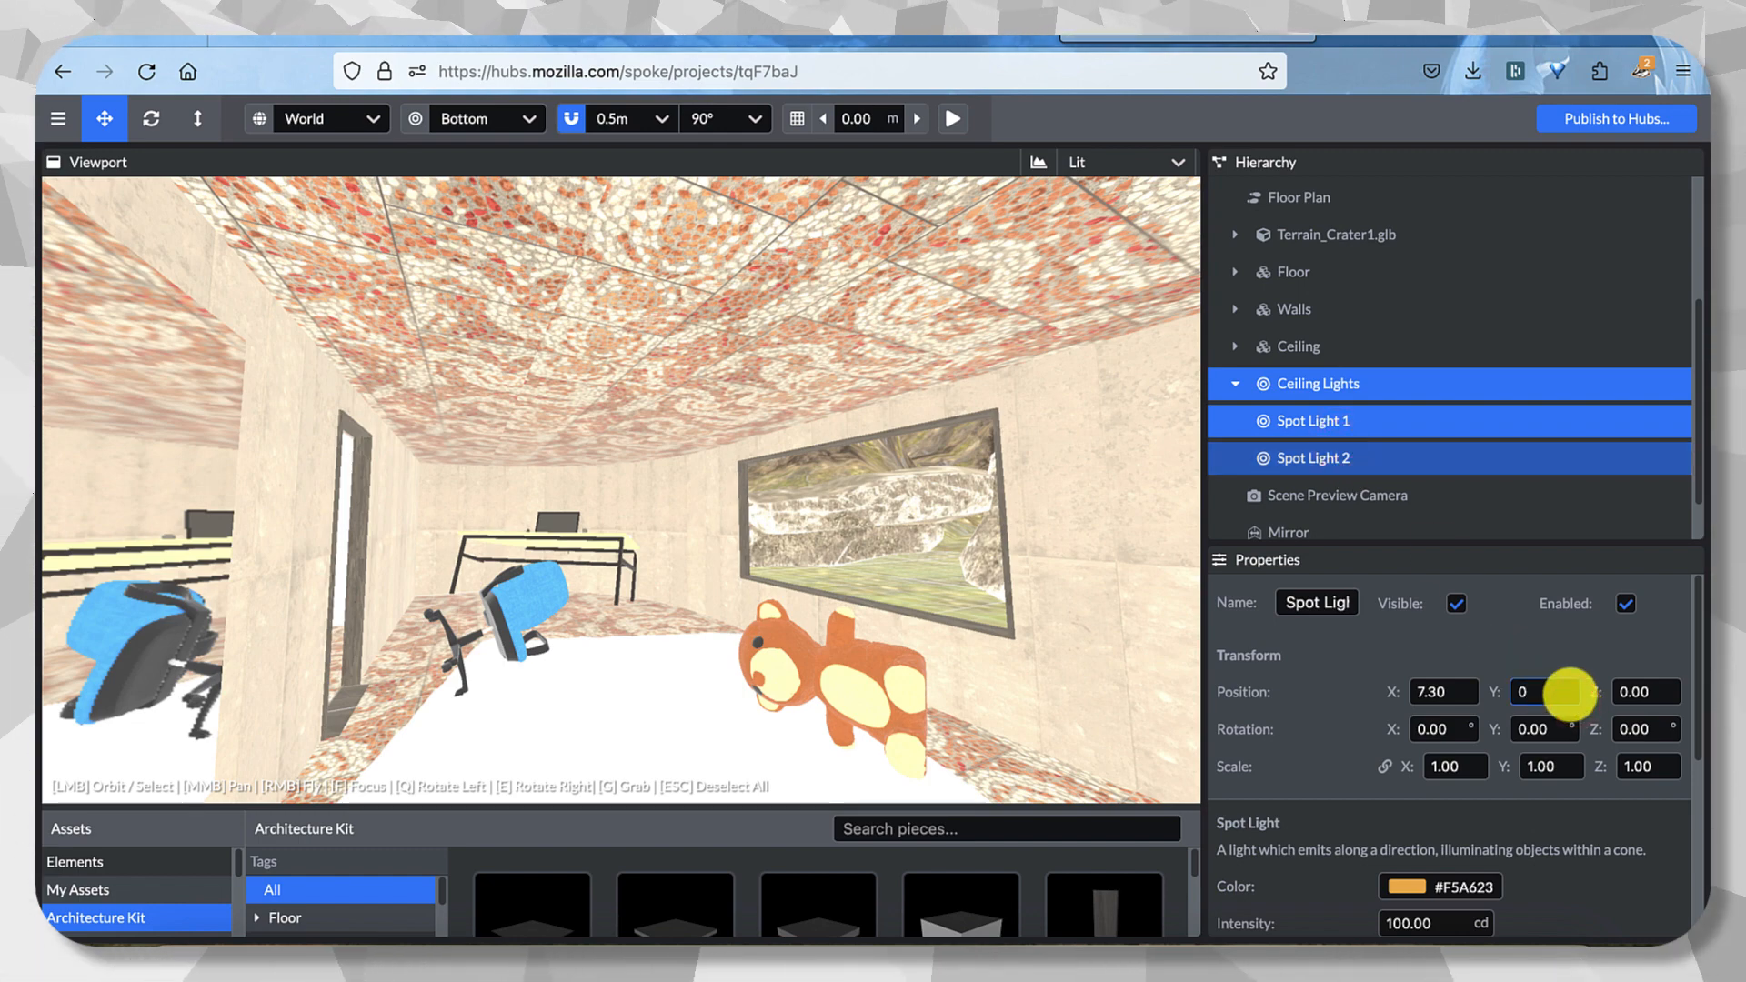
View the room from outside, reselect Ceiling Lights and both spot lights, and try setting their Z and Y positions to 0.
drag(1173, 469, 590, 600)
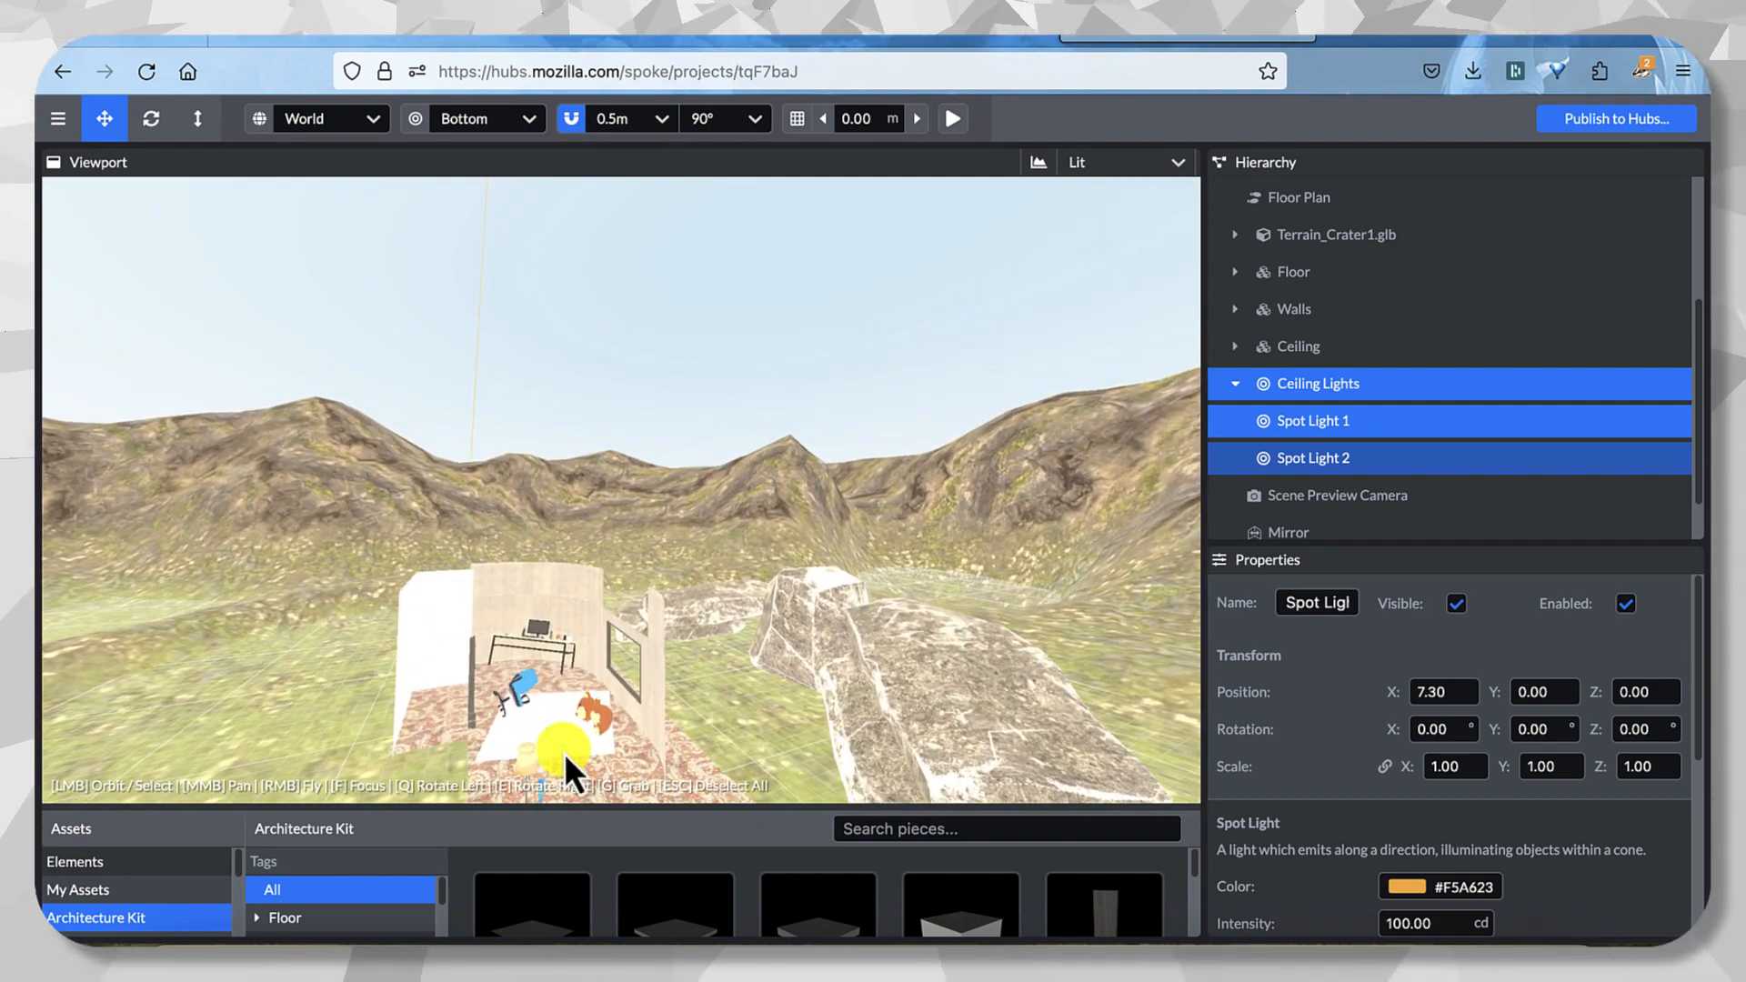
click(530, 695)
click(519, 698)
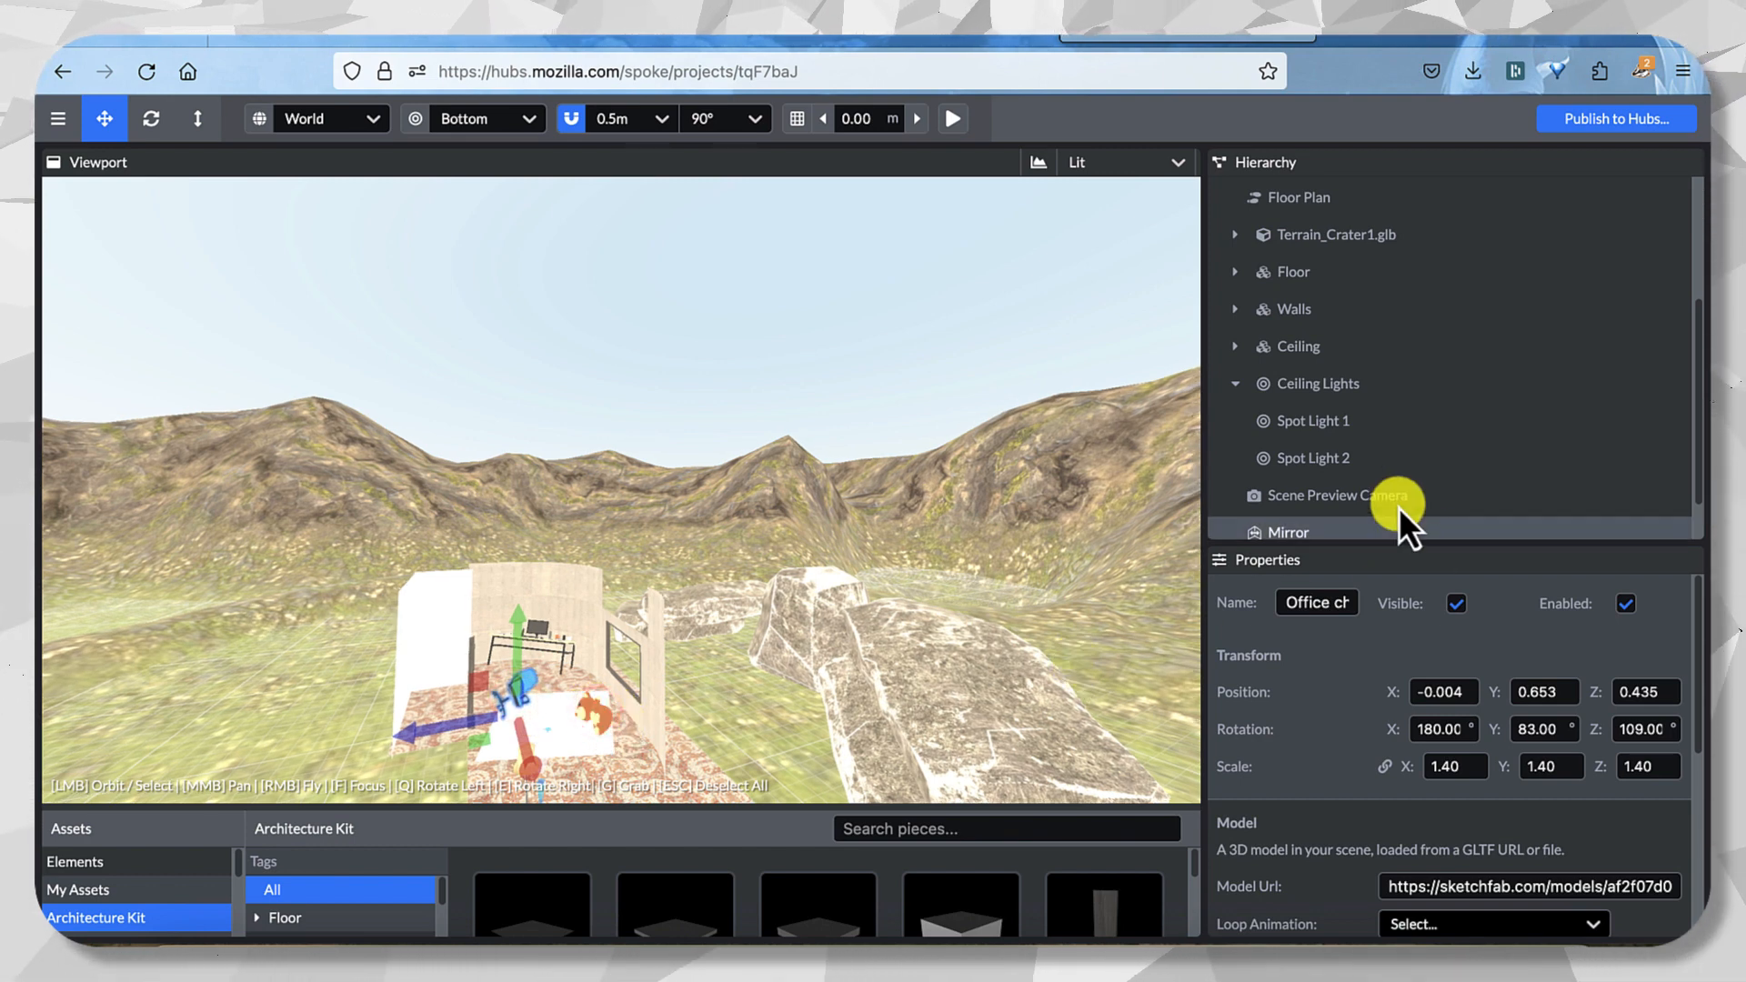
click(1290, 383)
shift+click(1309, 421)
shift+click(1306, 455)
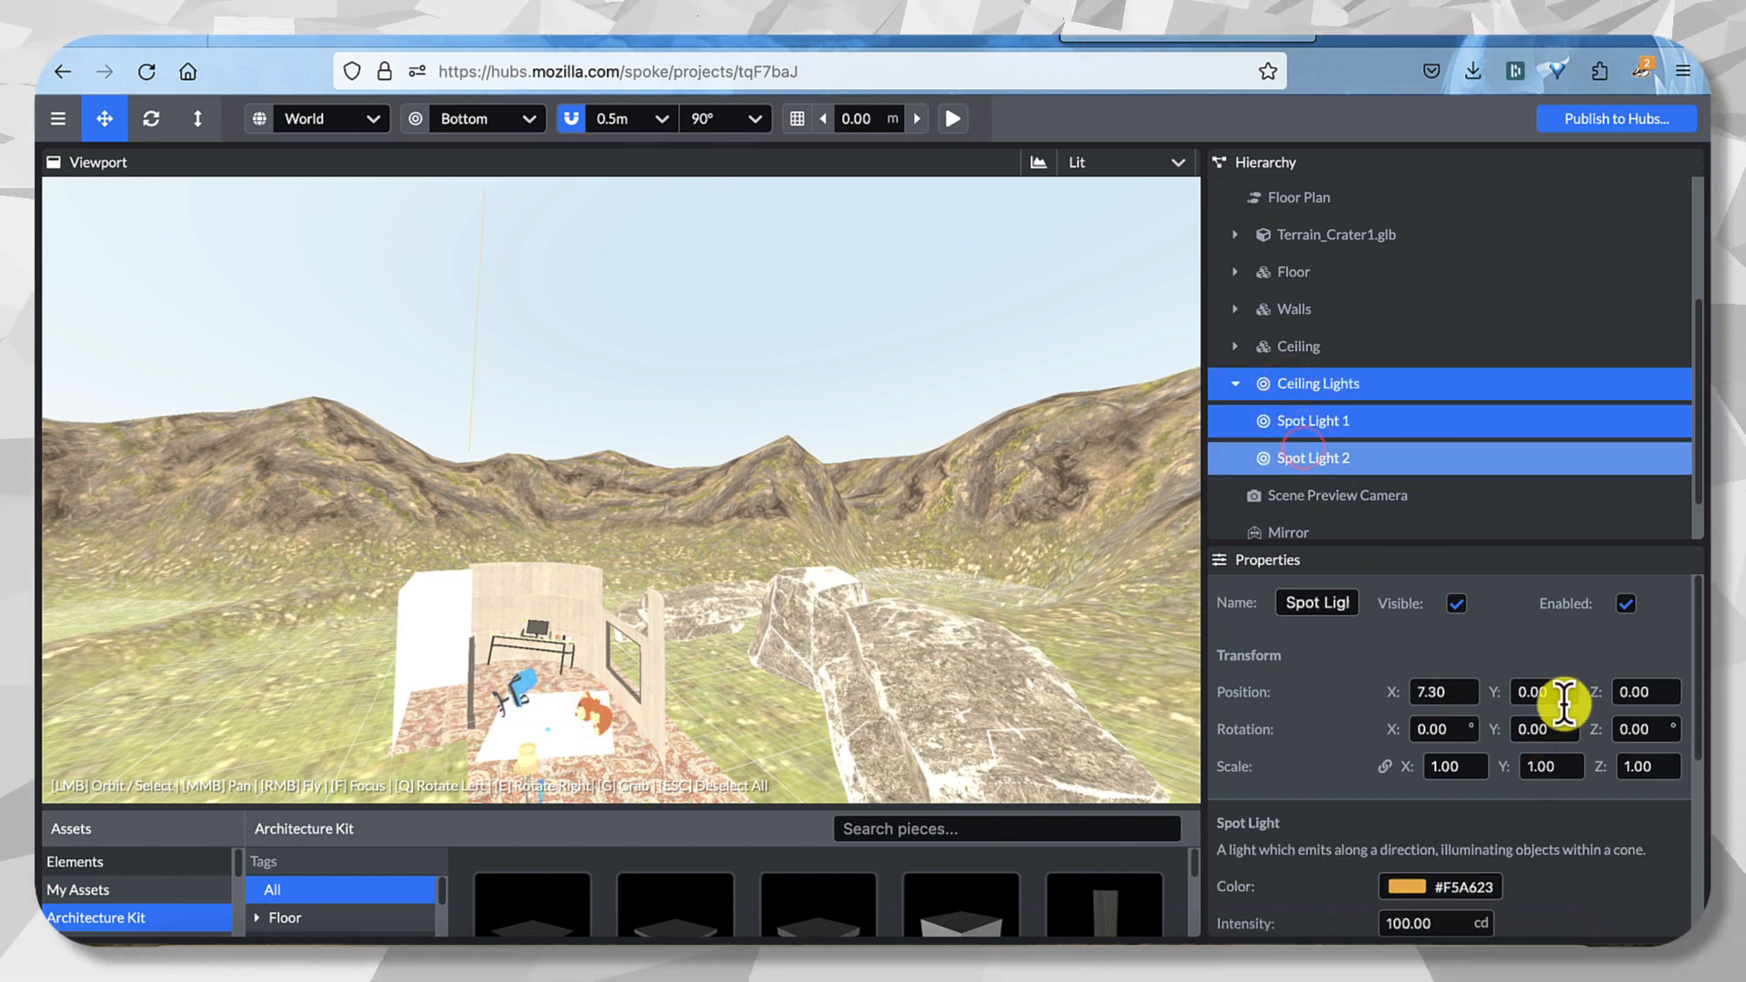
click(1657, 691)
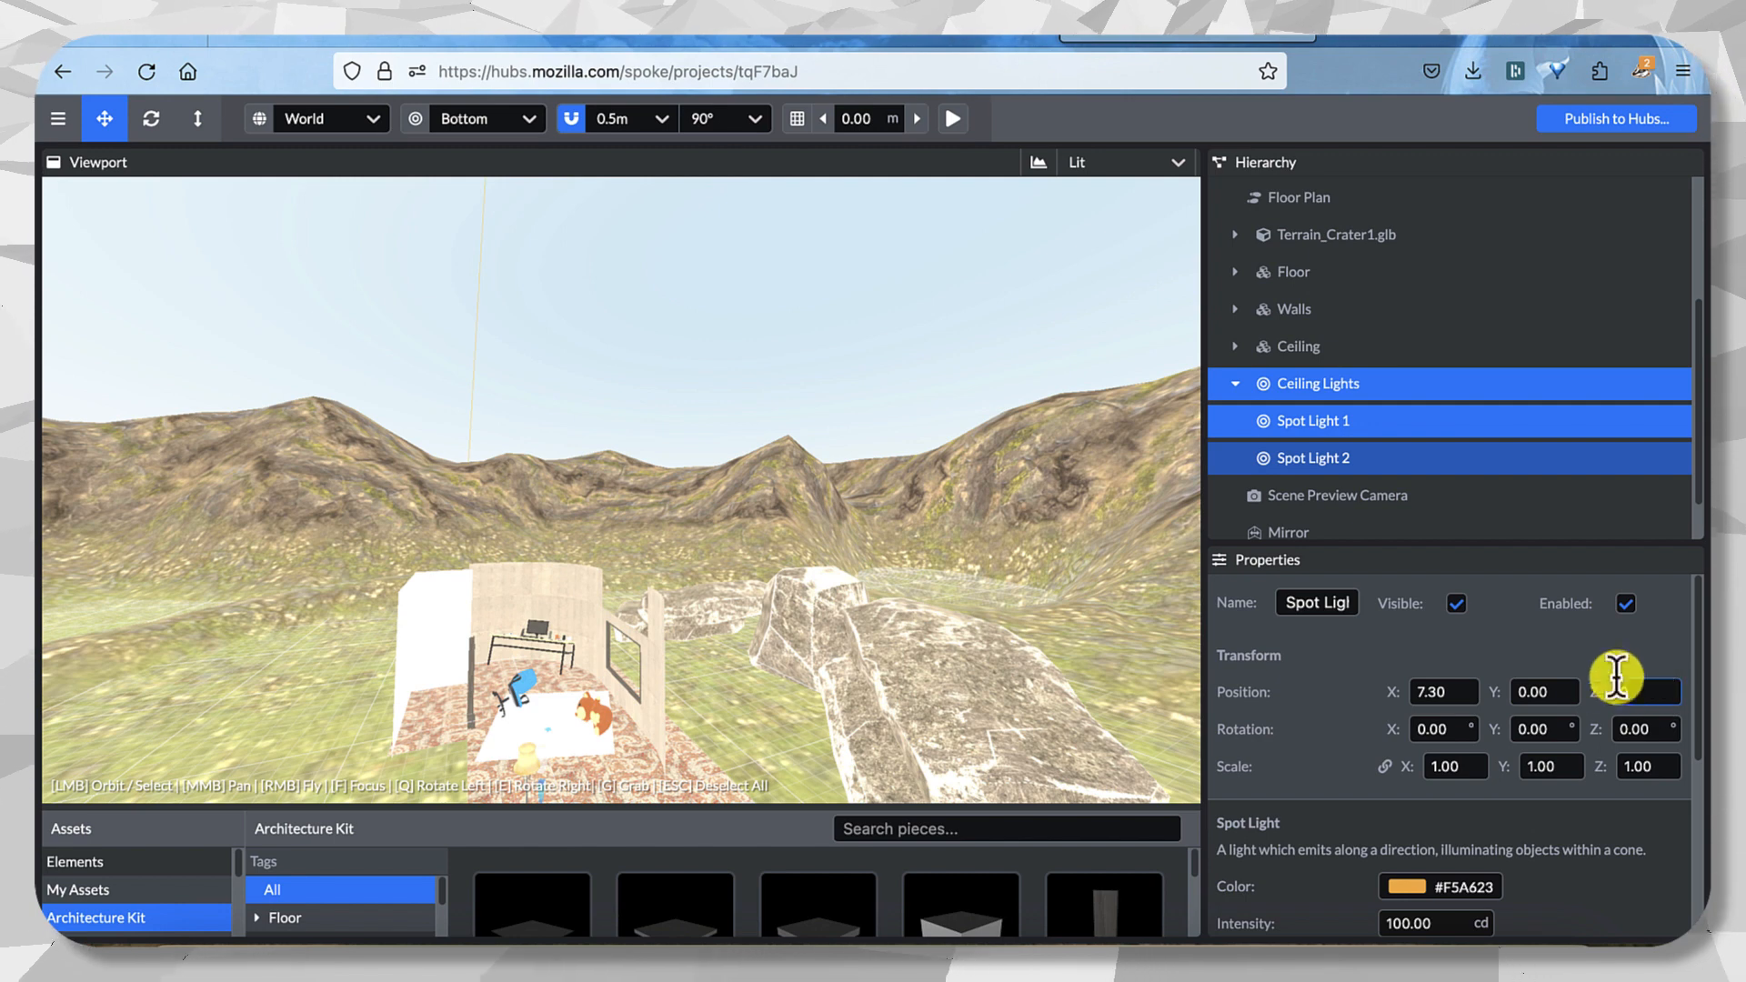
click(1568, 690)
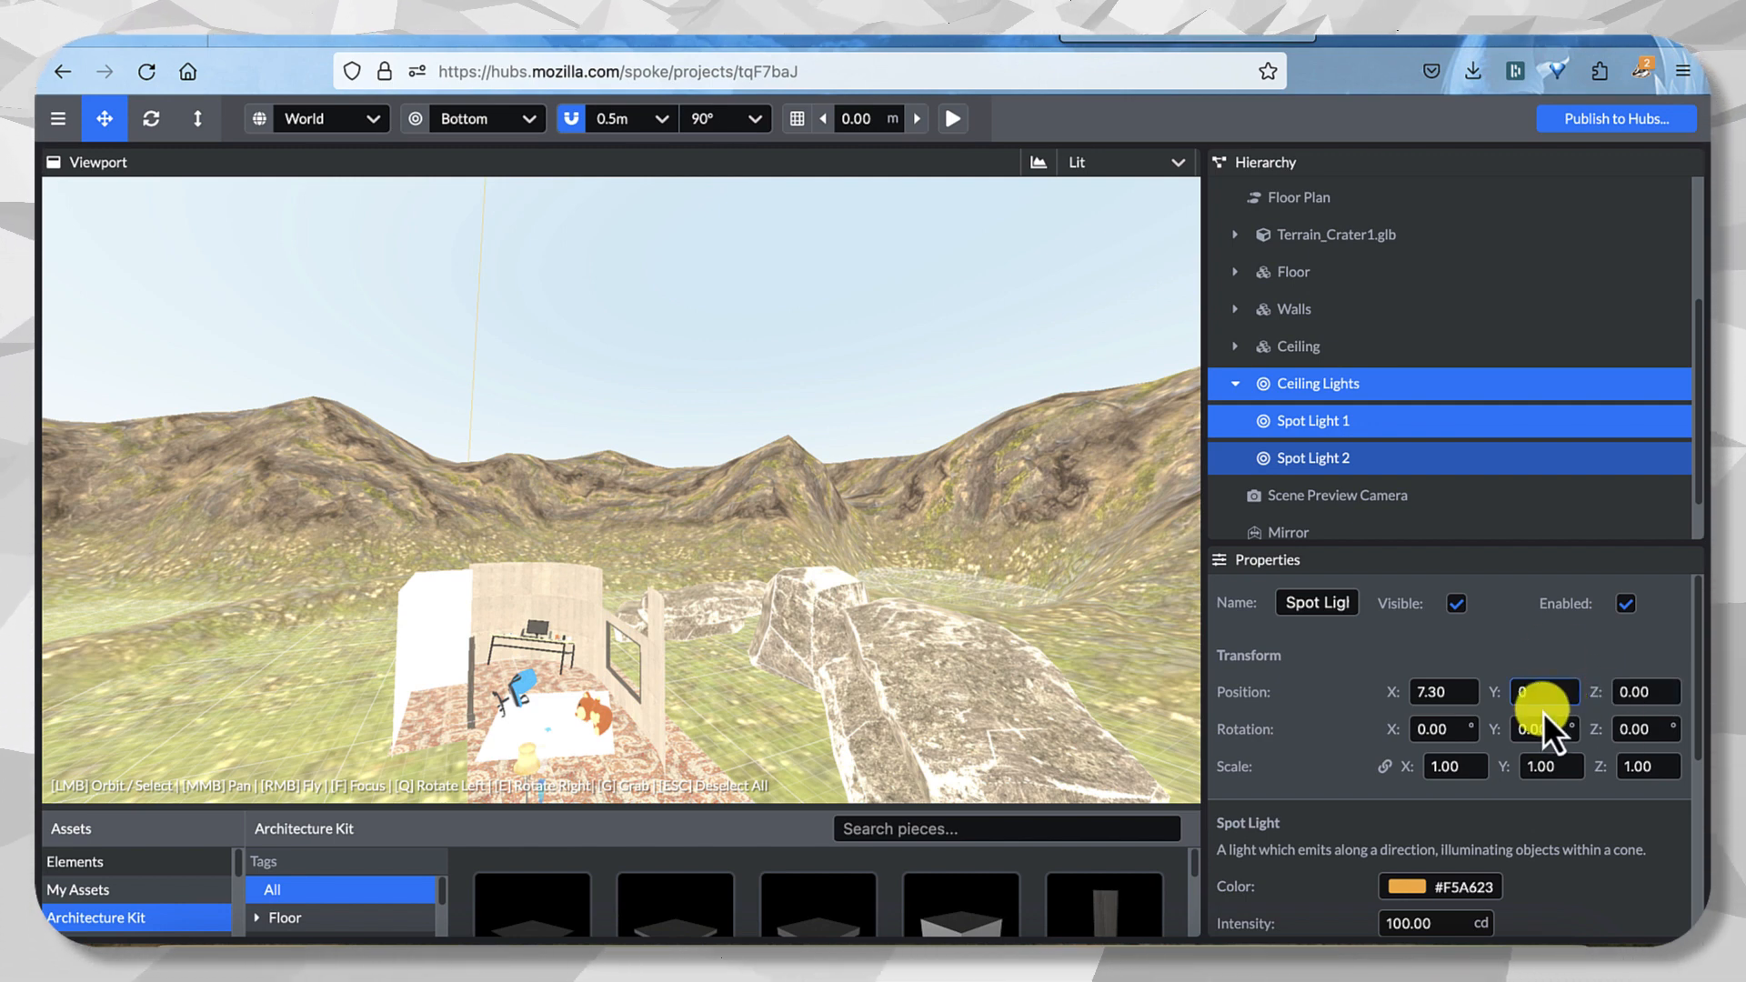
Select Ceiling Lights alone and set its Y and Z positions to 0.
click(1424, 408)
click(1397, 452)
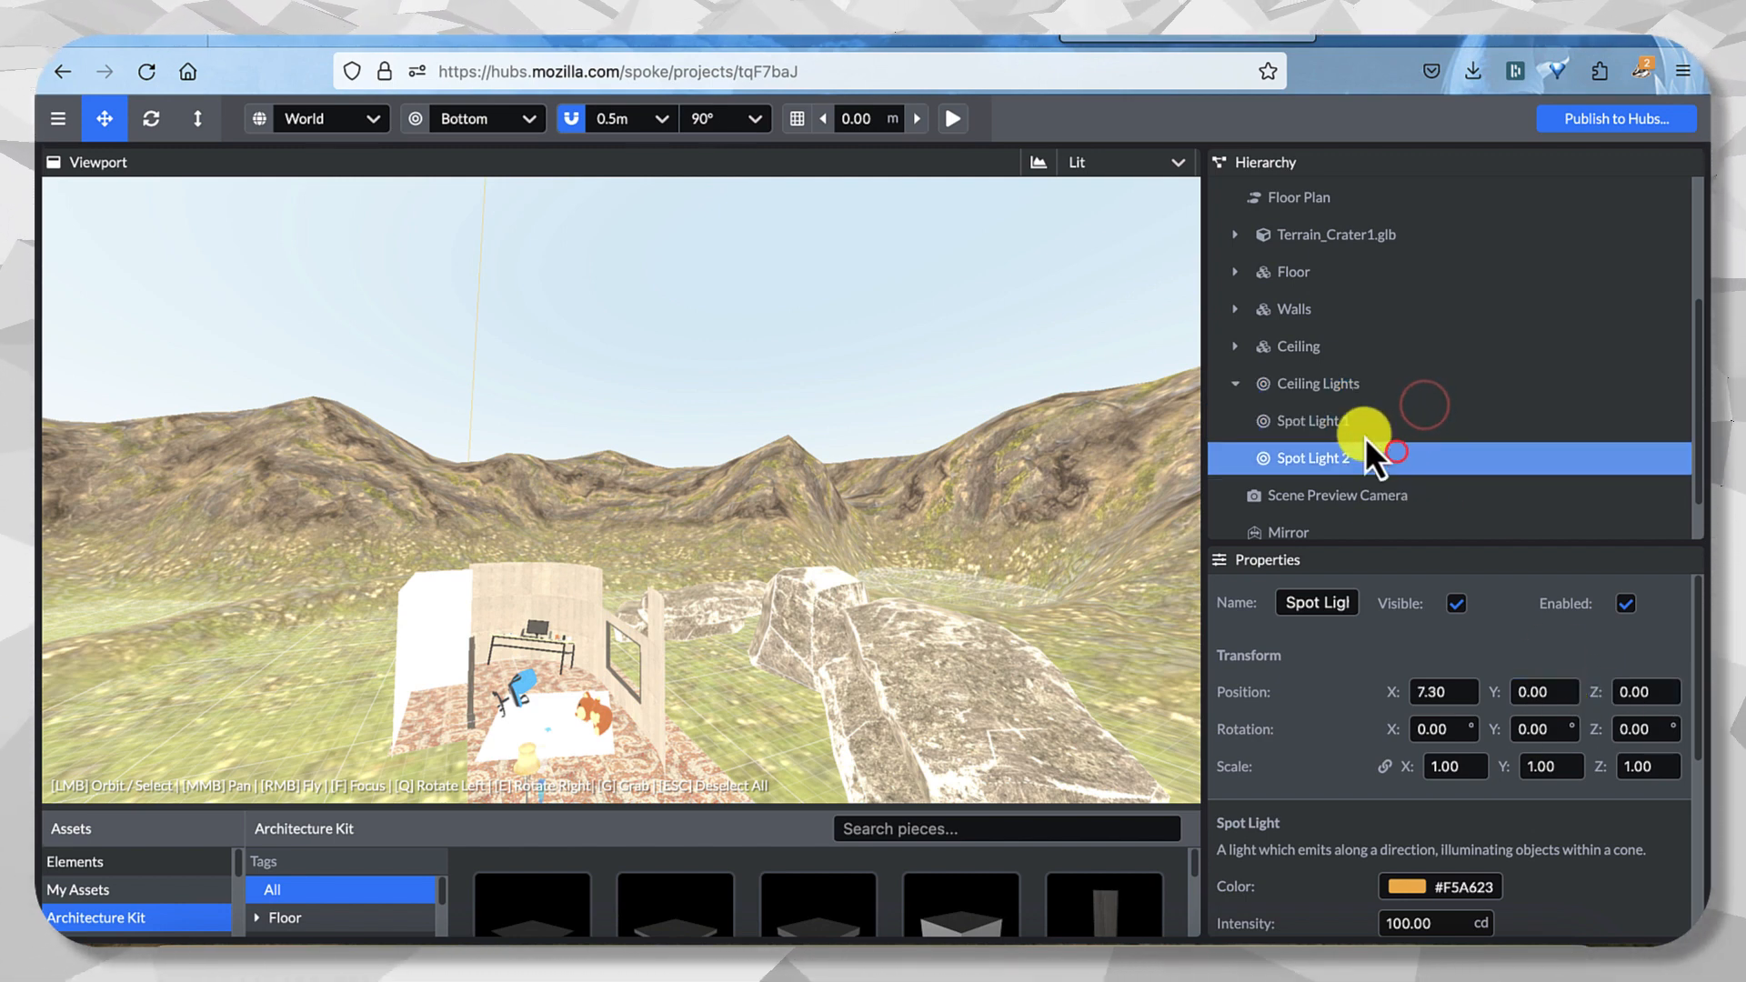
click(1362, 414)
click(1339, 388)
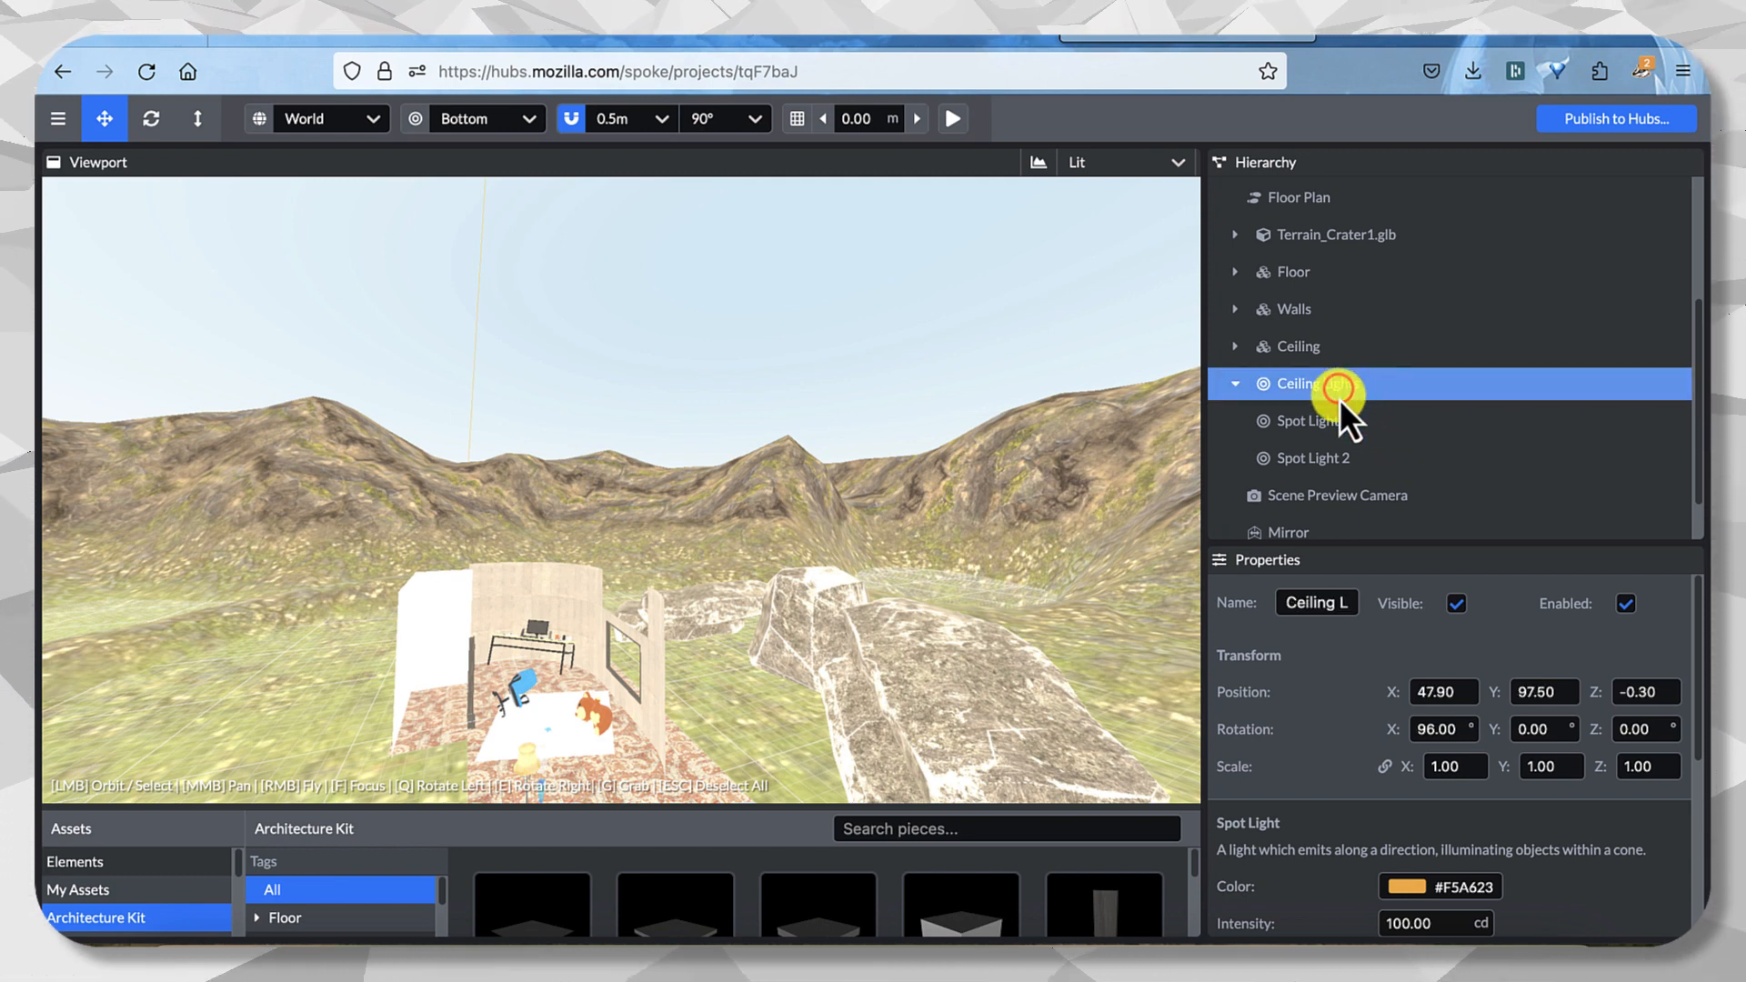
click(1546, 690)
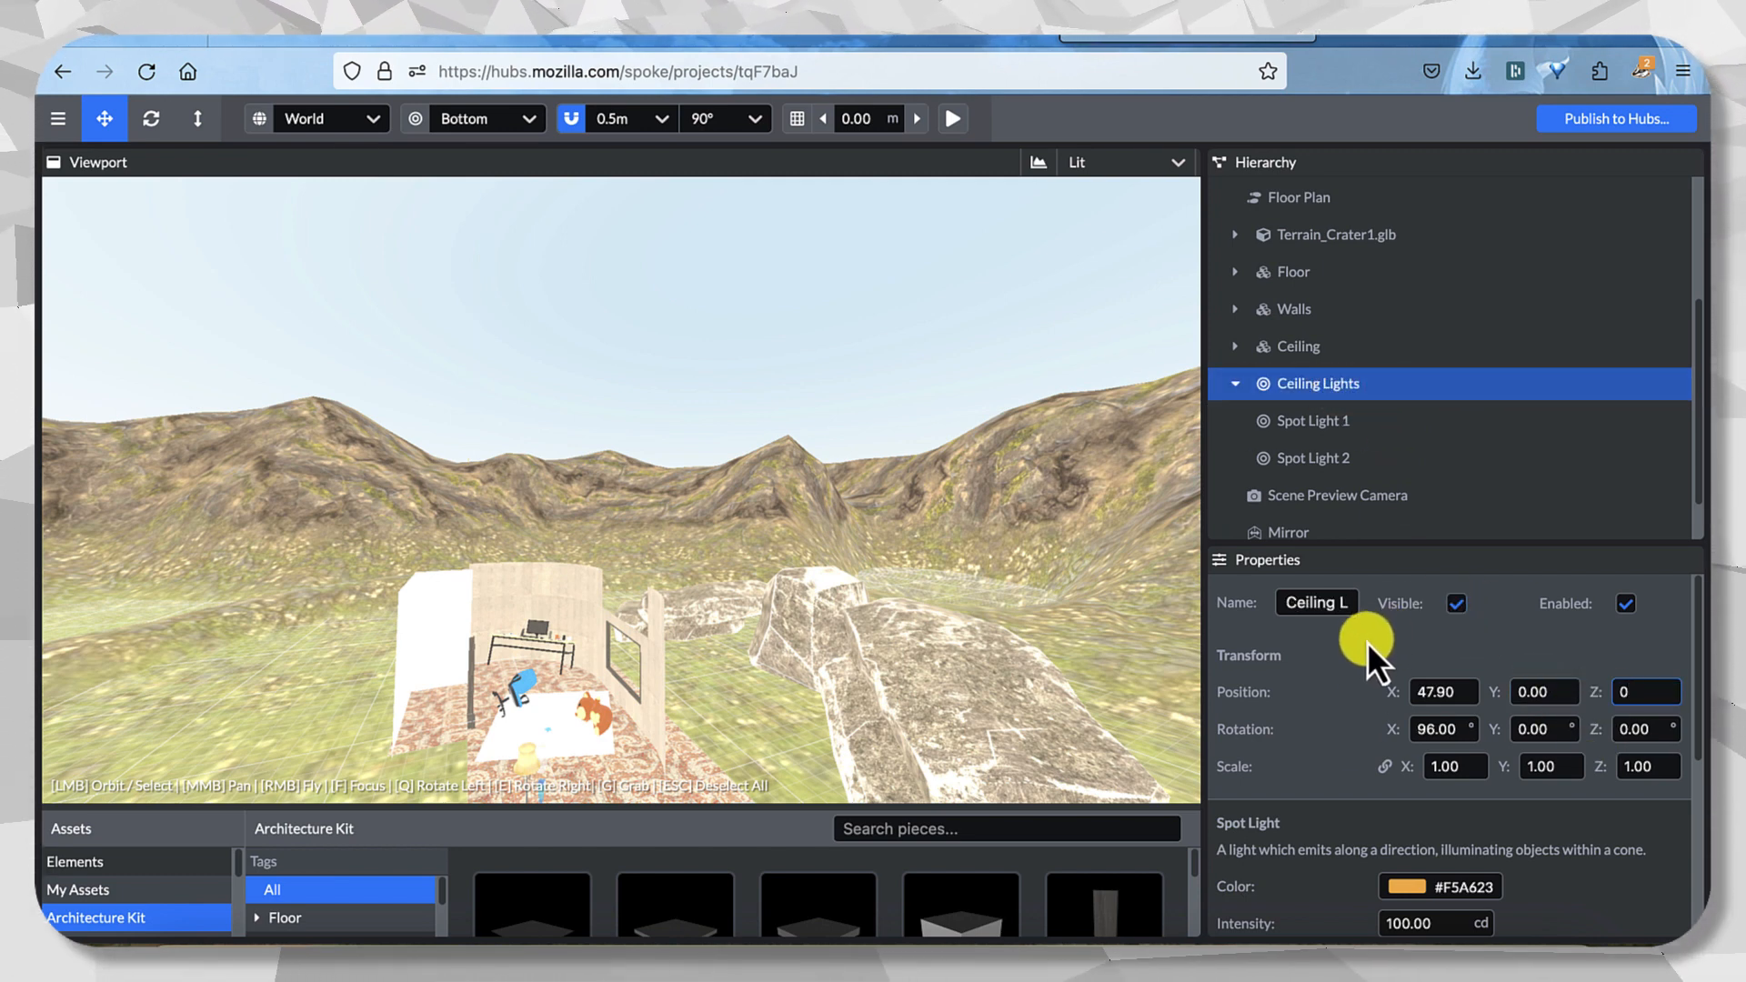
click(1359, 673)
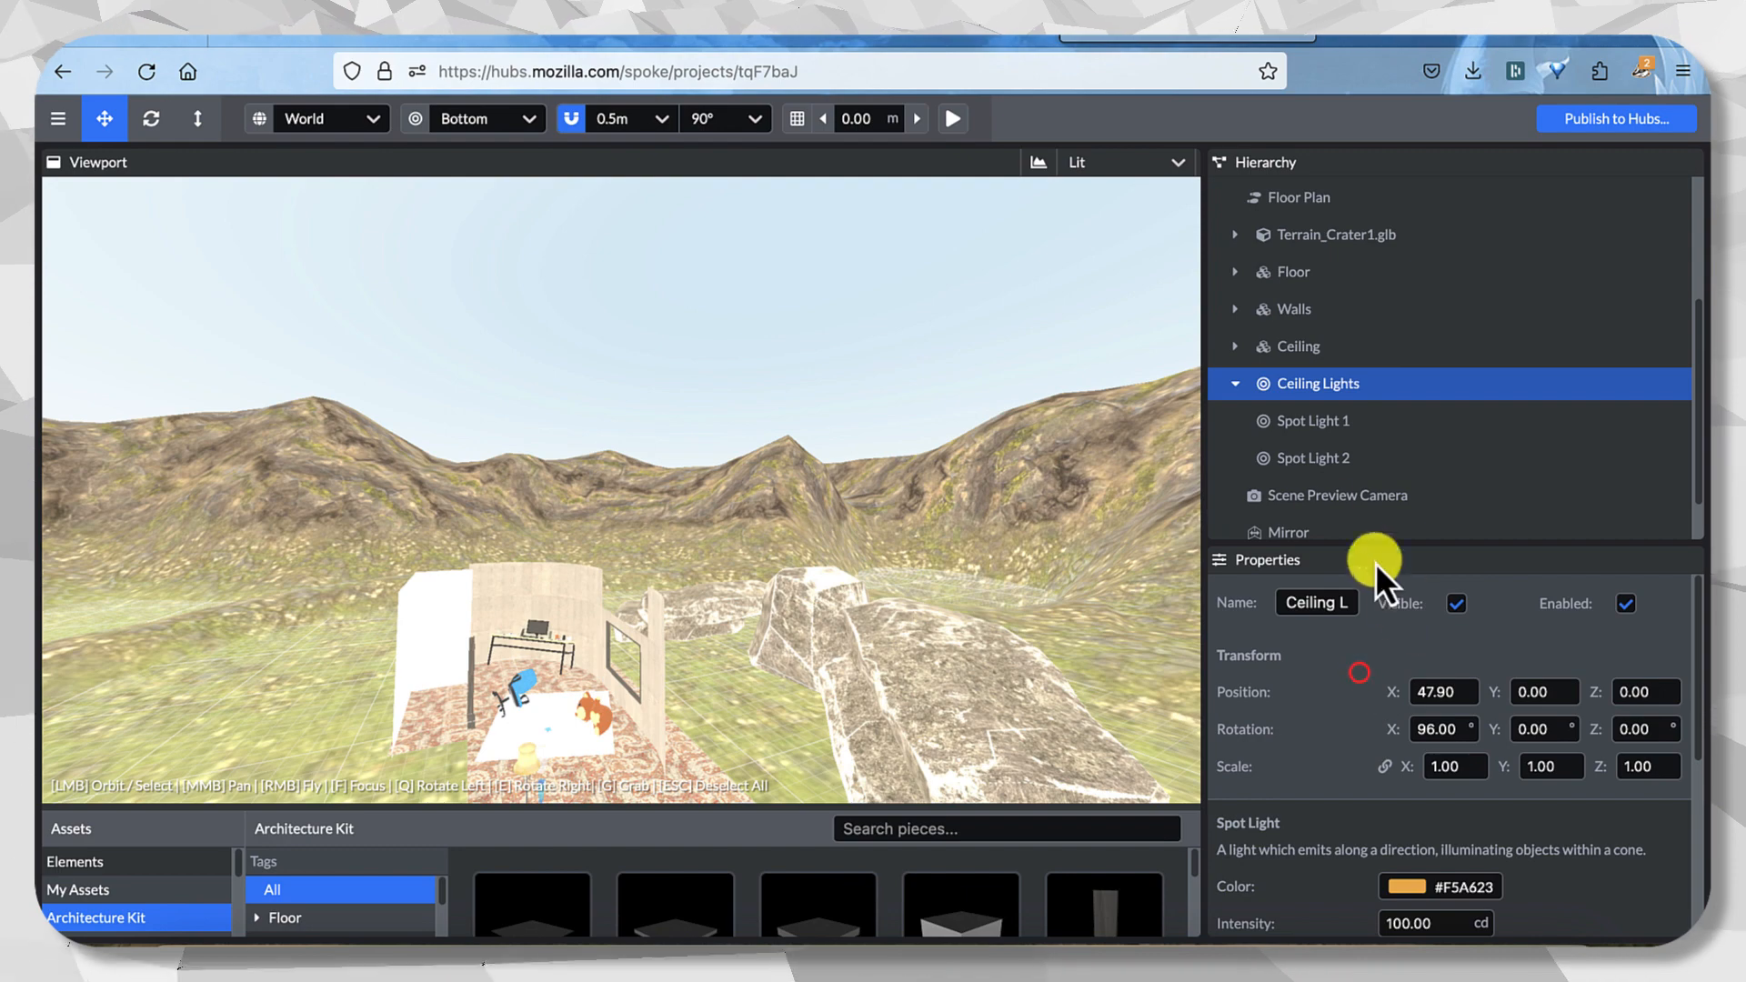
Select the three ceiling light nodes, return the view inside the room, and try shifting the lights along Y.
click(1326, 389)
shift+click(1311, 455)
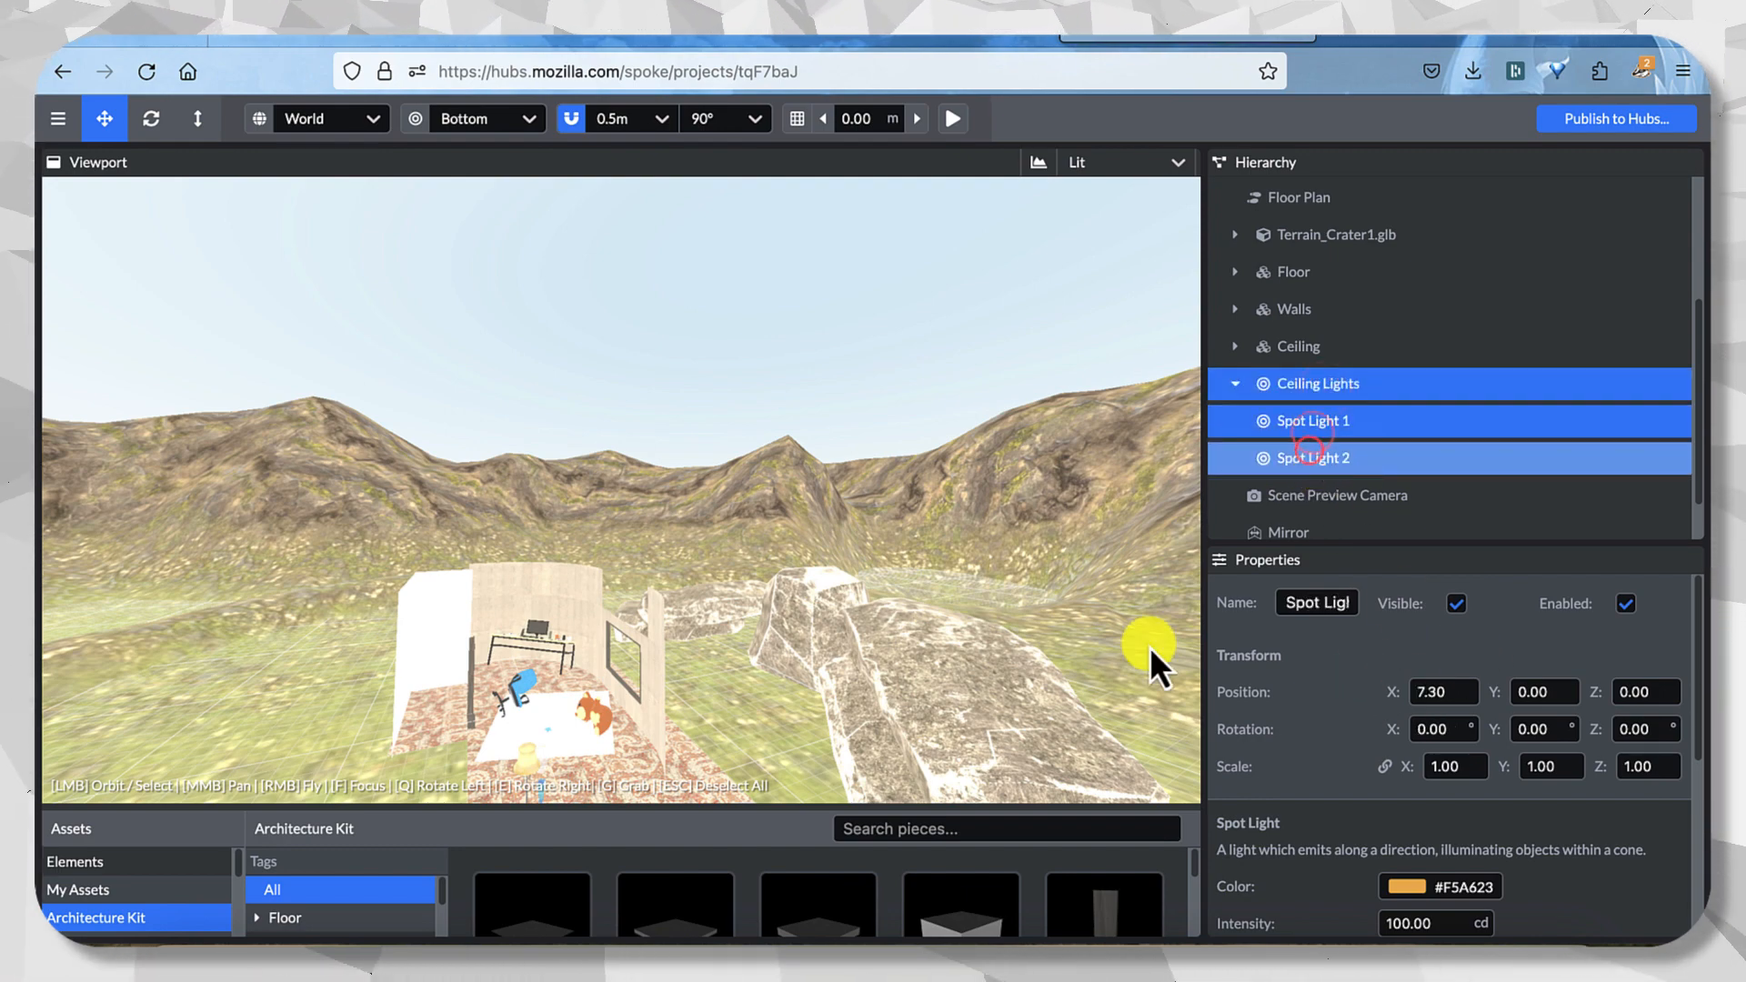
drag(527, 715, 727, 518)
drag(865, 519, 826, 526)
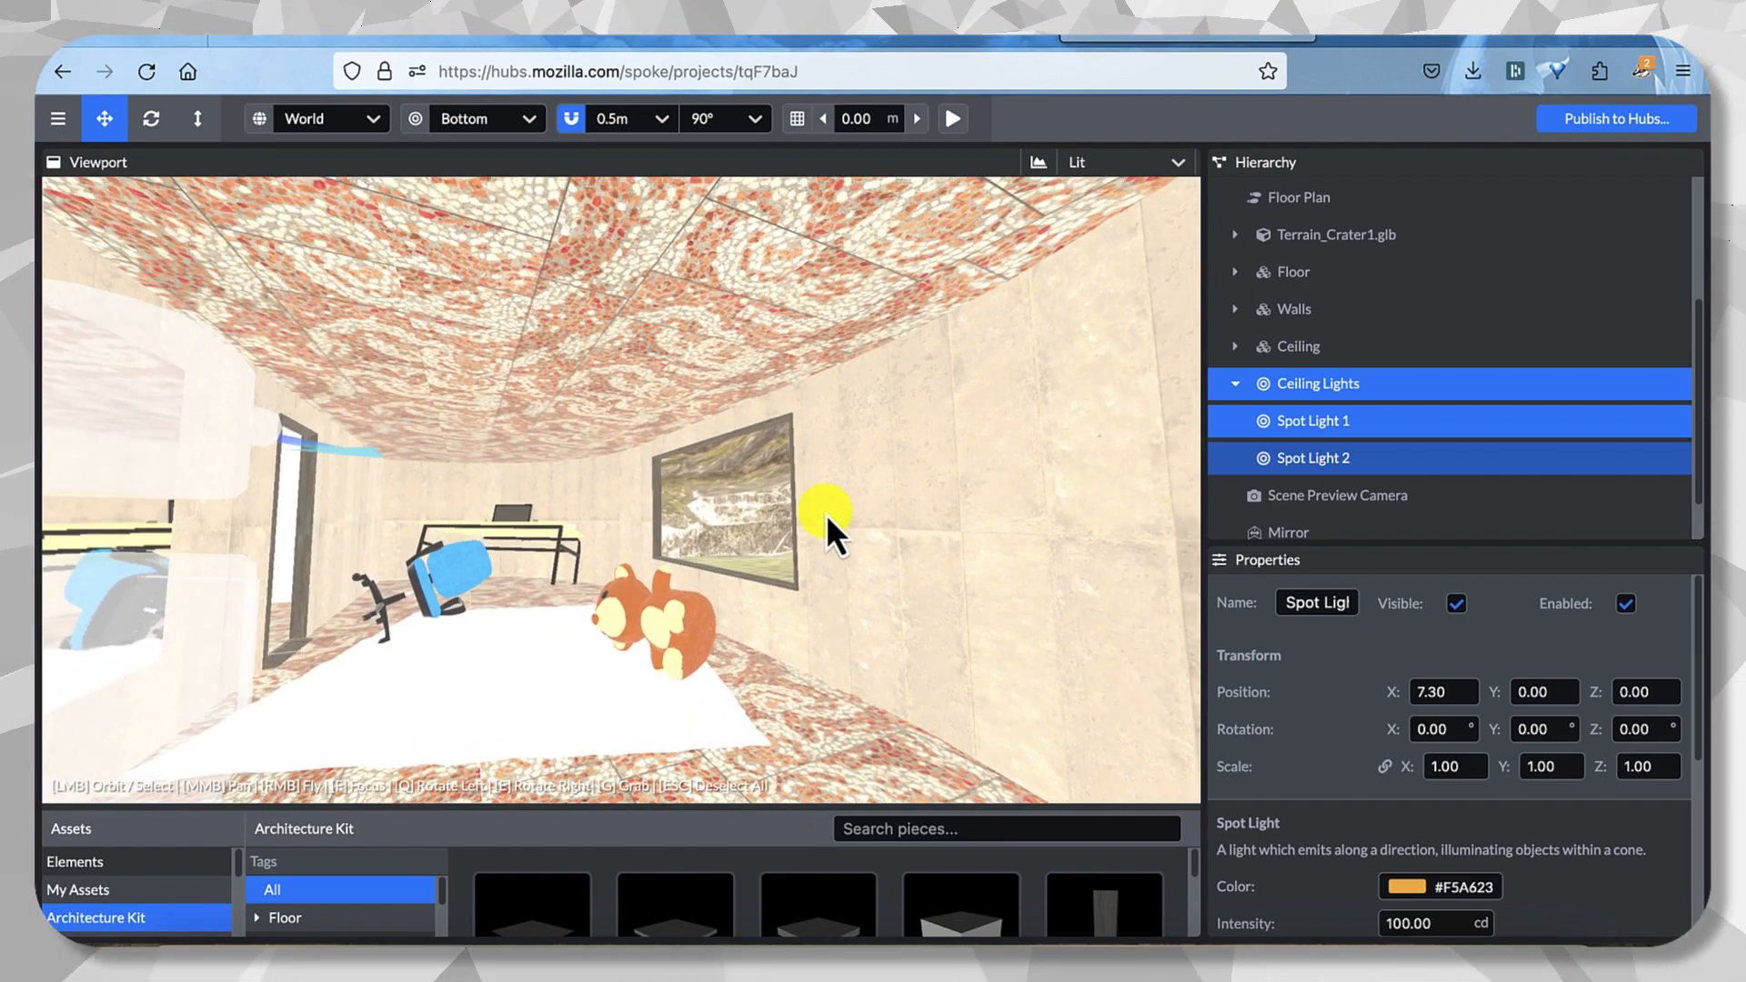
drag(1494, 696, 1174, 689)
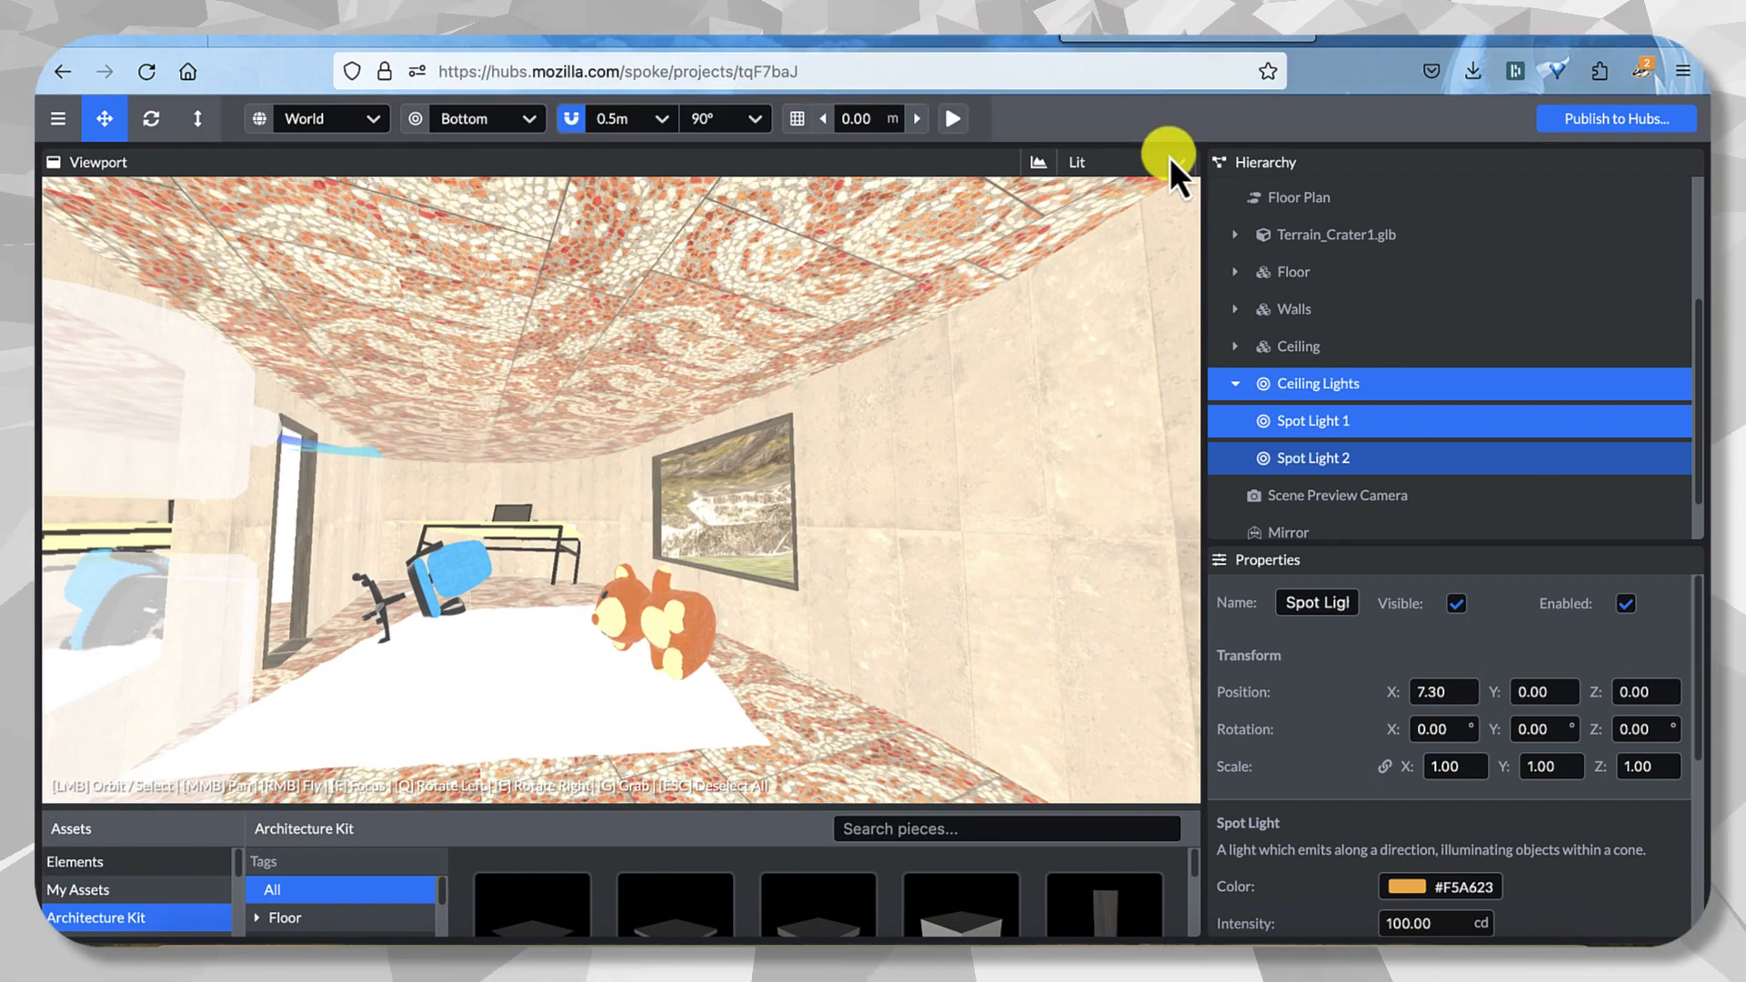
Undo the last change made to the ceiling lights.
click(57, 122)
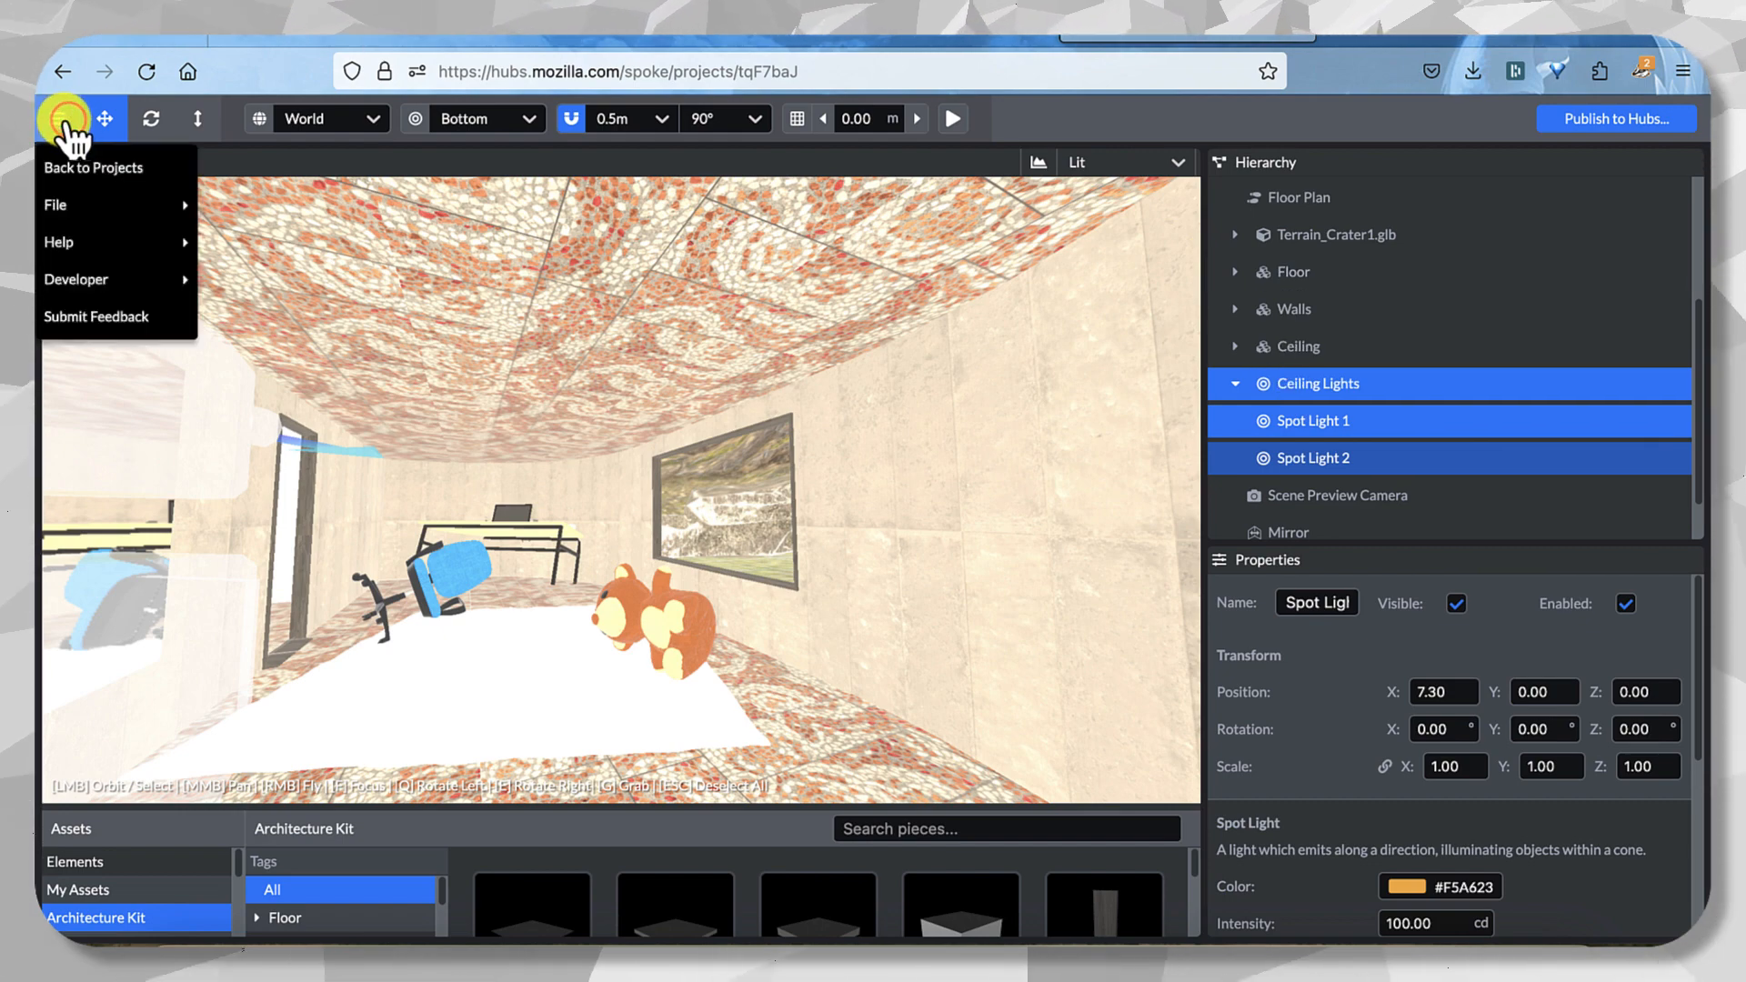
click(1130, 94)
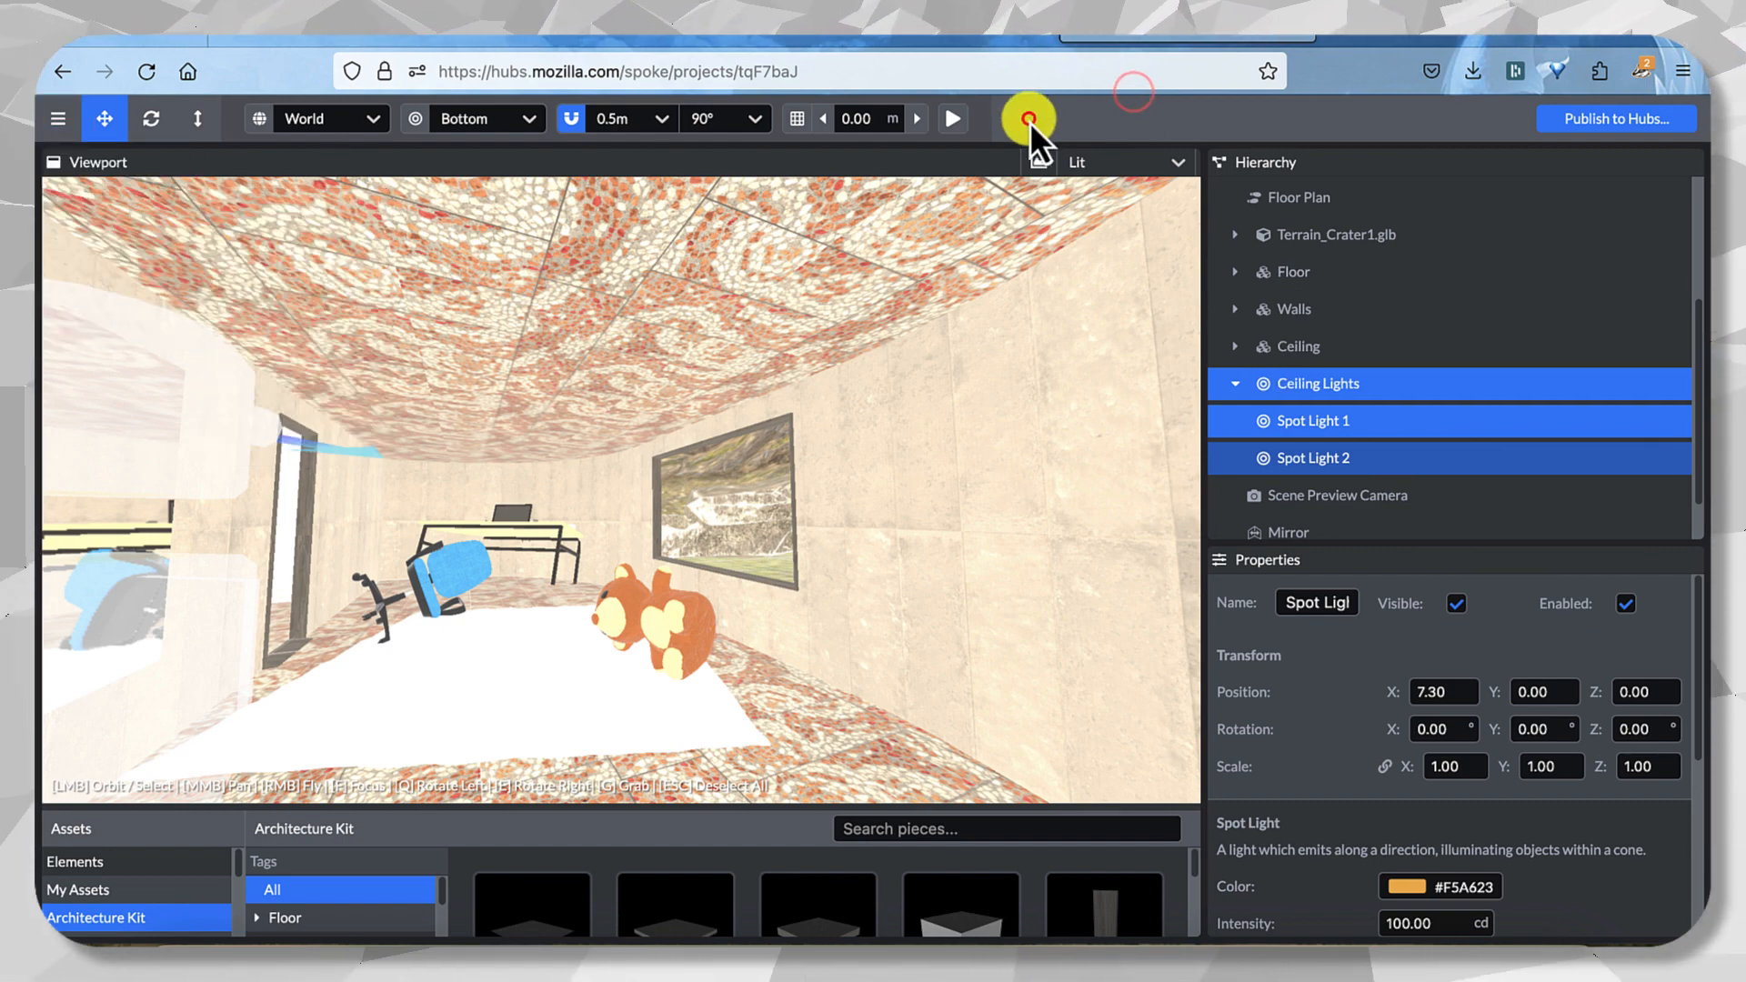
key(super+z)
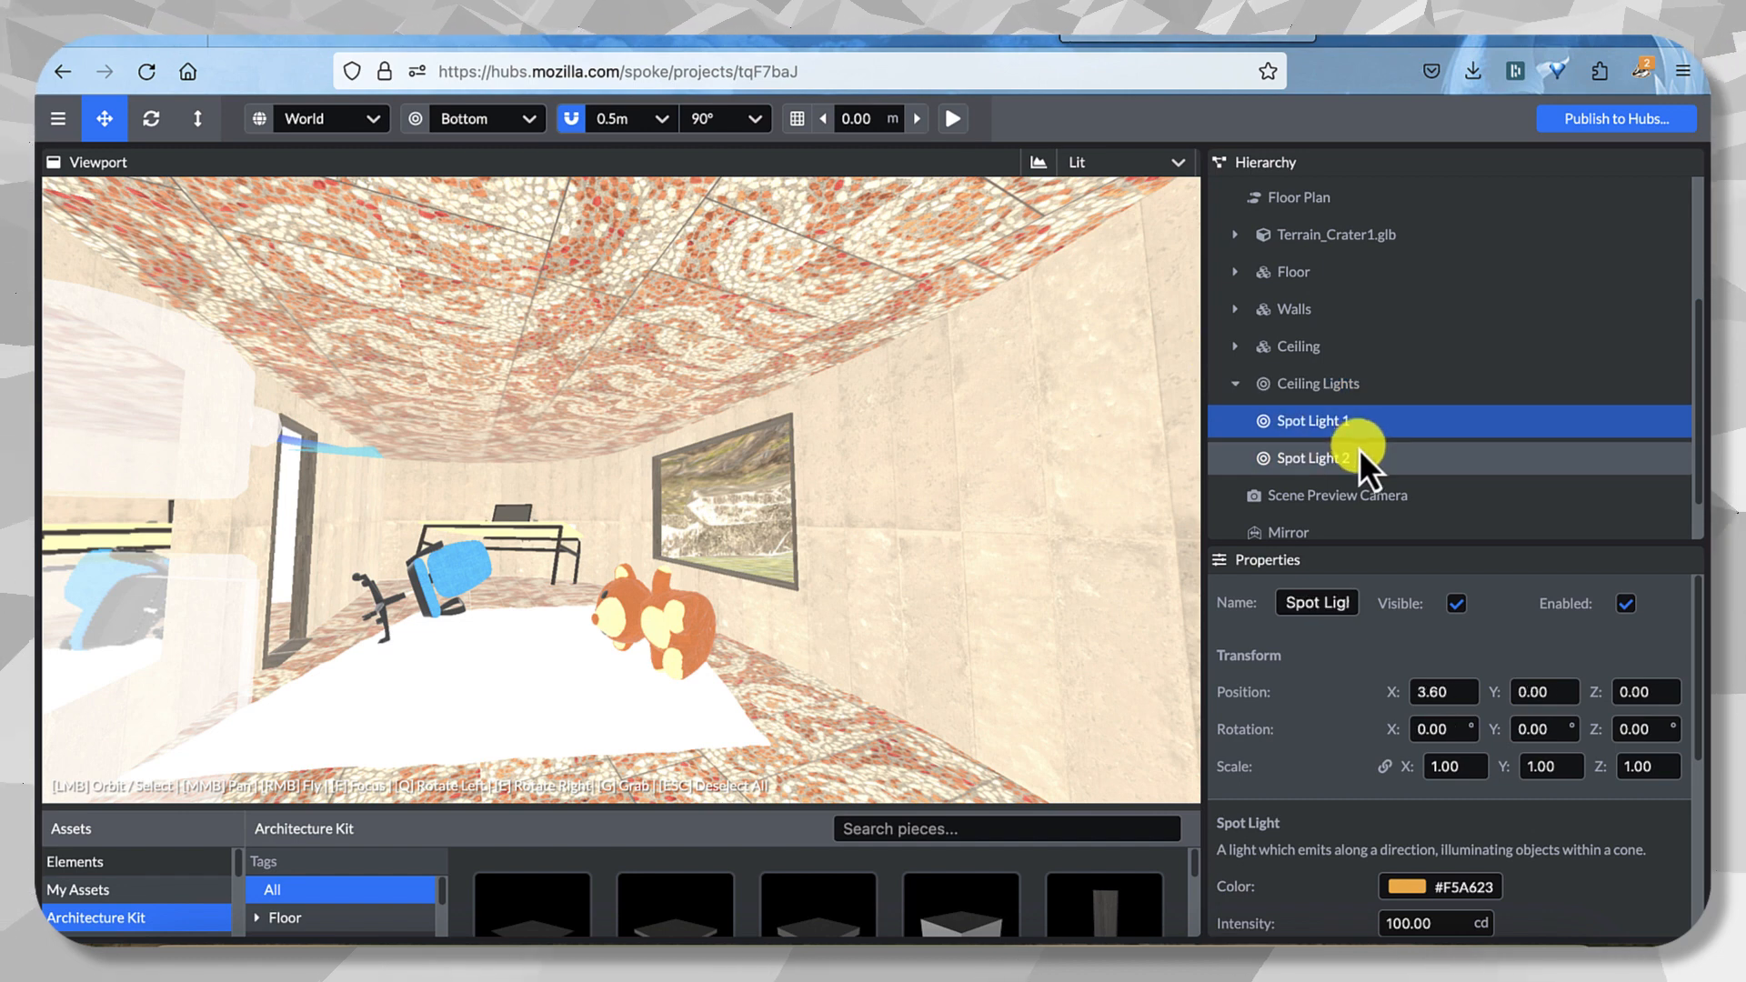
Undo the recent ceiling light changes, reselecting Ceiling Lights to check its position values.
key(super+z)
key(super+z)
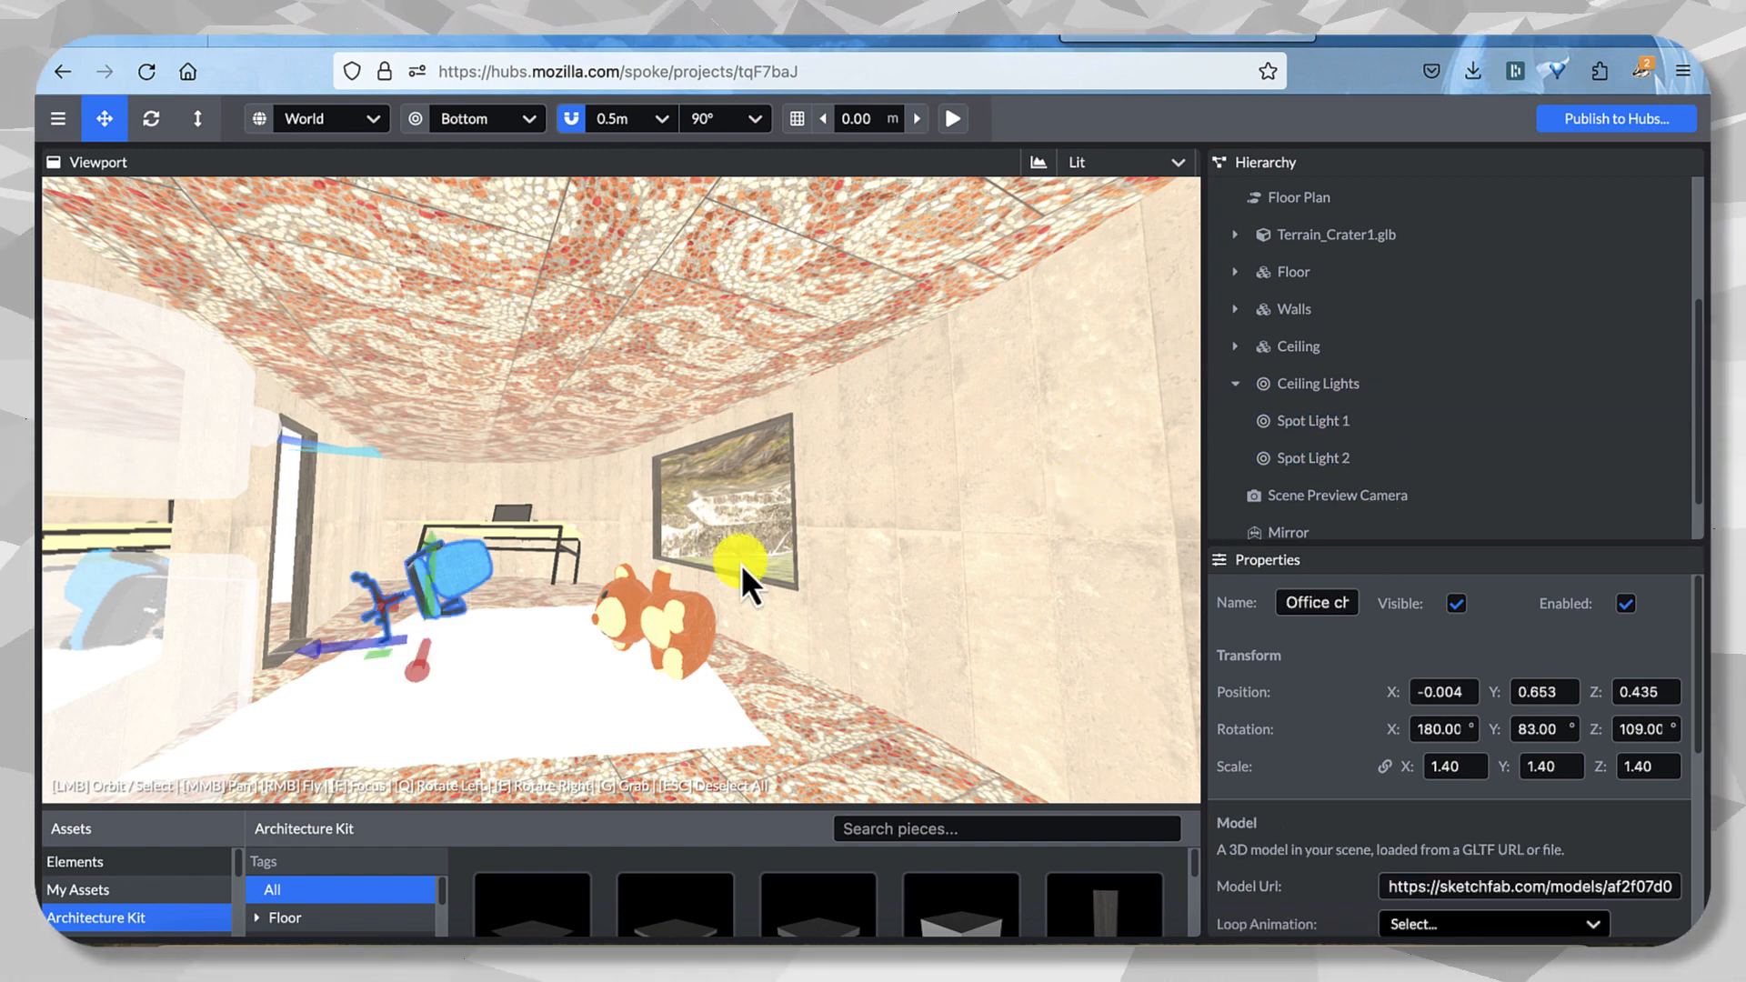
click(1301, 423)
click(1308, 396)
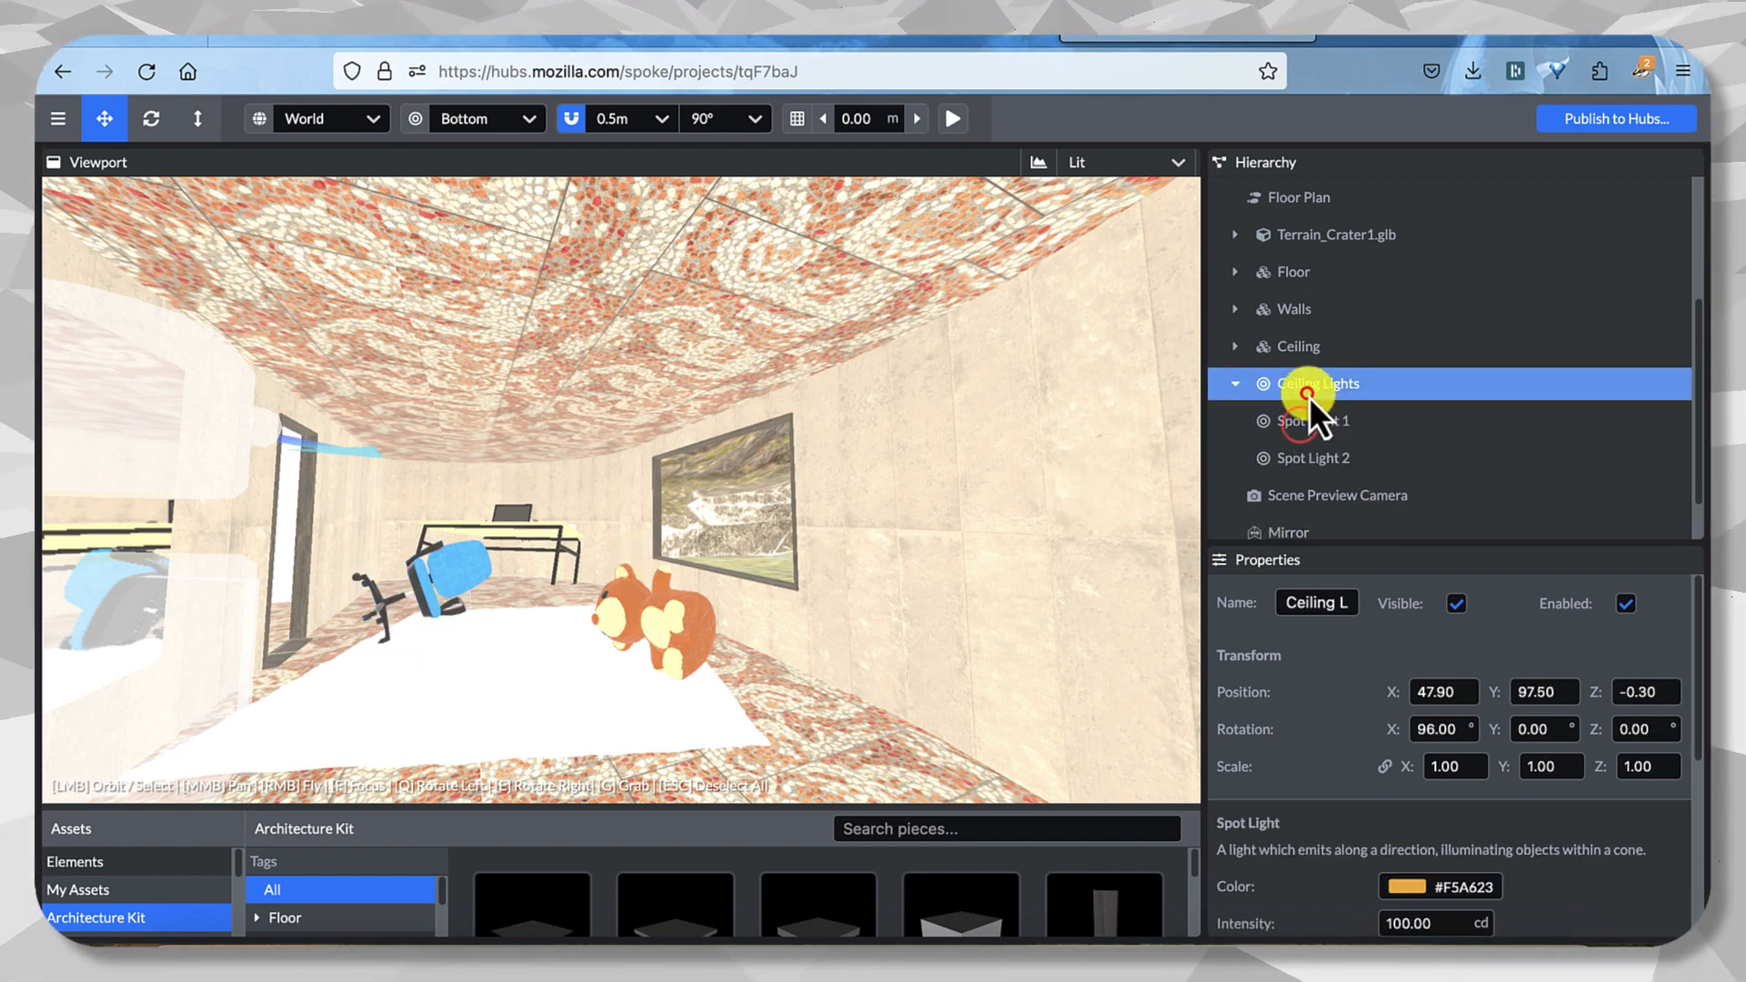
key(super+z)
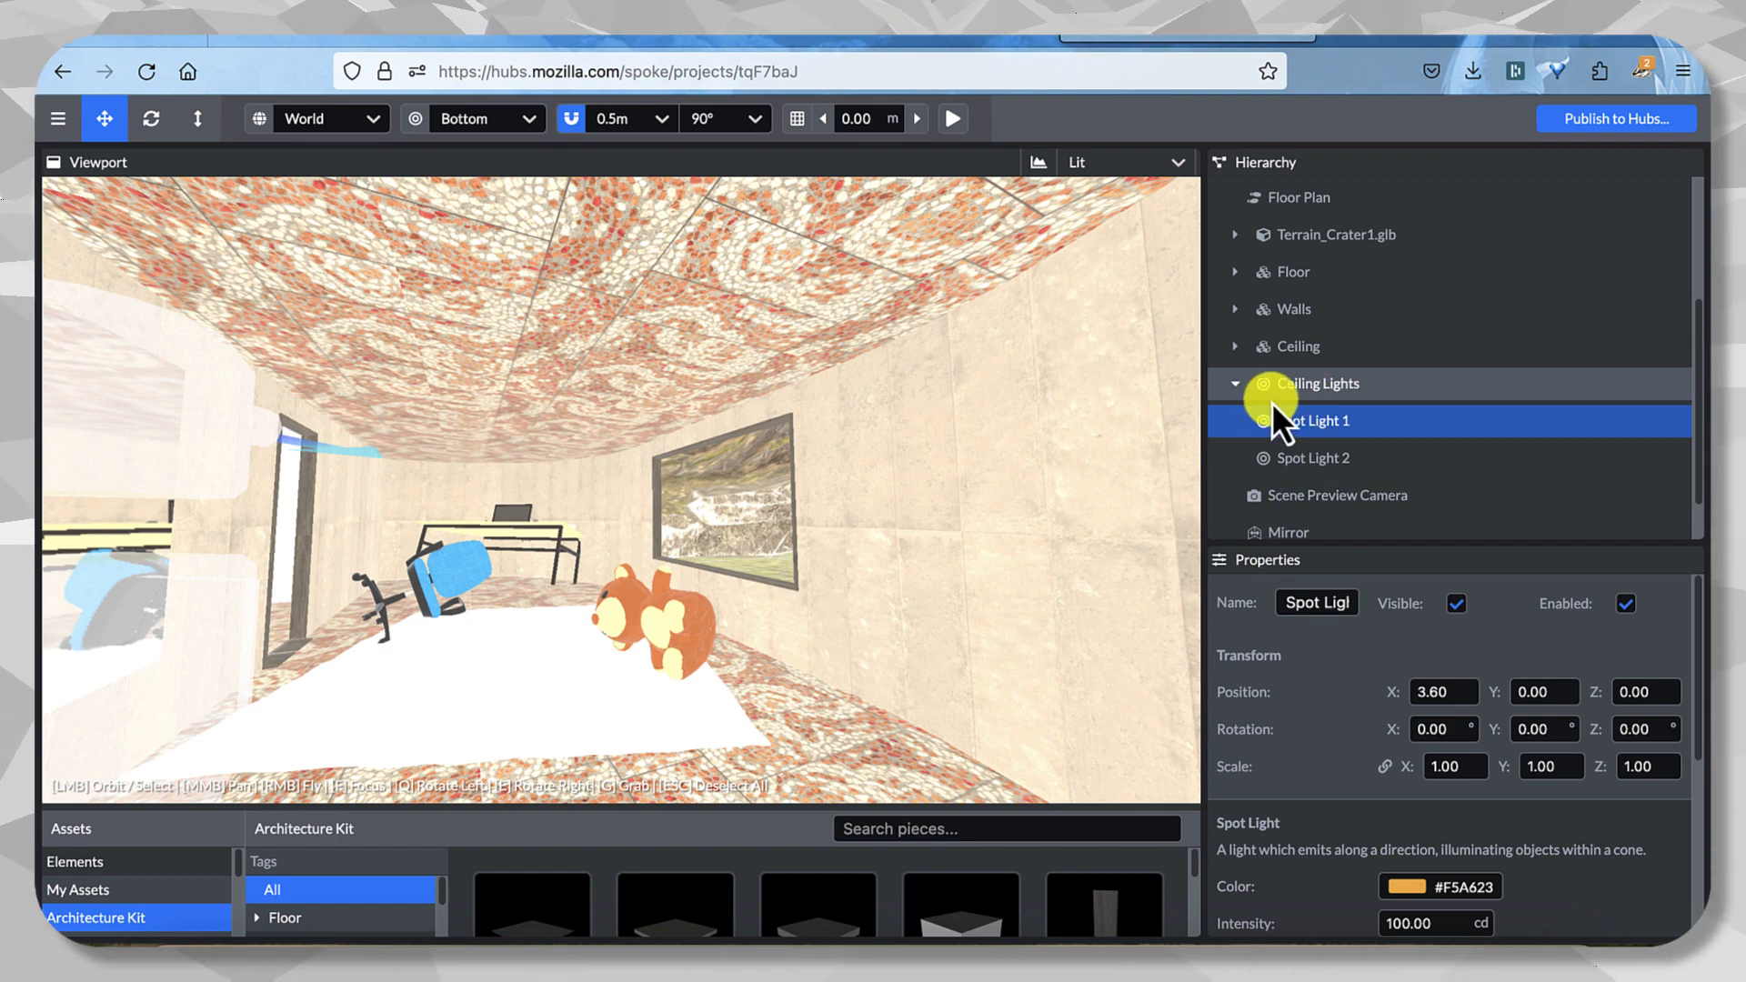
click(1271, 401)
key(super+z)
click(1298, 393)
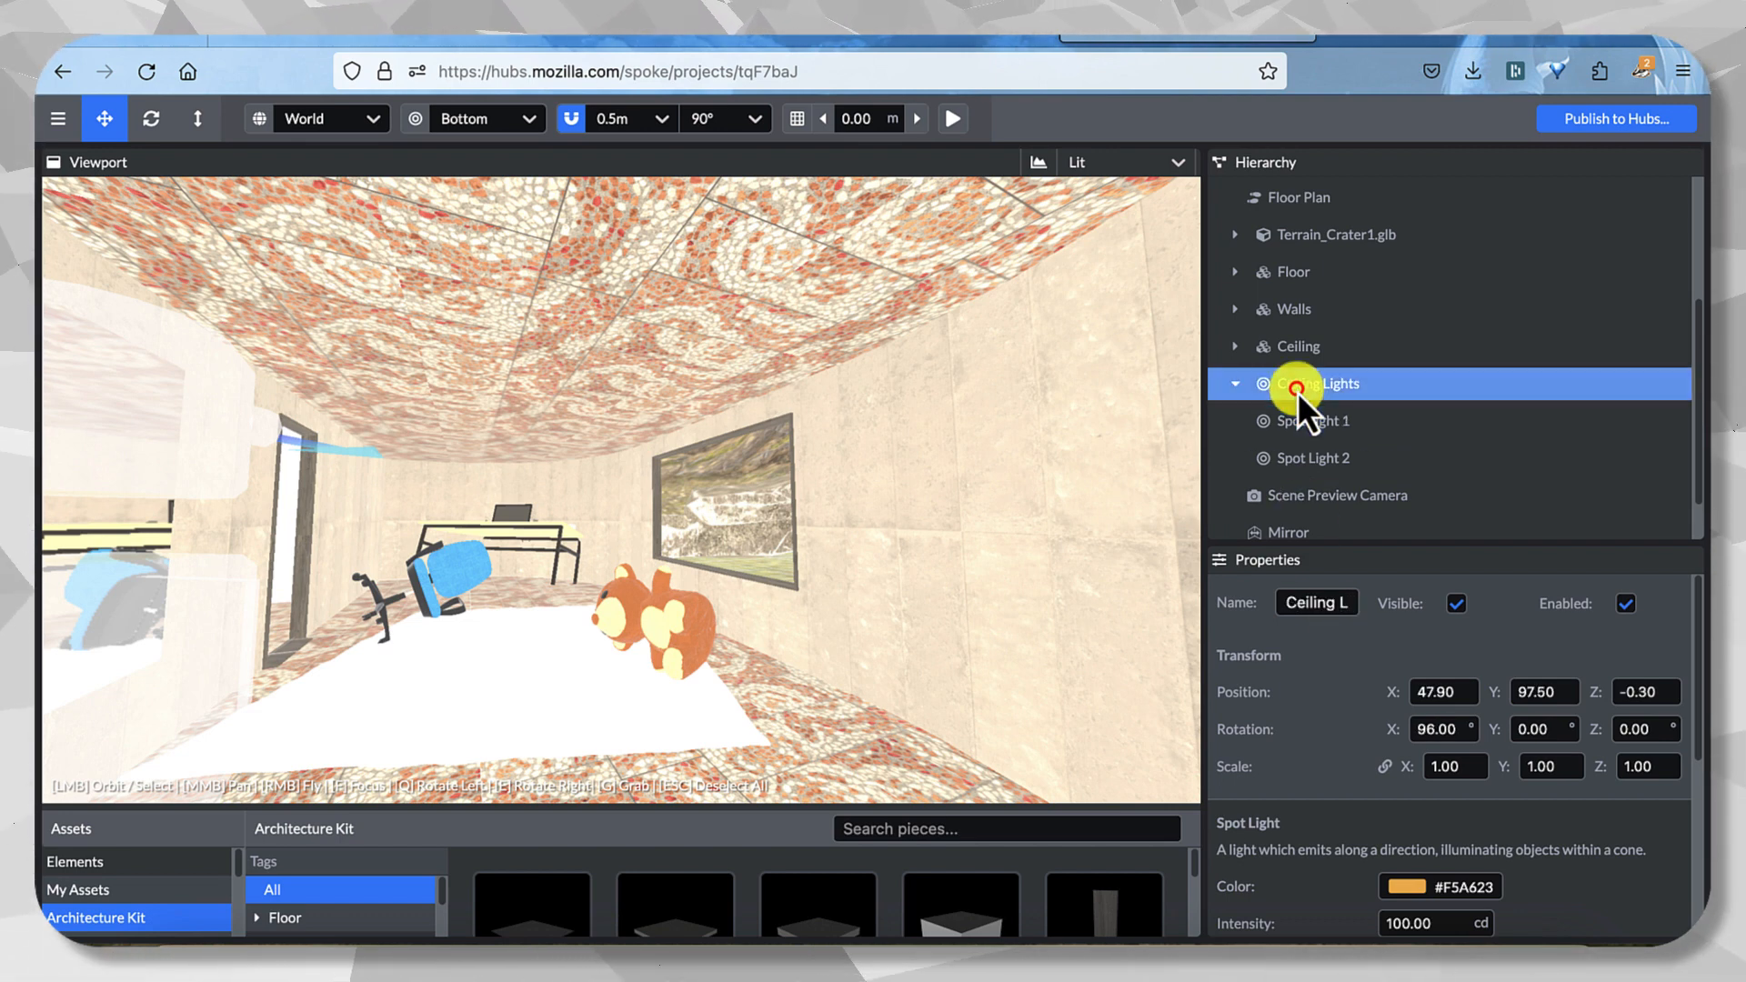
key(super+z)
key(super+z)
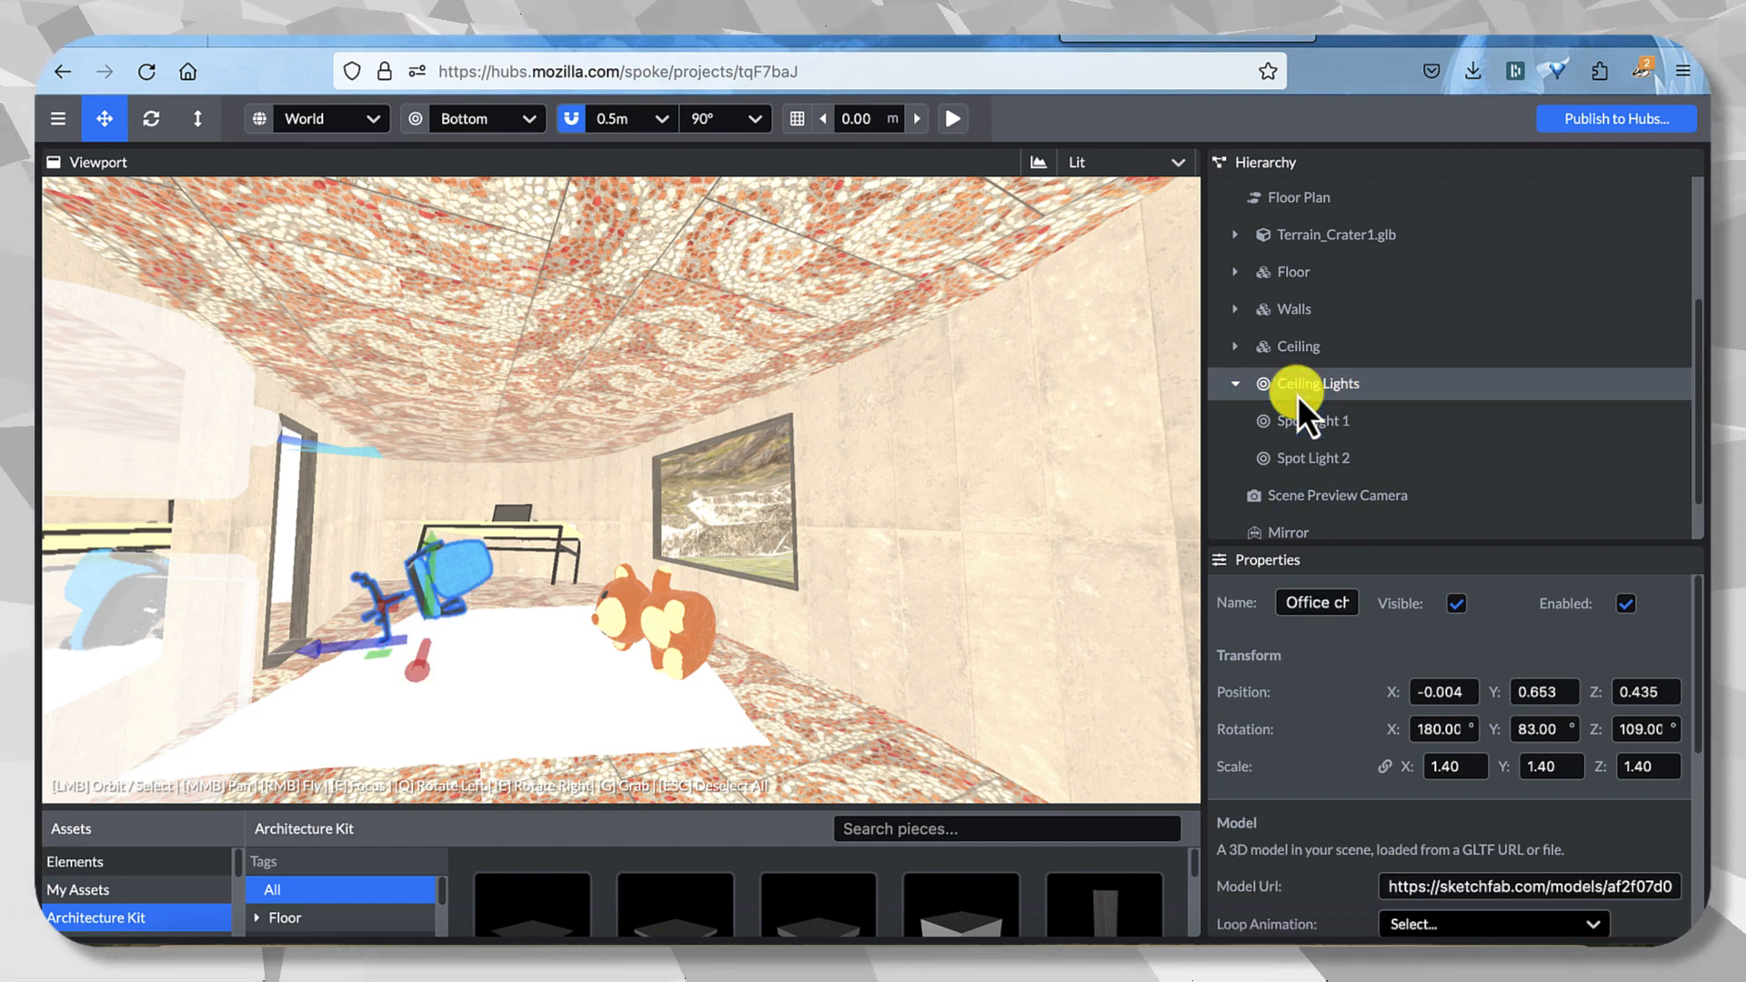
Step back through the earlier edits to Ceiling Lights and its two spot lights by undoing them one after another.
key(super+z)
key(super+z)
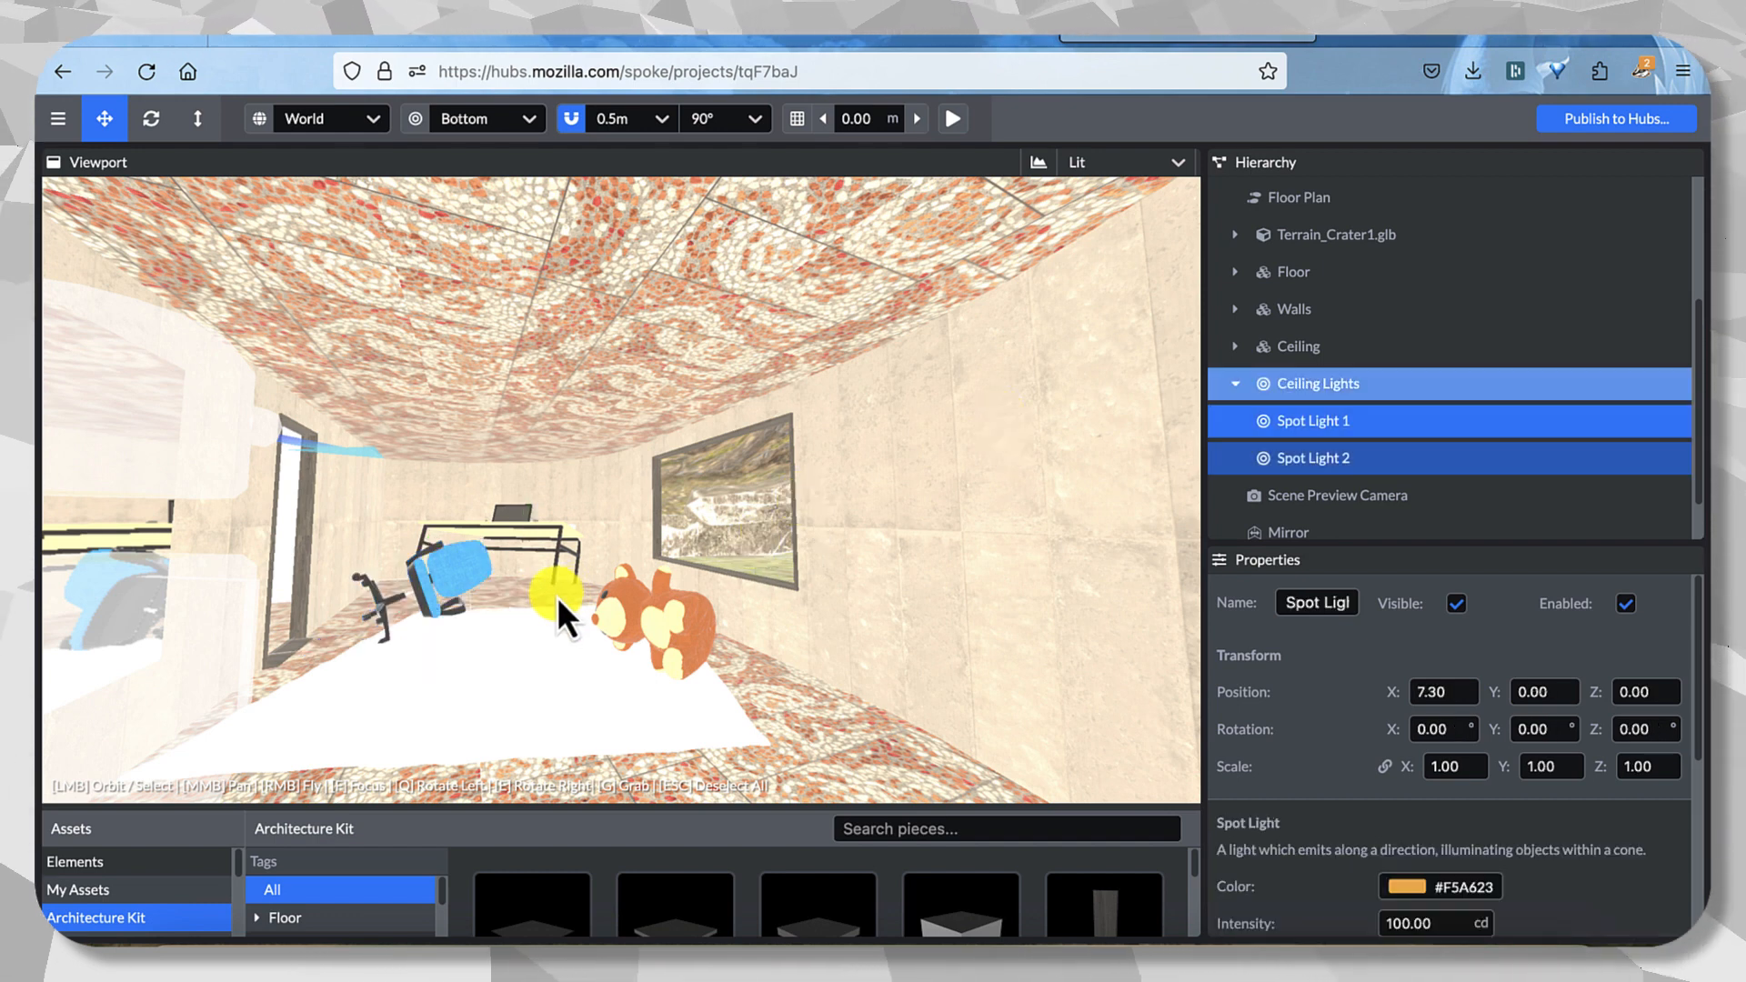
key(super+z)
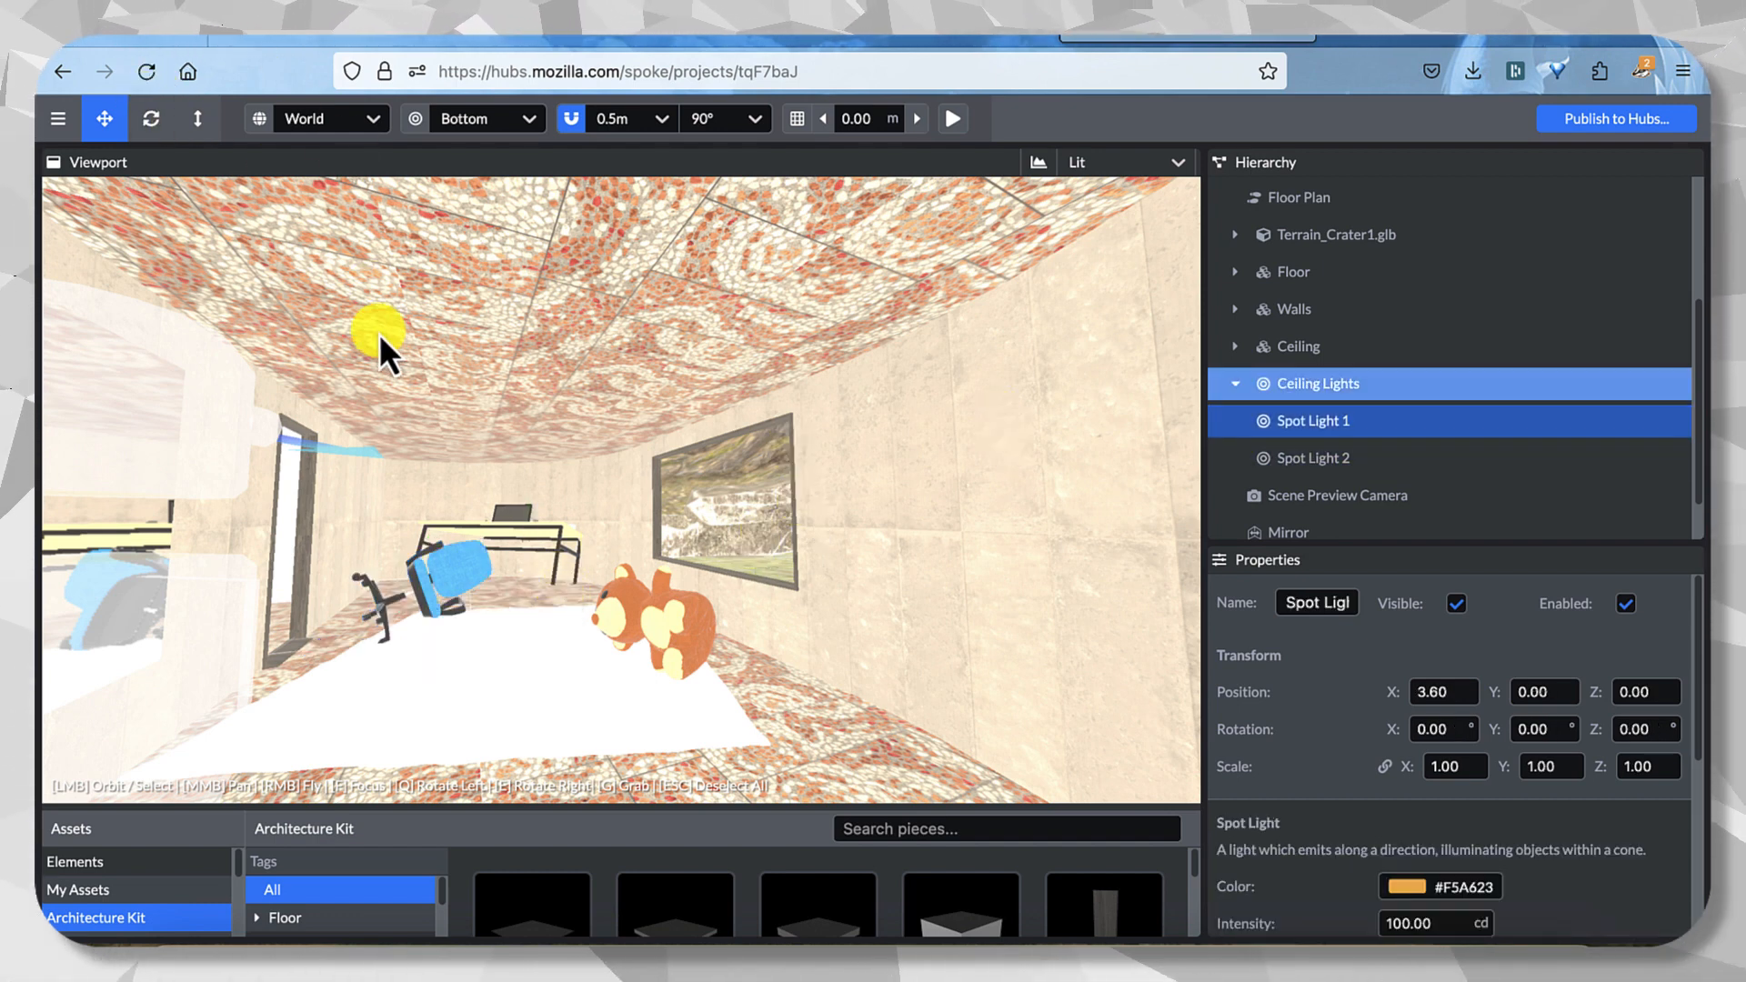
key(super+z)
key(super+z)
key(super+z)
key(super+z)
key(super+z)
key(super+z)
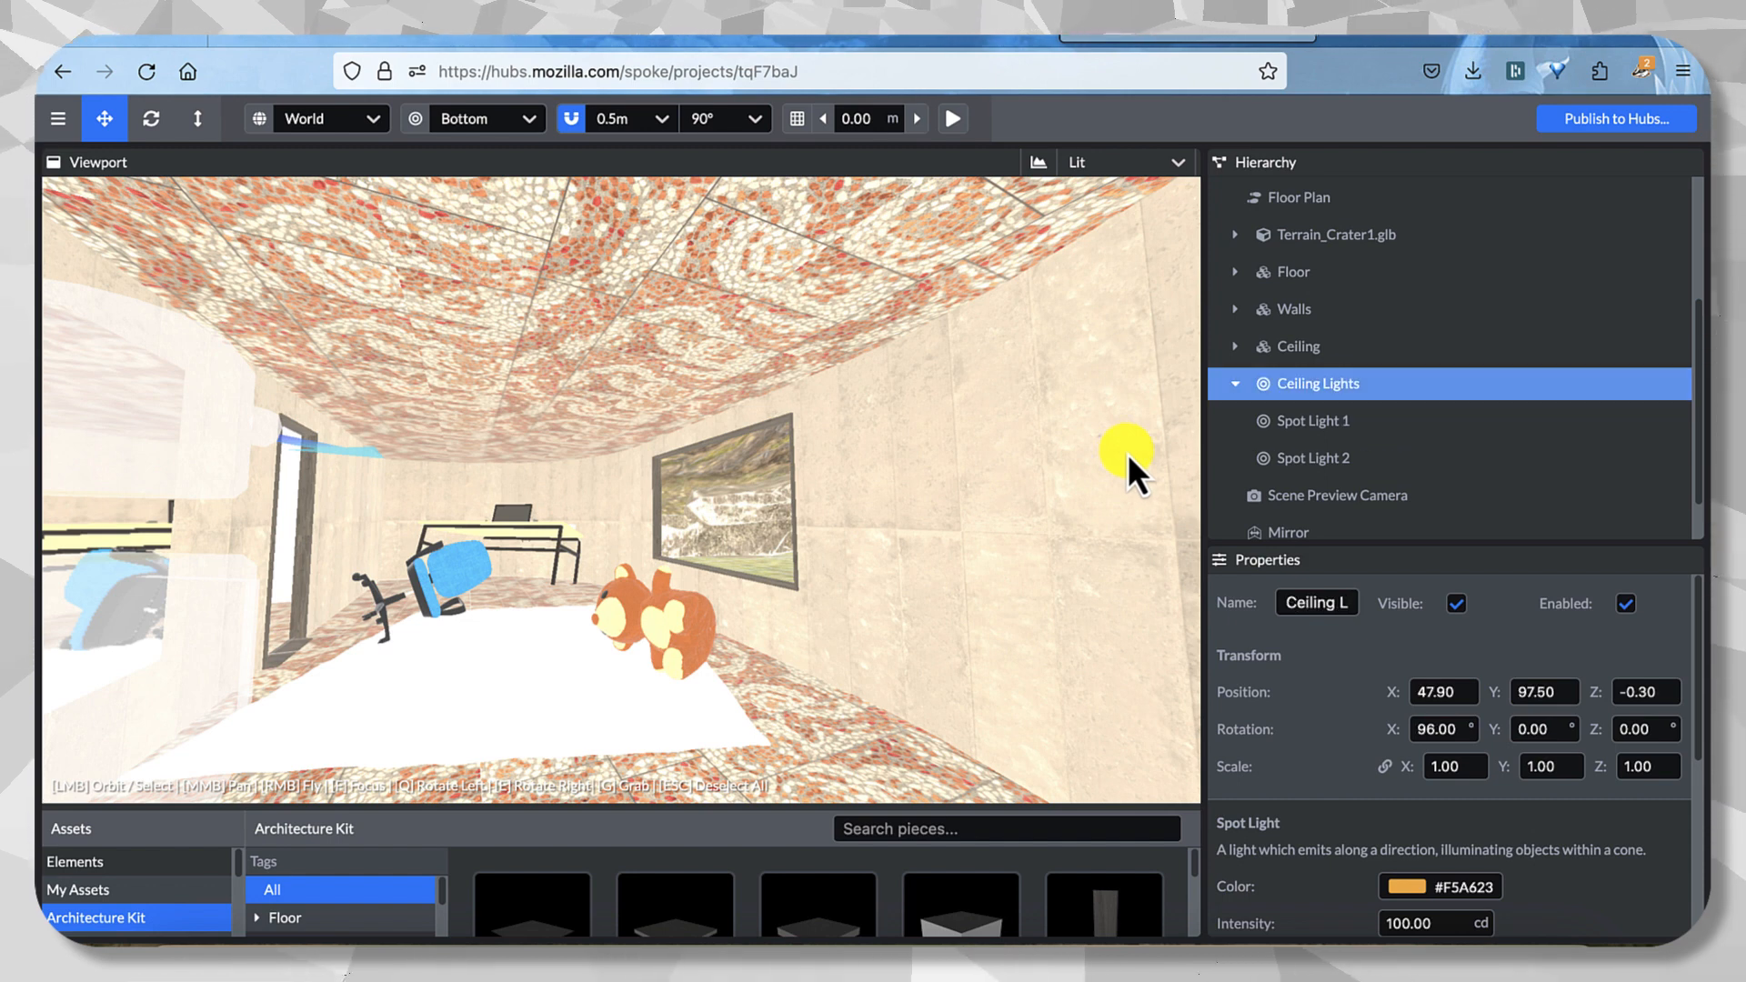
key(super+z)
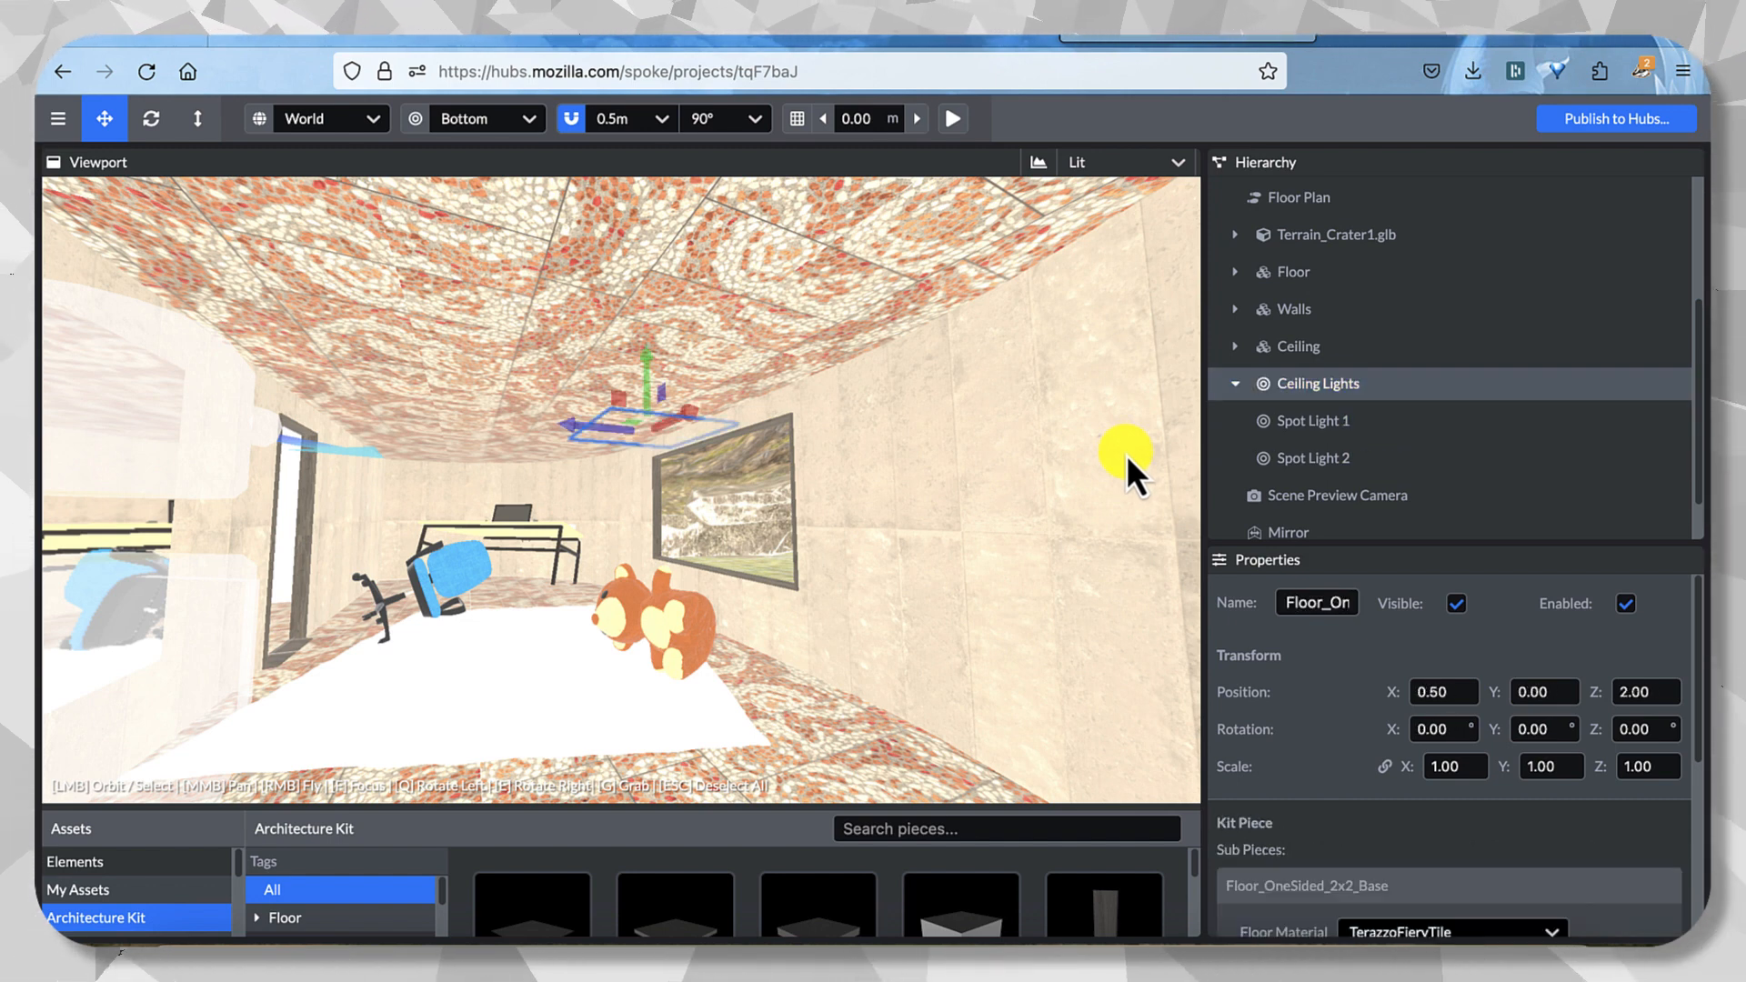
key(super+z)
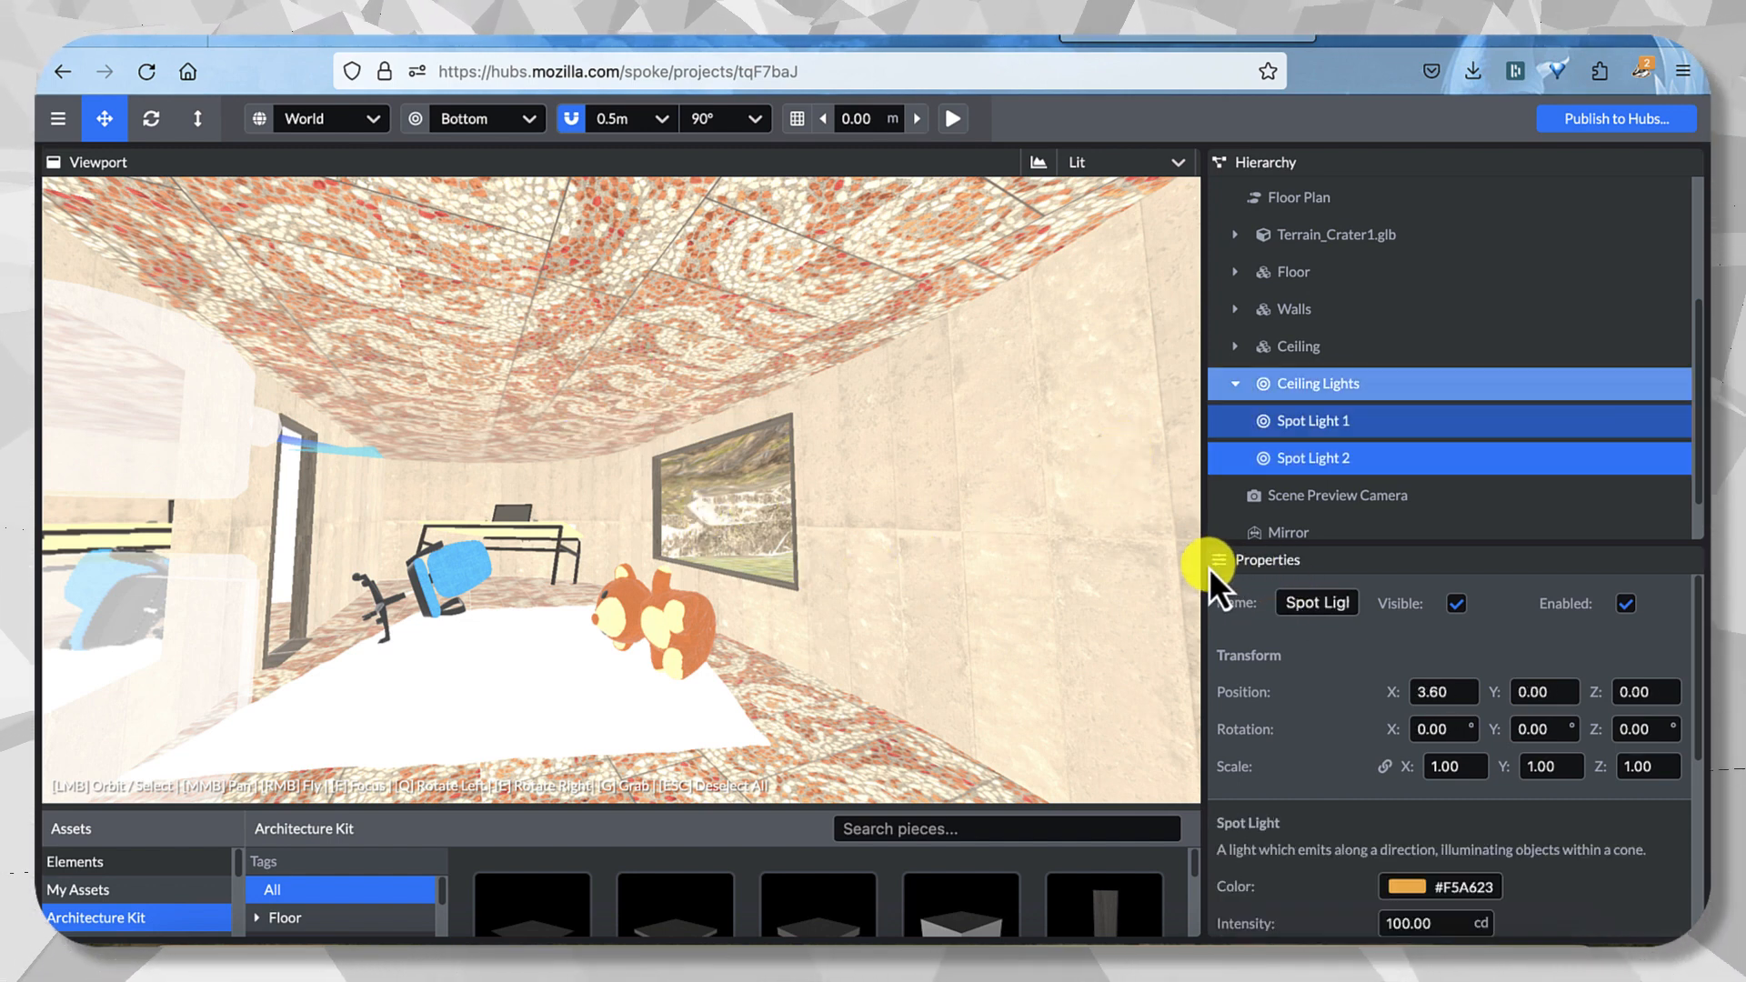
key(super+z)
key(super+z)
key(super+z)
key(super+z)
key(super+z)
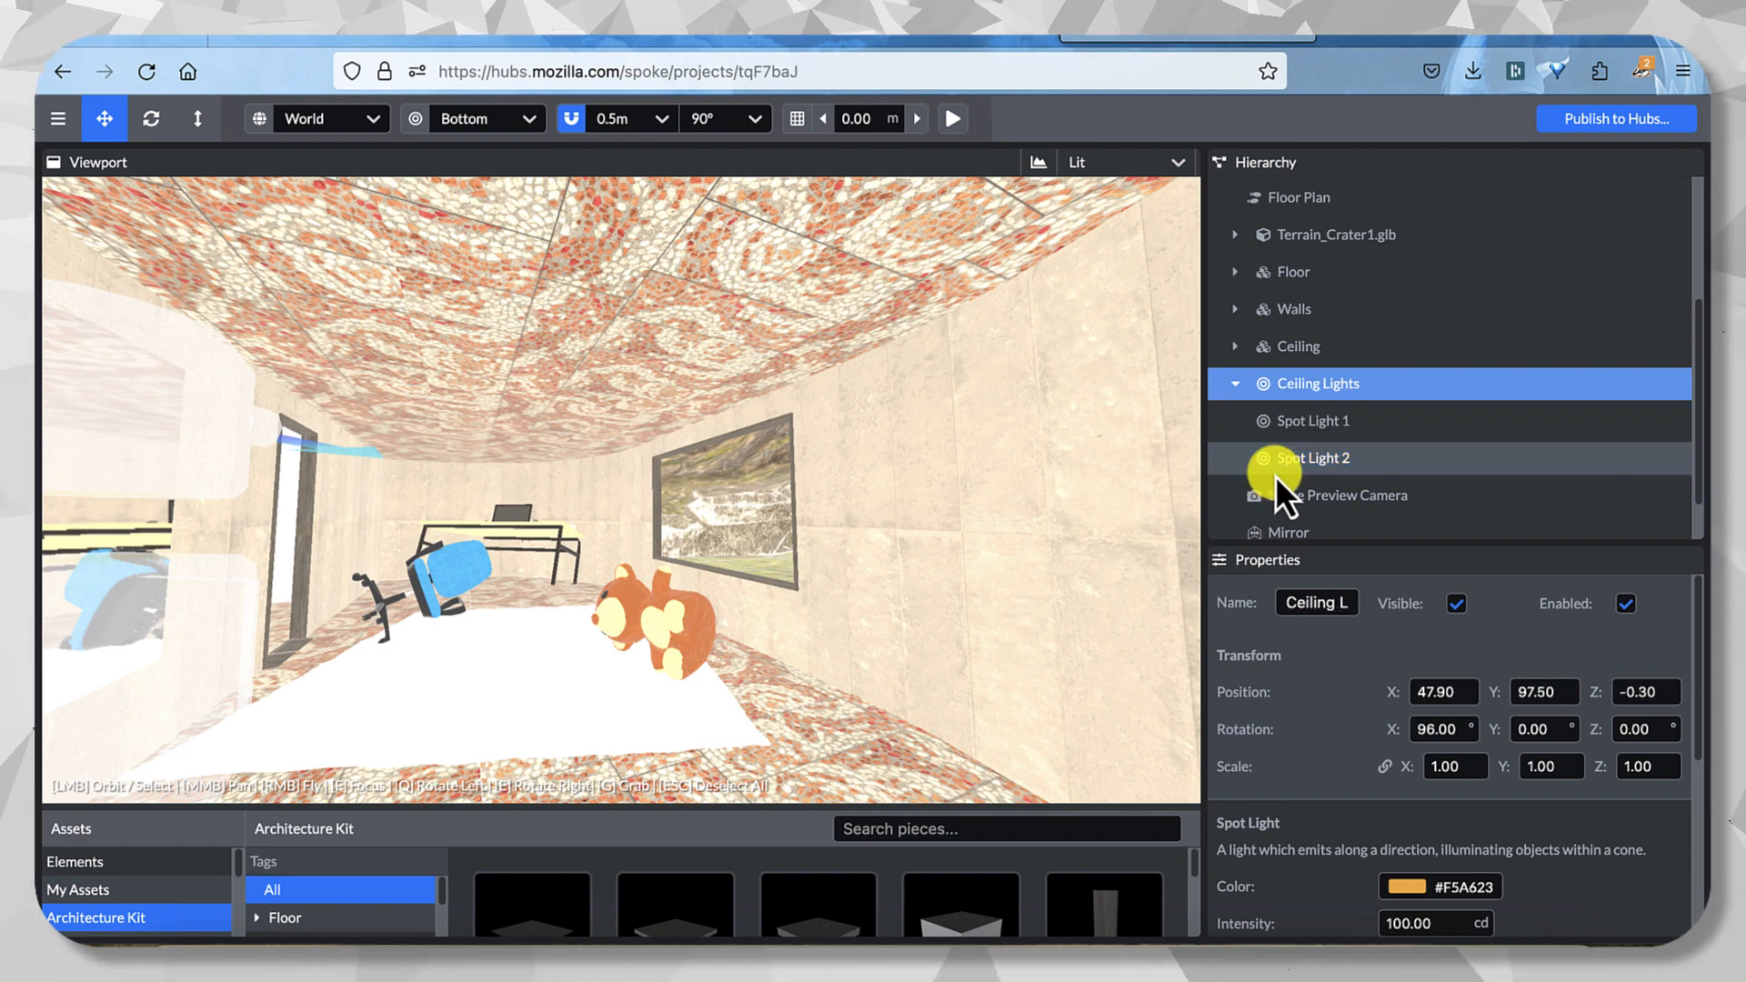
key(super+z)
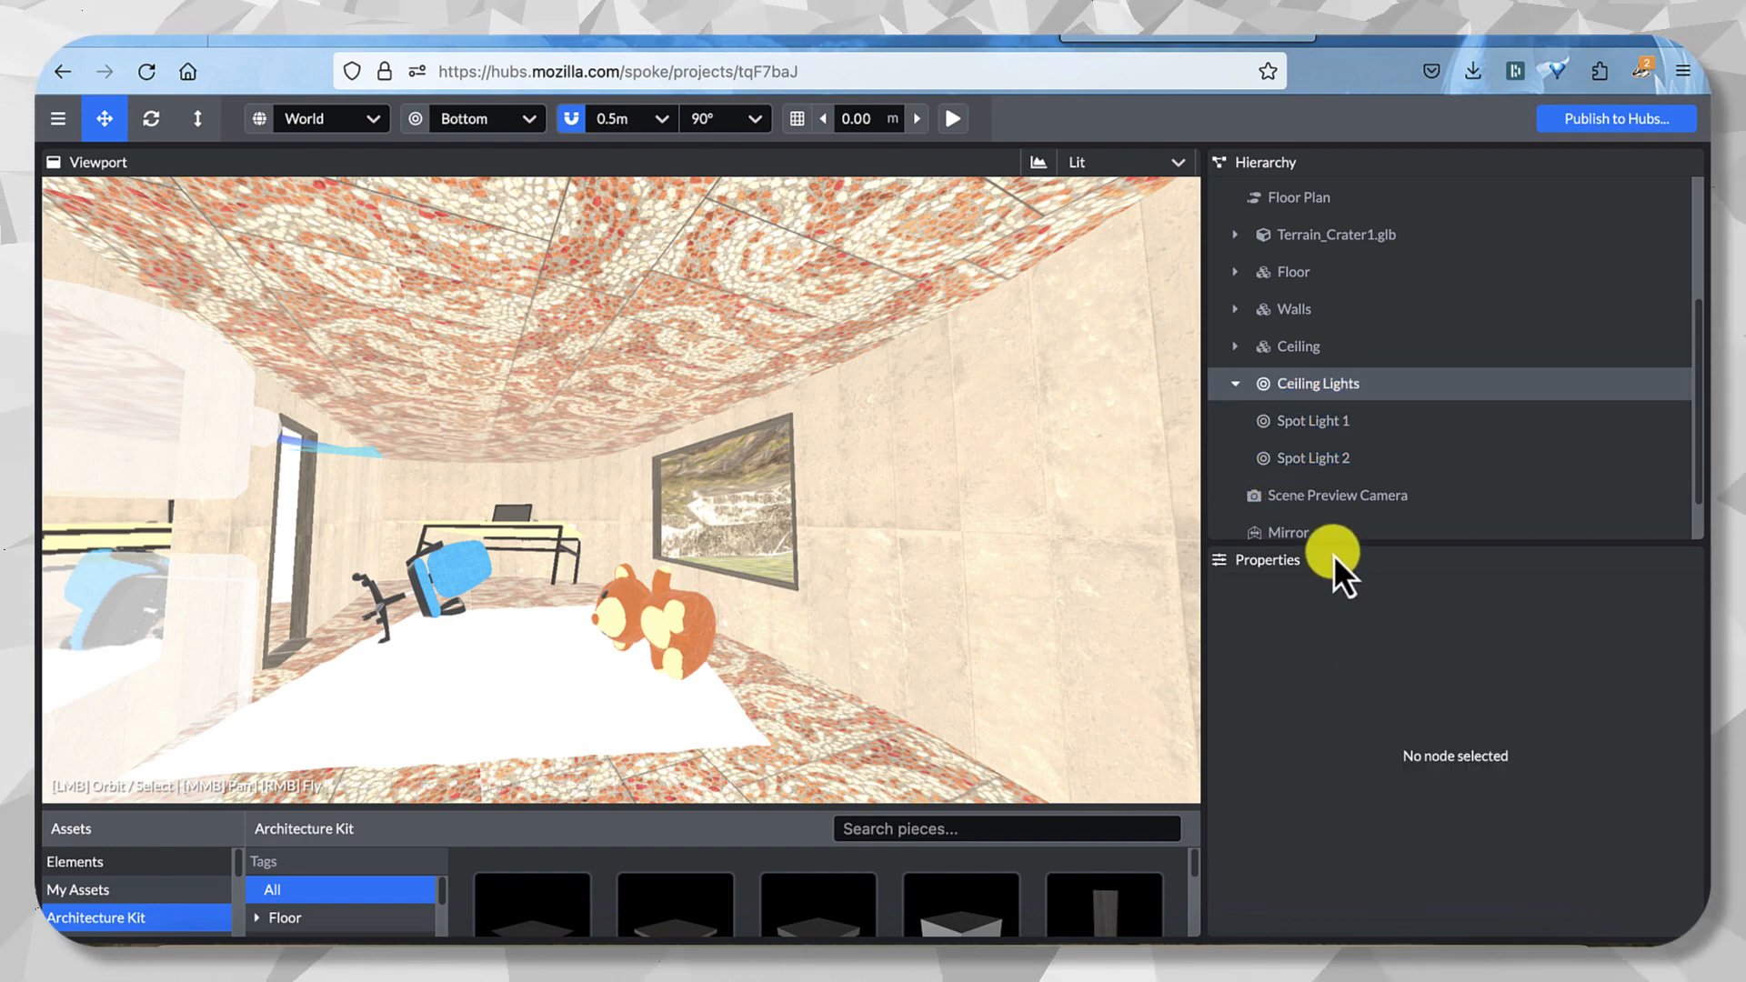
key(super+z)
key(super+z)
key(super+z)
key(super+z)
key(super+z)
key(super+z)
key(super+z)
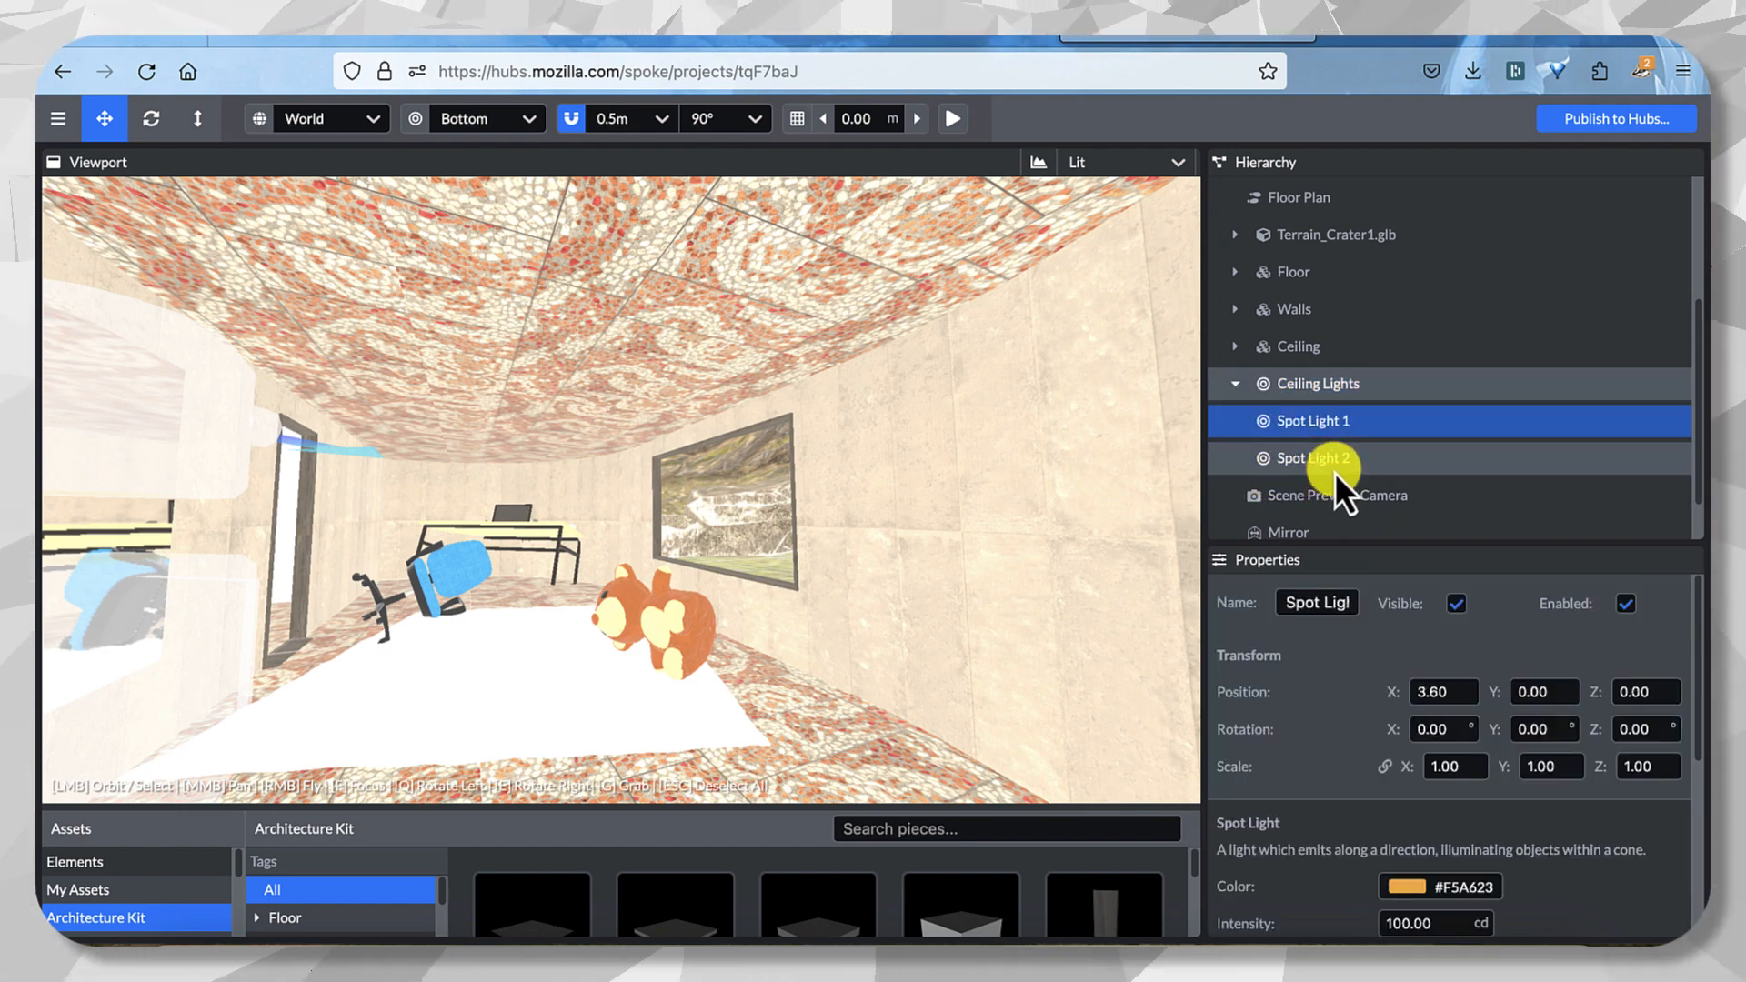
Check both spot lights, select Ceiling Lights and set its Y position to 0.
click(1329, 459)
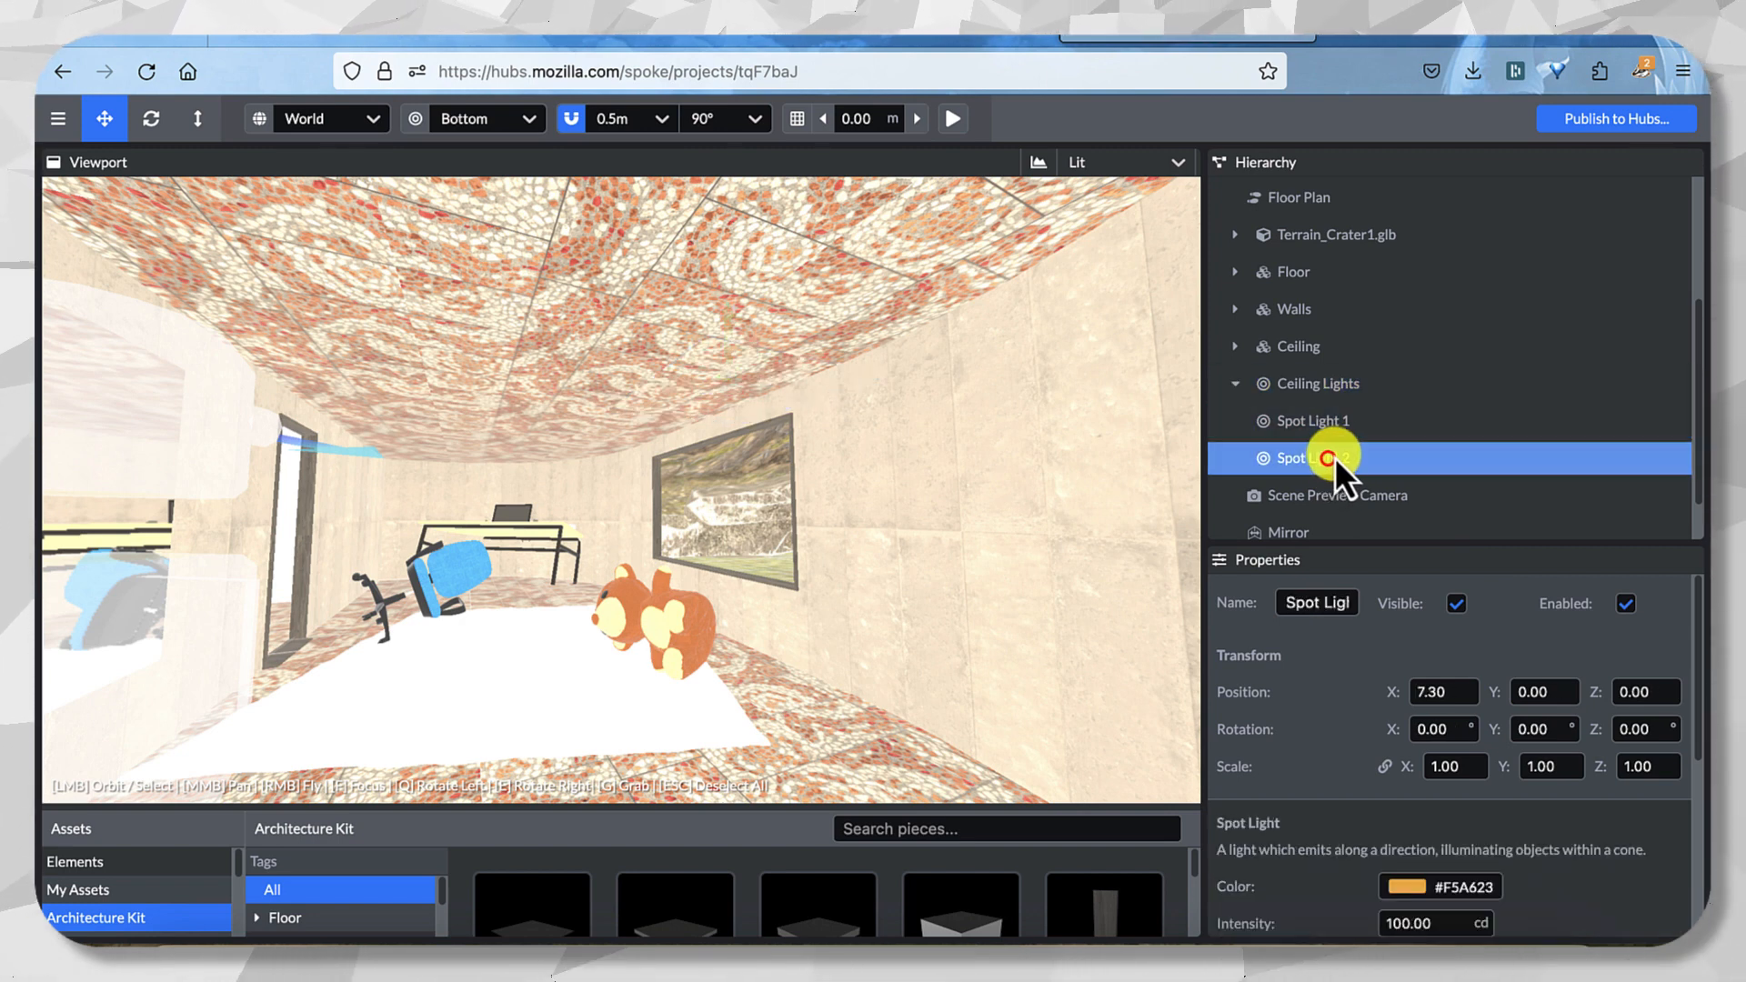
click(1355, 424)
click(1351, 375)
click(1431, 691)
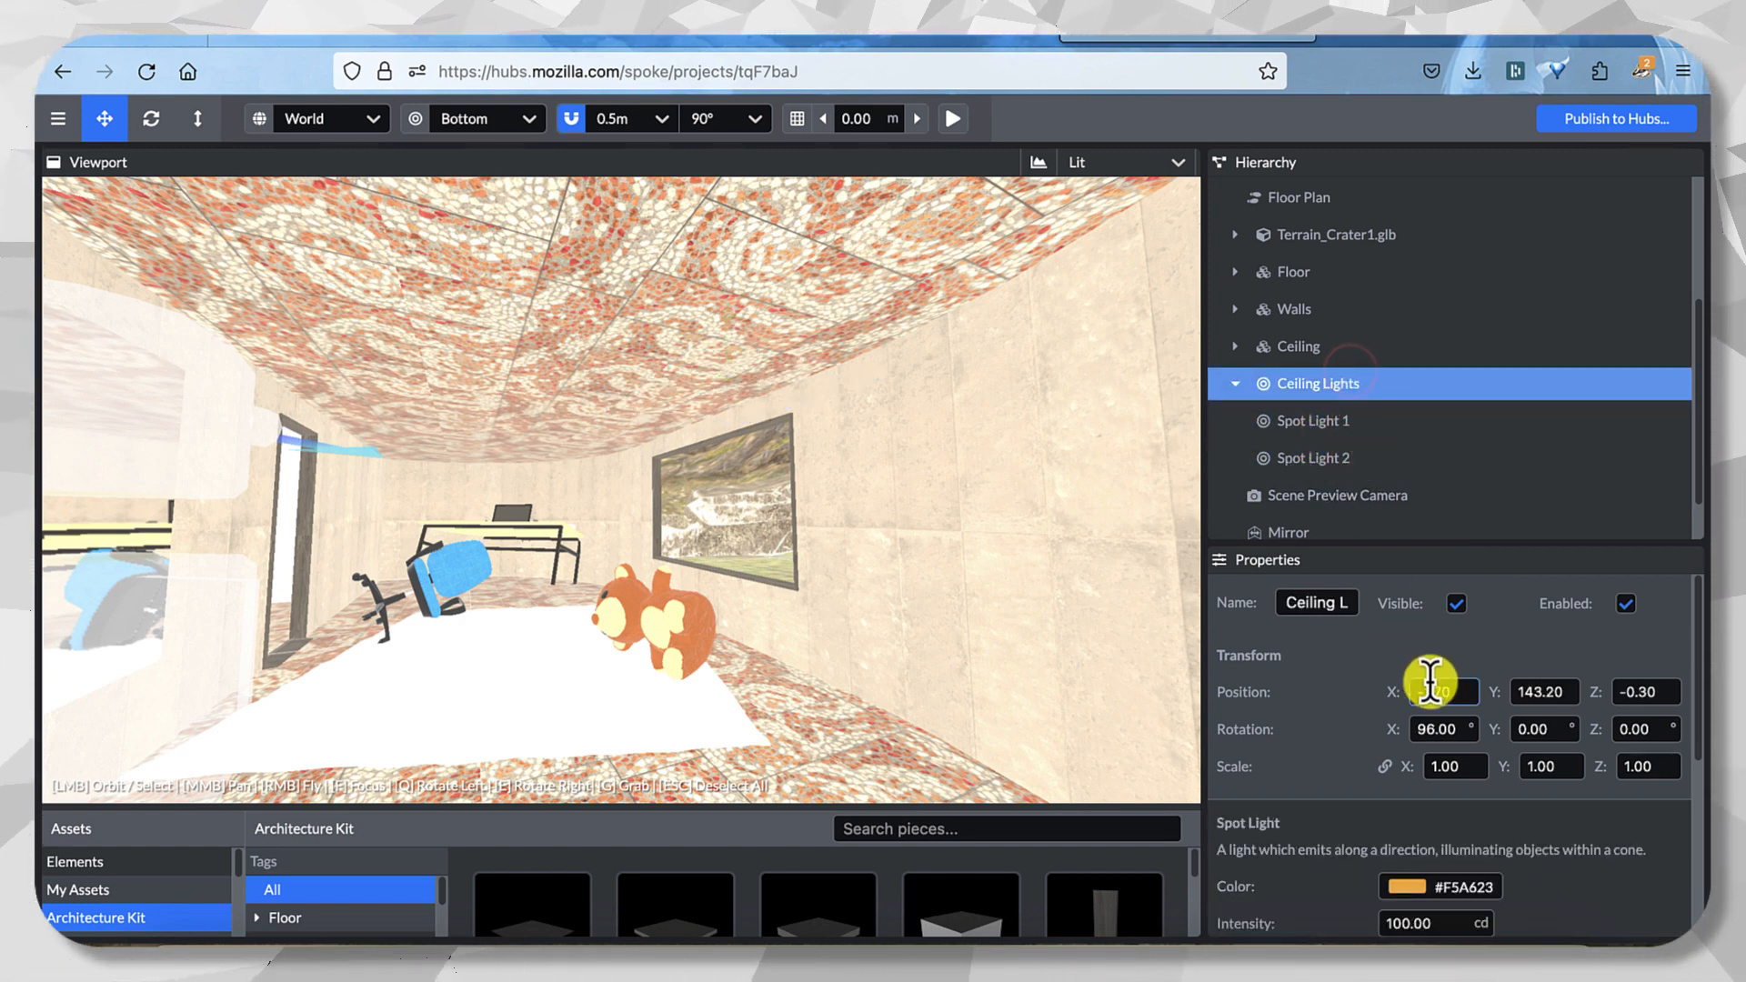
click(1518, 691)
text(0)
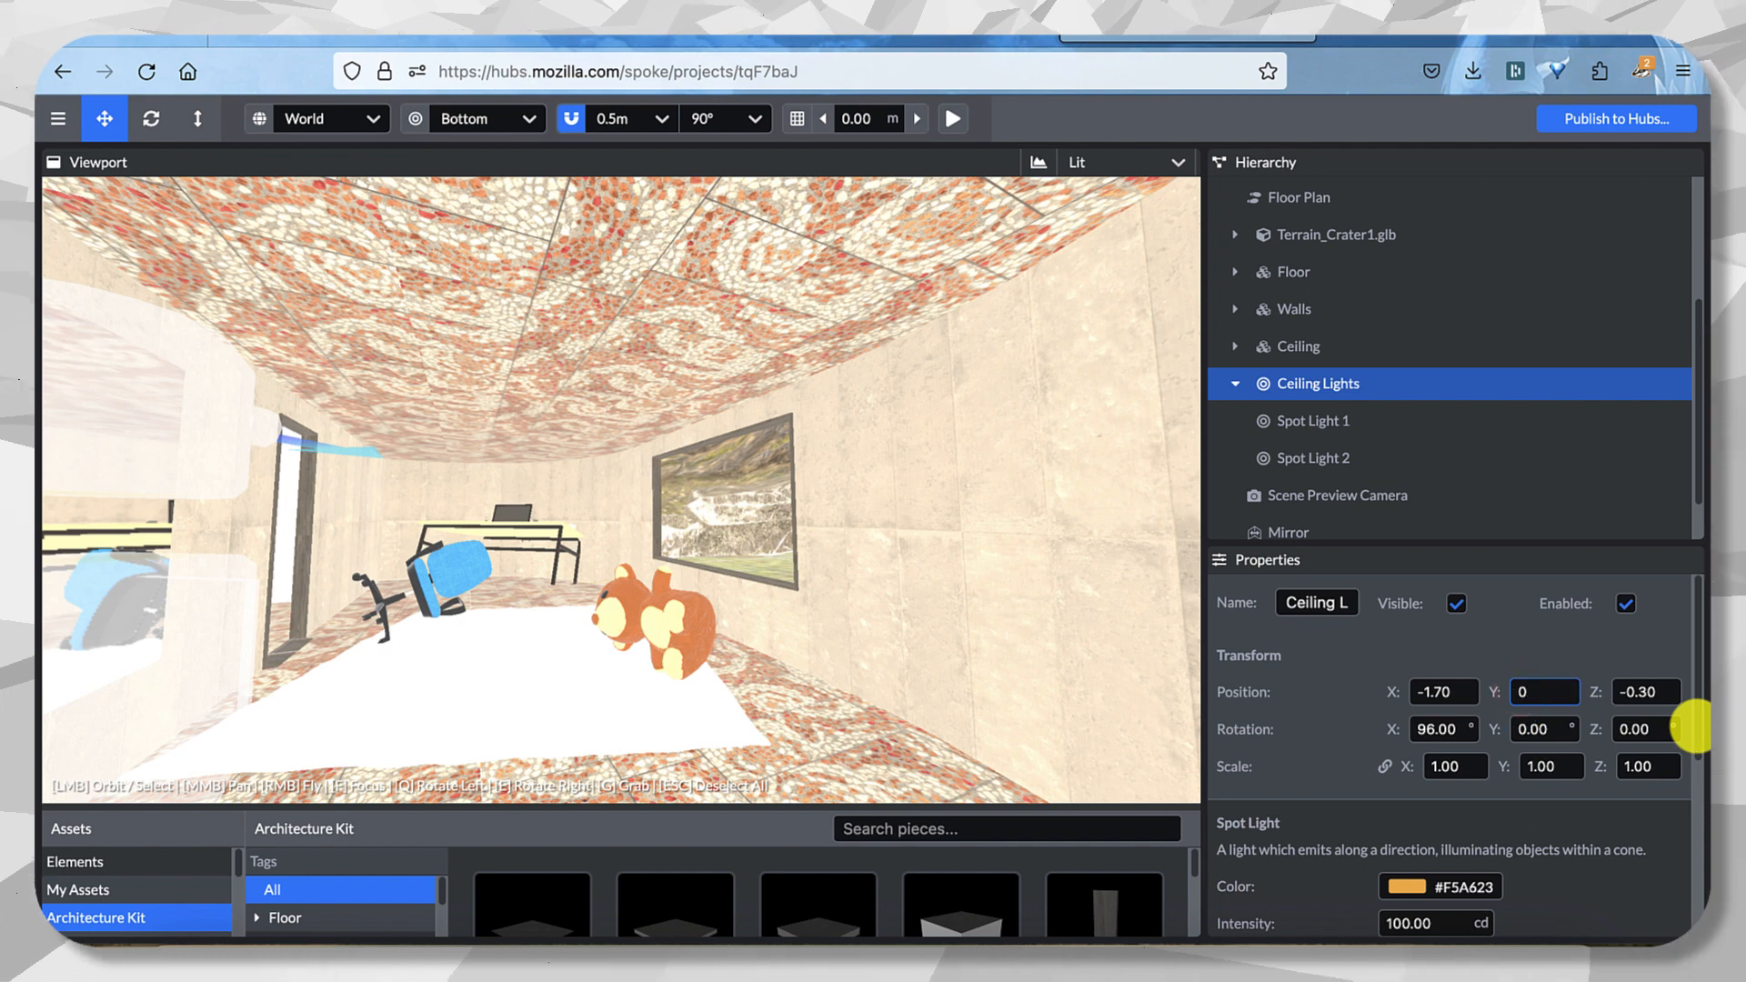
Select Spot Light 1 and adjust its position to Y -0.60 and Z -2.70.
click(1384, 453)
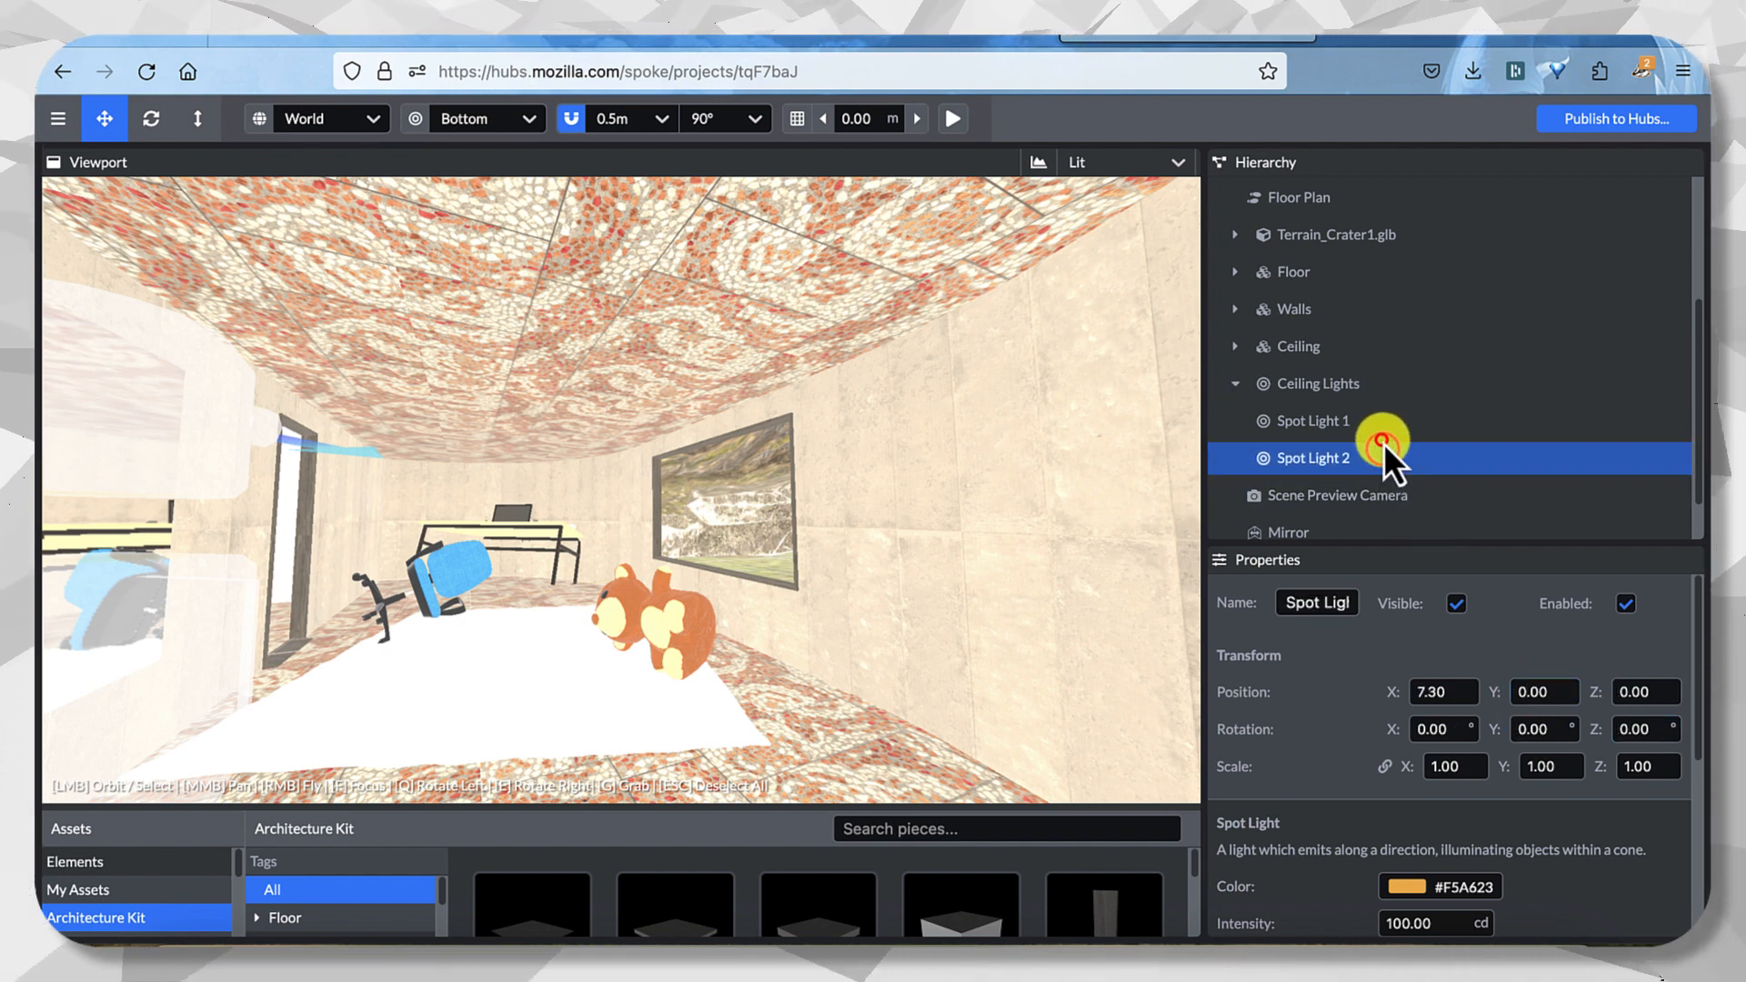
click(1379, 431)
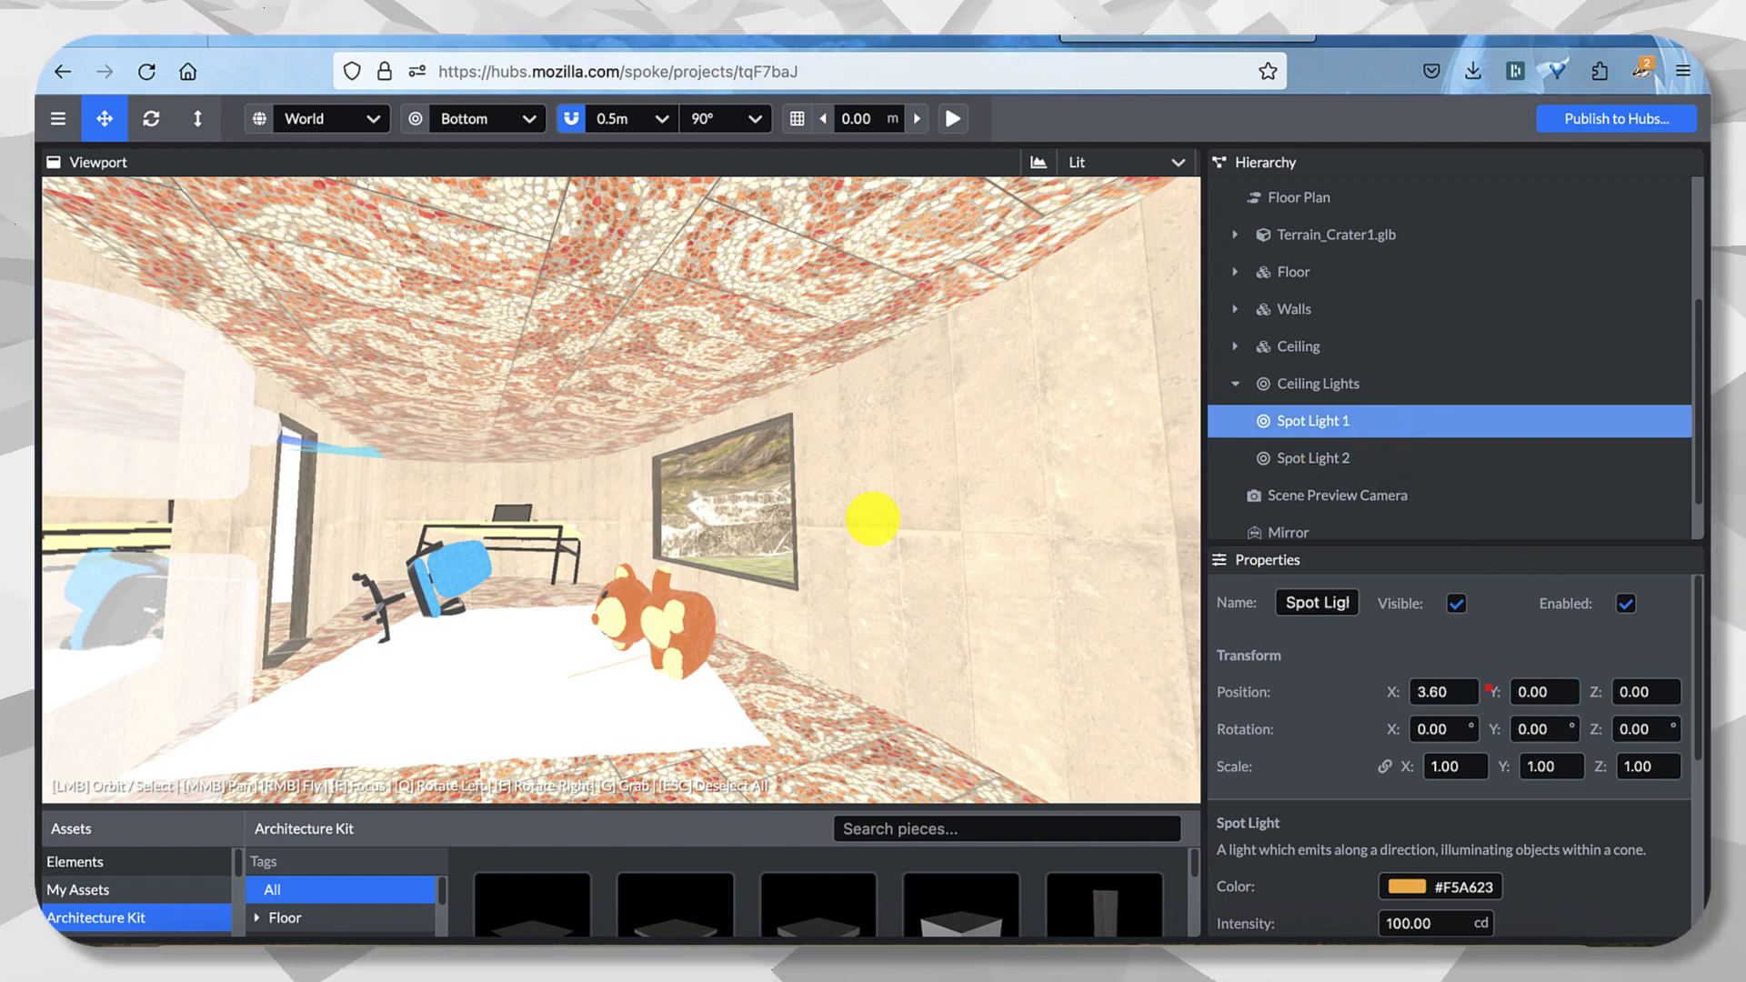
mouse_move(1489, 691)
mouse_down()
mouse_move(1548, 712)
mouse_move(1455, 710)
mouse_move(1495, 705)
mouse_up()
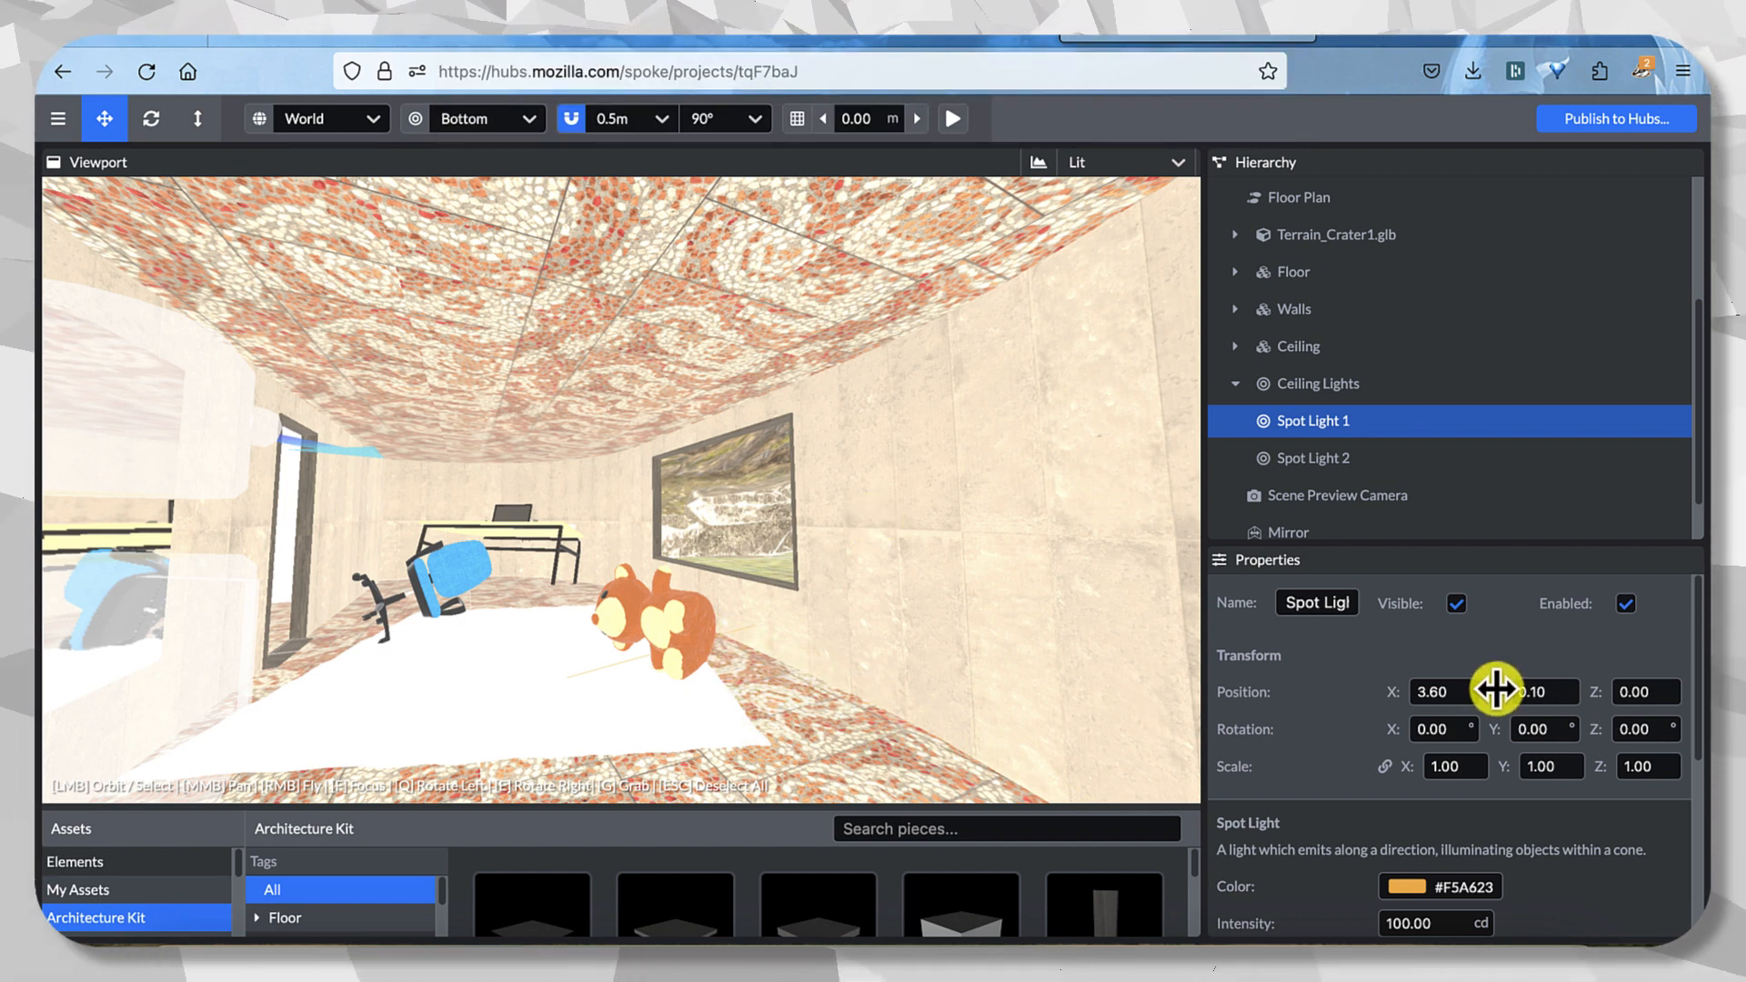
drag(1612, 709, 1496, 693)
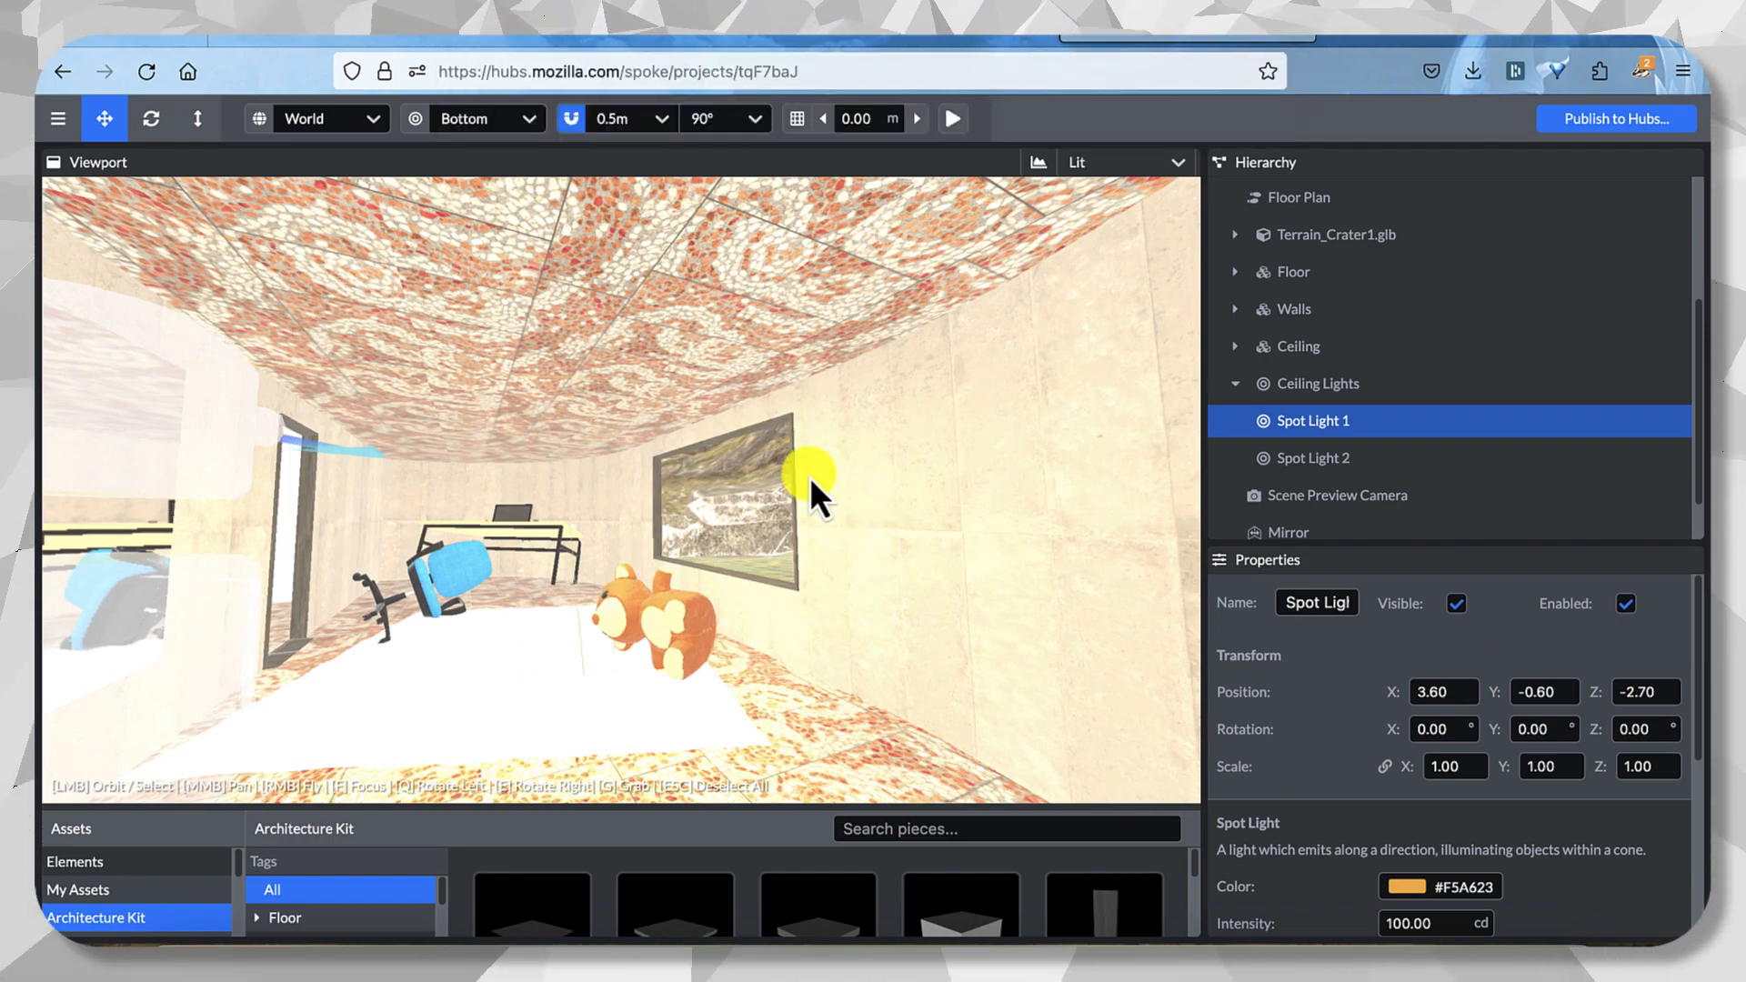
View the room from outside and adjust Spot Light 1's position to X 4.50, Y -0.80 and Z -2.00.
drag(809, 477, 620, 458)
scroll(621, 458, down, 10)
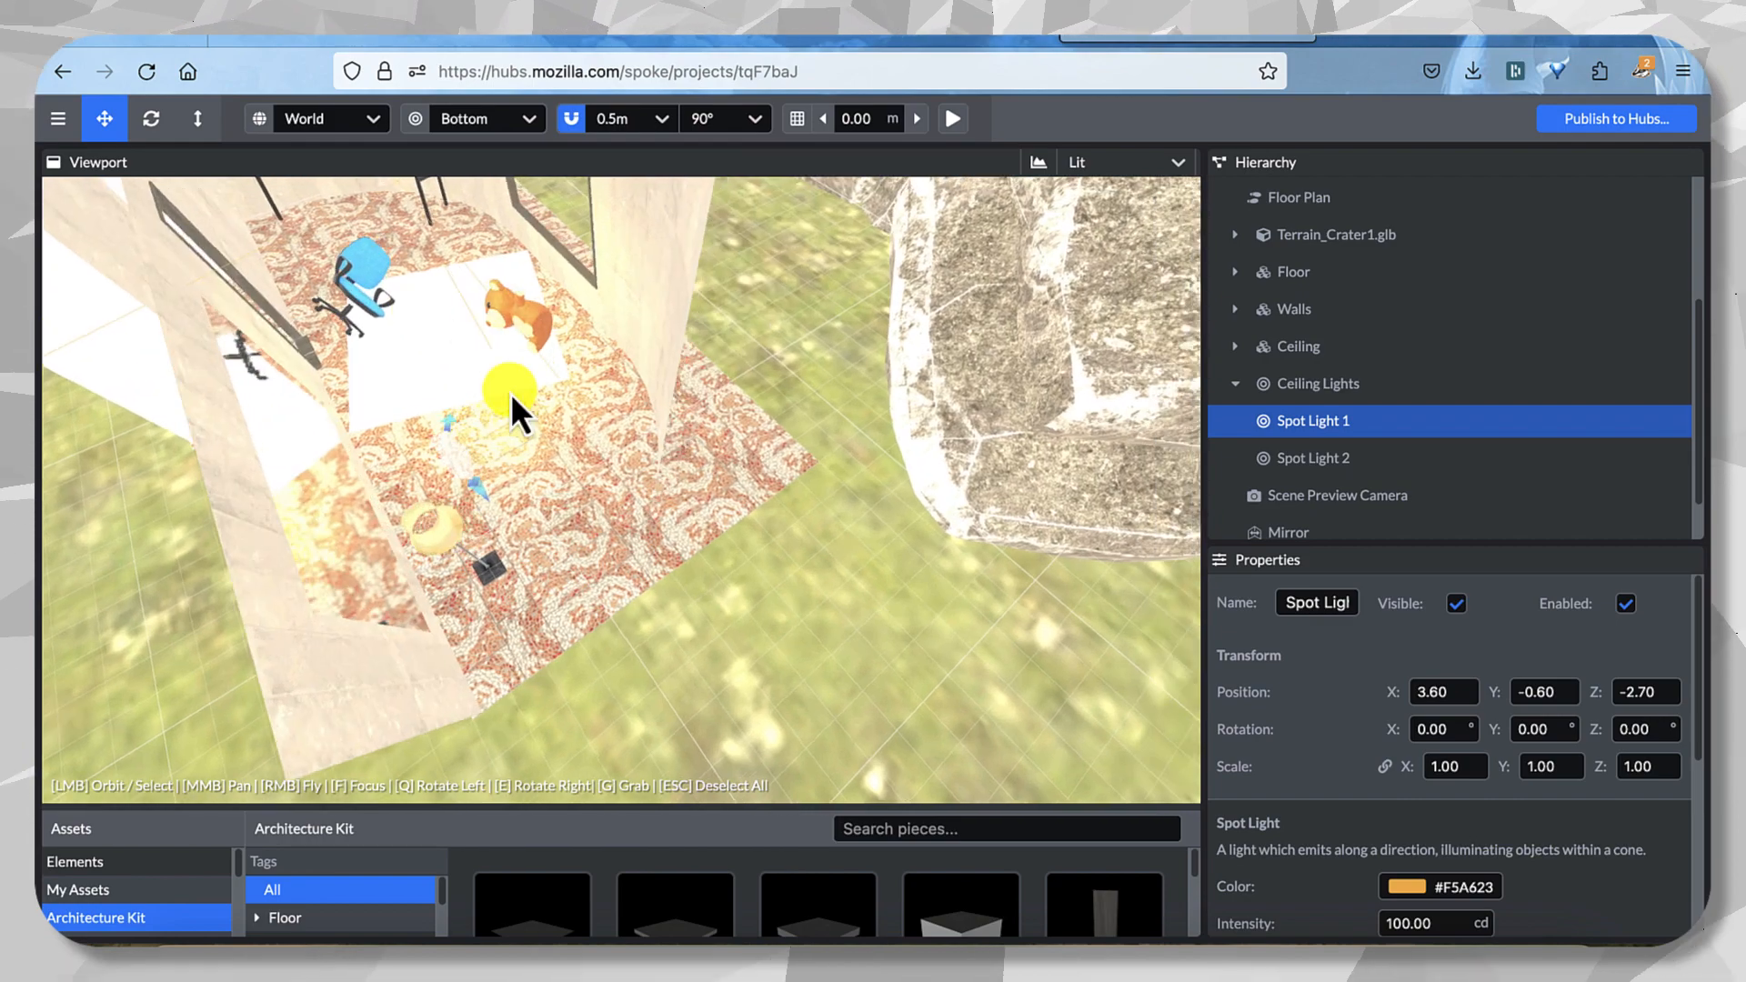
drag(510, 393, 437, 719)
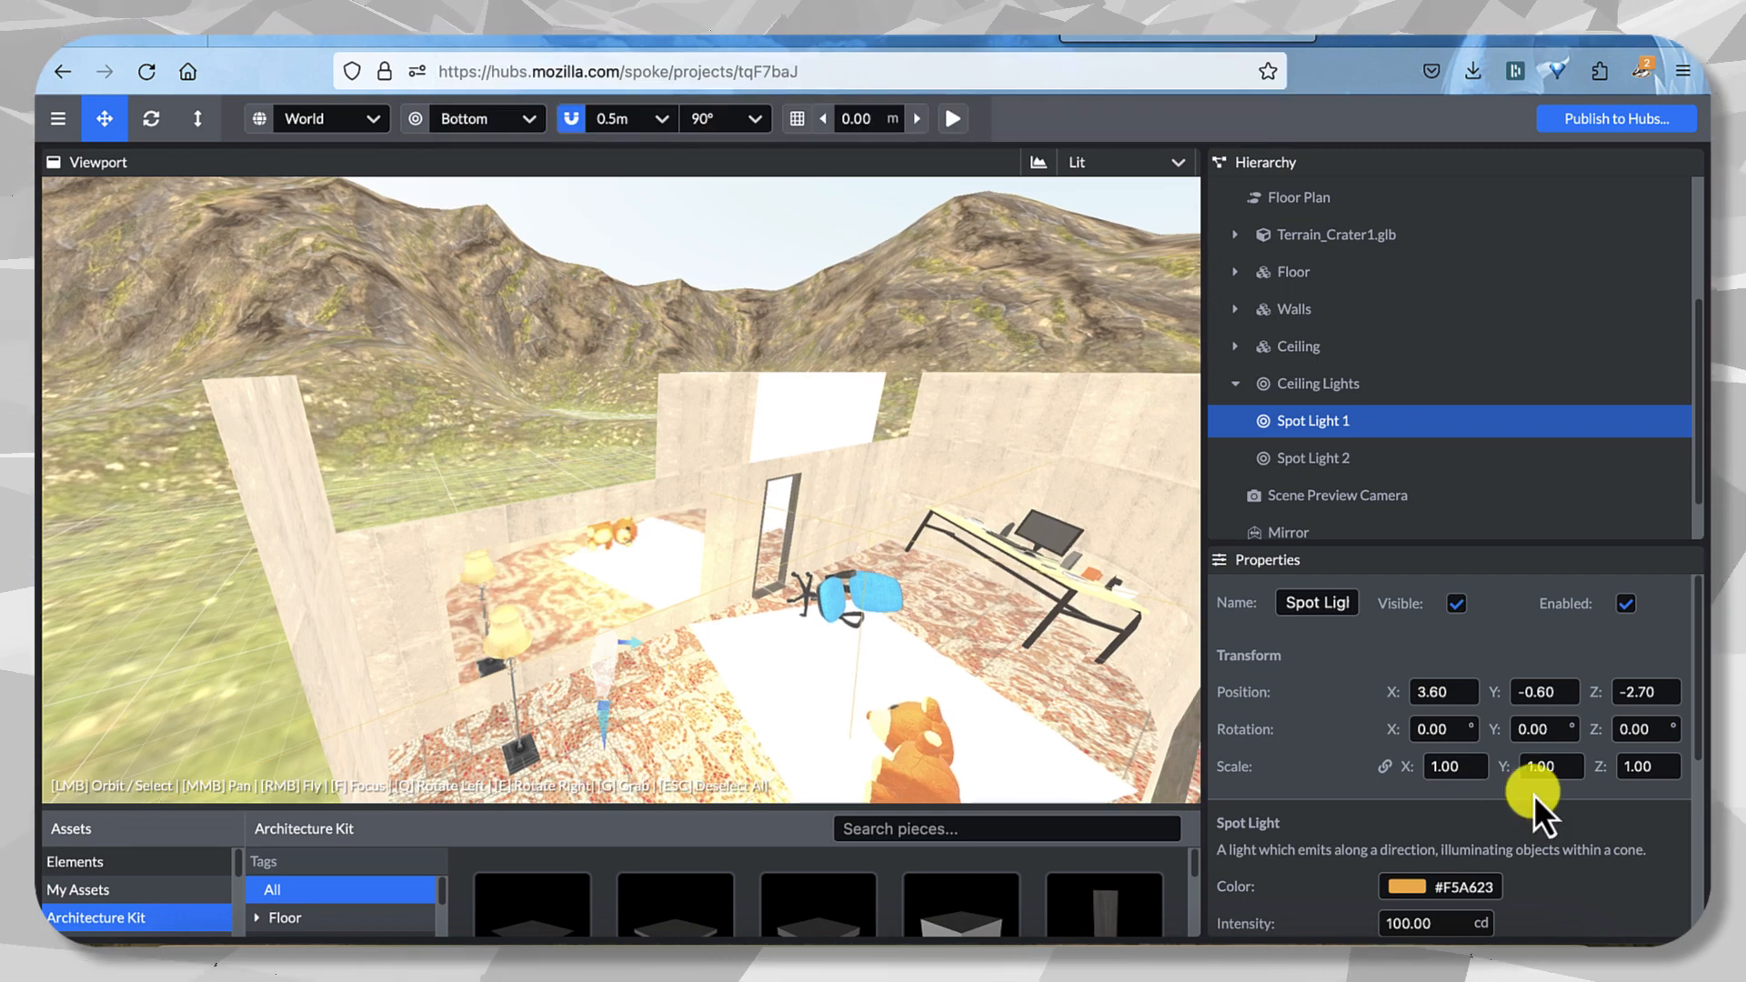
drag(1400, 697, 1473, 712)
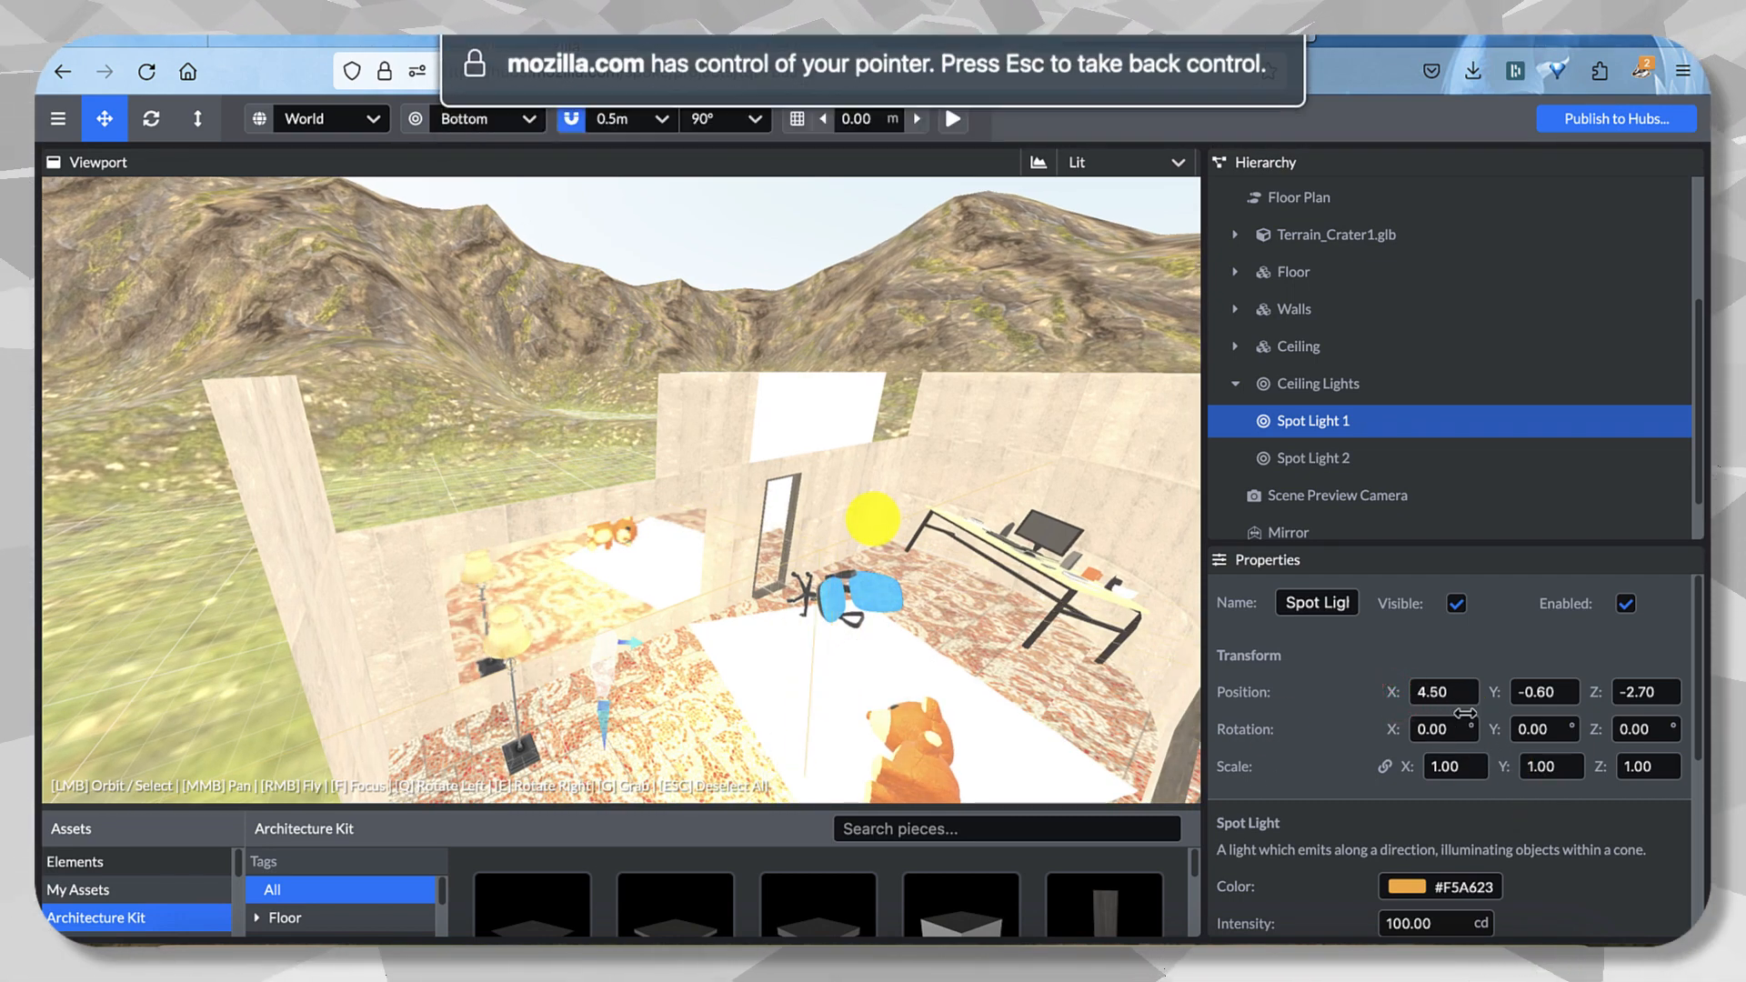
drag(1489, 694, 1521, 706)
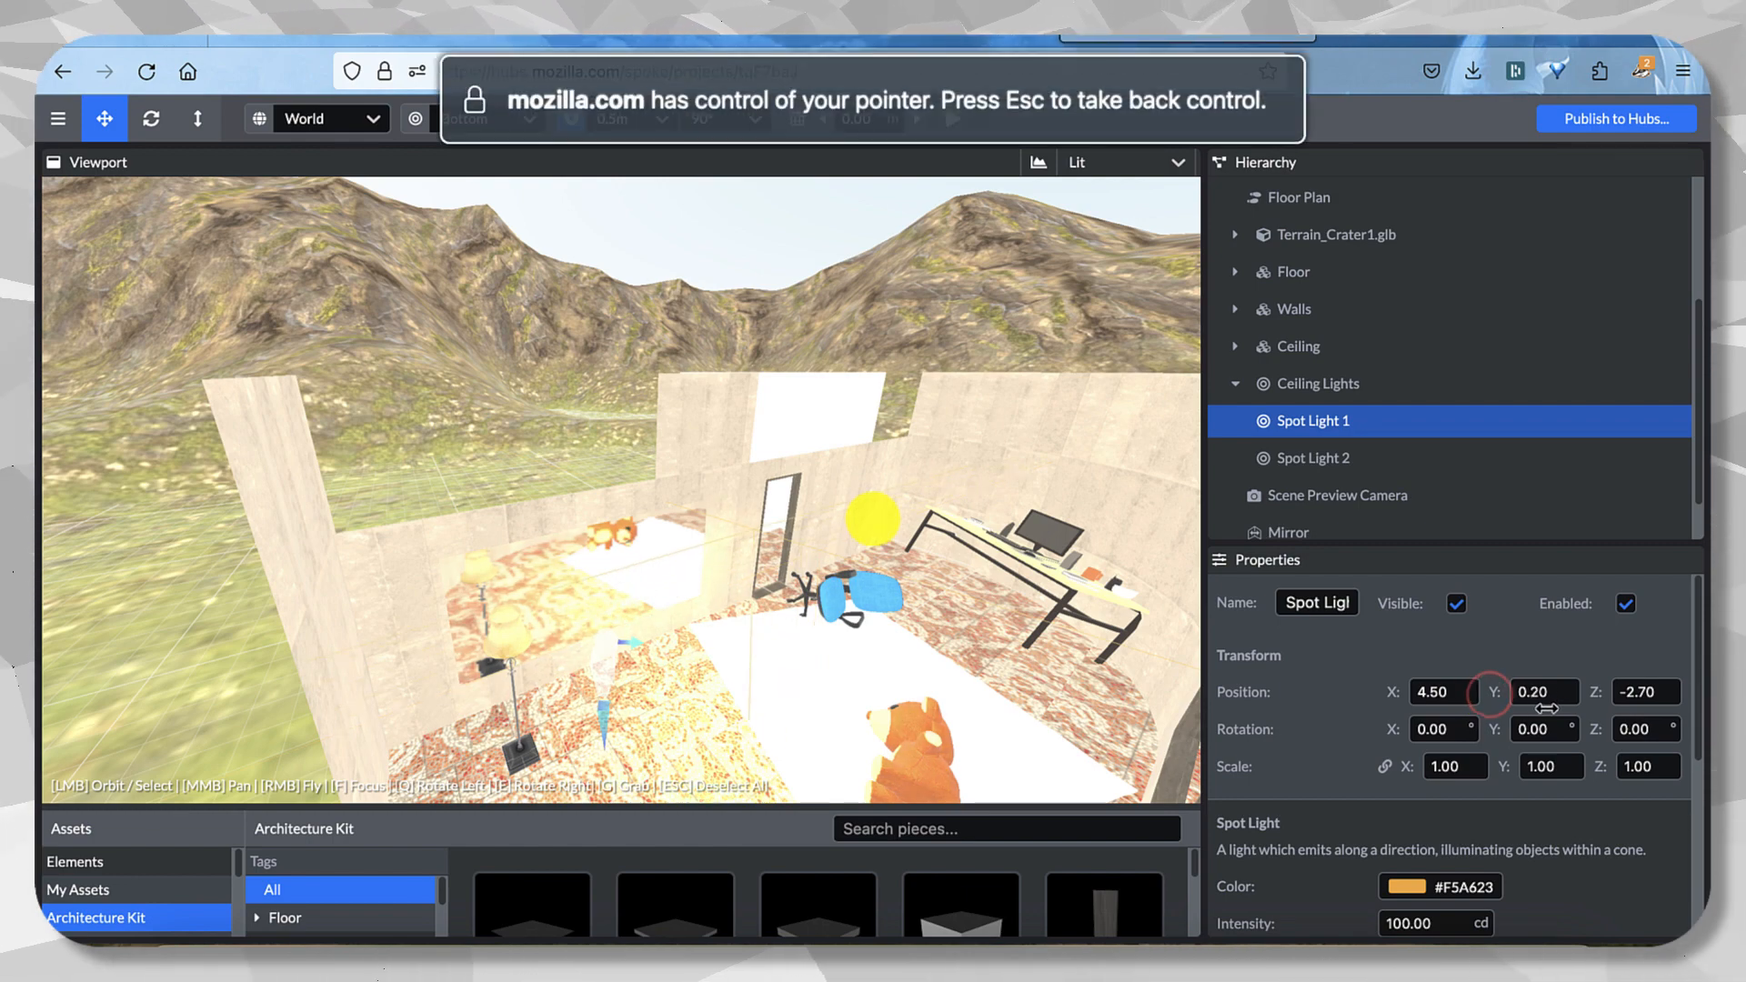
right_drag(1068, 679, 1184, 674)
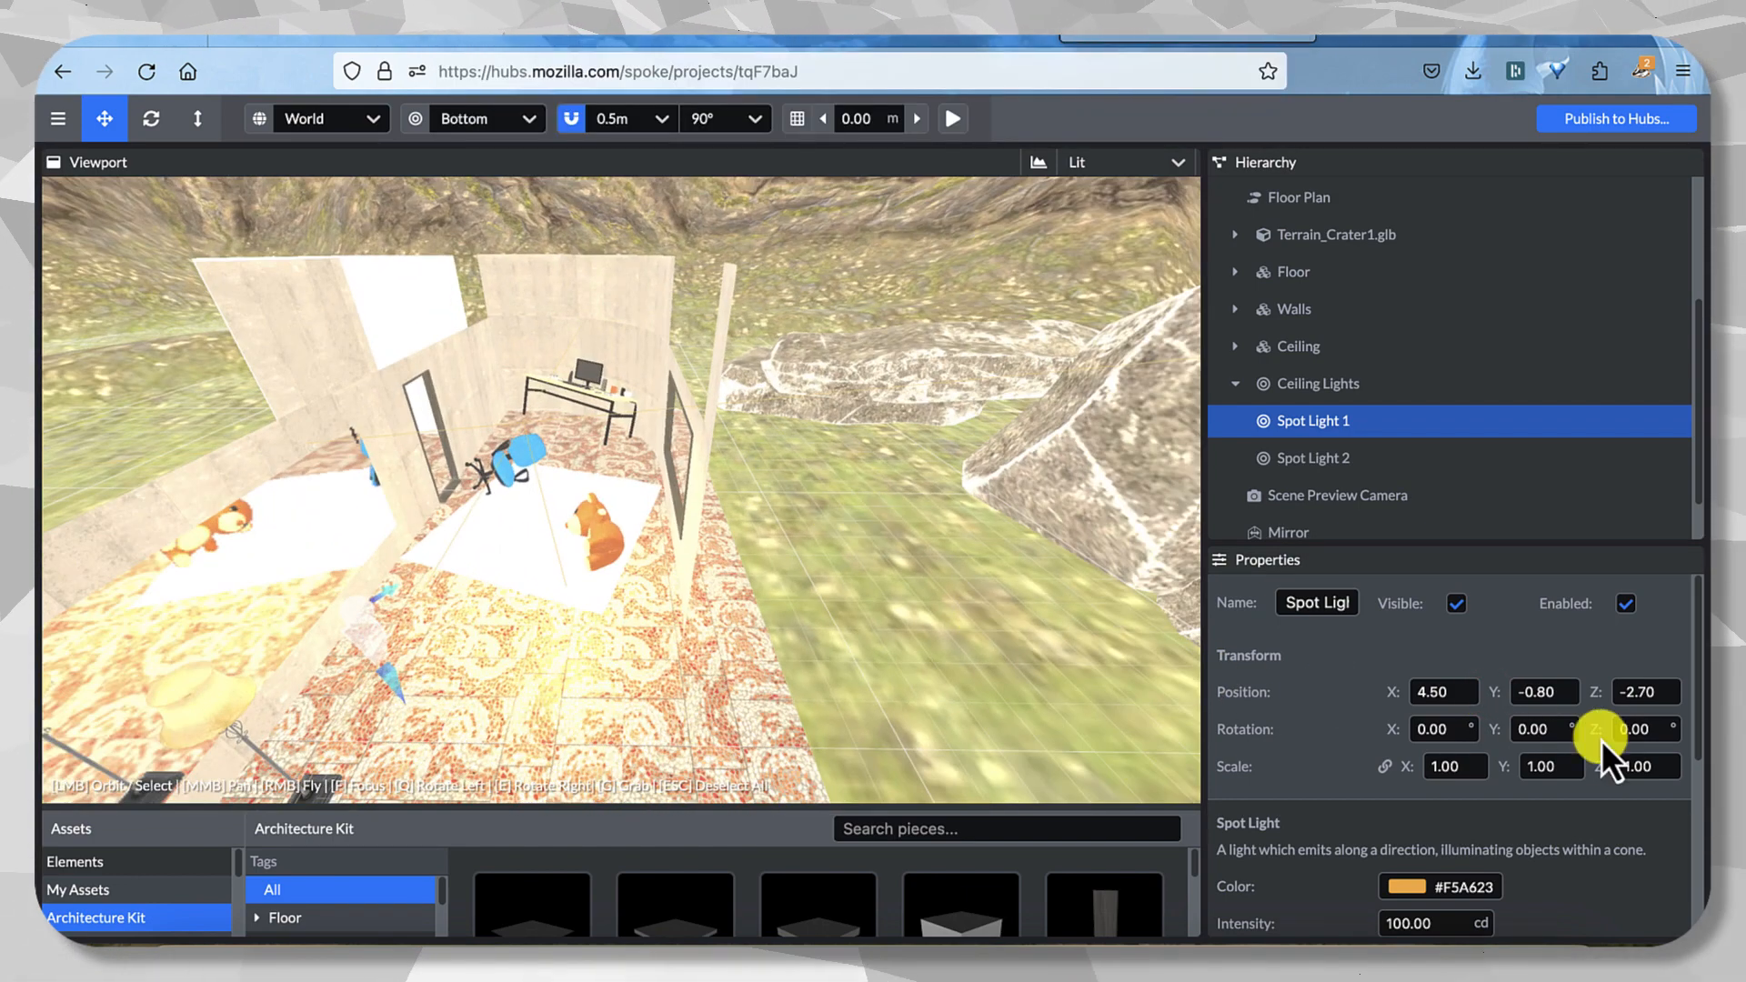
mouse_move(1598, 695)
mouse_down()
mouse_move(1637, 714)
mouse_move(1601, 714)
mouse_move(1611, 689)
mouse_up()
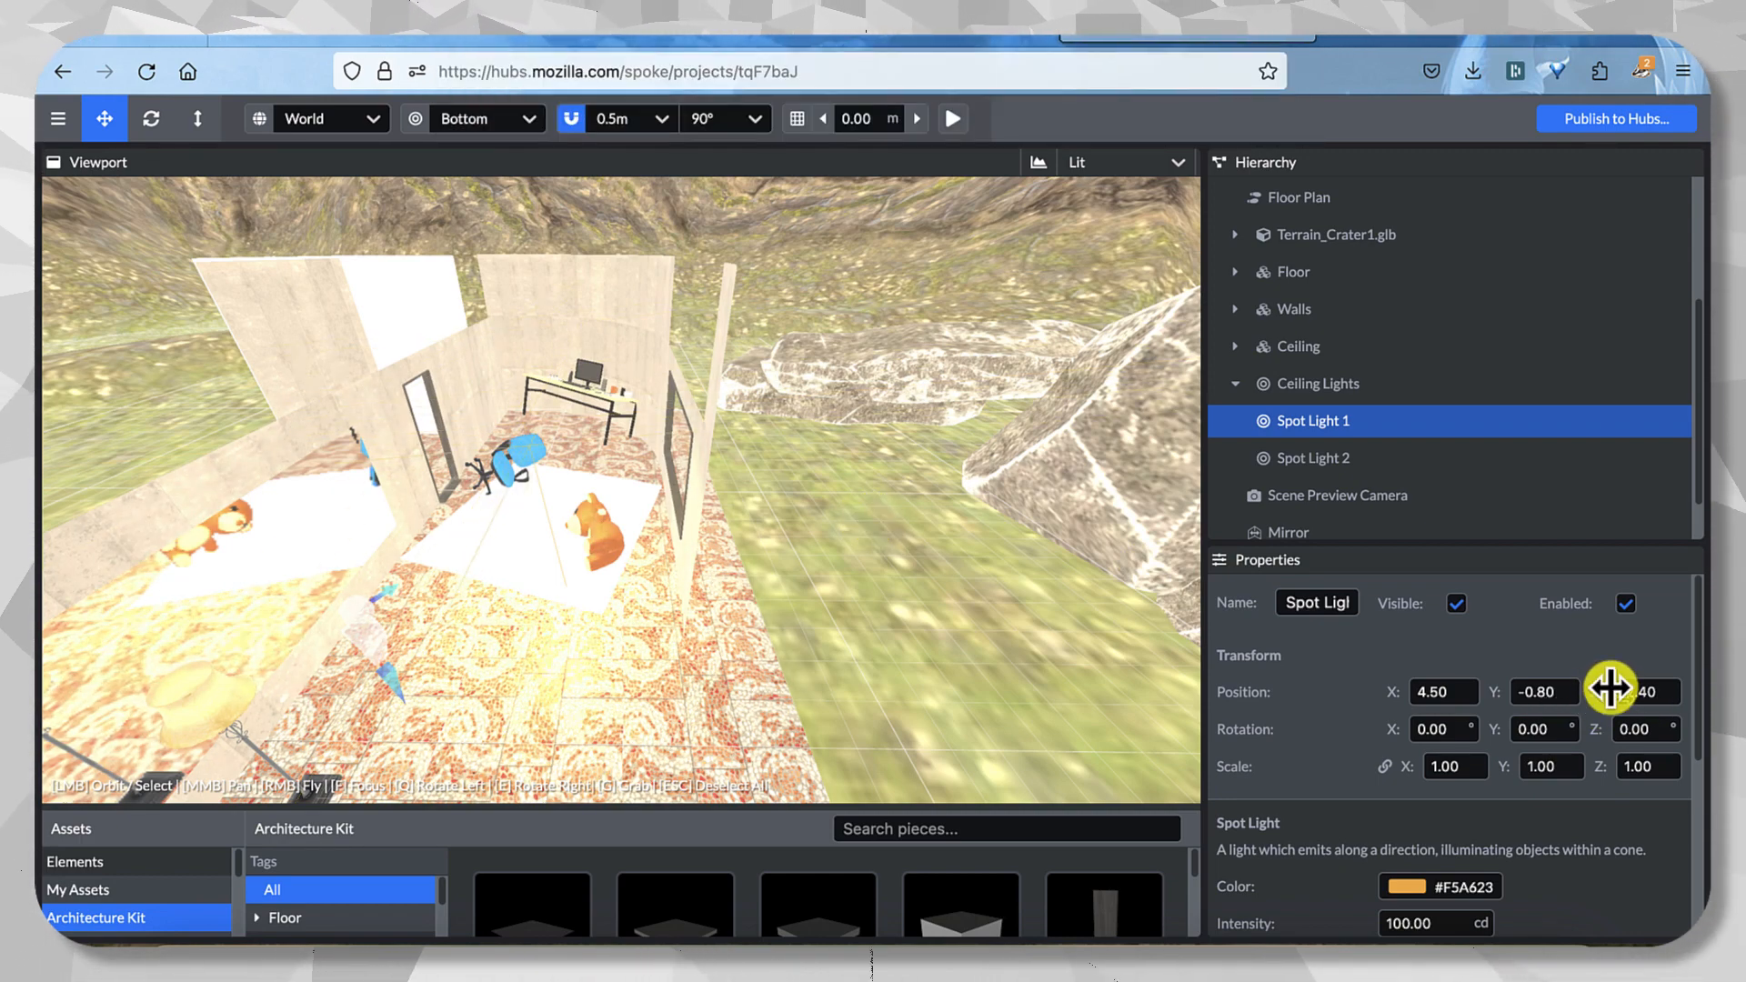
text(-)
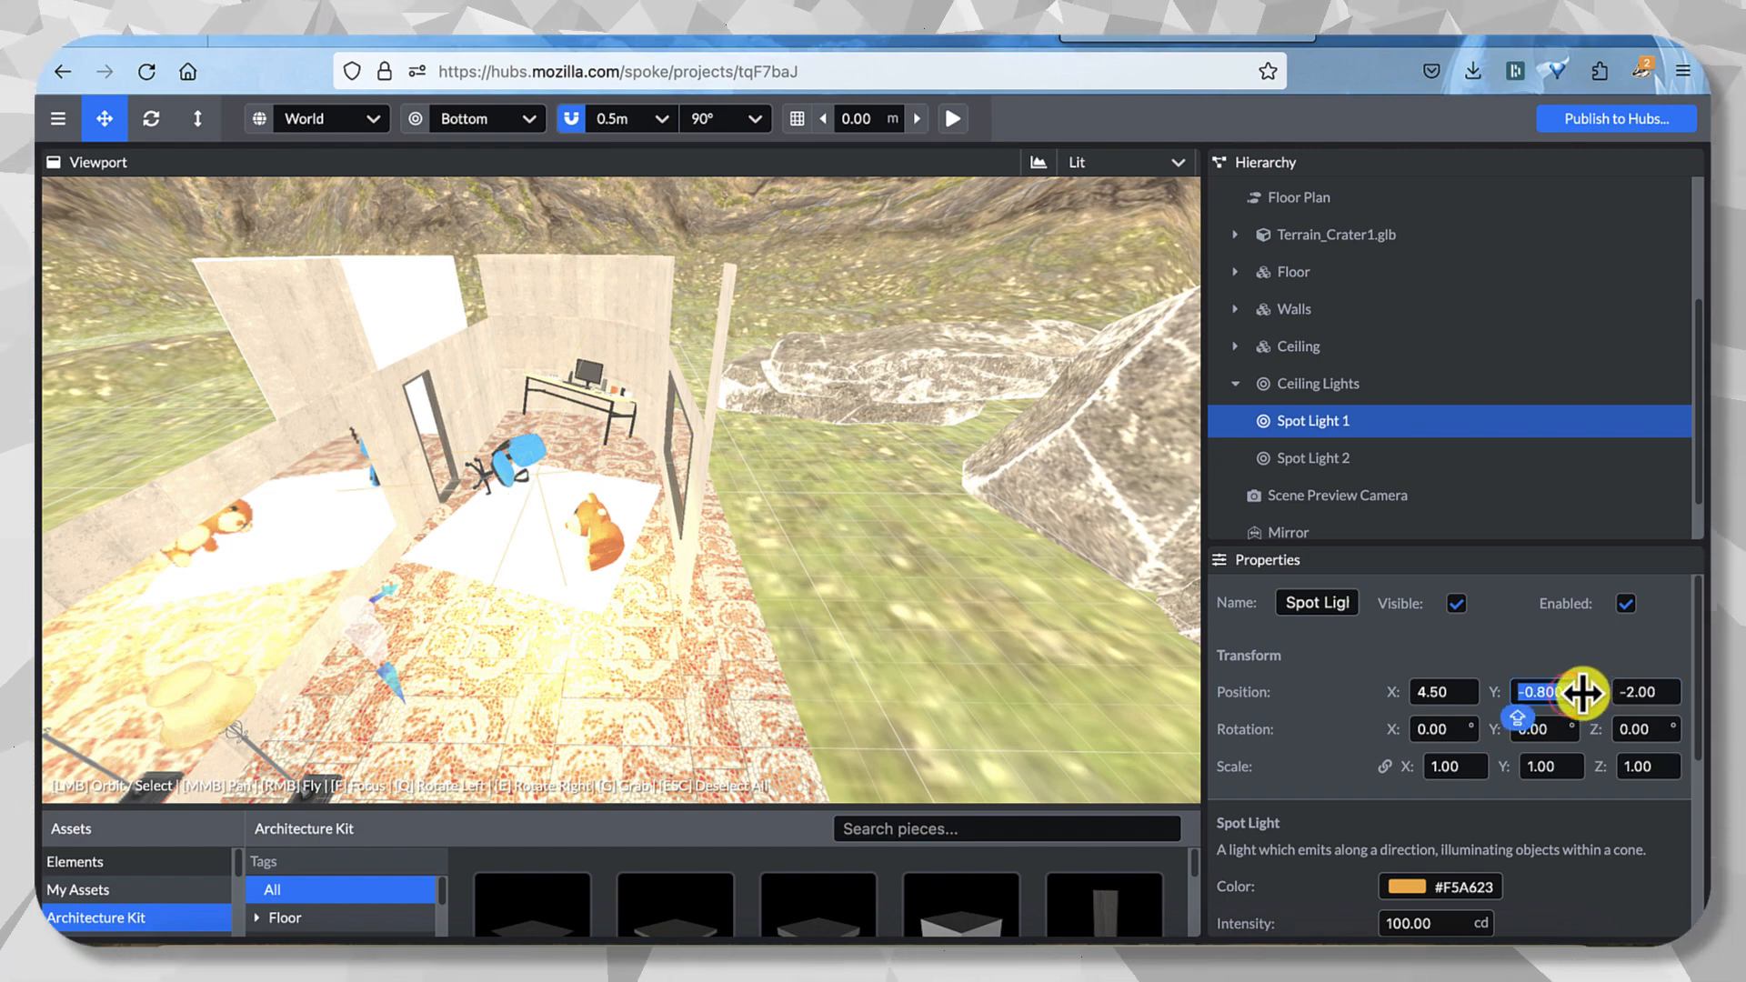
Set the Y position of Ceiling Lights to -8 and its Z position to a large negative value, and check both spot lights.
click(1363, 392)
click(1539, 693)
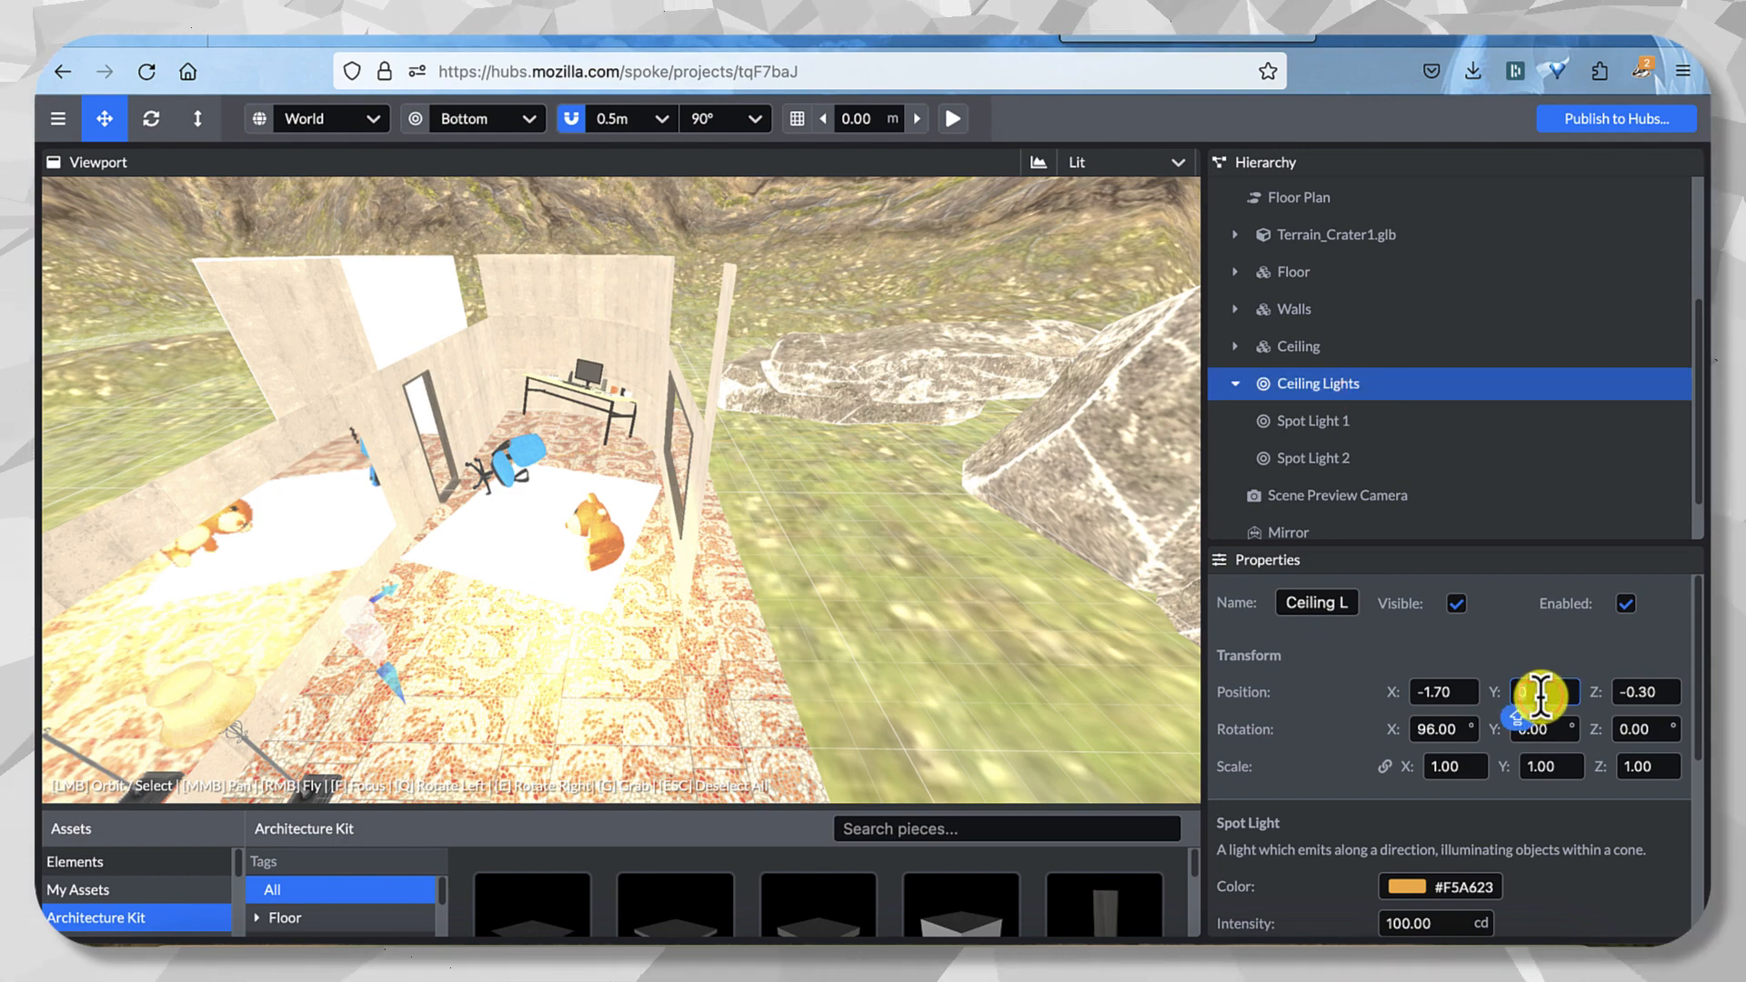
text(-08)
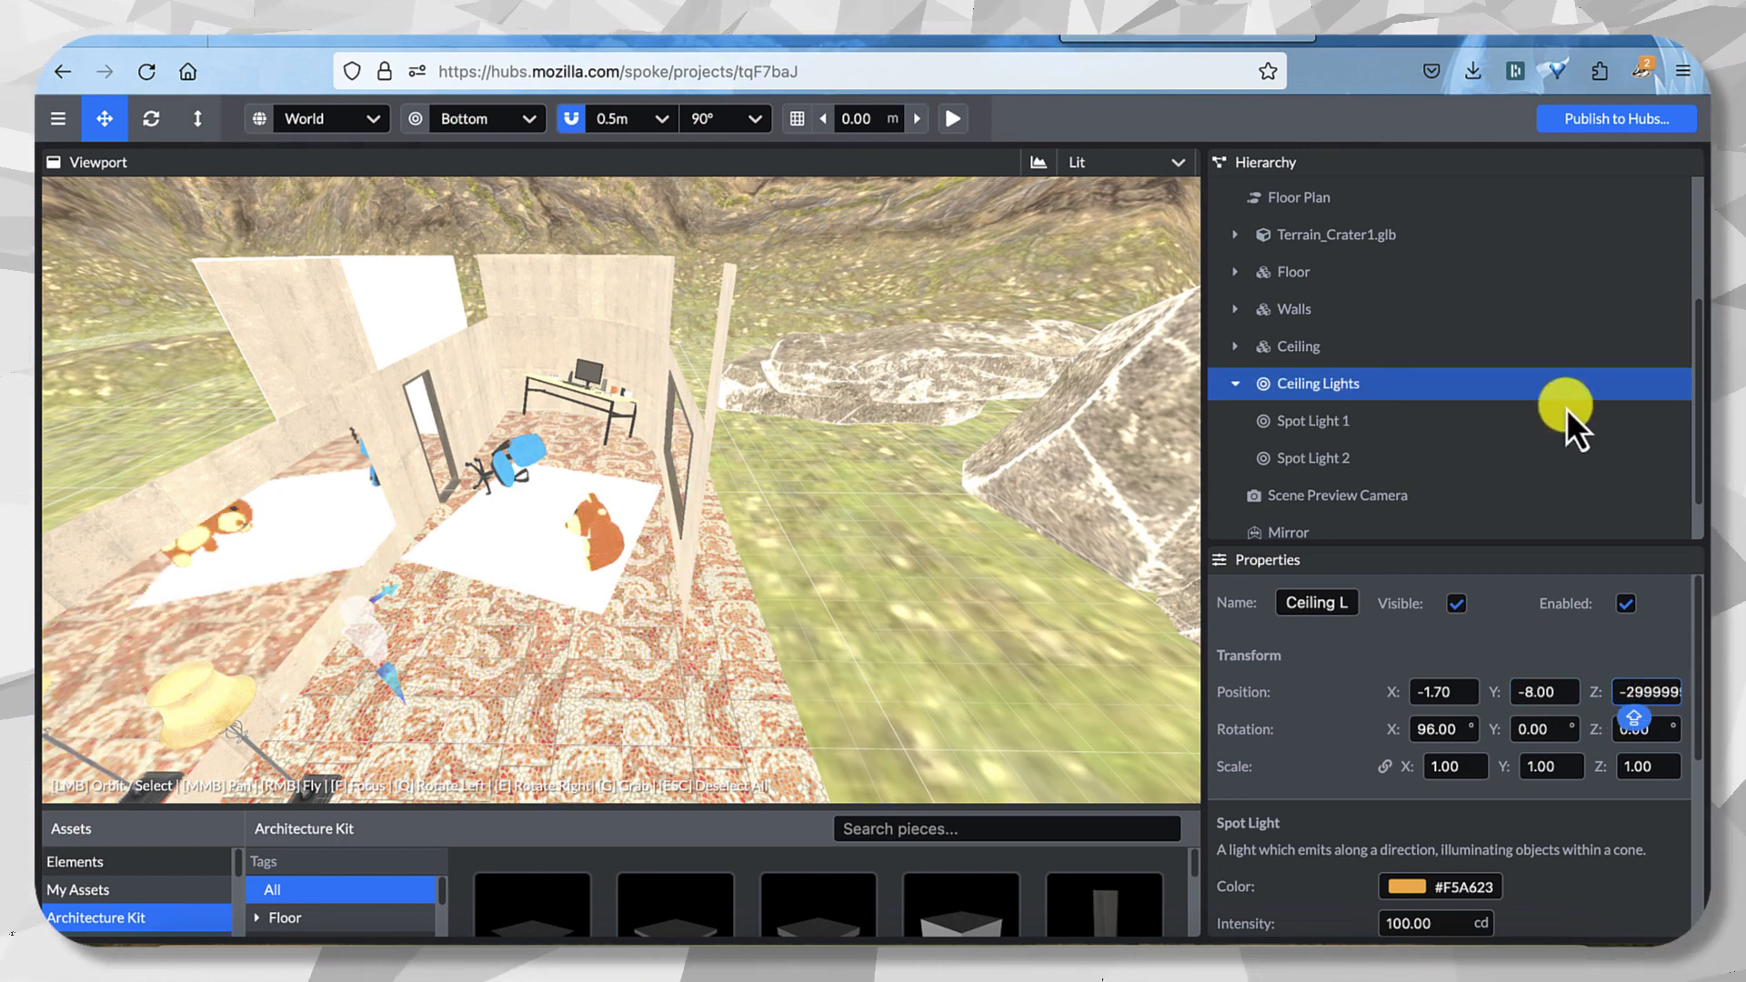
click(1425, 446)
click(1355, 421)
click(1345, 393)
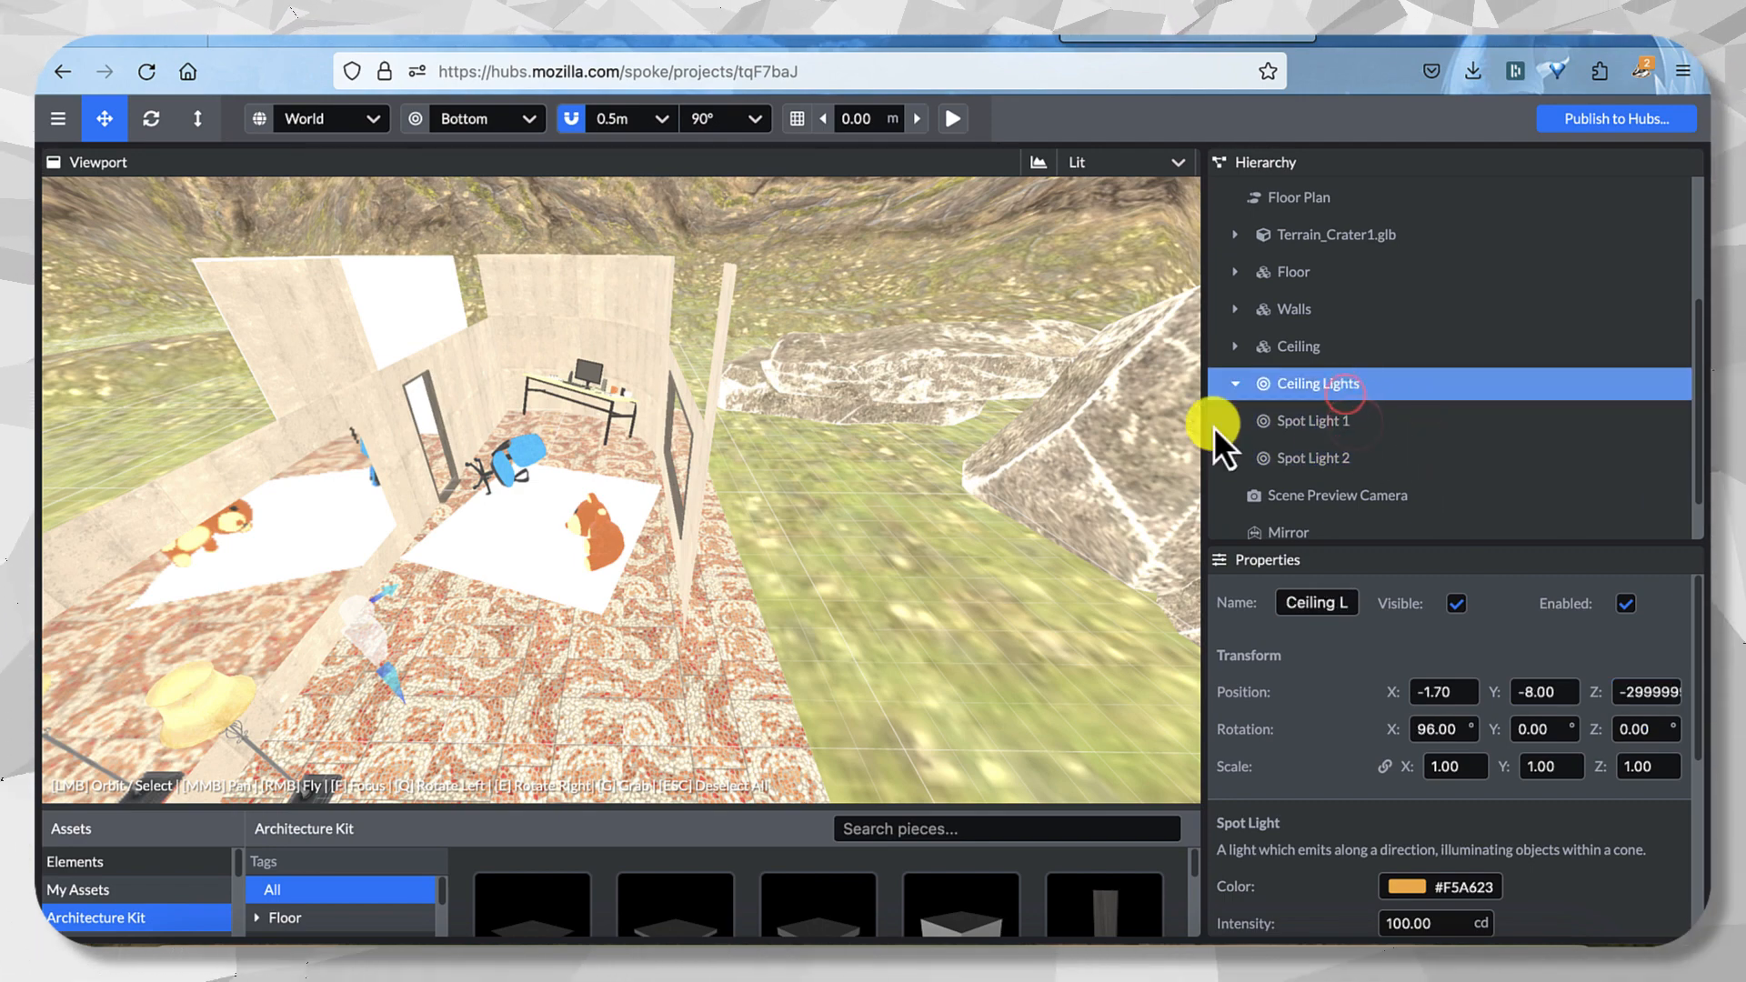
Disable the Terrain_Crater1.glb model and turn off its visibility.
drag(548, 511, 889, 515)
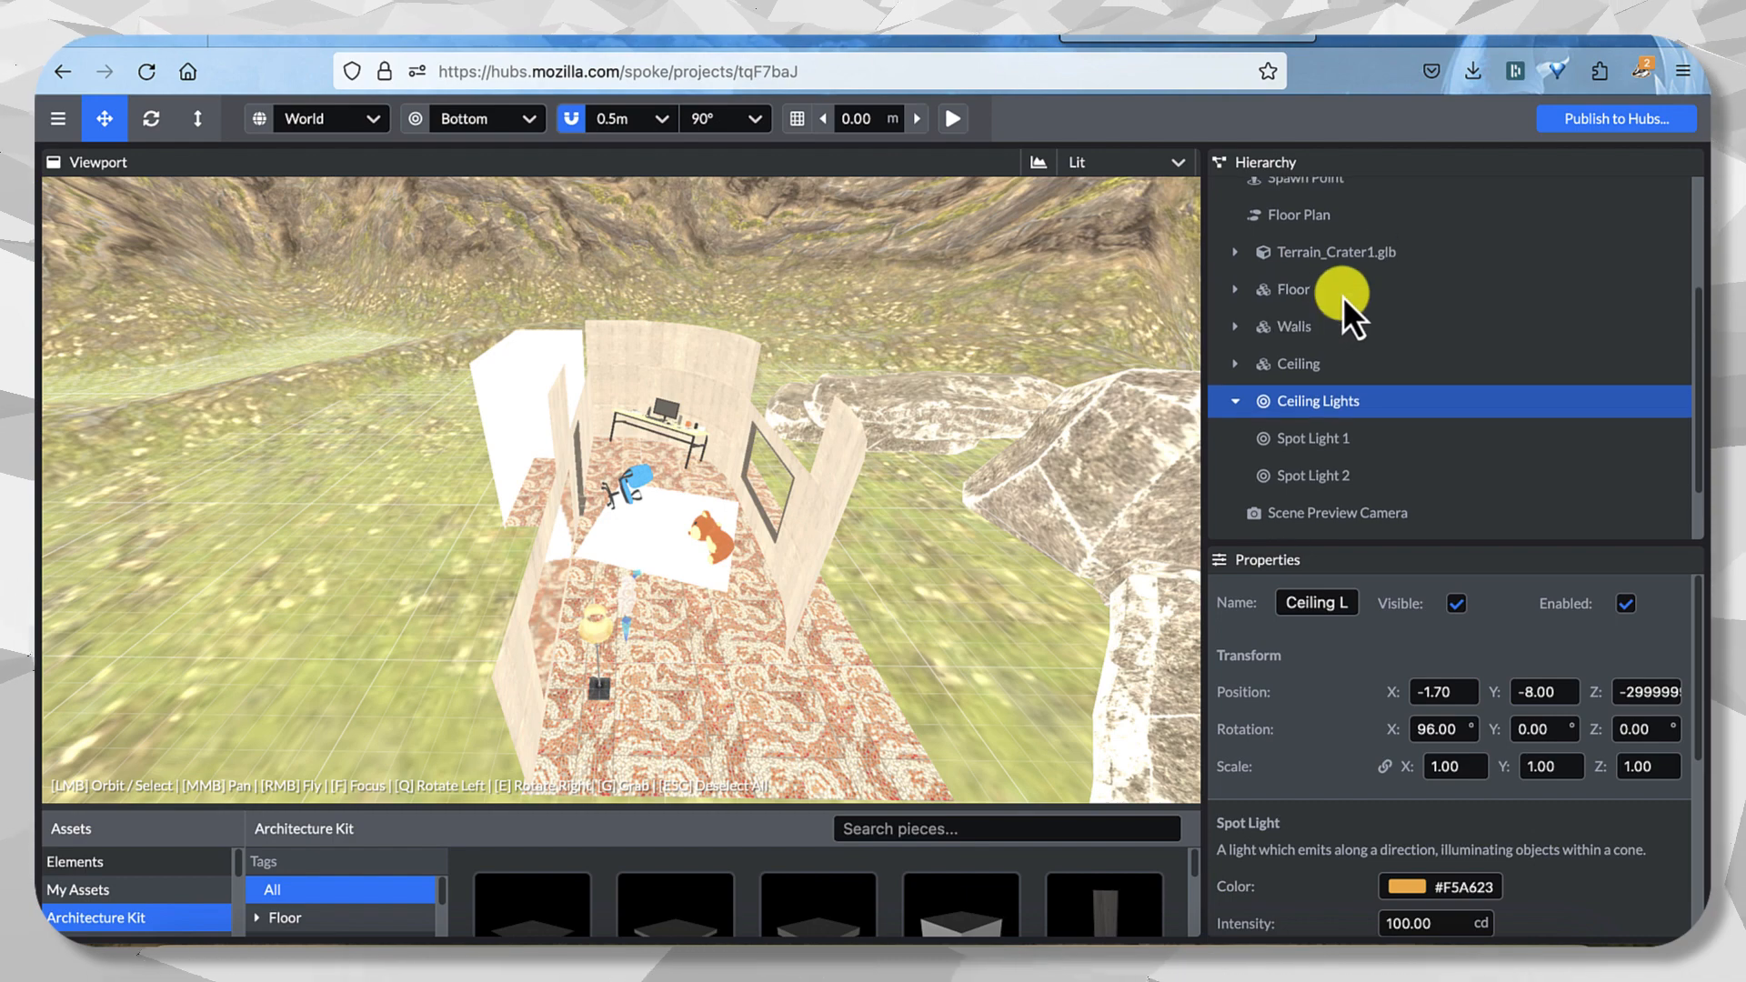
scroll(1342, 297, up, 3)
click(1315, 264)
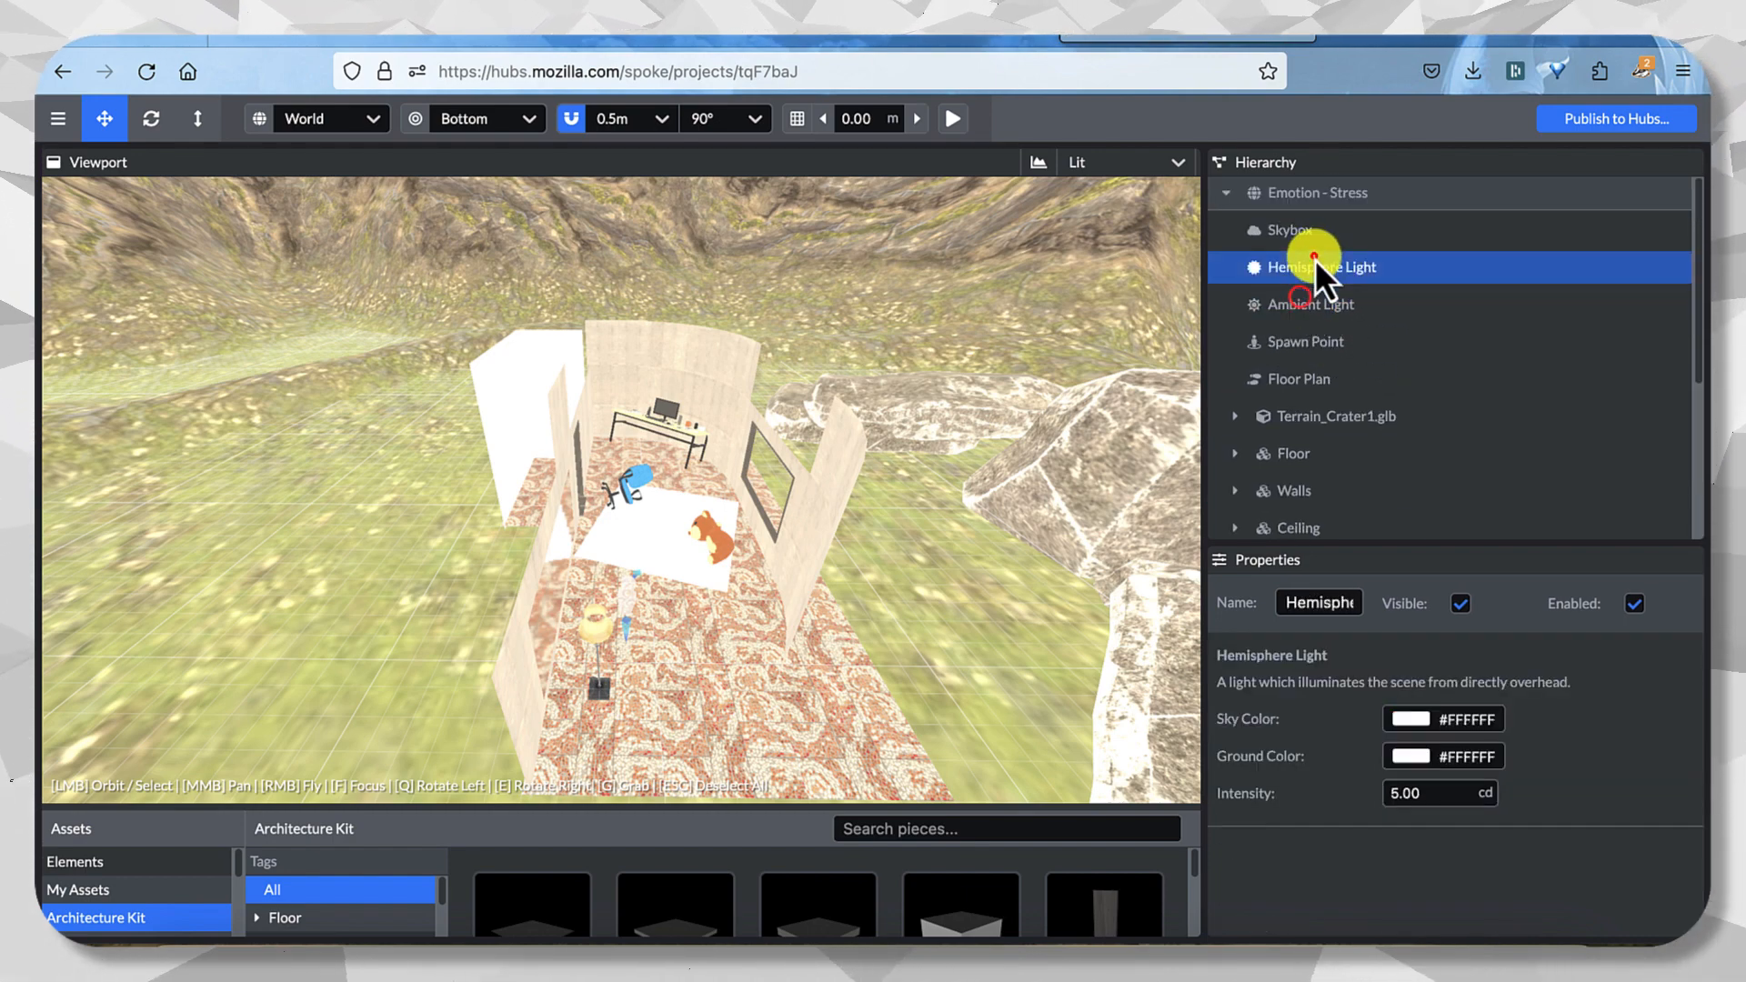
click(1279, 424)
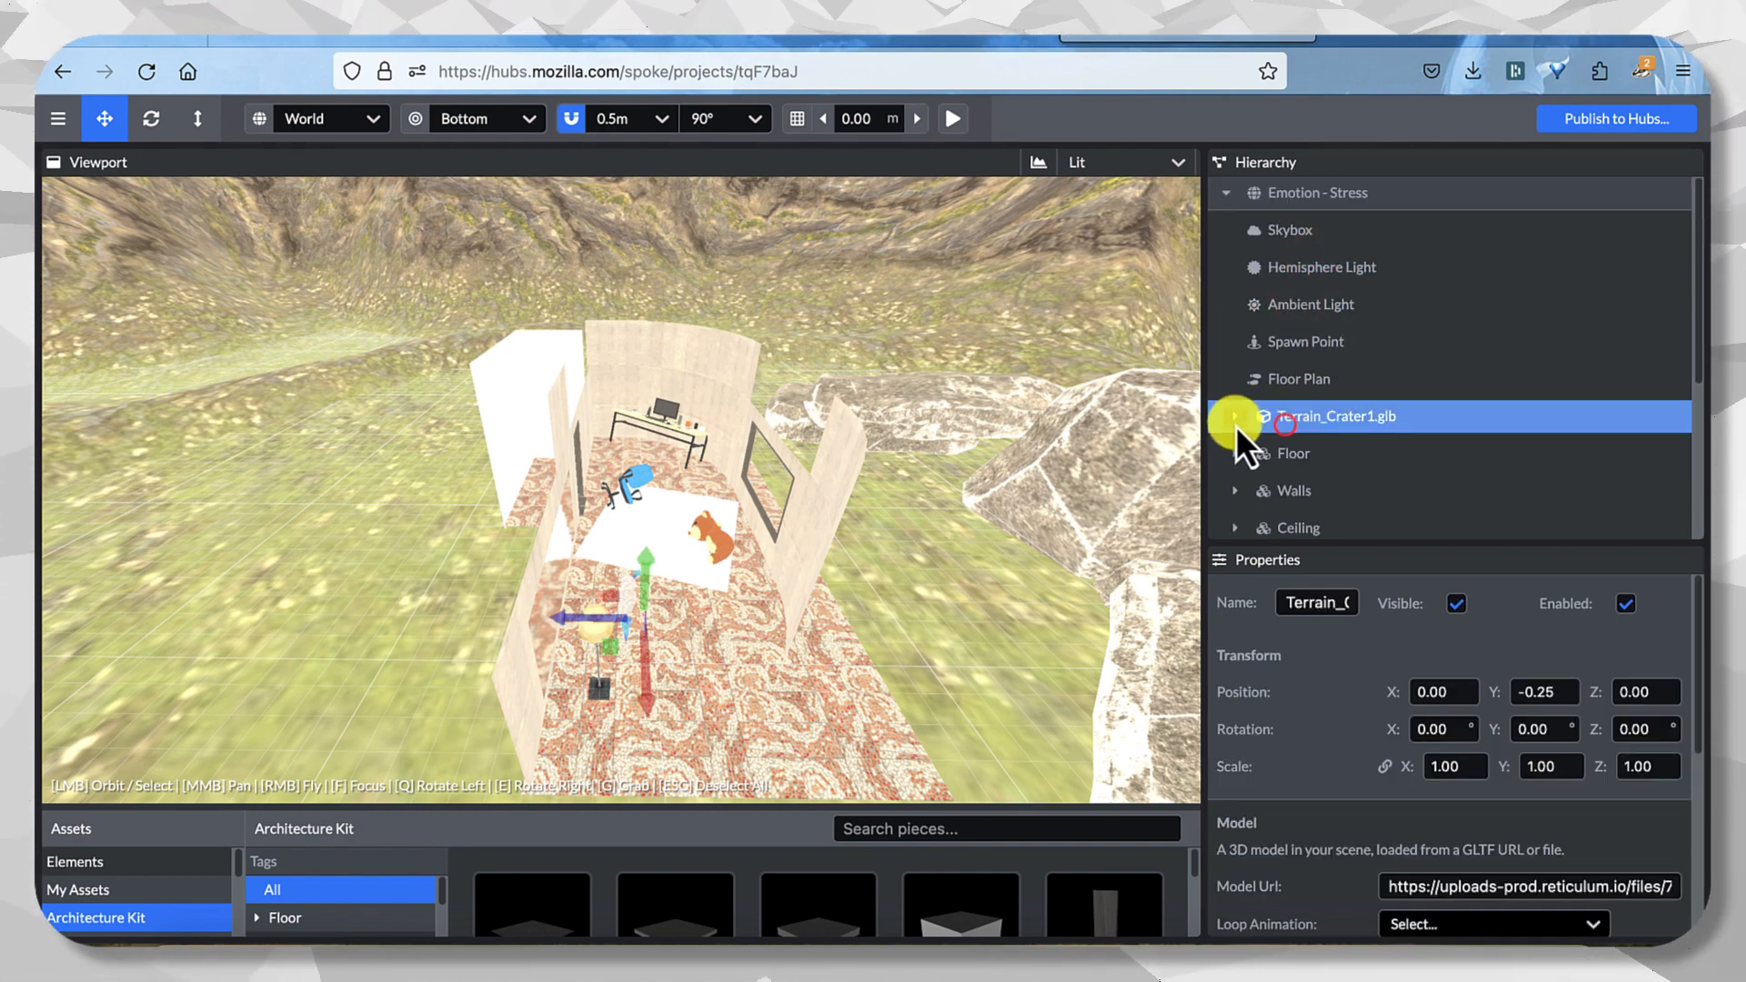
click(1235, 416)
right_click(1311, 416)
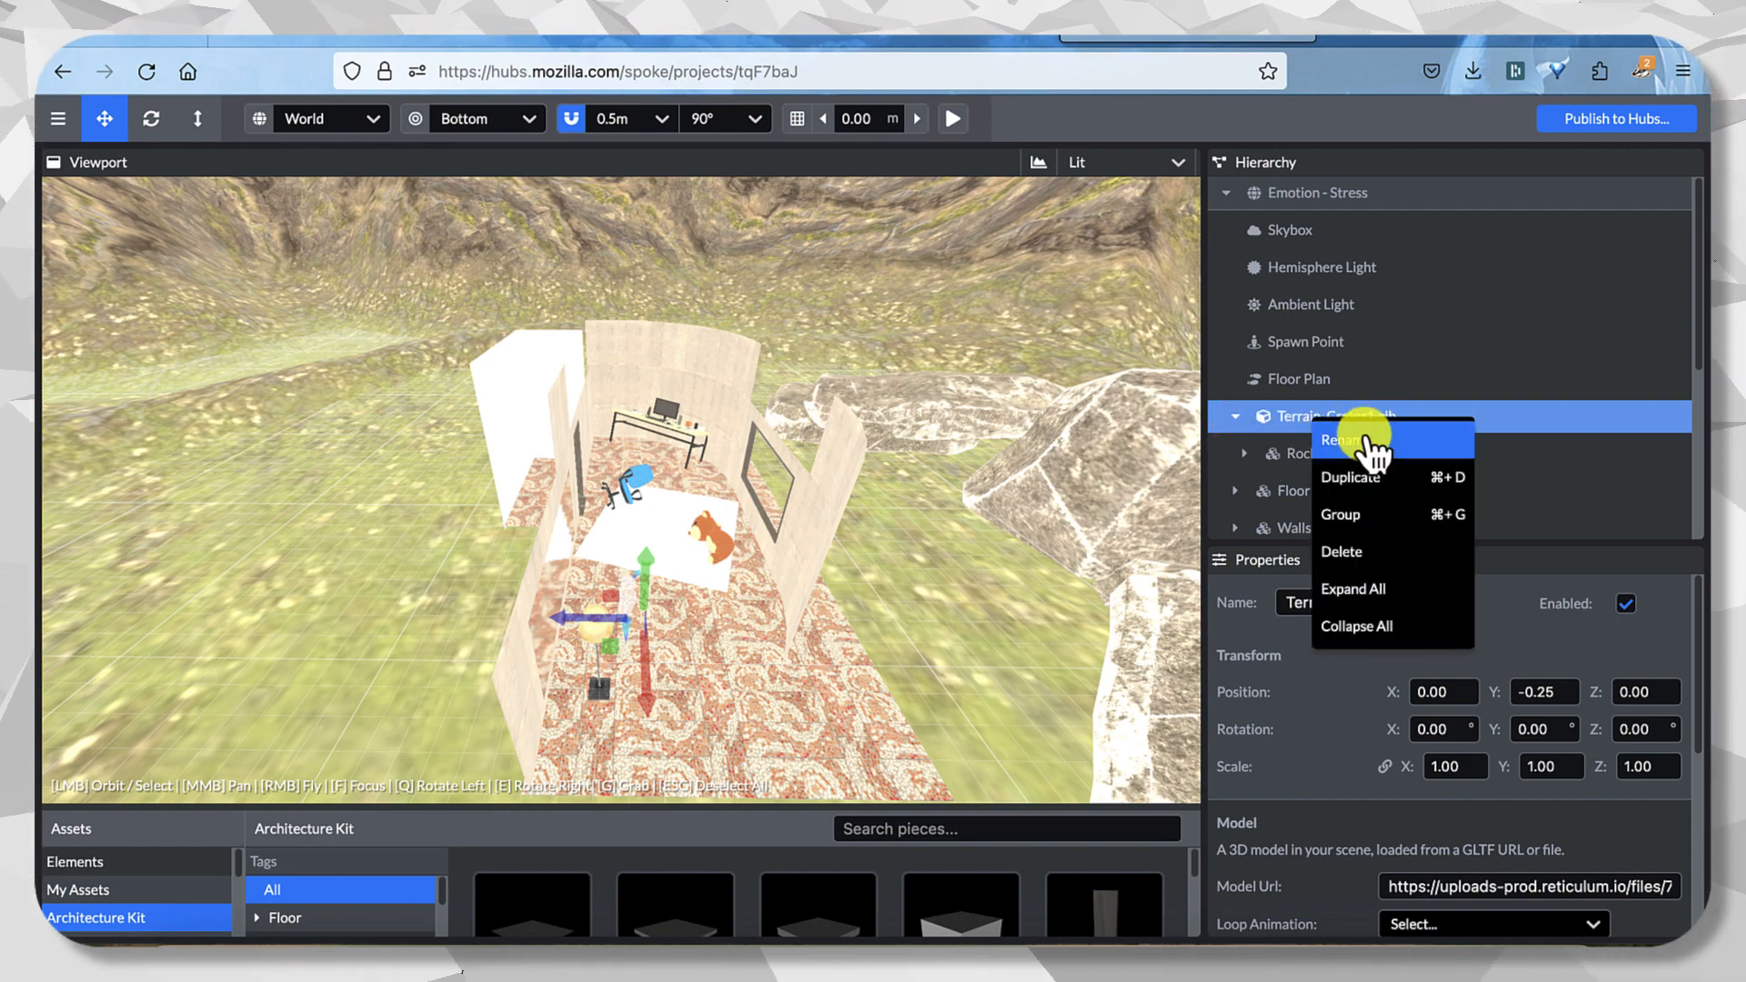
click(1621, 618)
click(1460, 606)
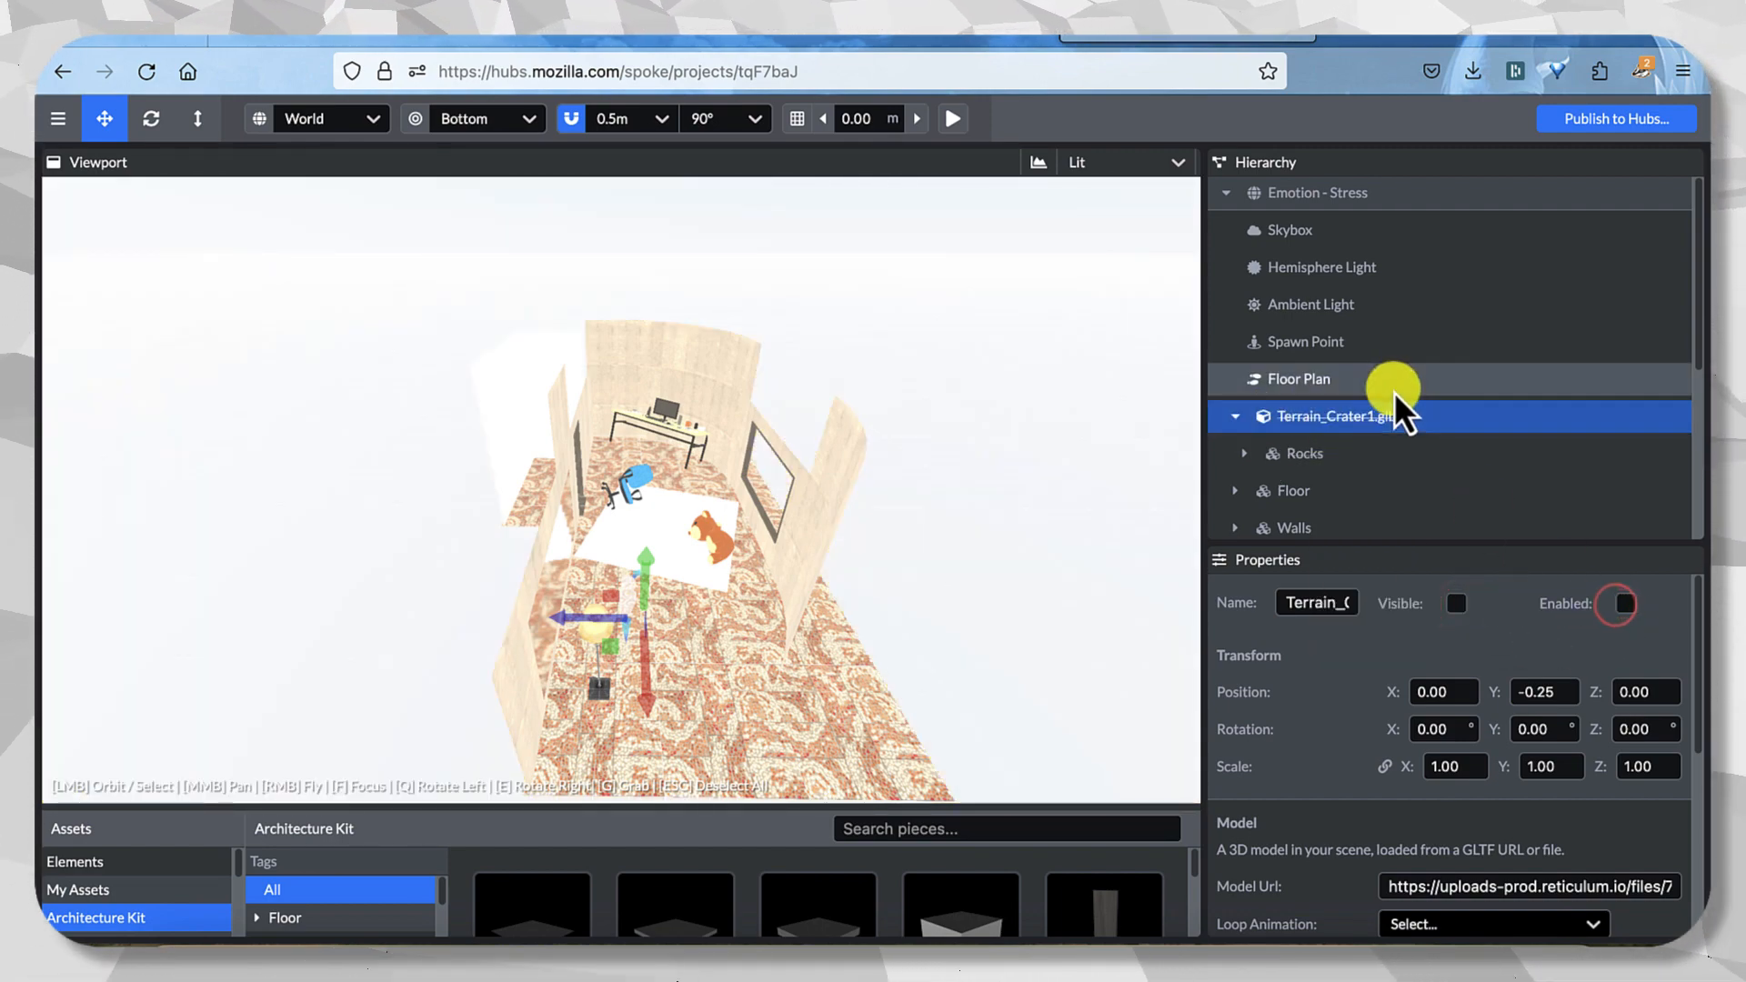
Make the Terrain_Crater1.glb model visible and enabled again, and turn off the Hemisphere Light's visibility.
click(1458, 604)
click(1301, 299)
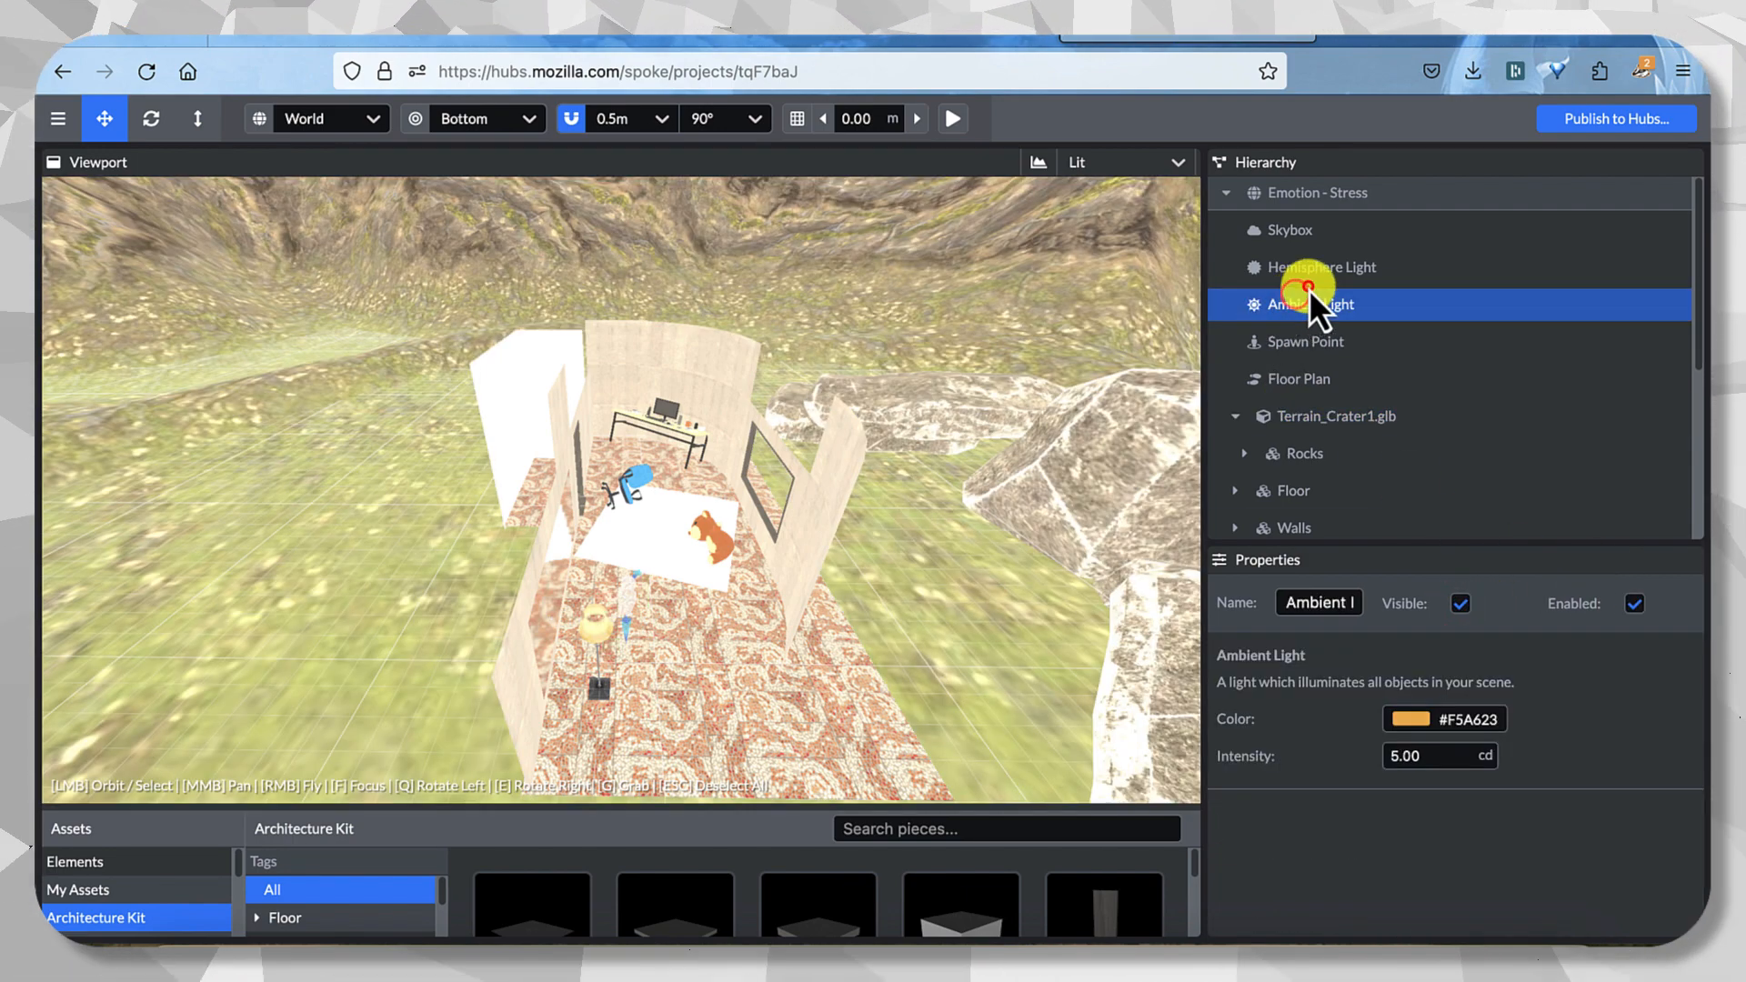
click(1324, 271)
click(1460, 604)
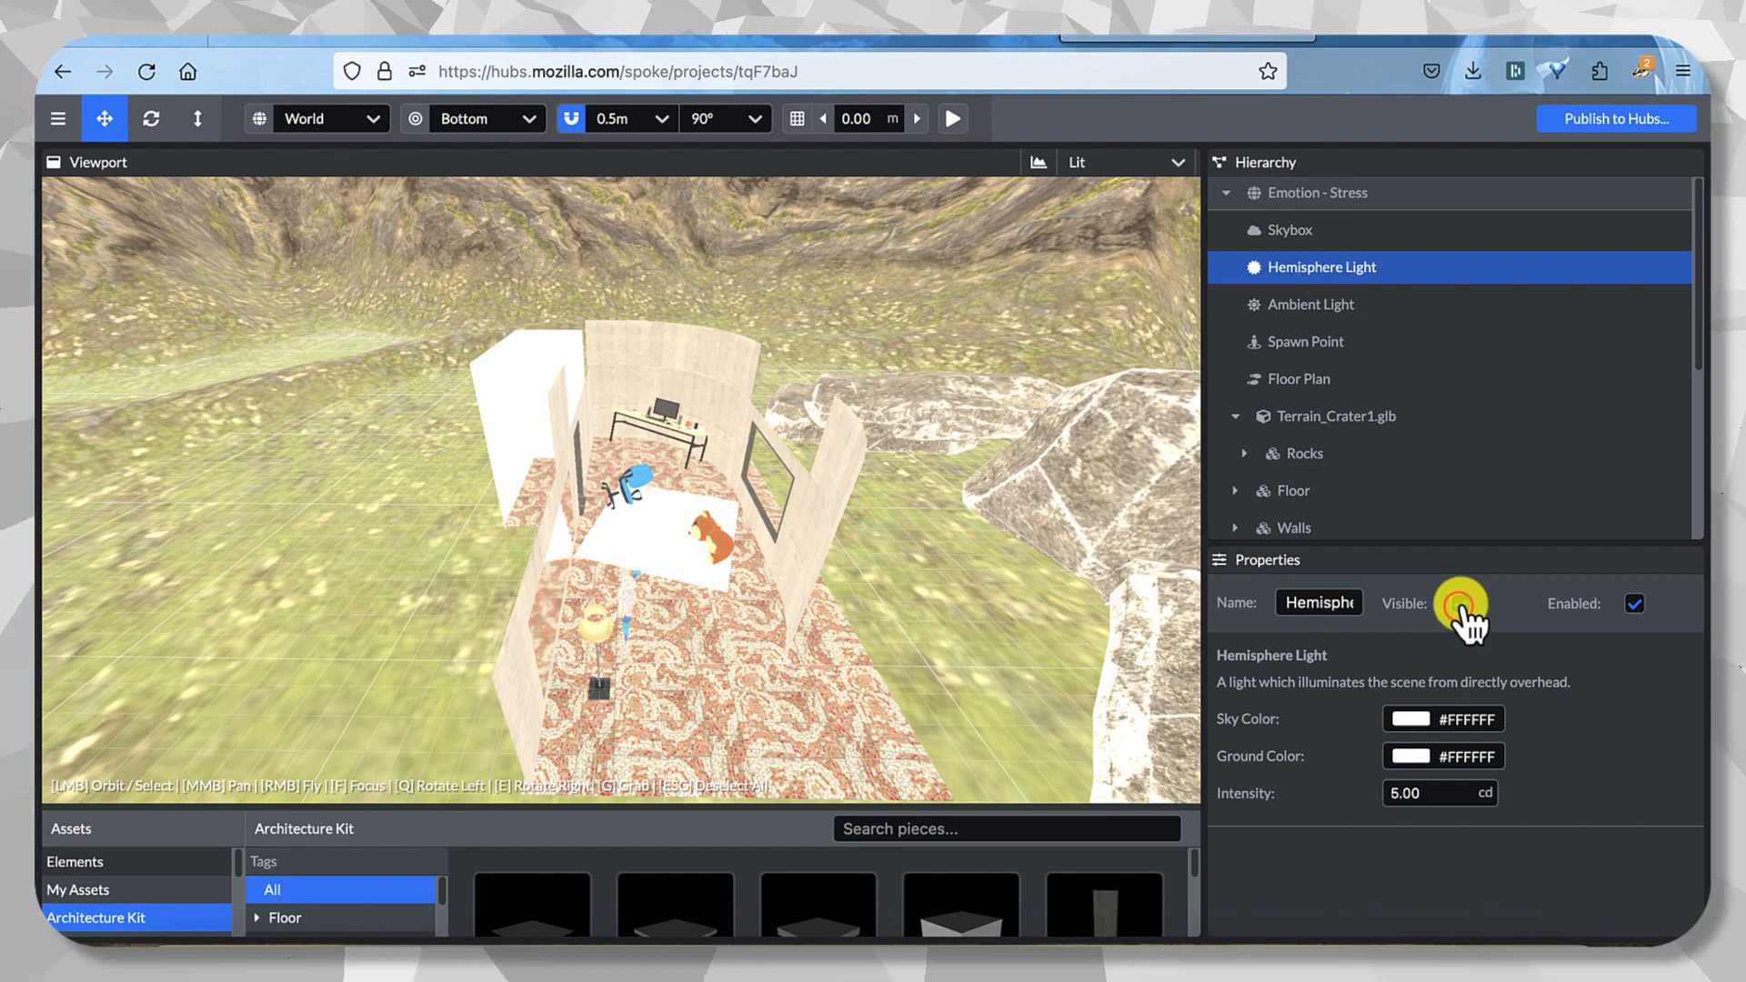
click(1459, 604)
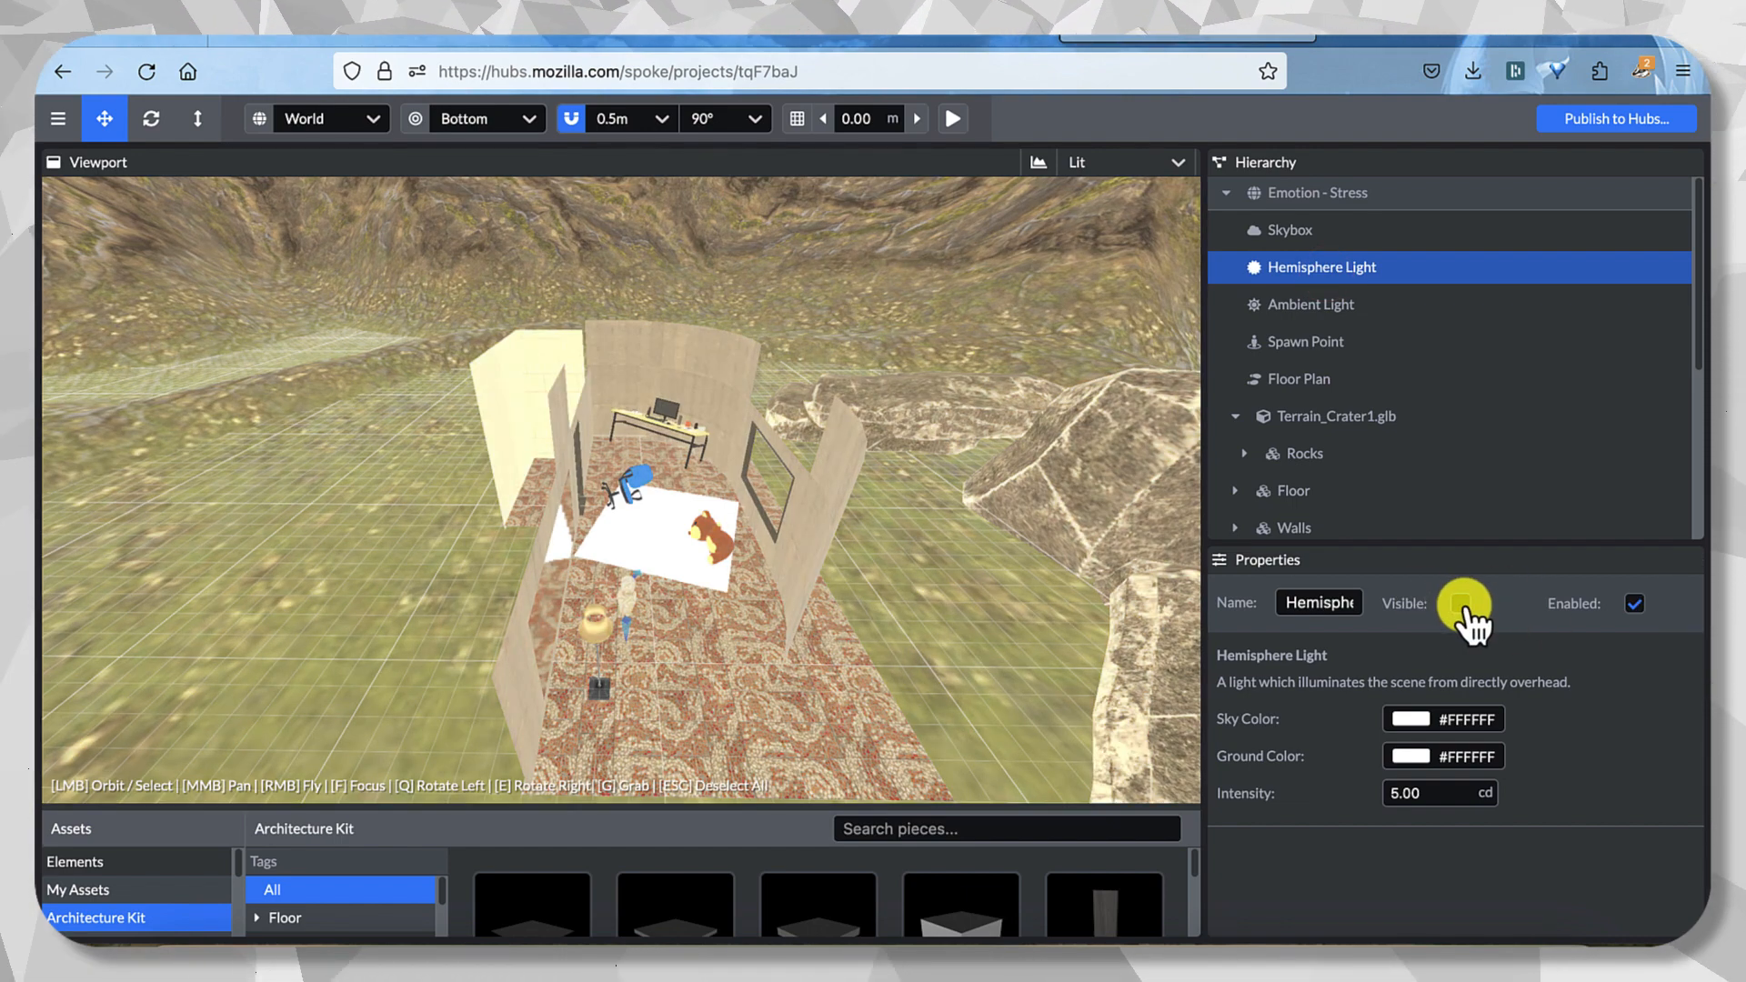
drag(953, 418, 759, 427)
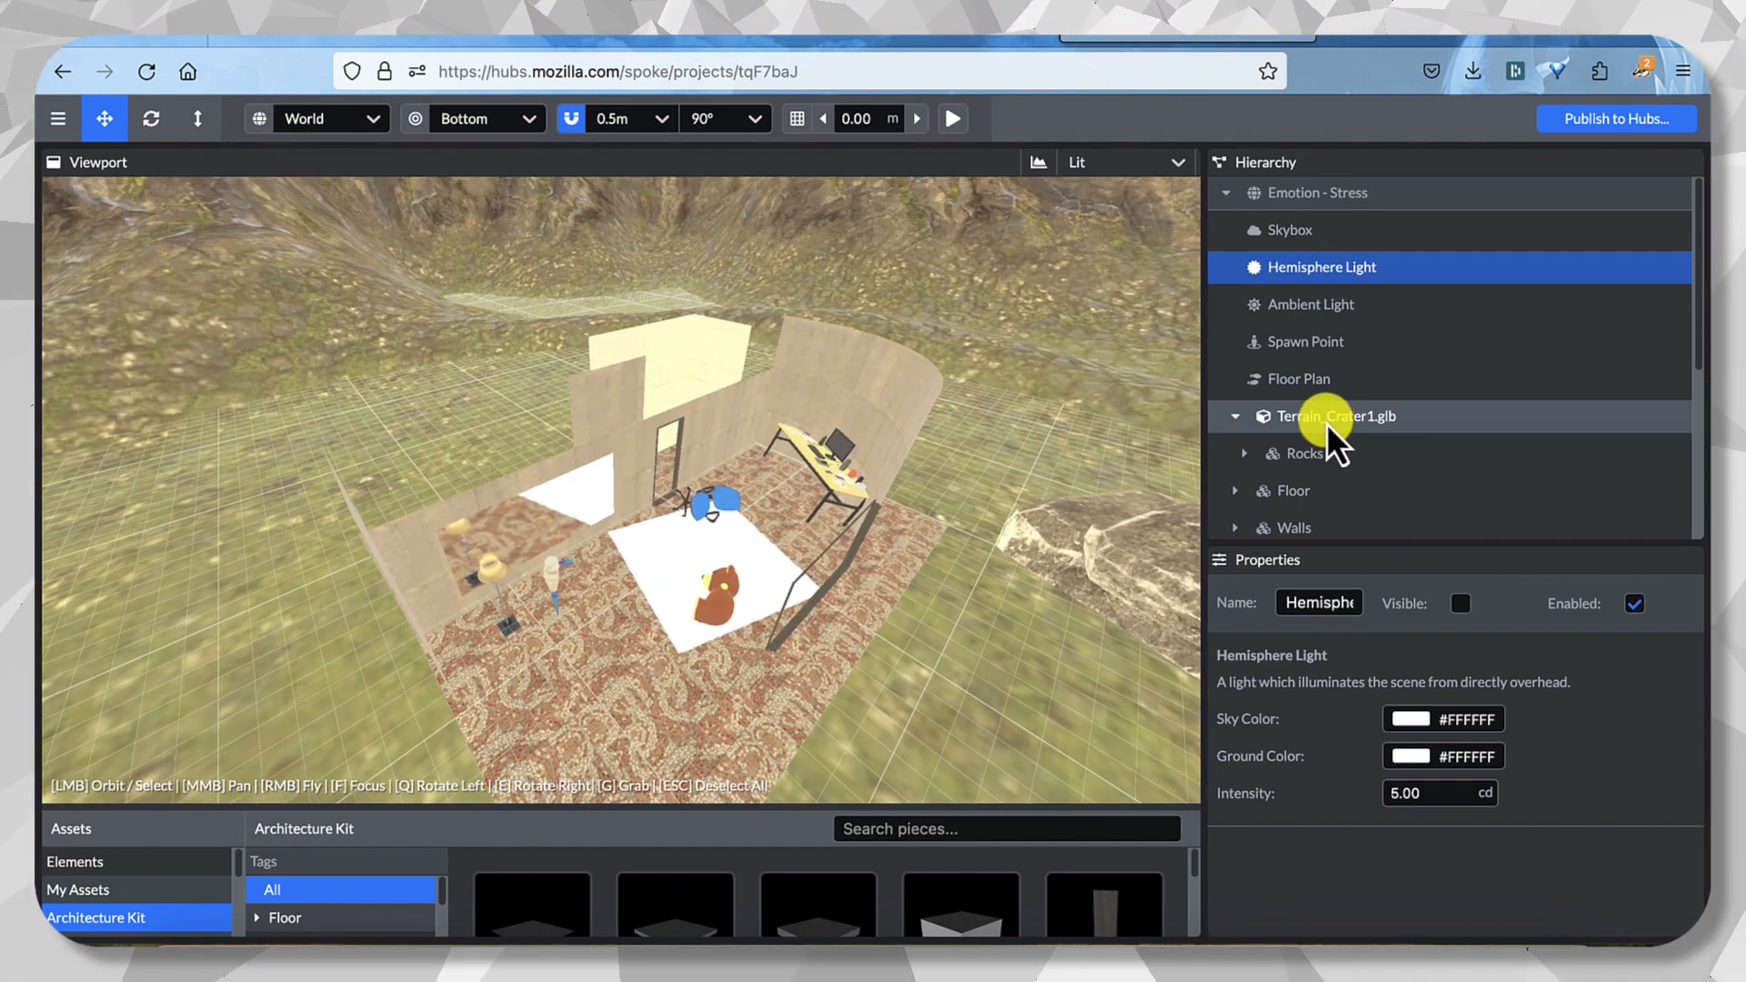
Check the lights under Ceiling Lights and reset Spot Light 1's Y and Z positions to 0.
scroll(1327, 426, down, 3)
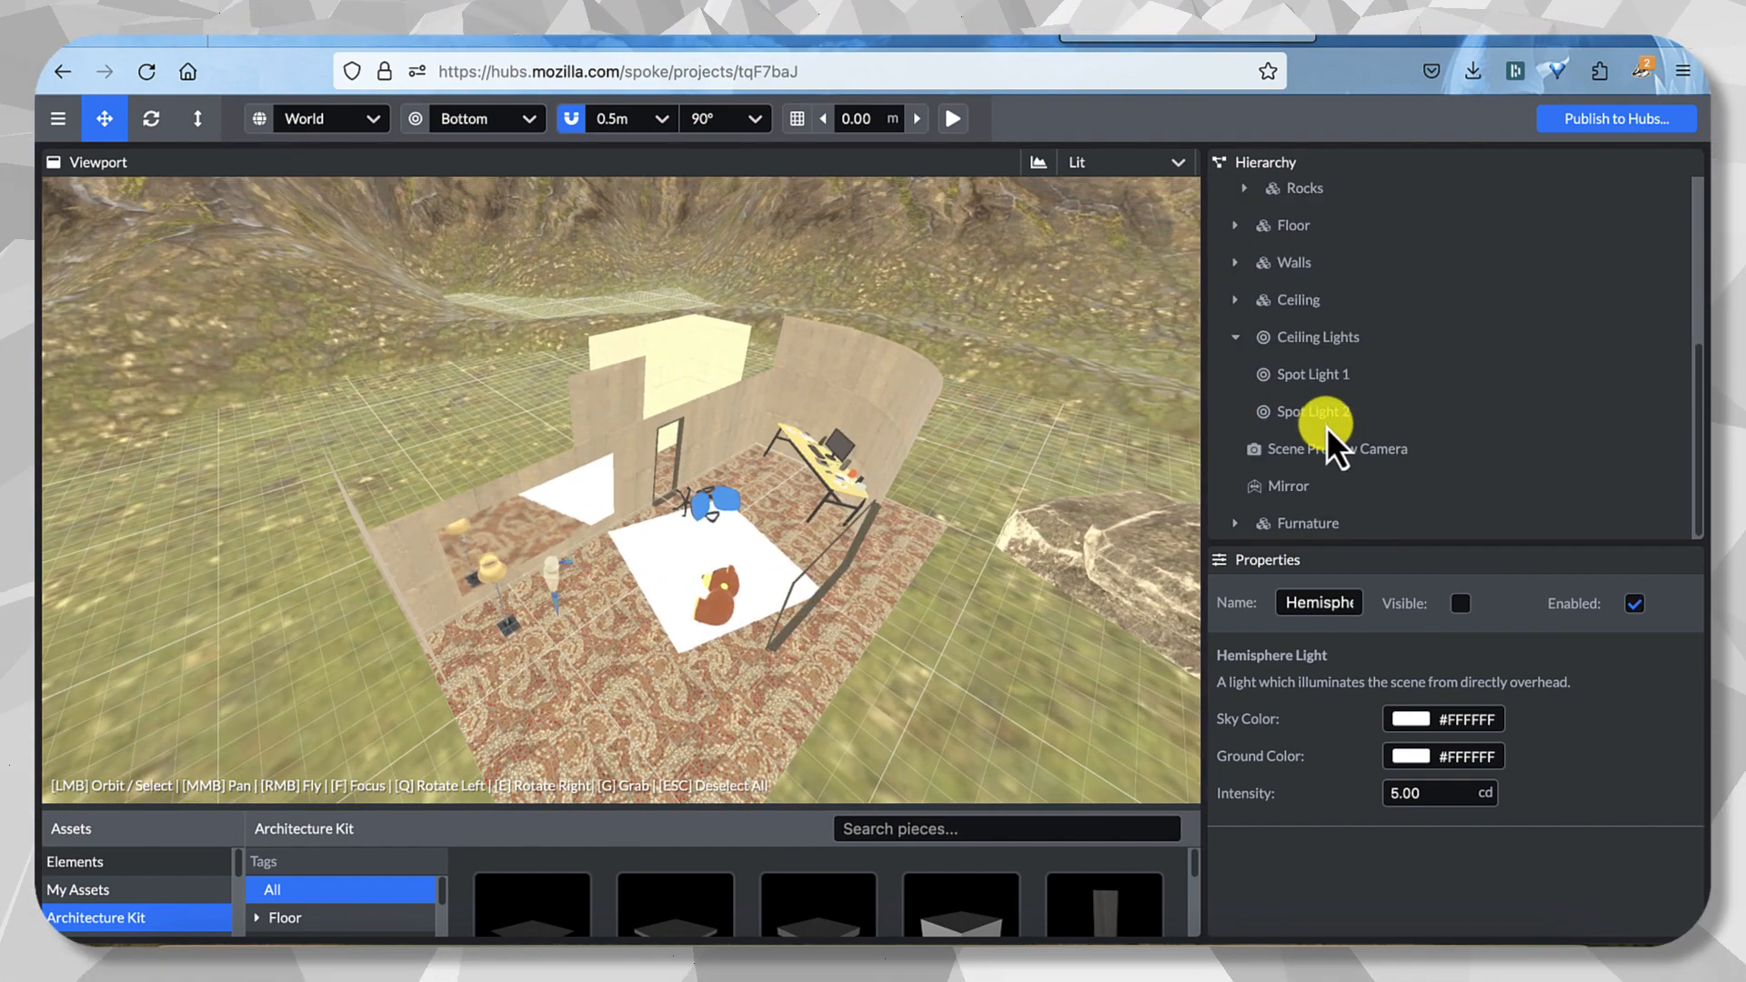
click(1363, 346)
click(1359, 374)
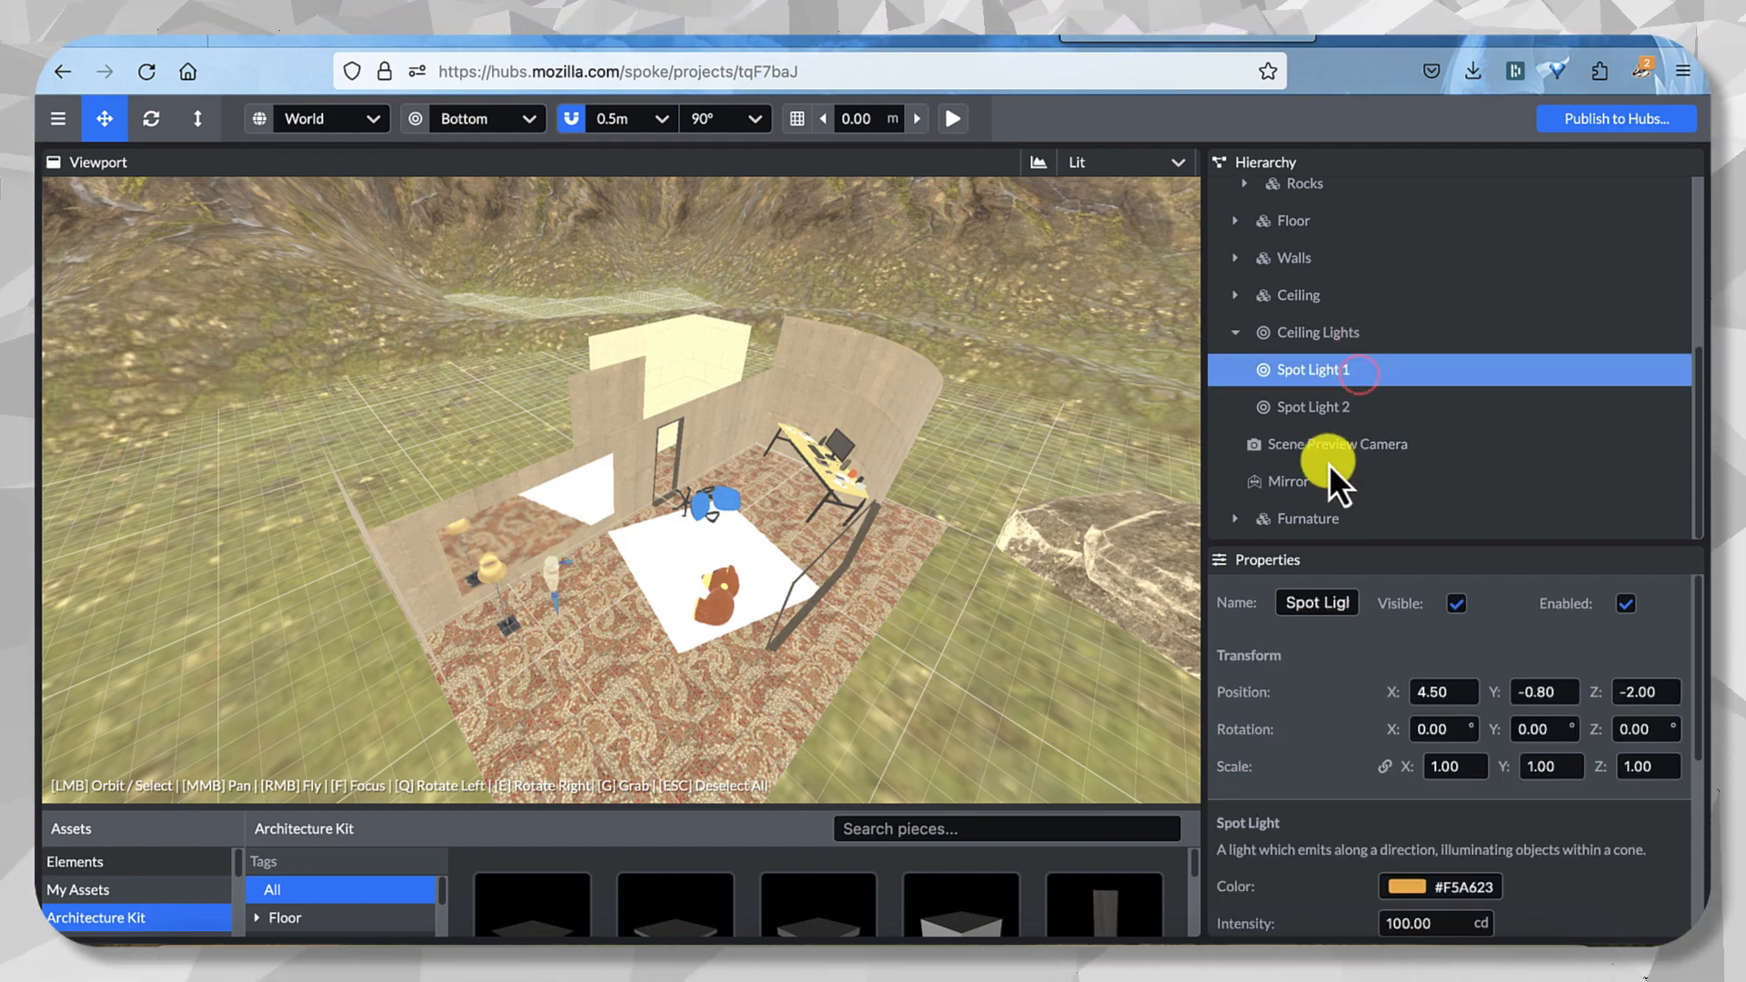
click(1367, 401)
mouse_move(1183, 407)
mouse_down()
mouse_move(1120, 358)
mouse_move(1171, 386)
mouse_up()
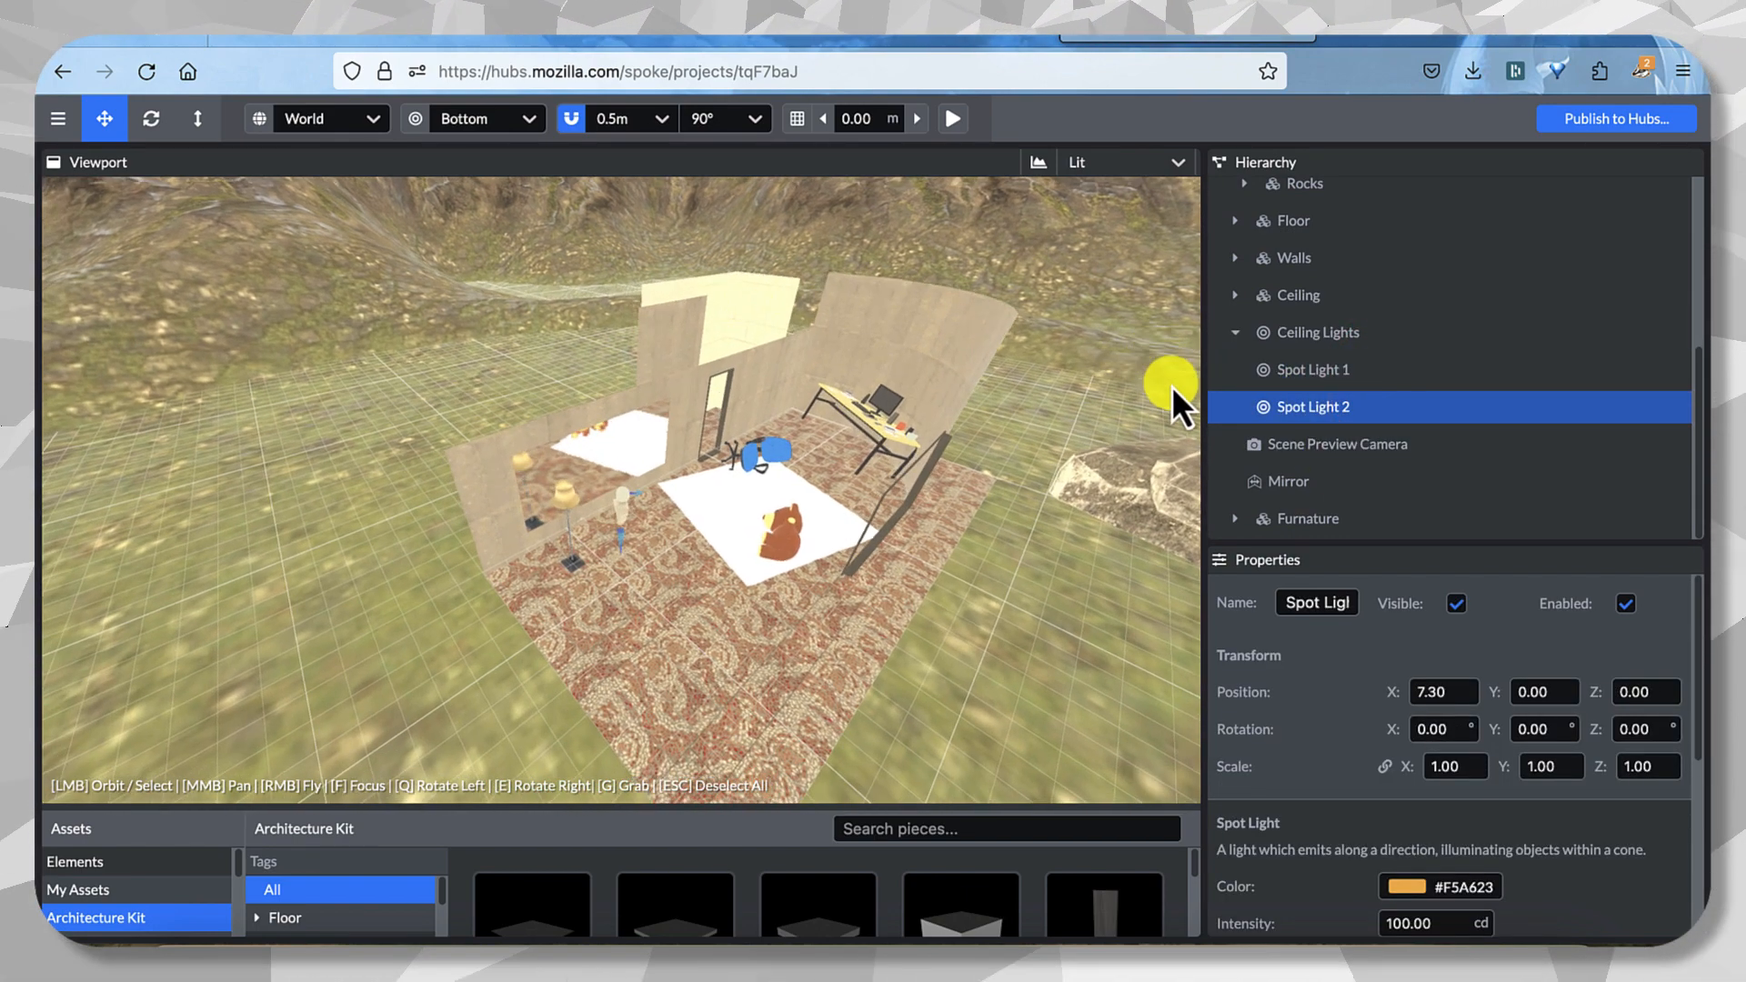
click(1337, 375)
click(1561, 696)
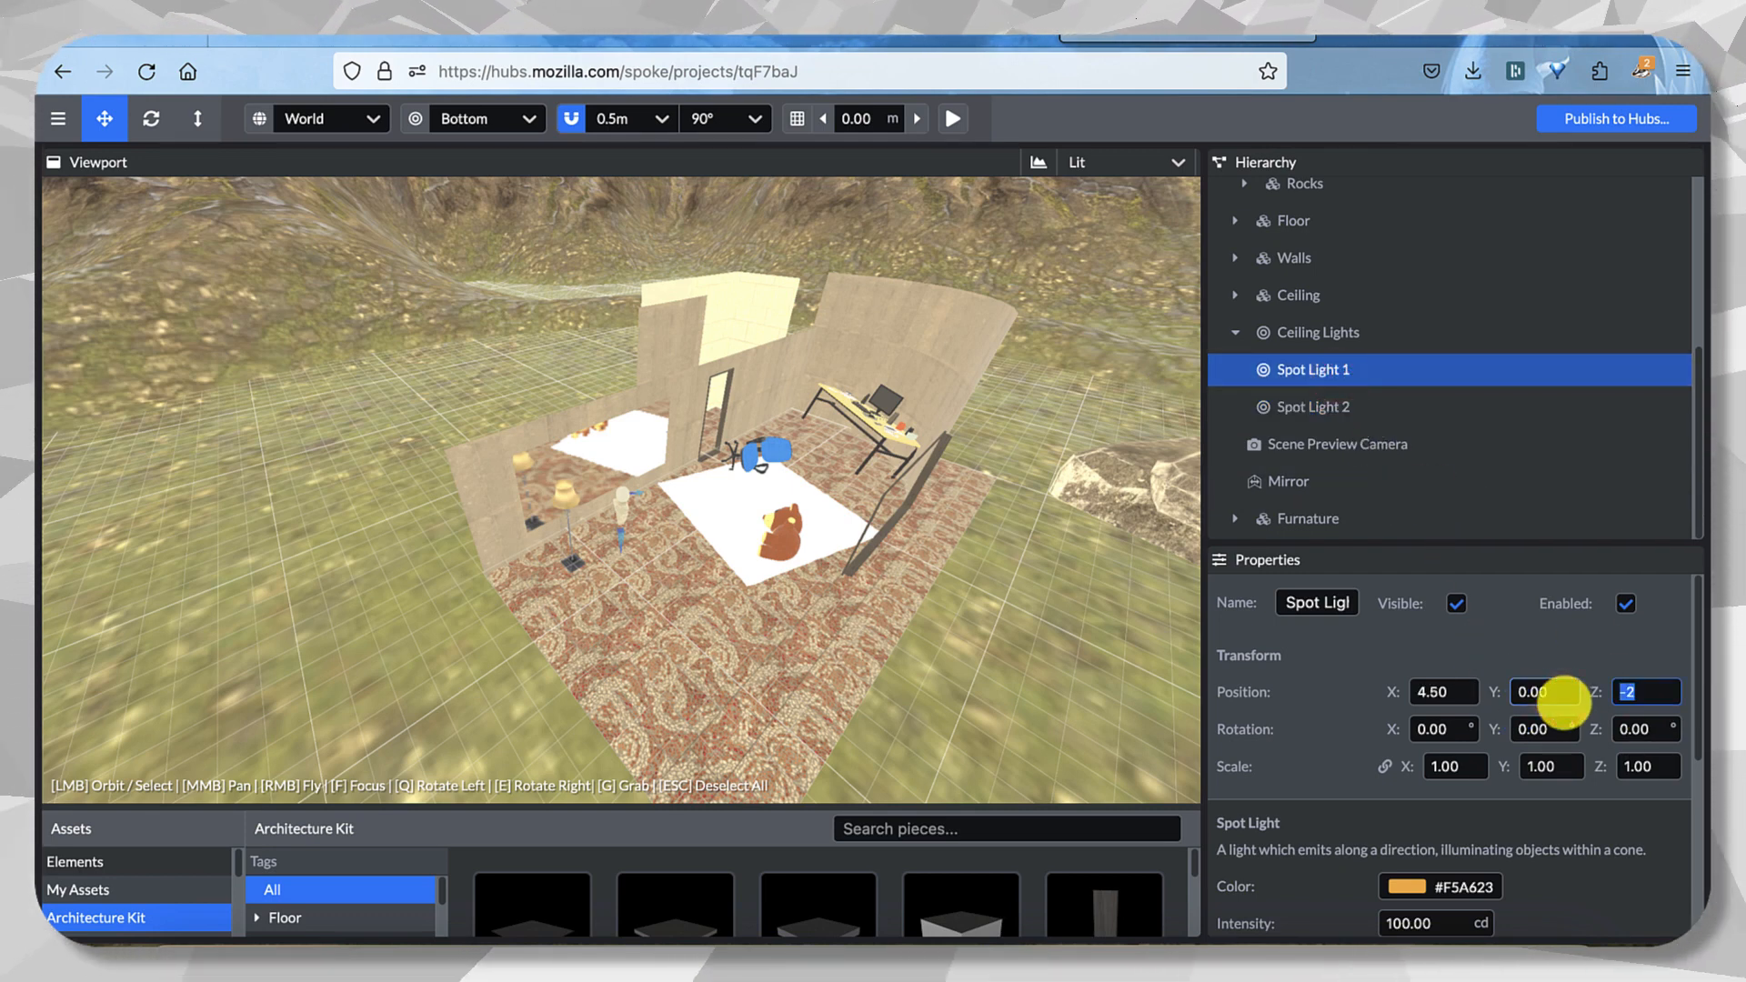
Set the Y and Z positions of Ceiling Lights to 0 and check both spot lights.
click(1291, 332)
click(1577, 691)
text(0)
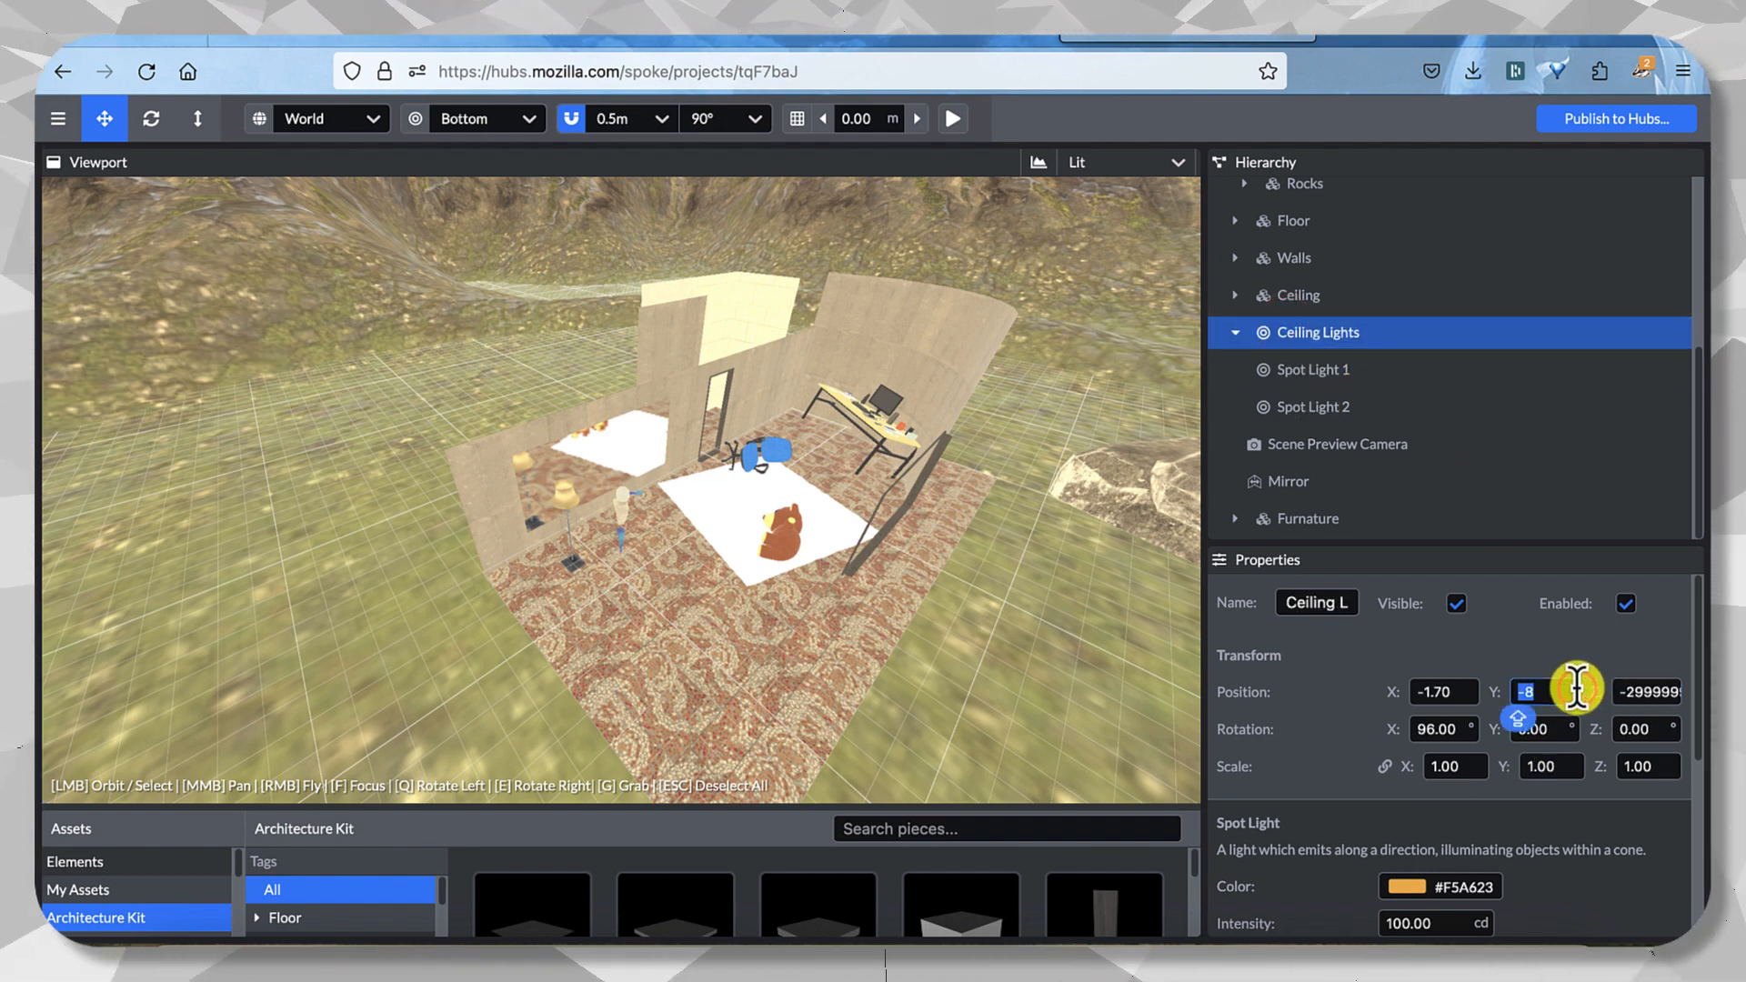
click(1656, 694)
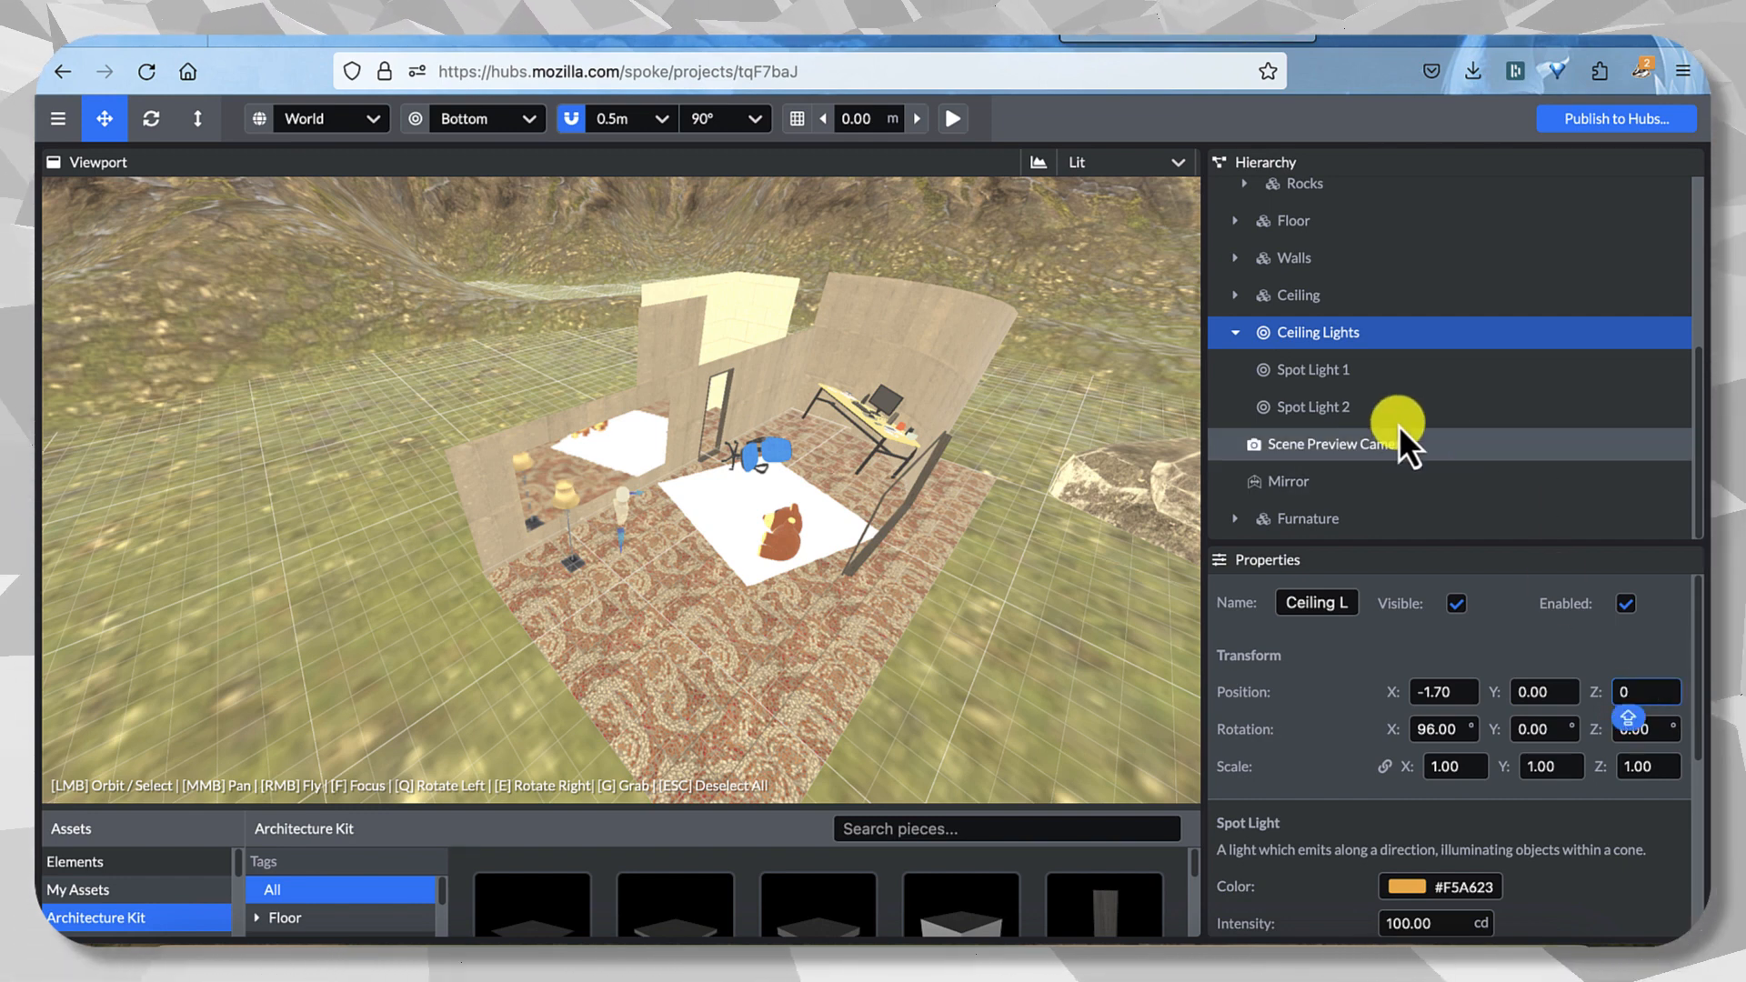
click(1353, 382)
click(1342, 405)
click(1337, 368)
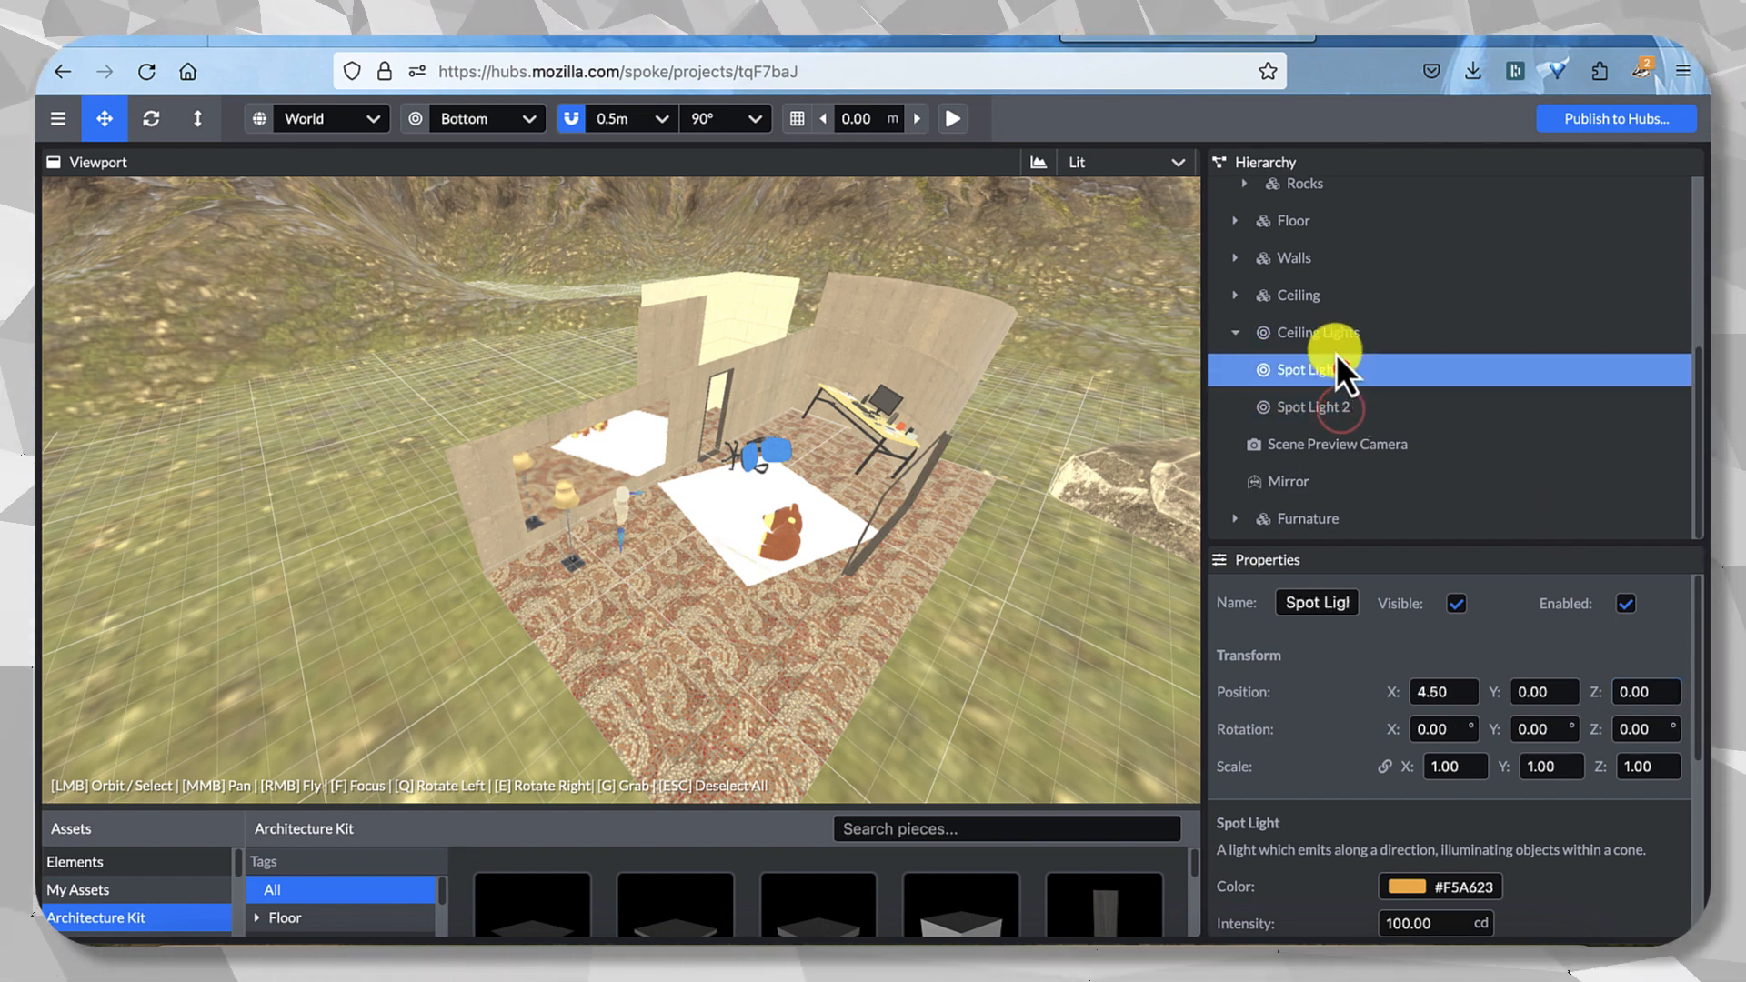
Group Spot Light 1 and Spot Light 2, and move Ceiling Lights into the new group.
click(1334, 338)
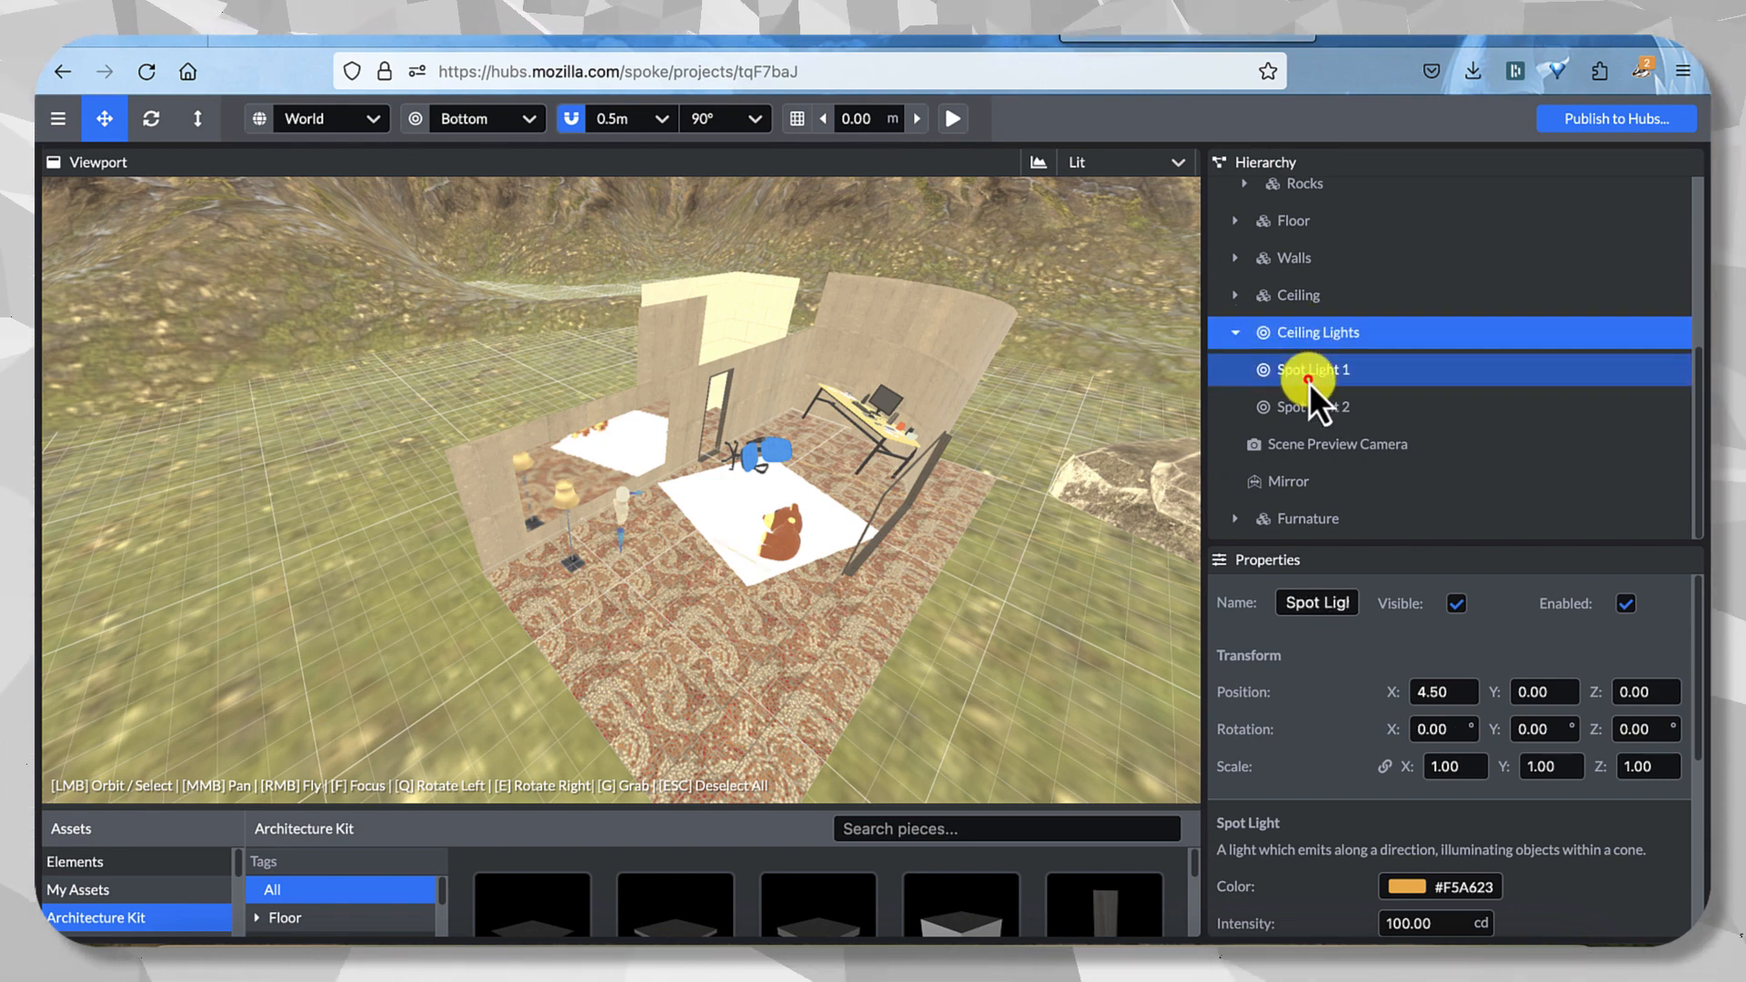
shift+click(1308, 382)
shift+click(1290, 405)
click(1314, 379)
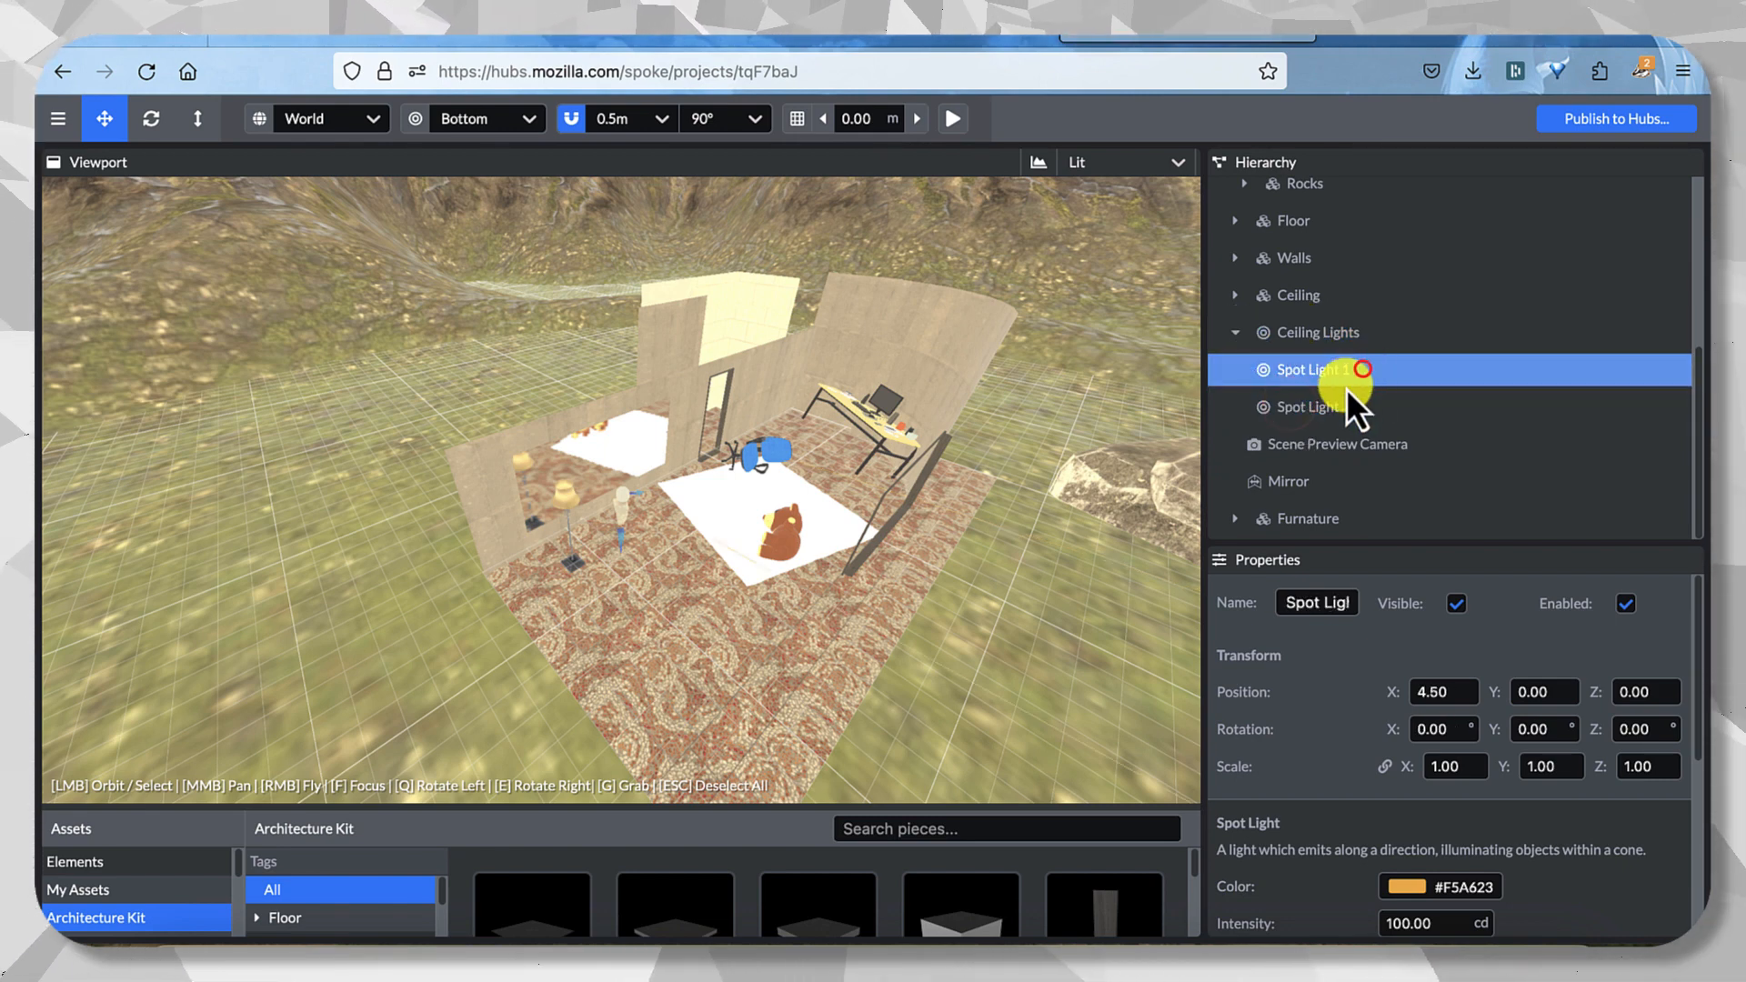
shift+click(1342, 400)
right_click(1342, 400)
click(1433, 510)
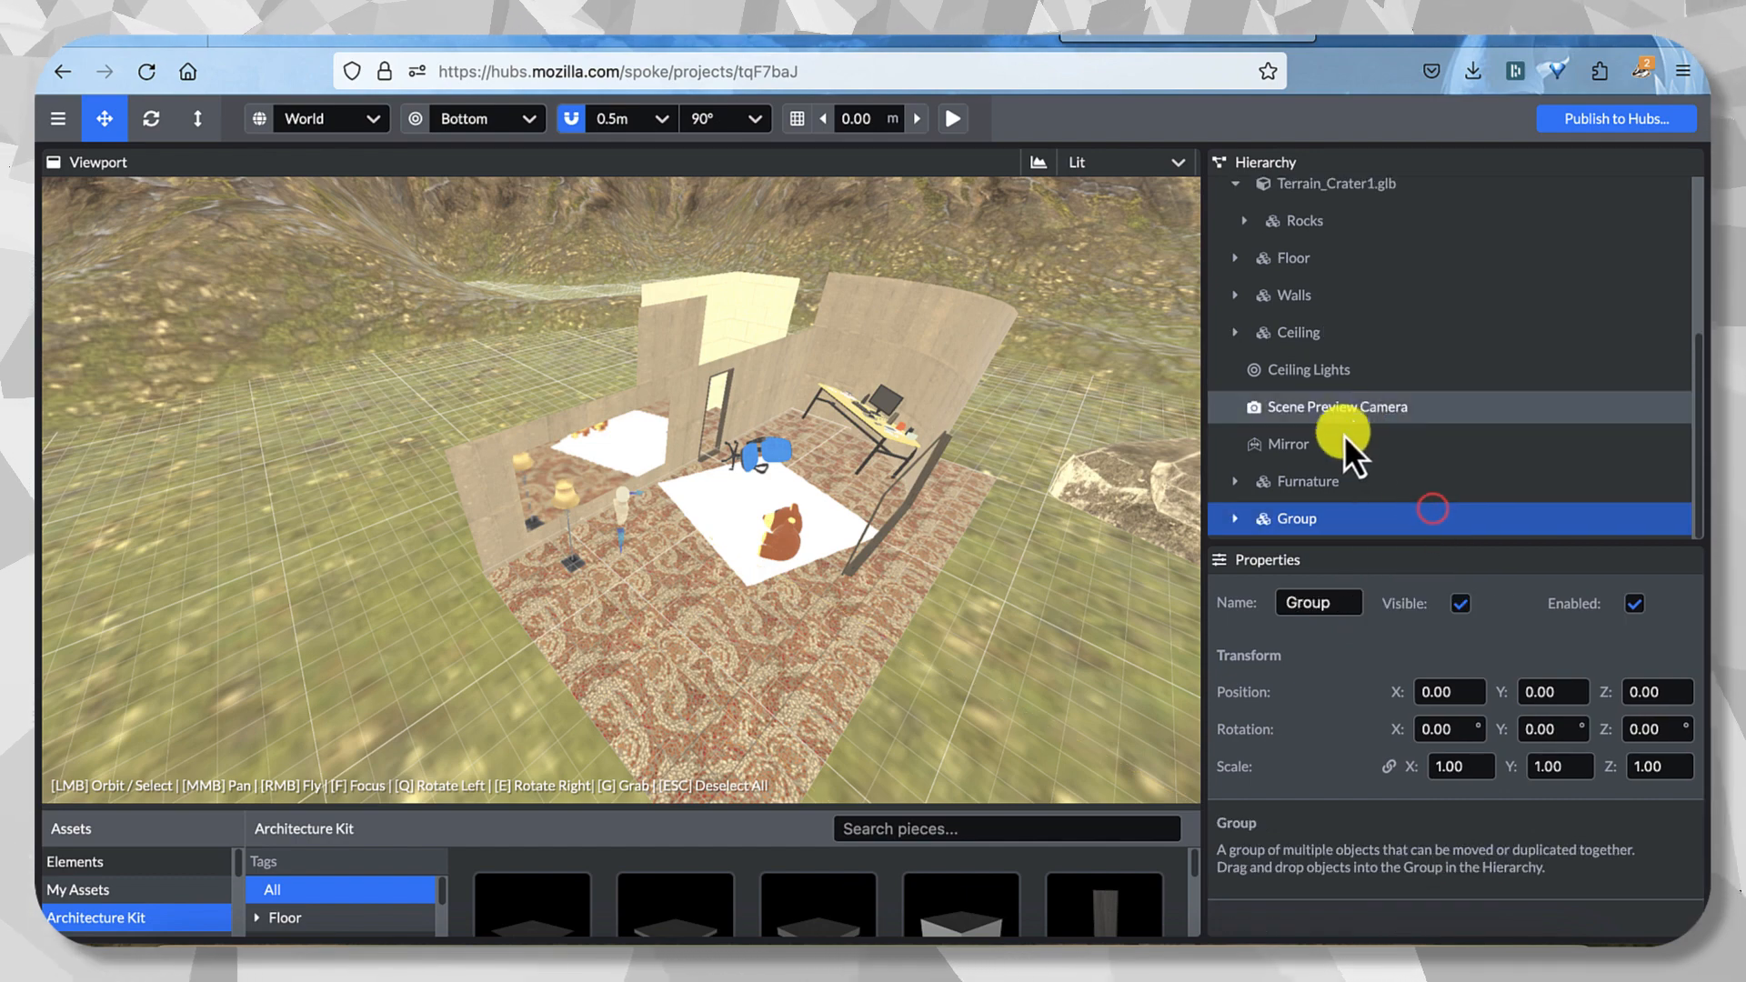
drag(1253, 370, 1297, 532)
Rename the new light group as Lights.
right_click(1283, 520)
click(1350, 543)
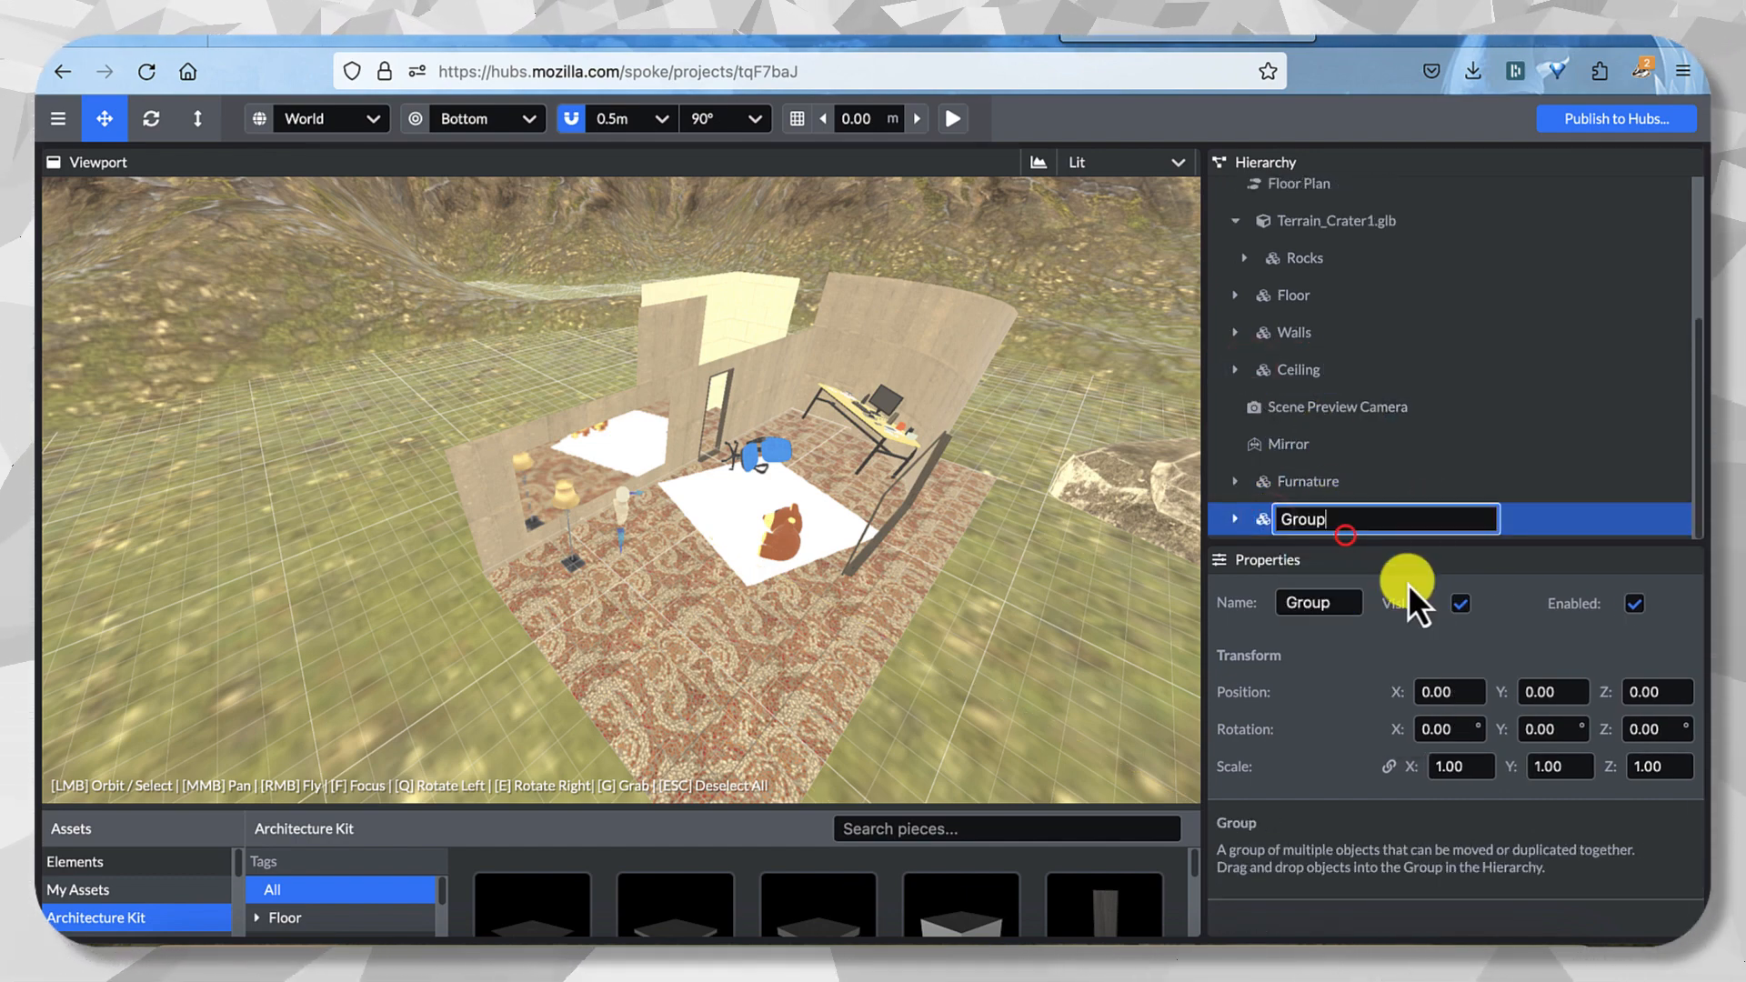
key(BackSpace)
key(BackSpace)
key(BackSpace)
key(BackSpace)
key(BackSpace)
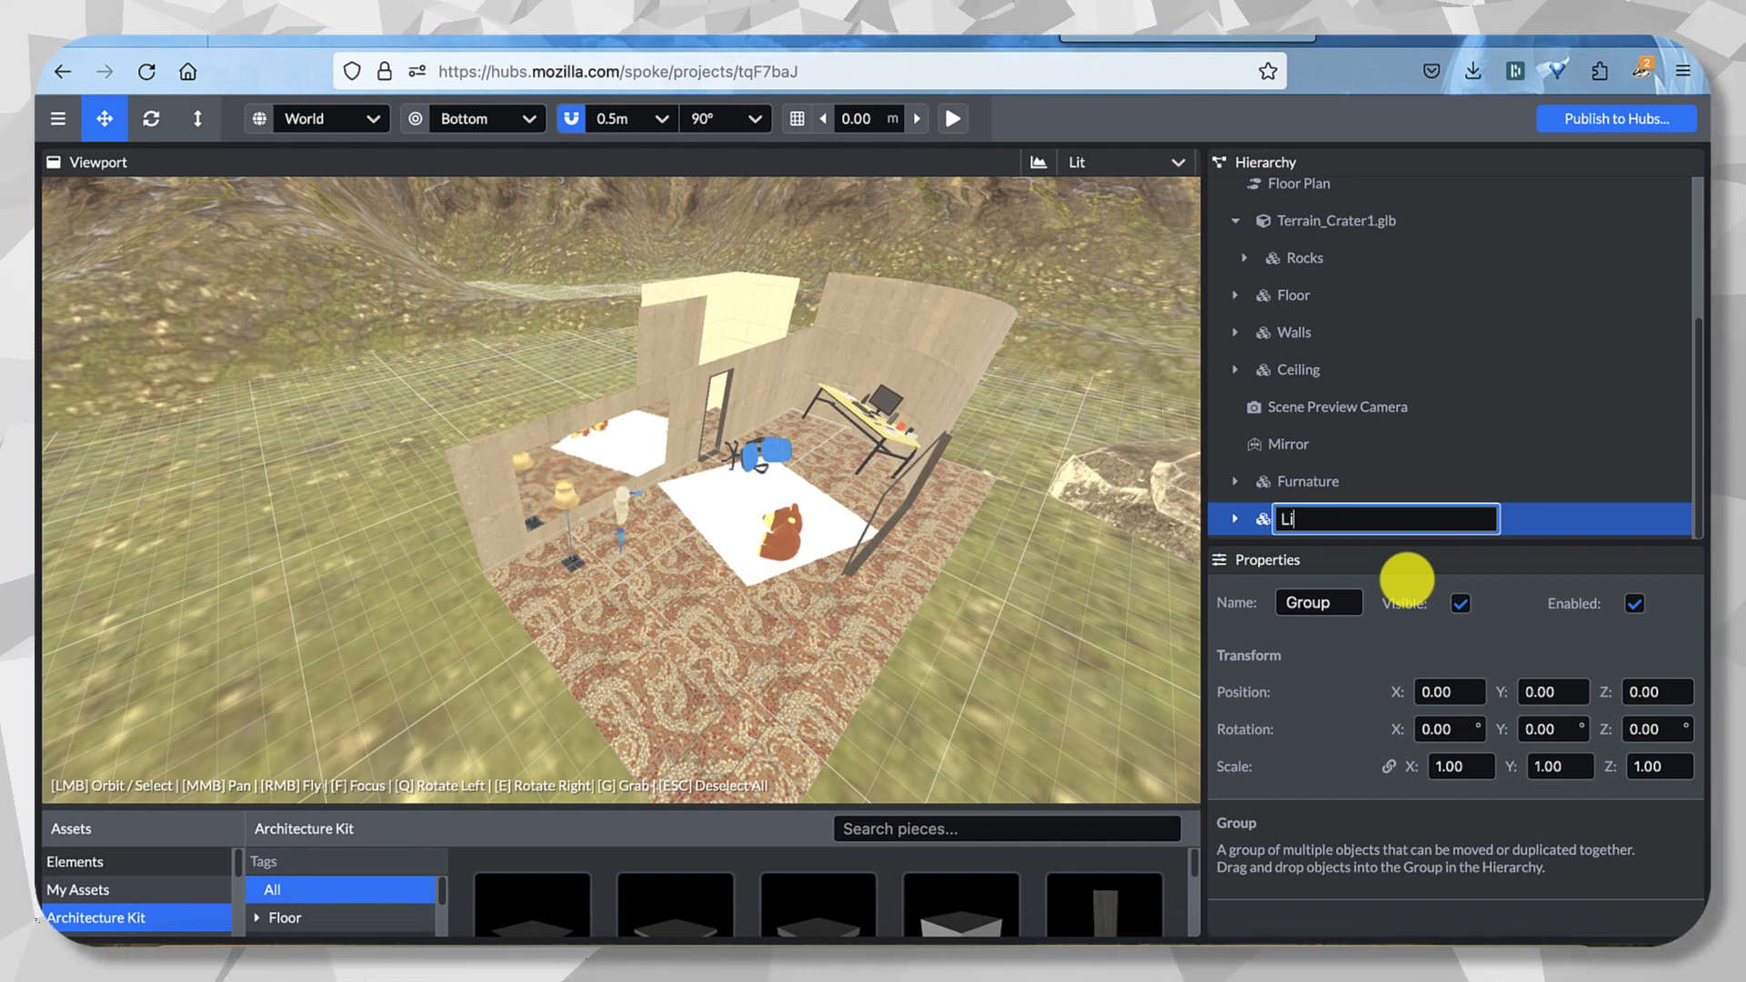
text(Lights)
key(Return)
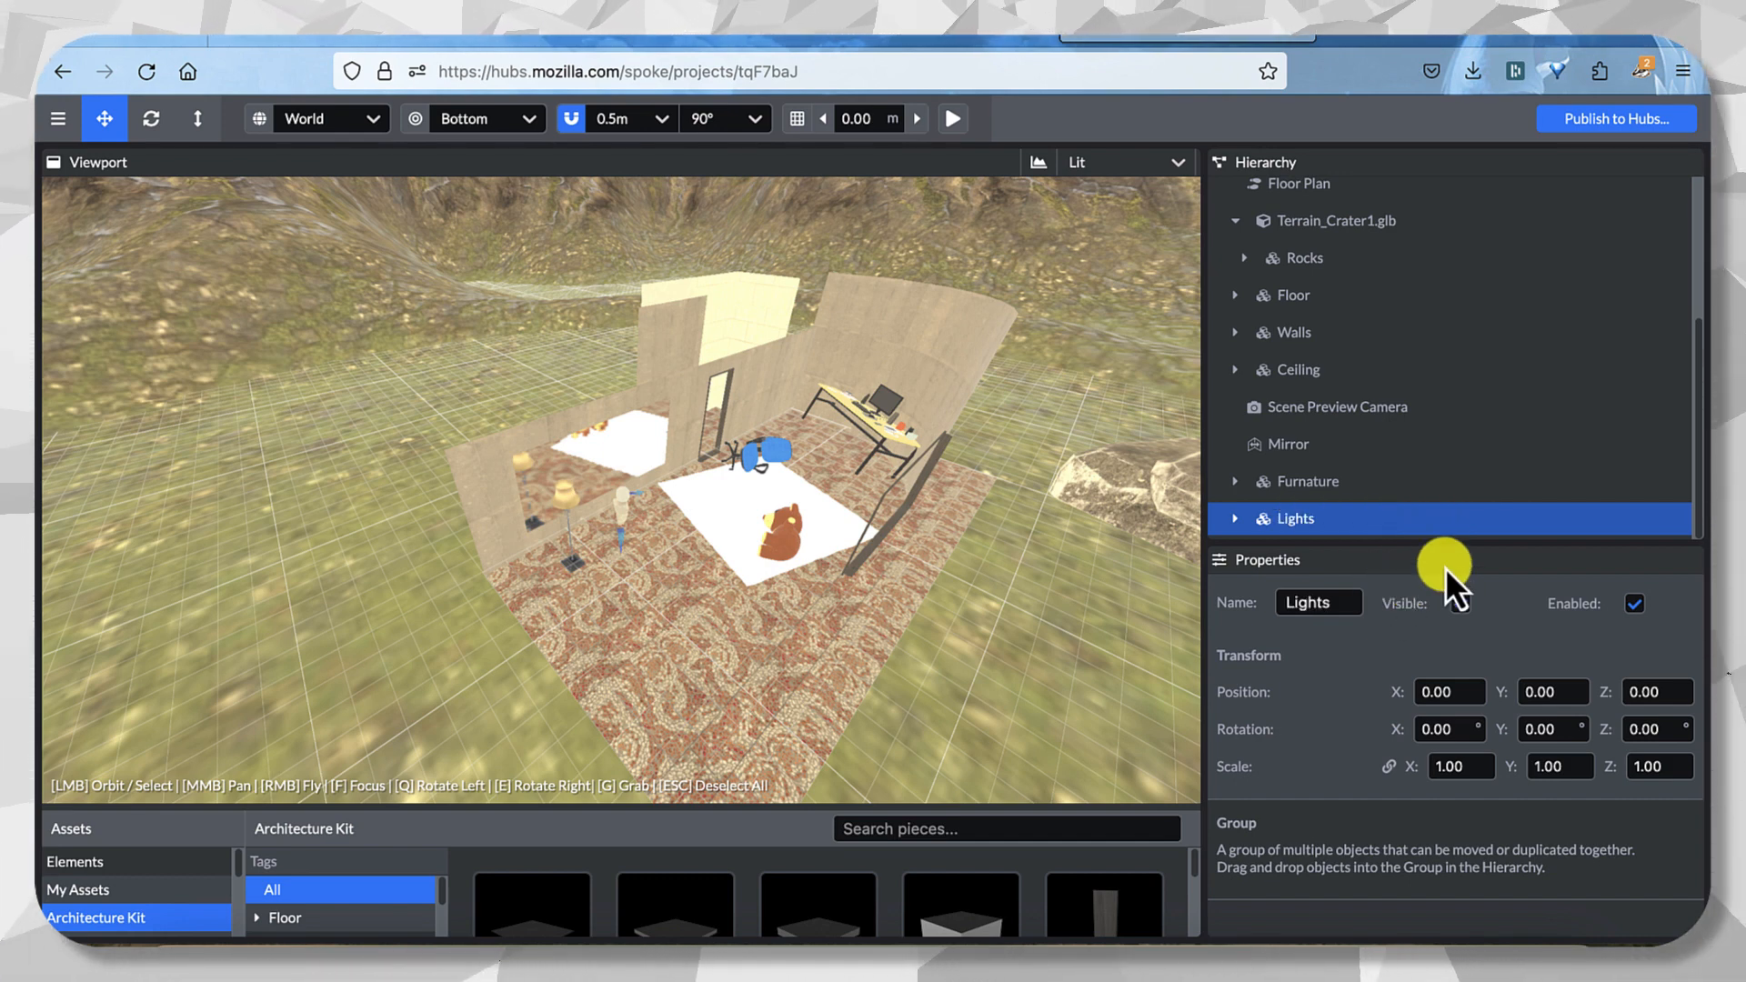
Select Spot Light 1, Spot Light 2 and Ceiling Lights in the Lights group and raise their Y position to 2.90.
click(1237, 523)
scroll(1274, 460, down, 2)
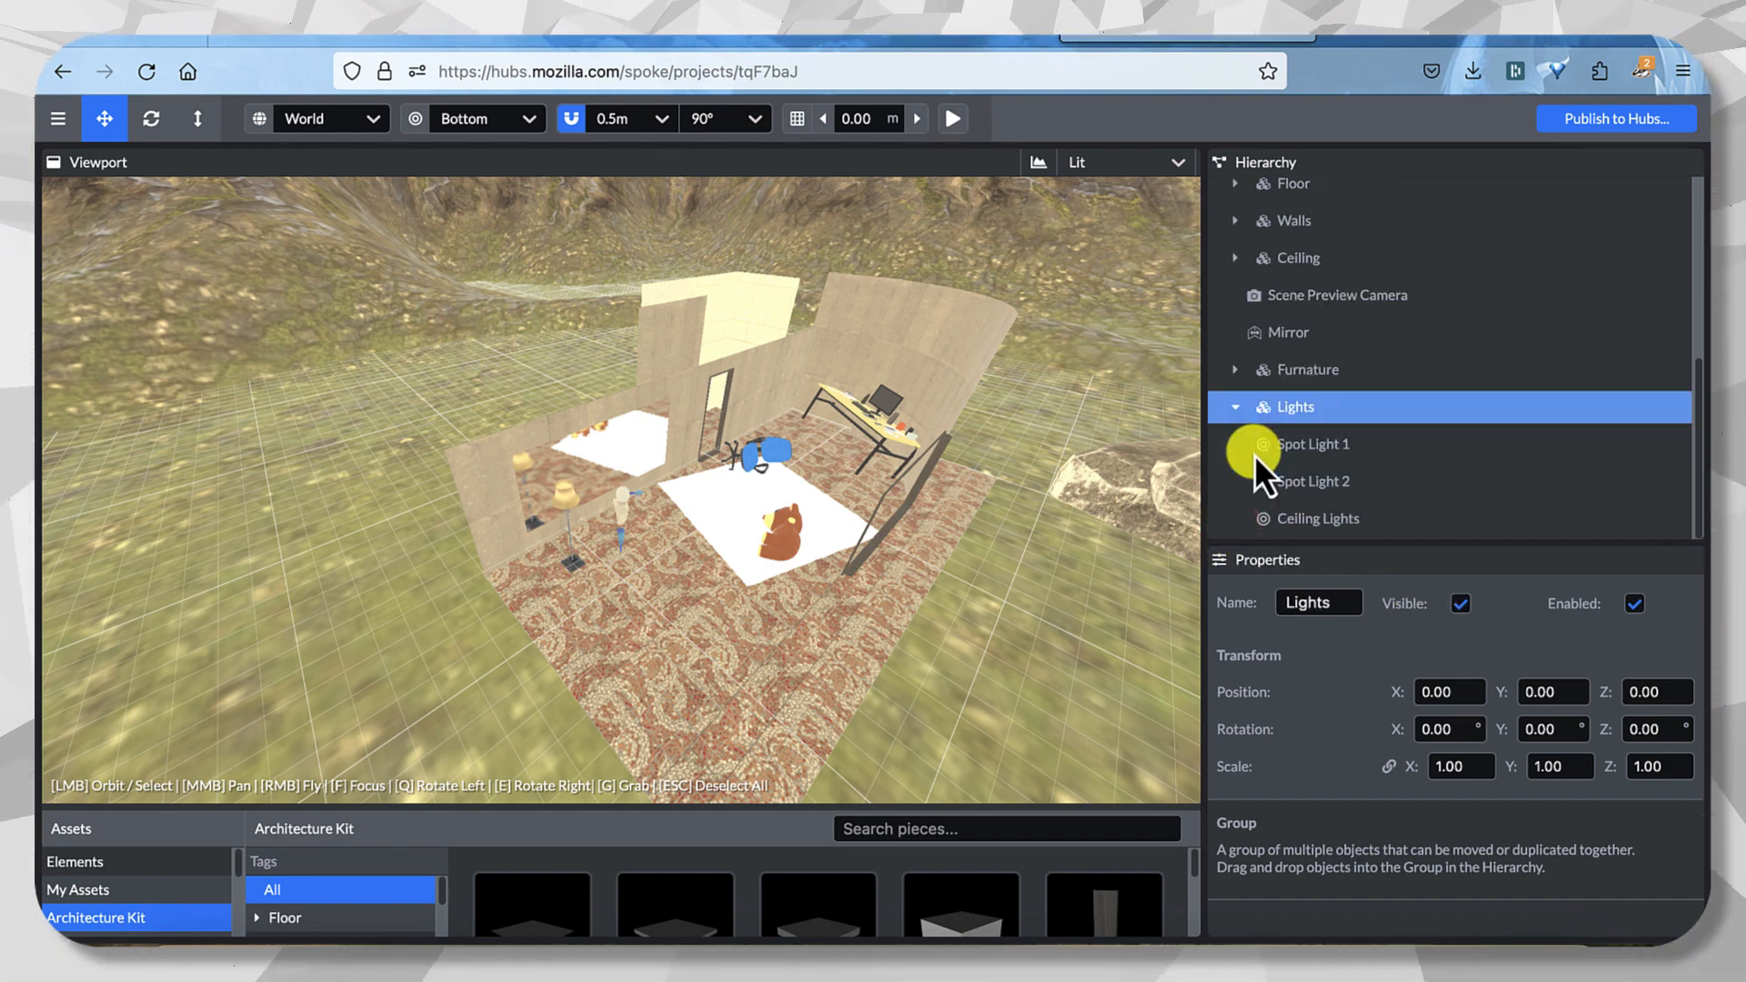
click(1254, 452)
shift+click(1328, 482)
shift+click(1323, 524)
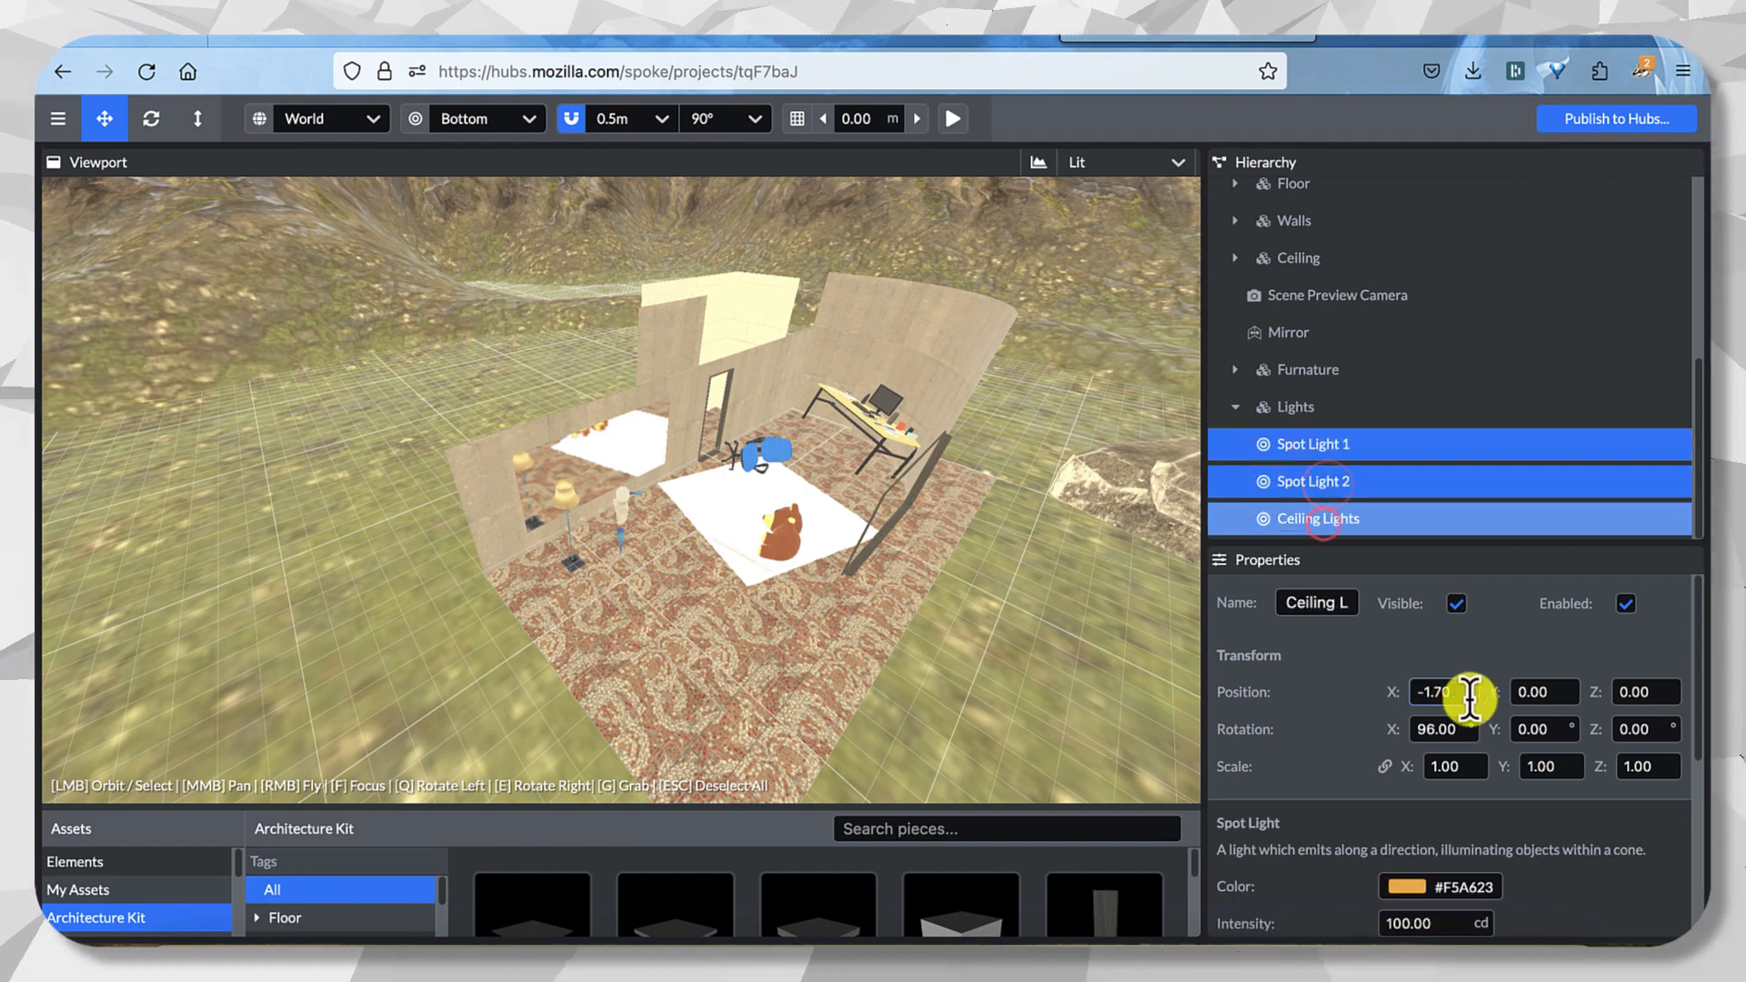
drag(1497, 700, 1682, 736)
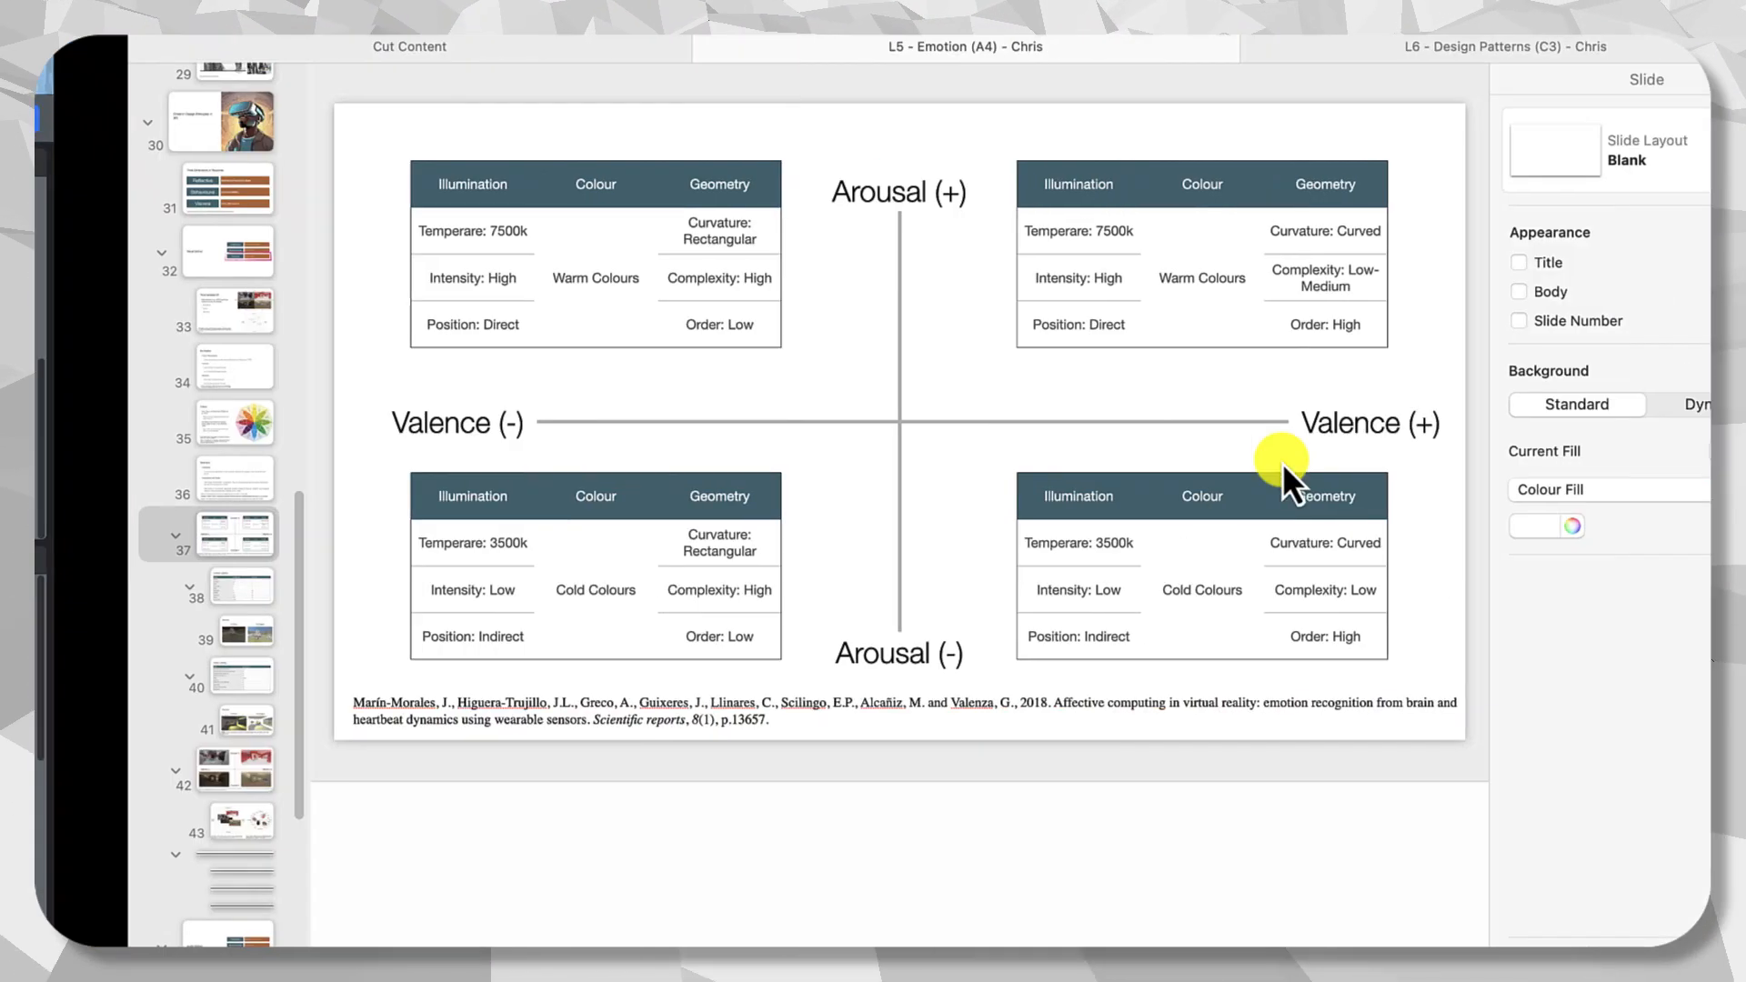
Switch to the slide presentation to check the illumination, colour and geometry guidelines by arousal and valence.
click(146, 733)
click(137, 759)
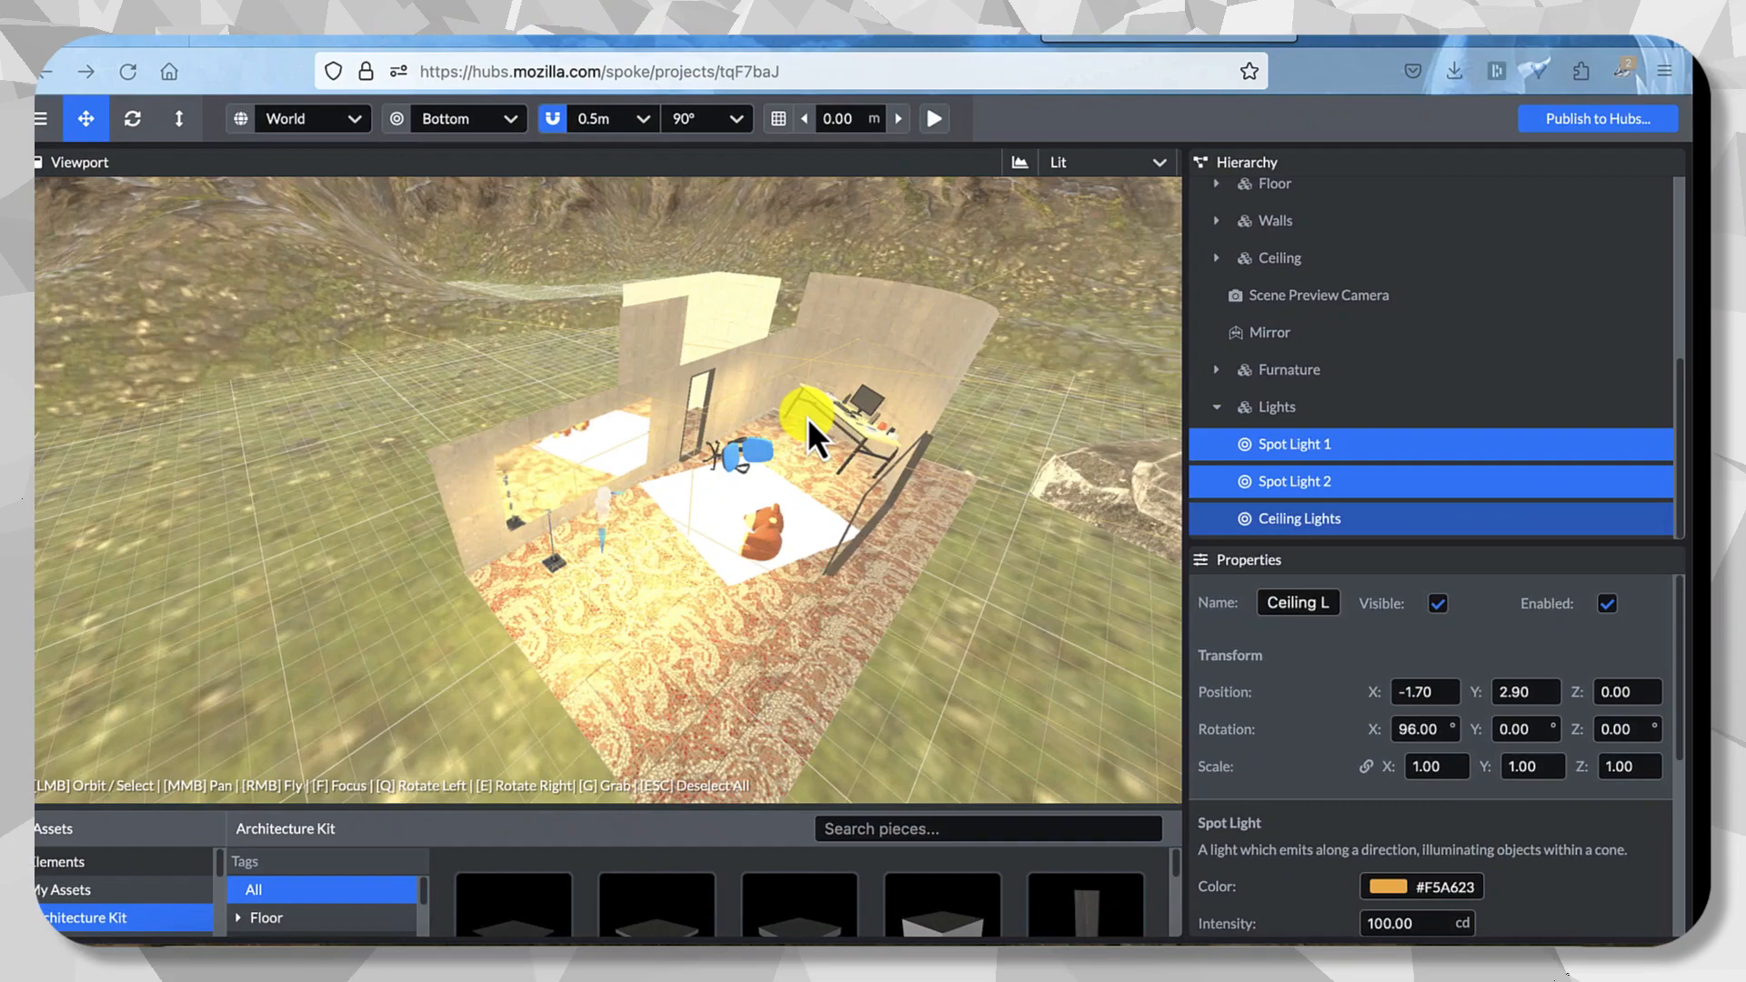
Set the X rotation of the three selected lights to 90° in the room project.
drag(807, 417, 777, 488)
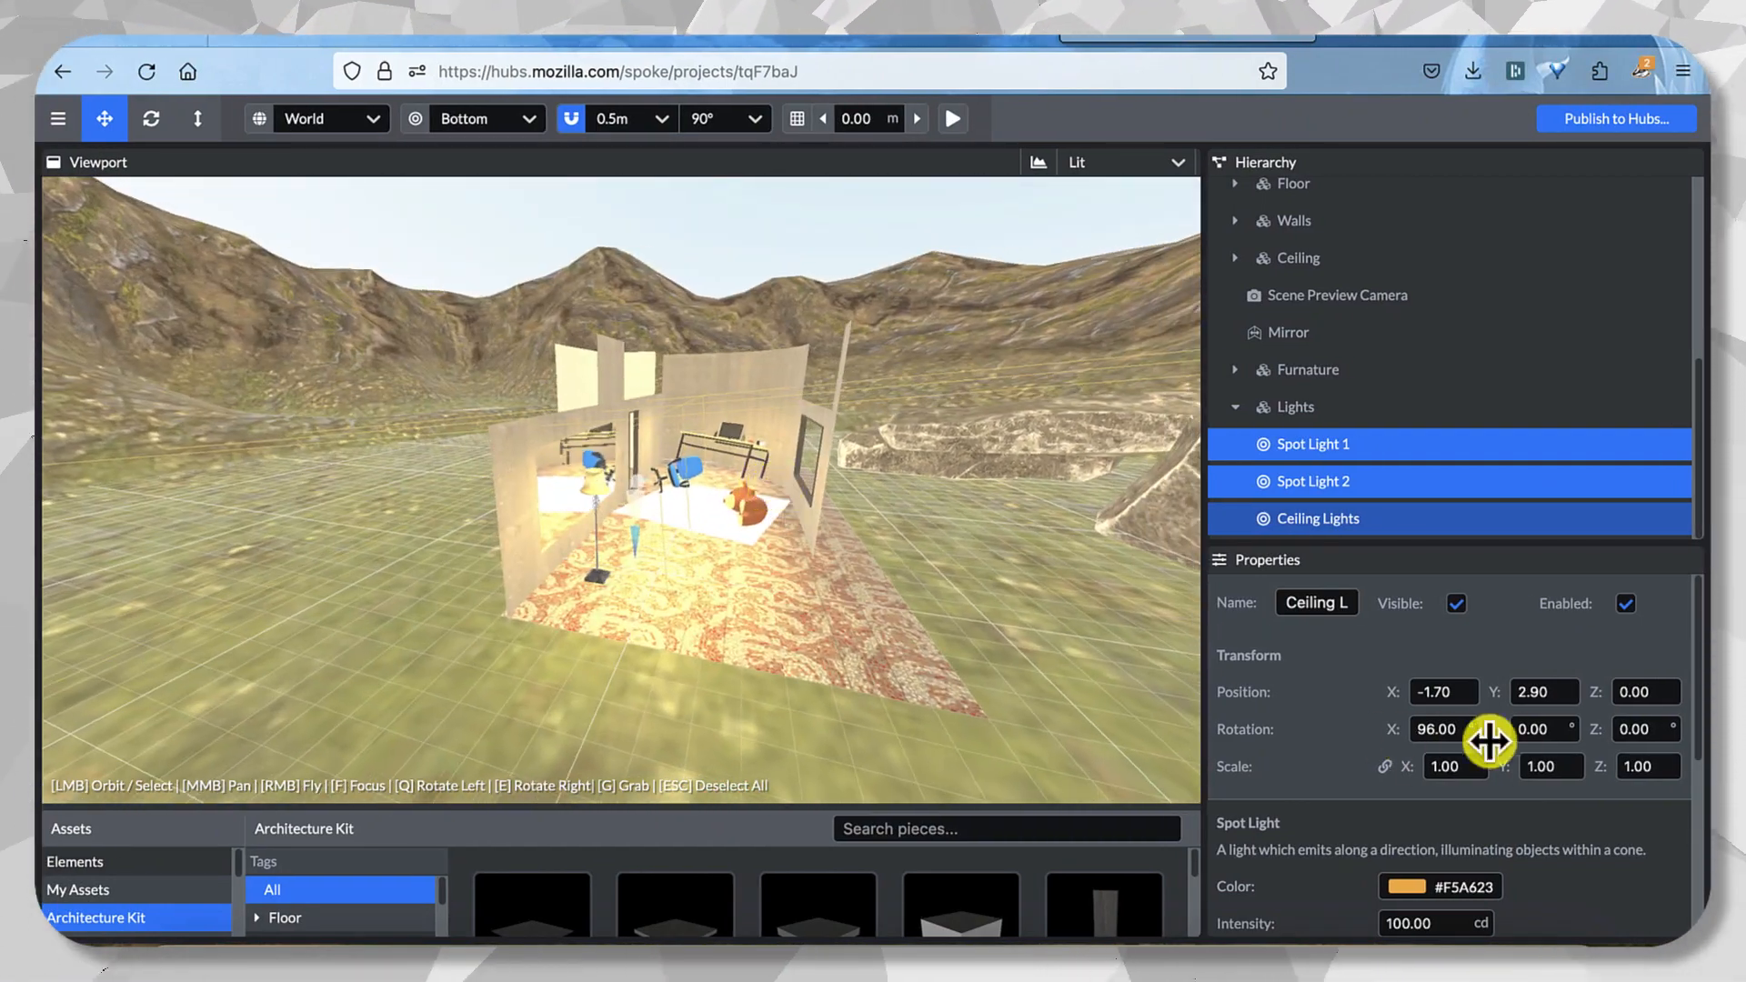
click(1455, 733)
text(0)
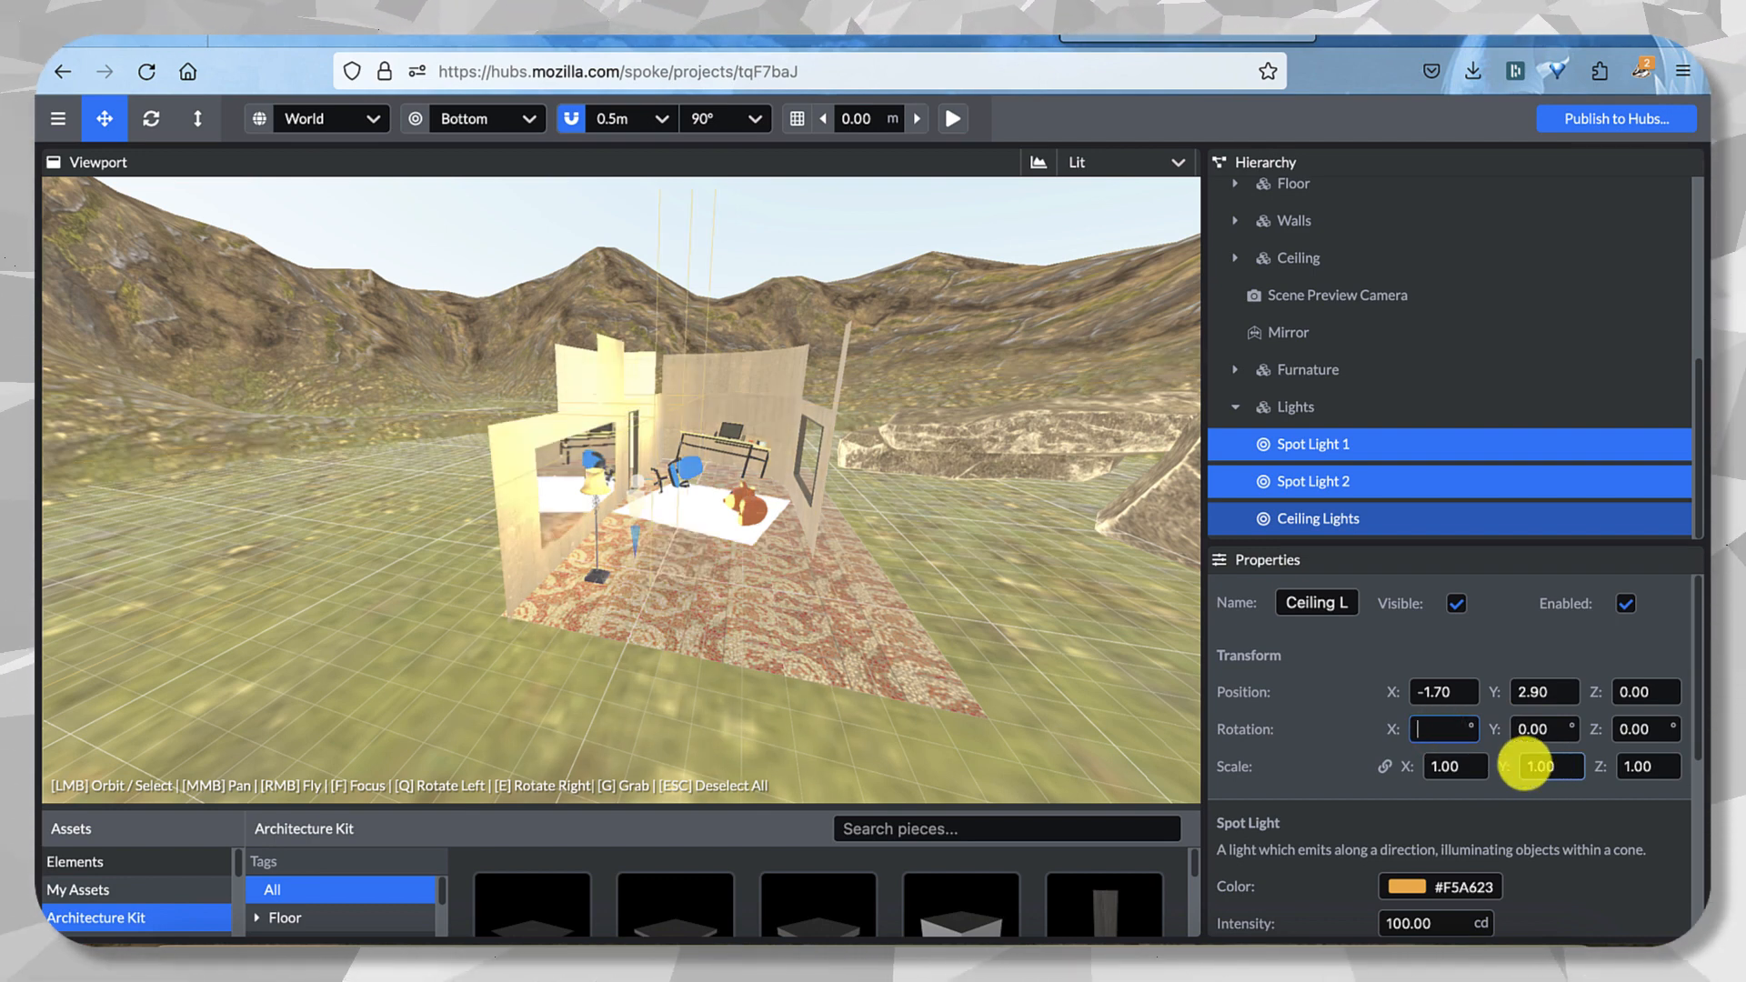
key(BackSpace)
text(90)
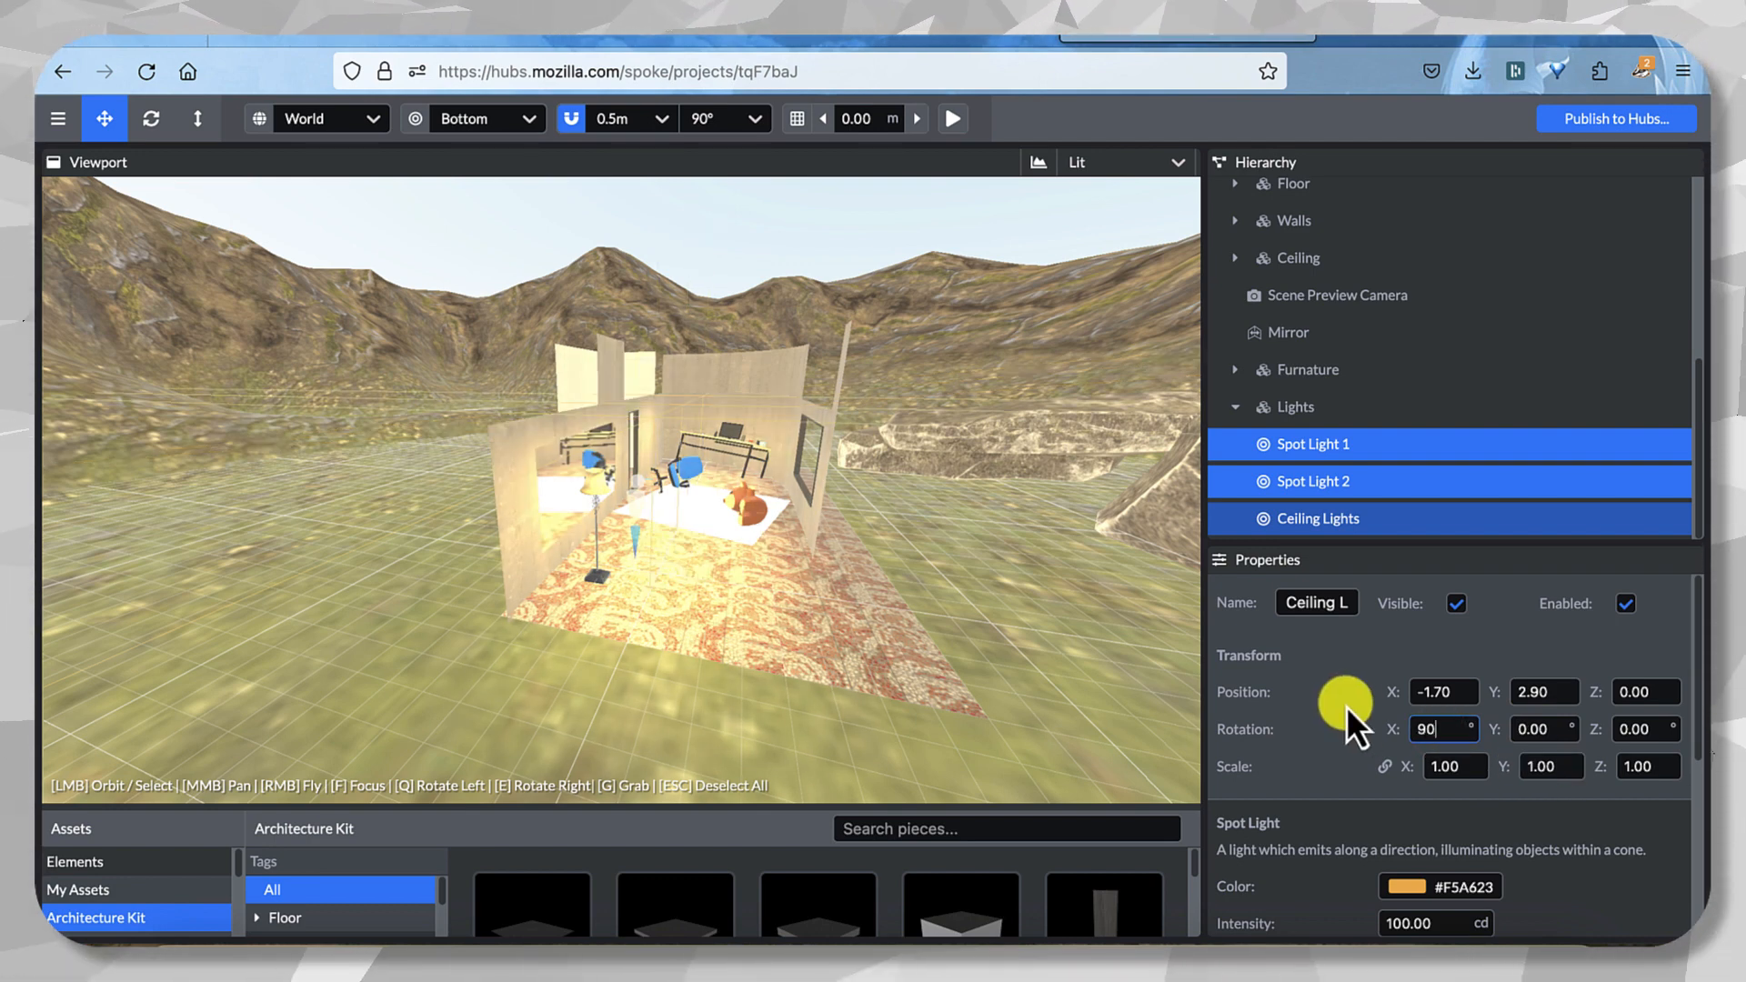
Try a Y rotation of -15° and a changed Z rotation on Spot Light 1, and reset both to 0.
scroll(1337, 737, down, 1)
click(860, 546)
drag(860, 546, 652, 482)
scroll(652, 482, up, 10)
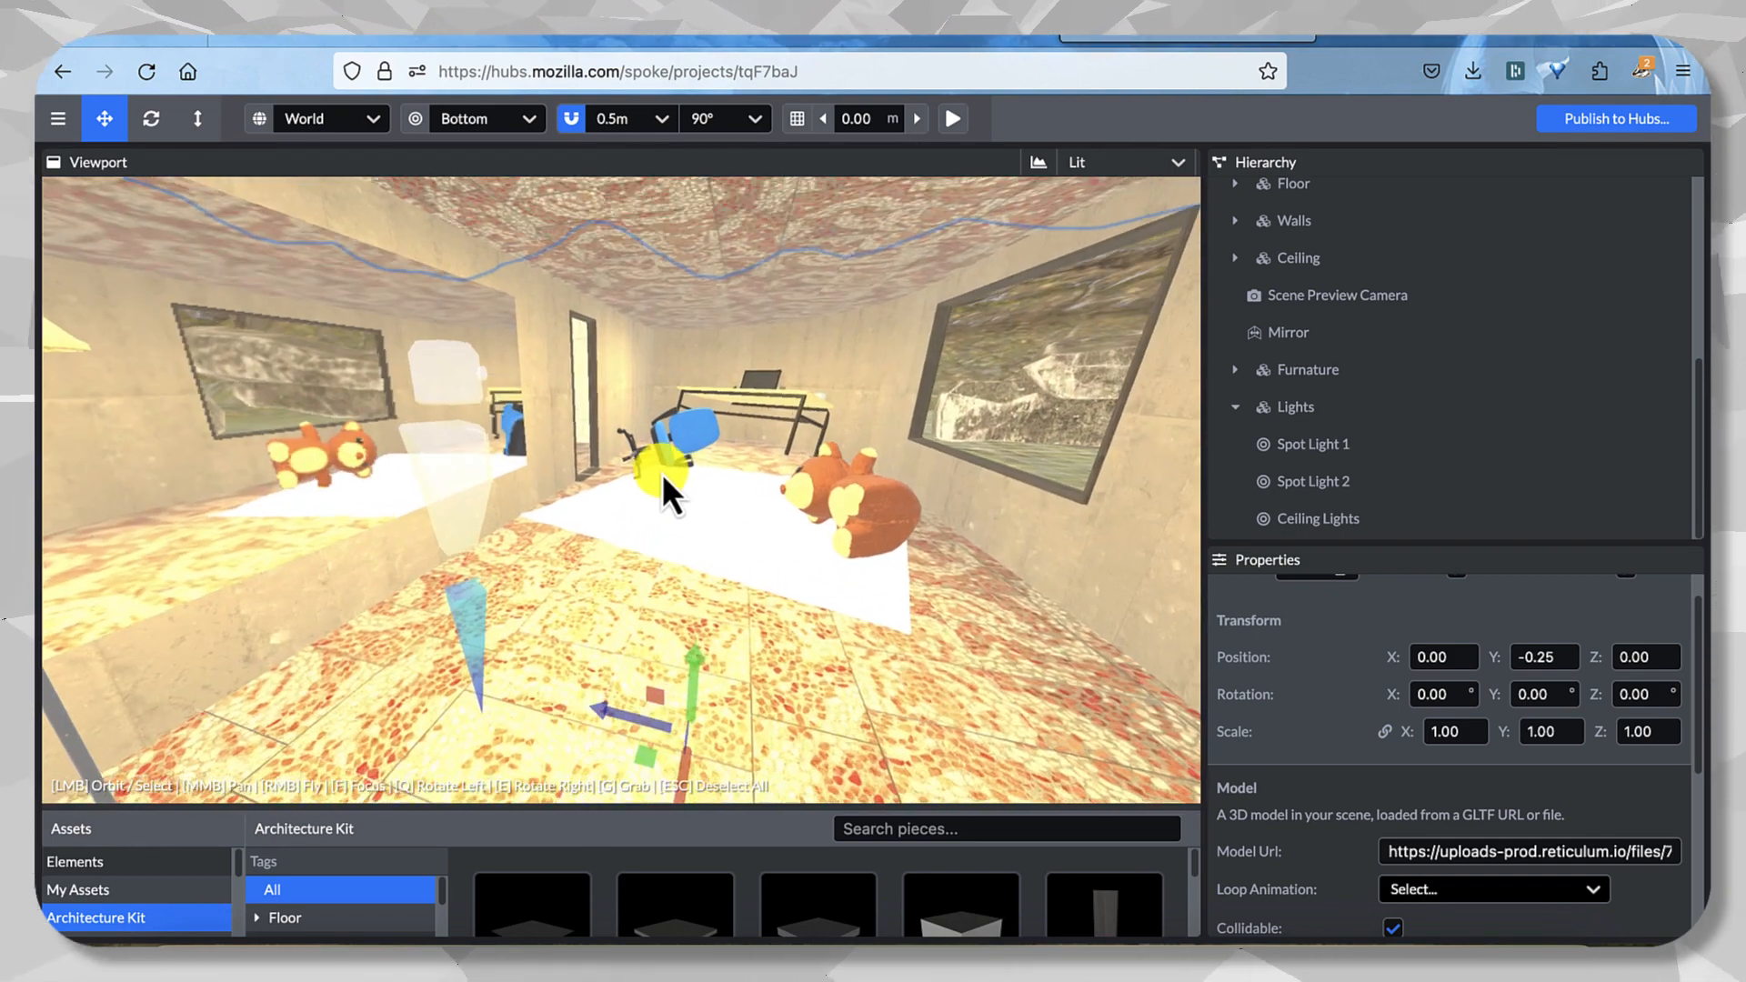
scroll(662, 473, down, 2)
drag(939, 453, 1037, 427)
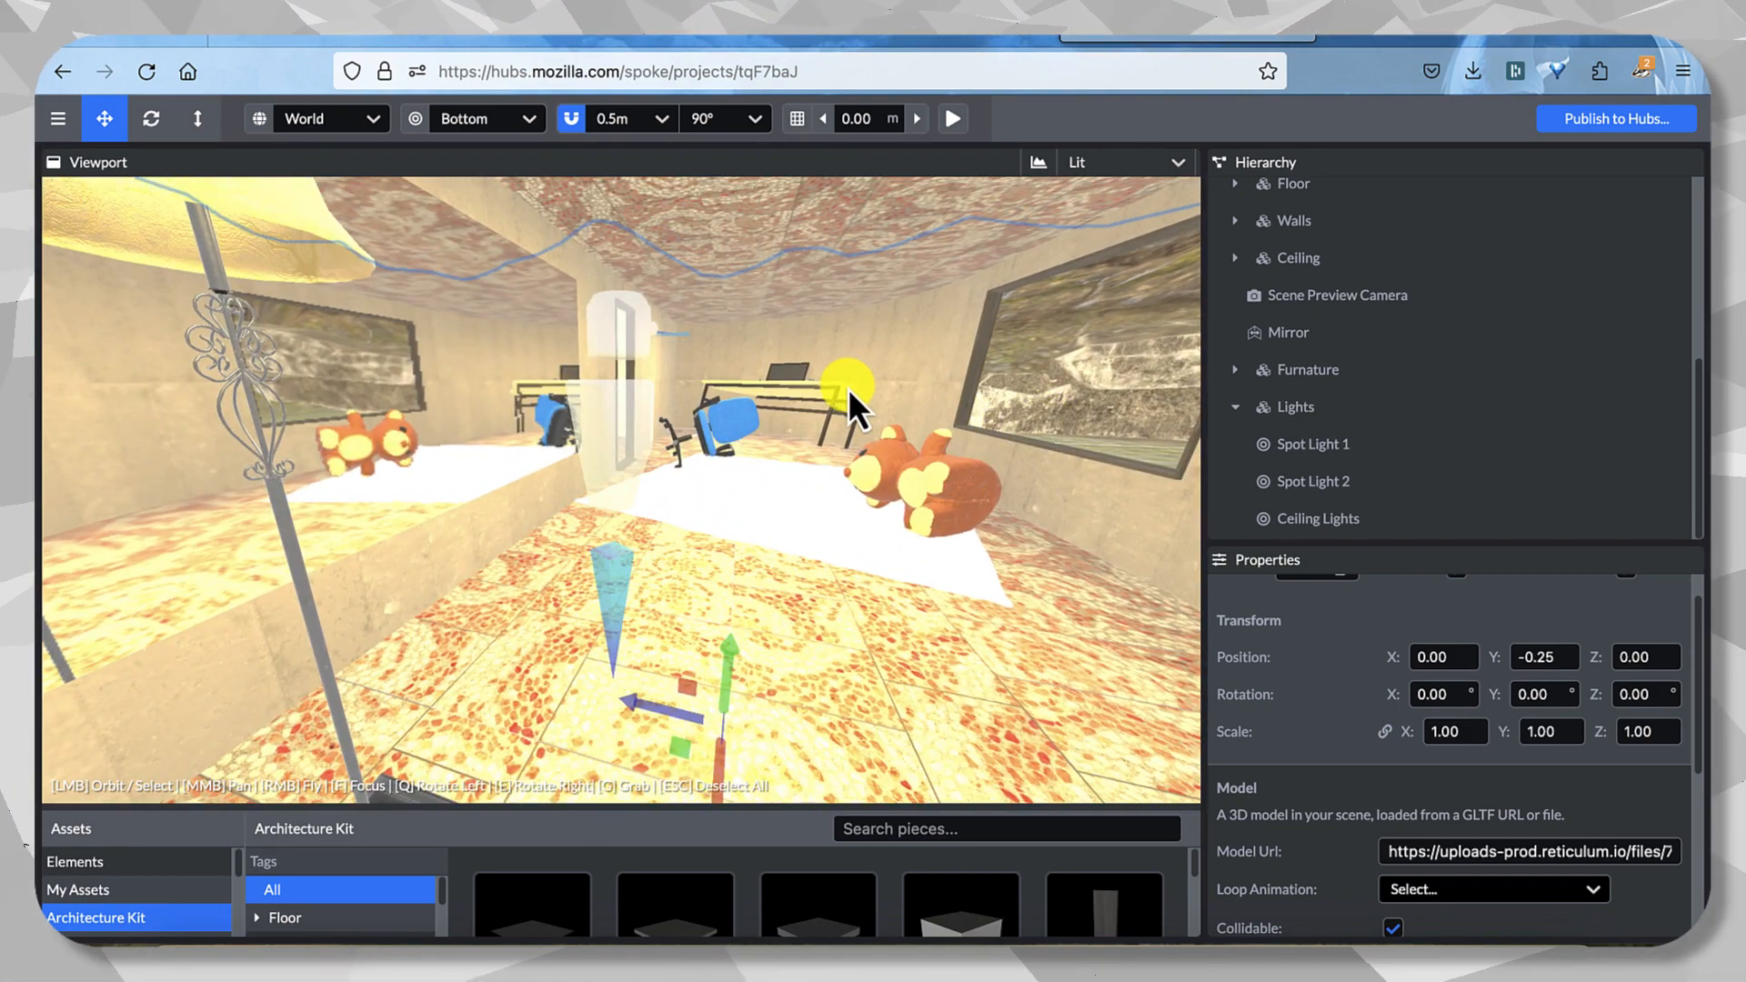
click(1357, 457)
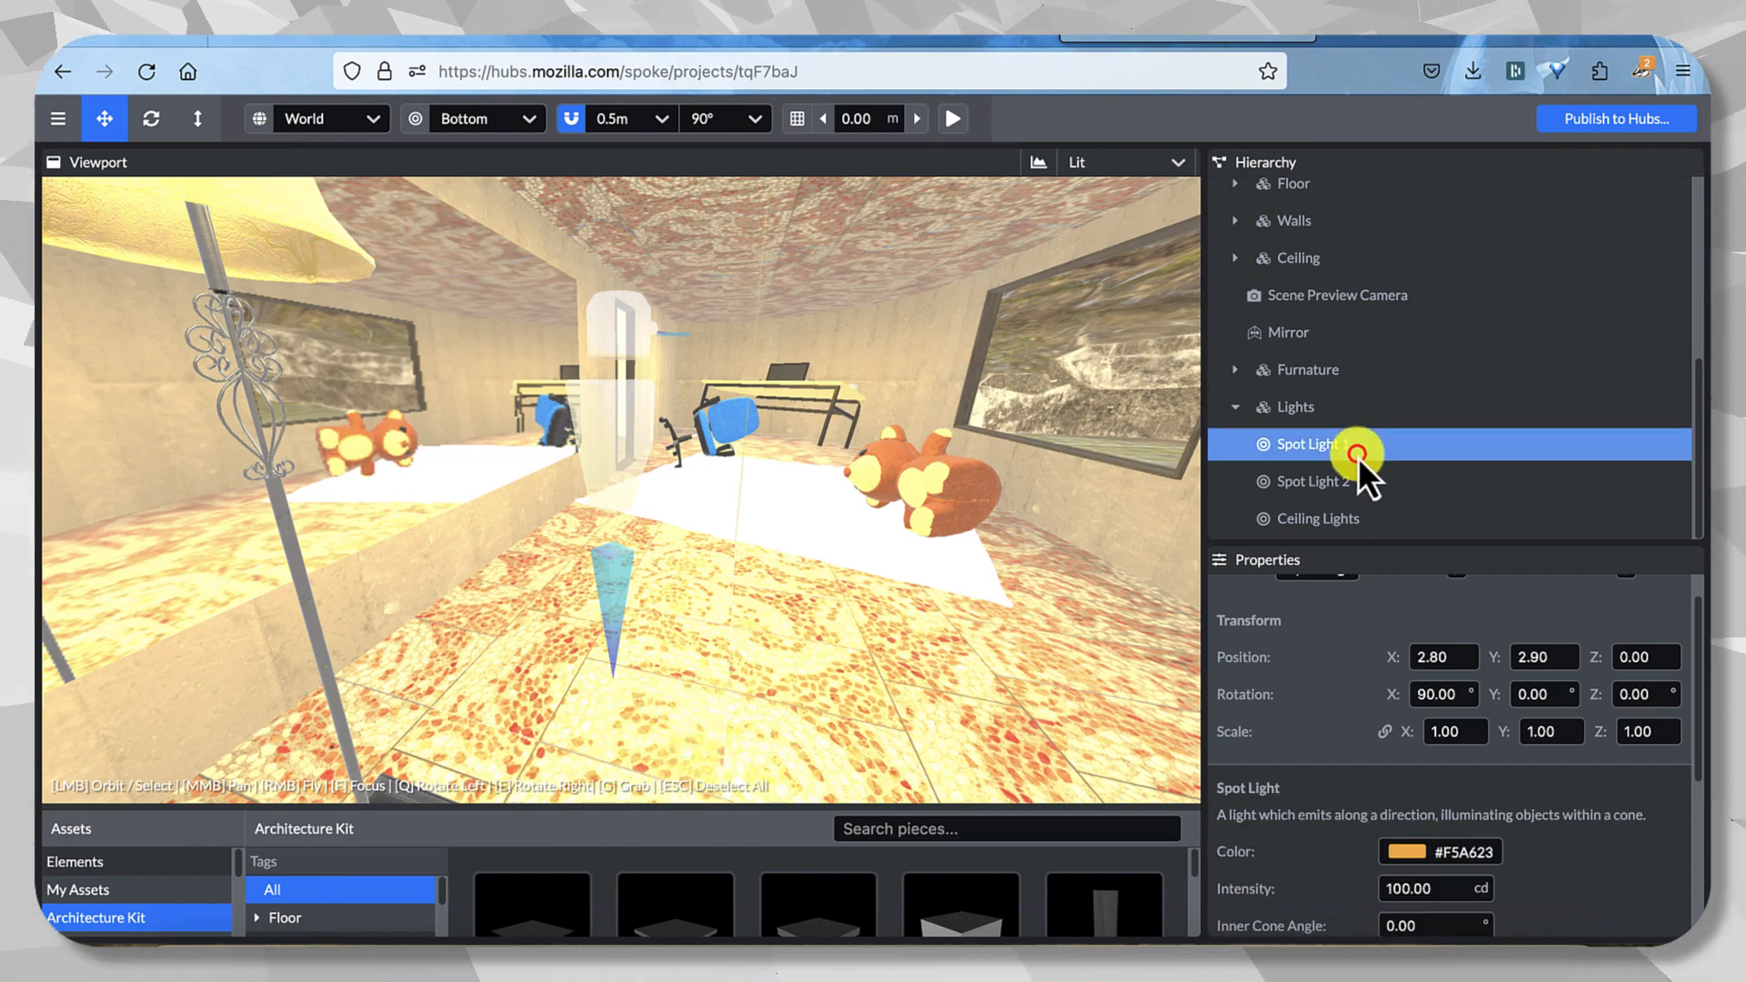
drag(1490, 695, 1426, 695)
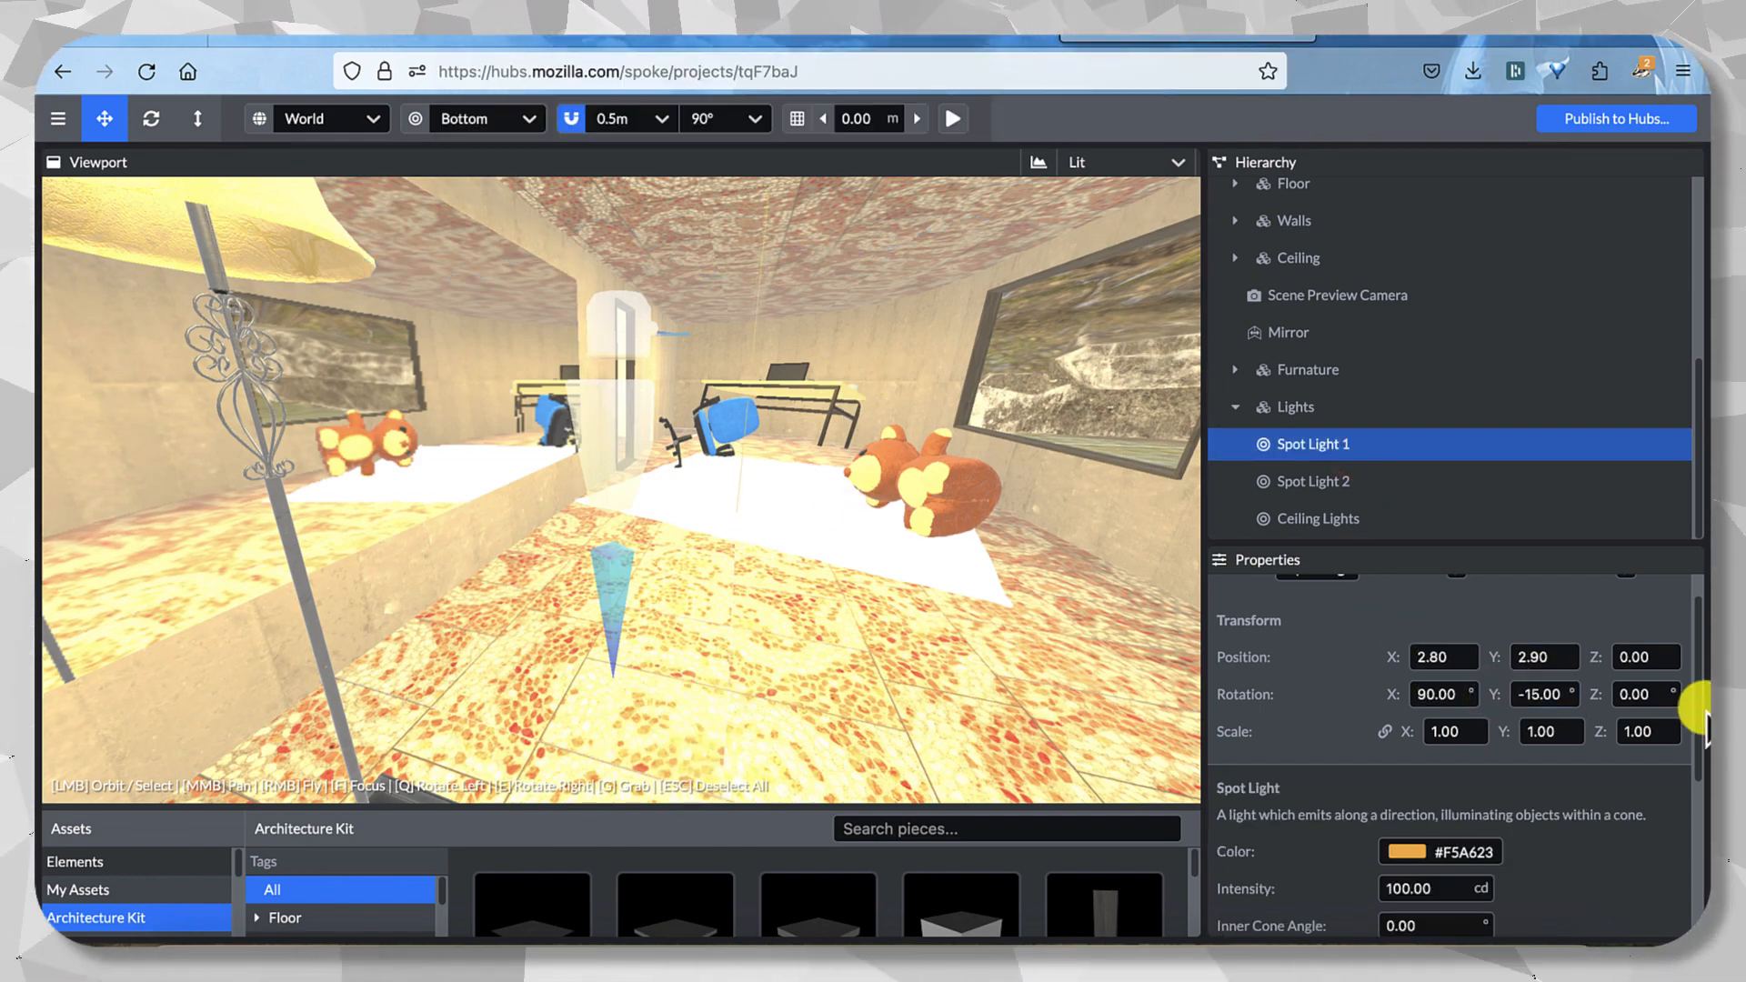
click(1557, 695)
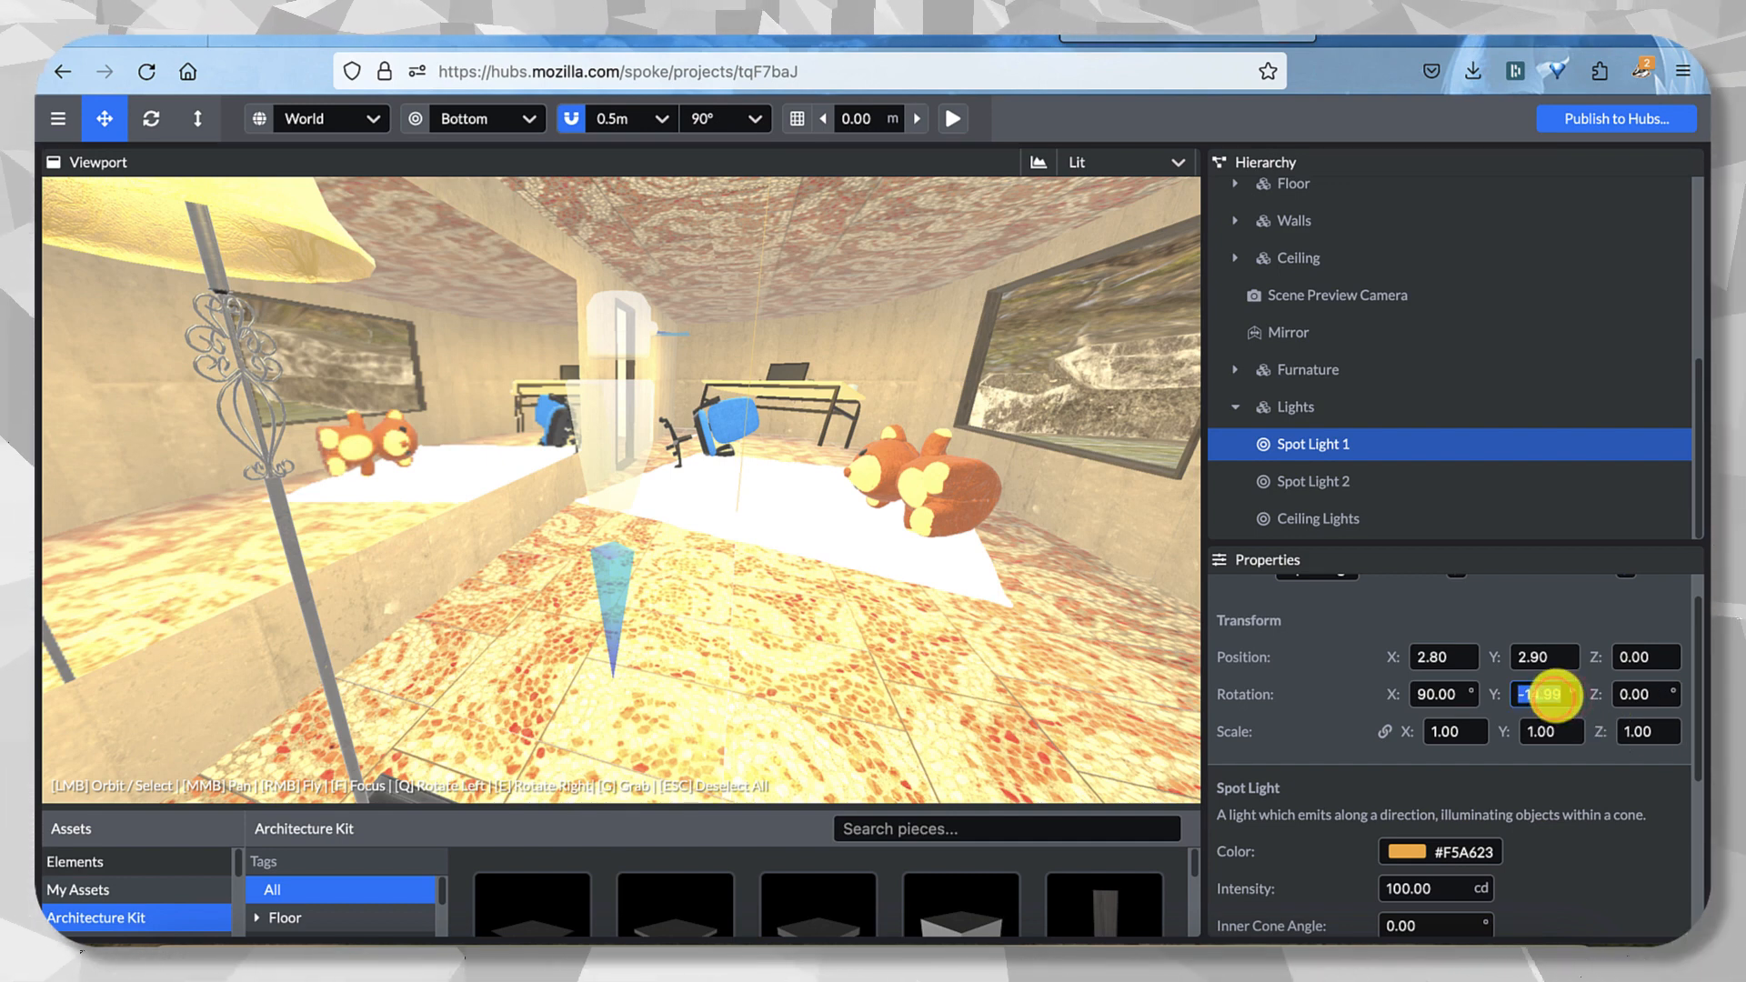
drag(1588, 694, 1613, 694)
click(1637, 694)
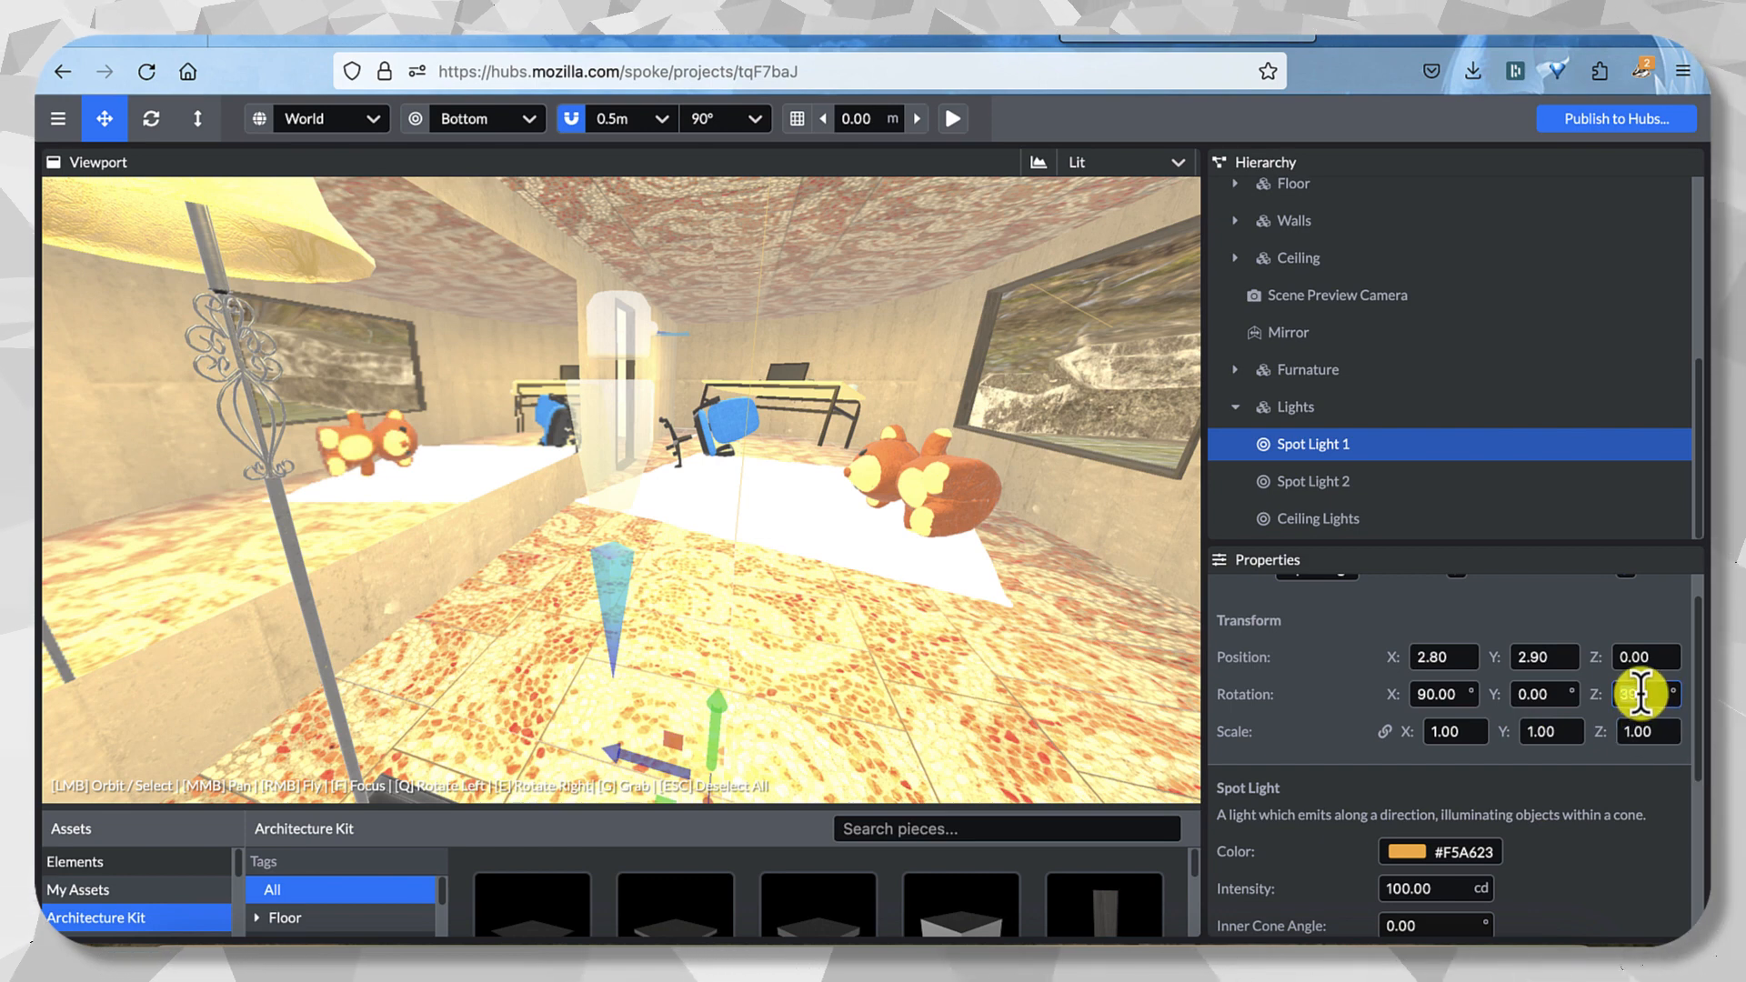
text(0)
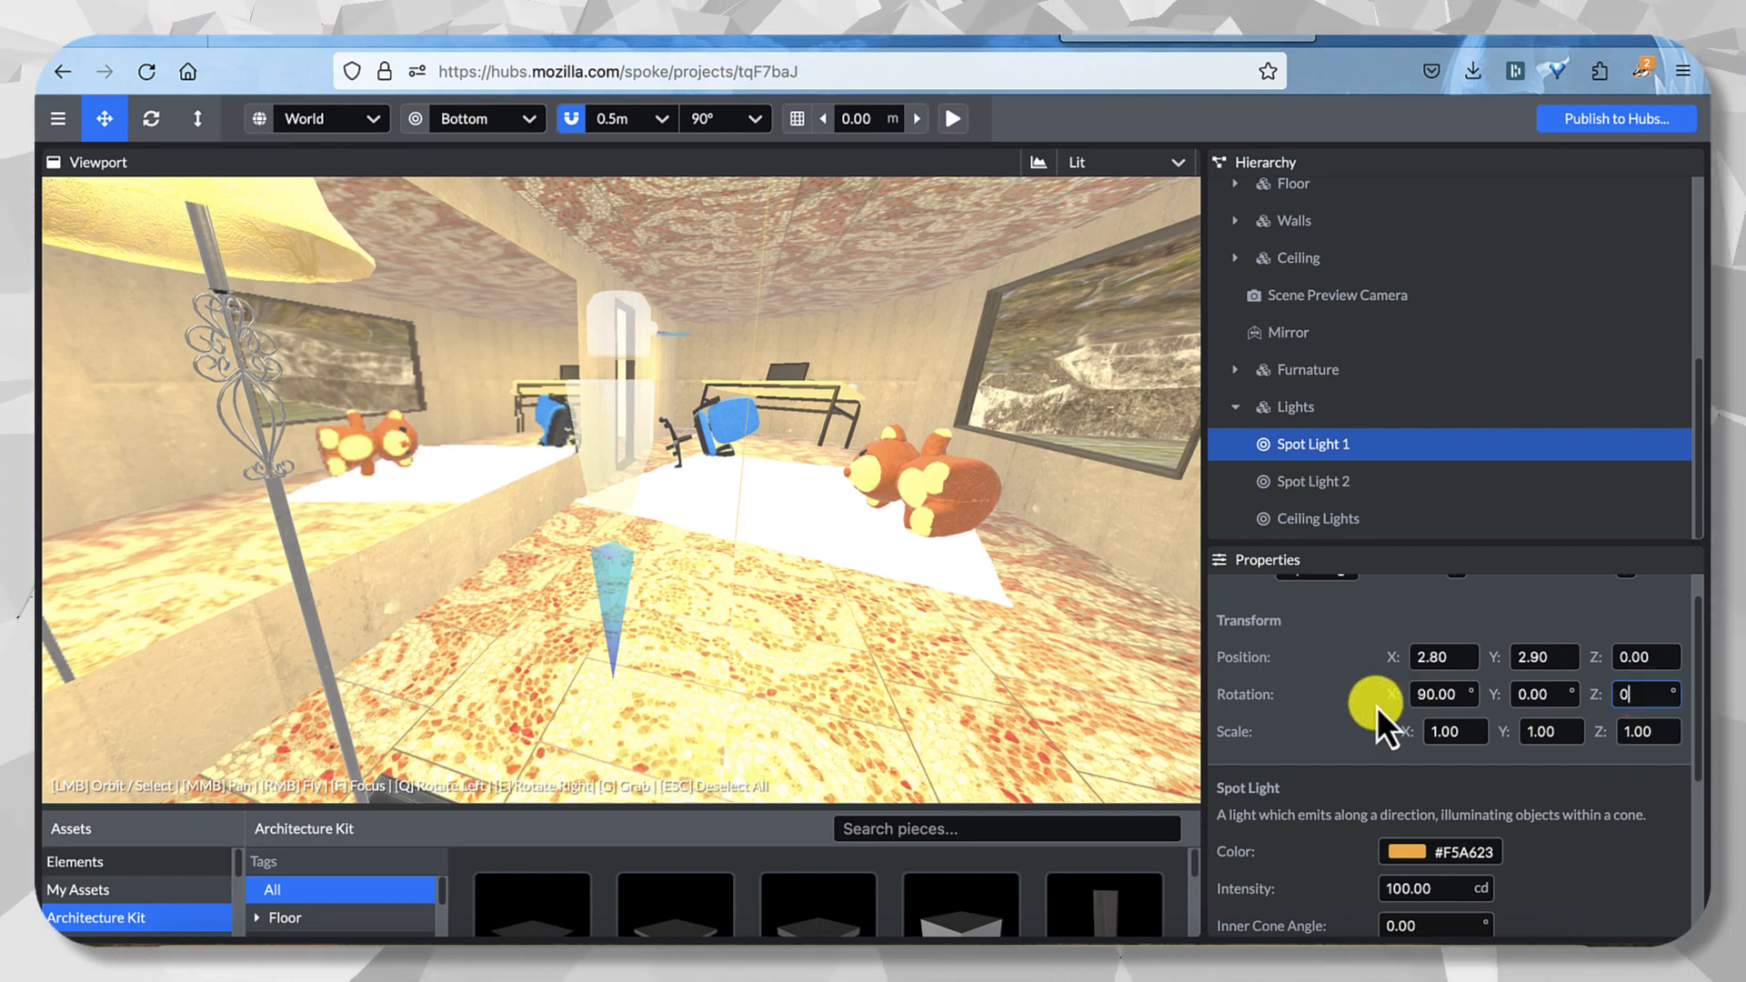
Select Ceiling Lights and set its rotation to X 142°, Y 0° and Z 0°.
drag(1398, 701, 1618, 725)
click(1329, 492)
click(1322, 515)
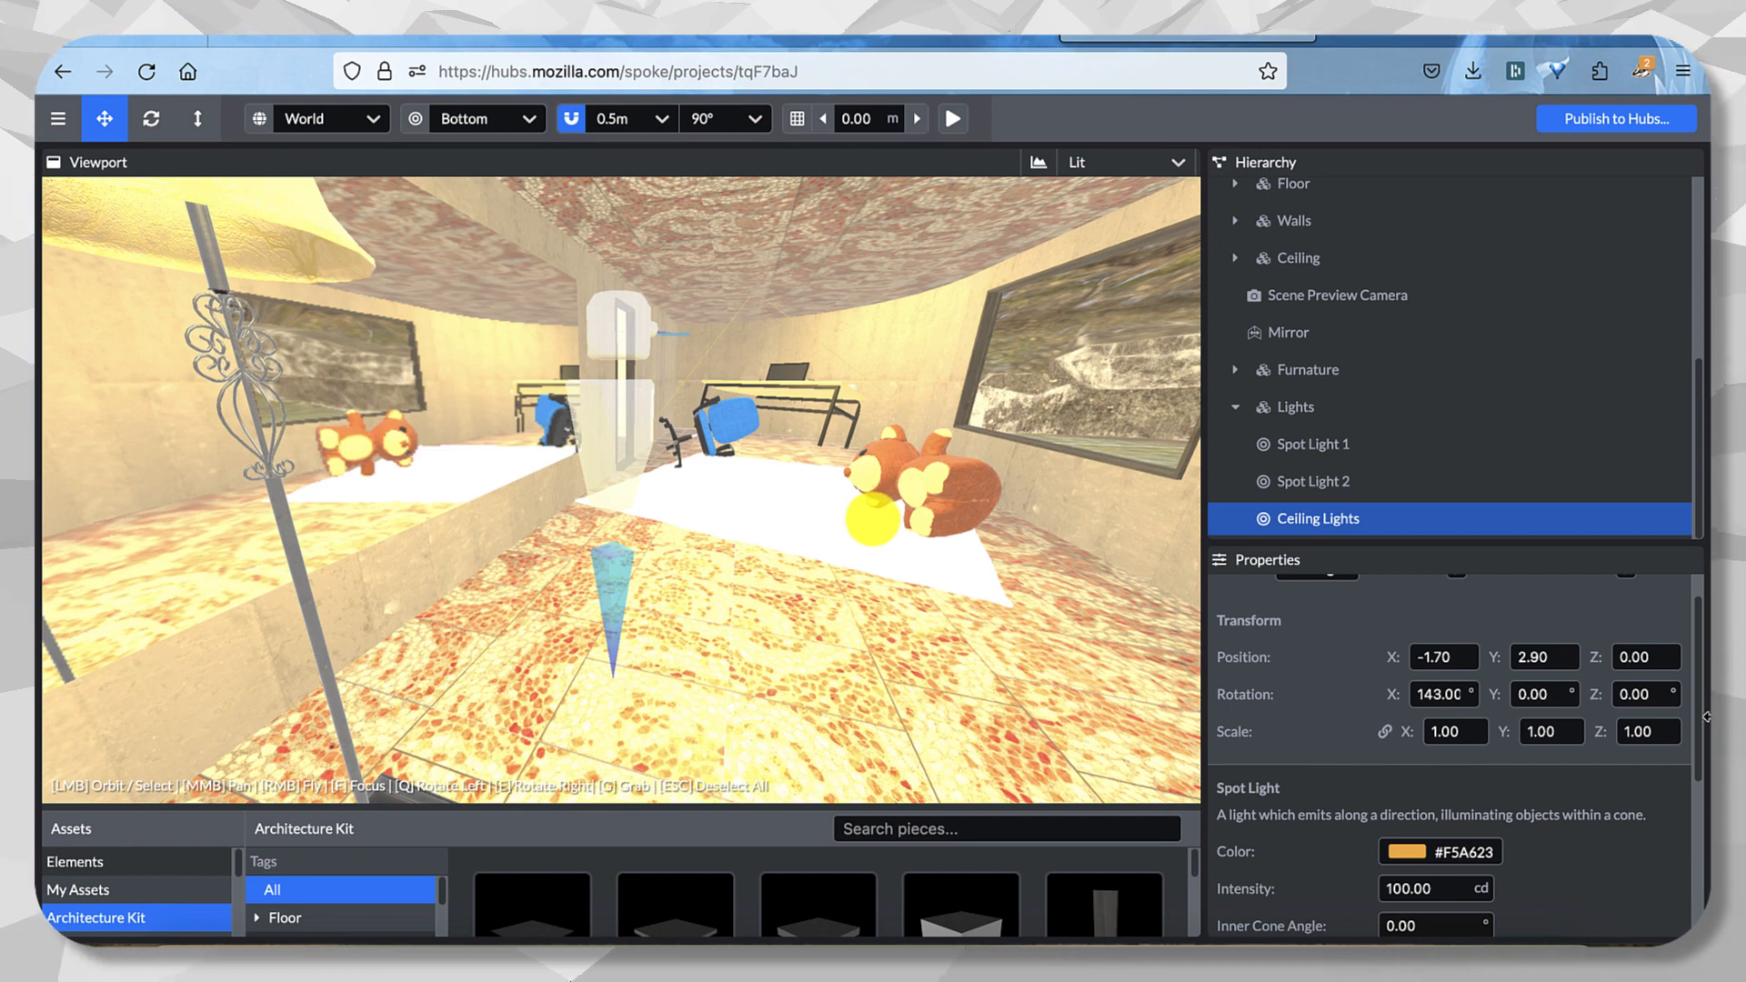
drag(1492, 696, 1312, 693)
drag(1193, 671, 1435, 724)
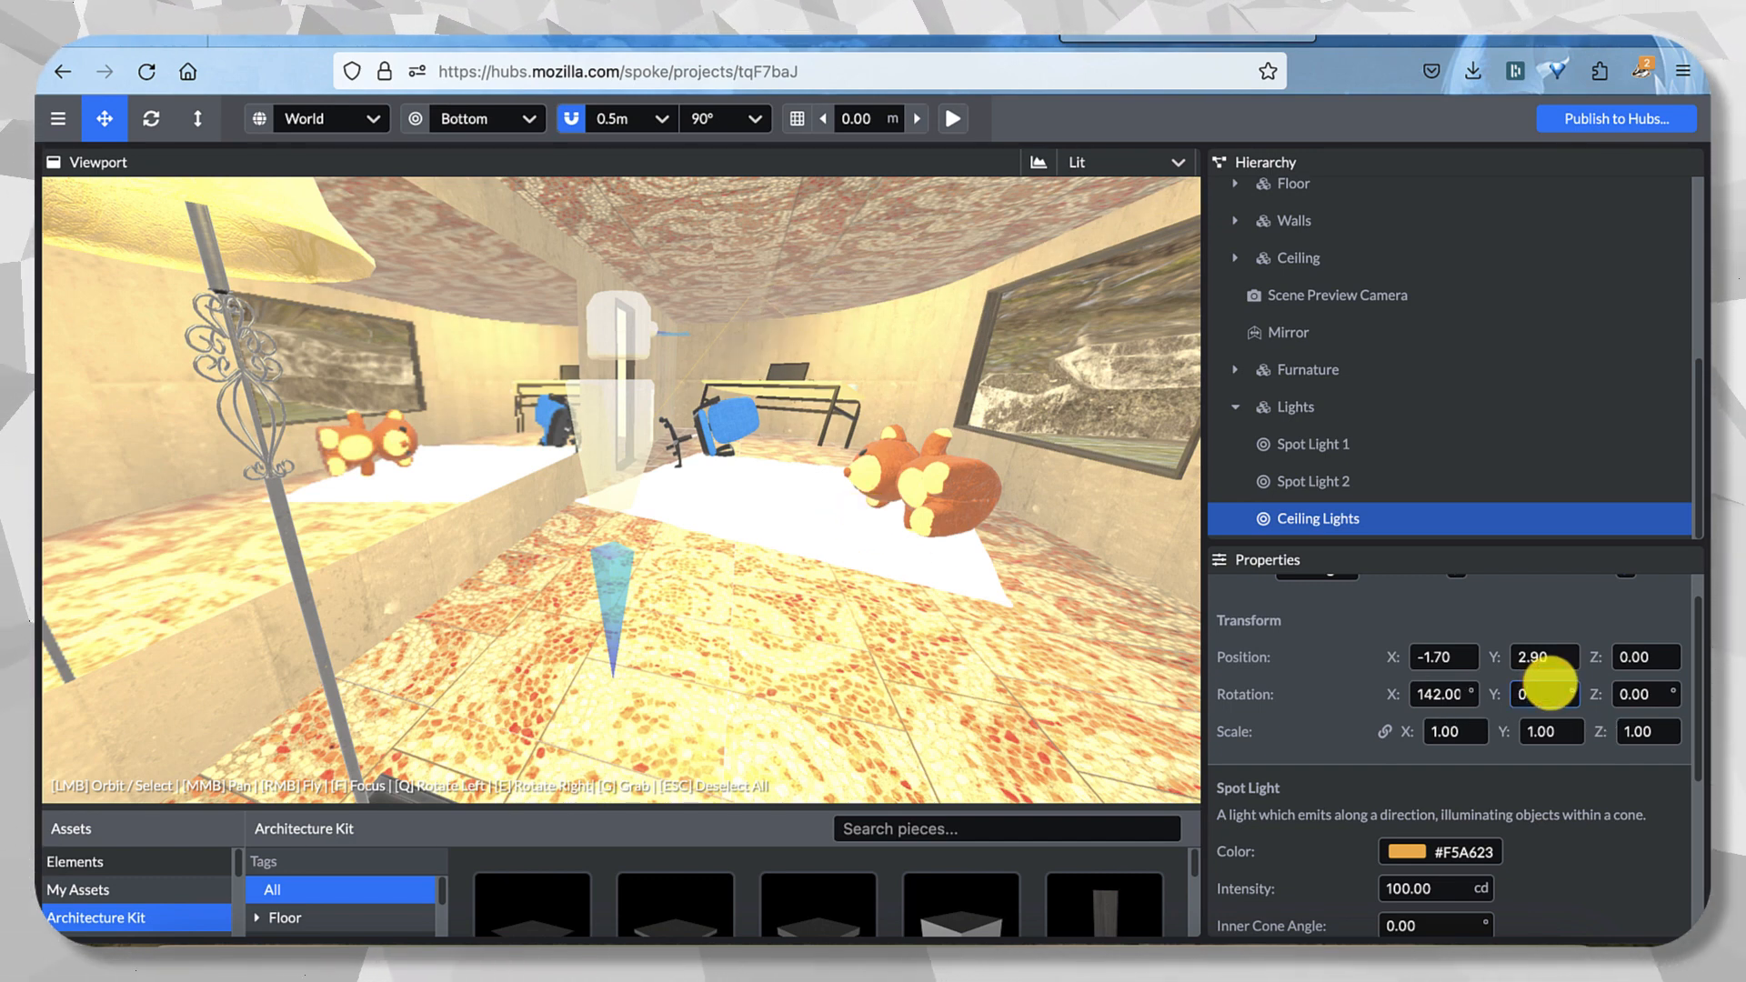
drag(1592, 694, 1591, 694)
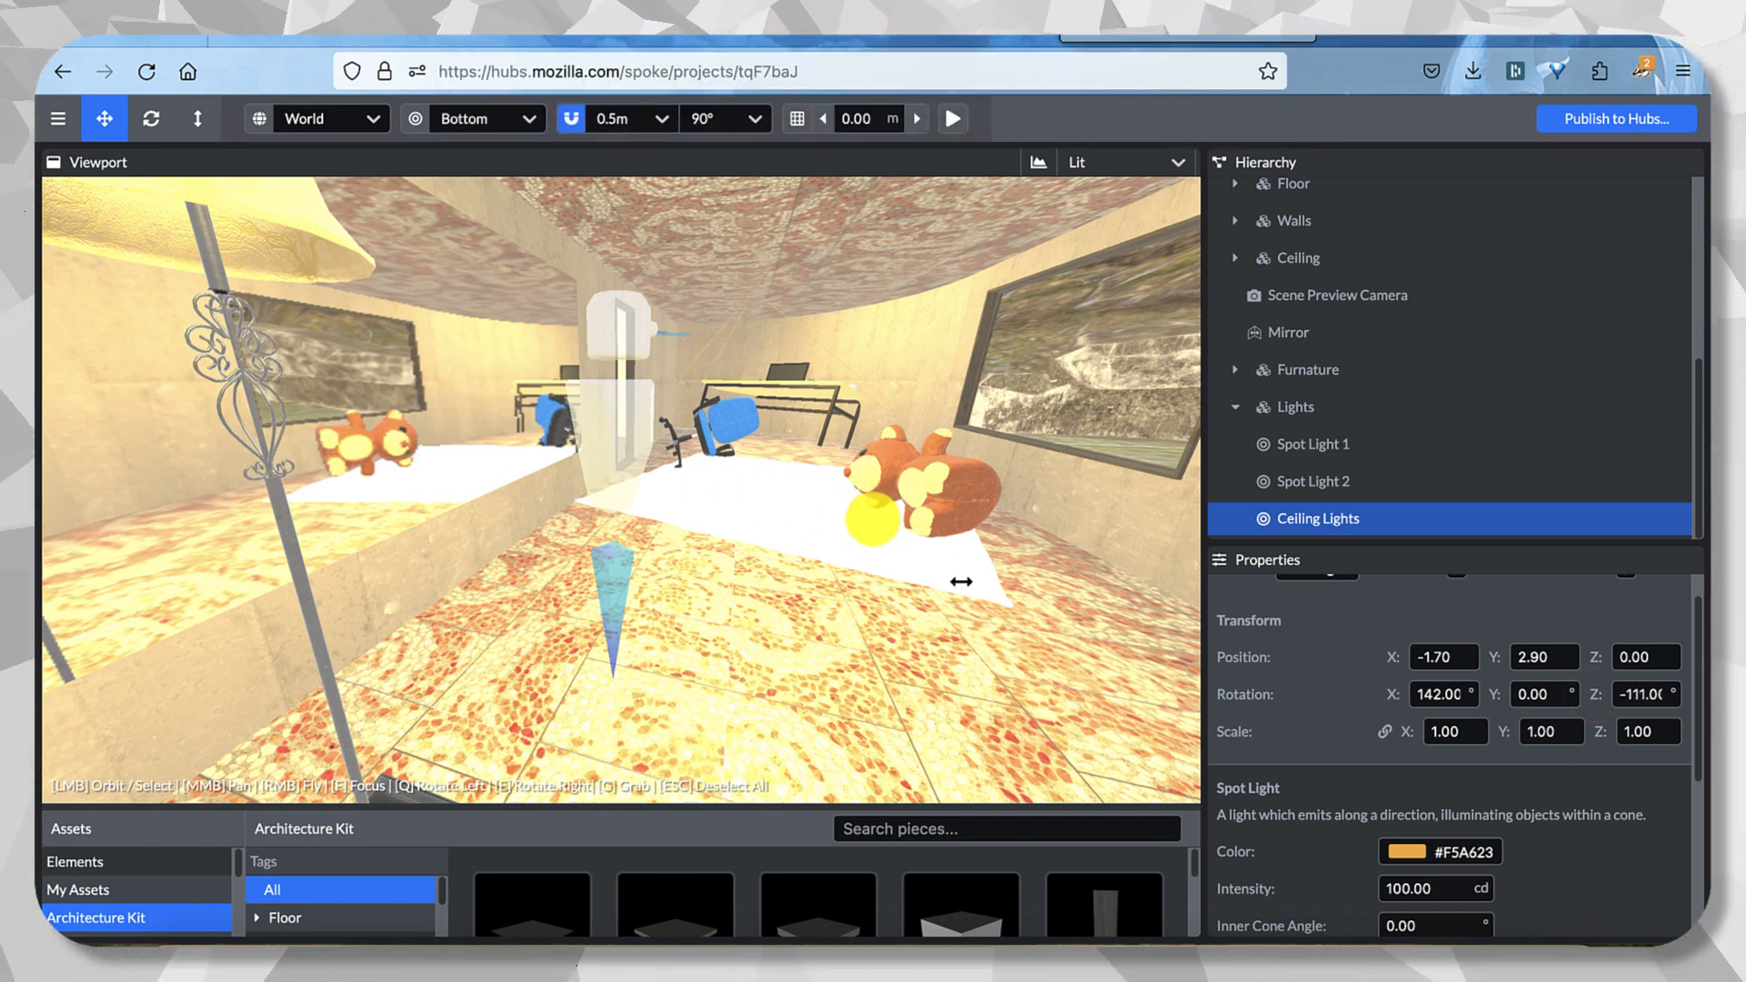
click(1648, 694)
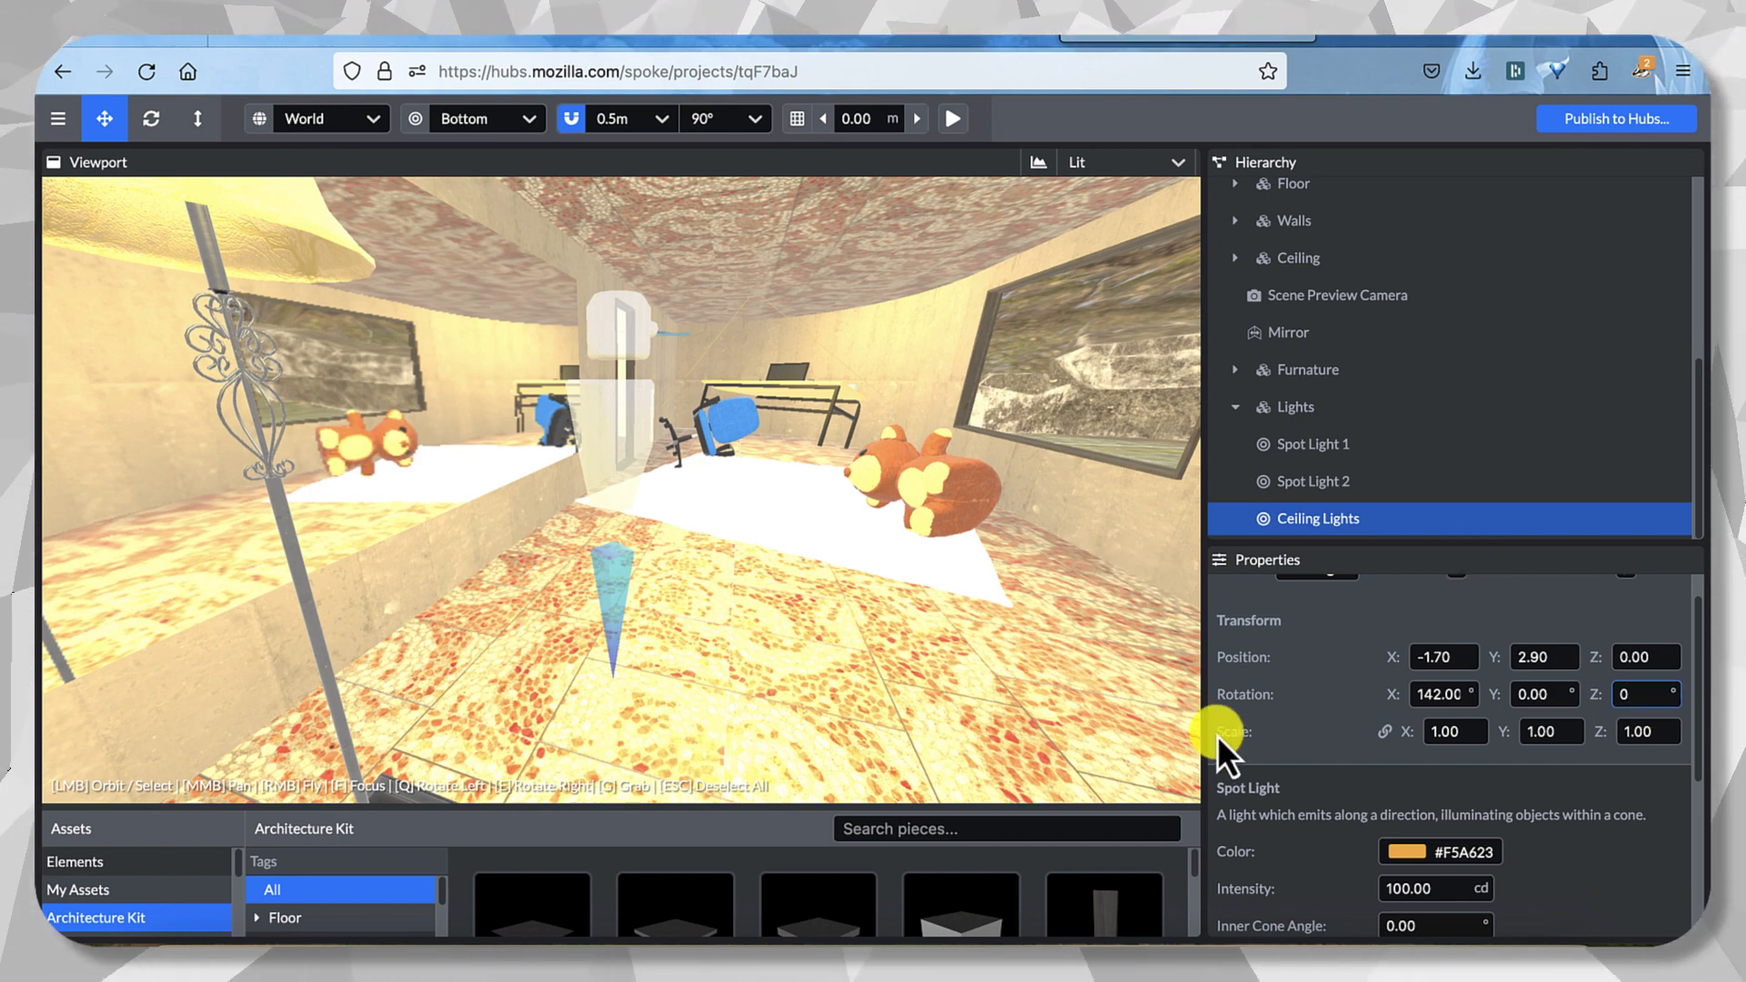
Select Spot Light 1 and Spot Light 2 together with Ceiling Lights, set their intensity to 200 cd and save the project.
shift+click(1332, 437)
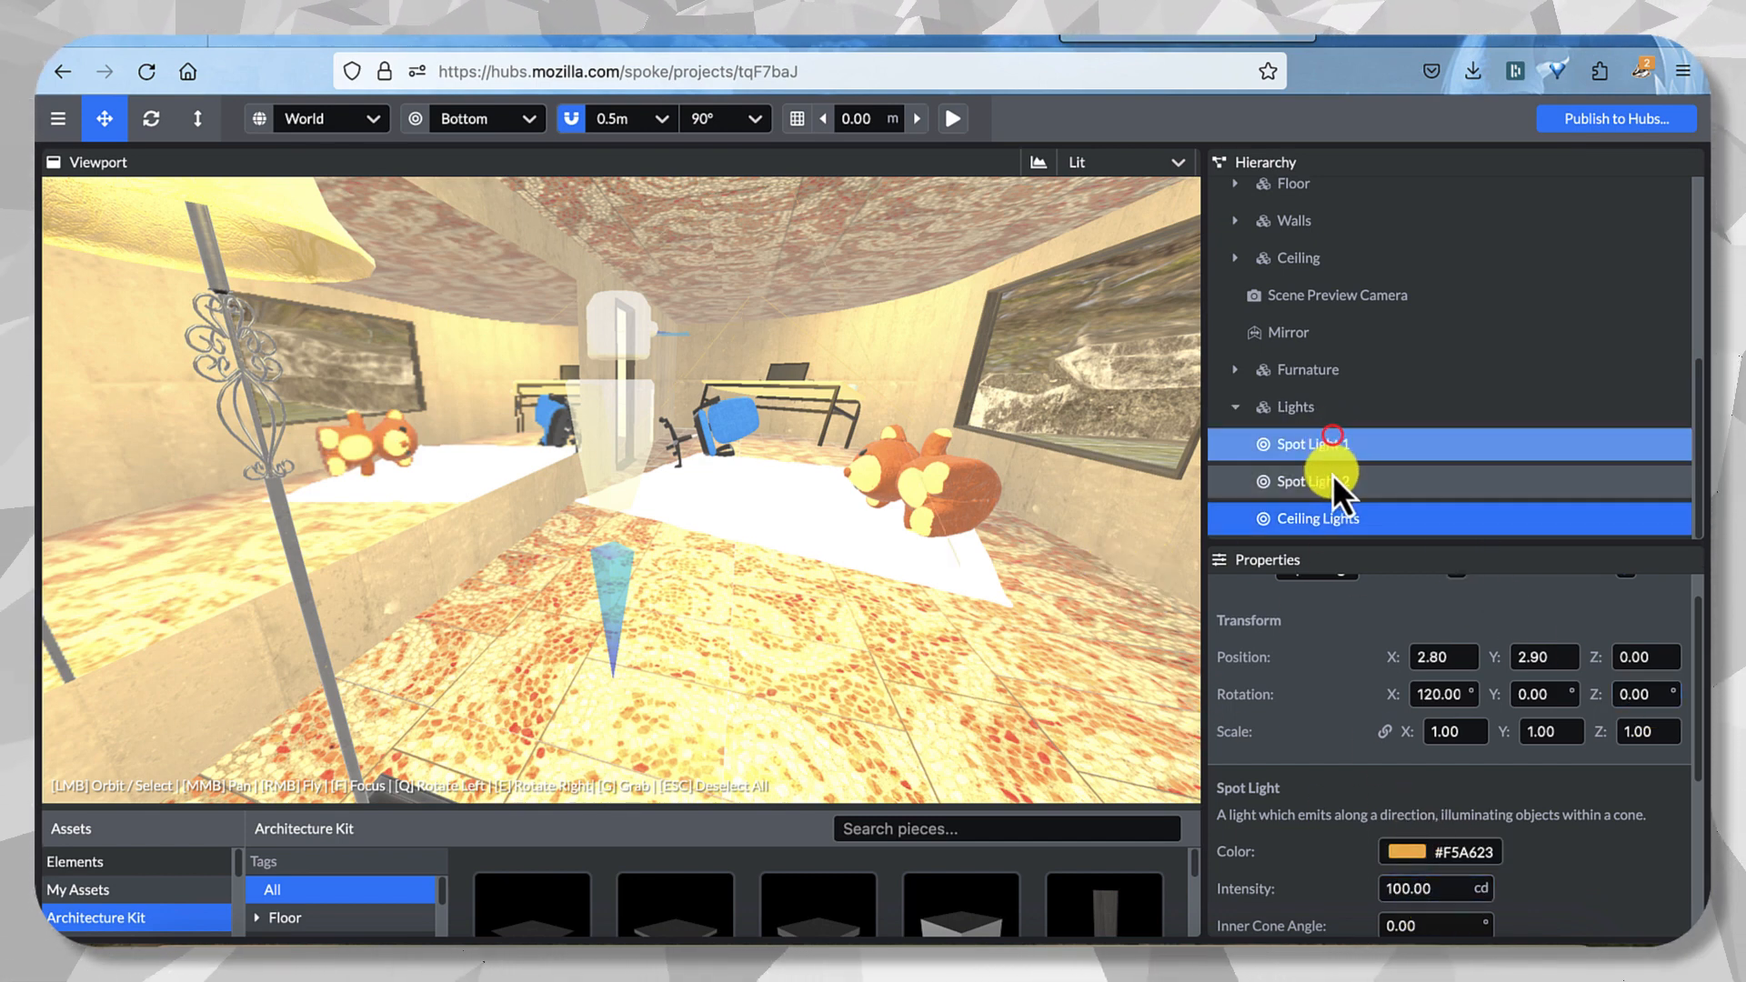
shift+click(1330, 475)
click(1426, 903)
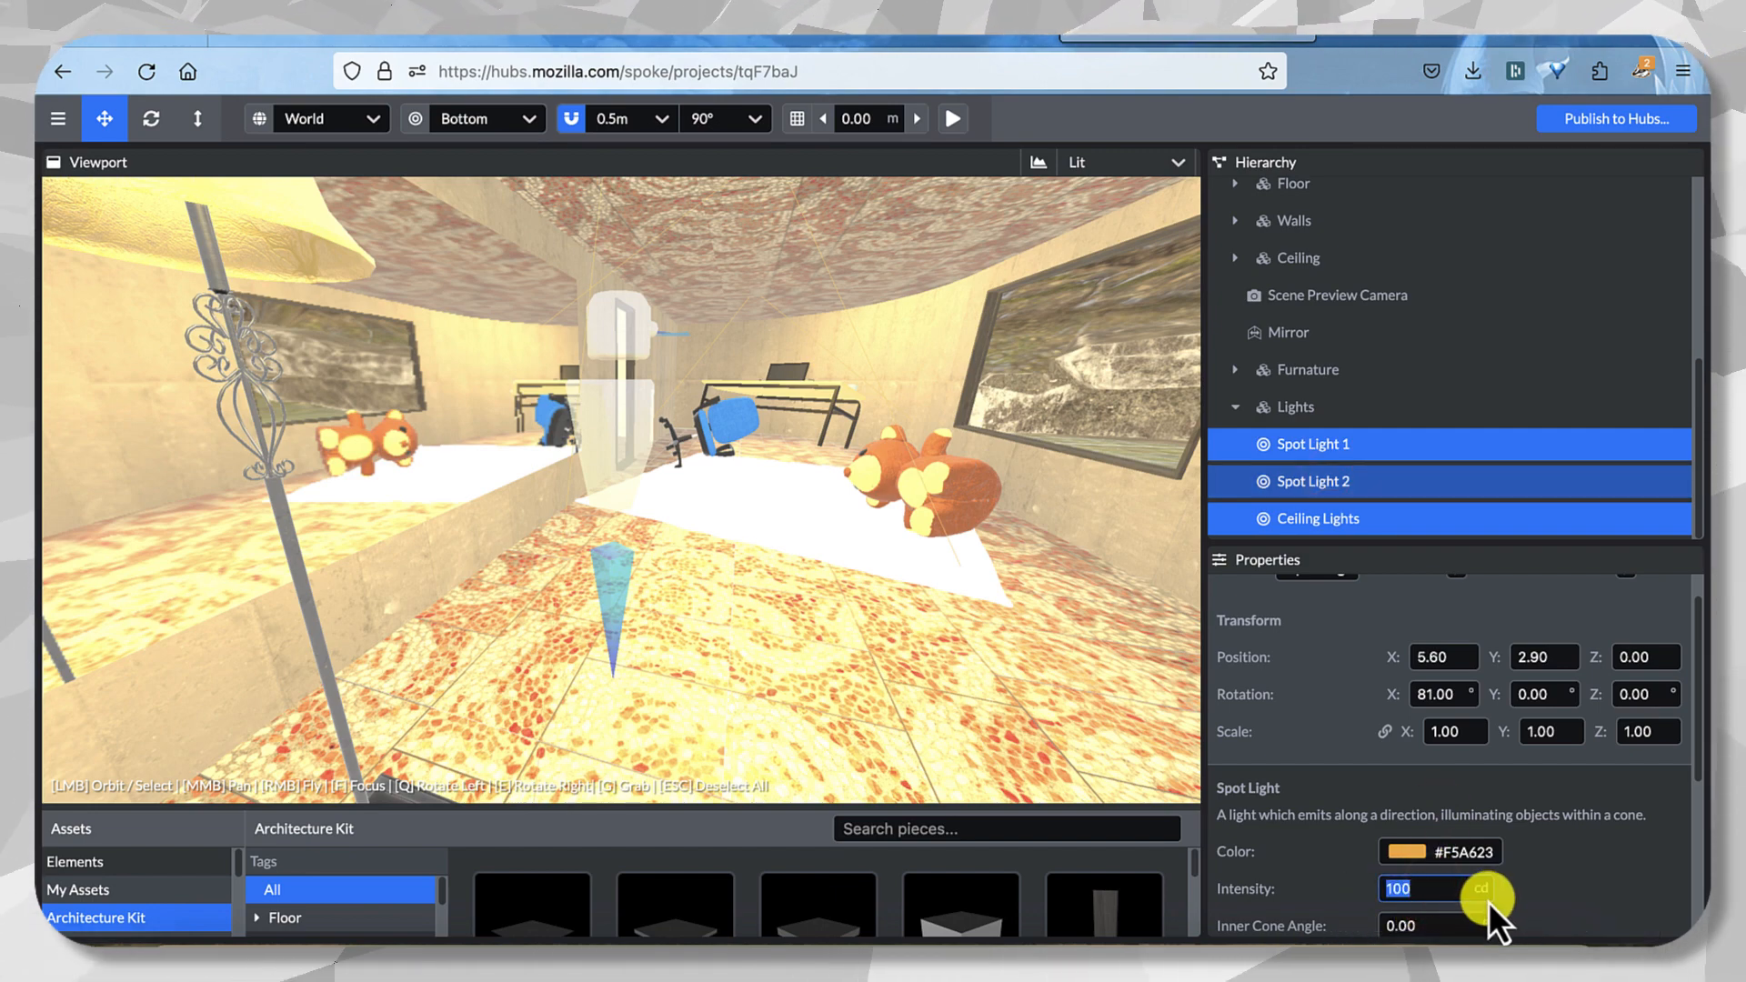
text(200)
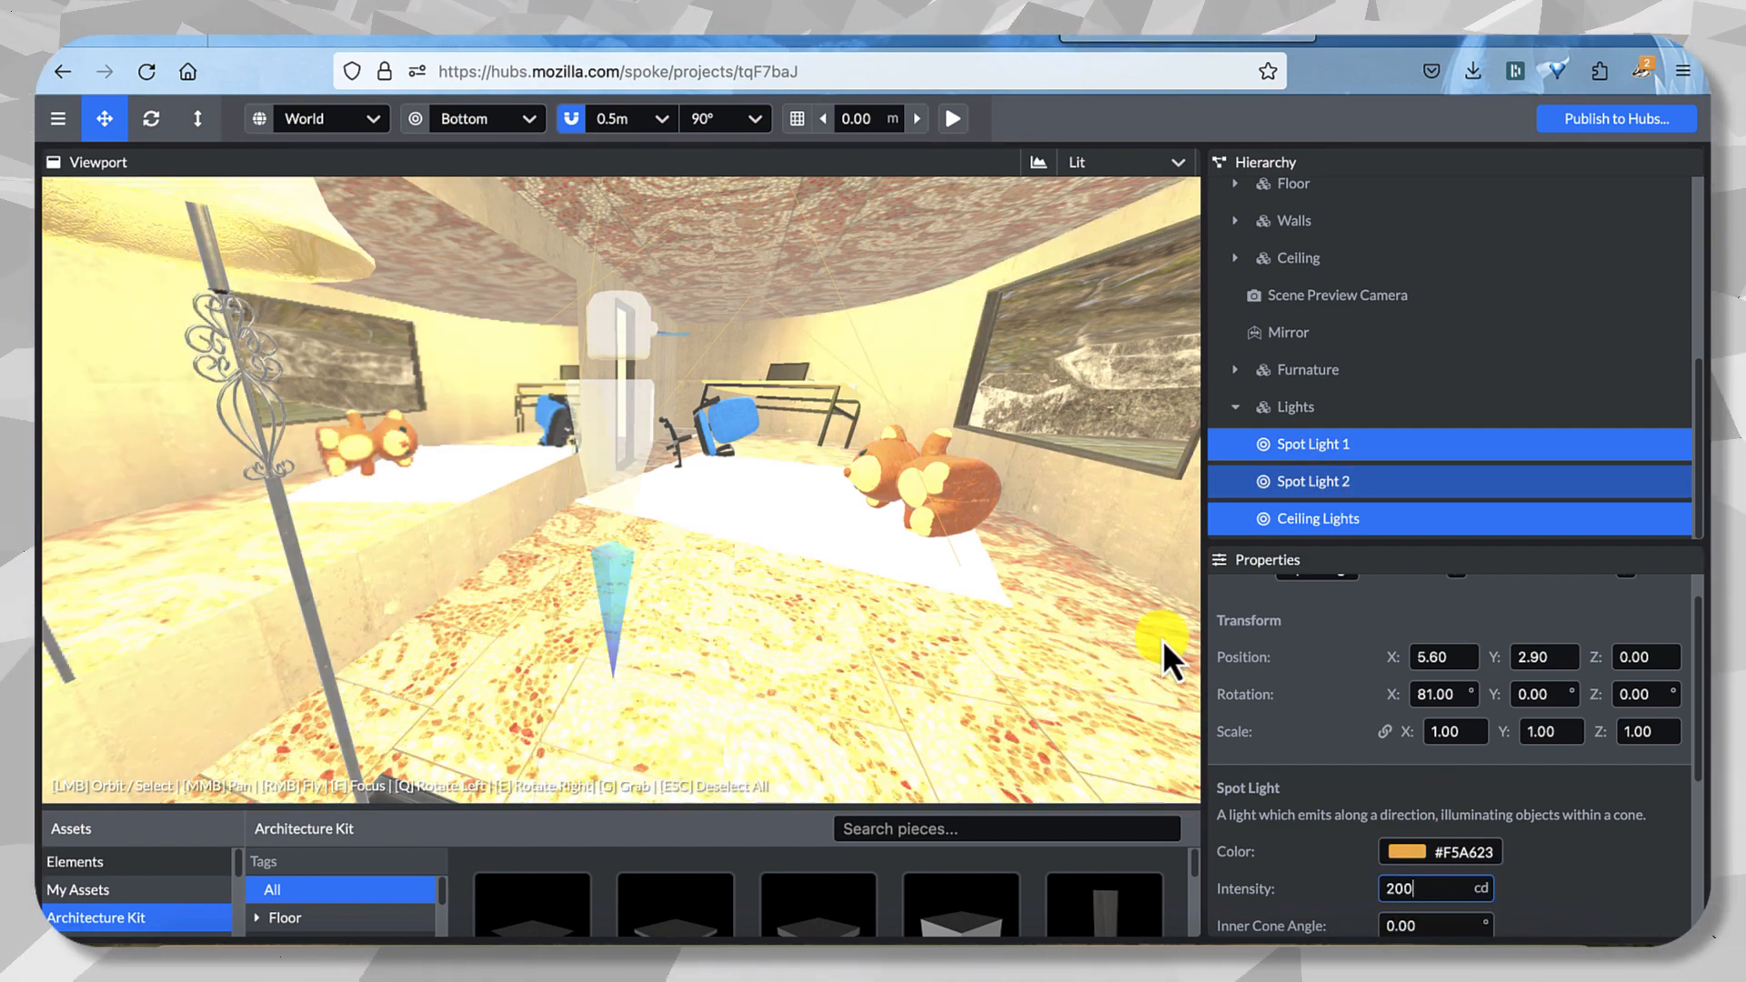
mouse_move(1065, 597)
mouse_down()
mouse_move(364, 593)
mouse_move(762, 617)
mouse_move(1168, 597)
mouse_move(1057, 597)
mouse_up()
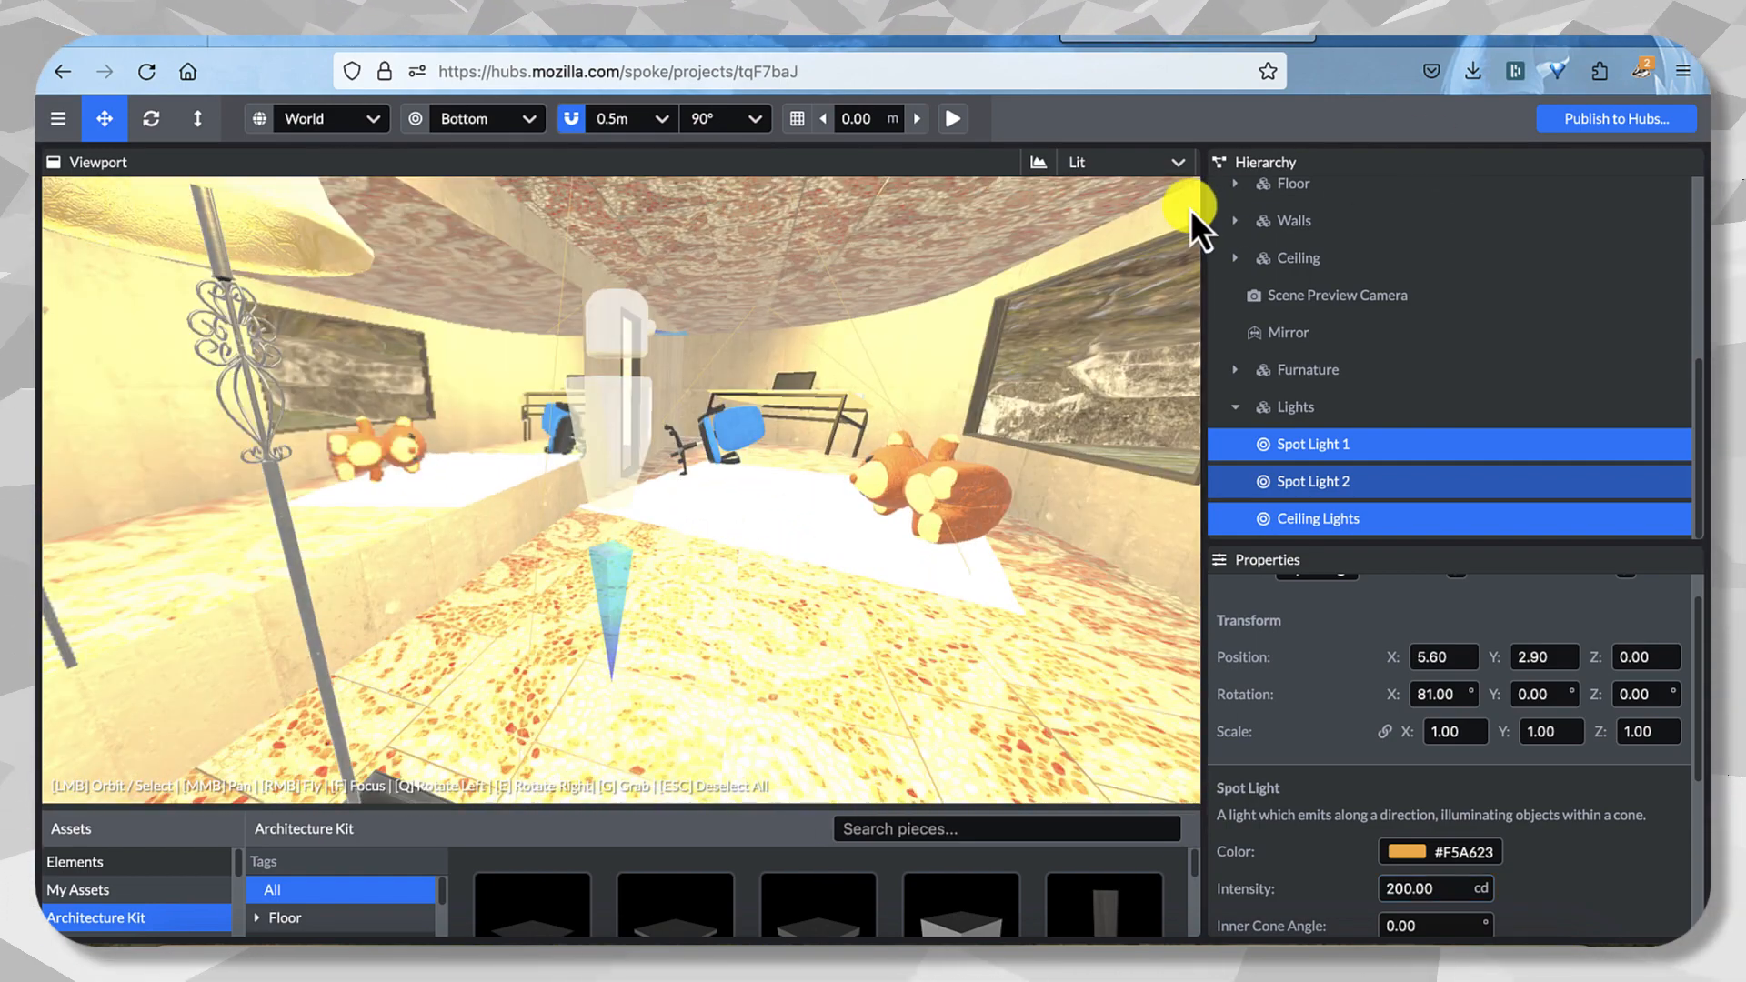
key(ctrl+s)
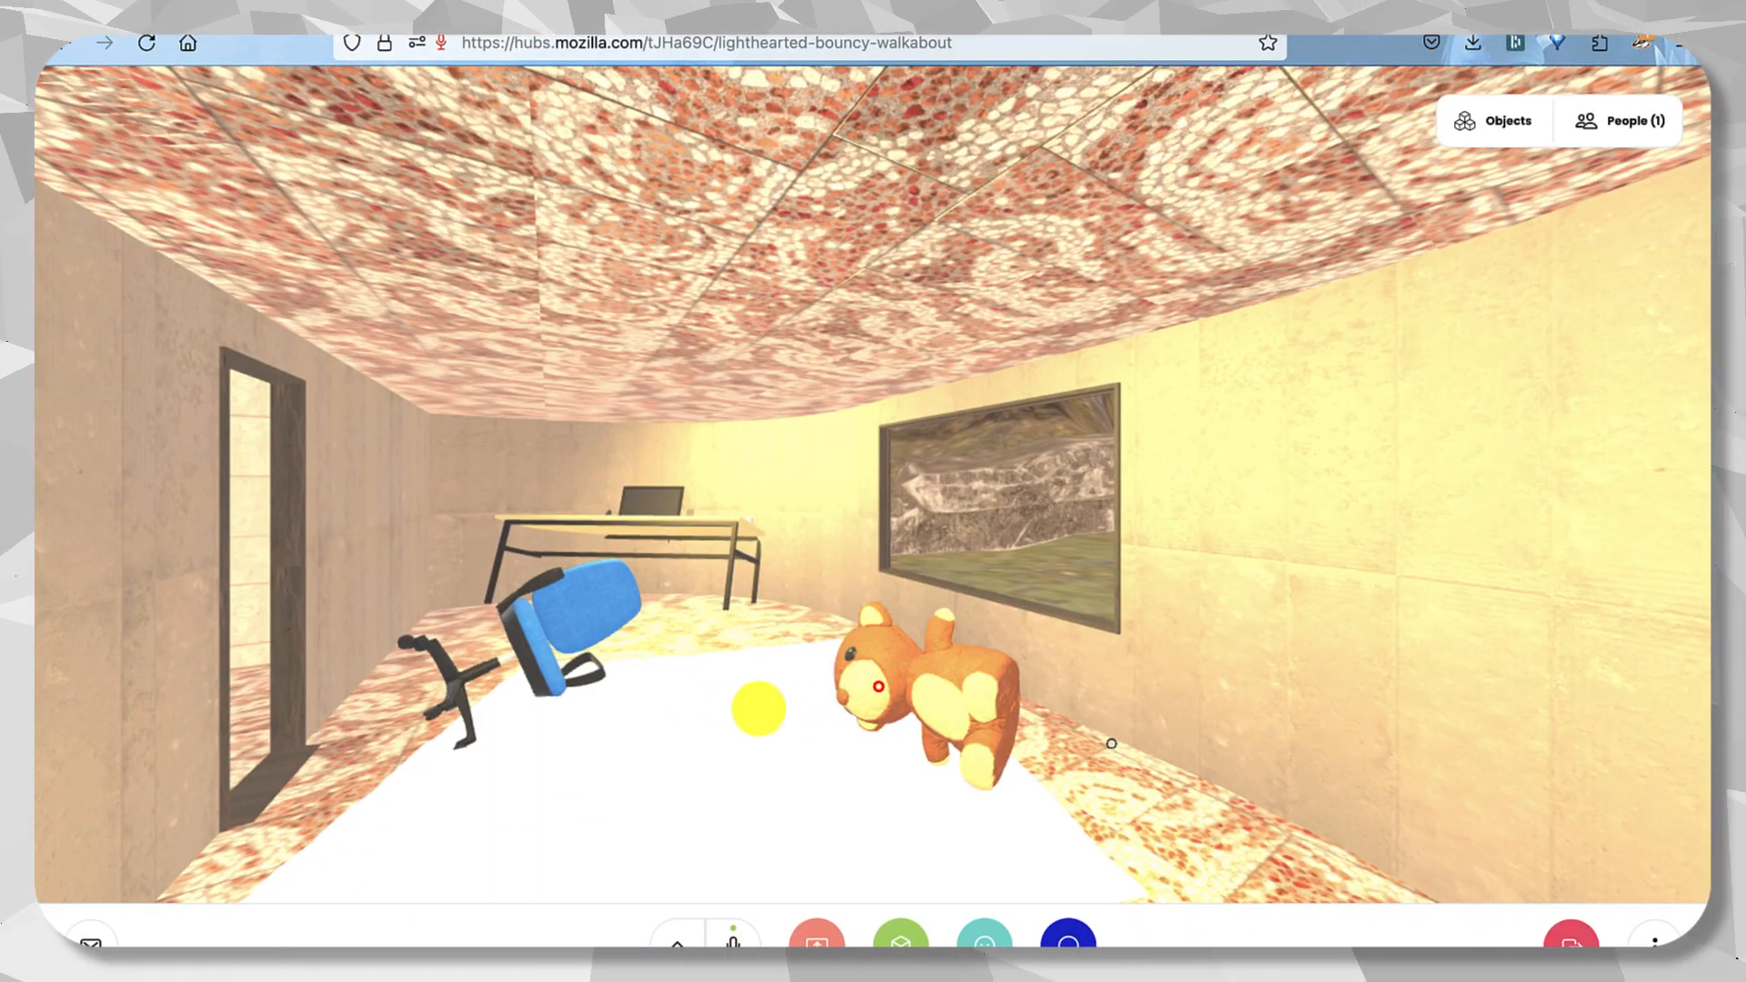
Walk around the stress room in Hubs and examine the lighting, tilted furniture, teddy bear, windows and mirror.
mouse_move(670, 713)
mouse_down()
mouse_move(655, 714)
mouse_move(883, 773)
mouse_move(947, 756)
mouse_move(1065, 774)
mouse_move(951, 670)
mouse_move(982, 762)
mouse_move(1045, 809)
mouse_move(963, 775)
mouse_move(896, 650)
mouse_move(1002, 612)
mouse_move(1010, 772)
mouse_move(803, 752)
mouse_move(1006, 793)
mouse_up()
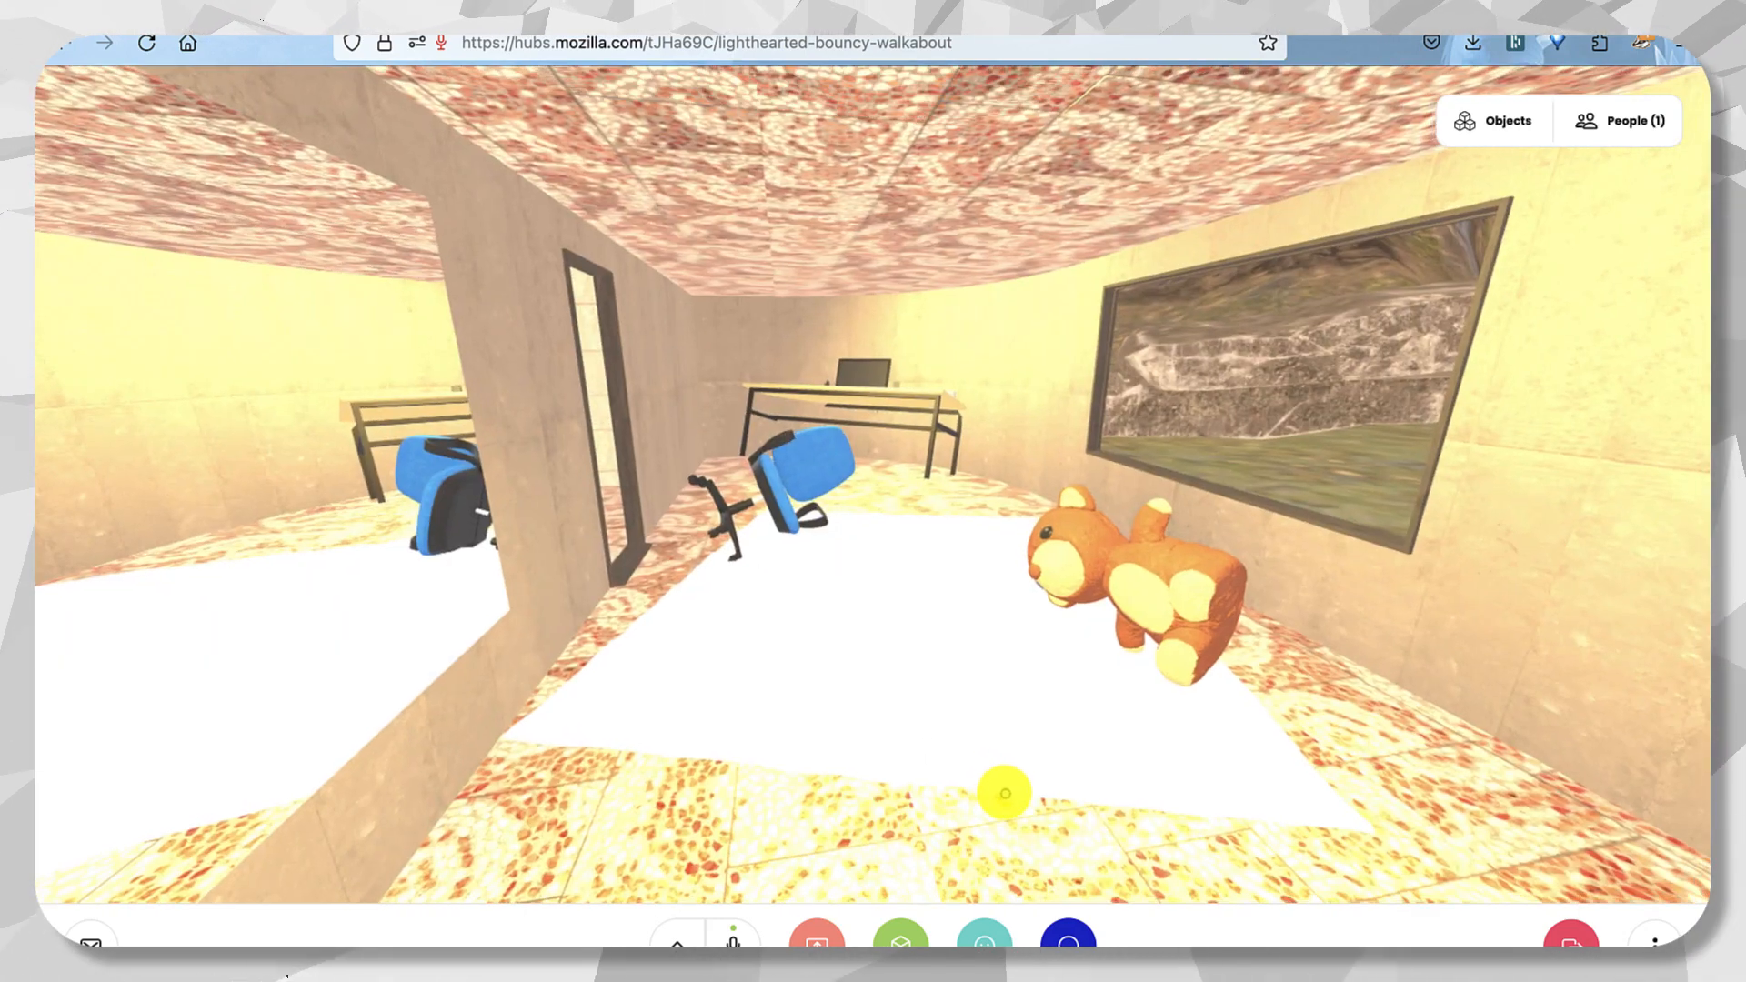
key(w)
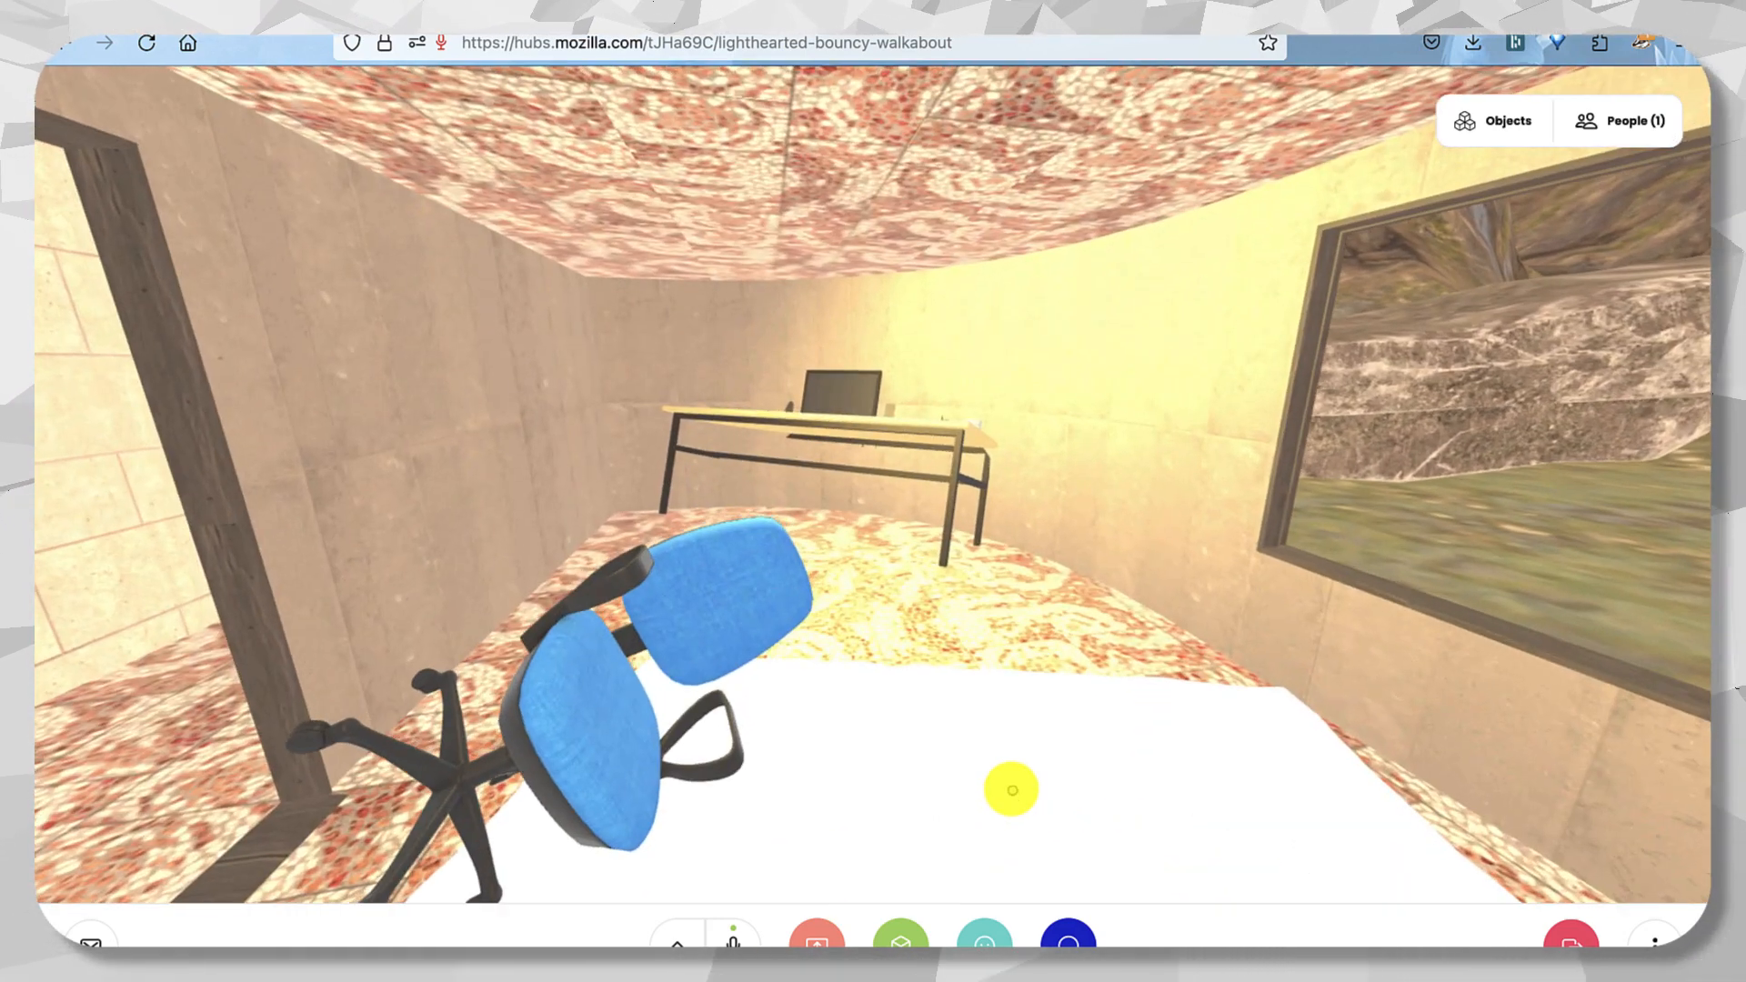
key(s)
drag(1011, 789, 910, 789)
key(s)
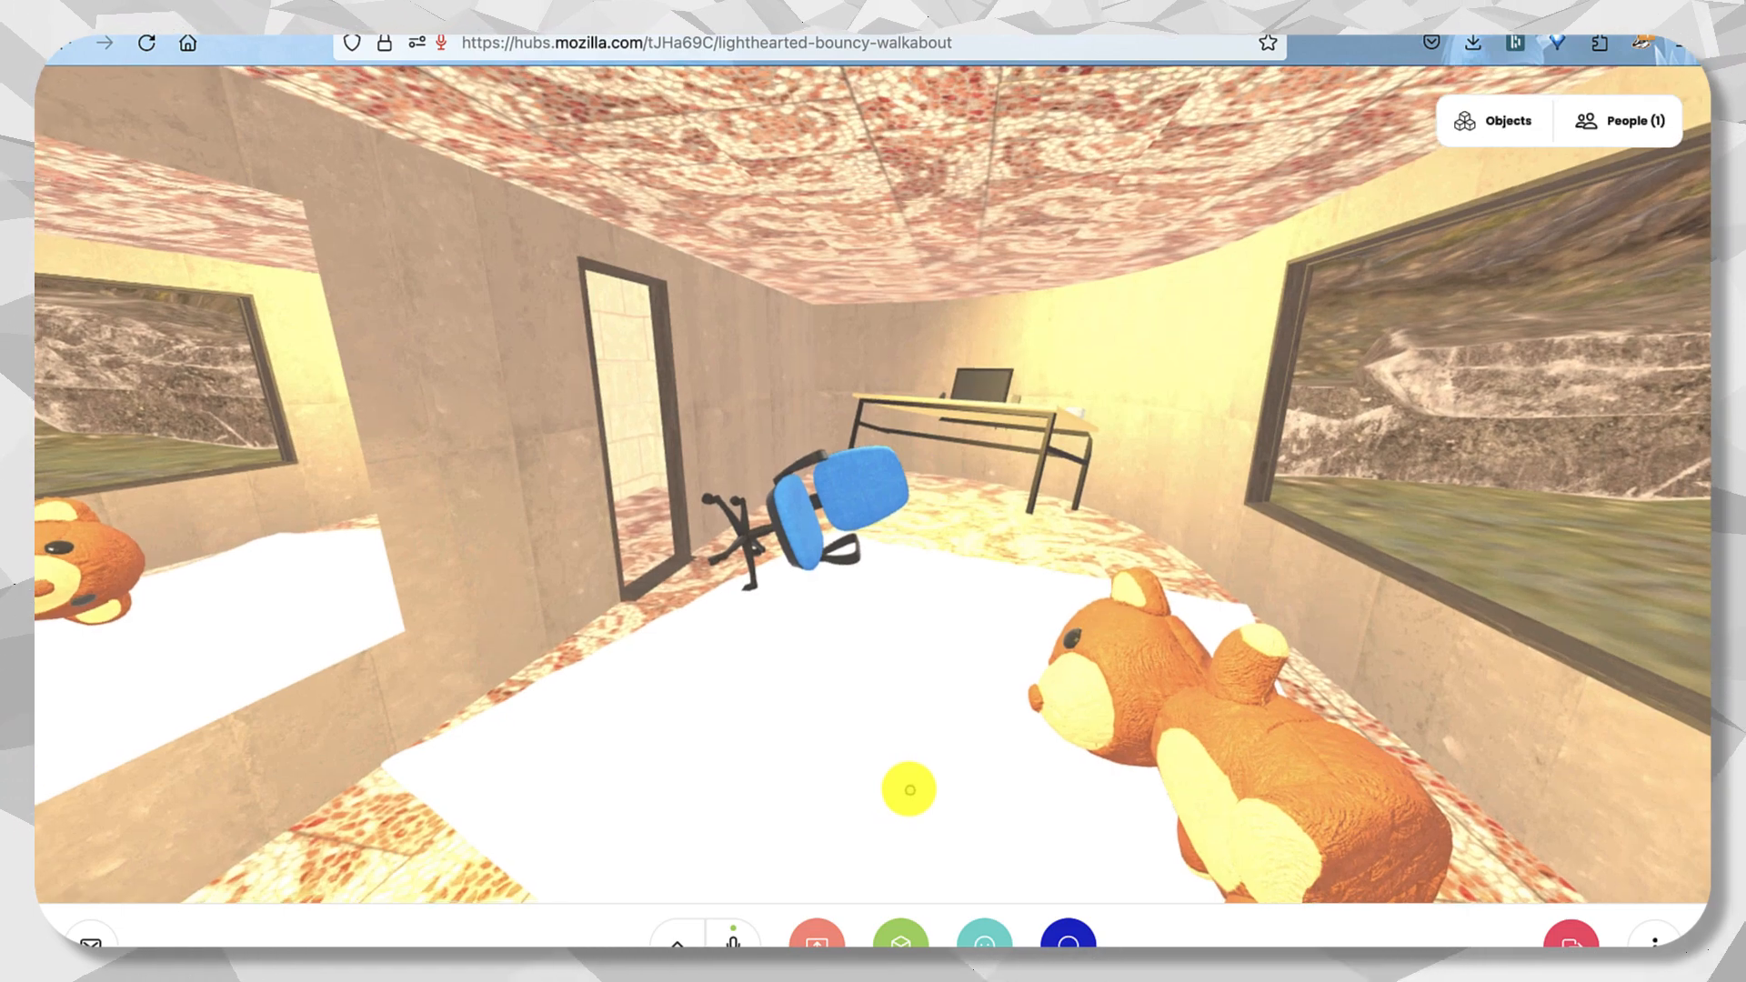
key(w)
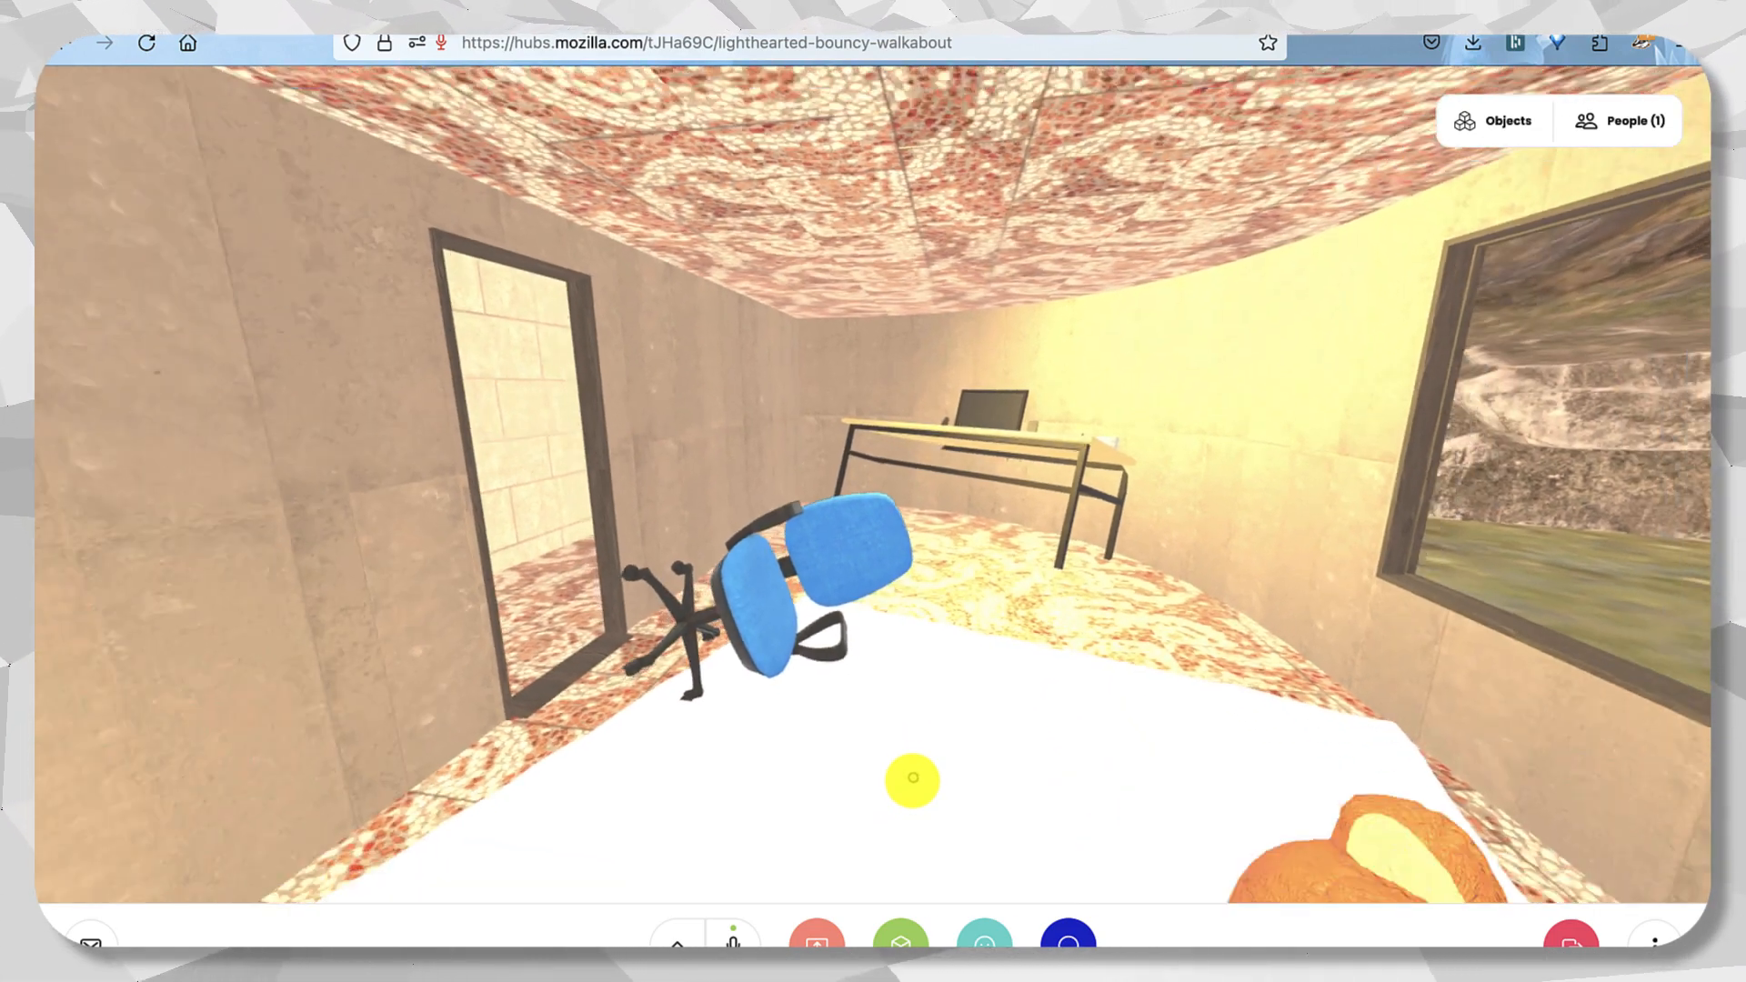
key(s)
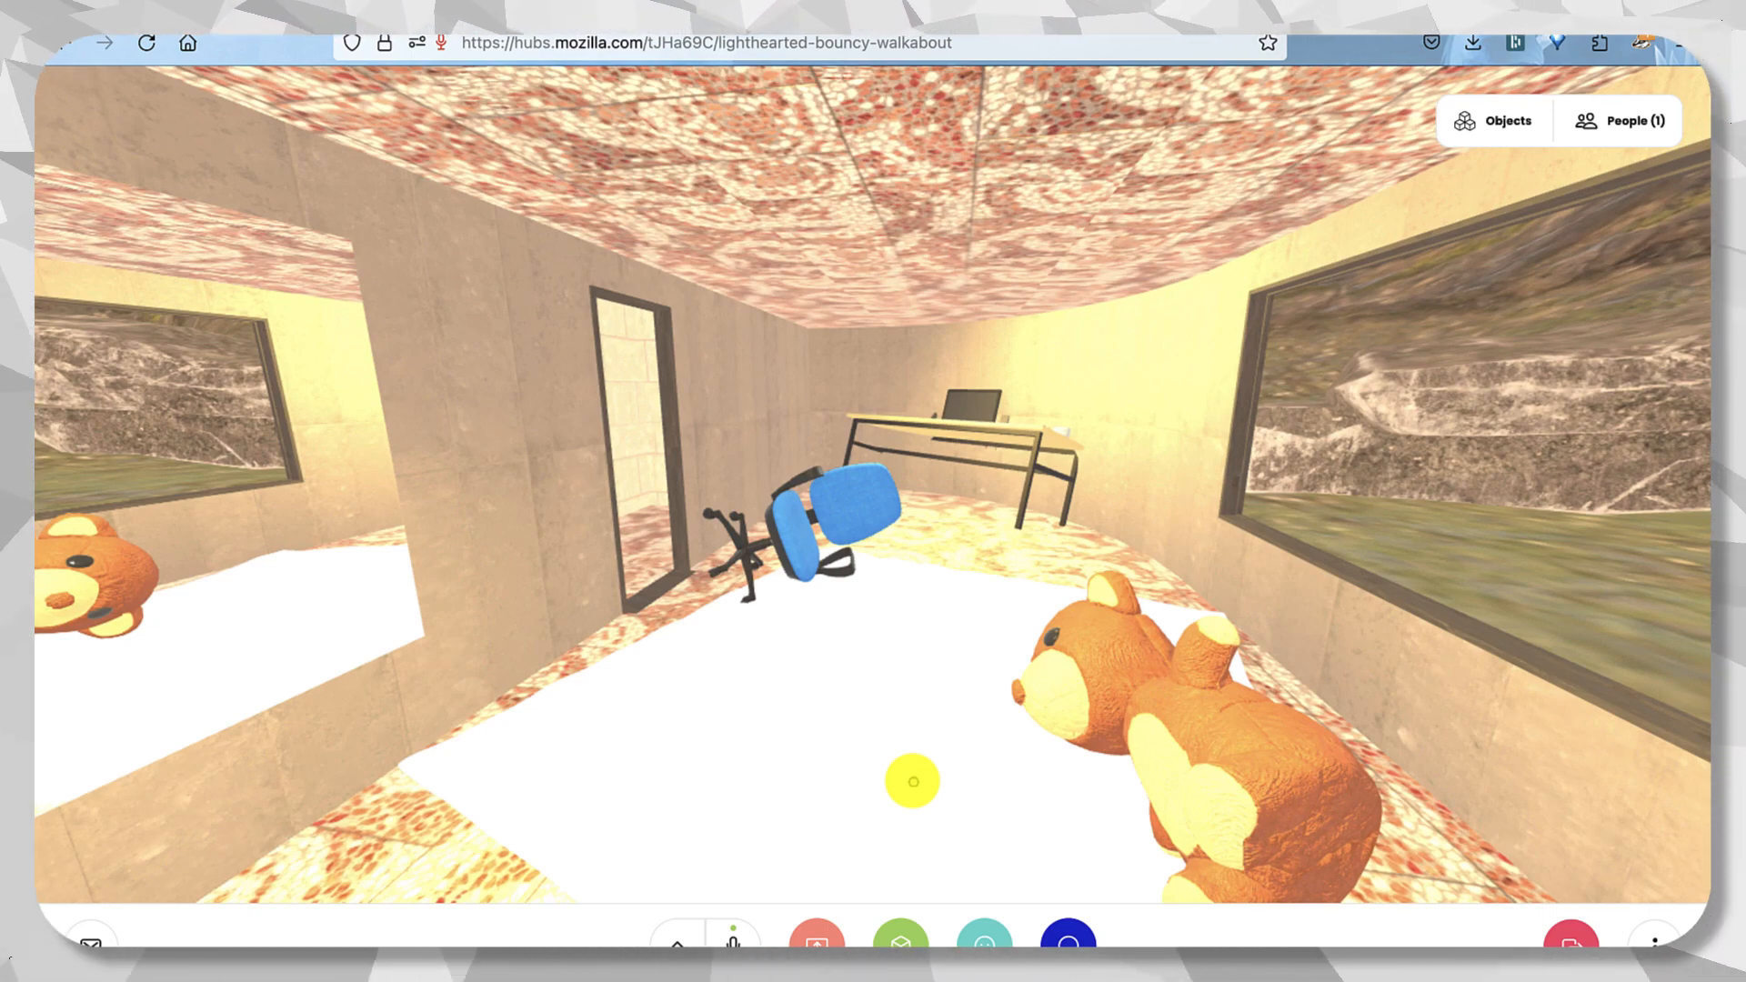
drag(913, 780, 980, 778)
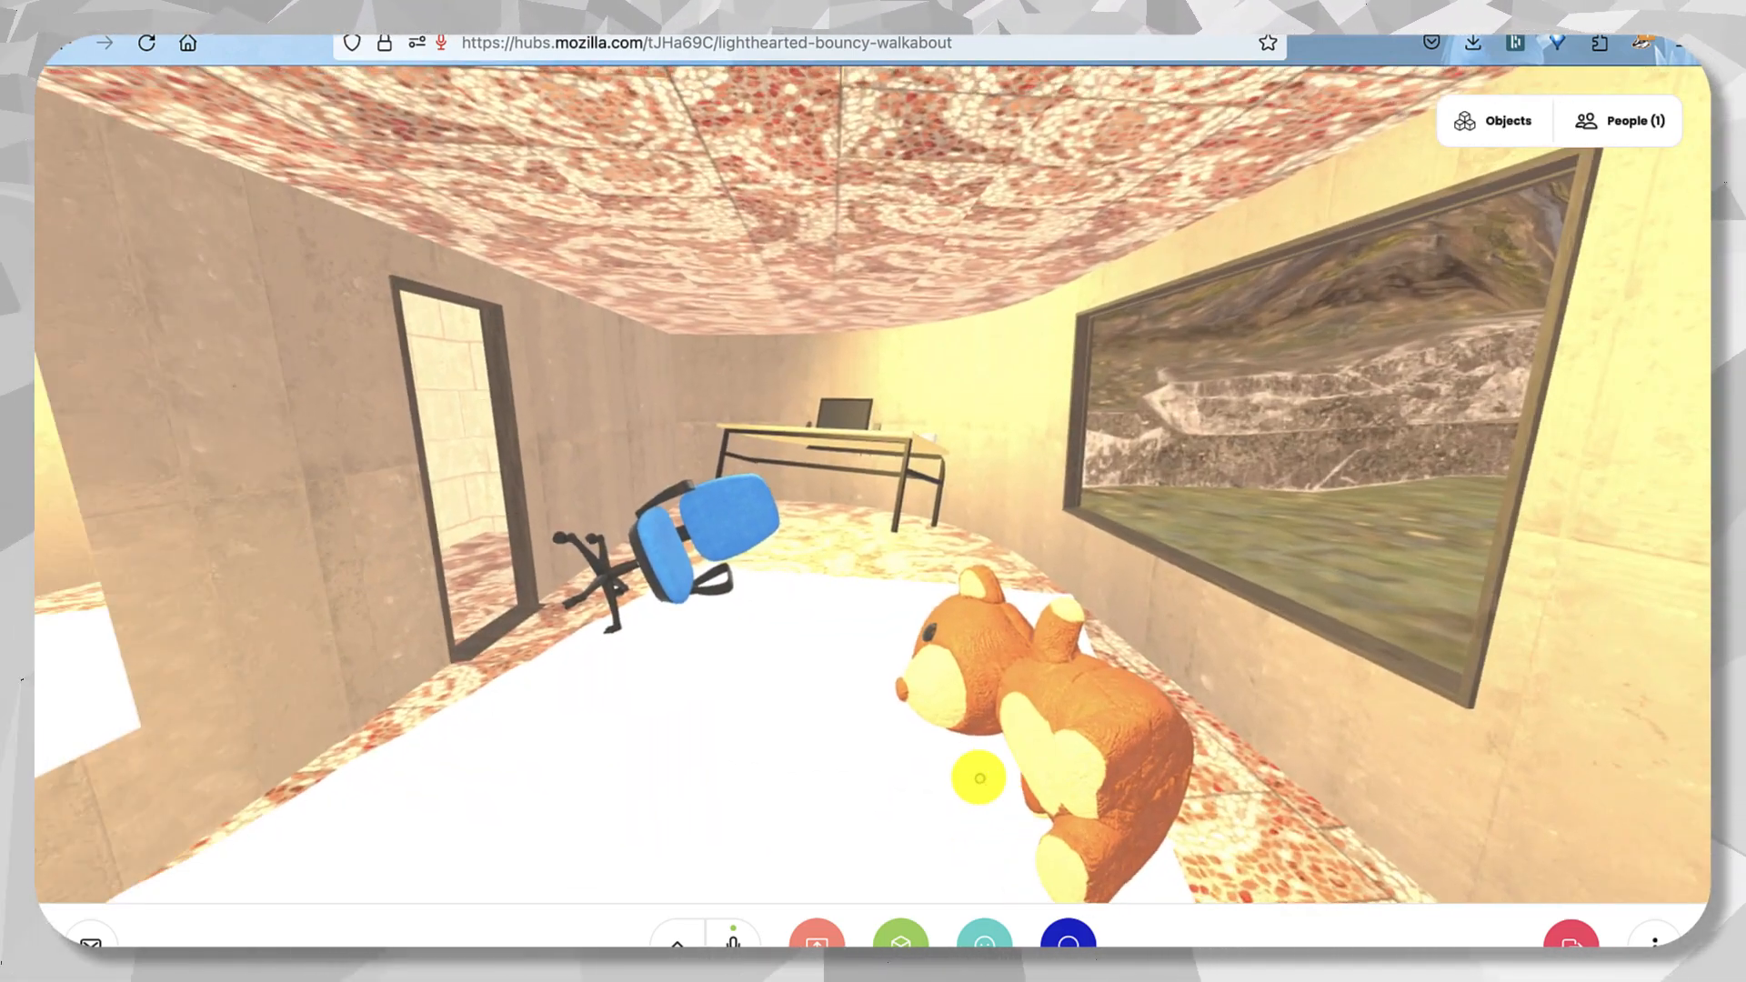
key(a)
key(d)
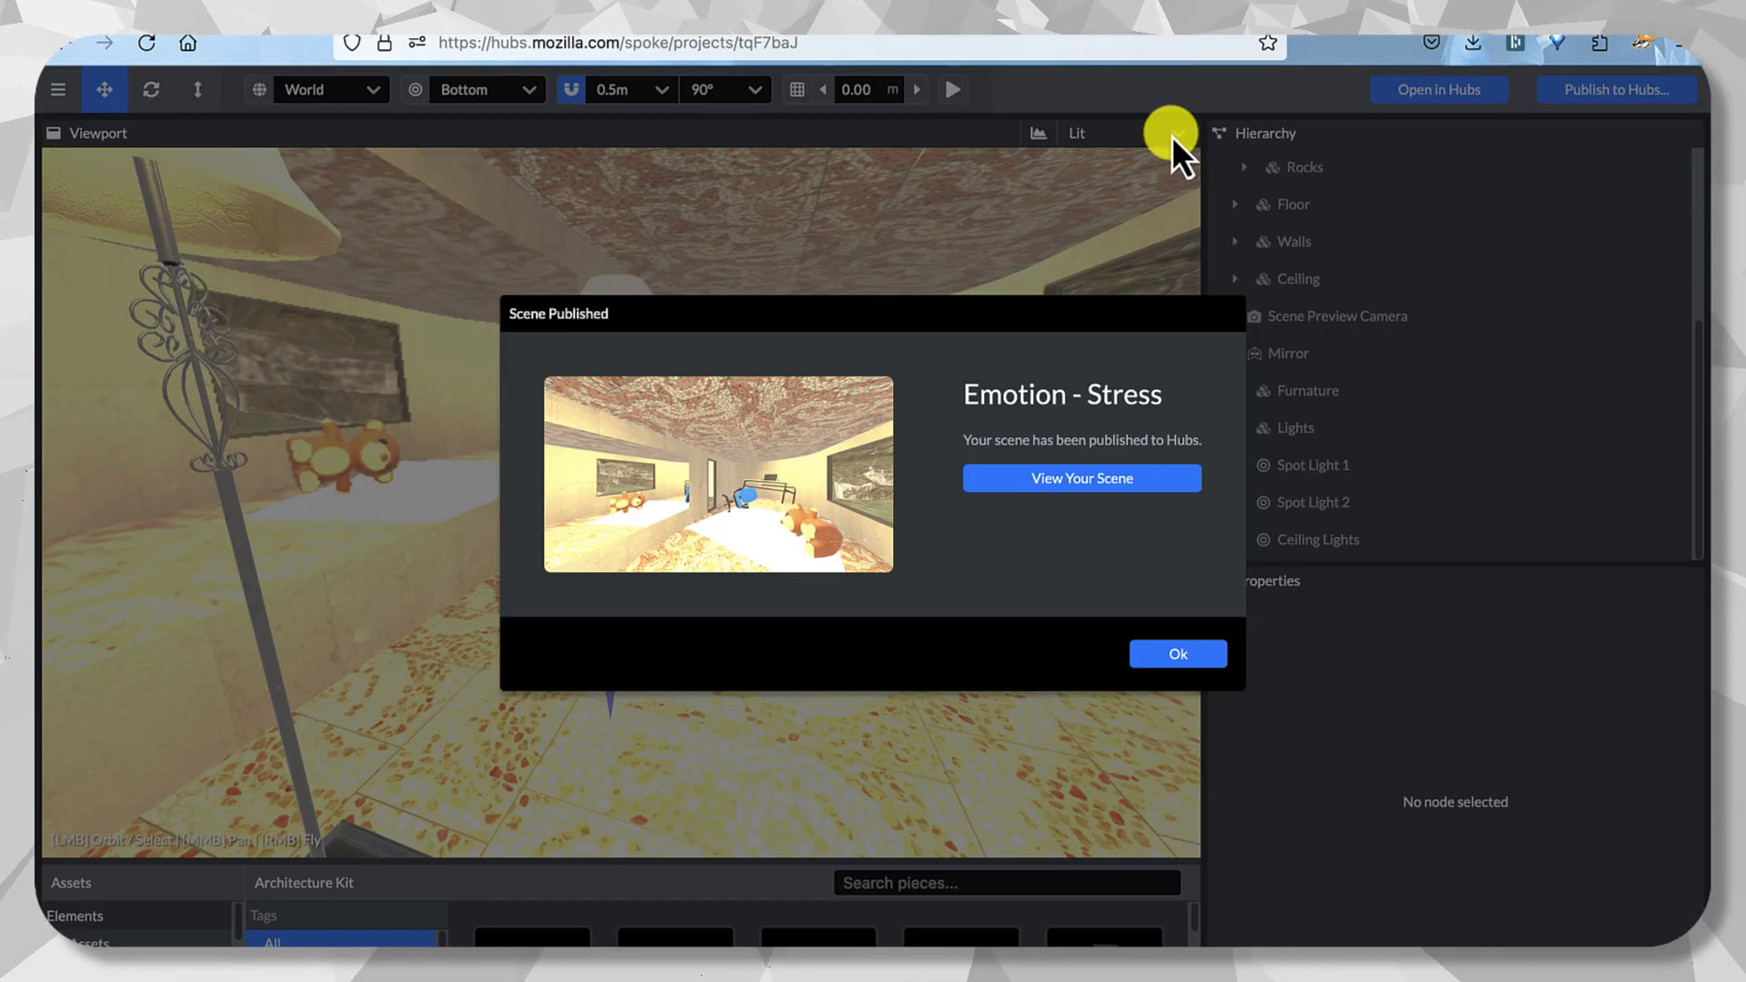
Dismiss the scene-published message in Spoke and select Spot Light 1, Spot Light 2 and Ceiling Lights.
click(1176, 657)
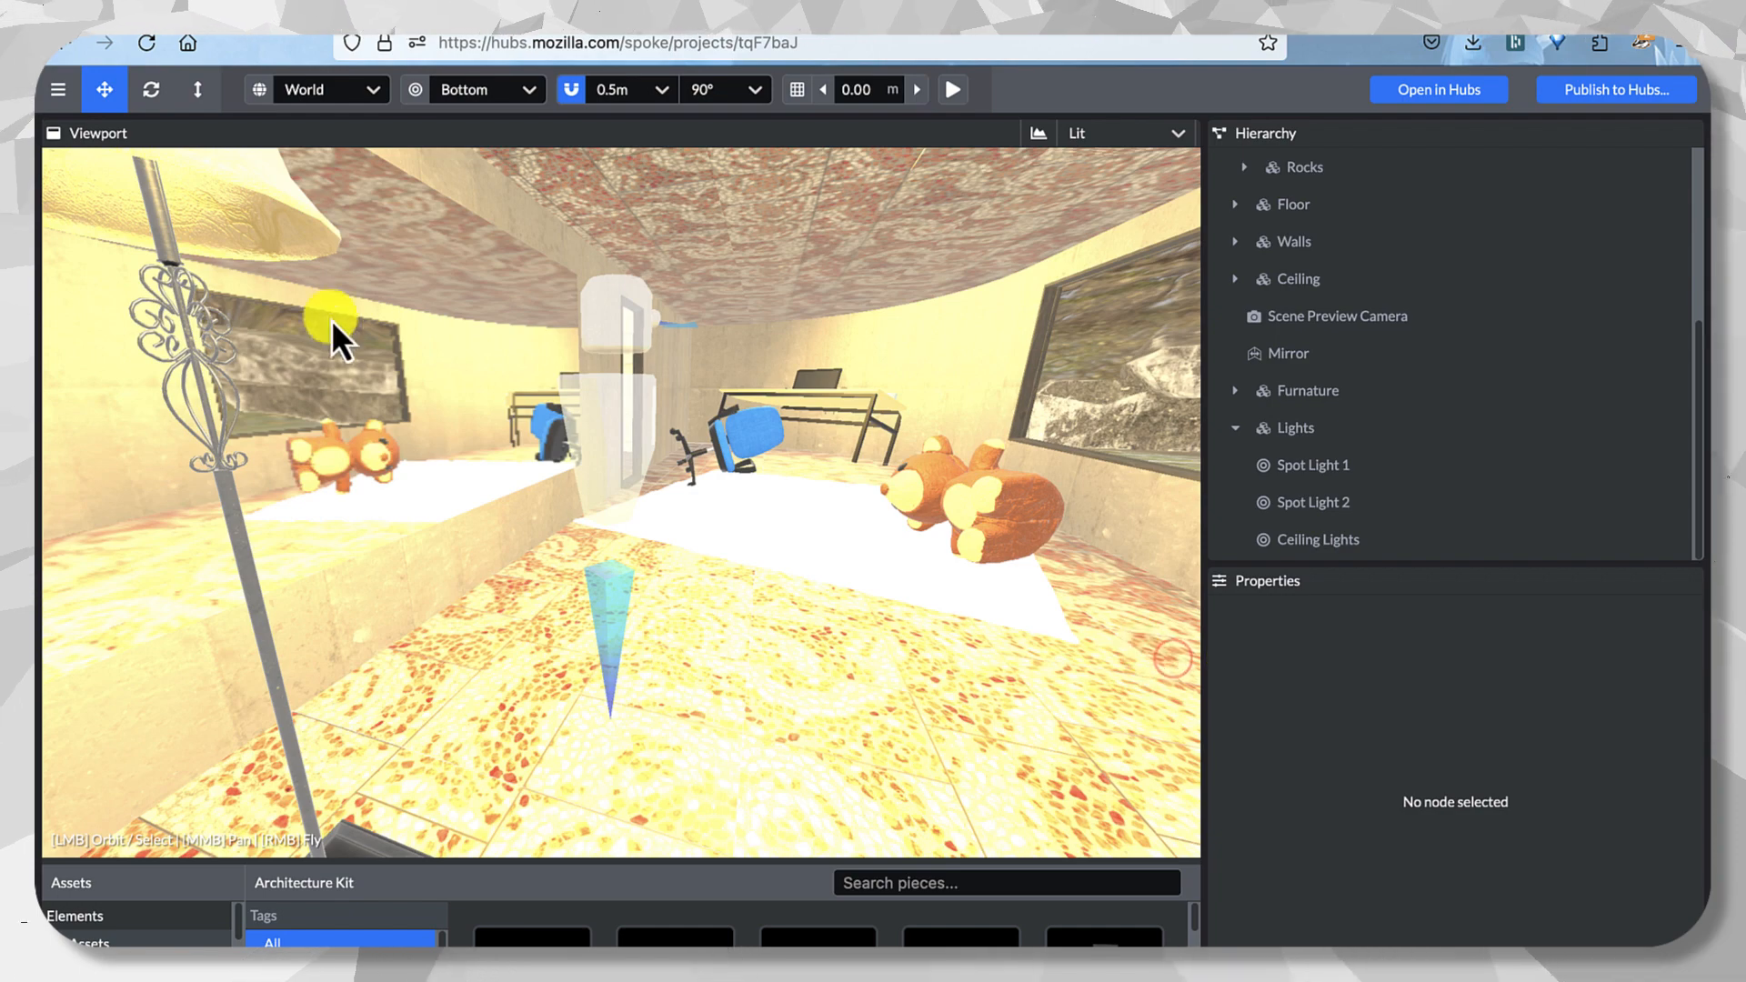
click(1332, 461)
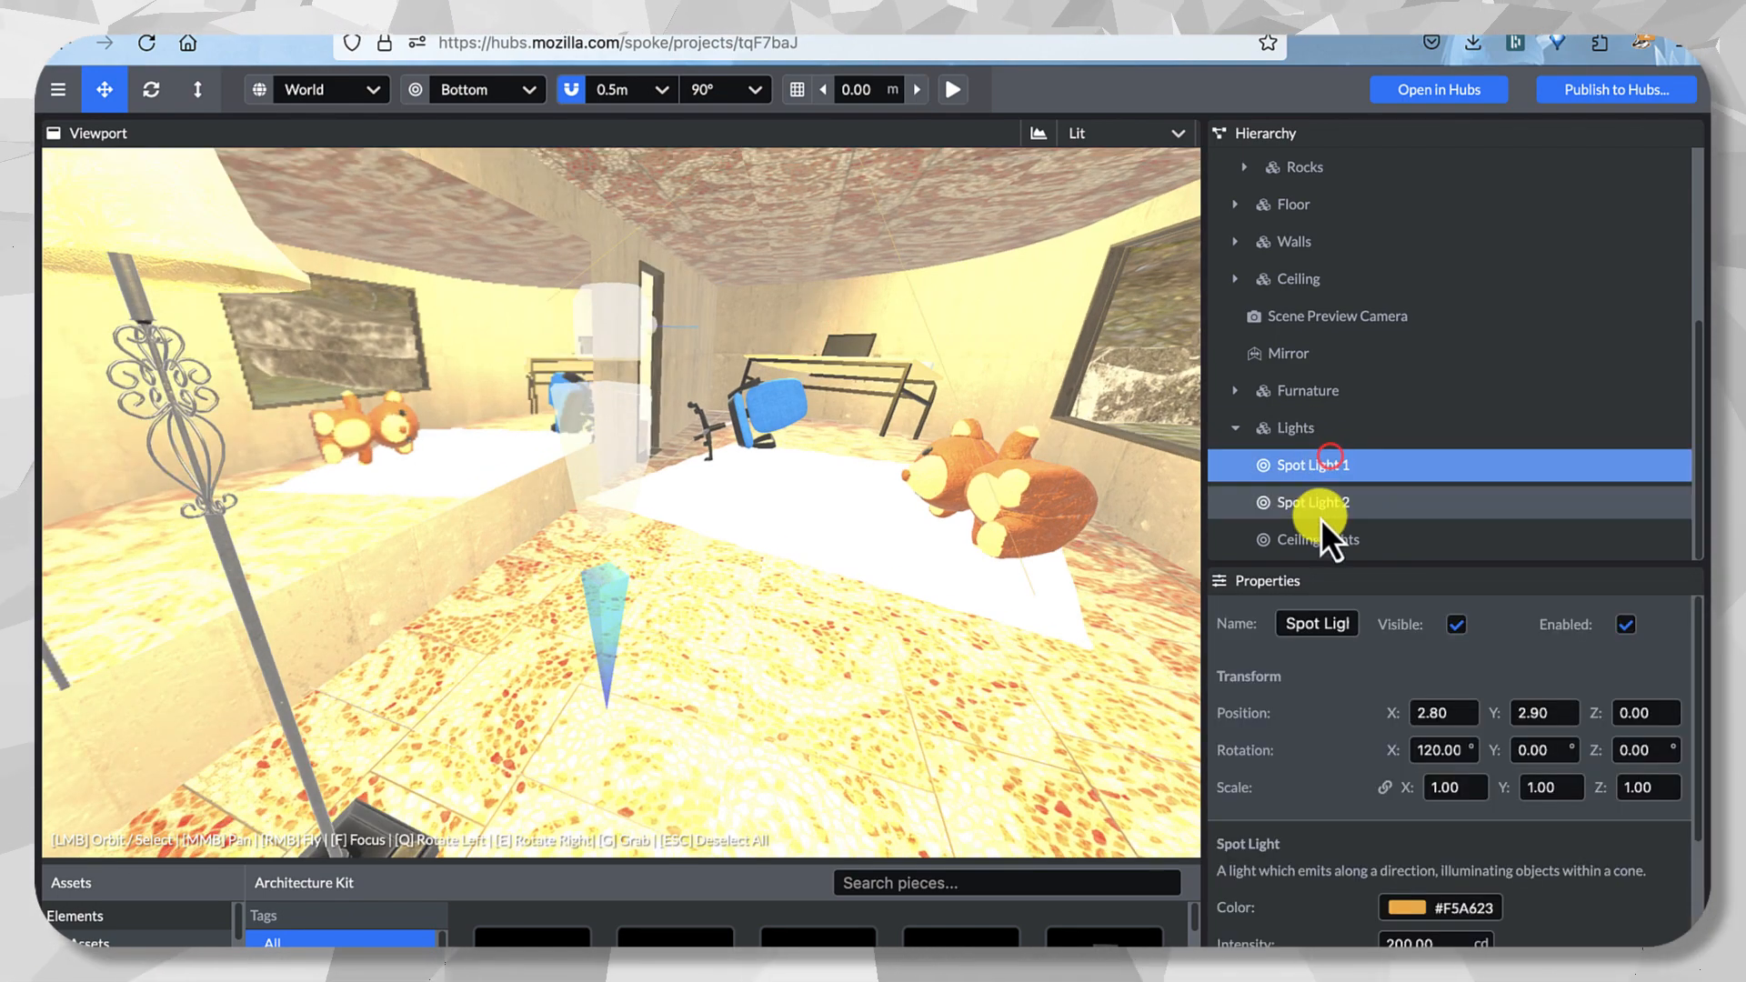
shift+click(1321, 540)
shift+click(1310, 502)
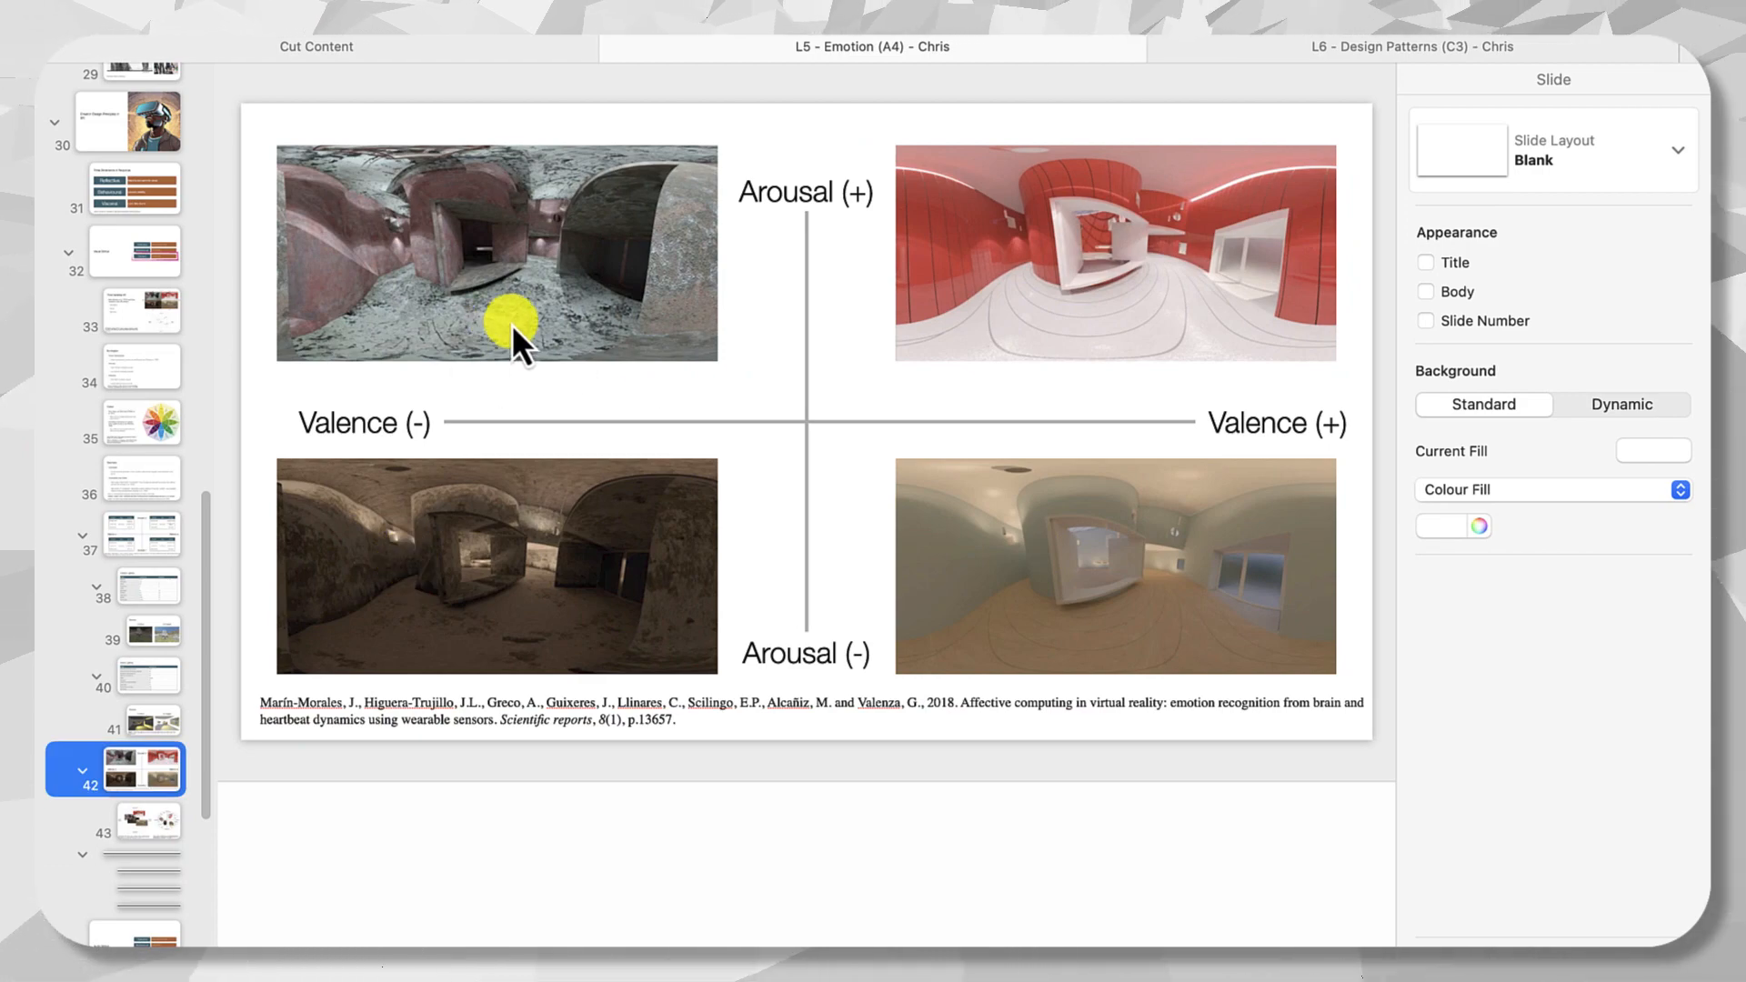
Check the emotion colour circles on slide 43 of the presentation, return to Spoke and open the selected lights' colour for editing.
click(140, 817)
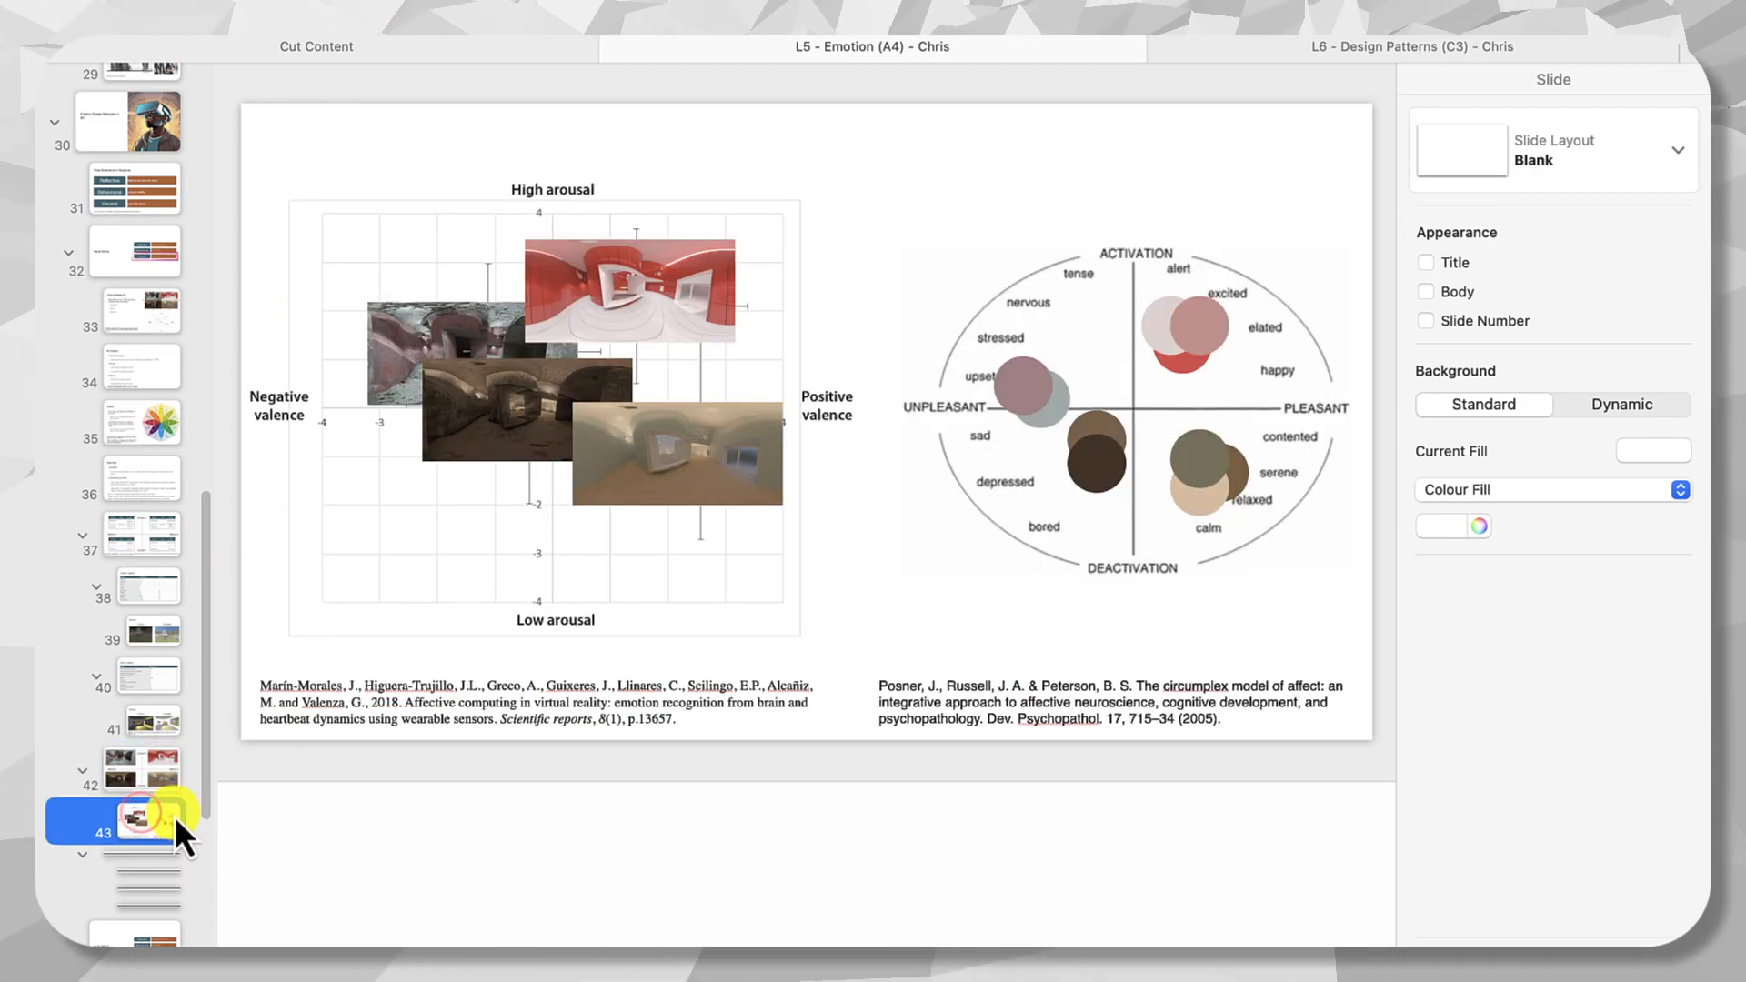
key(ctrl+Left)
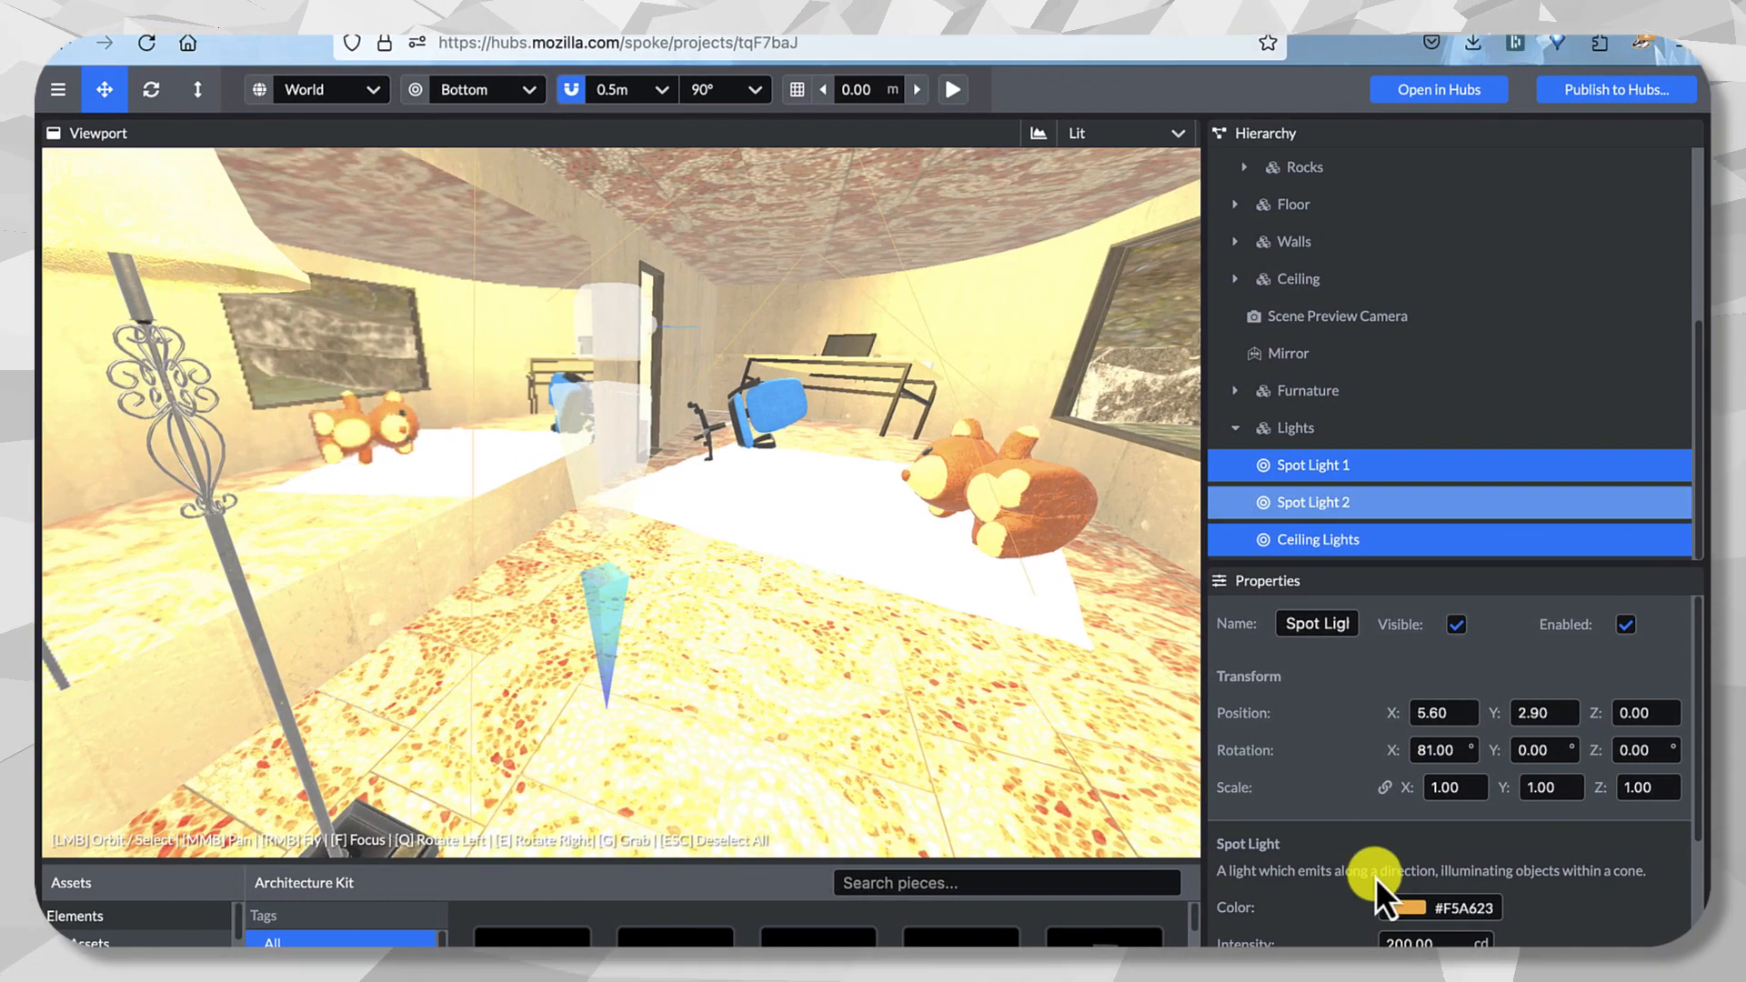
click(1399, 907)
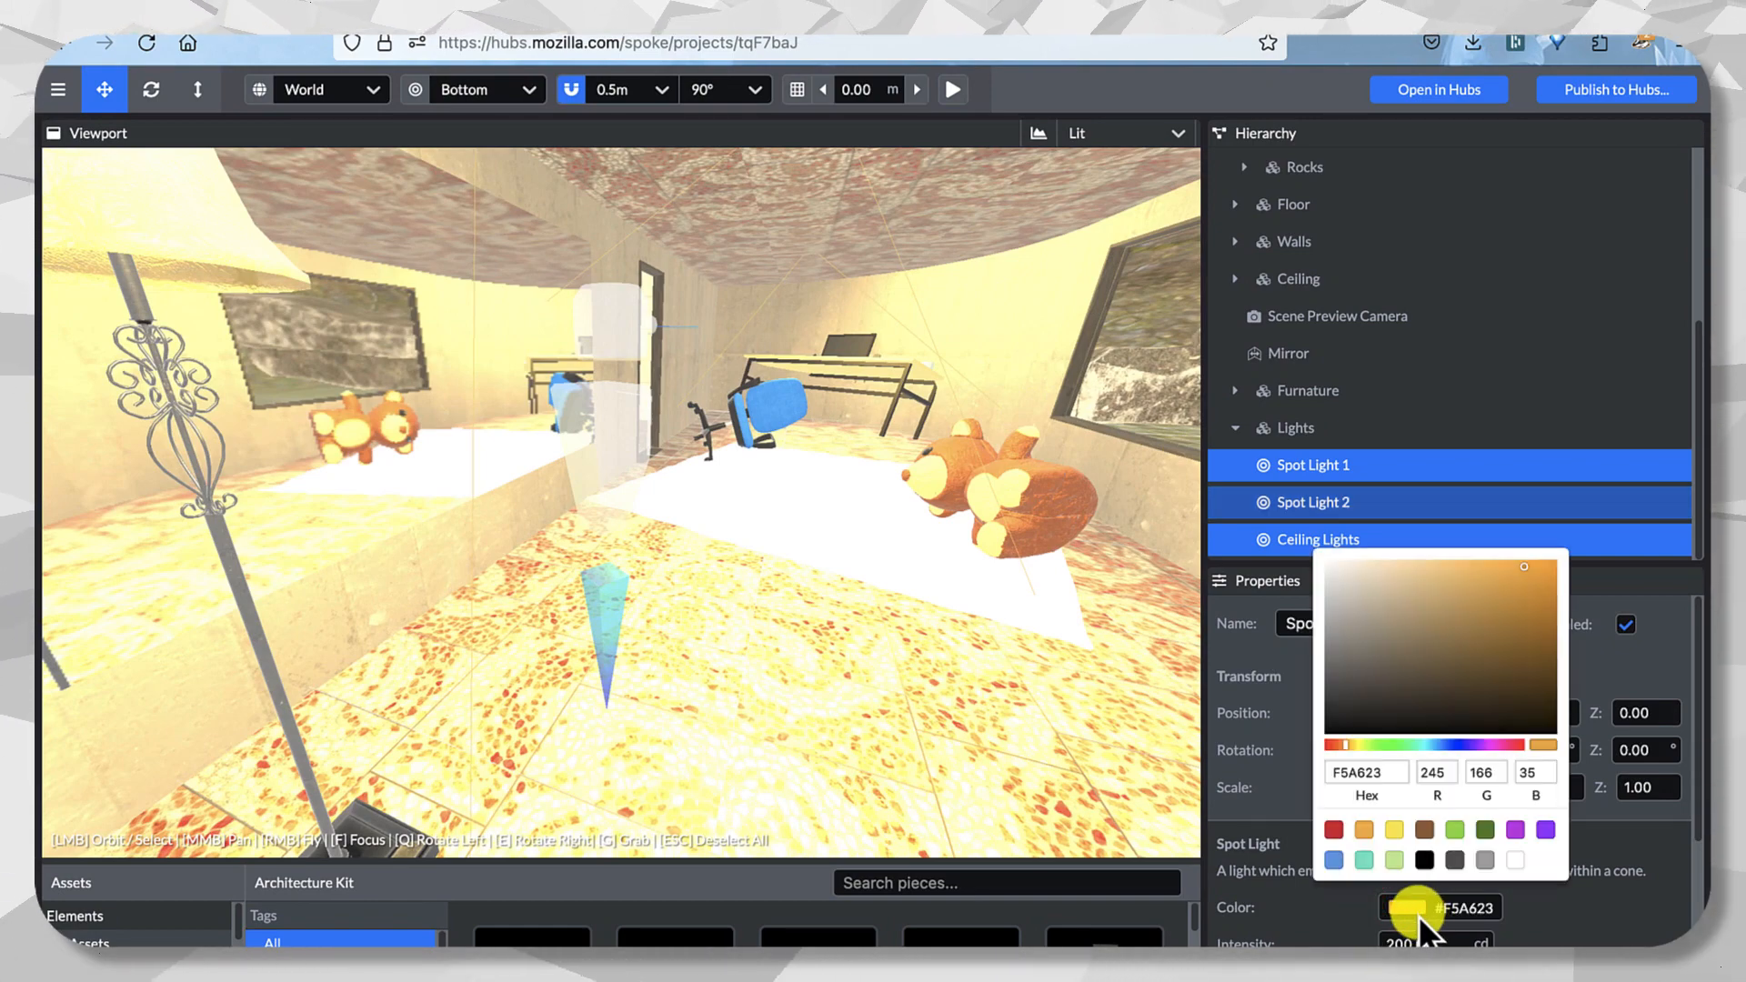
Switch to the slide presentation and copy the hex colour A2ABAA of the grey-green circle next to "upset".
key(ctrl+Right)
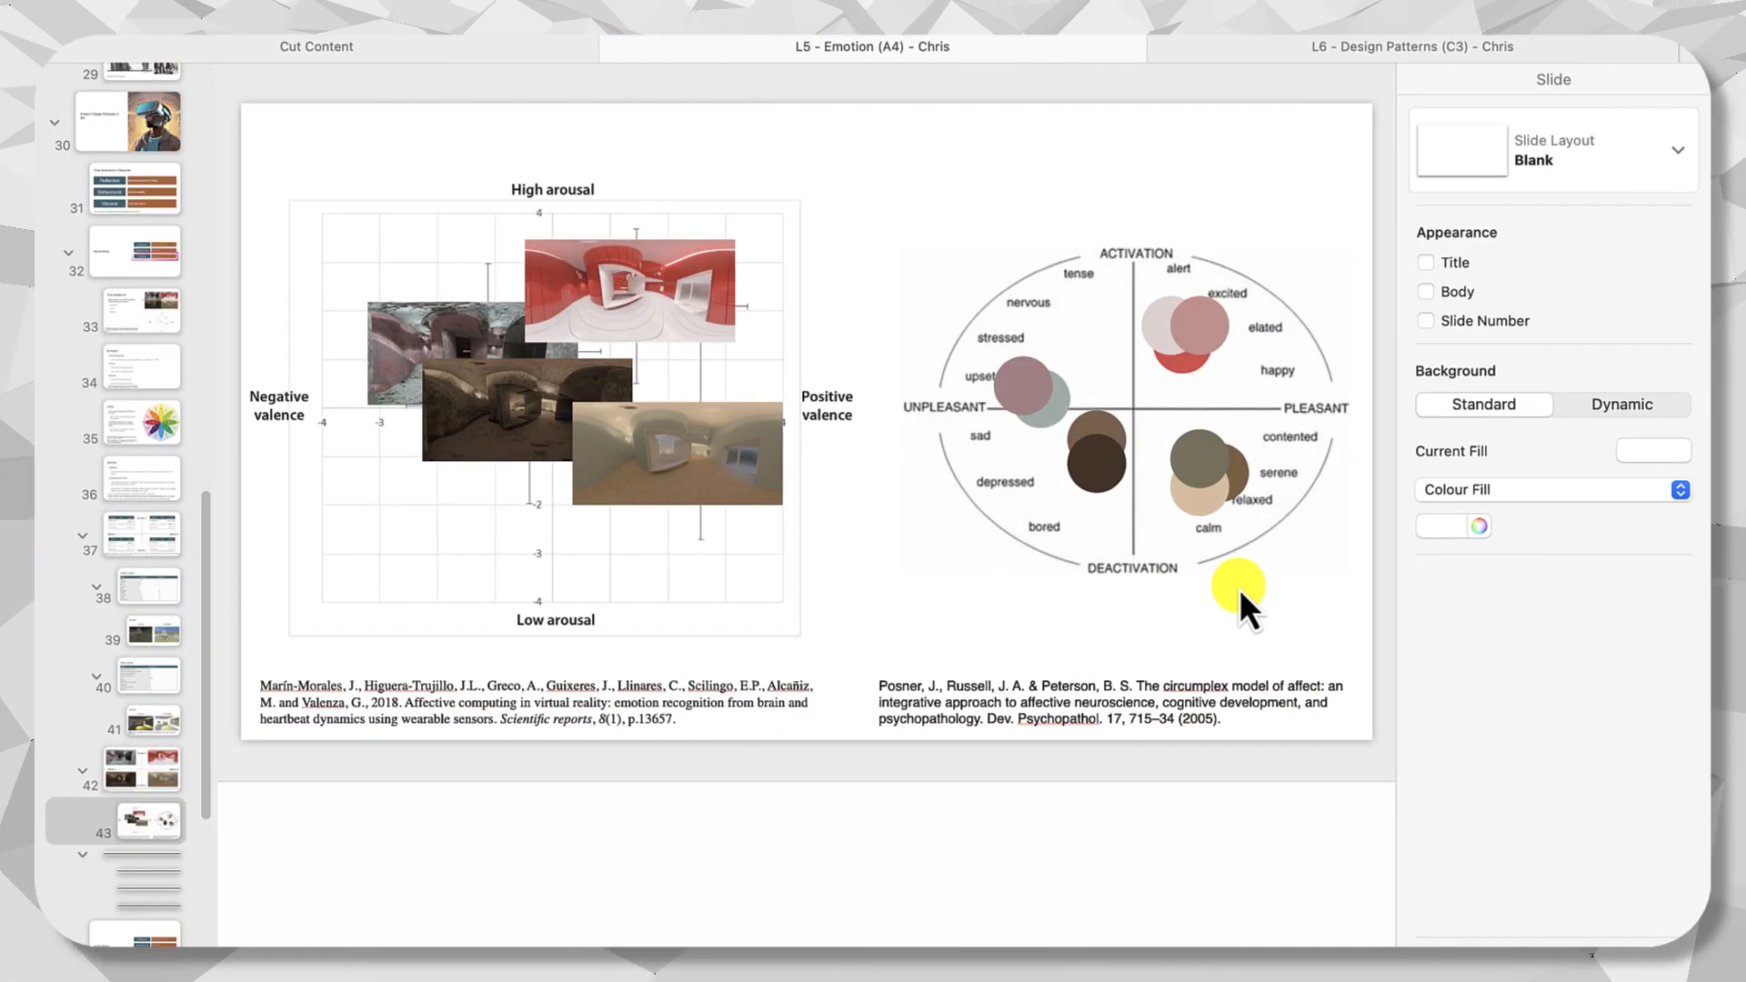
click(1063, 411)
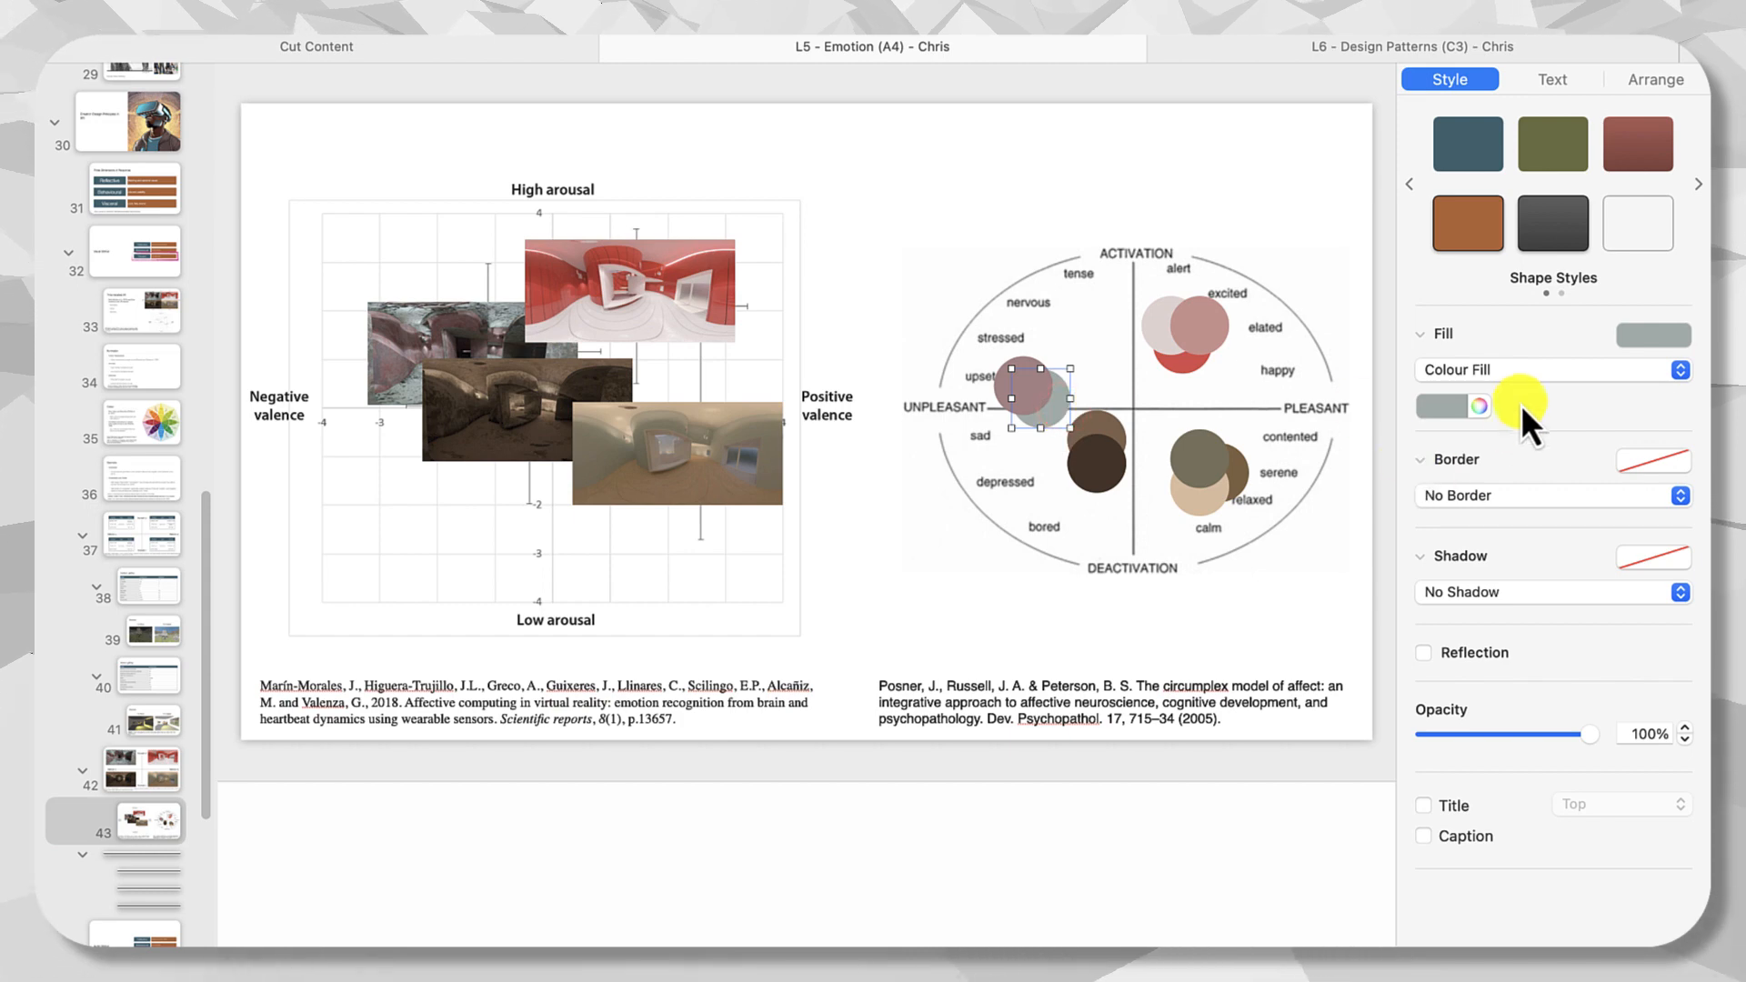
click(1459, 406)
click(1481, 406)
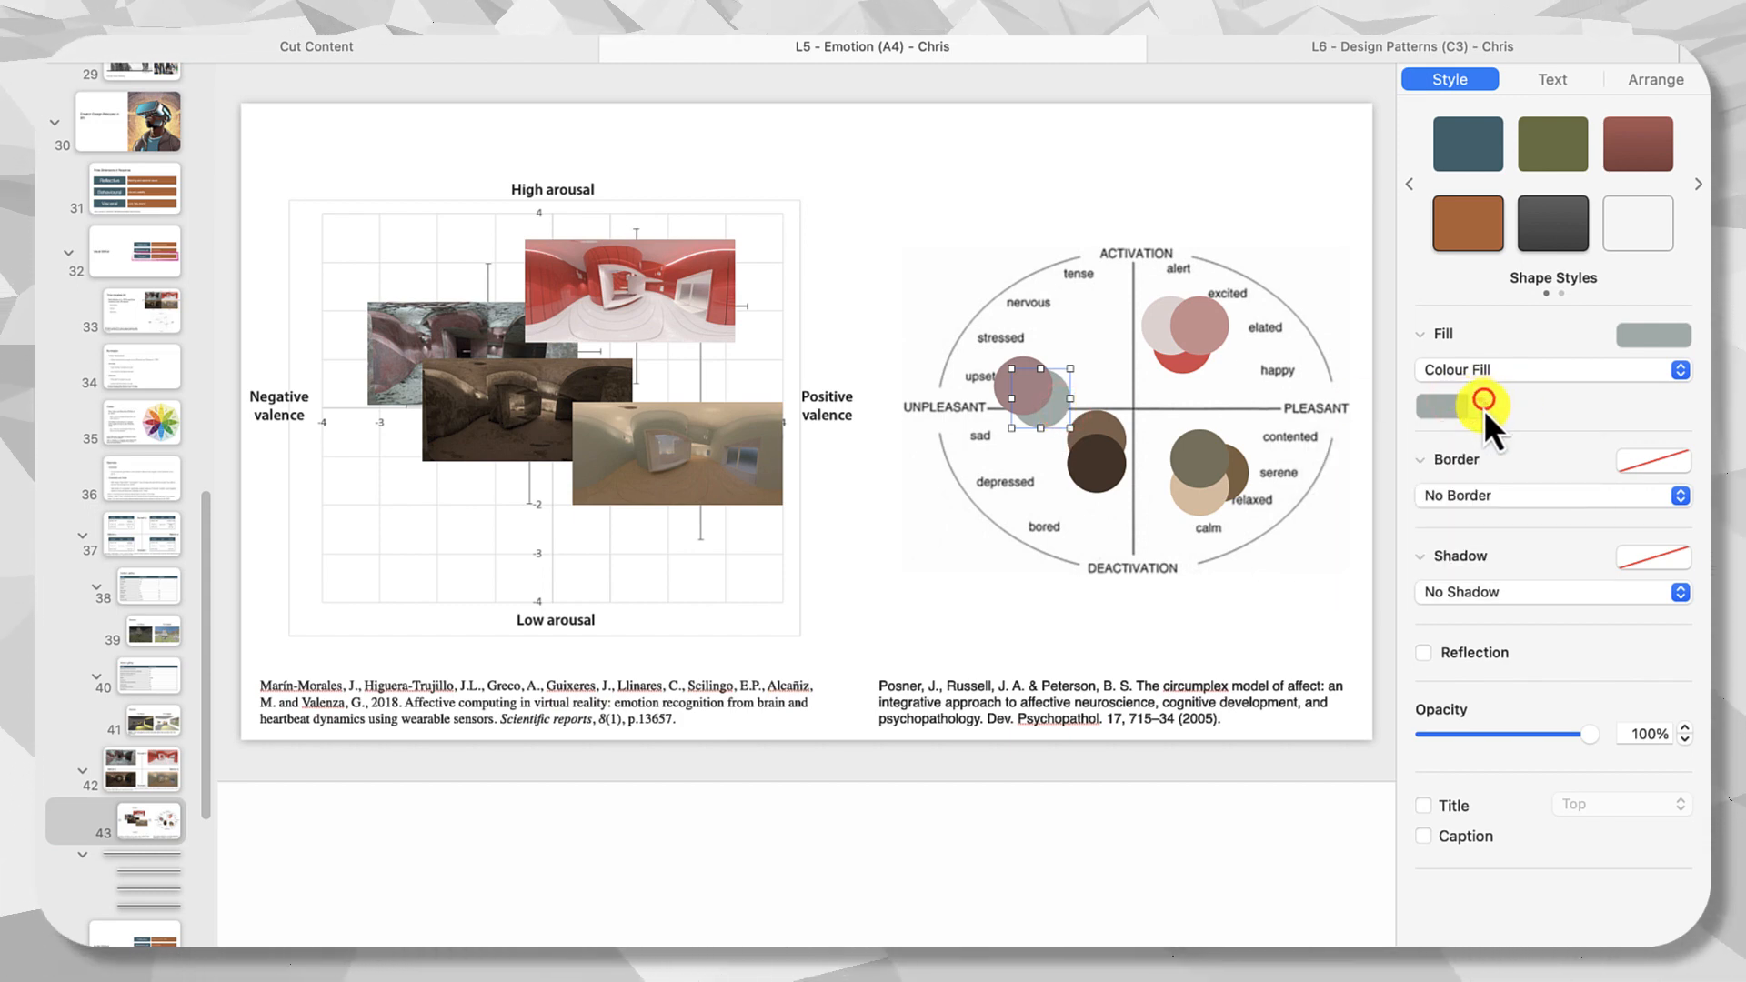
click(1504, 467)
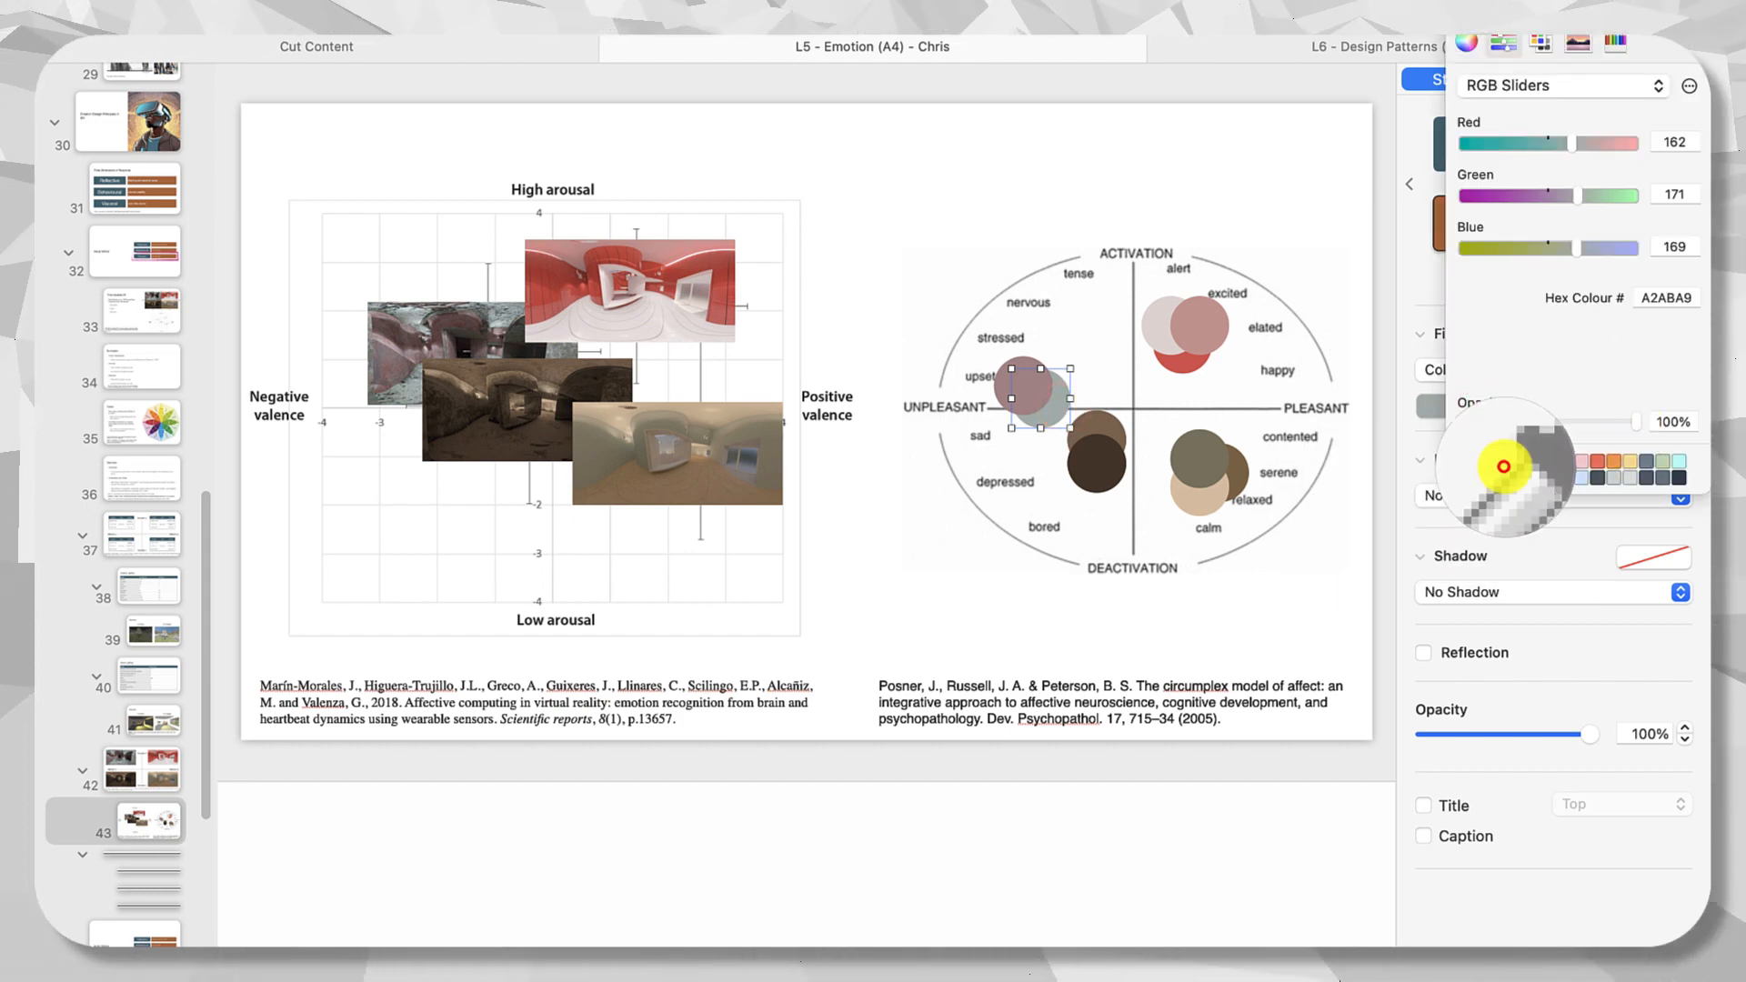
click(1475, 467)
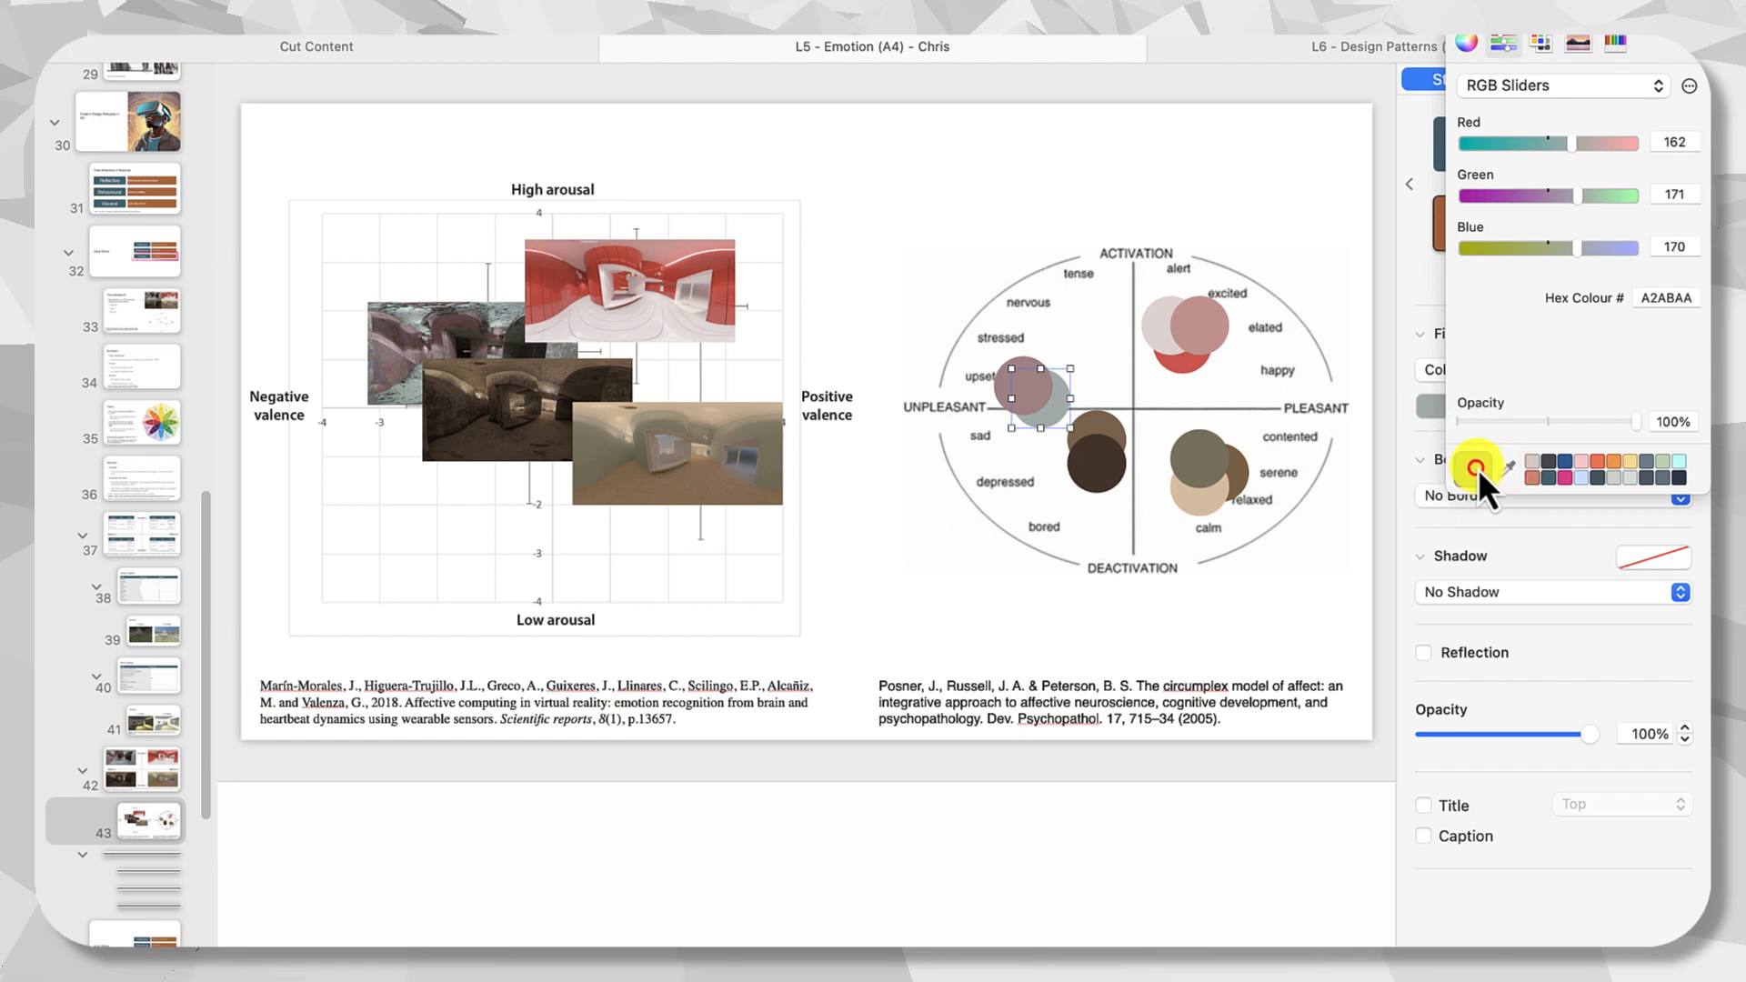
click(1666, 298)
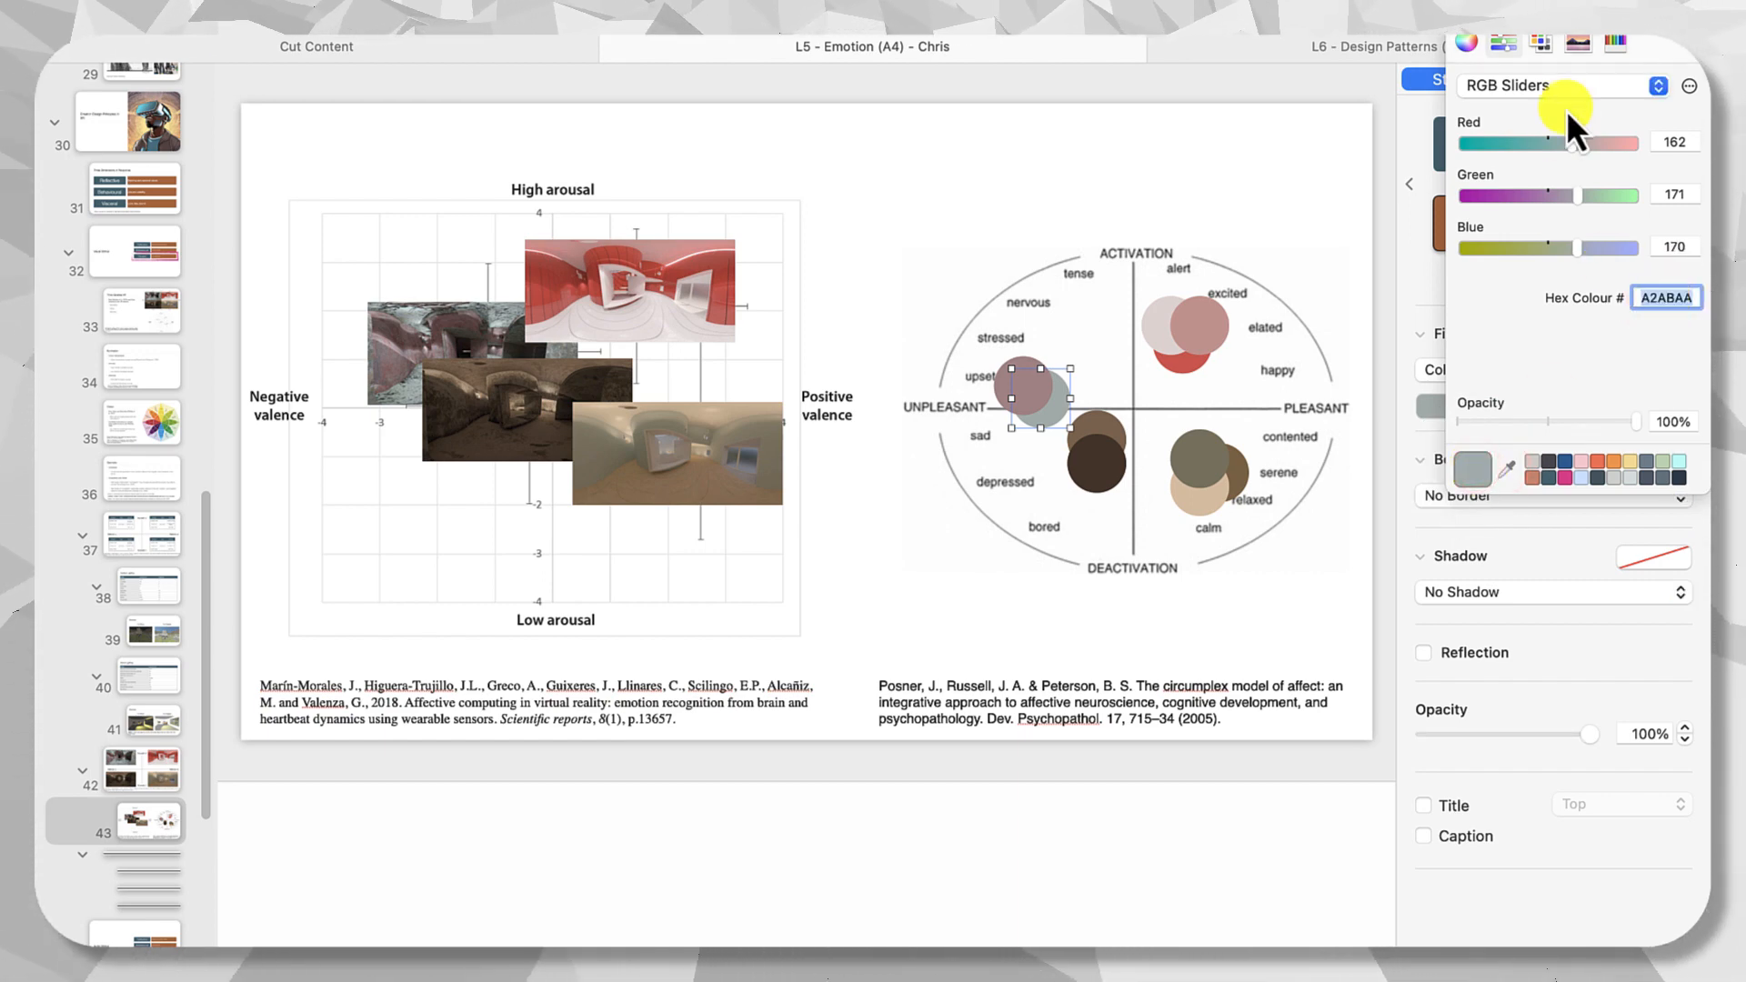
click(1460, 38)
click(1024, 390)
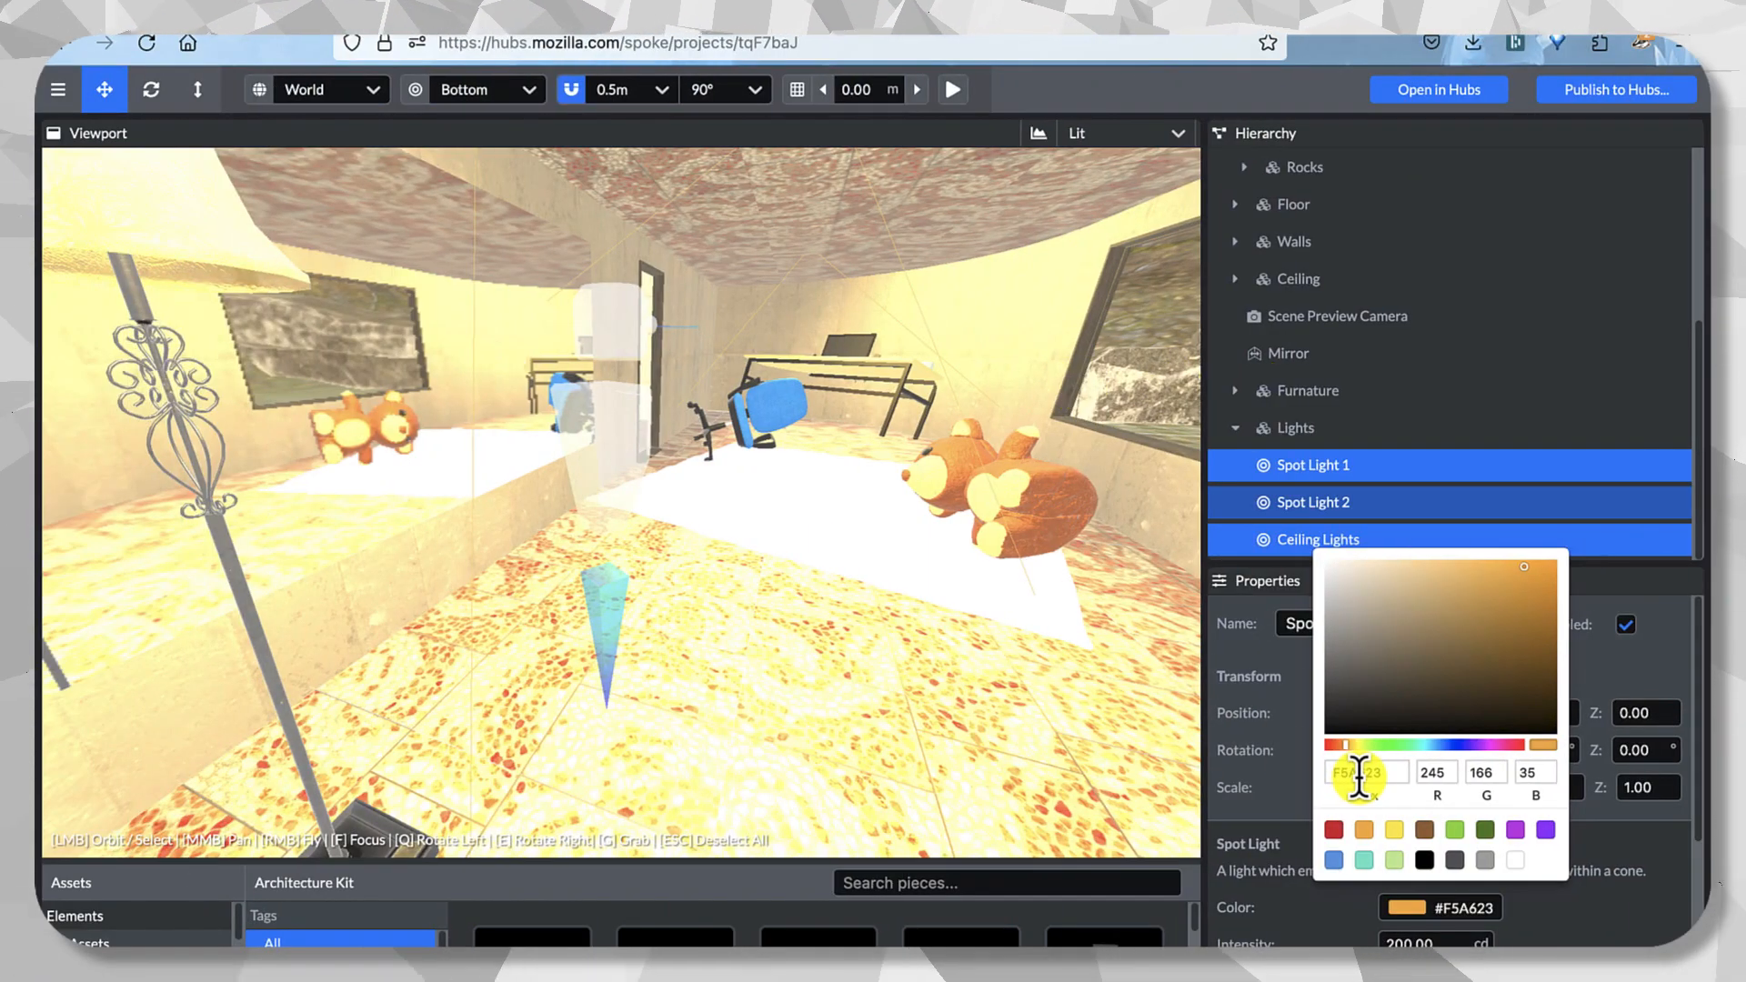
Set the colour of the three selected Spoke lights to #A2ABAA and their intensity to 300 cd.
click(1360, 774)
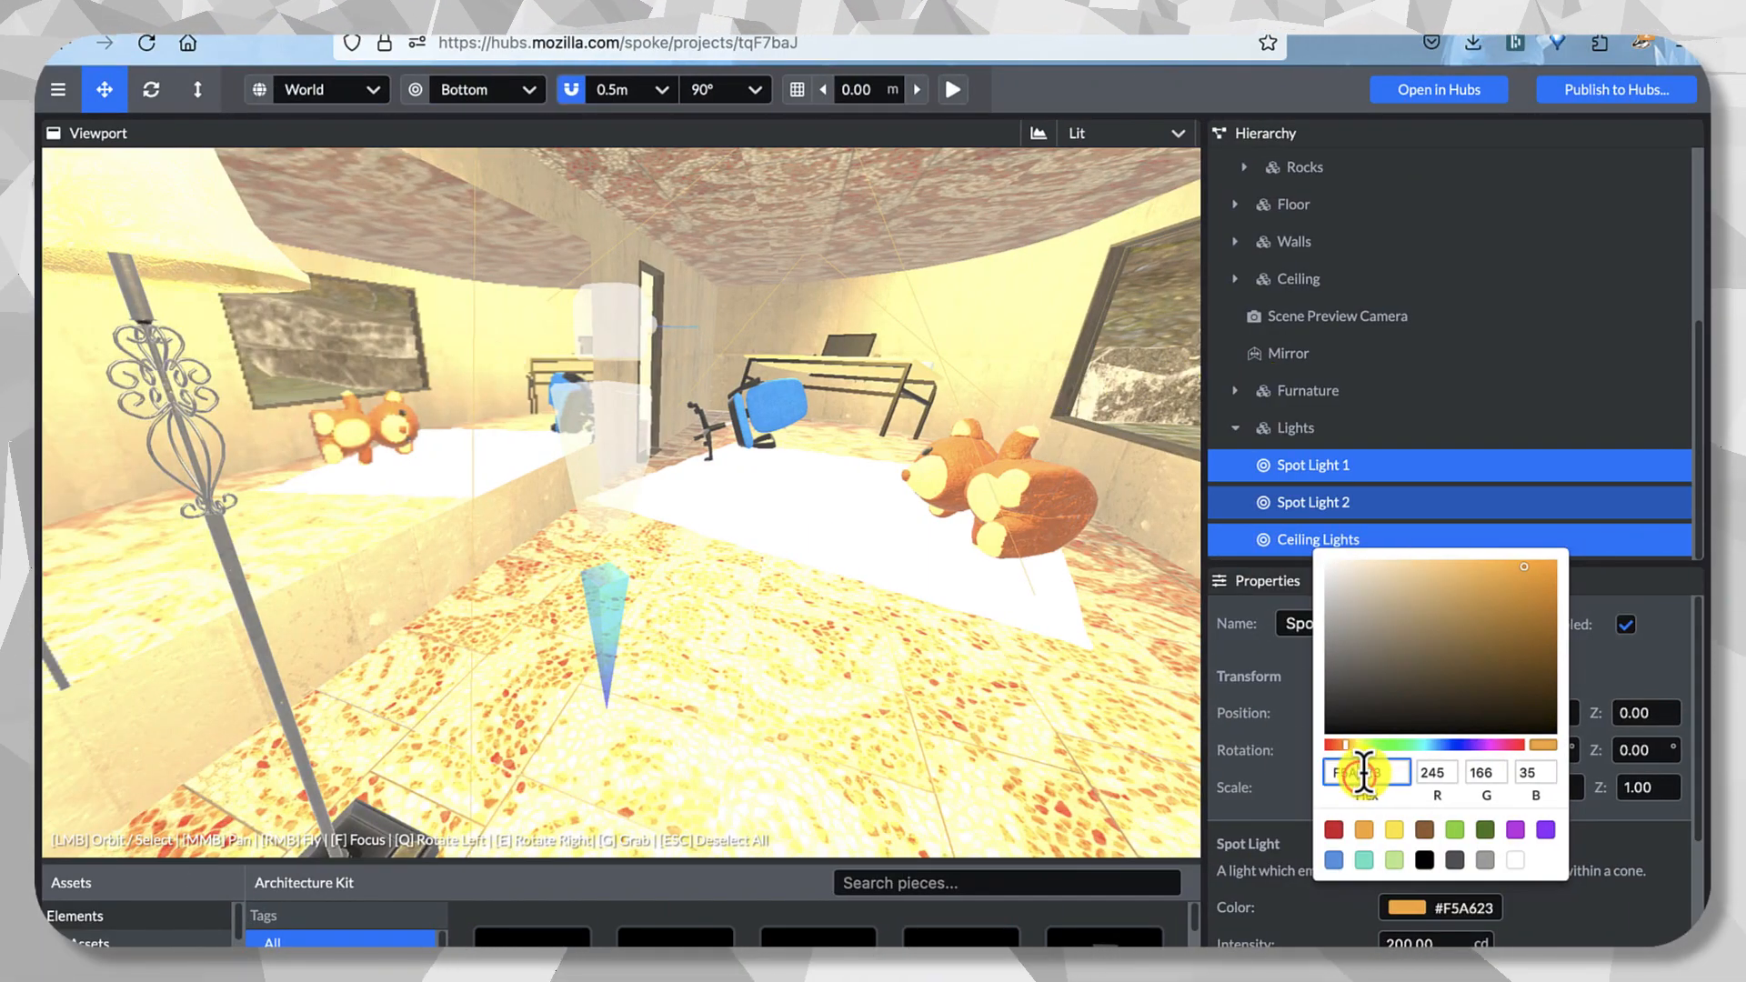
text(A2ABAA)
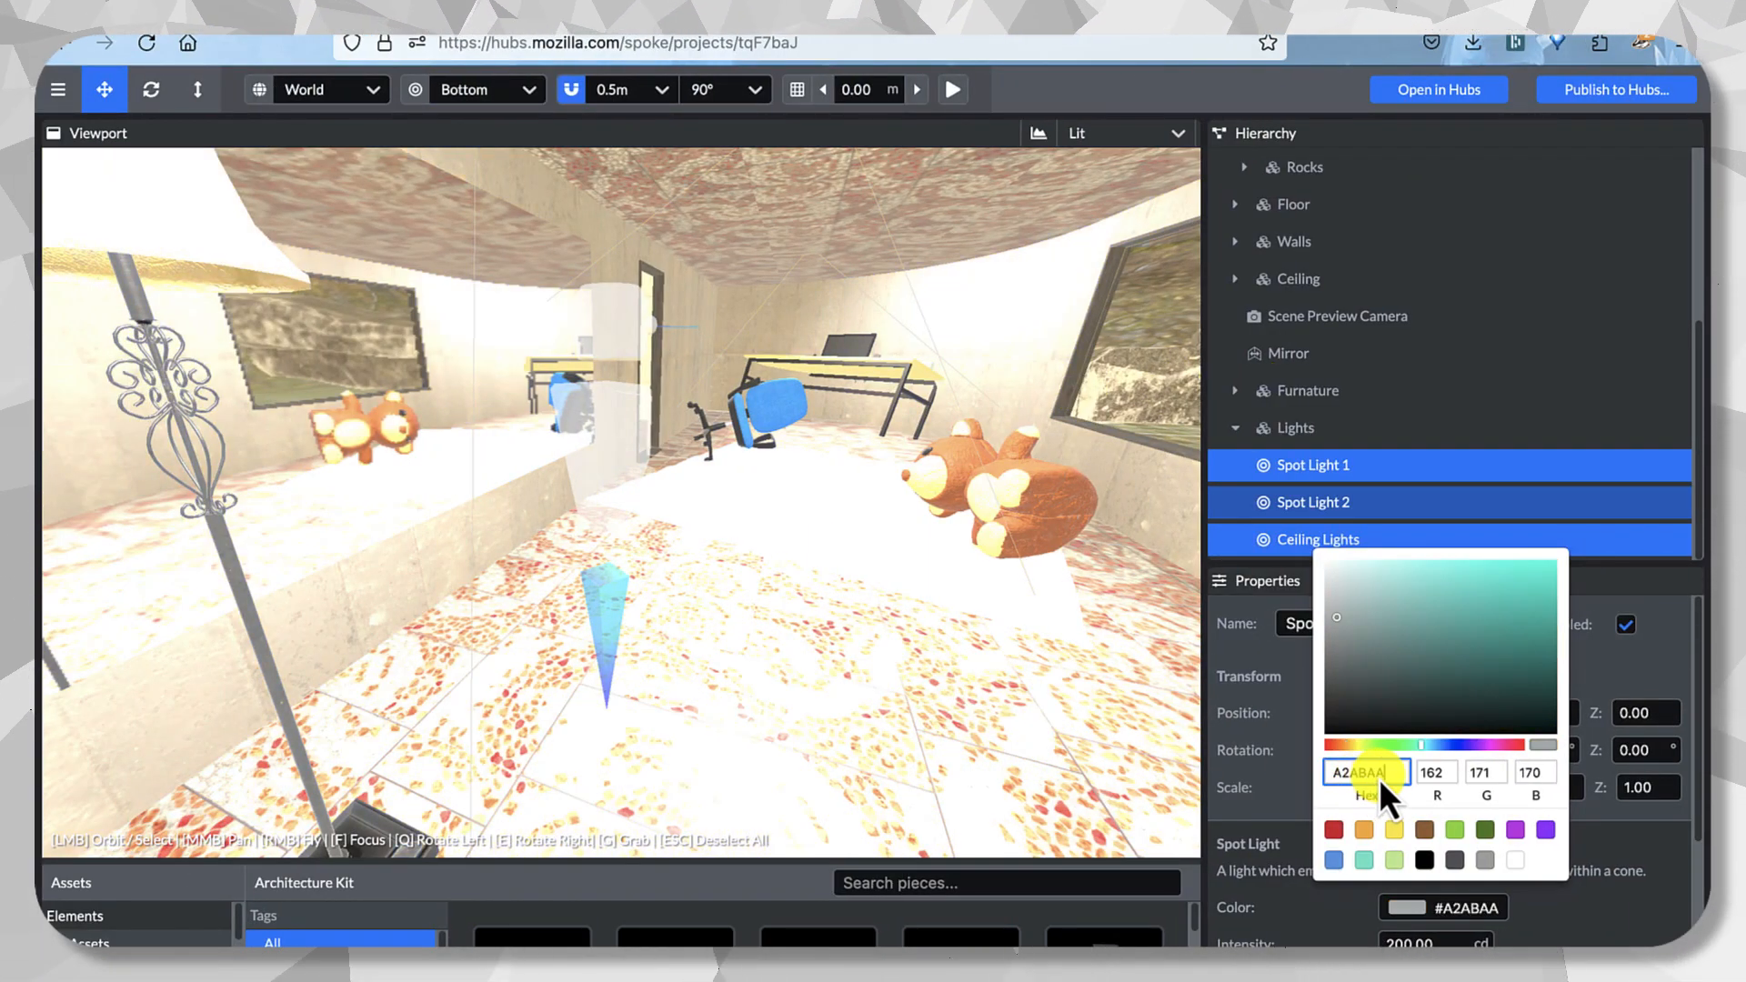
click(964, 635)
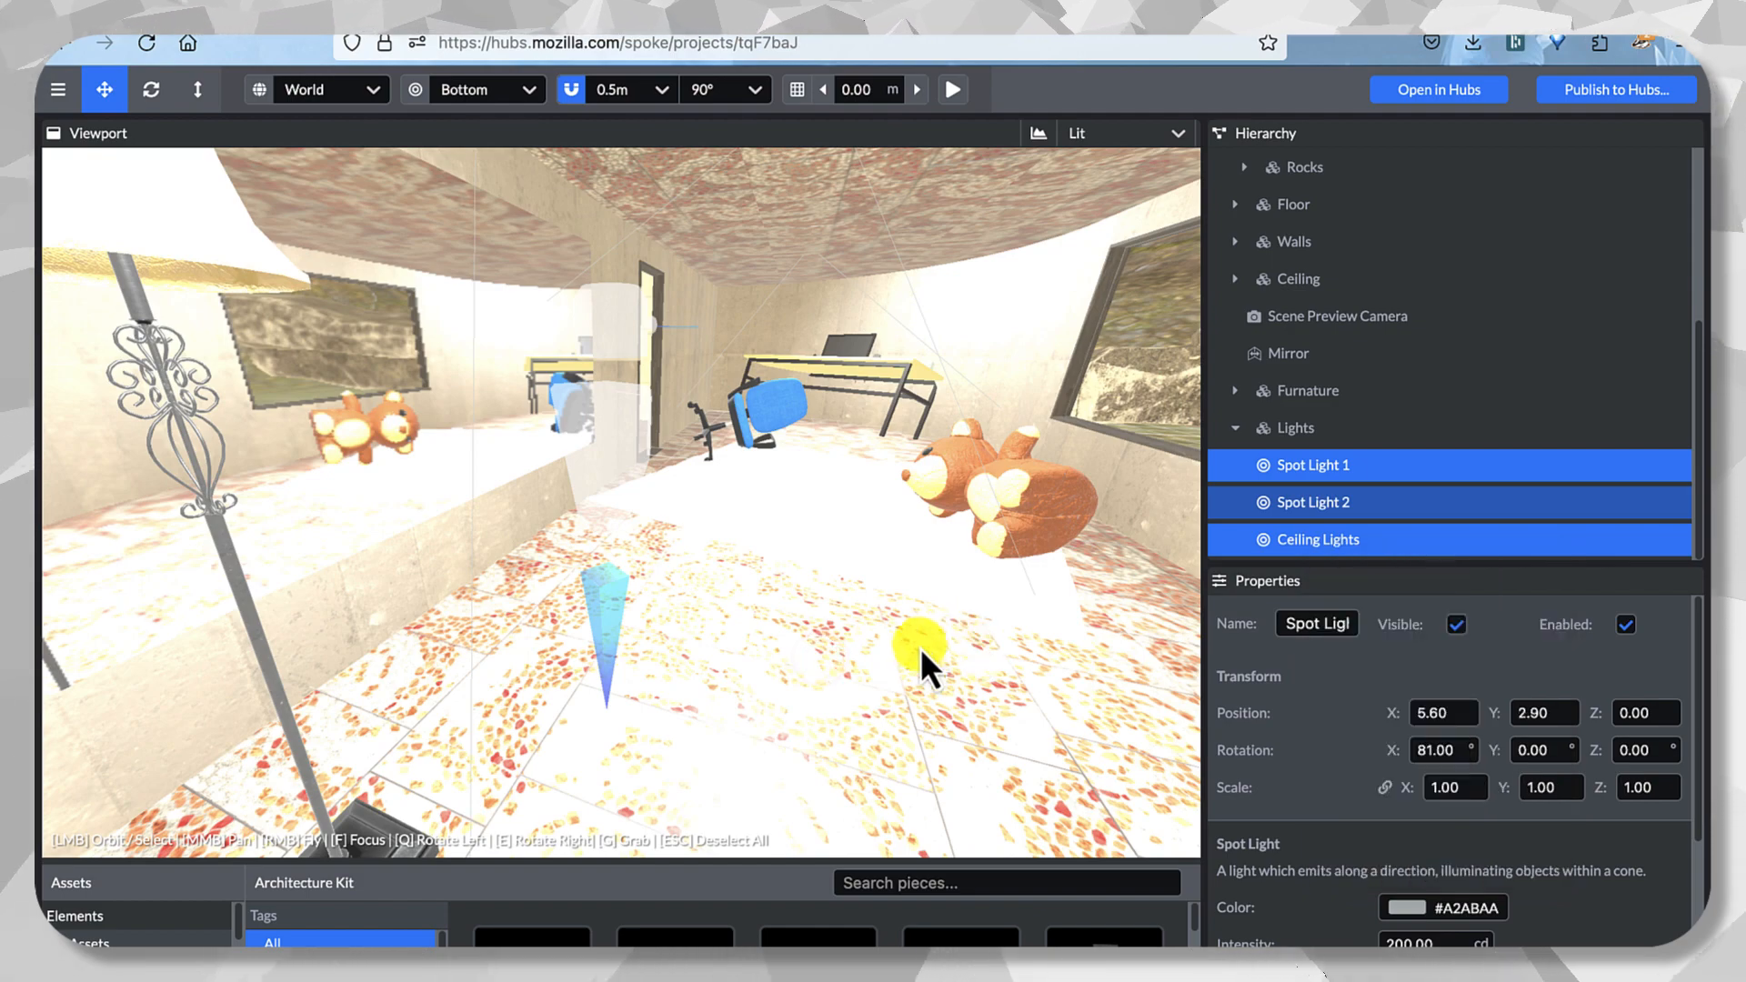
mouse_move(870, 682)
mouse_down()
mouse_move(1022, 669)
mouse_move(843, 653)
mouse_move(915, 679)
mouse_move(895, 702)
mouse_up()
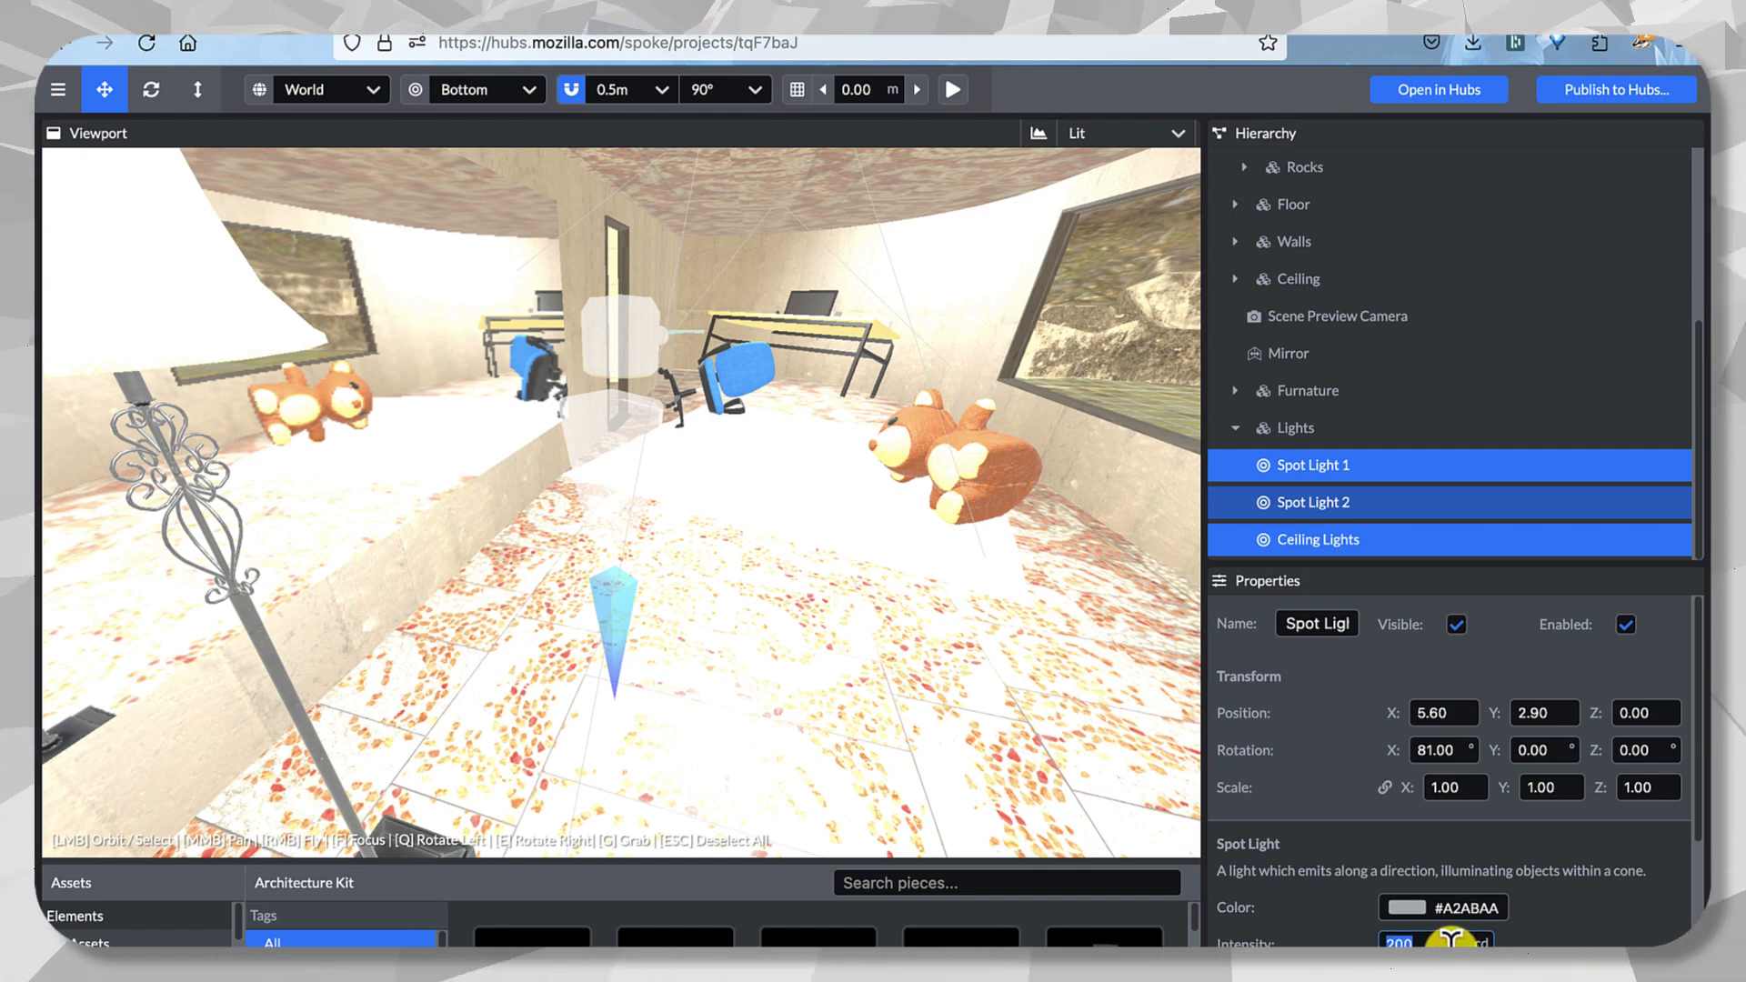
text(300)
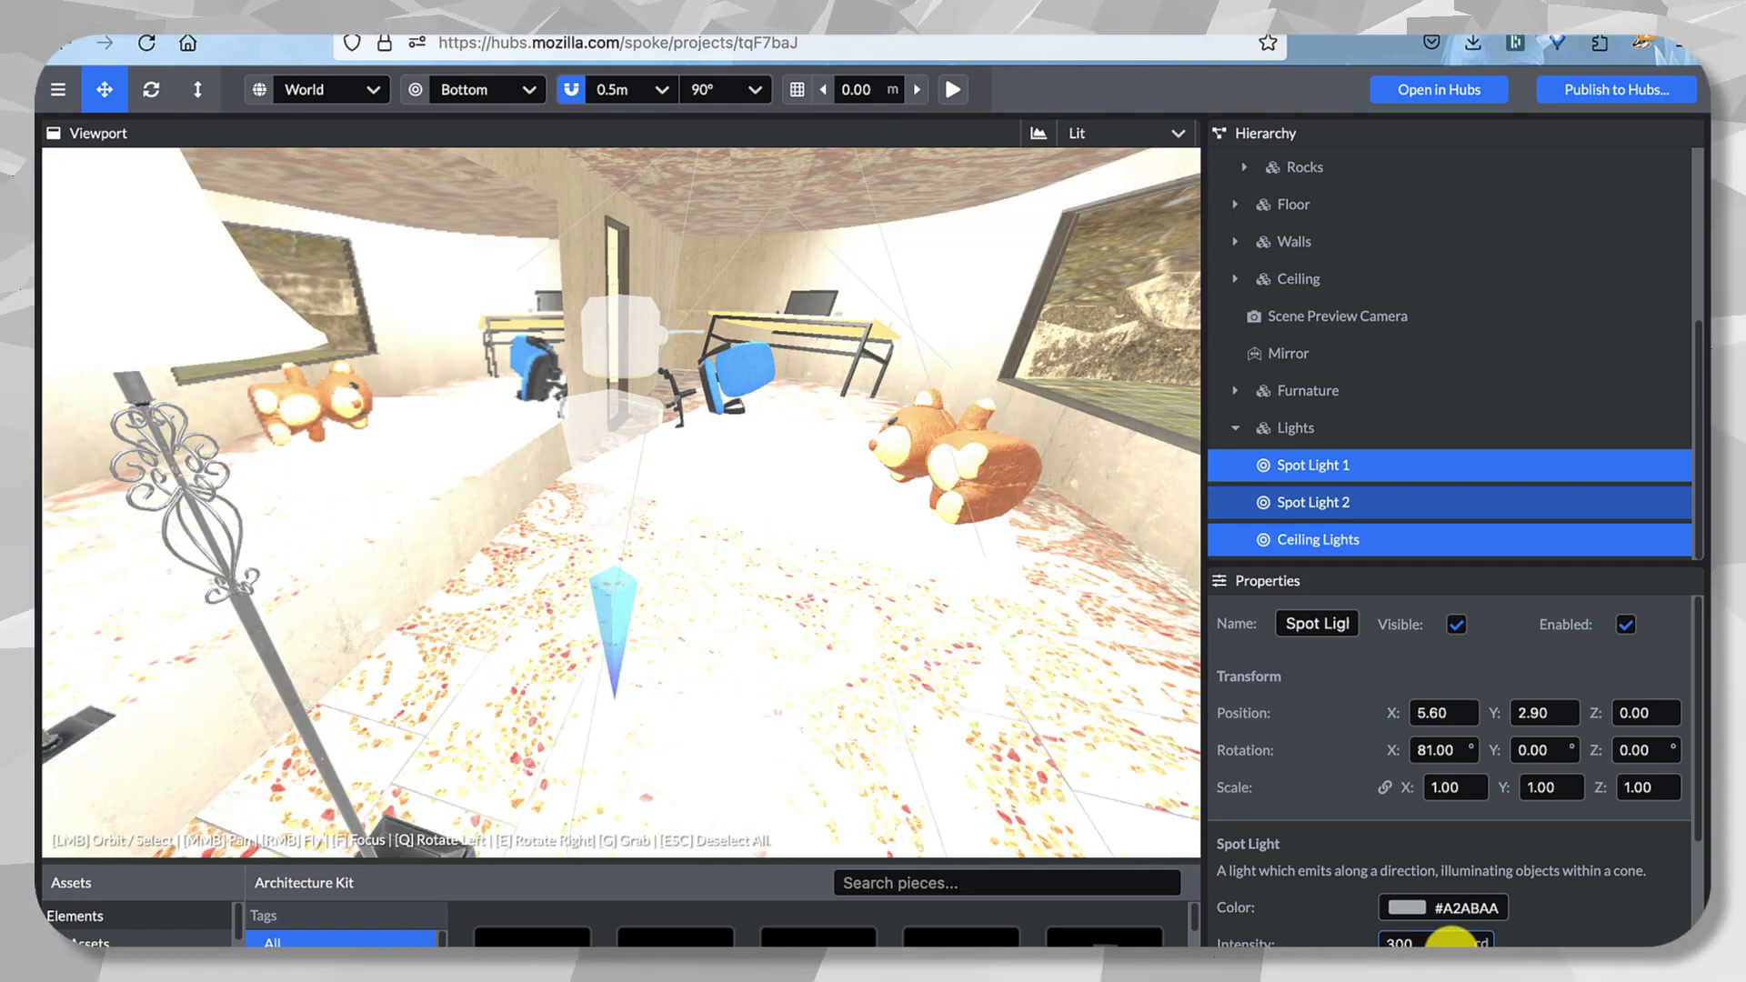
Change the colour of the three selected lights to a saturated turquoise #00F0C2 and set their intensity to 100 cd.
click(1408, 908)
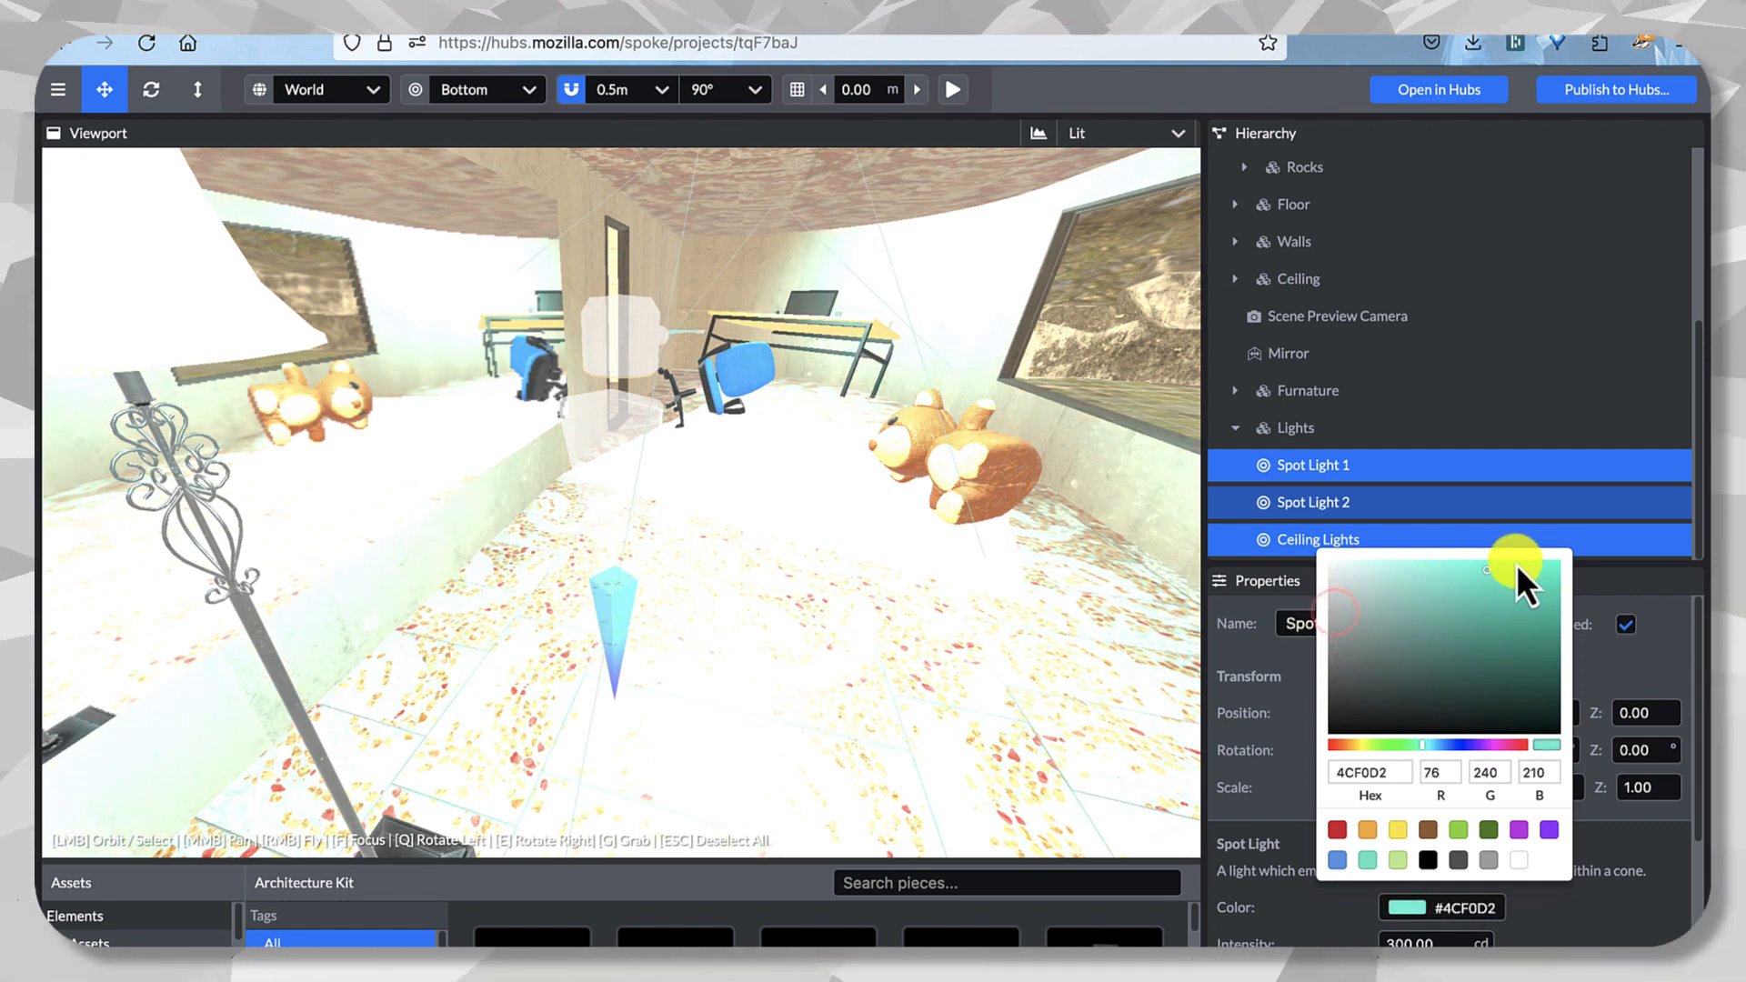
drag(1519, 566, 1480, 591)
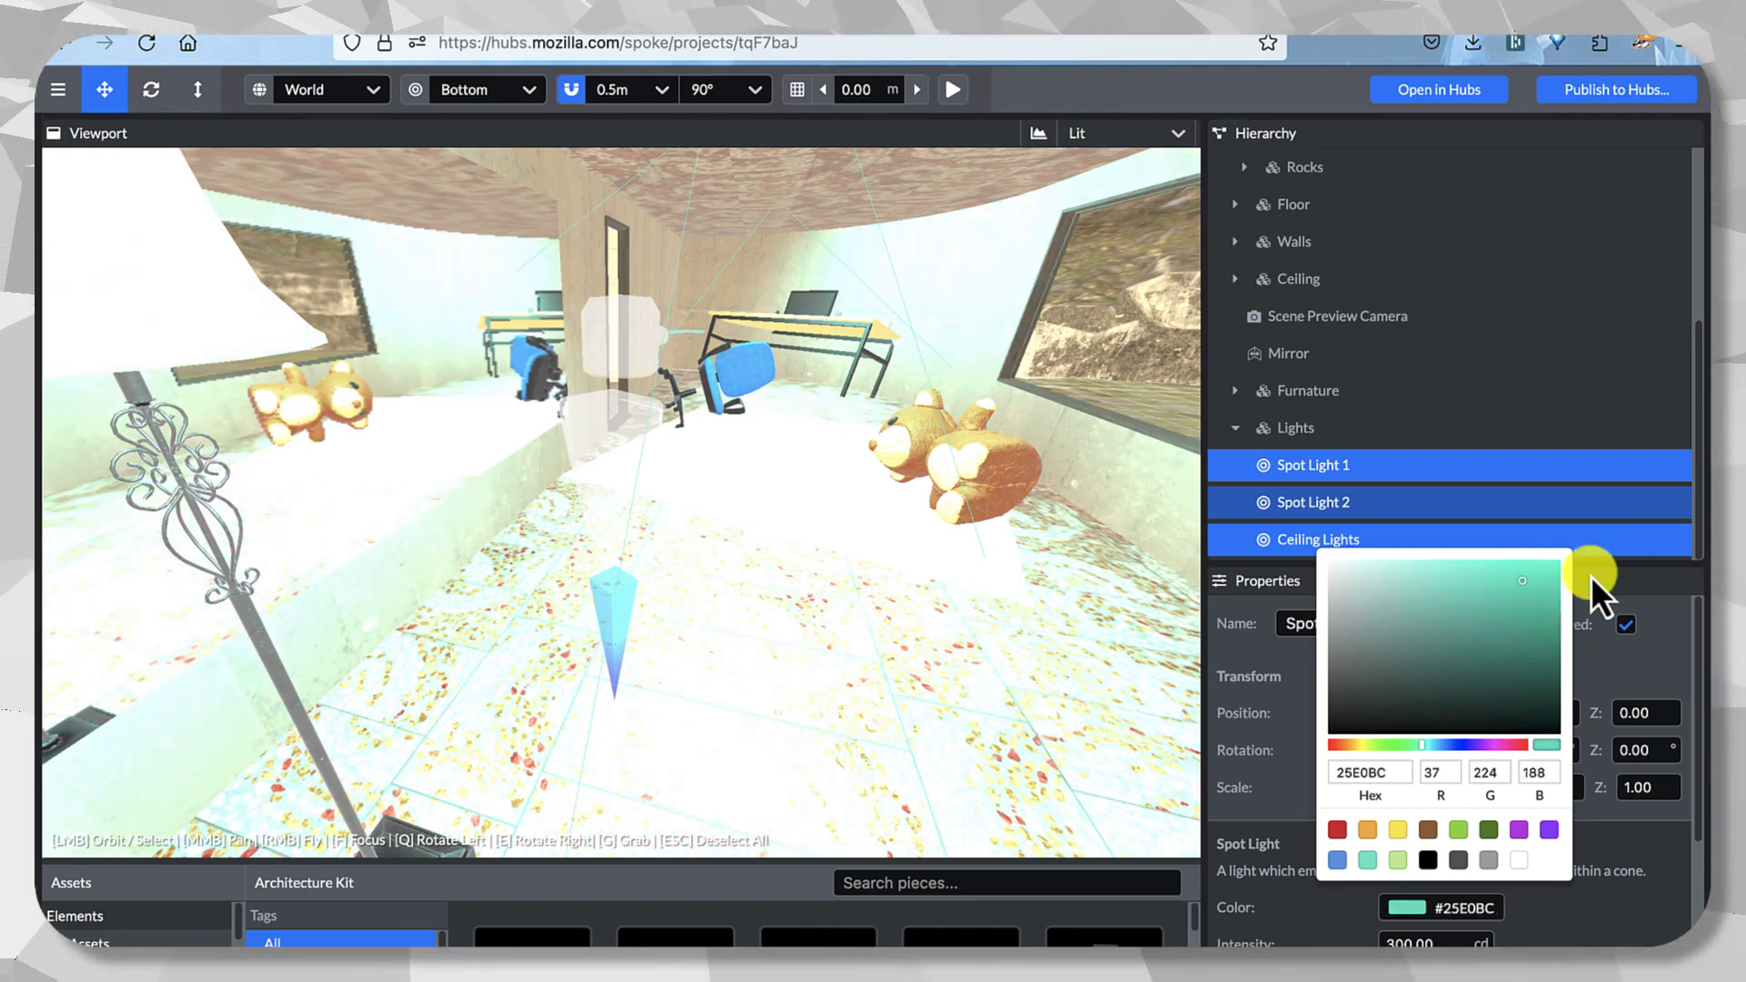
drag(1592, 580, 1569, 572)
click(1419, 912)
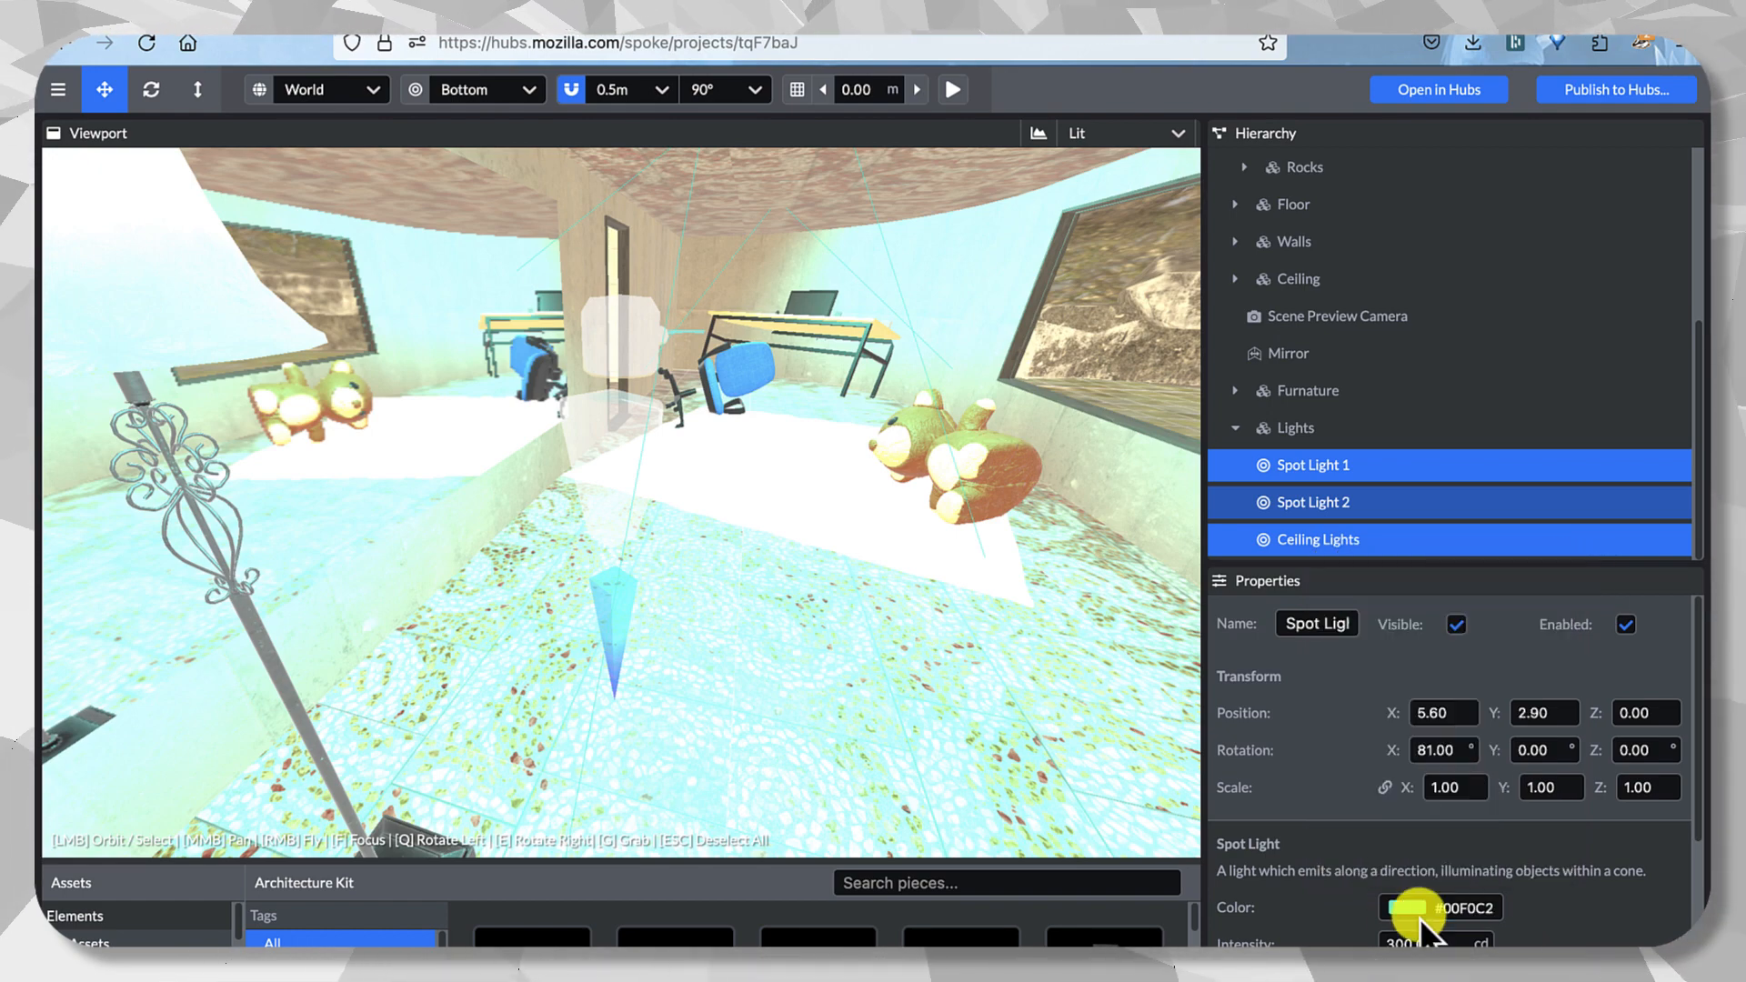
double_click(1435, 940)
text(2)
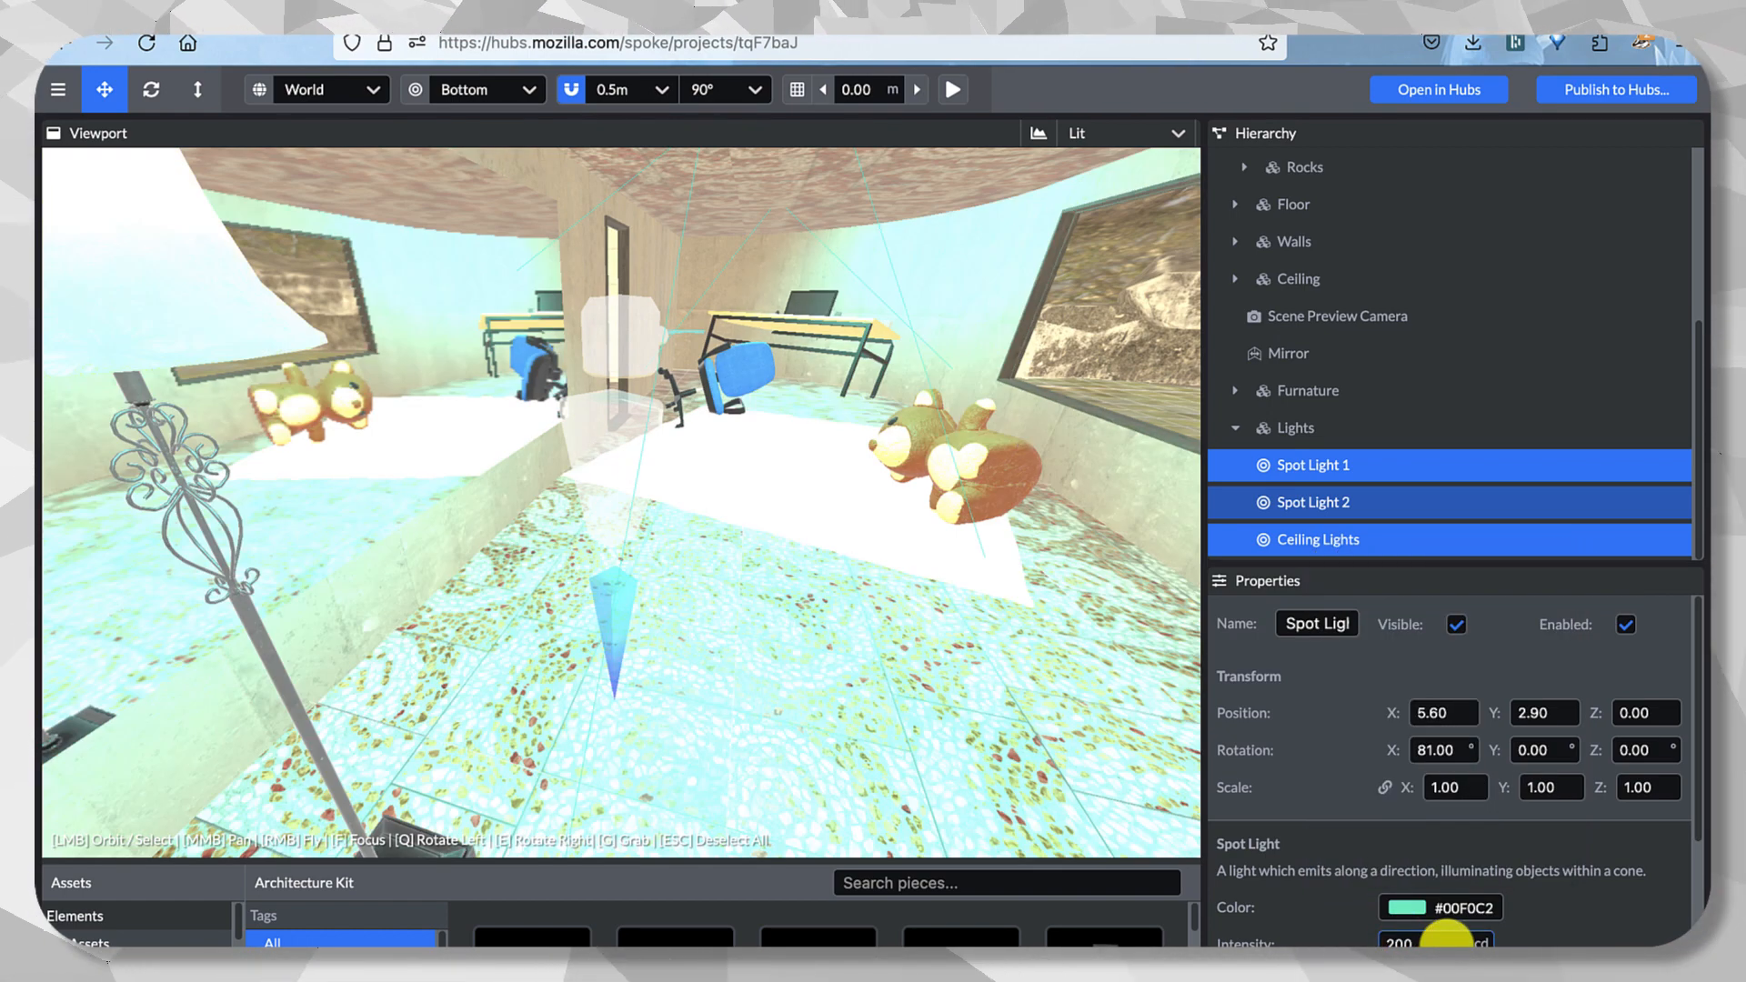
text(00)
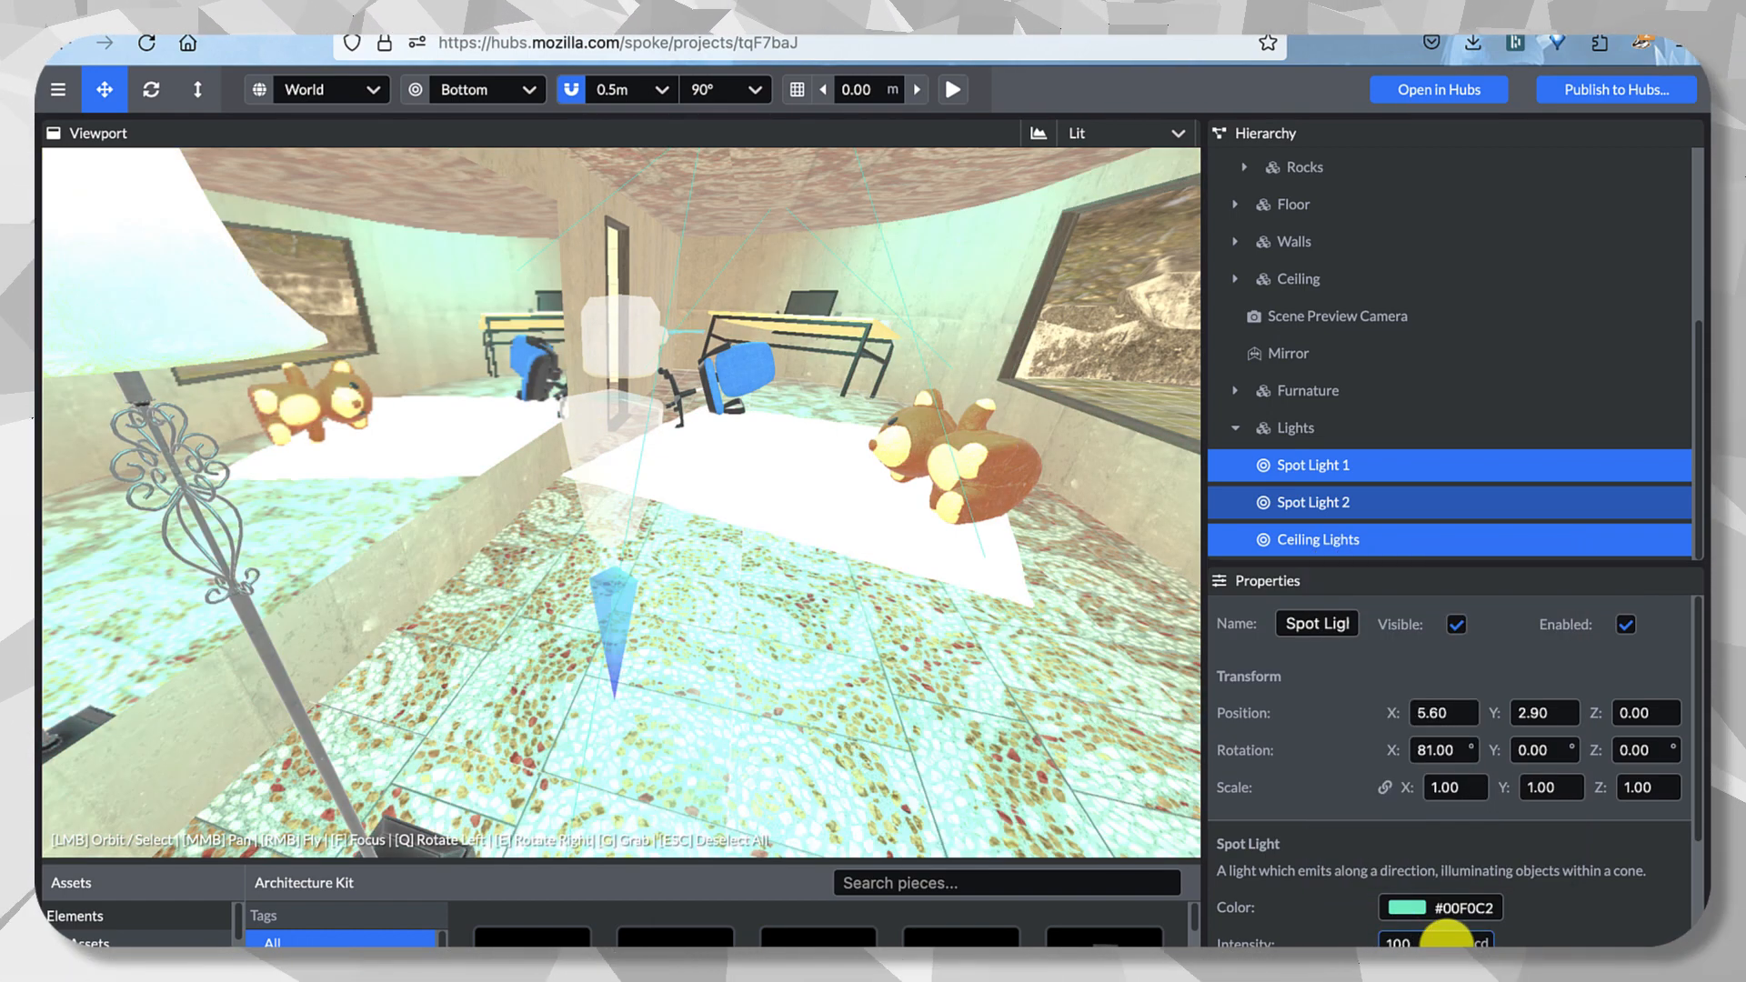
Select only Spot Light 2 and toggle its visibility off and back on to check what it illuminates.
drag(993, 695, 1046, 541)
click(1337, 515)
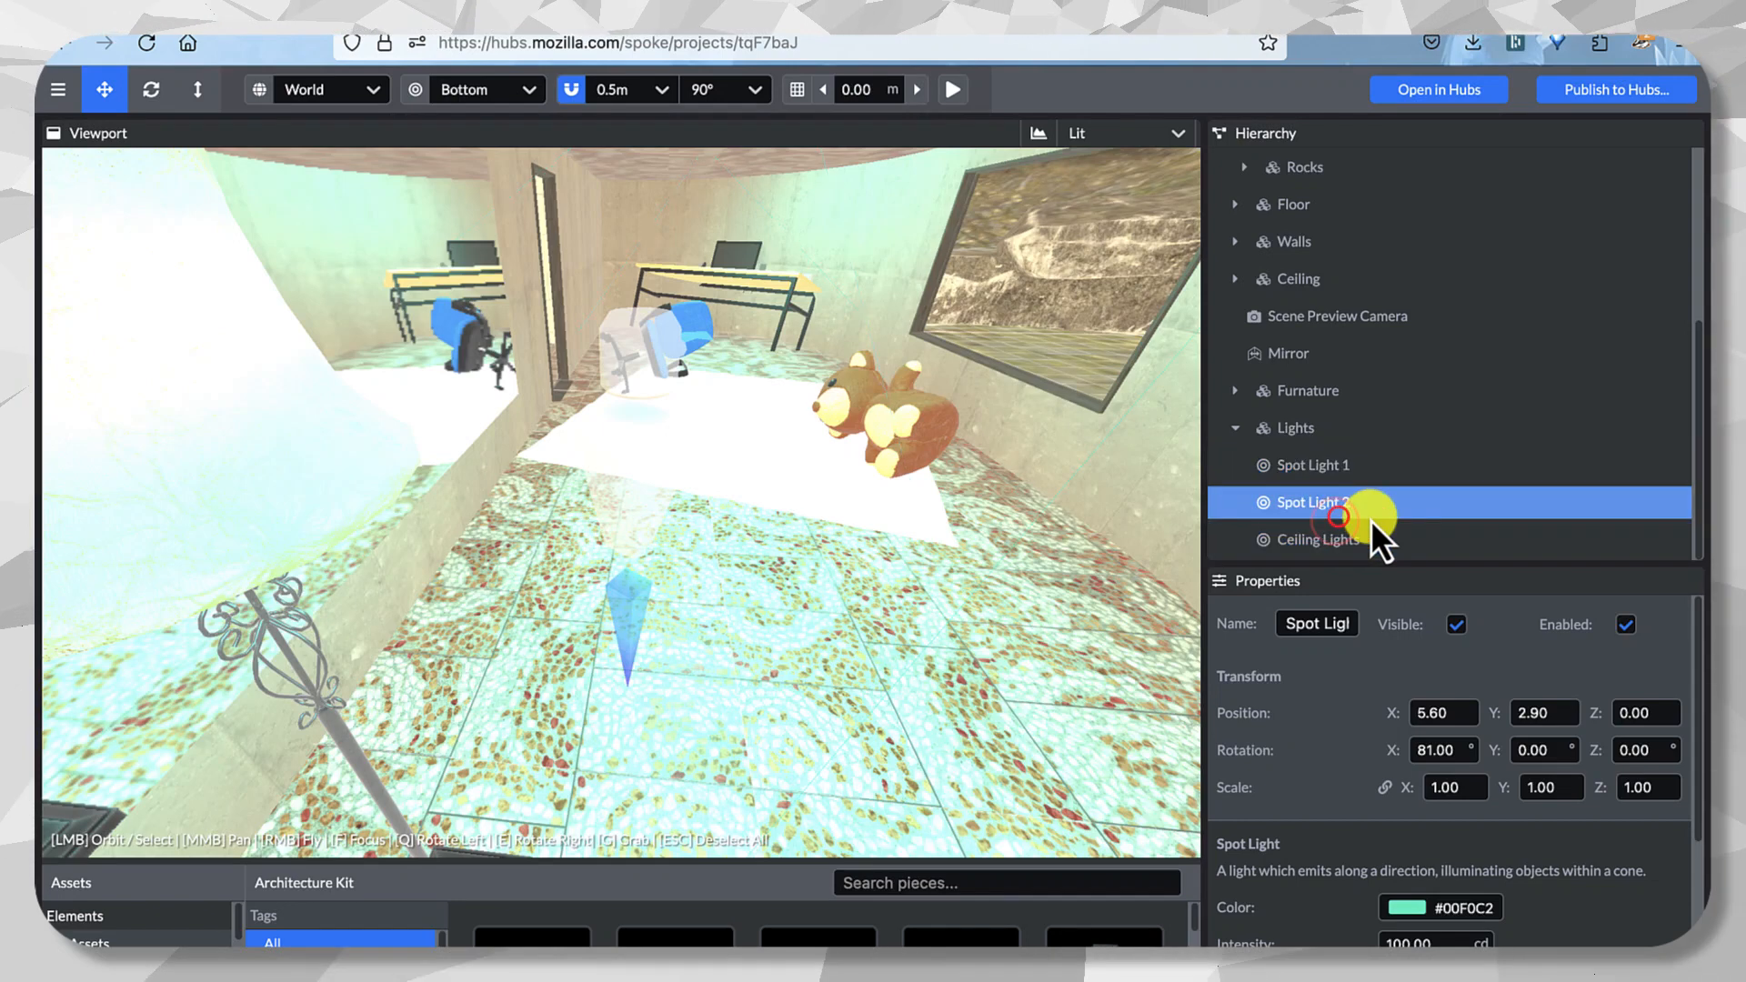
click(1456, 626)
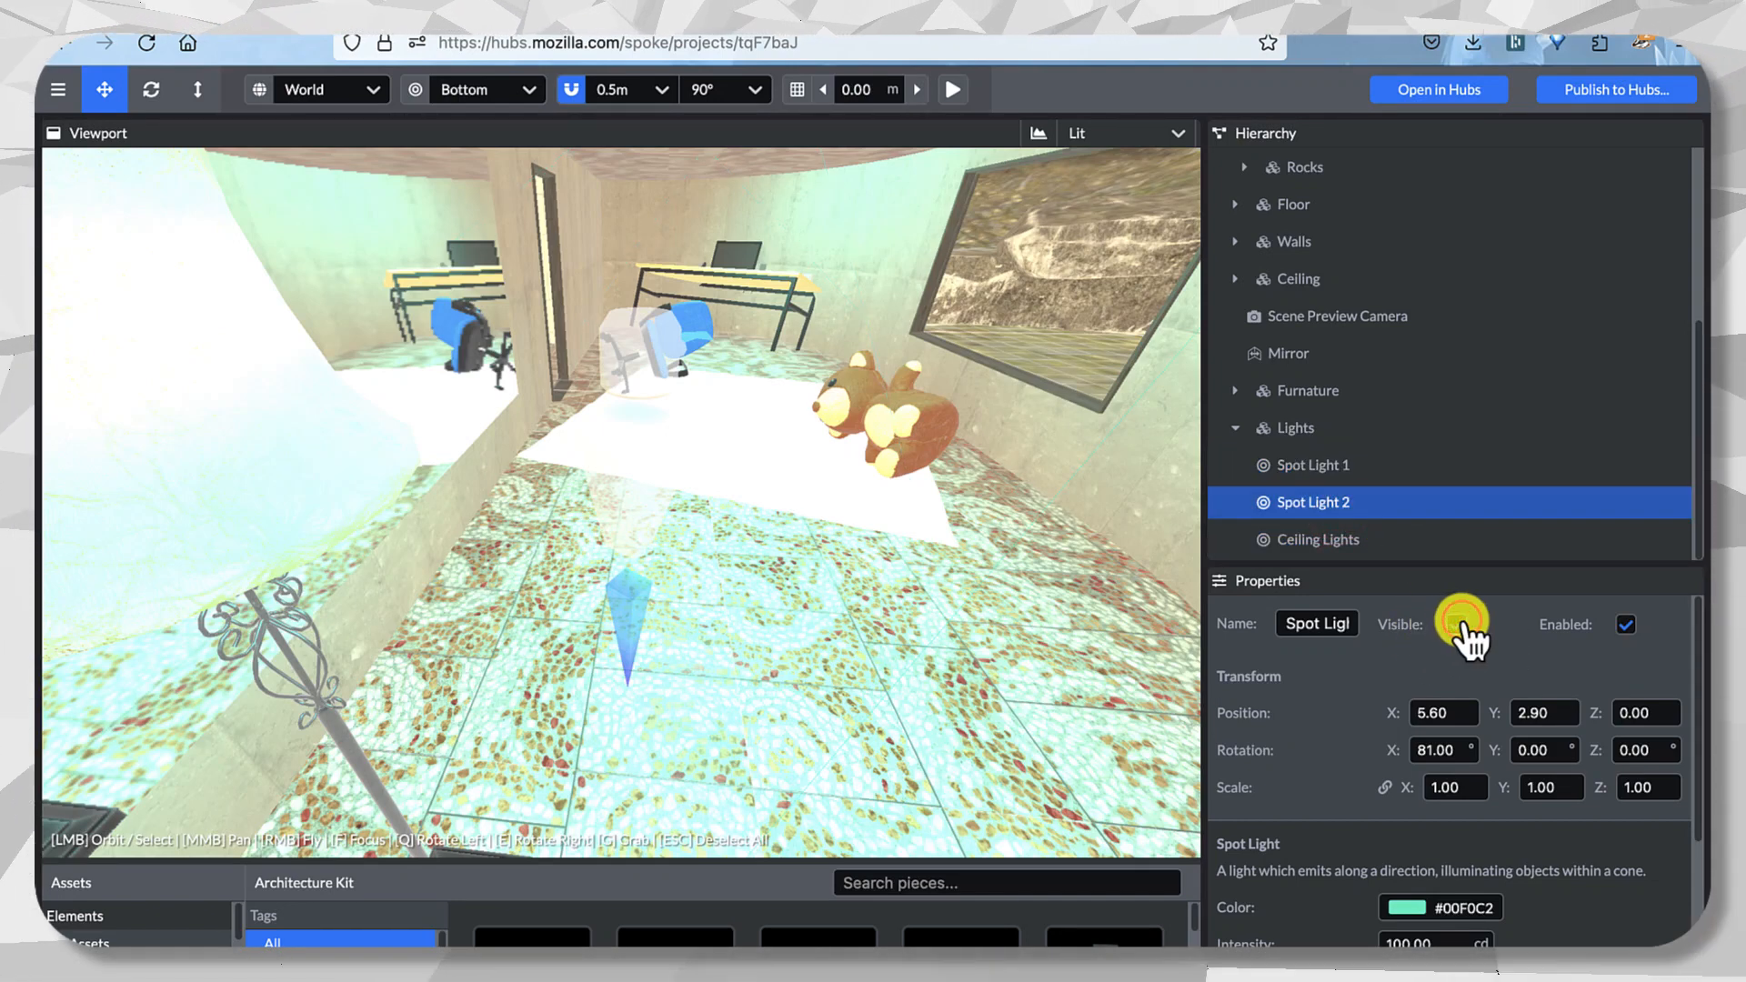
click(1456, 625)
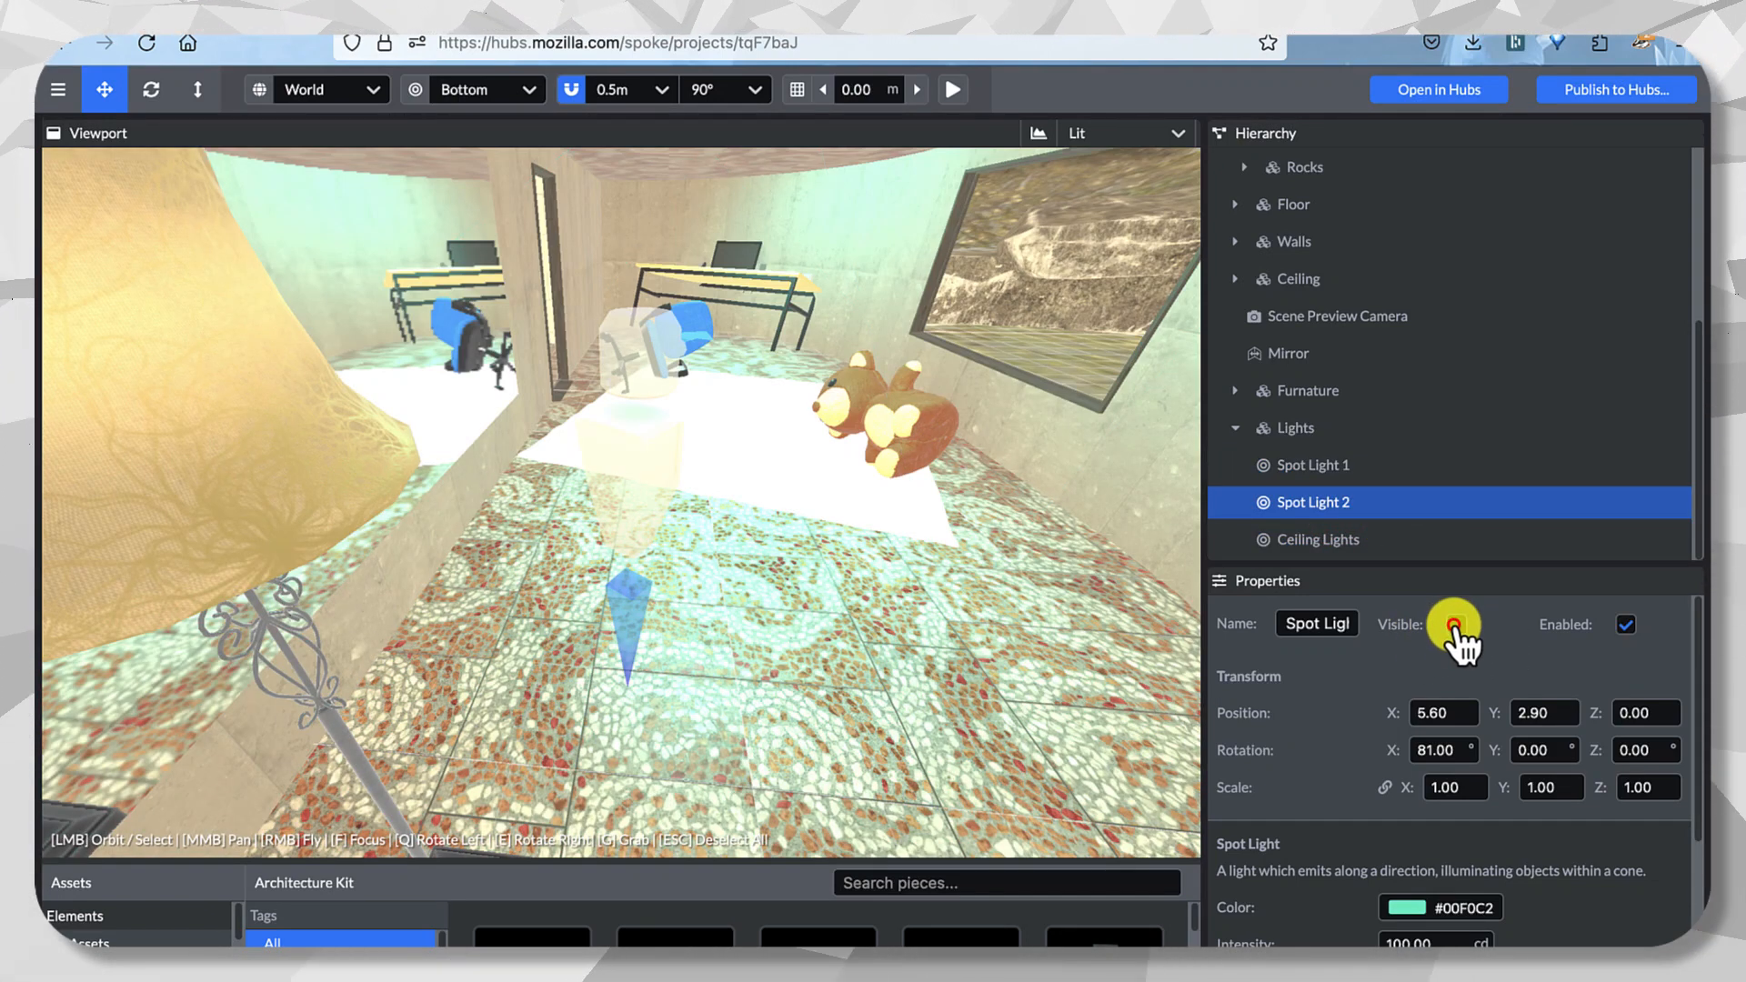
click(1457, 625)
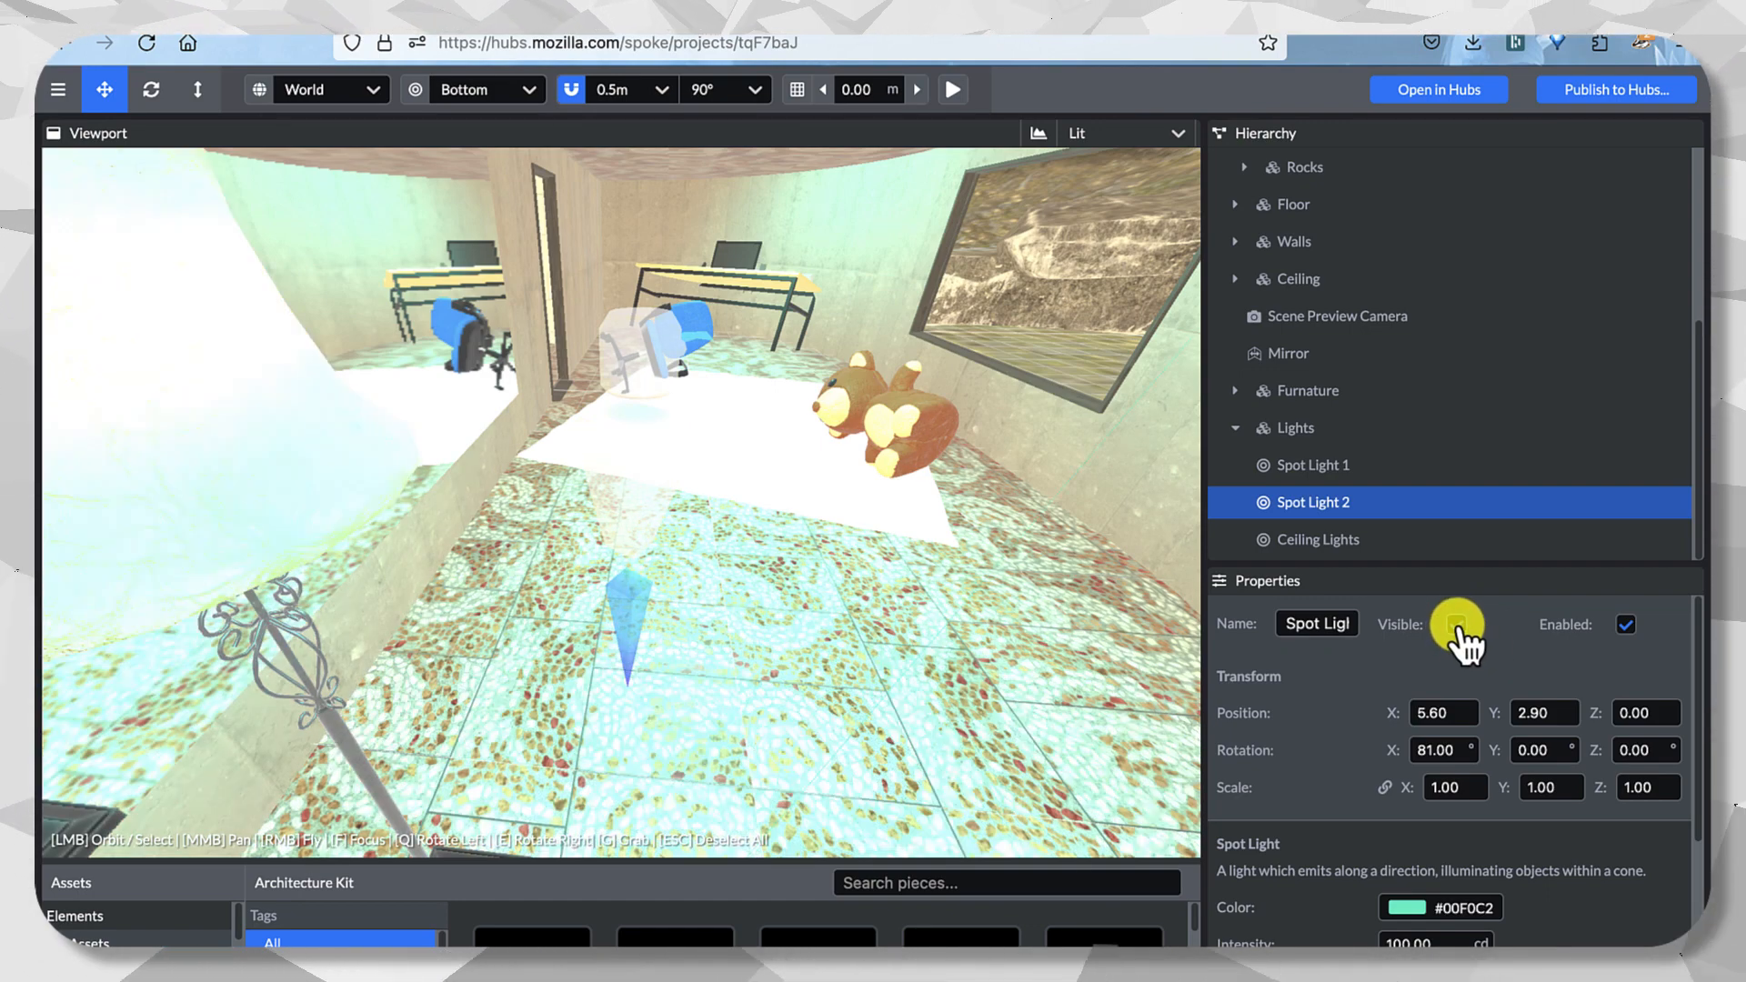
Toggle Spot Light 1 off and back on to check its effect, and set its X rotation to 84°.
click(1281, 541)
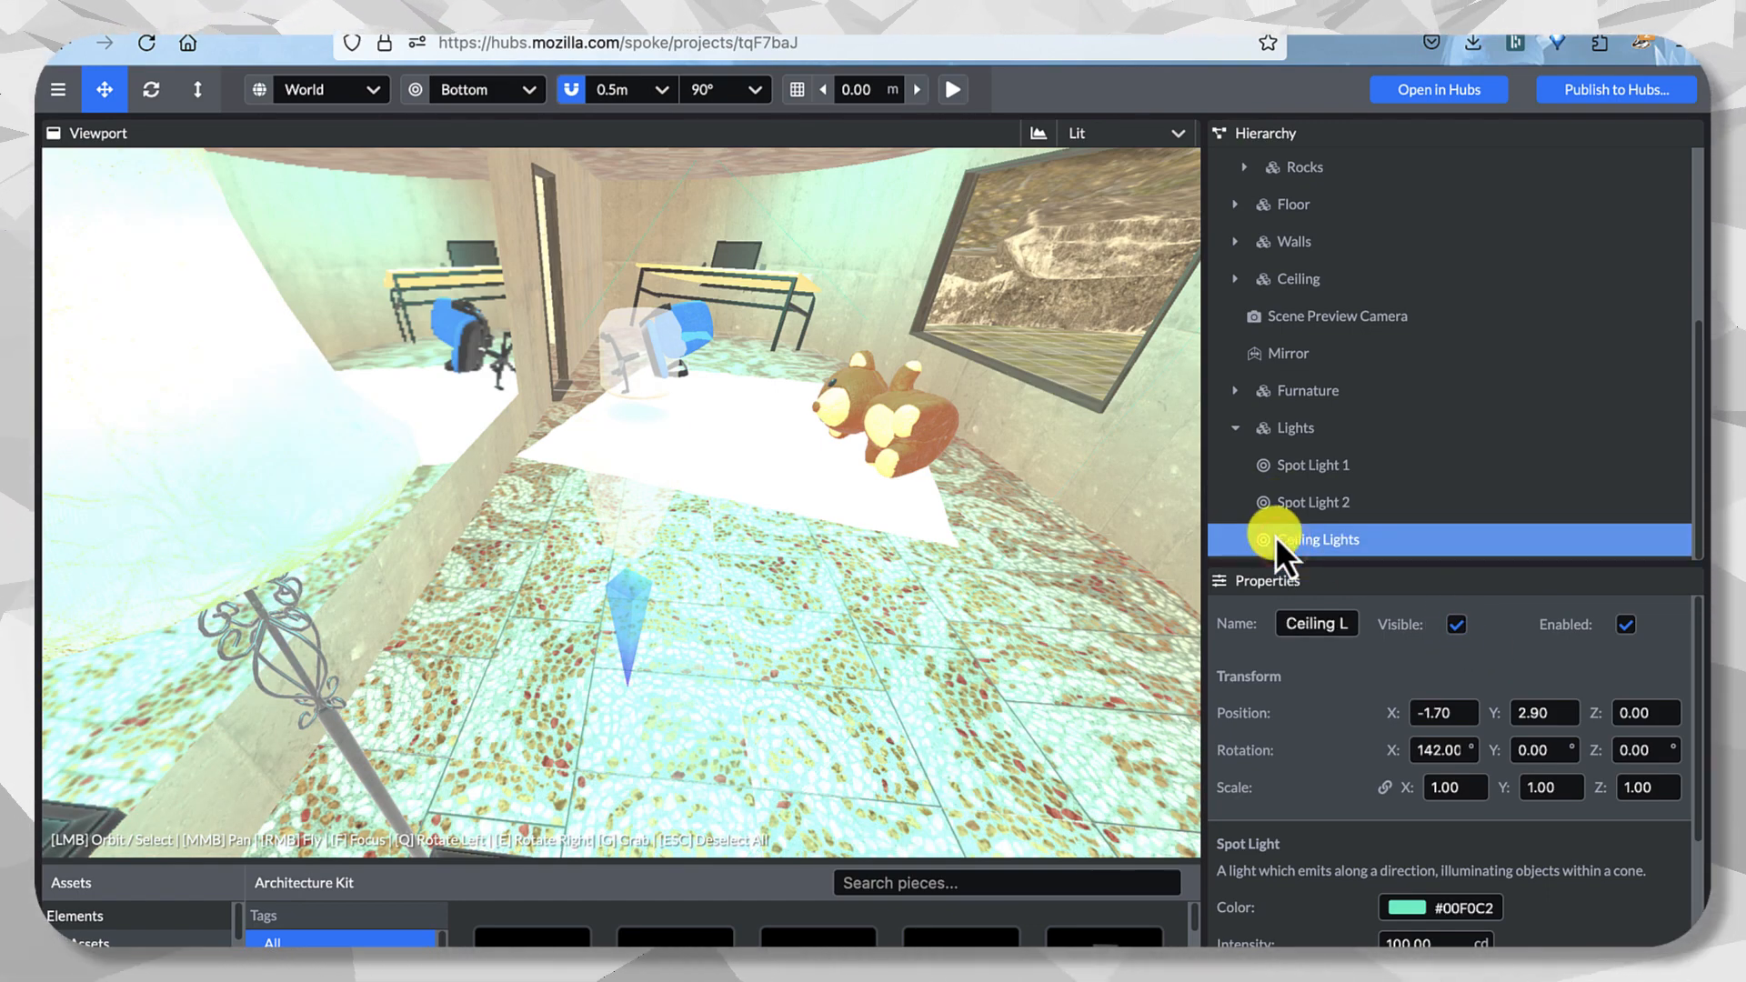
click(1273, 468)
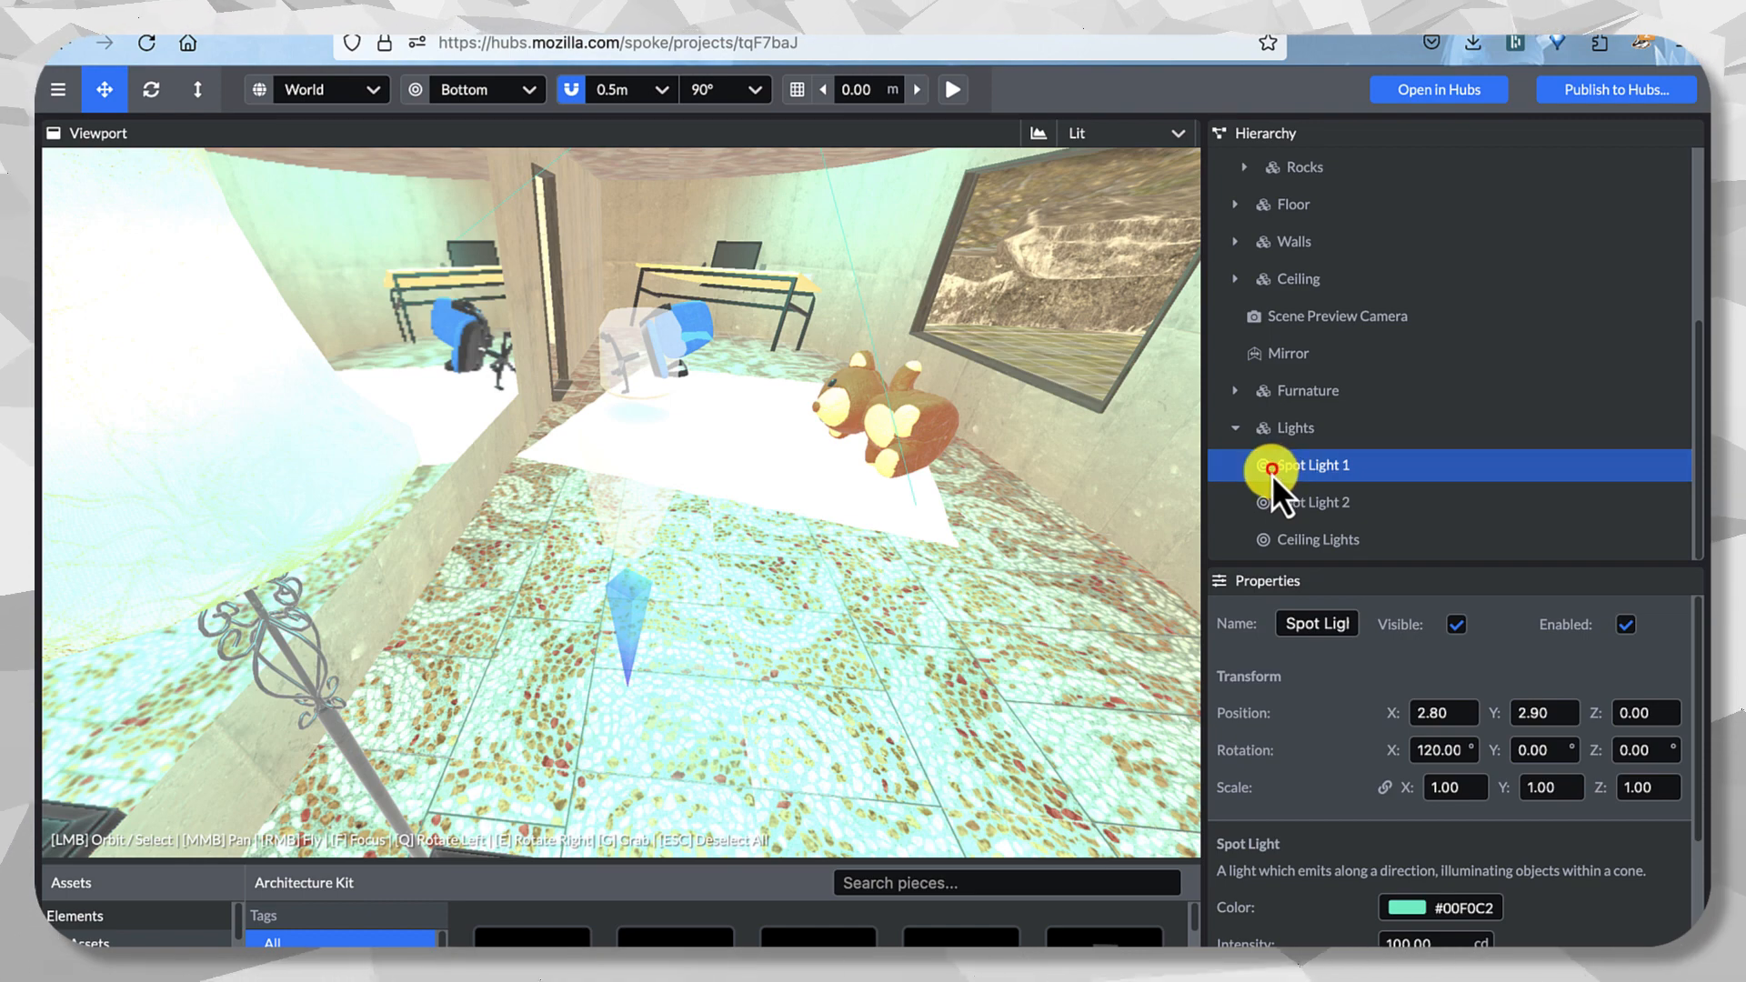
click(1458, 625)
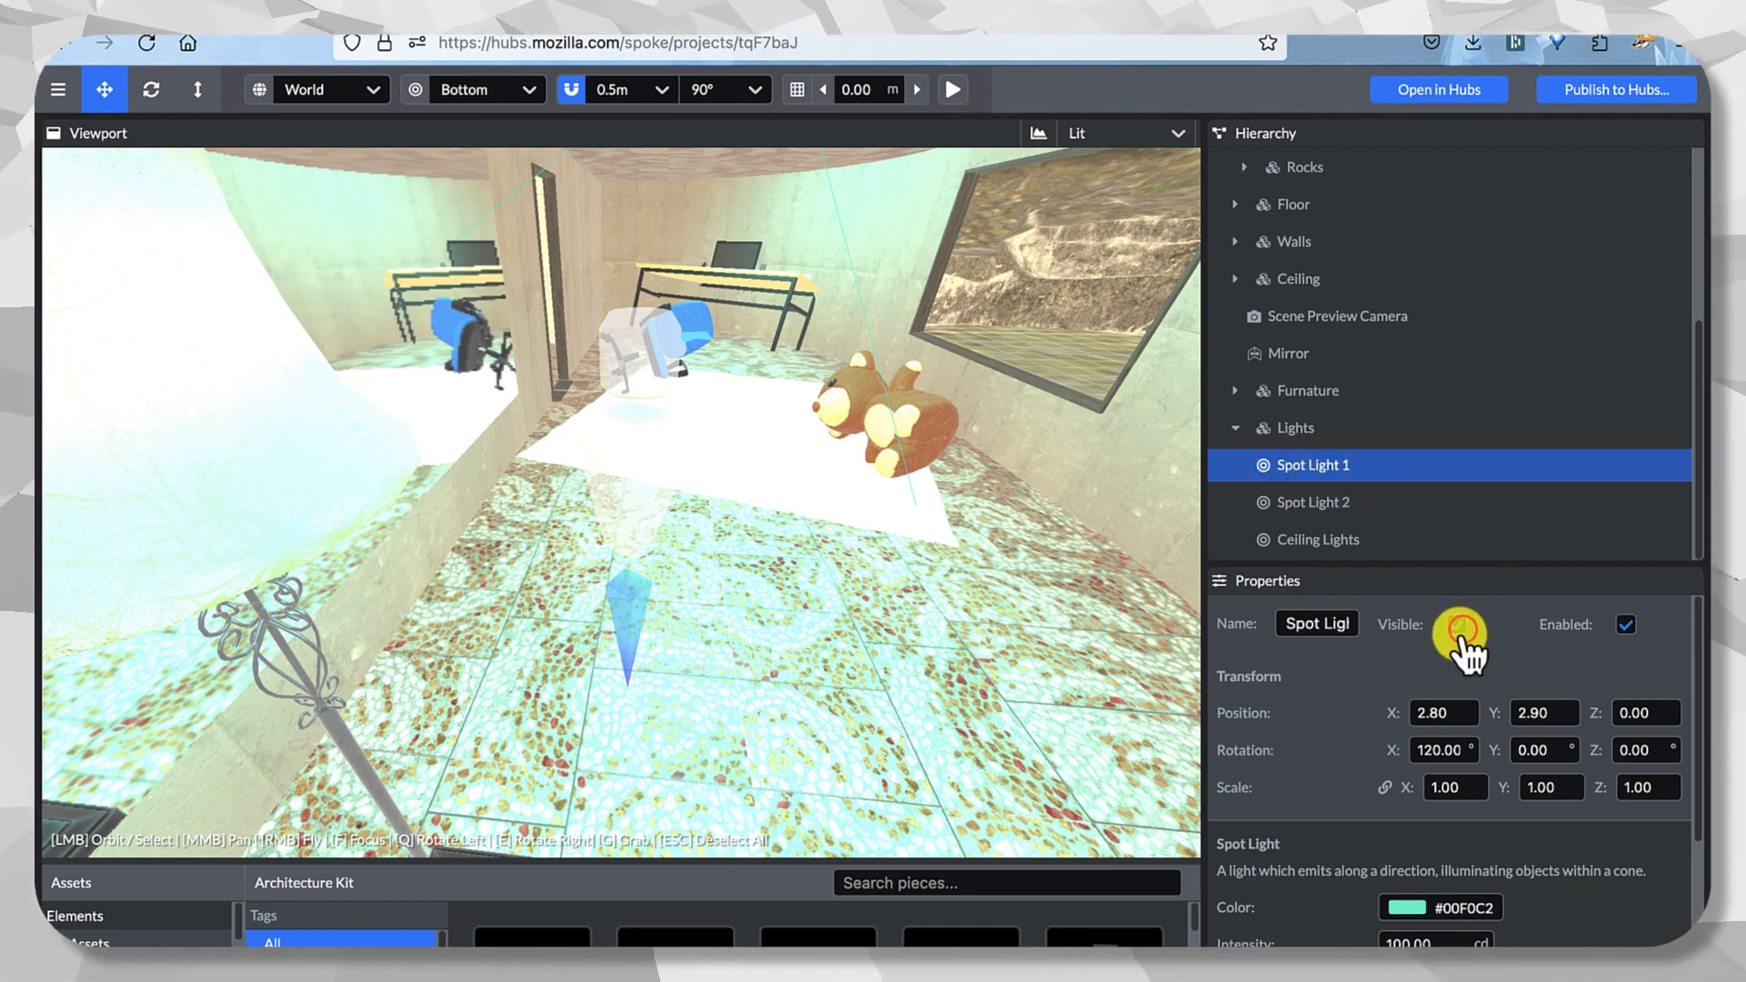
click(1457, 625)
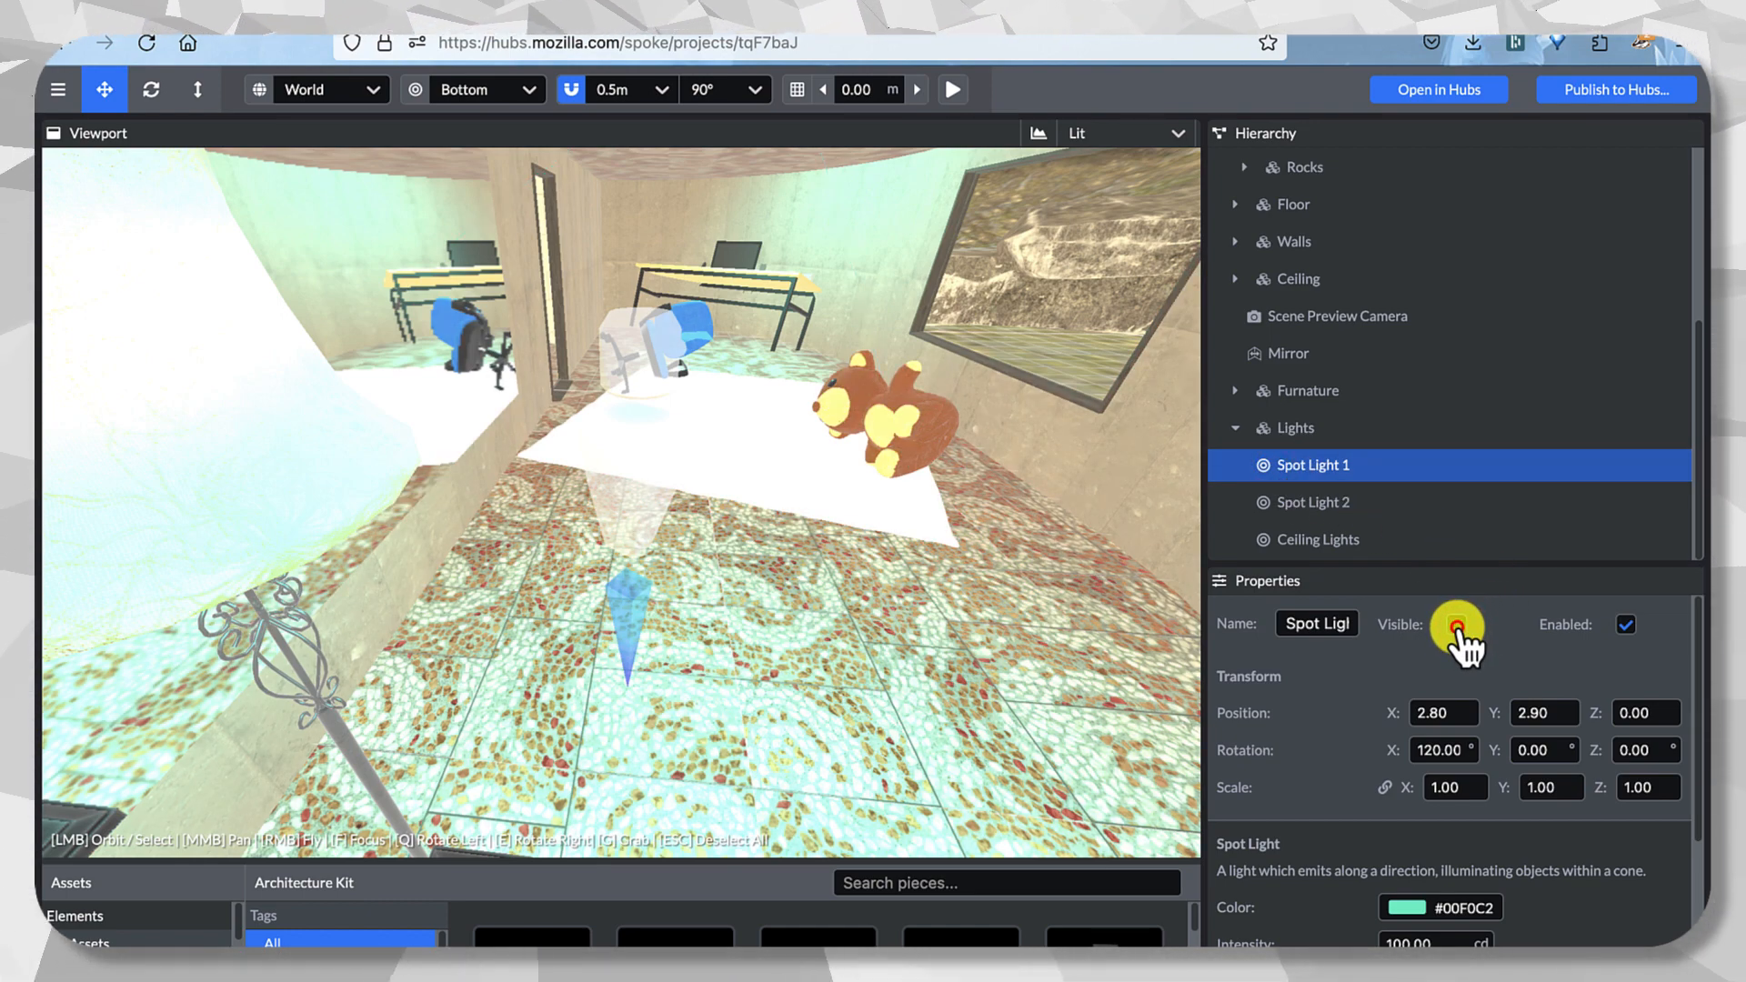
click(1457, 625)
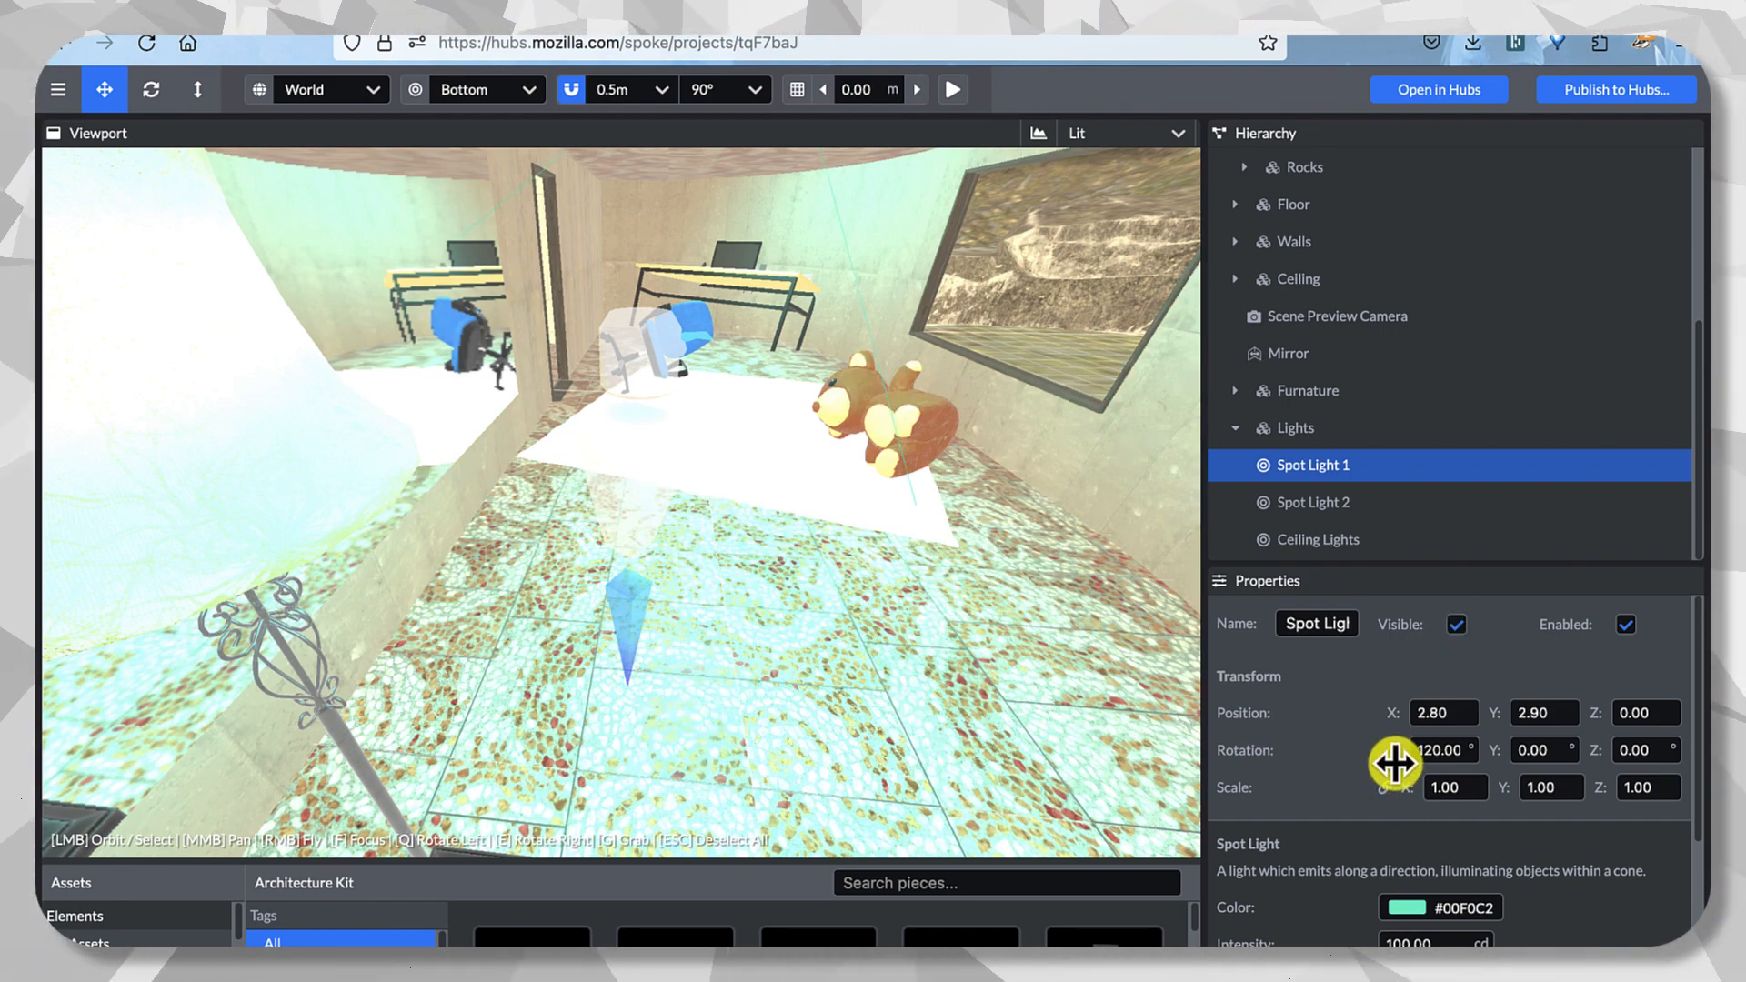
drag(1393, 752, 1194, 746)
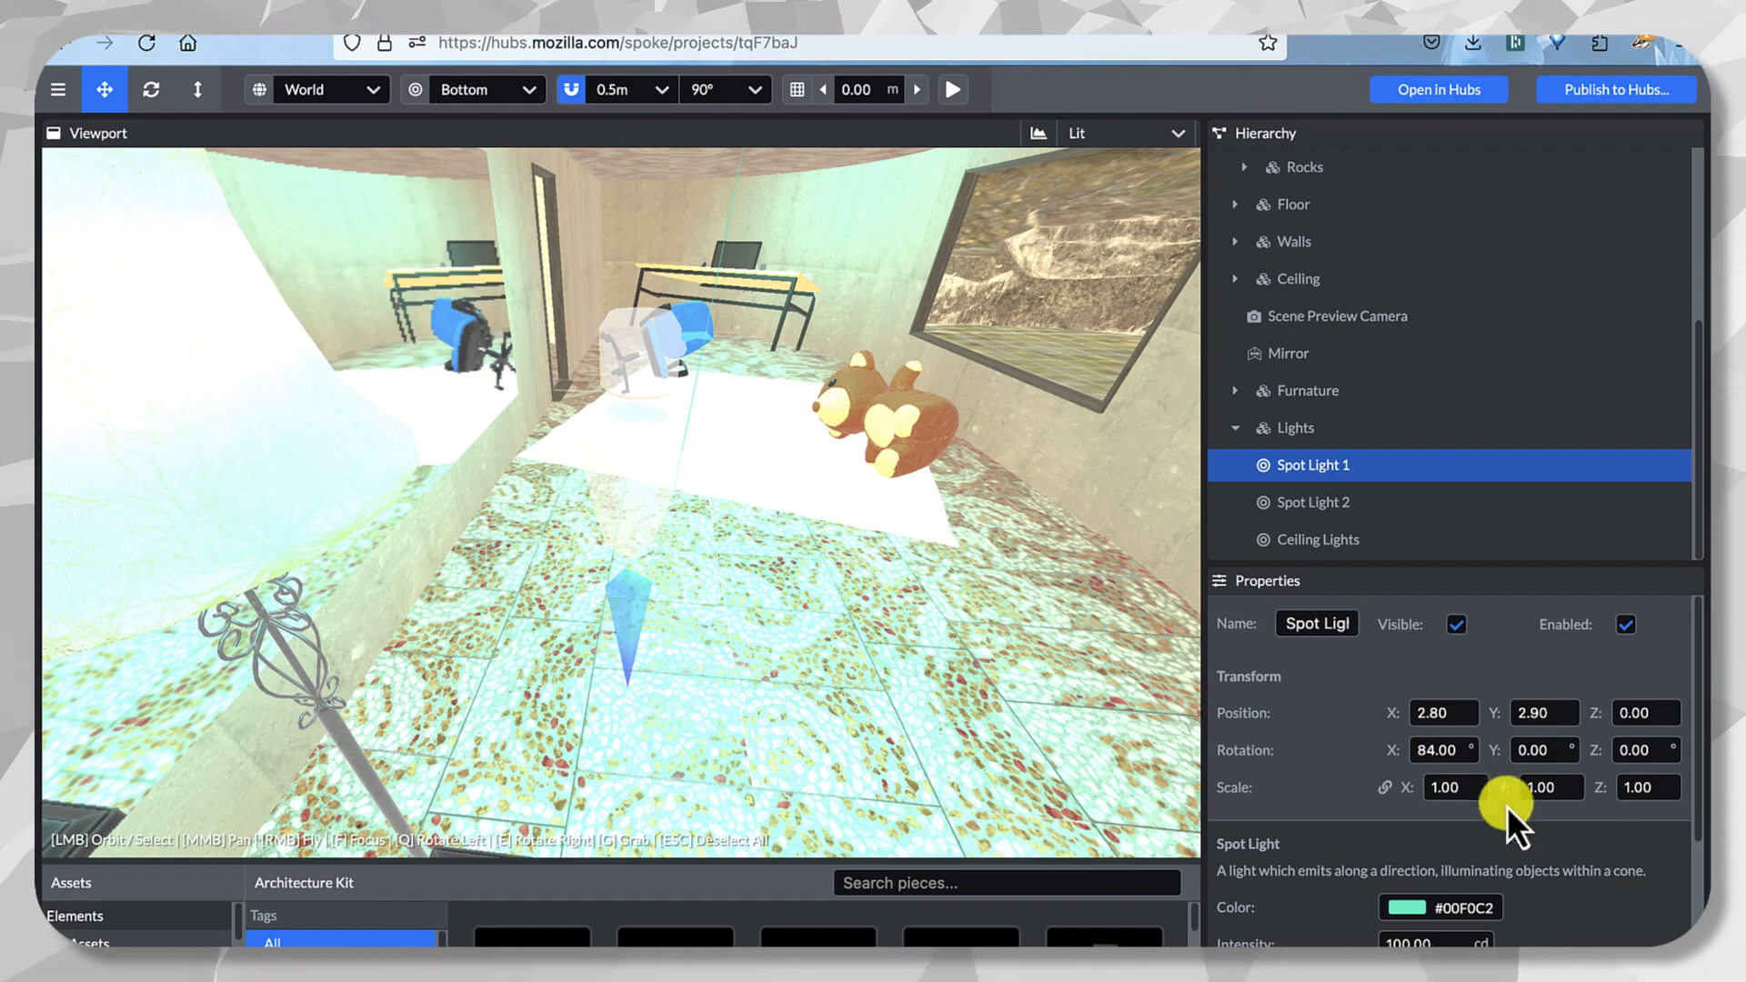
click(1302, 502)
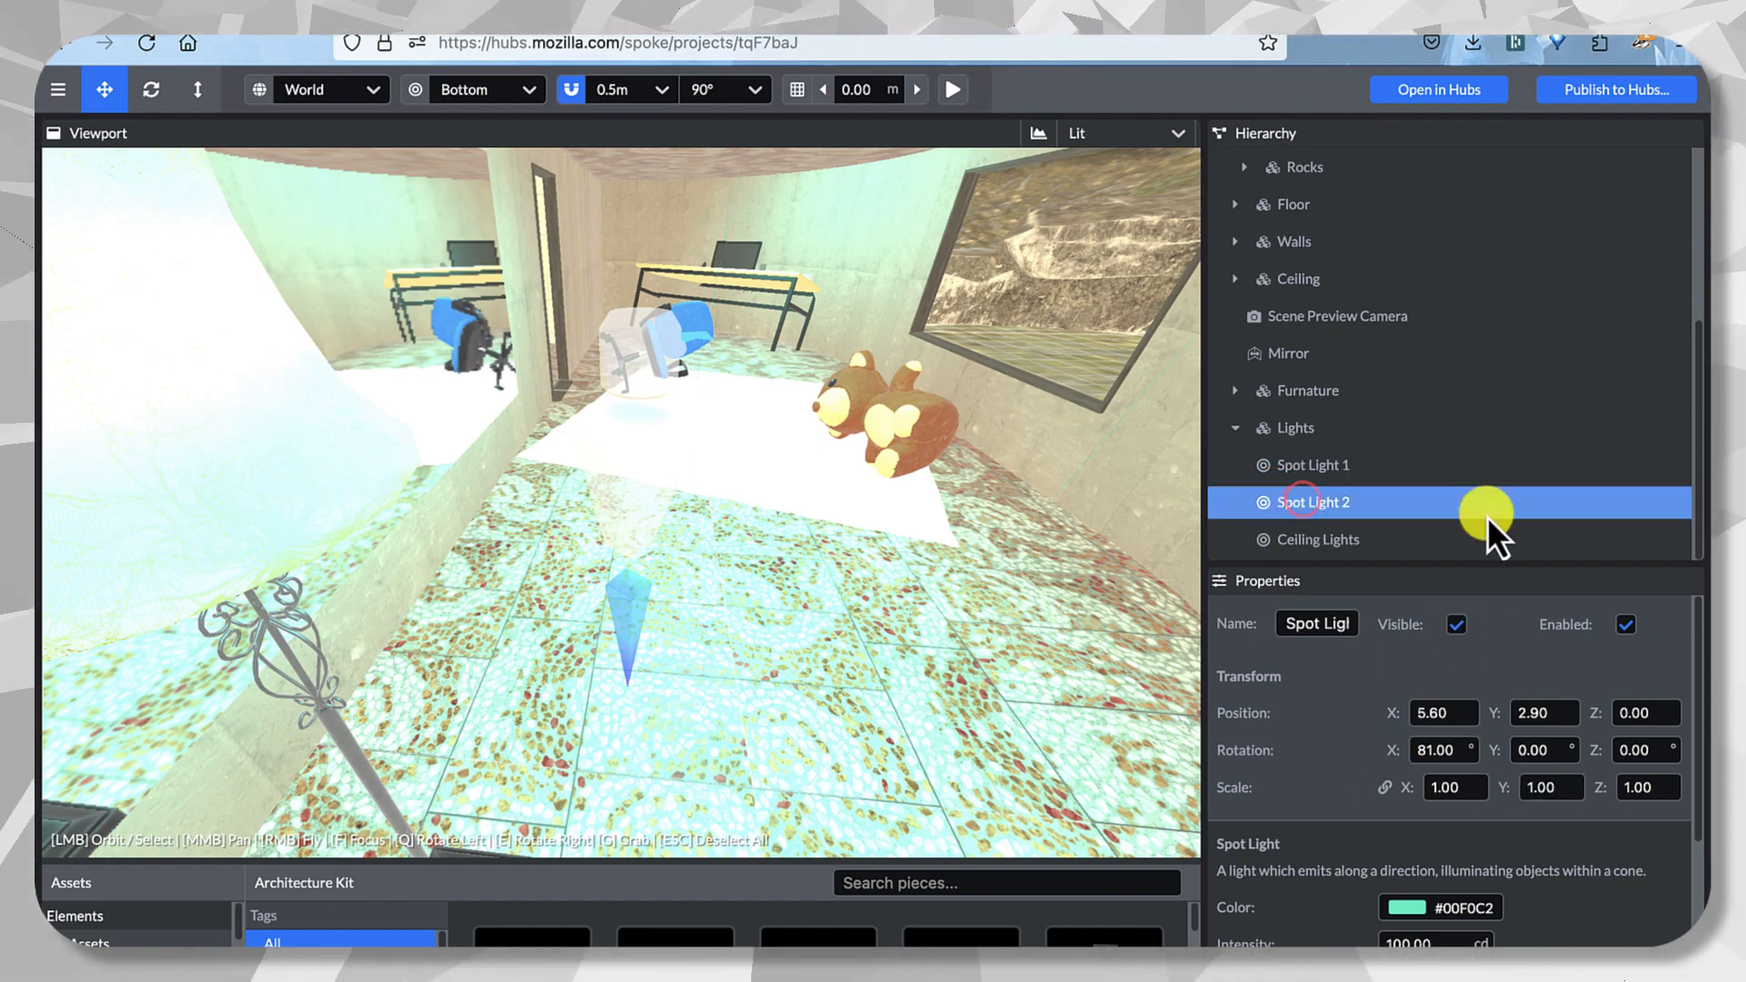
Tilt the wall mirror askew by setting its rotation to -8° on X and 18° on Z.
drag(995, 481, 727, 380)
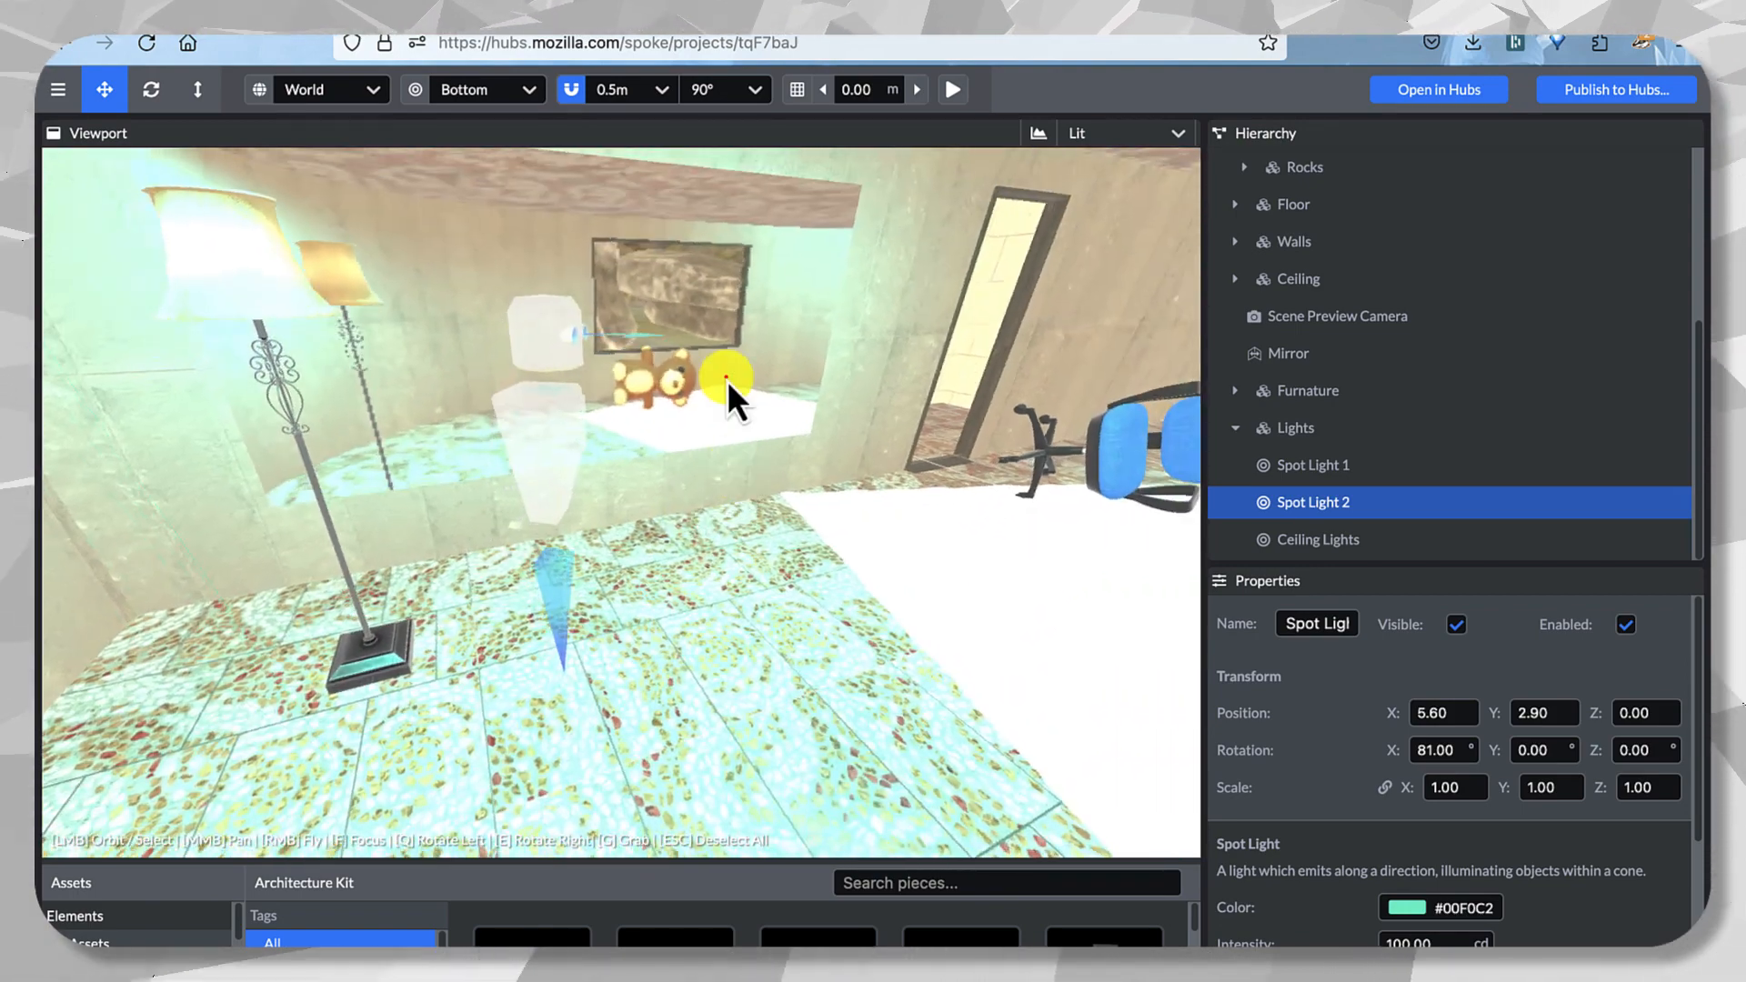
click(728, 380)
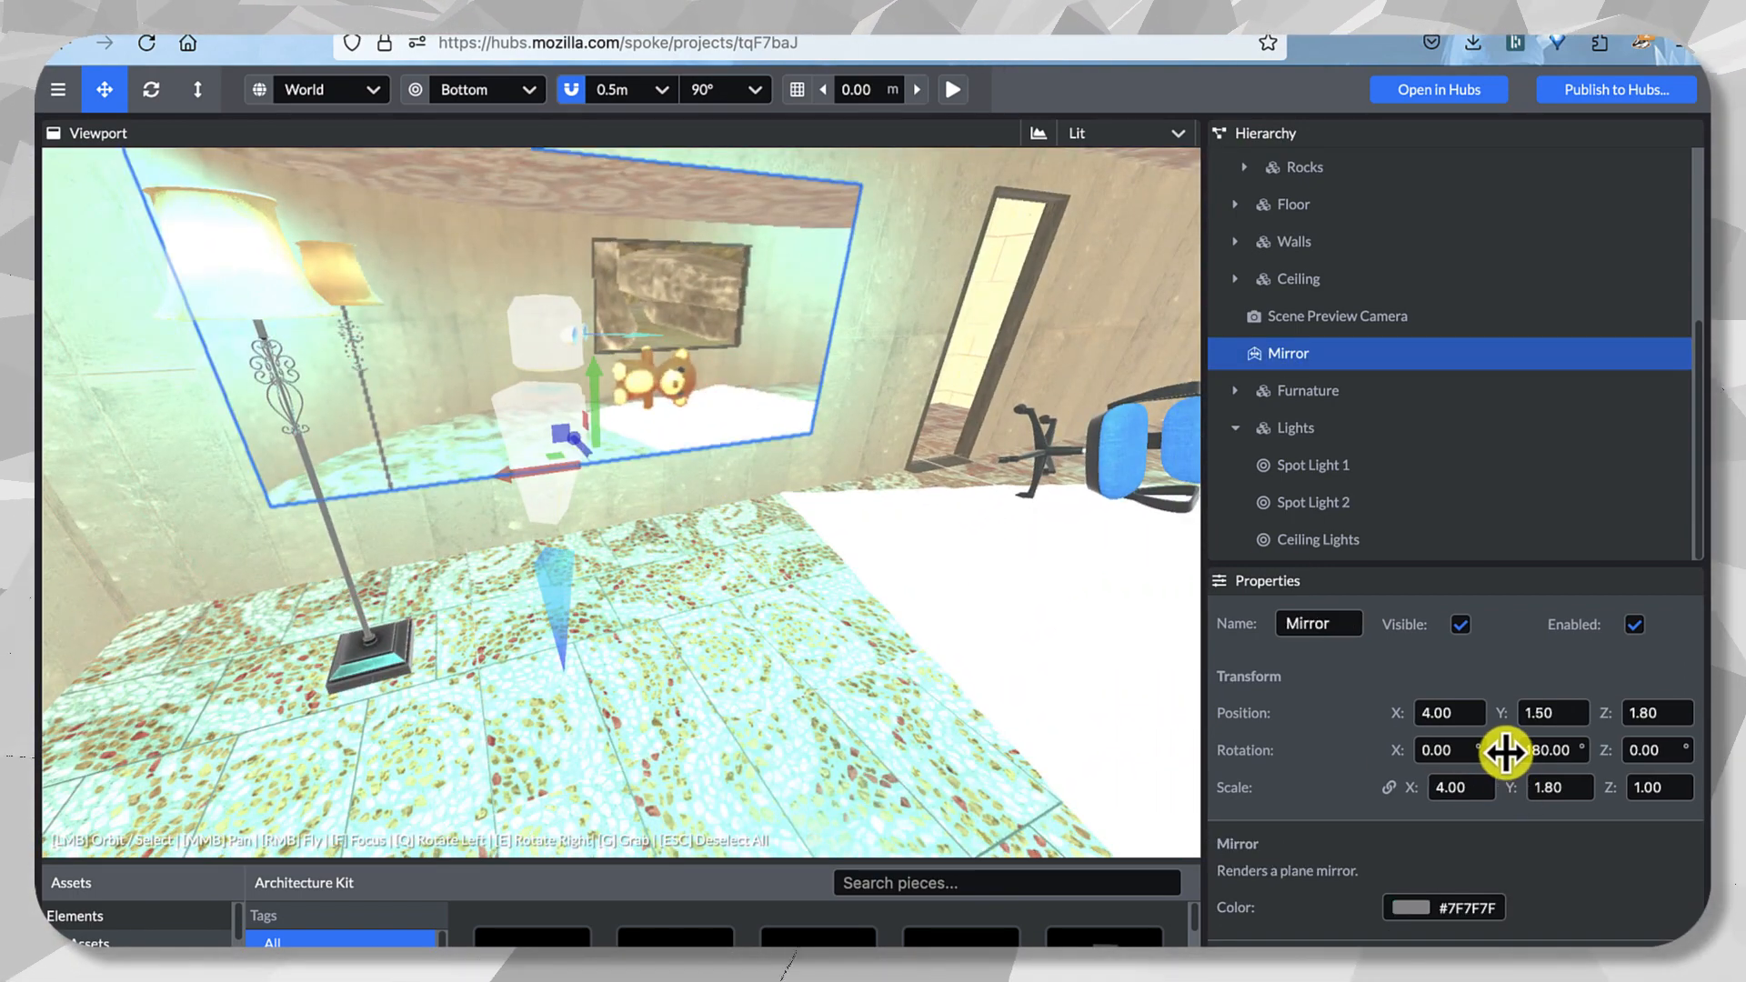
drag(1506, 753, 1497, 753)
key(super+z)
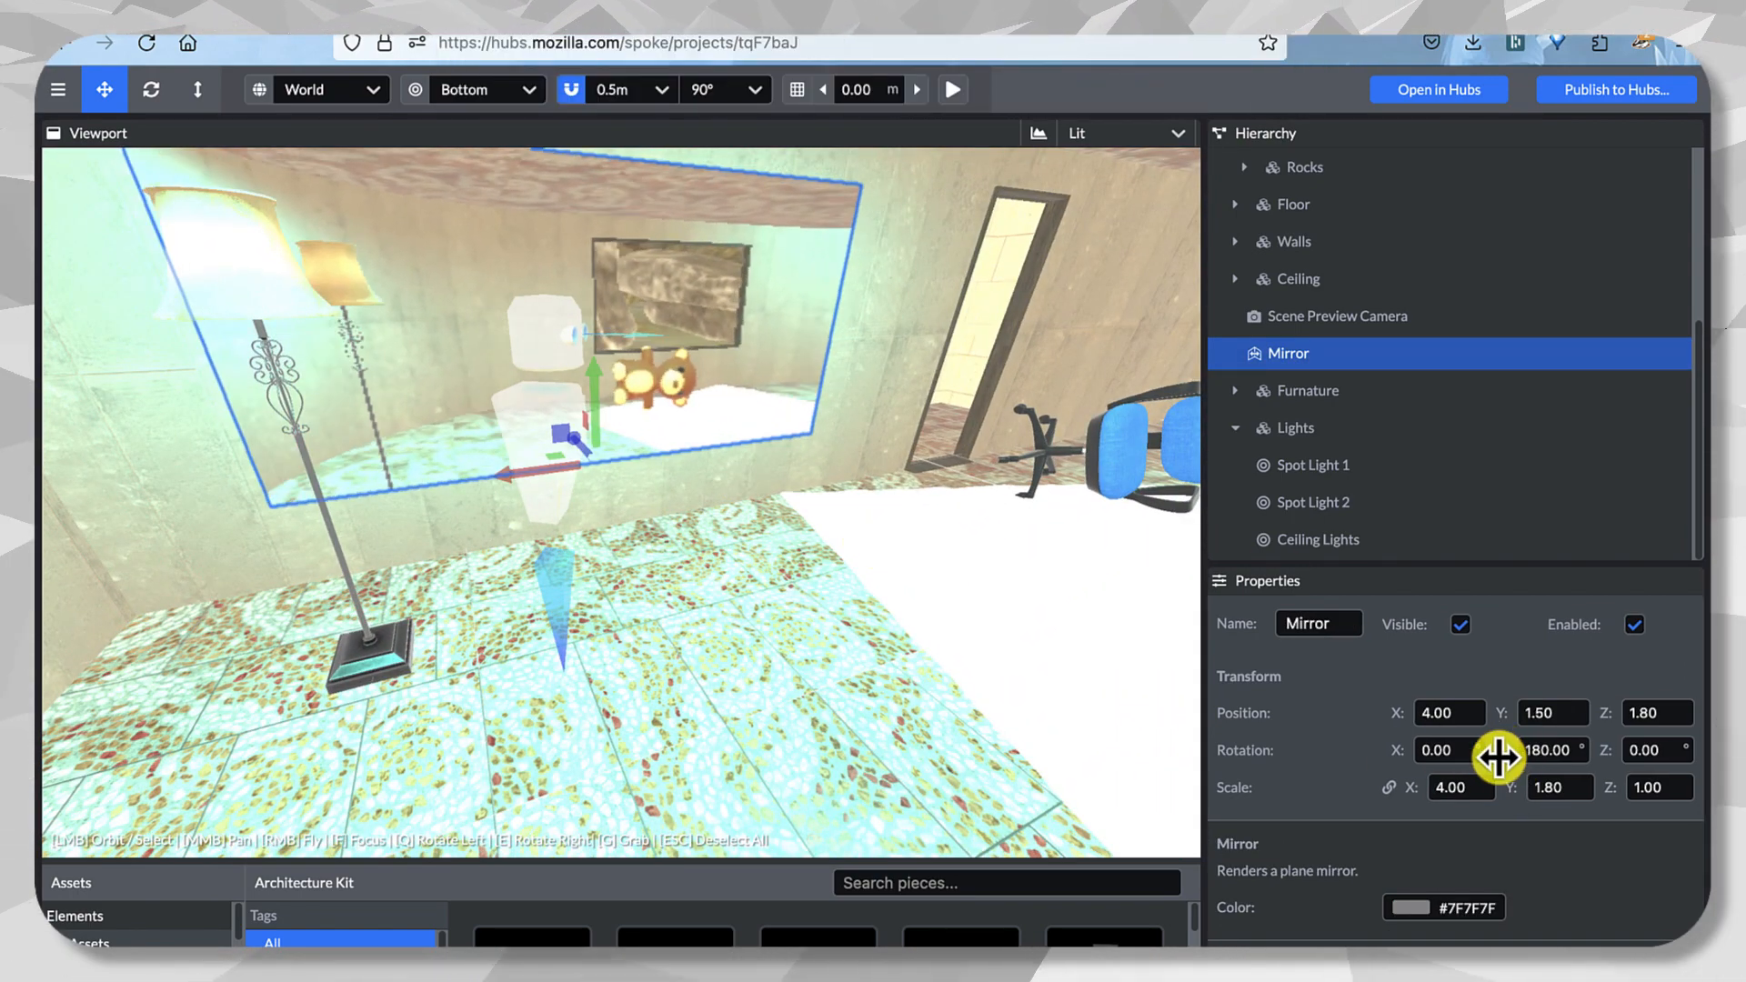
drag(1384, 755, 1389, 751)
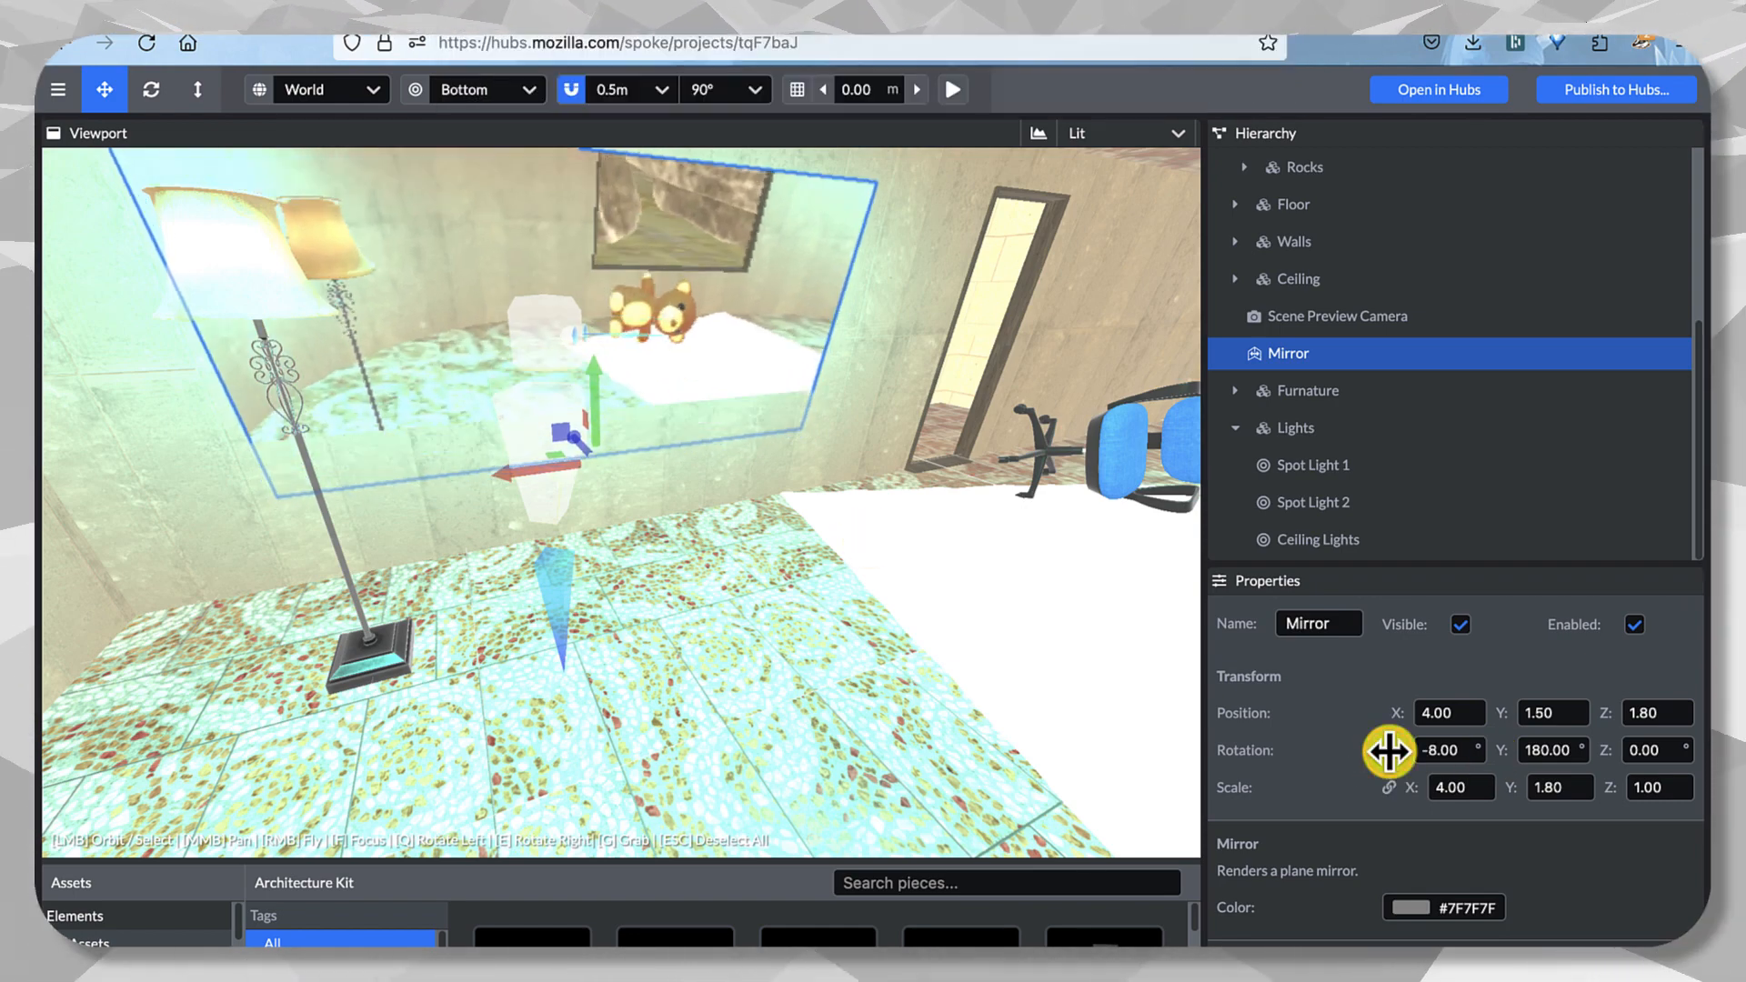
mouse_move(1608, 751)
mouse_down()
mouse_move(1700, 774)
mouse_move(1605, 751)
mouse_up()
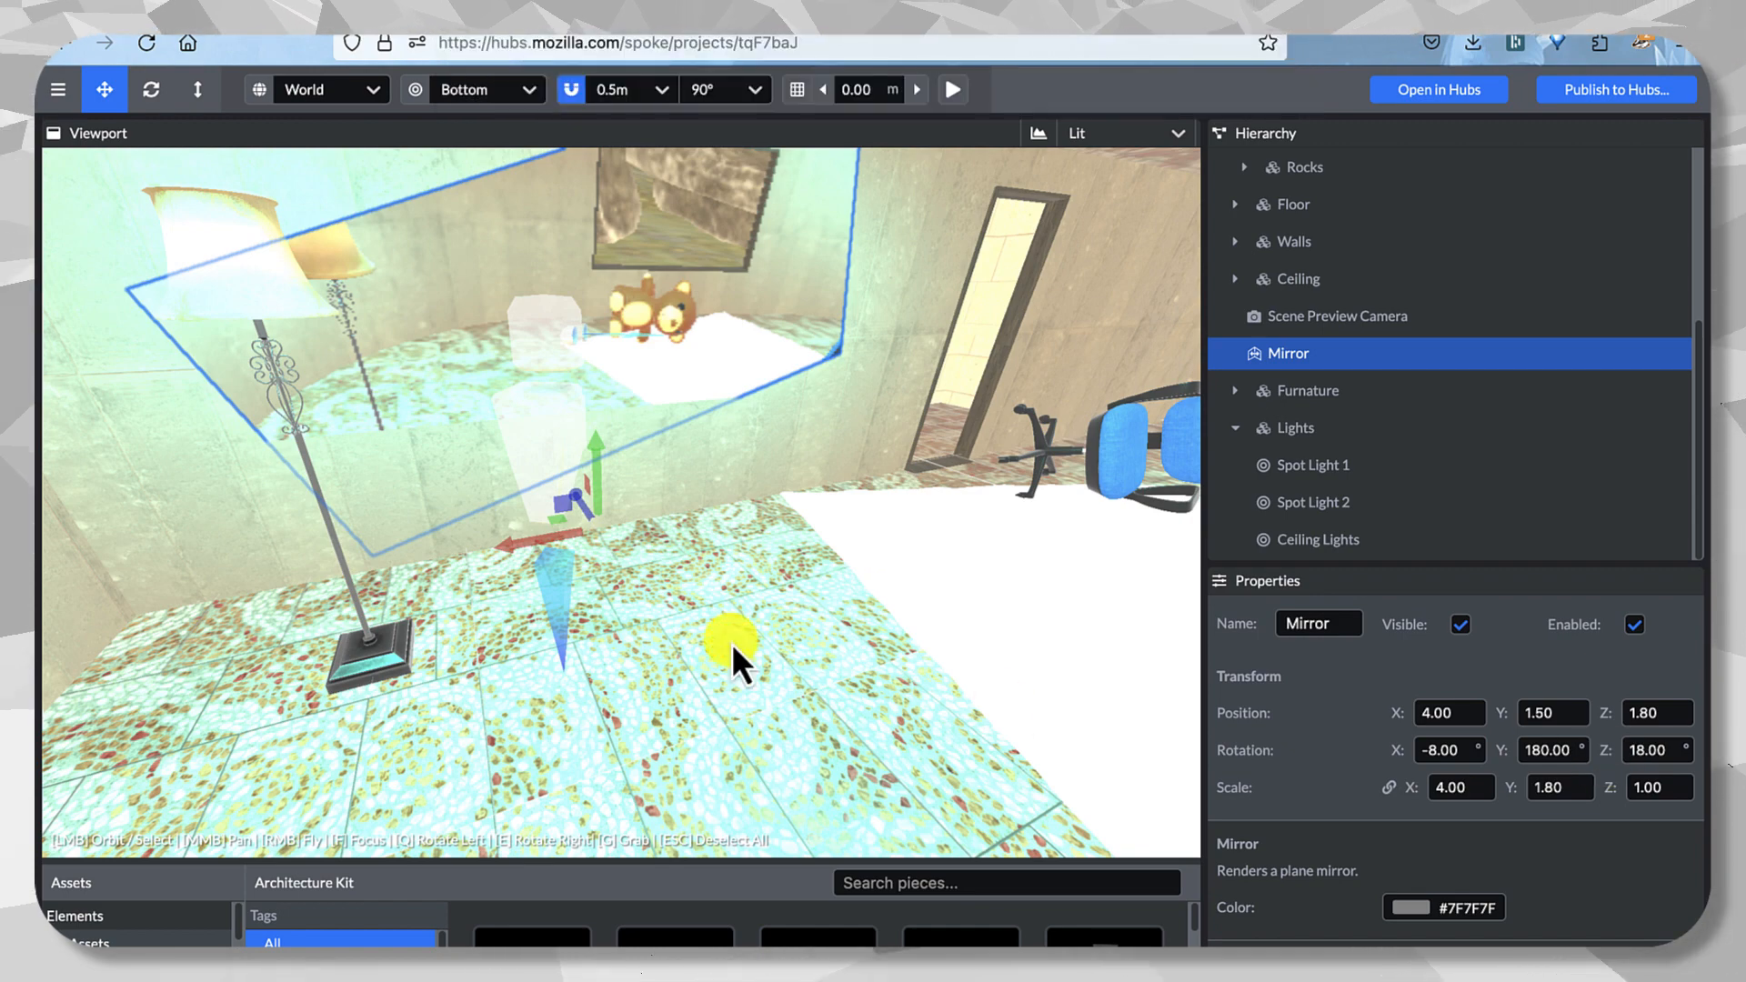
Move the floor lamp along the Z axis to Z -0.50, undoing the accidental move.
drag(719, 636, 809, 647)
click(348, 740)
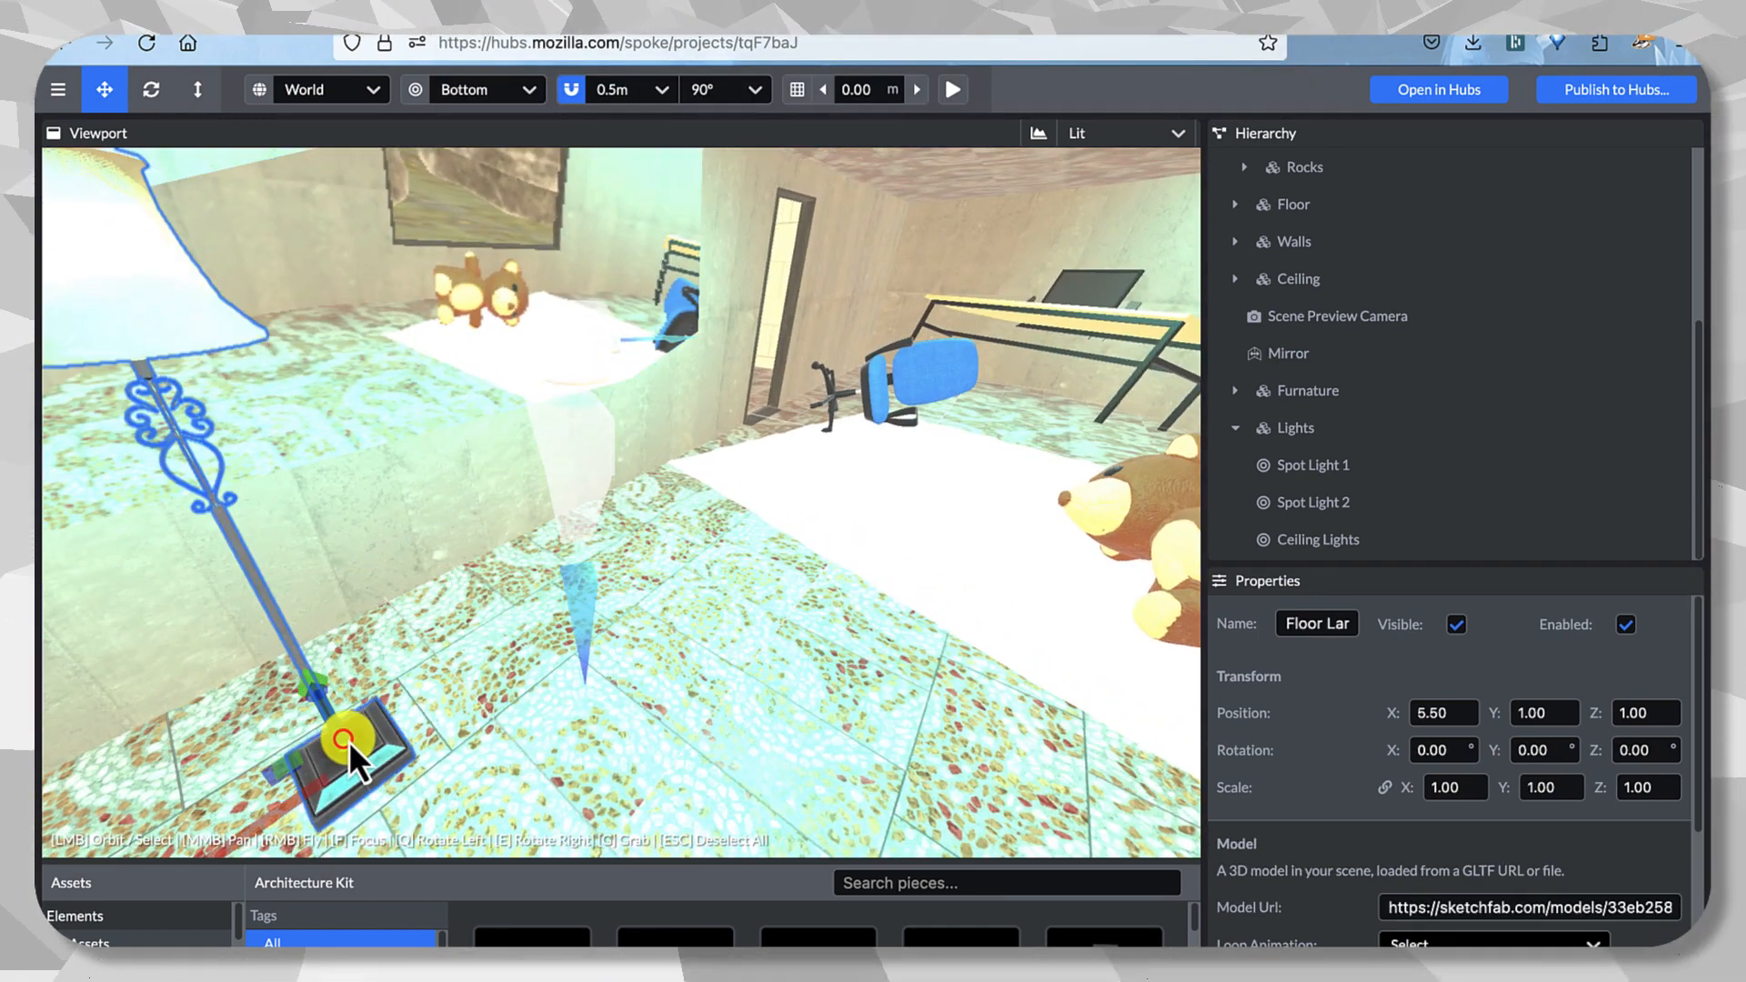
drag(303, 767, 416, 728)
drag(324, 700, 340, 755)
key(super+z)
mouse_move(565, 713)
mouse_down()
mouse_move(178, 688)
mouse_move(649, 543)
mouse_move(417, 560)
mouse_move(451, 560)
mouse_up()
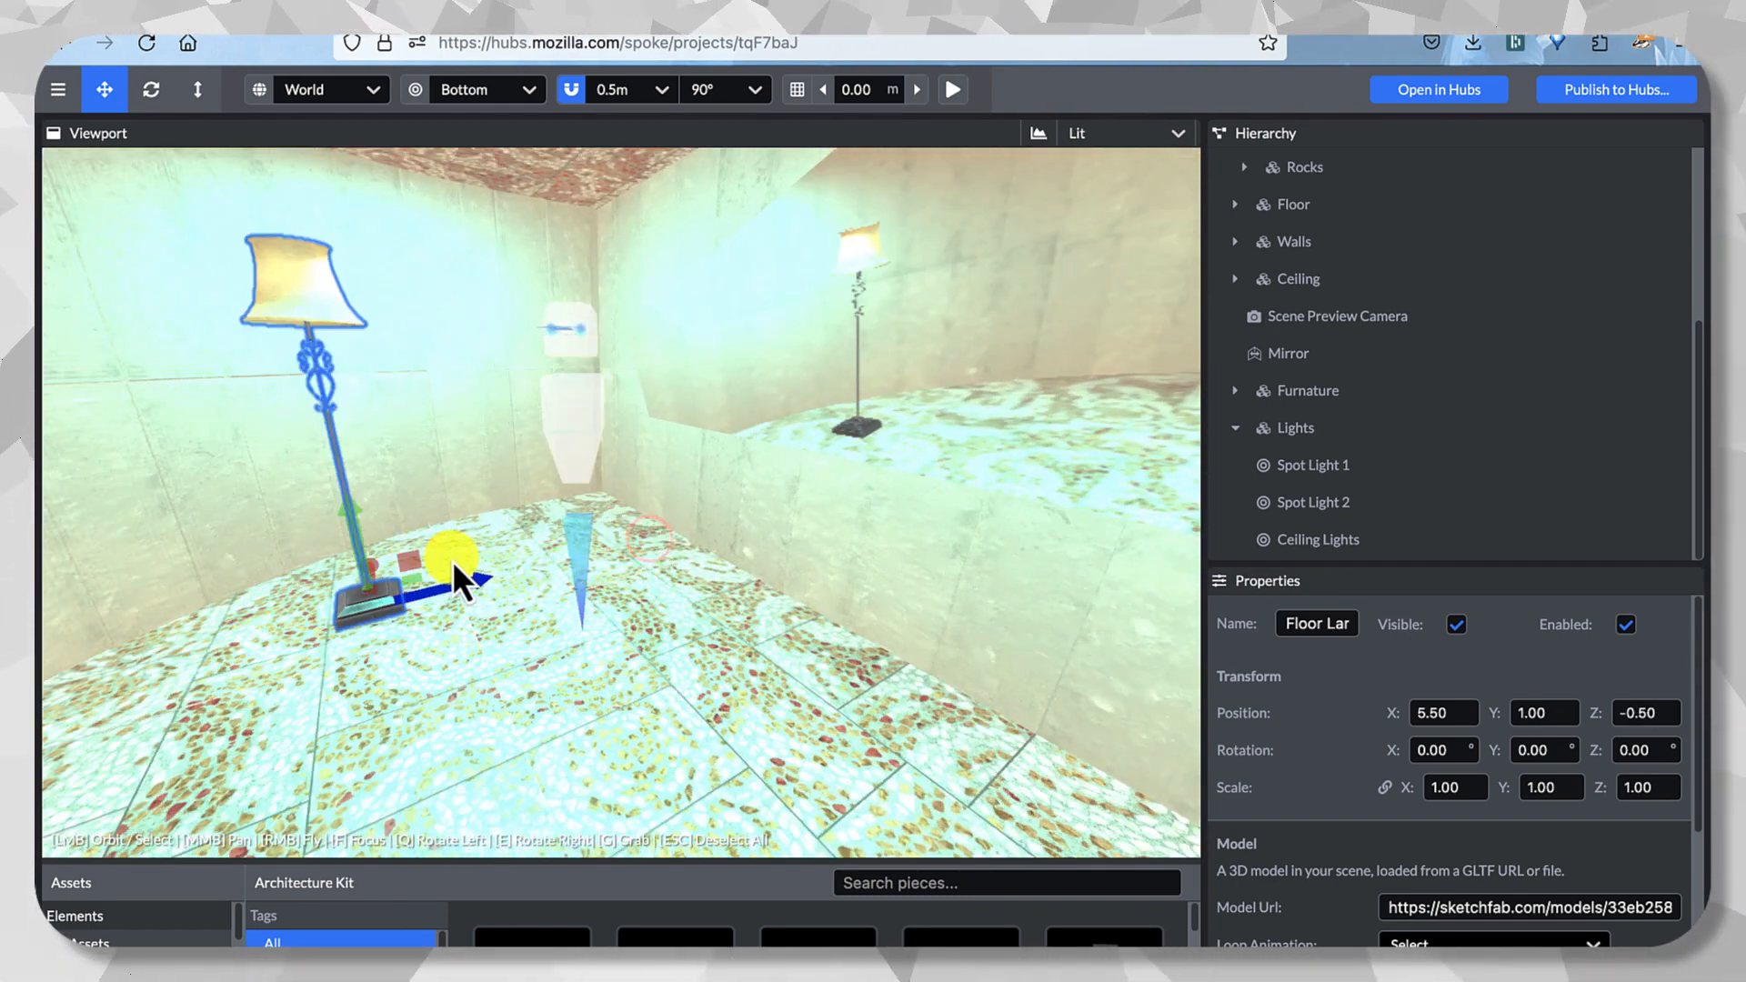
Tip the floor lamp over by setting its rotation to -40° on X and -16° on Y.
mouse_move(1501, 750)
mouse_down()
mouse_move(1483, 751)
mouse_move(1510, 750)
mouse_up()
drag(1404, 751, 1181, 764)
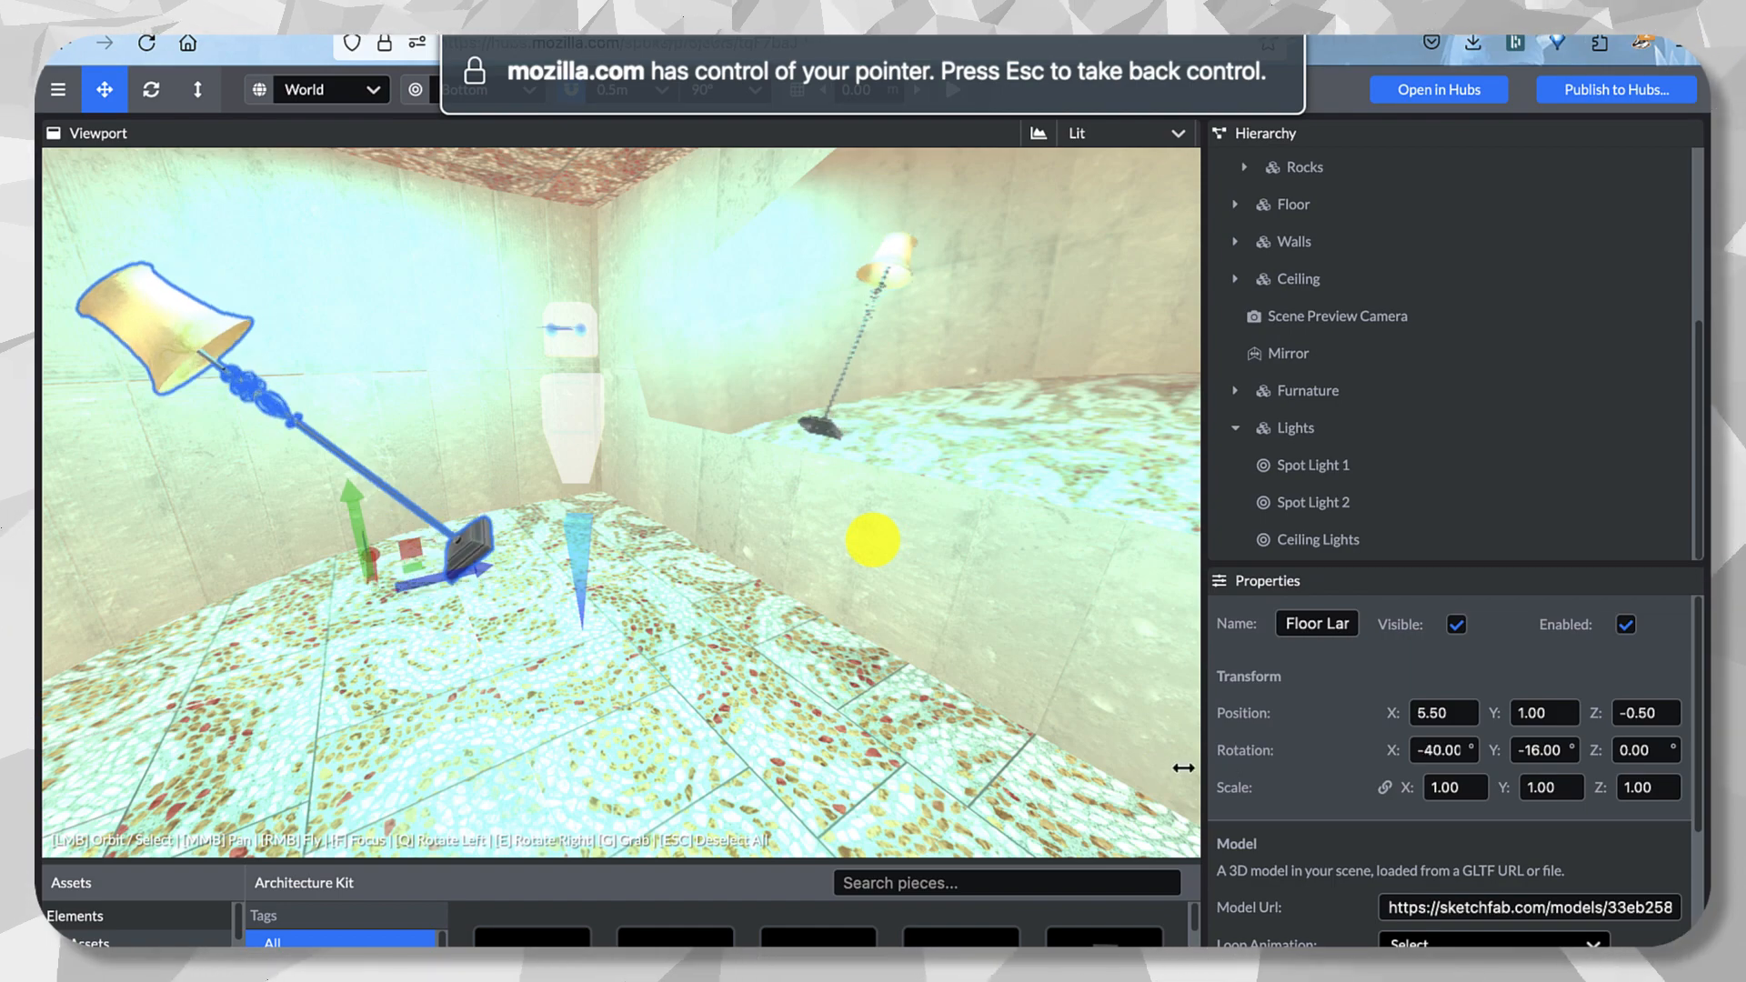
drag(436, 518, 1125, 556)
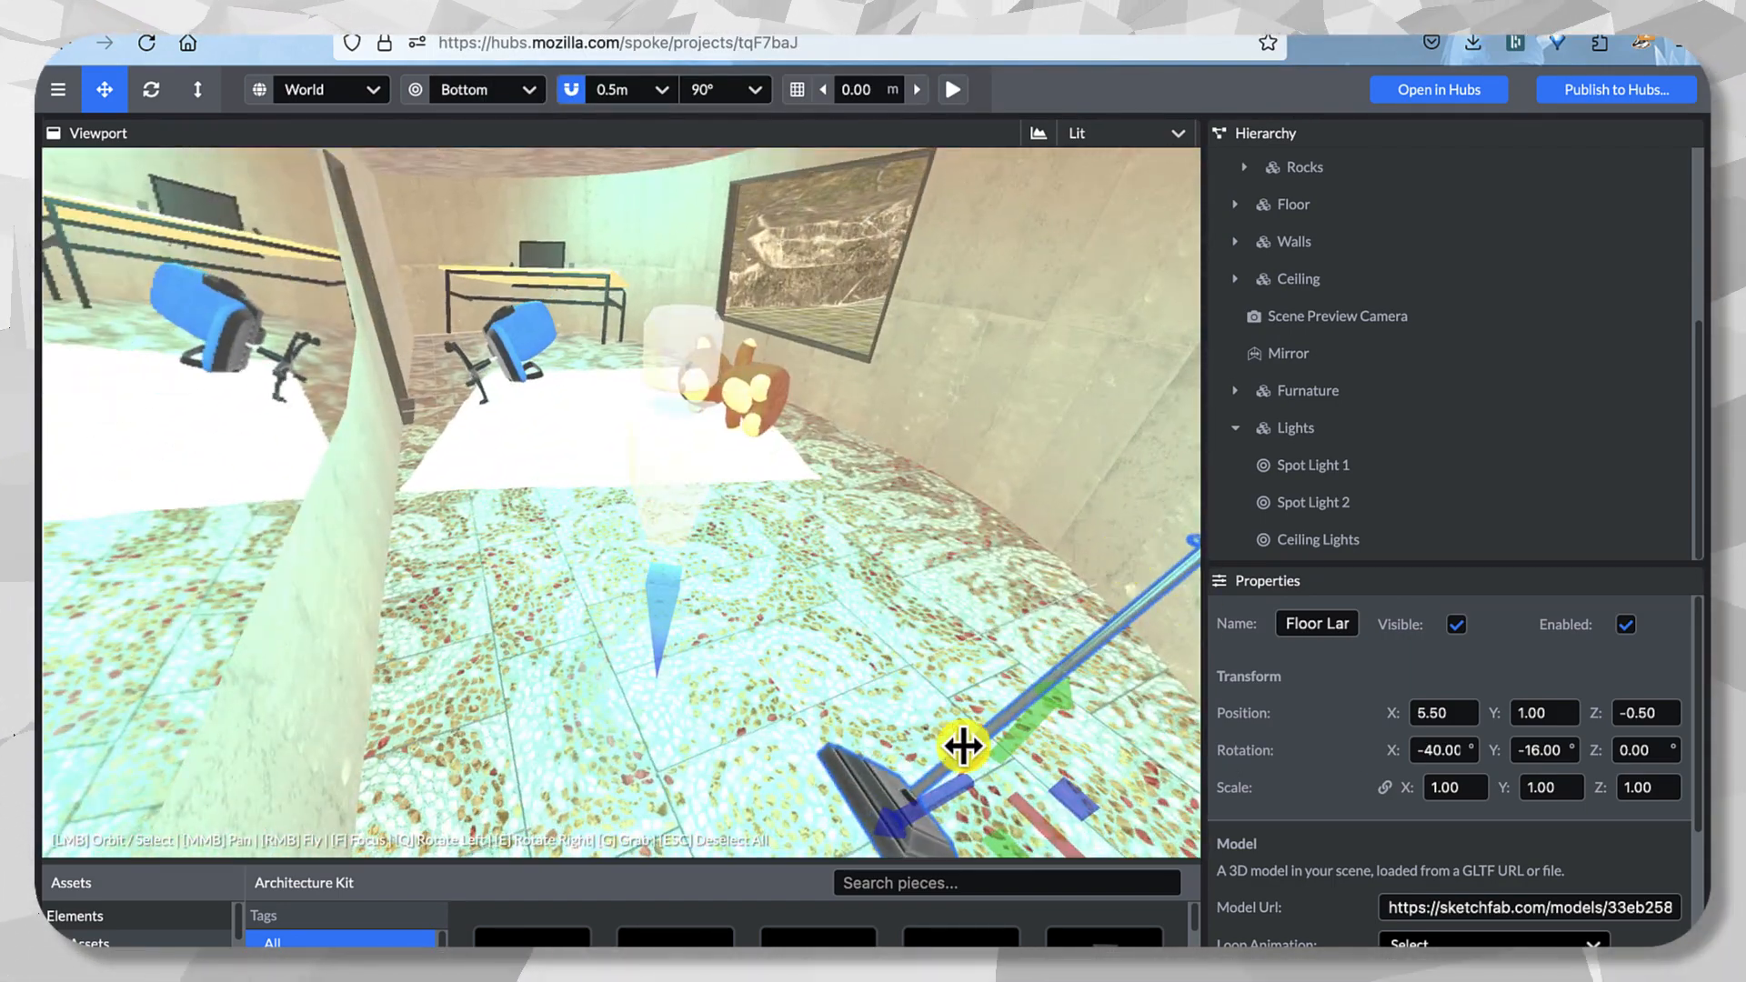
Move the tilted mirror away from the wall to Z 1.50.
drag(964, 747, 690, 617)
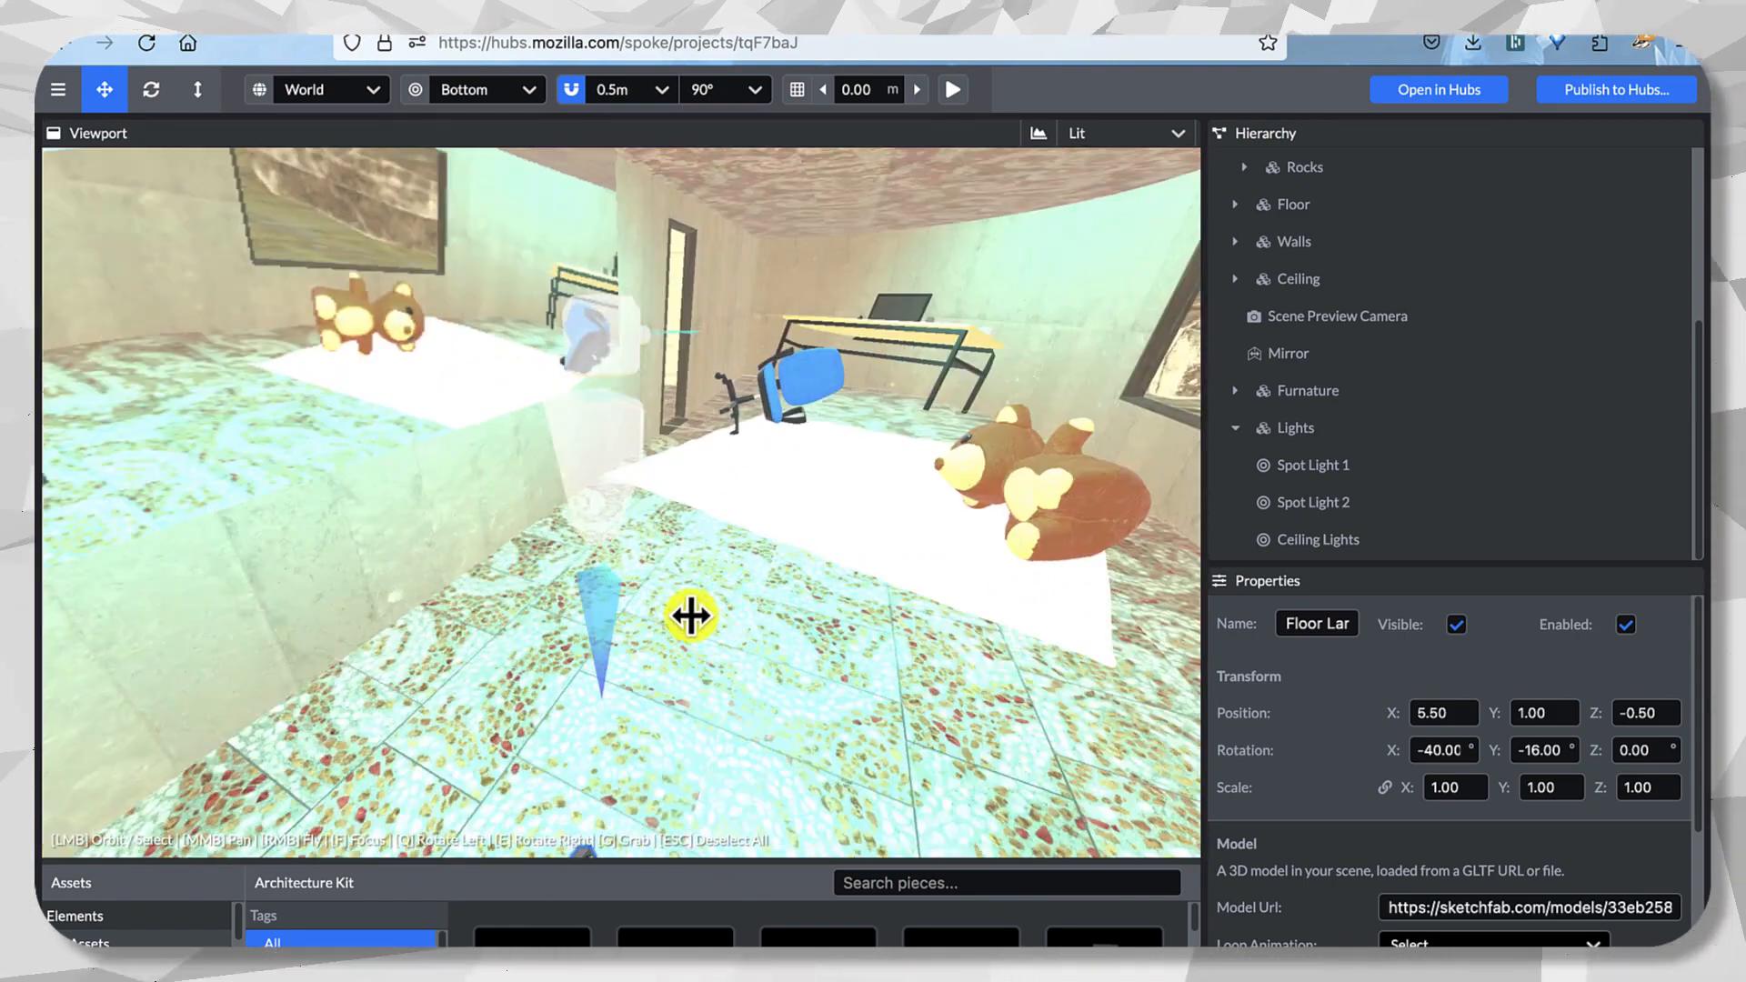
click(510, 321)
drag(885, 393, 701, 386)
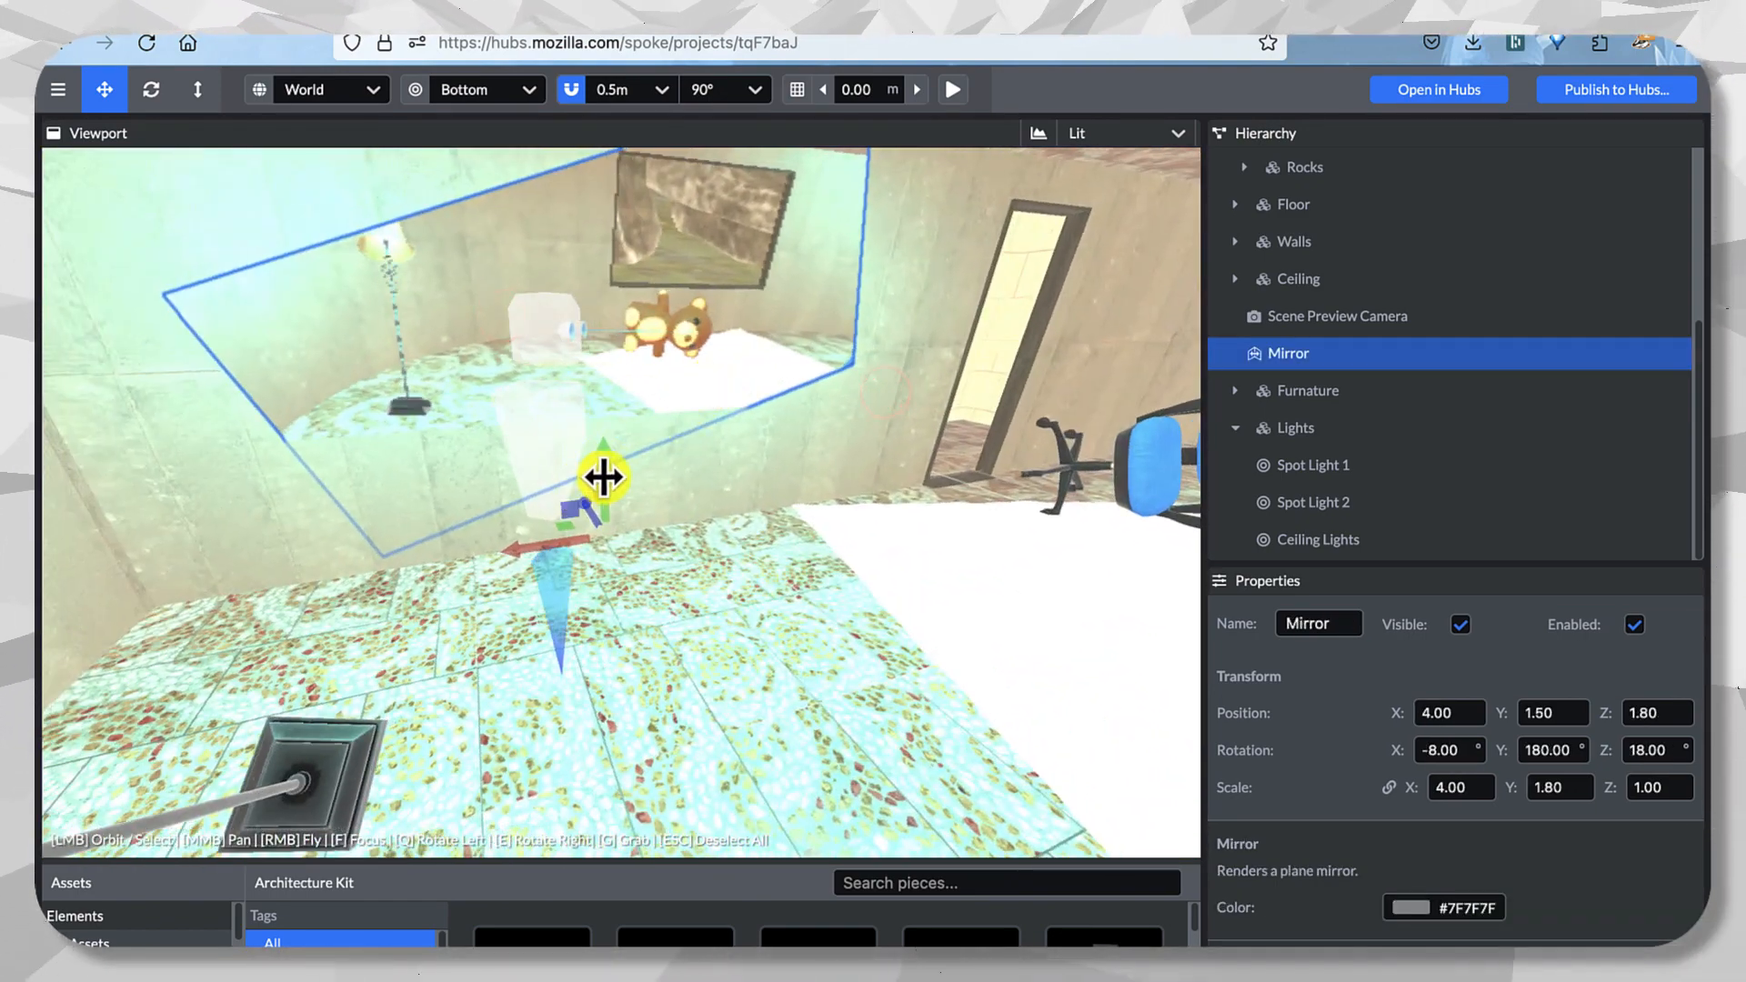
drag(591, 491, 596, 511)
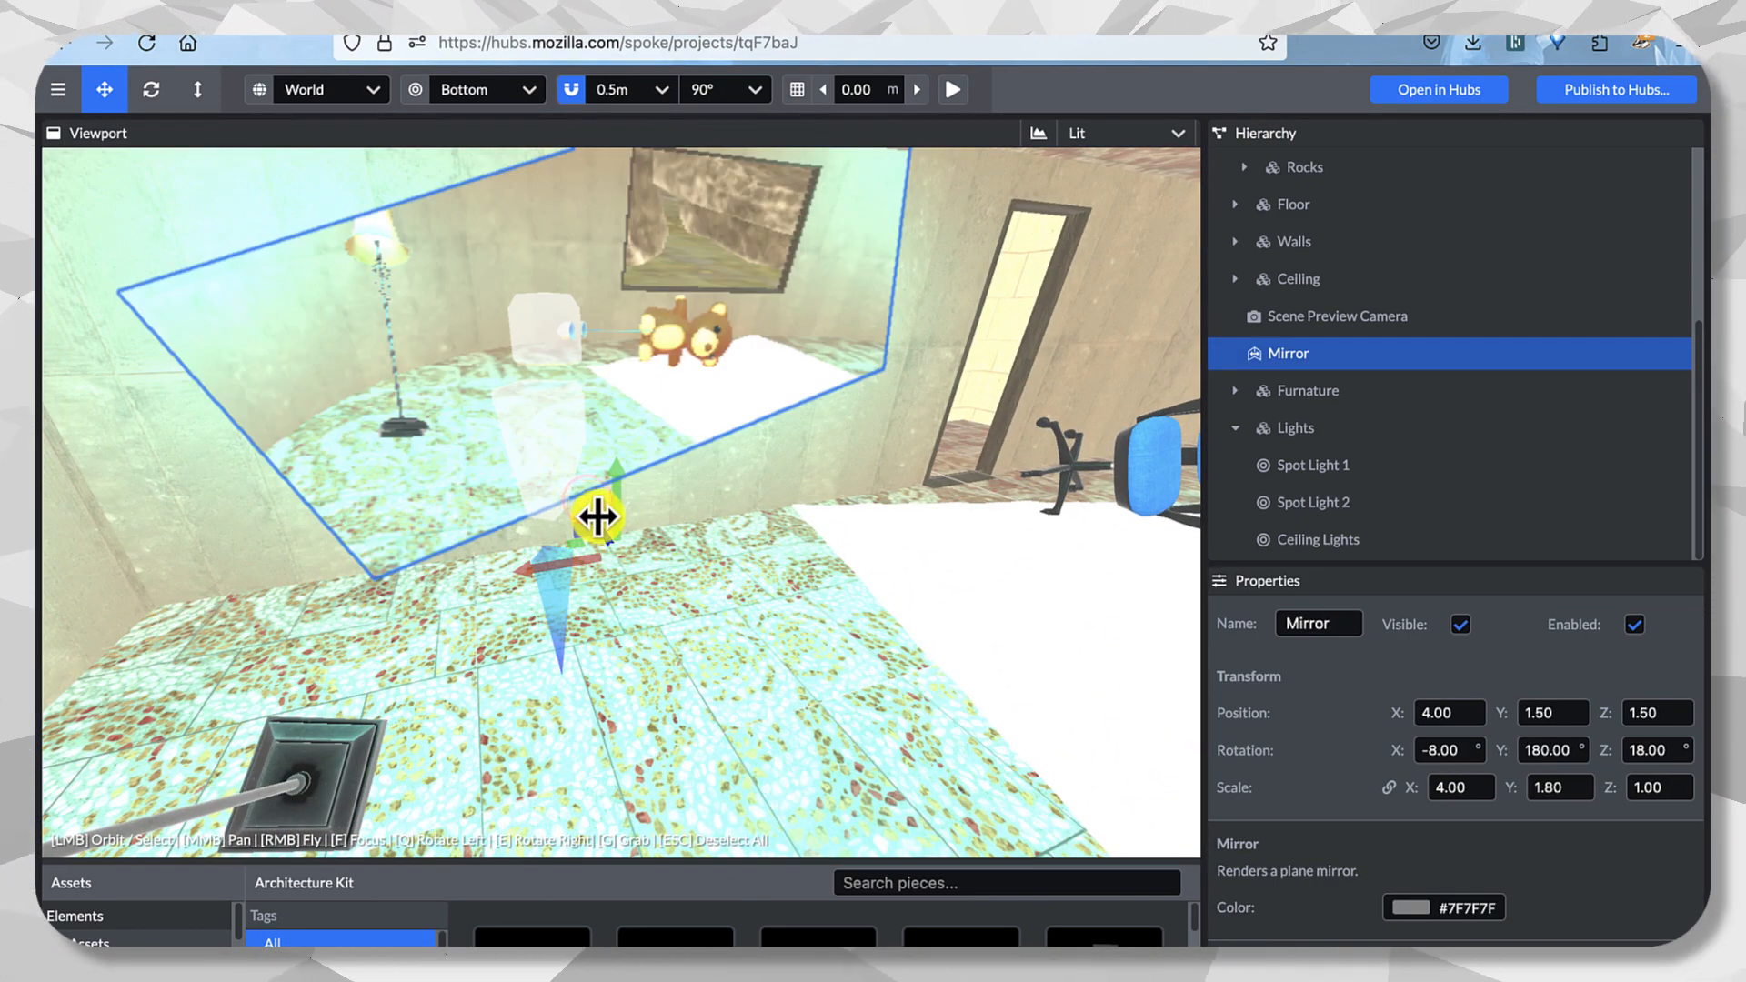
drag(750, 482, 957, 458)
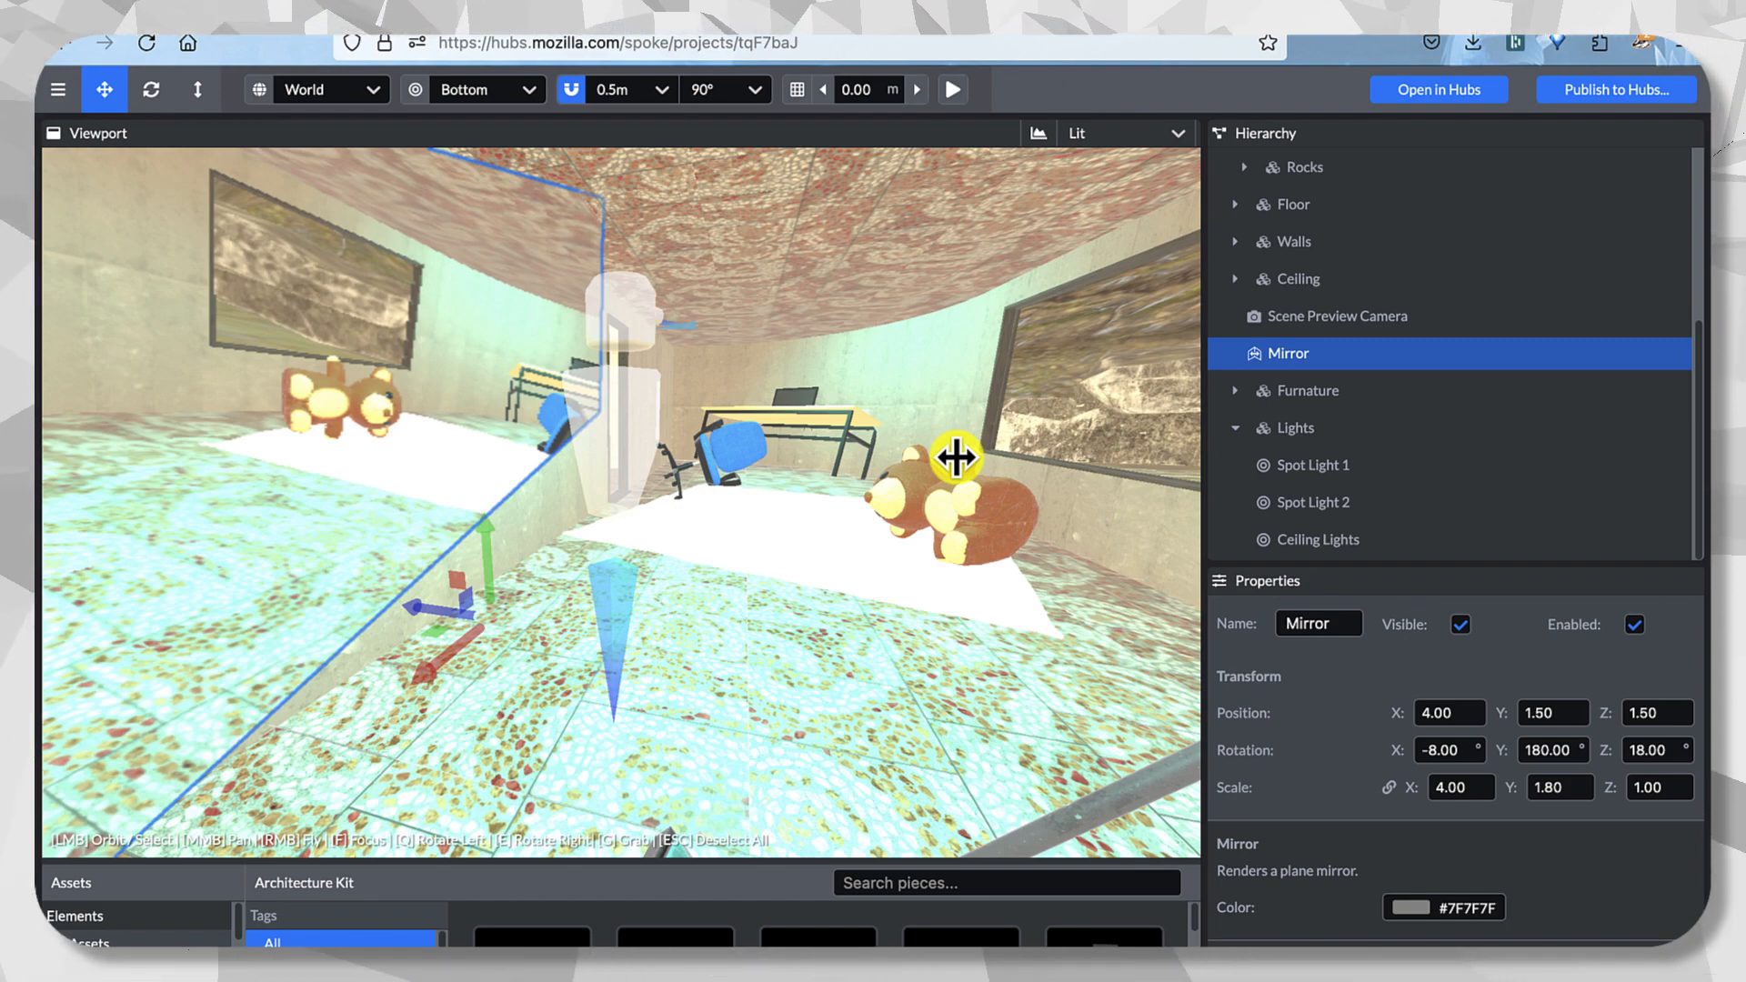
Switch to the slide presentation, check the arousal and valence guidelines and the Interior Lighting luminance table, and return to Spoke.
key(ctrl+Right)
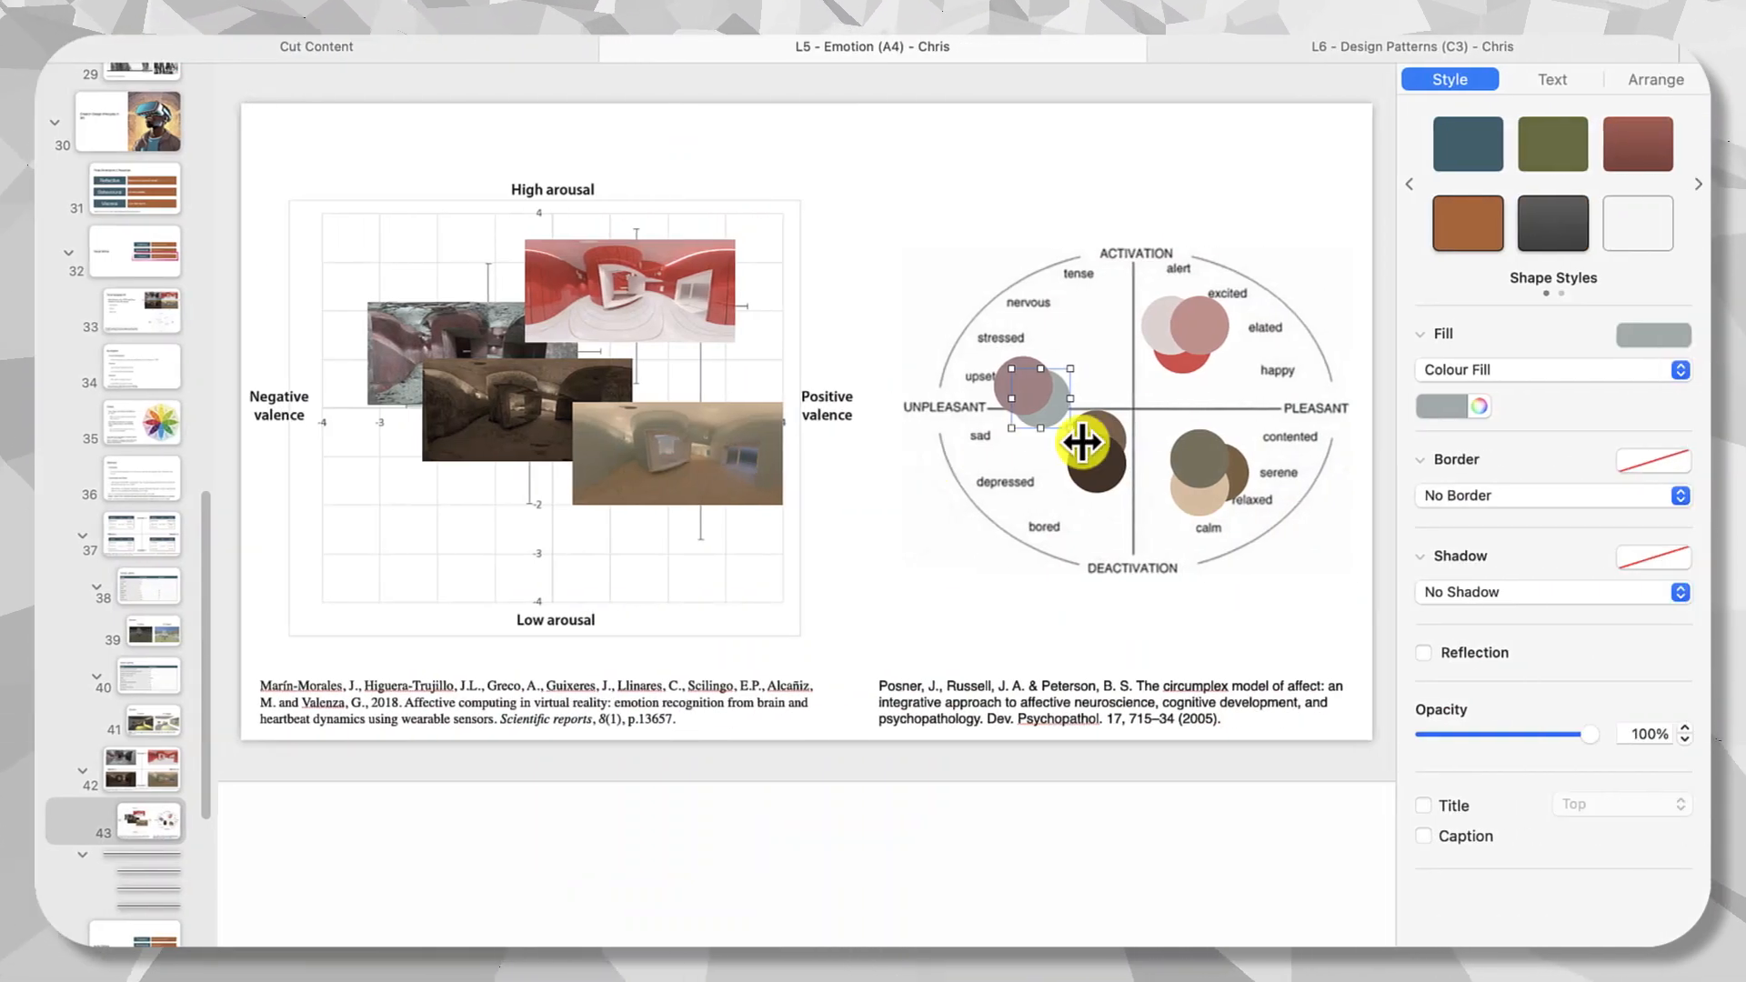
click(137, 531)
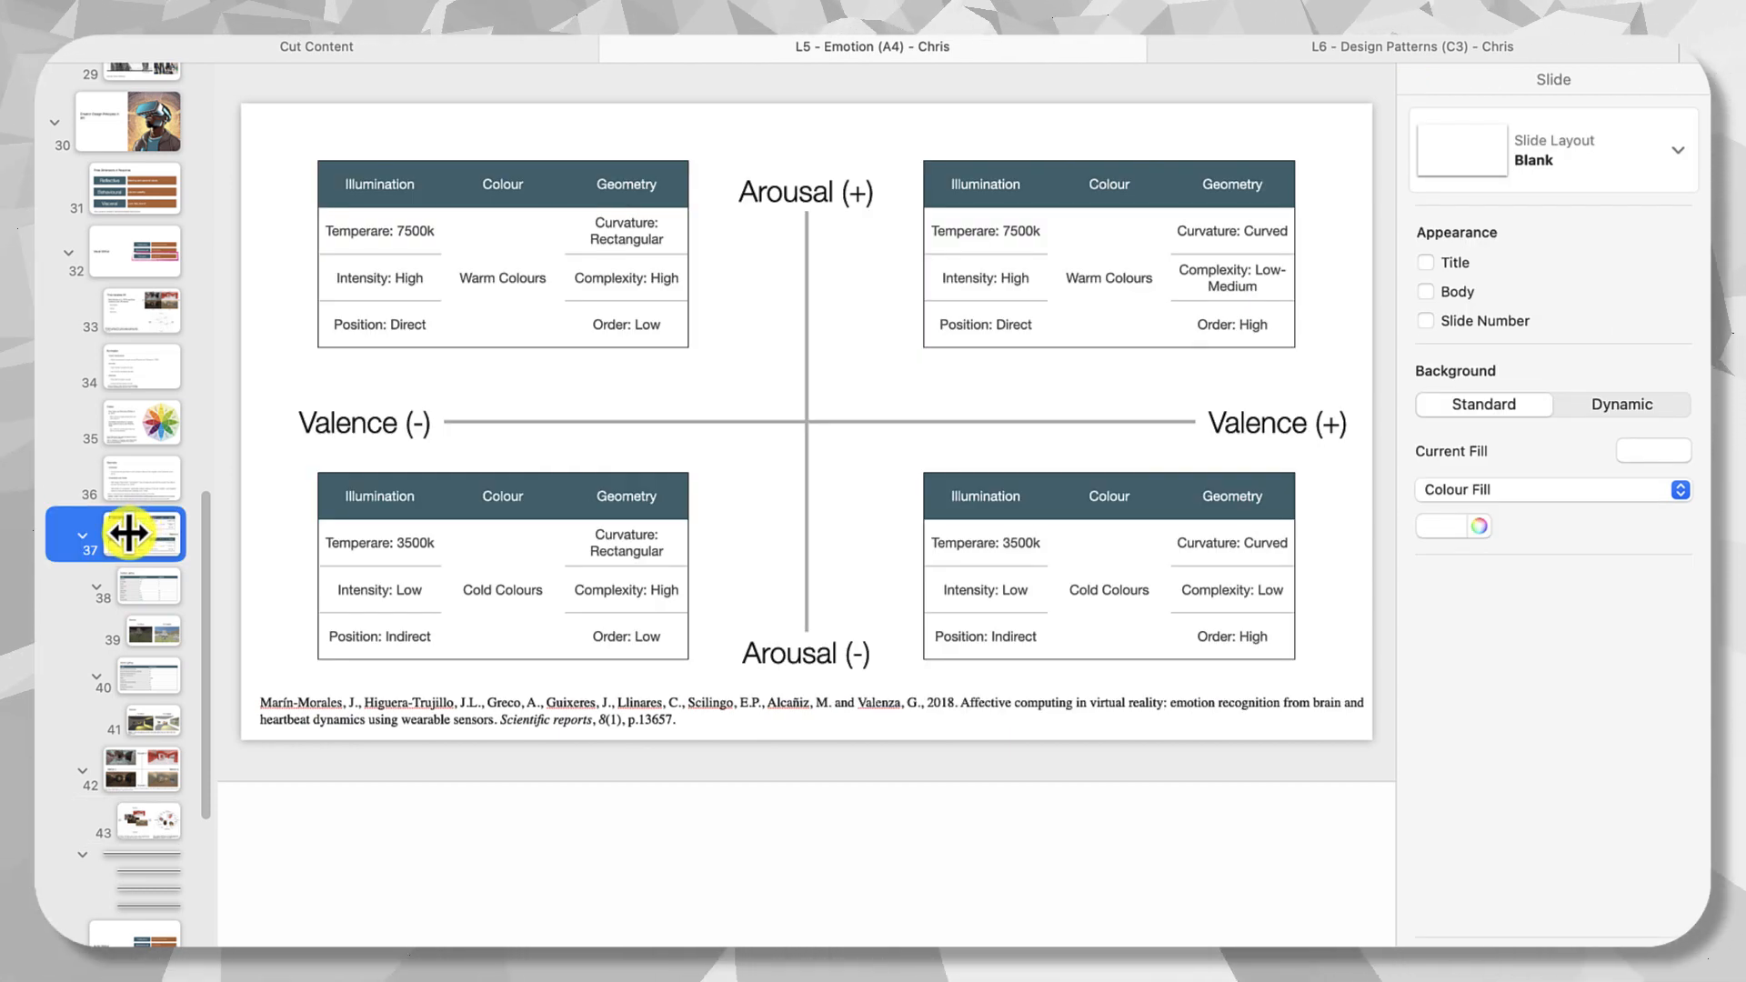
click(182, 604)
click(130, 673)
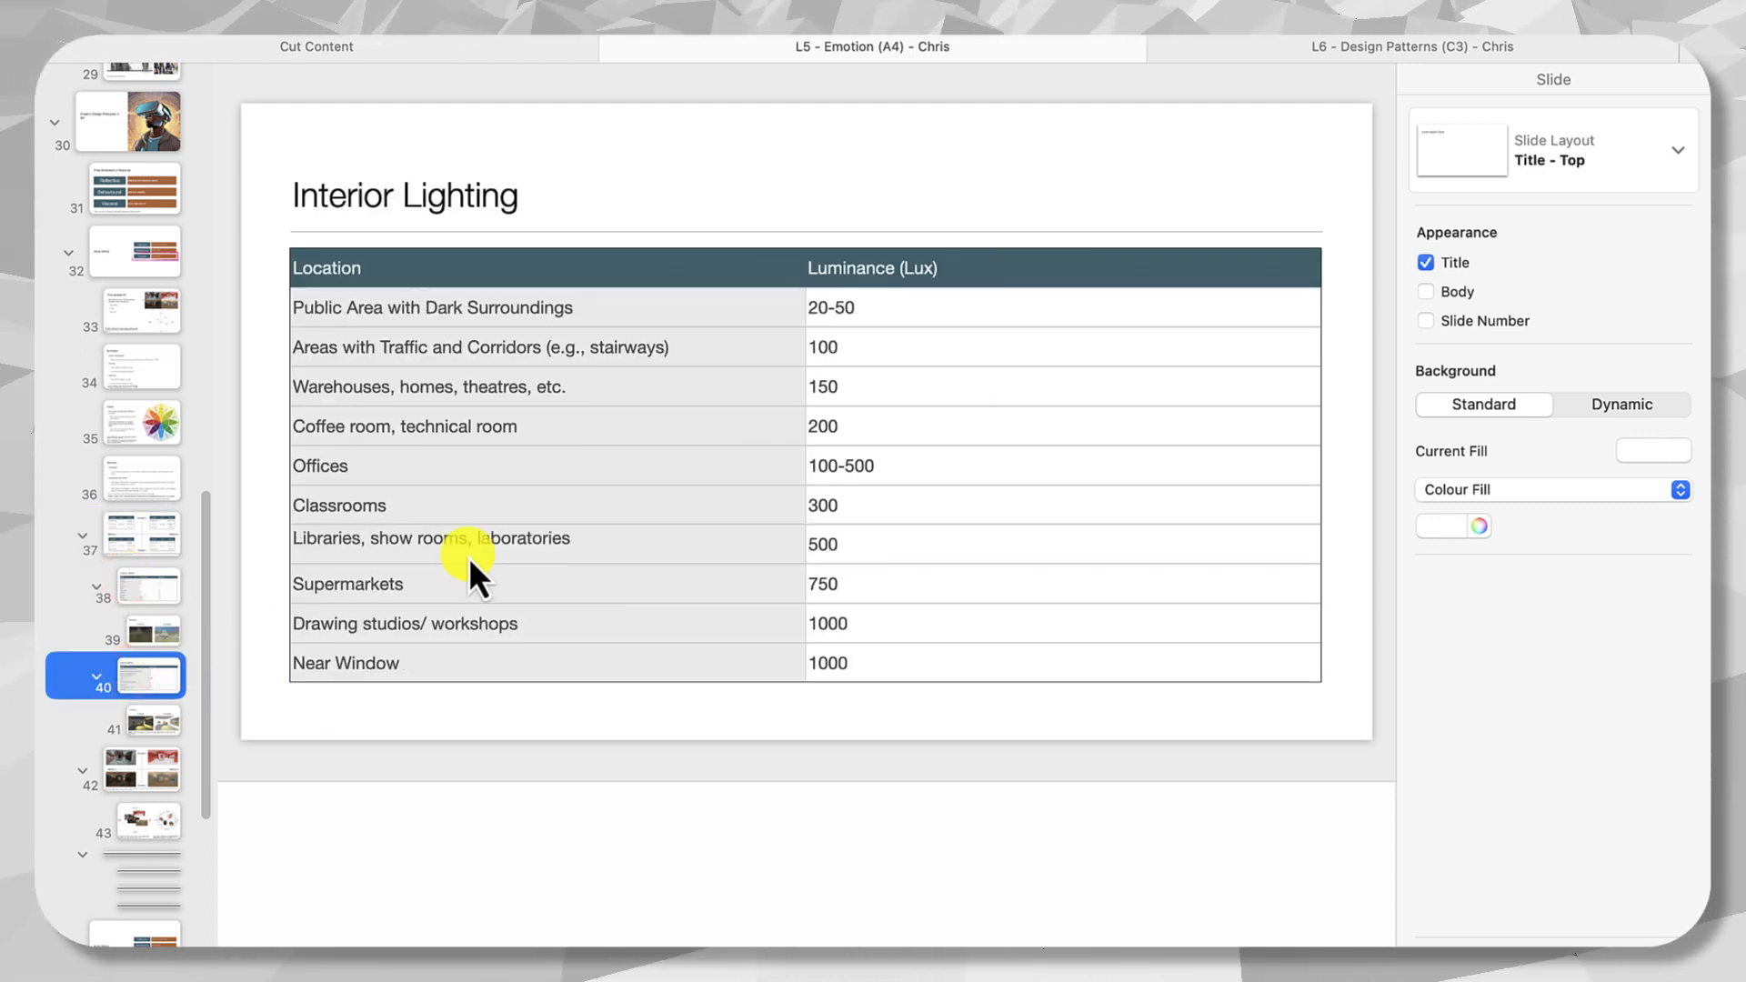
key(ctrl+Left)
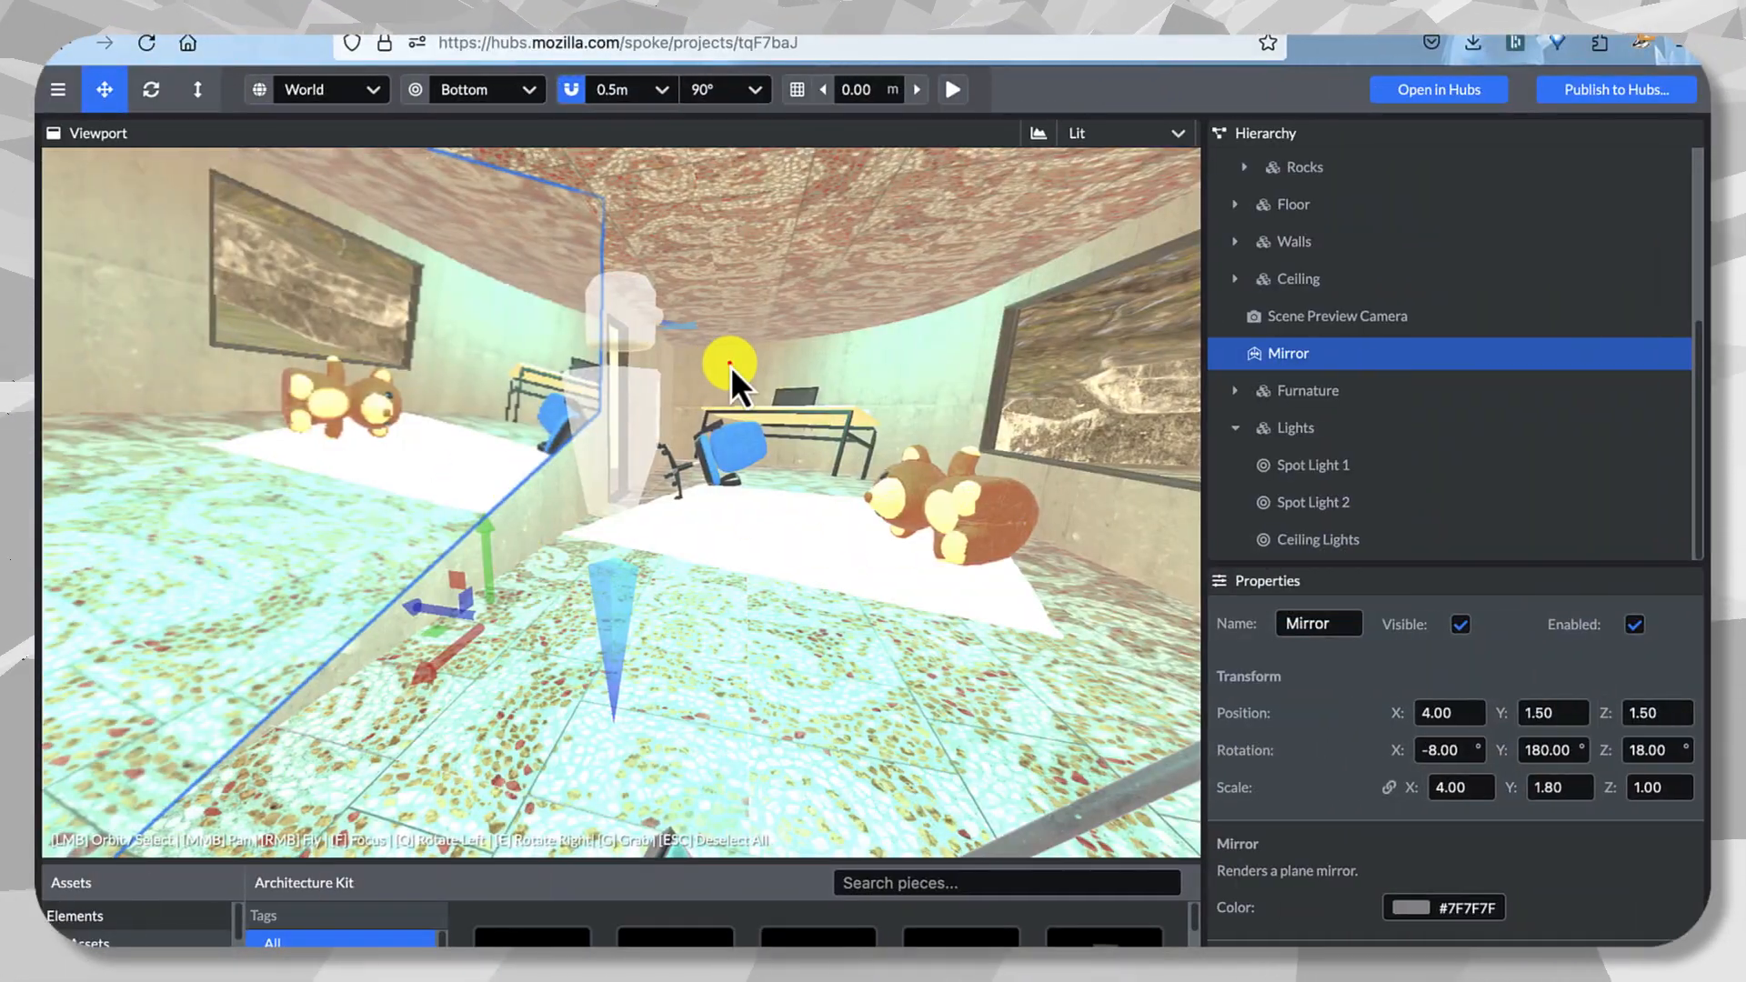
Move the teddy bear closer to the spawn point at X 4.001, Z -1.77, and save the project.
click(729, 367)
drag(779, 419, 699, 466)
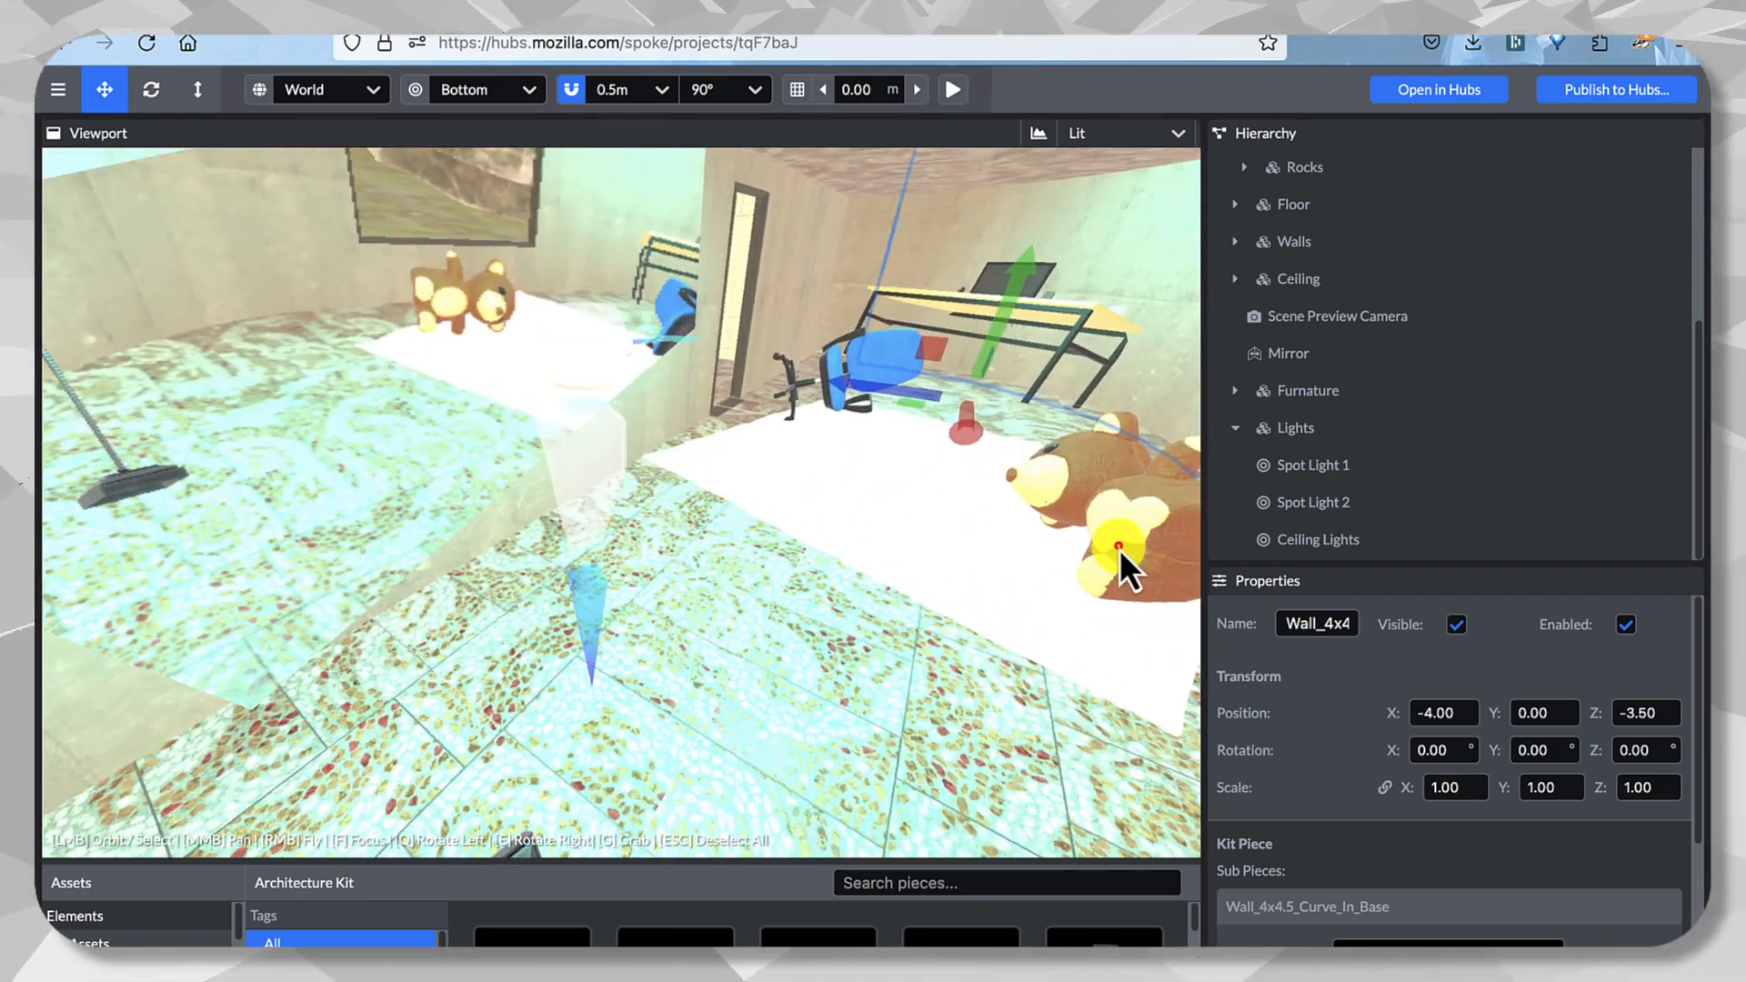
click(1066, 573)
mouse_move(922, 642)
mouse_down()
mouse_move(888, 684)
mouse_move(909, 553)
mouse_move(902, 635)
mouse_move(925, 617)
mouse_up()
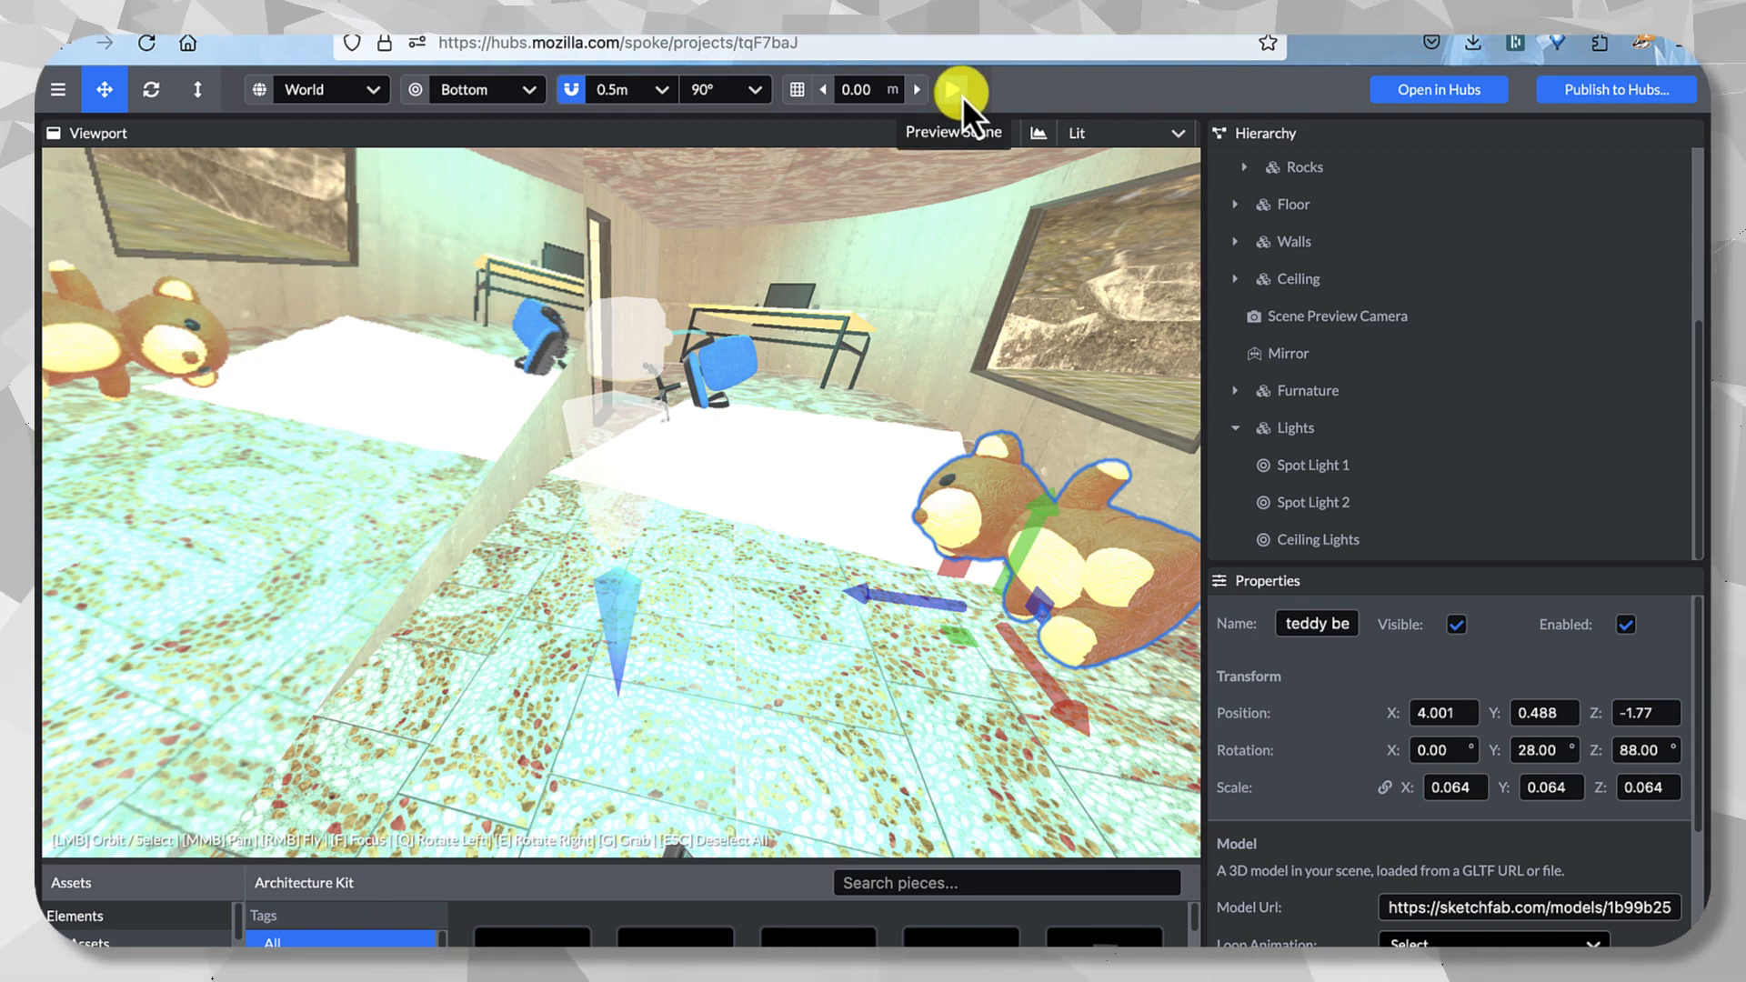
key(ctrl+s)
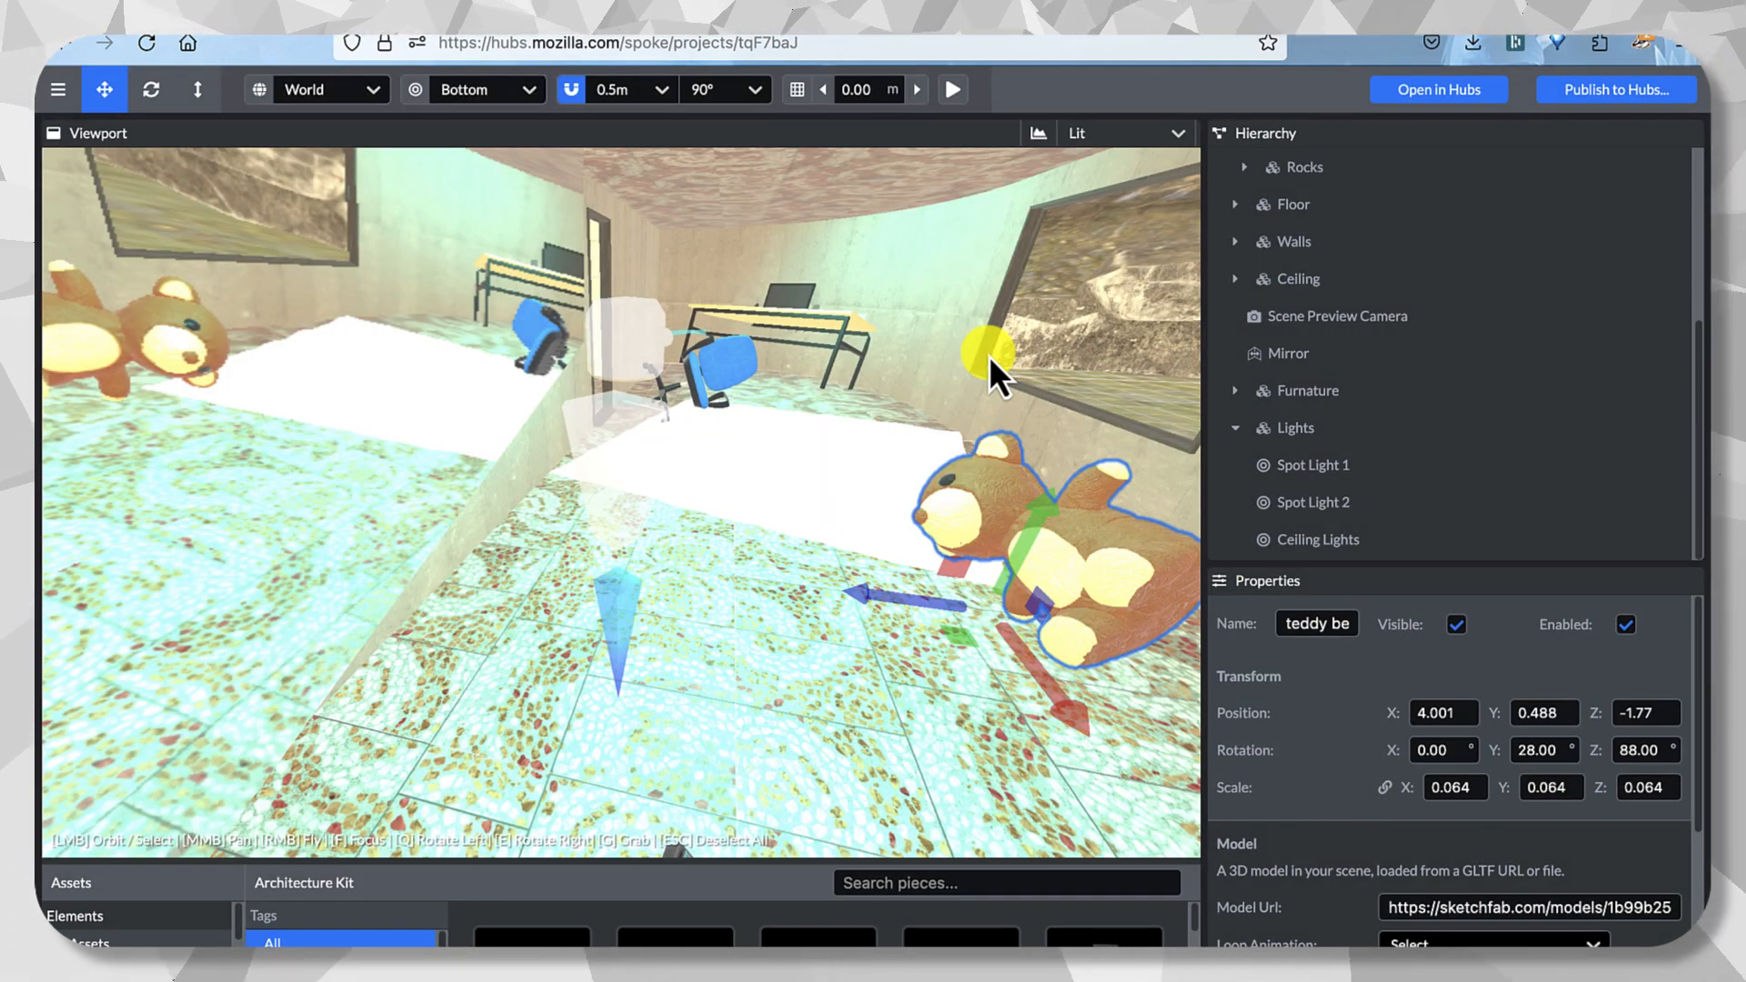
Recheck the arousal and valence guidelines on slide 37, return to Spoke to review the room, and select the floor lamp.
mouse_move(1008, 352)
mouse_down()
mouse_move(875, 368)
mouse_move(975, 358)
mouse_up()
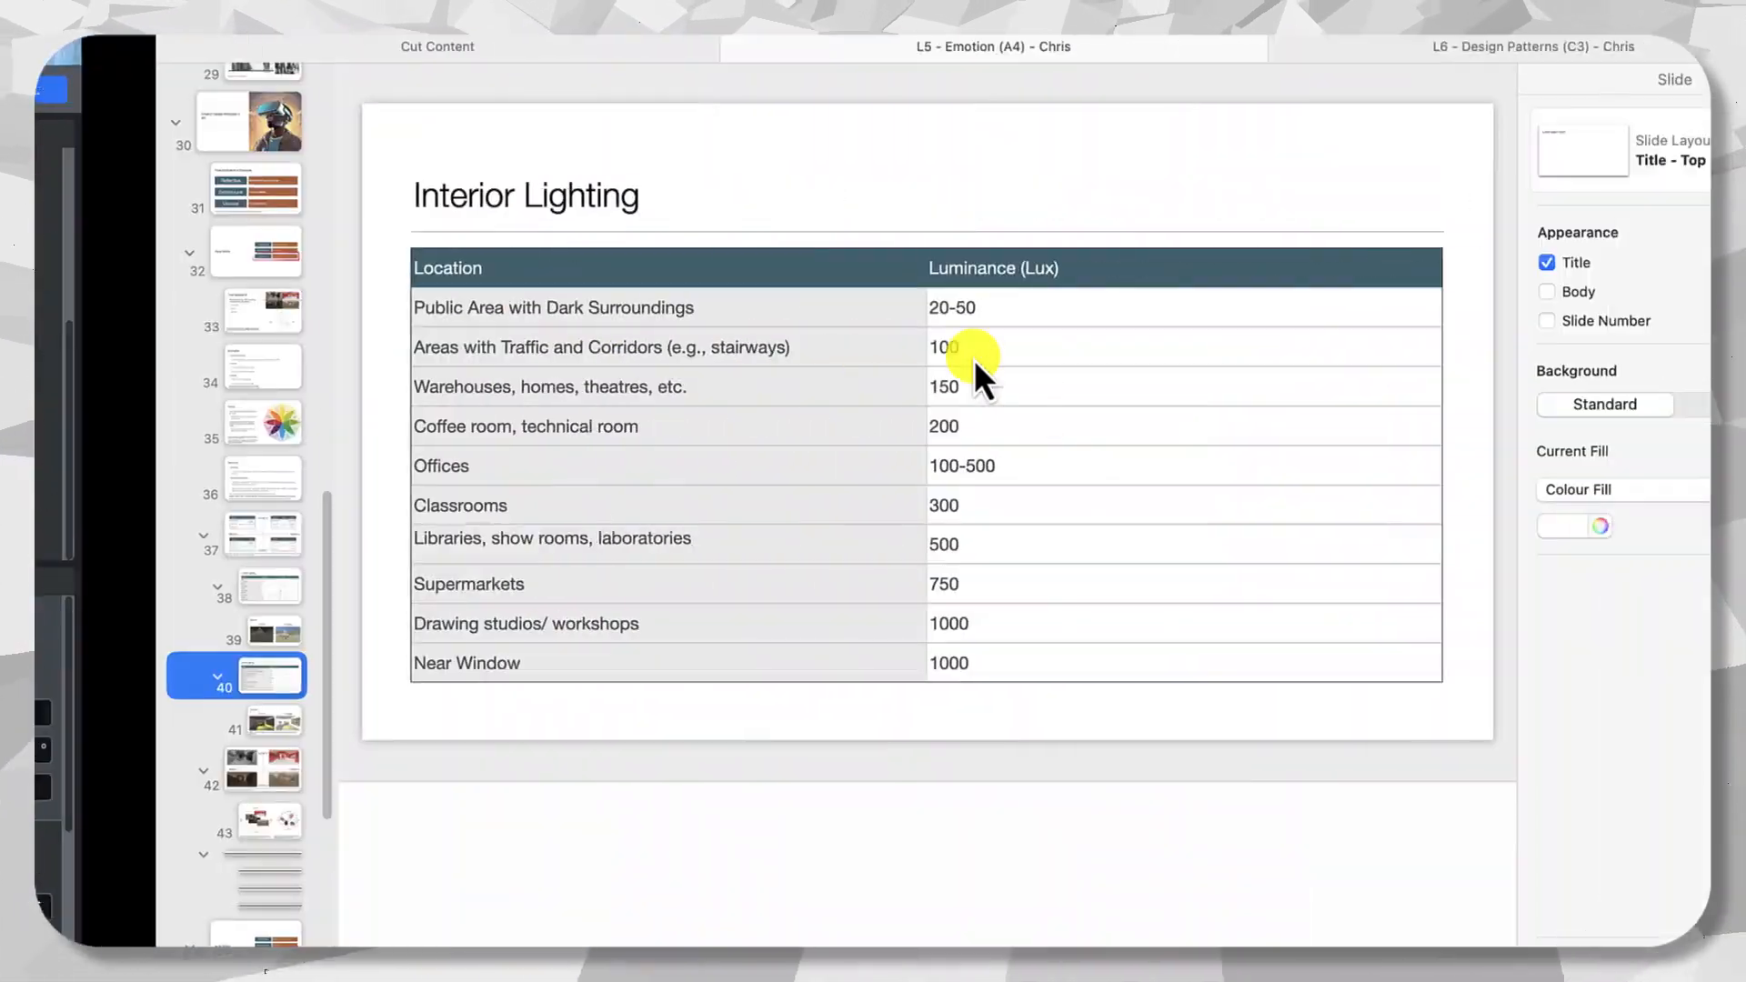
click(148, 546)
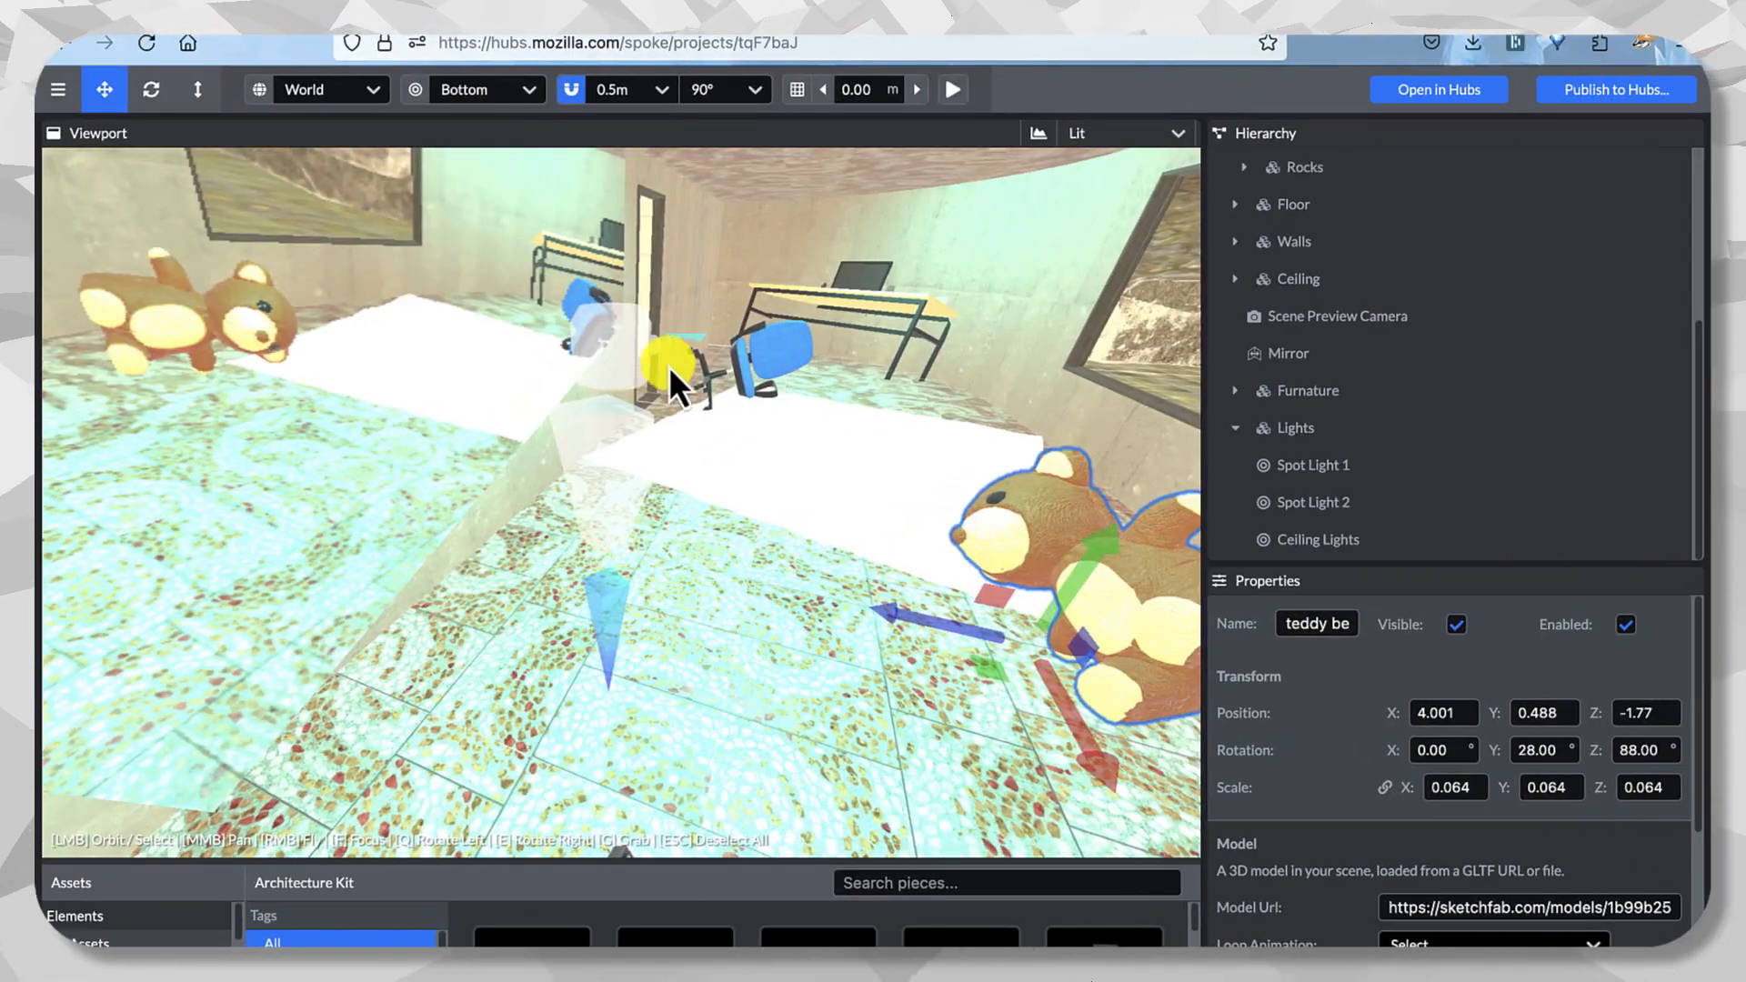
drag(669, 366, 859, 439)
click(231, 330)
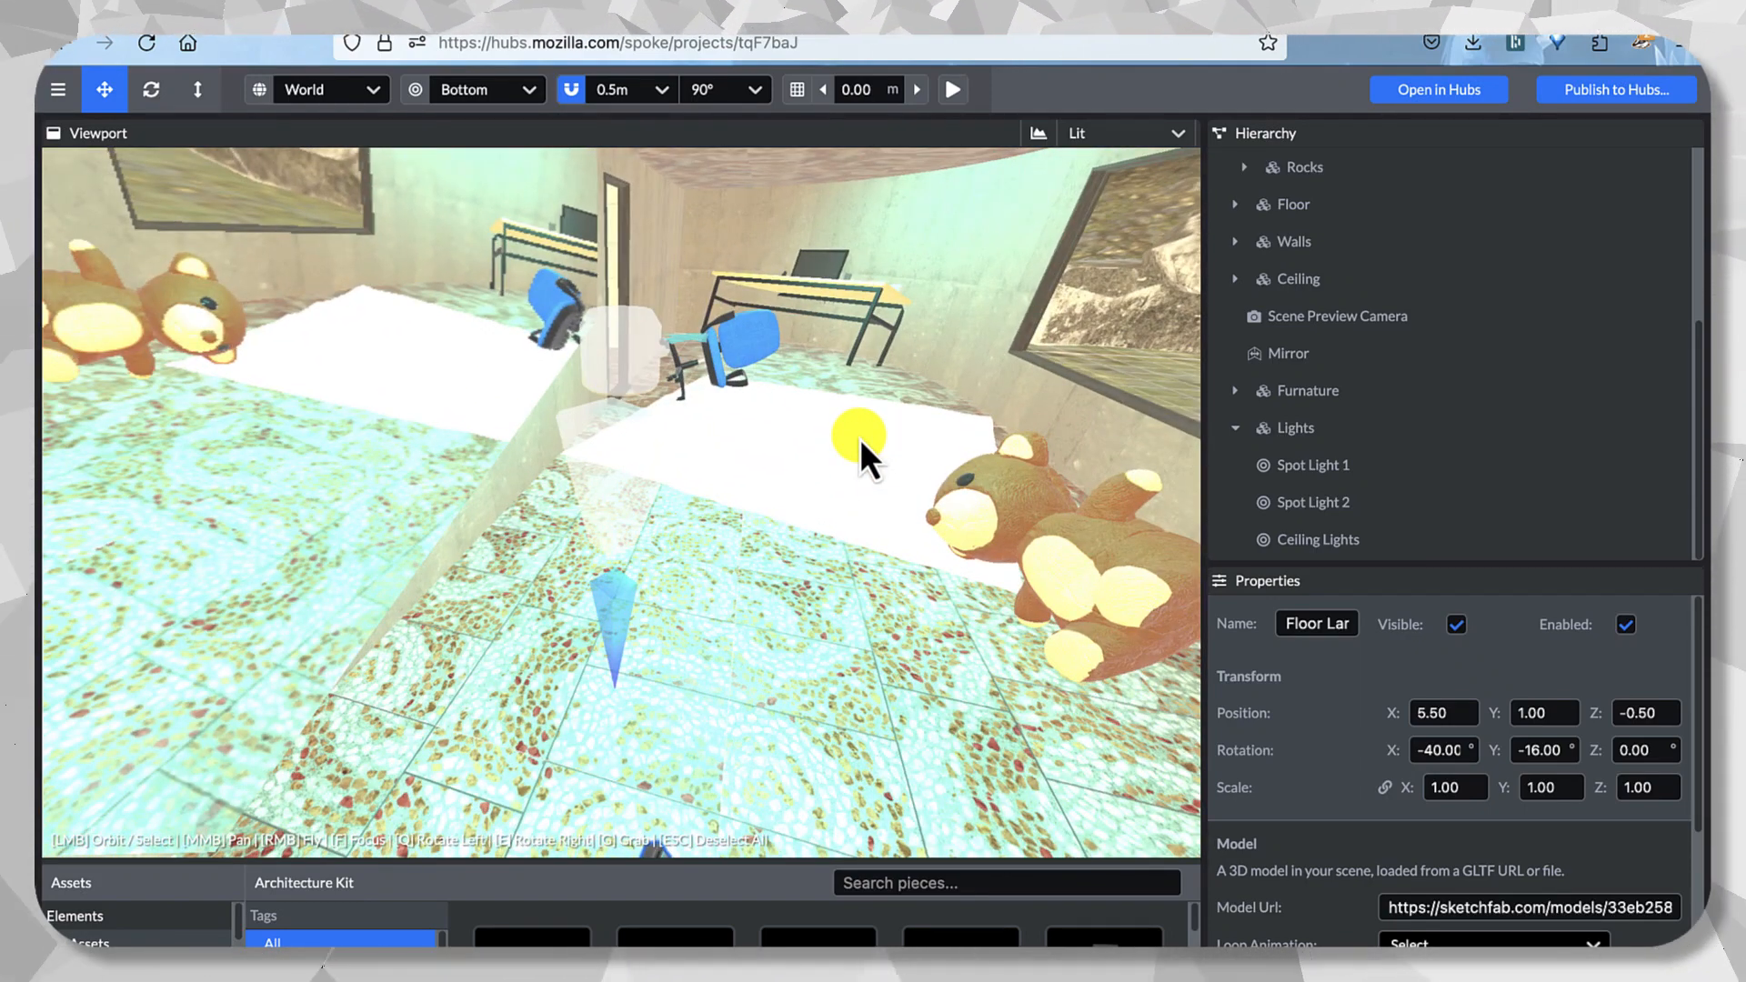